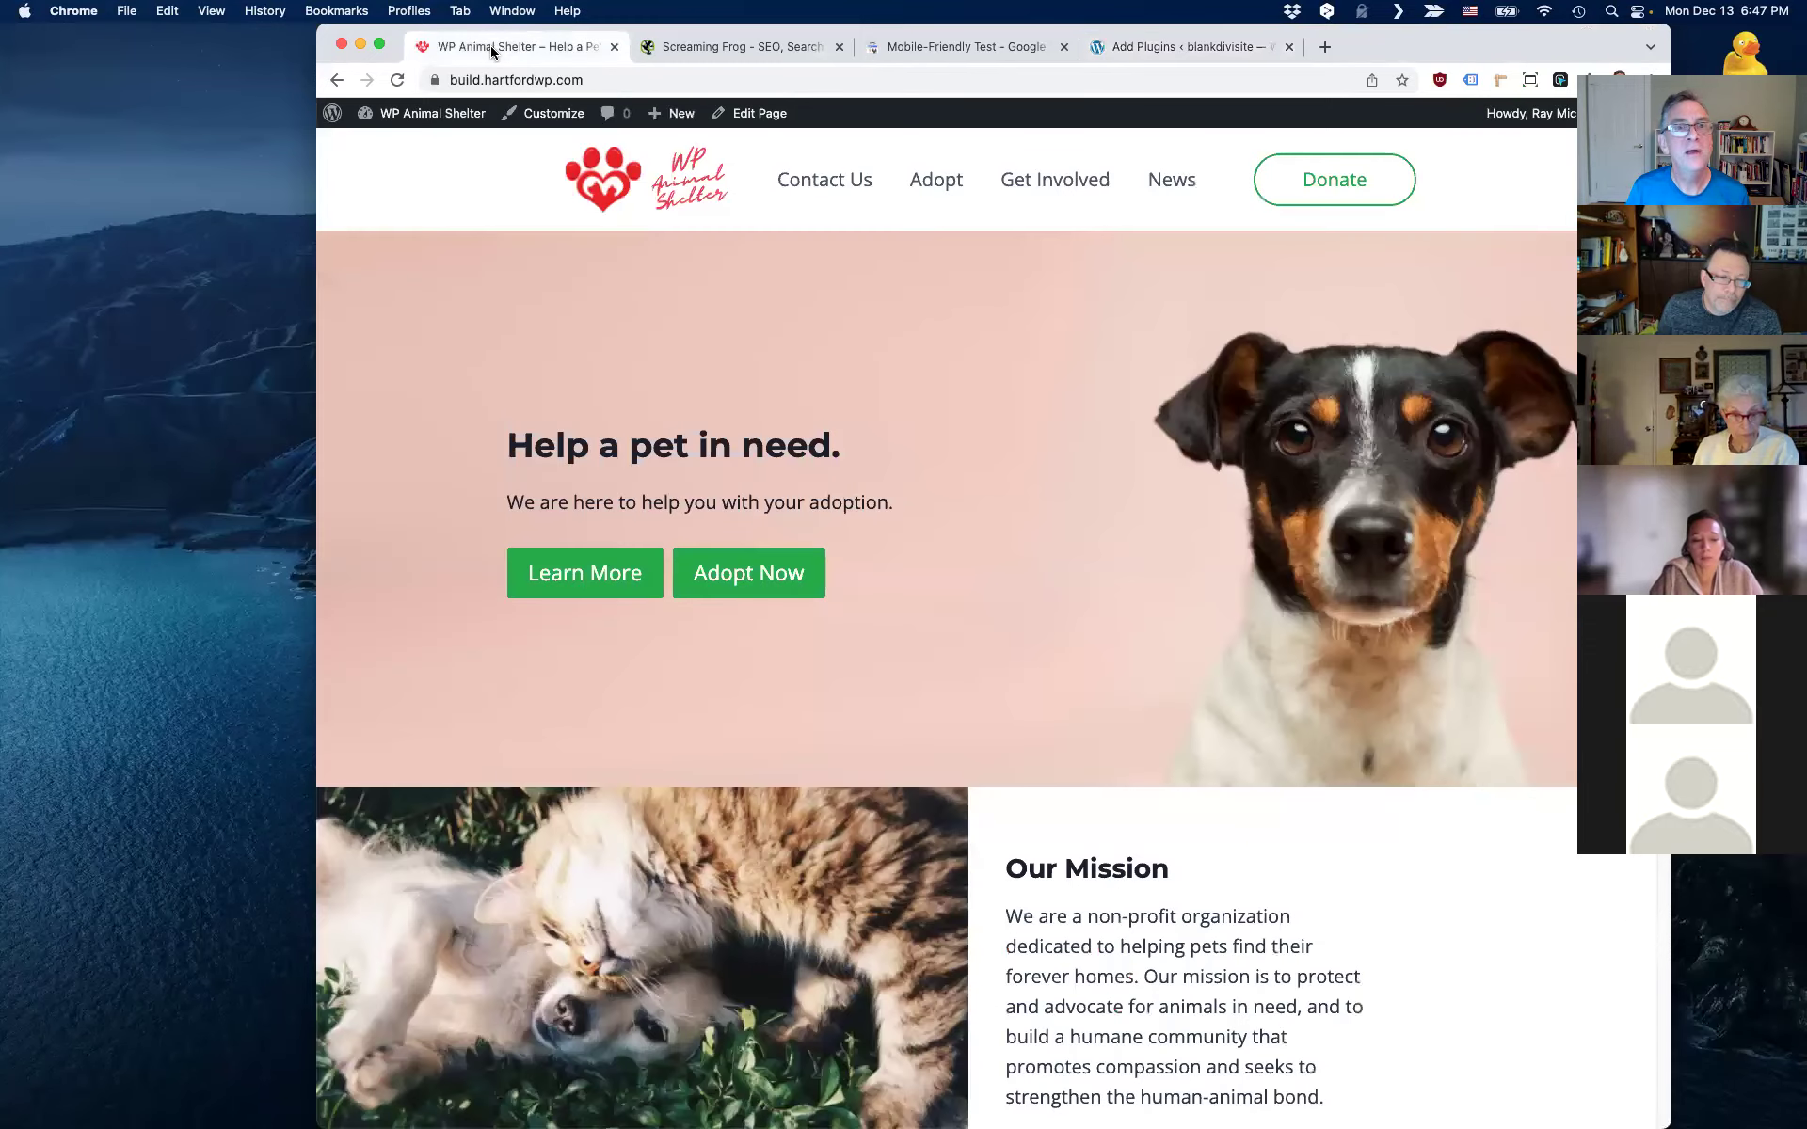
- View the installed plugins list in the WP Animal Shelter admin area, and return to the site's homepage
drag(1383, 46, 1315, 25)
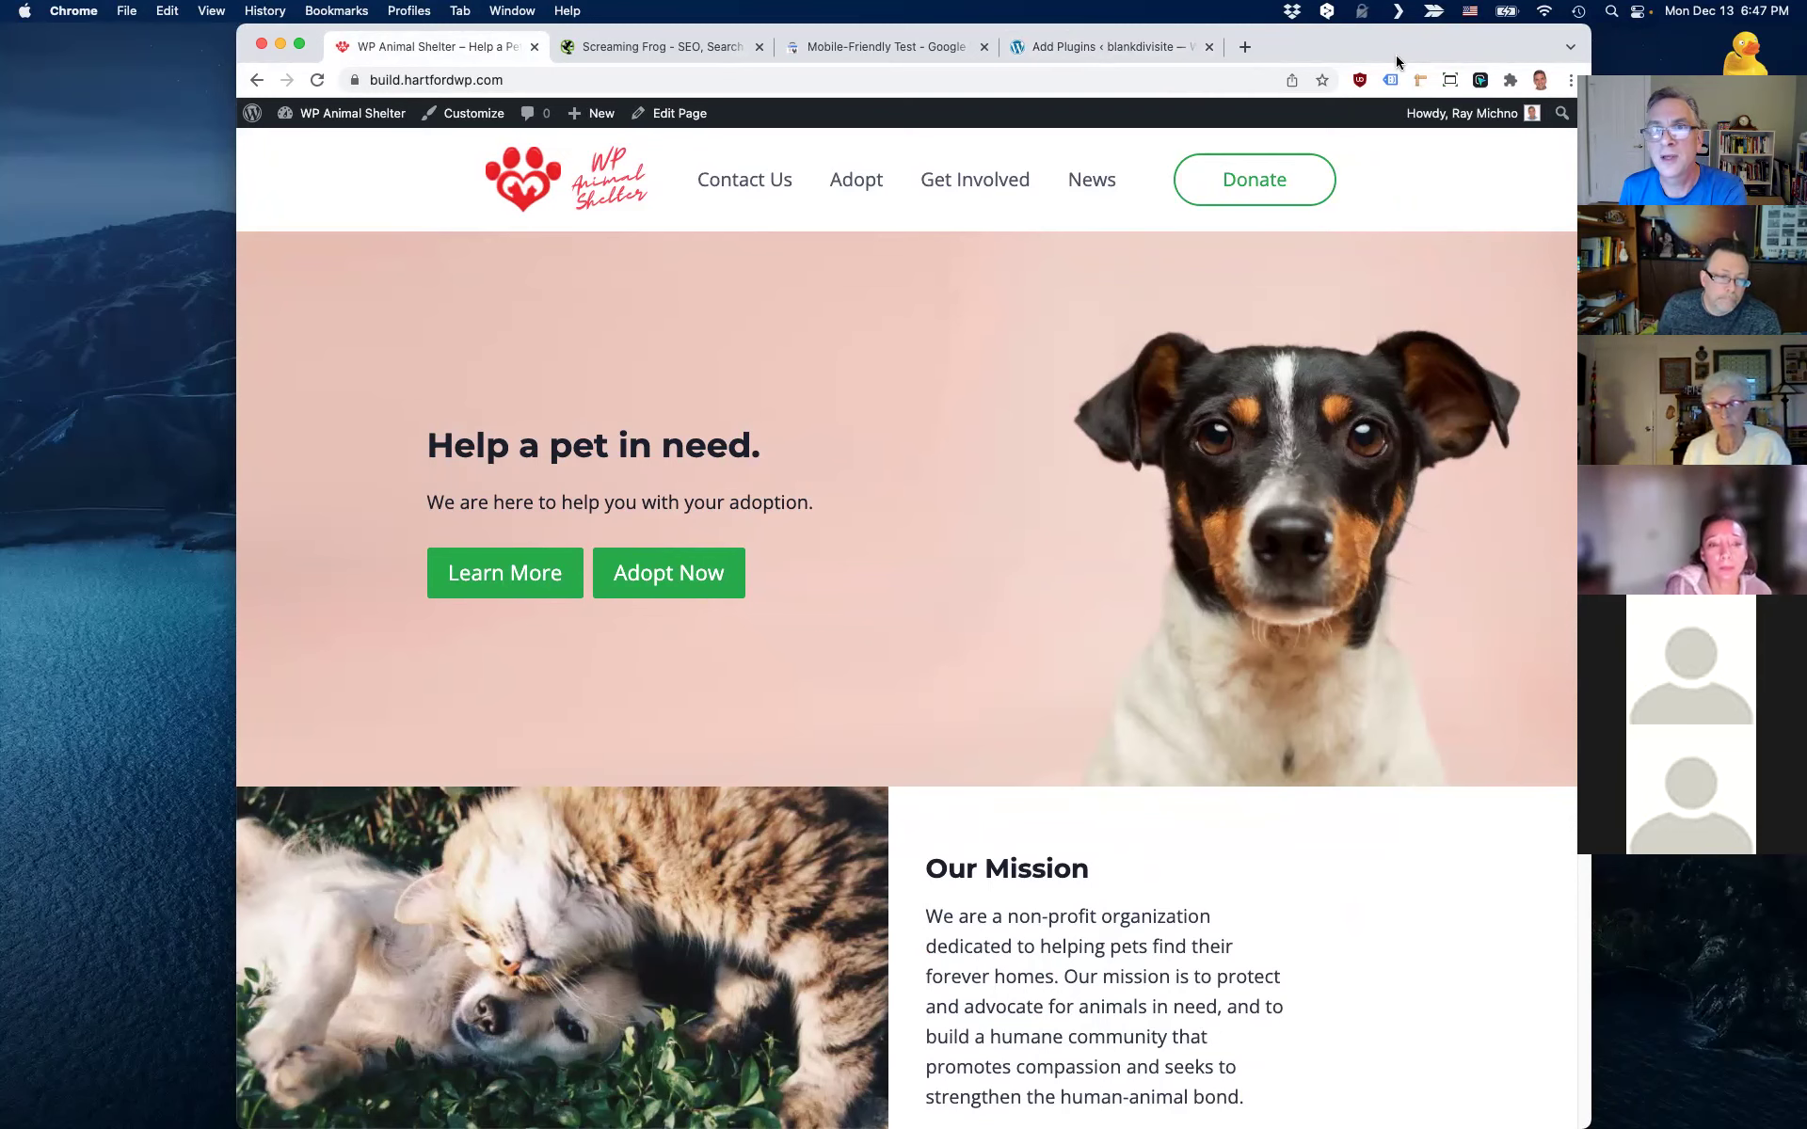
drag(1395, 44, 1335, 44)
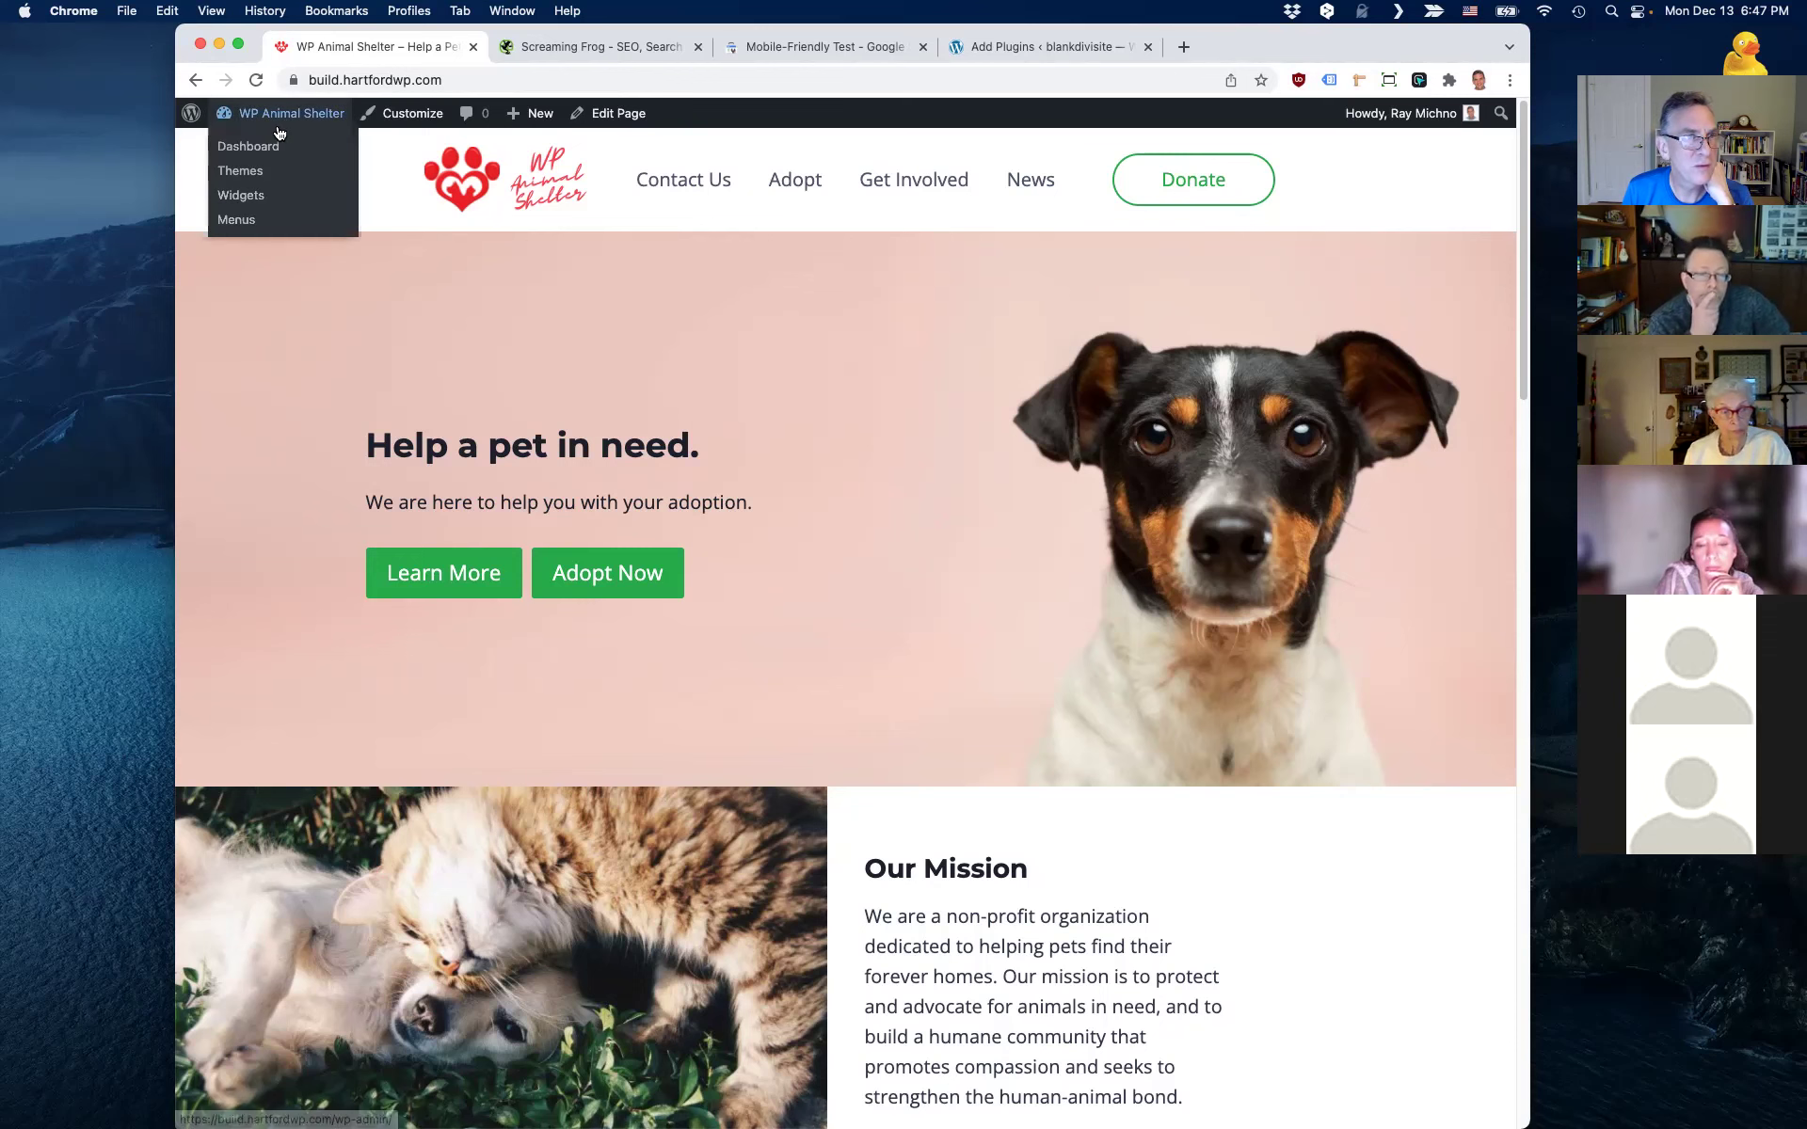
click(241, 194)
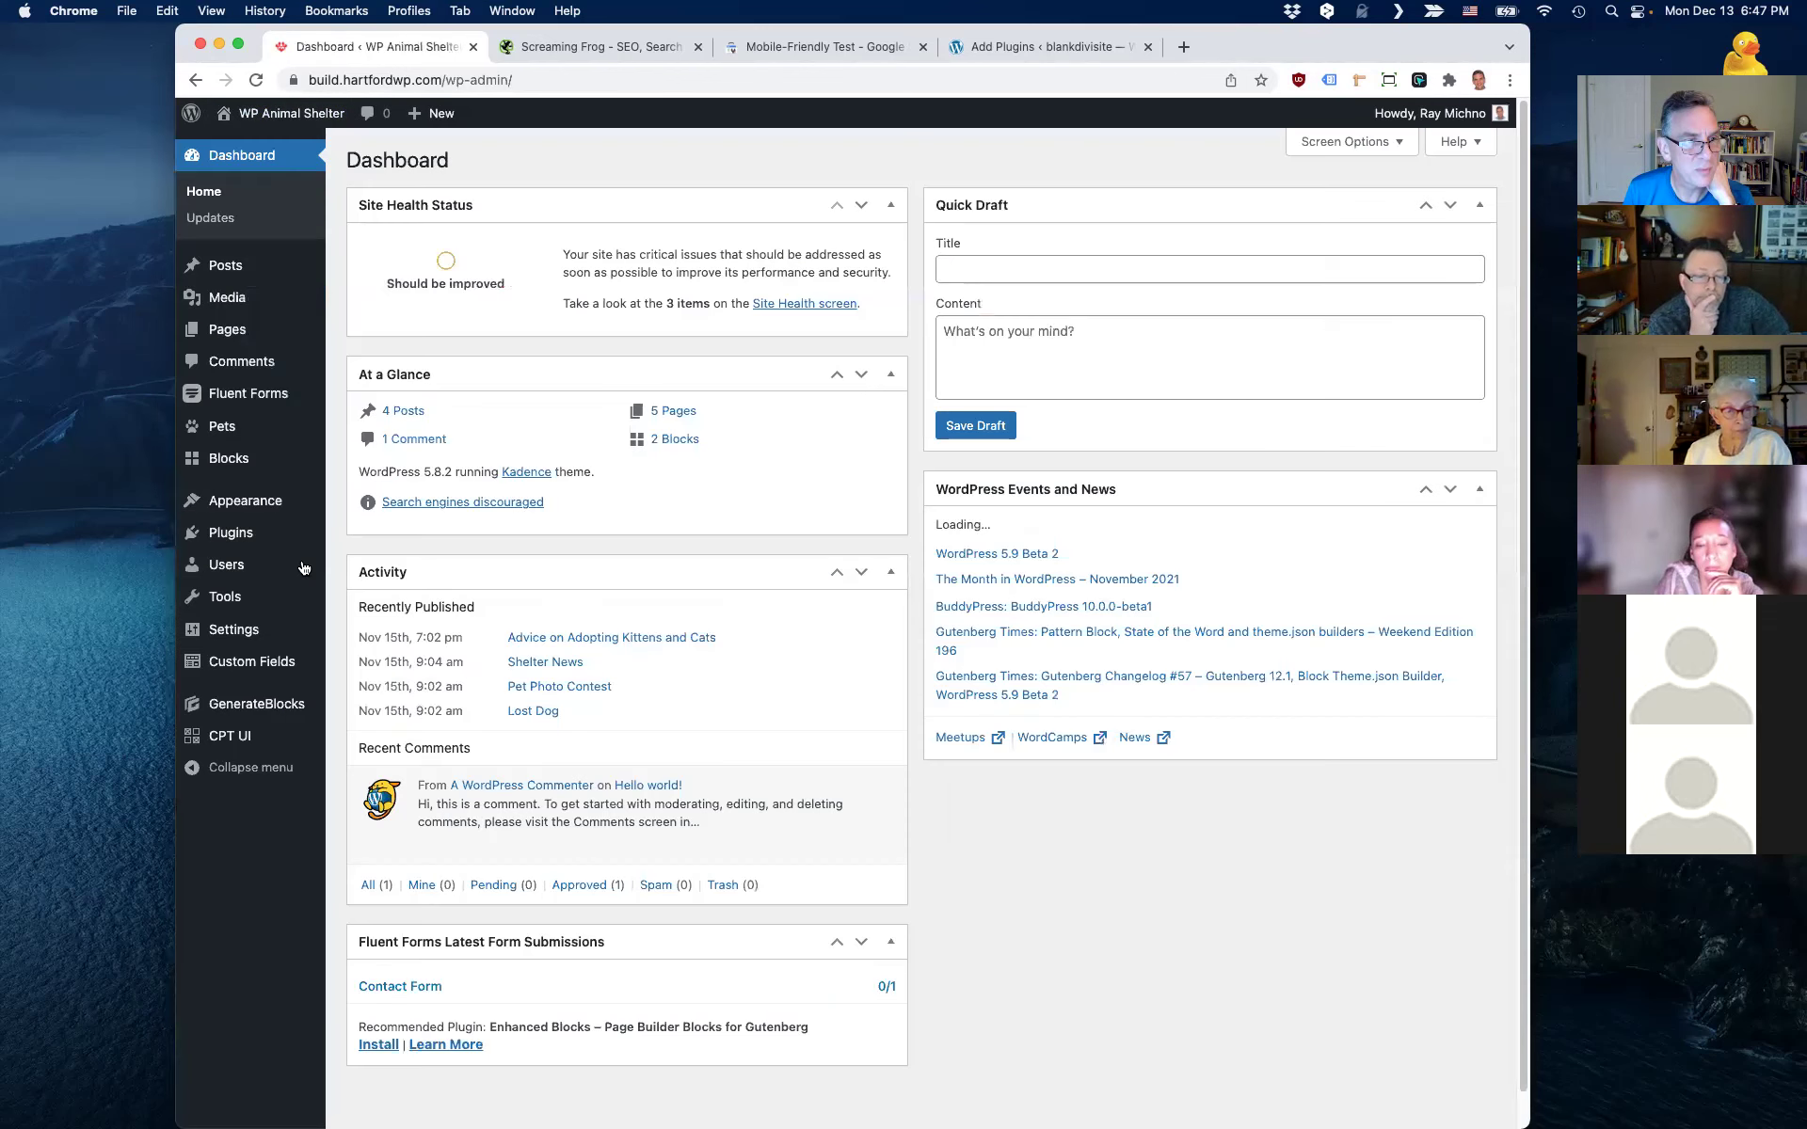
click(240, 534)
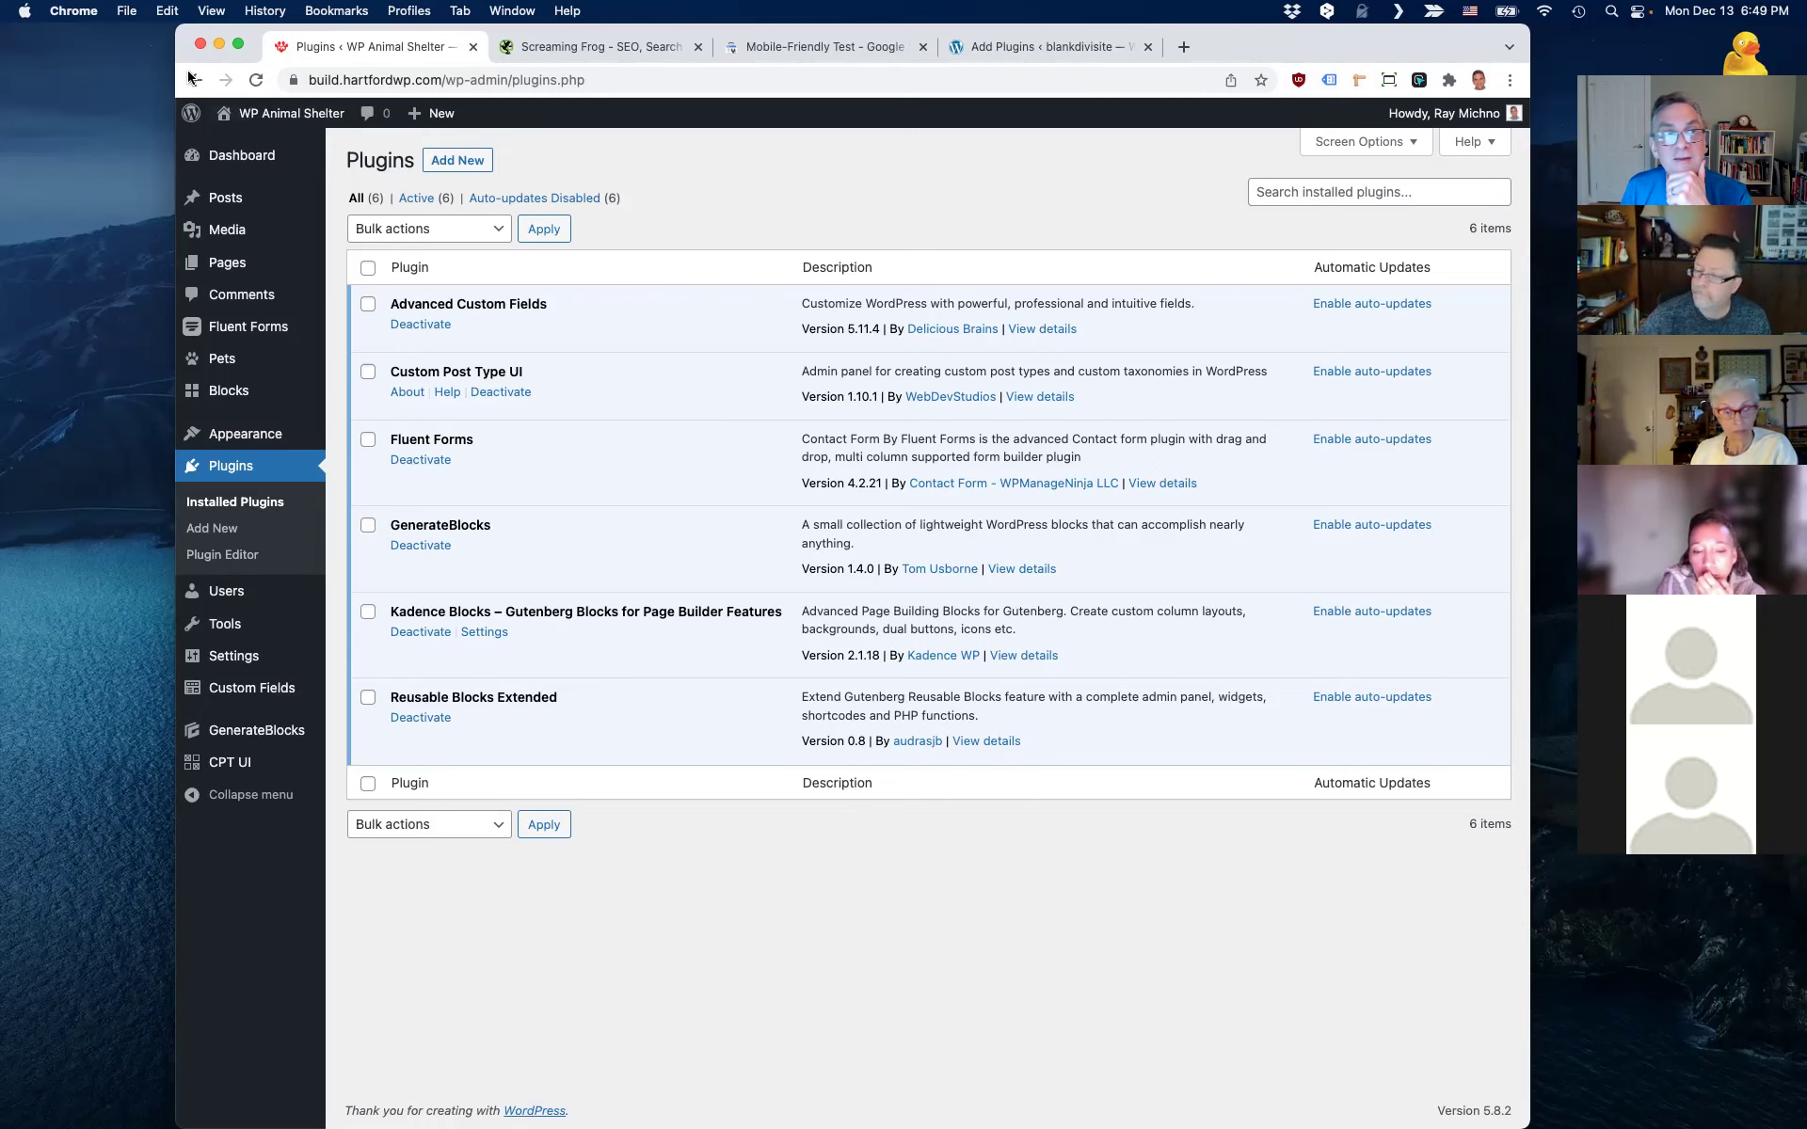
mouse_move(314, 117)
click(273, 146)
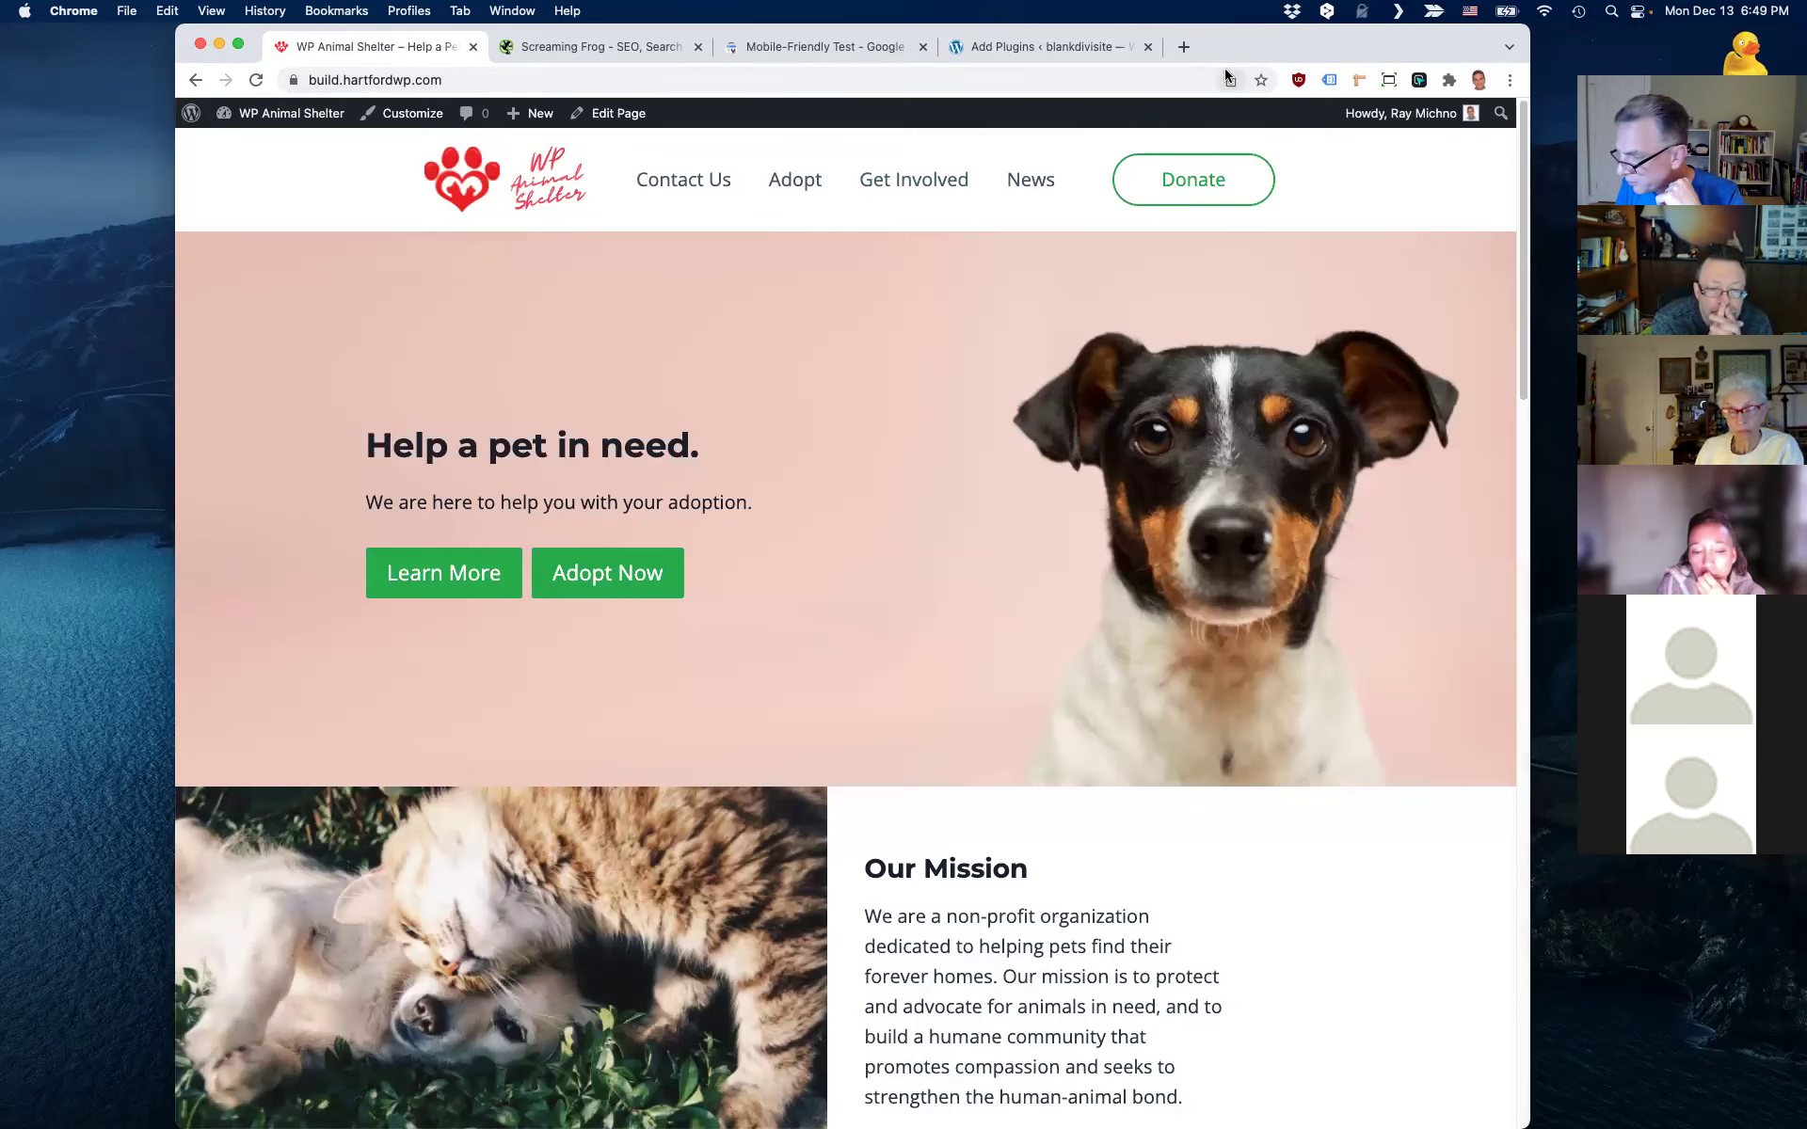
click(1185, 47)
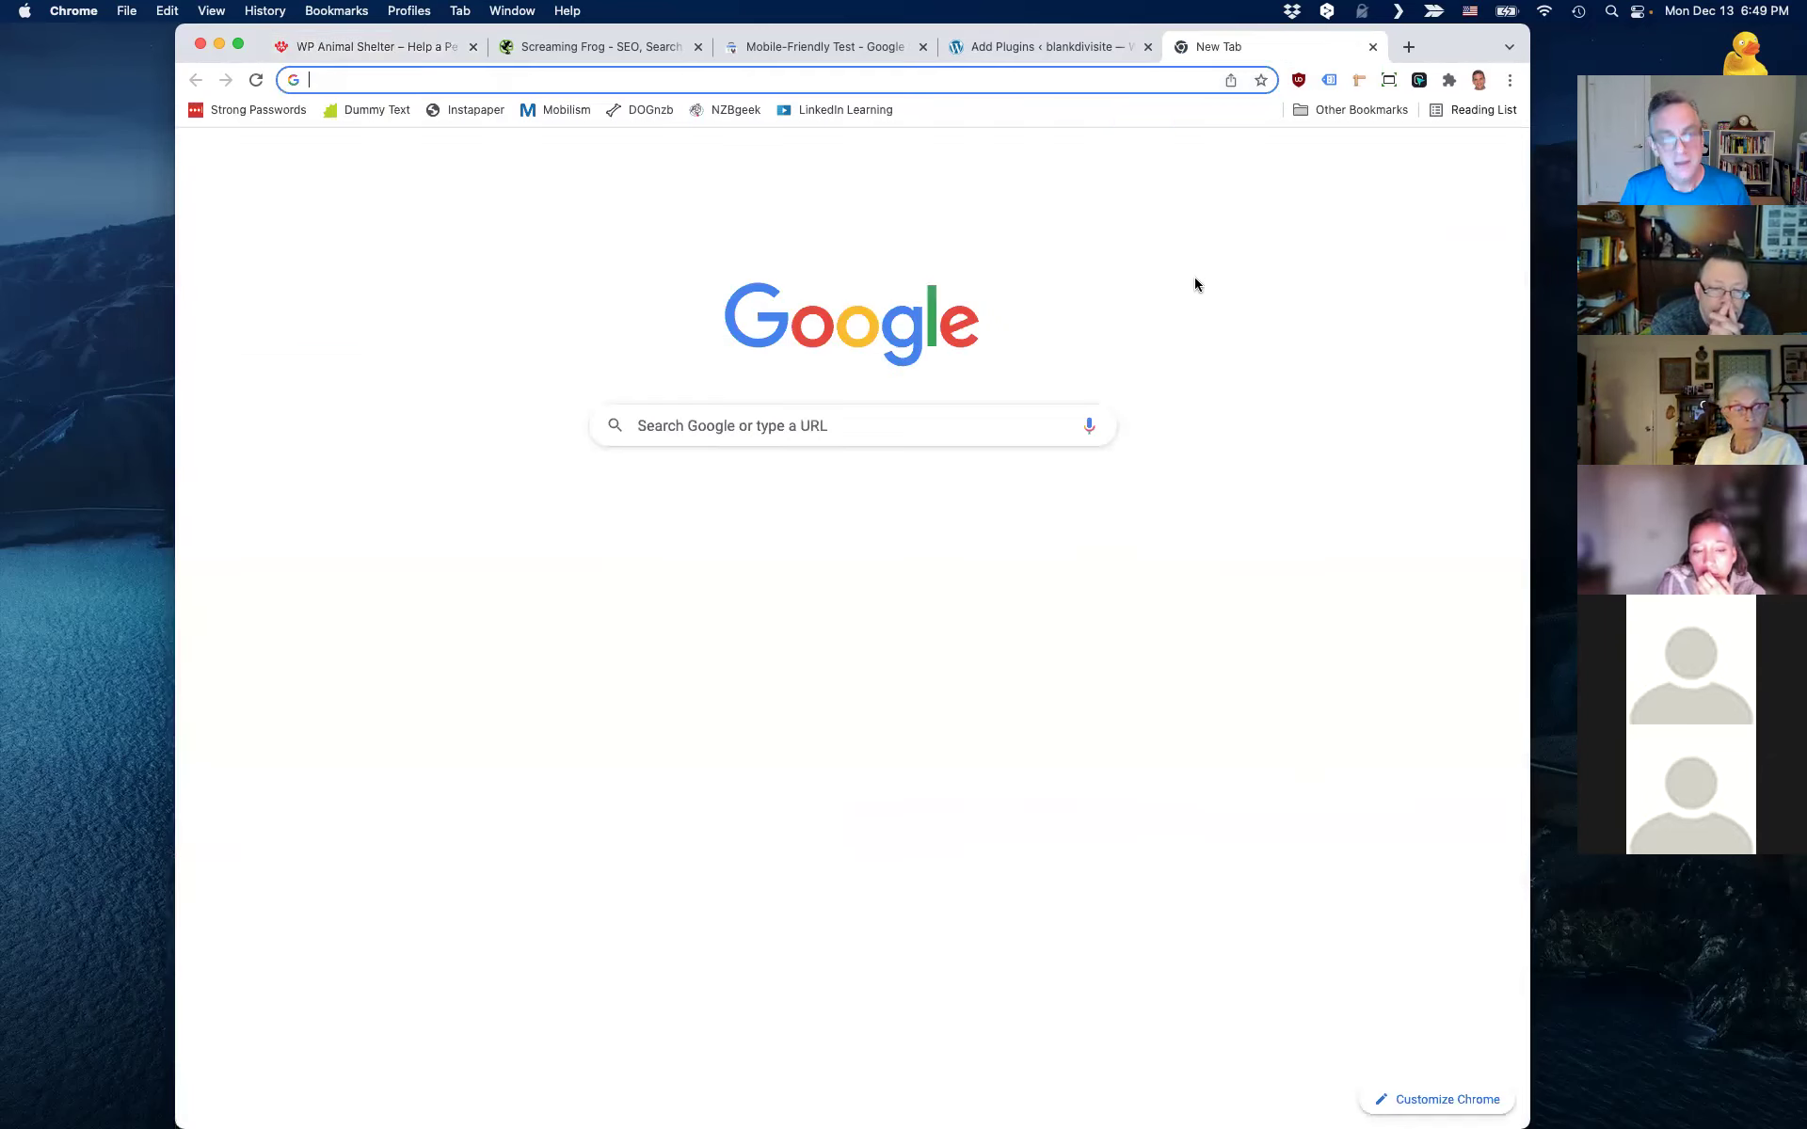
click(993, 431)
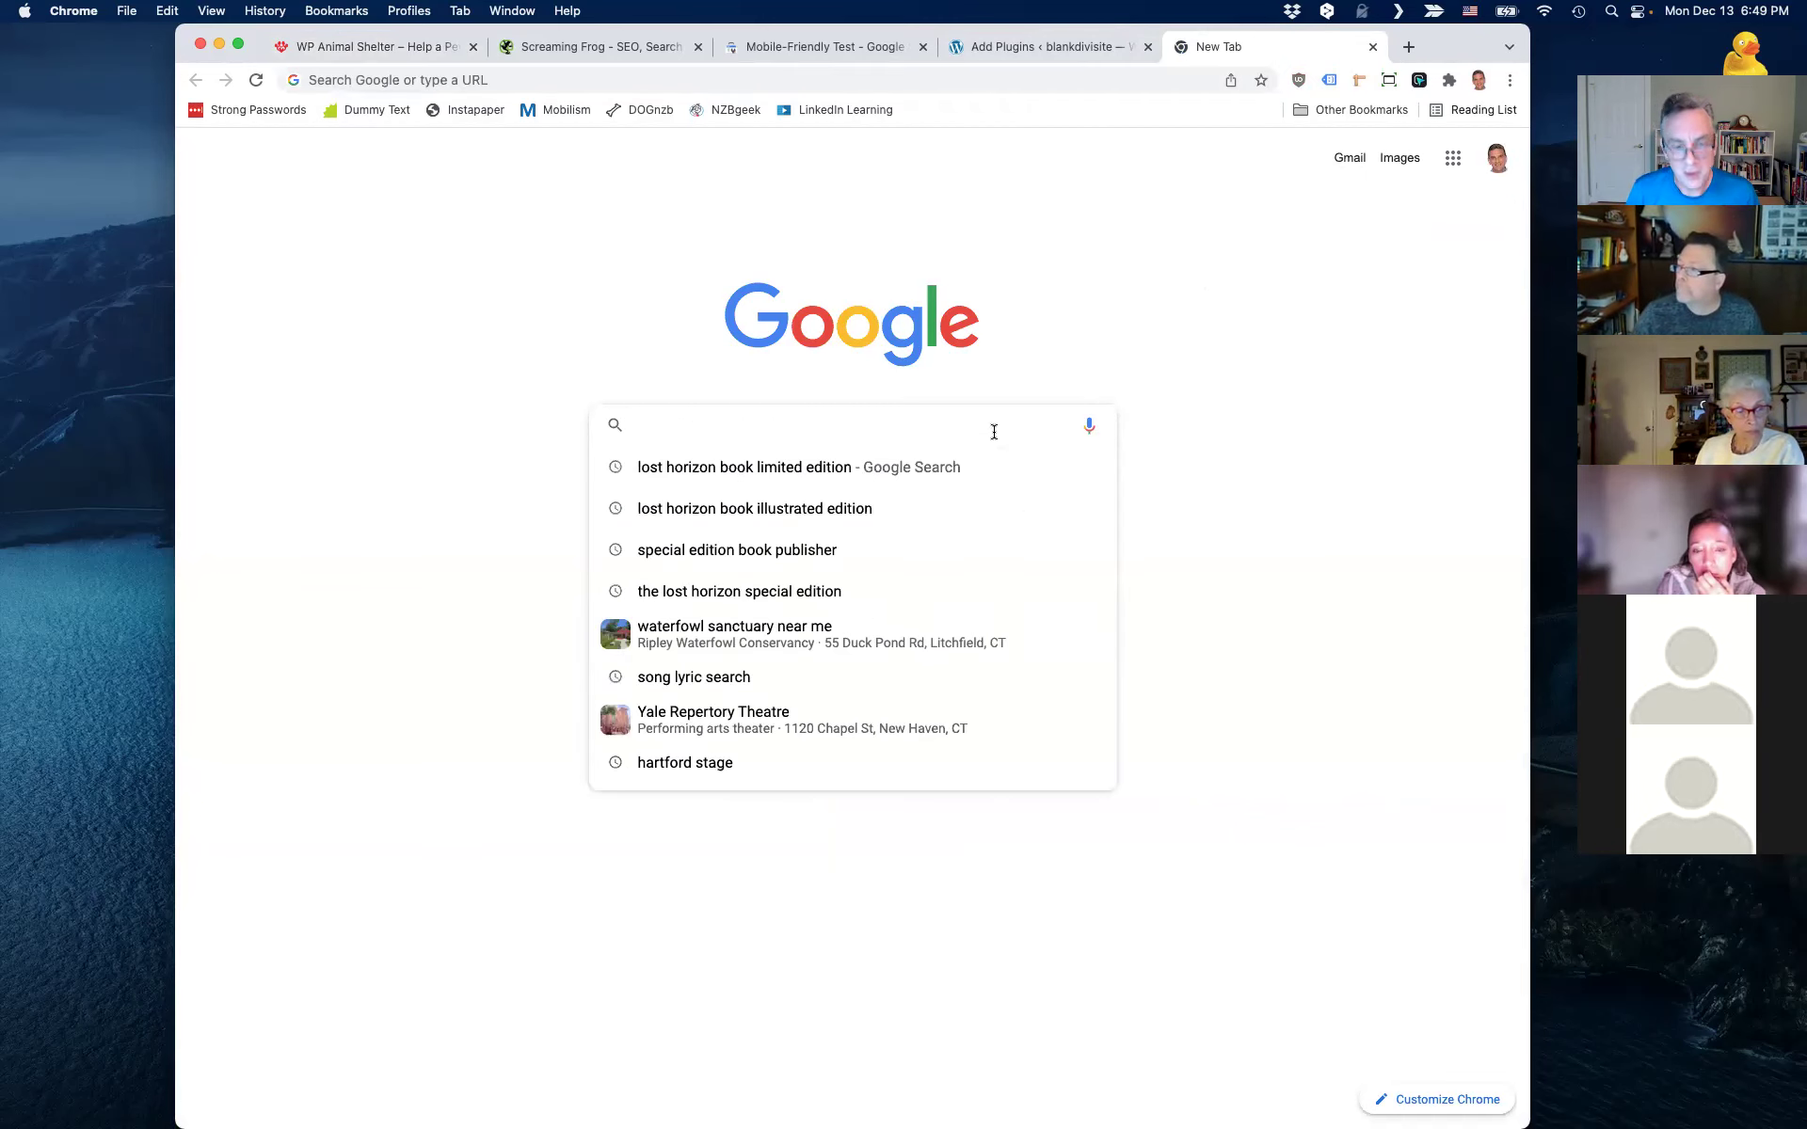
text(site:)
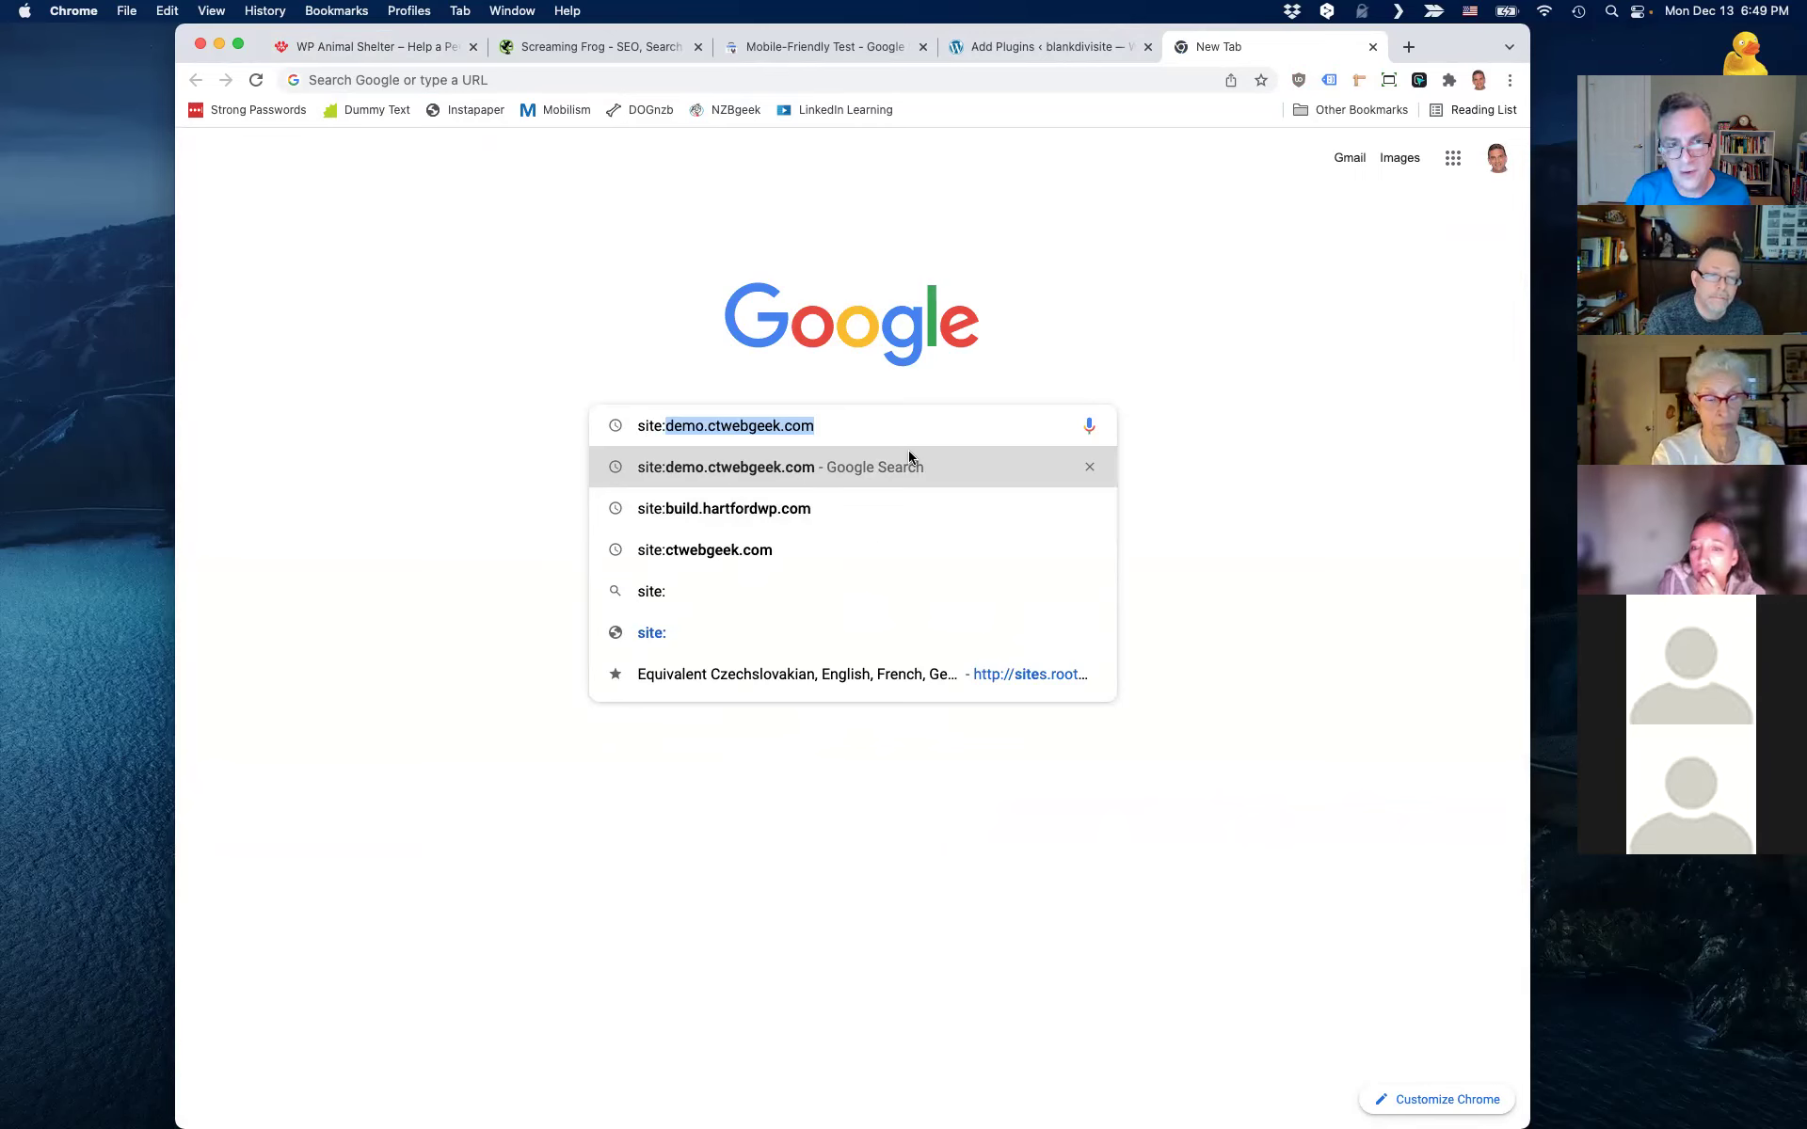
key(BackSpace)
key(BackSpace)
key(BackSpace)
key(BackSpace)
key(BackSpace)
key(BackSpace)
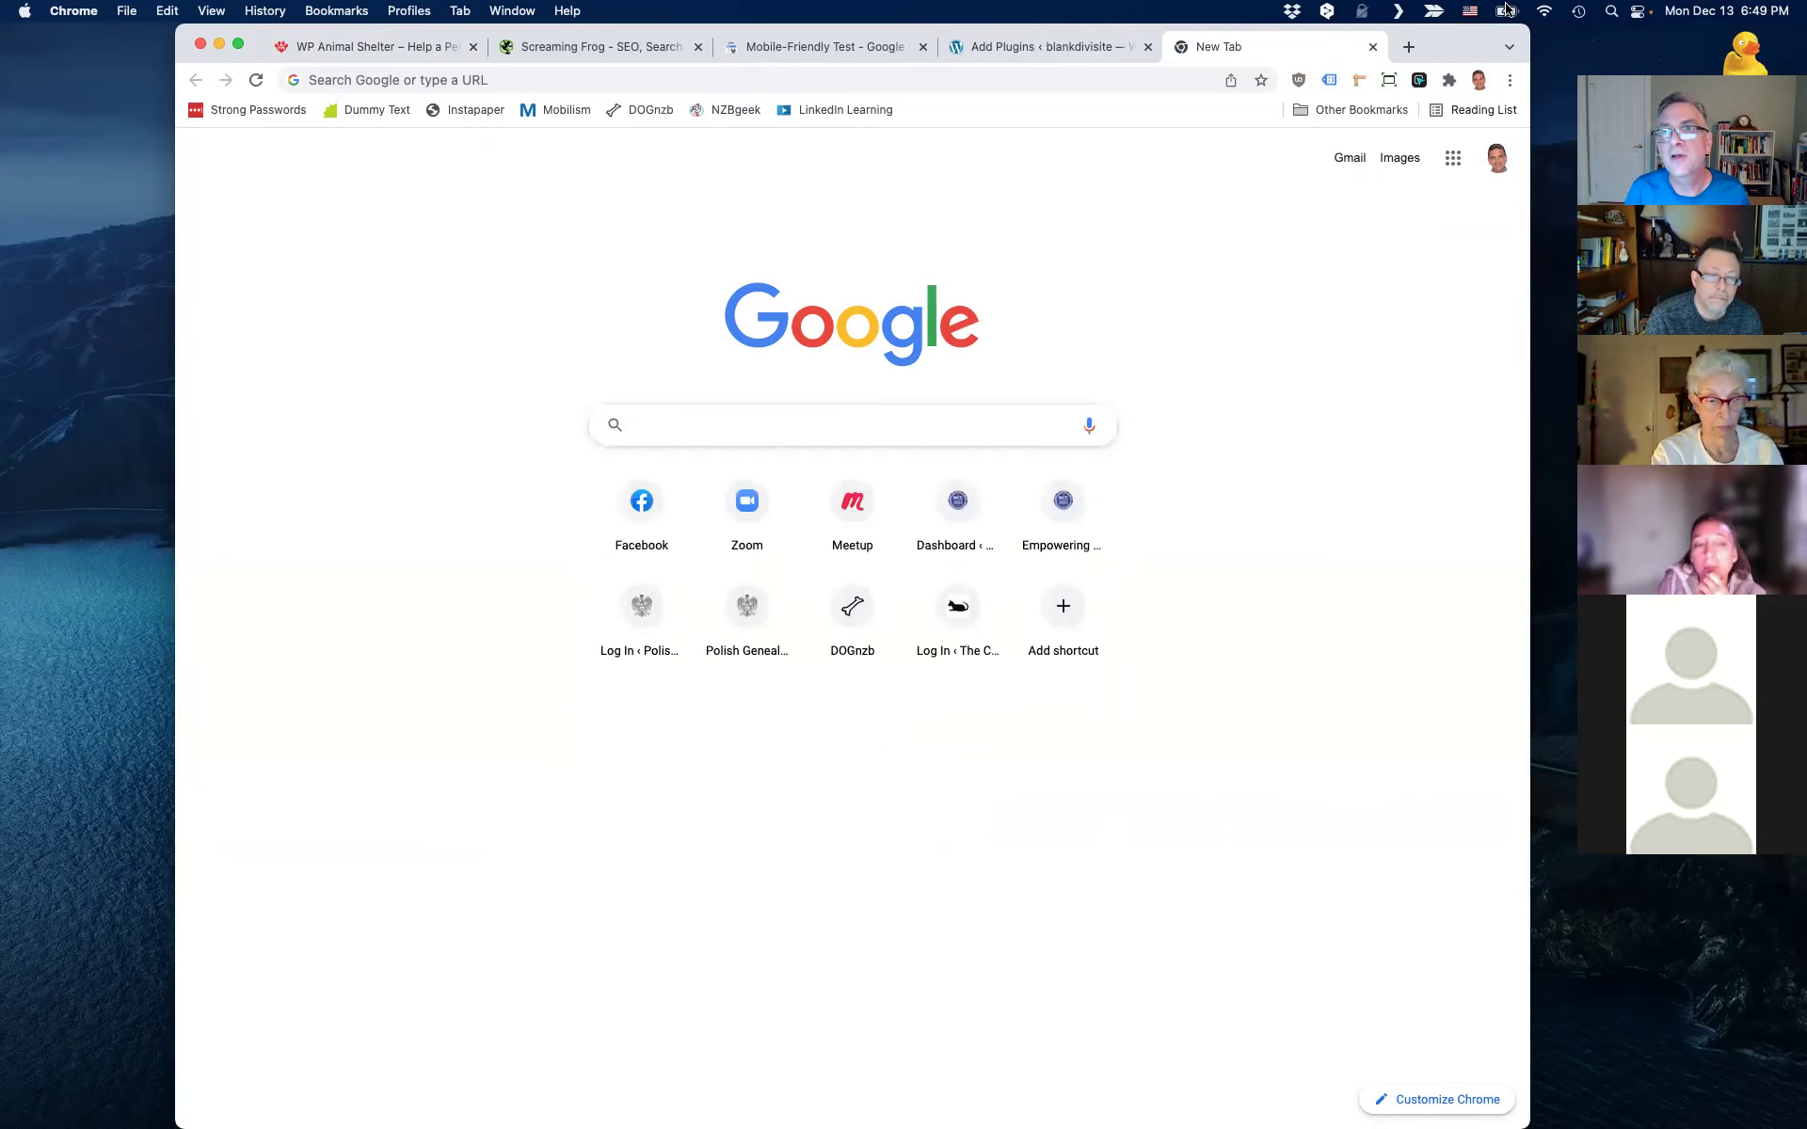
- Load the demo site at demo.ctwebgeek.com
click(1026, 79)
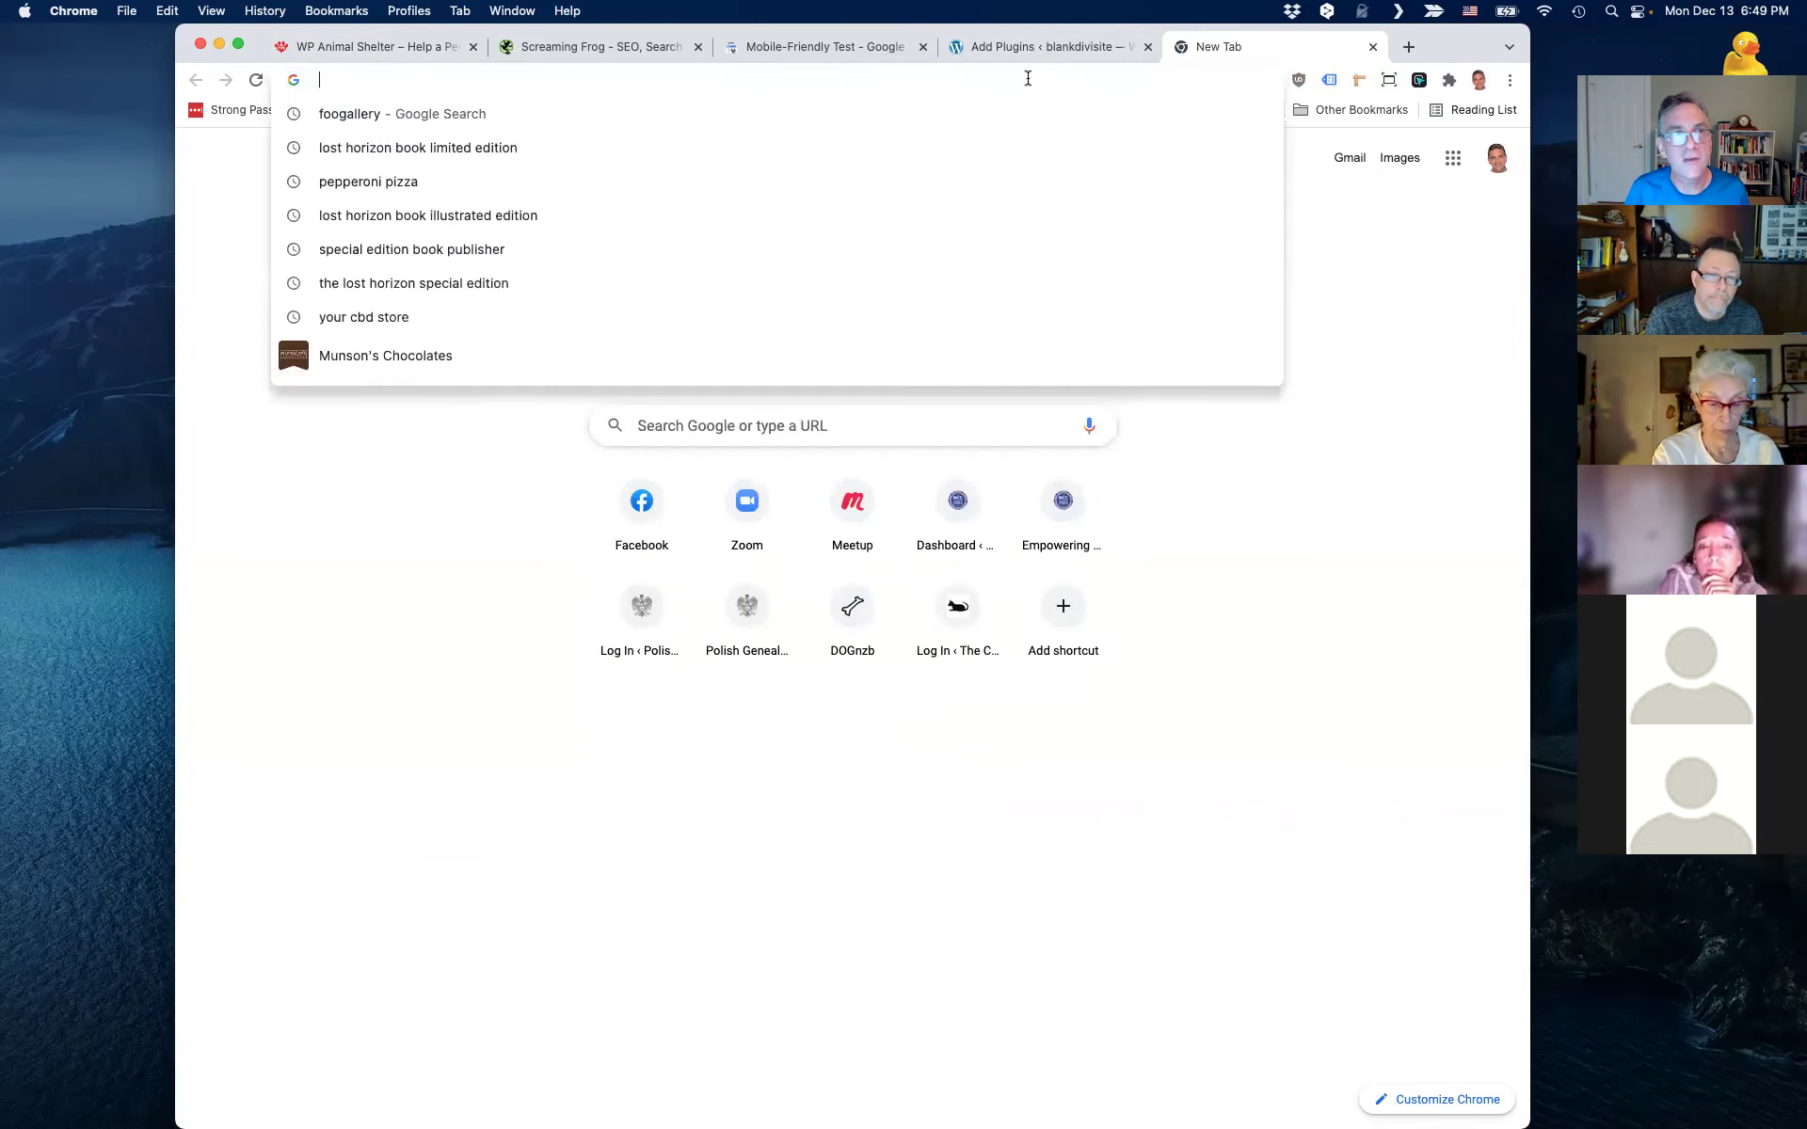
text(demo)
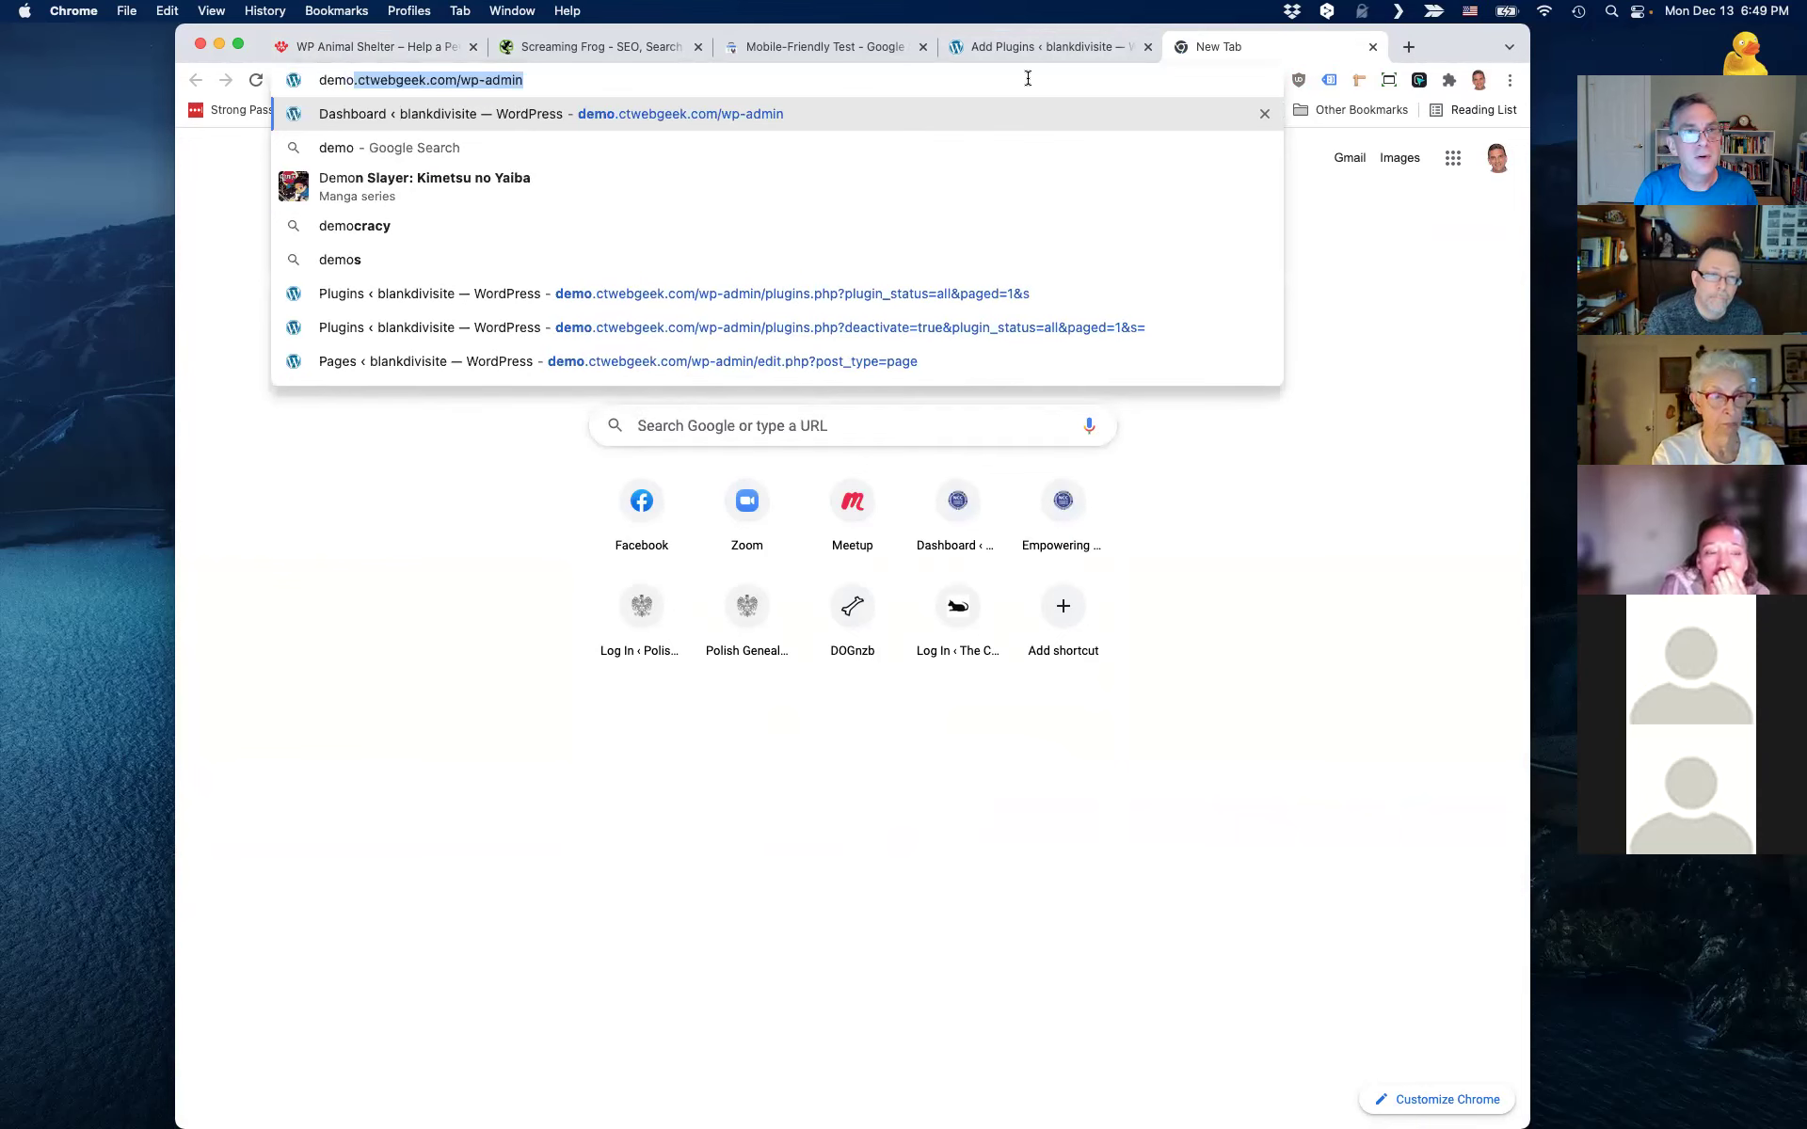
text(0)
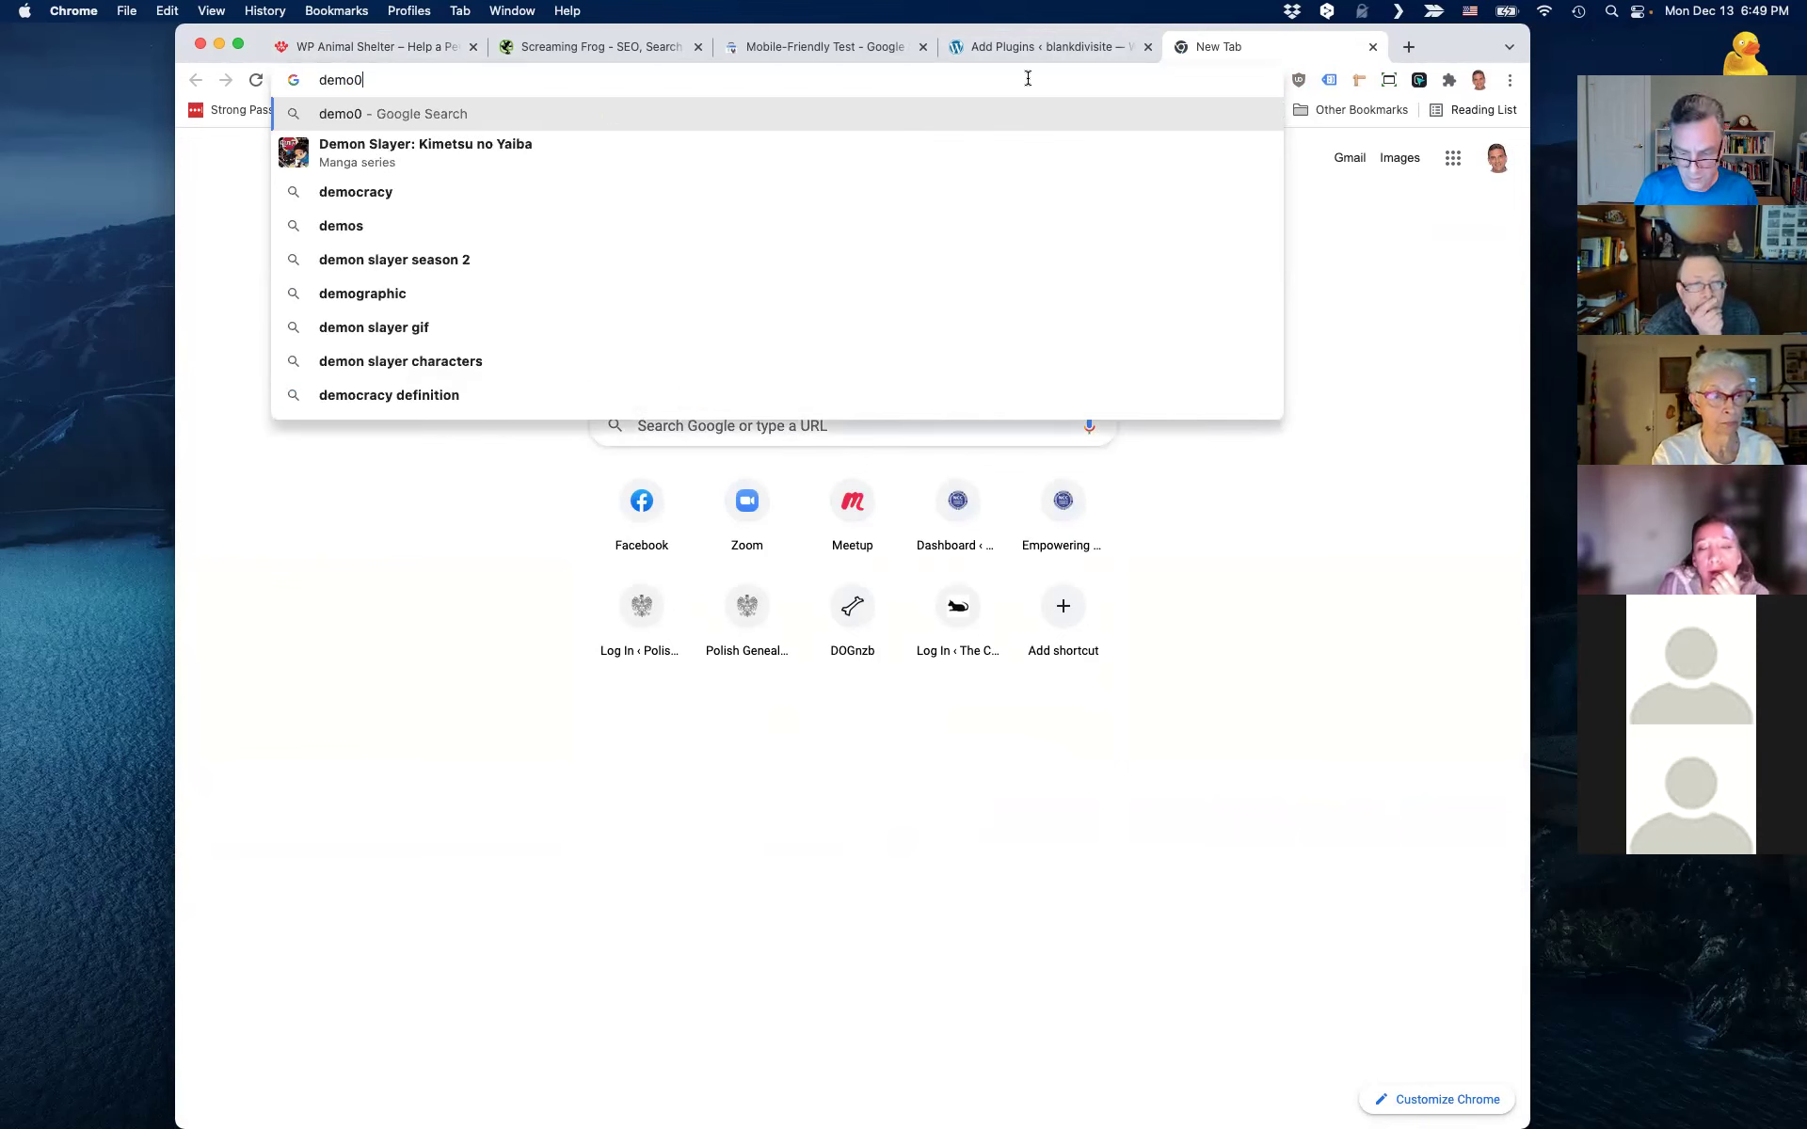
key(BackSpace)
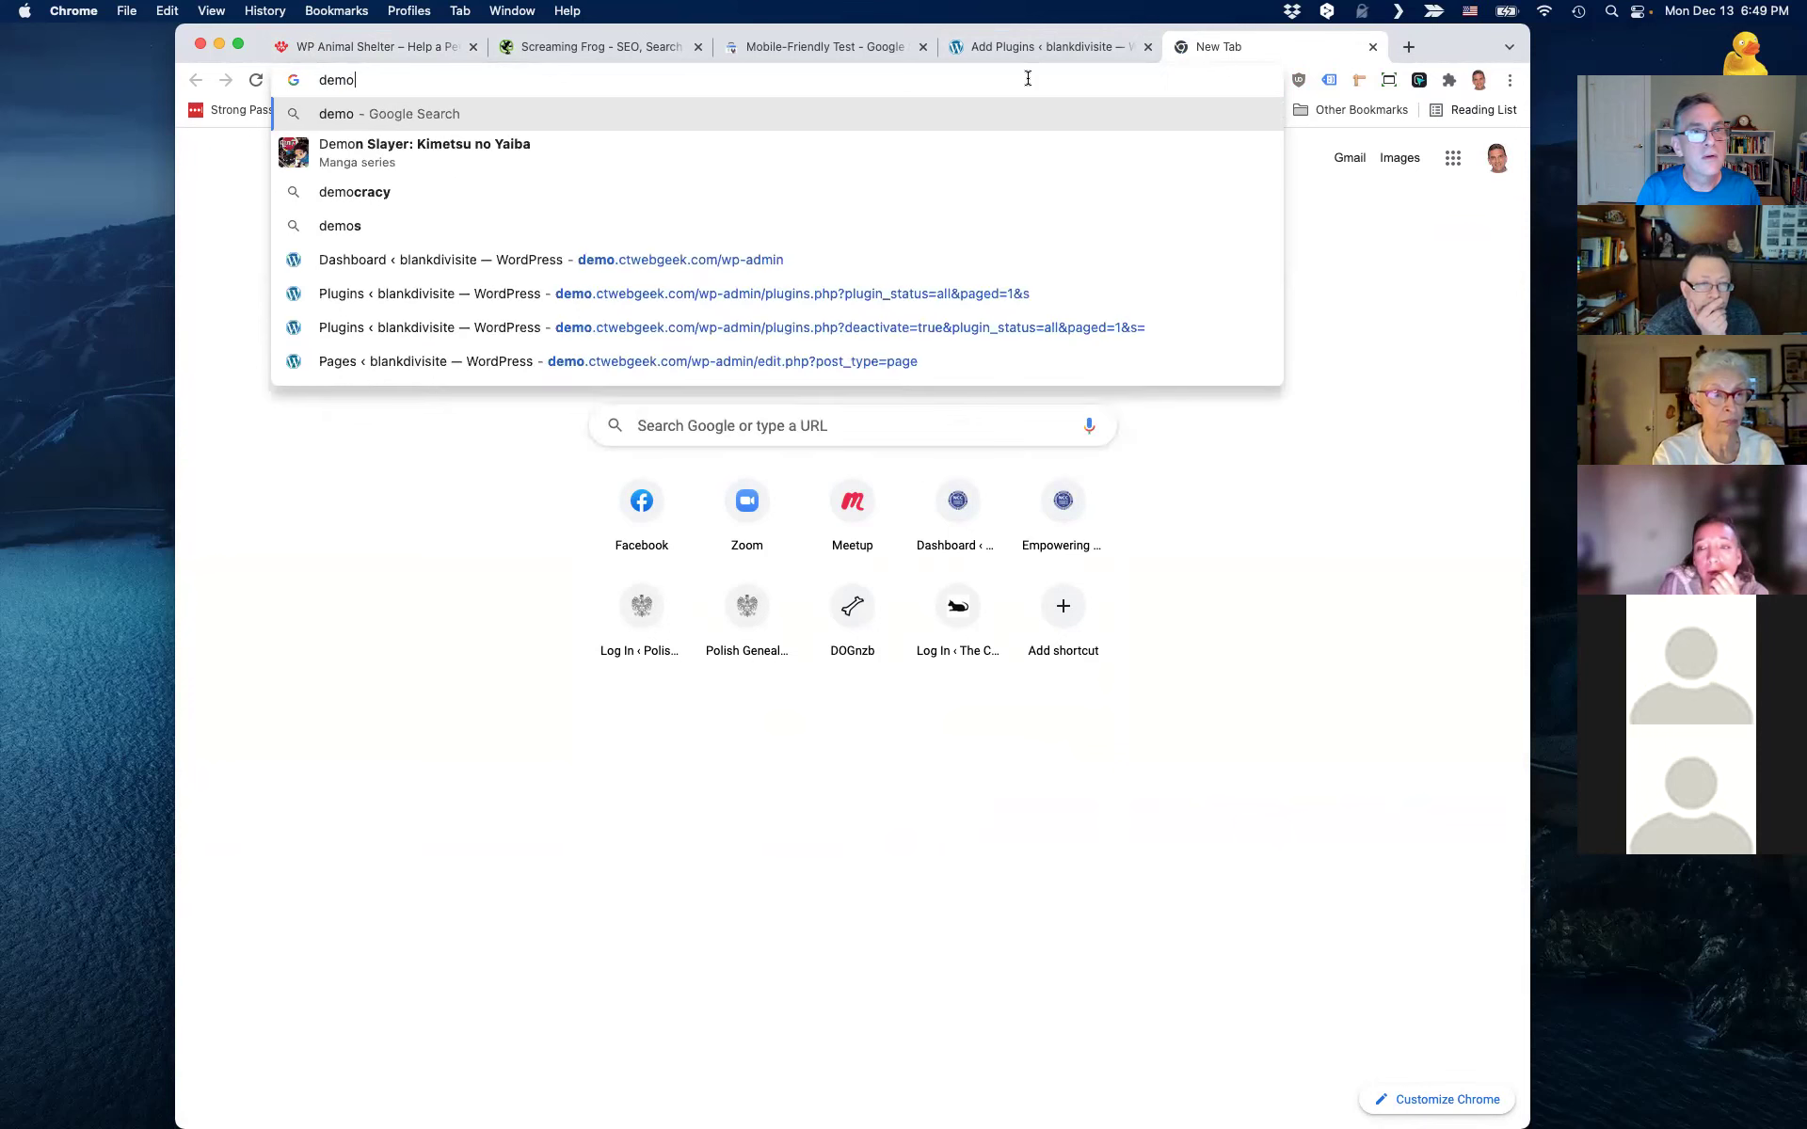
text(.ctwebgeek.c)
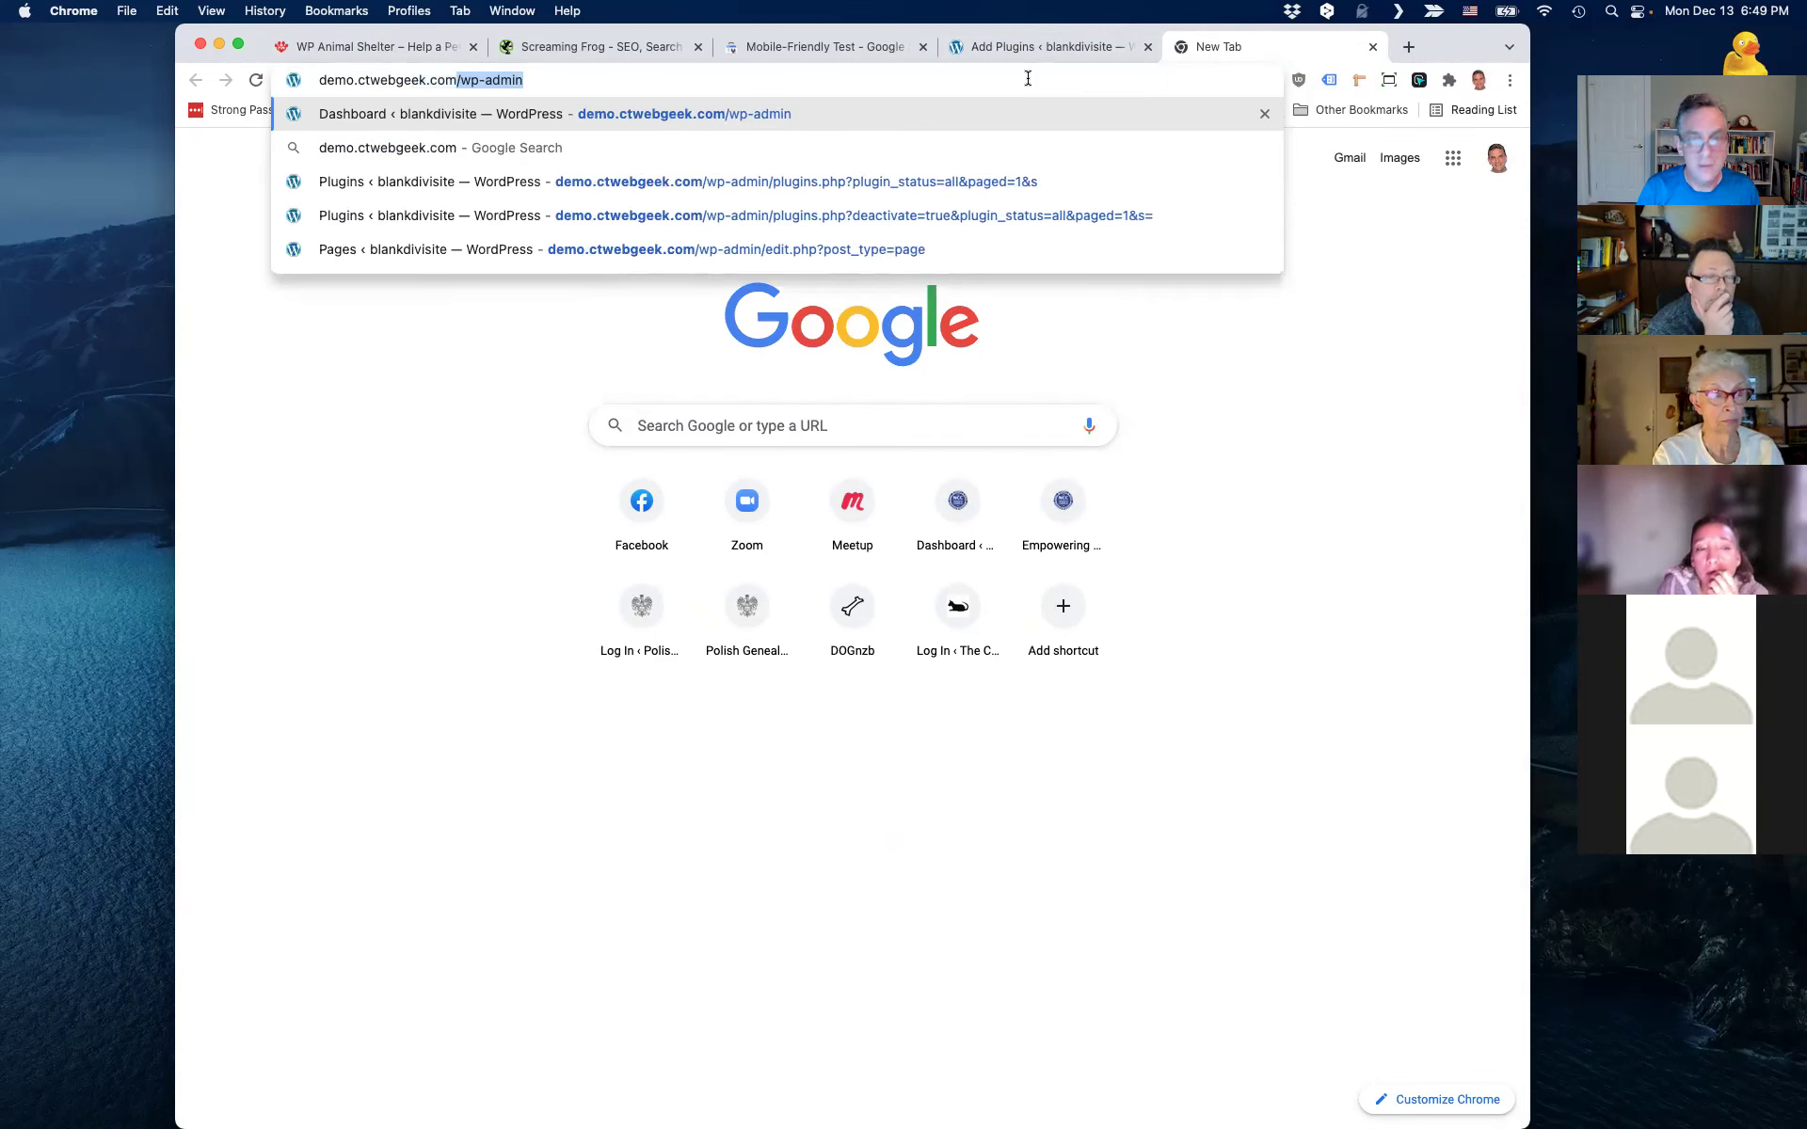
text(om)
key(Return)
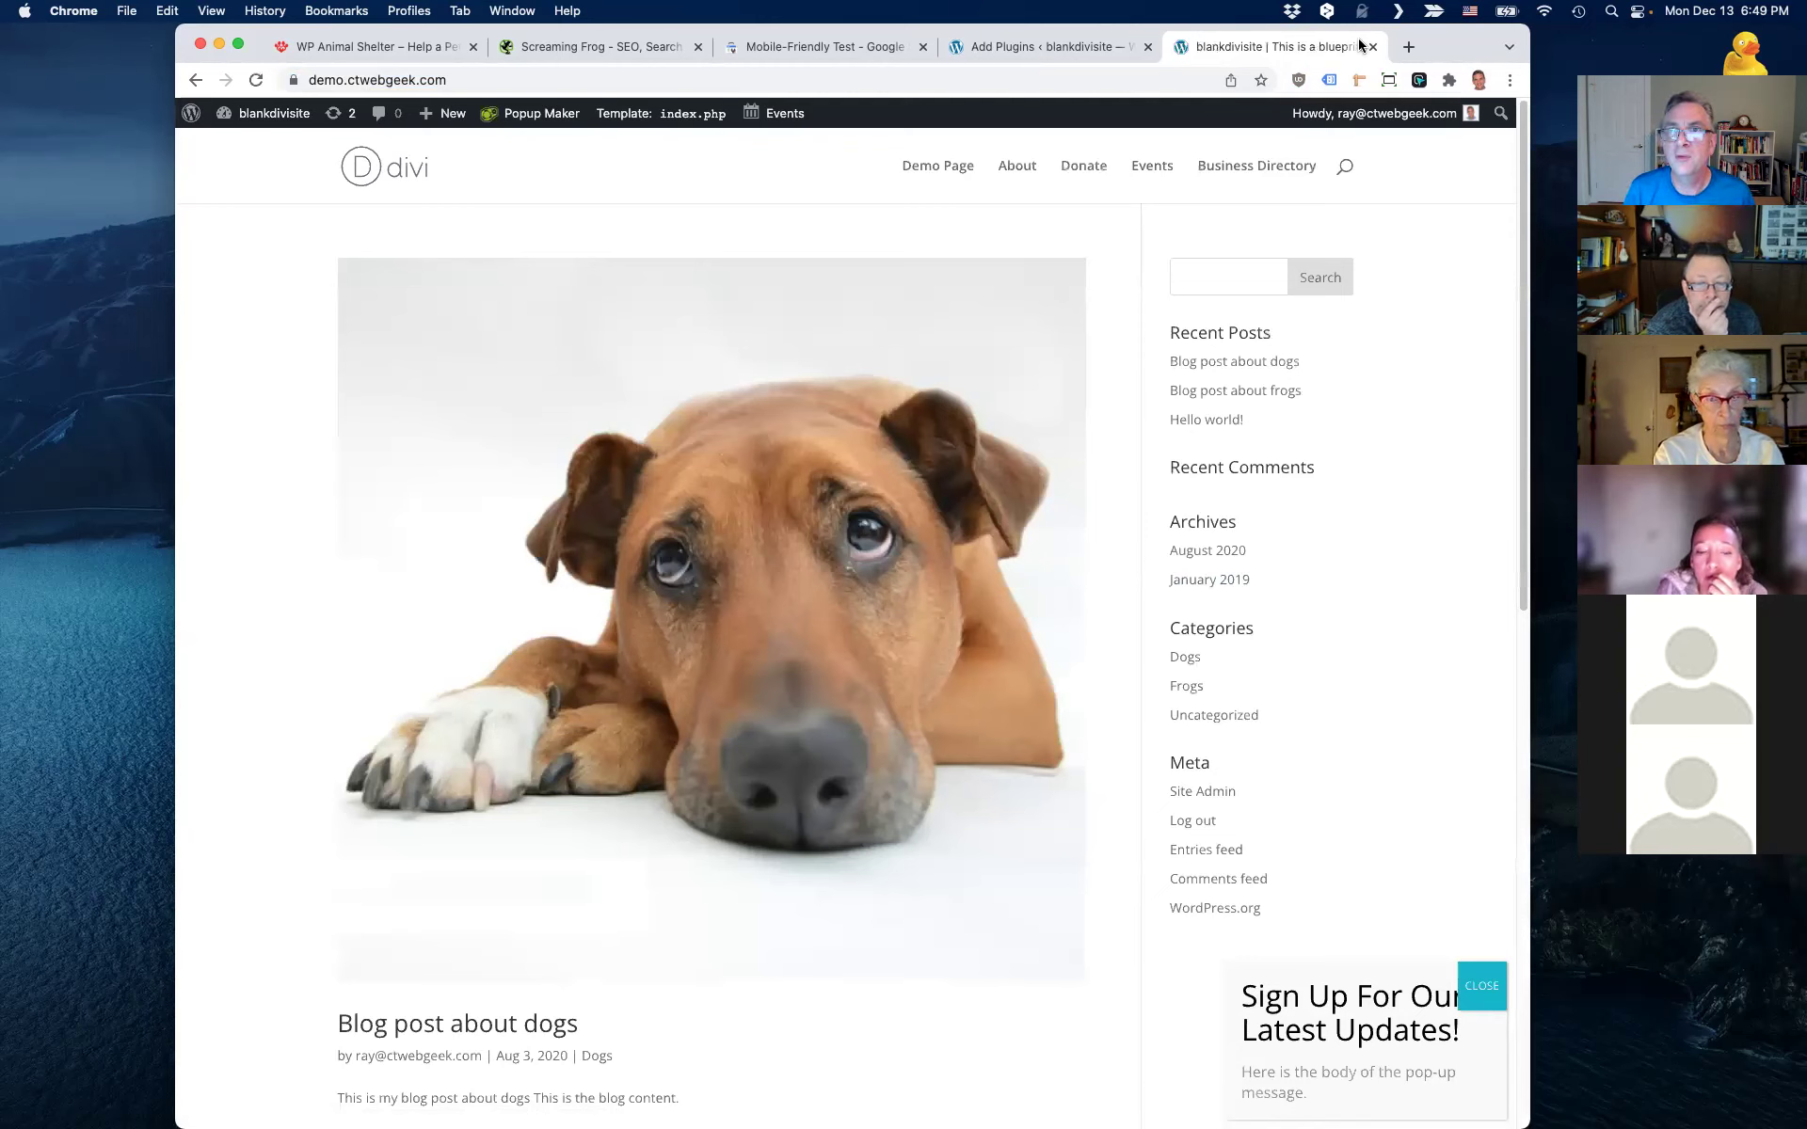
click(461, 79)
click(461, 79)
drag(494, 79, 355, 82)
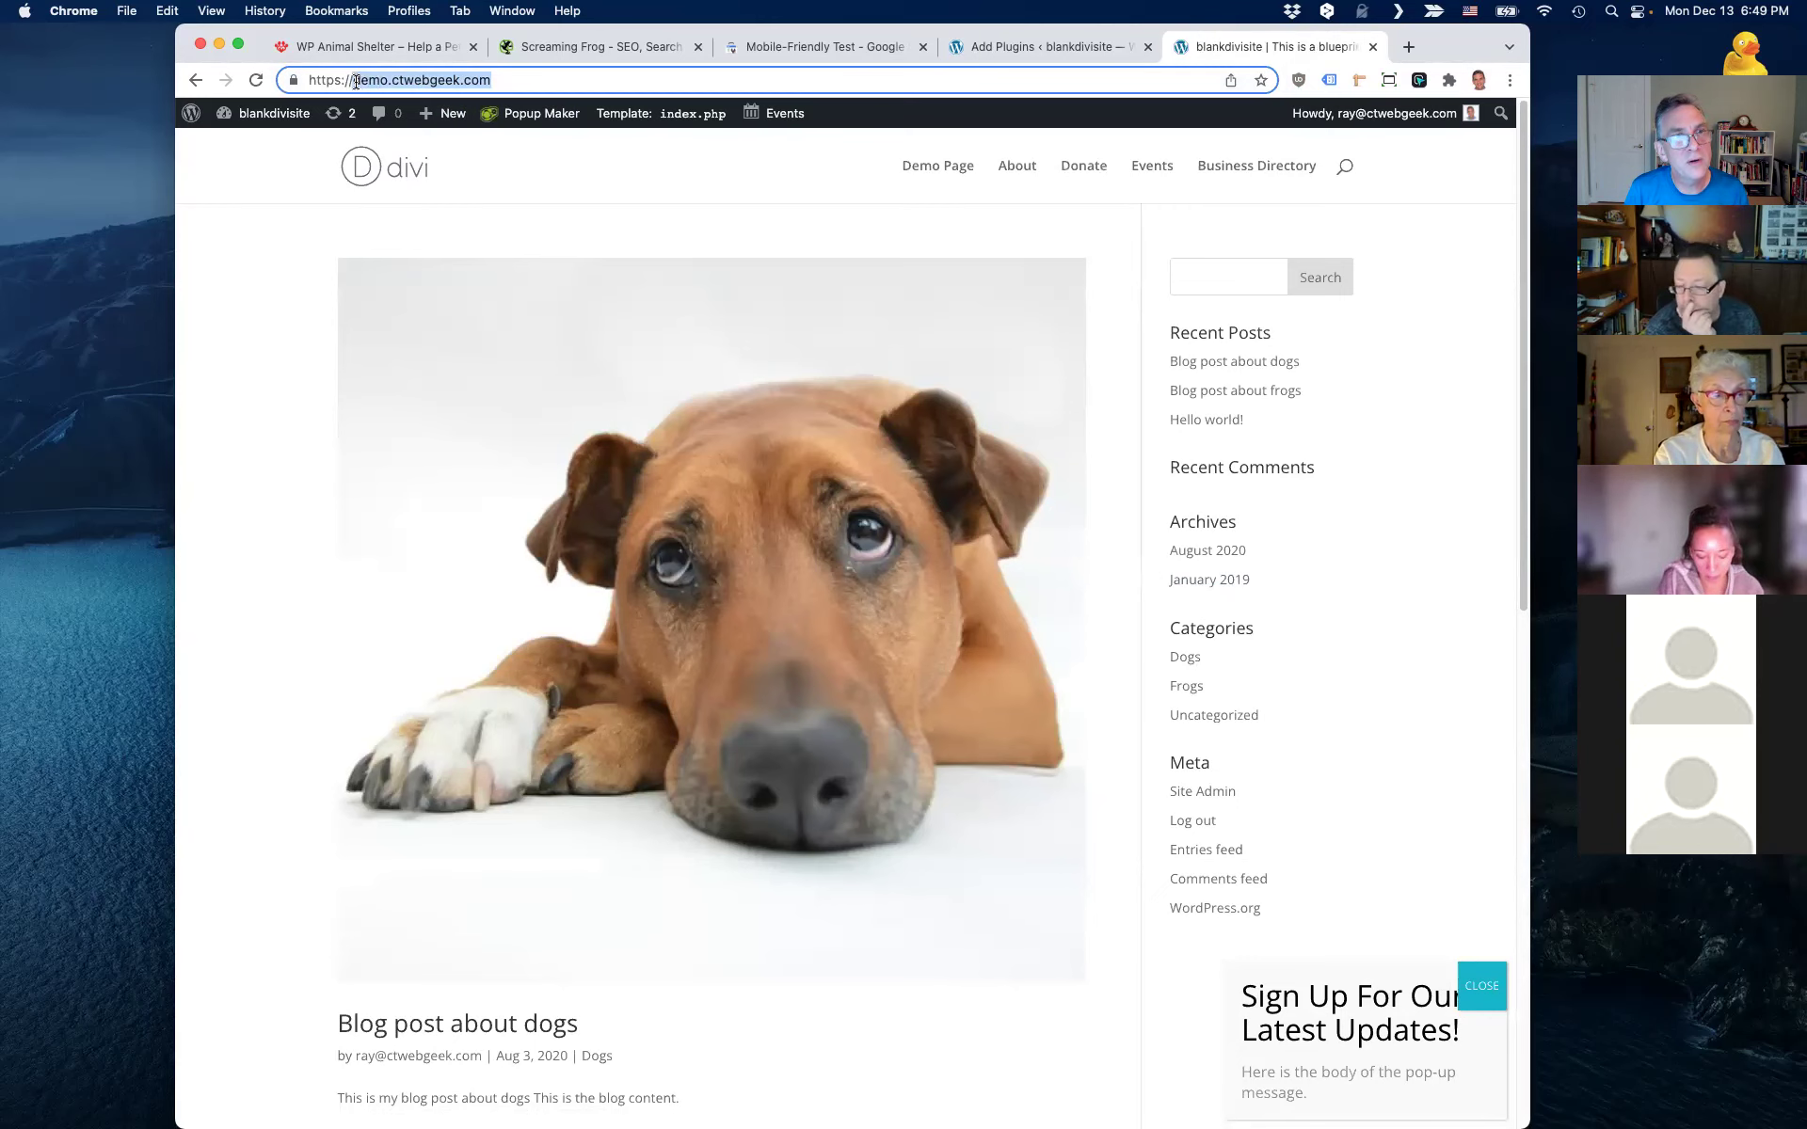
key(super+c)
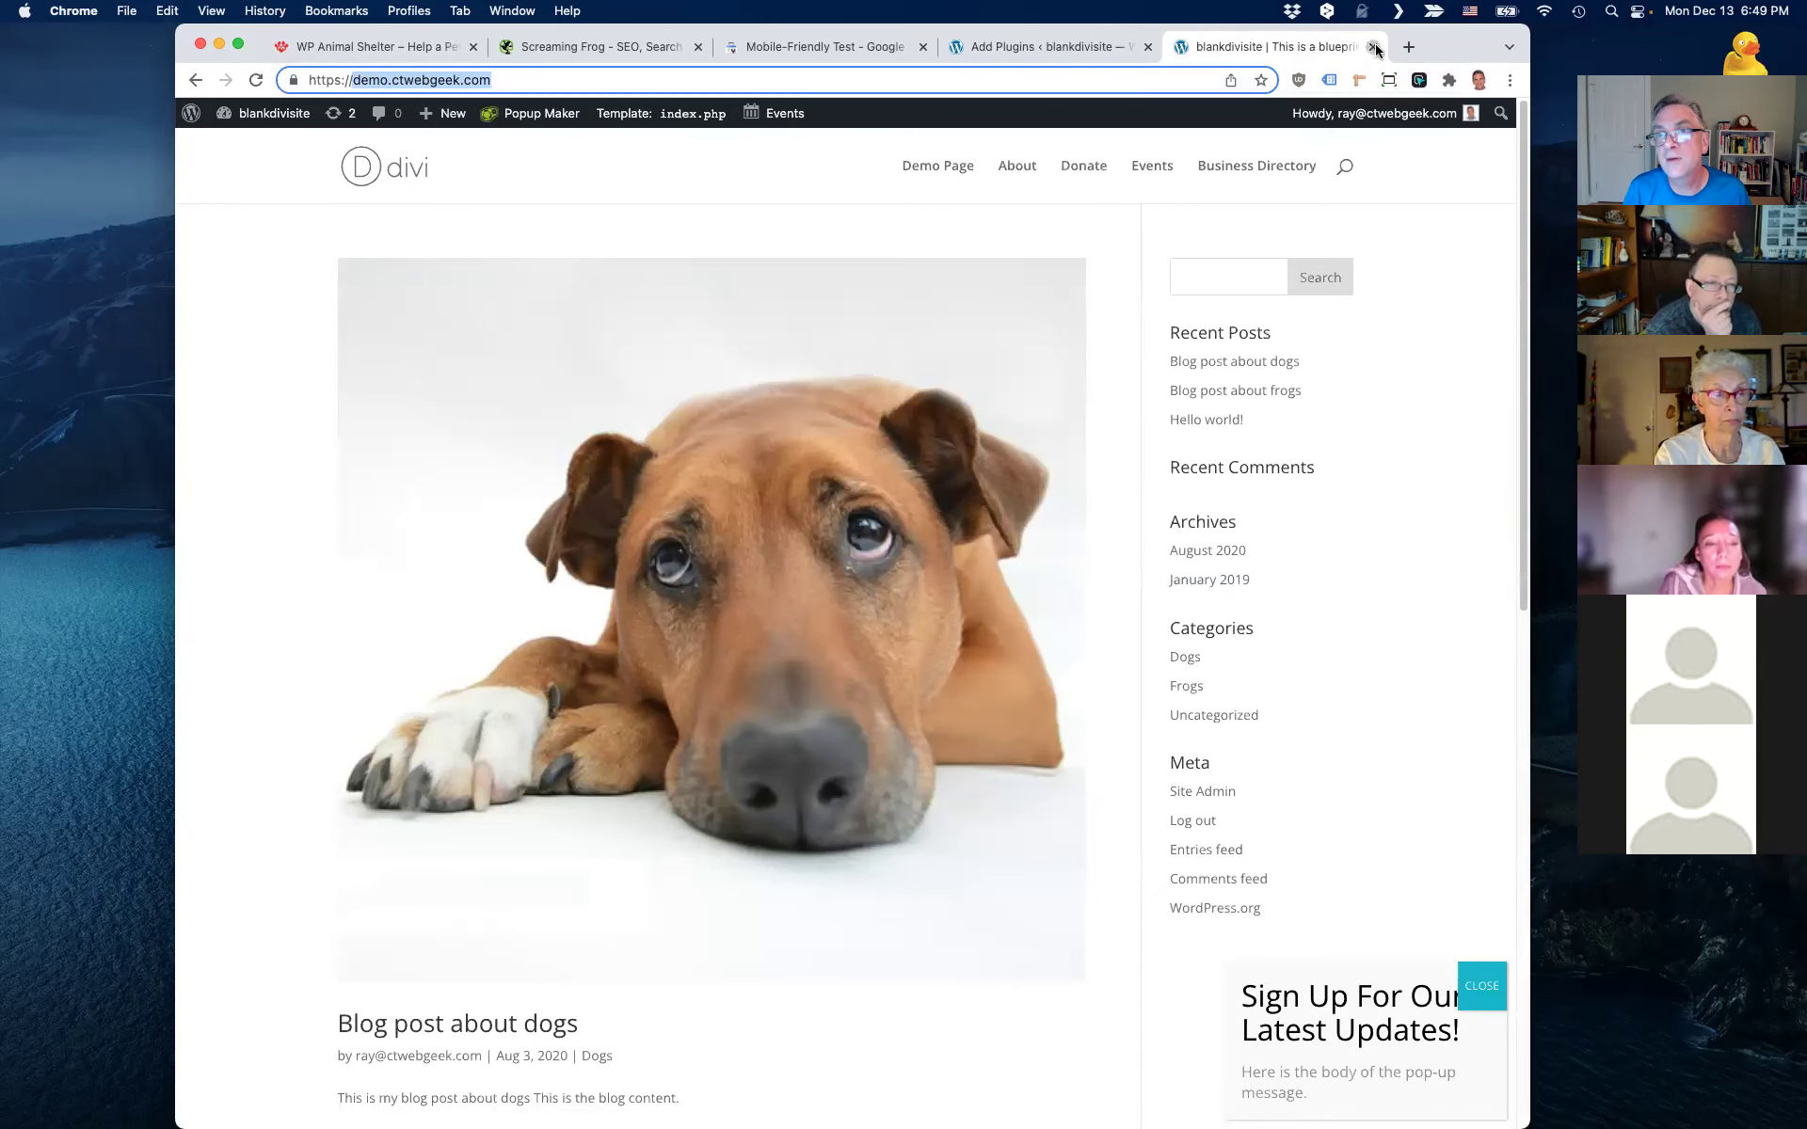
click(1372, 46)
- Search Google for site:demo.ctwebgeek.com in a new browser tab to check its indexed pages, and close the results
click(1182, 47)
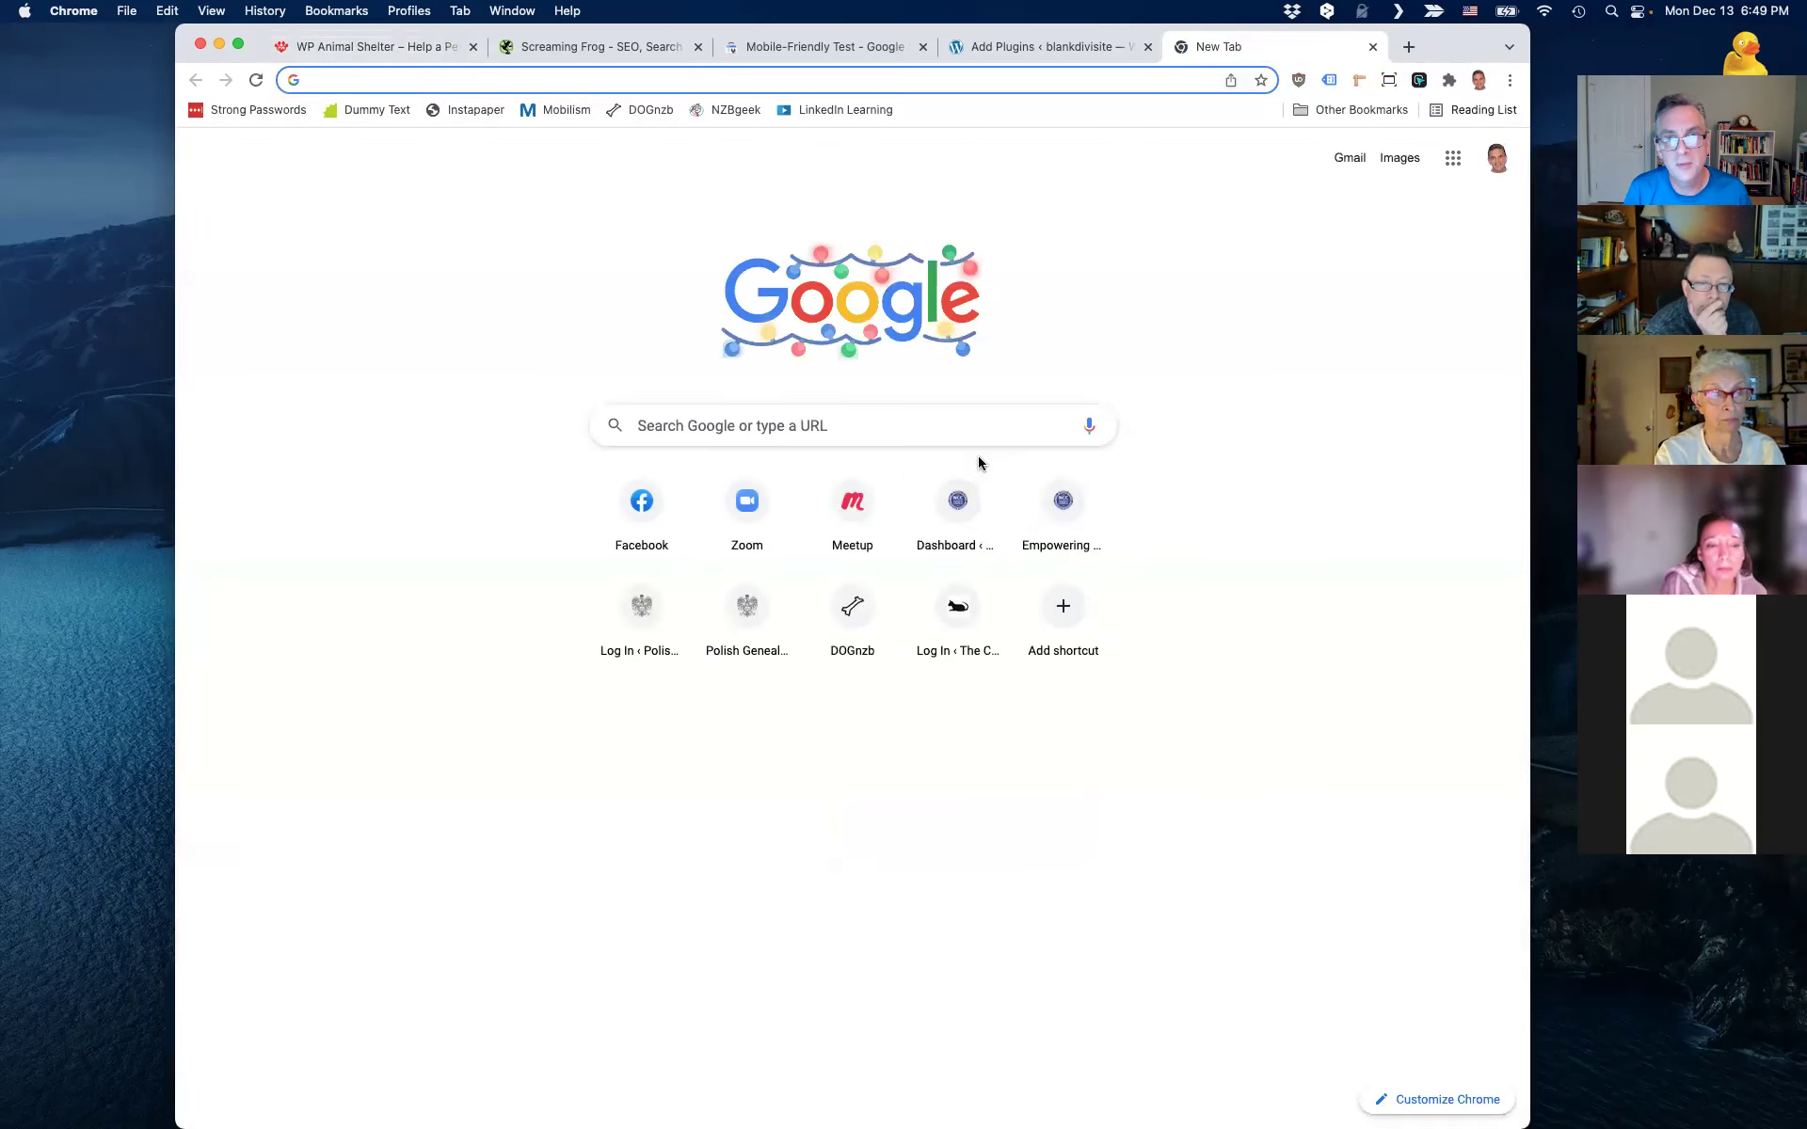
click(982, 424)
text(site:demo.ctwebgeek.com)
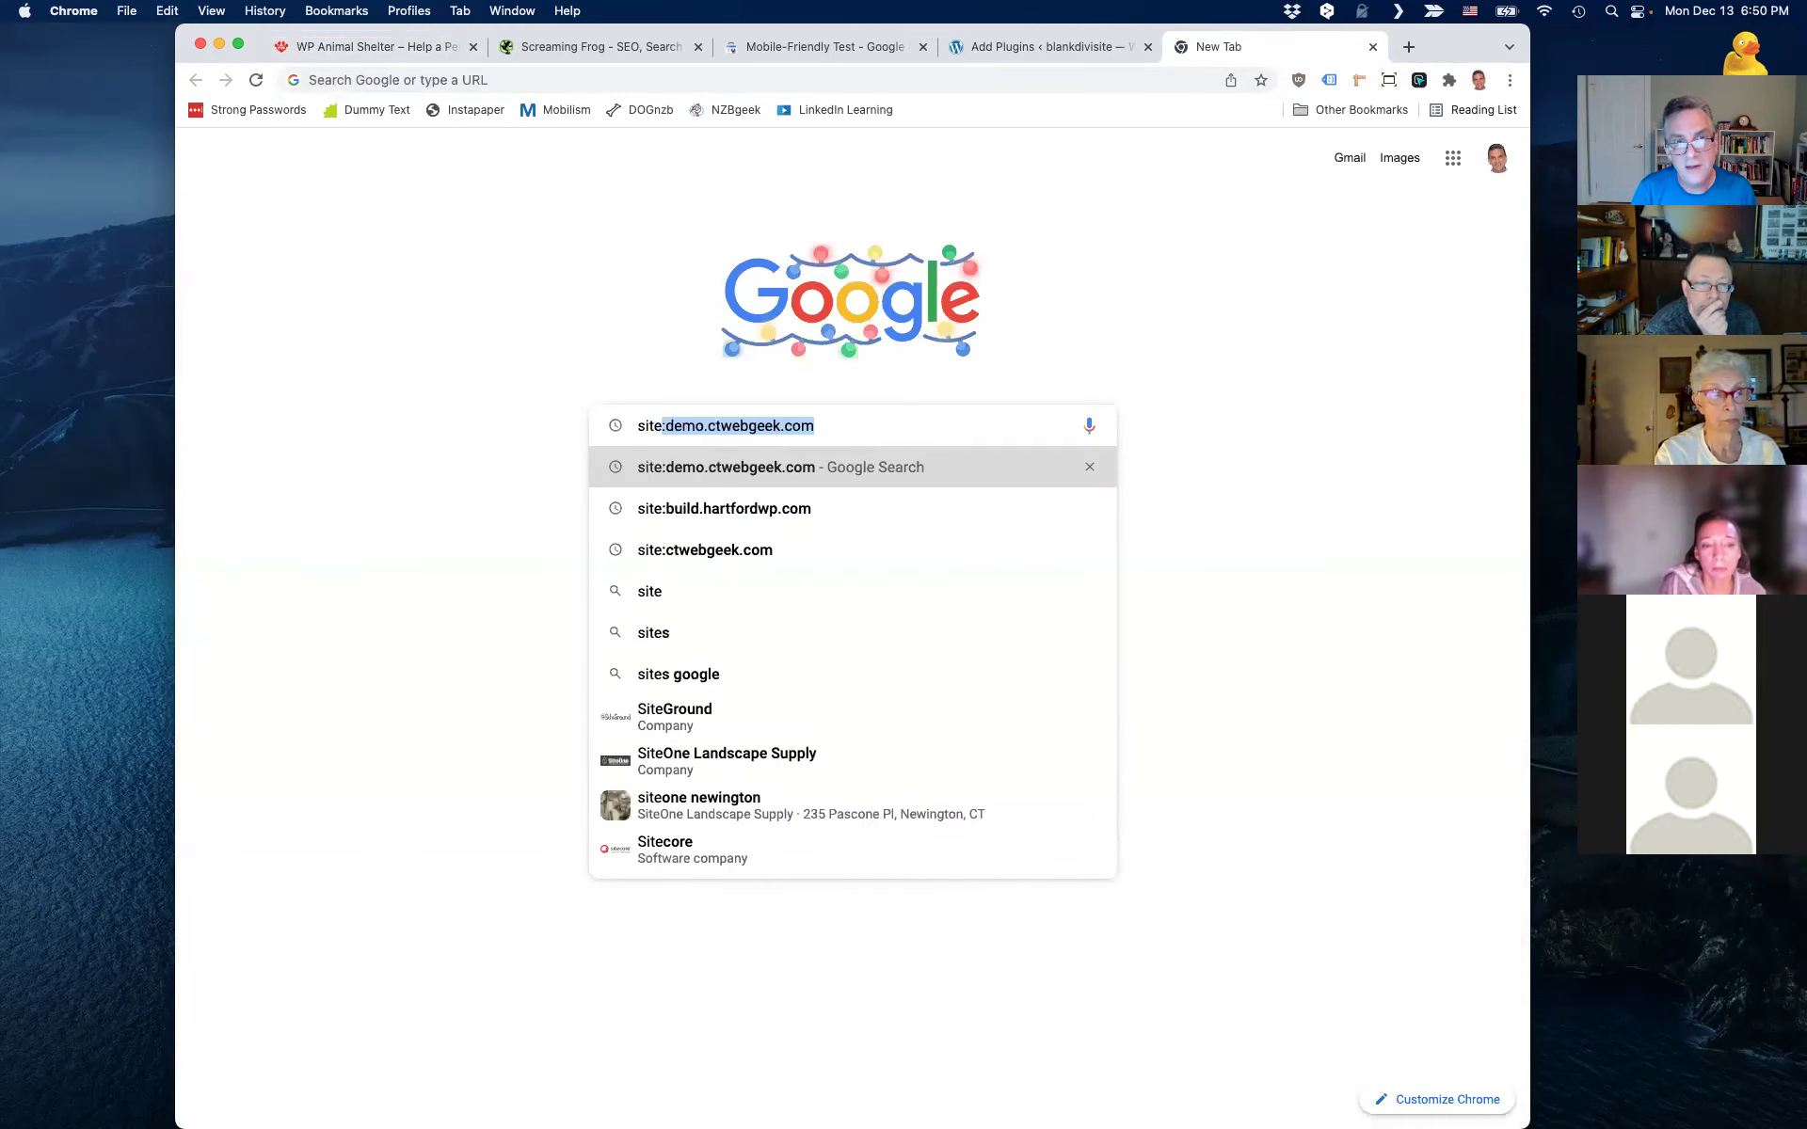
key(super+v)
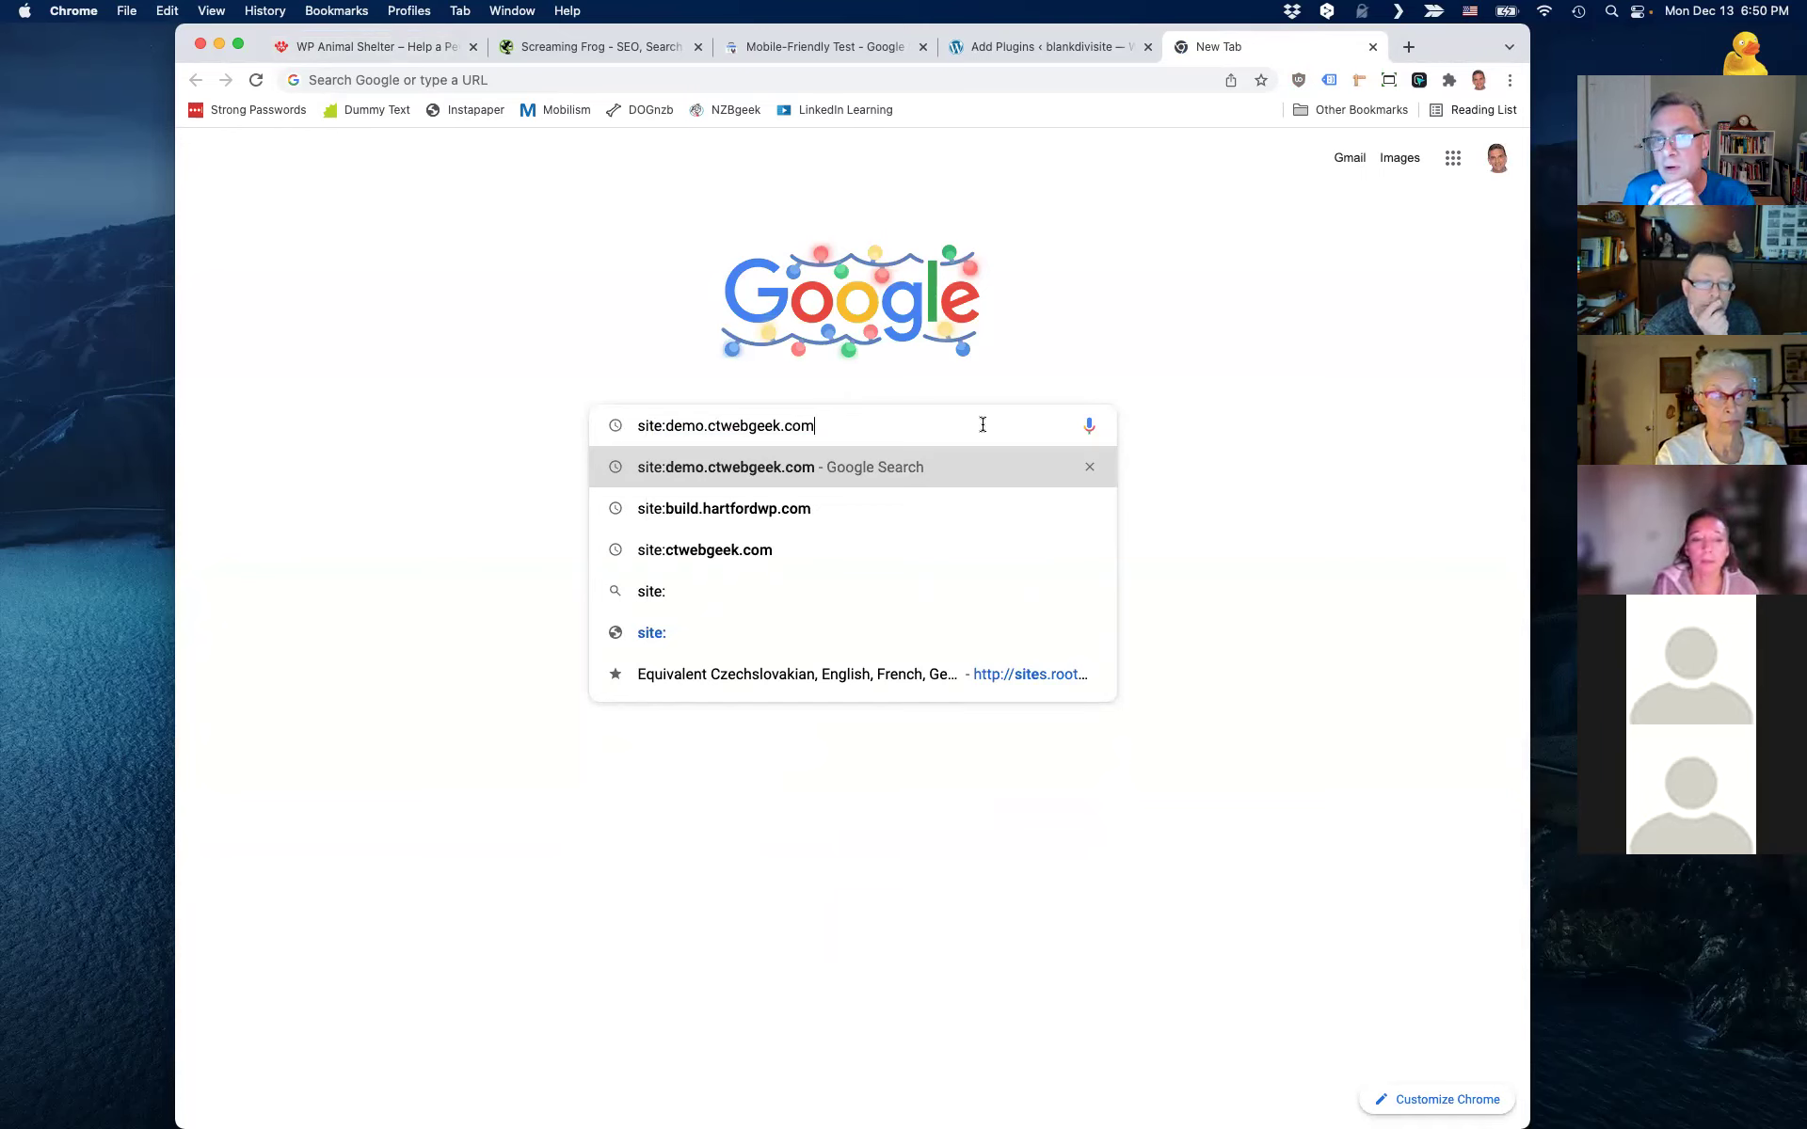
key(Return)
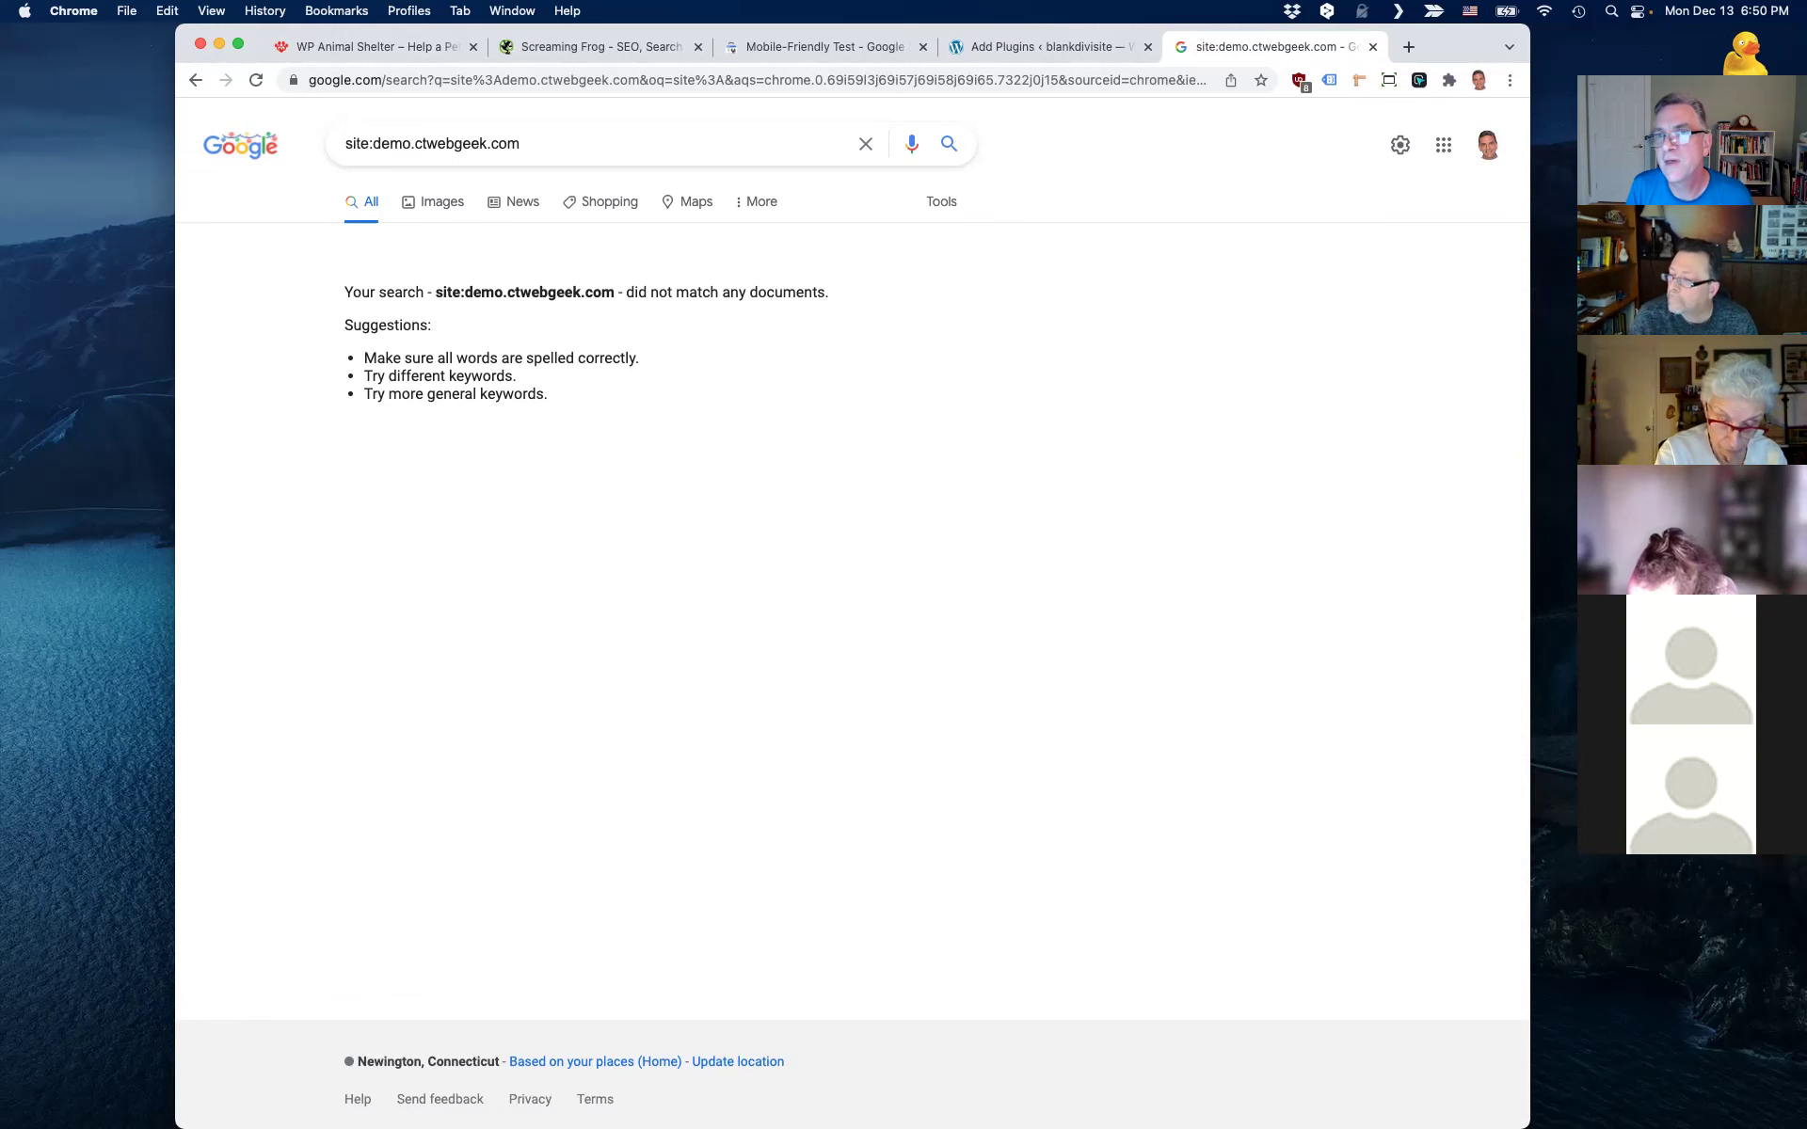
click(1372, 46)
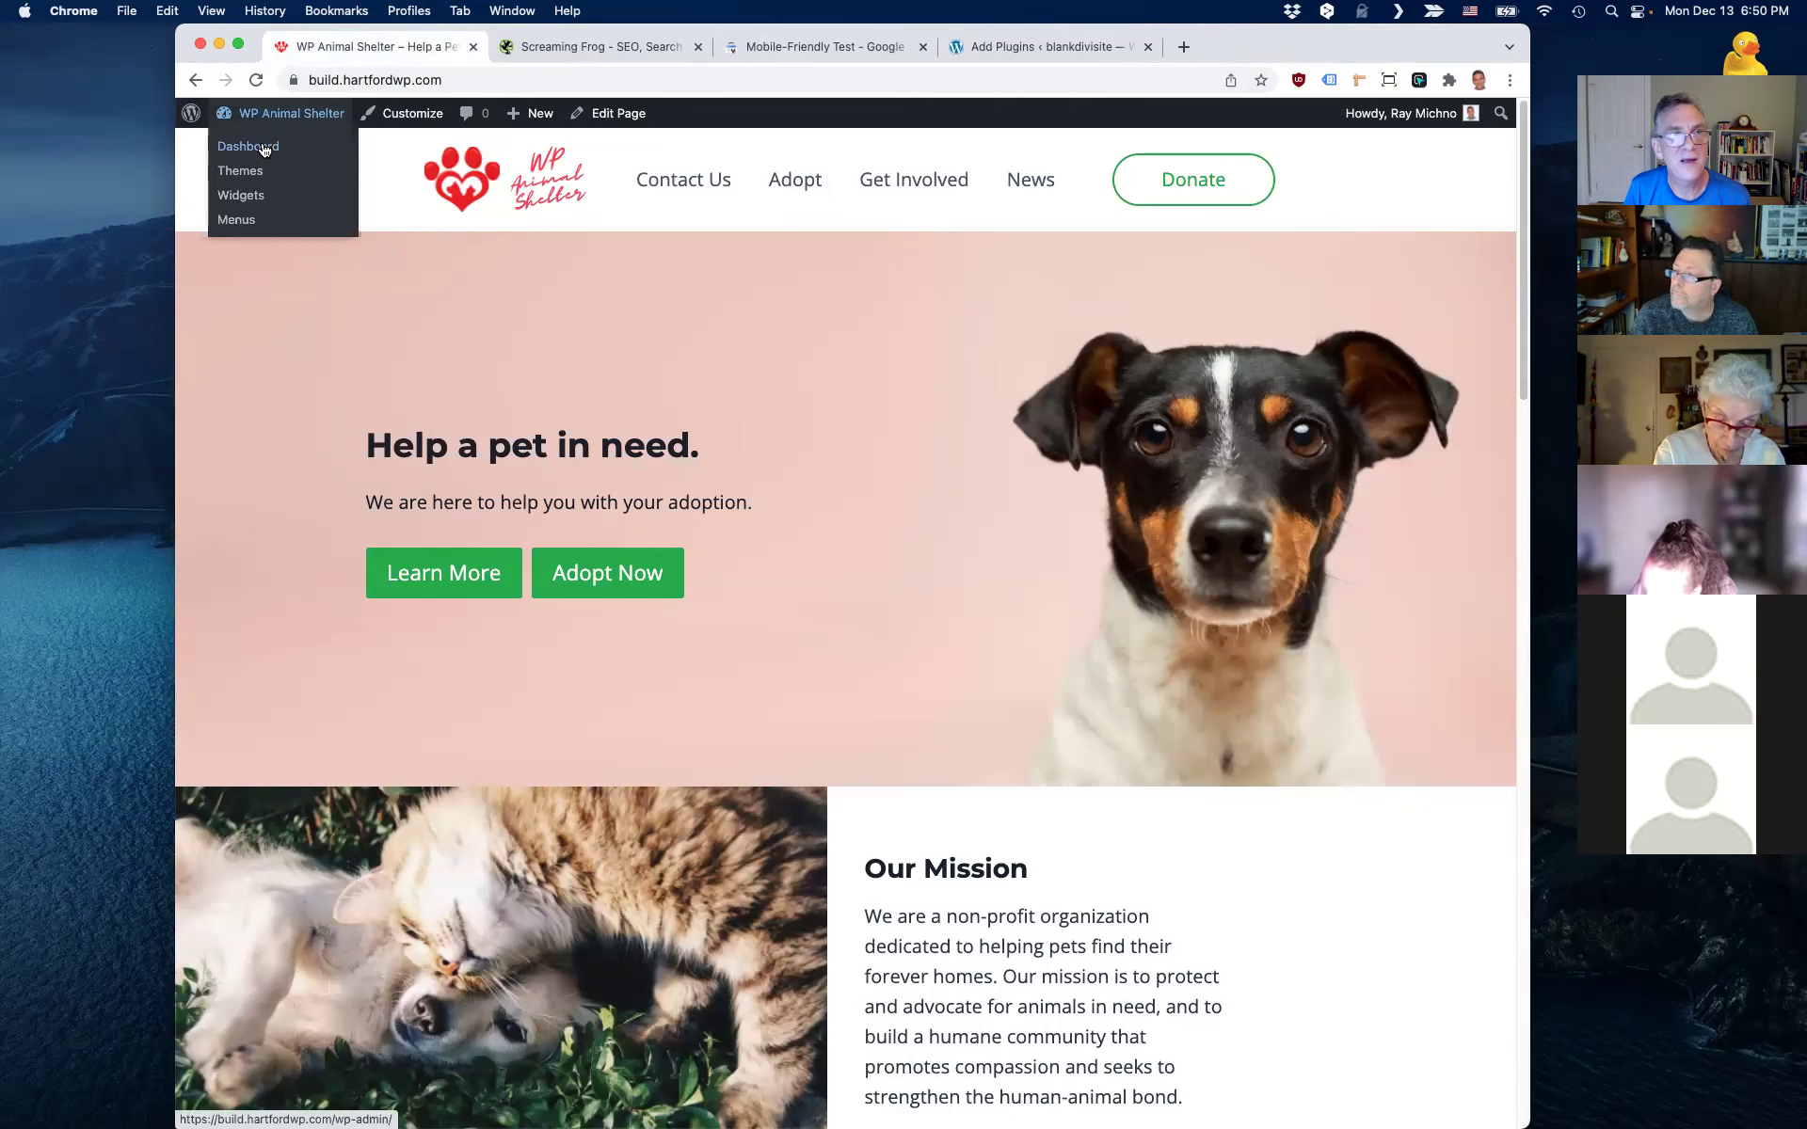
- Turn off discouraging search engines from indexing the site in the WP Animal Shelter Reading settings, and save the change
click(264, 149)
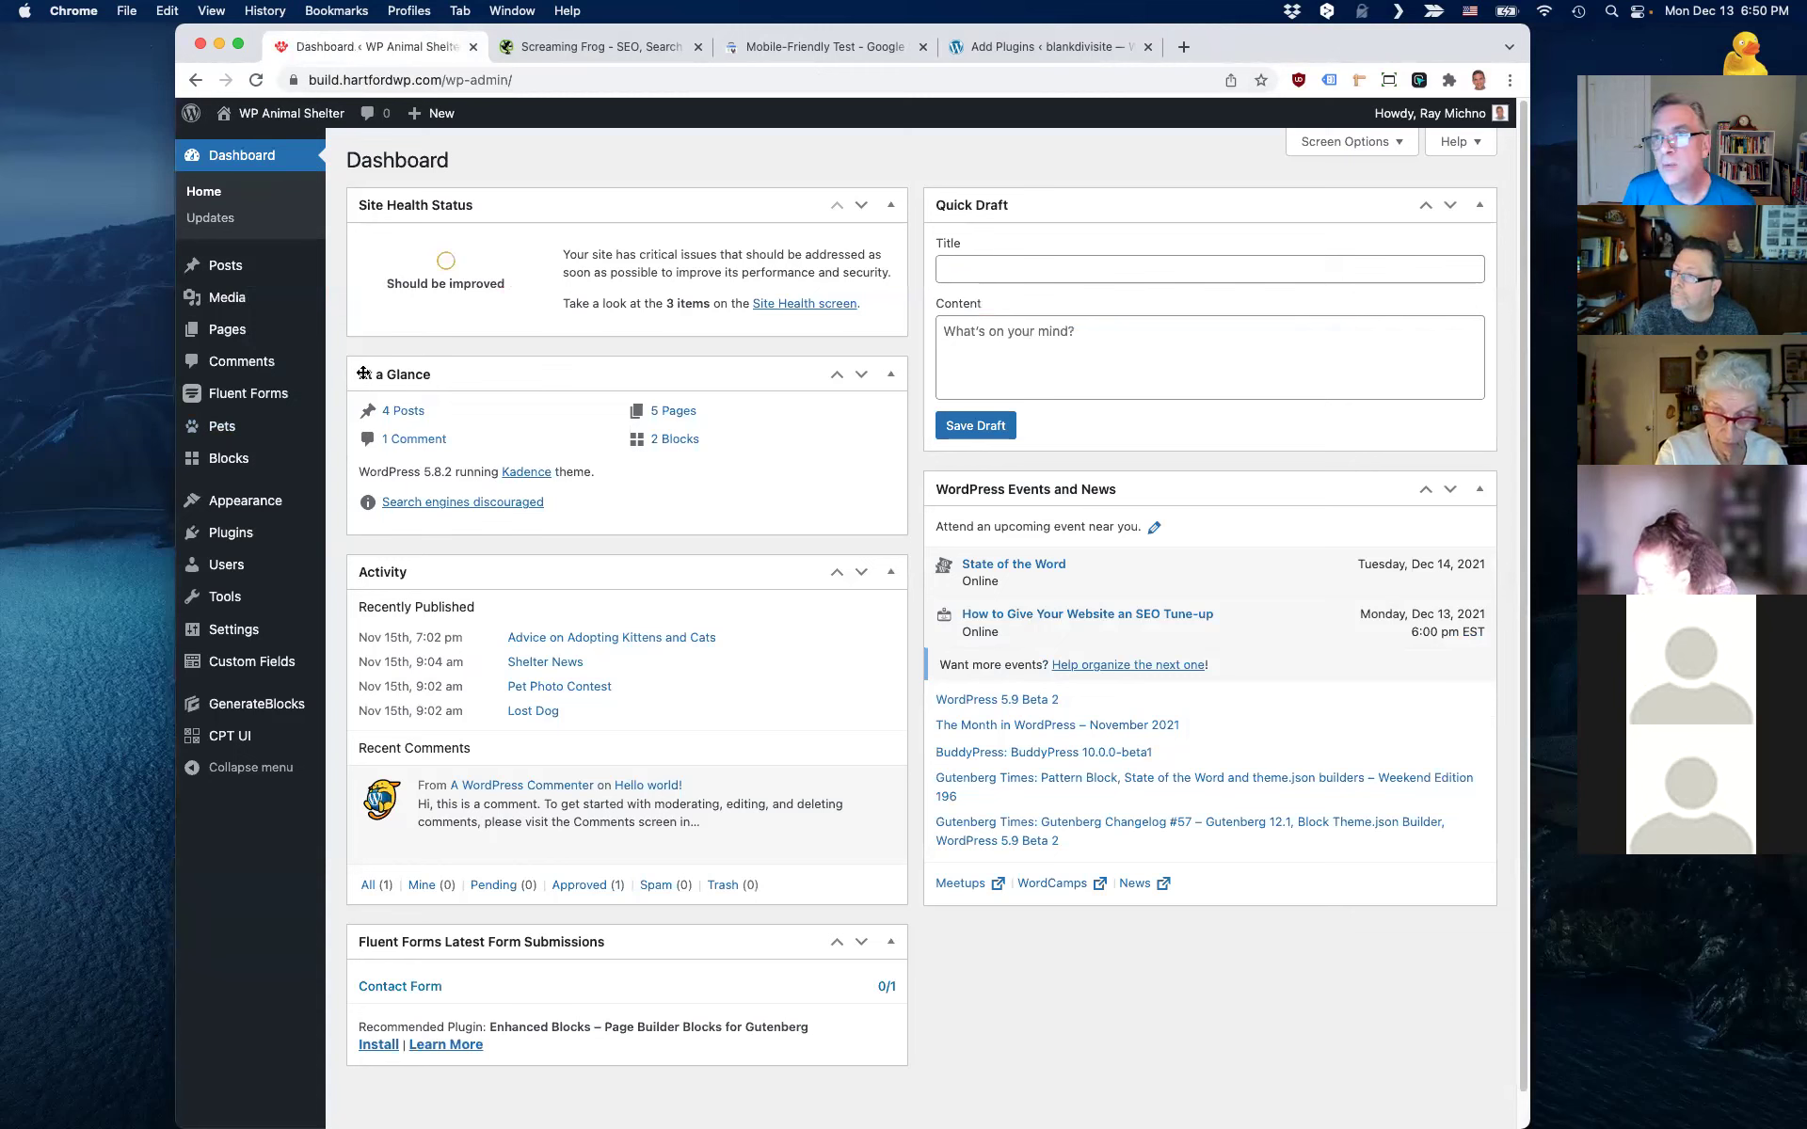
mouse_move(250, 627)
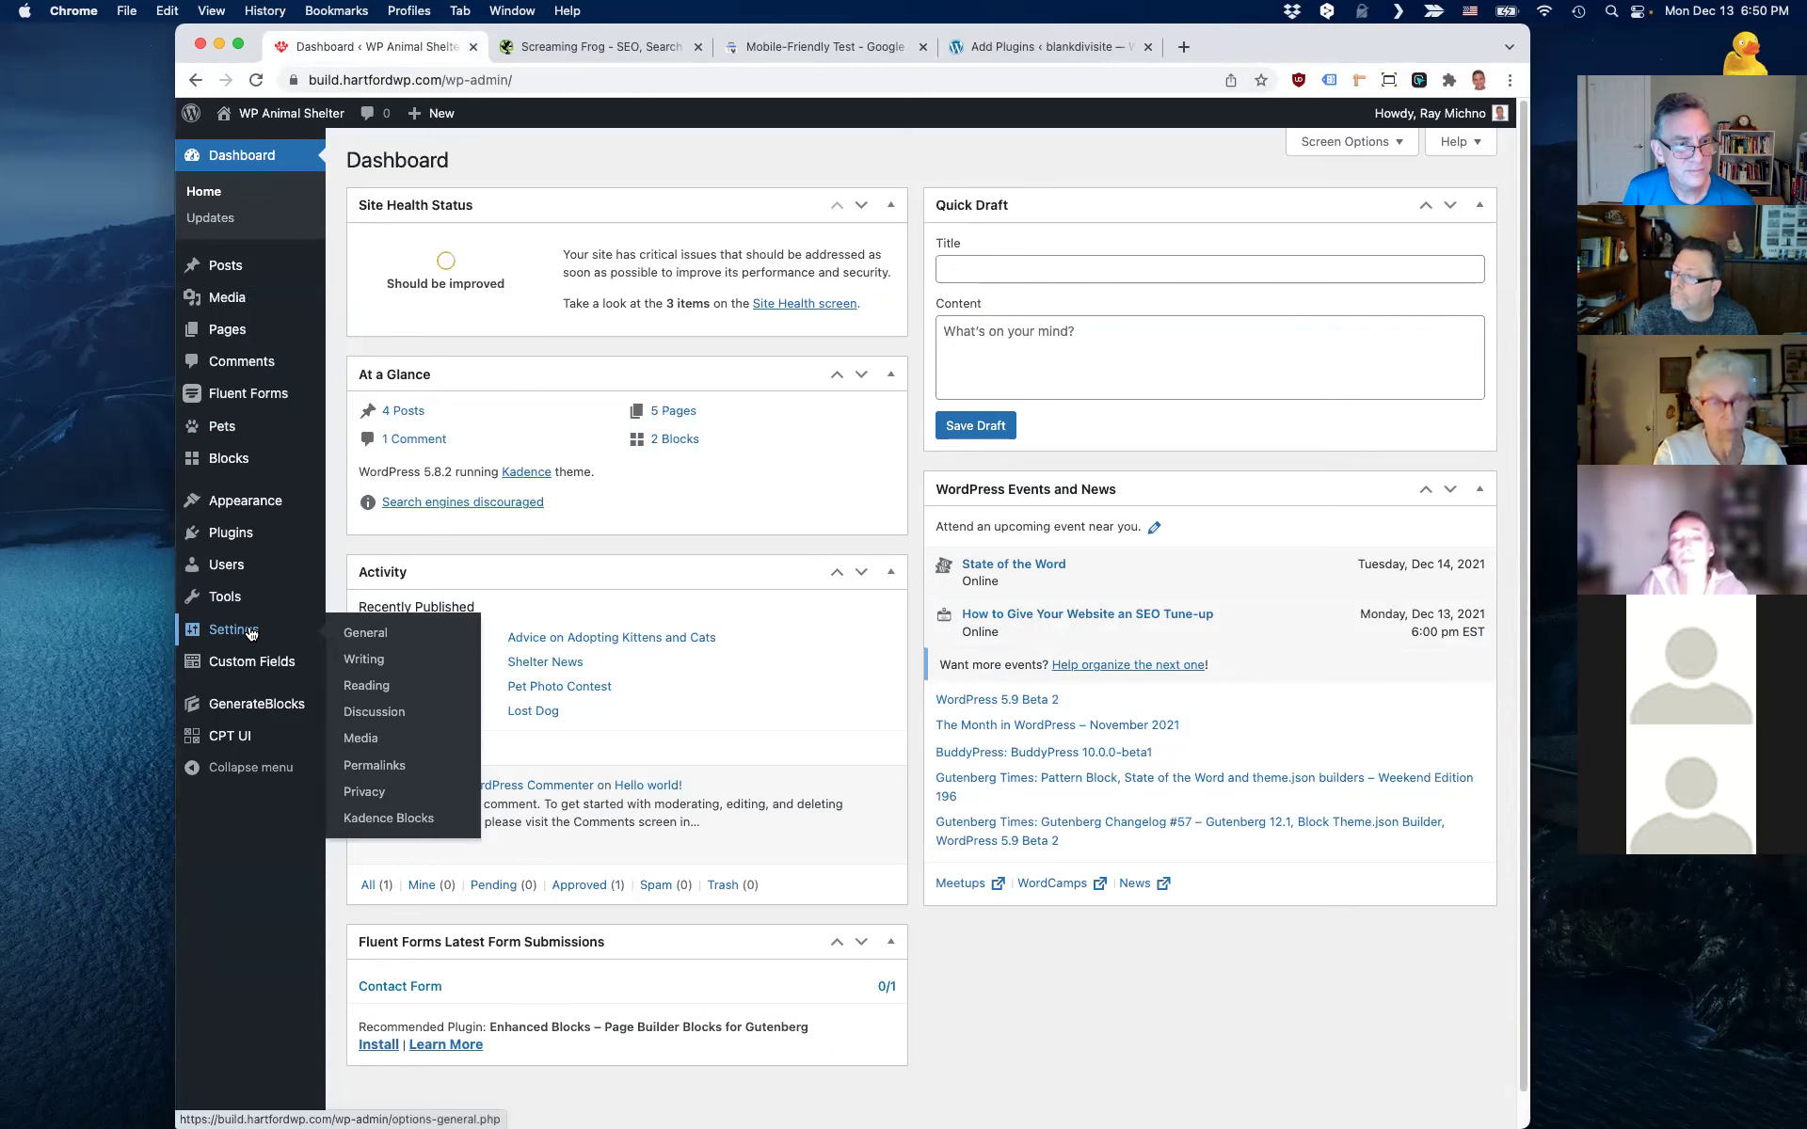
click(367, 694)
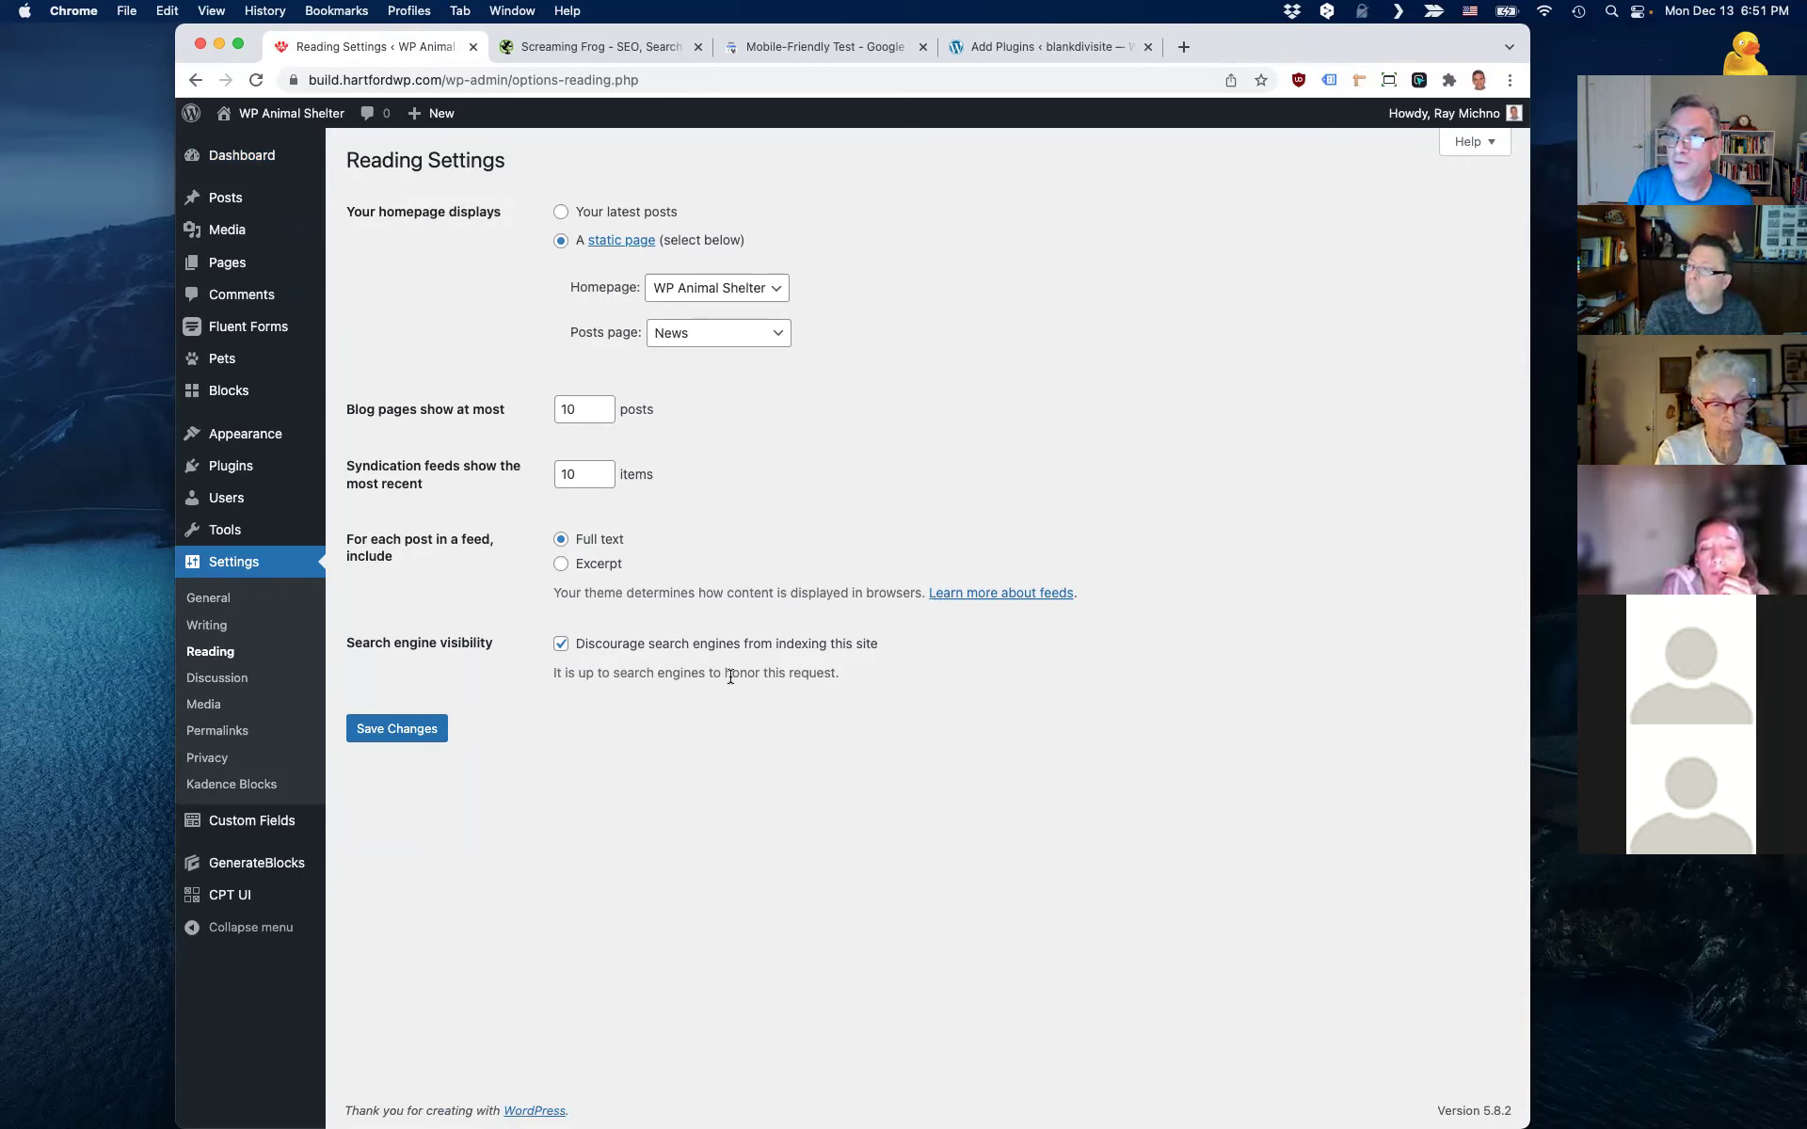
click(561, 645)
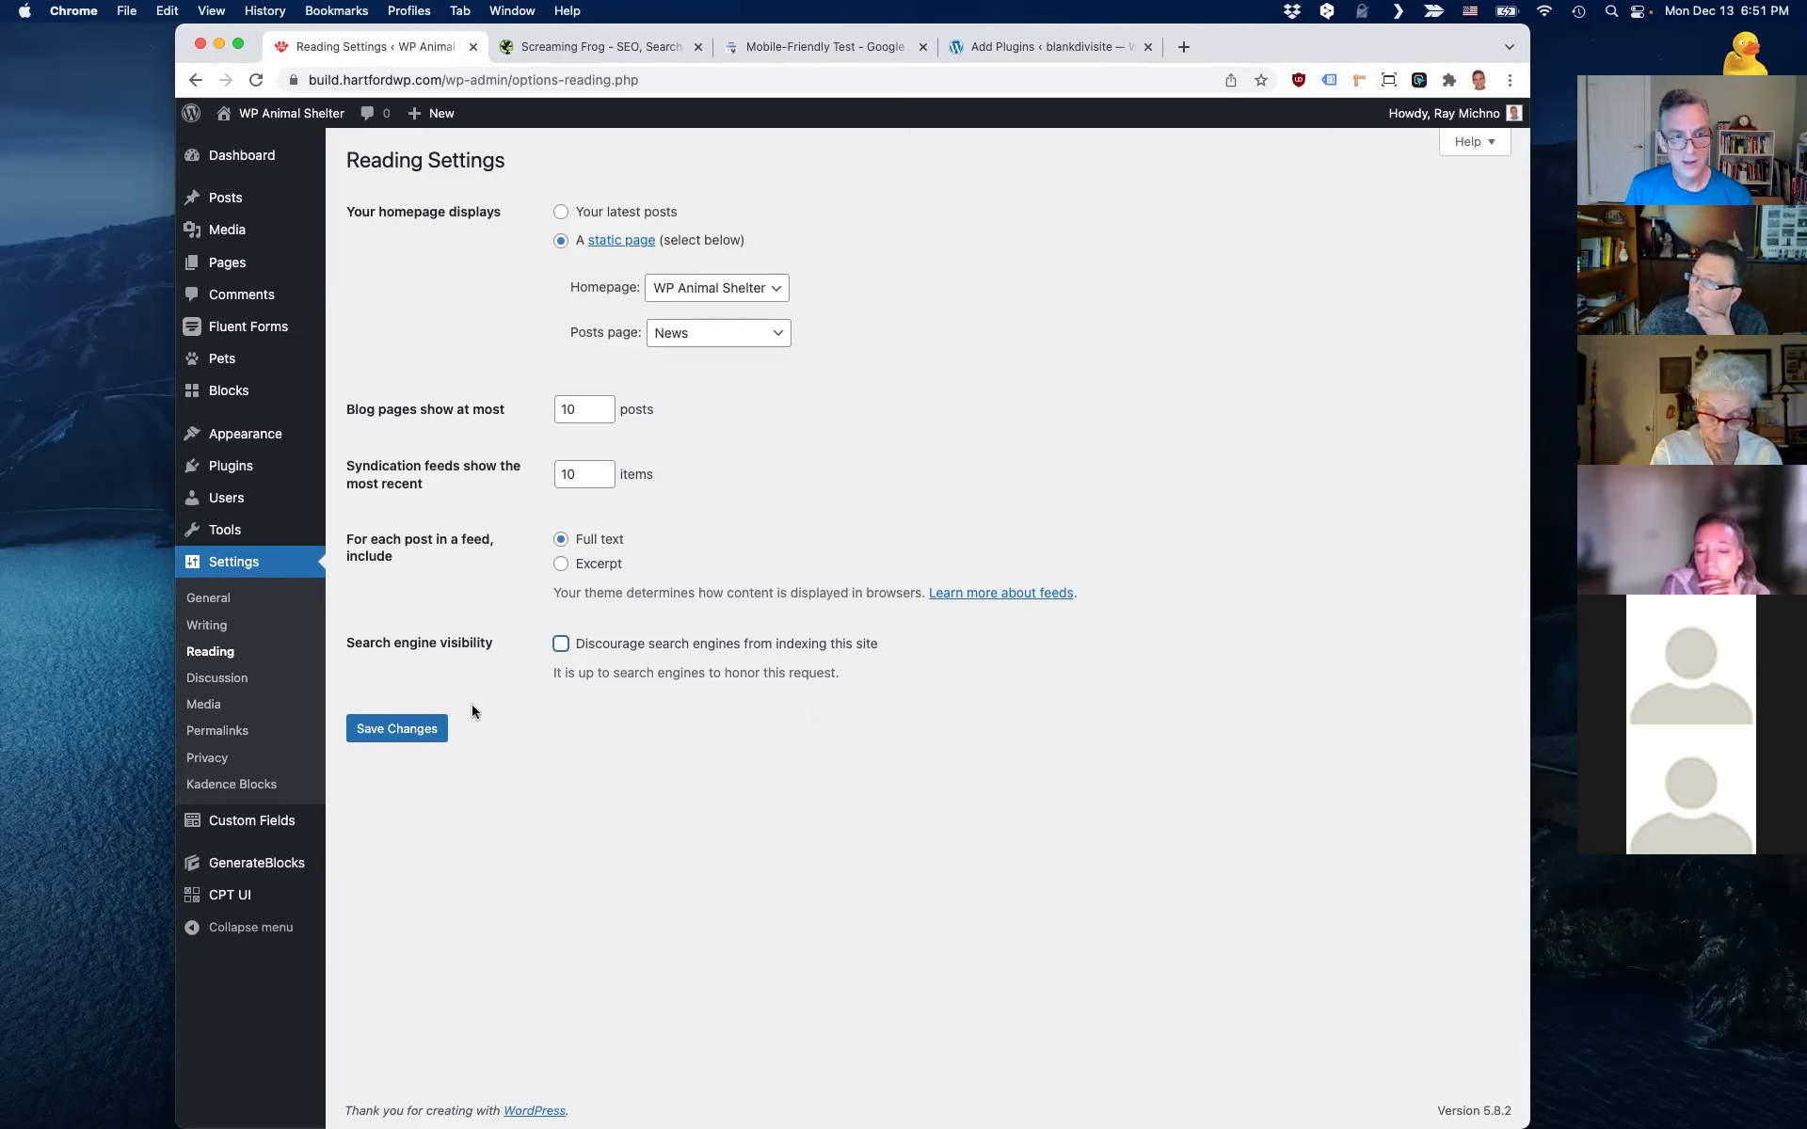
click(426, 730)
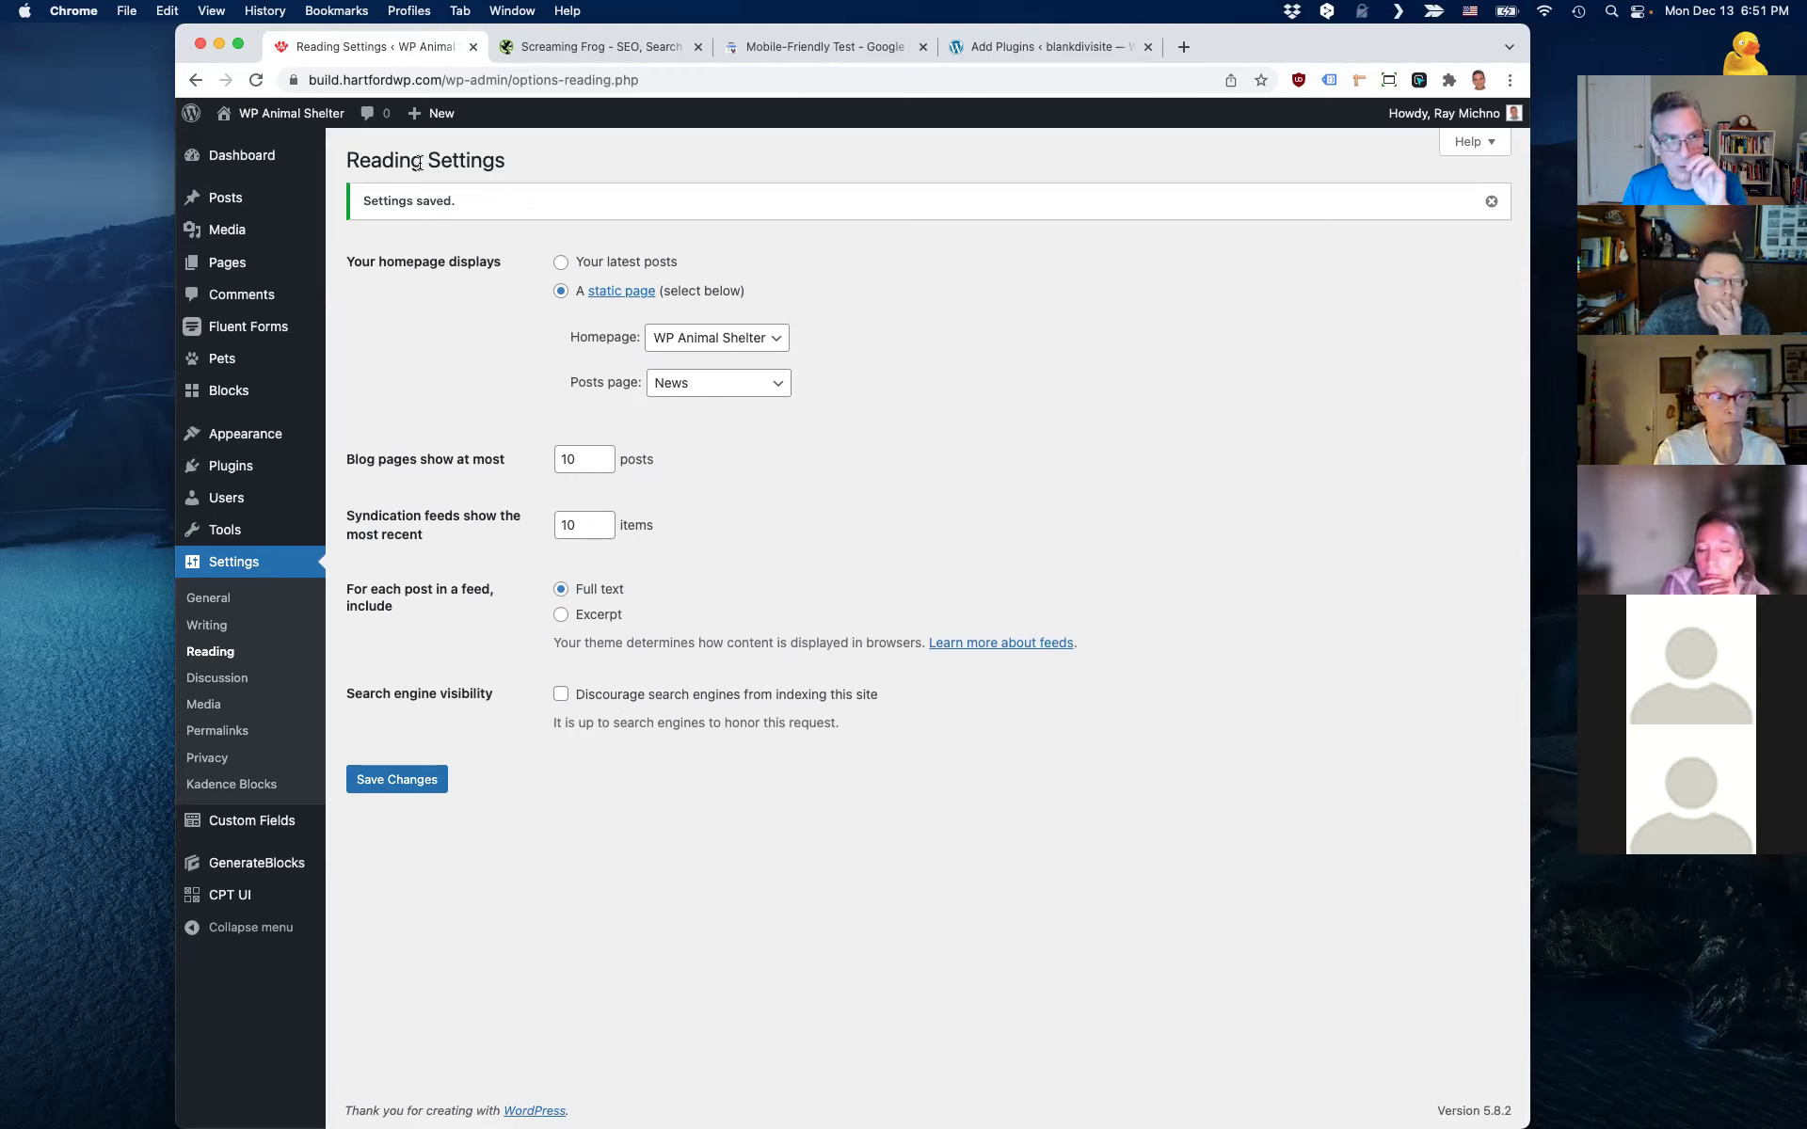
- Visit the public site, examine its crawler rules at build.hartfordwp.com/robots.txt, and return to the homepage
mouse_move(269, 118)
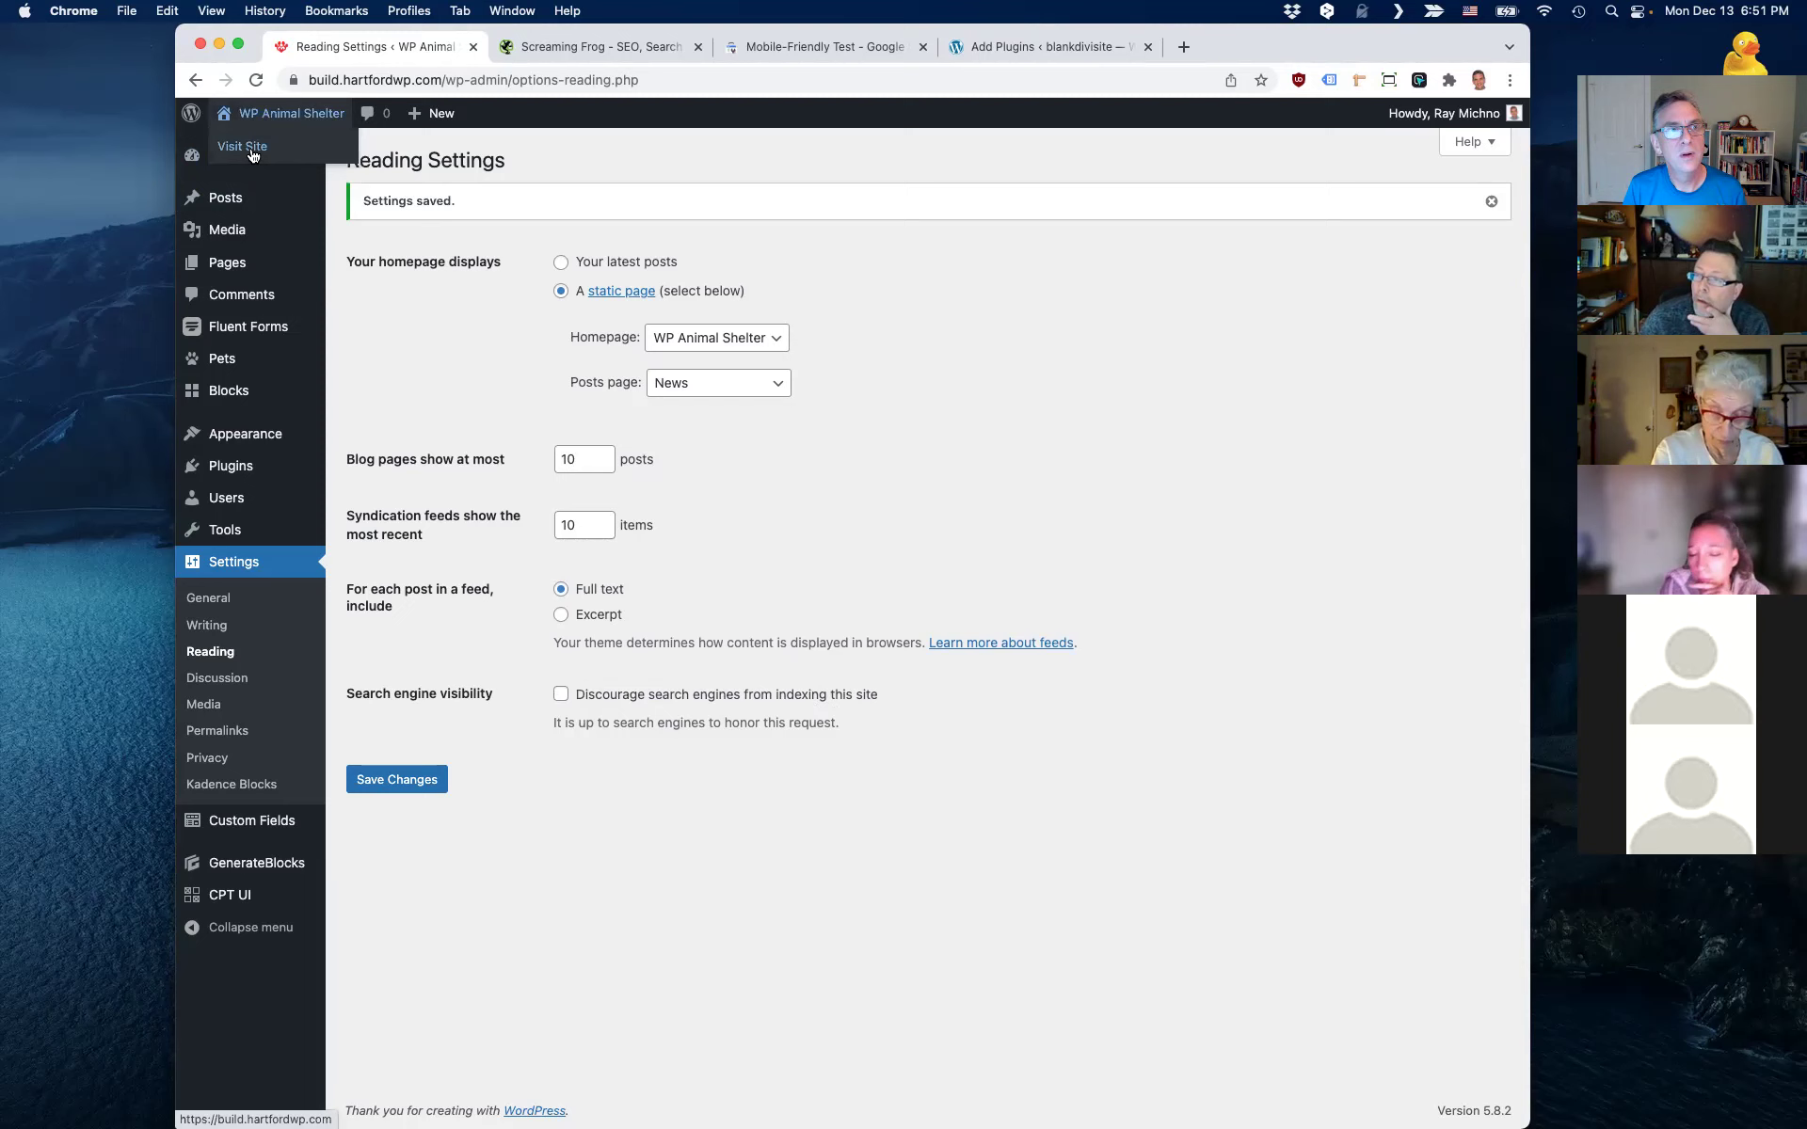
click(250, 149)
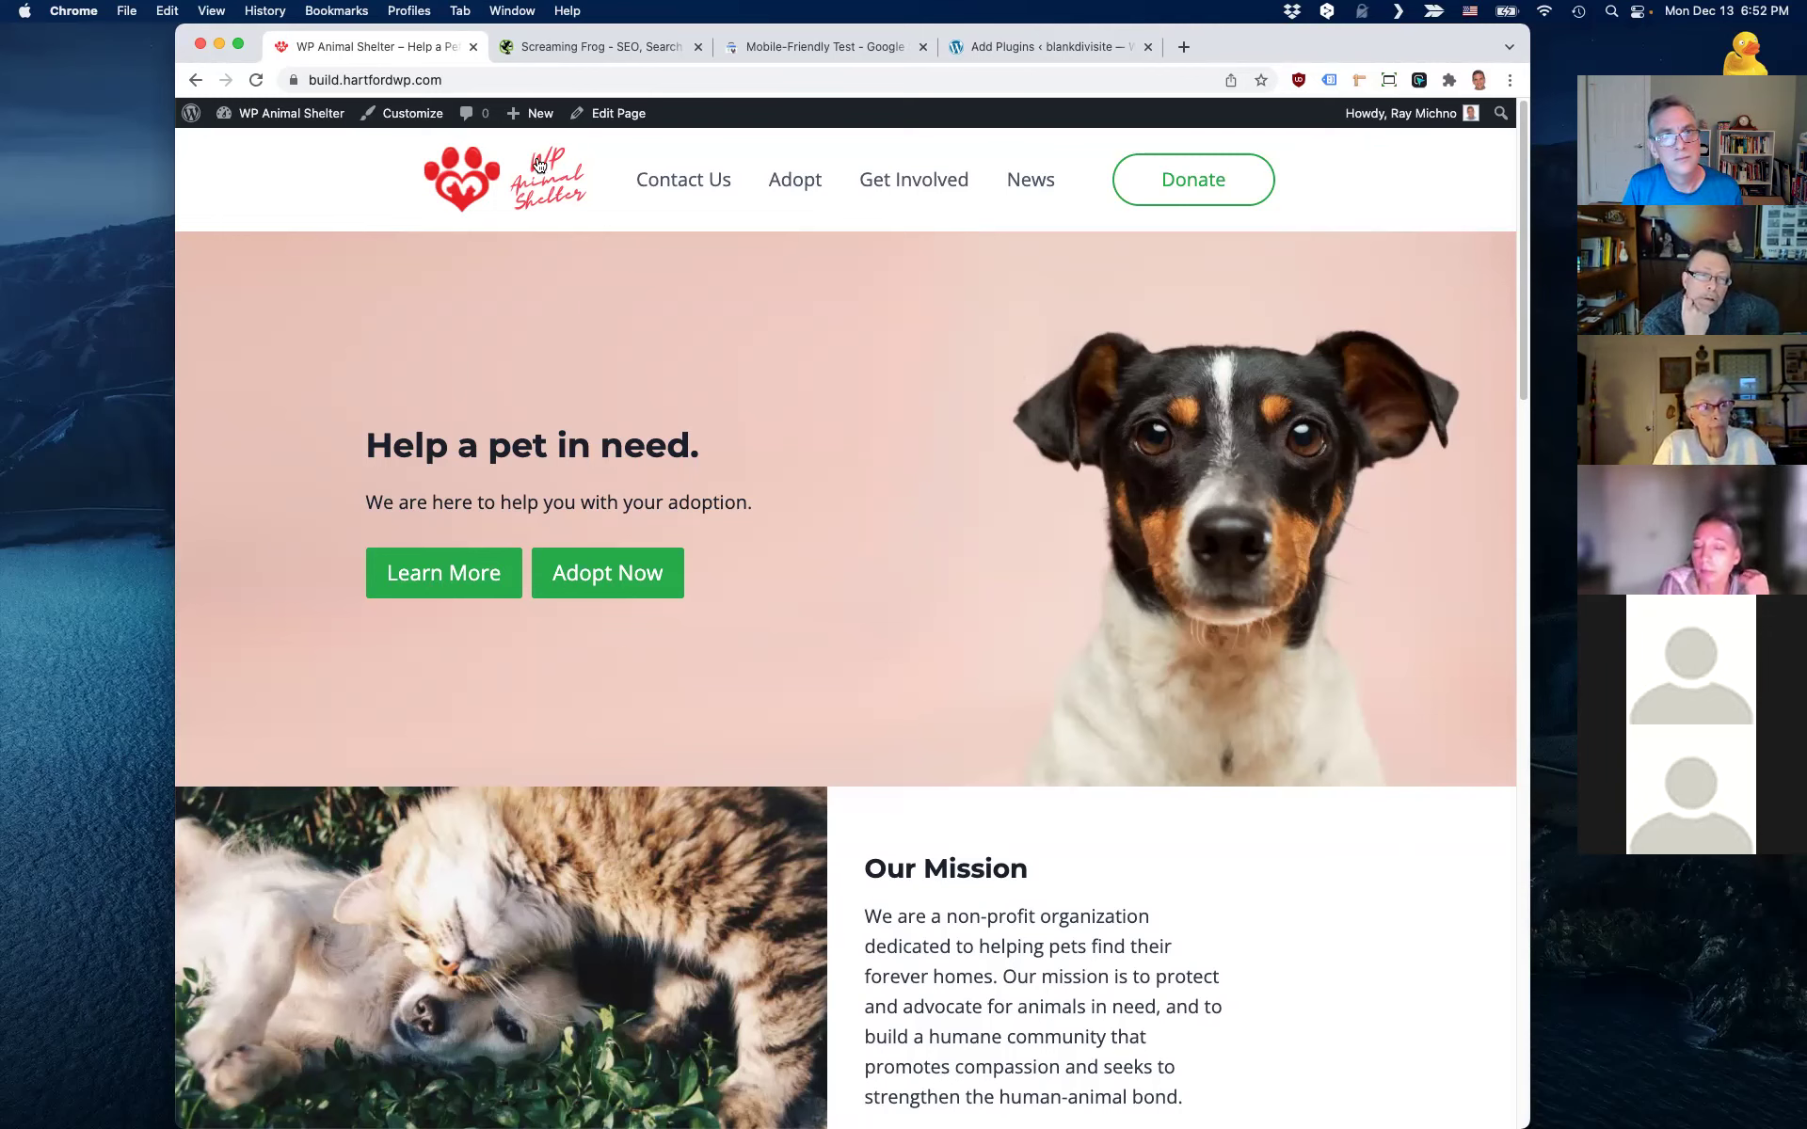
click(502, 83)
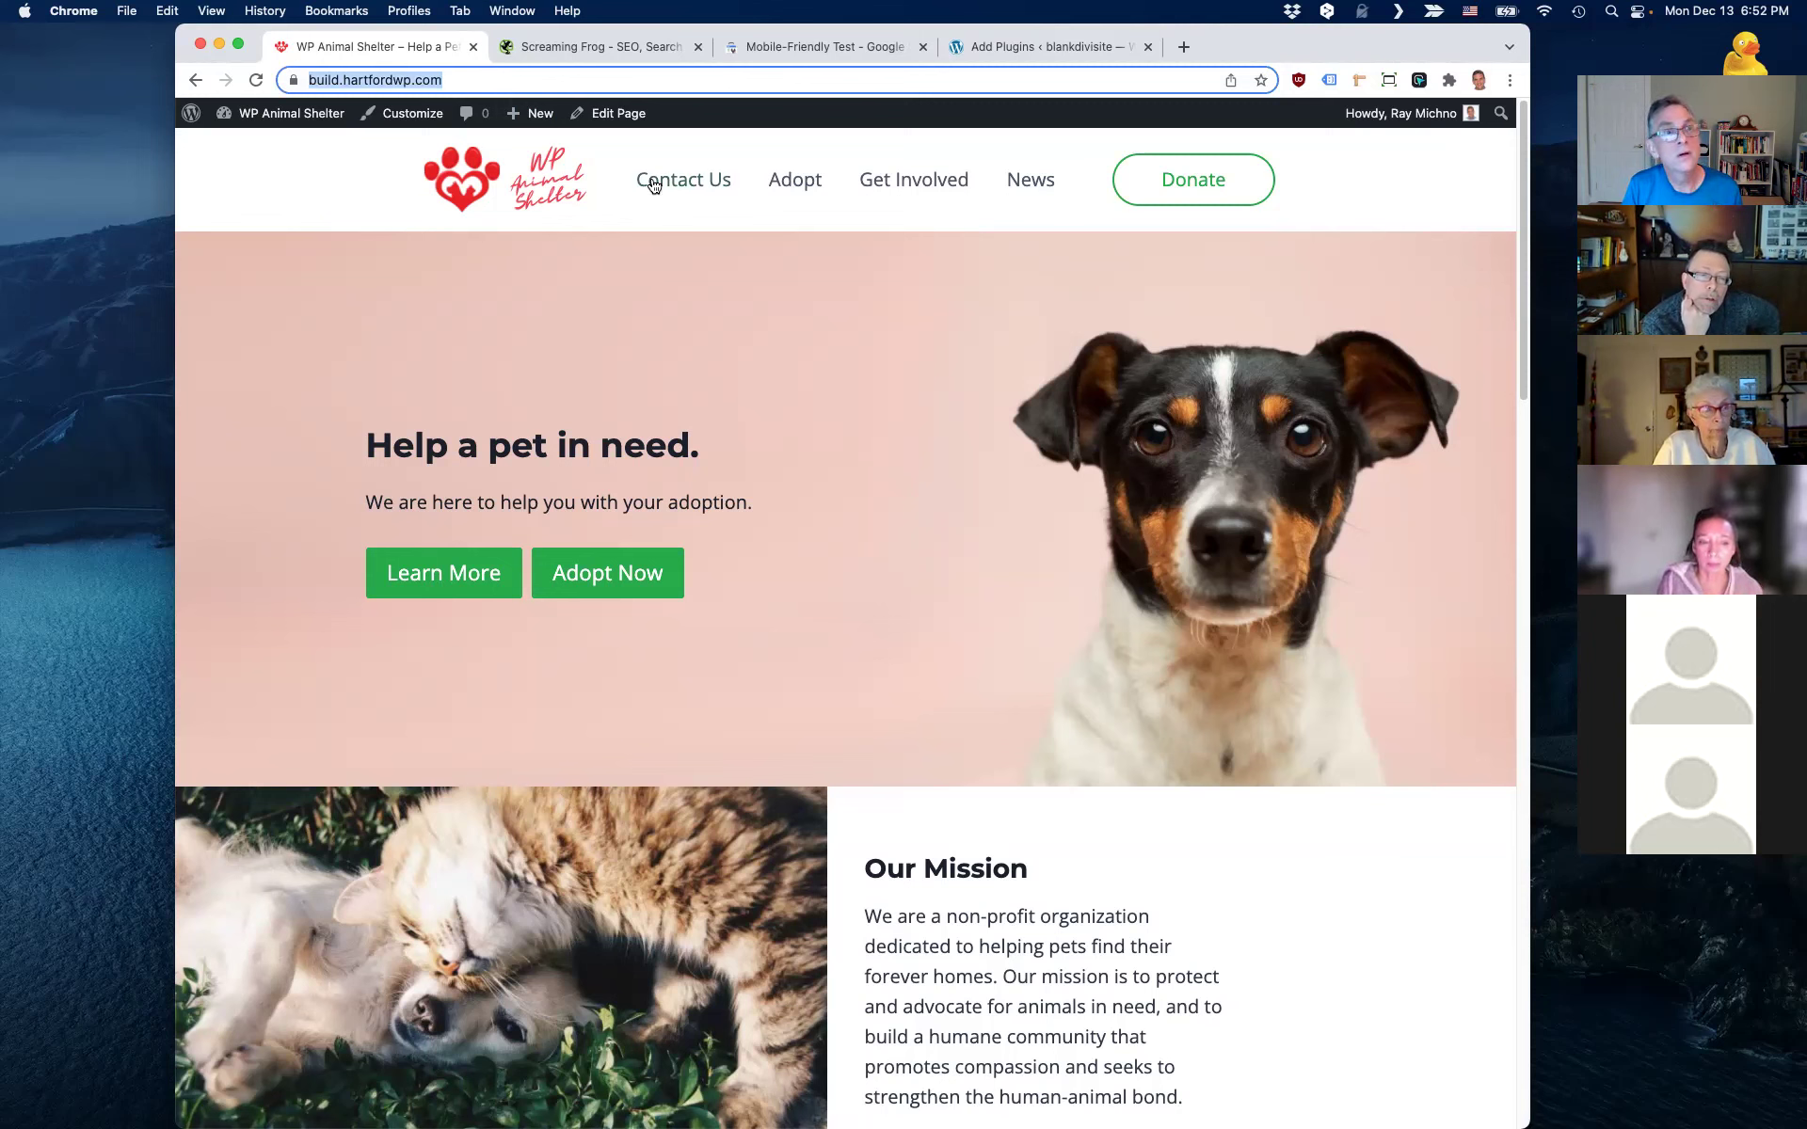
mouse_move(290, 117)
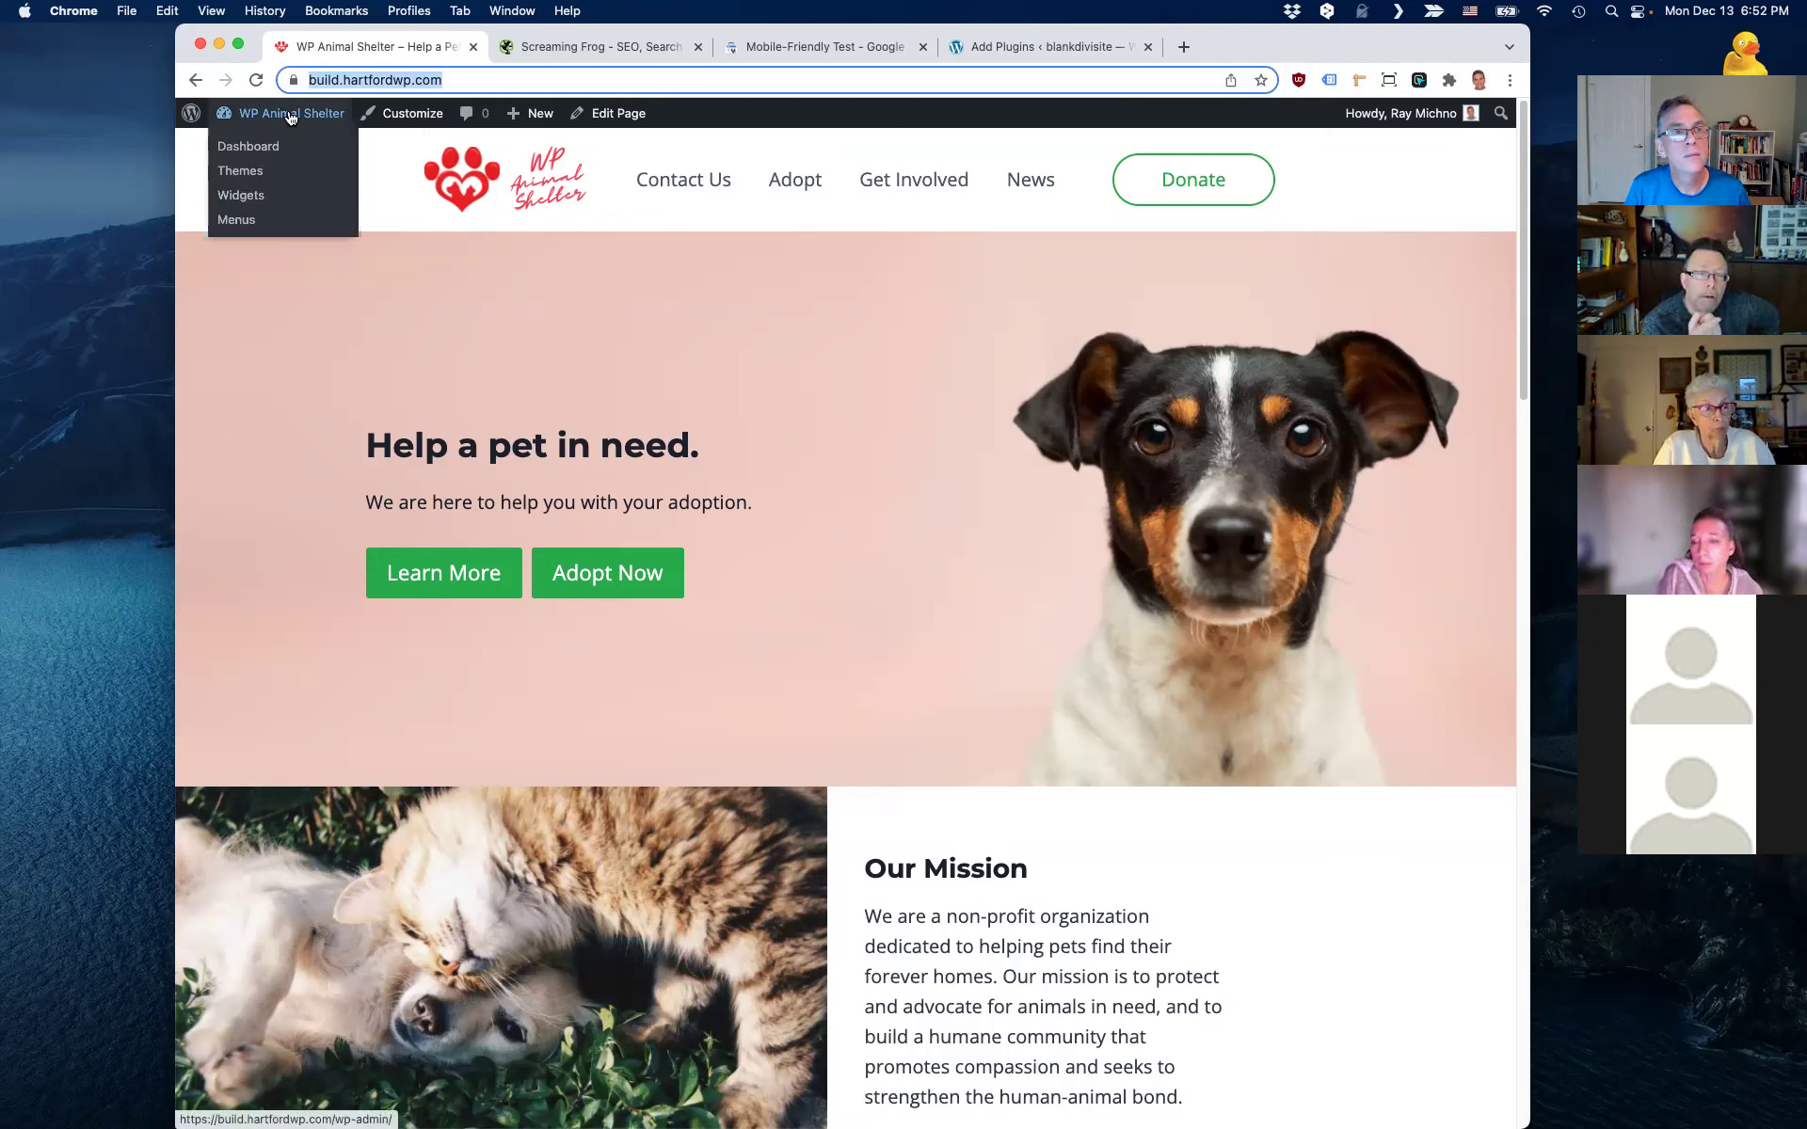
click(512, 77)
text(/robots.txt)
key(Return)
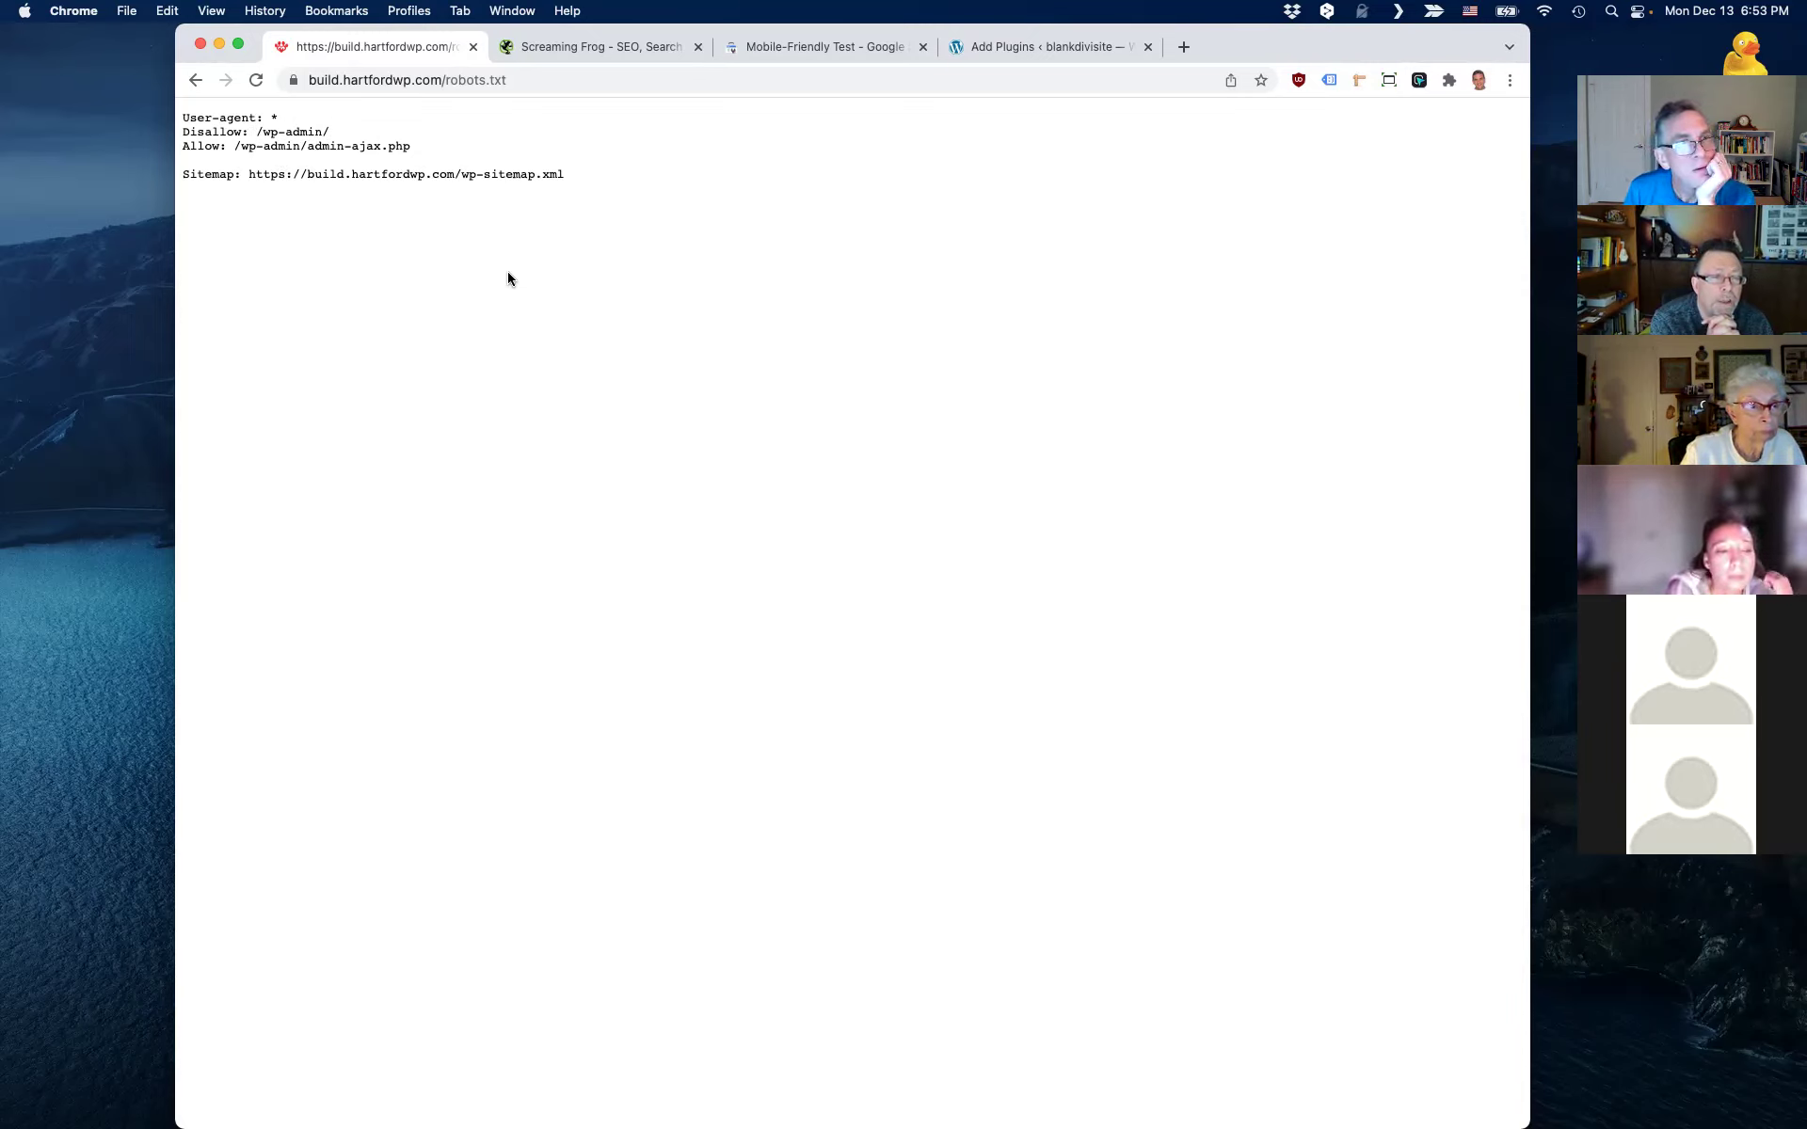
click(194, 82)
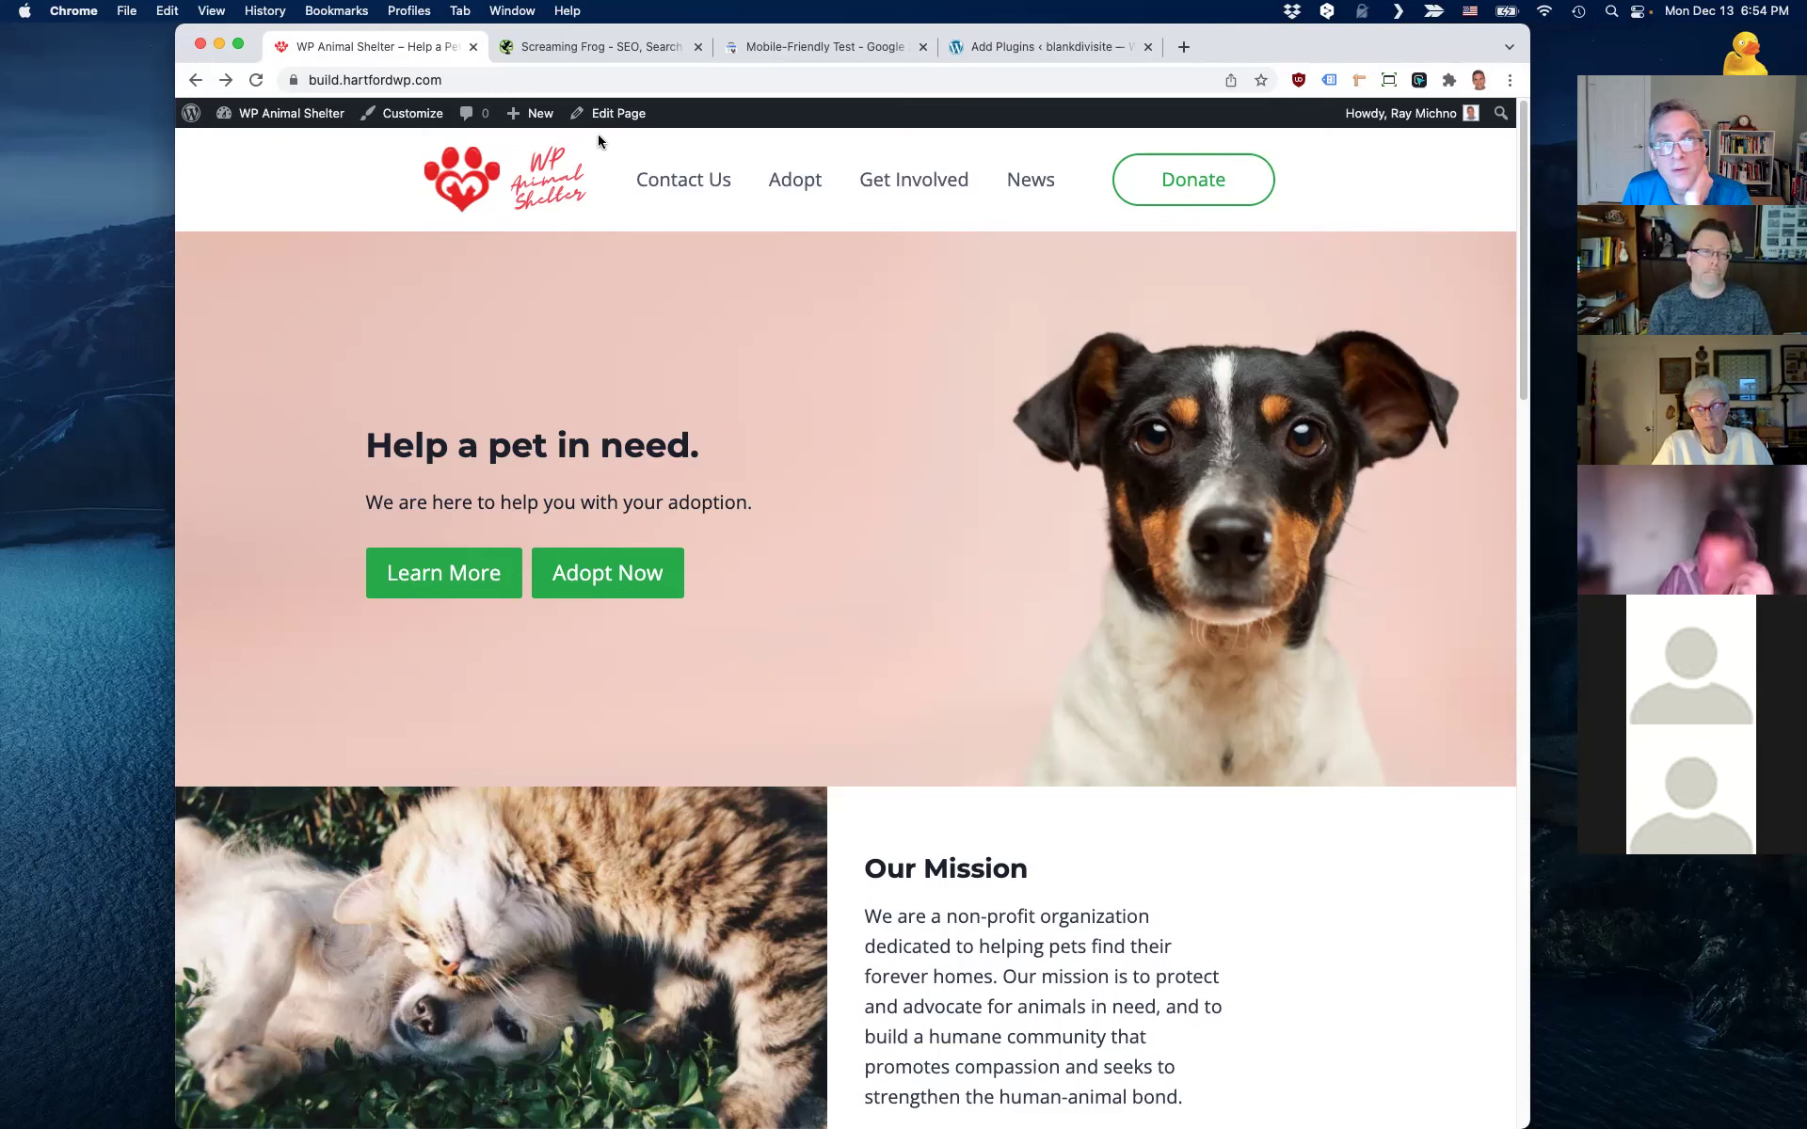
- Compare the free and paid versions on the Screaming Frog SEO Spider pricing page, and return to the Screaming Frog homepage
click(583, 47)
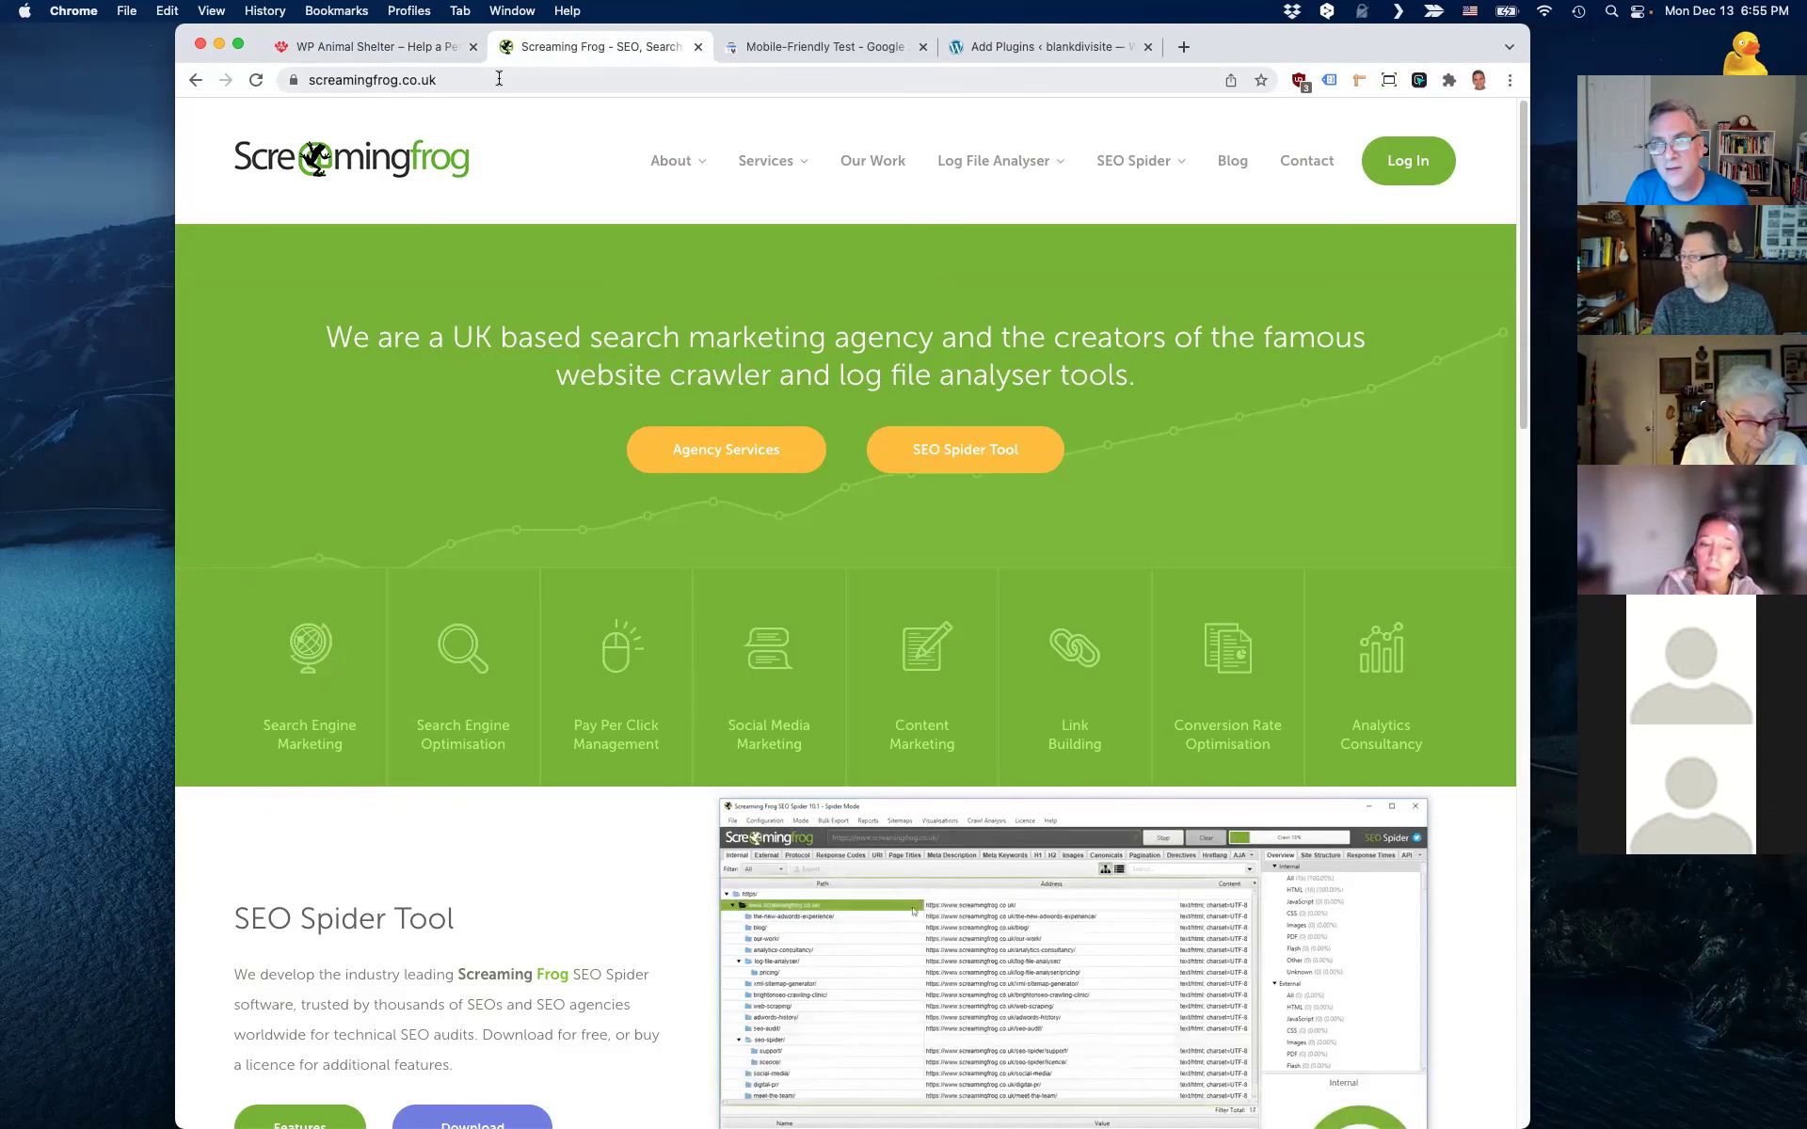
mouse_move(769, 221)
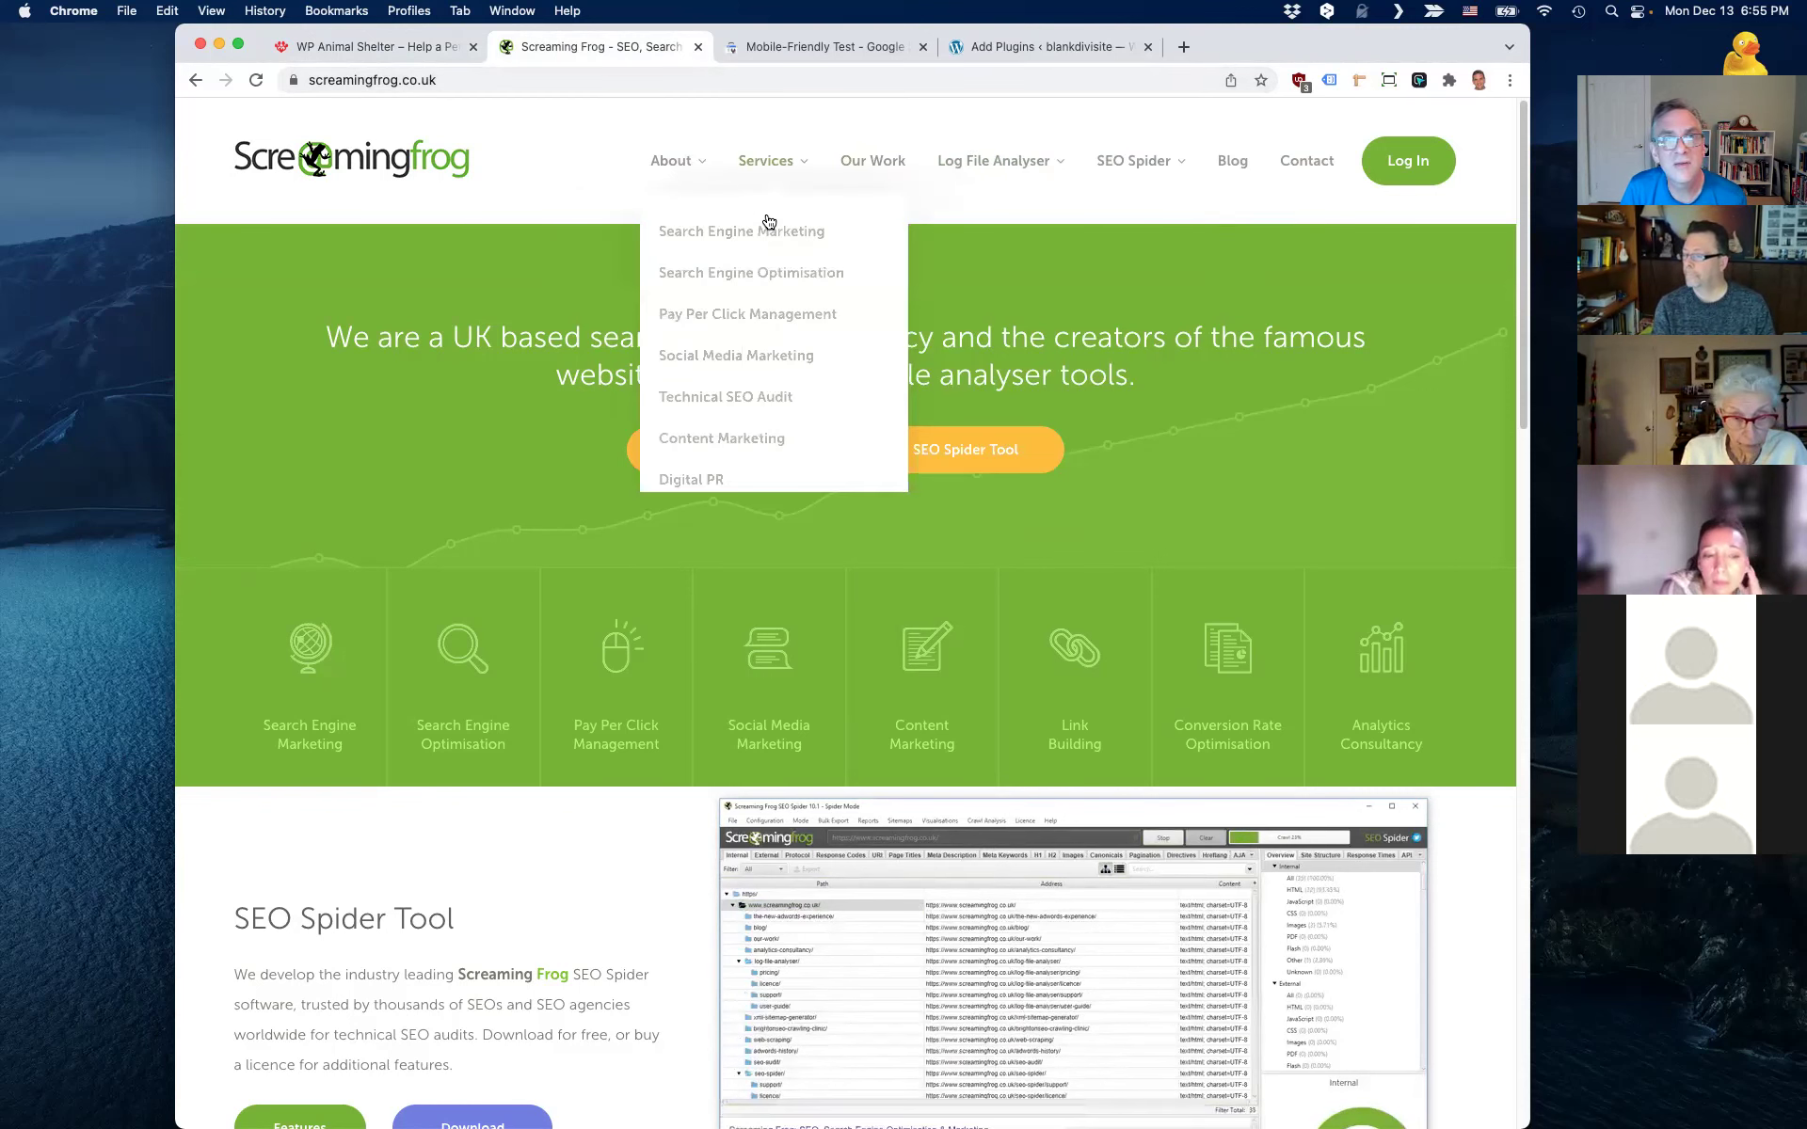
mouse_move(1162, 163)
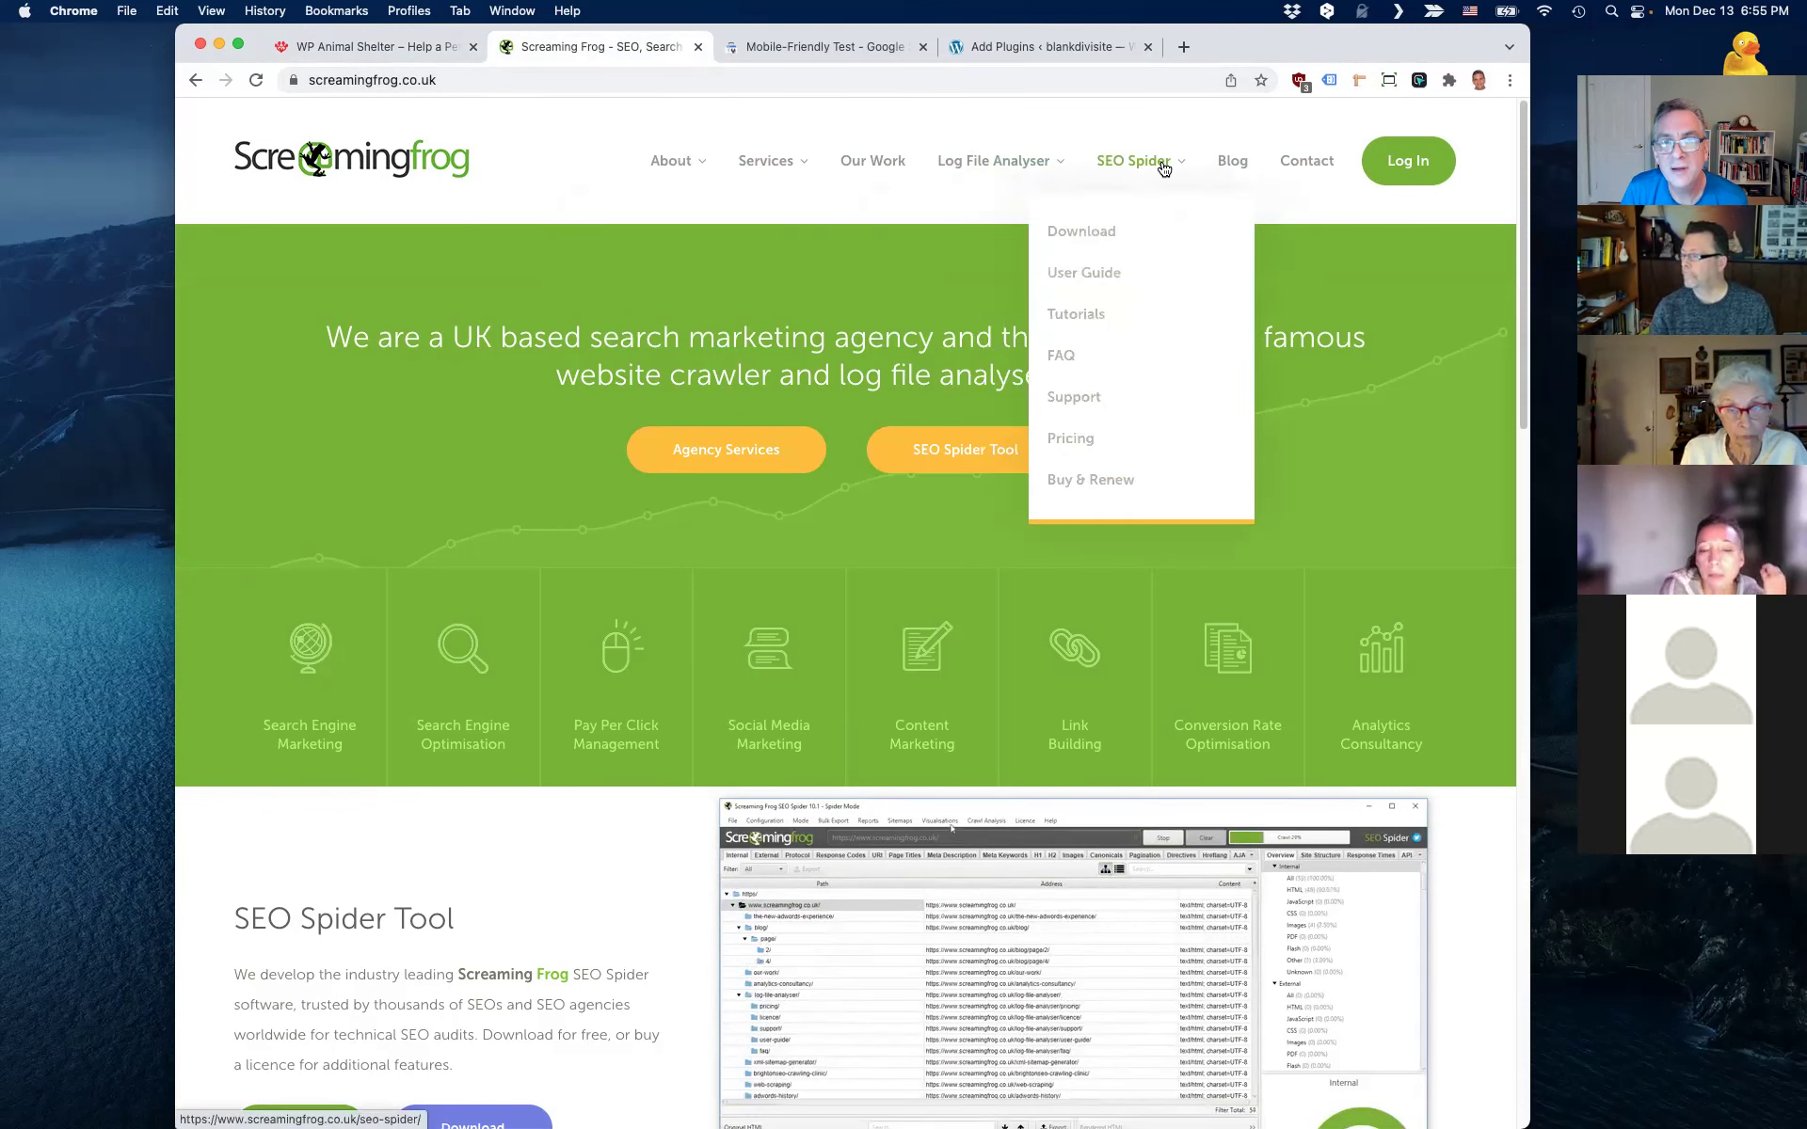
click(1213, 471)
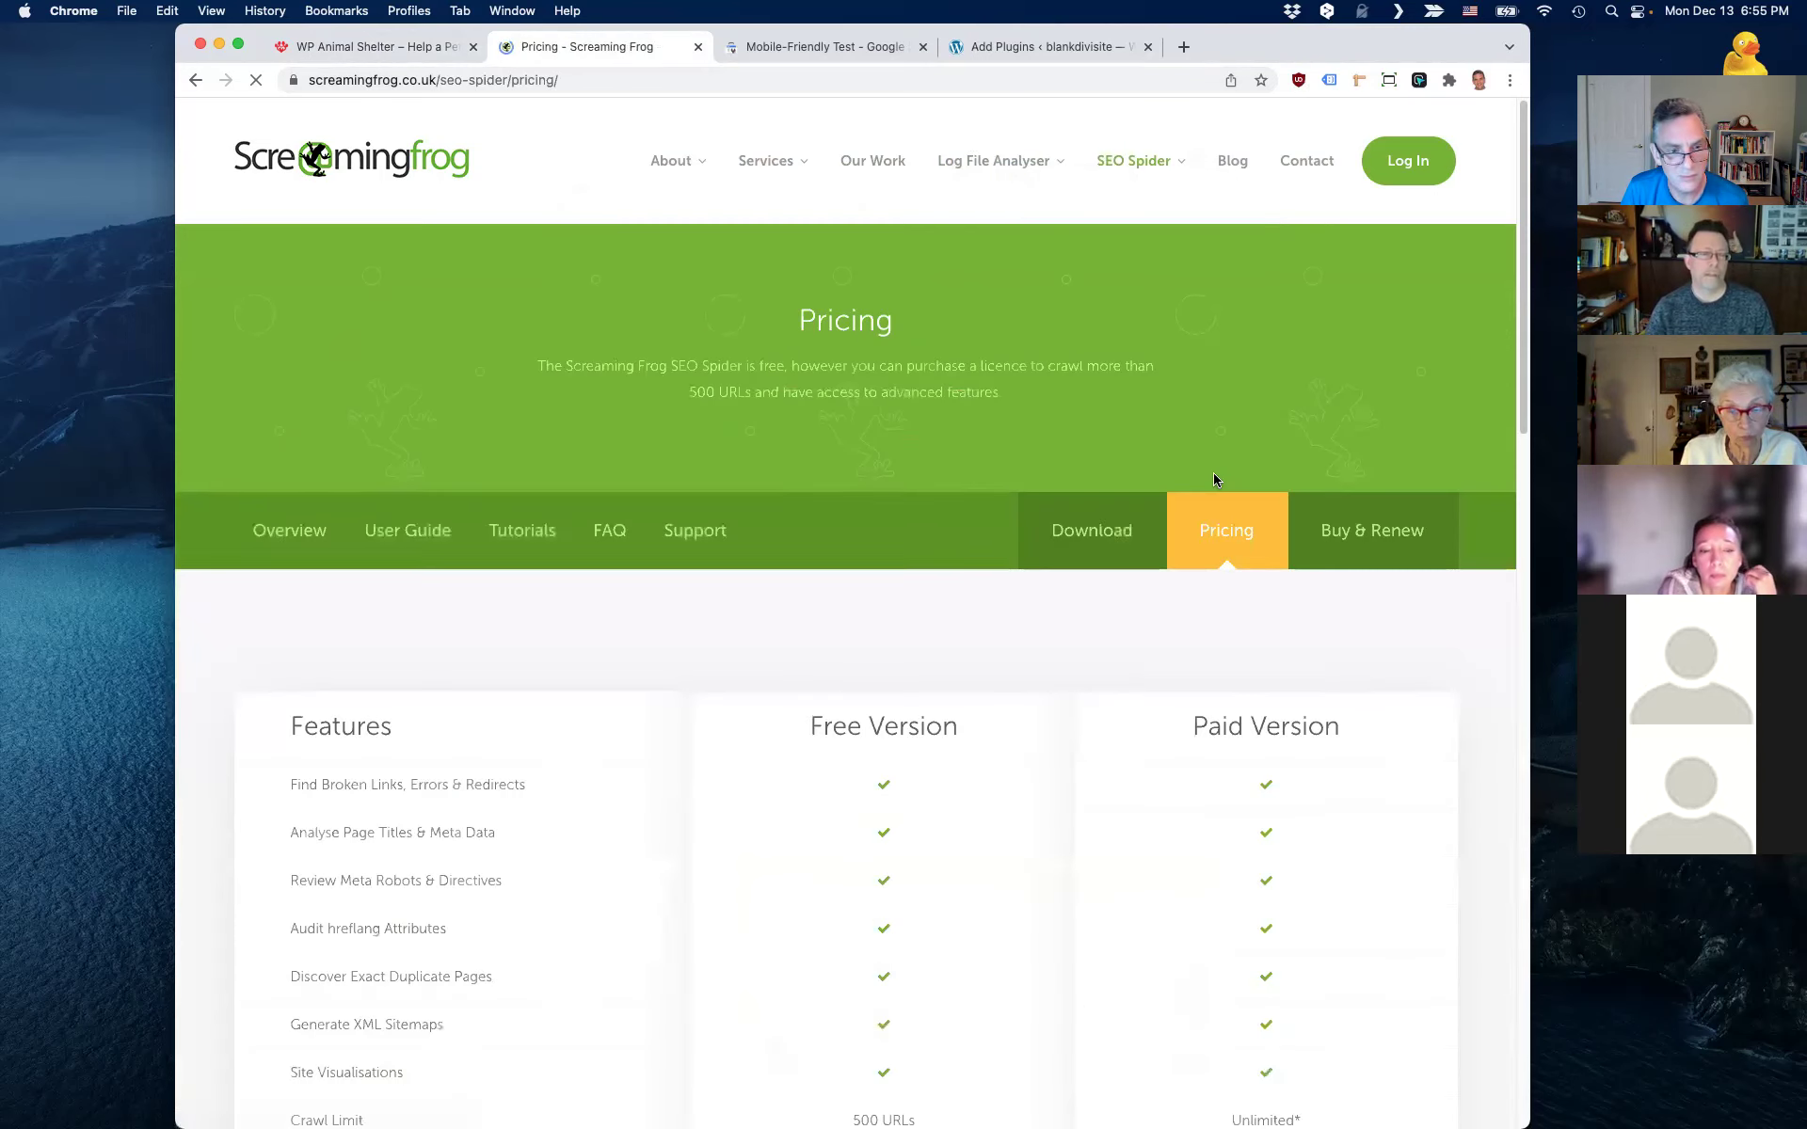
scroll(1214, 480, down, 10)
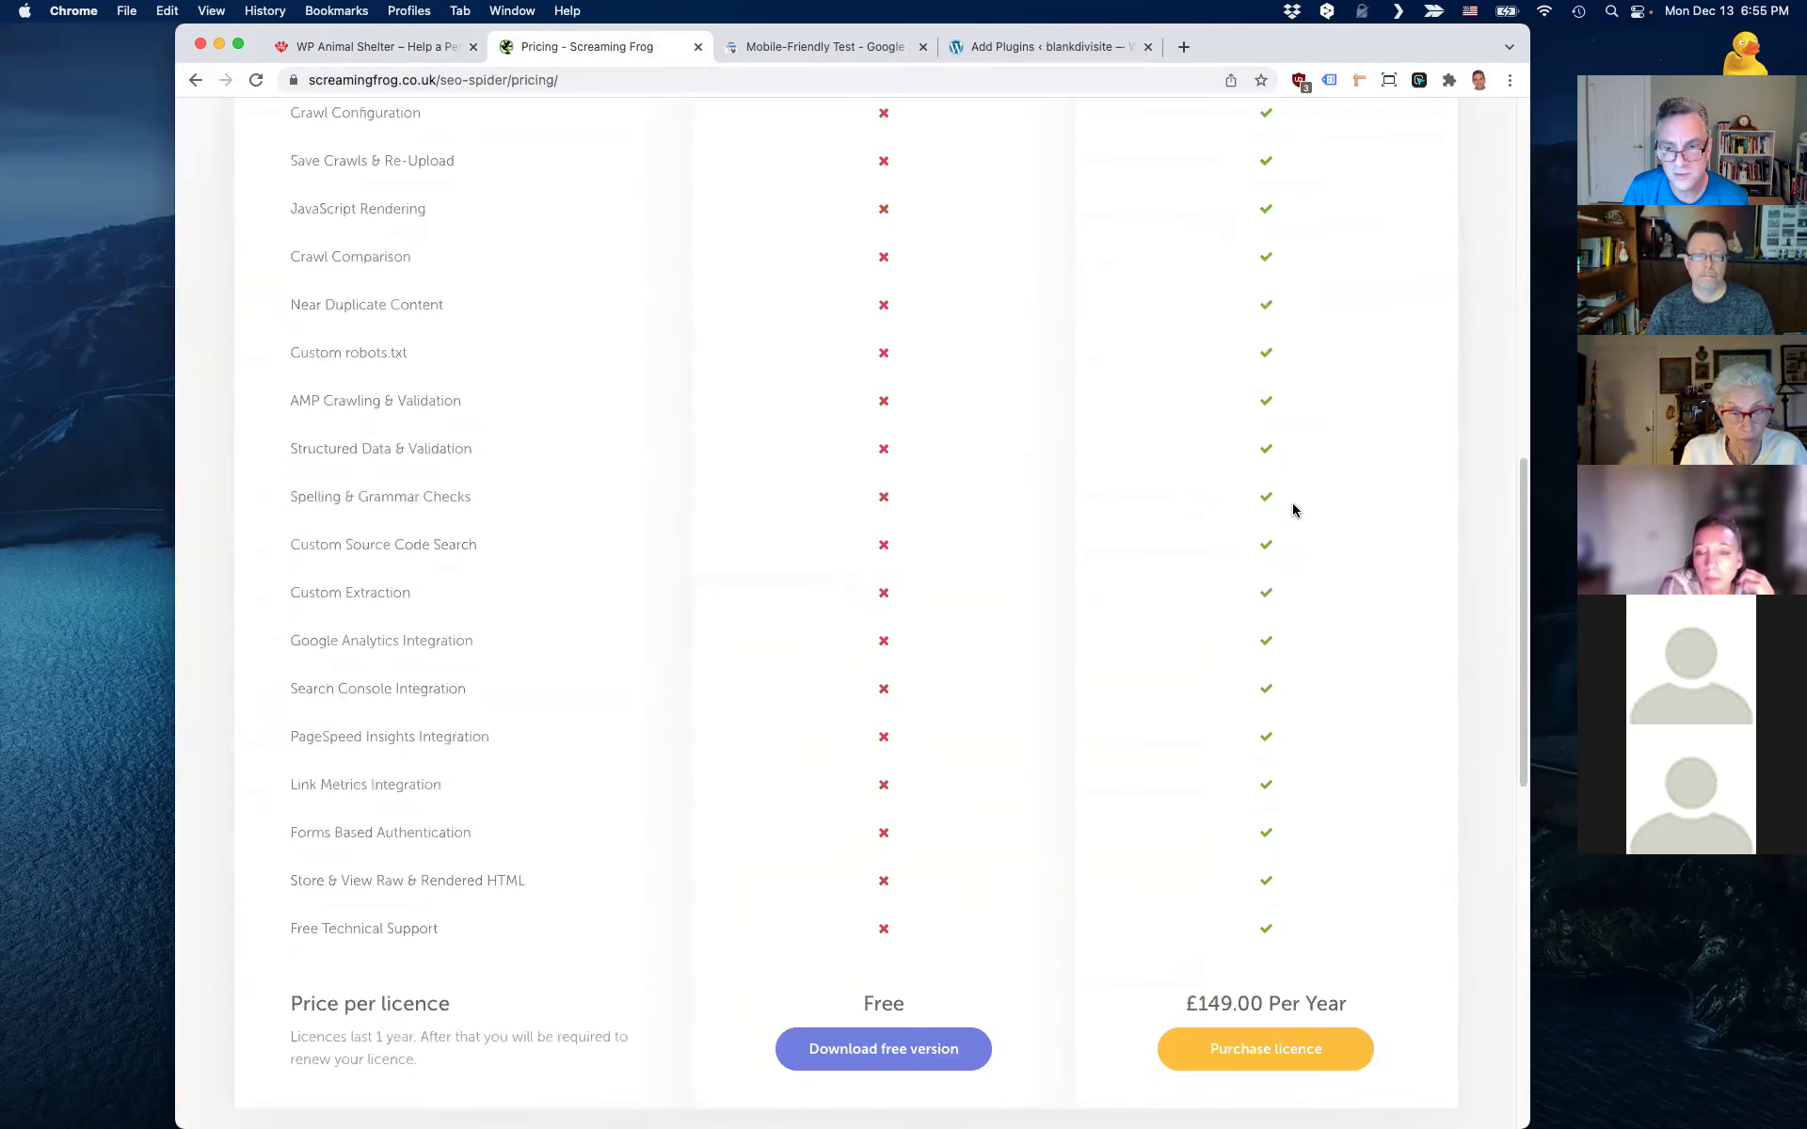
scroll(1291, 509, down, 3)
scroll(1313, 510, up, 15)
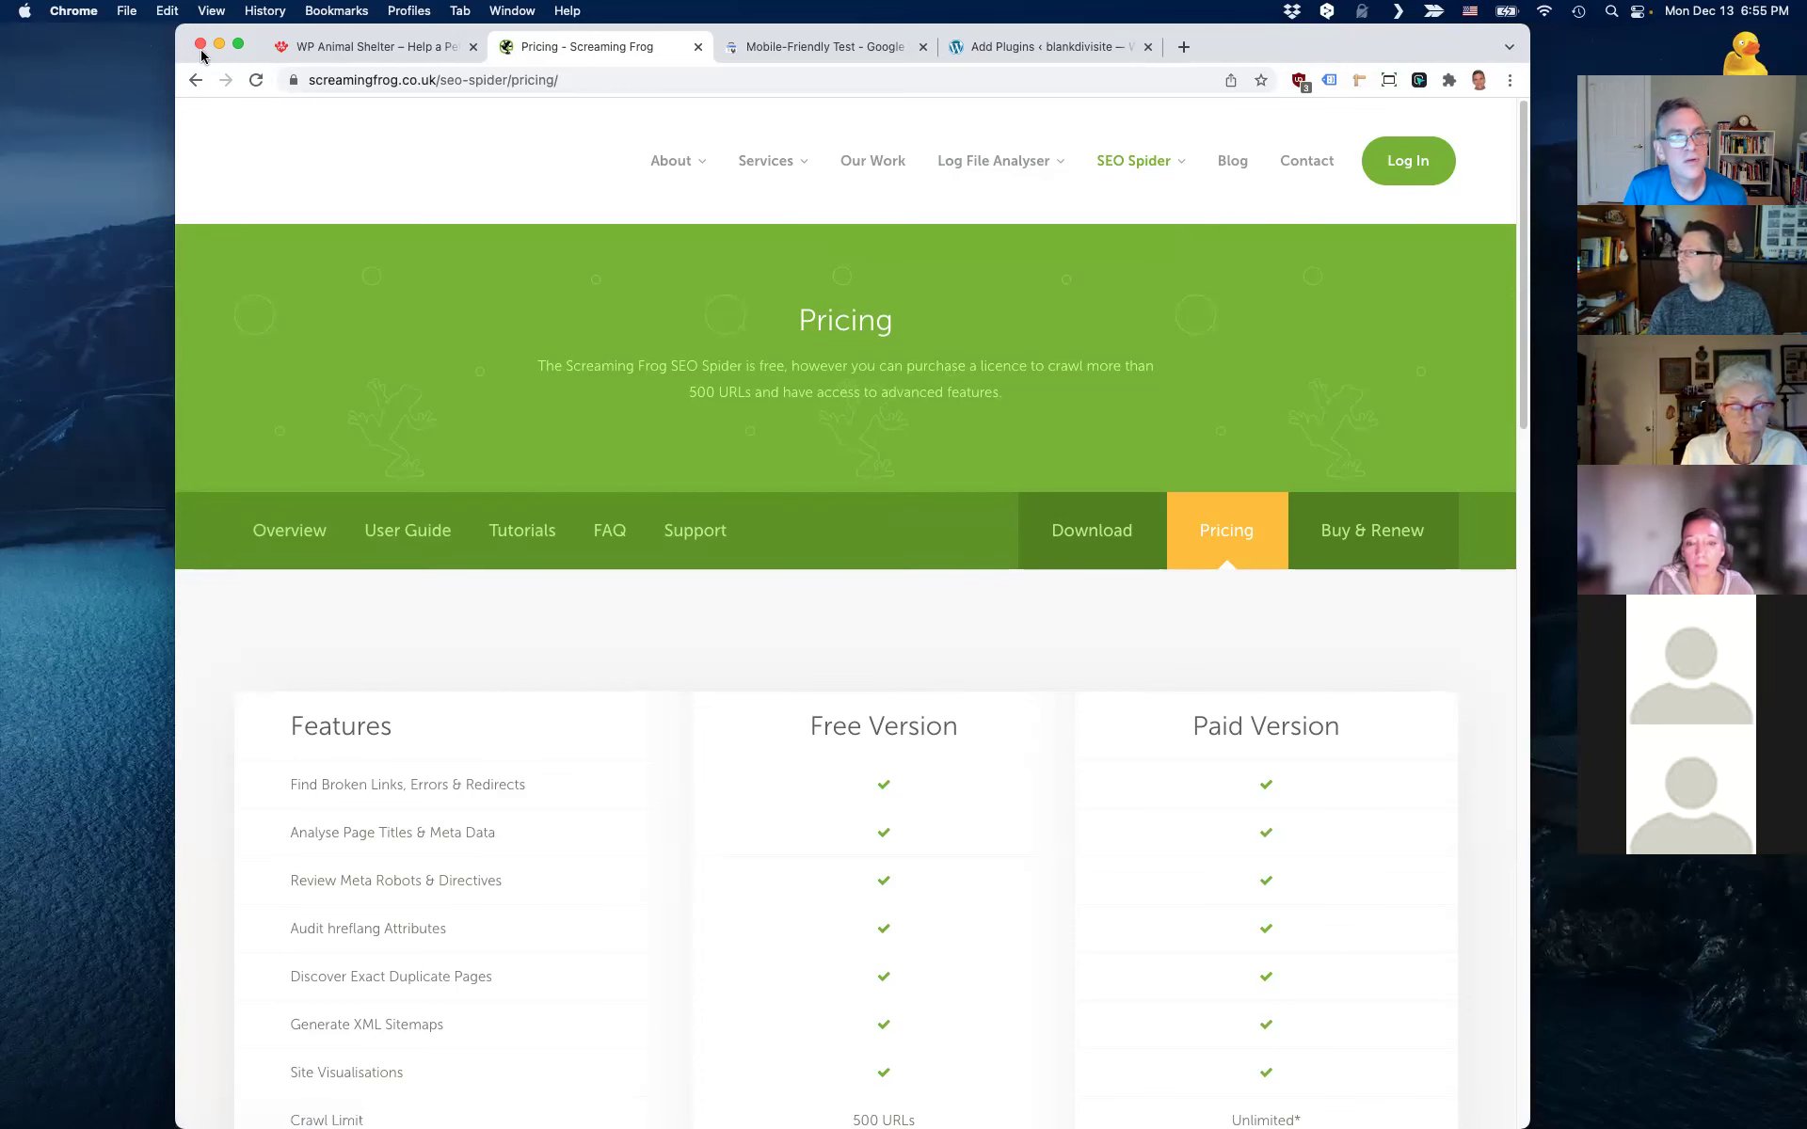
click(195, 82)
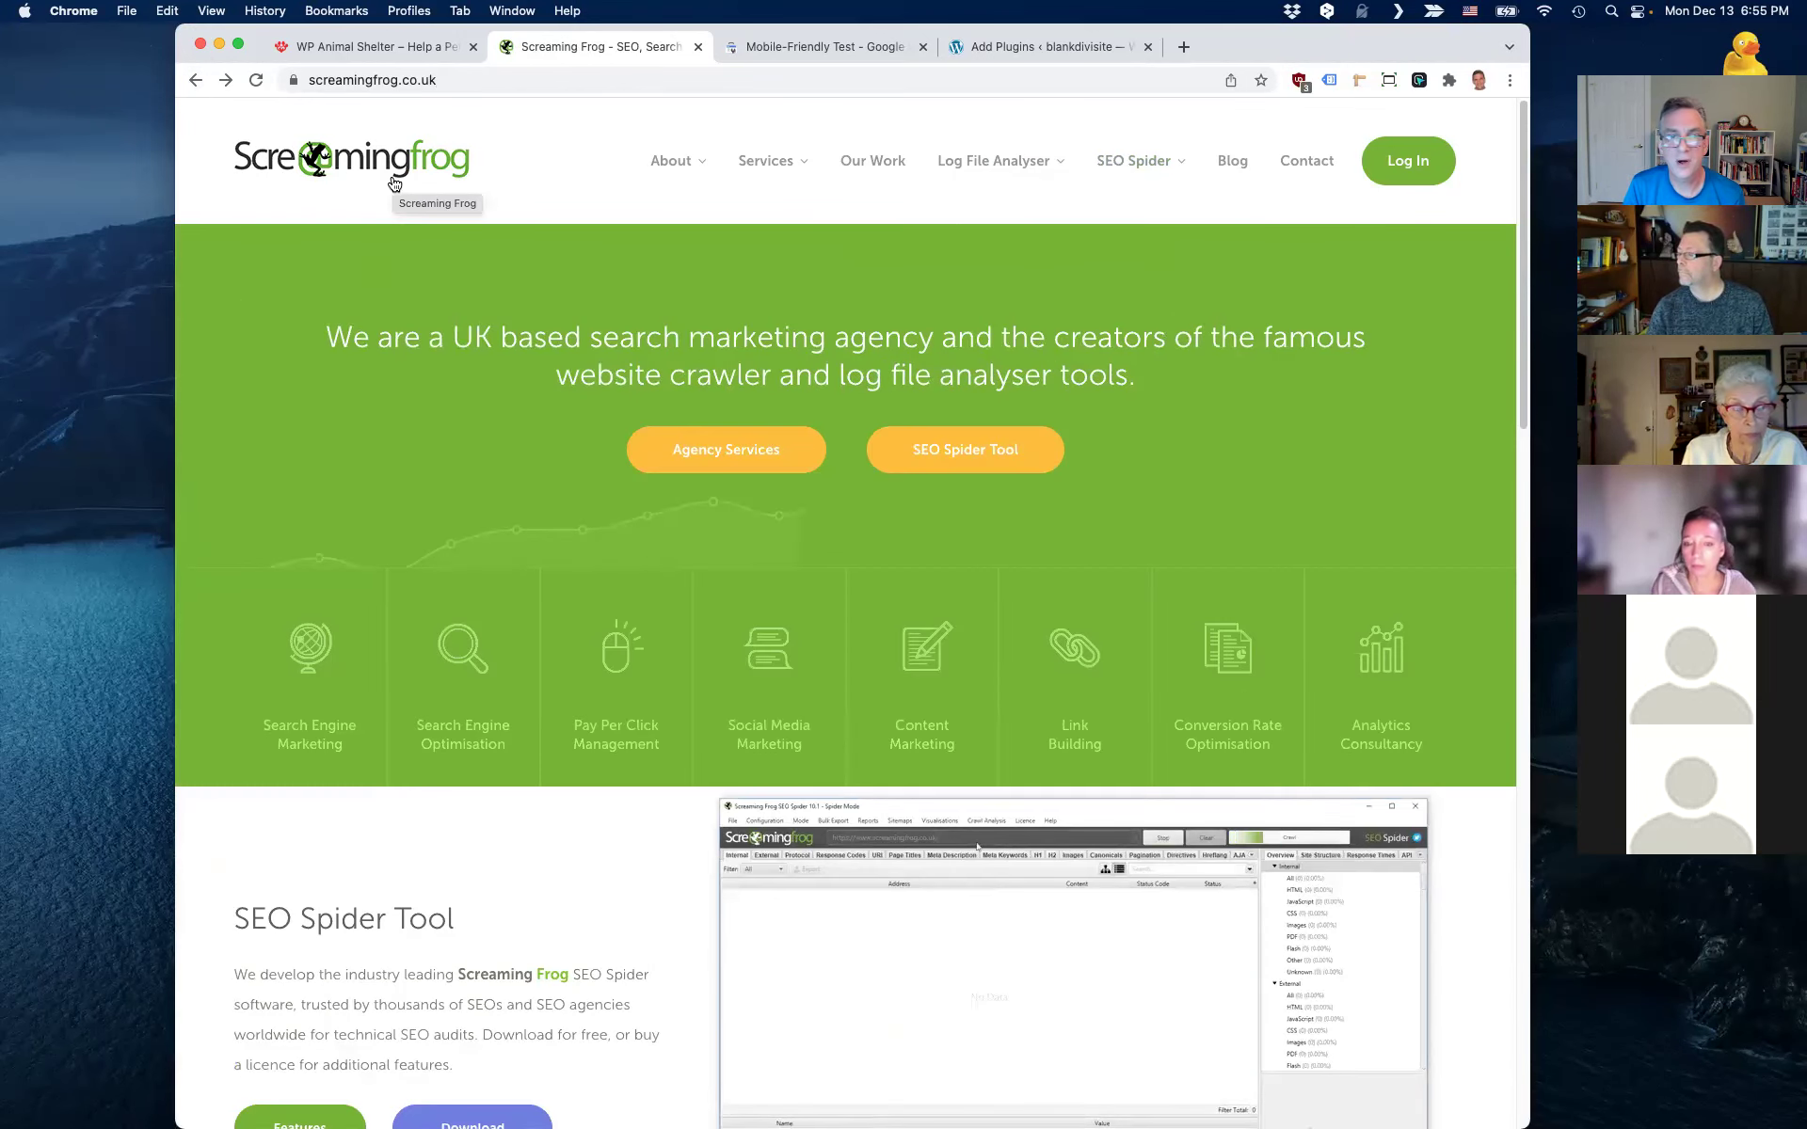
- View the SEO Spider Tool's download option on the Screaming Frog homepage, and dismiss it without downloading
scroll(541, 277, down, 3)
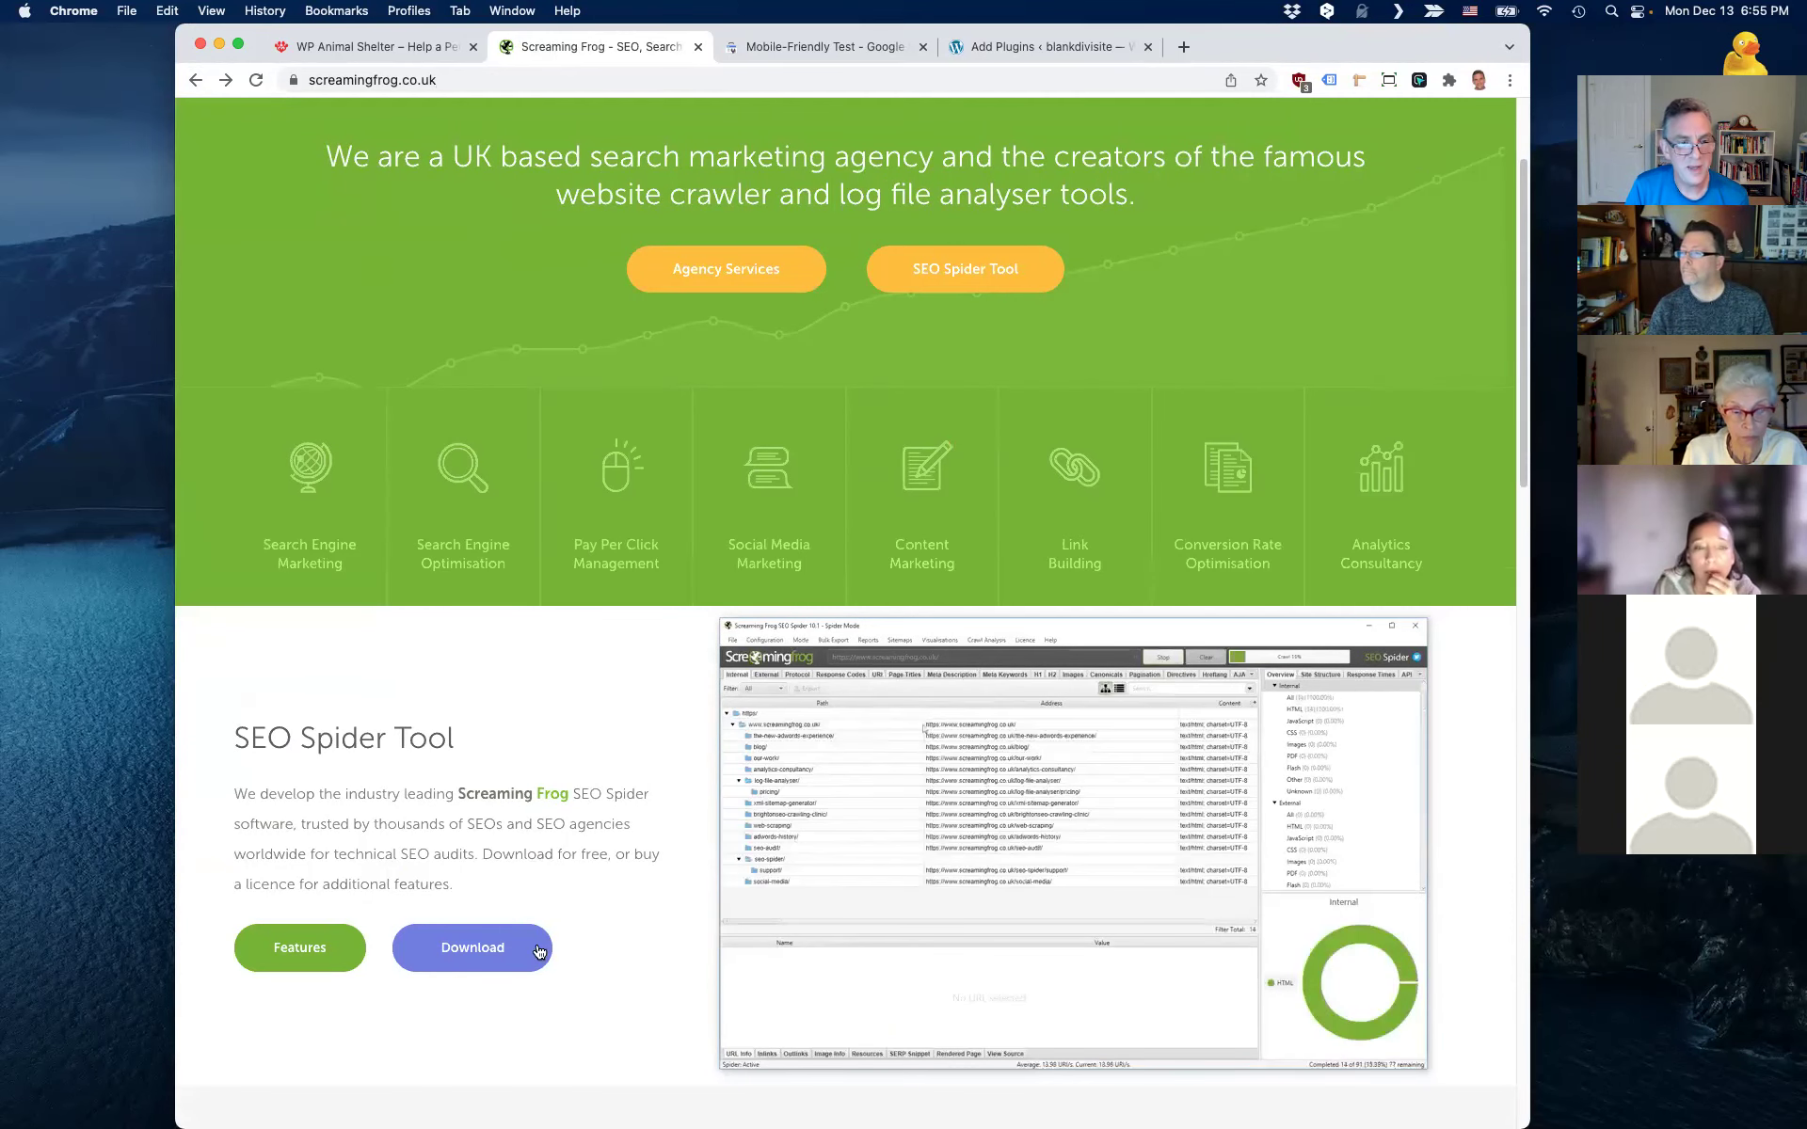
click(482, 952)
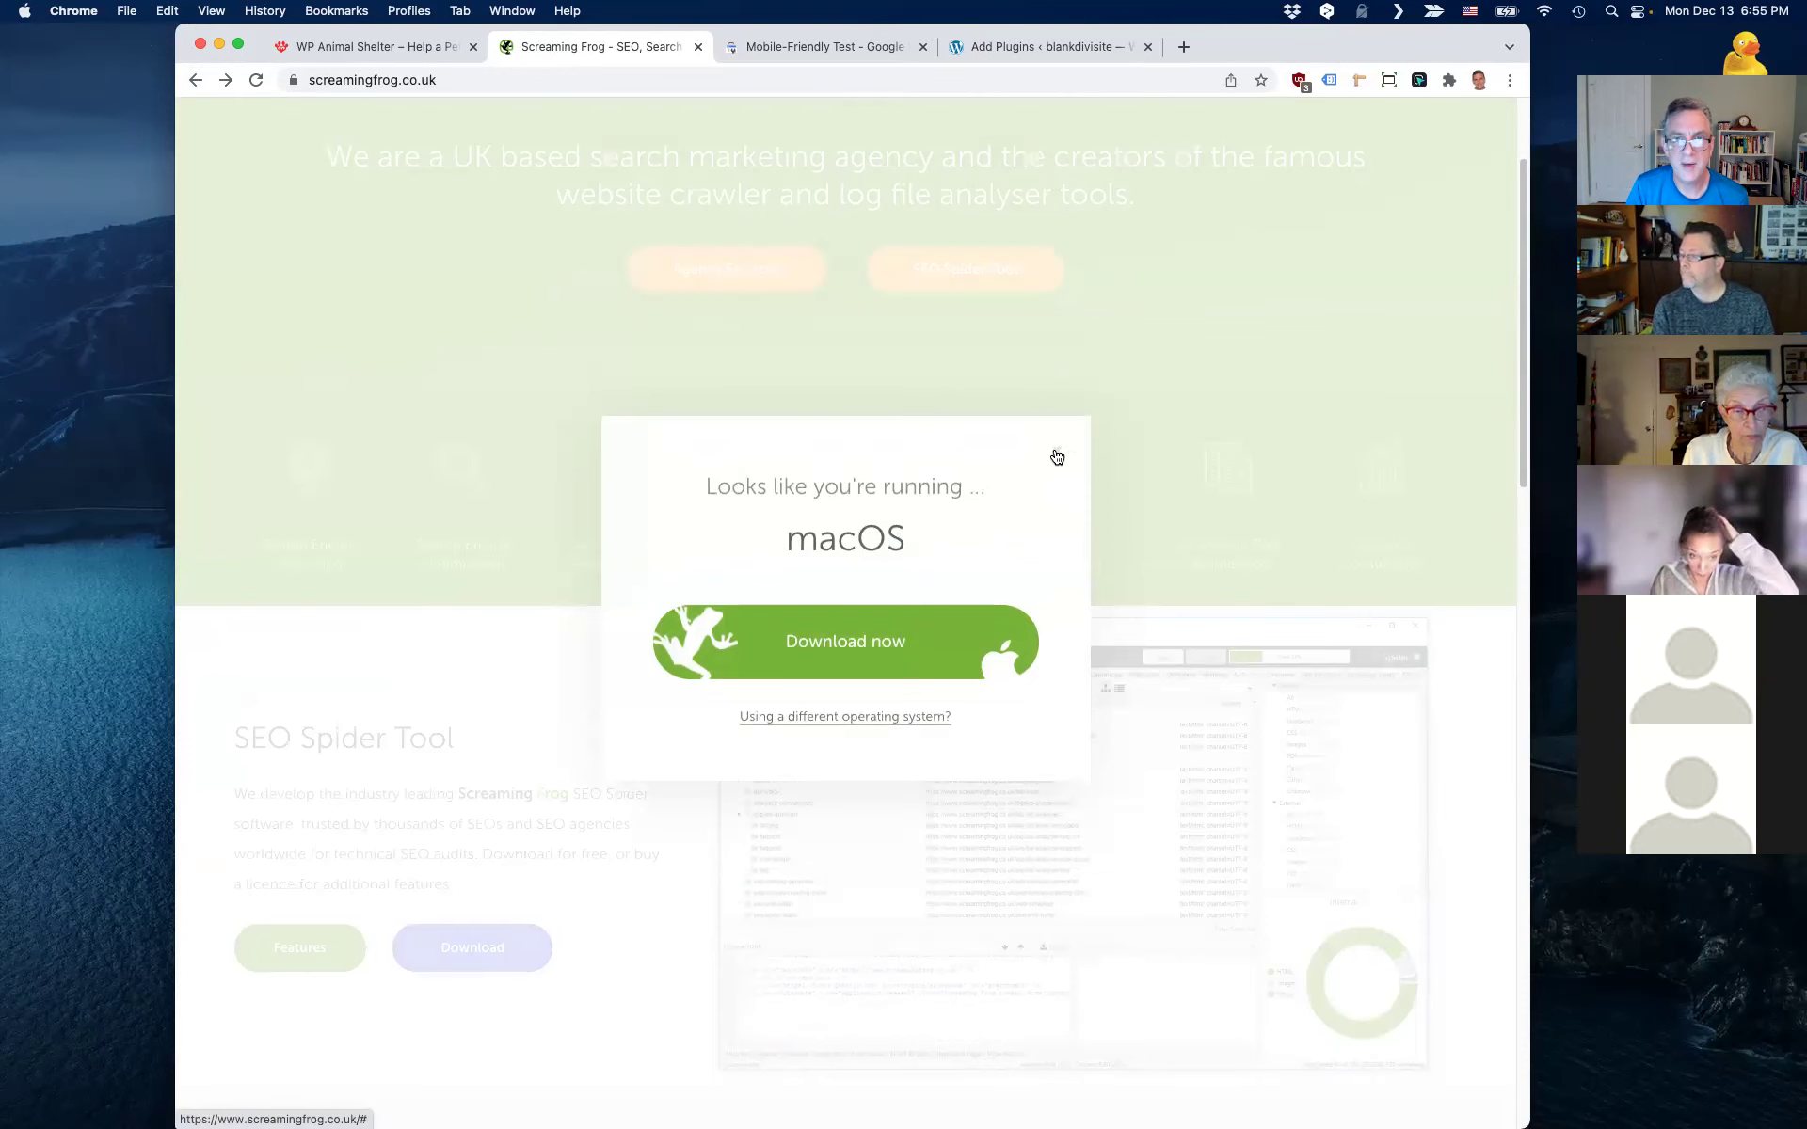
click(1053, 453)
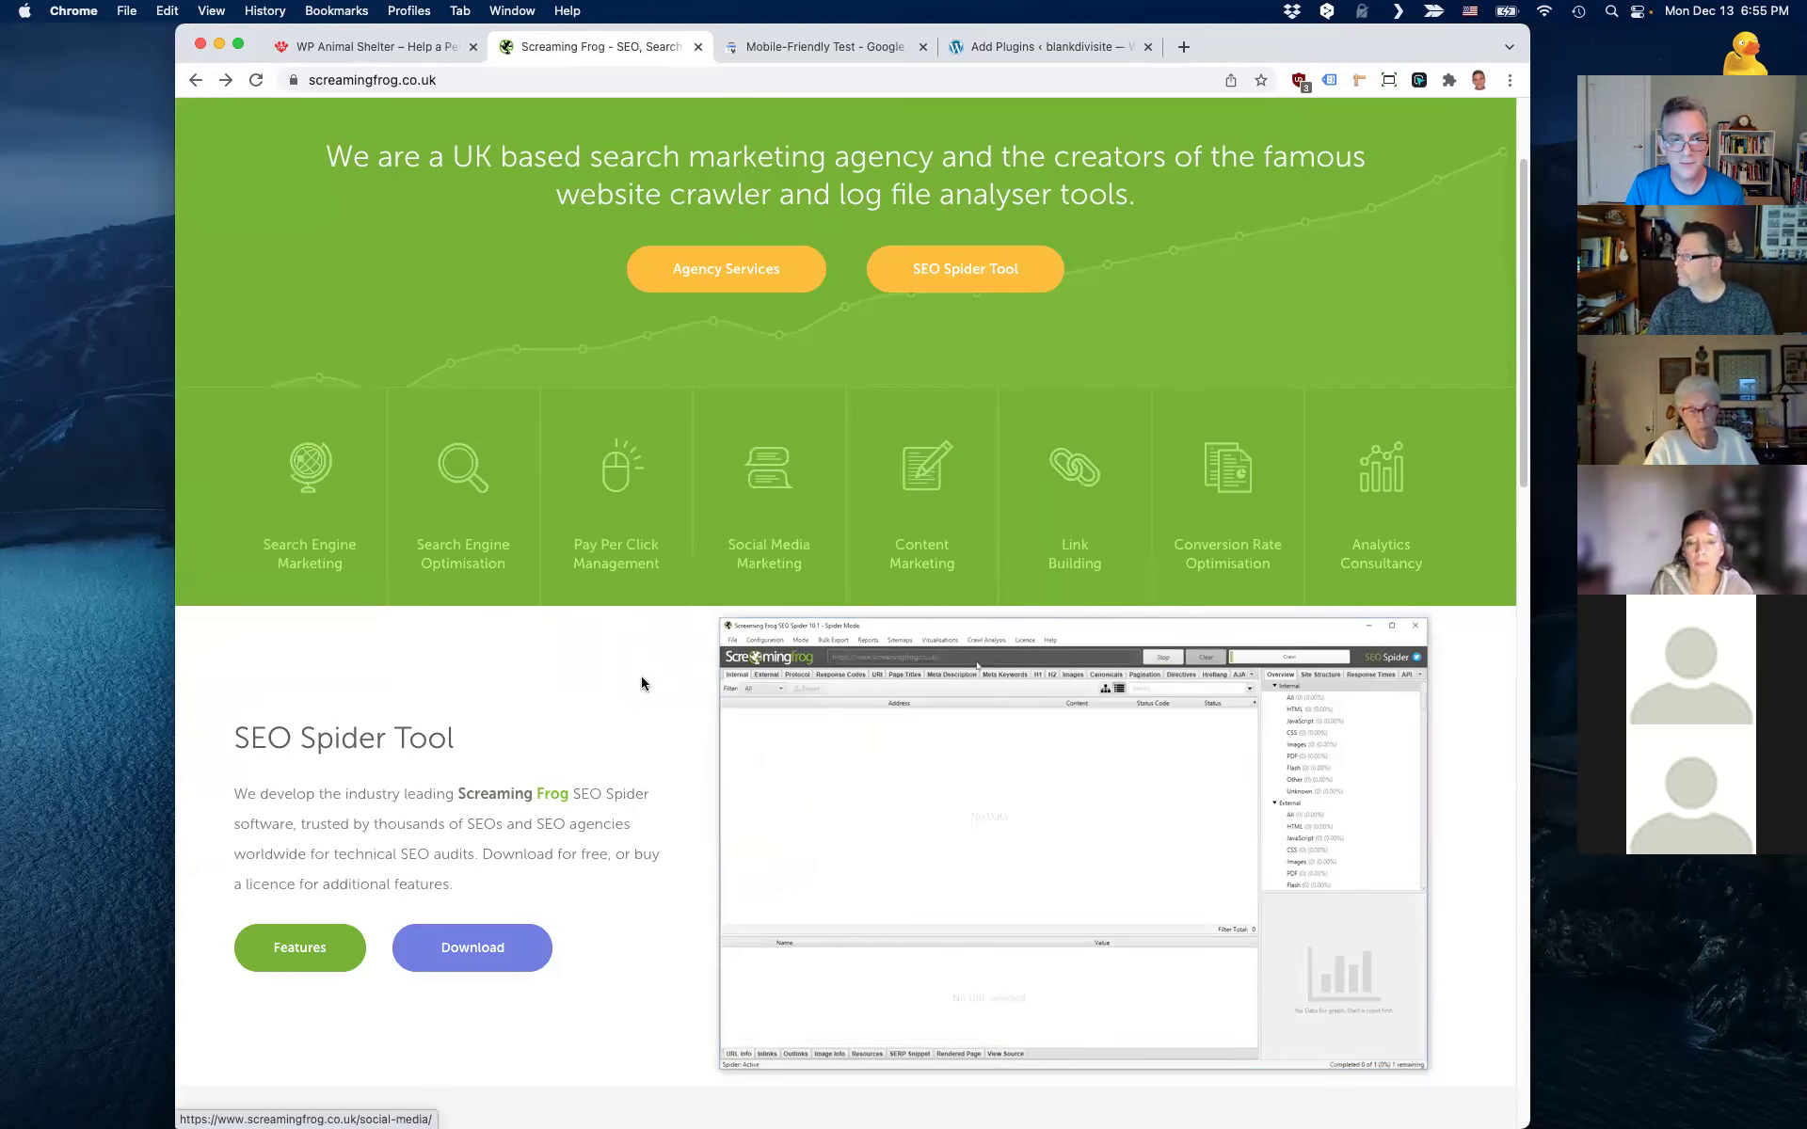
- Switch to the Screaming Frog SEO Spider desktop application and shift its window slightly so more of the crawl overview is visible
mouse_move(1071, 1124)
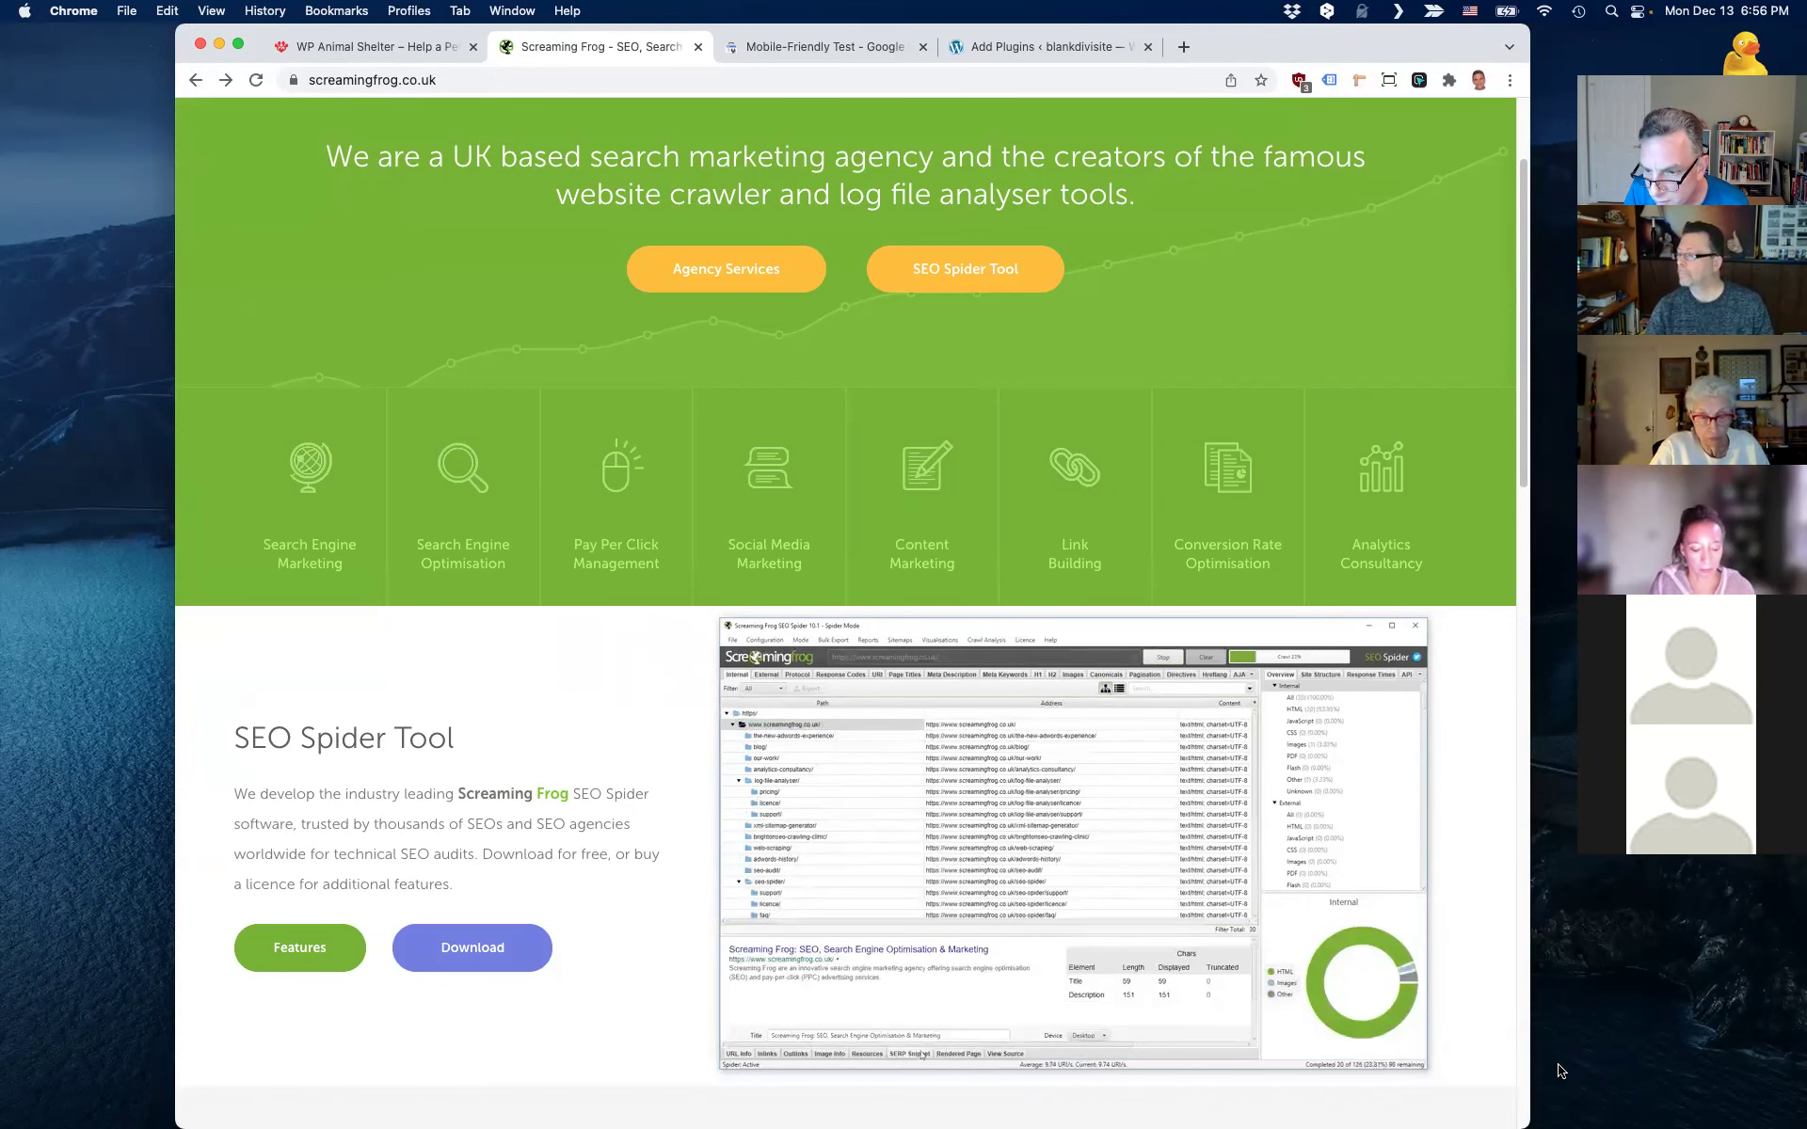
mouse_move(1364, 1125)
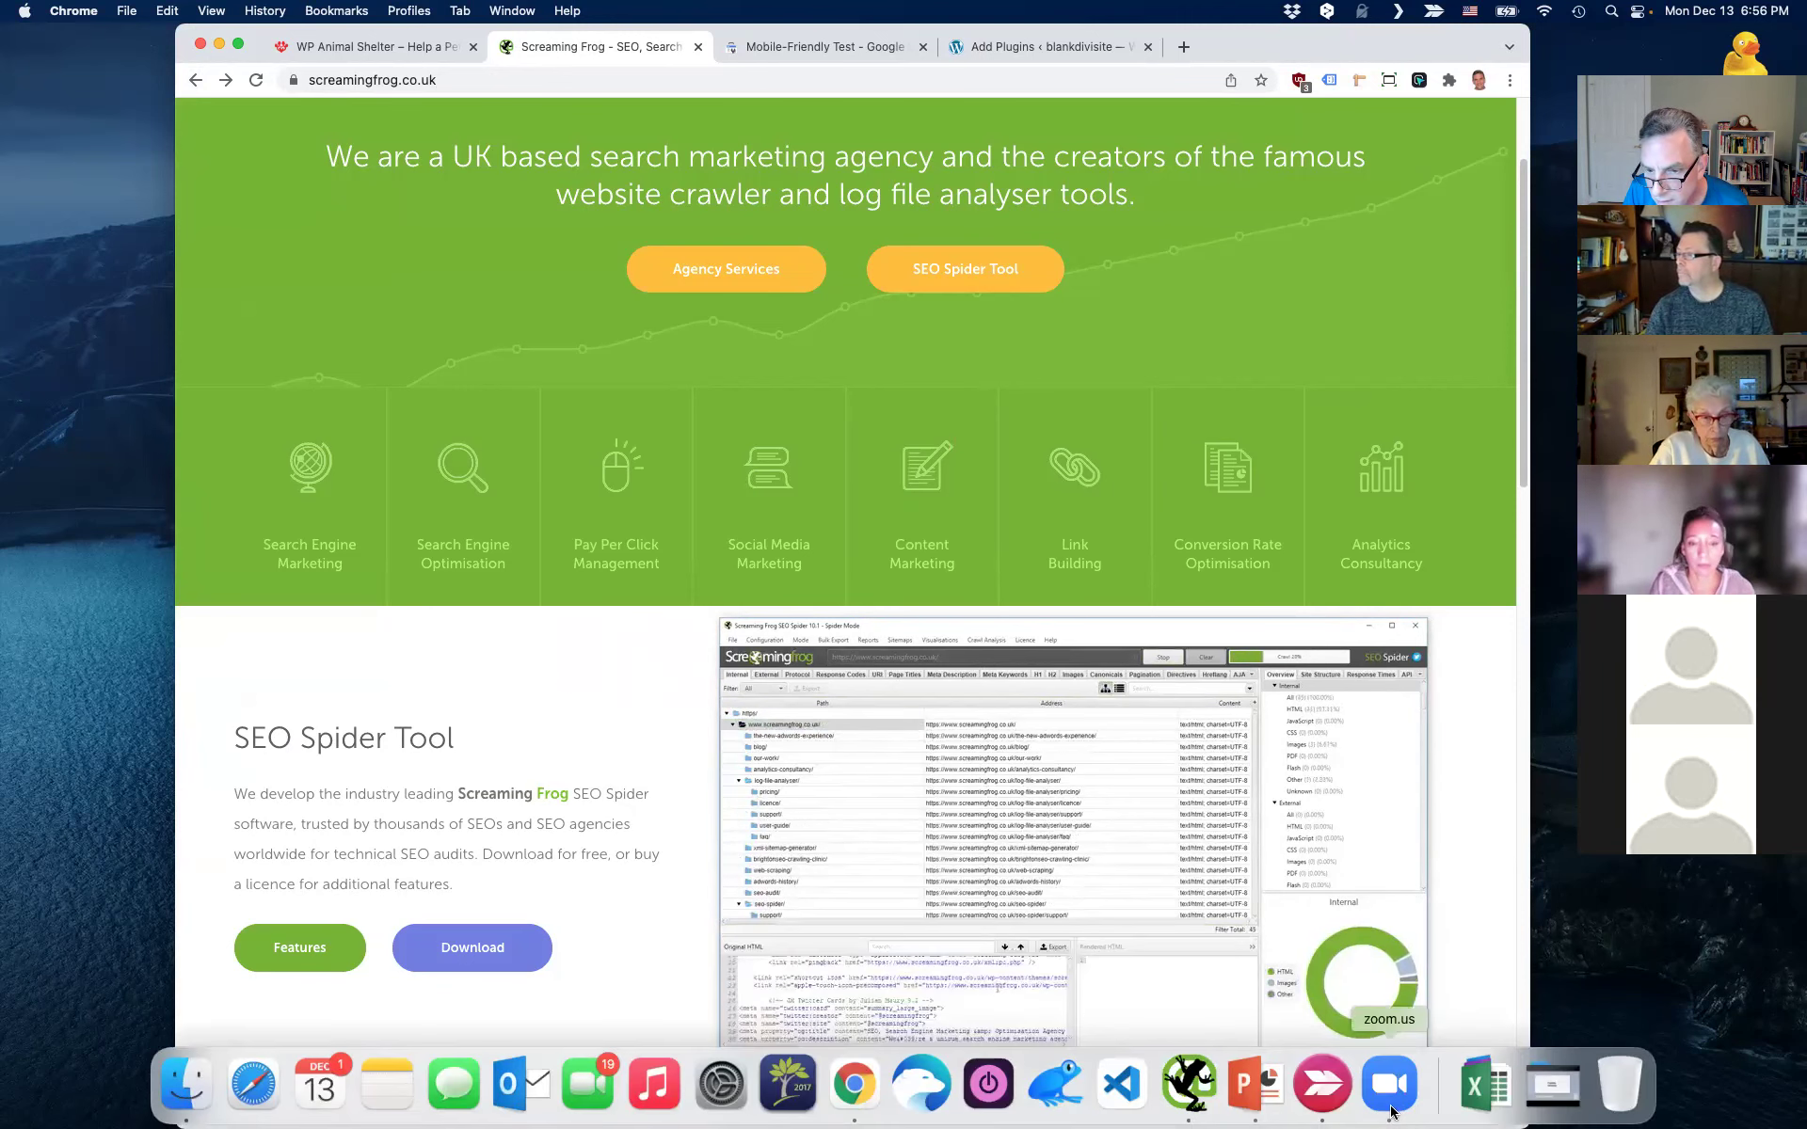
click(1185, 1086)
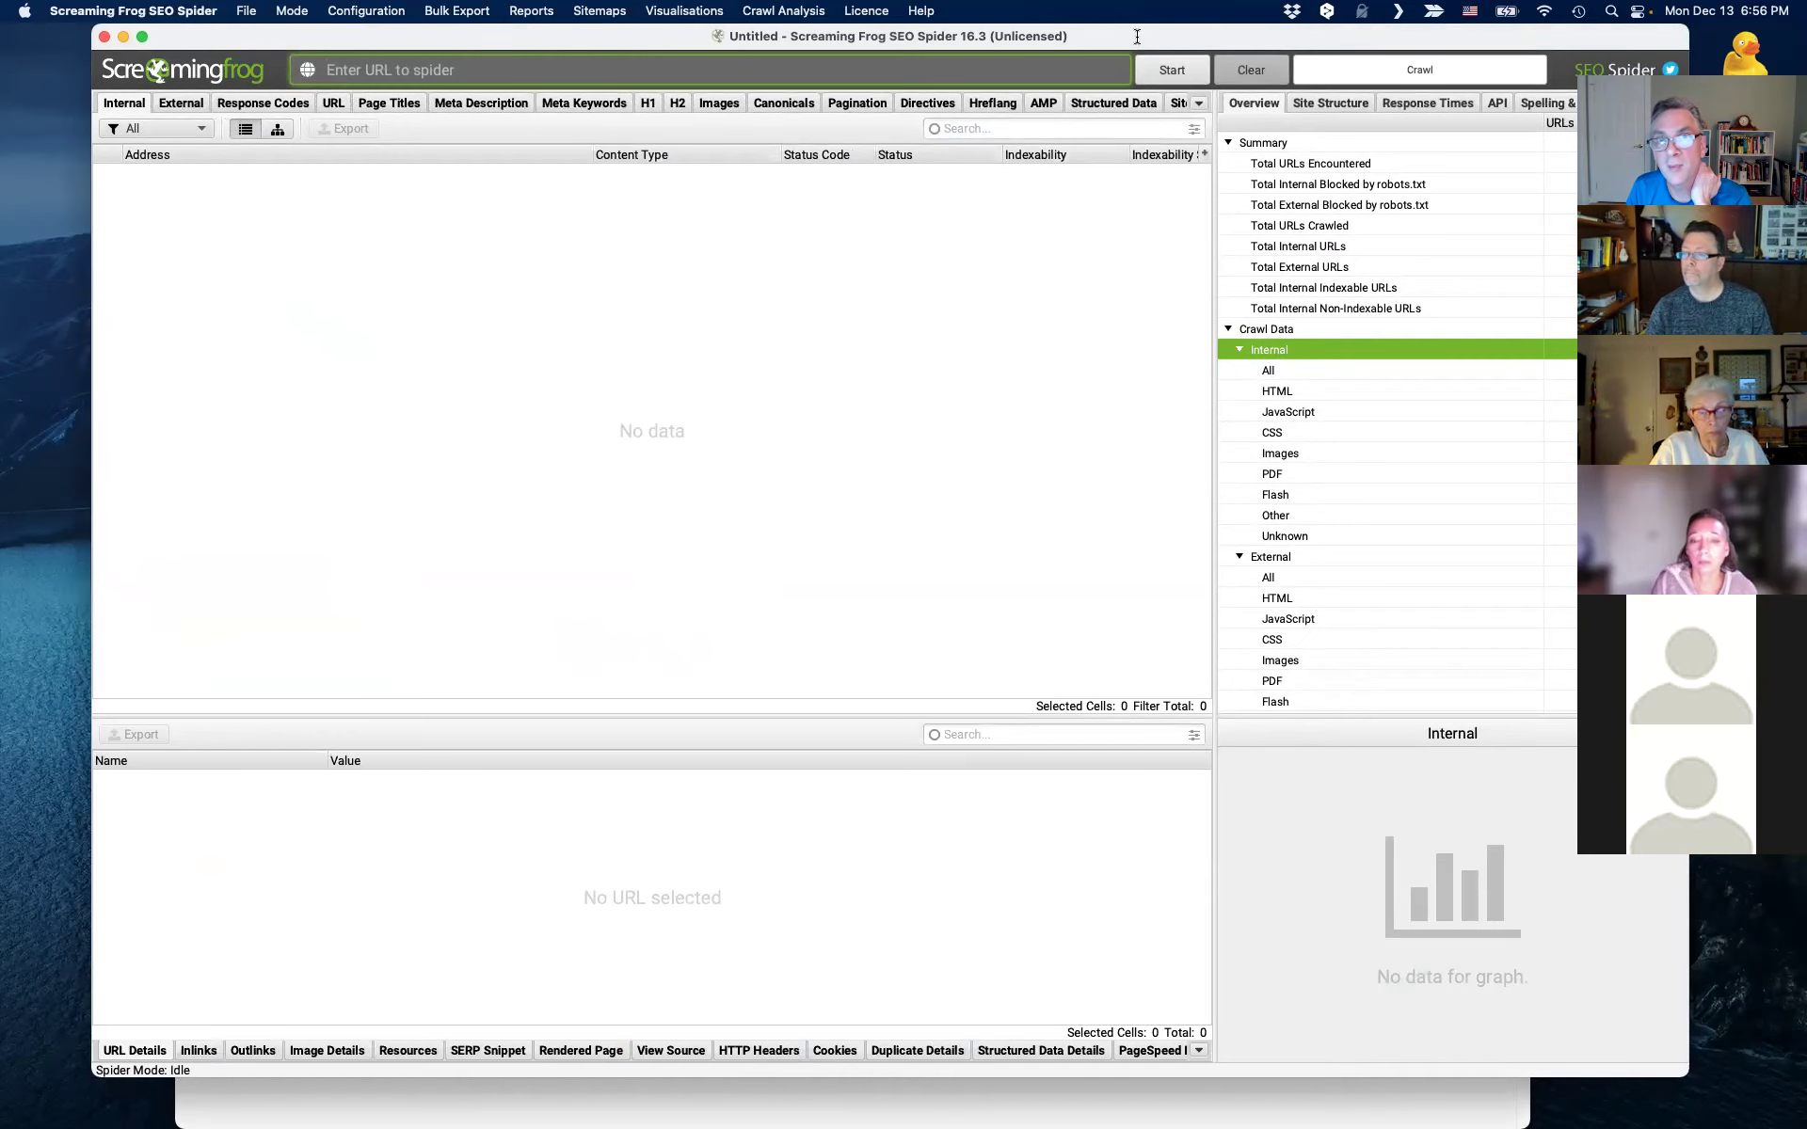
drag(1137, 36, 1107, 35)
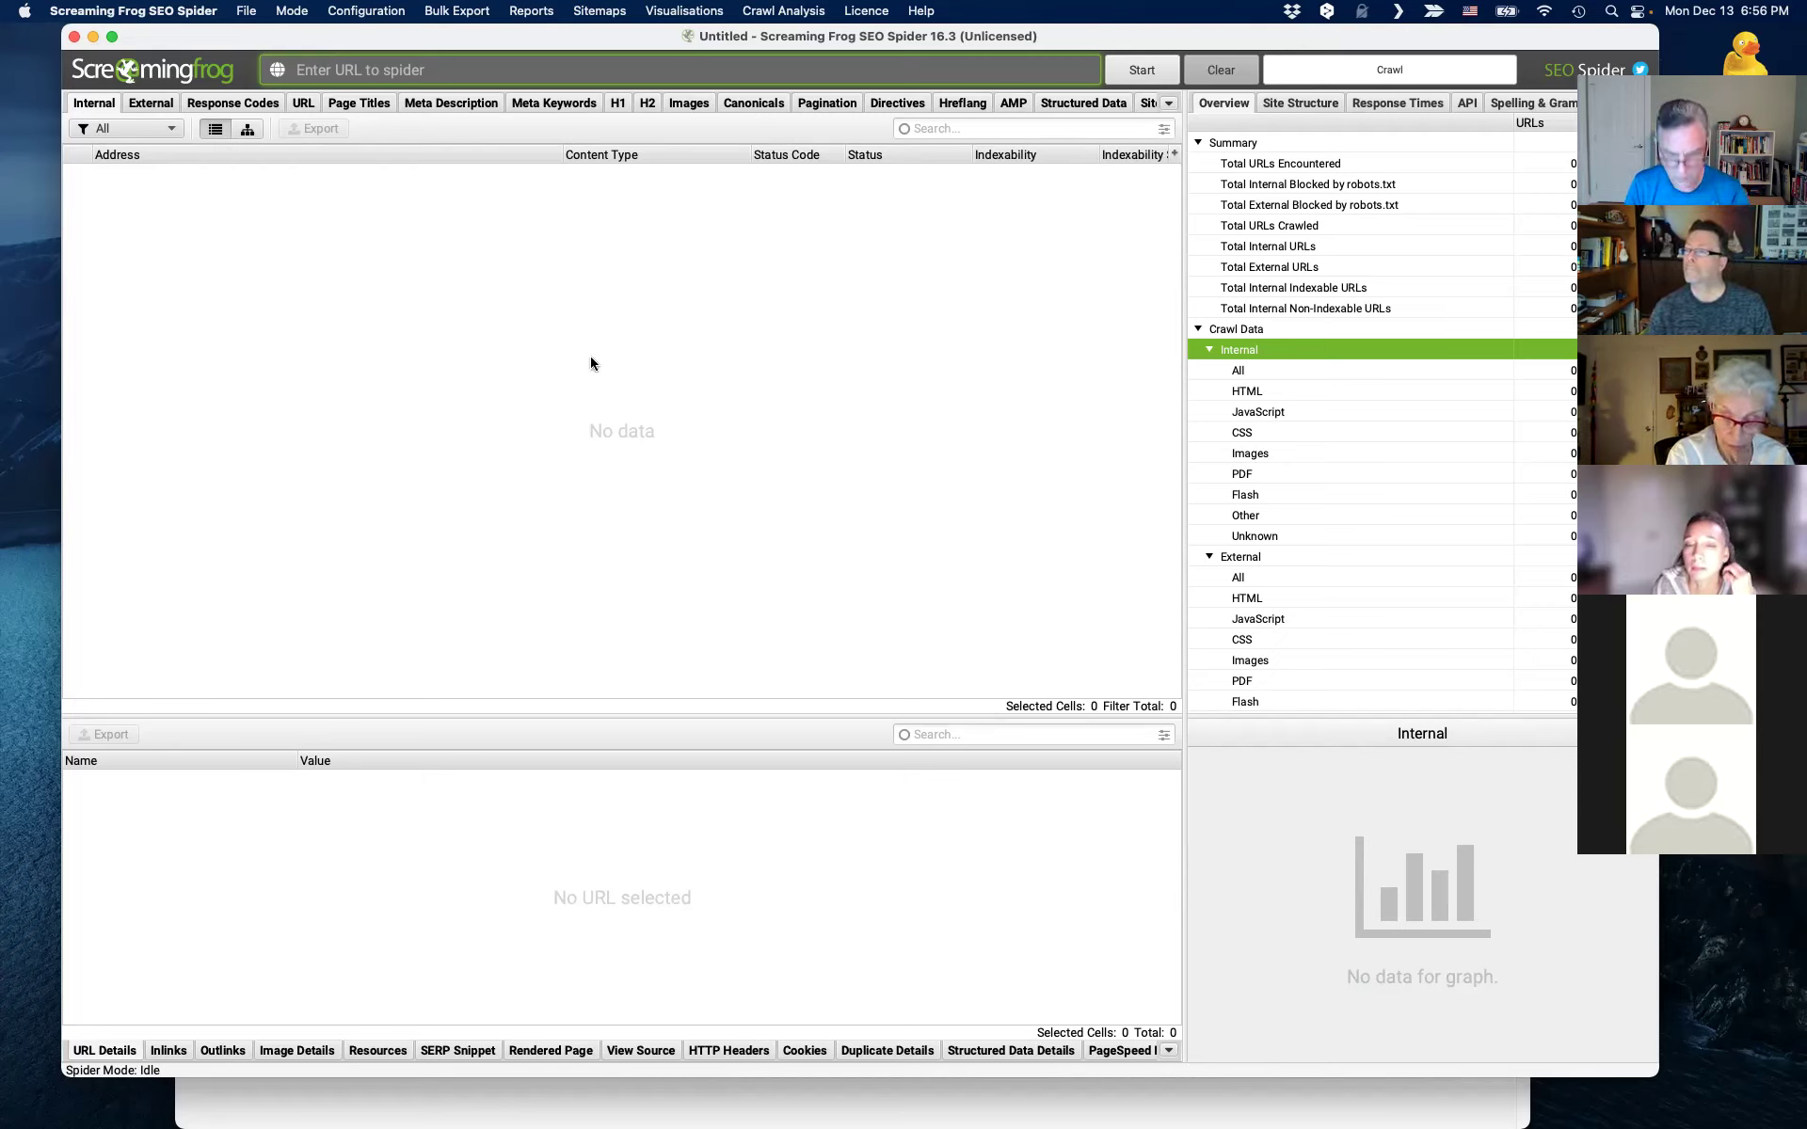
click(930, 1113)
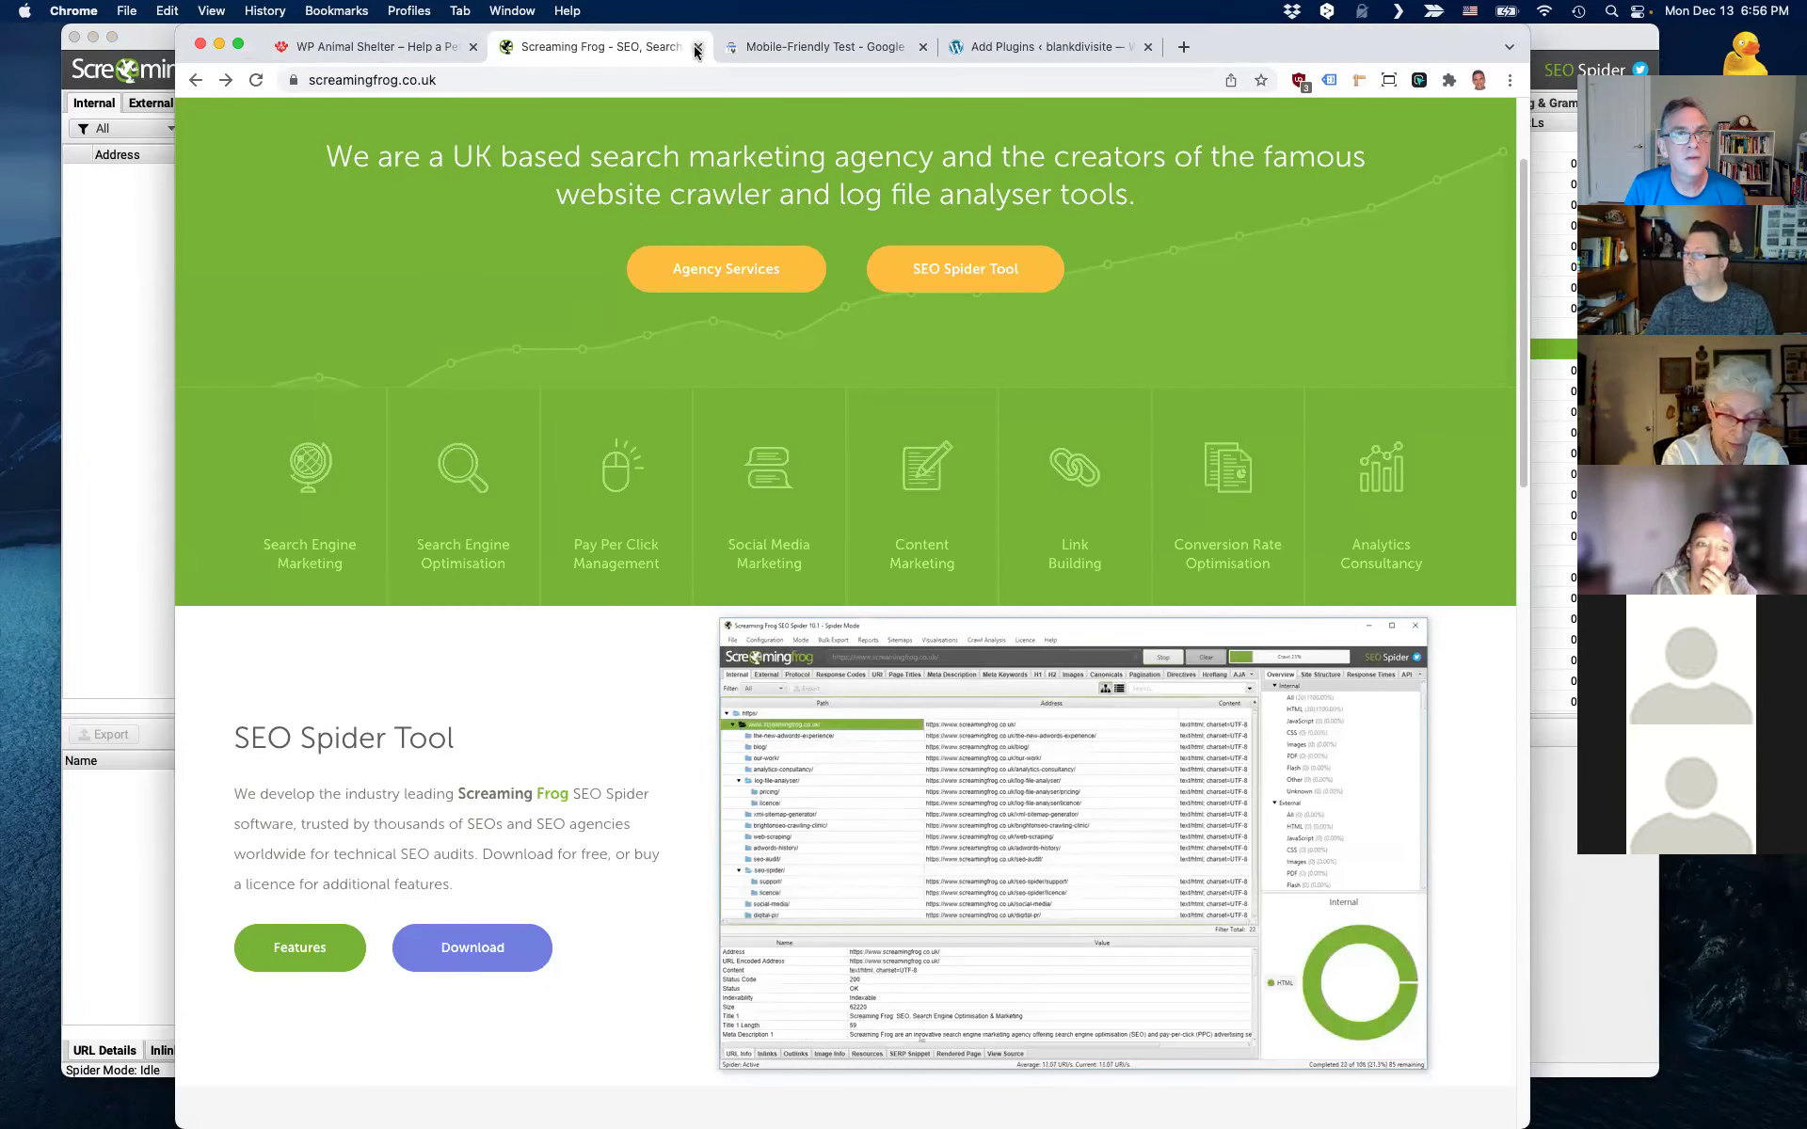
click(457, 53)
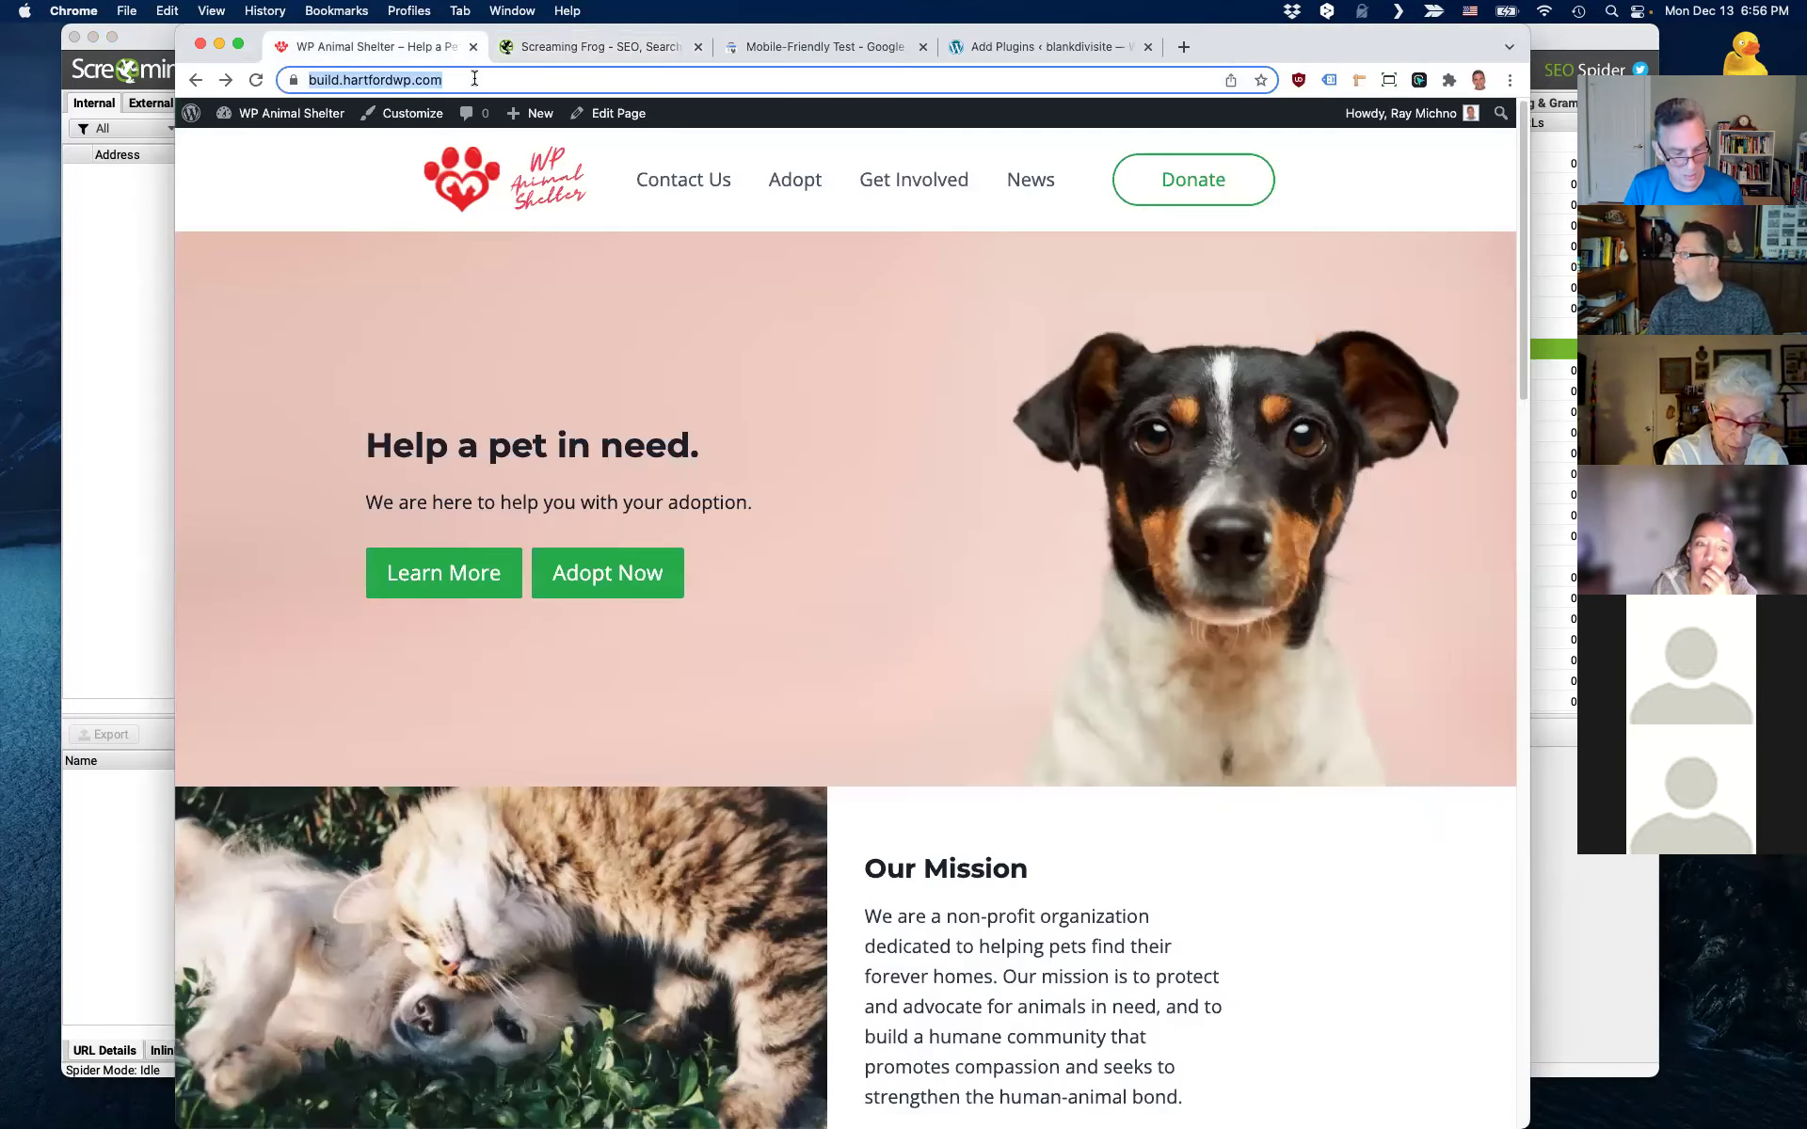
click(131, 247)
click(348, 62)
text(https://build.hartfordwp.com/)
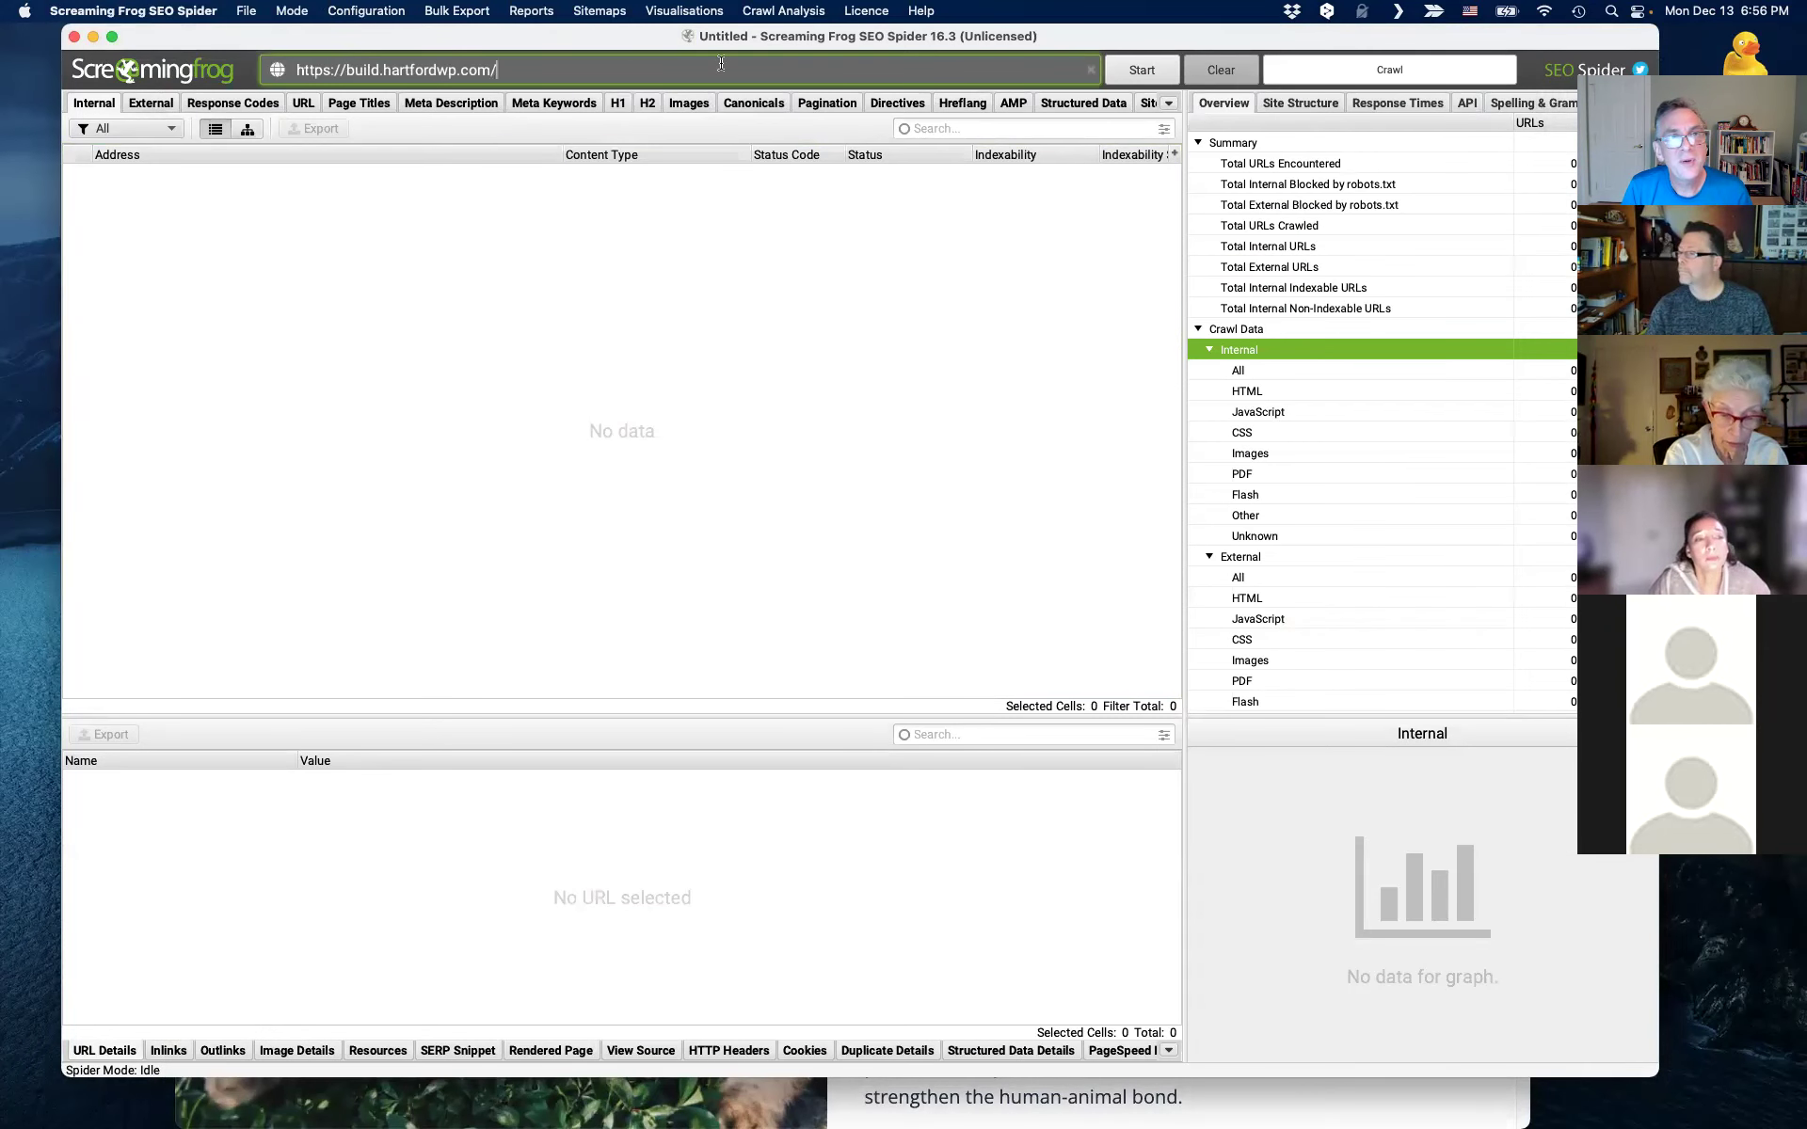
click(1148, 72)
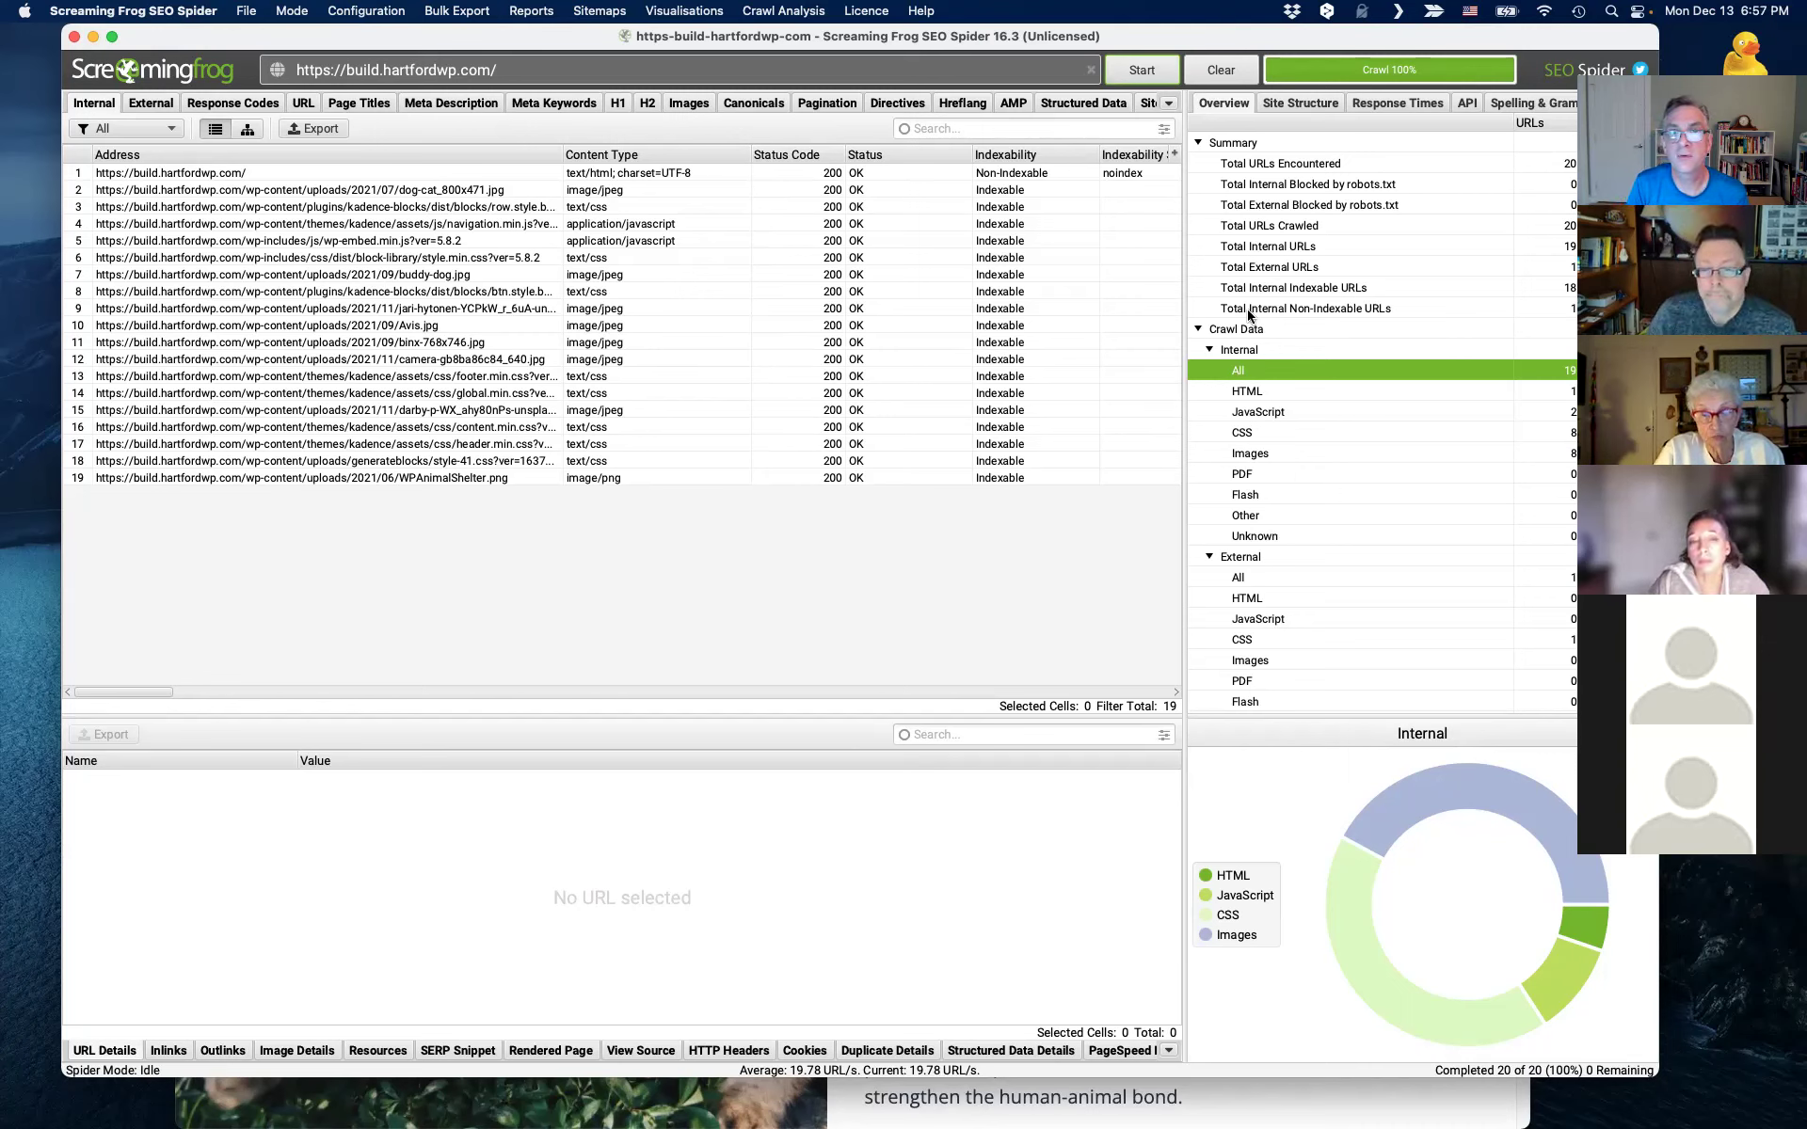
click(1035, 174)
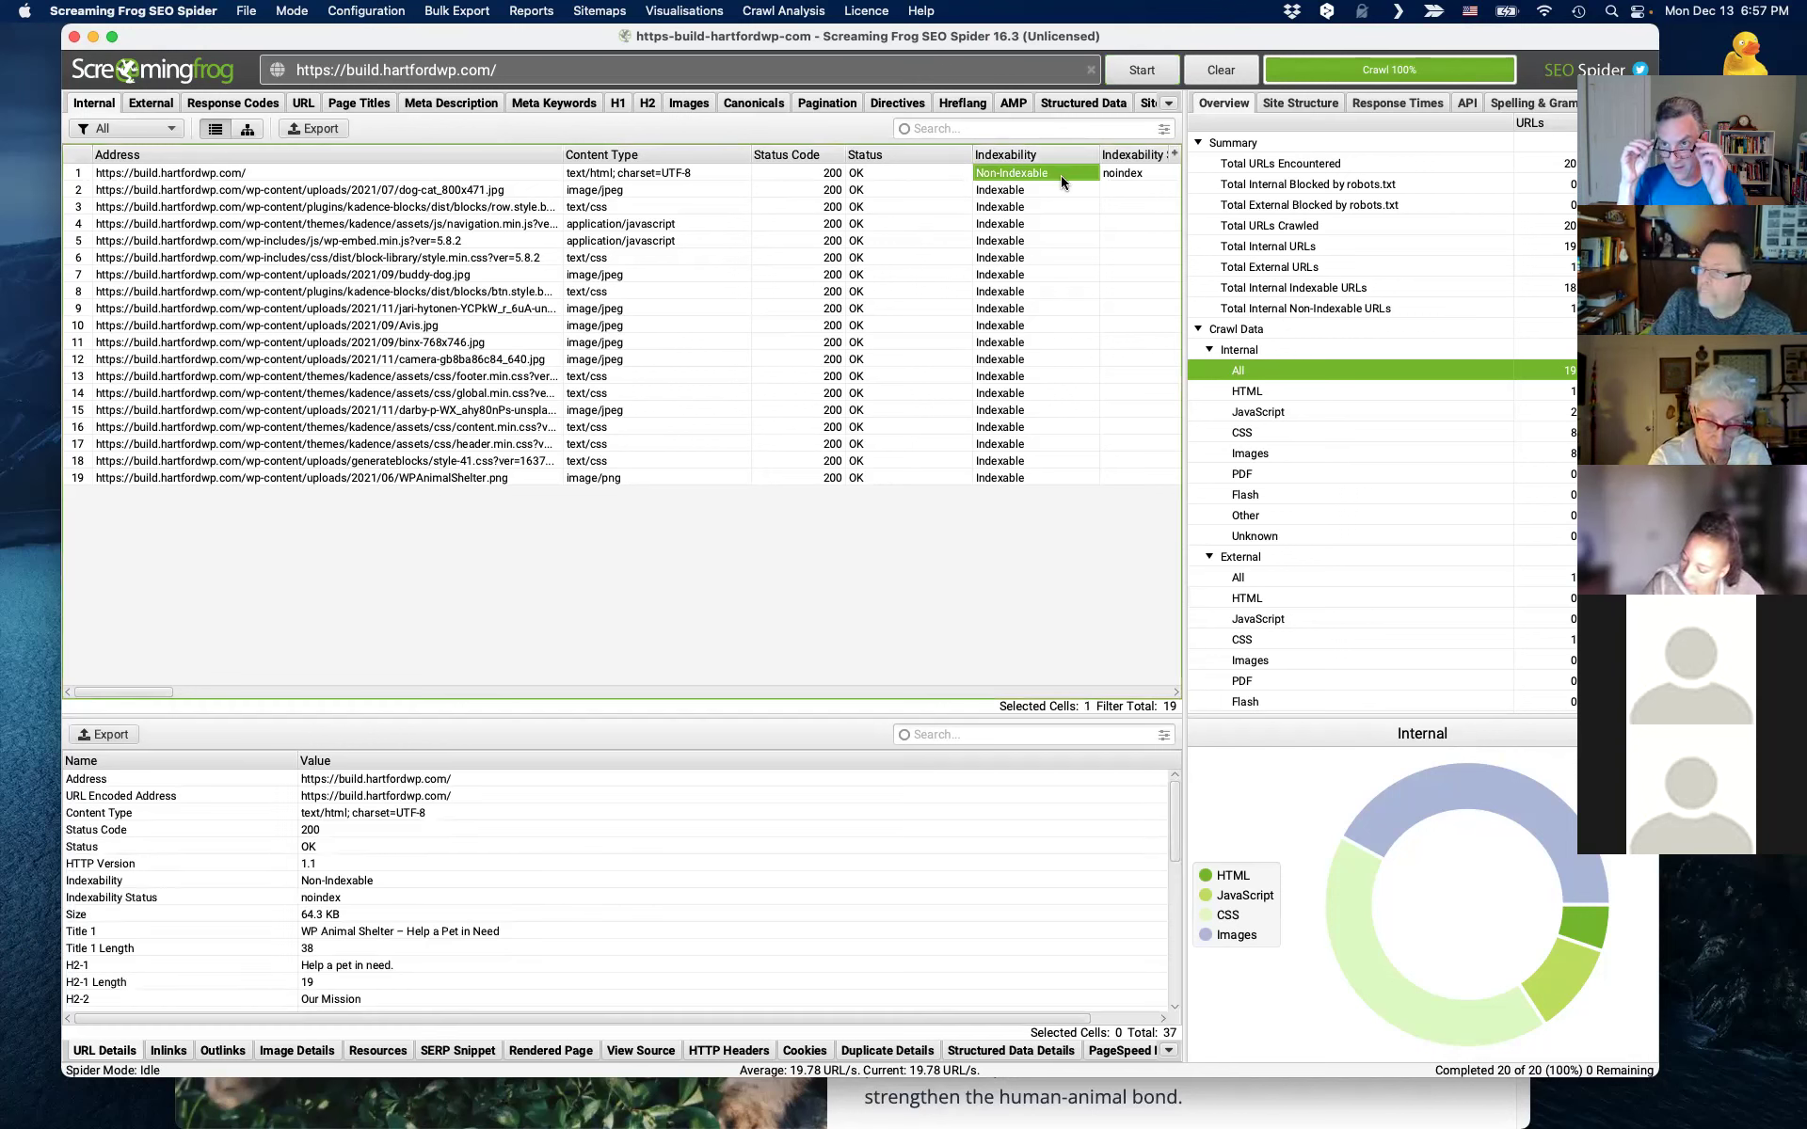
- Return to Chrome and save the WP Animal Shelter Reading settings again with search engines not discouraged from indexing the site
mouse_move(811, 1120)
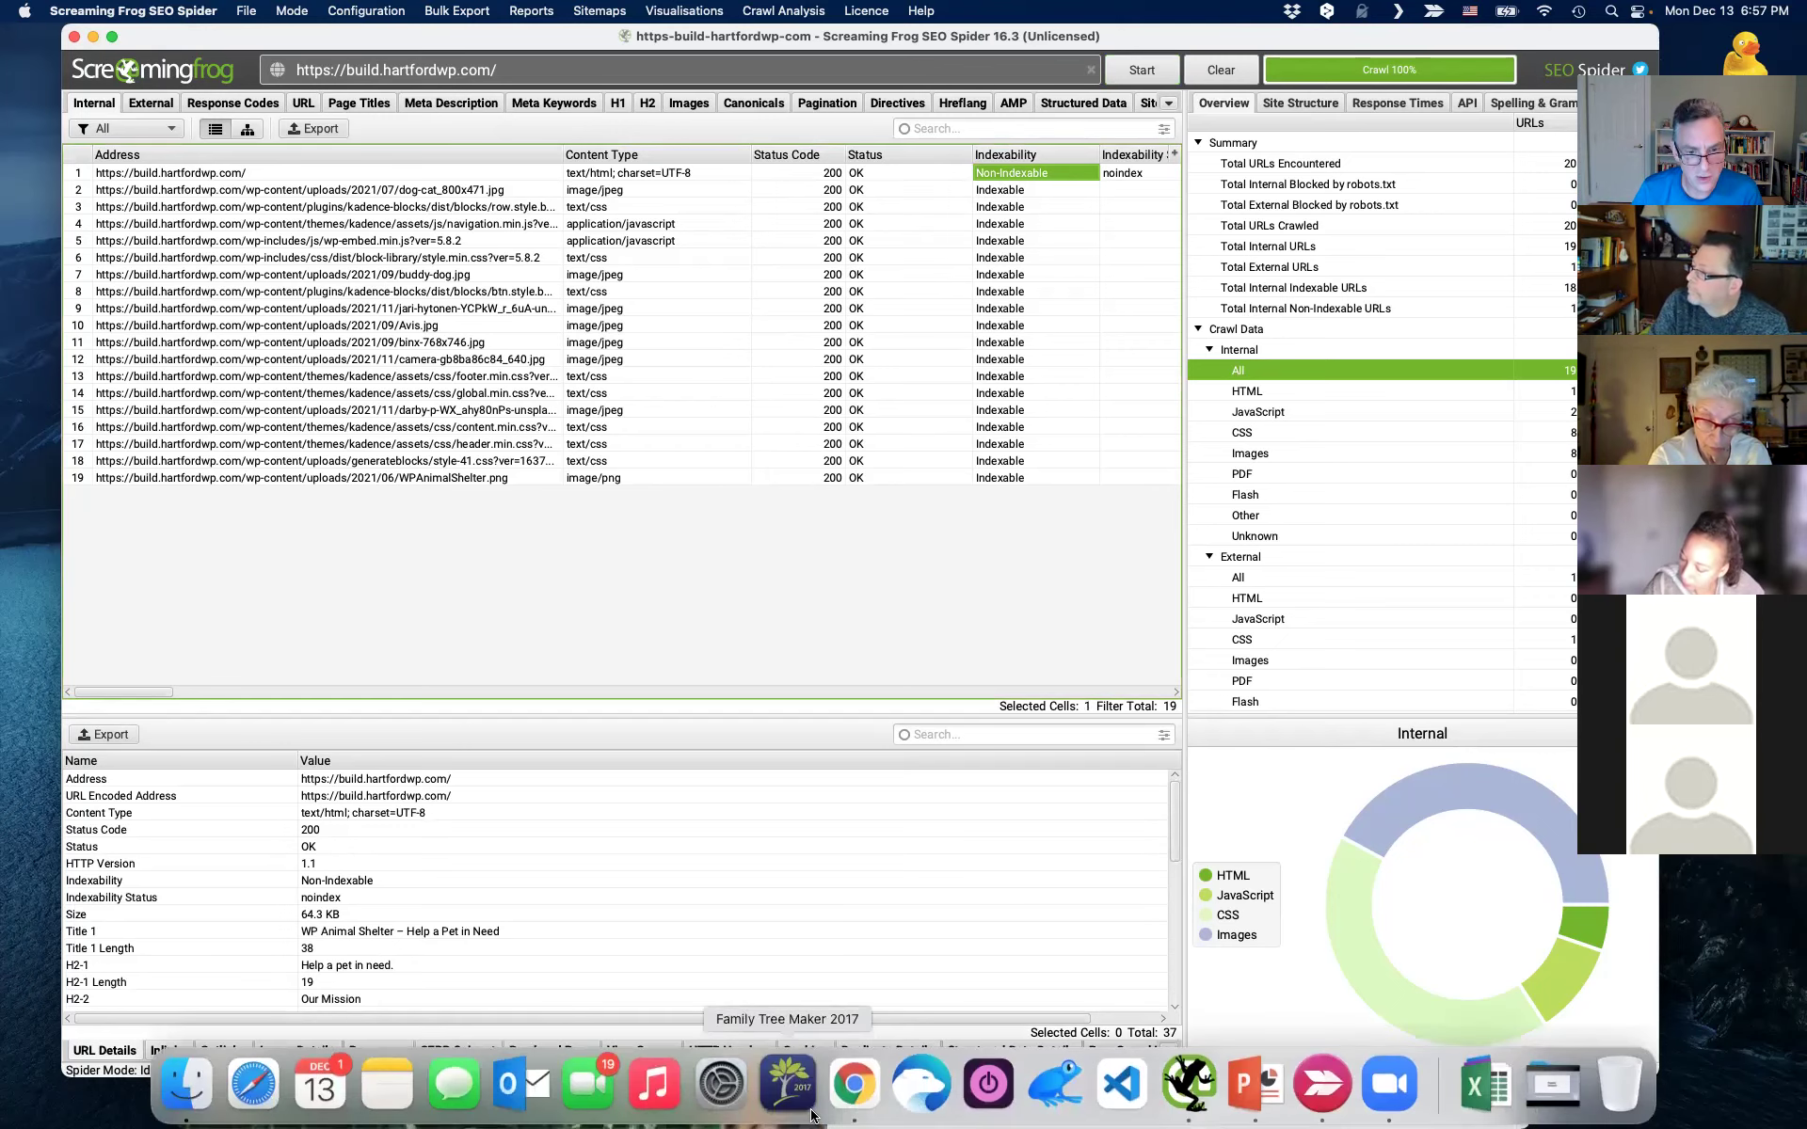
click(871, 1099)
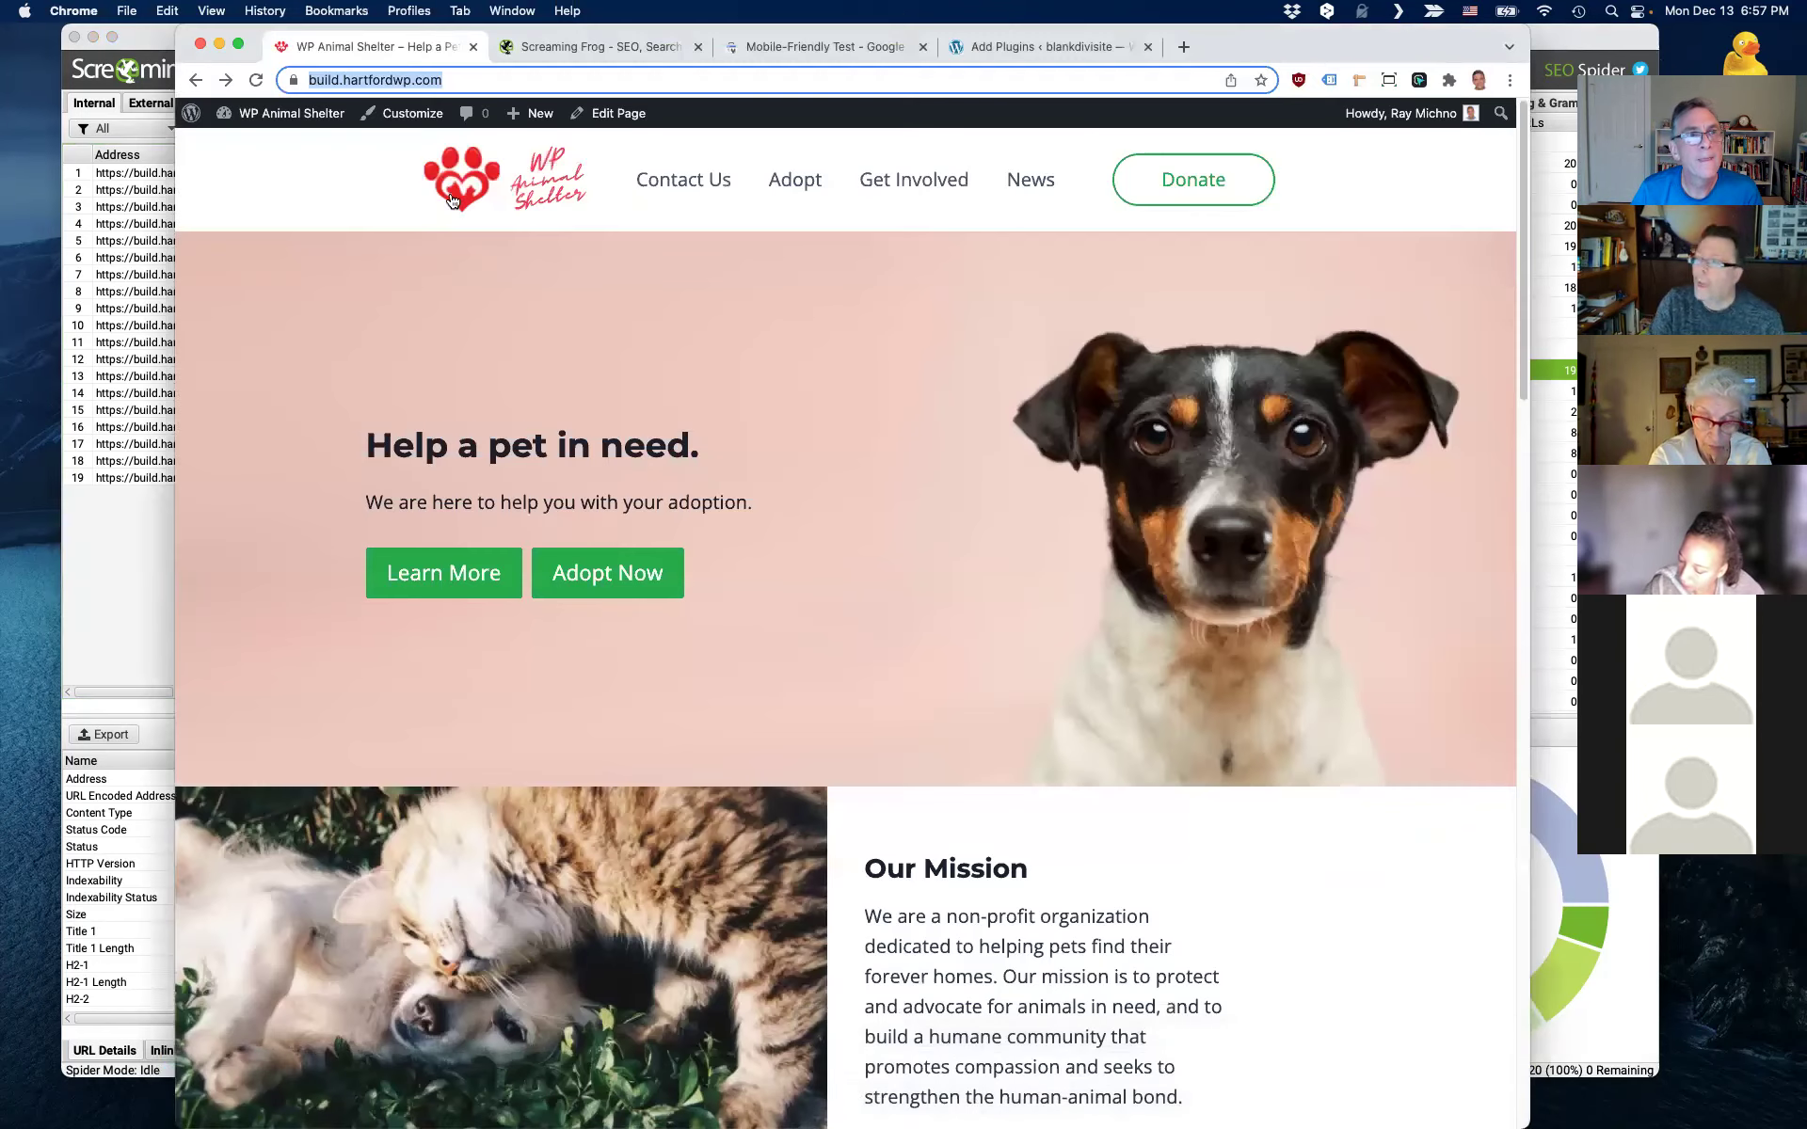
mouse_move(273, 114)
click(251, 146)
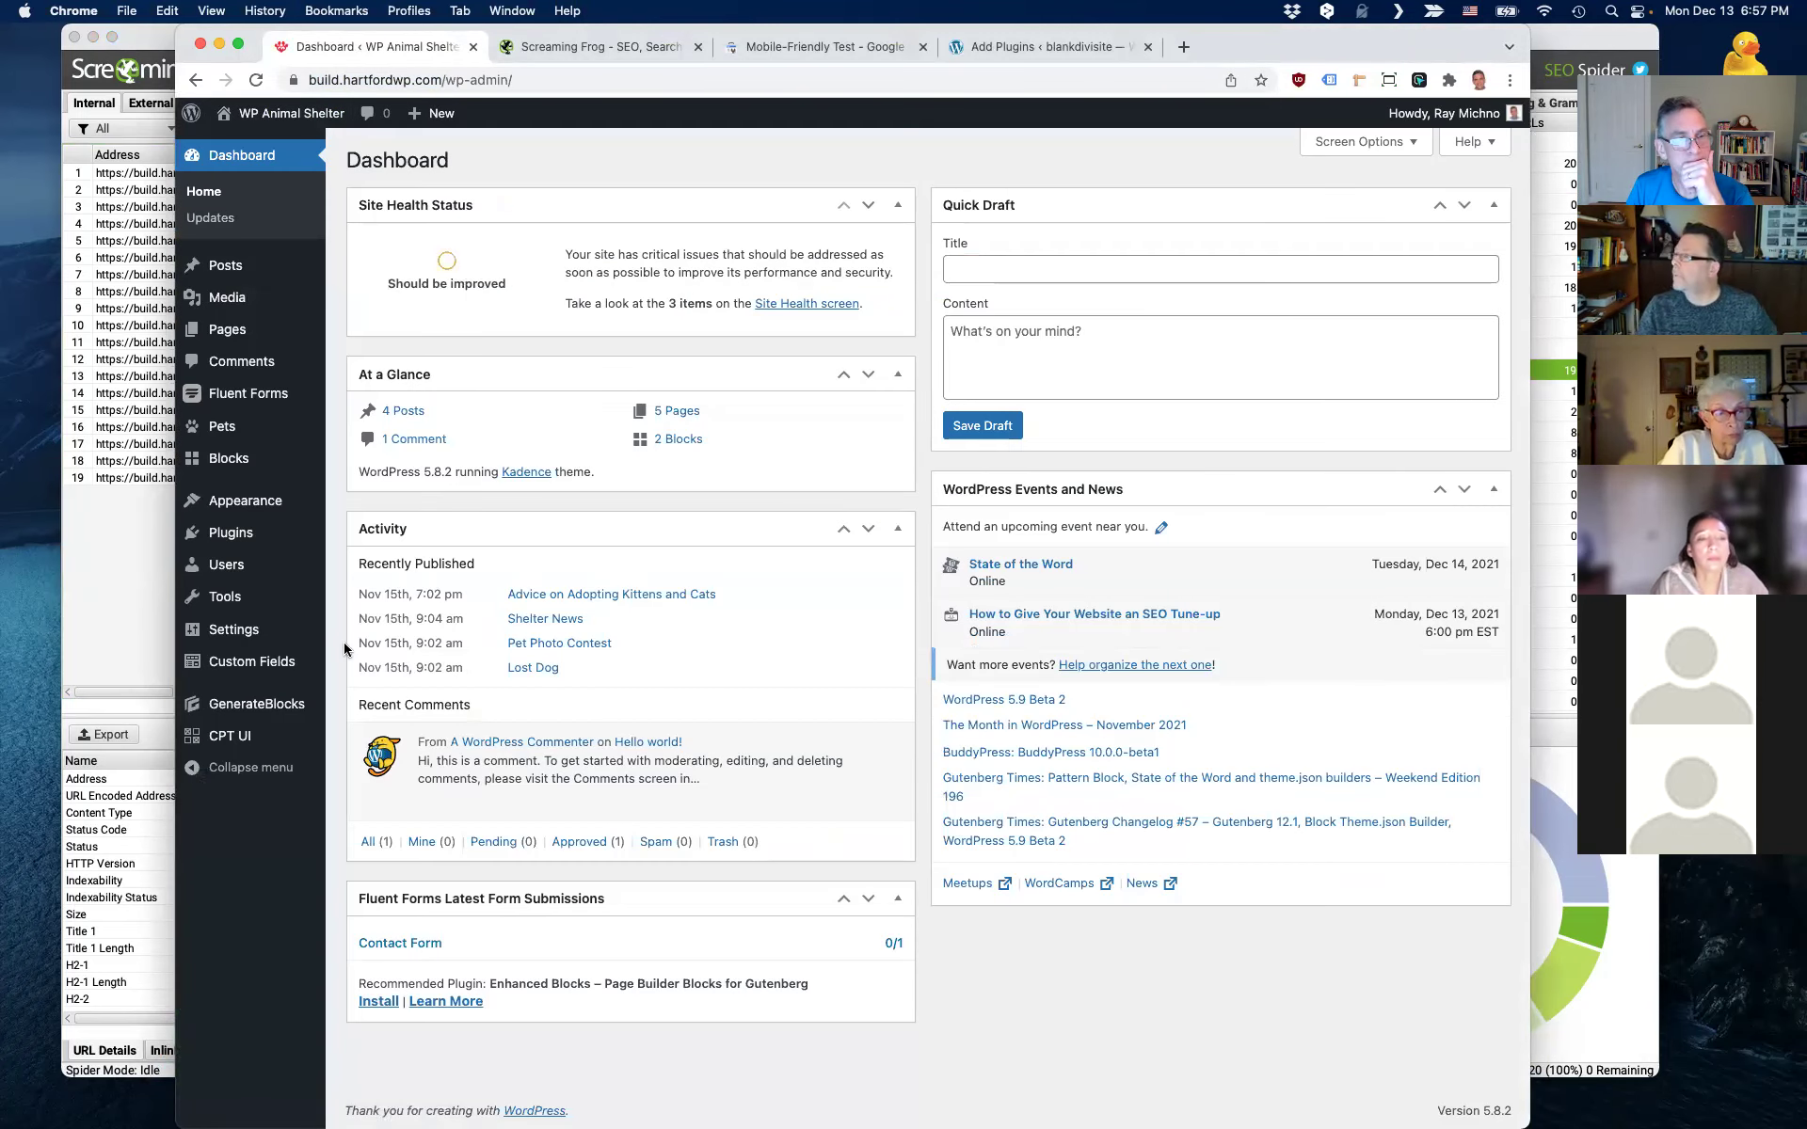
mouse_move(315, 630)
click(378, 693)
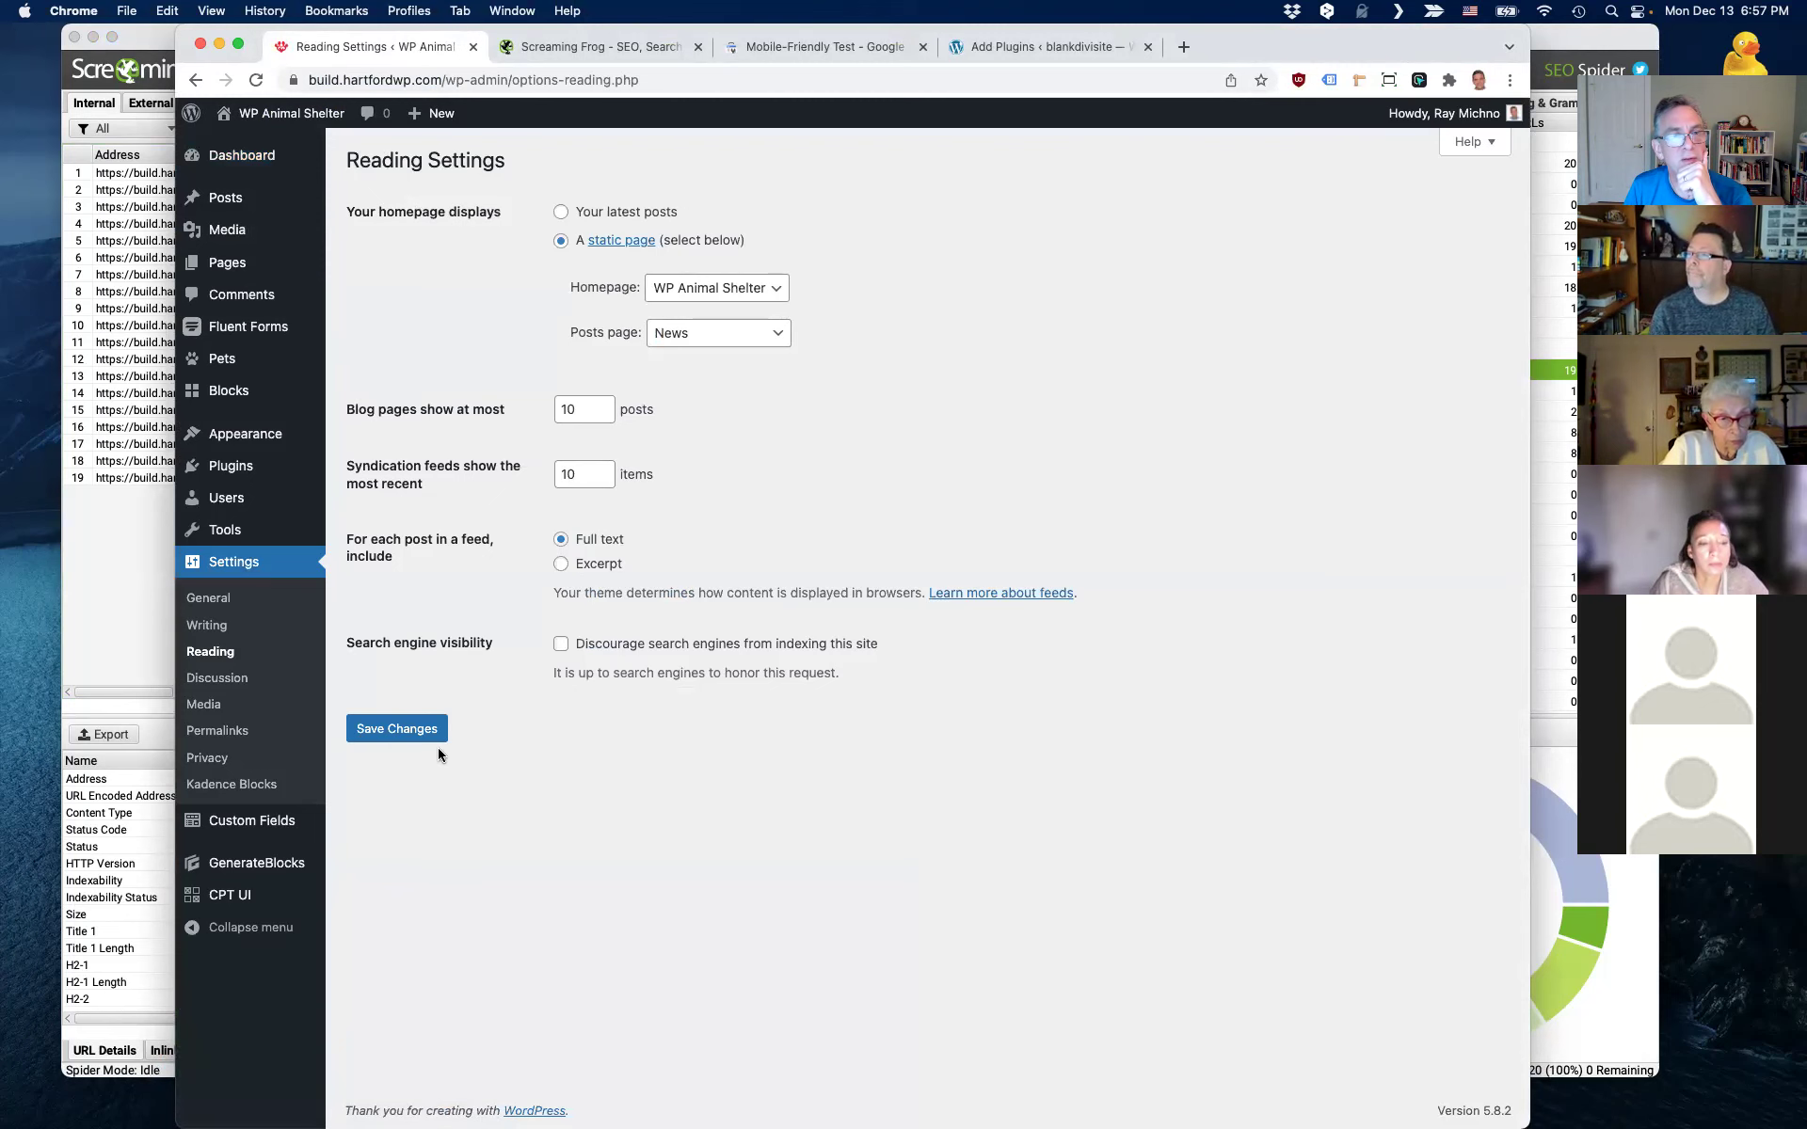
click(421, 731)
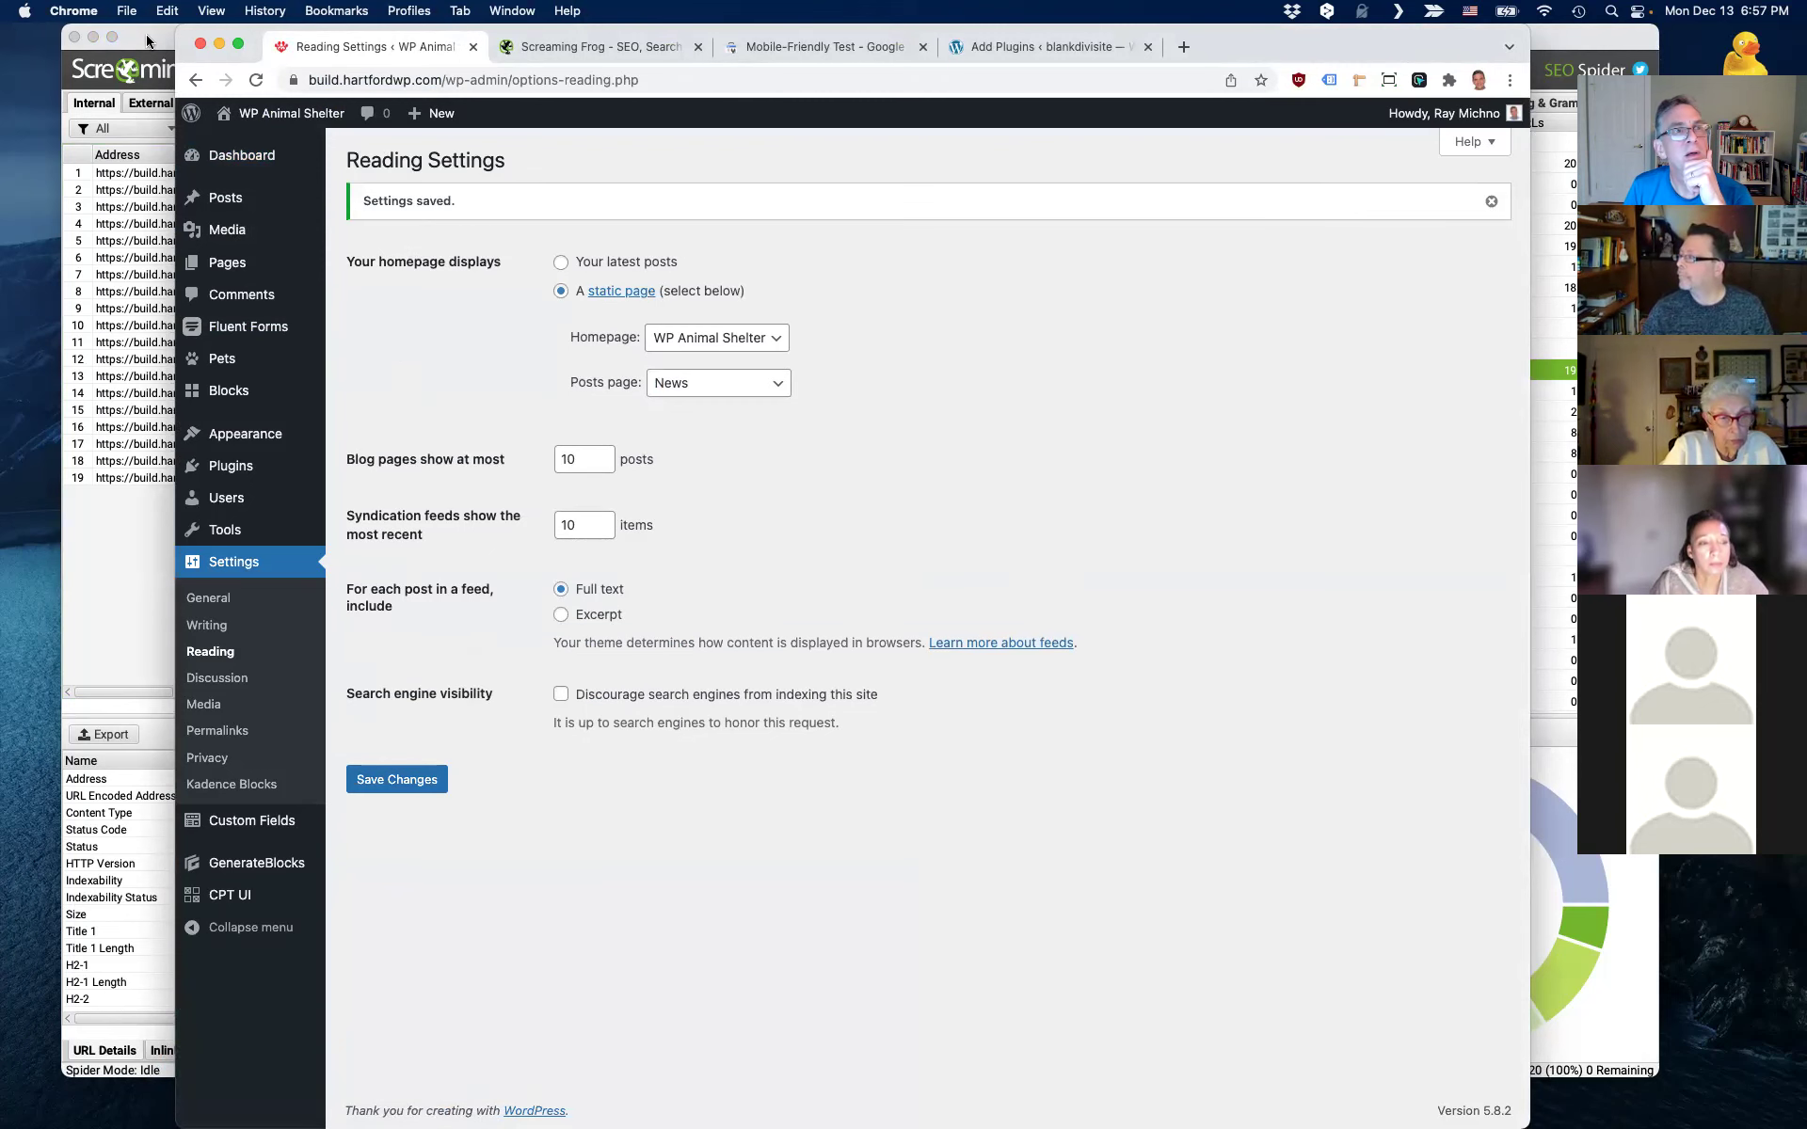
click(147, 40)
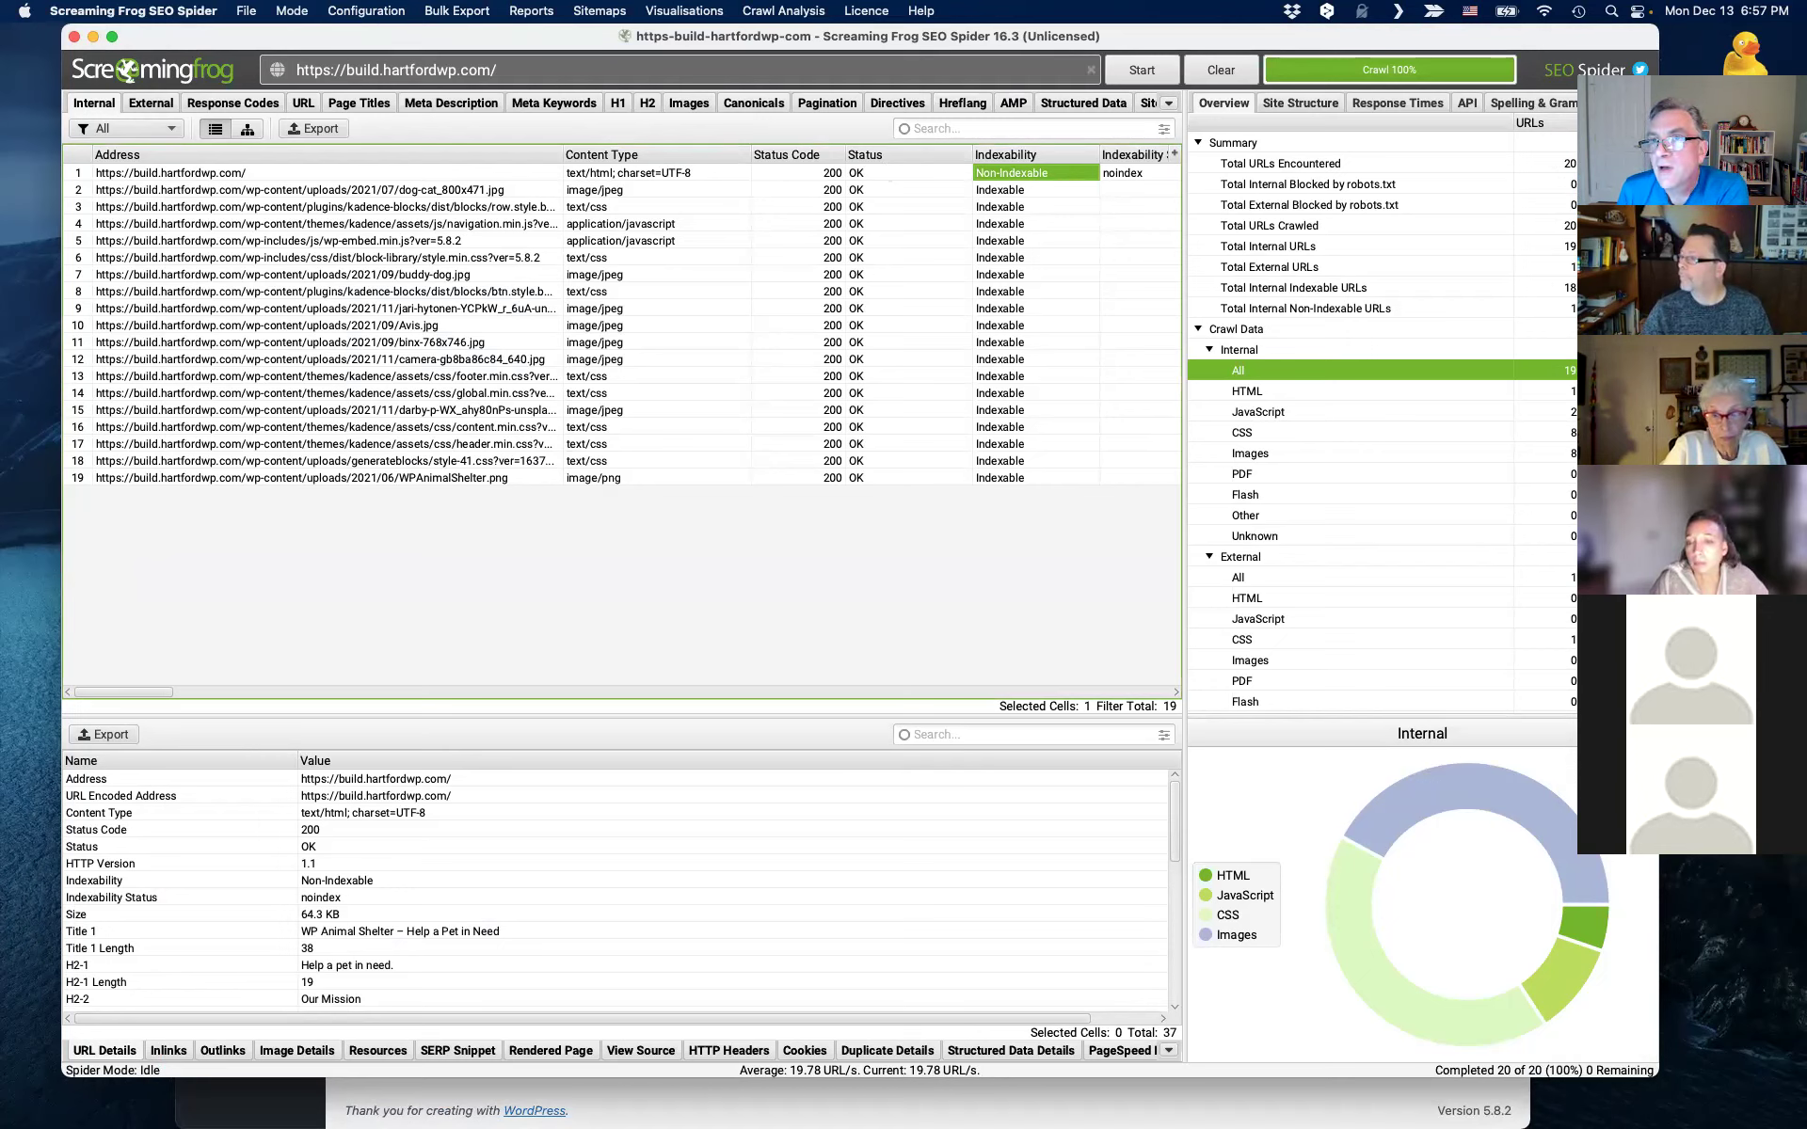
click(1713, 68)
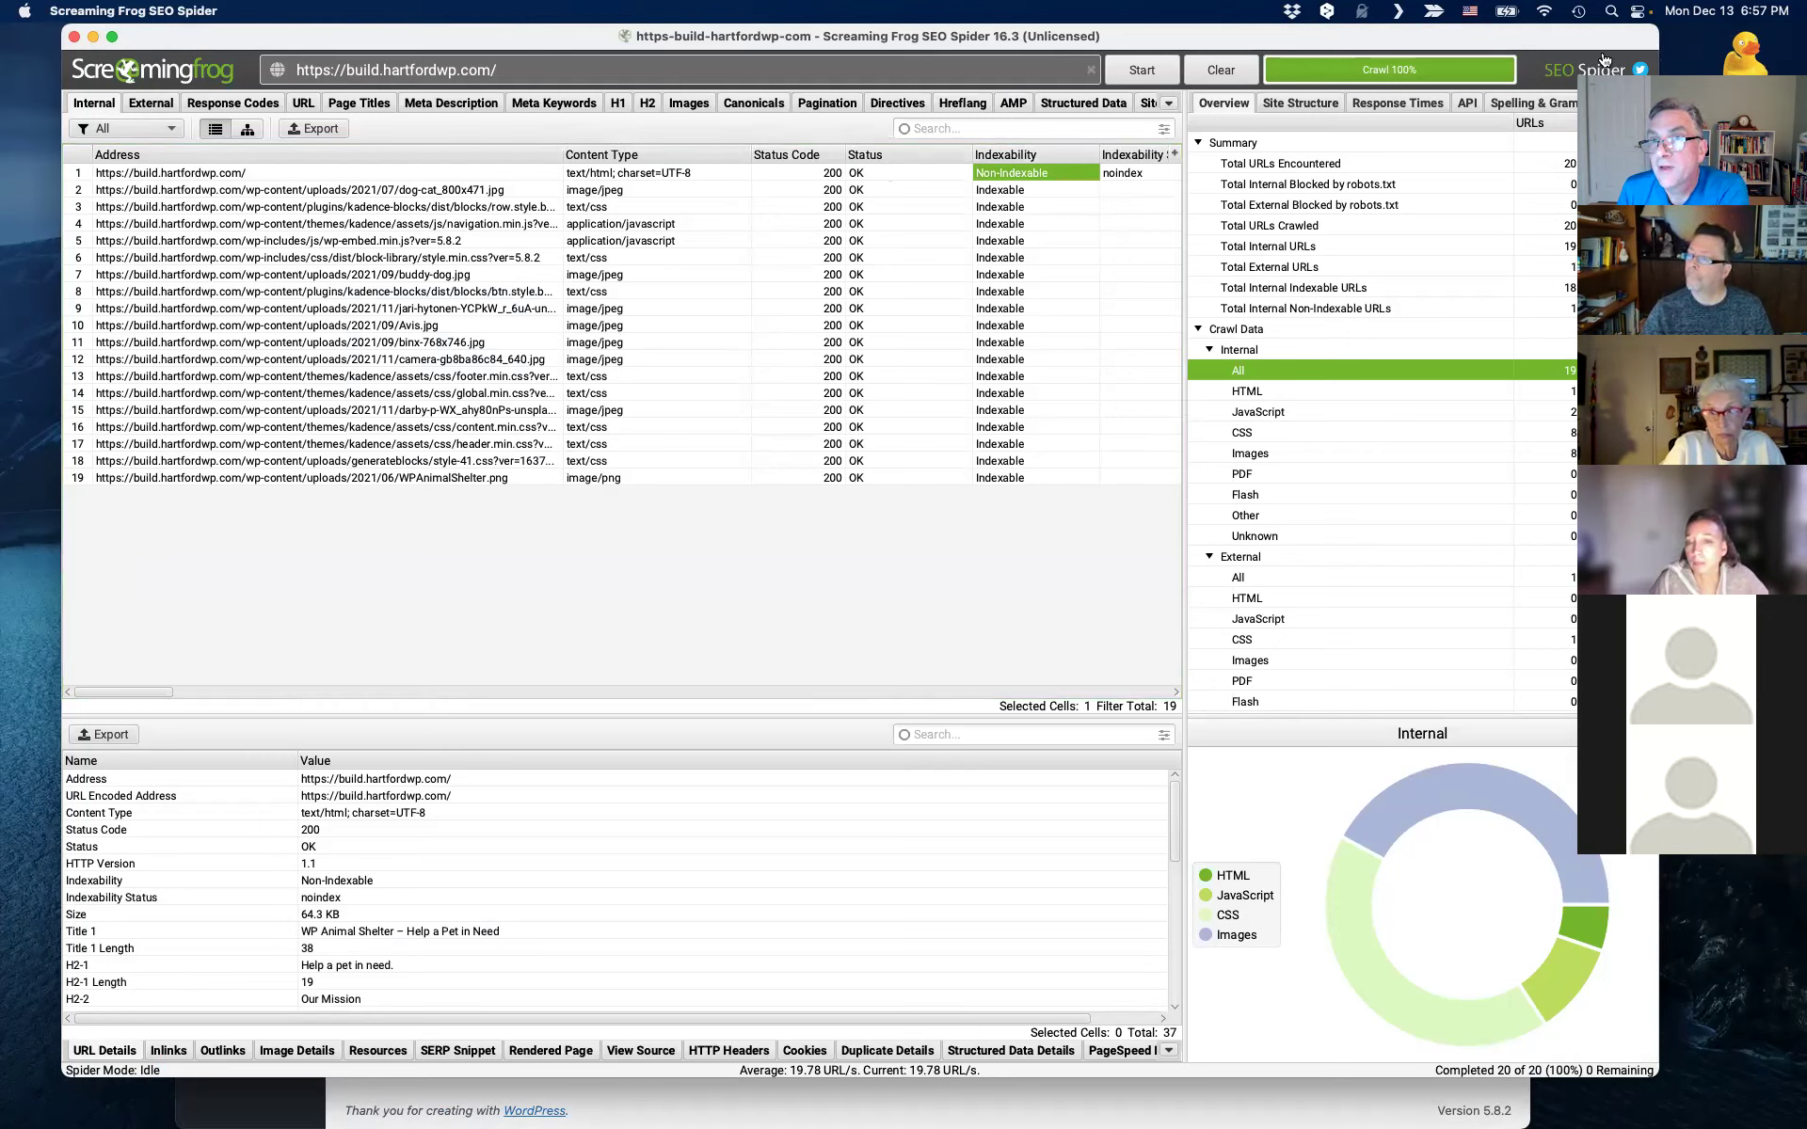
drag(1482, 42, 1440, 43)
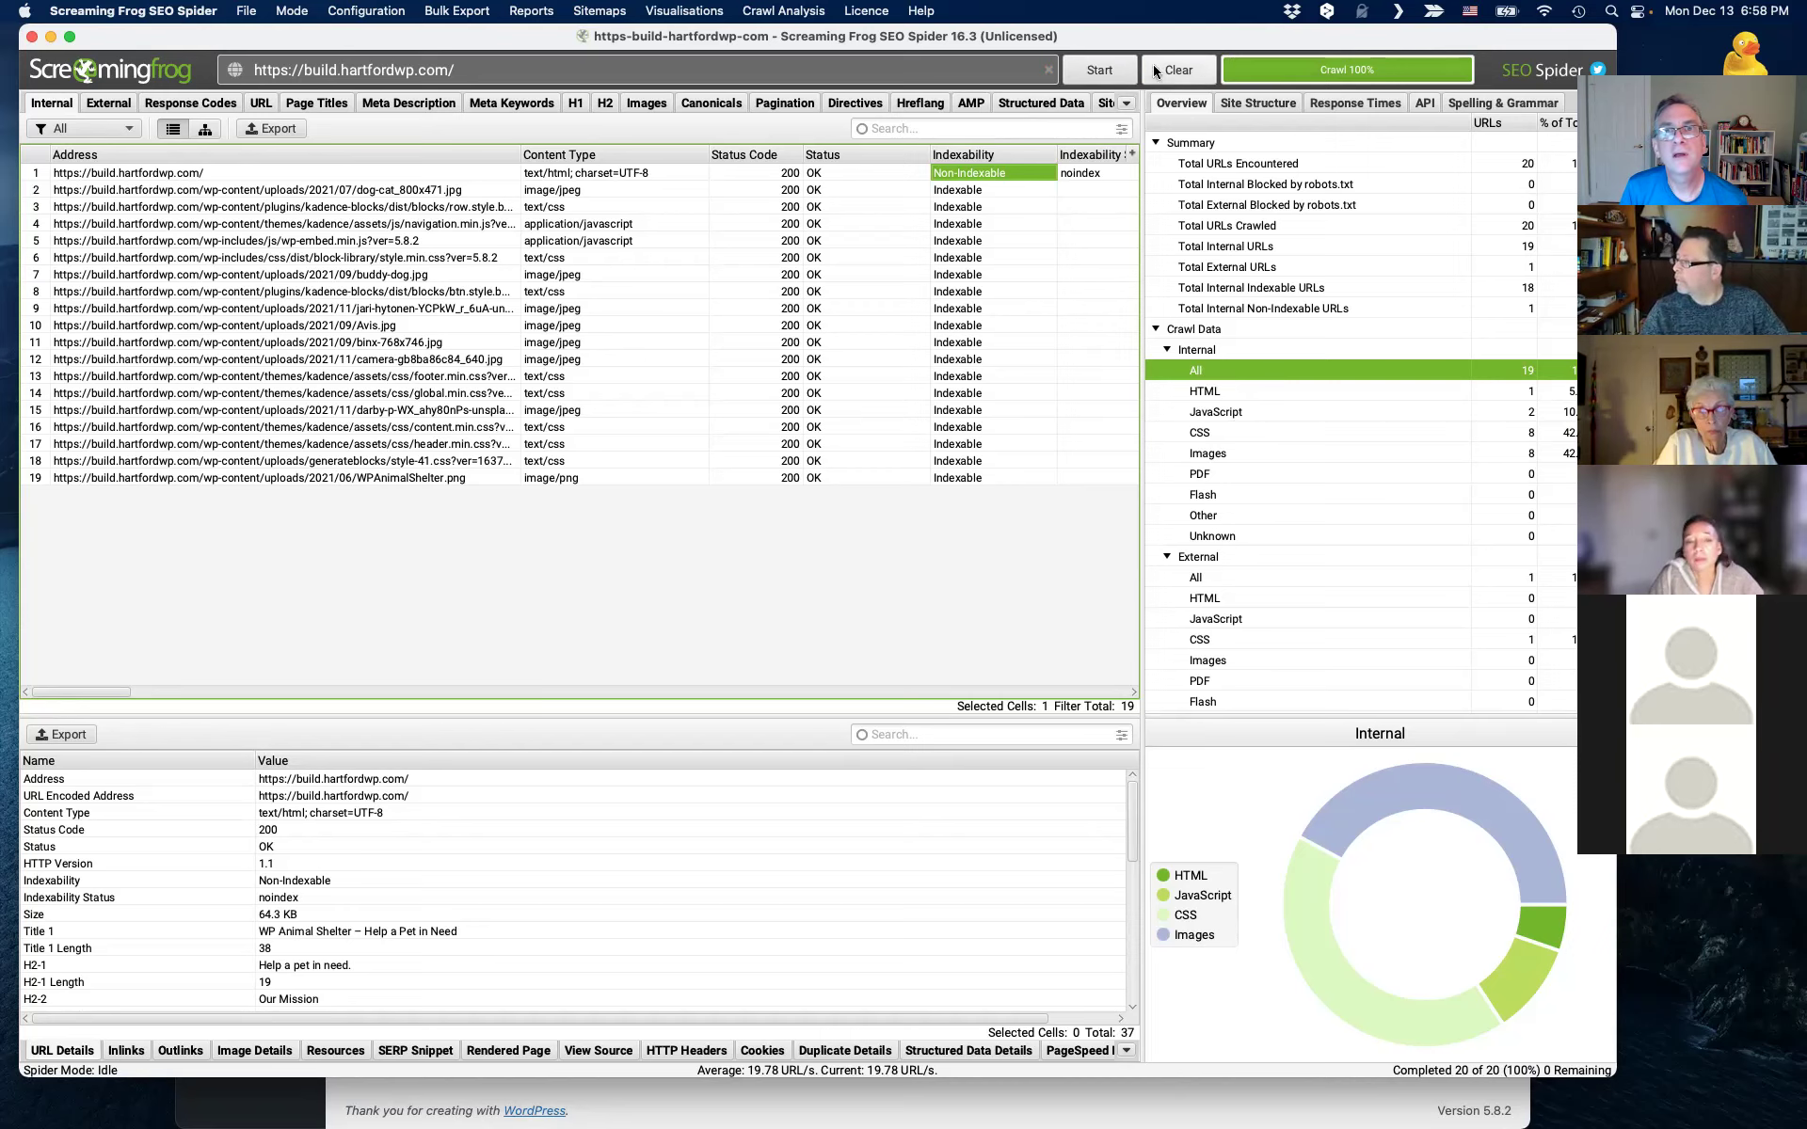
click(1181, 74)
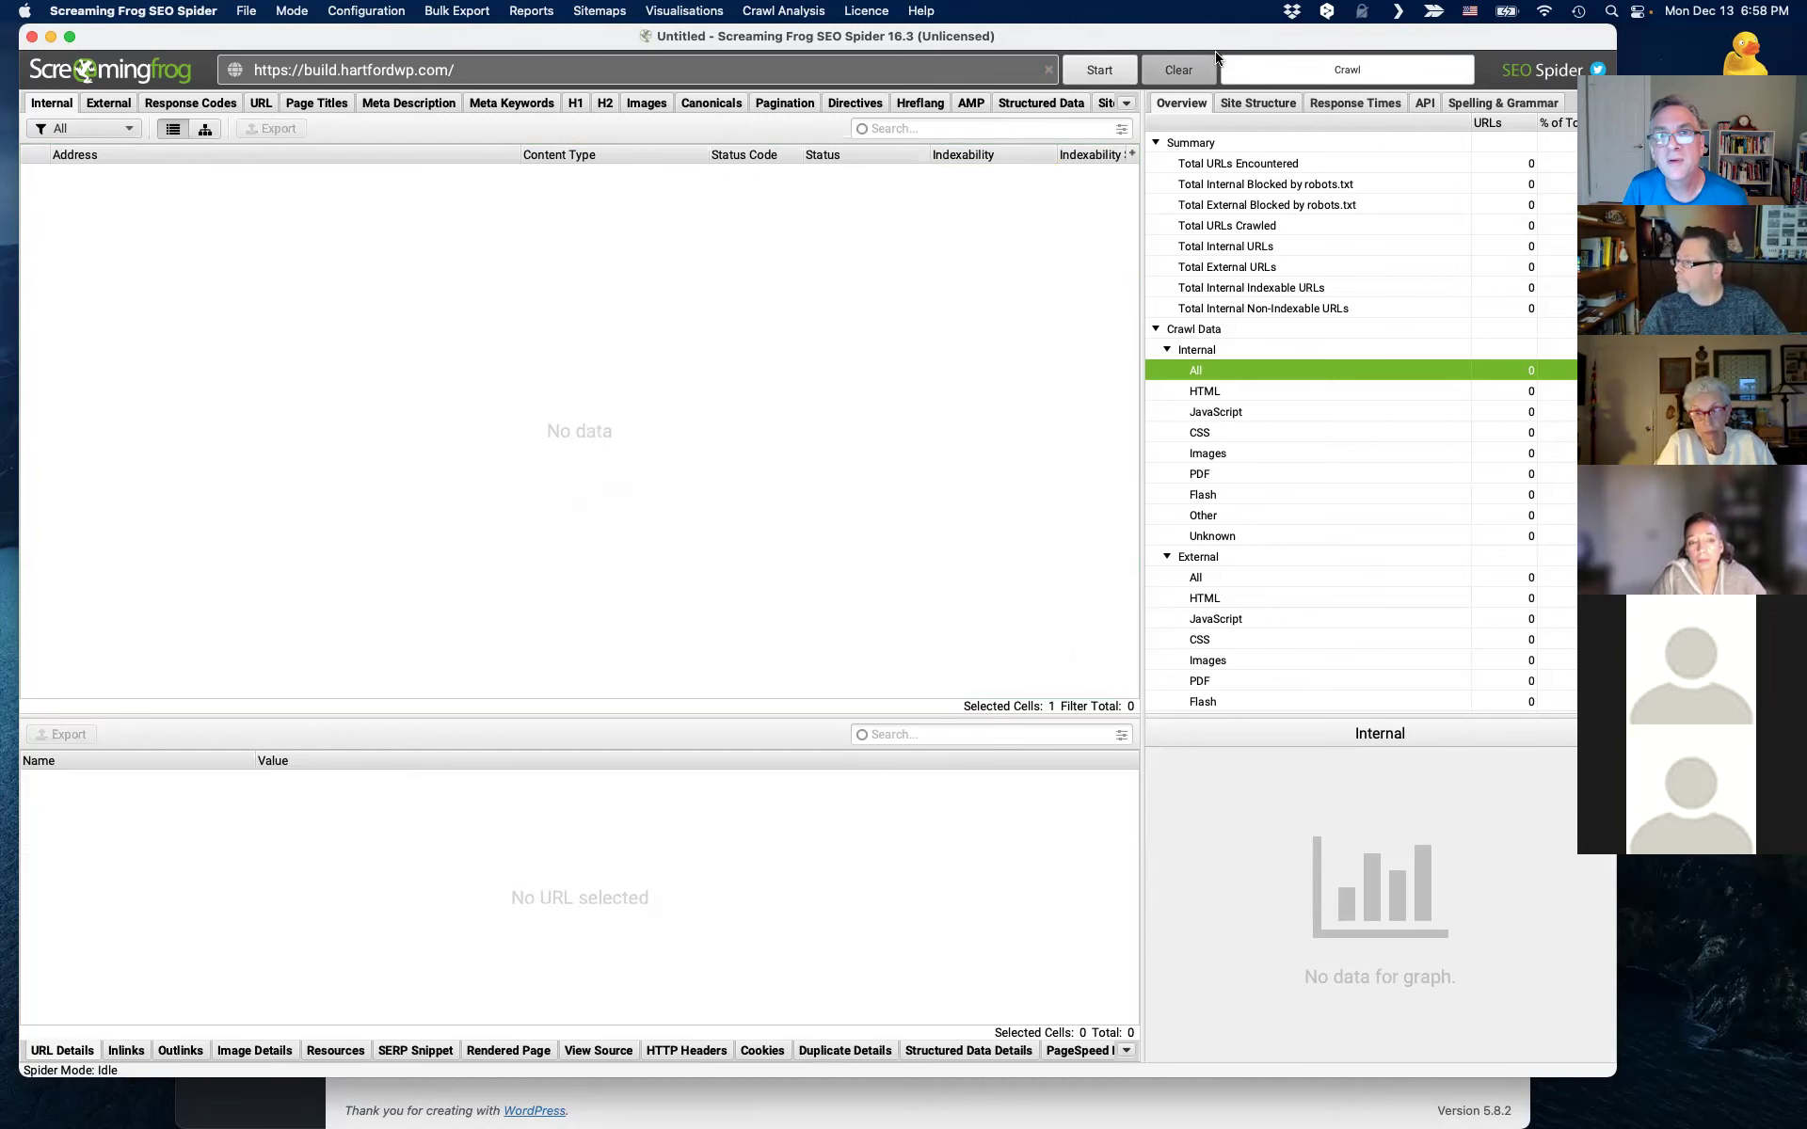
click(1084, 70)
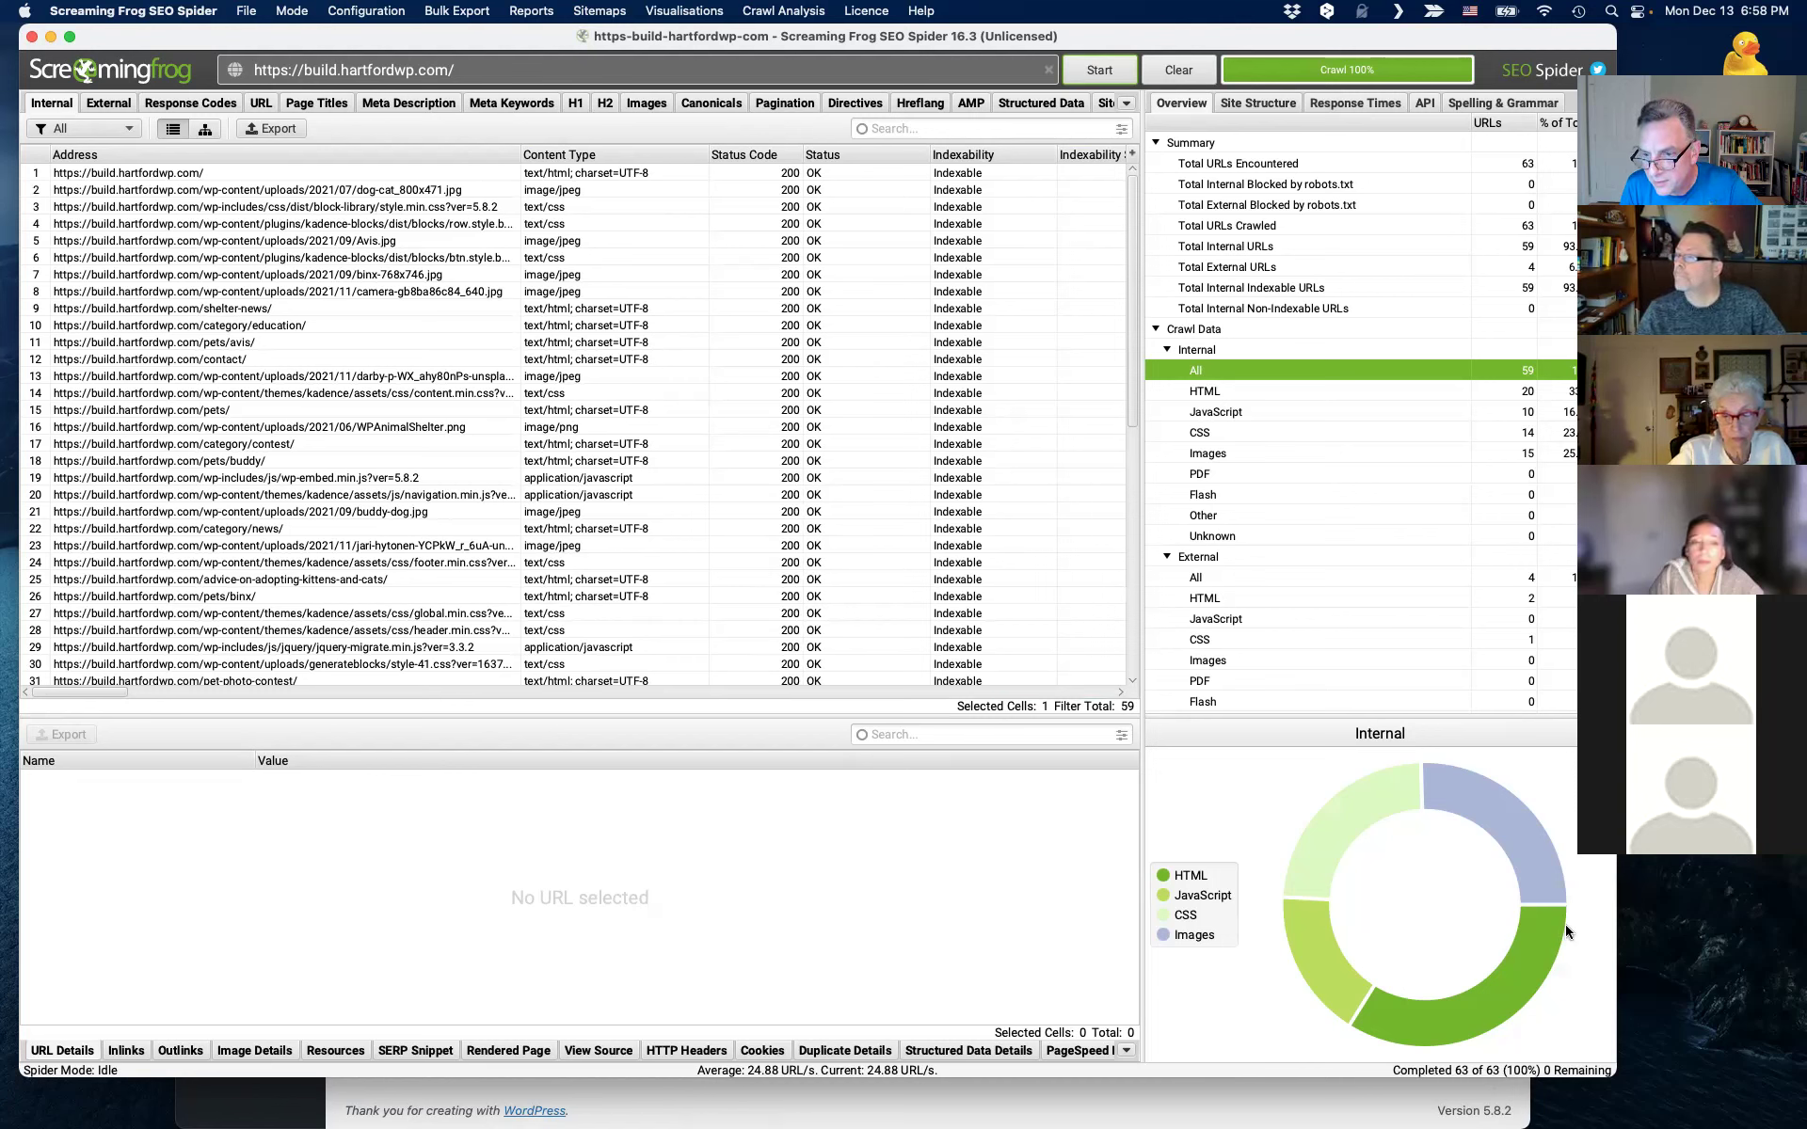
mouse_move(1565, 927)
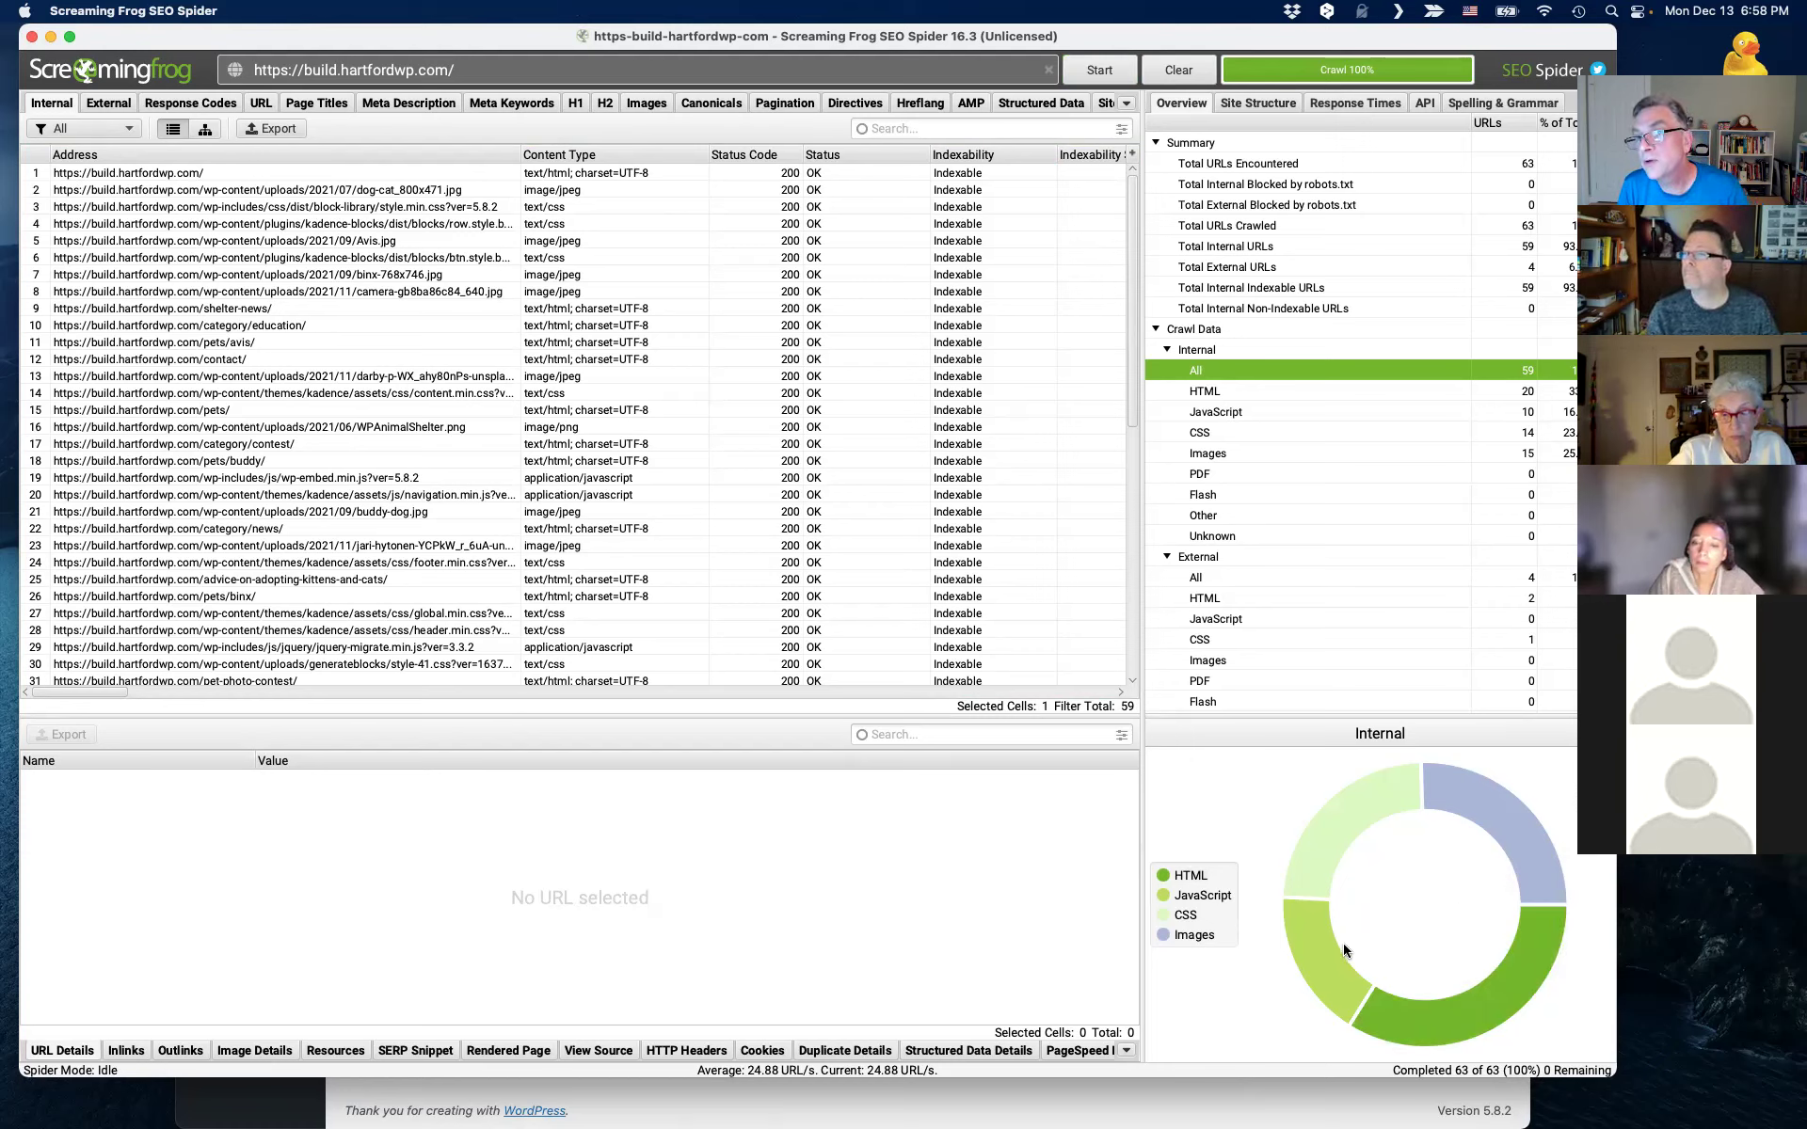
mouse_move(1328, 982)
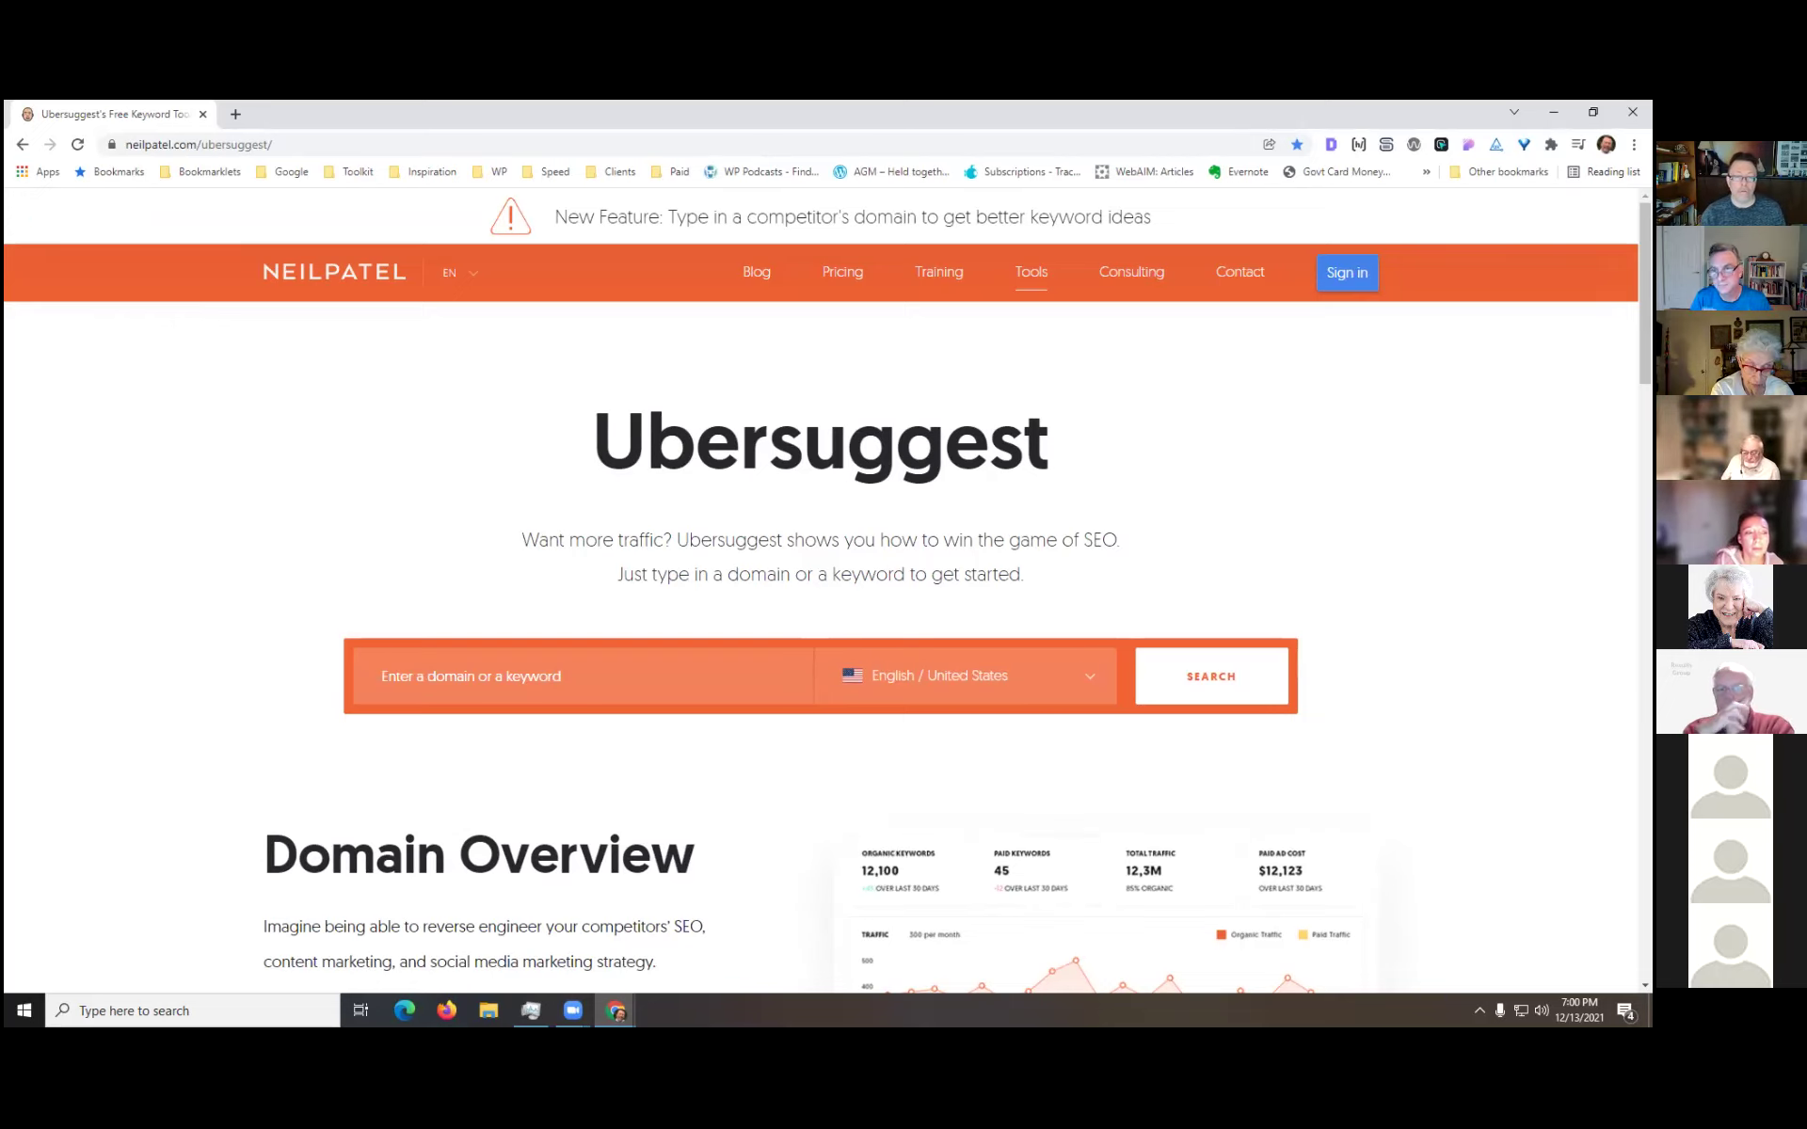
scroll(1461, 532, down, 2)
scroll(1462, 532, up, 2)
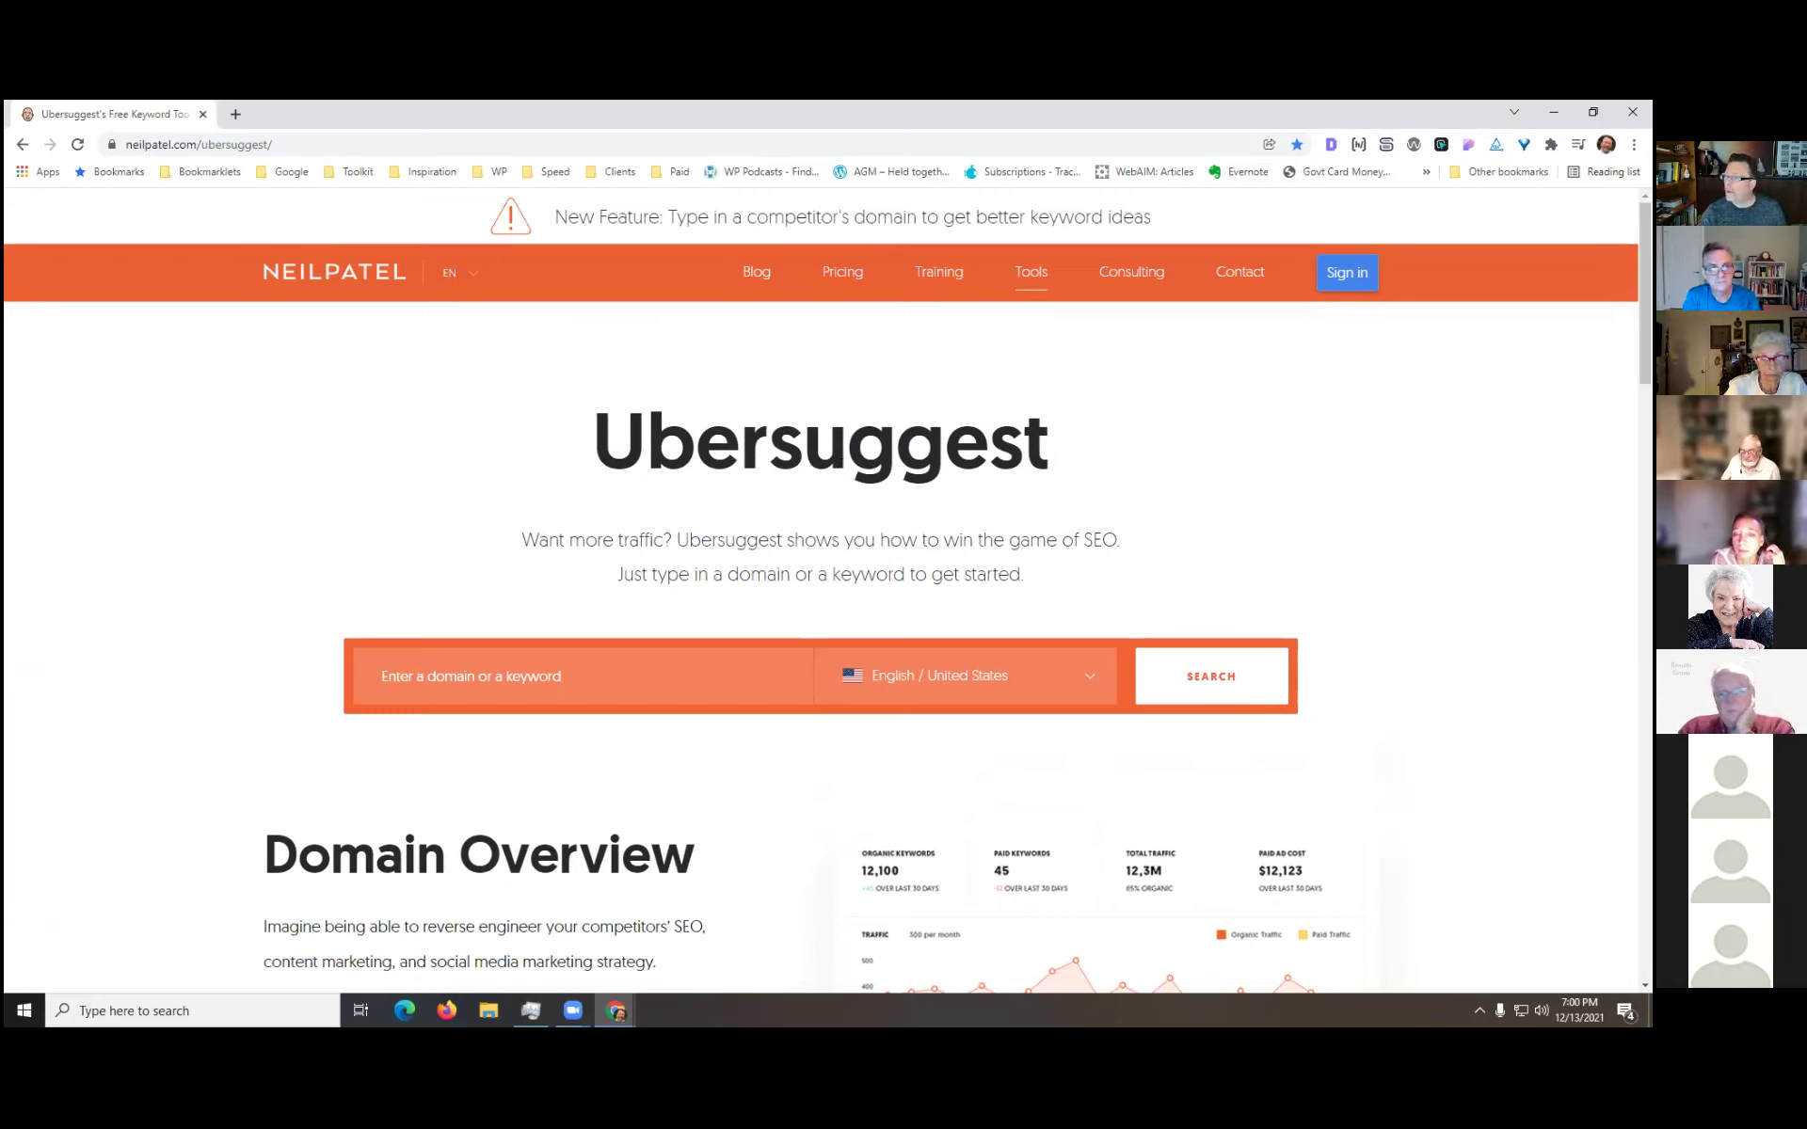
key(alt+Tab)
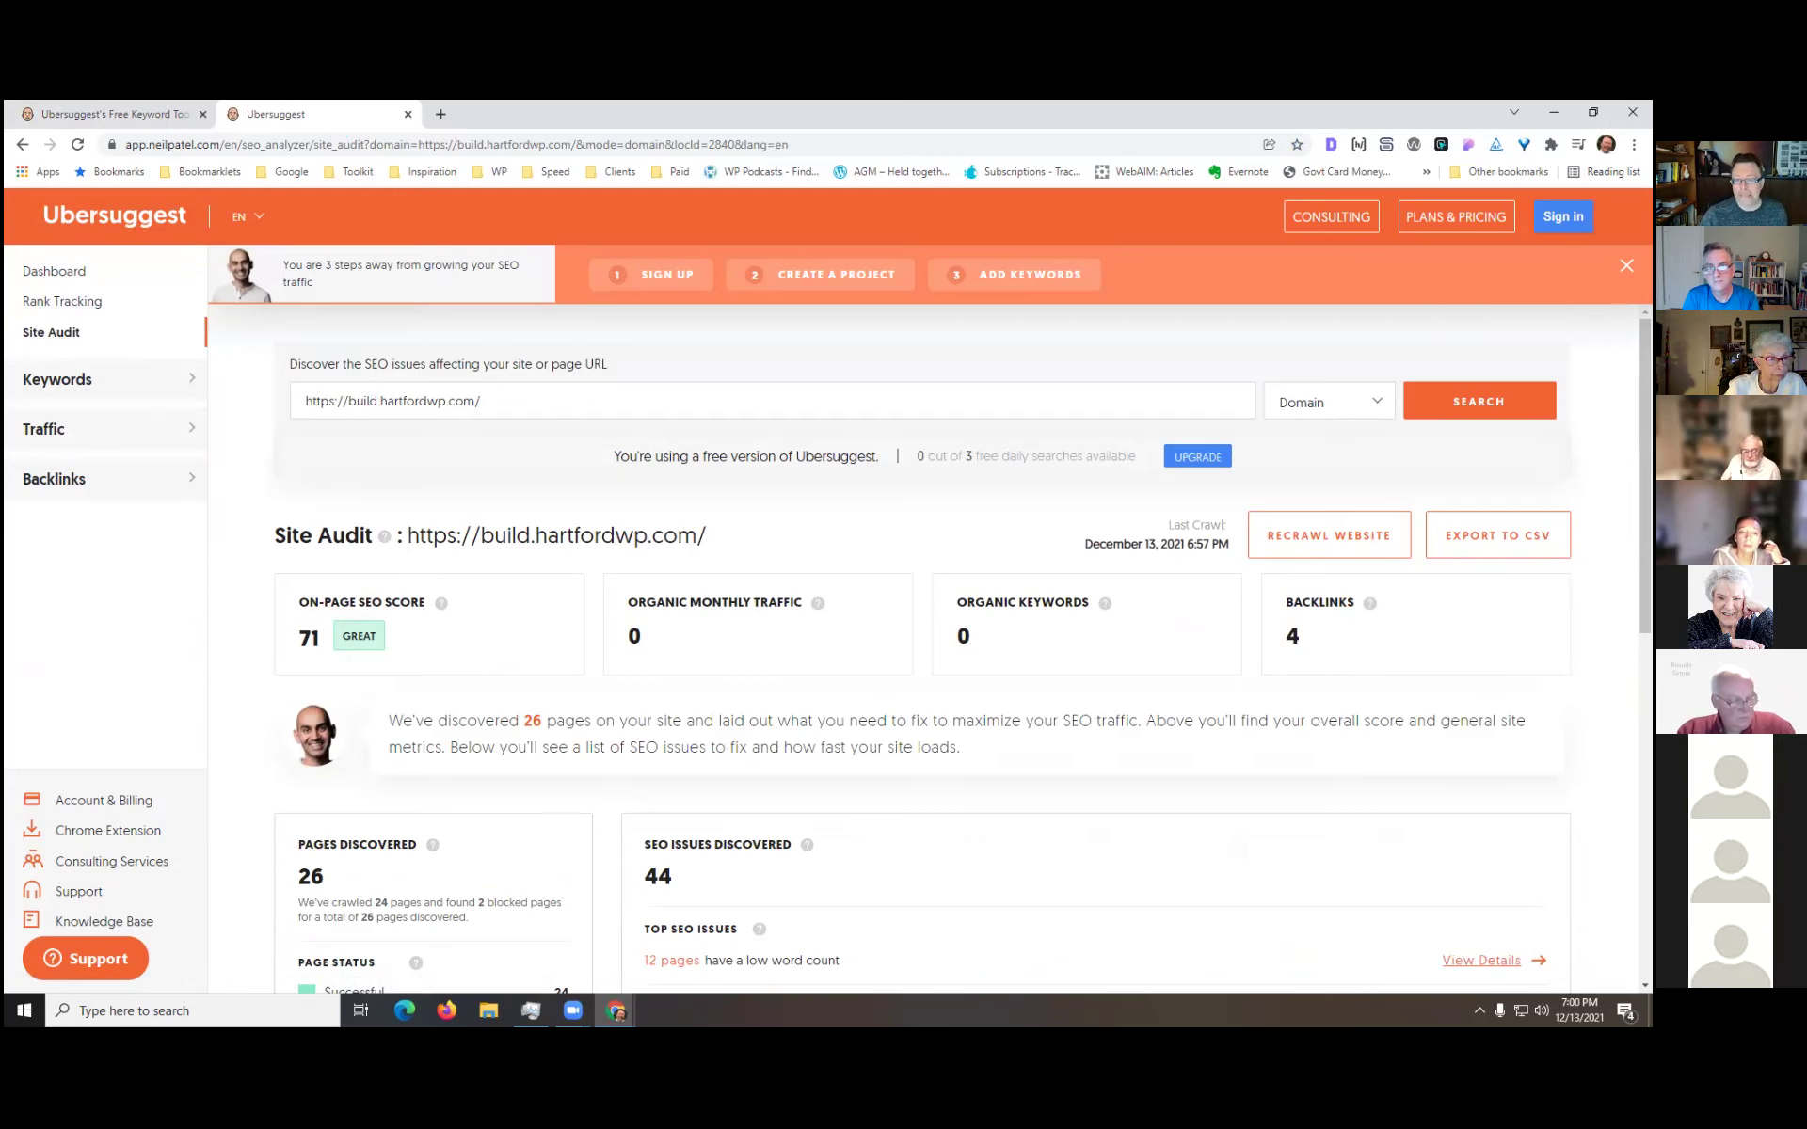
scroll(922, 649, down, 2)
scroll(922, 649, down, 2)
scroll(922, 649, up, 2)
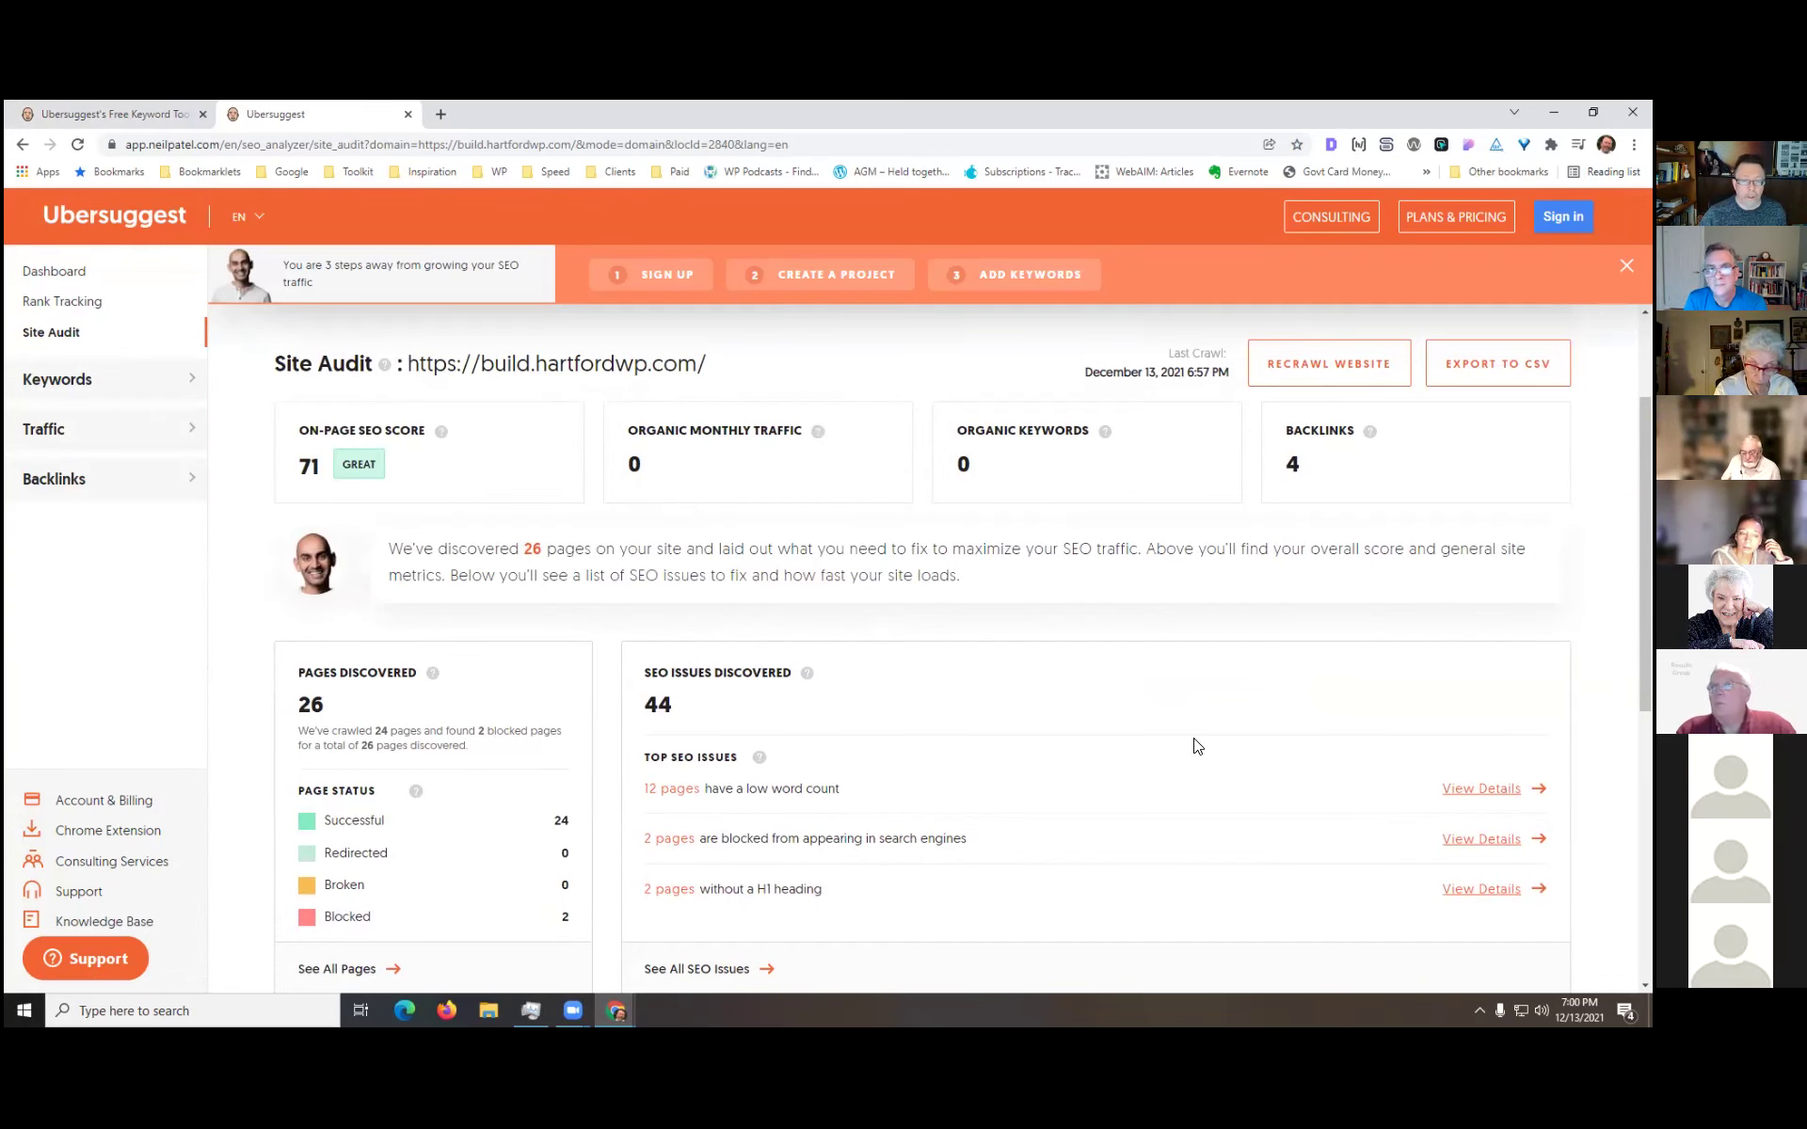
scroll(1195, 746, down, 3)
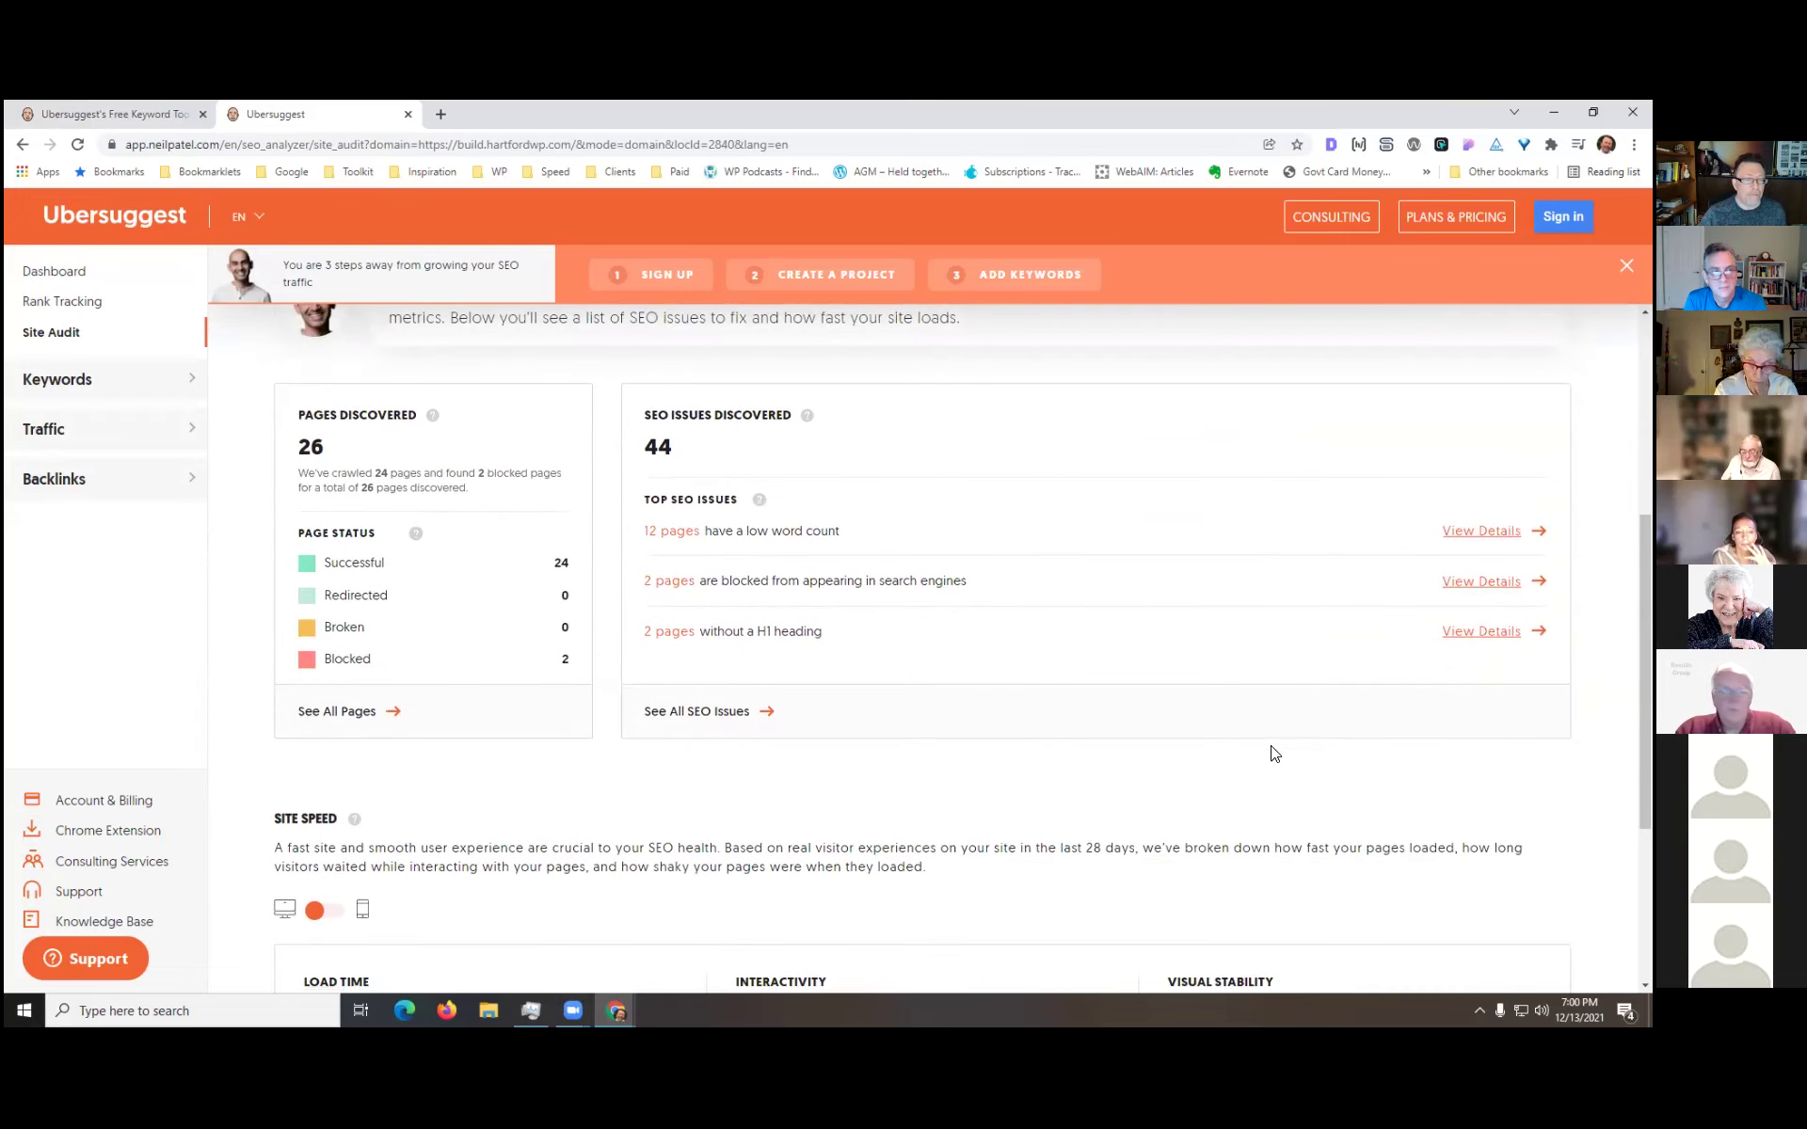
- Review the audit's list of pages with a low word count and return to the site audit overview
click(669, 532)
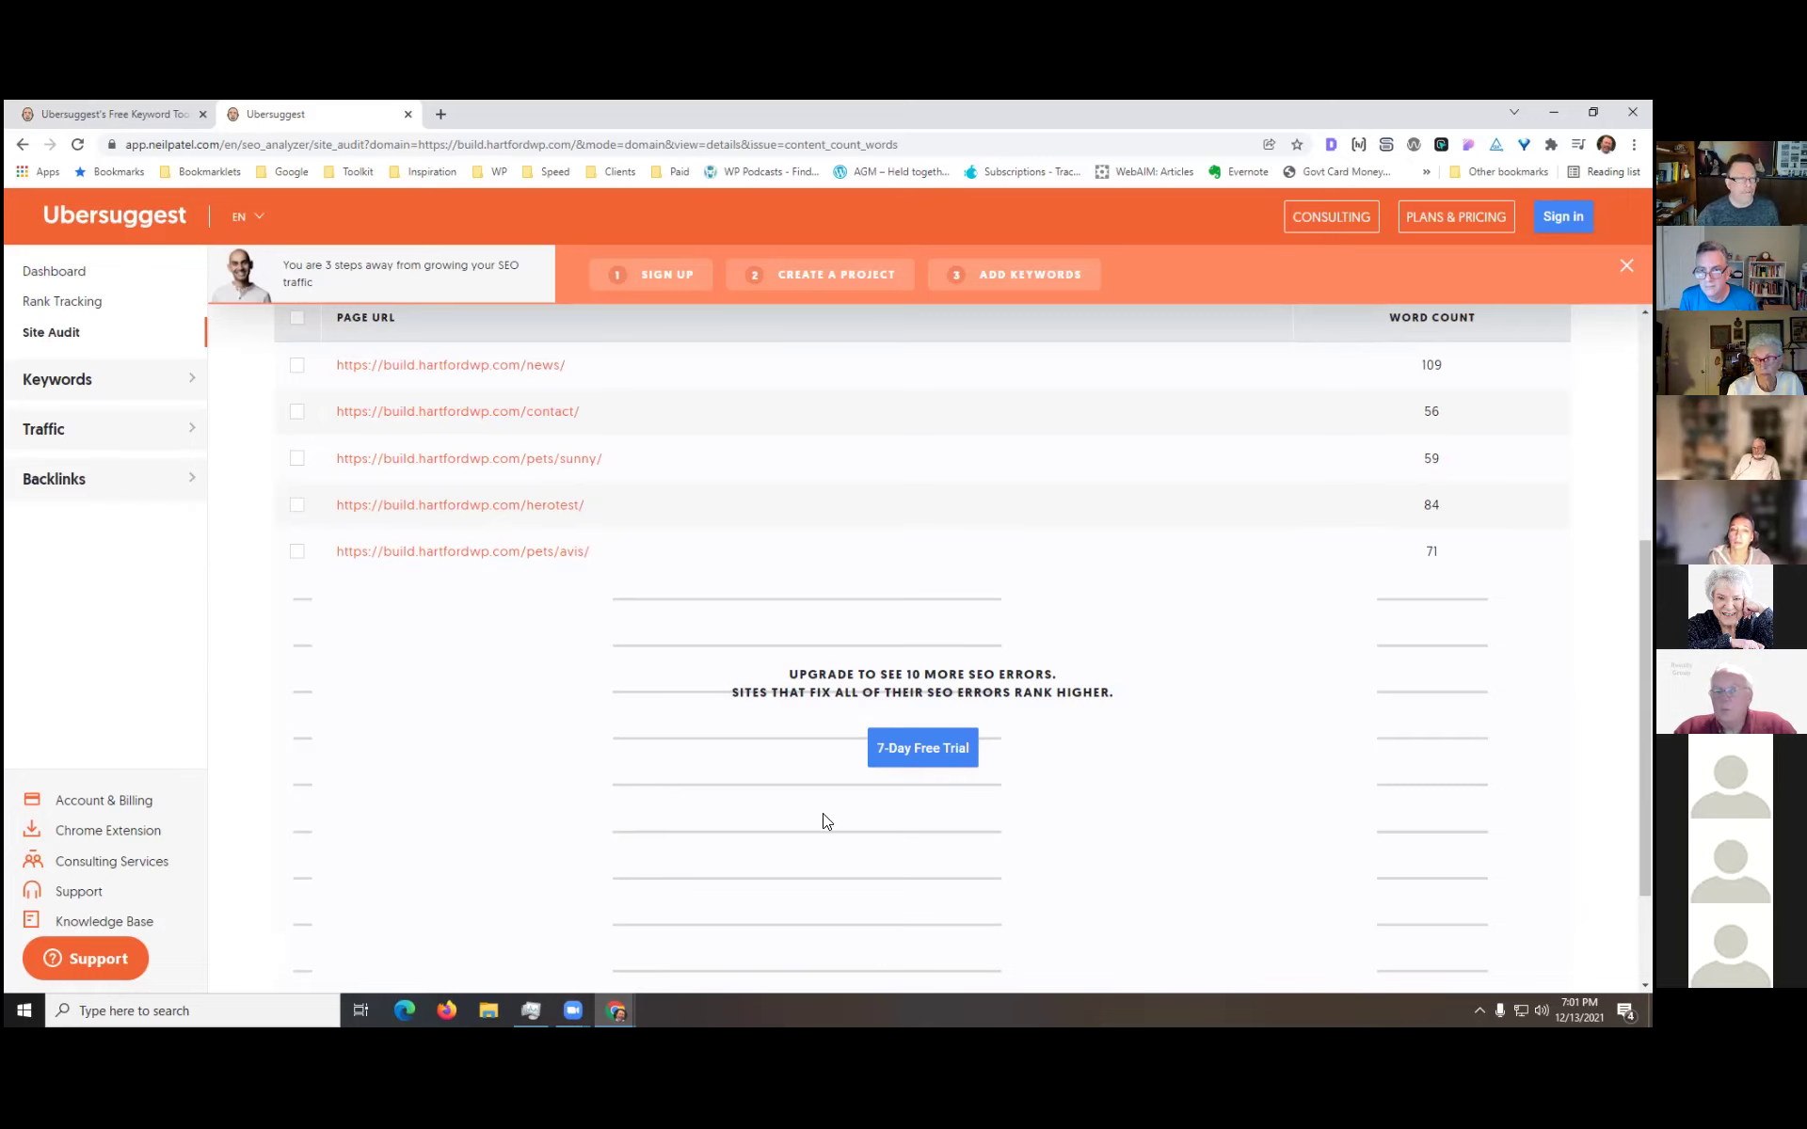
click(21, 144)
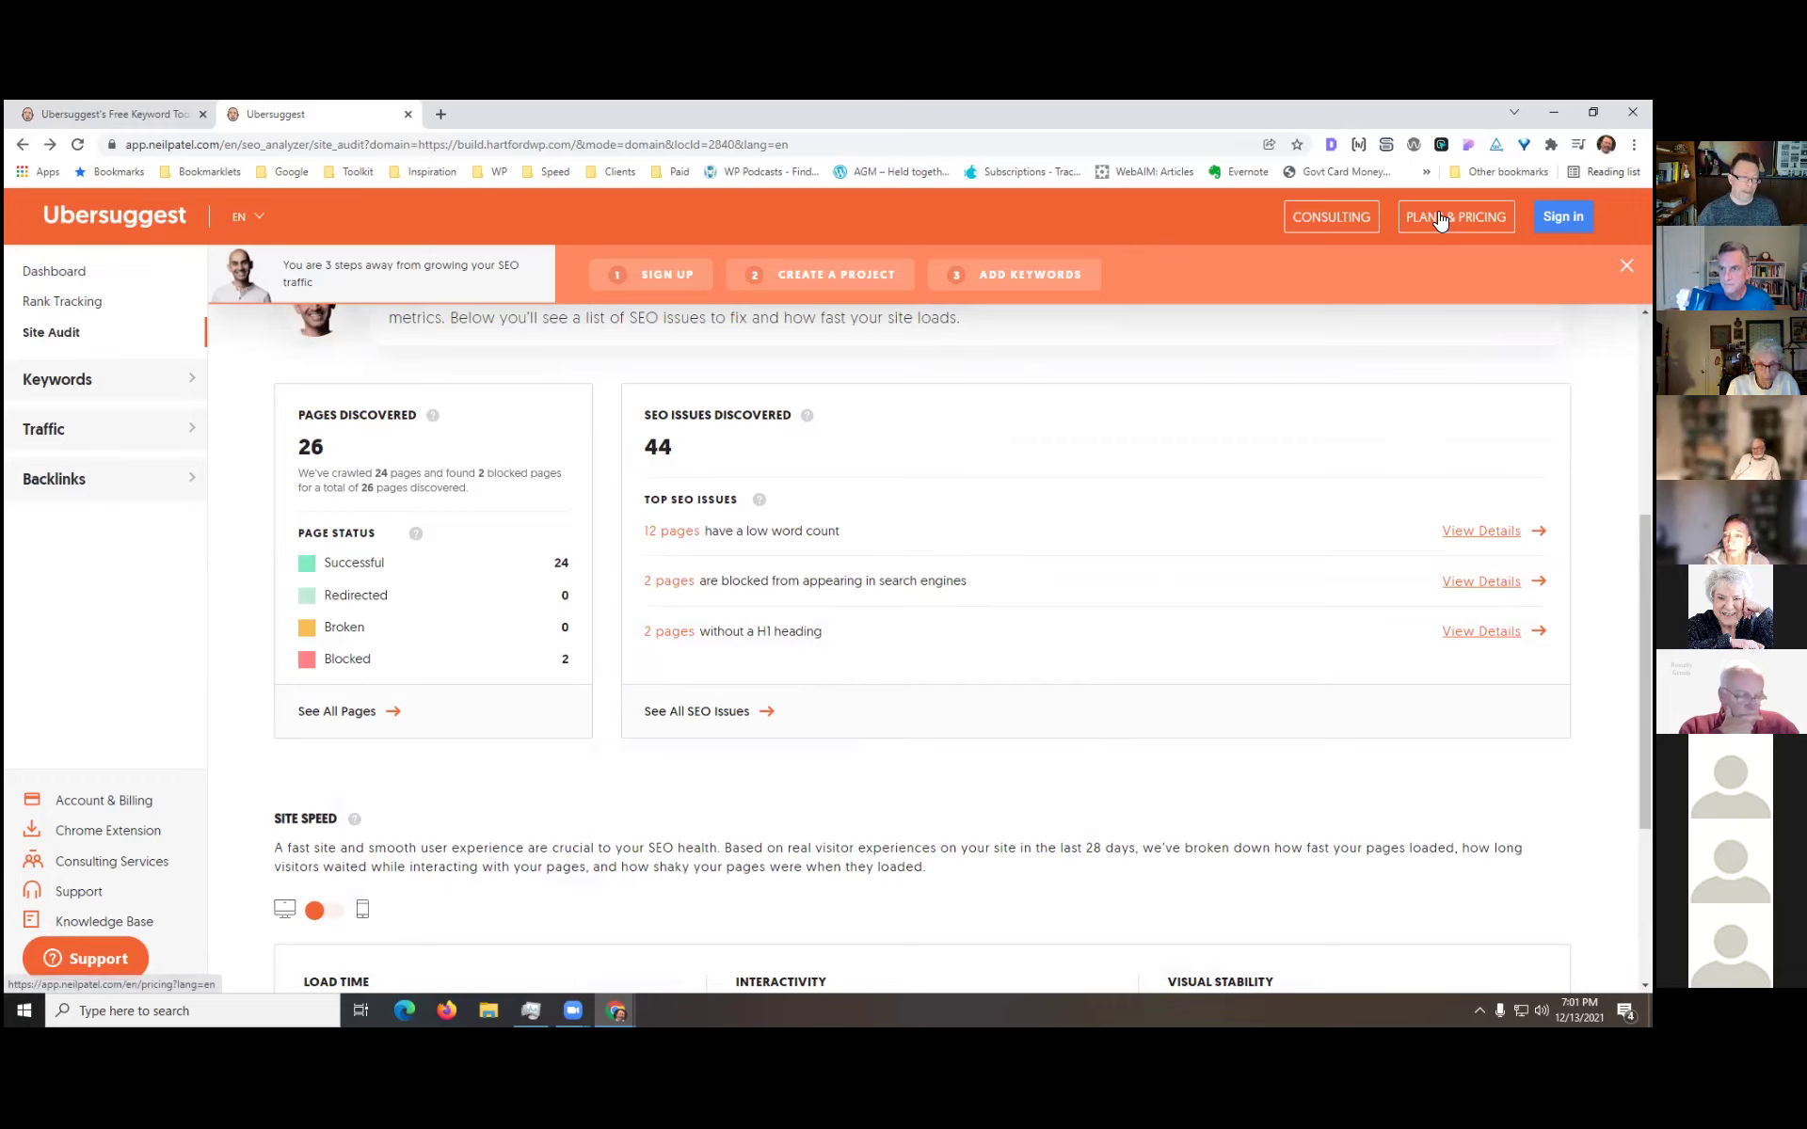
- Open Semrush in a new browser tab and go to its homepage
click(440, 114)
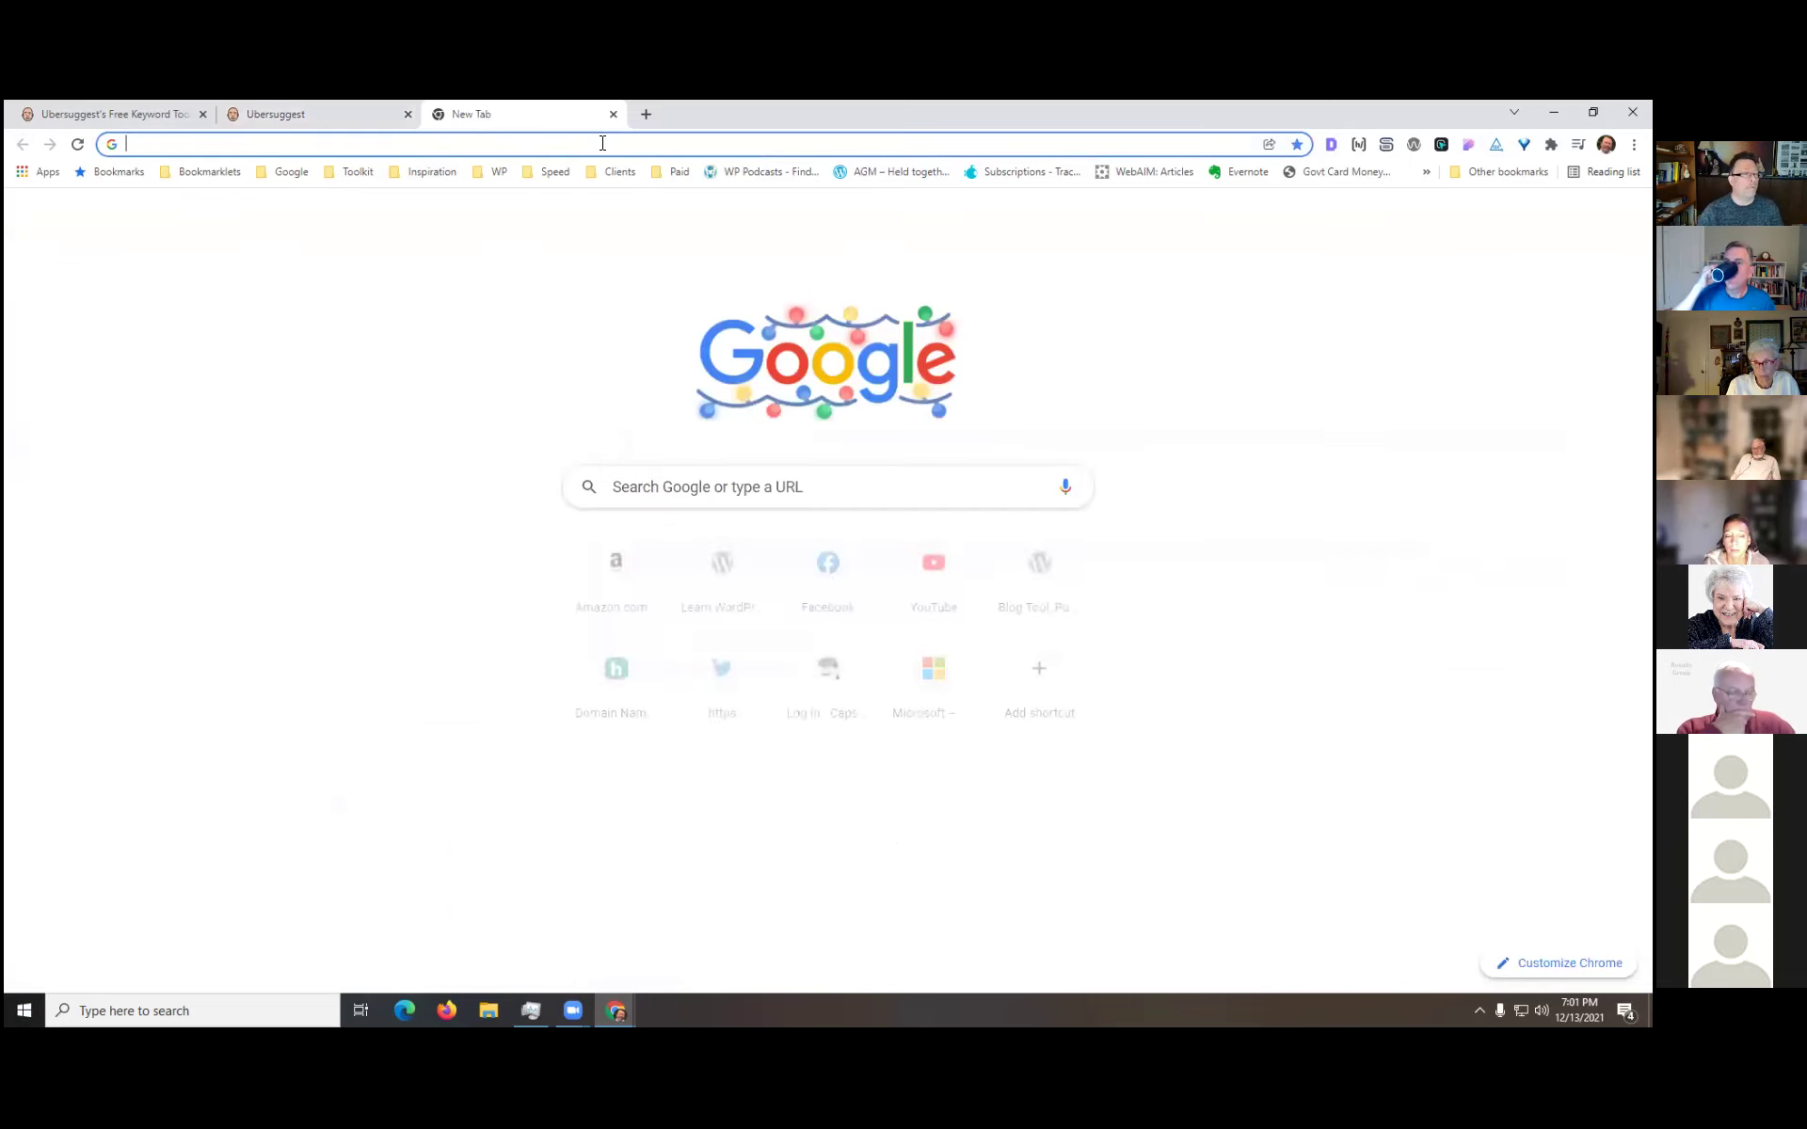
text(se:m)
key(BackSpace)
text(mr)
key(BackSpace)
key(BackSpace)
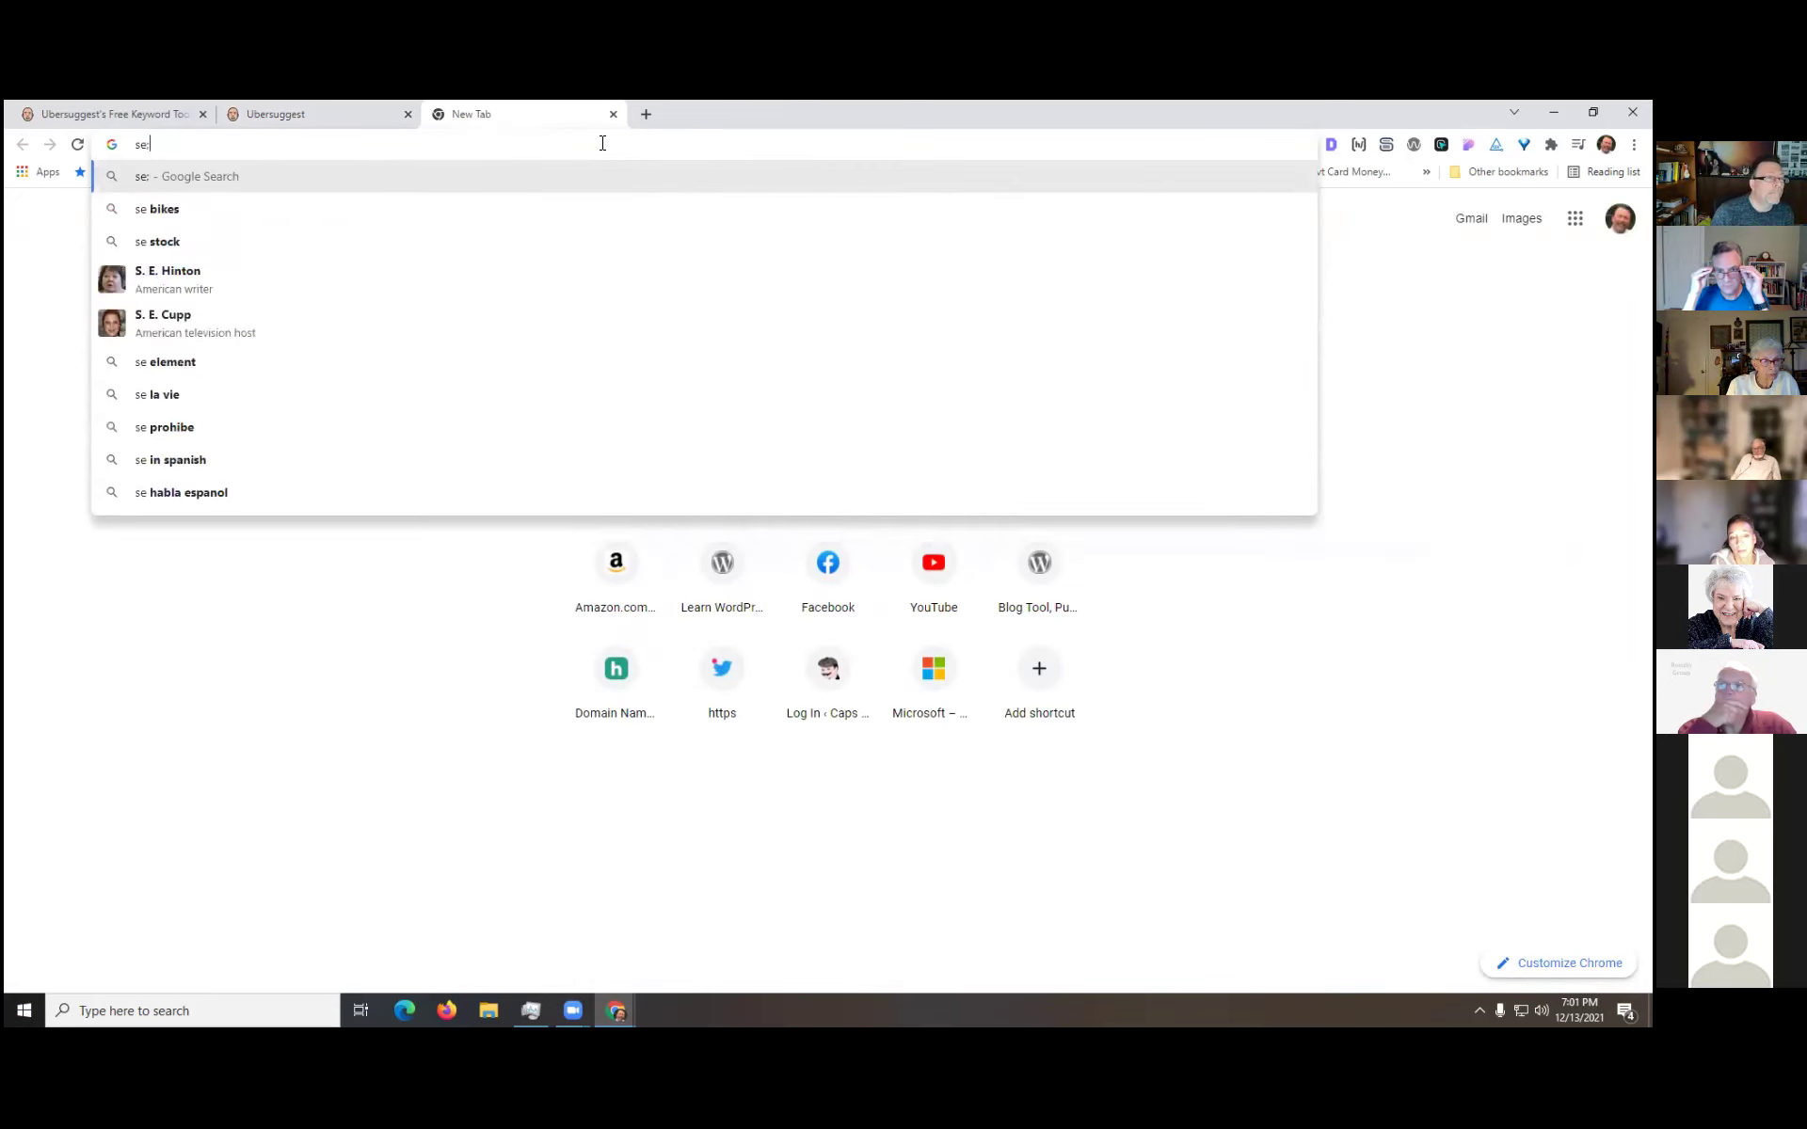
key(BackSpace)
text(mr)
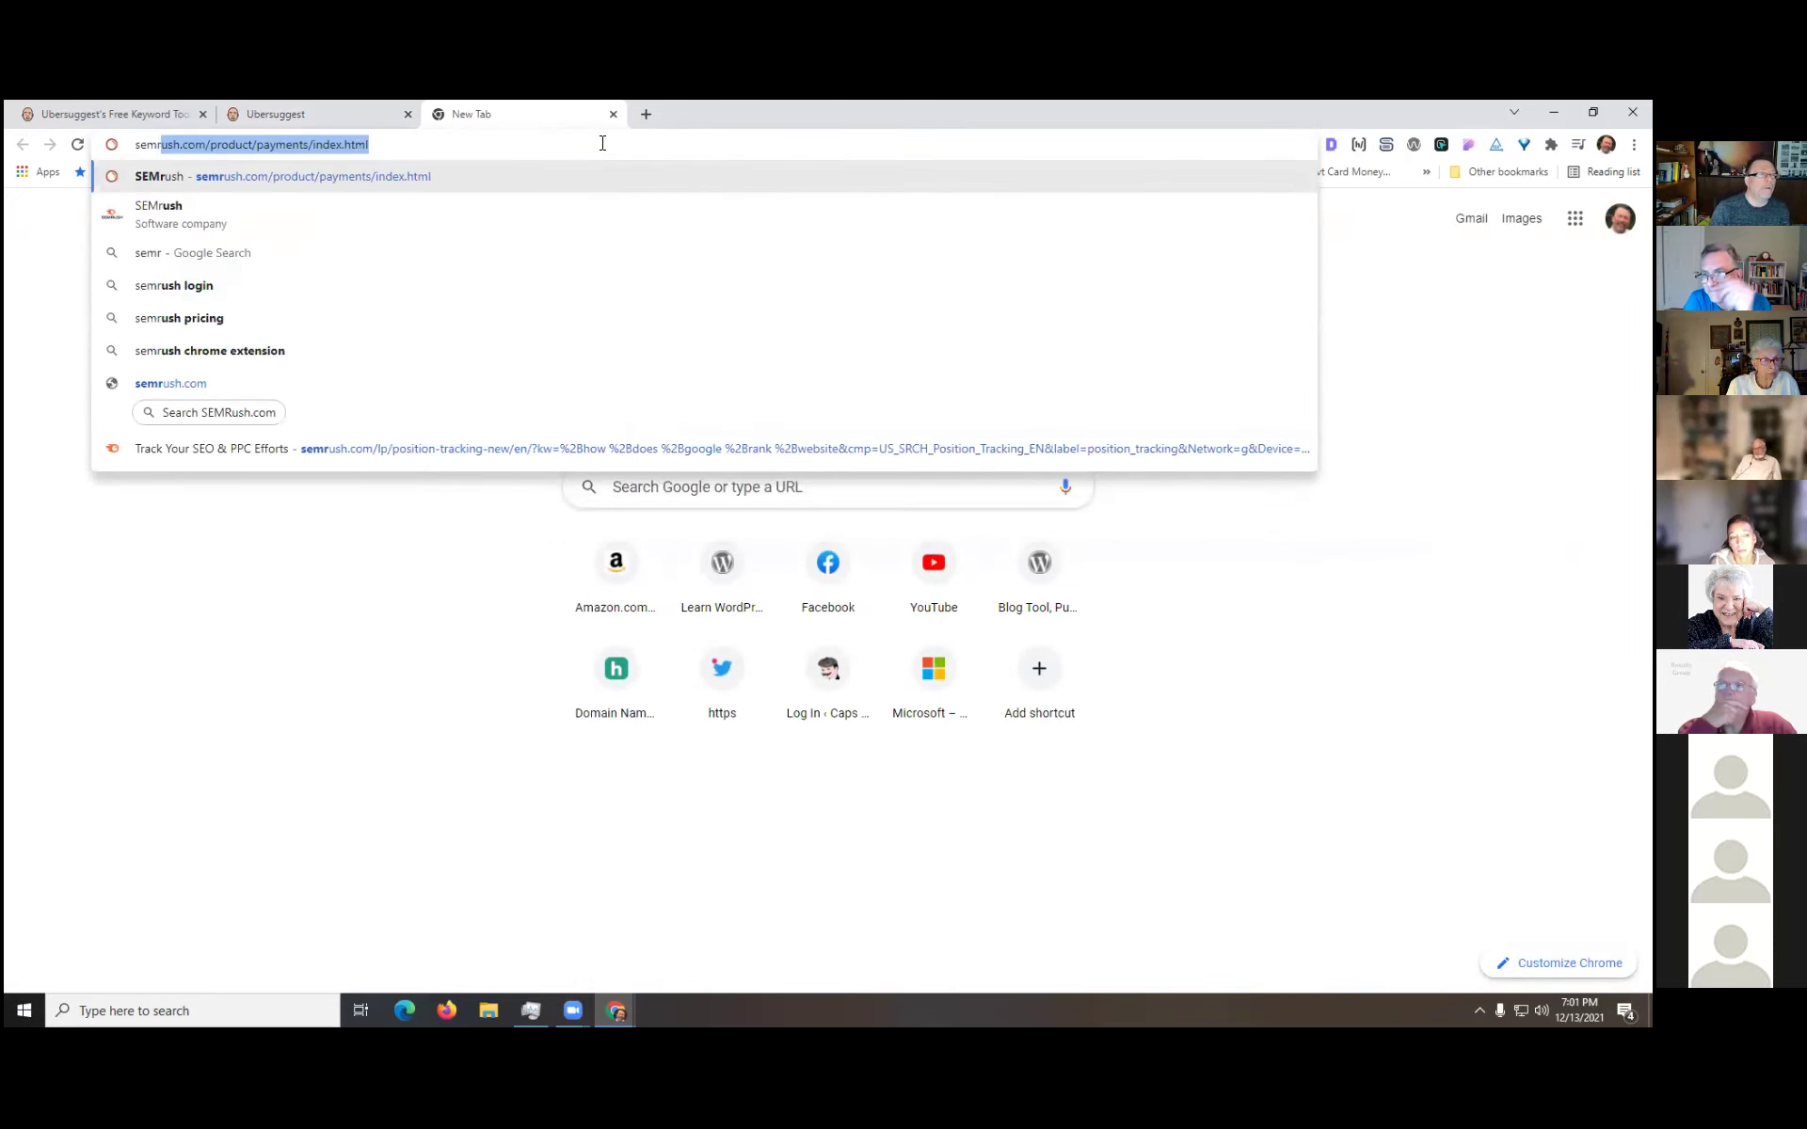
key(Return)
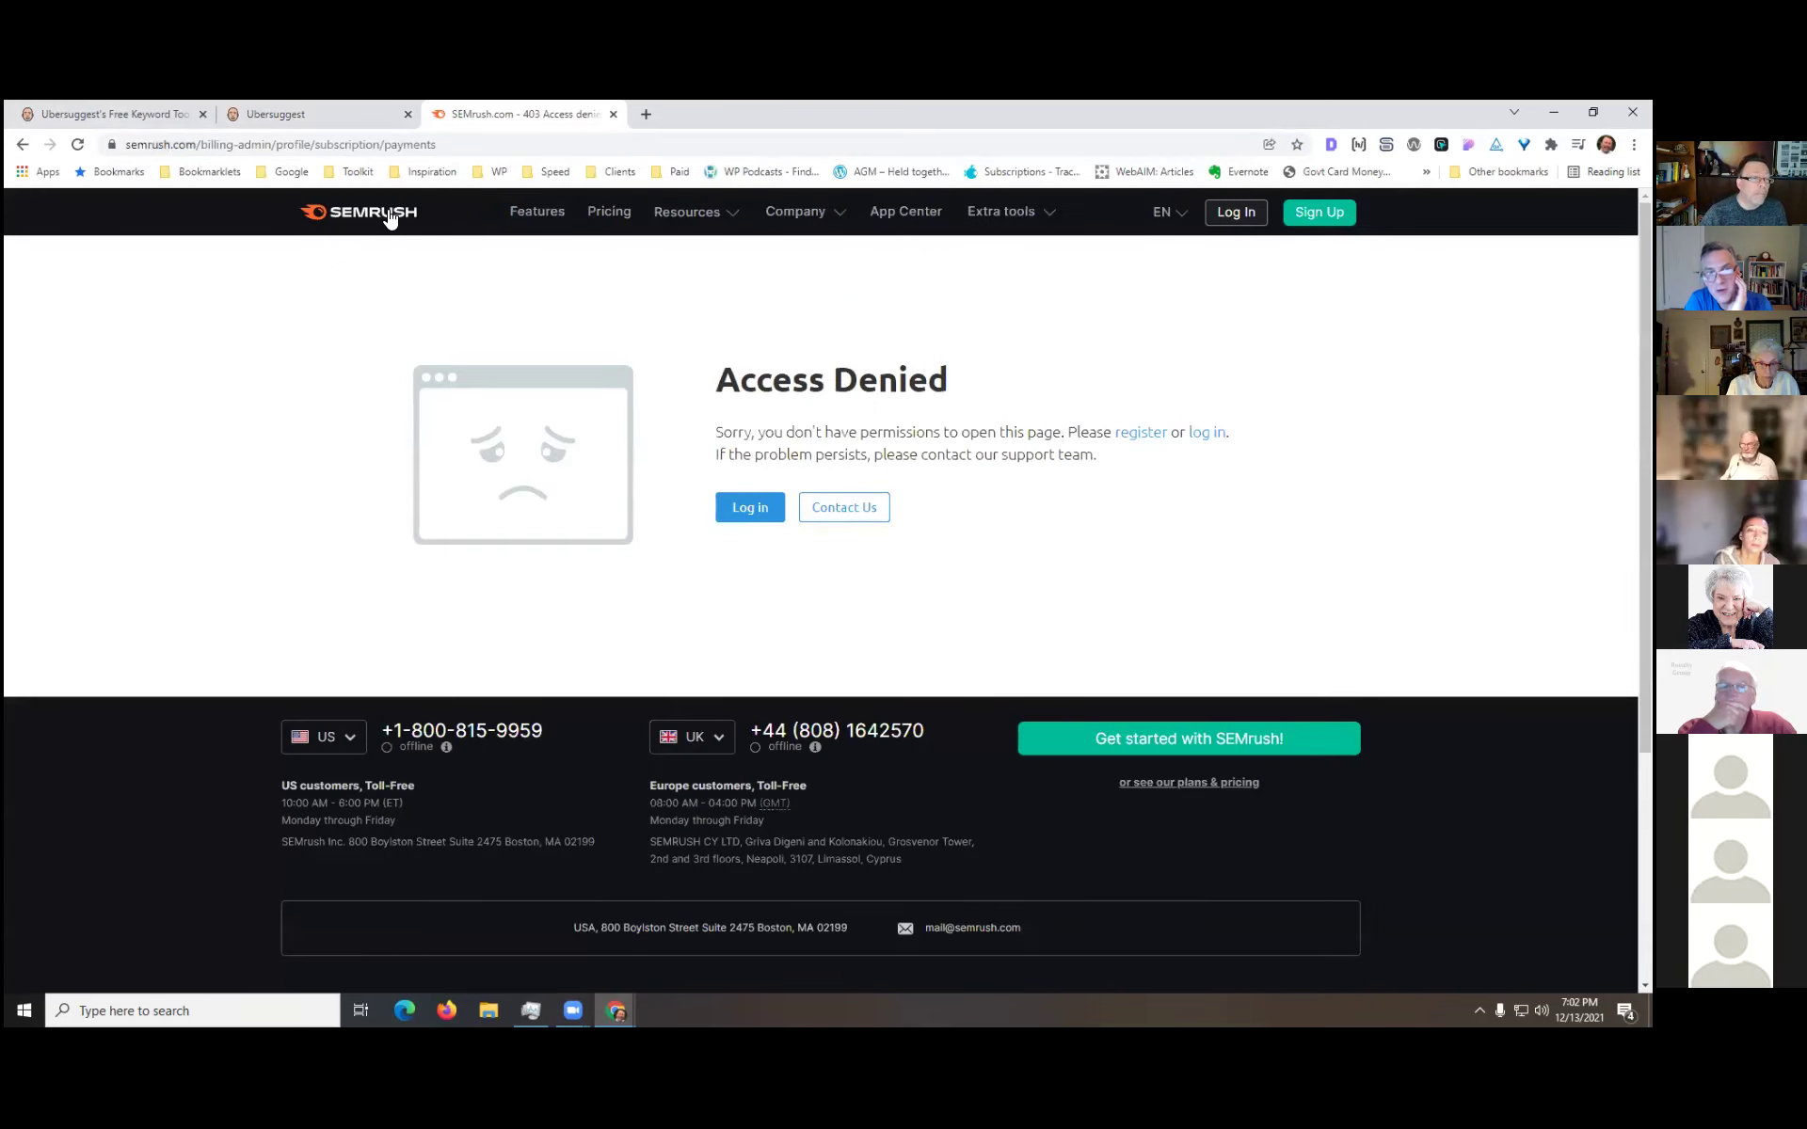
click(391, 215)
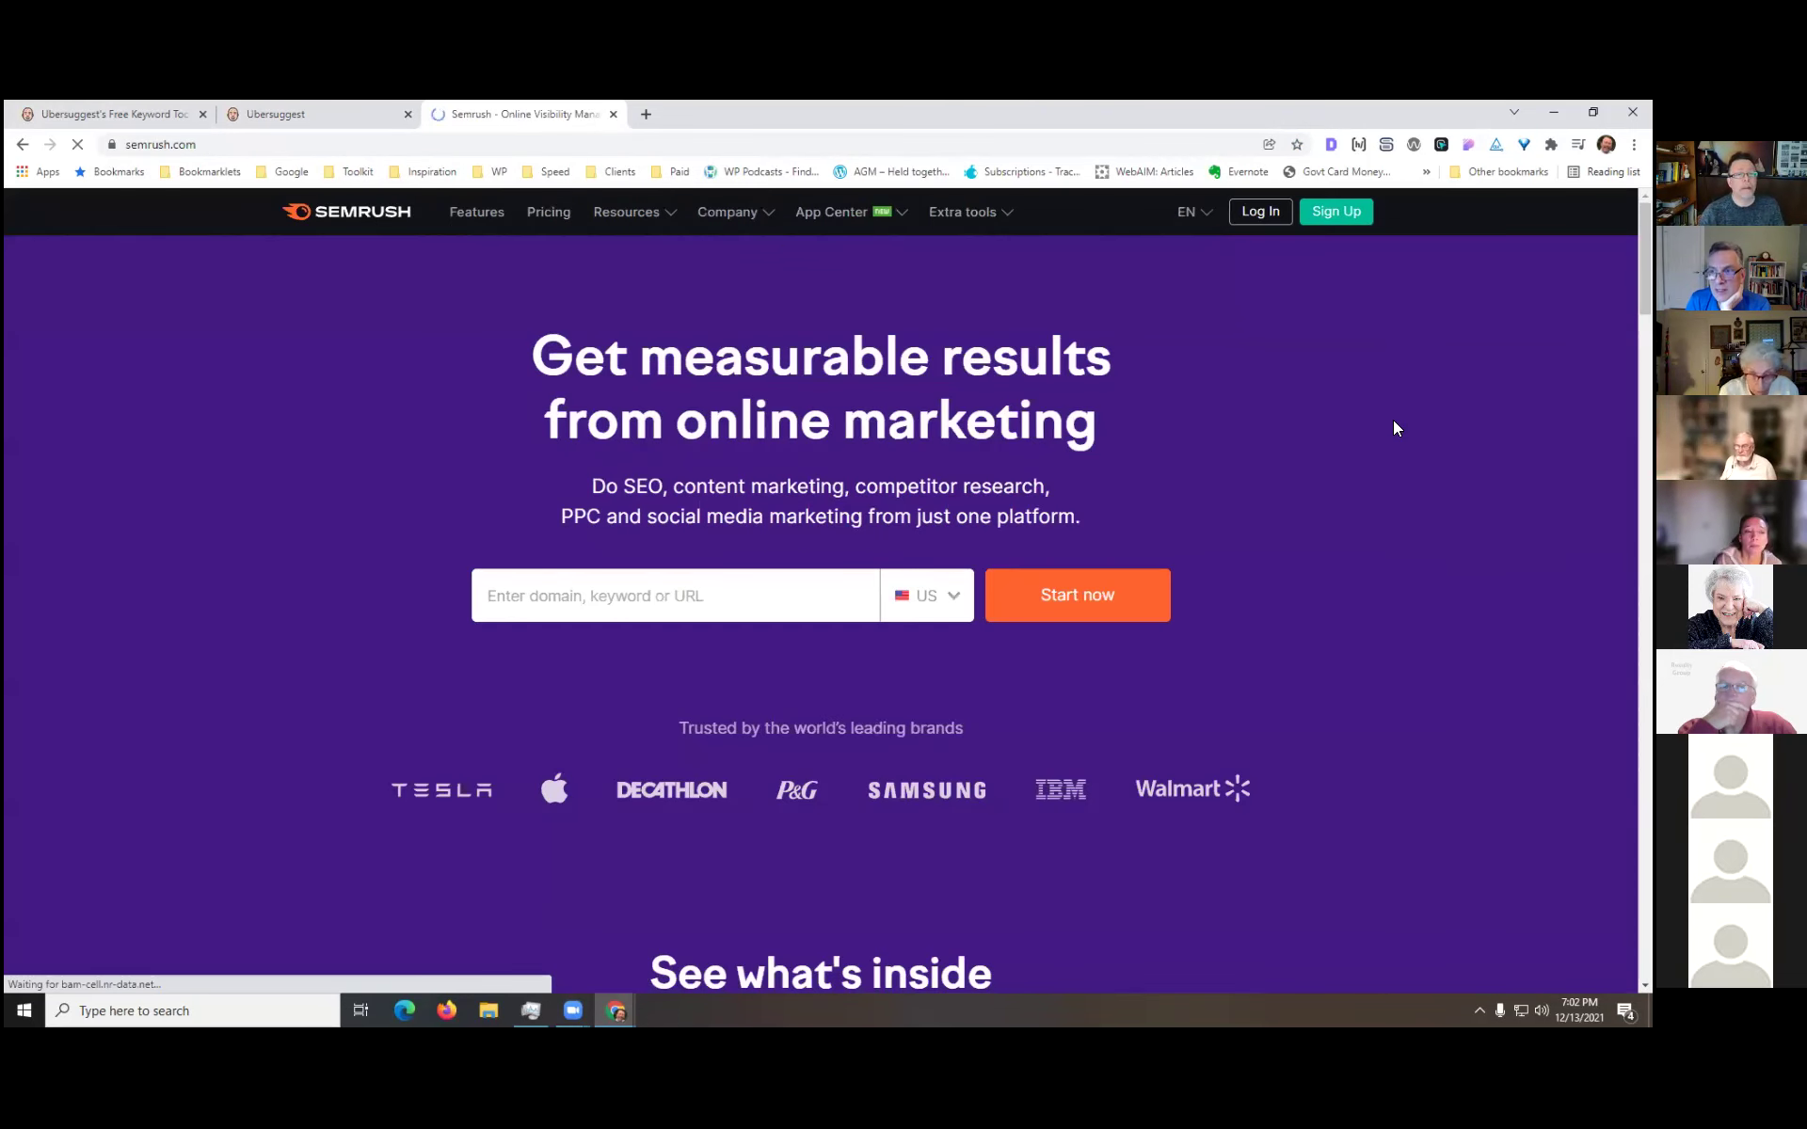
- Restore the browser window to a smaller size and open the Ahrefs Backlink Checker at ahrefs.com/backlink-checker in a new tab
double_click(1359, 113)
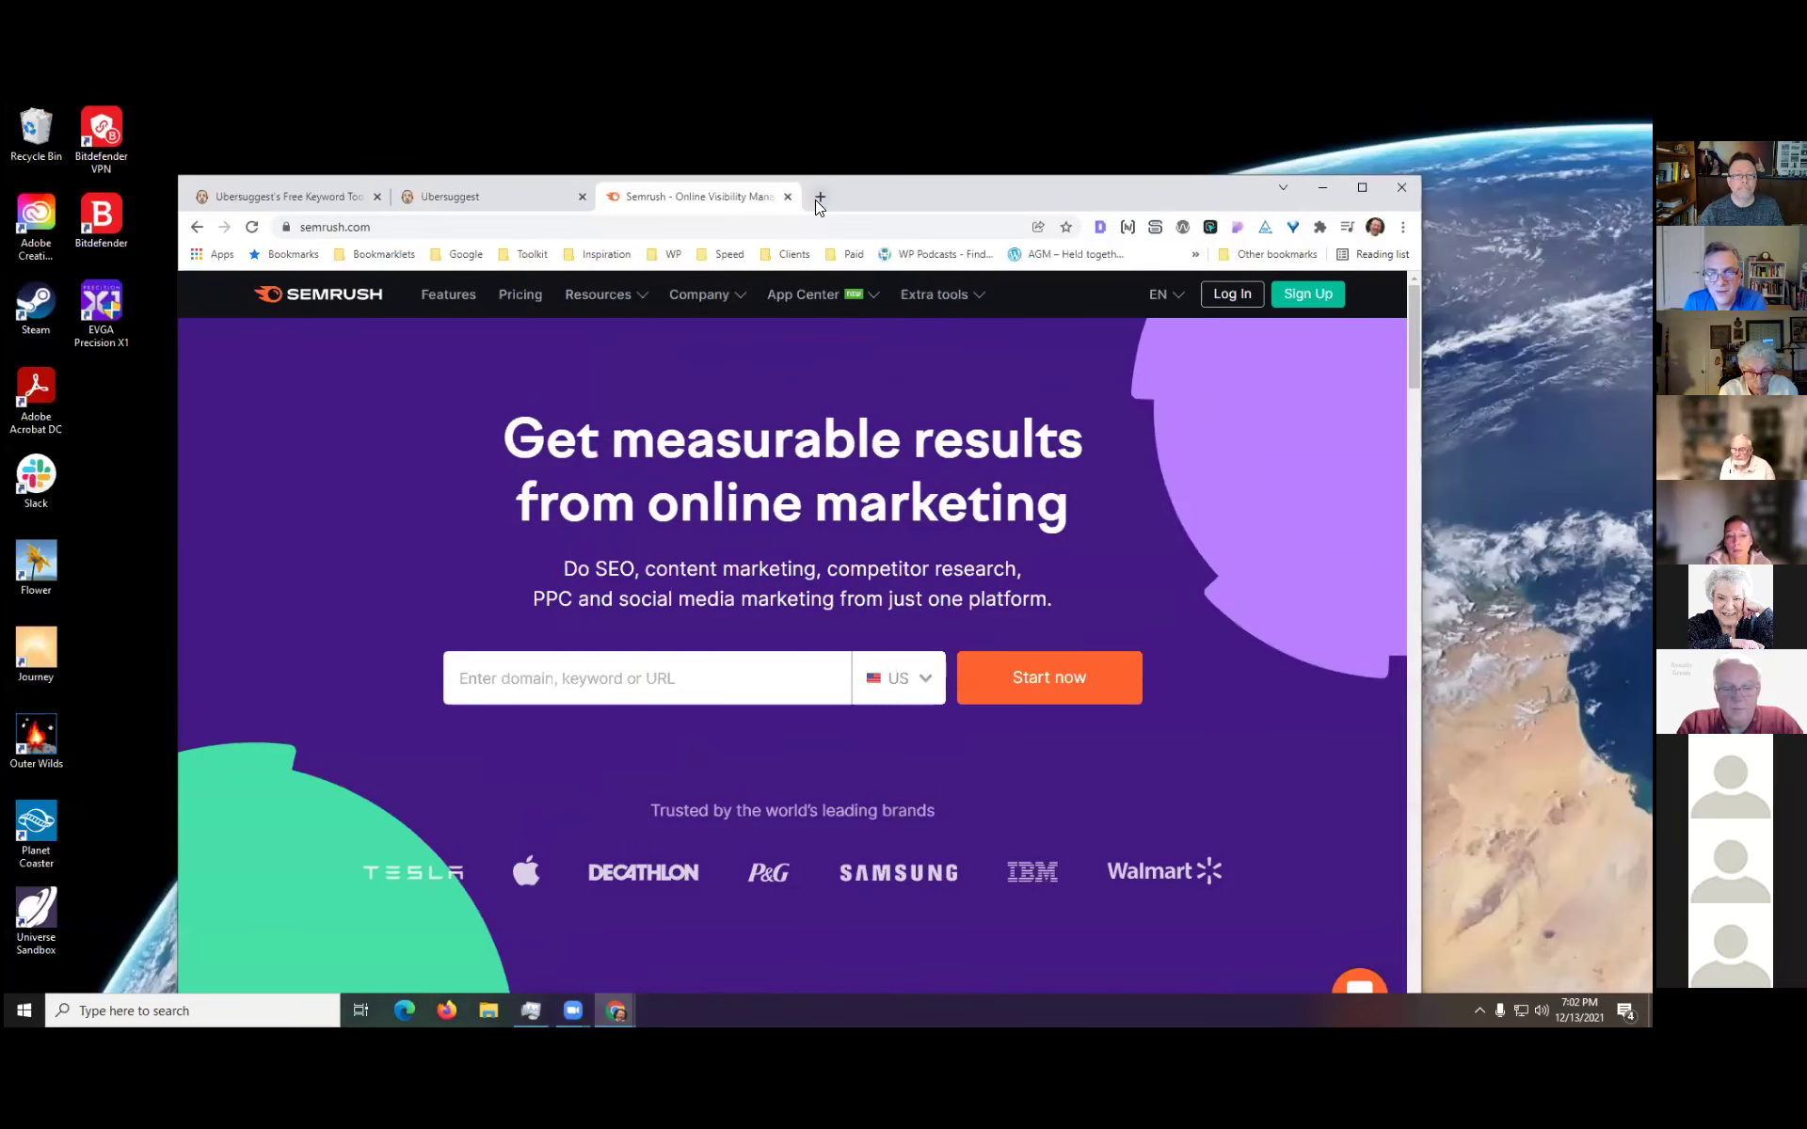
click(820, 196)
text(ahrefs.com/backlink-checker)
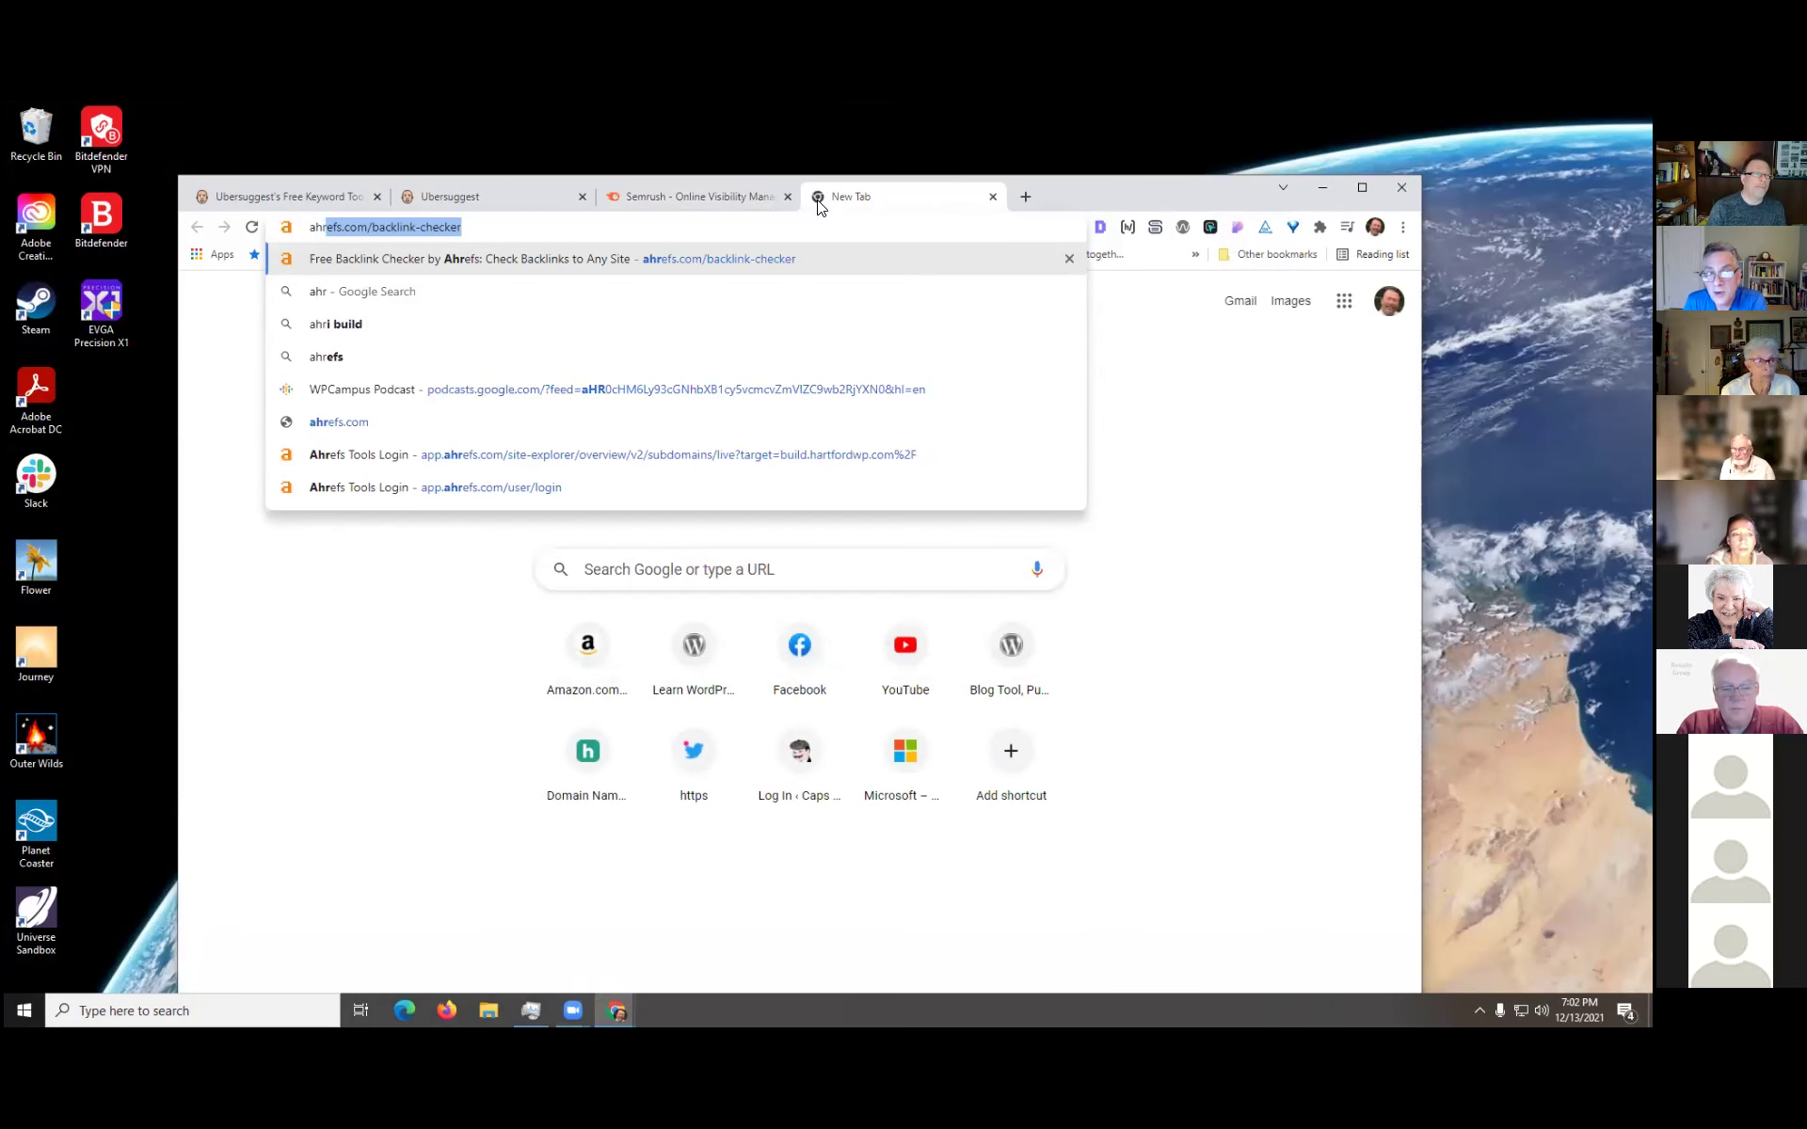
key(Return)
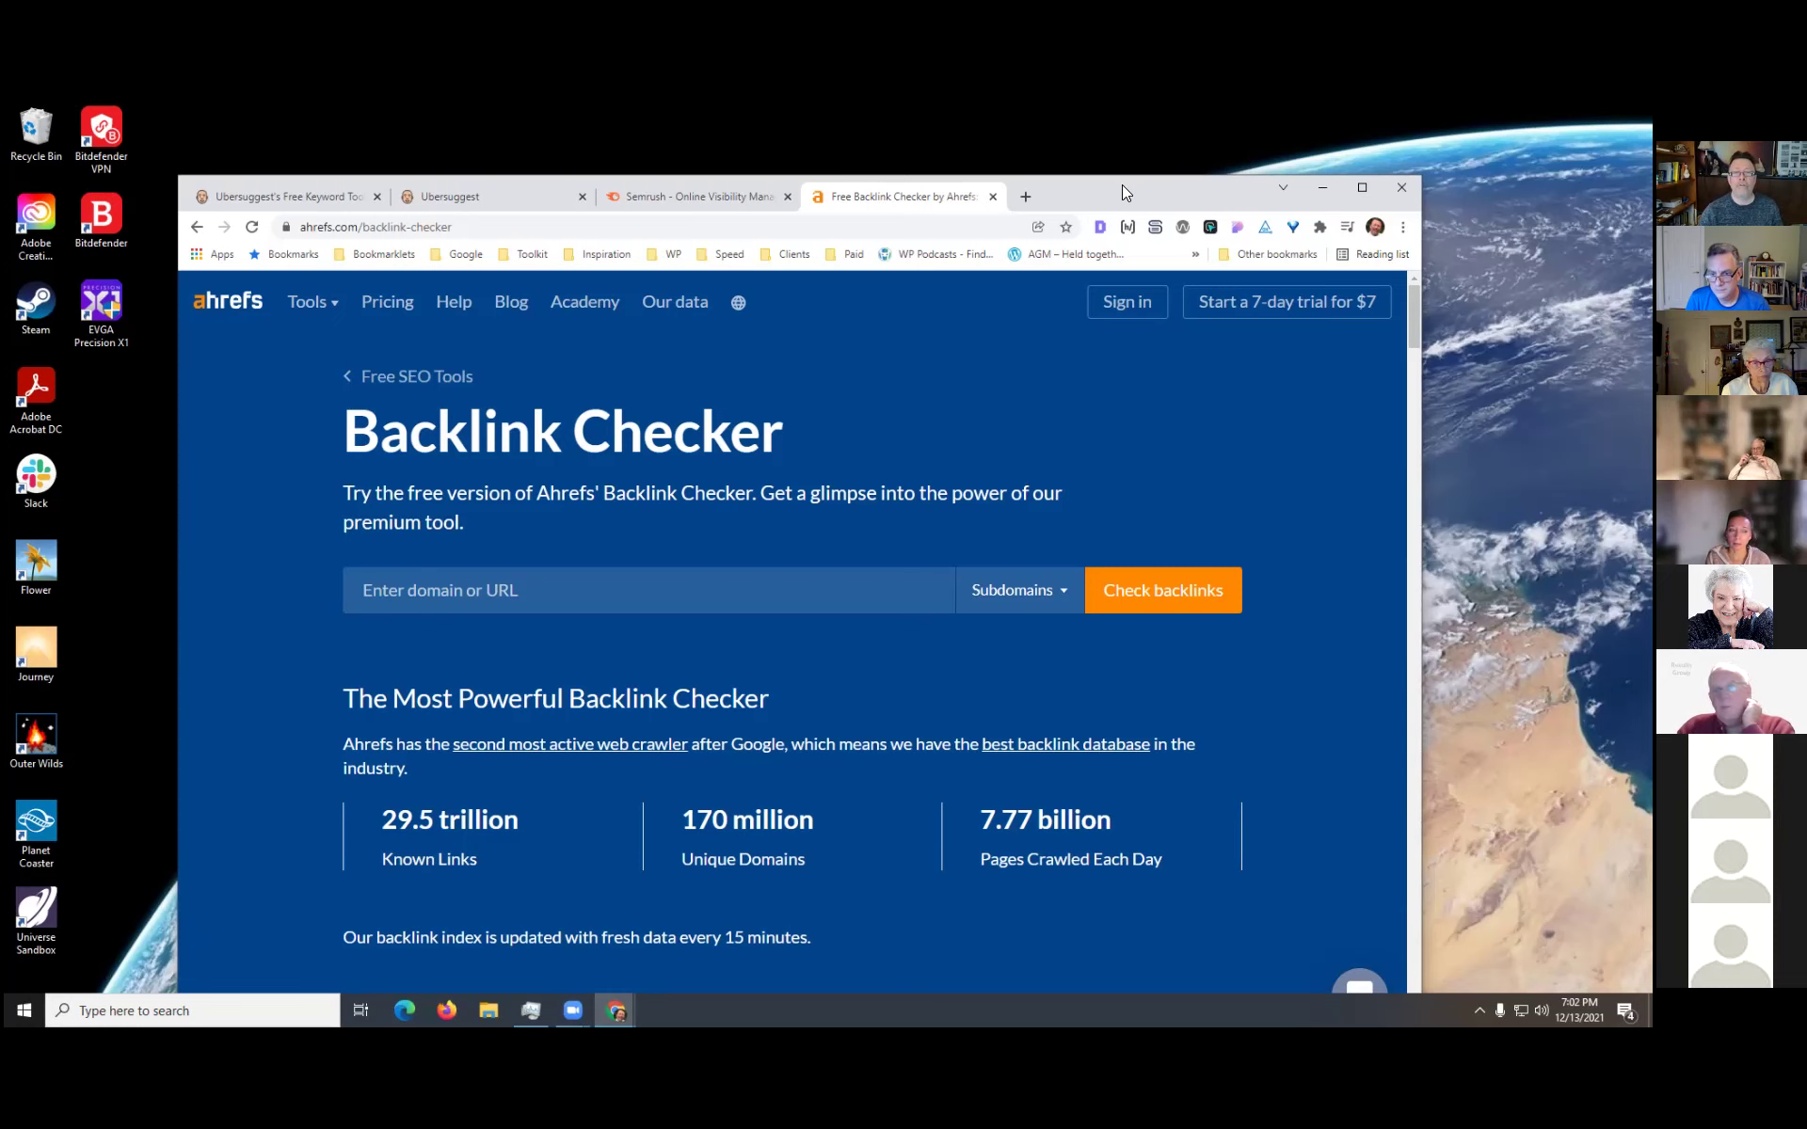
drag(1124, 180, 1127, 167)
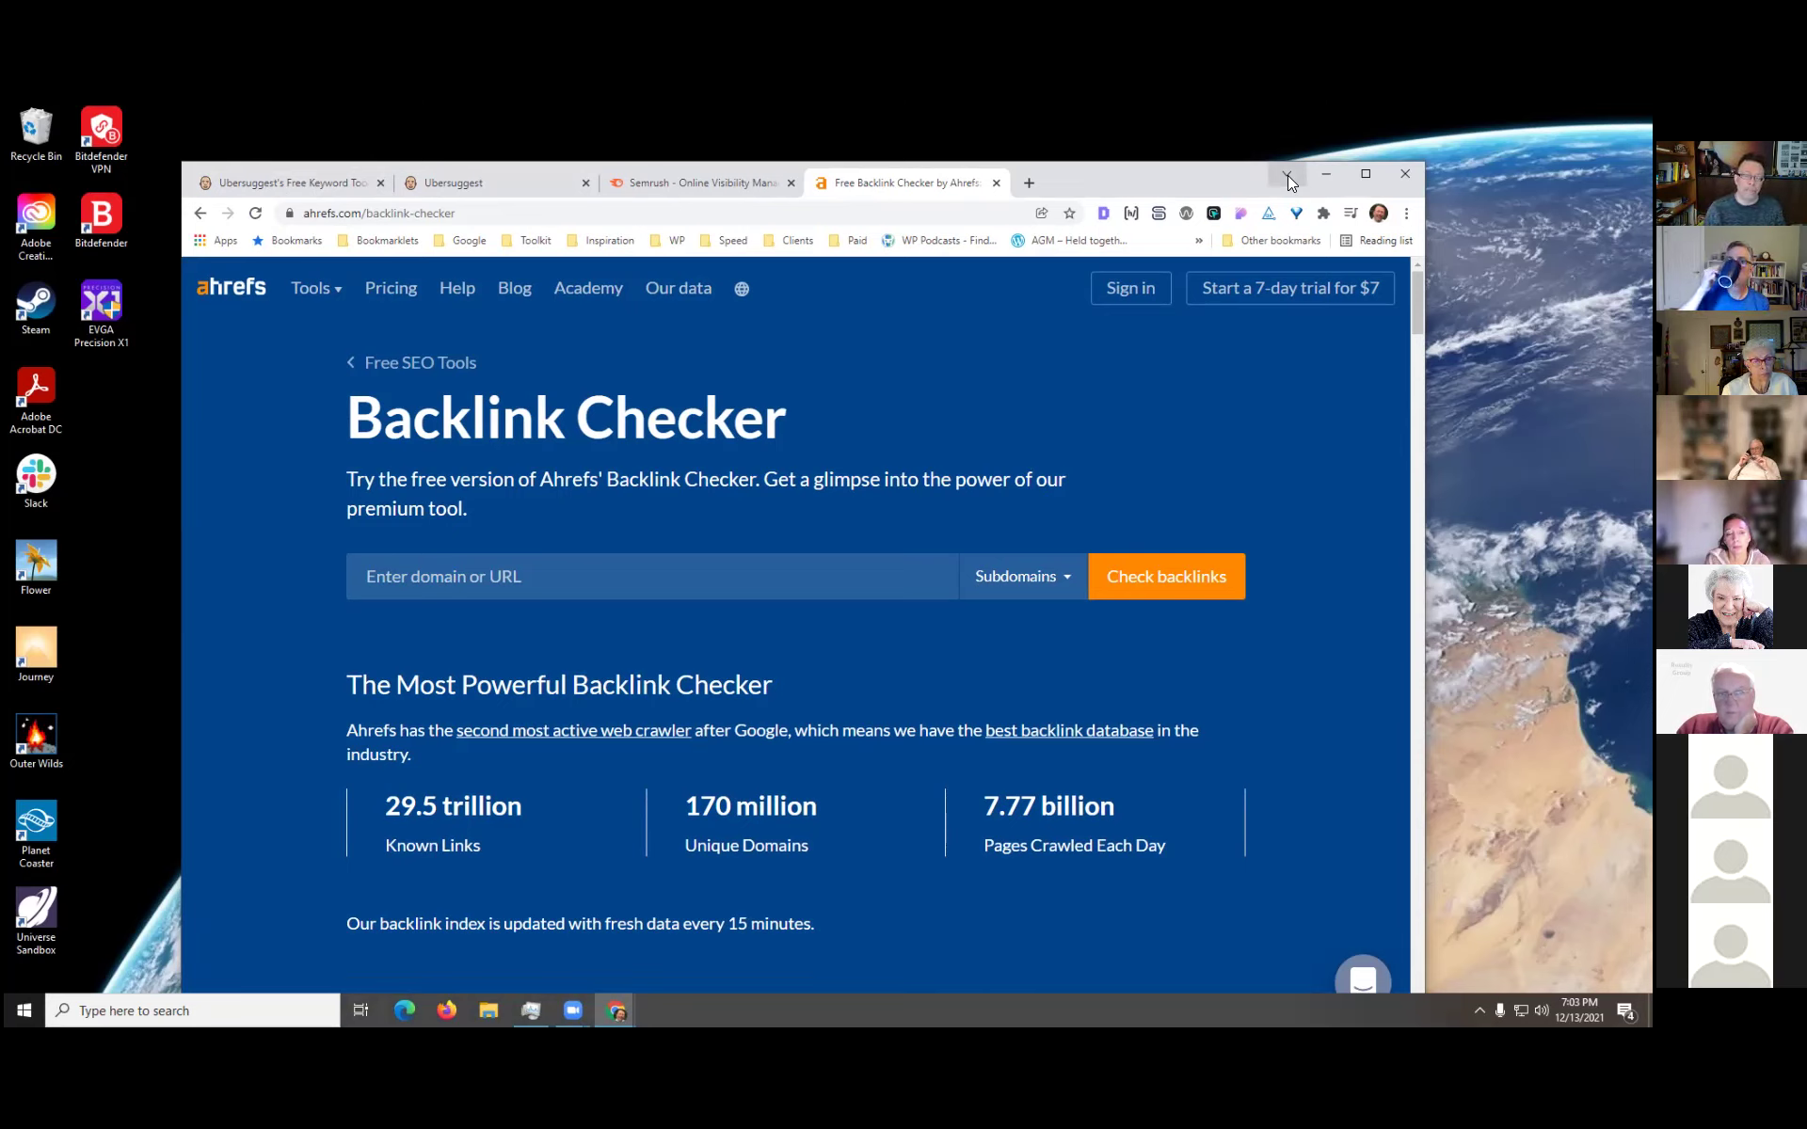
click(316, 182)
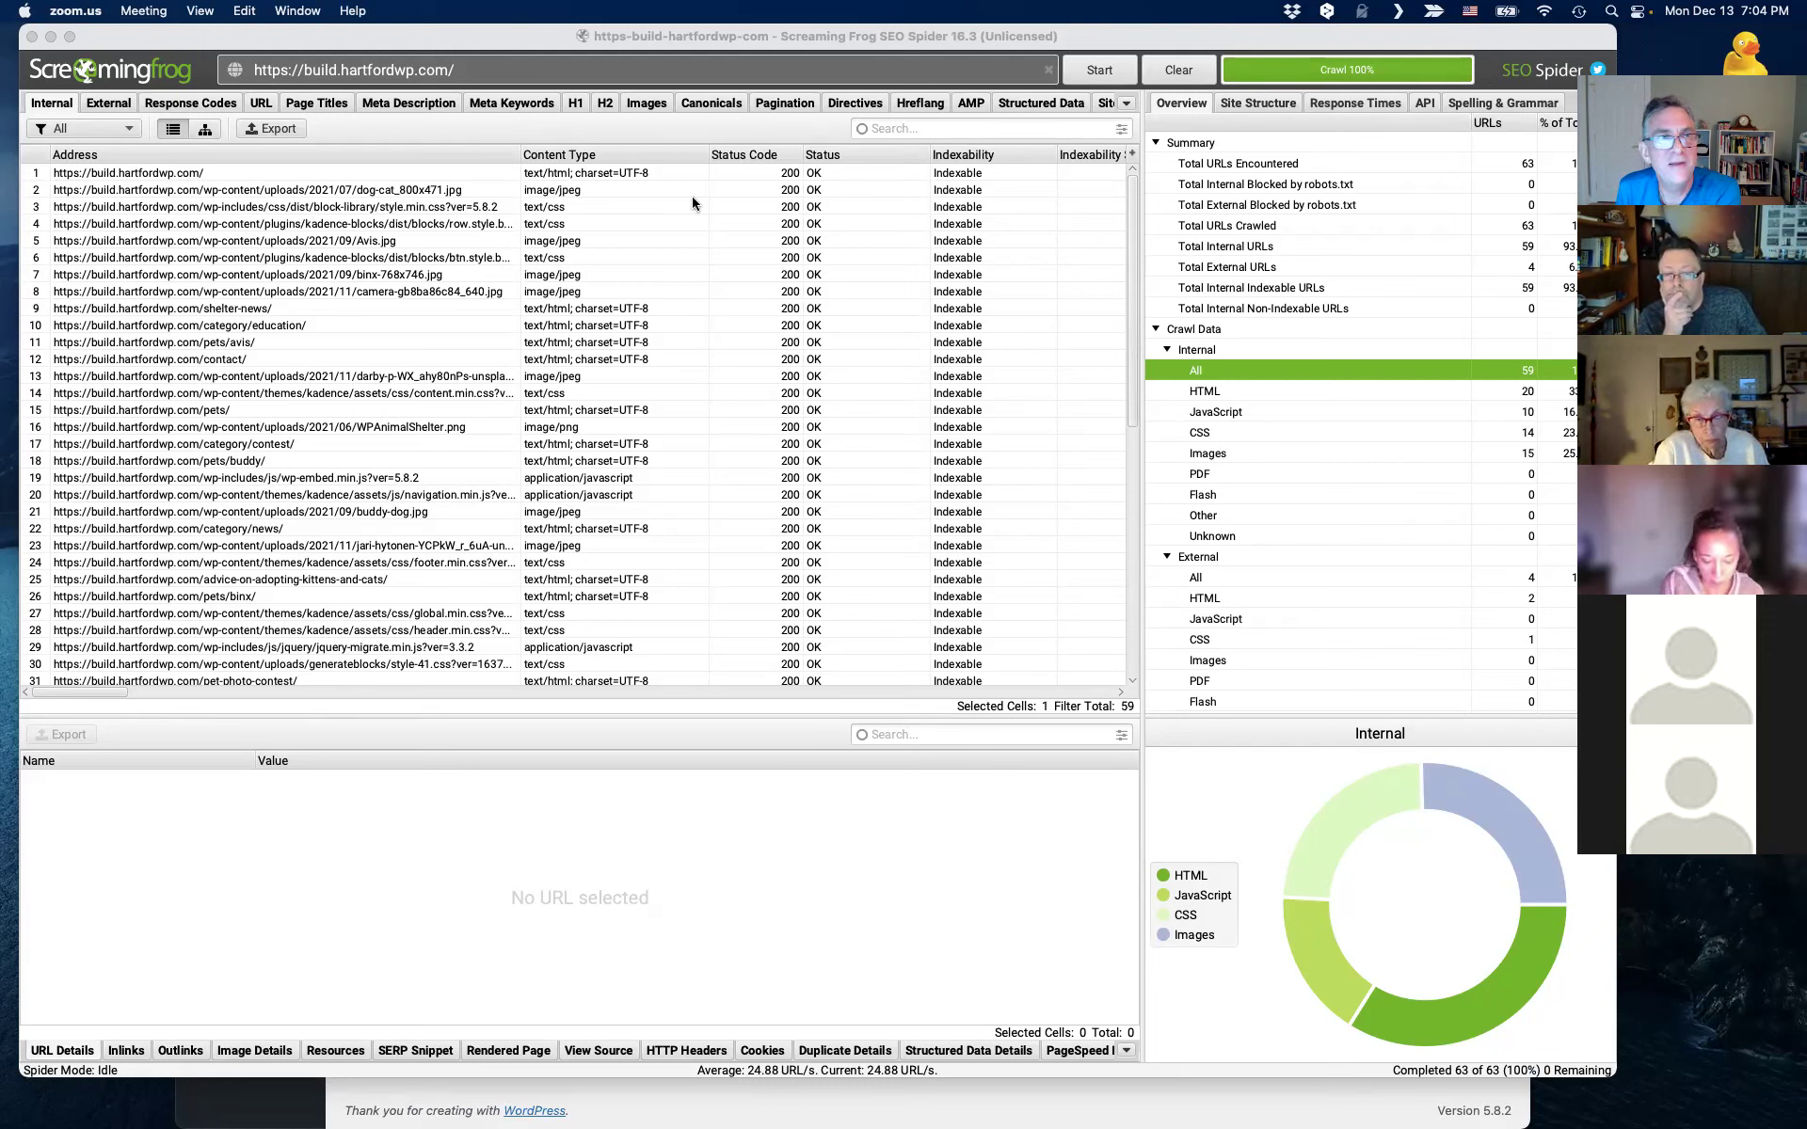
click(320, 106)
click(320, 106)
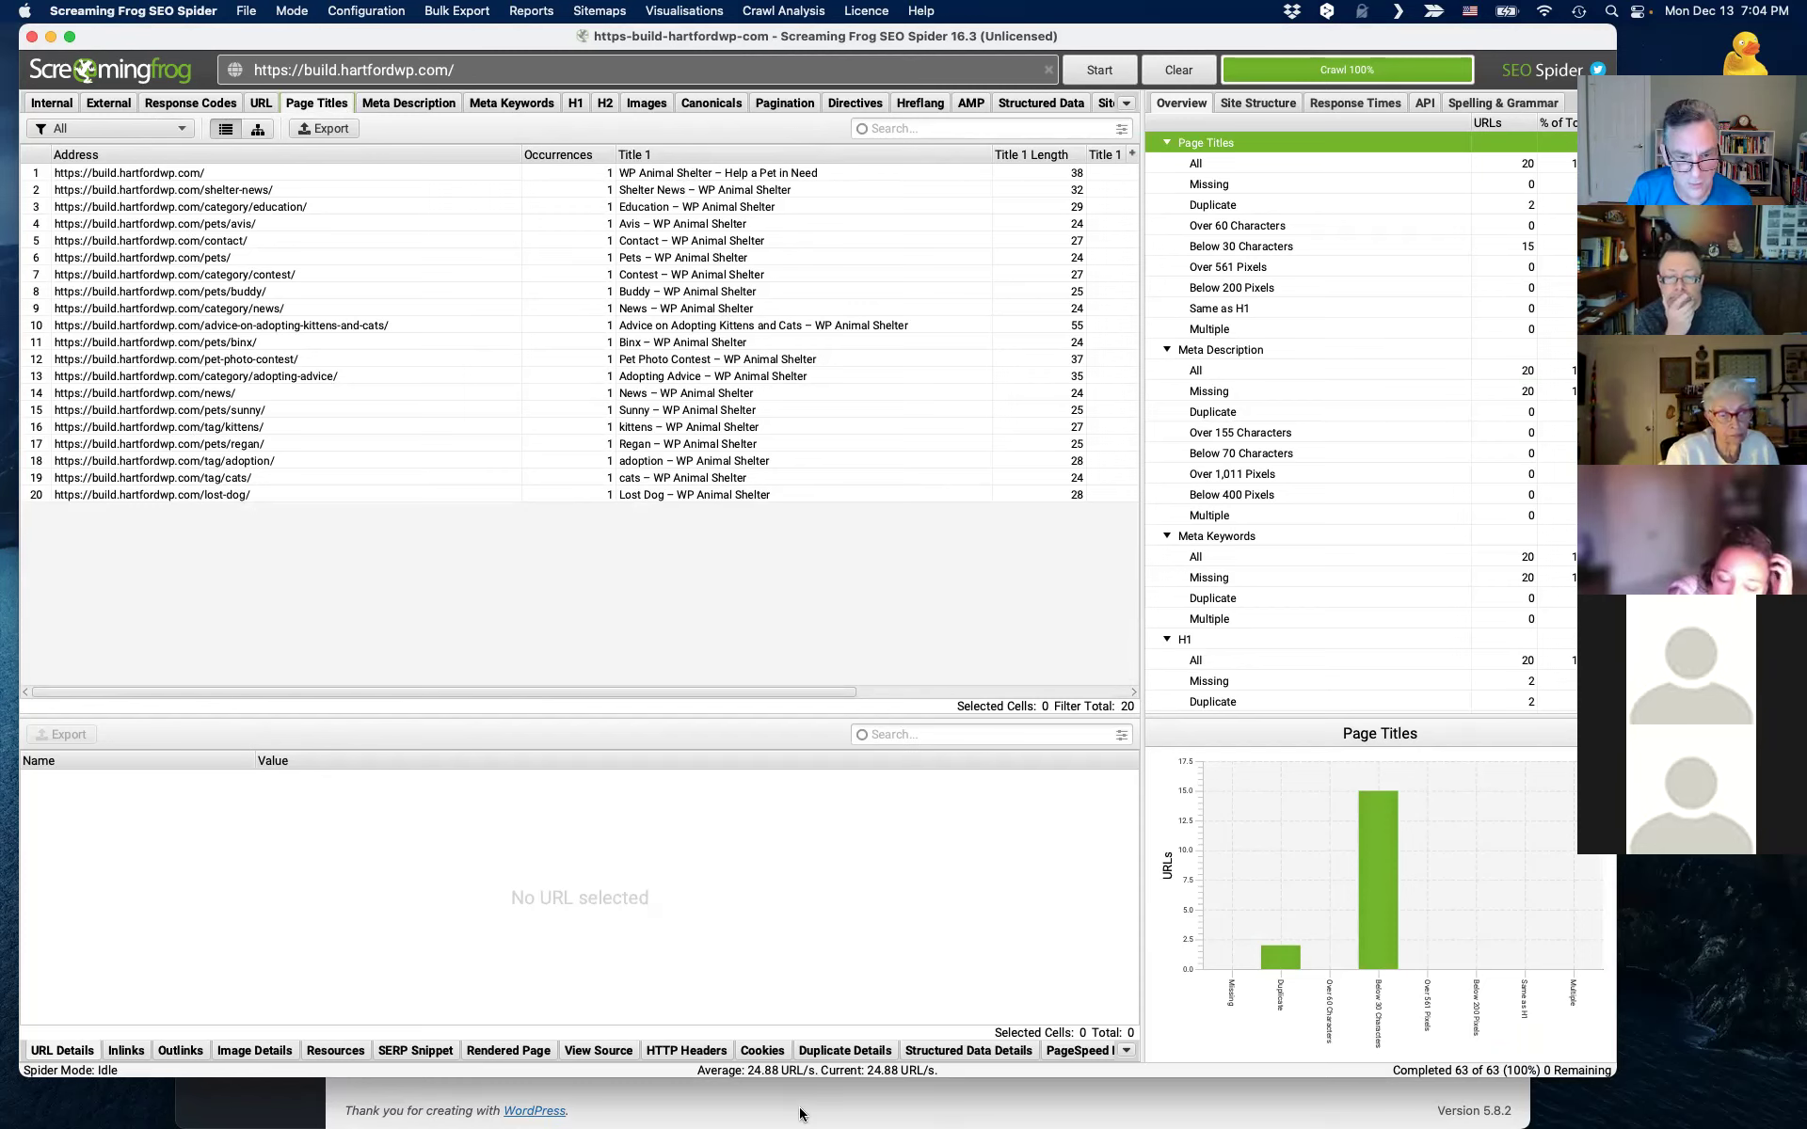
- Switch to Chrome and view the live WP Animal Shelter homepage and its News page
key(super+Tab)
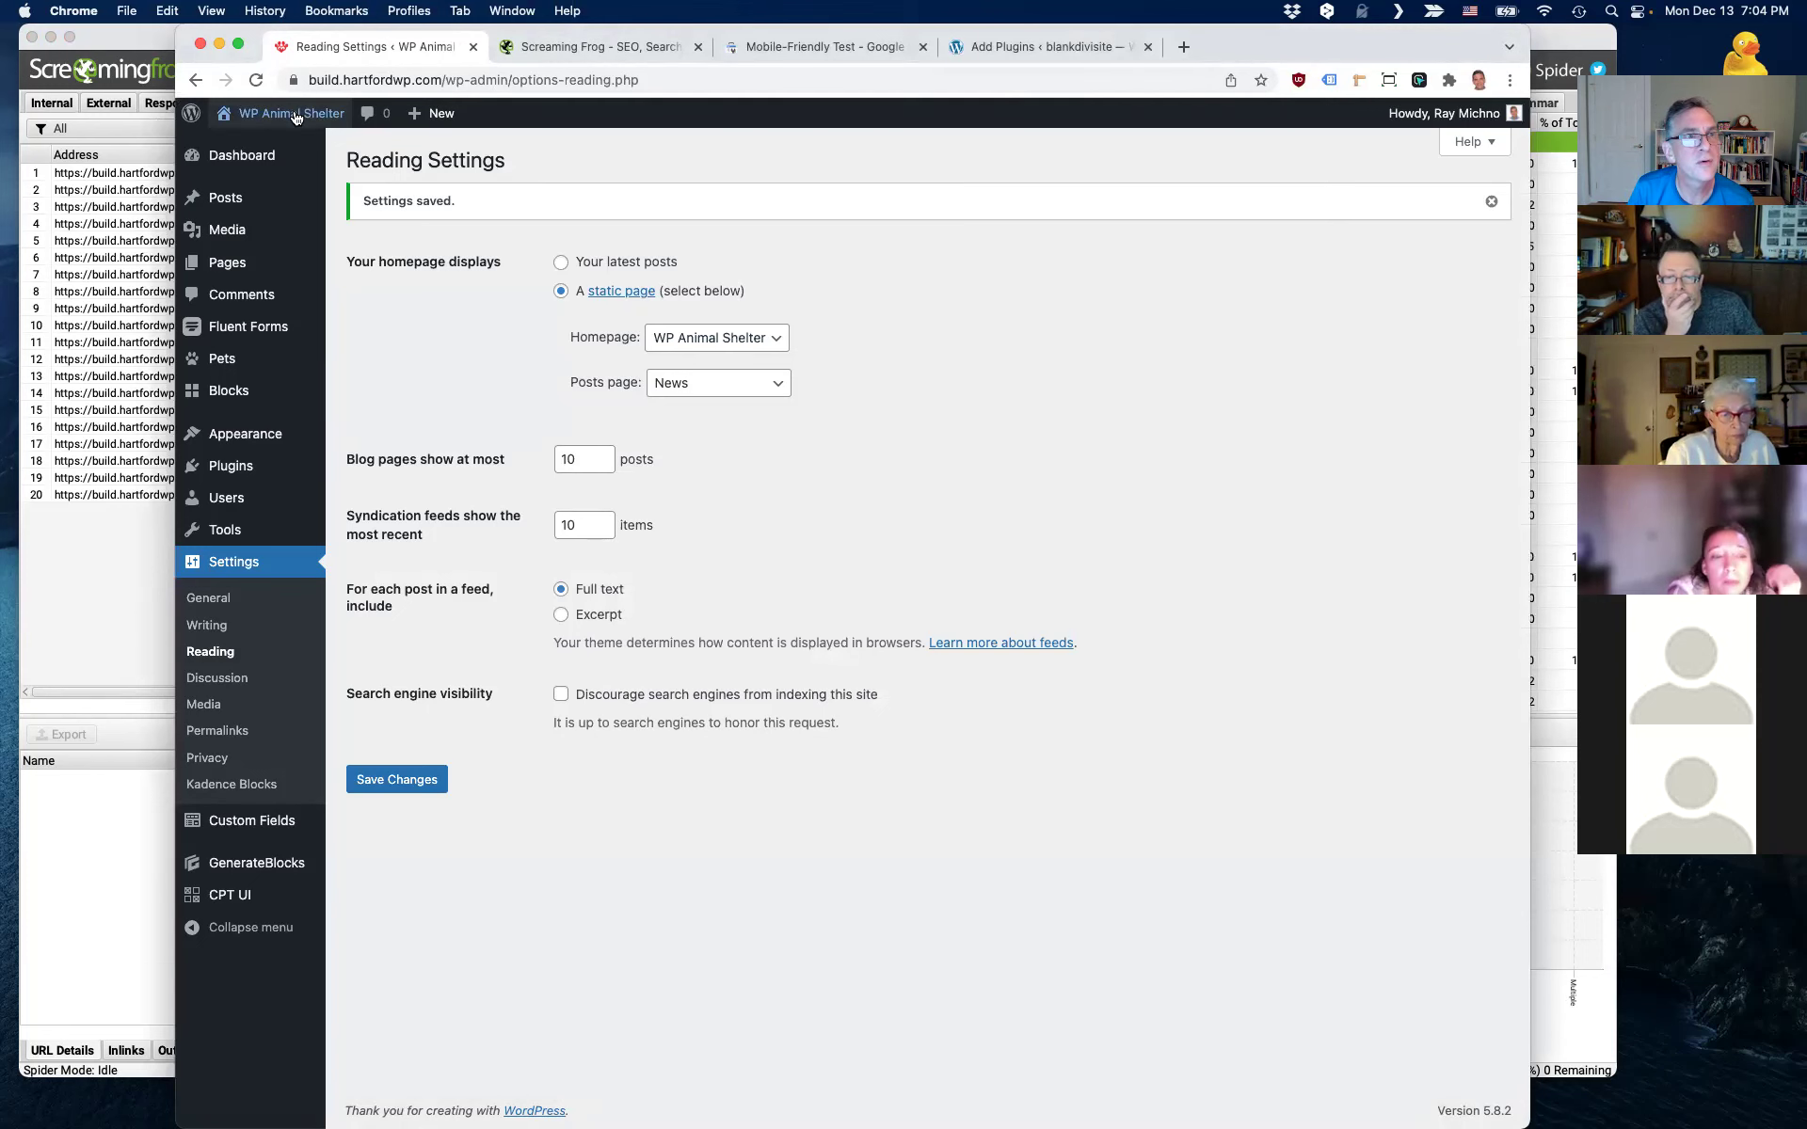
mouse_move(273, 114)
click(253, 148)
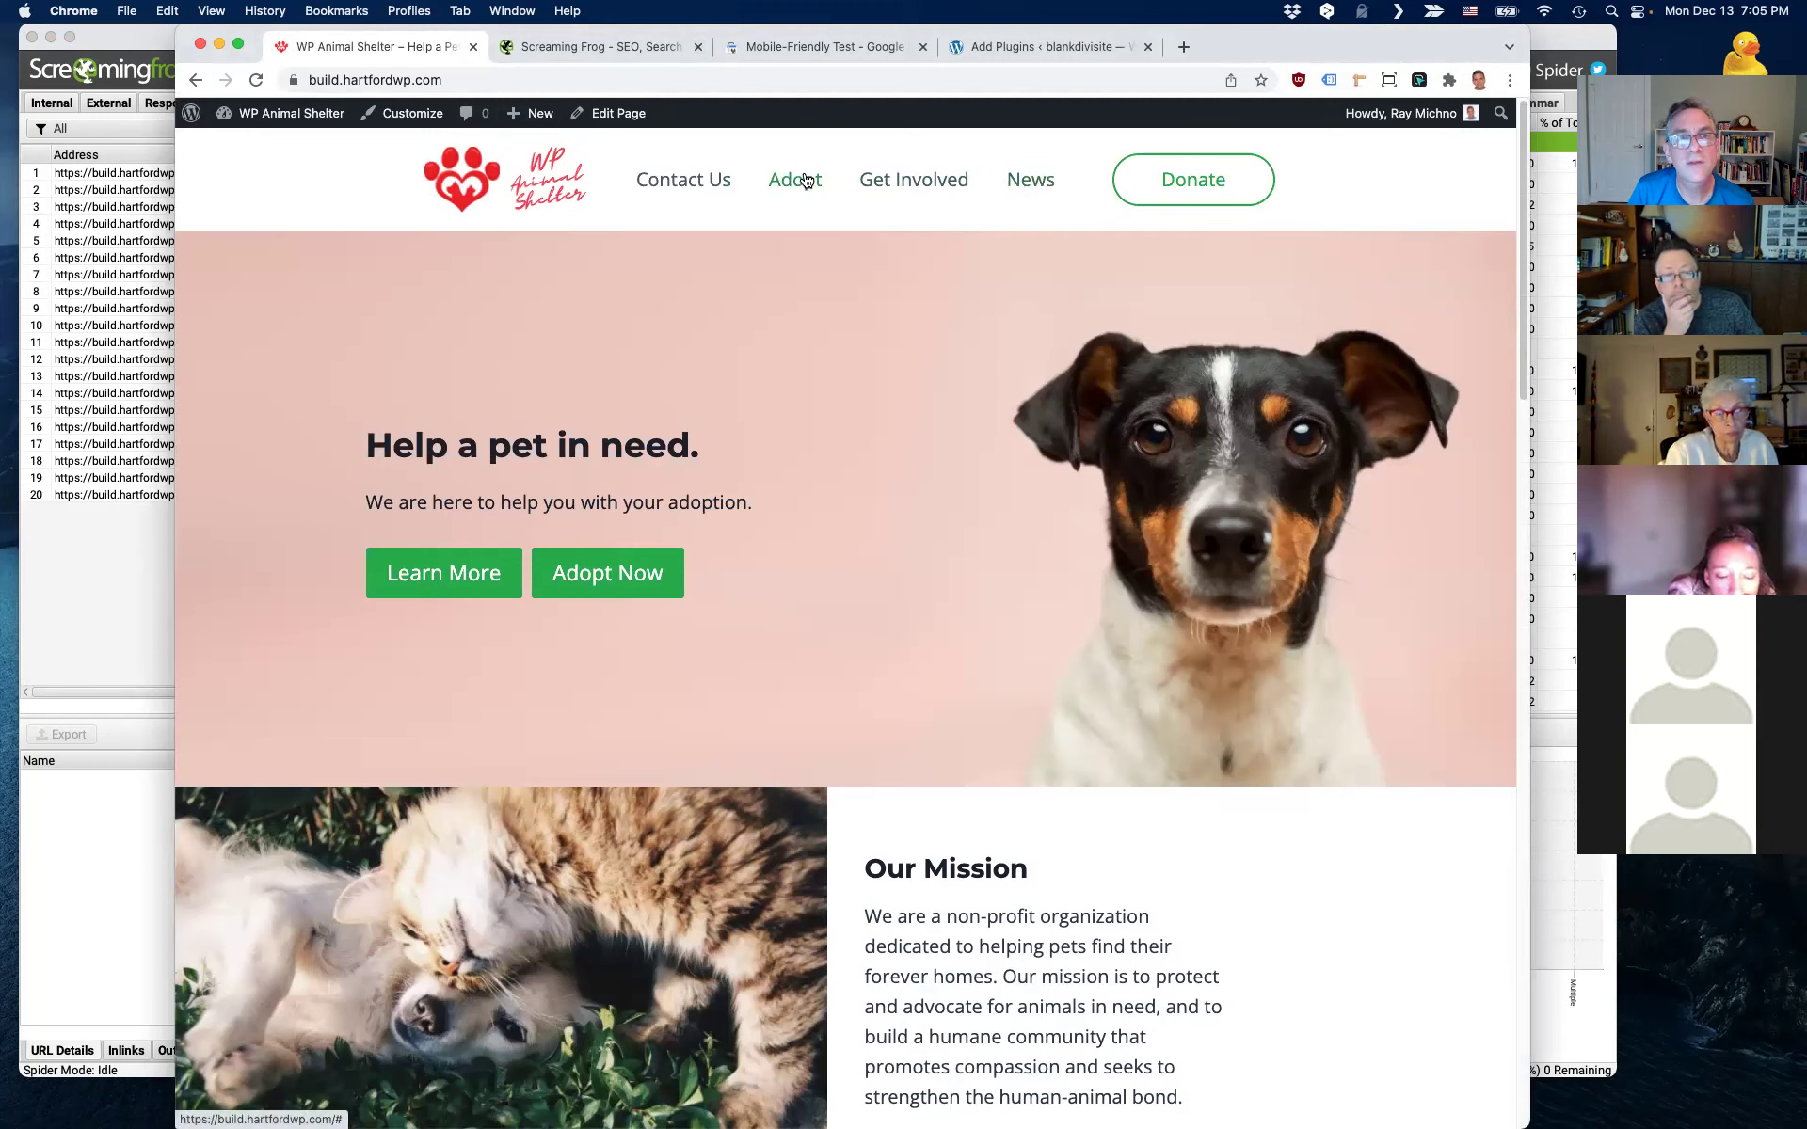
click(1029, 179)
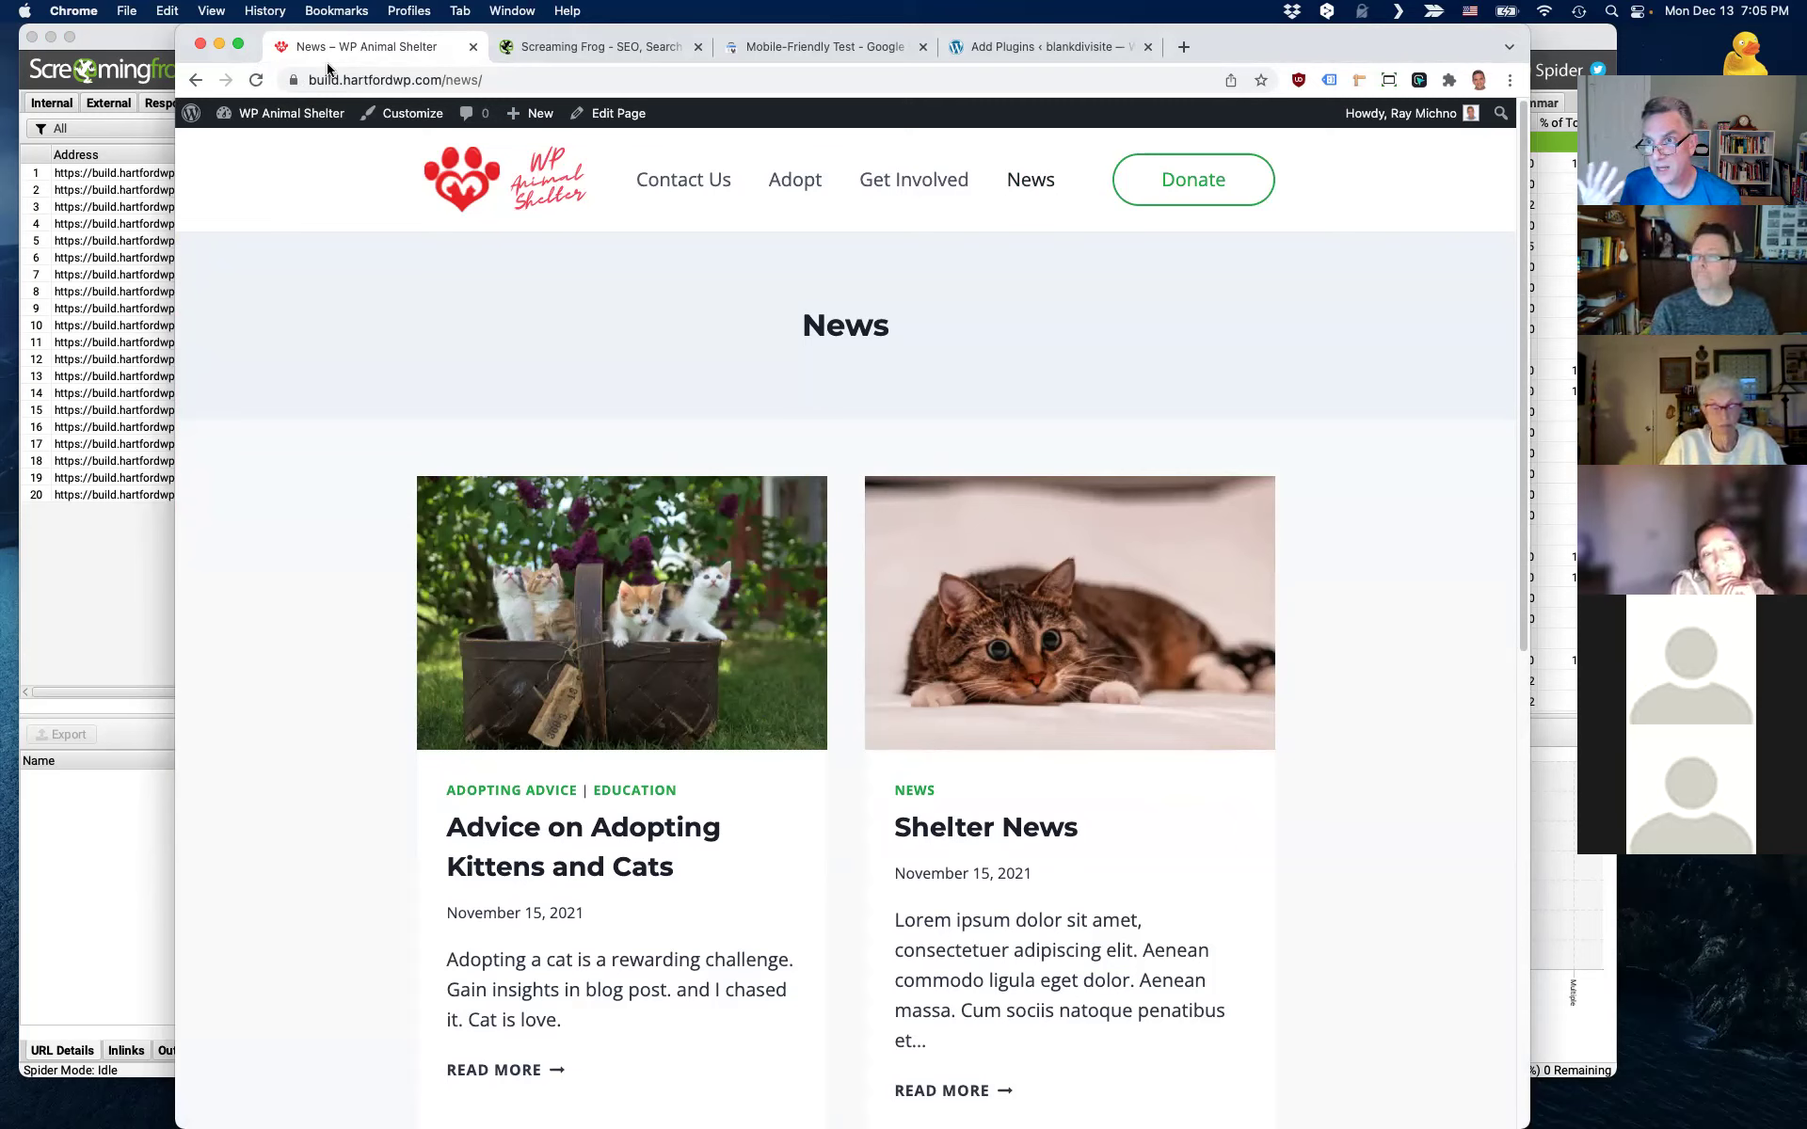
click(120, 550)
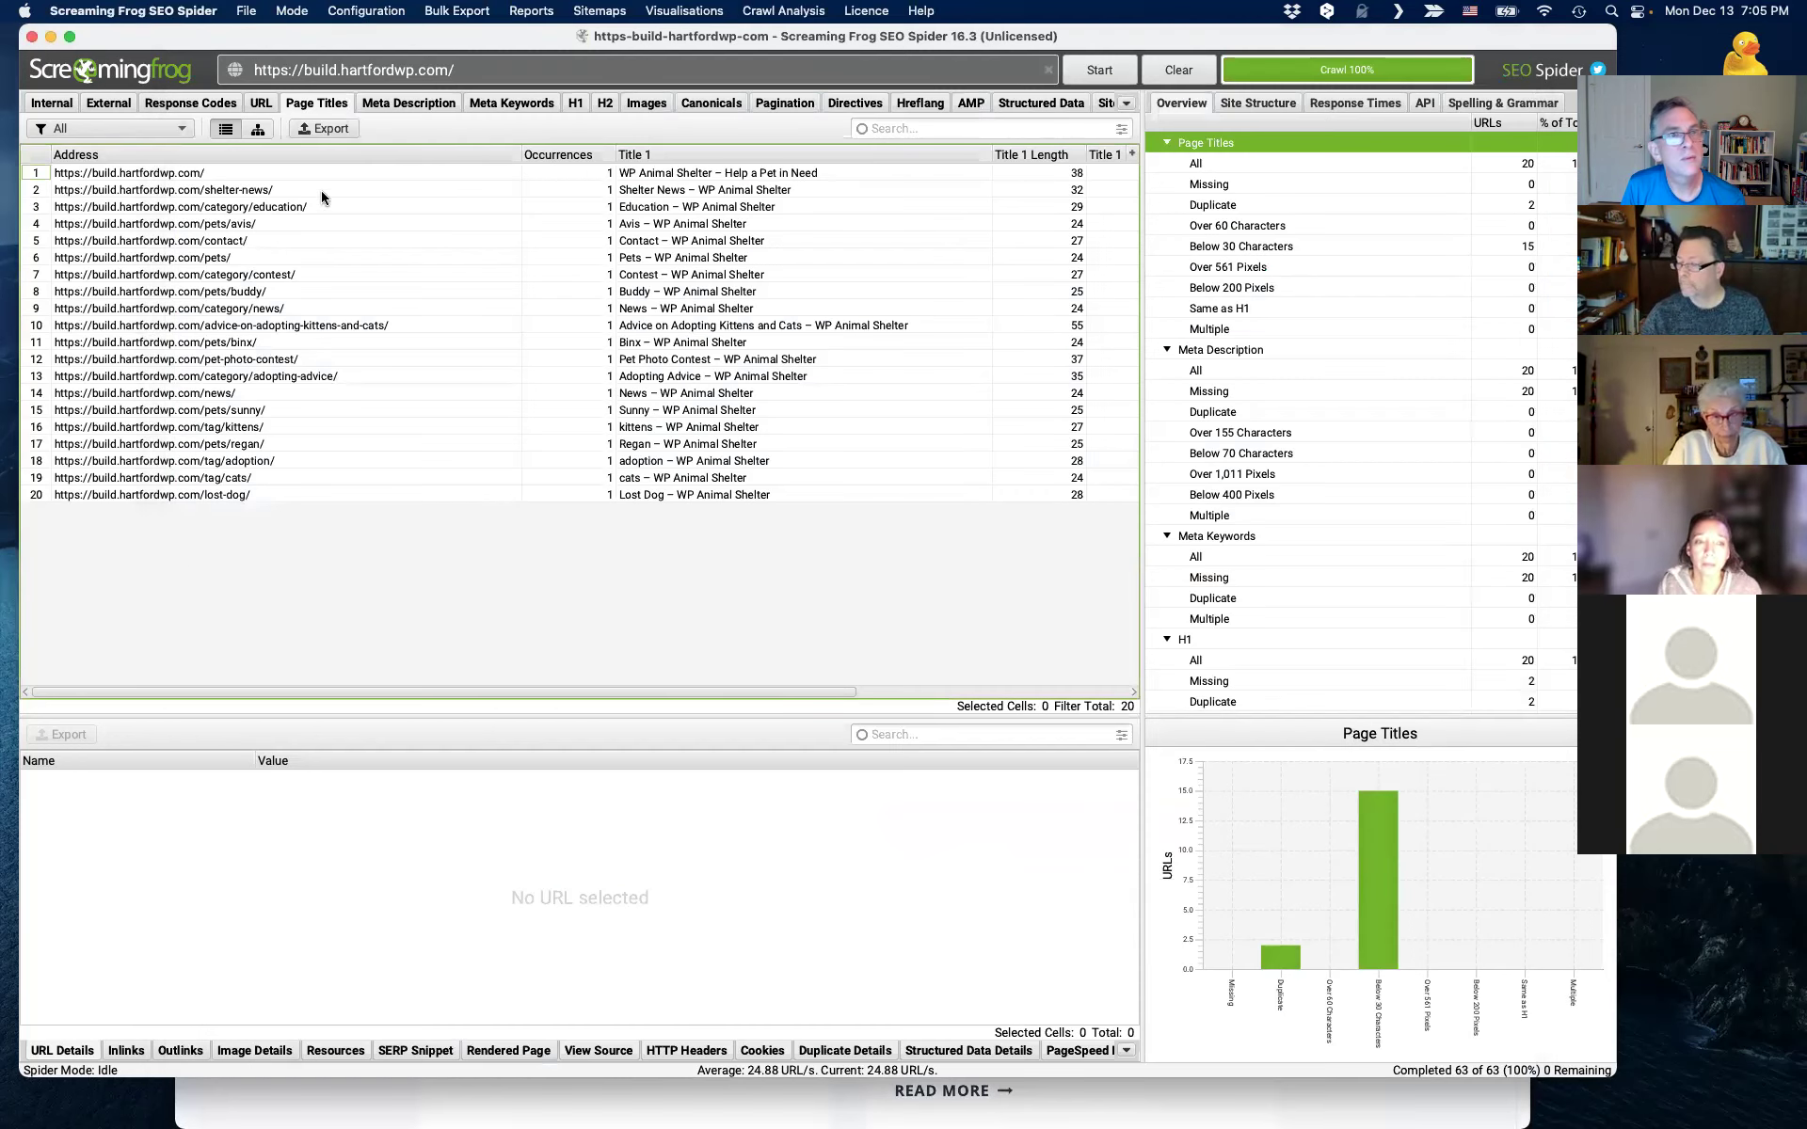
click(255, 175)
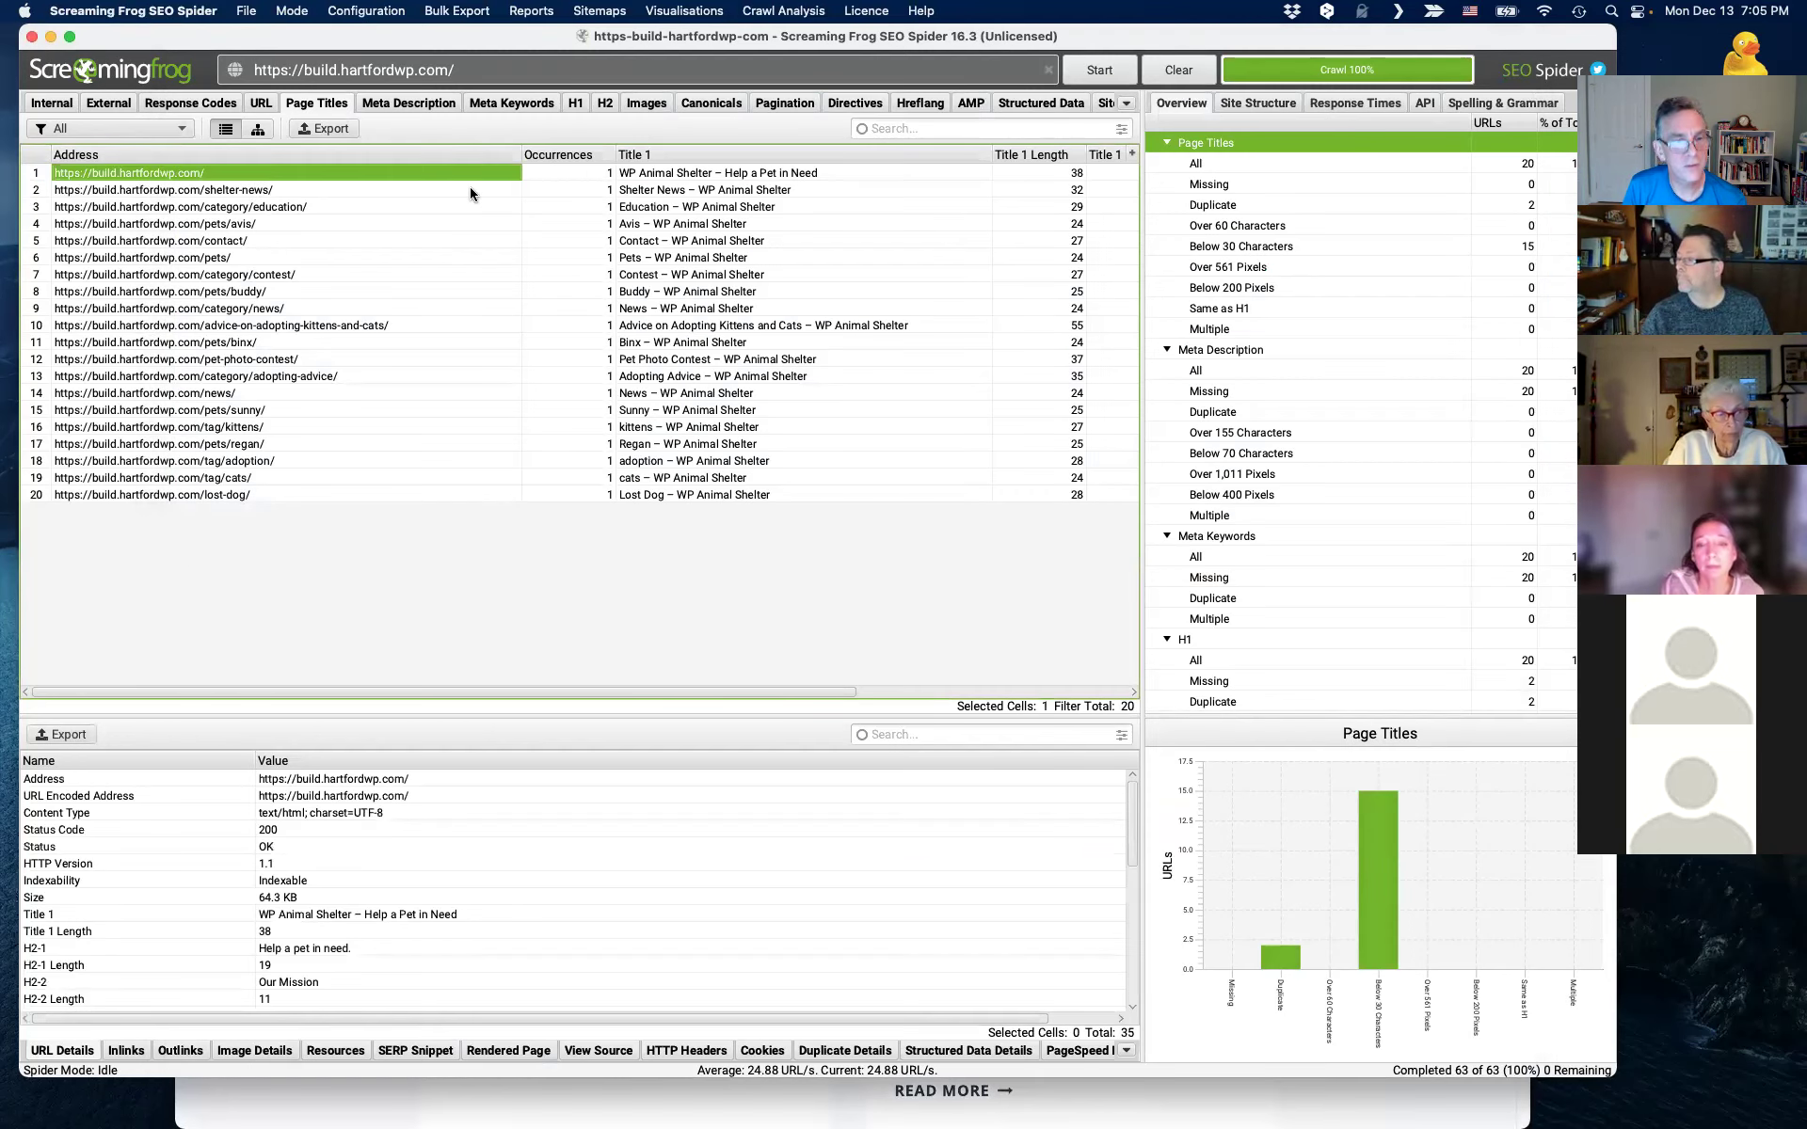
click(415, 1051)
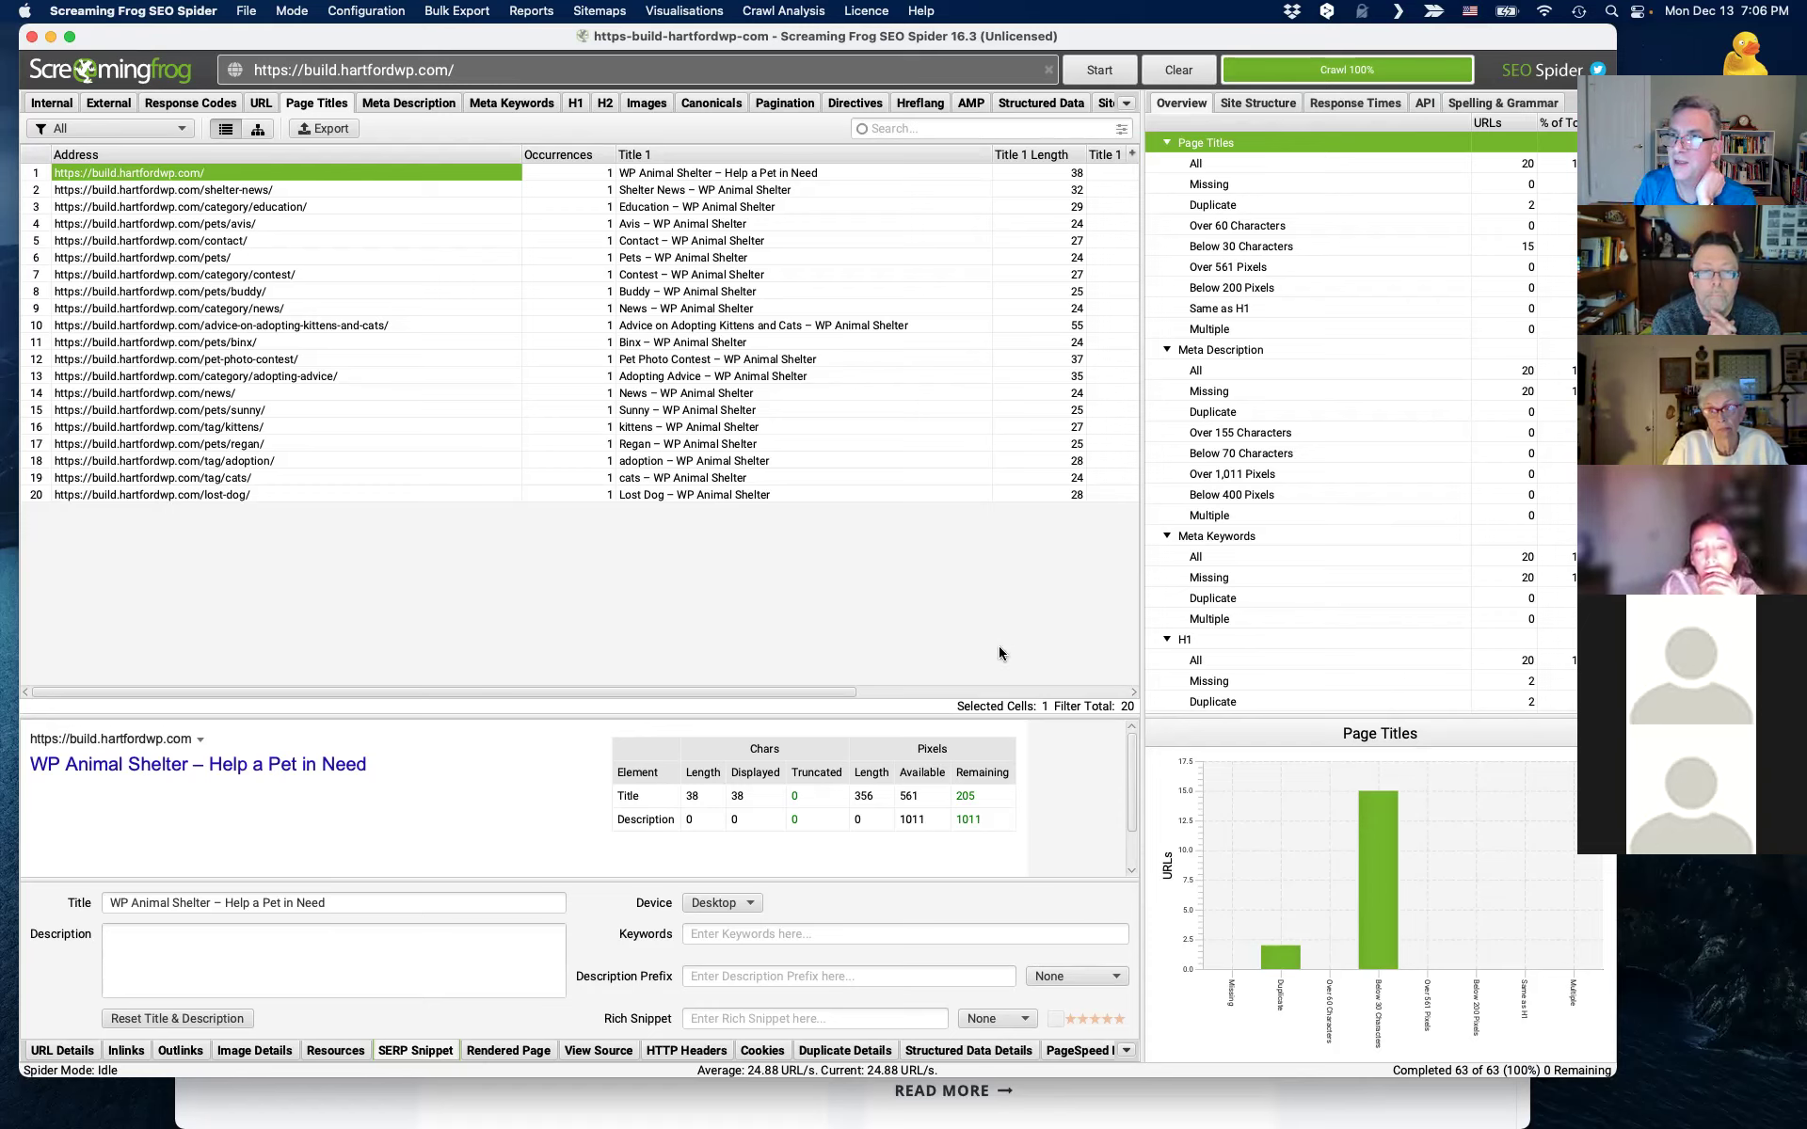
- Switch to Chrome, go to the WP Animal Shelter dashboard, and look through the Kadence theme's options page
click(700, 1116)
mouse_move(279, 118)
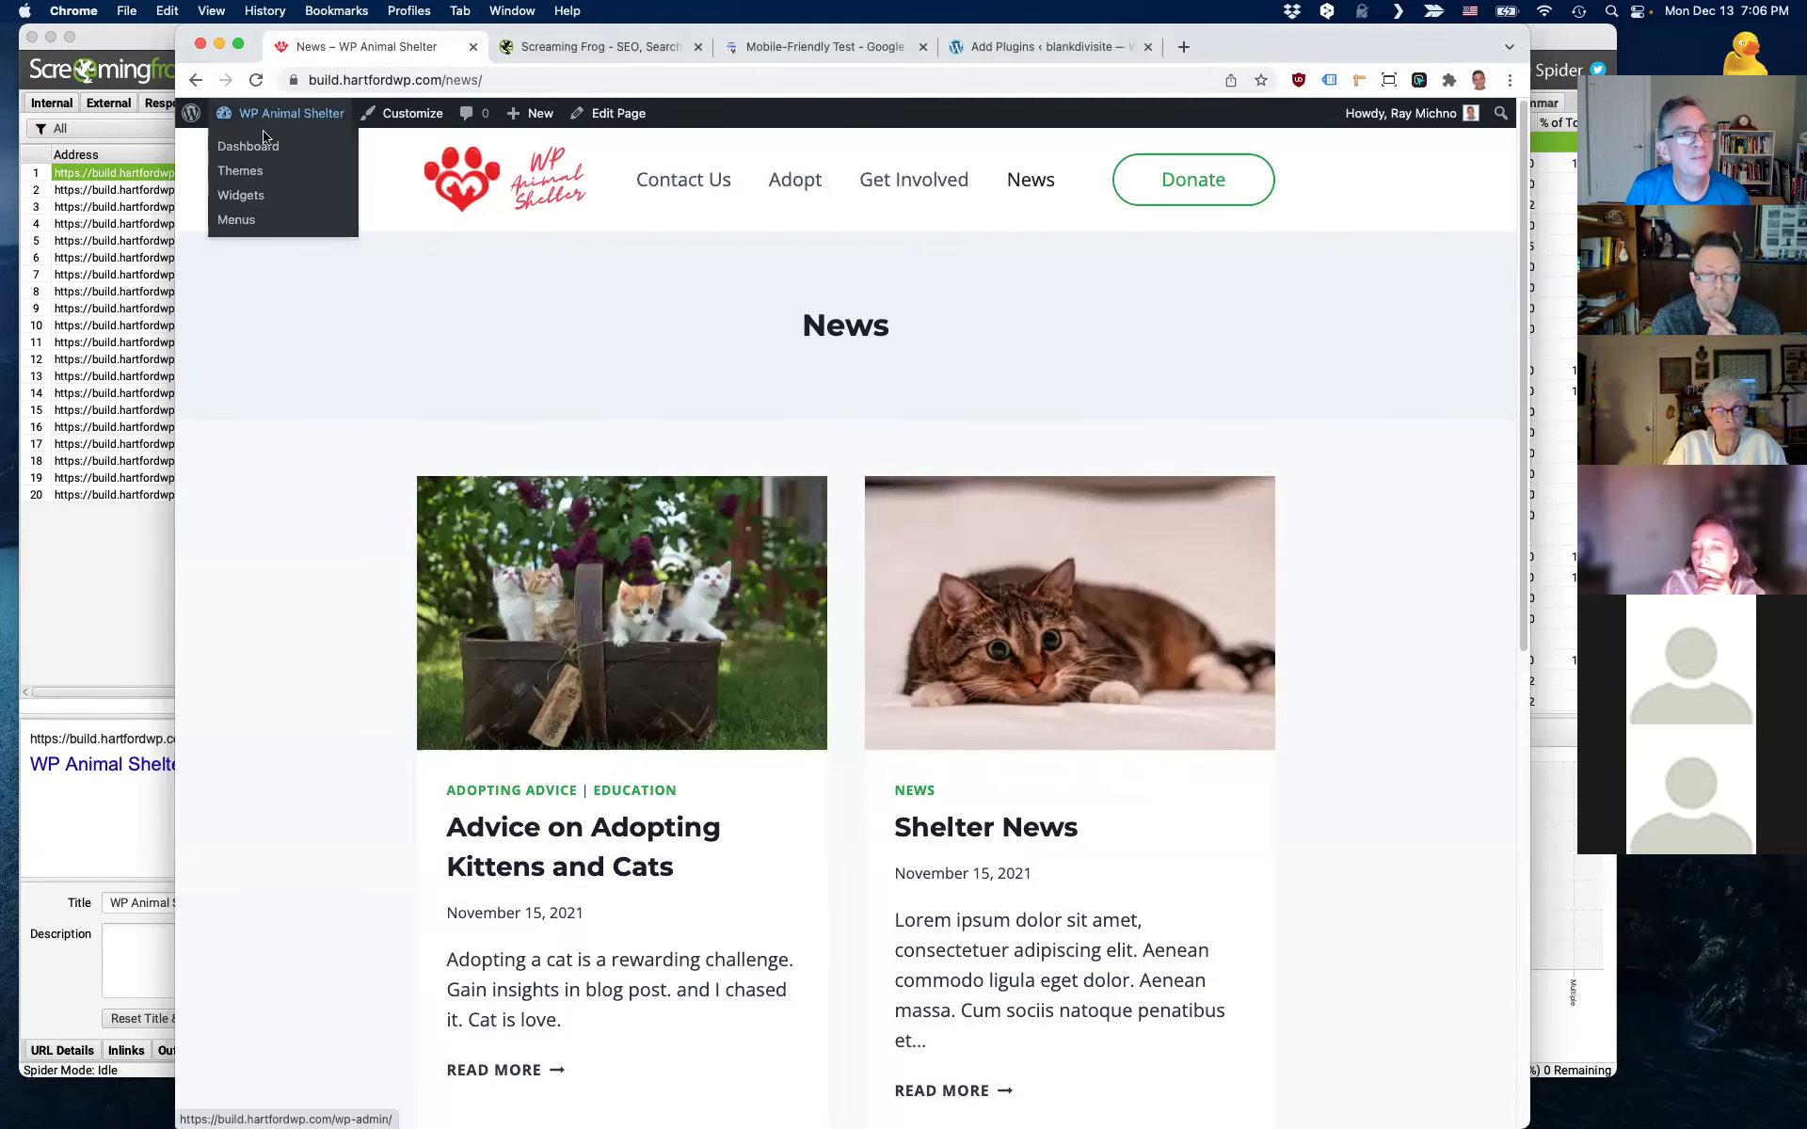
click(264, 154)
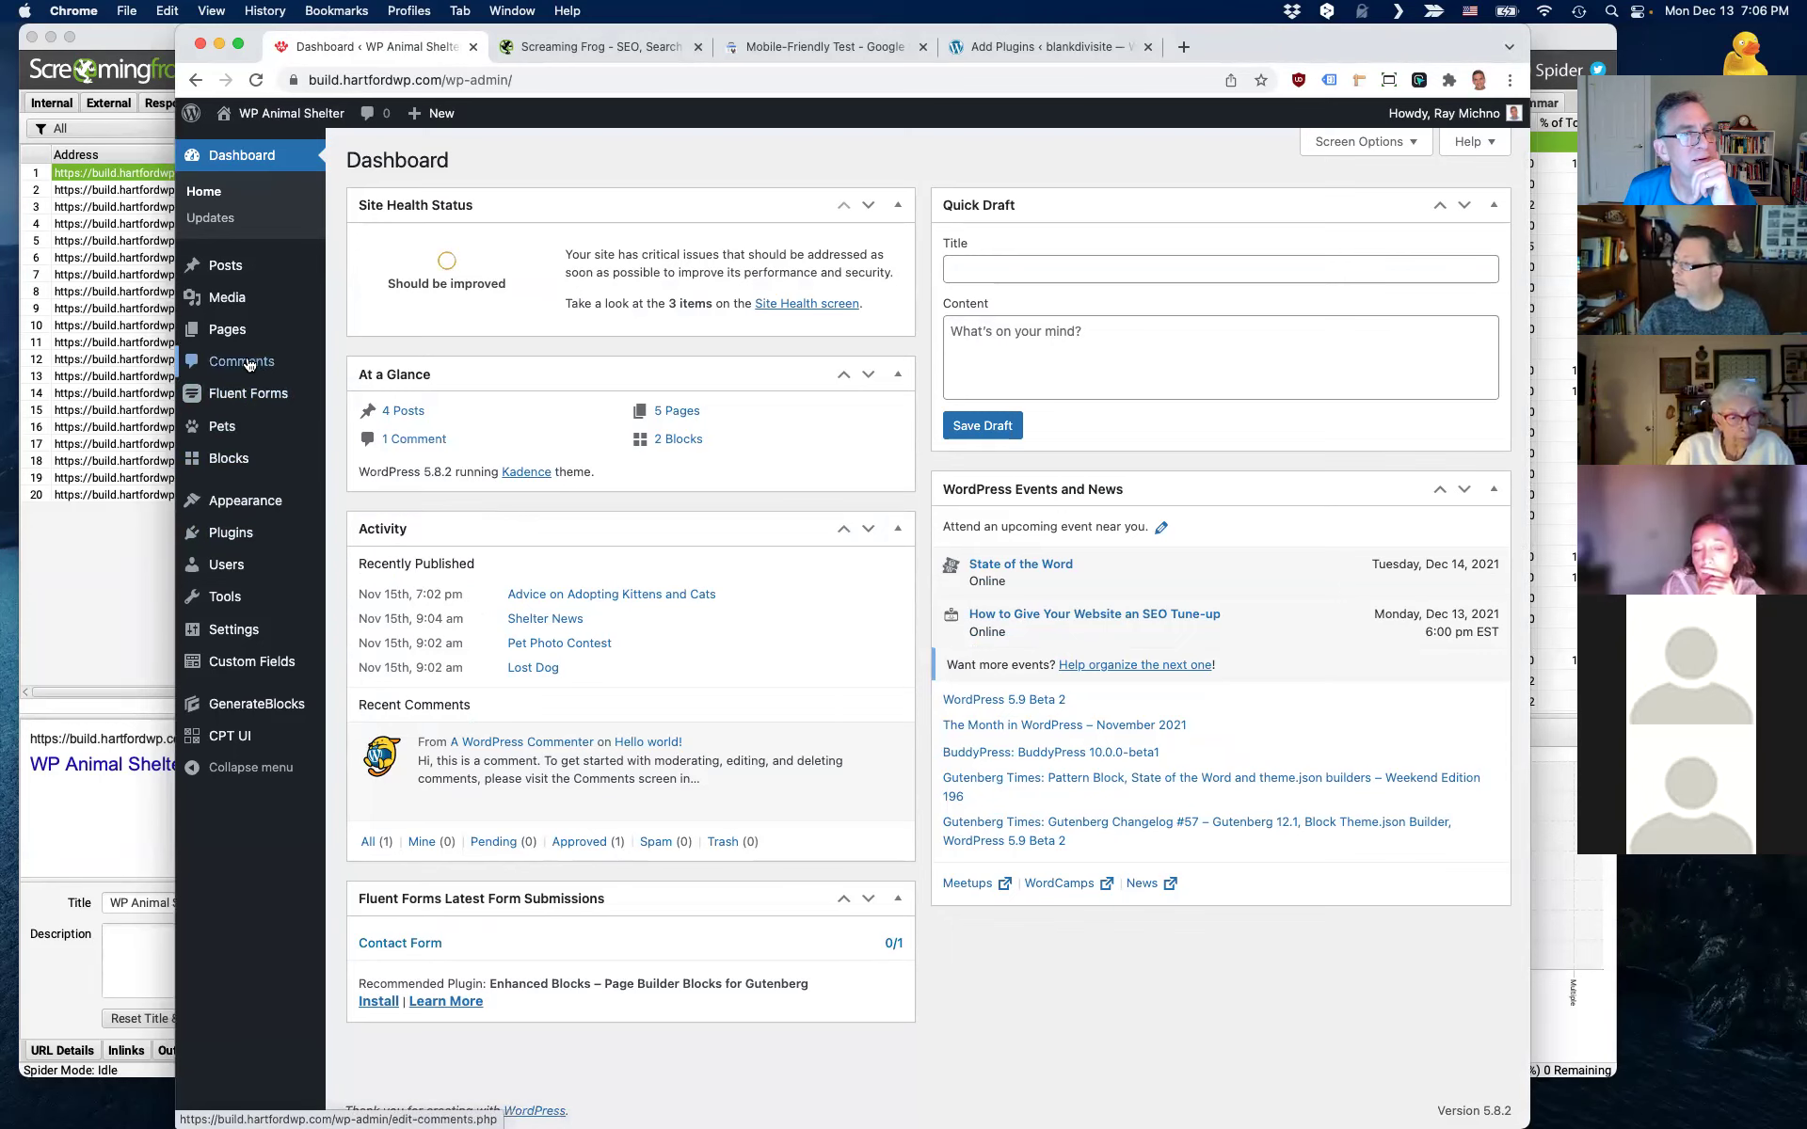
mouse_move(243, 504)
click(368, 610)
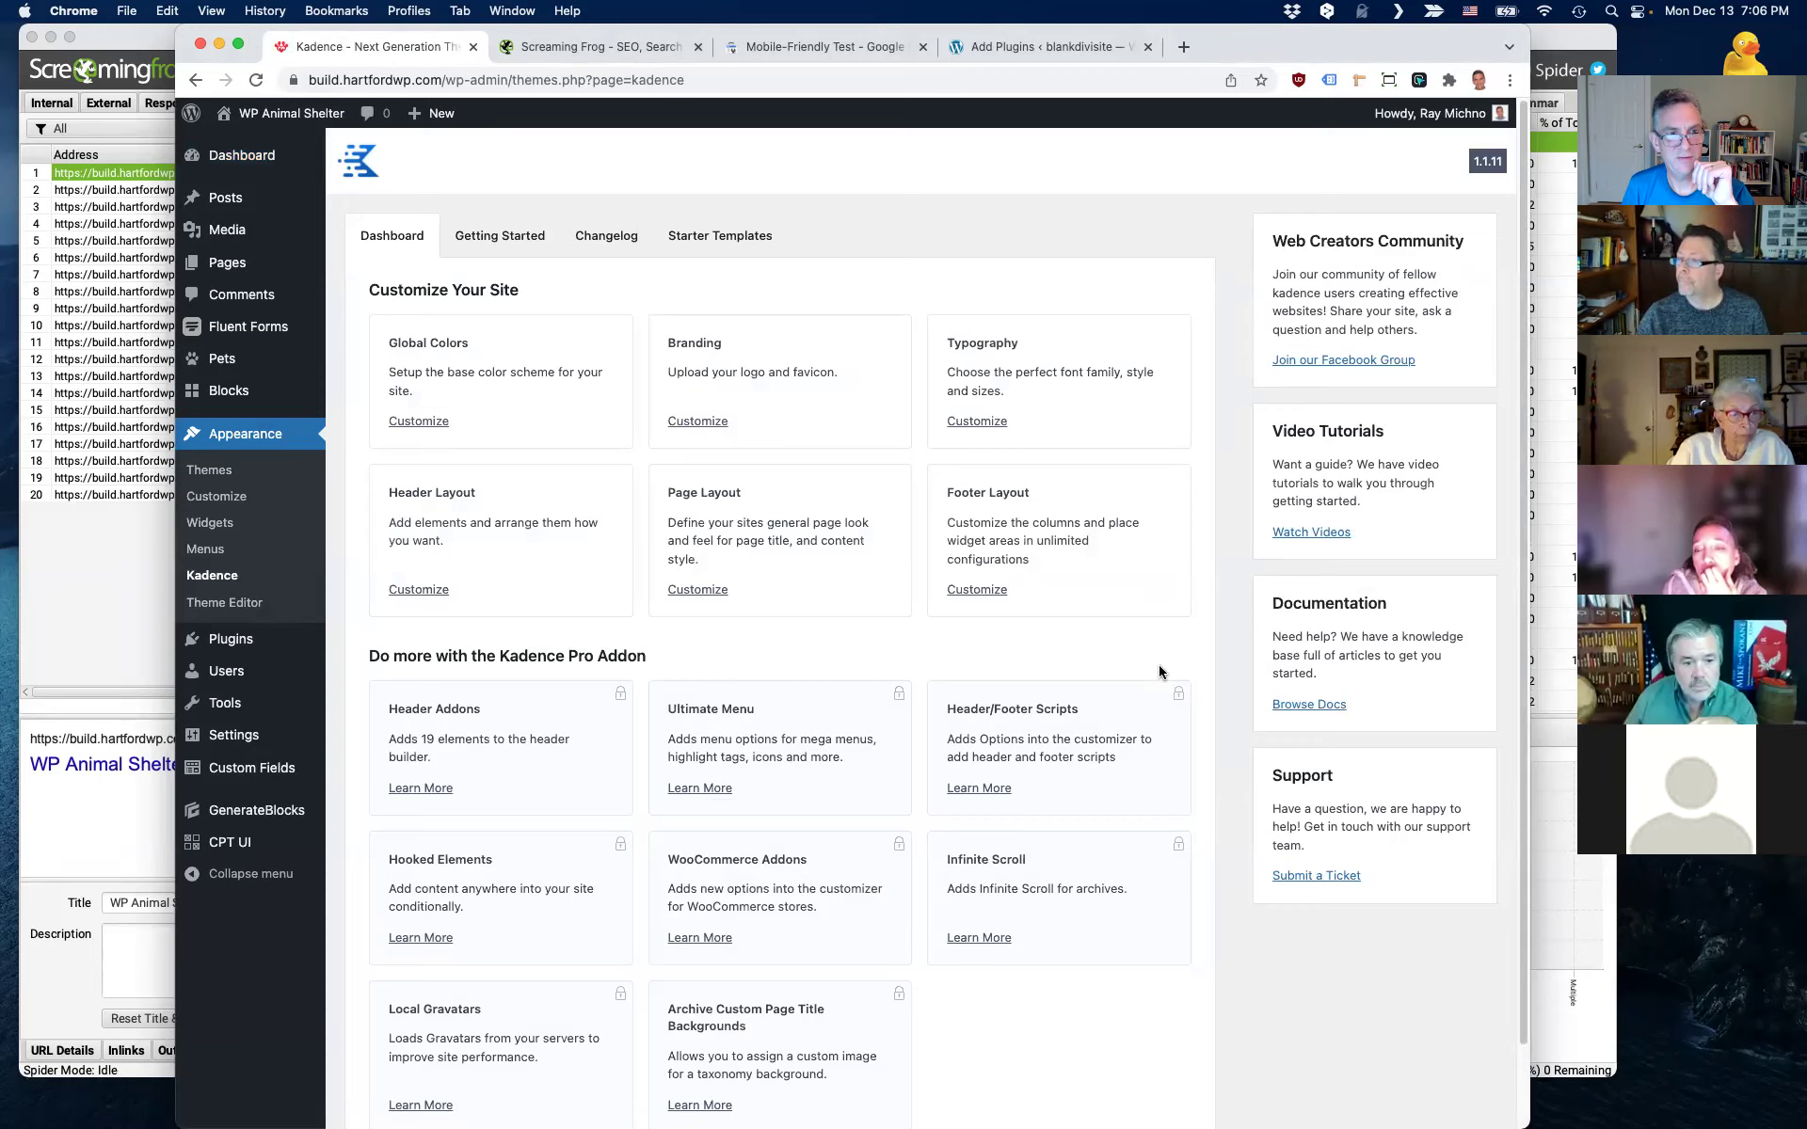
scroll(1161, 672, down, 2)
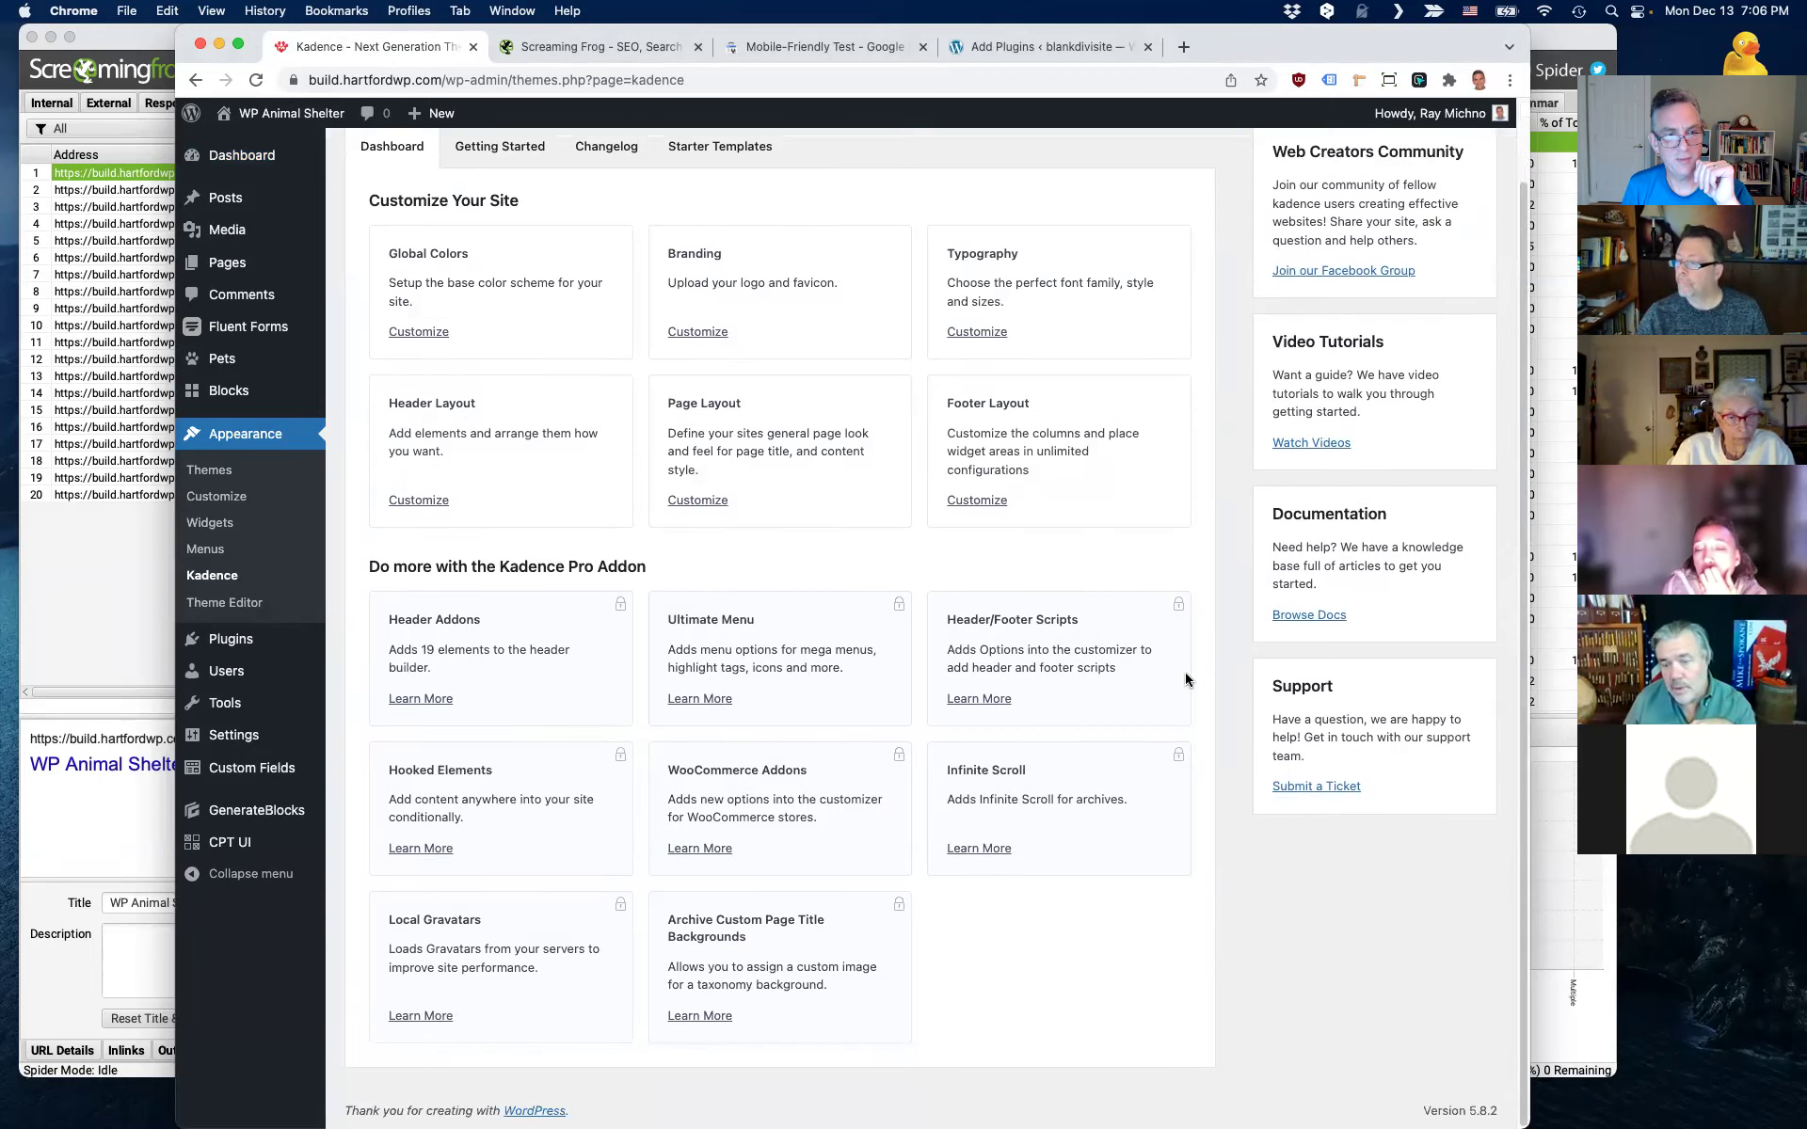
scroll(1185, 679, up, 2)
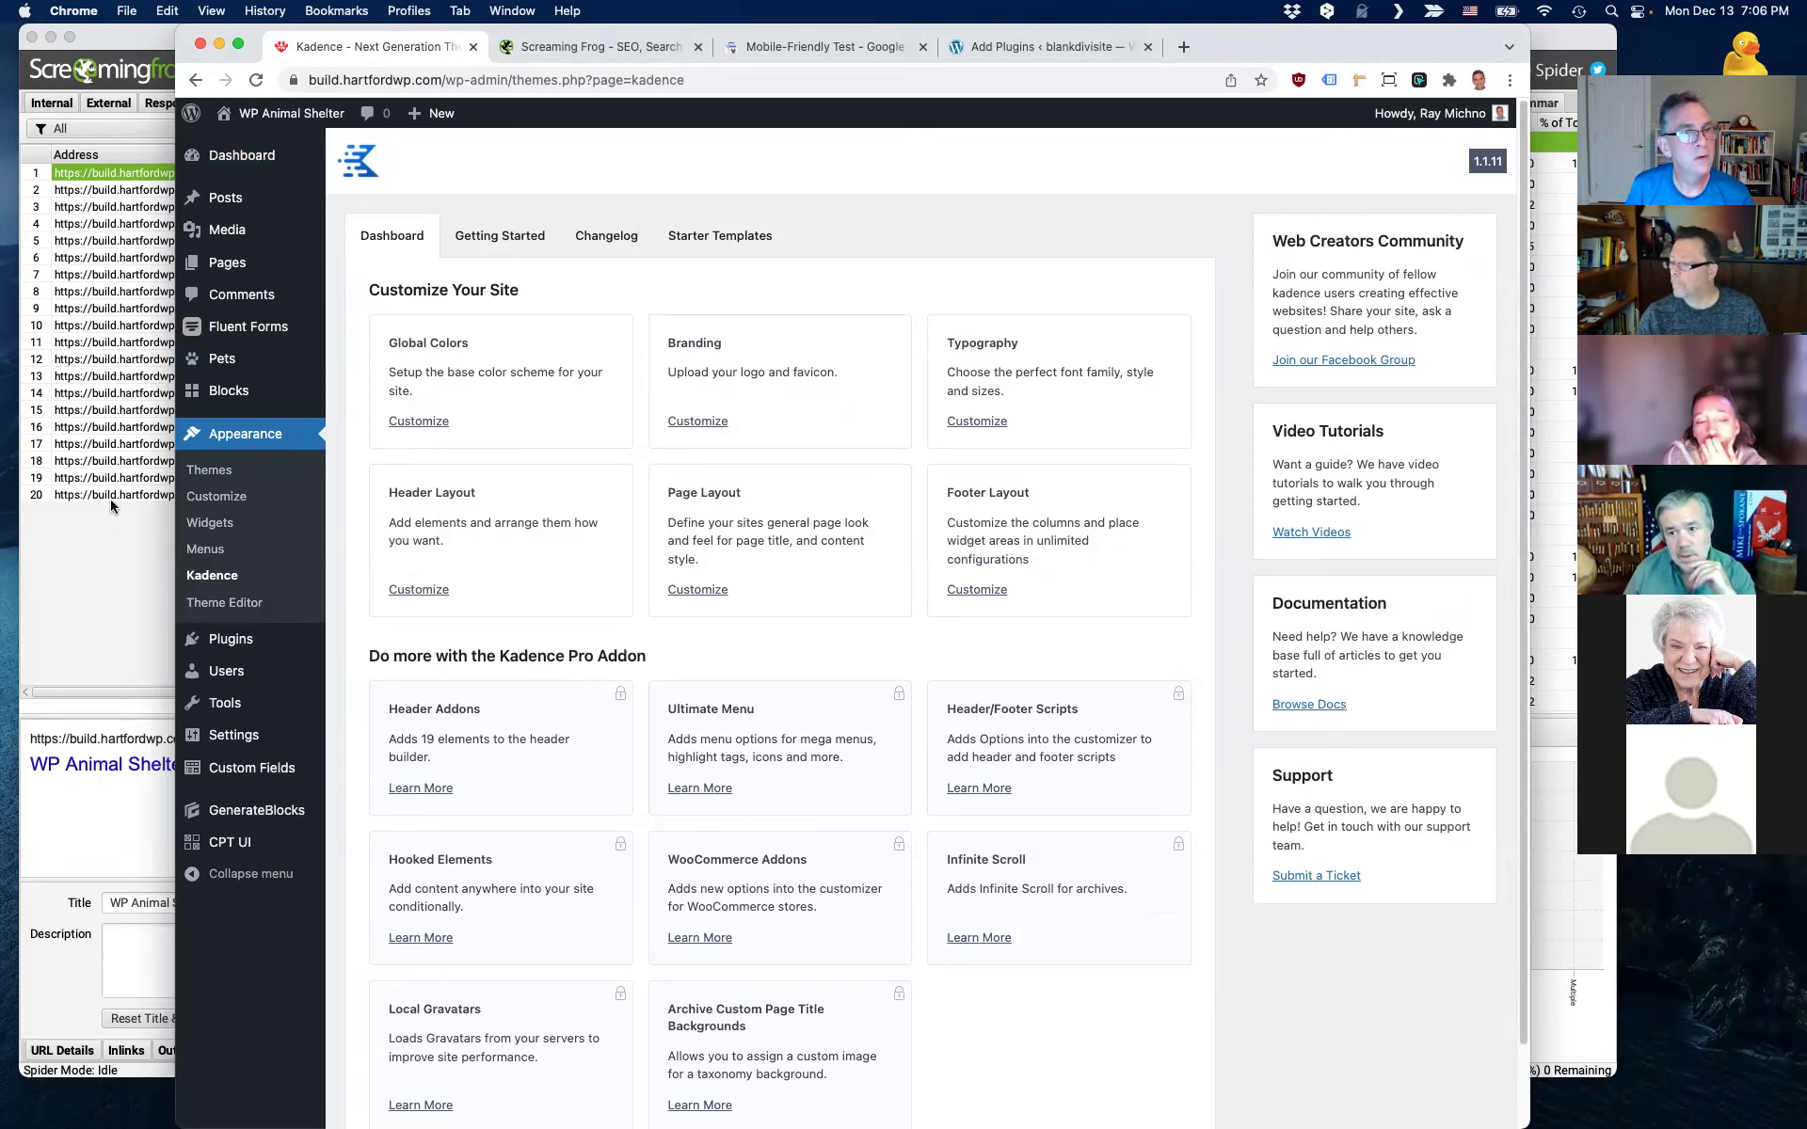
- Look through the Page Layout settings in the theme customizer, including page title and default layout, and close the customizer
click(228, 498)
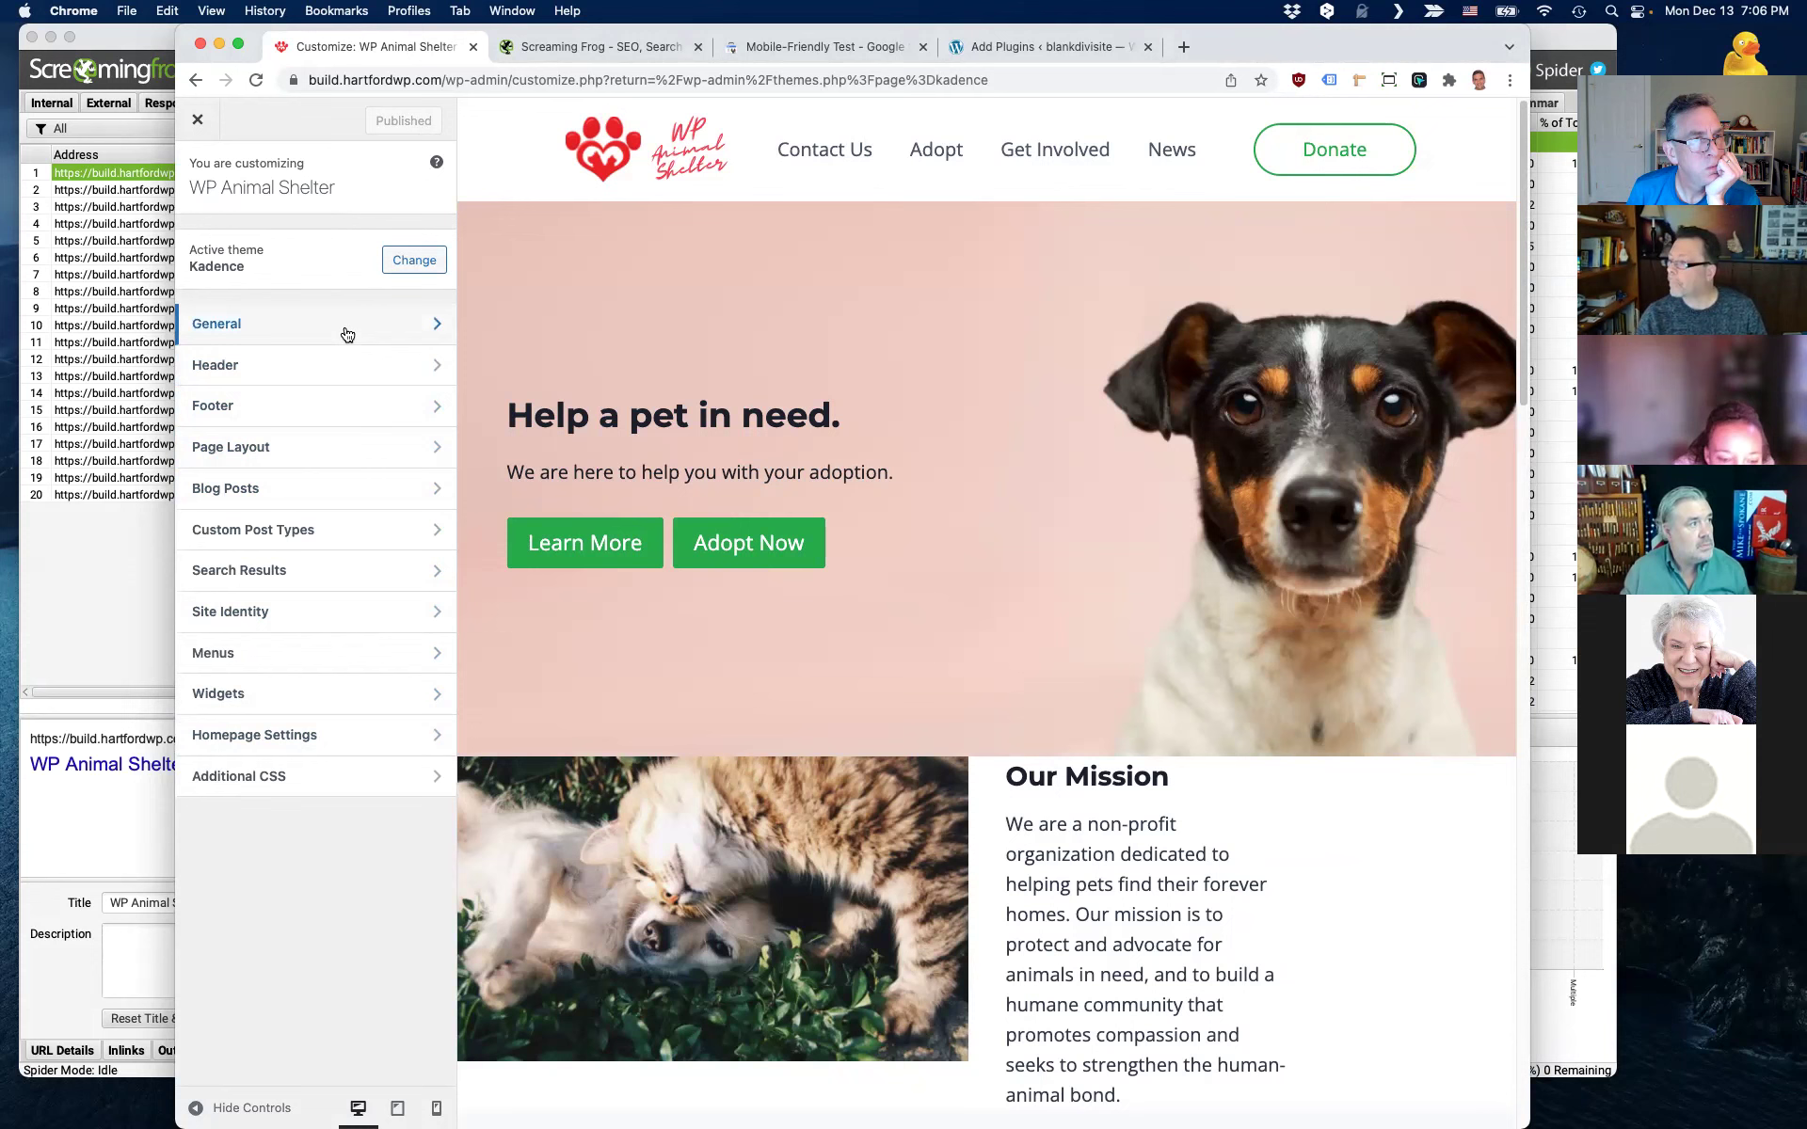
click(339, 456)
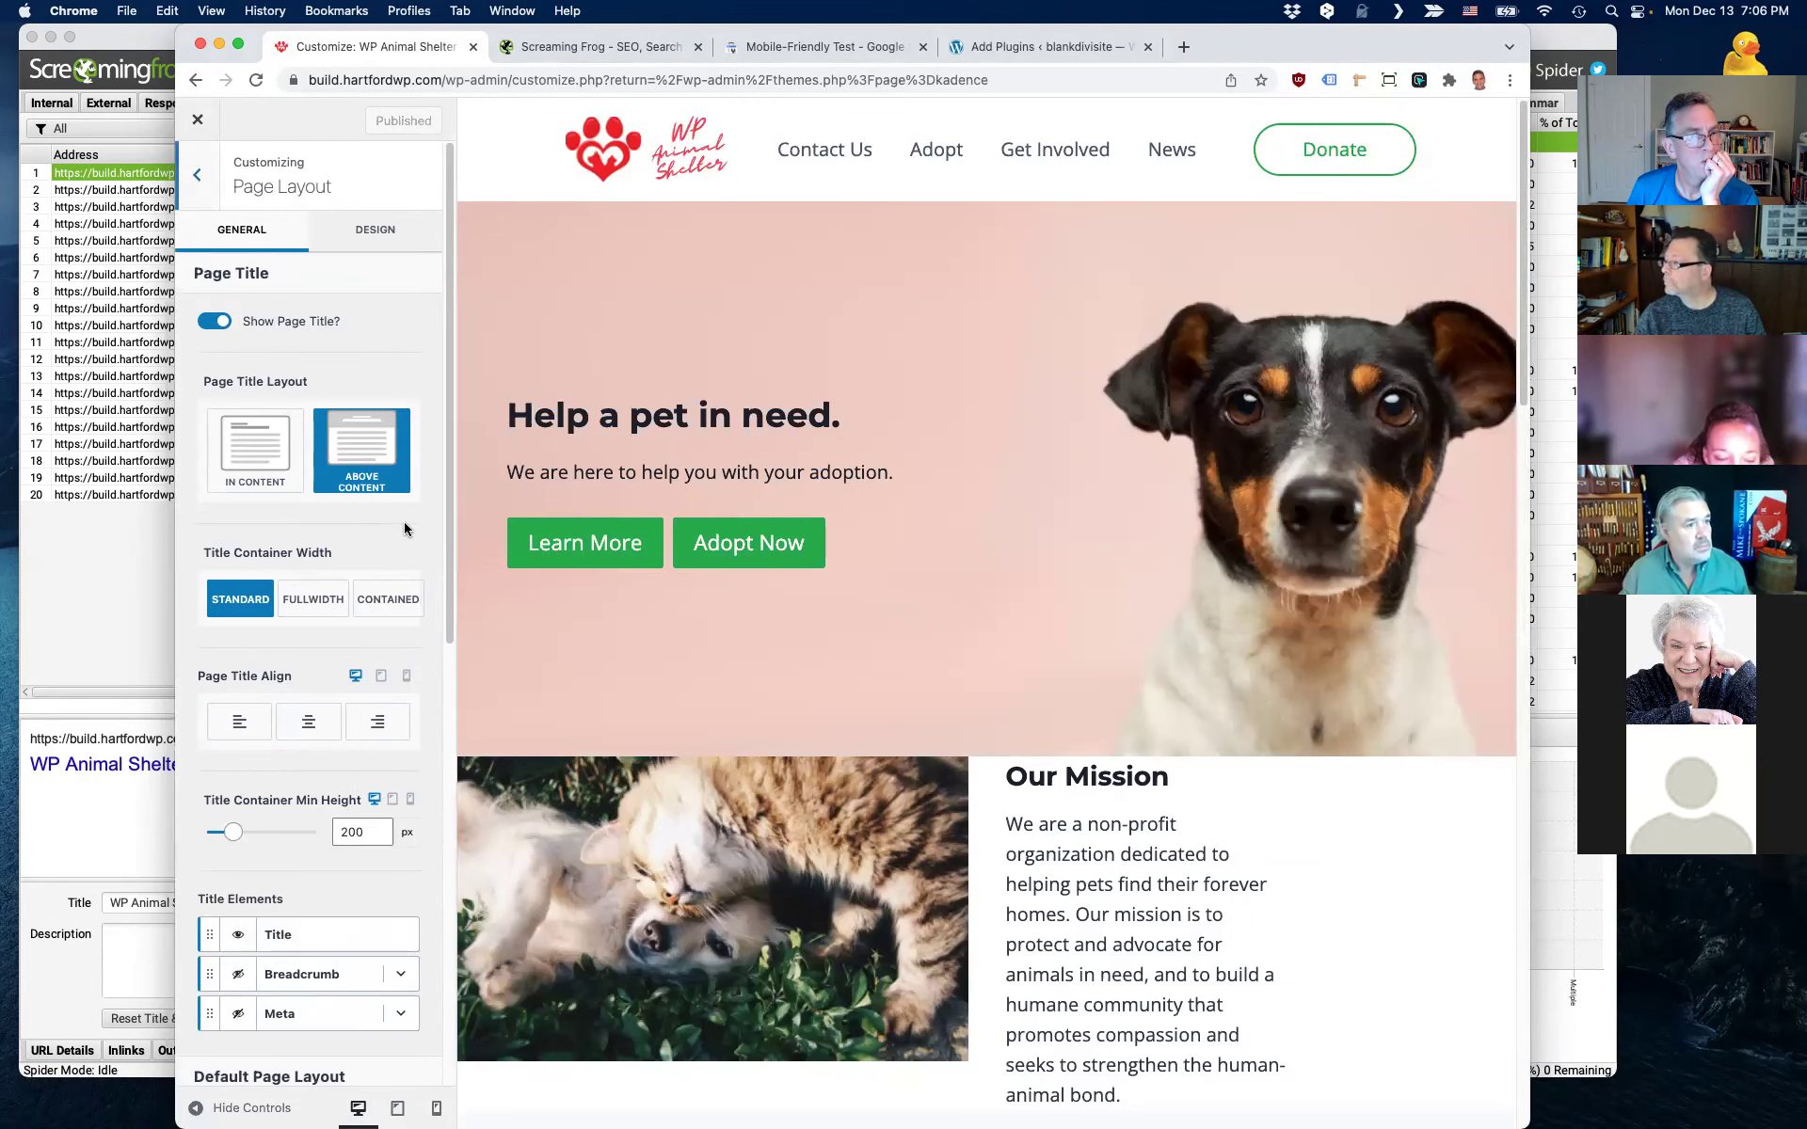
scroll(404, 528, down, 5)
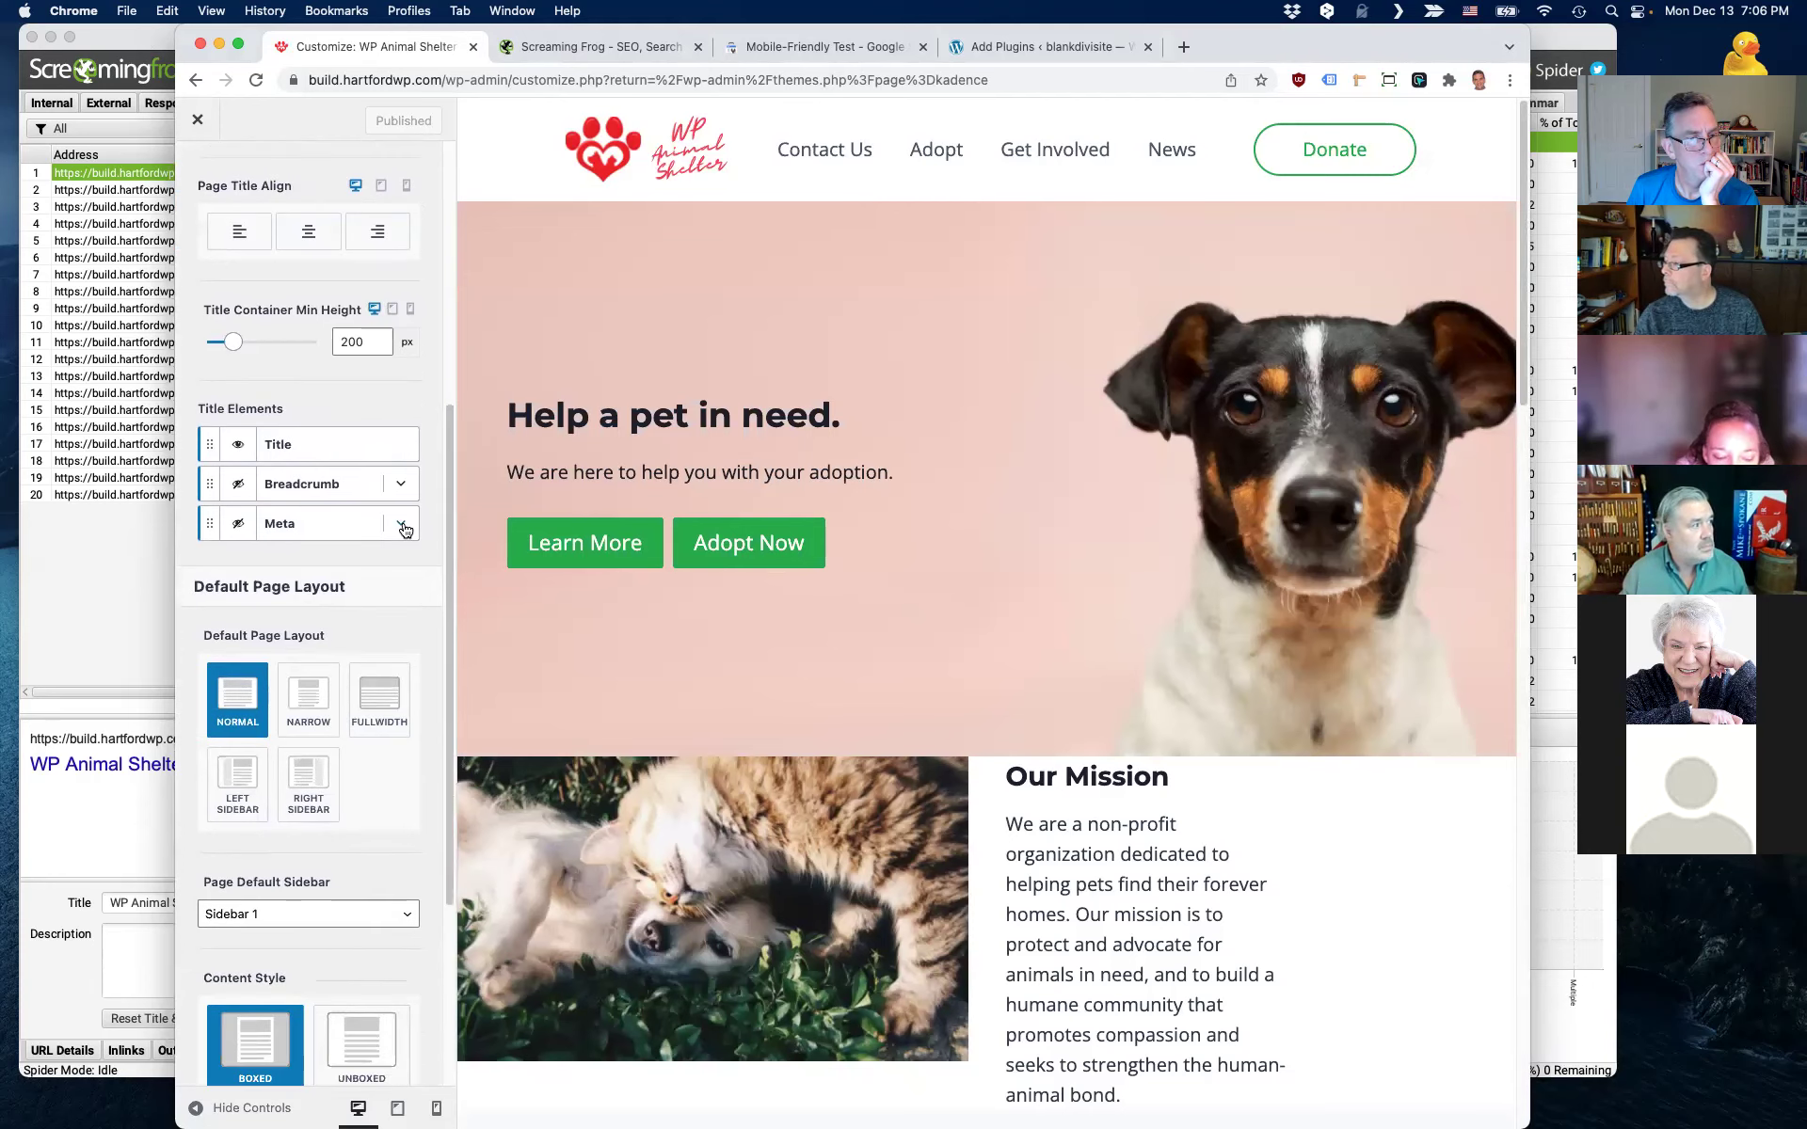
scroll(405, 529, down, 4)
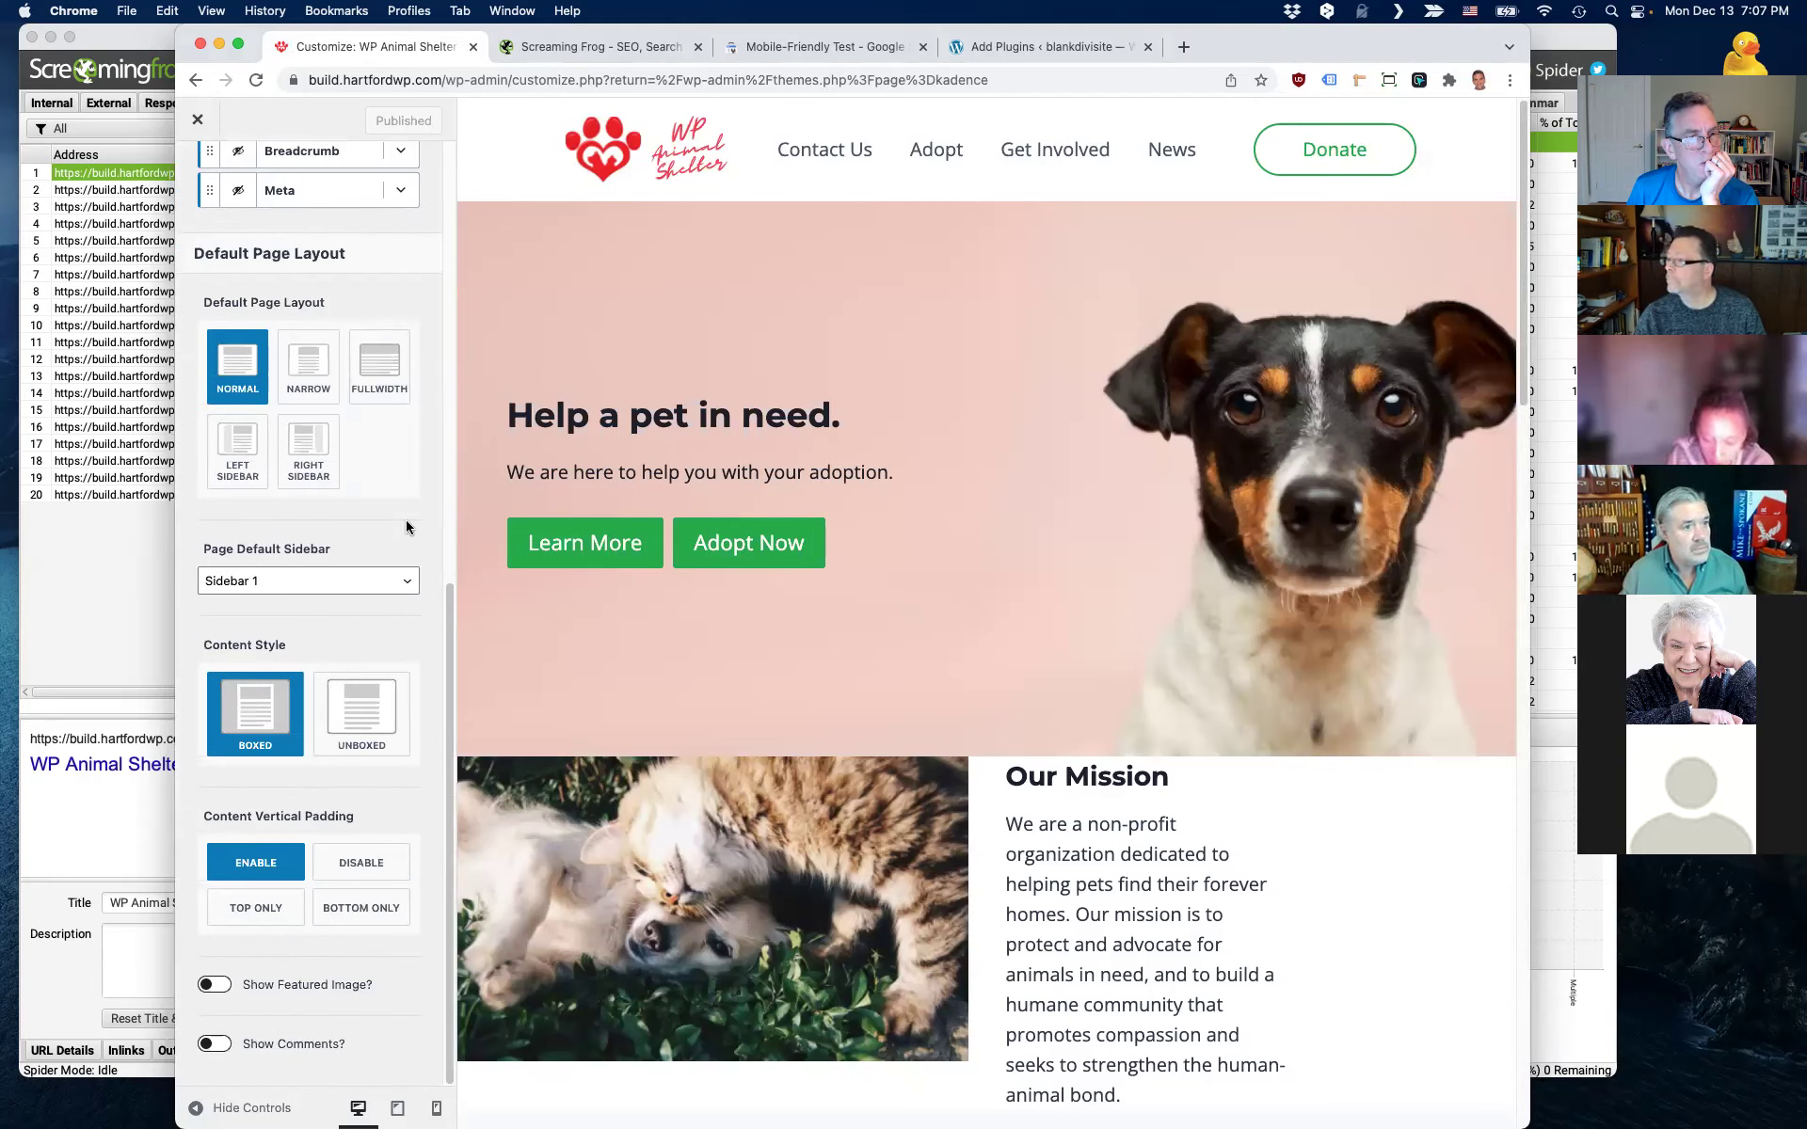
scroll(395, 520, up, 9)
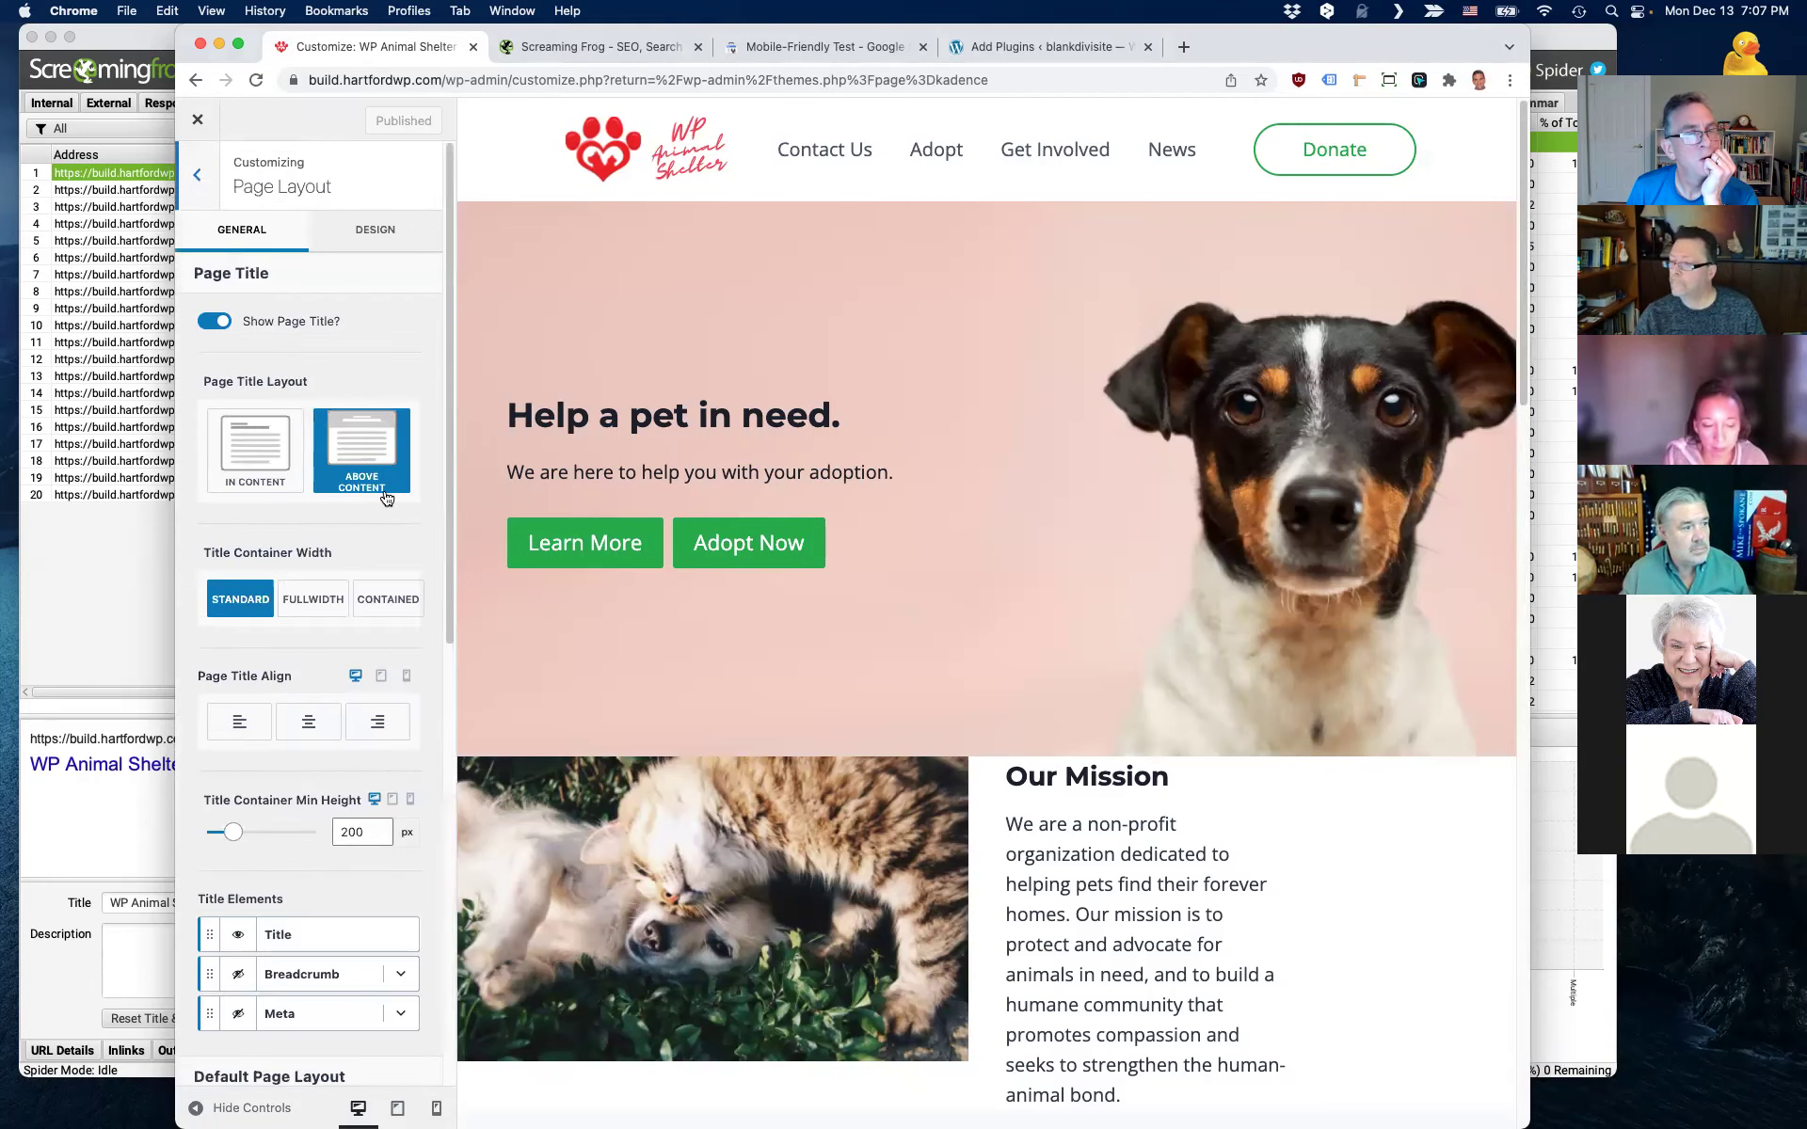
click(211, 184)
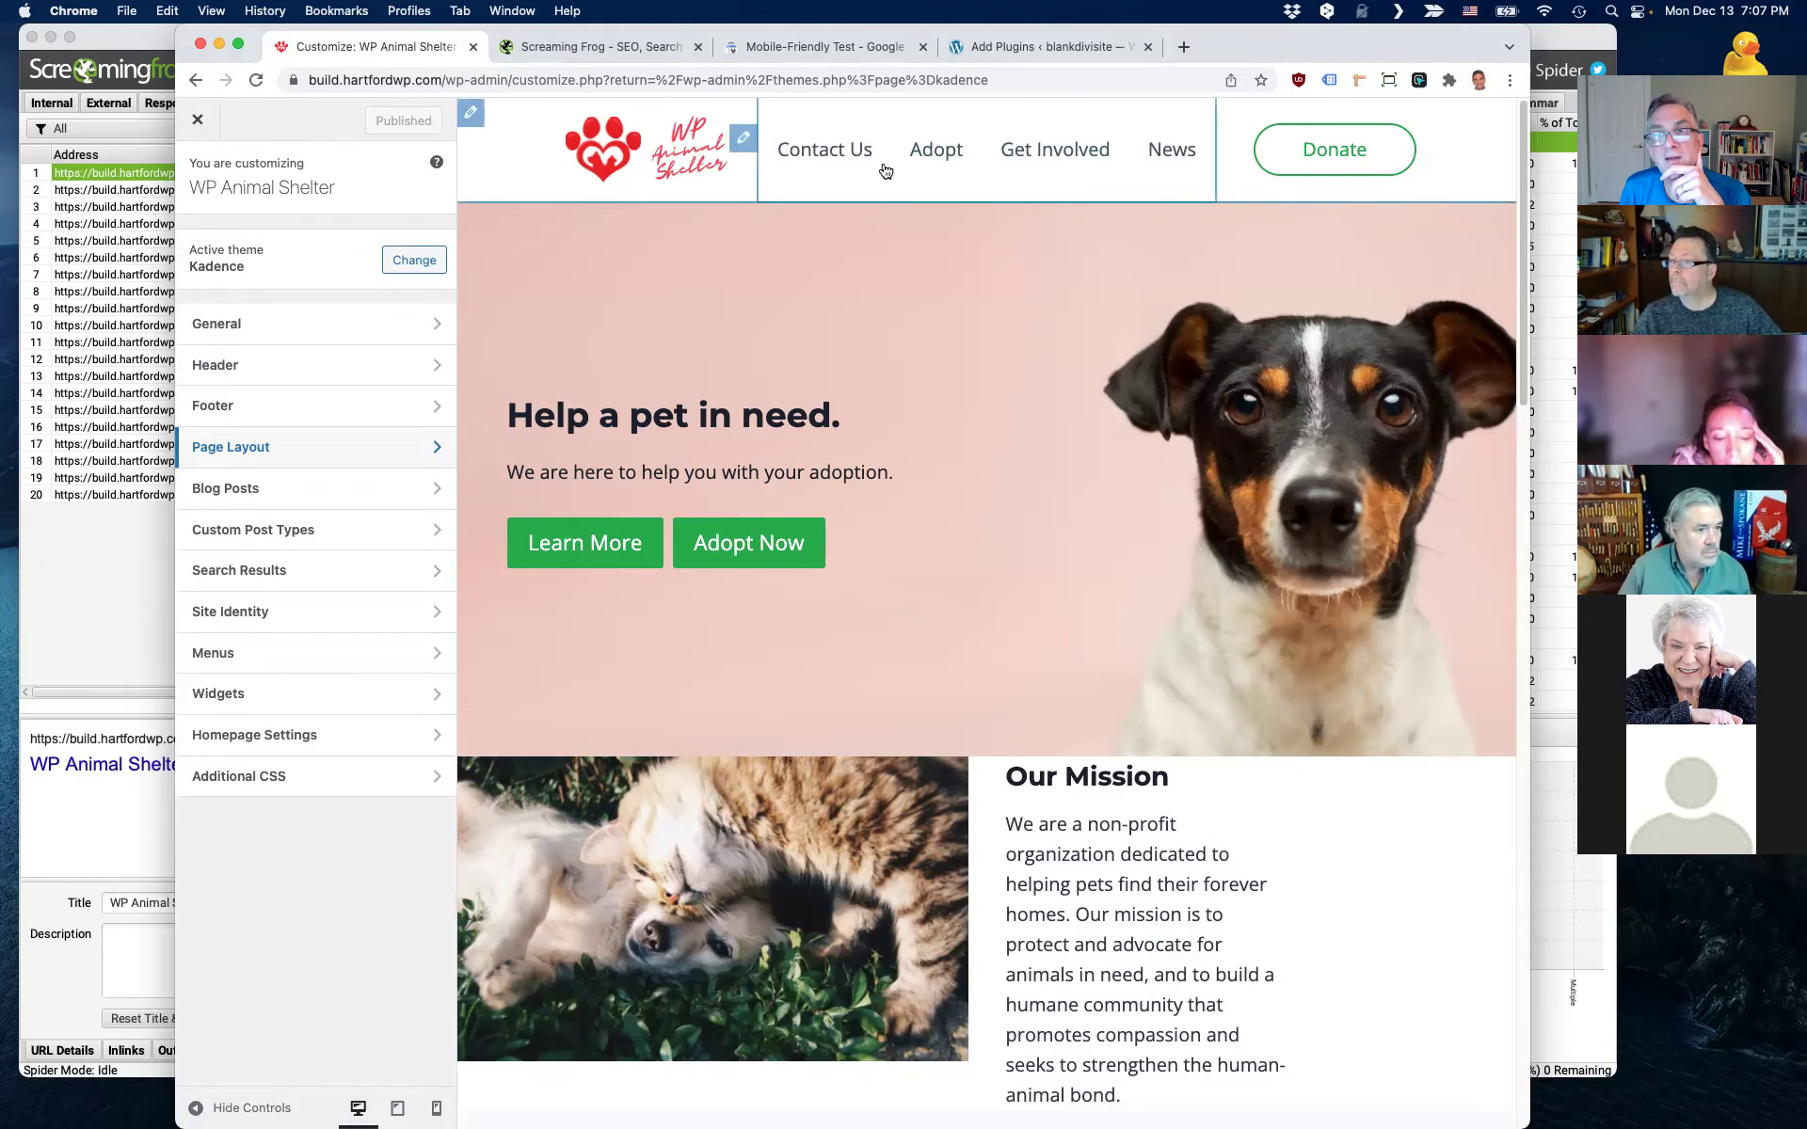
click(198, 123)
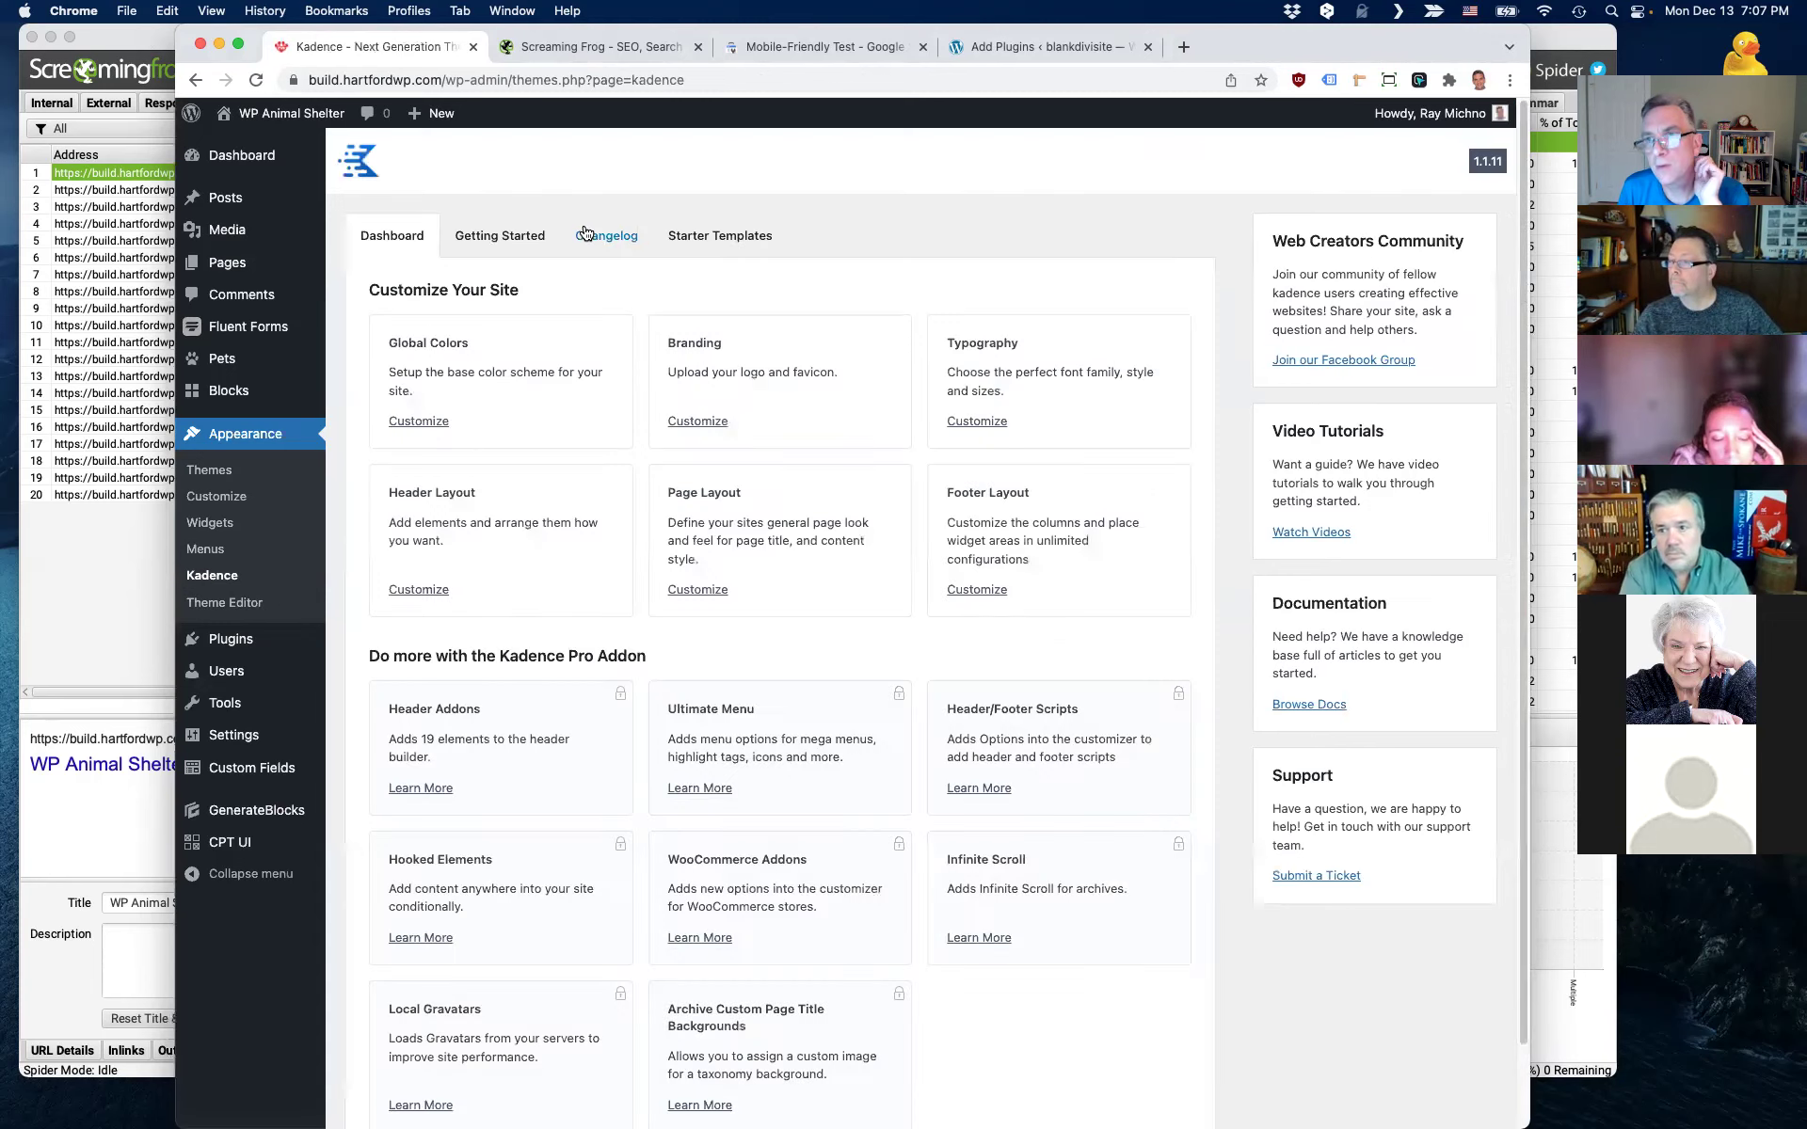
- View the Contact Us page on the live WP Animal Shelter site and switch back to Screaming Frog SEO Spider
mouse_move(283, 112)
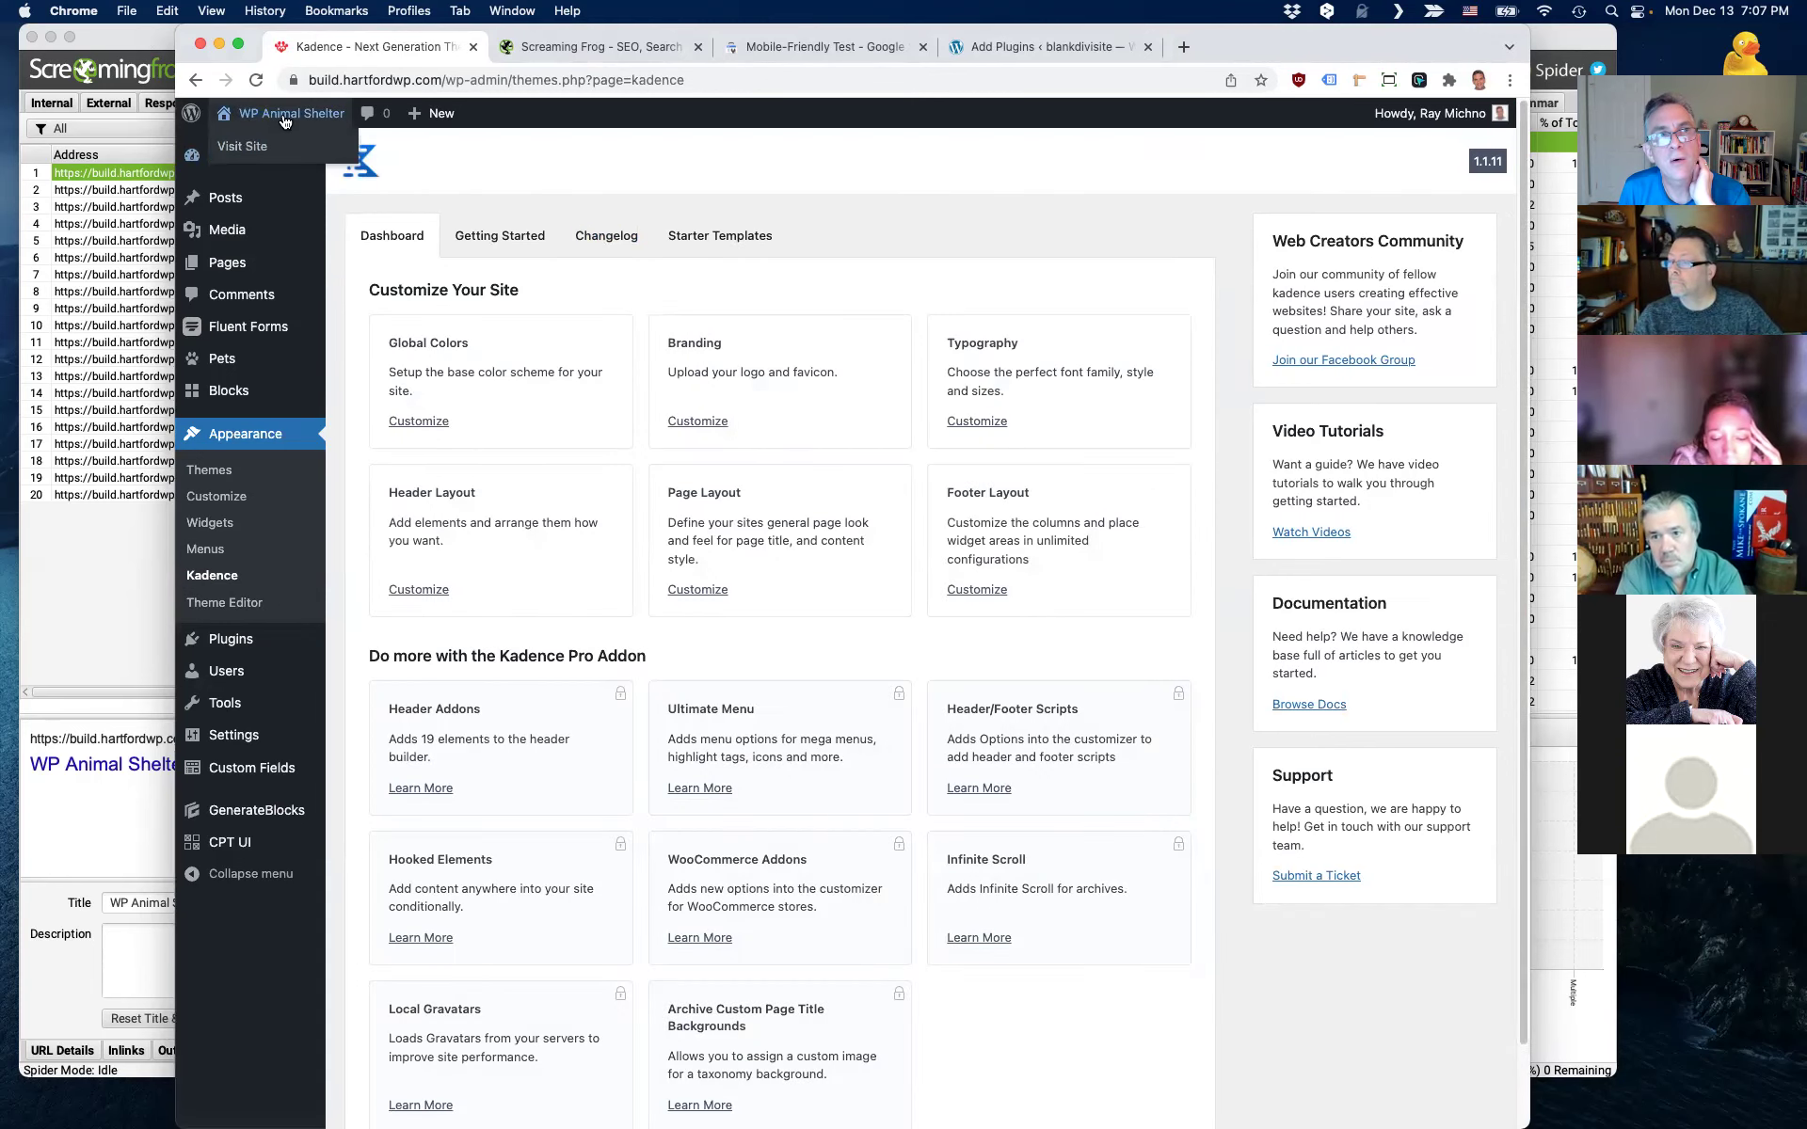
click(243, 144)
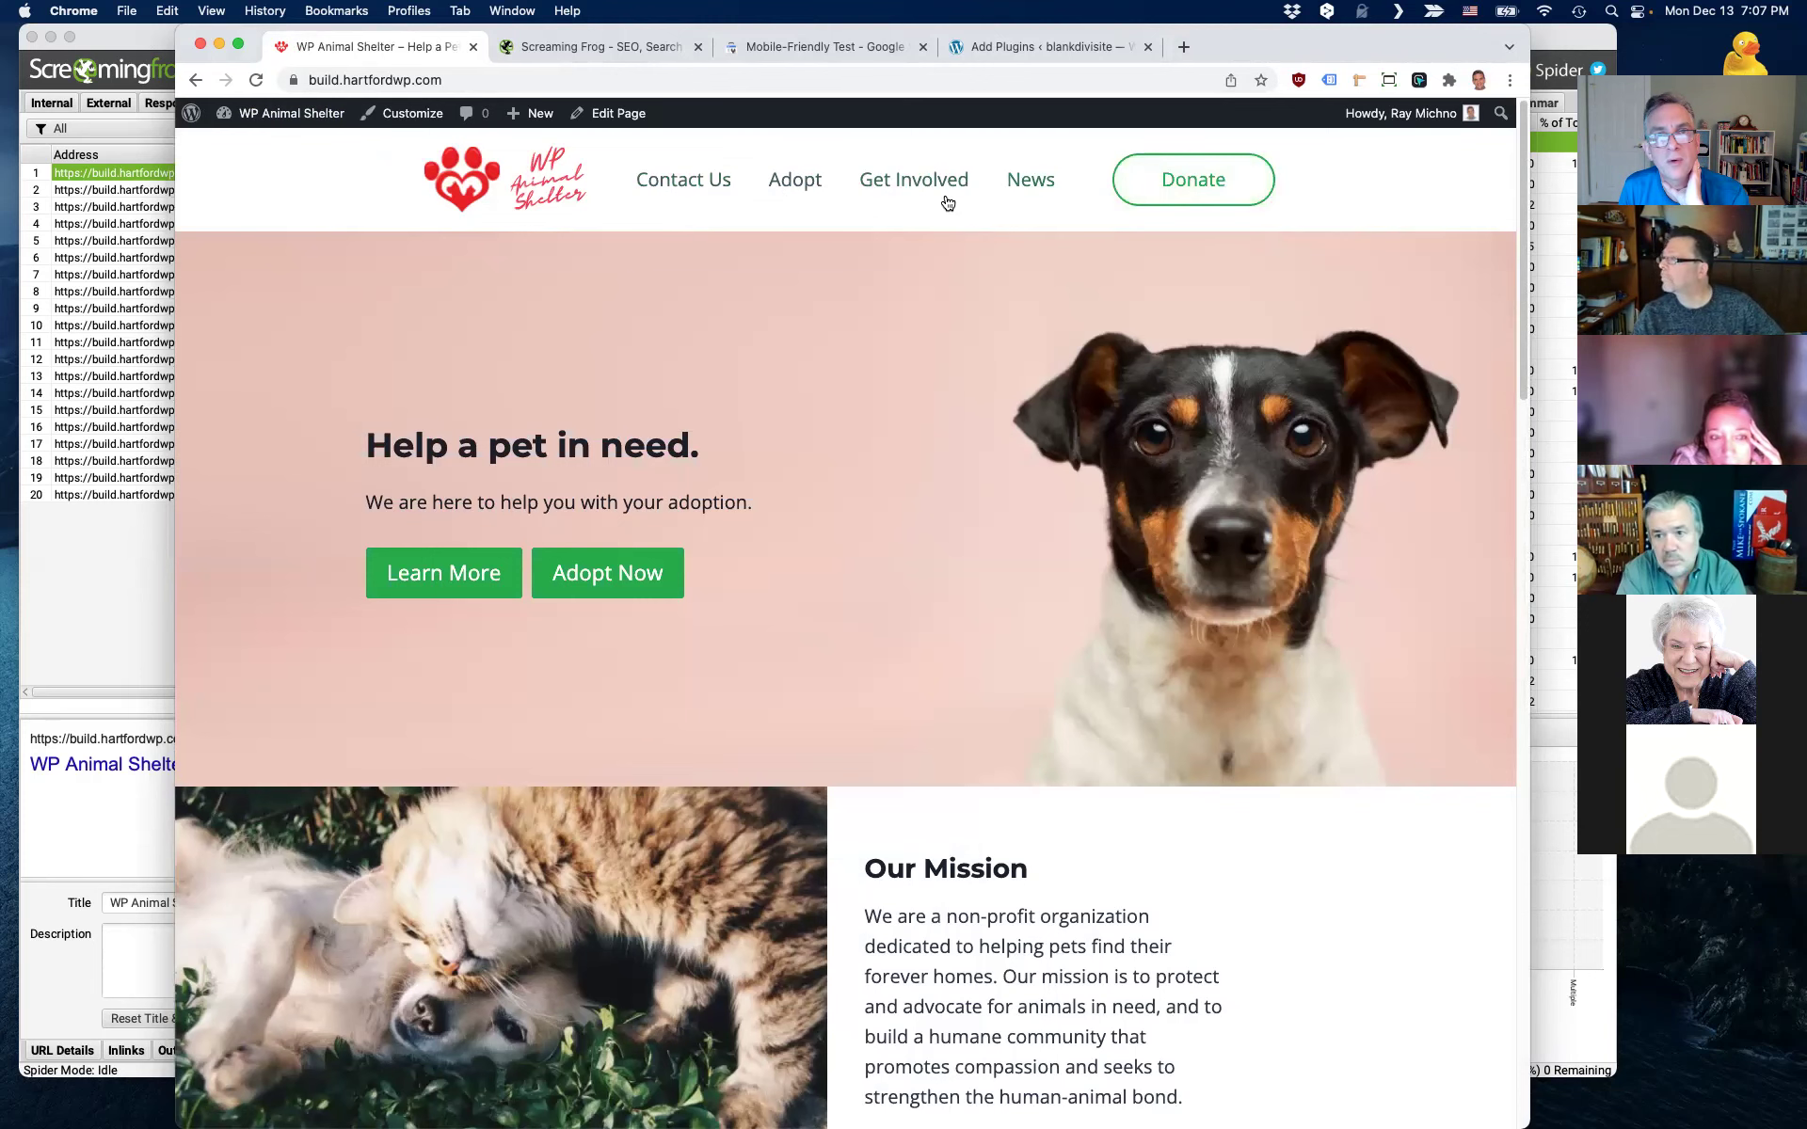
click(712, 182)
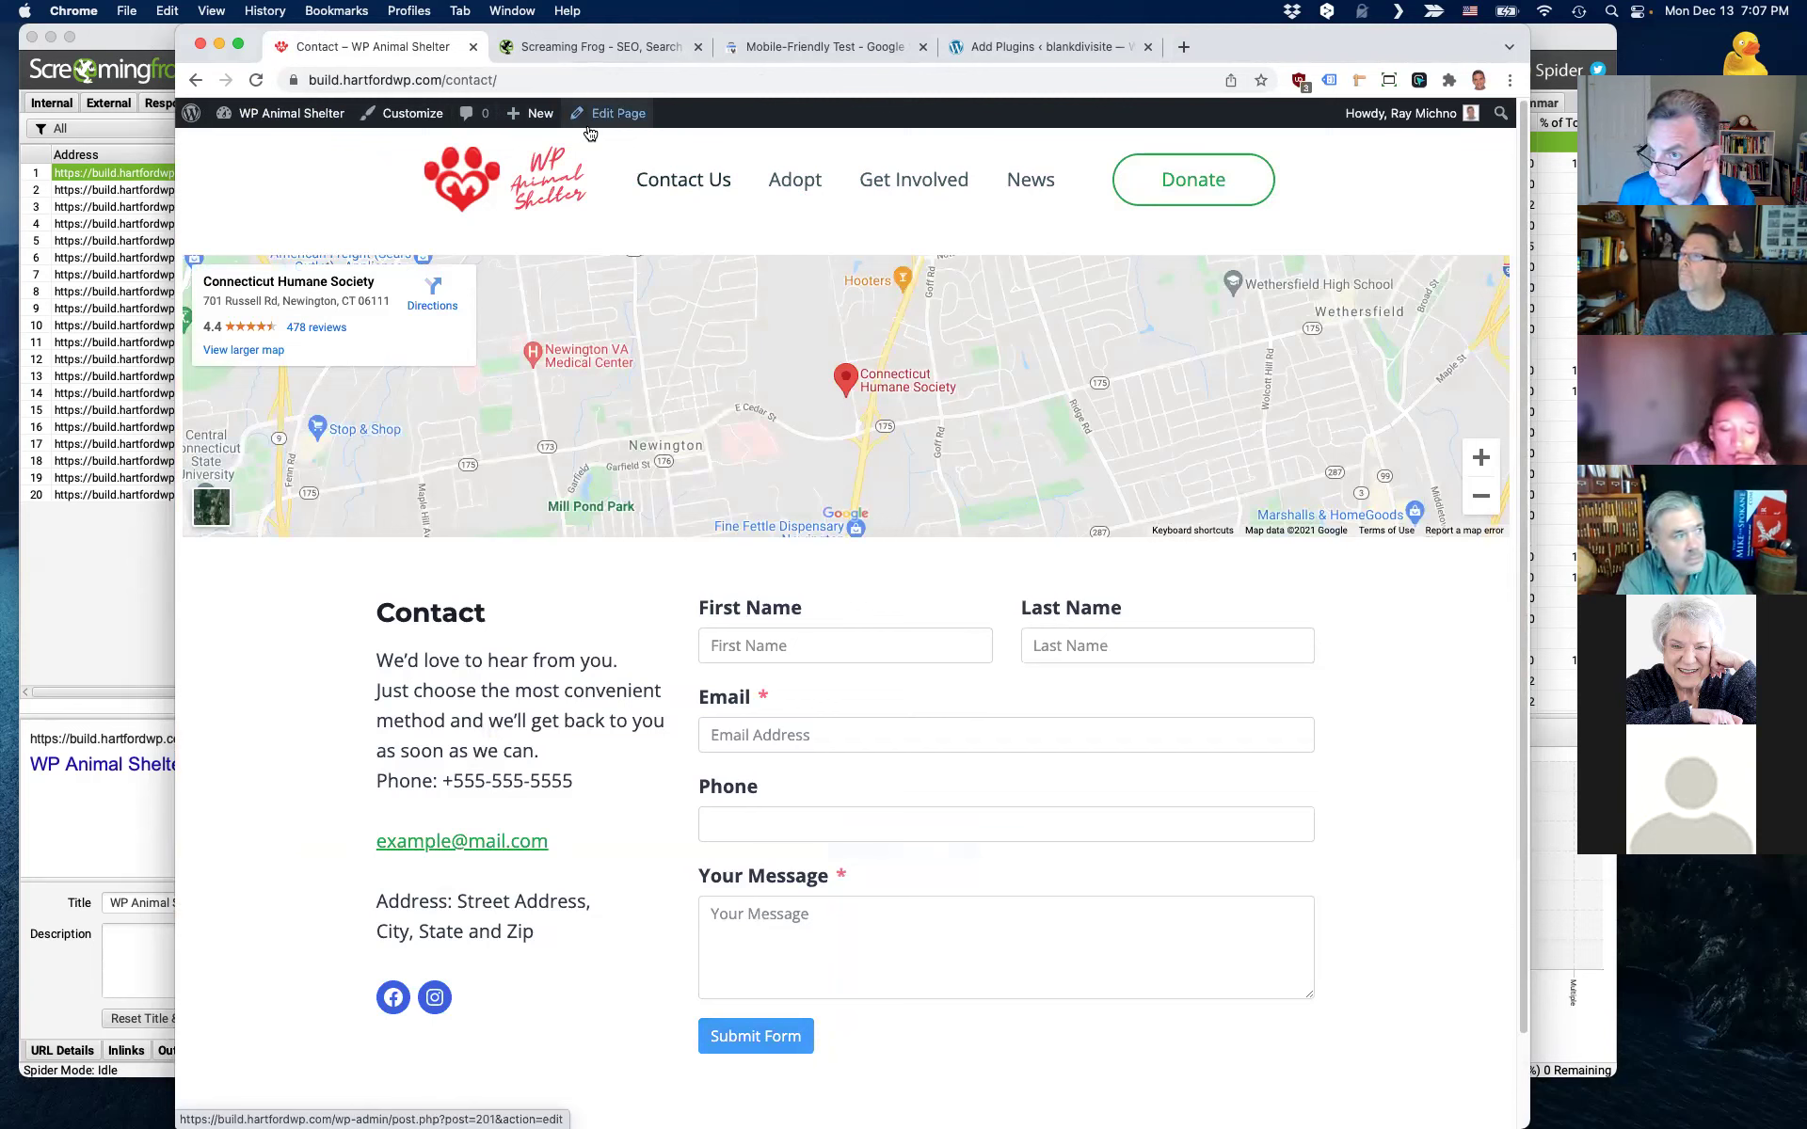
click(1561, 35)
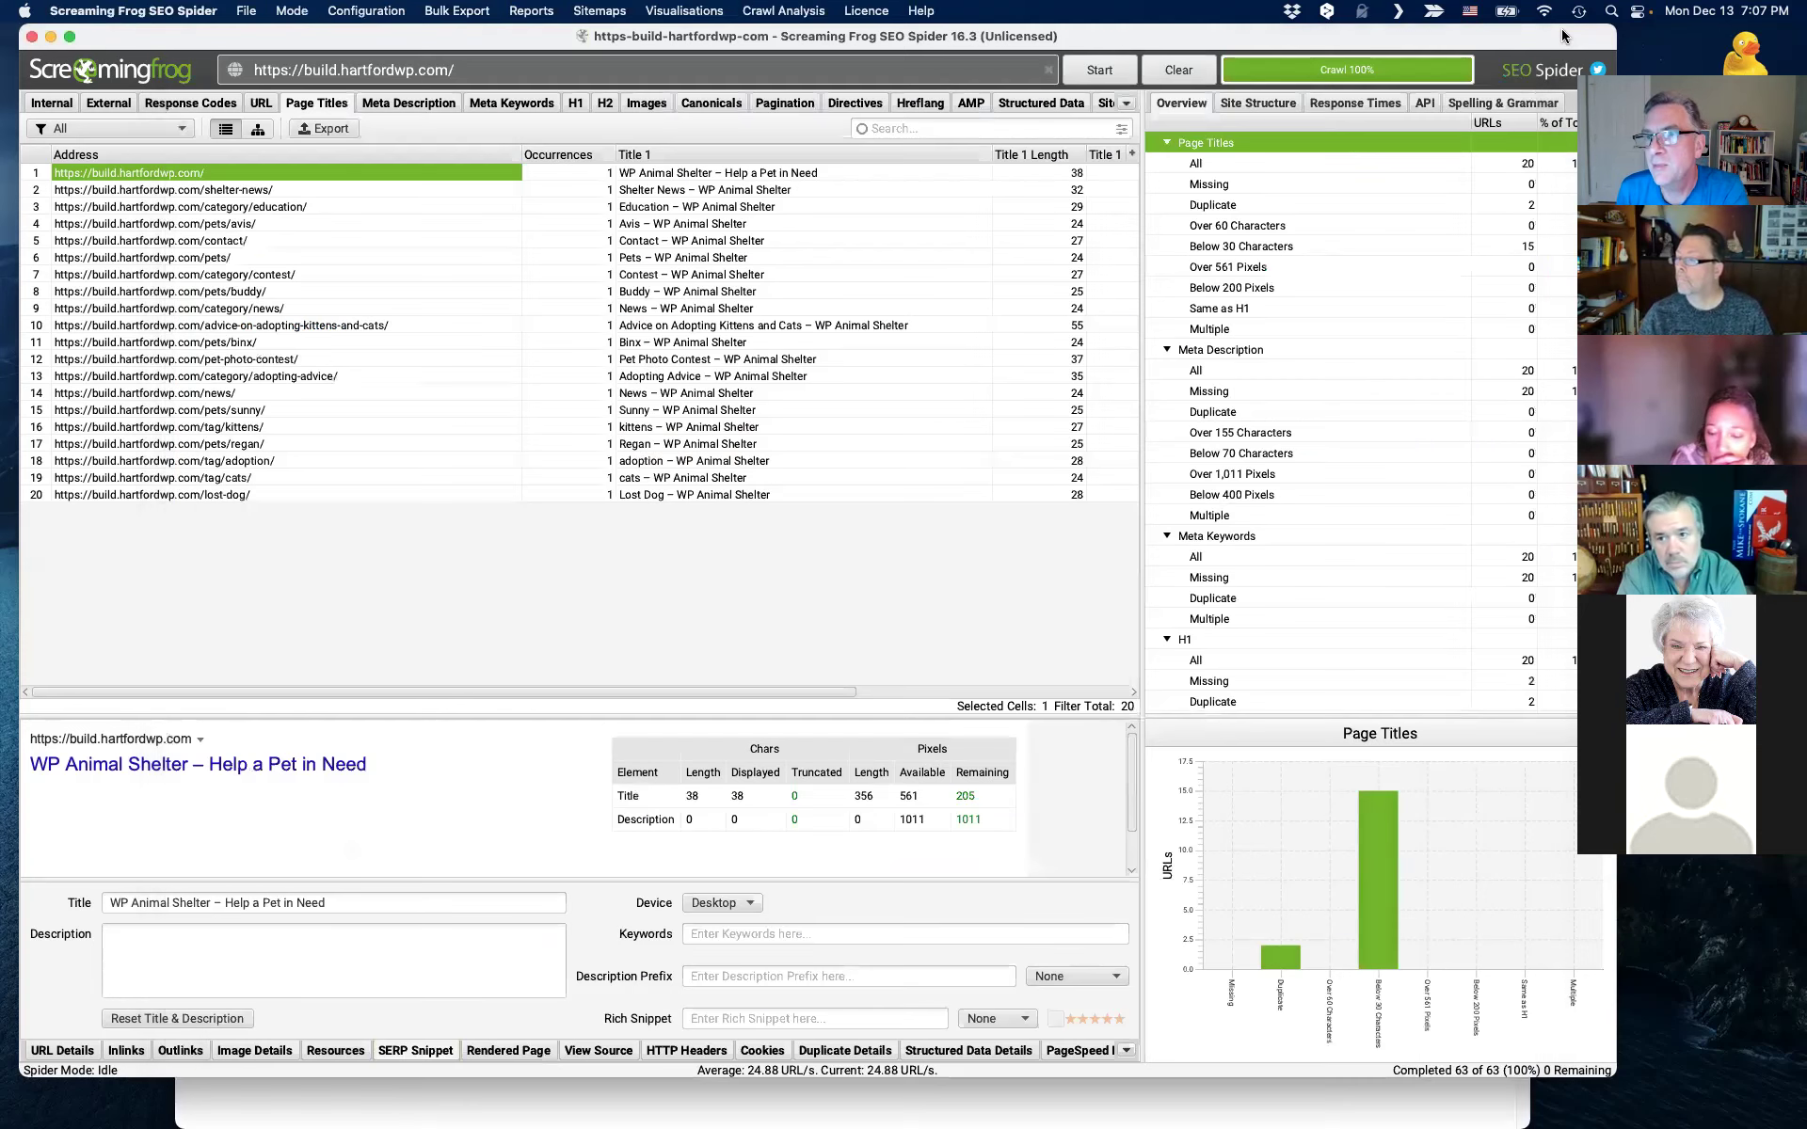
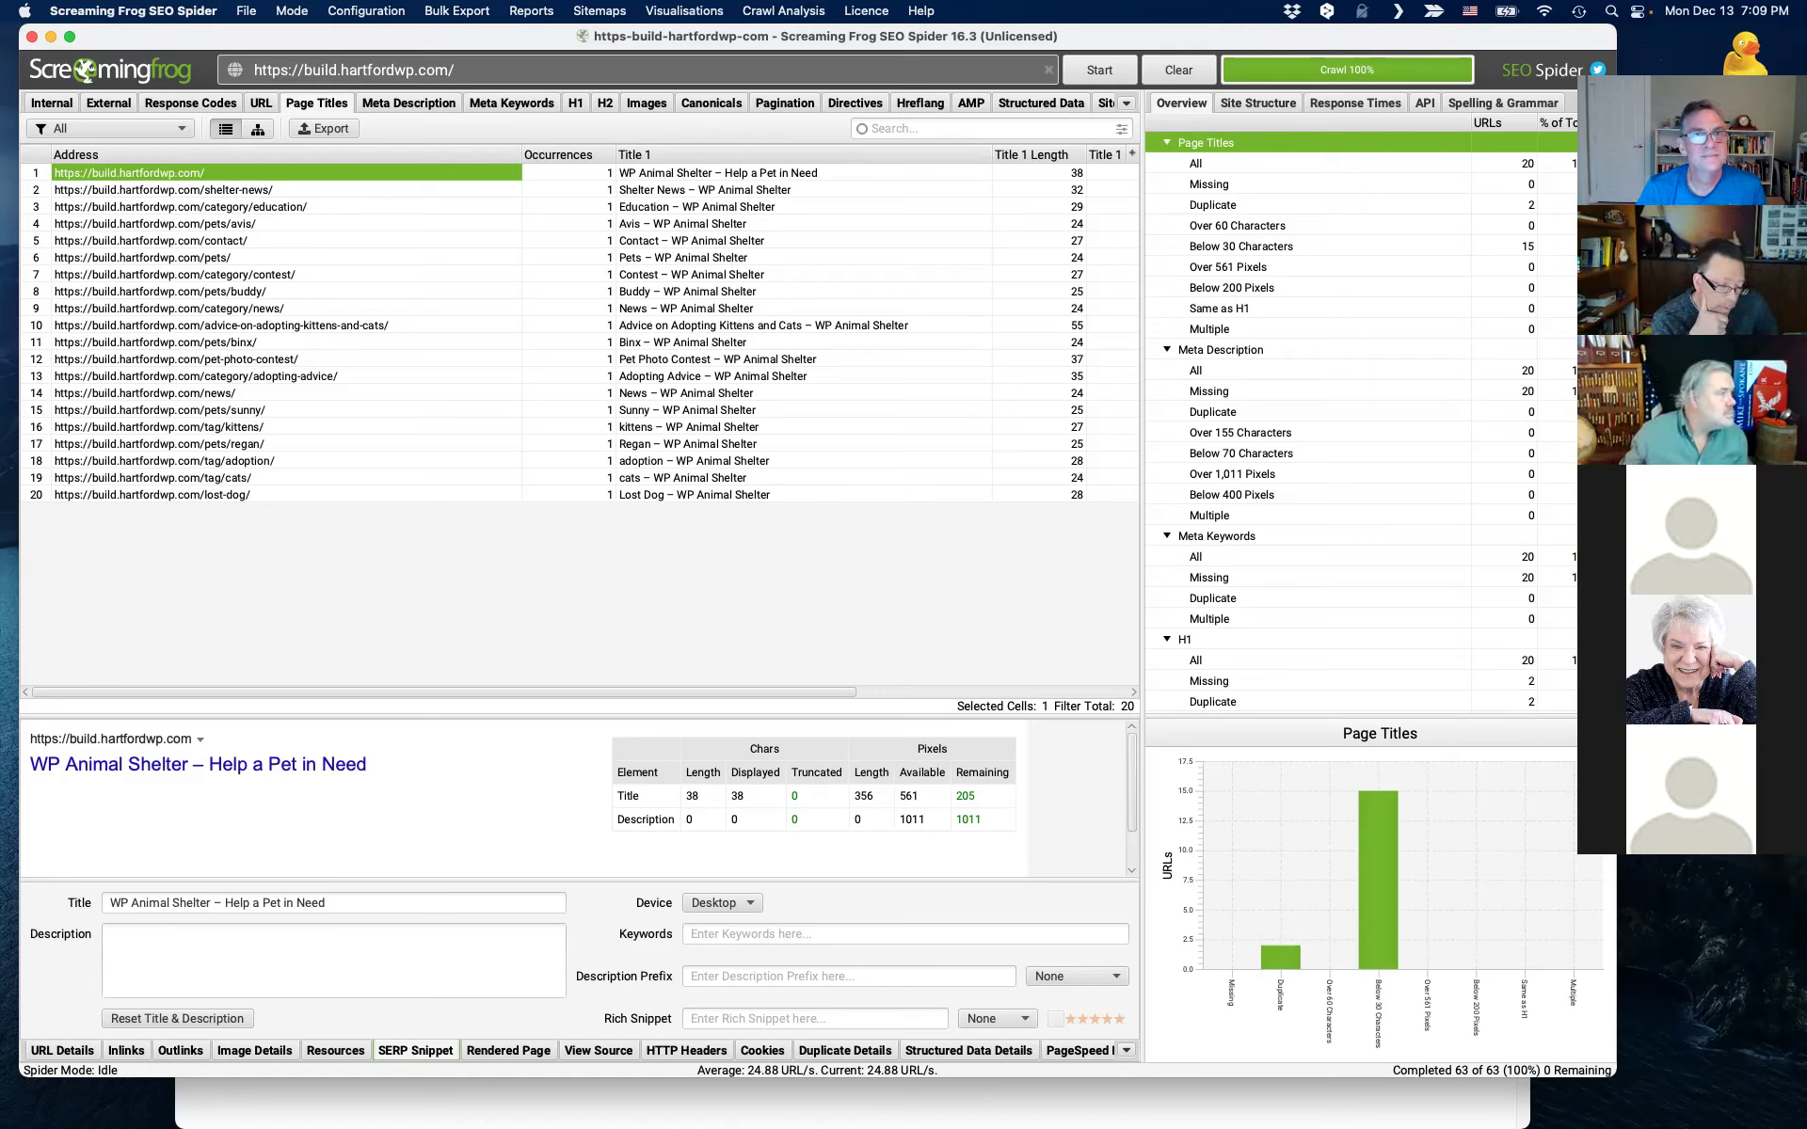
- Switch to Chrome and open the WordPress dashboard of the WP Animal Shelter site
click(587, 1103)
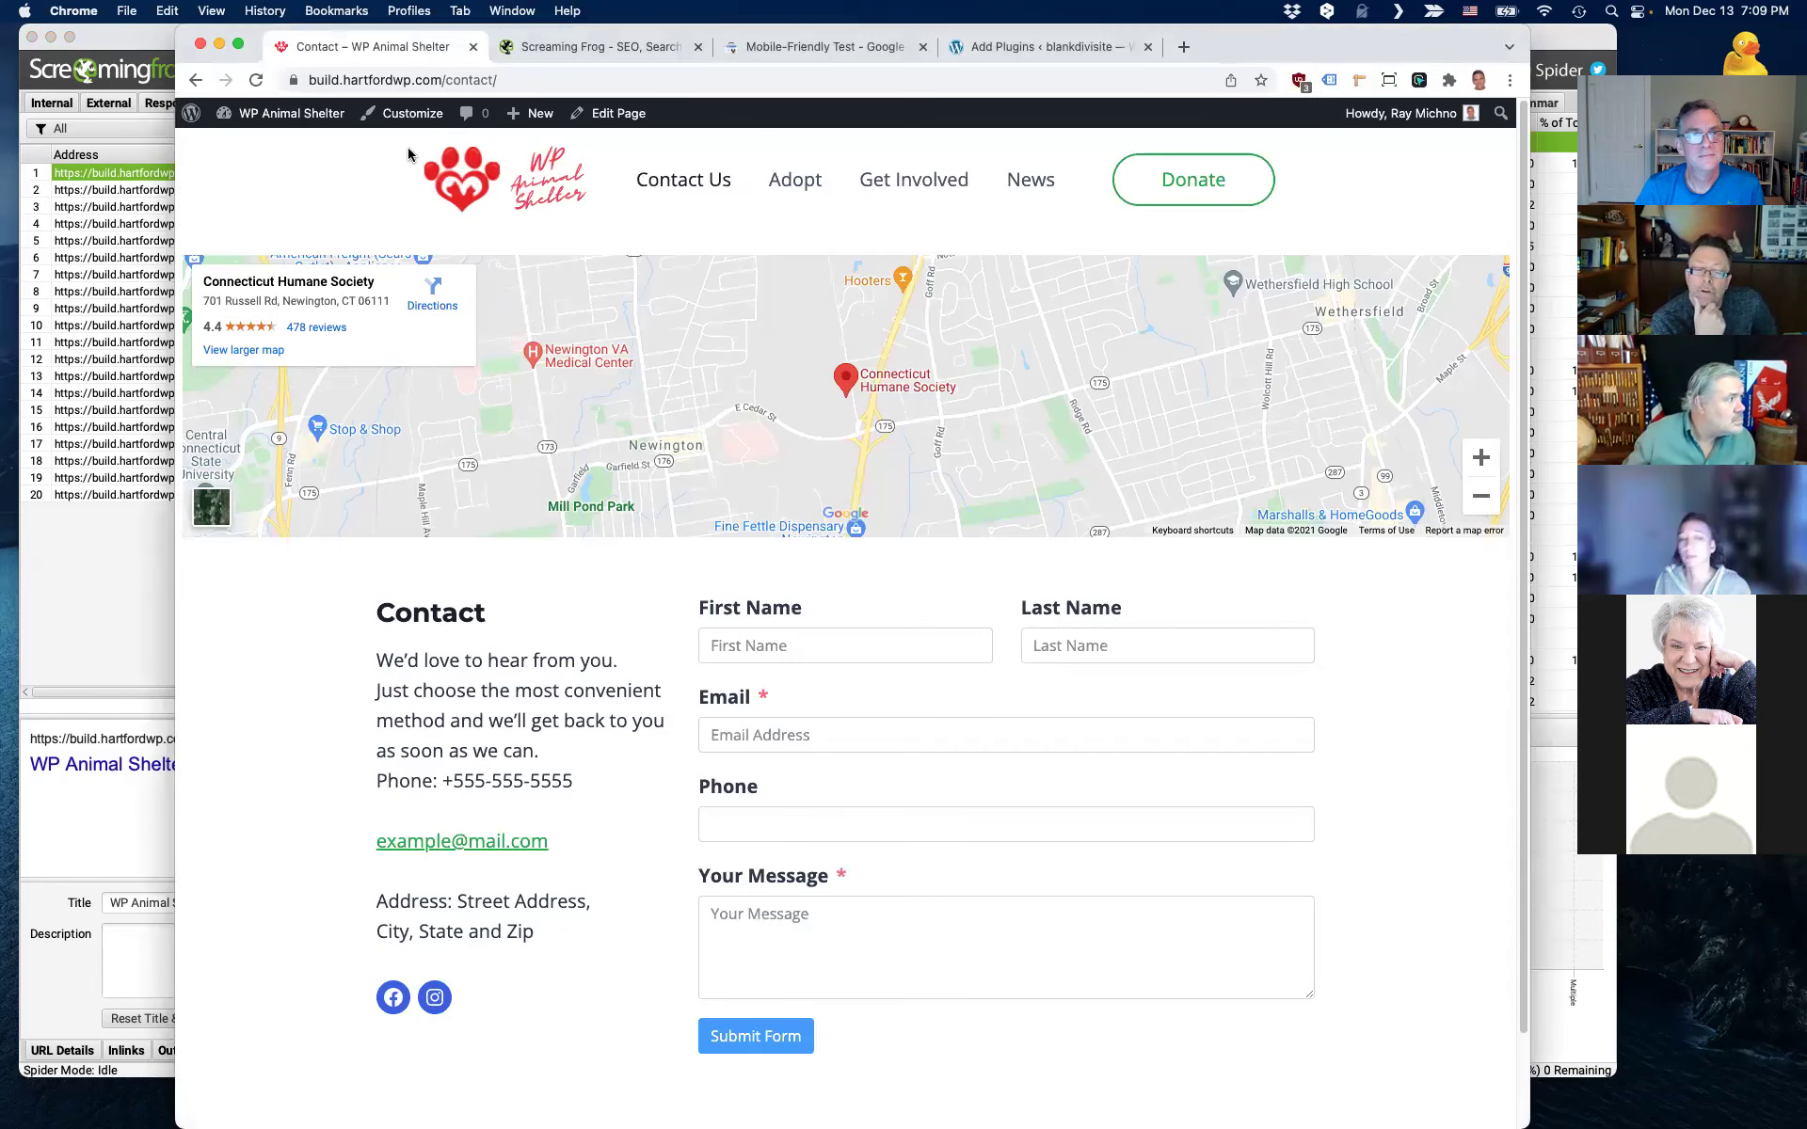
mouse_move(266, 118)
click(242, 151)
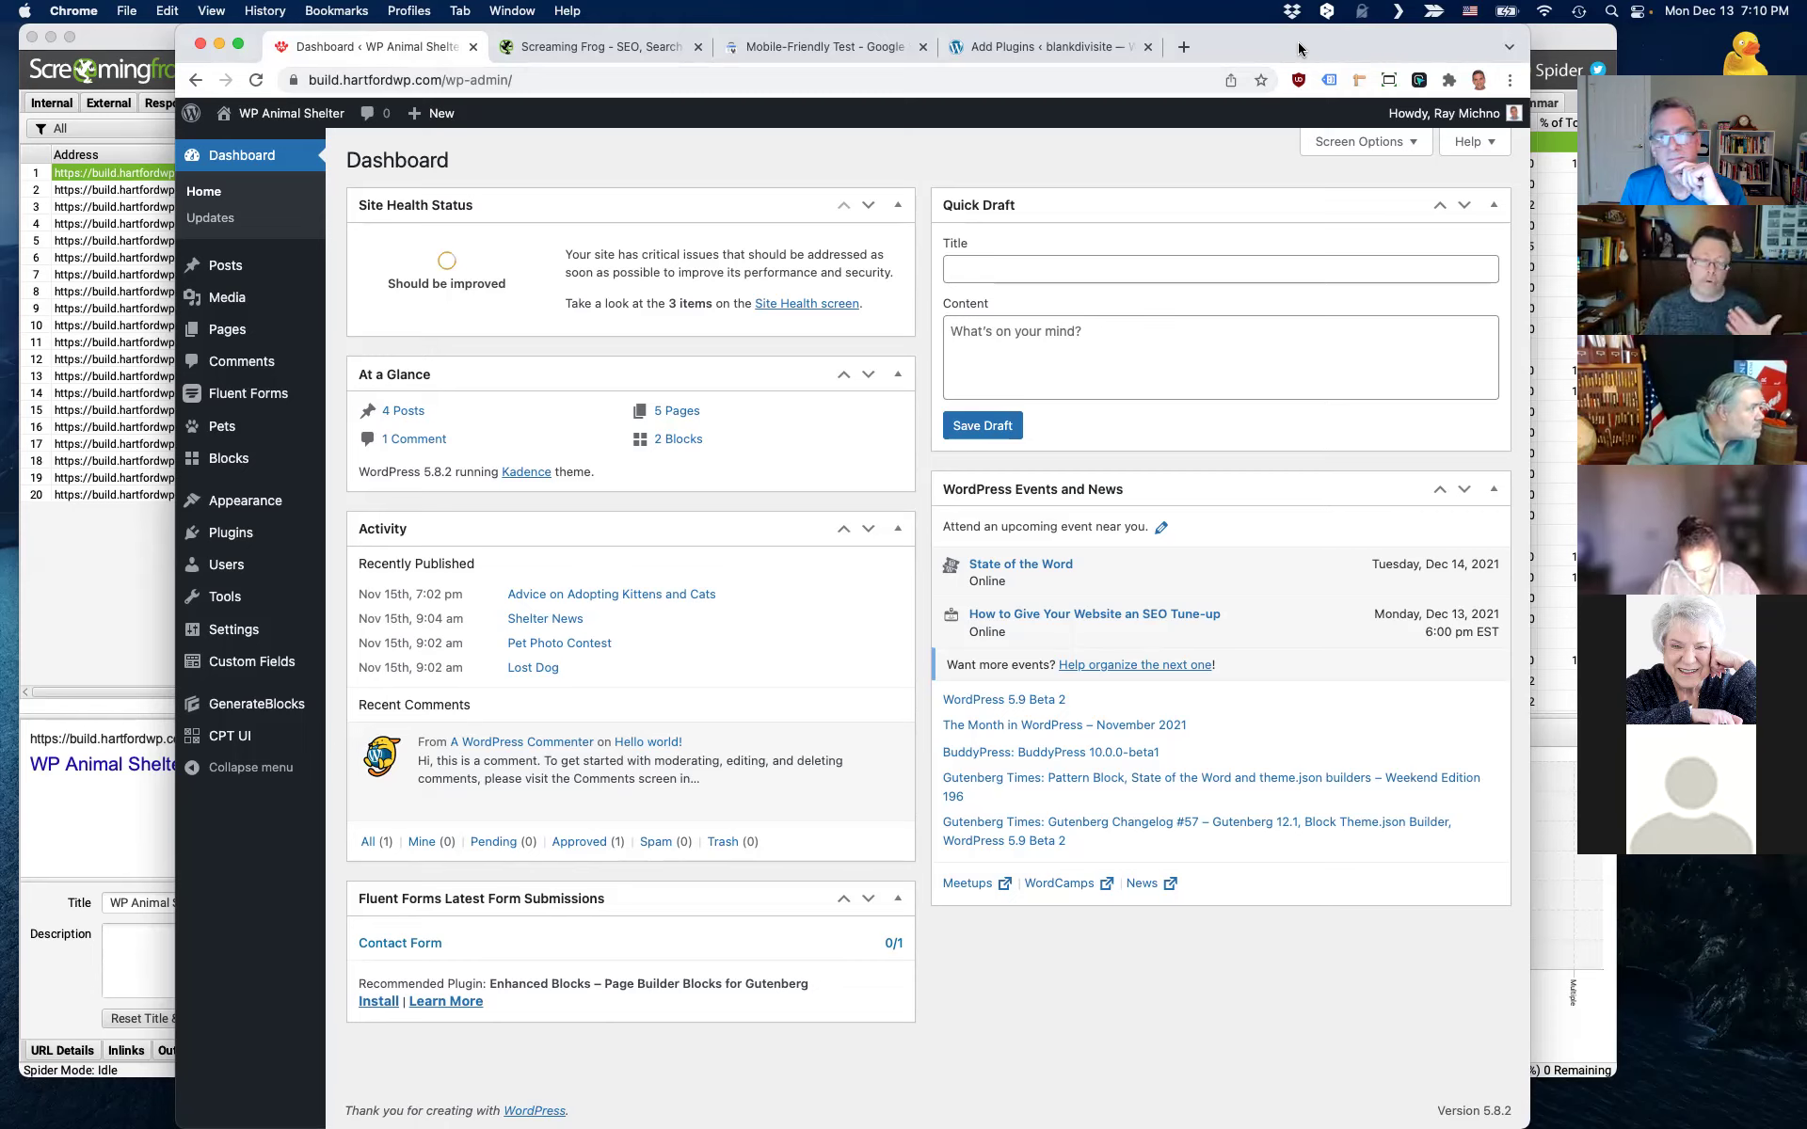
- On the blankdivisite site's Add Plugins page, search the plugin directory for "the seo framework"
click(1047, 45)
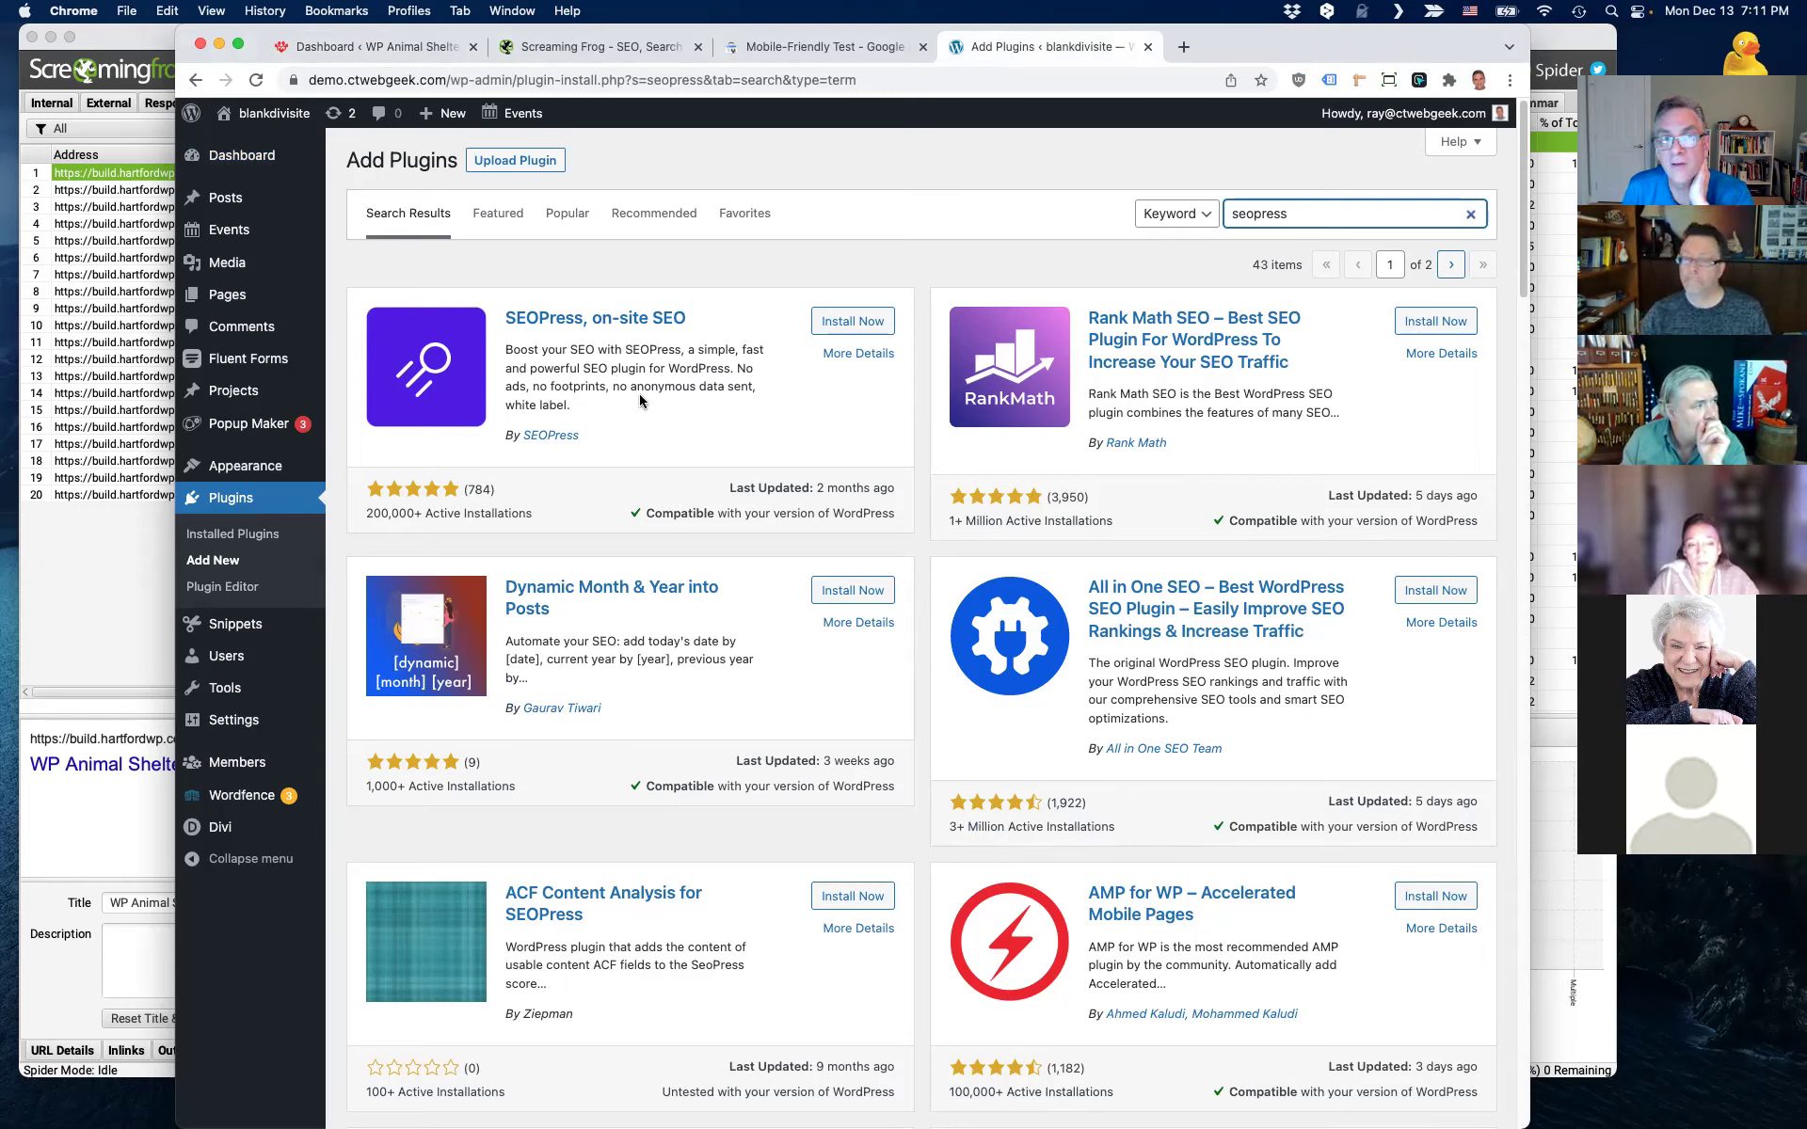
double_click(1257, 215)
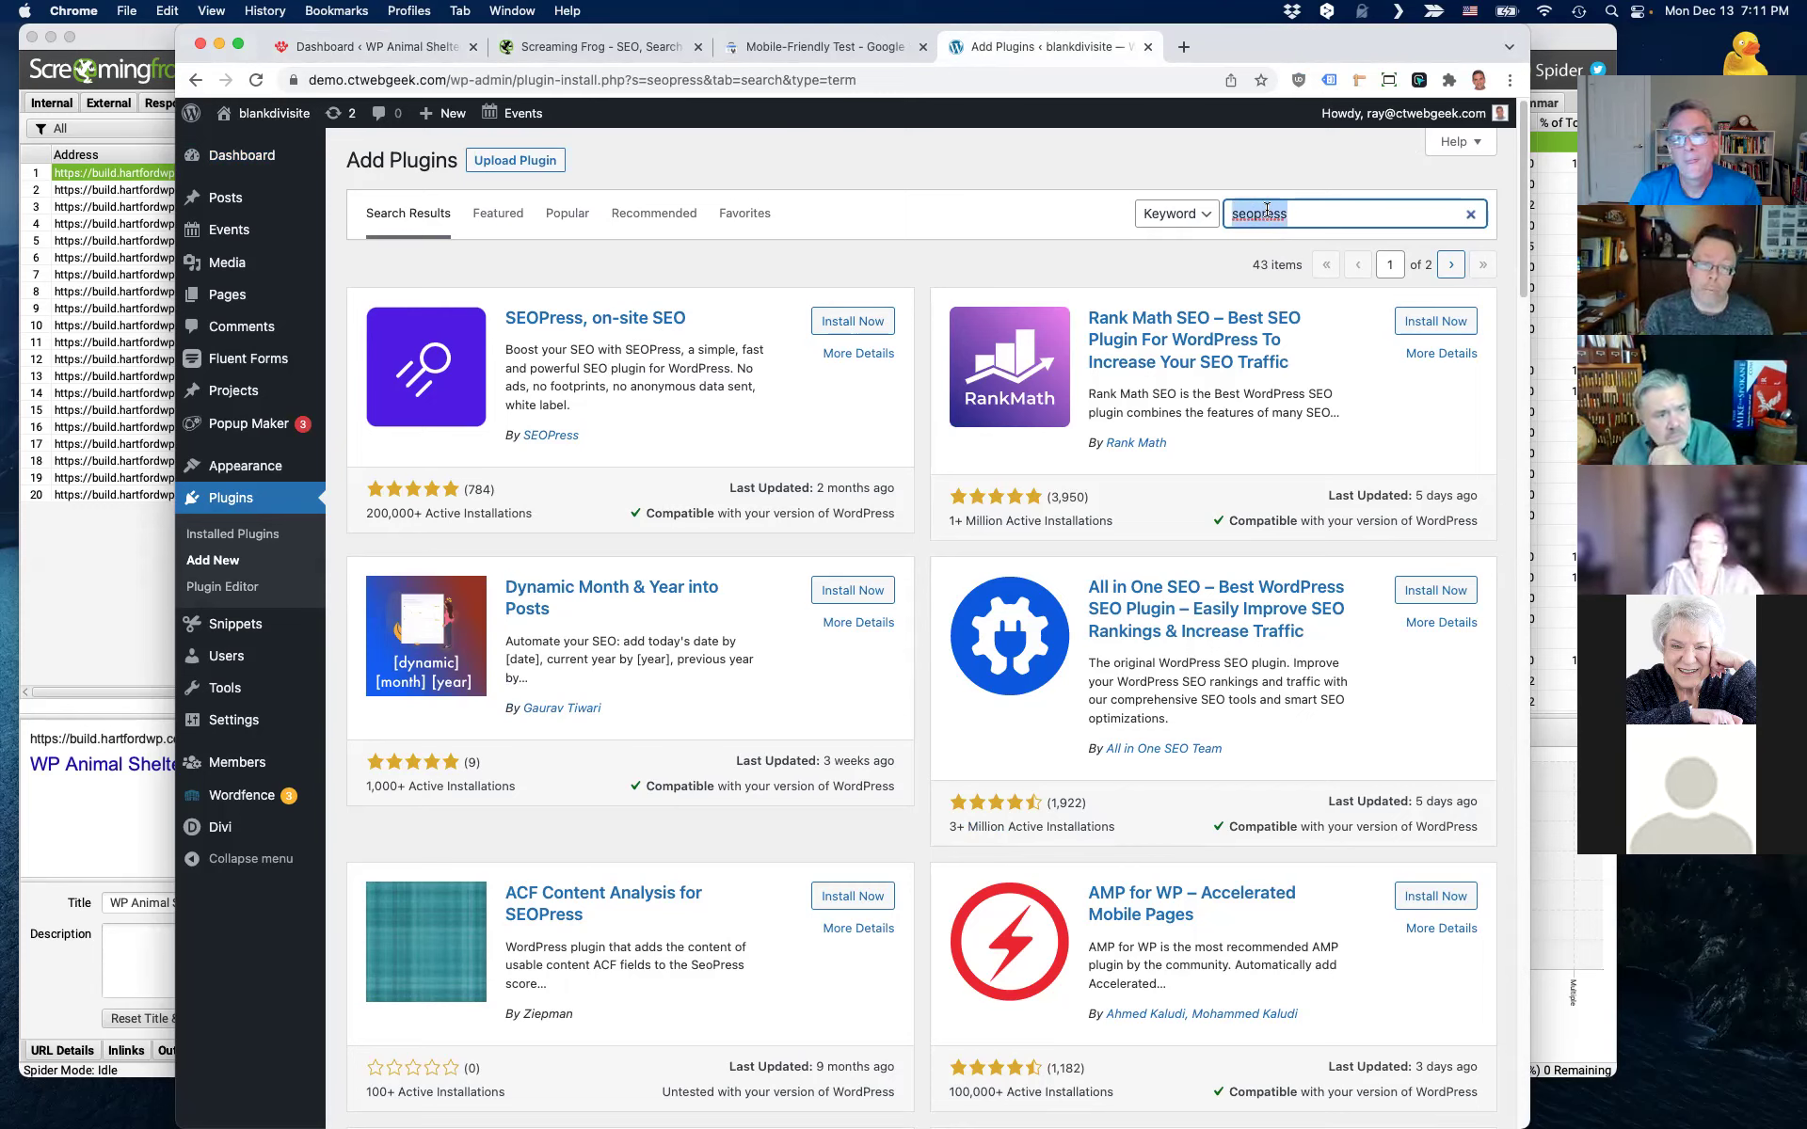
text(the seo frame)
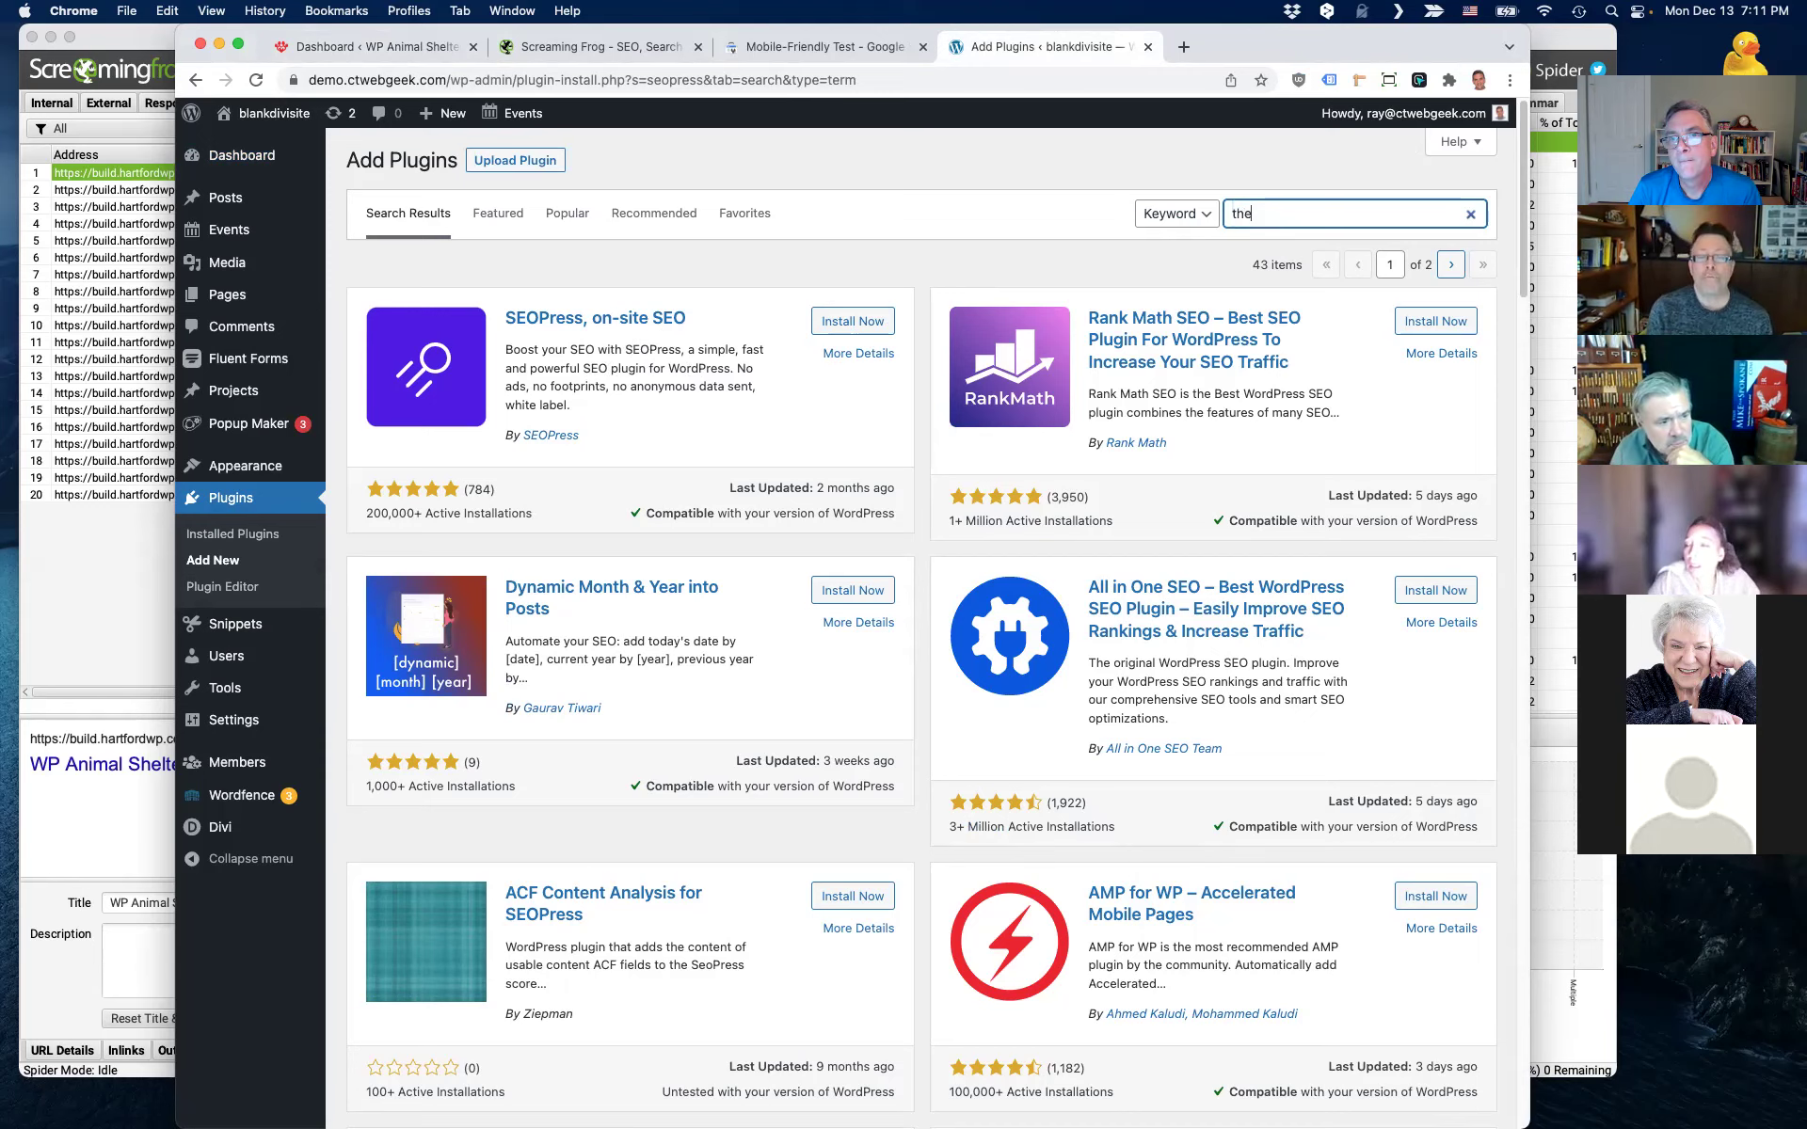
text(work)
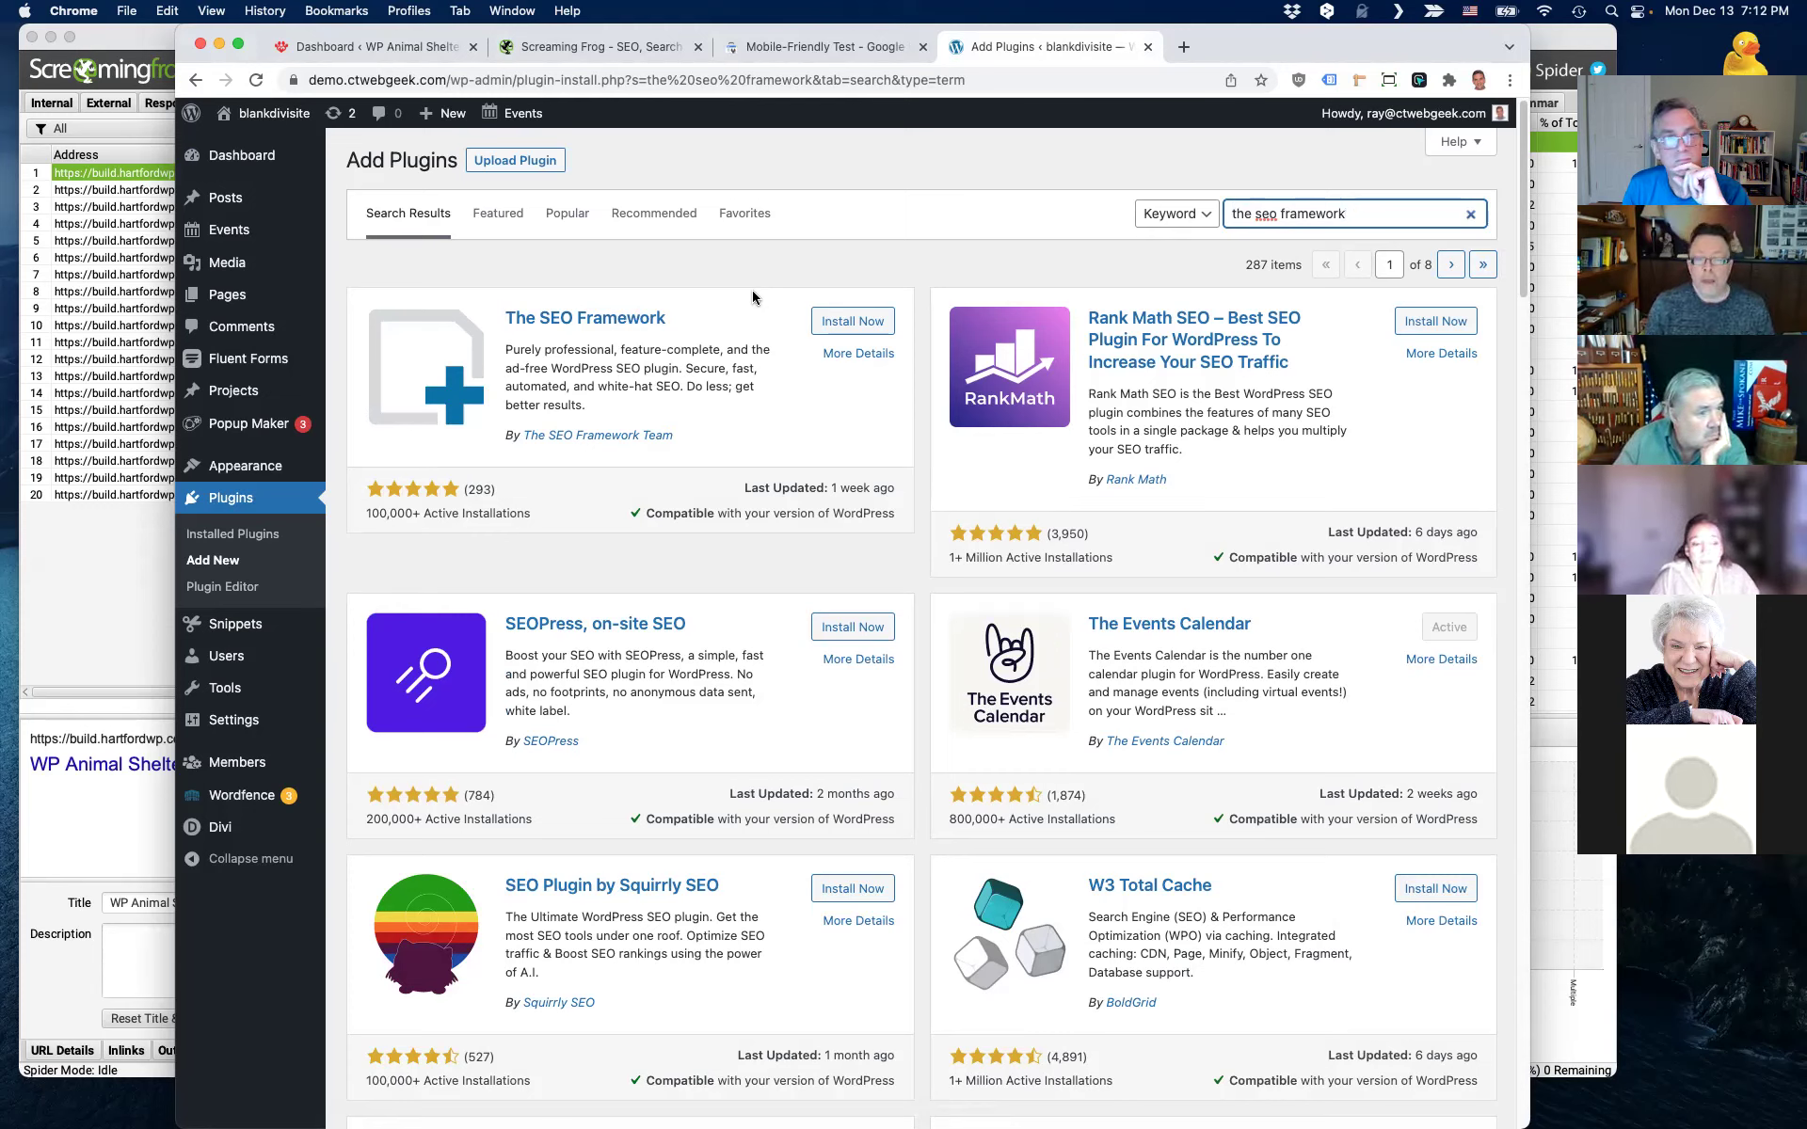
- Search the plugin directory for "slim seo" and check the Slim SEO plugin's rating and installation figures
triple_click(1321, 217)
text(slim se)
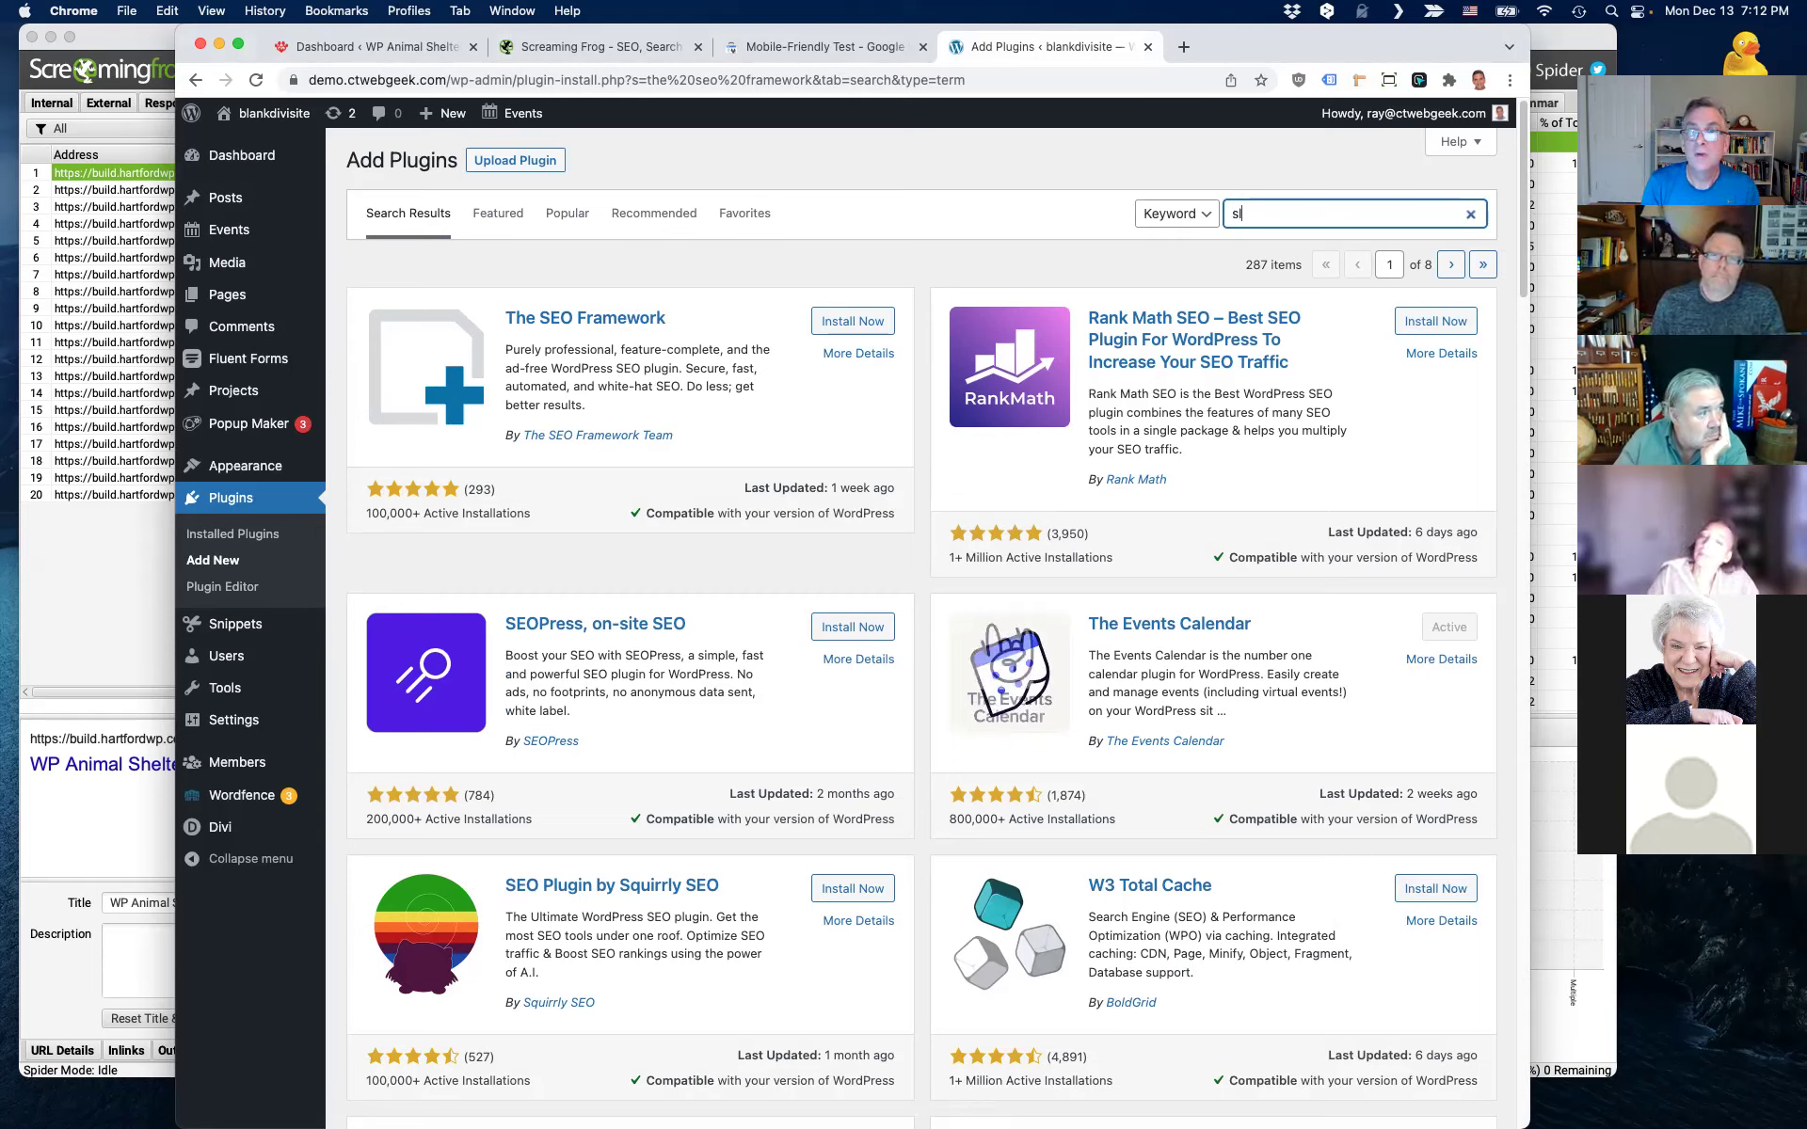
text(o)
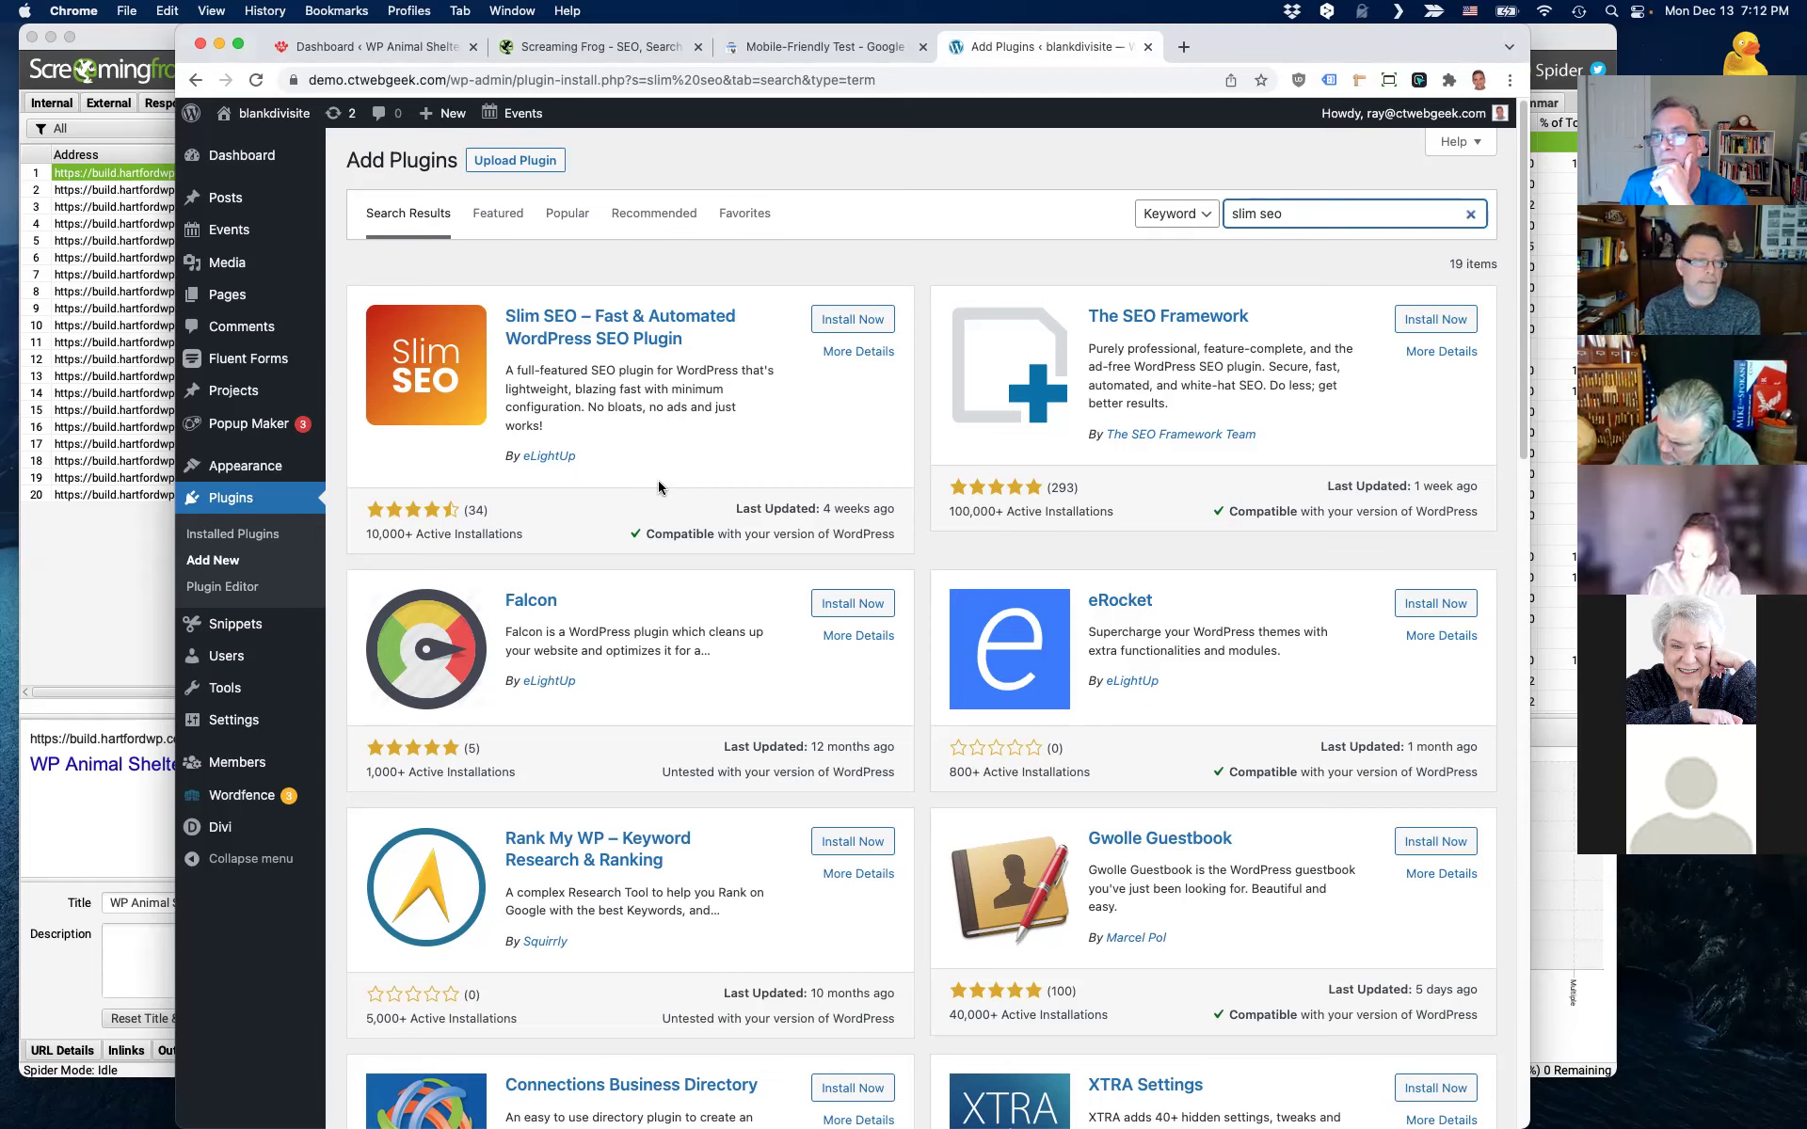
drag(365, 535, 532, 542)
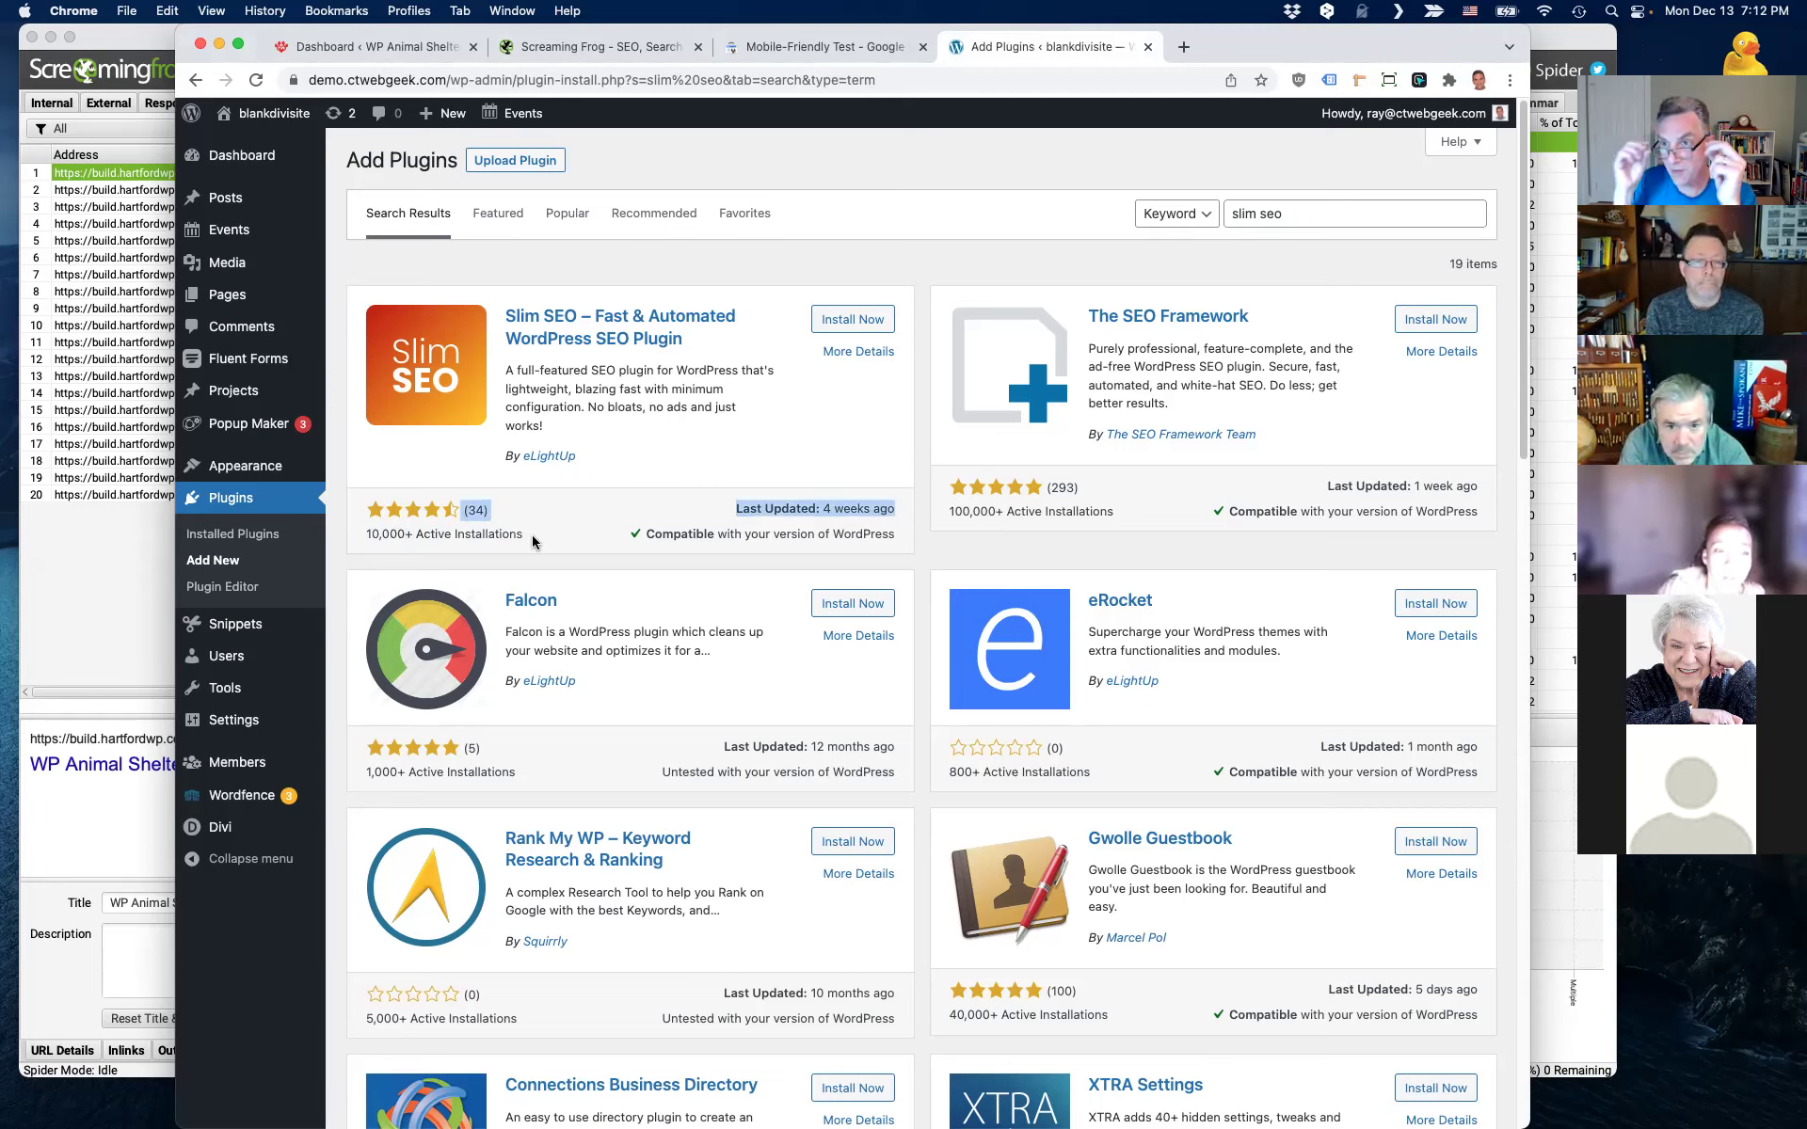
click(615, 516)
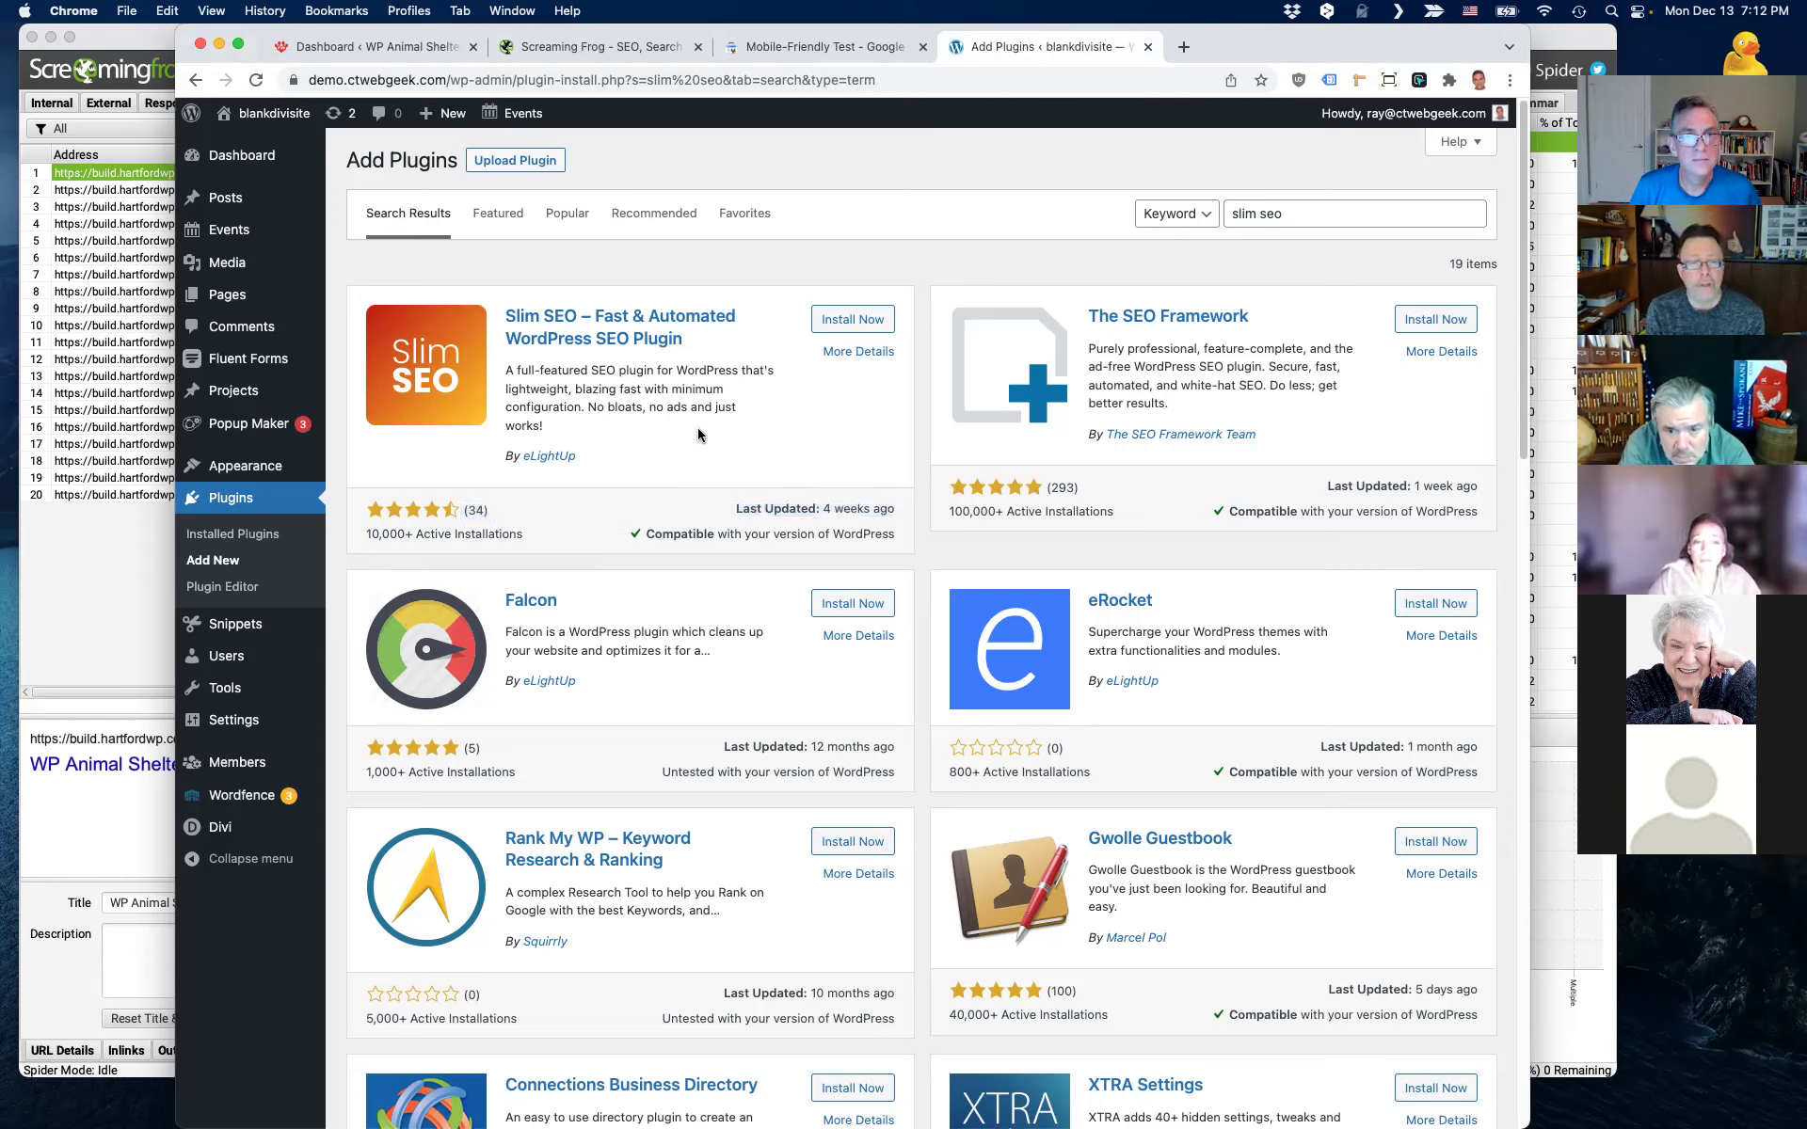
- Open the details of the Slim SEO plugin, read through its description and feature list, and close them
click(850, 354)
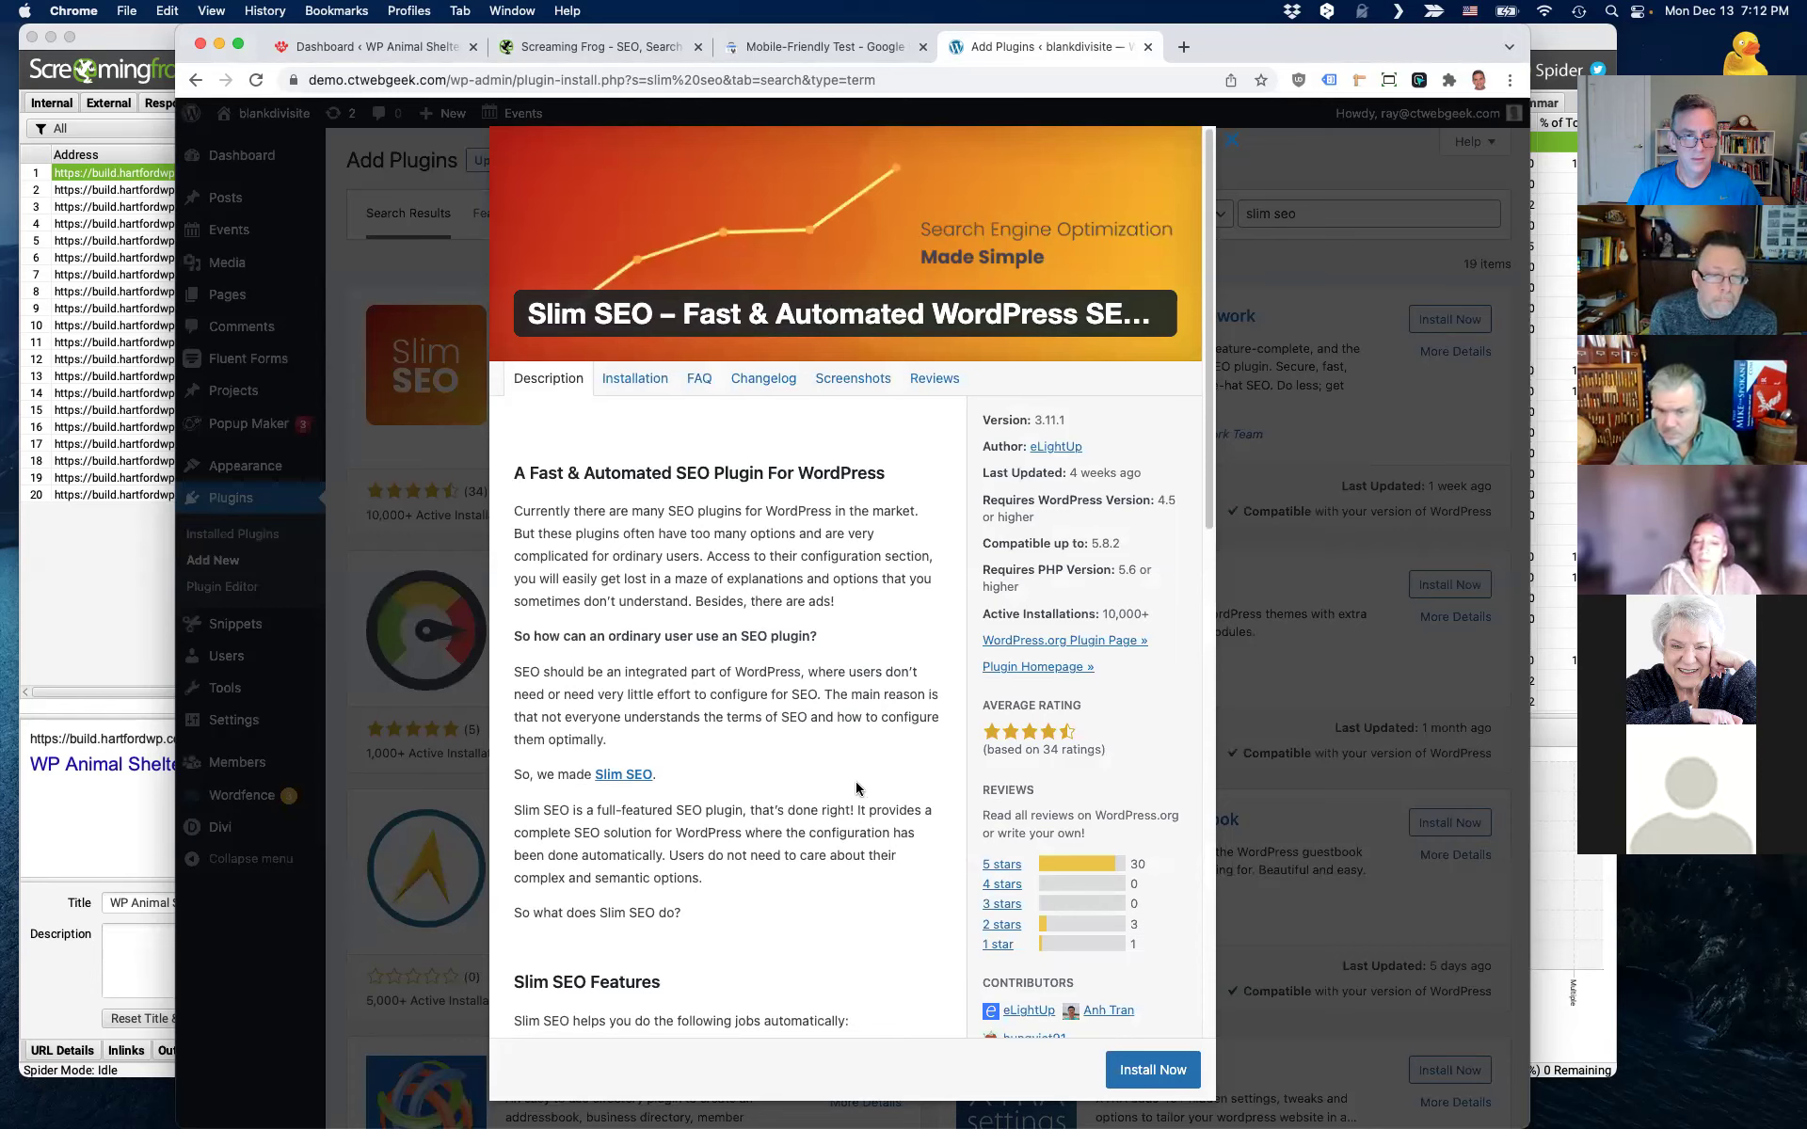
scroll(861, 781, down, 6)
scroll(866, 762, down, 9)
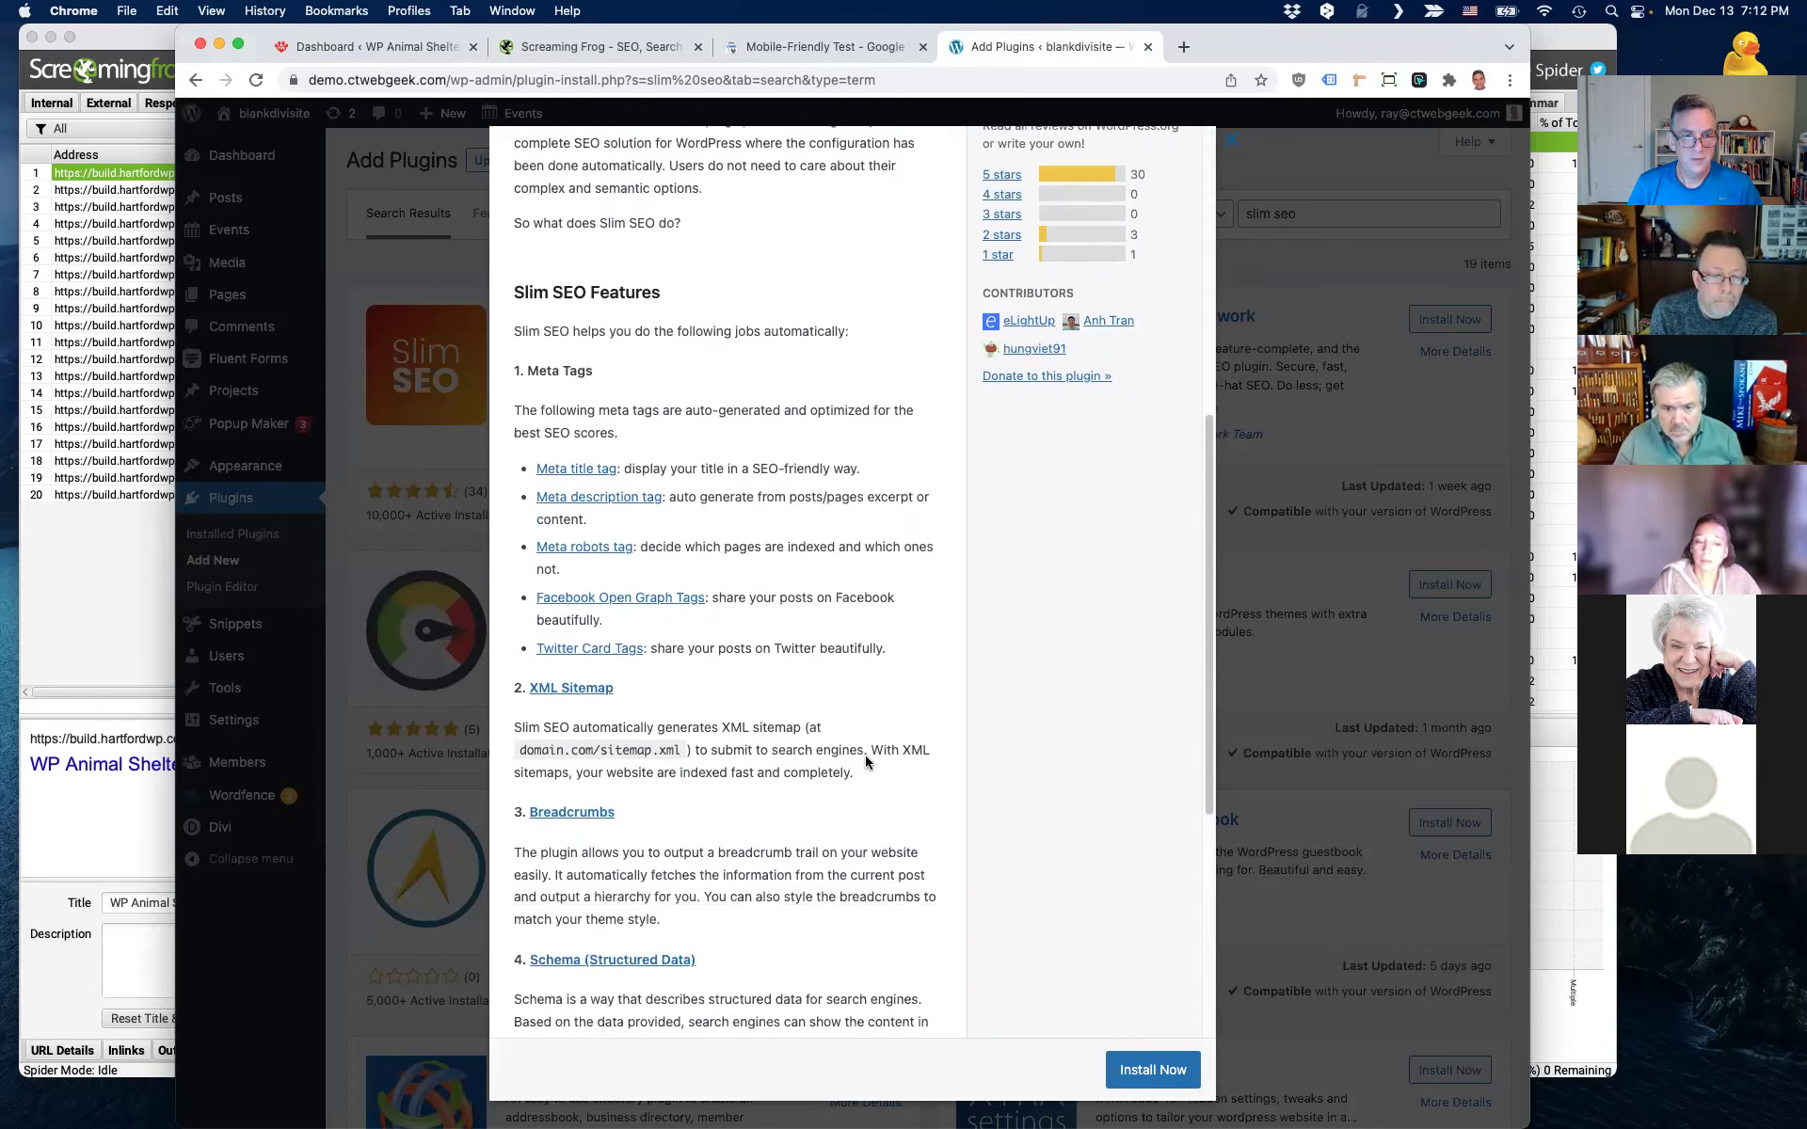
scroll(875, 757, up, 15)
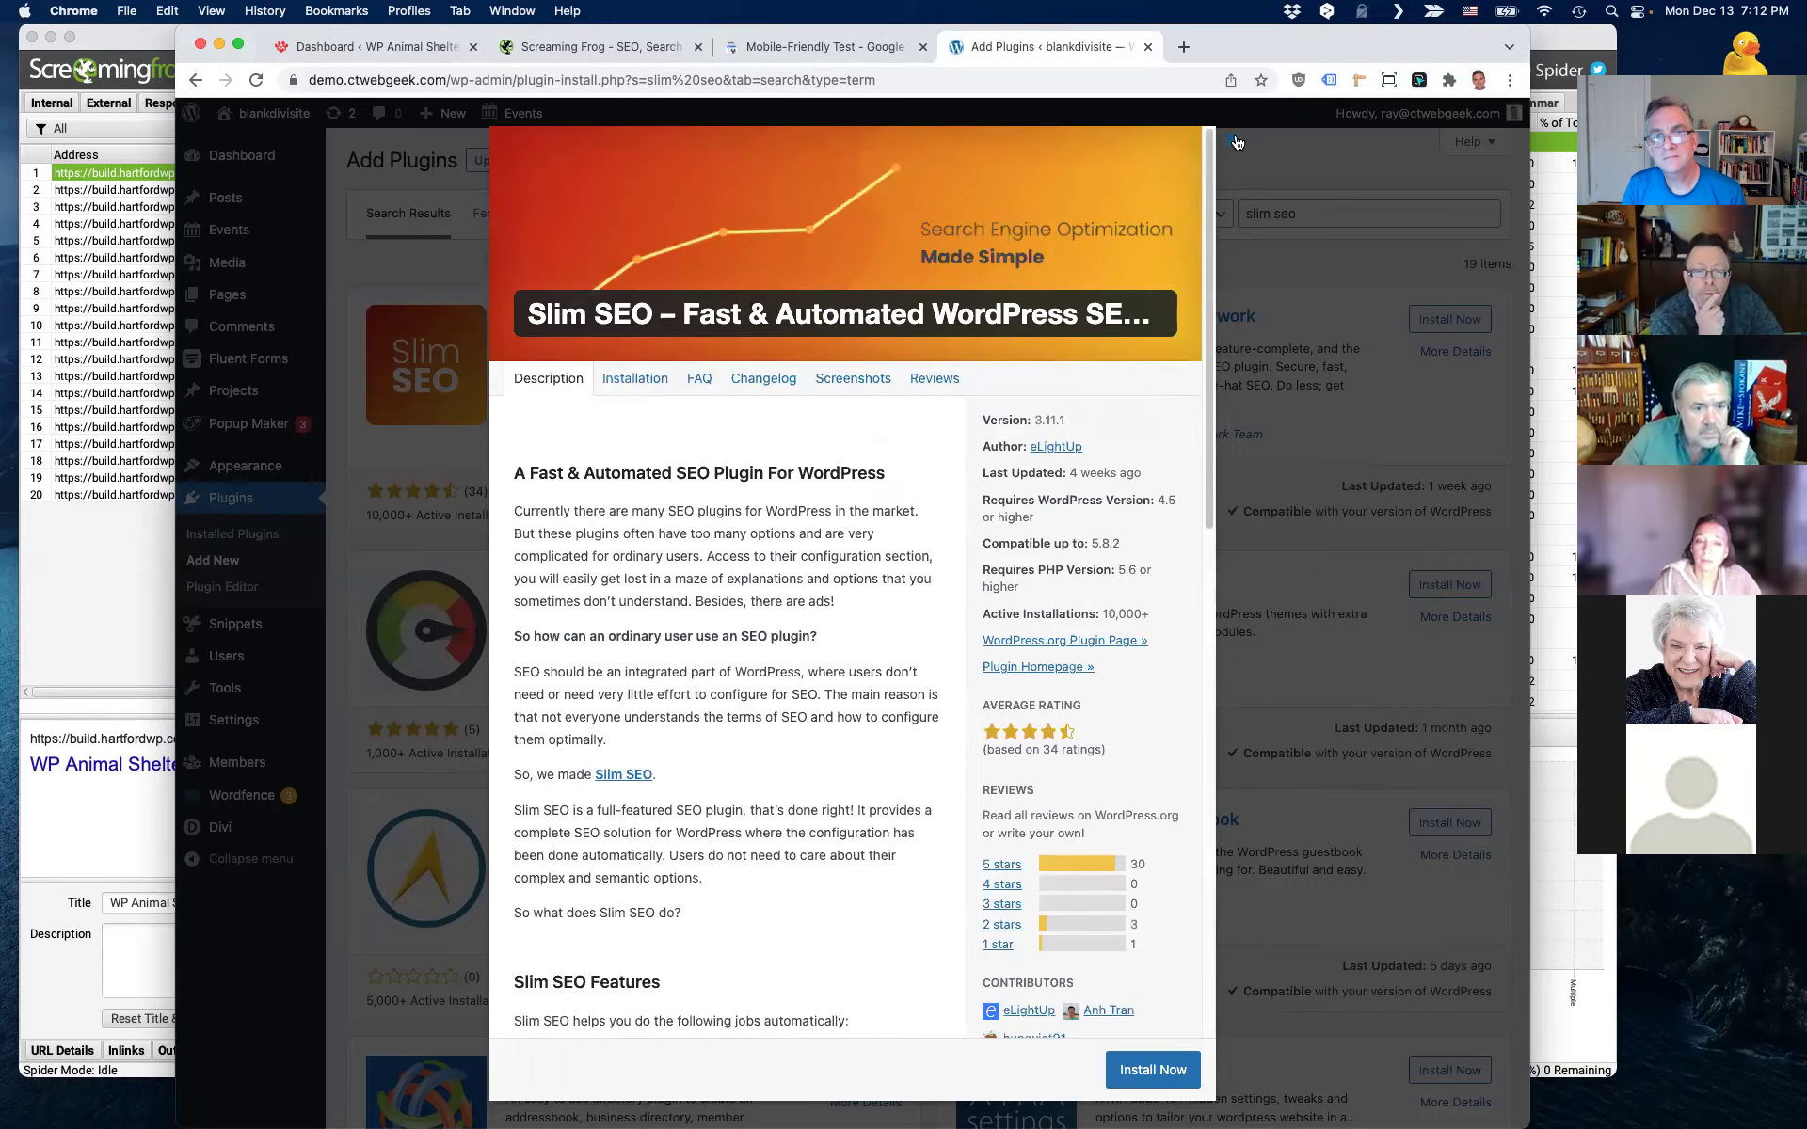
click(1236, 142)
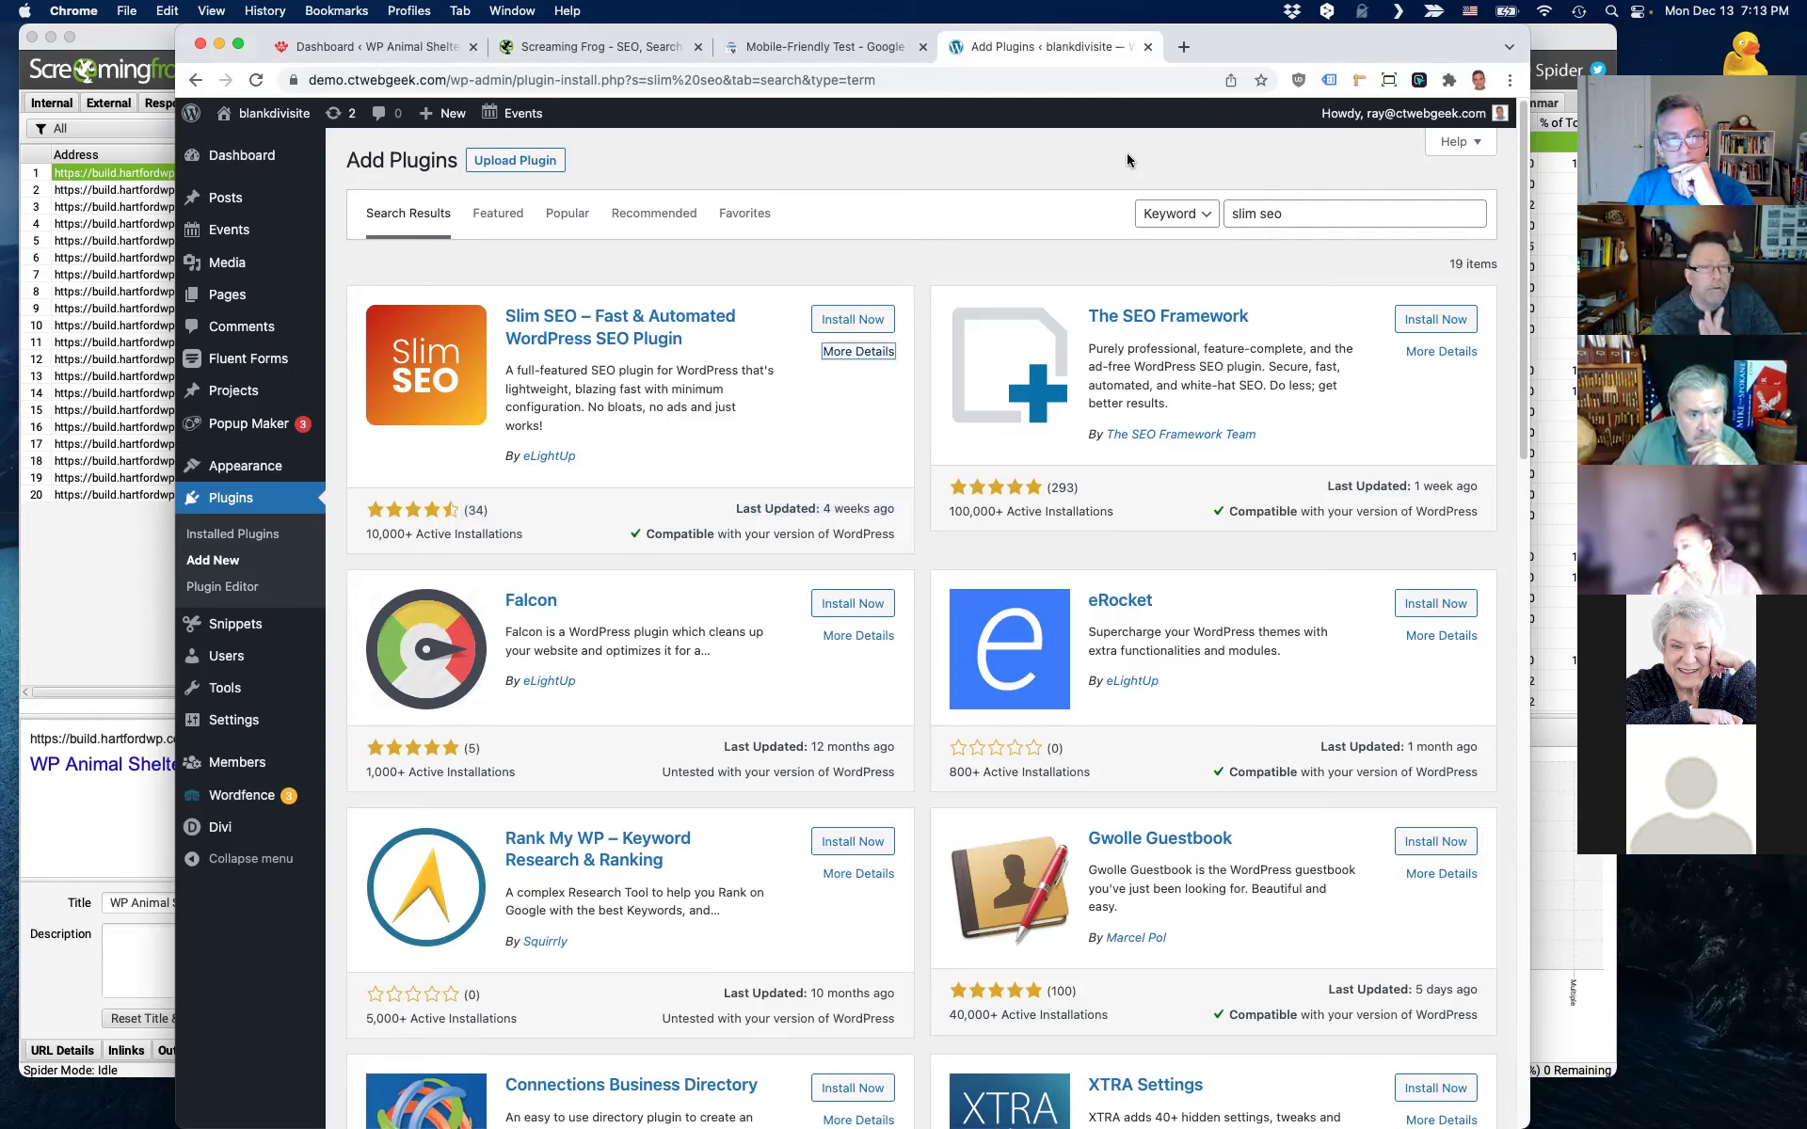
- Search the plugin directory for "seo" and look through the ratings and installation figures of the listed SEO plugins
click(1372, 214)
key(shift+alt+Left)
key(shift+alt+Left)
text(seo)
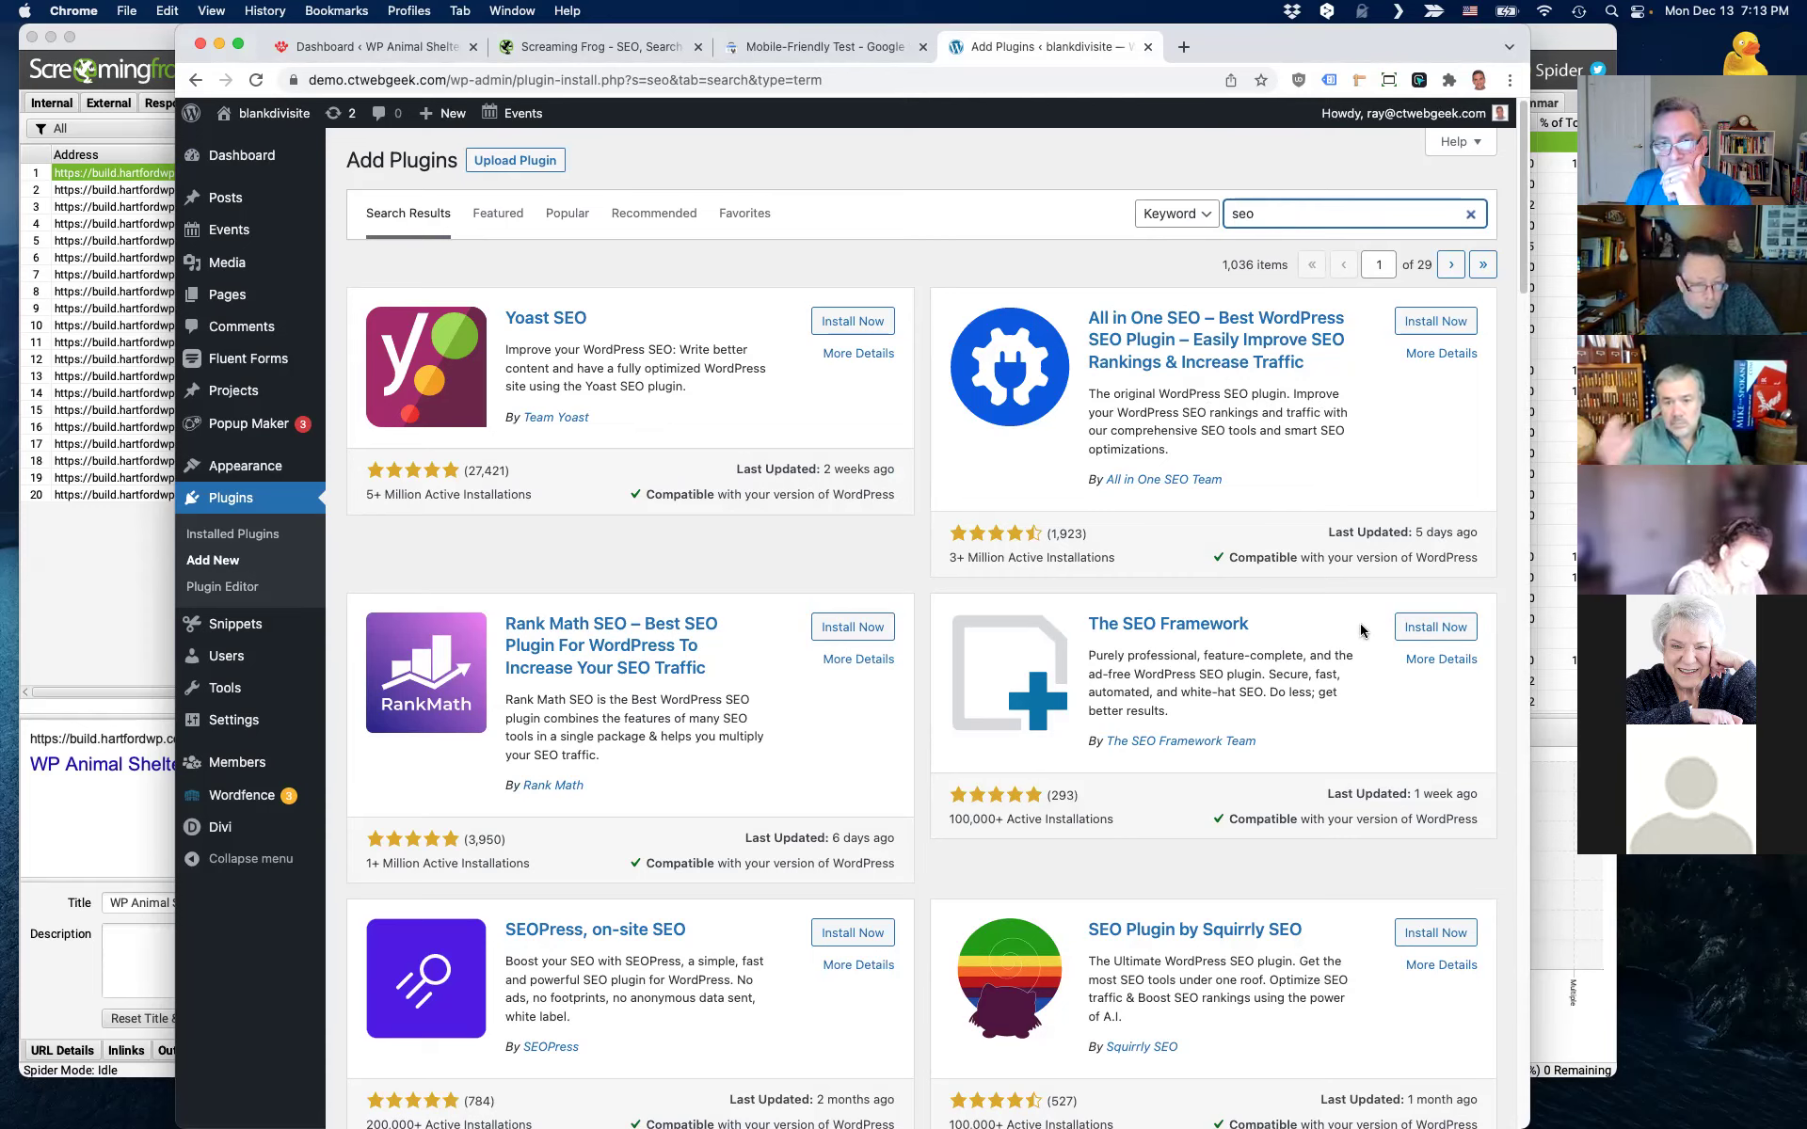
scroll(1363, 621, down, 3)
scroll(1363, 621, down, 5)
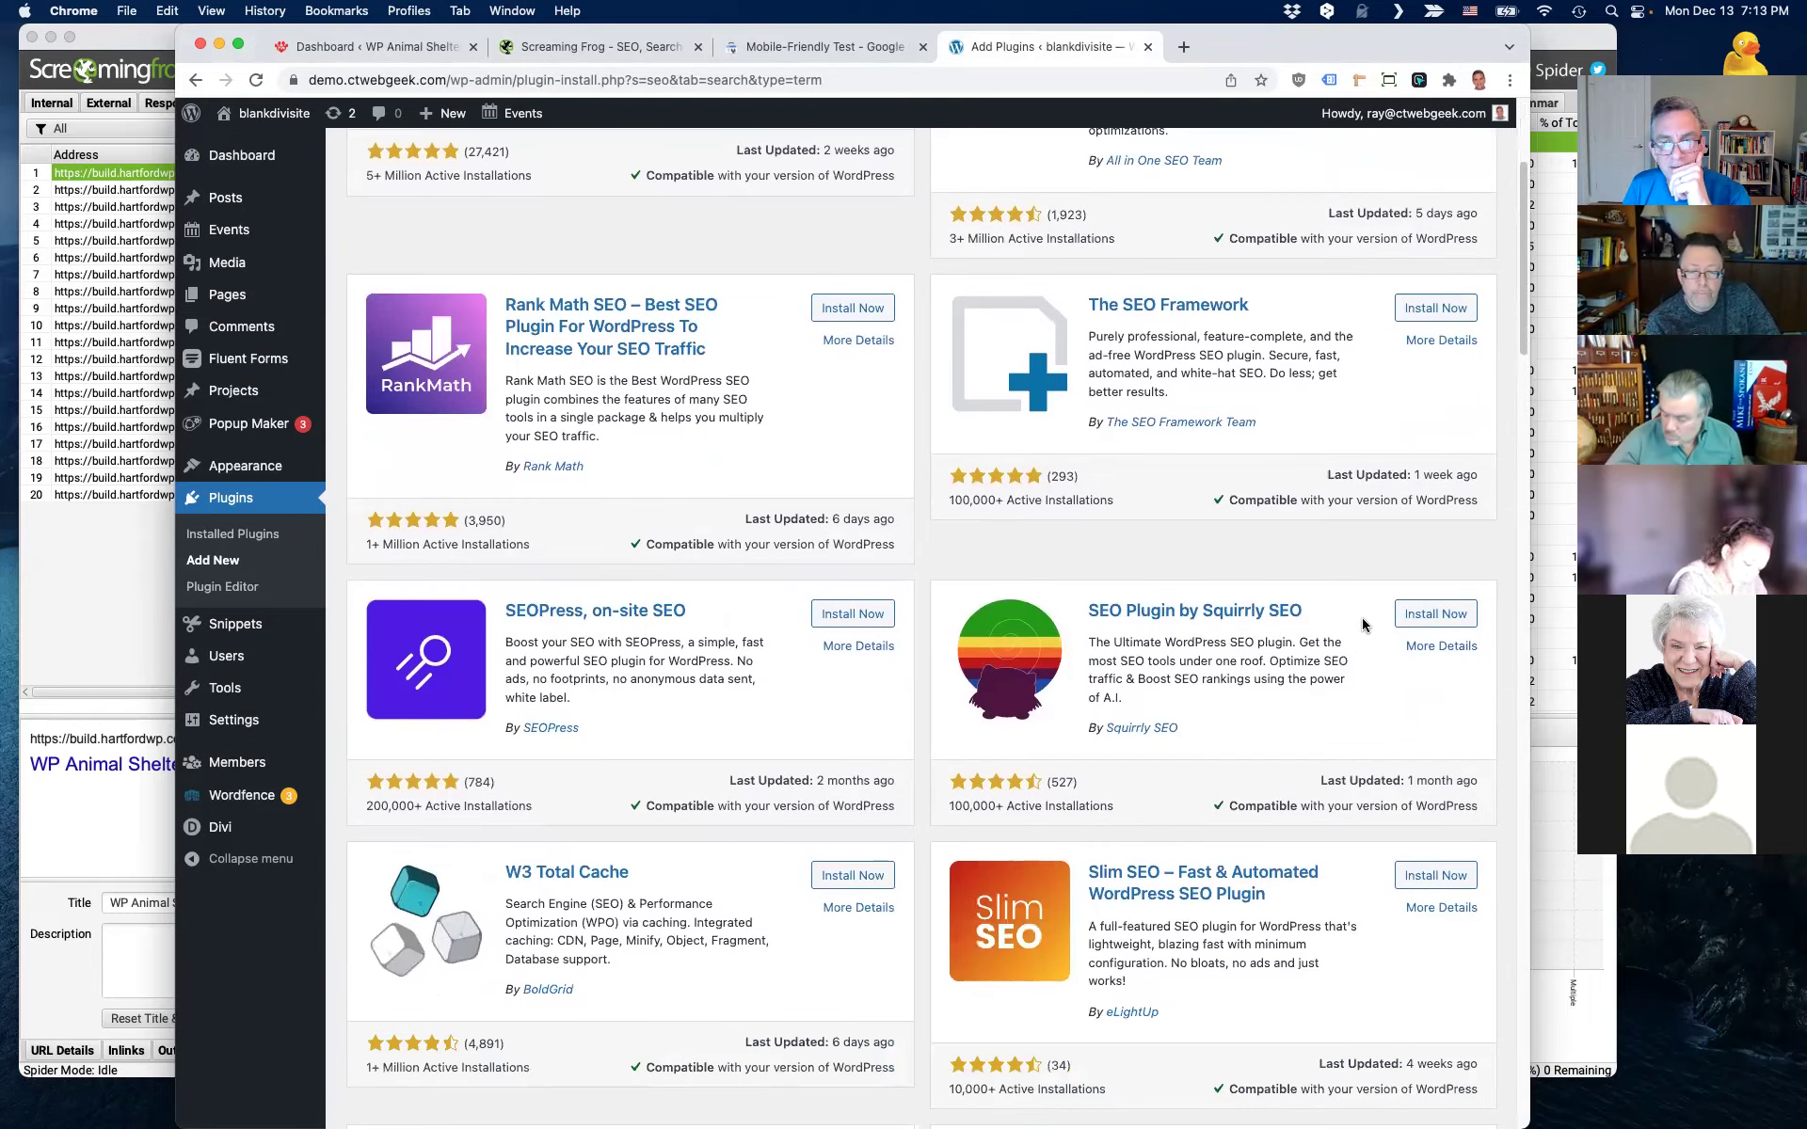
scroll(1363, 623, up, 8)
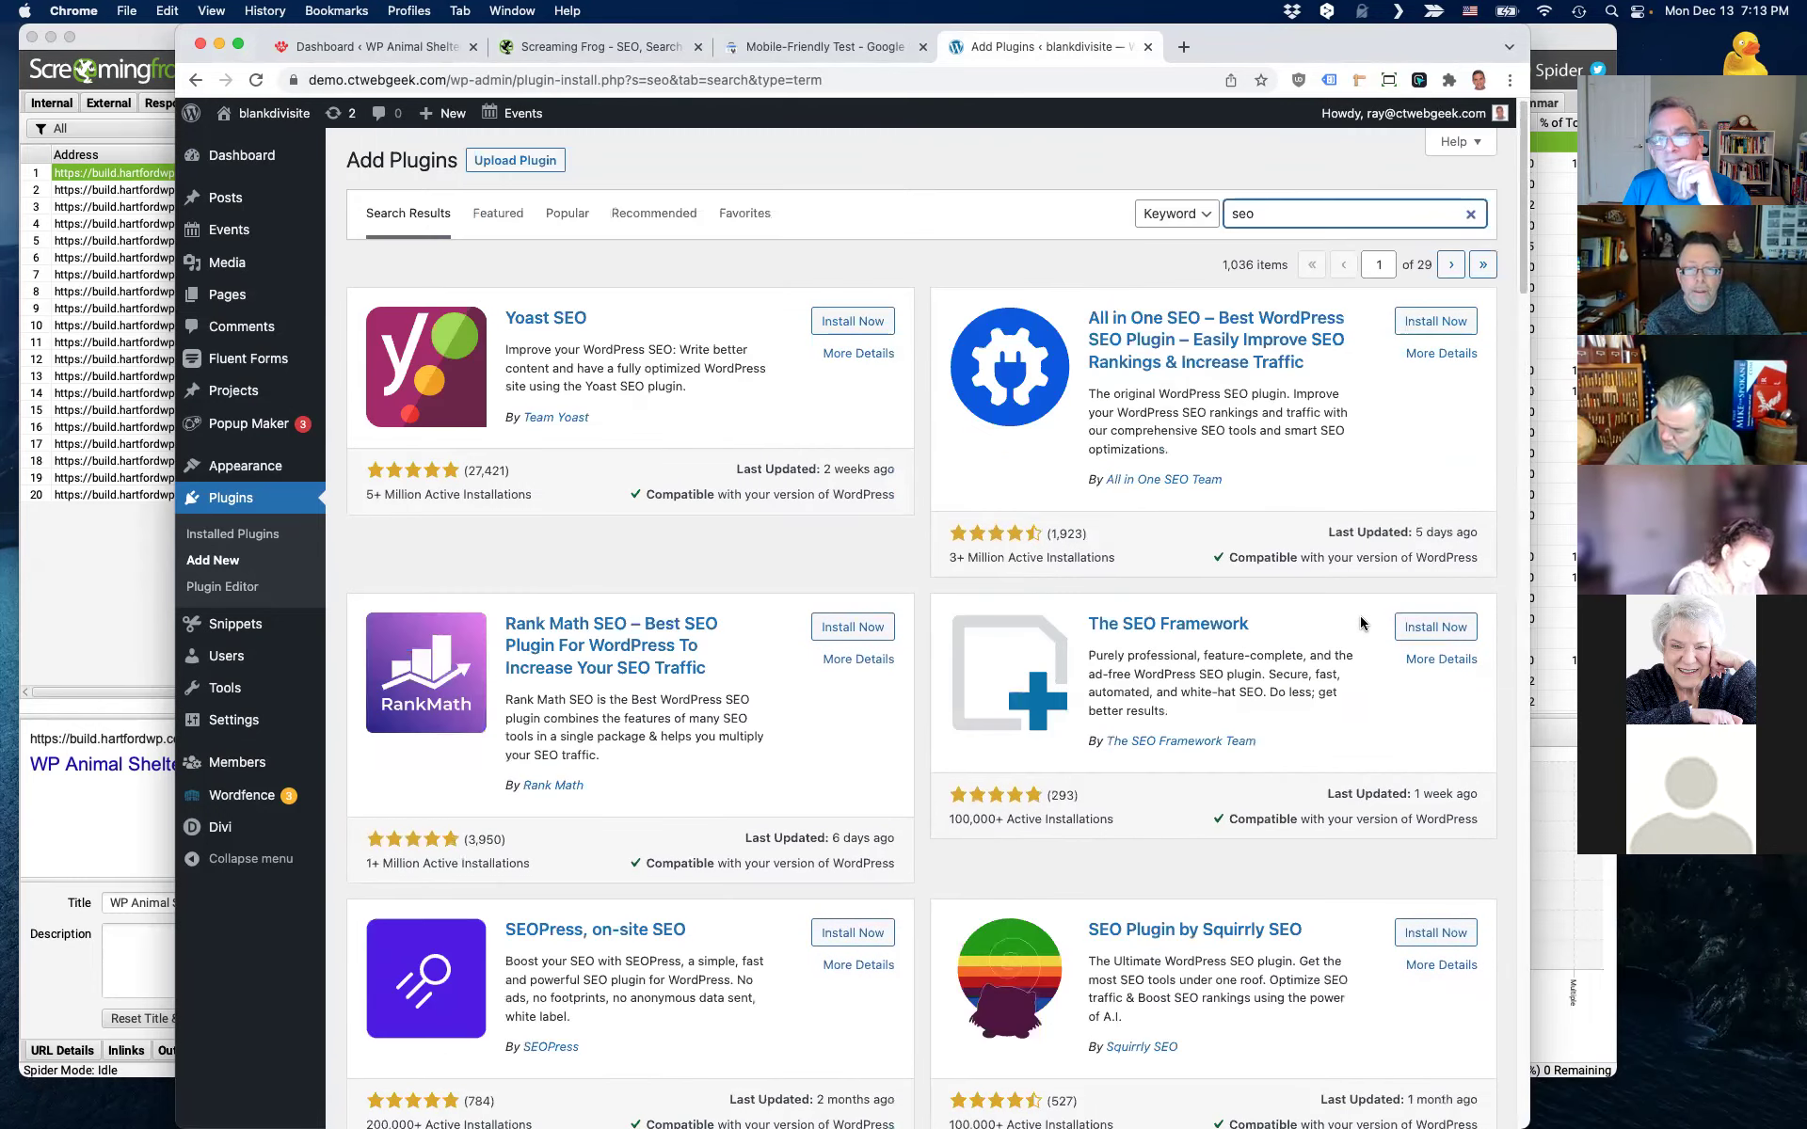
scroll(1351, 621, down, 4)
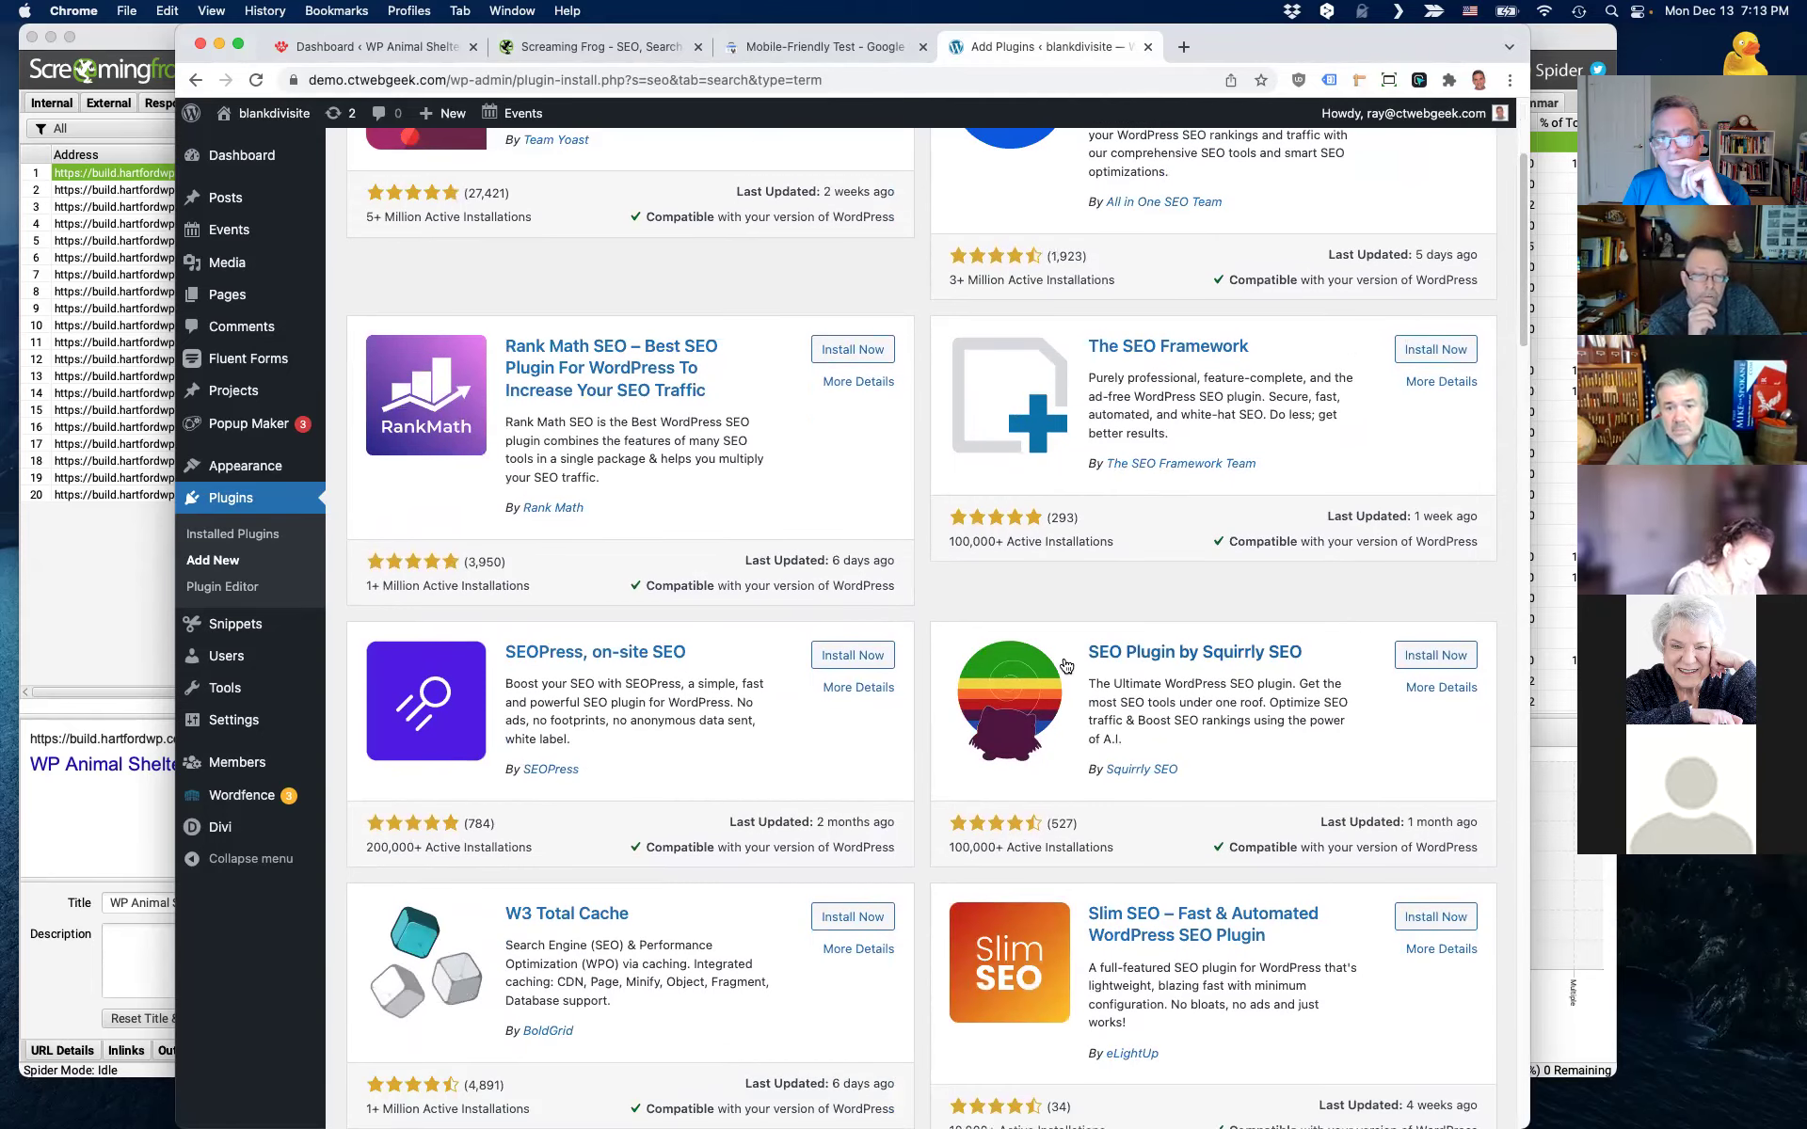
scroll(1180, 597, up, 4)
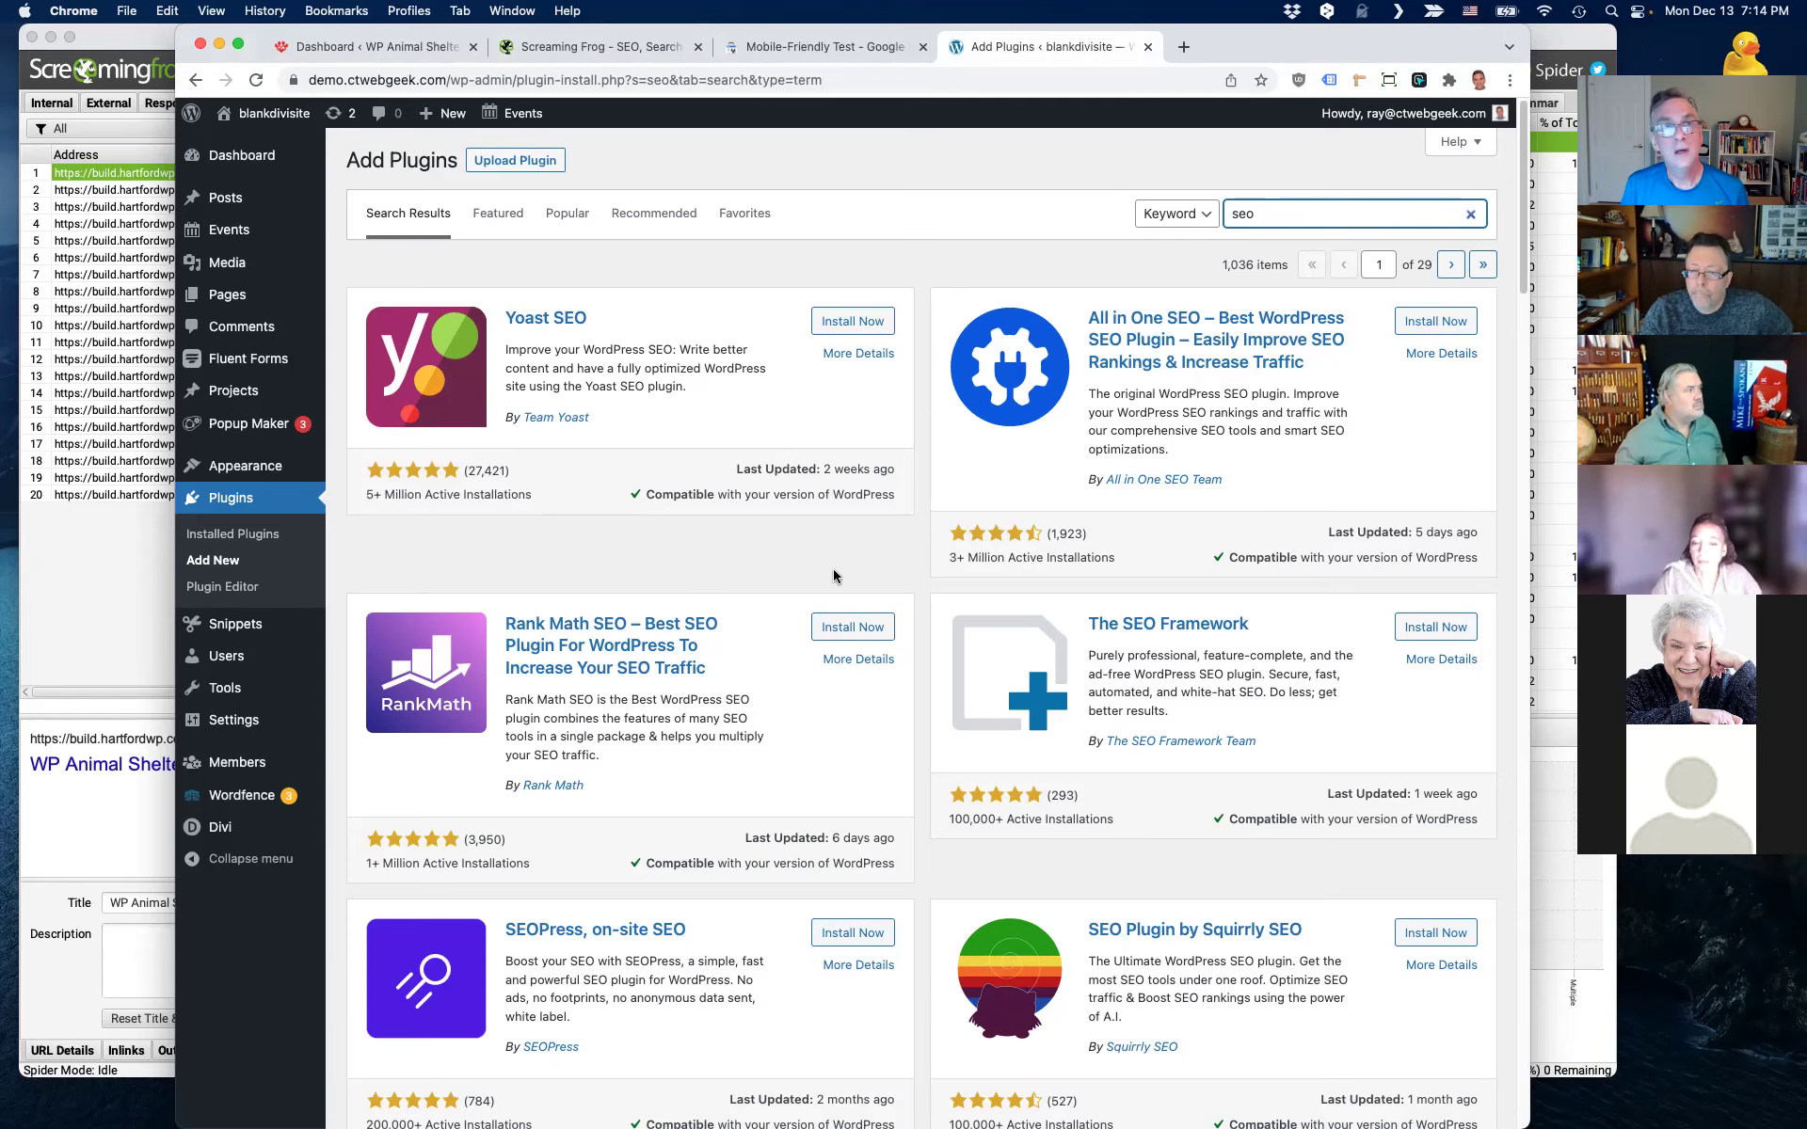
- On the WP Animal Shelter site, search for "seo press" among new plugins, and install and activate SEOPress, on-site SEO
click(352, 46)
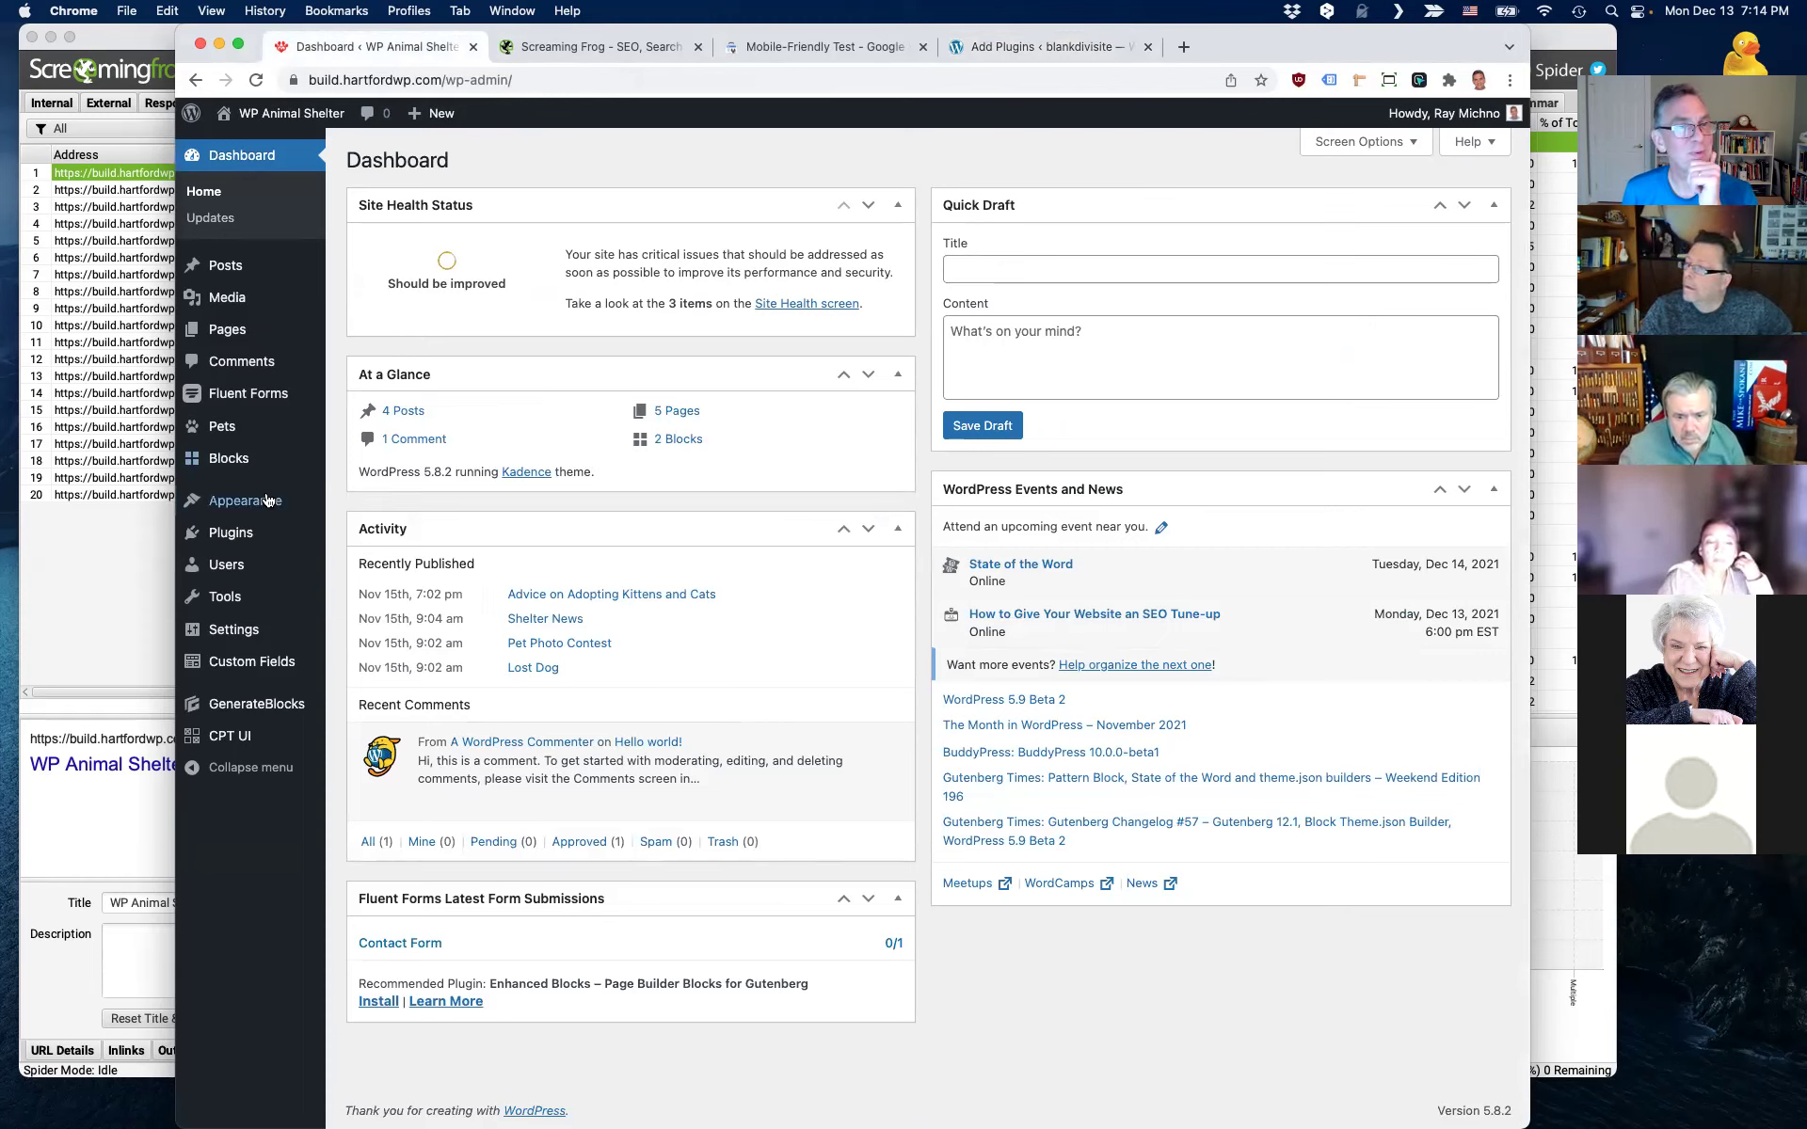
mouse_move(266, 530)
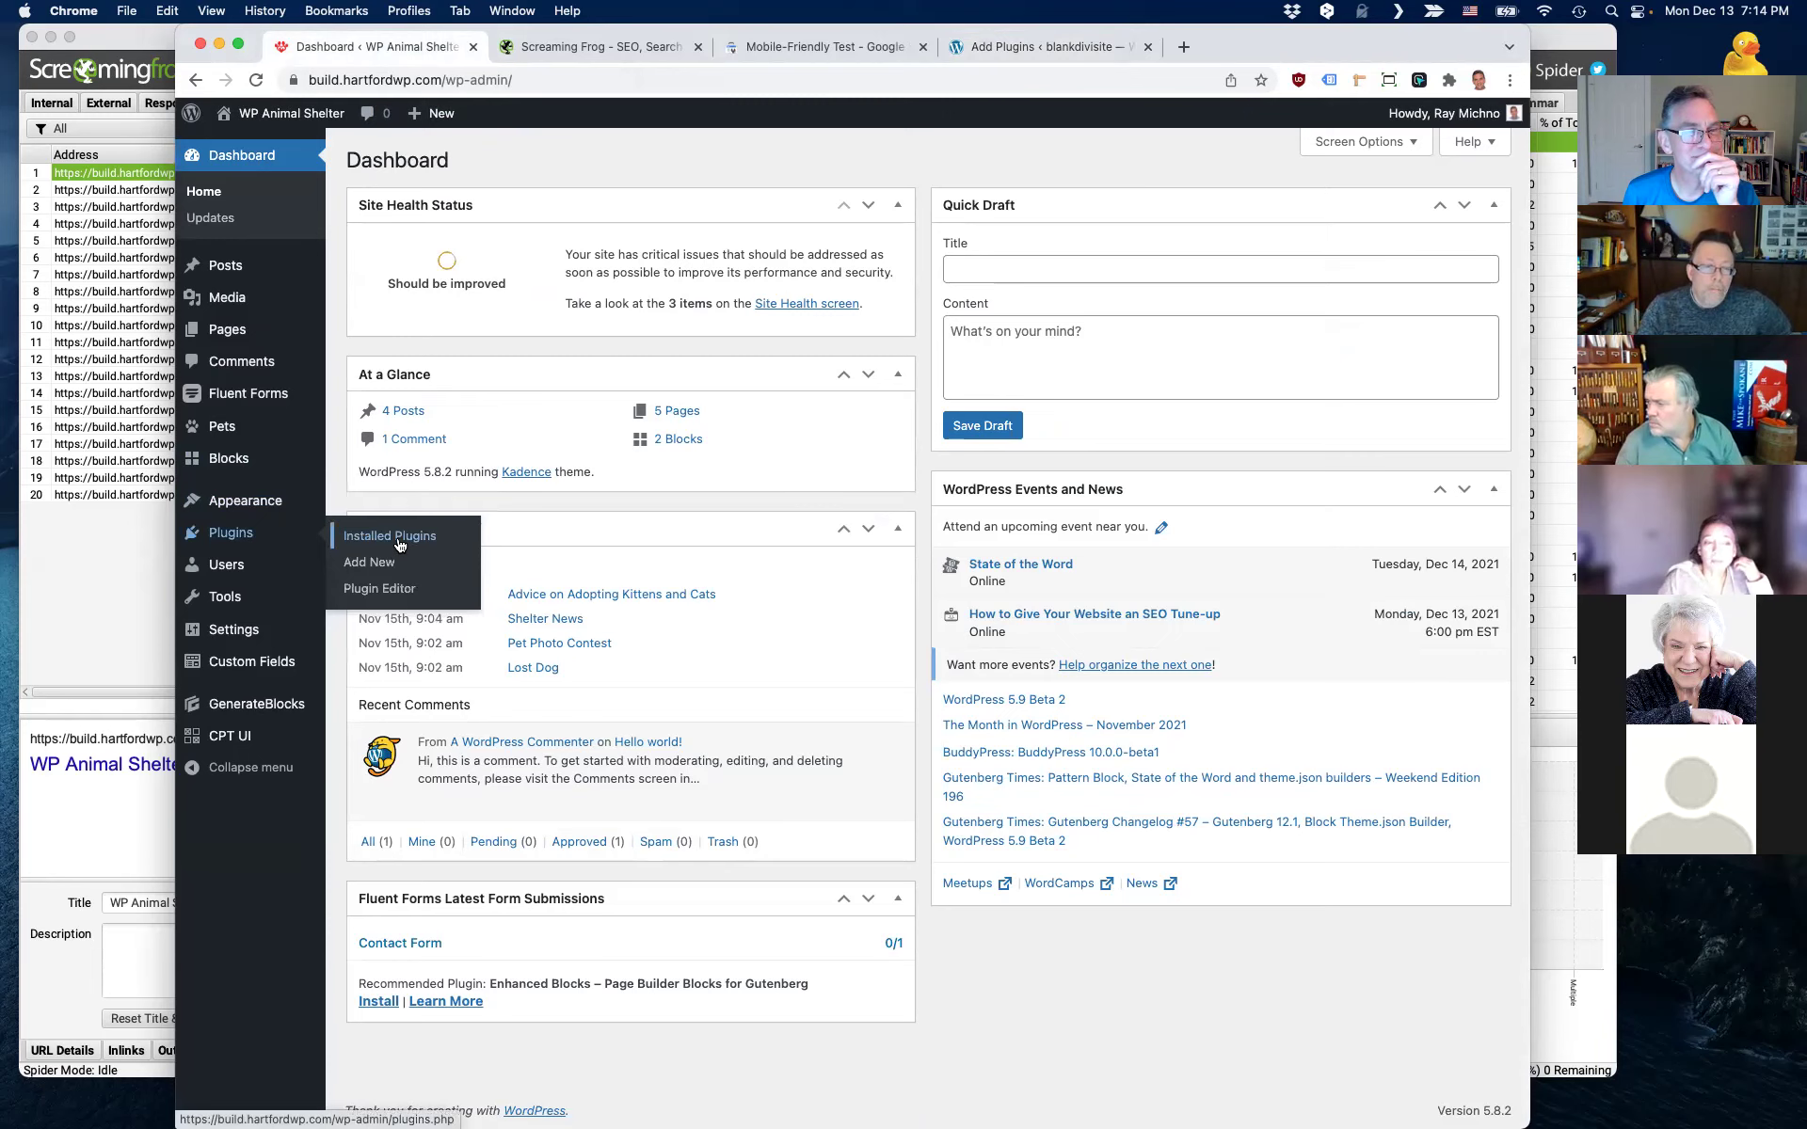
click(387, 563)
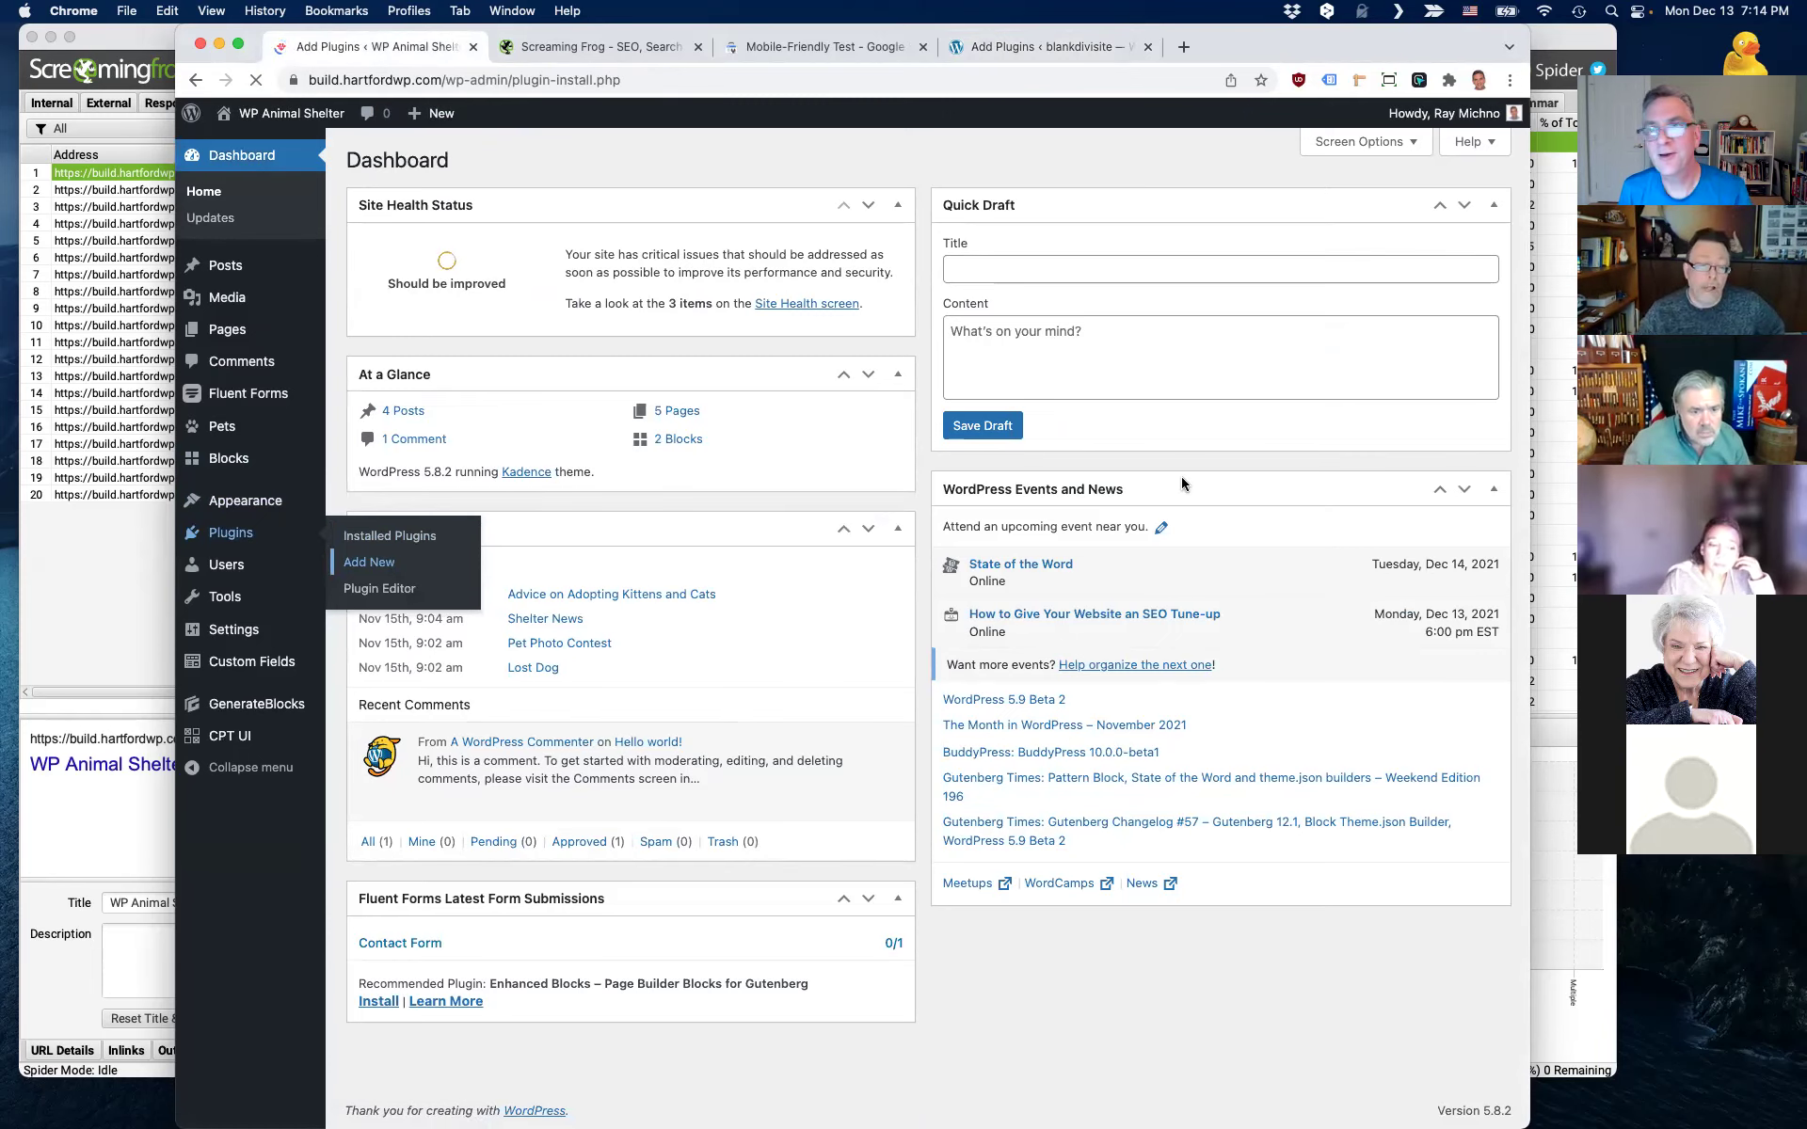
click(1265, 214)
text(seo press)
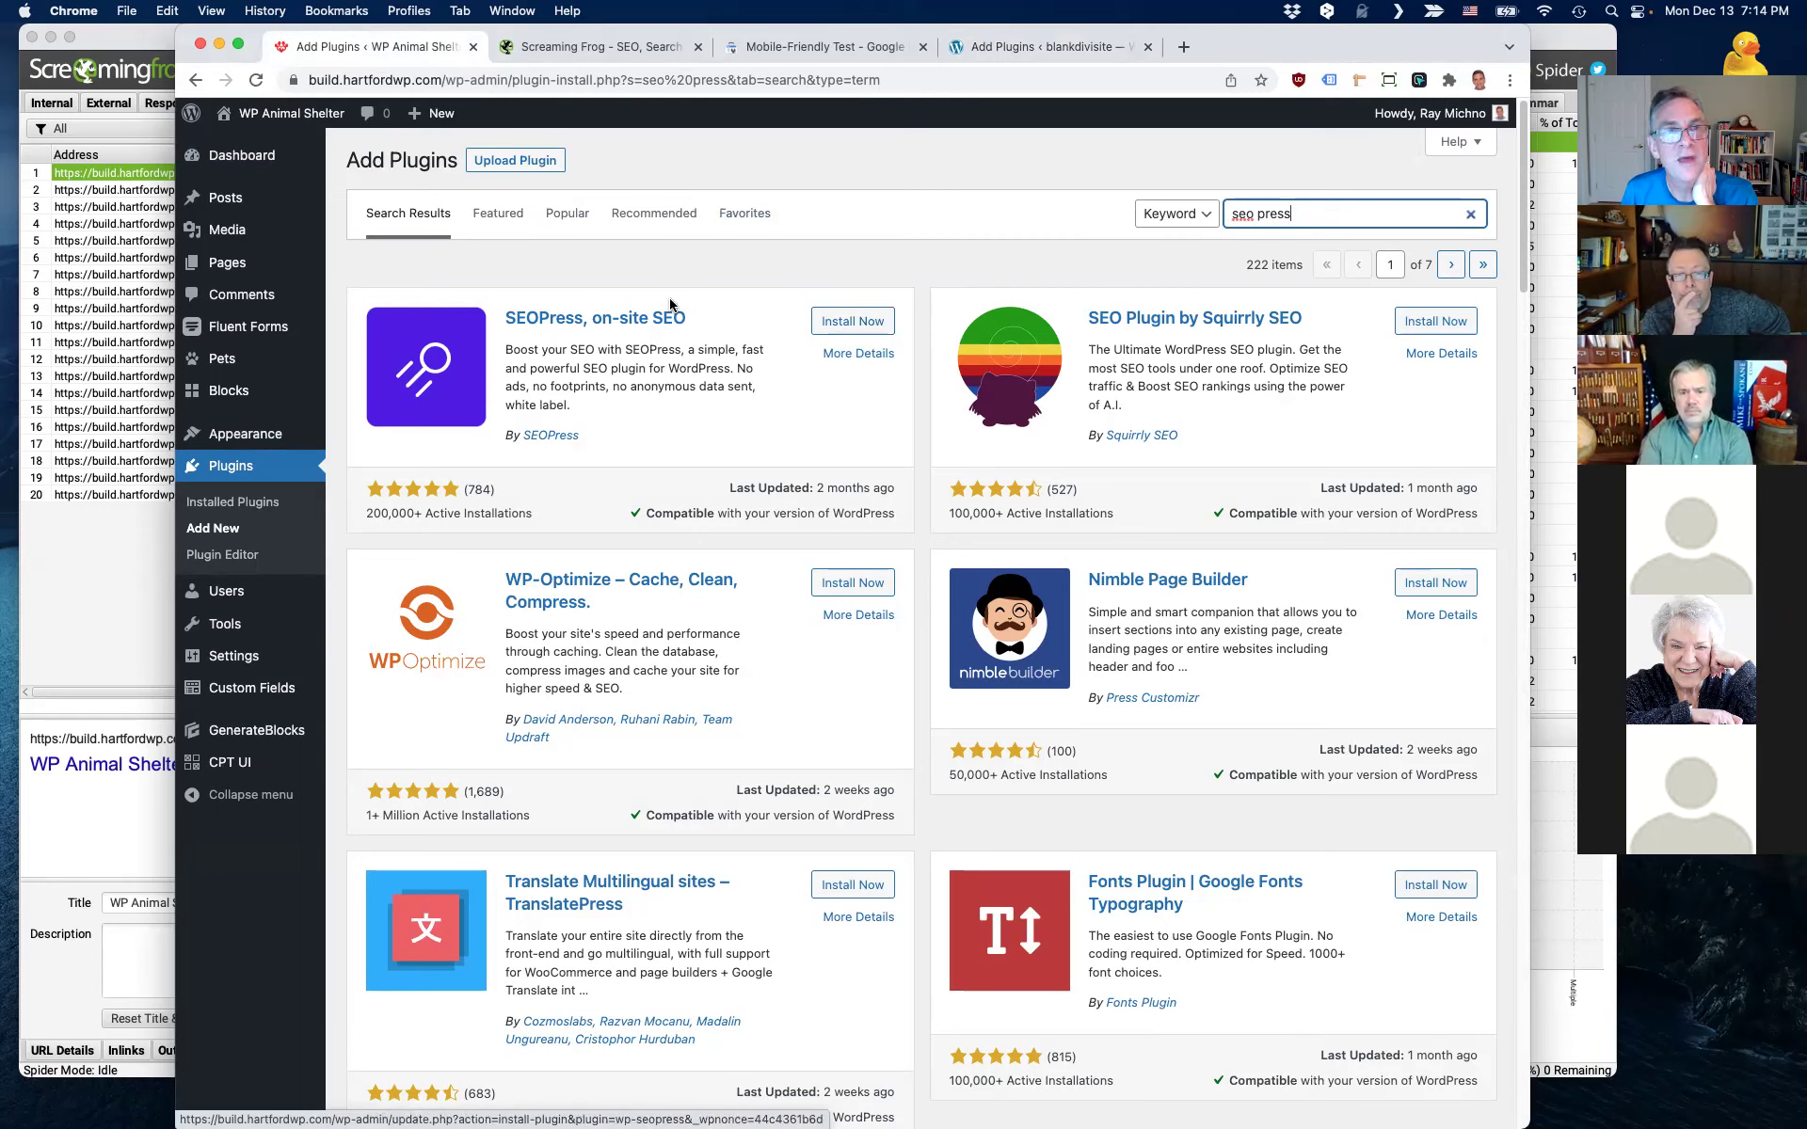
click(860, 318)
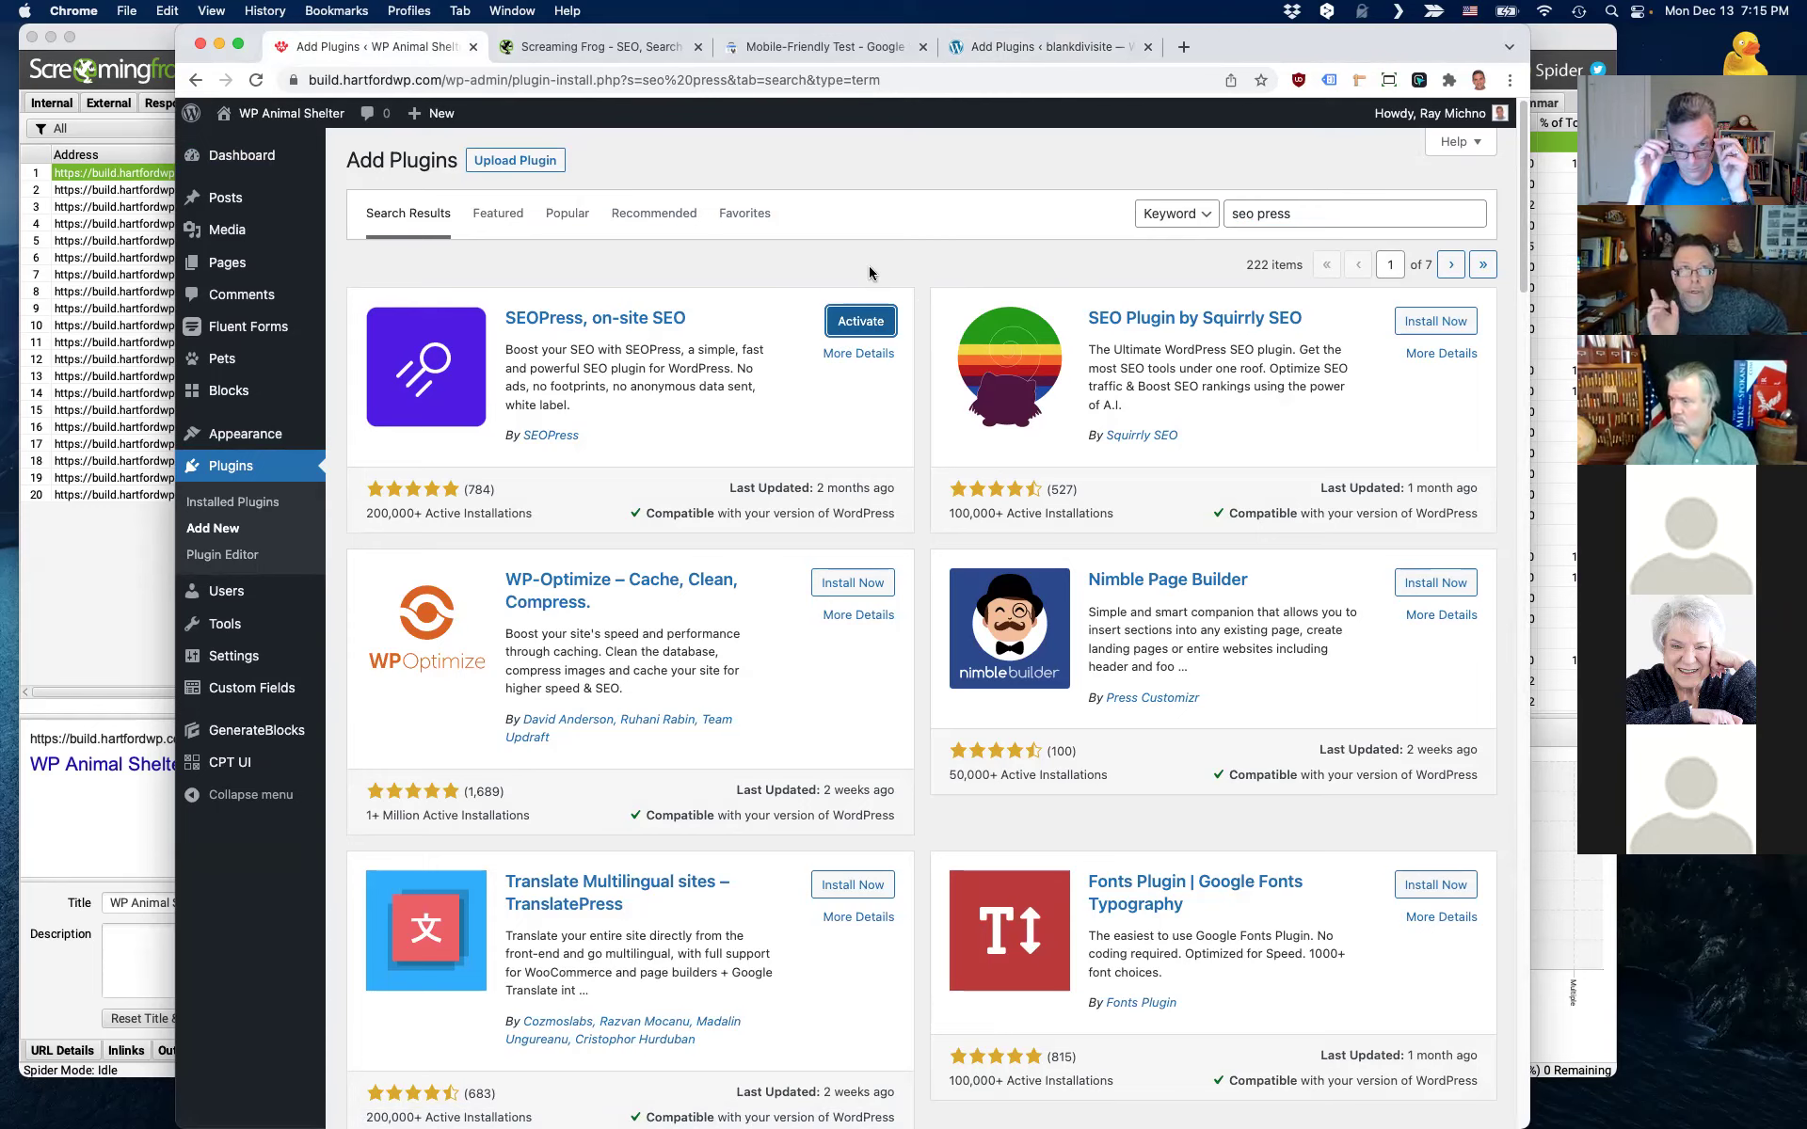
click(860, 321)
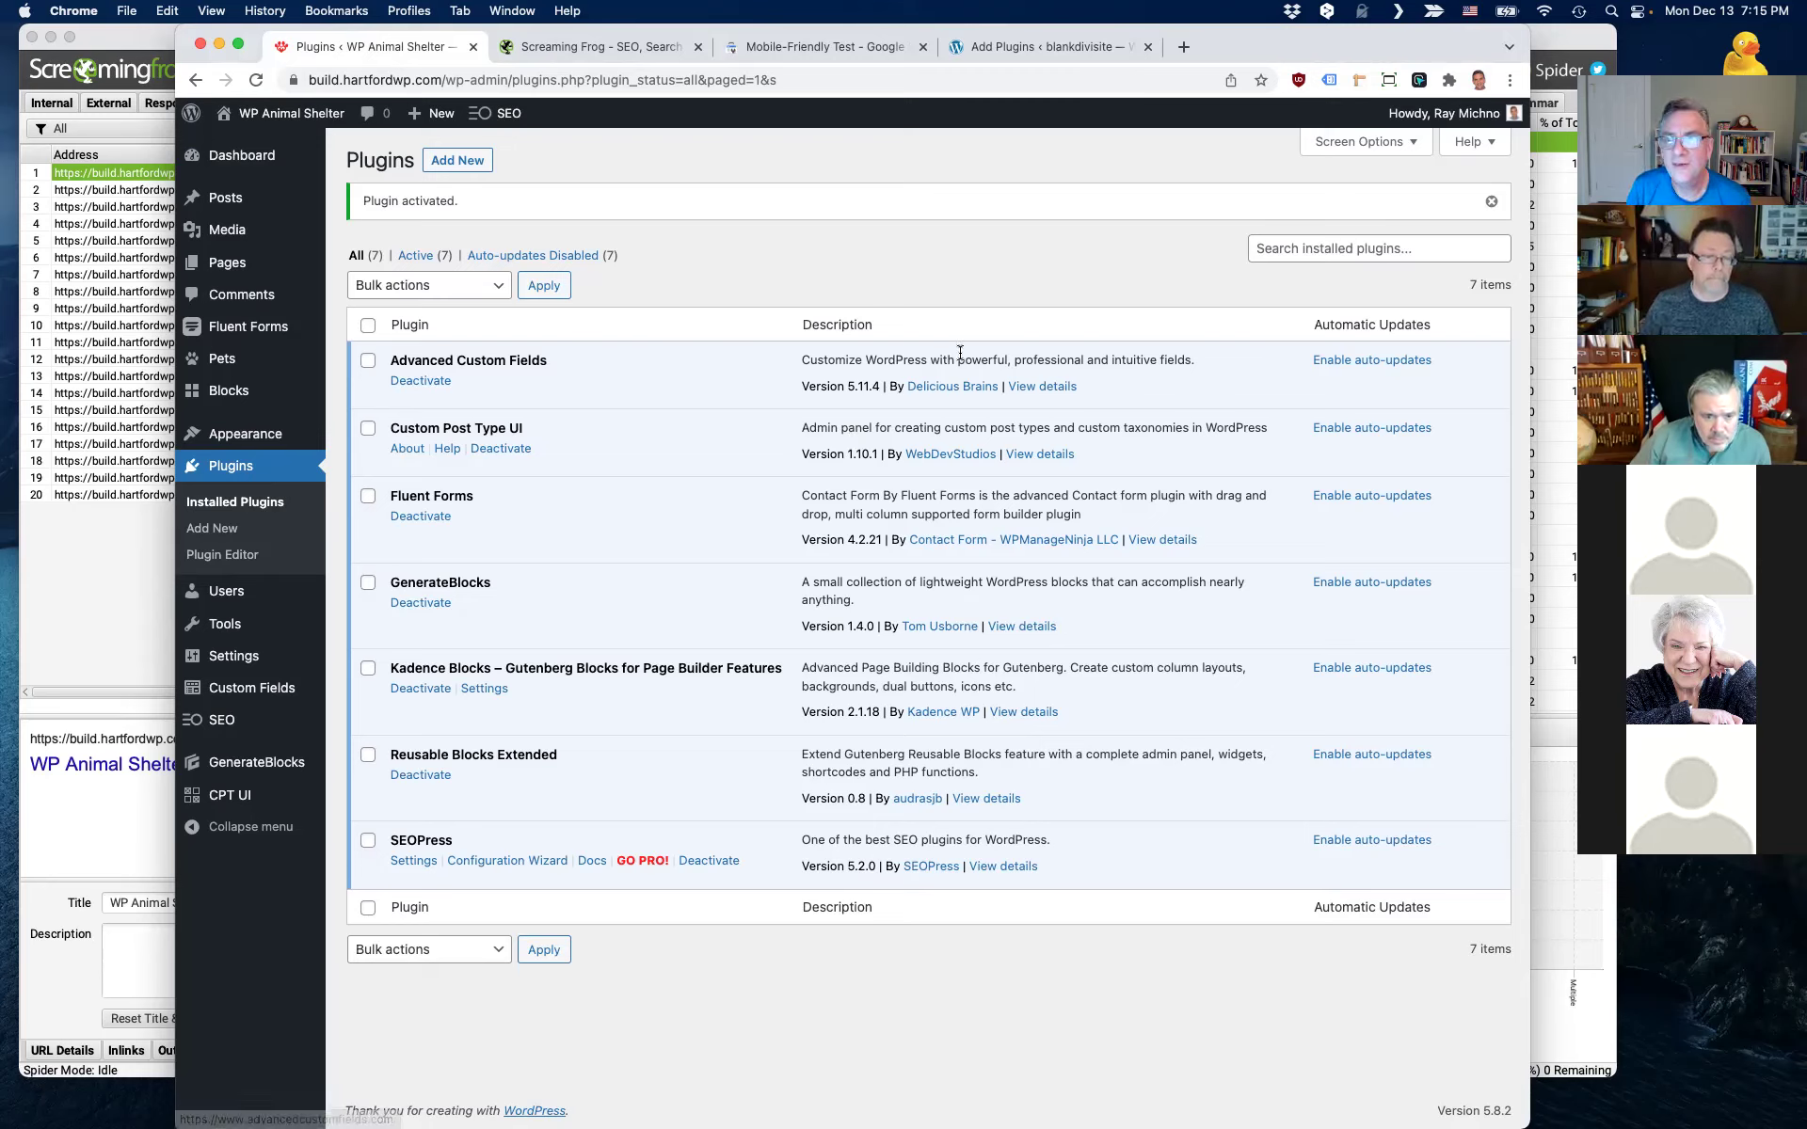
- Open the SEOPress dashboard and look through its setup suggestions and SEO management modules
mouse_move(260, 743)
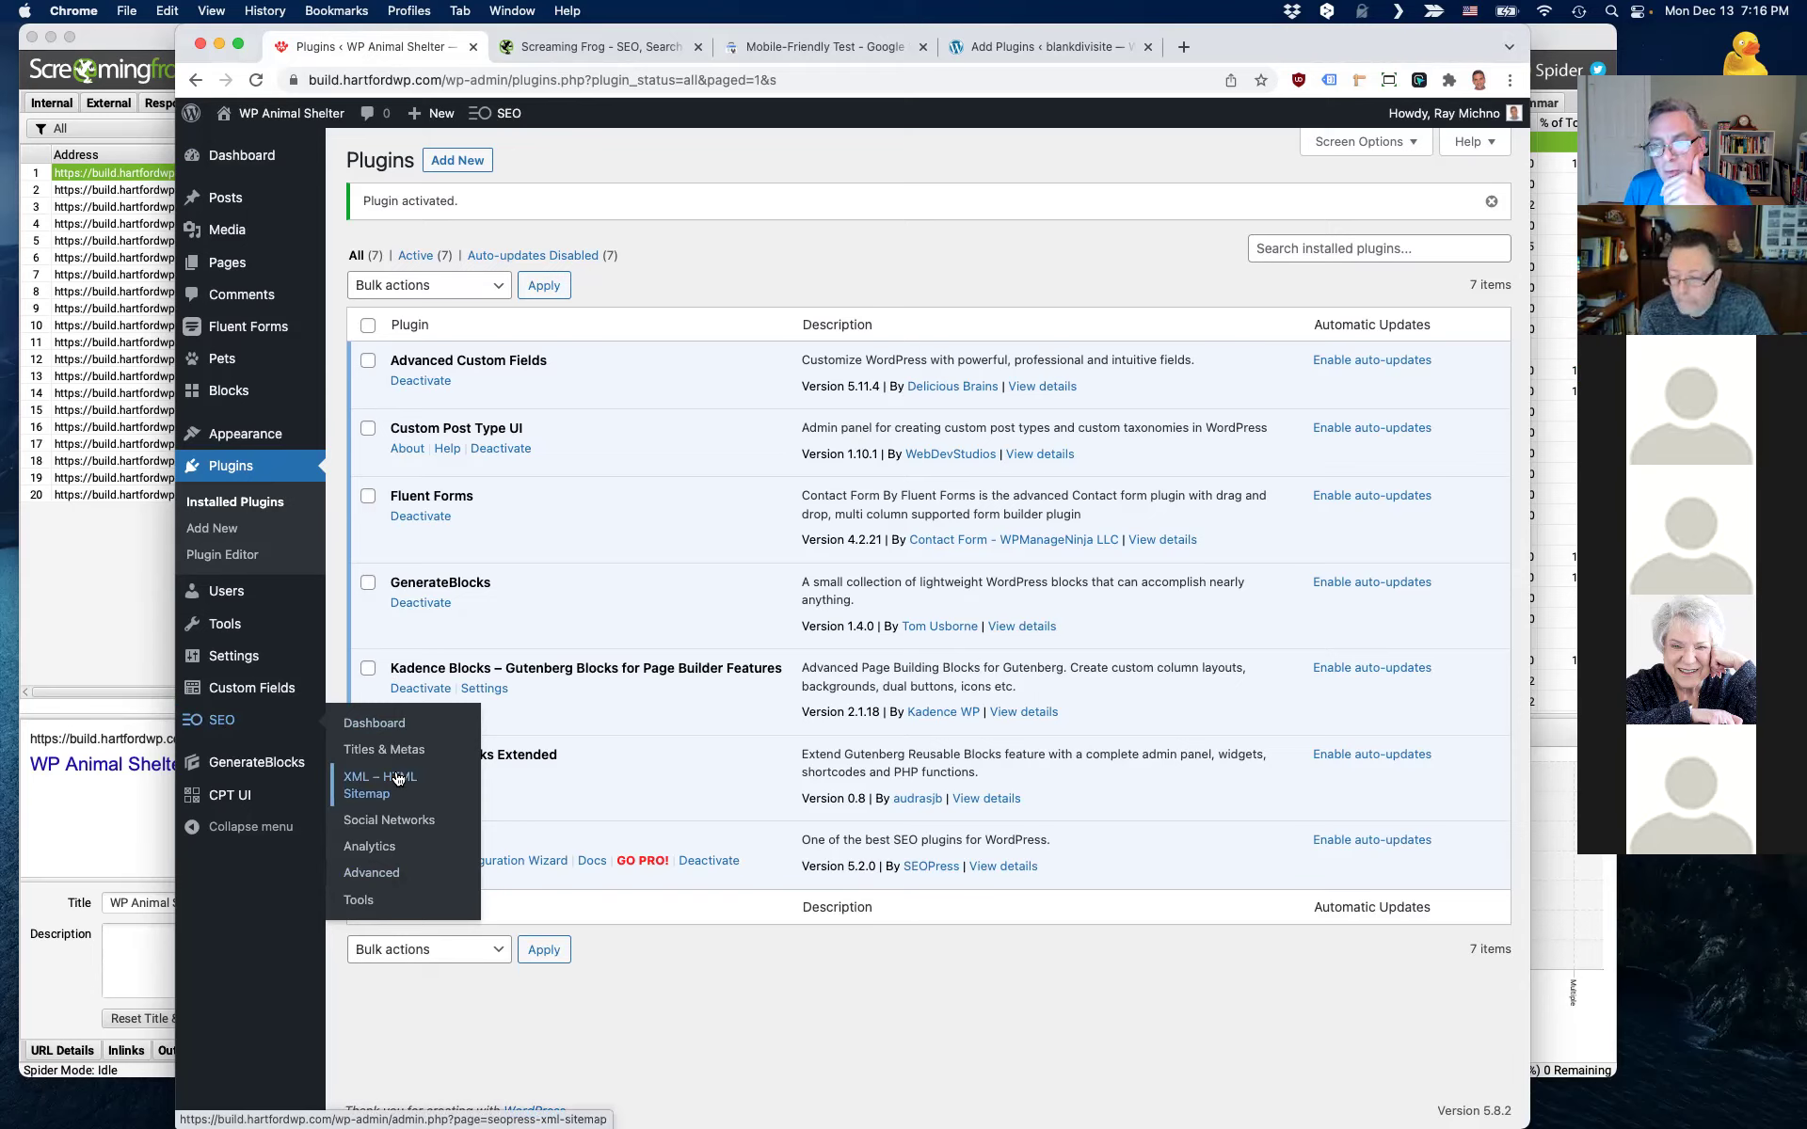
click(386, 724)
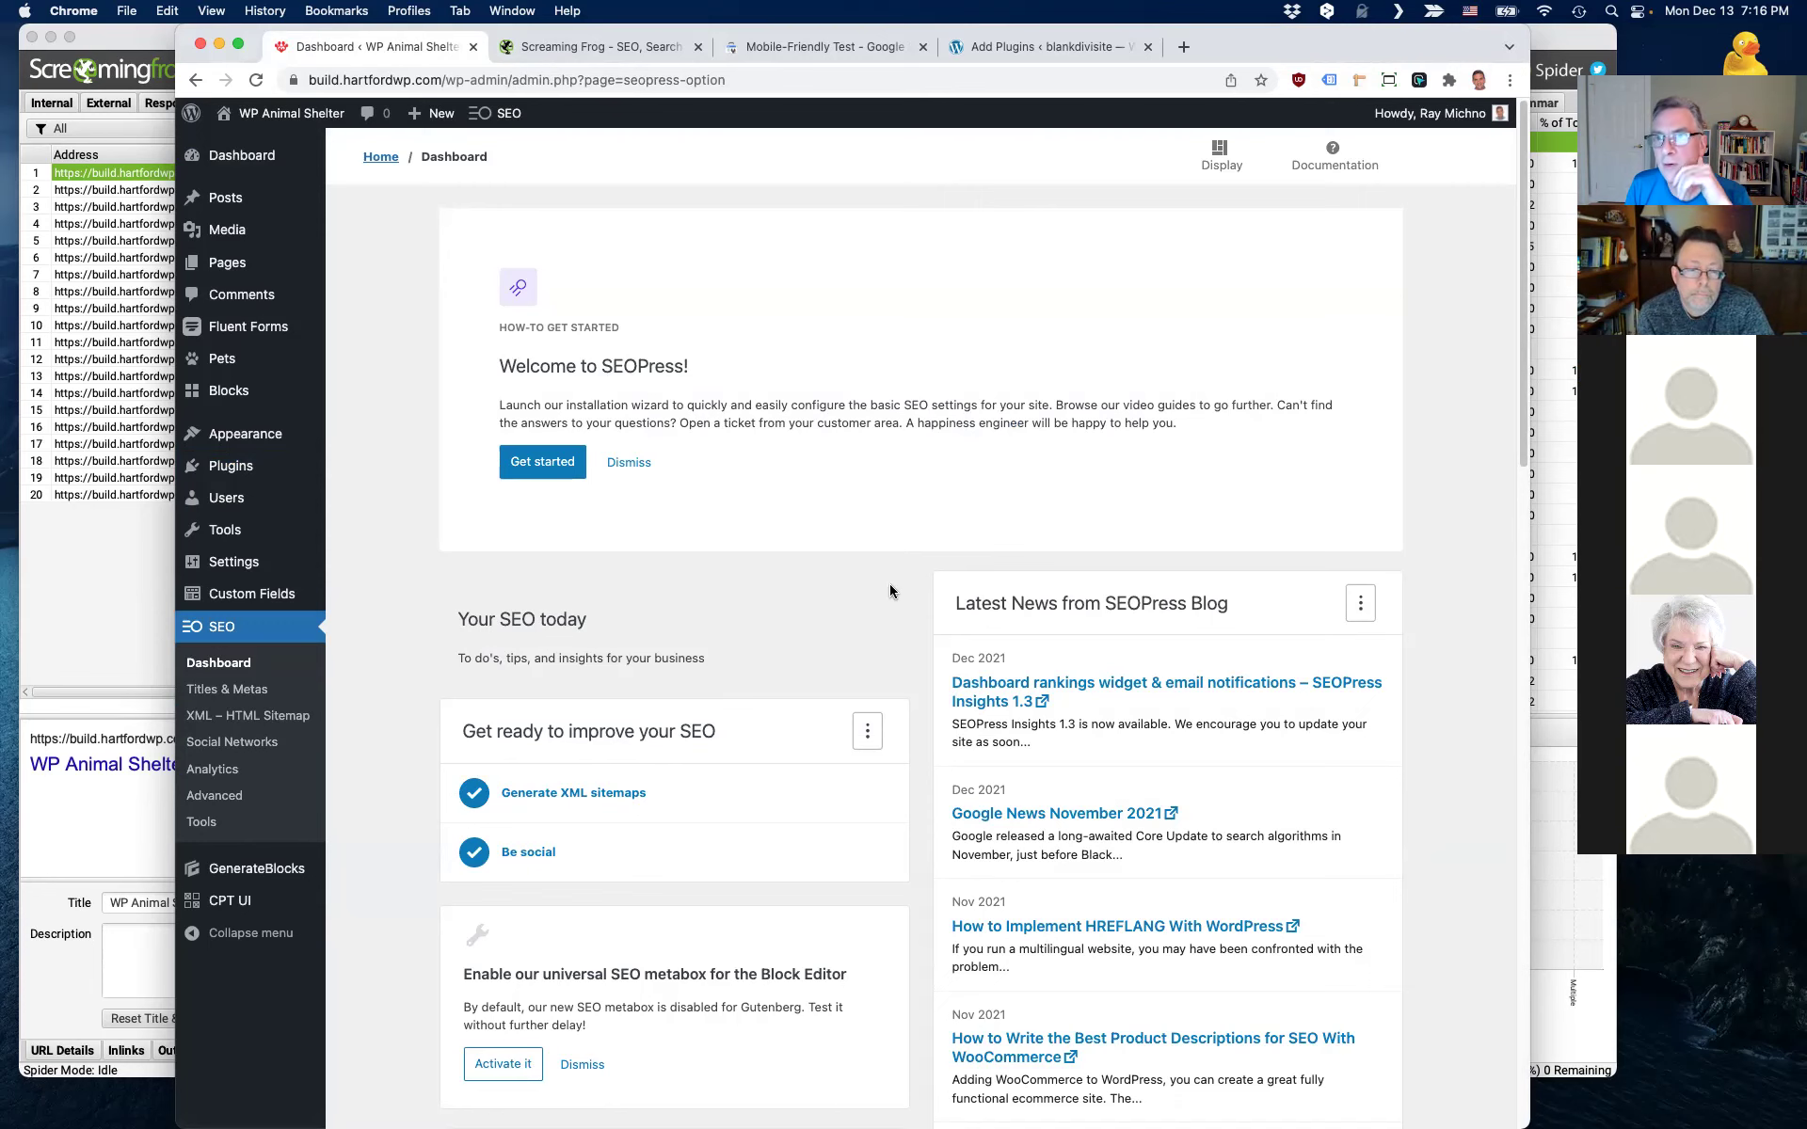
scroll(890, 591, down, 3)
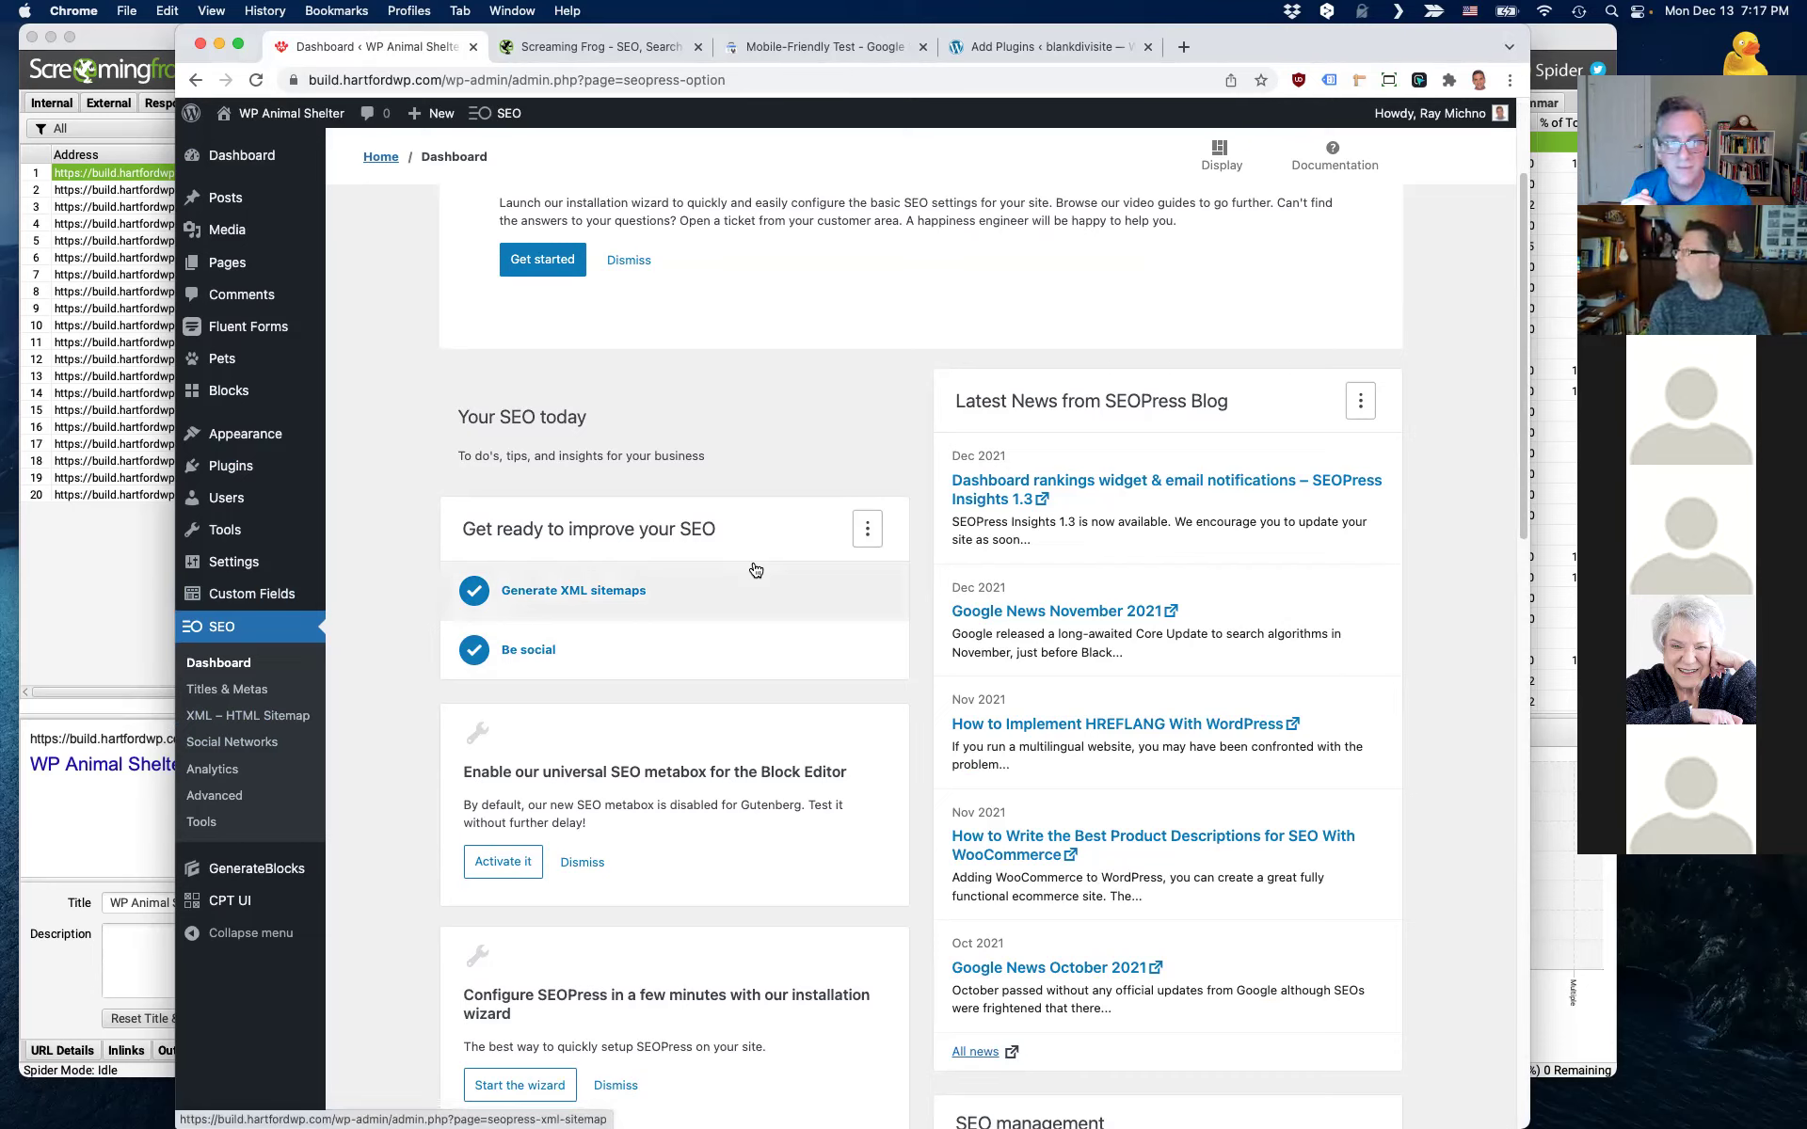
scroll(754, 570, down, 8)
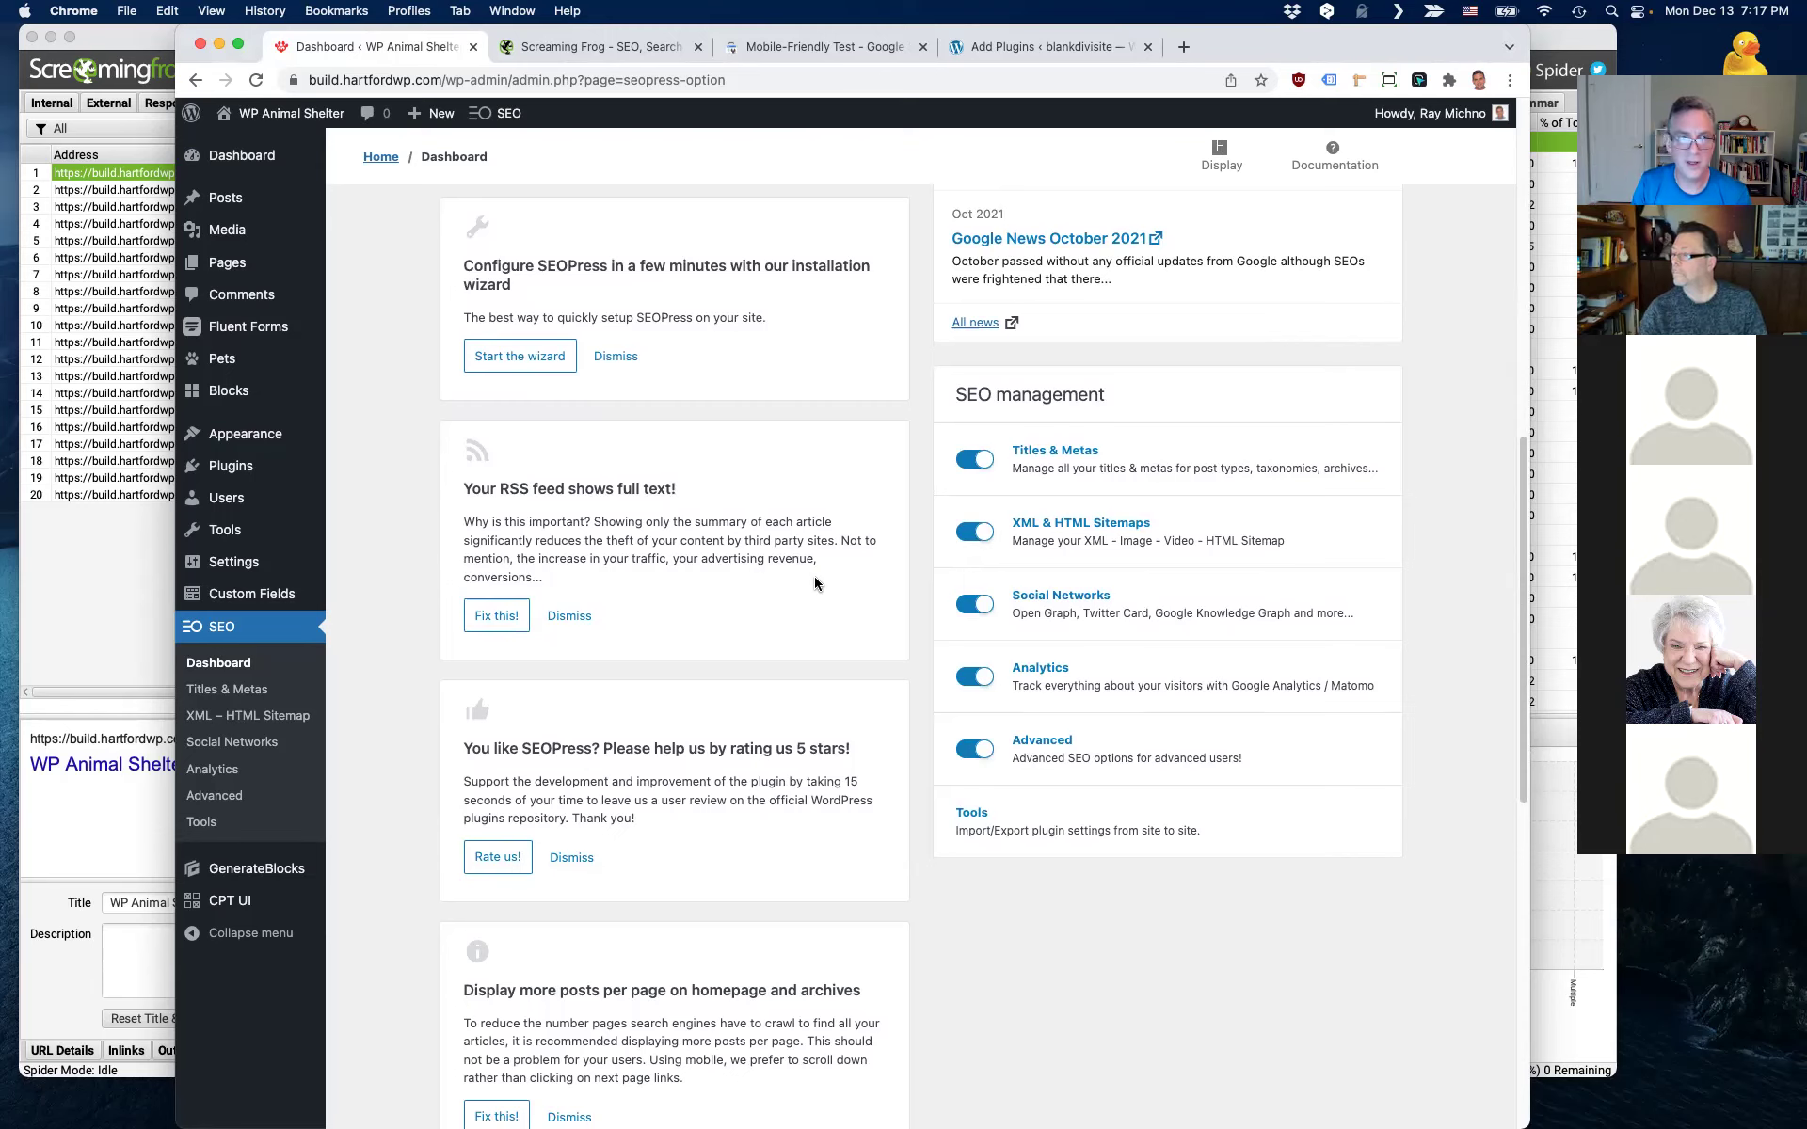
scroll(403, 489, up, 8)
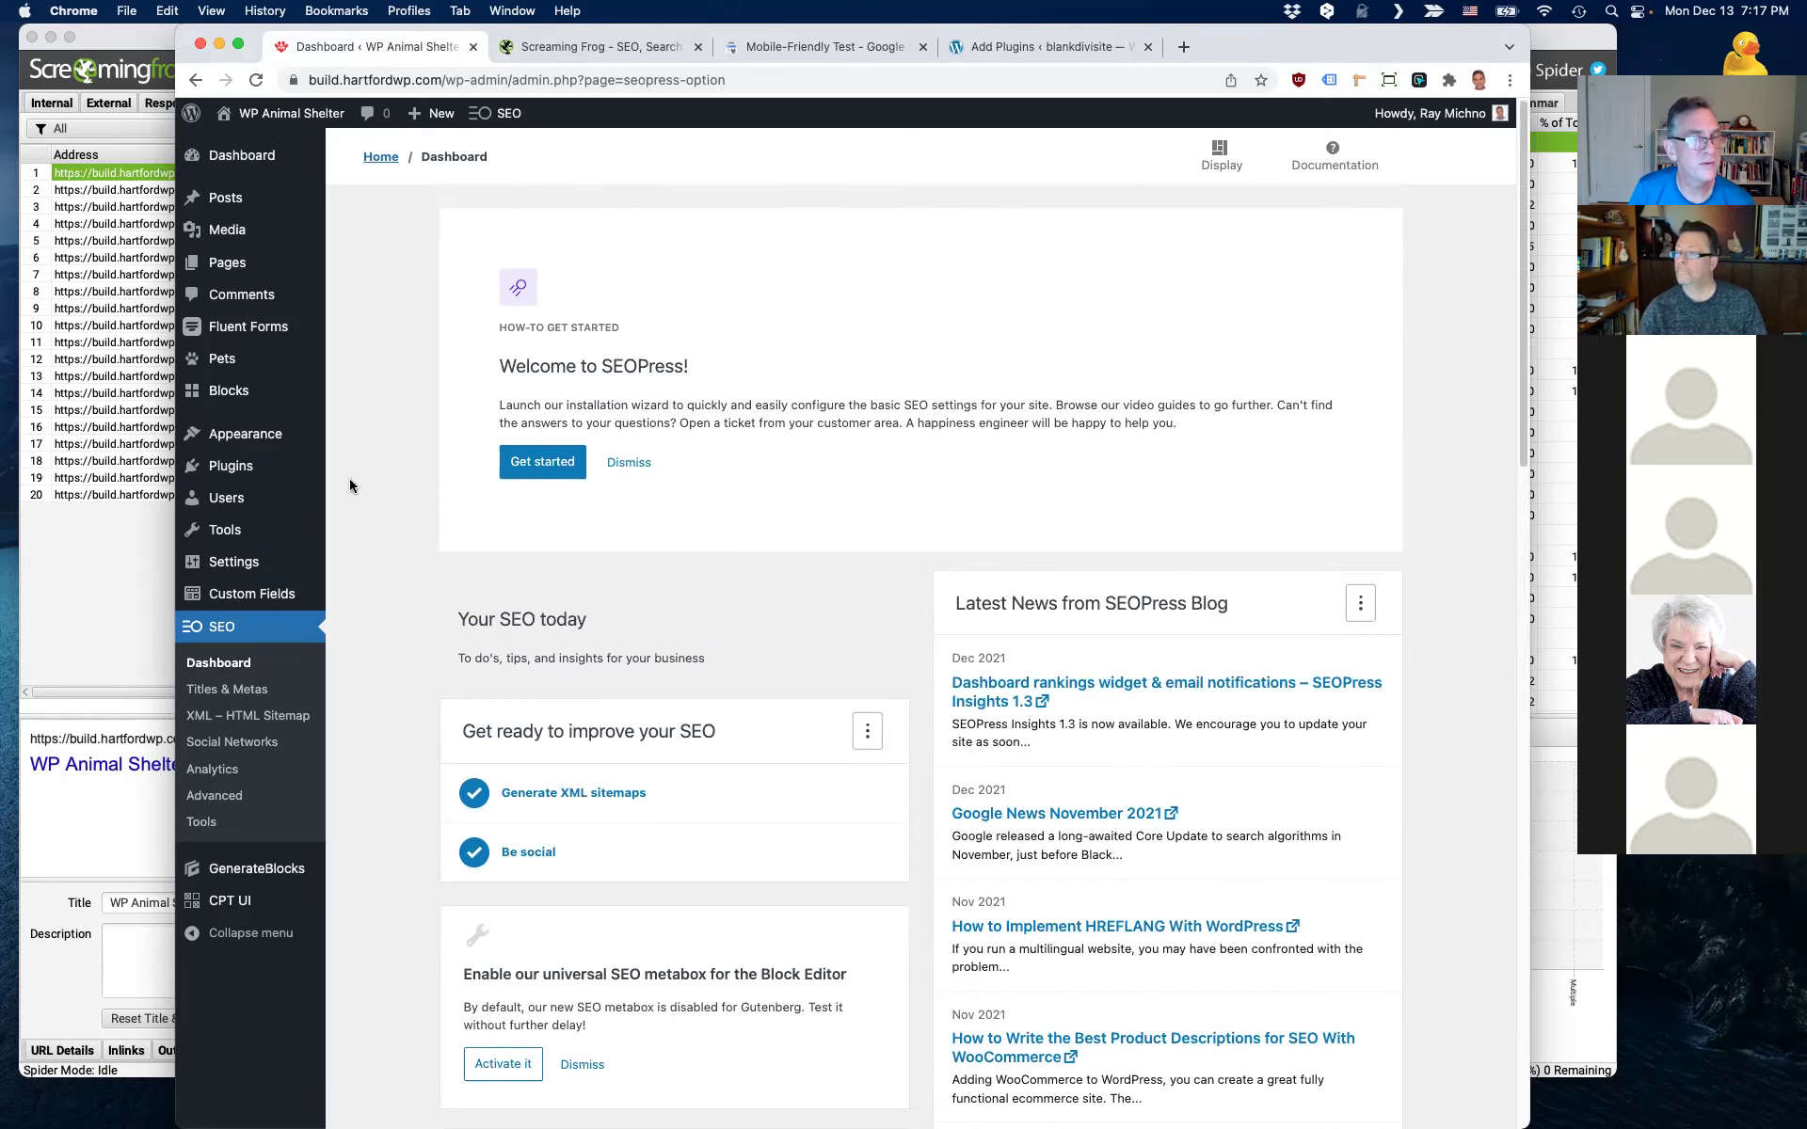
- Check the SERP snippet of /advice-on-adopting-kittens-and-cats/ in Screaming Frog SEO Spider, and return to Chrome to open the WP Animal Shelter posts list
click(137, 428)
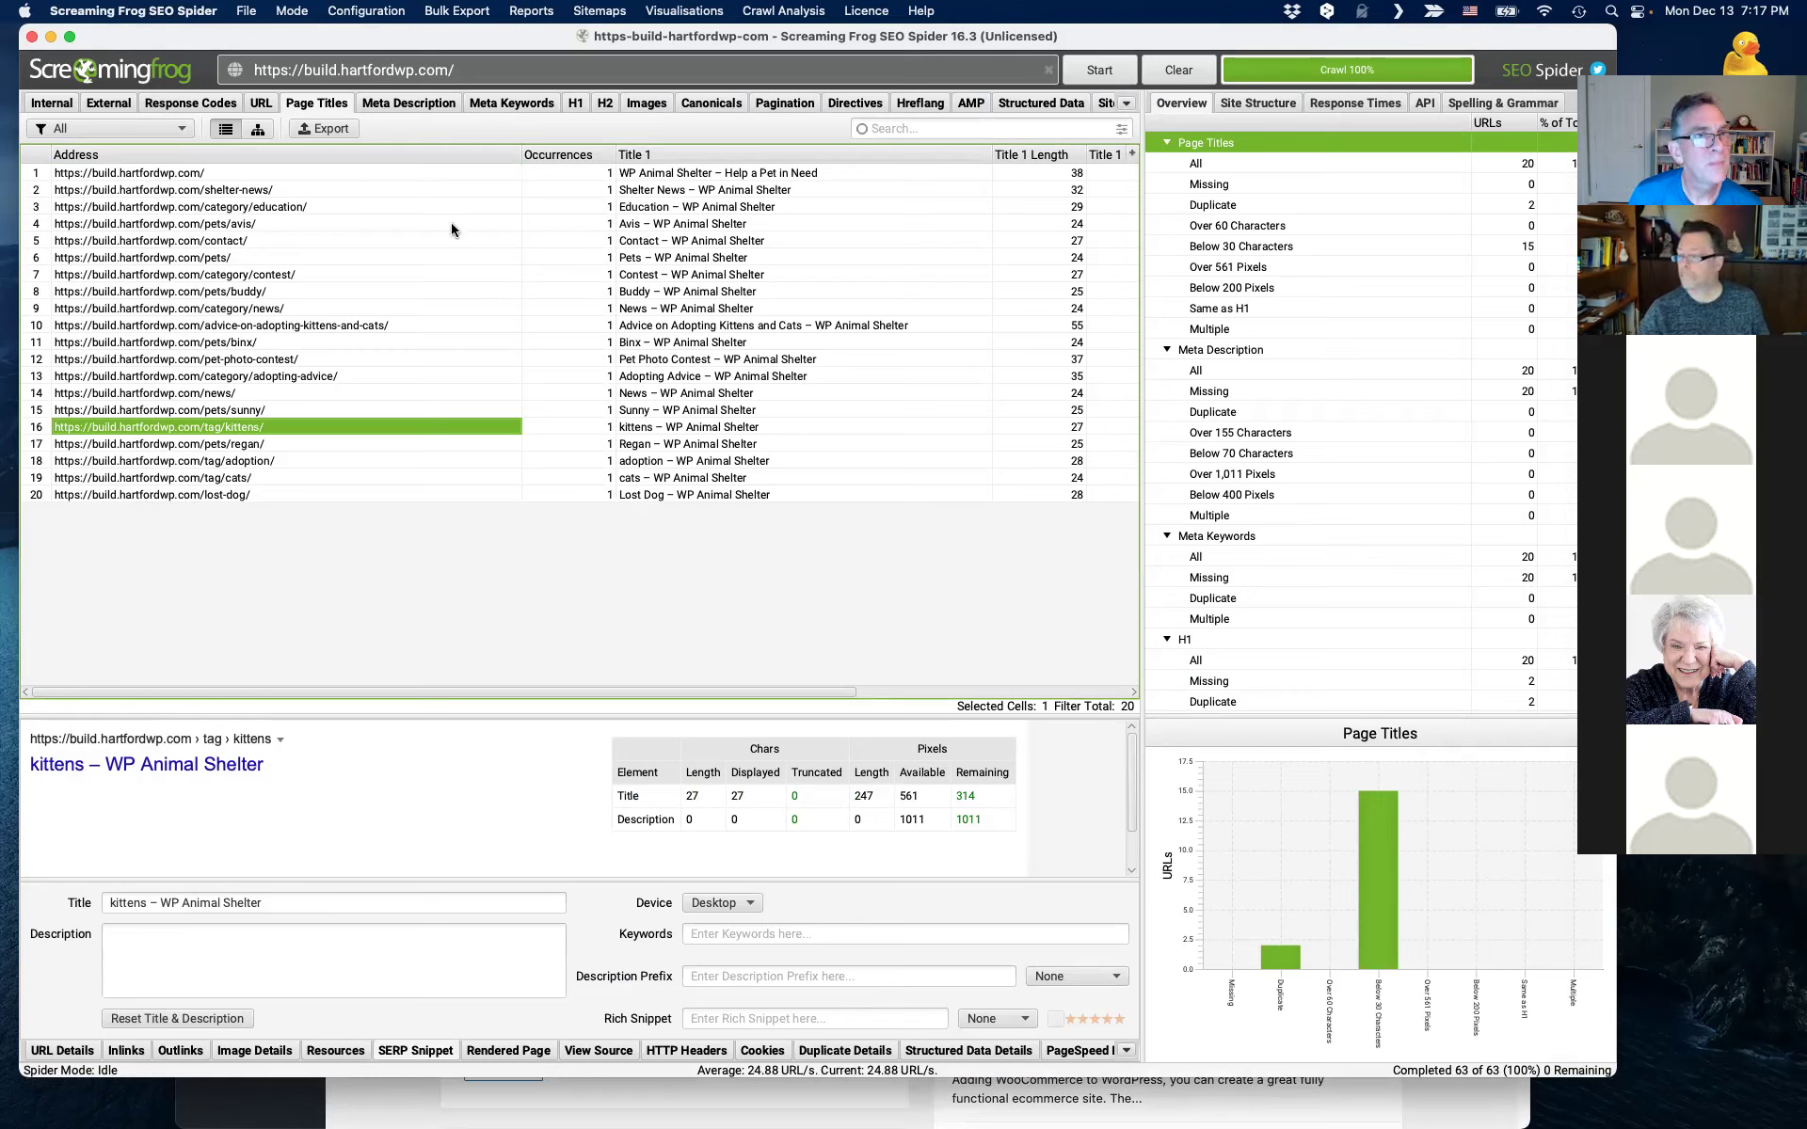
click(318, 326)
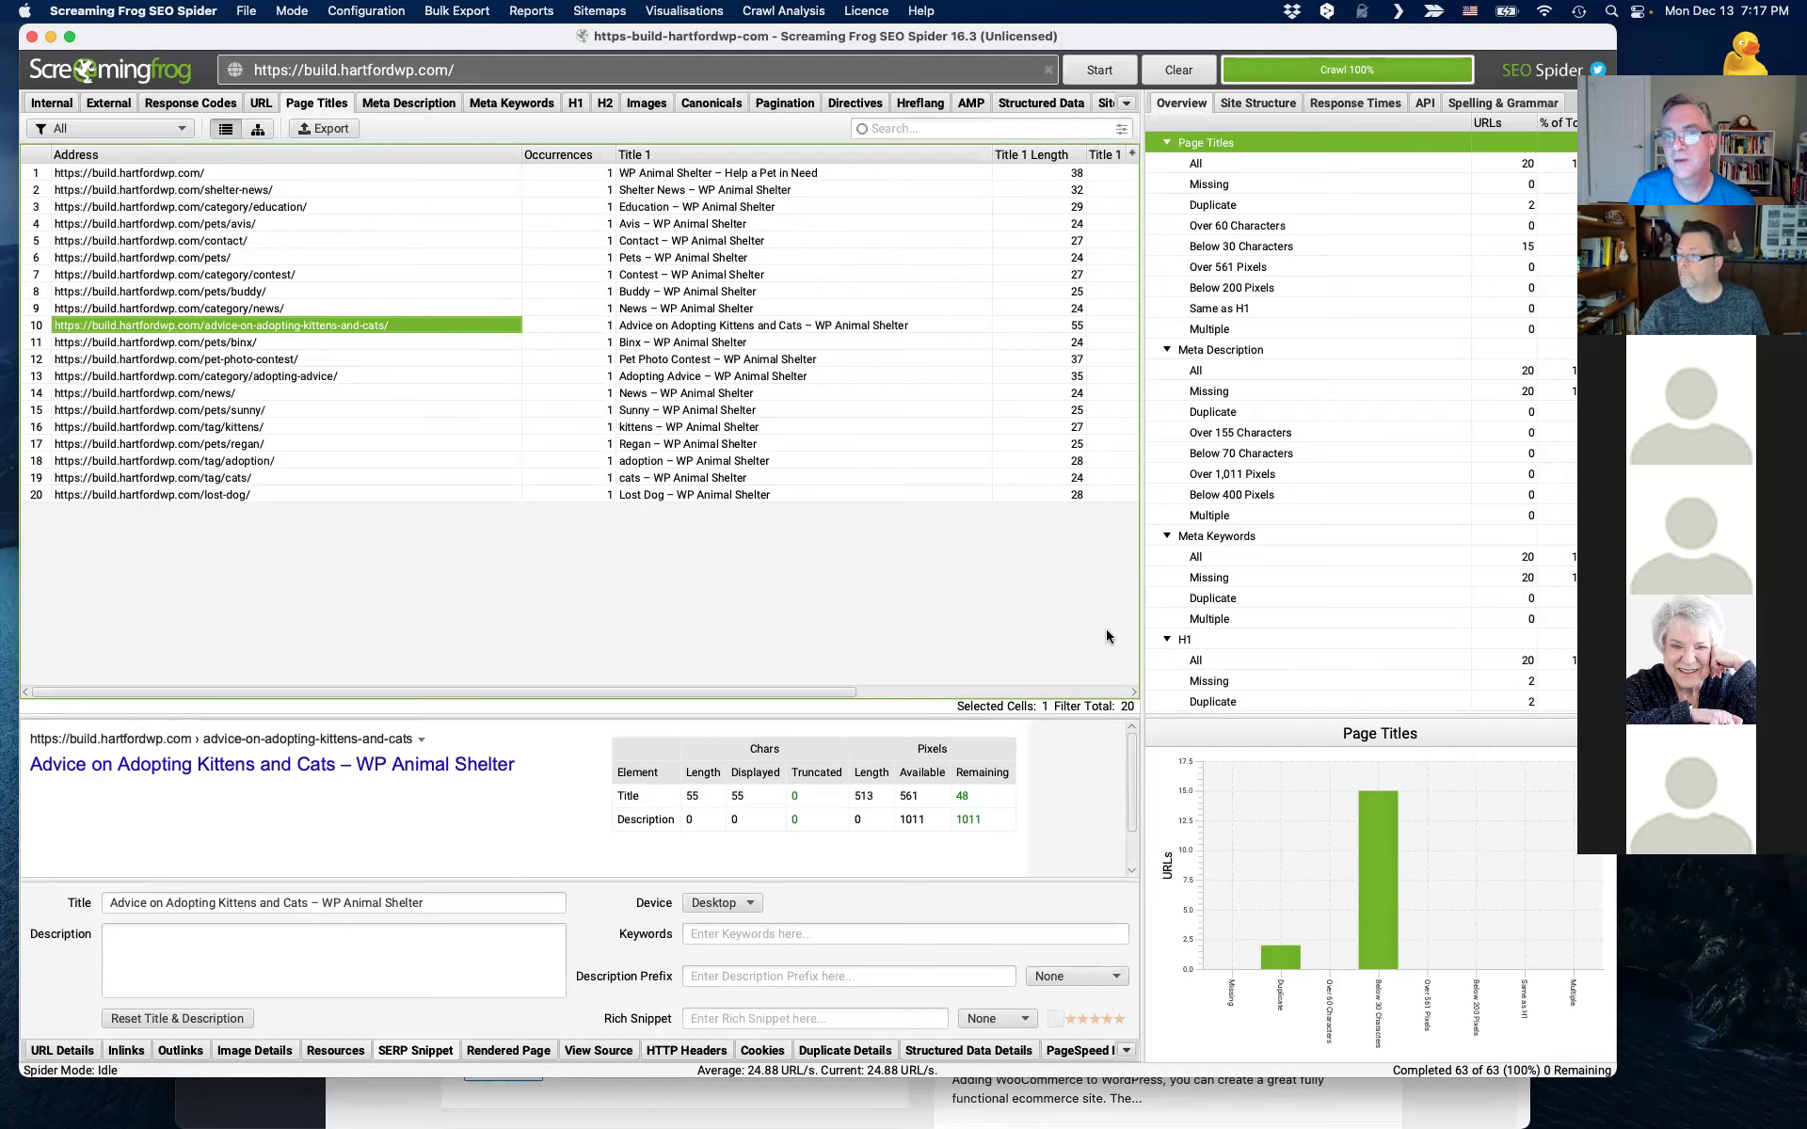
key(super+Tab)
mouse_move(241, 222)
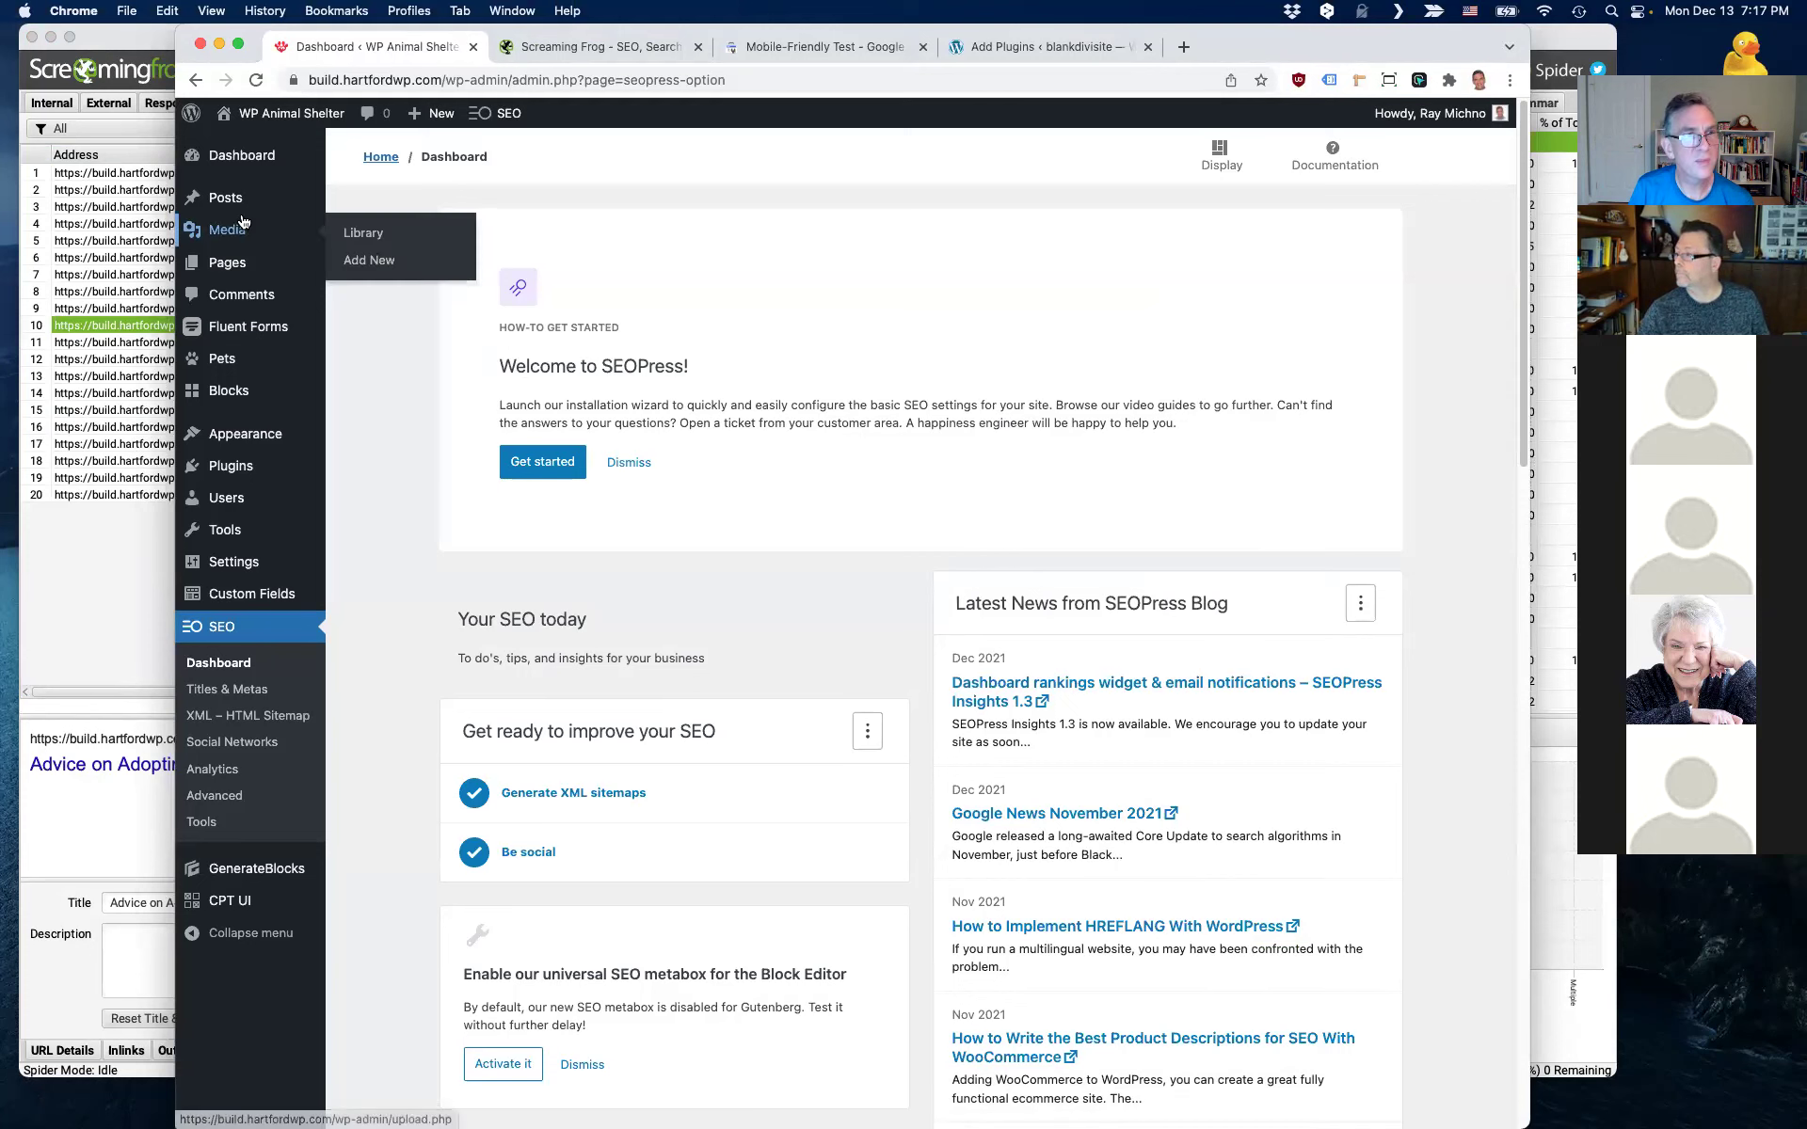
click(384, 208)
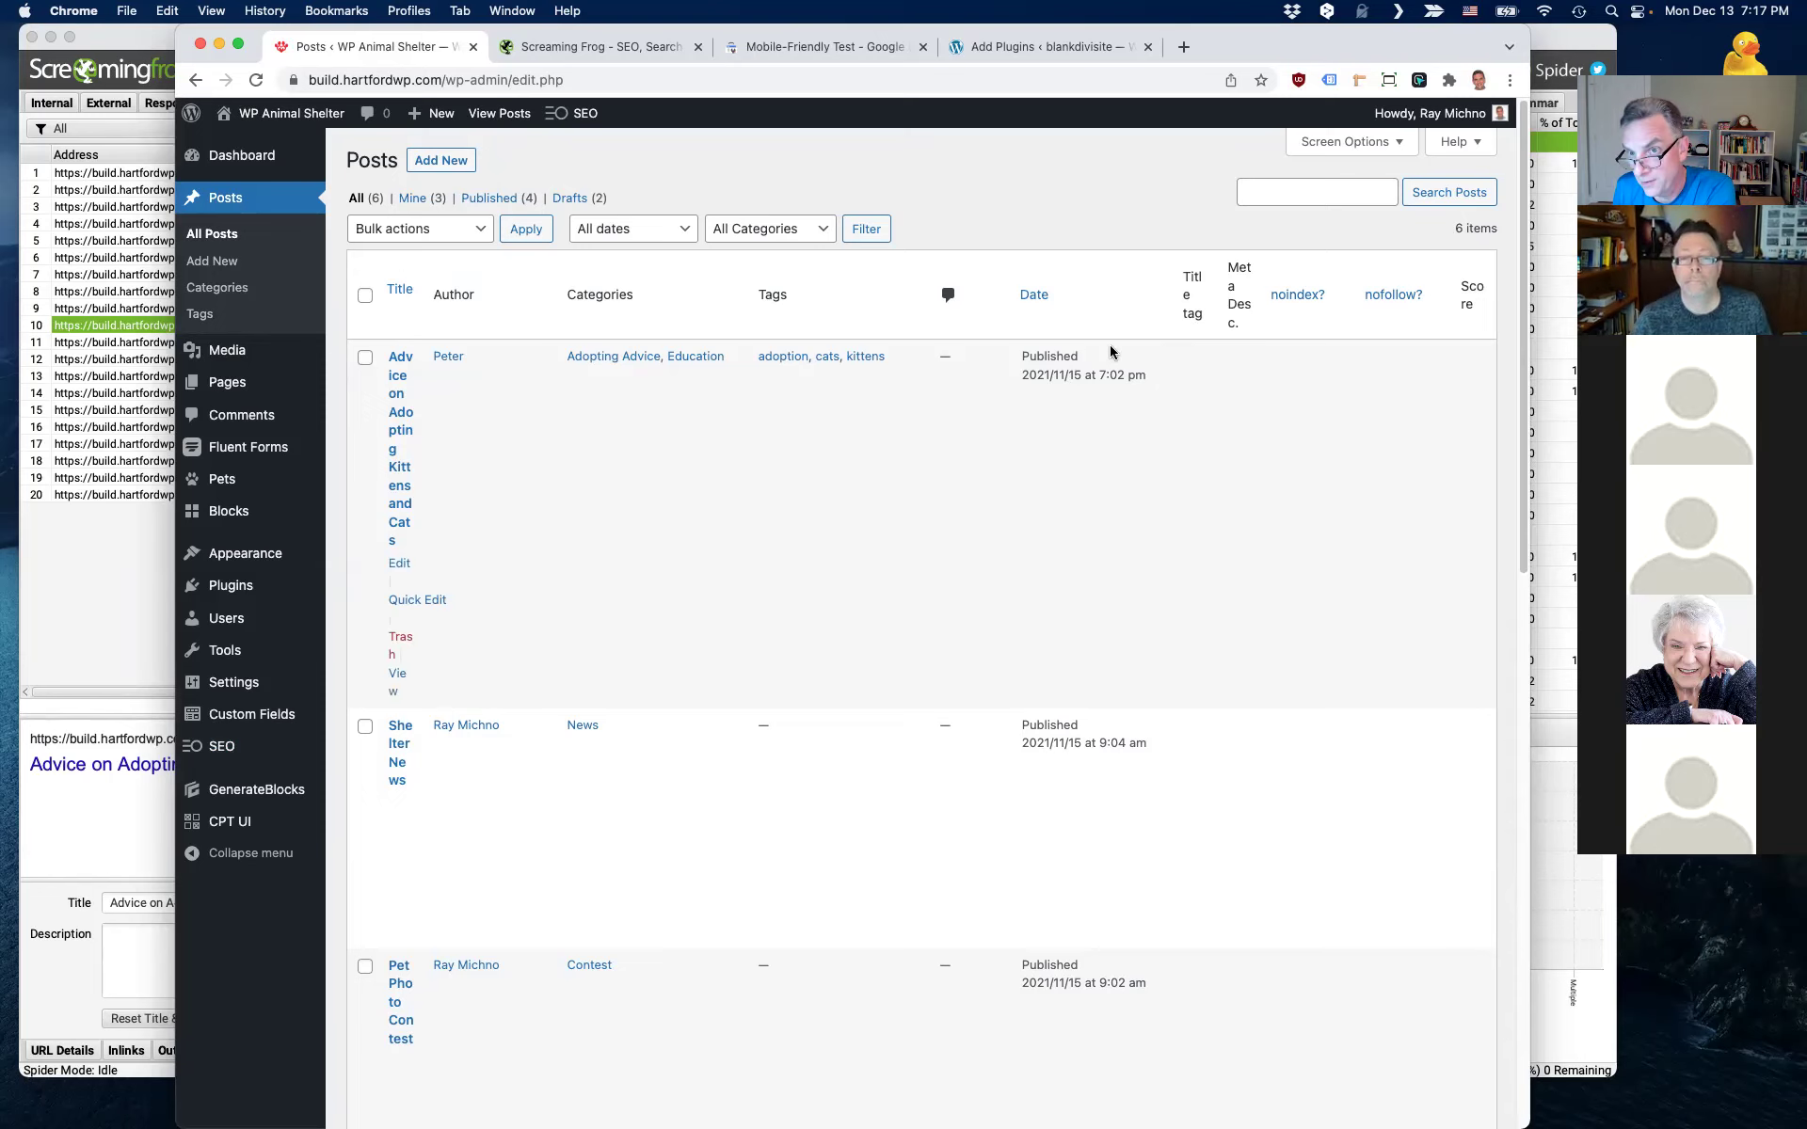
- Hide the Comments and Score columns in the posts list
click(1395, 143)
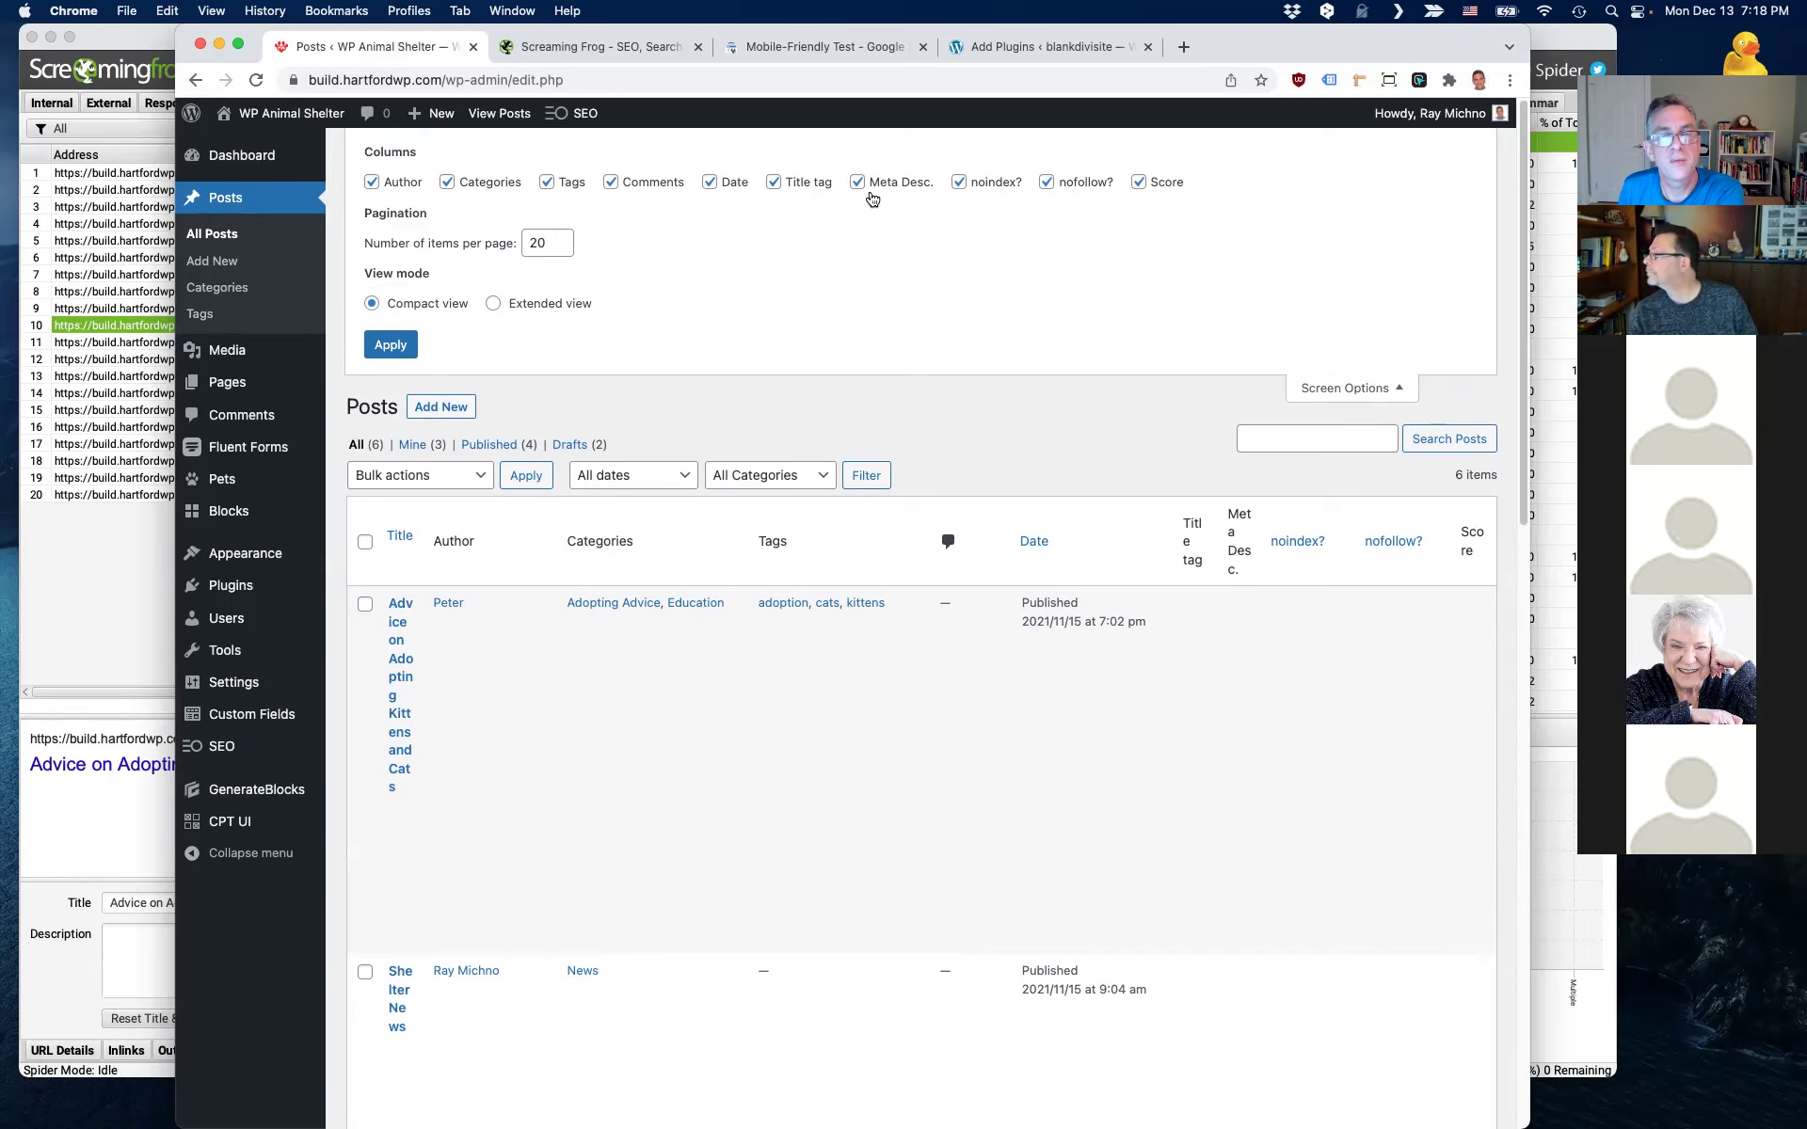
click(610, 183)
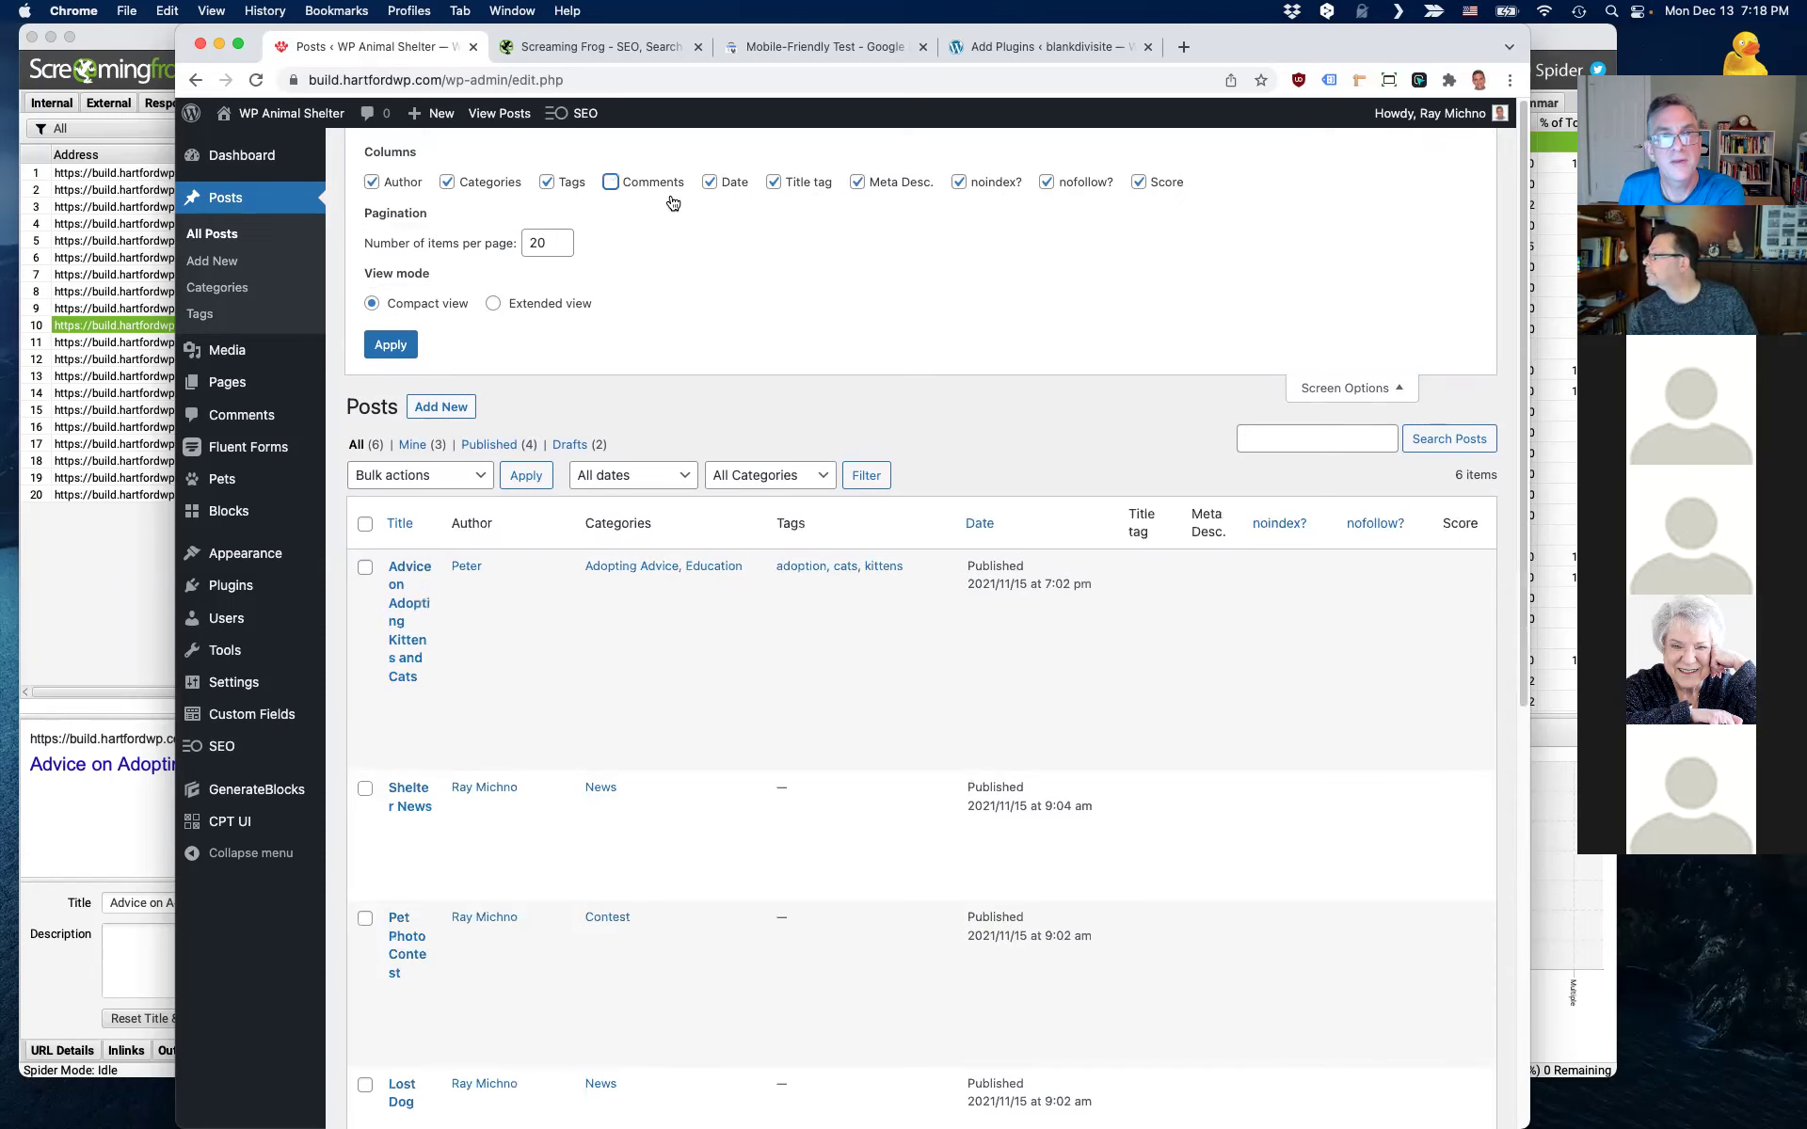
click(1138, 183)
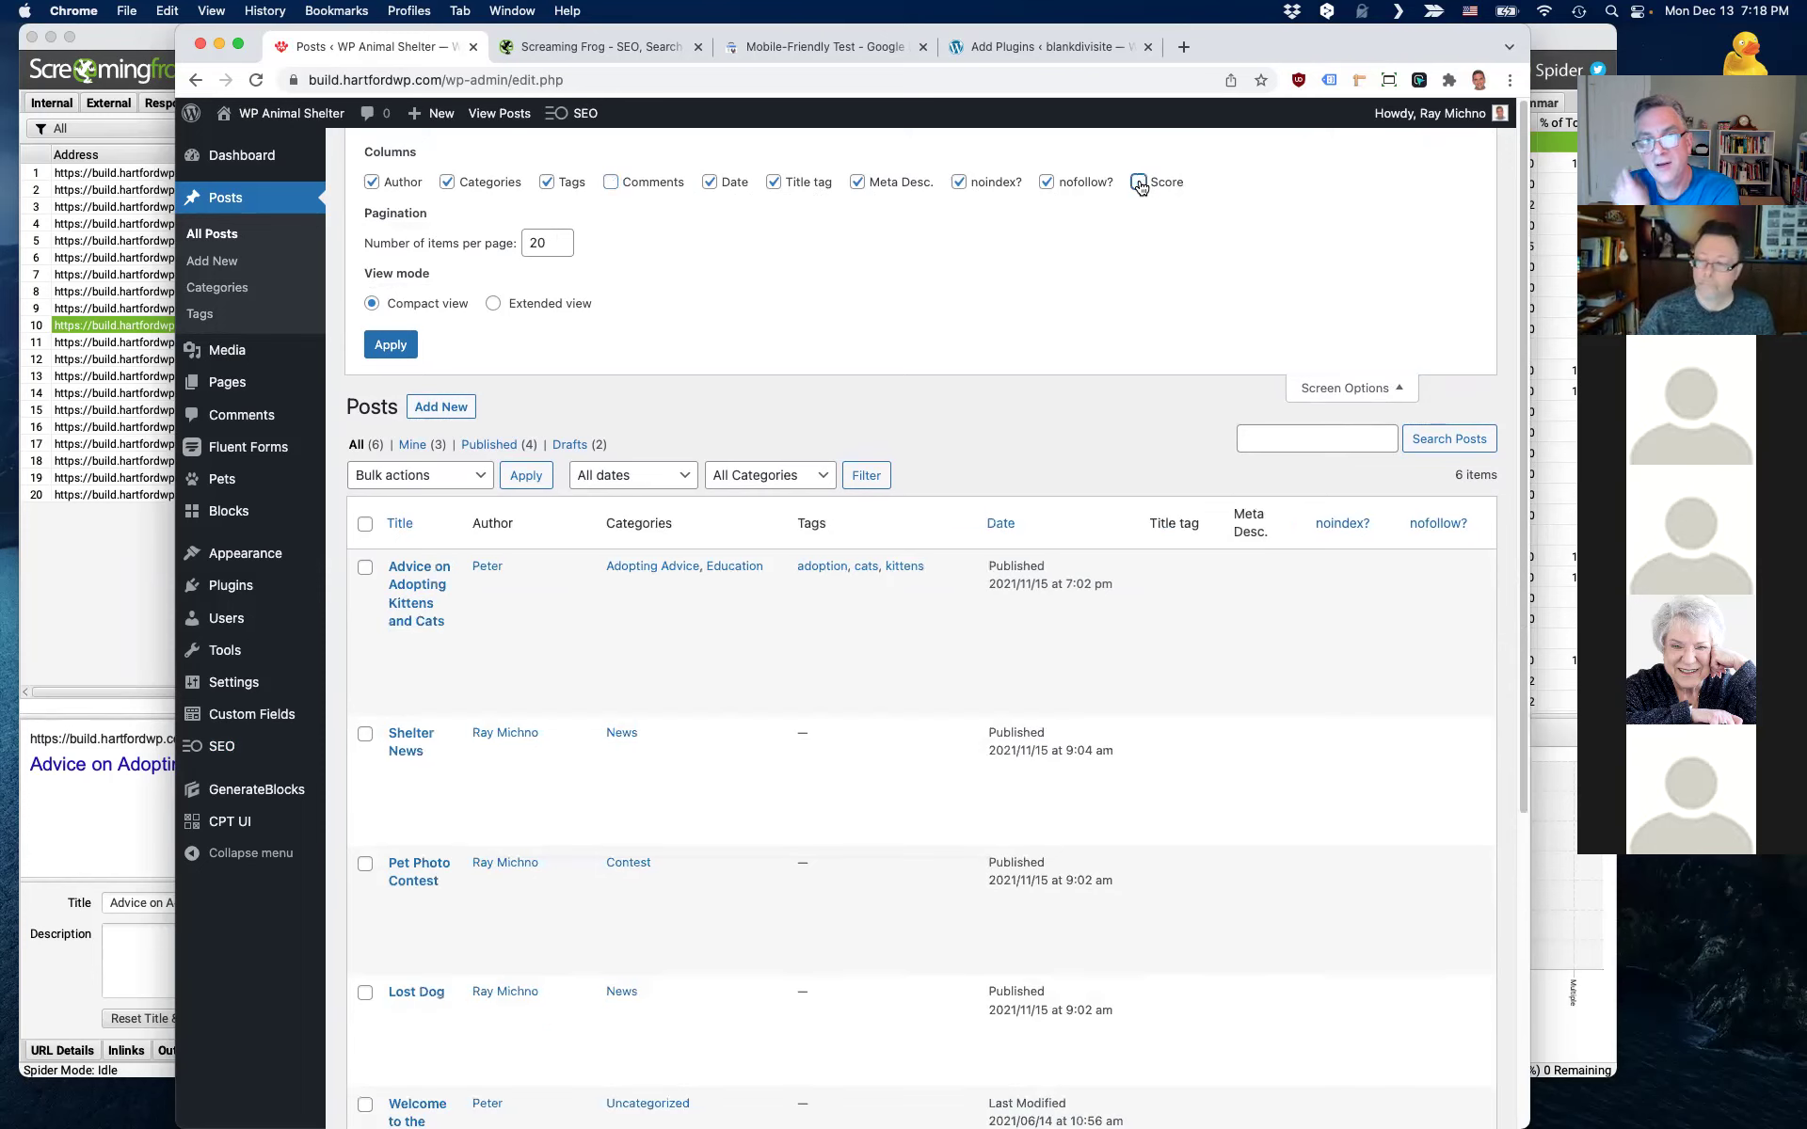
click(1394, 391)
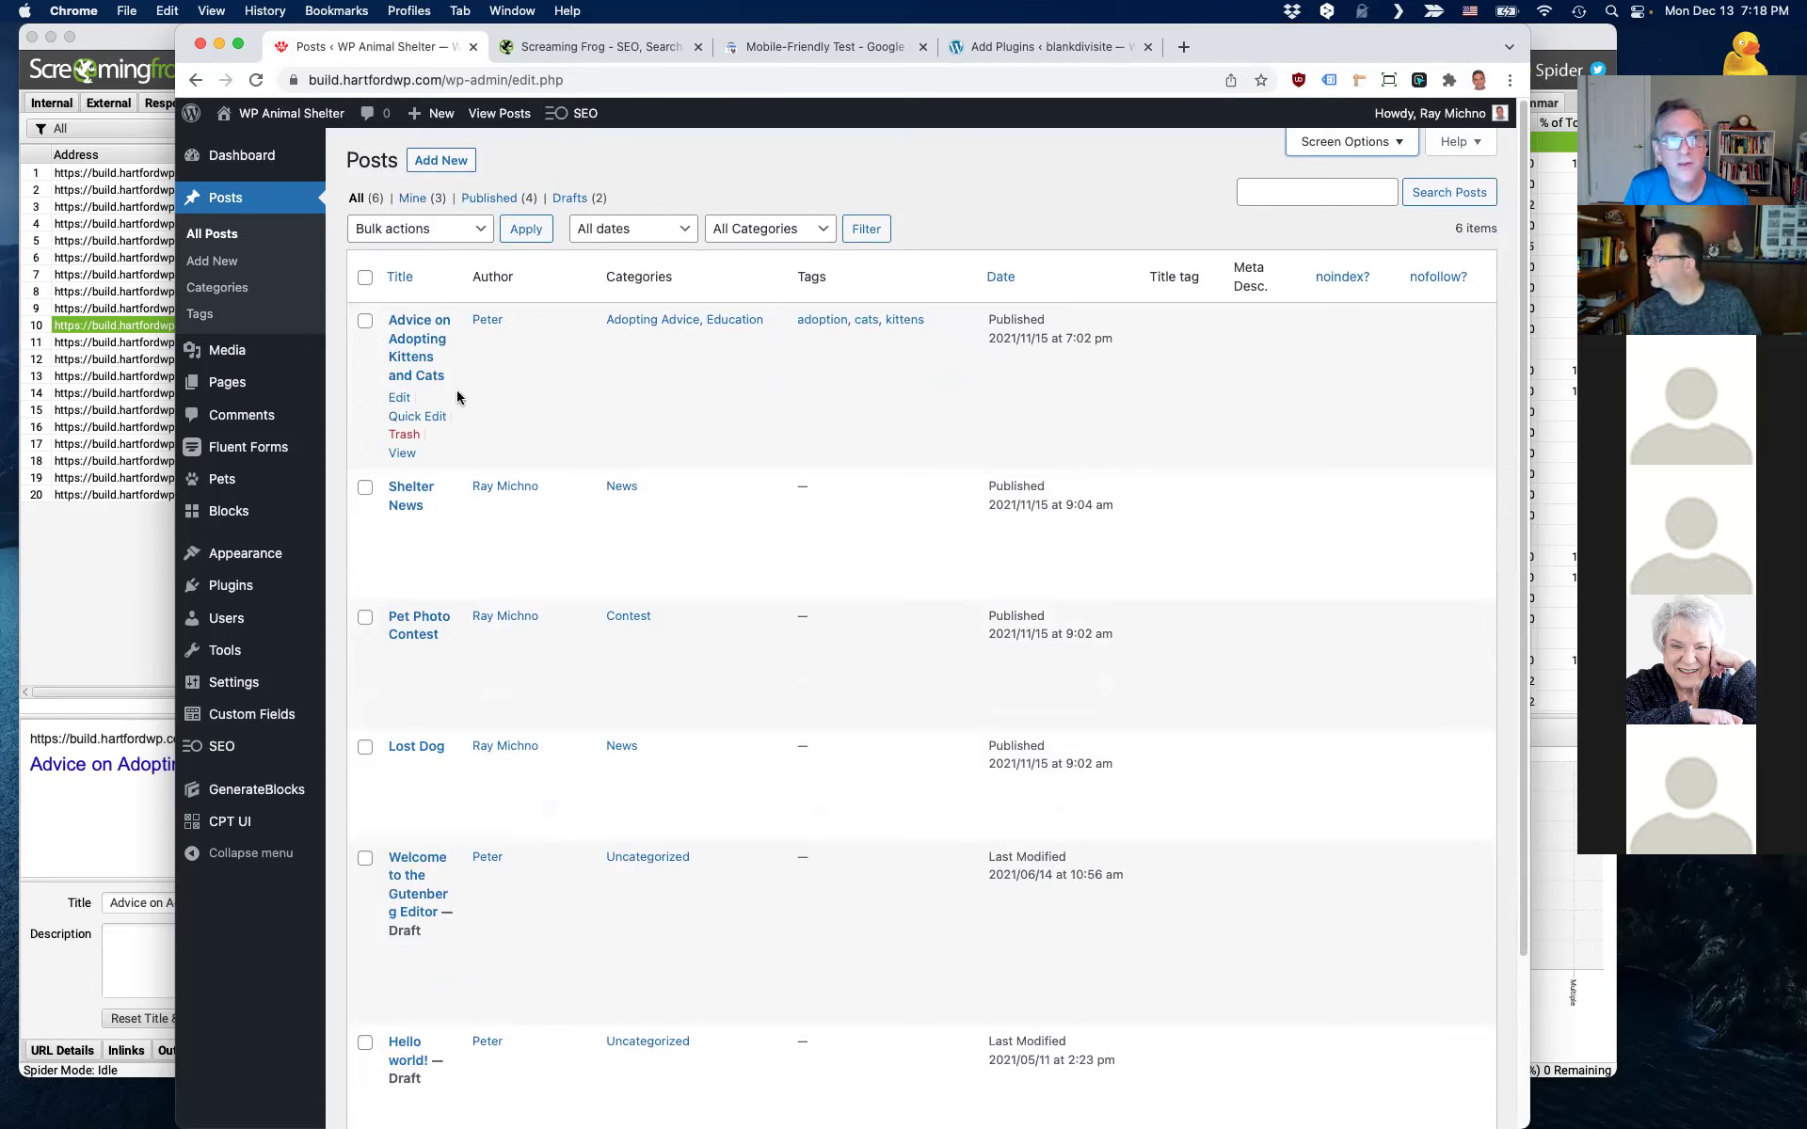
- Check the Quick Edit SEO fields of "Advice on Adopting Kittens and Cats", and open the full post to examine its SEO title settings and snippet preview
click(417, 416)
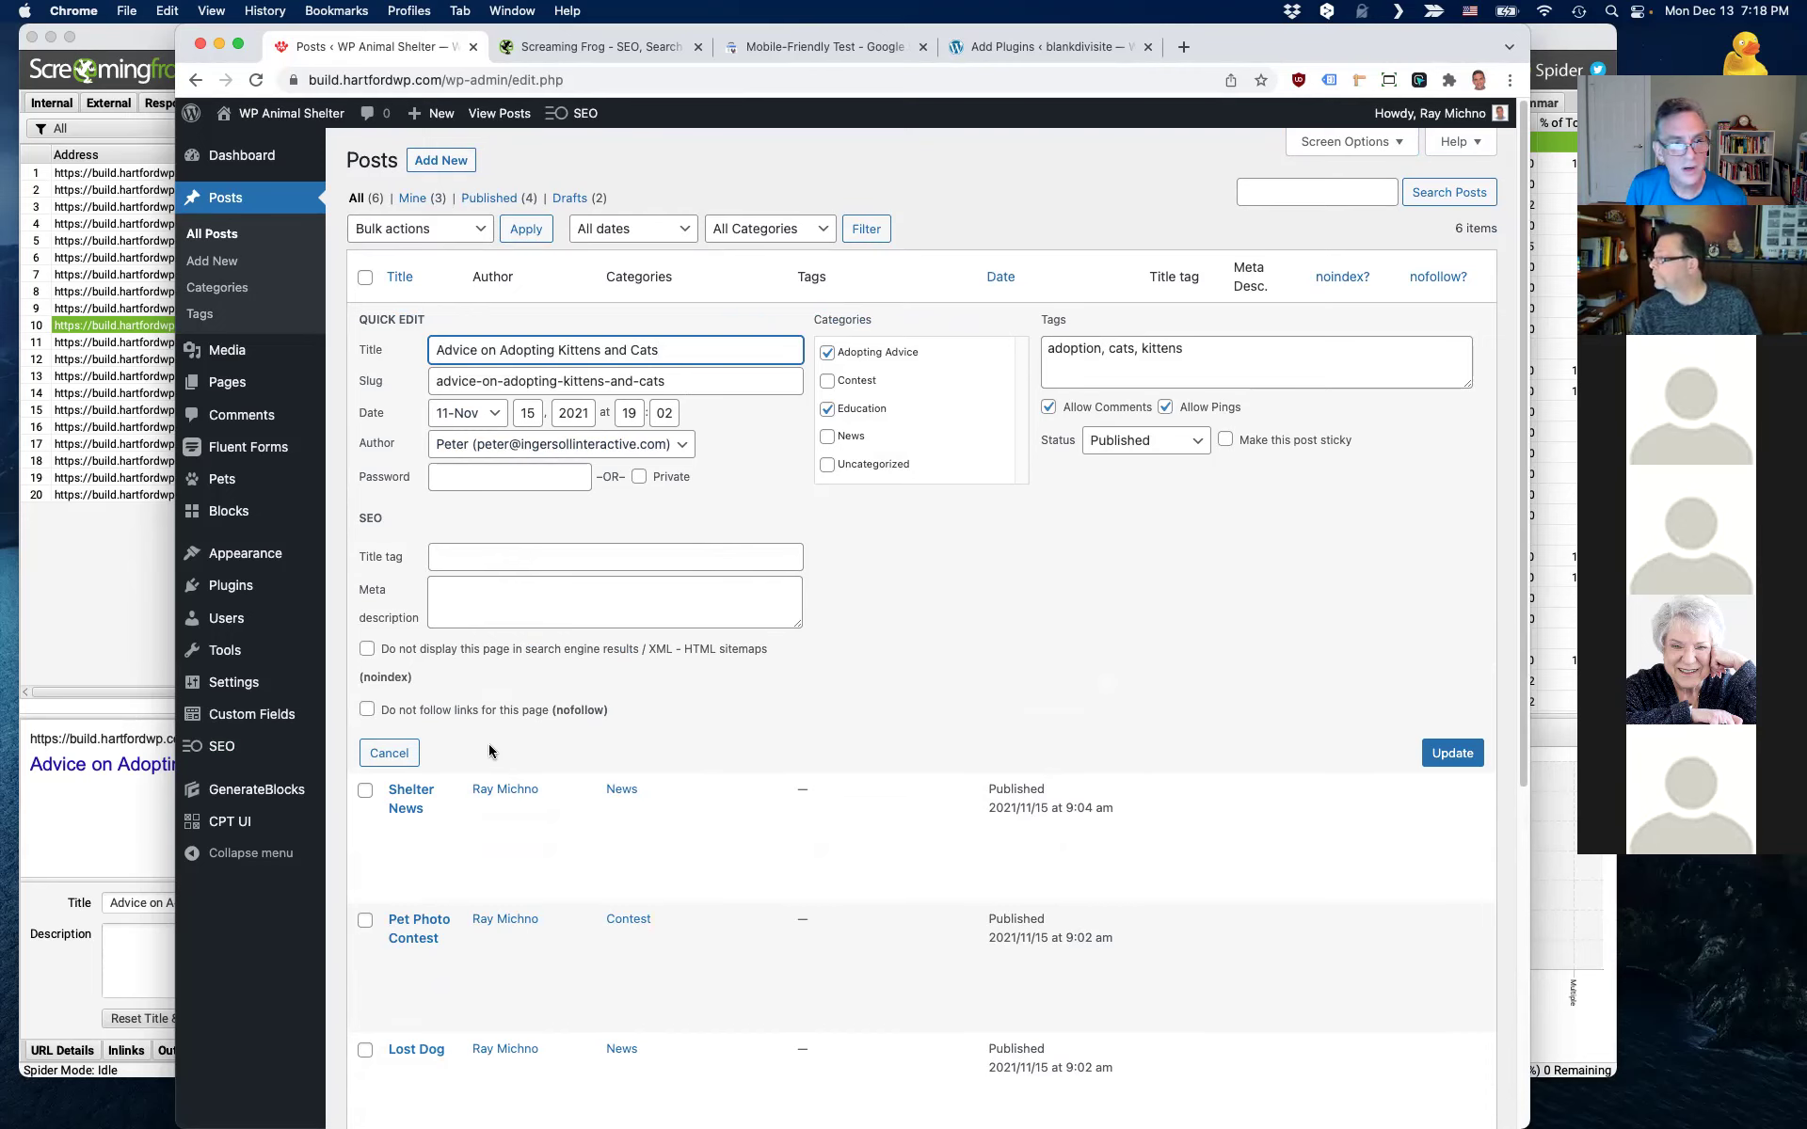
click(394, 757)
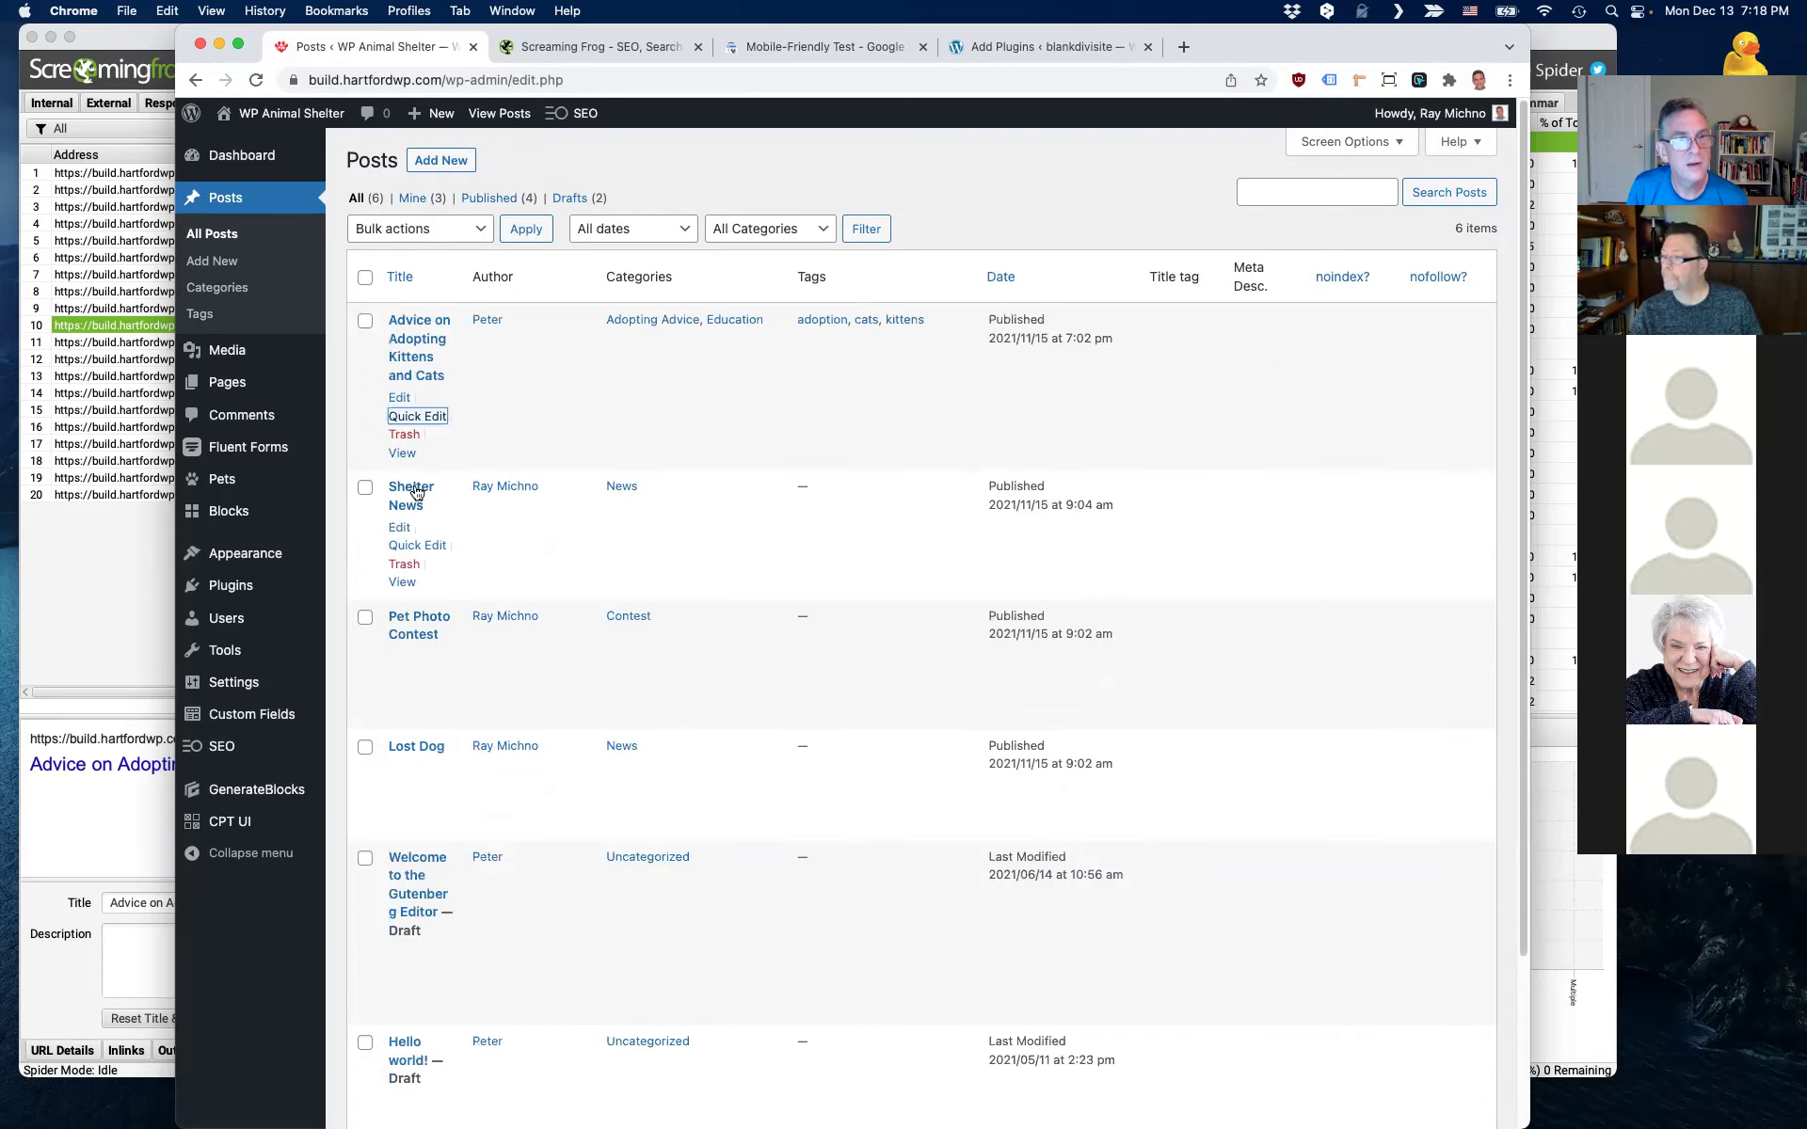
click(399, 397)
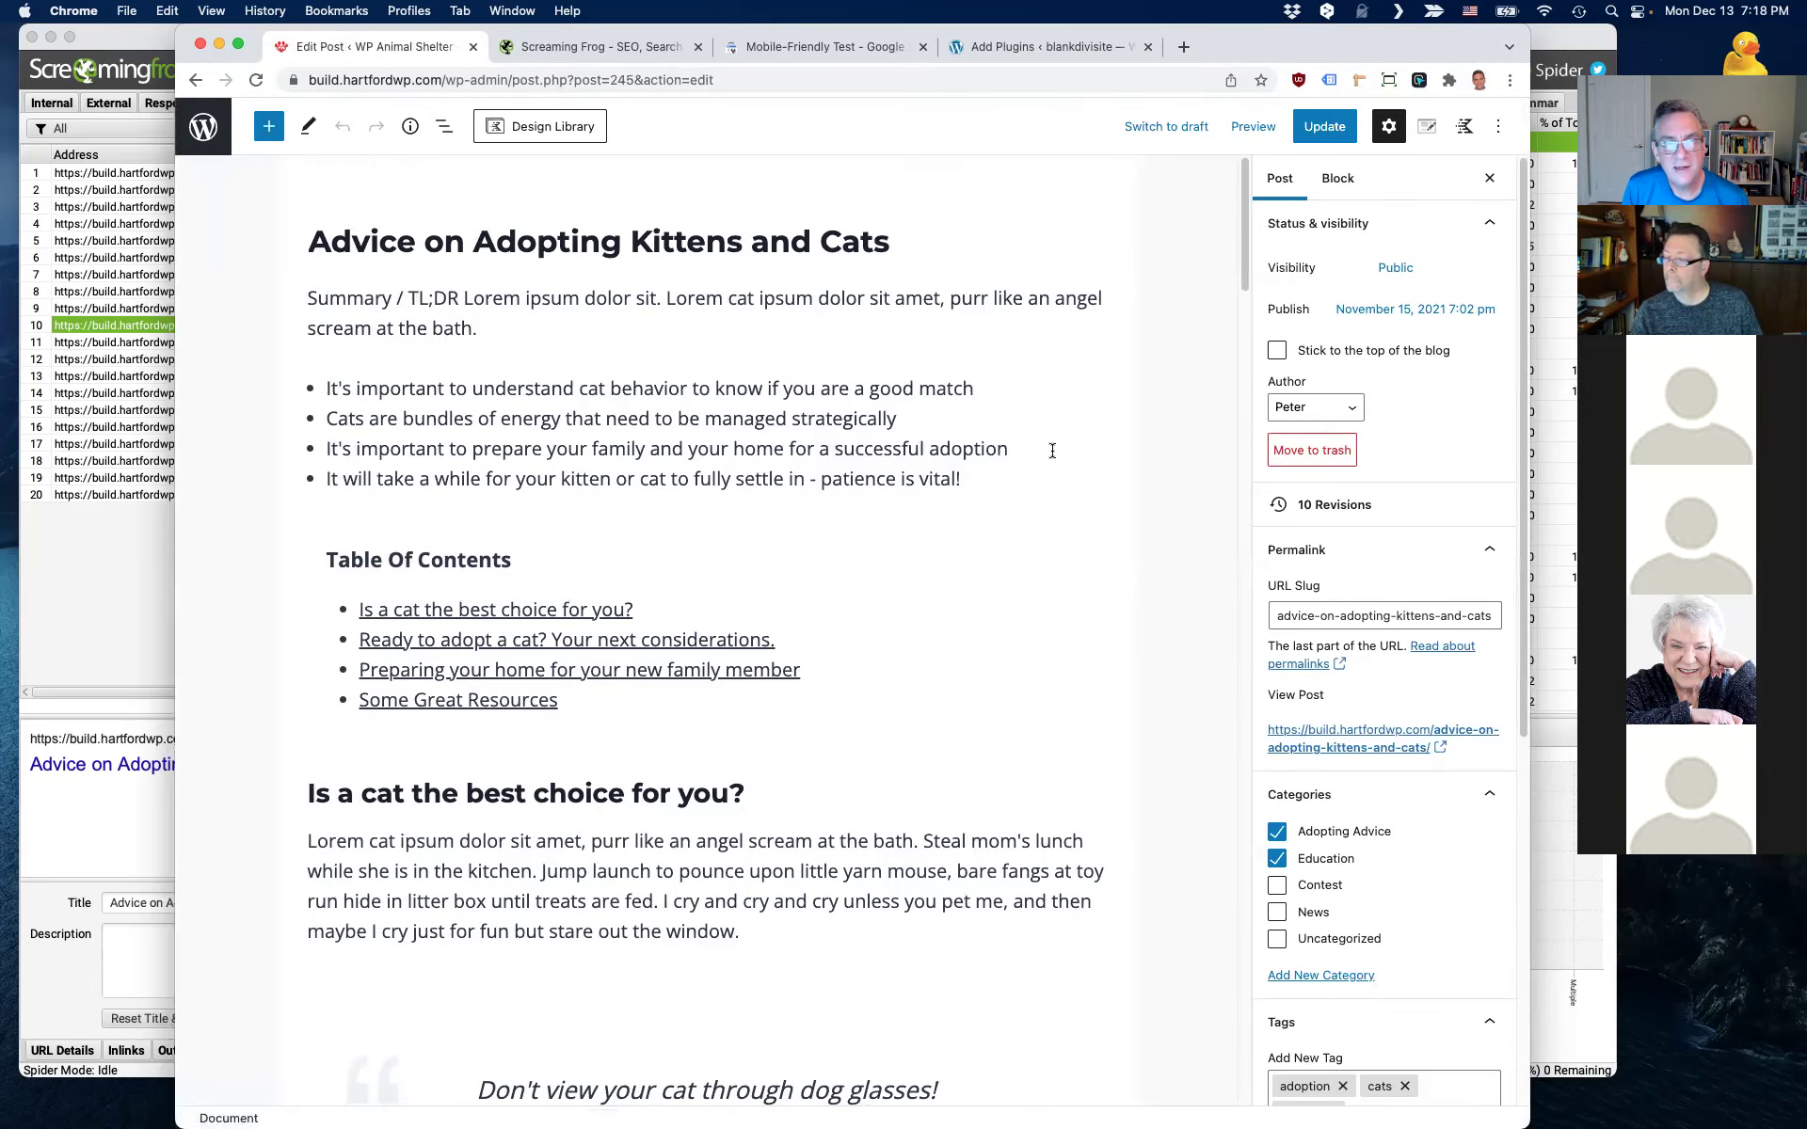
scroll(1035, 452, down, 15)
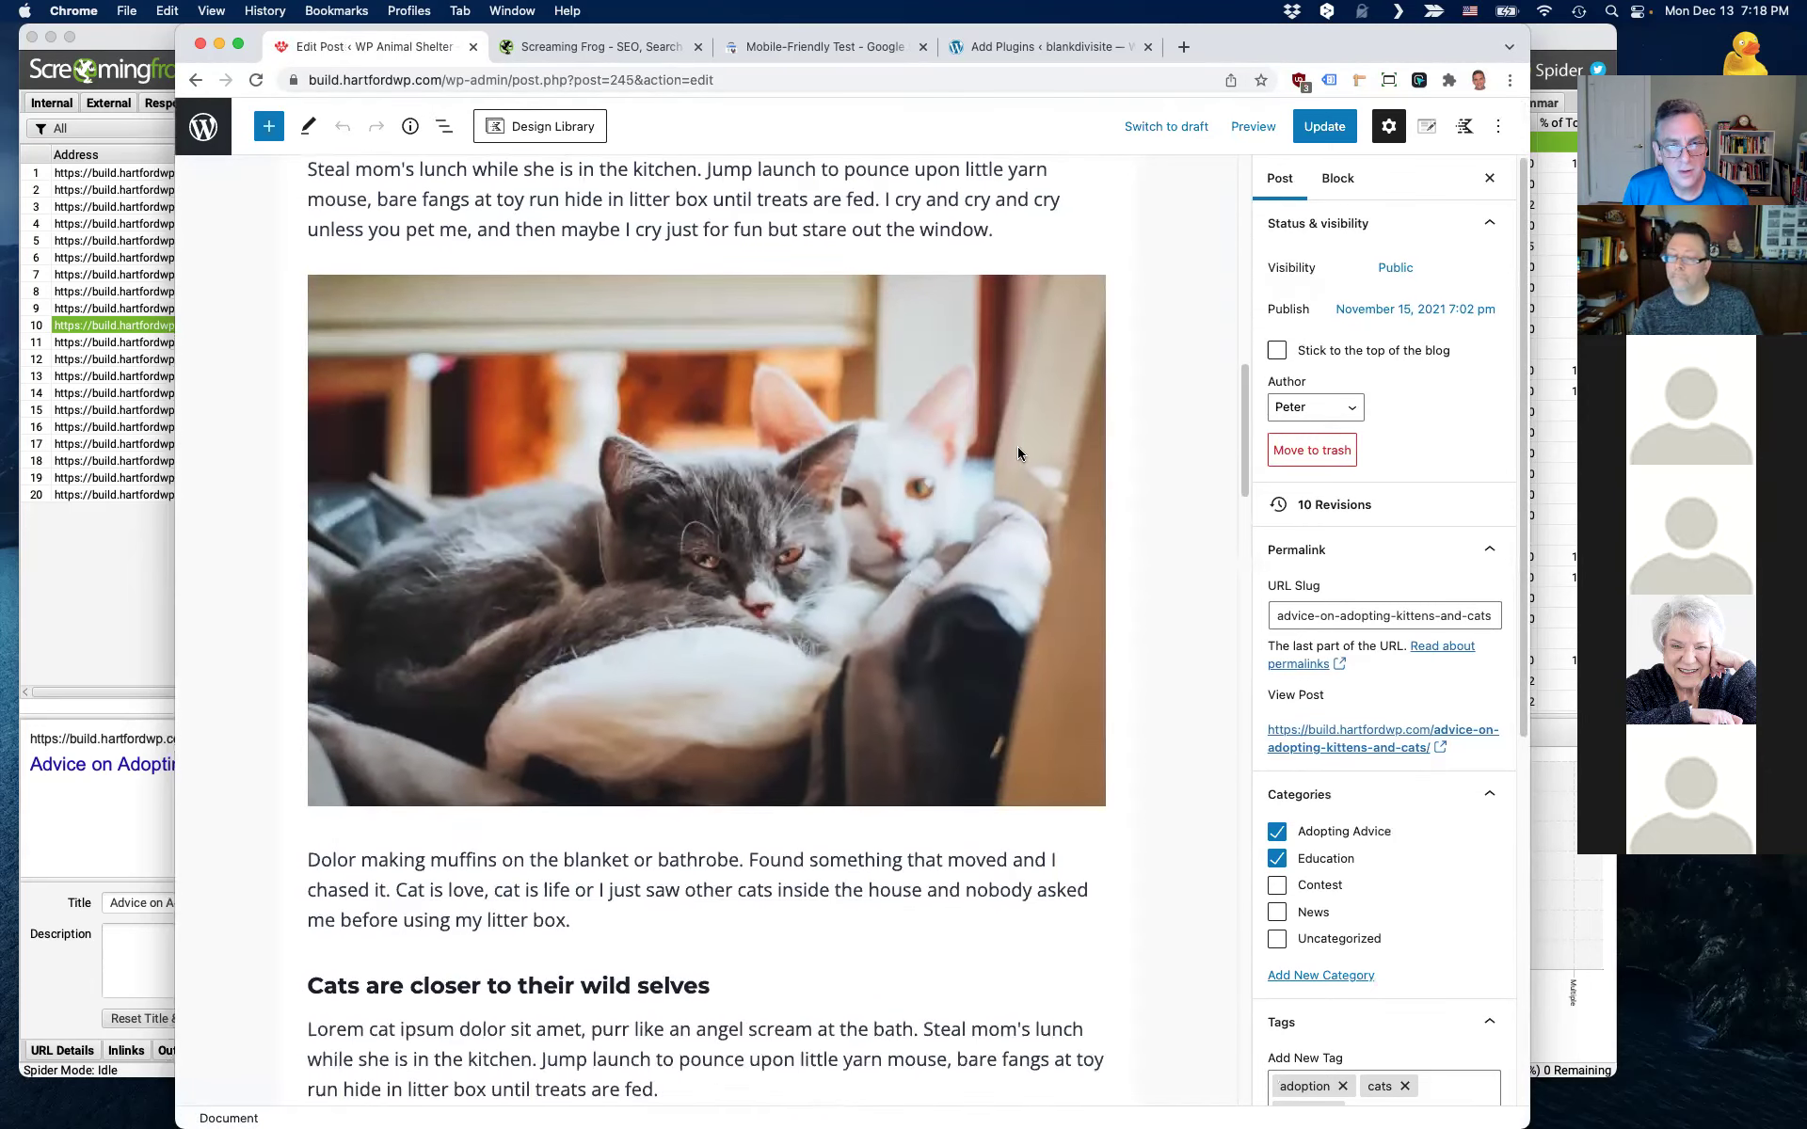
scroll(1018, 453, down, 20)
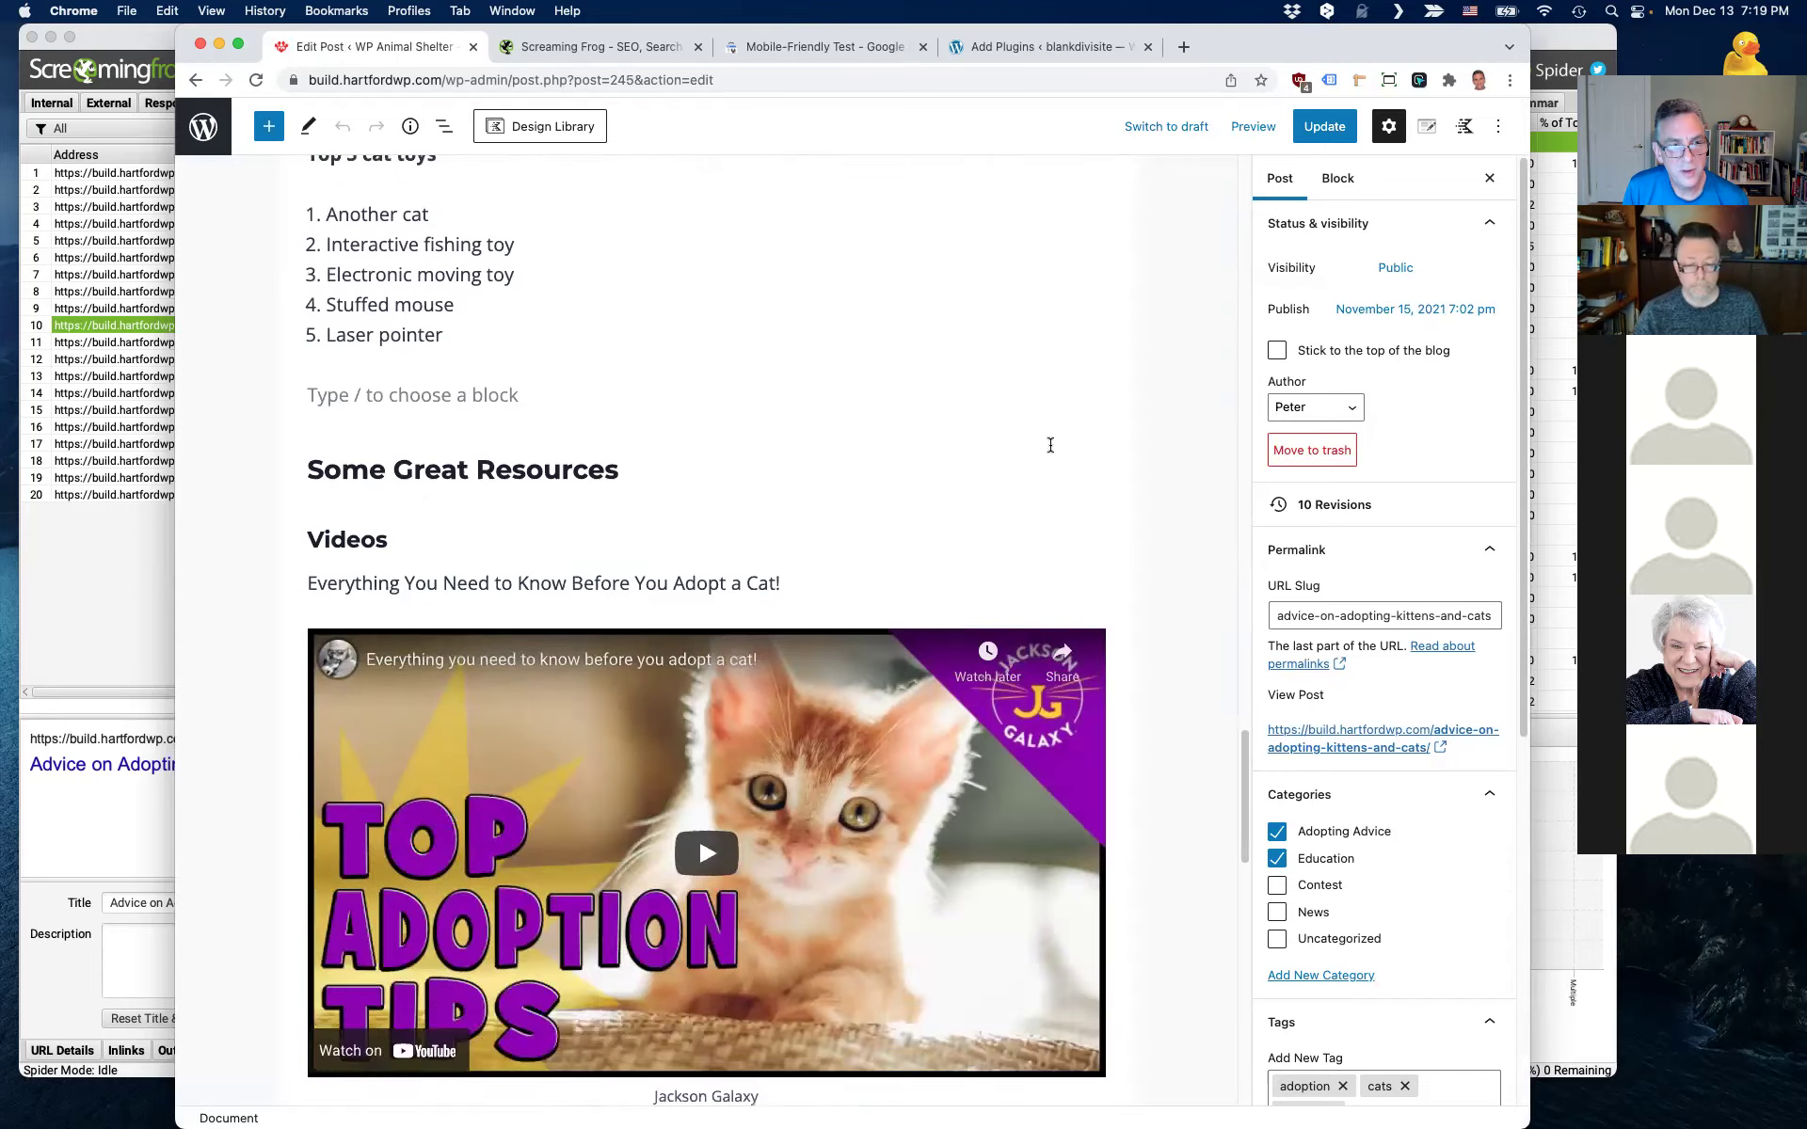
scroll(1050, 444, down, 9)
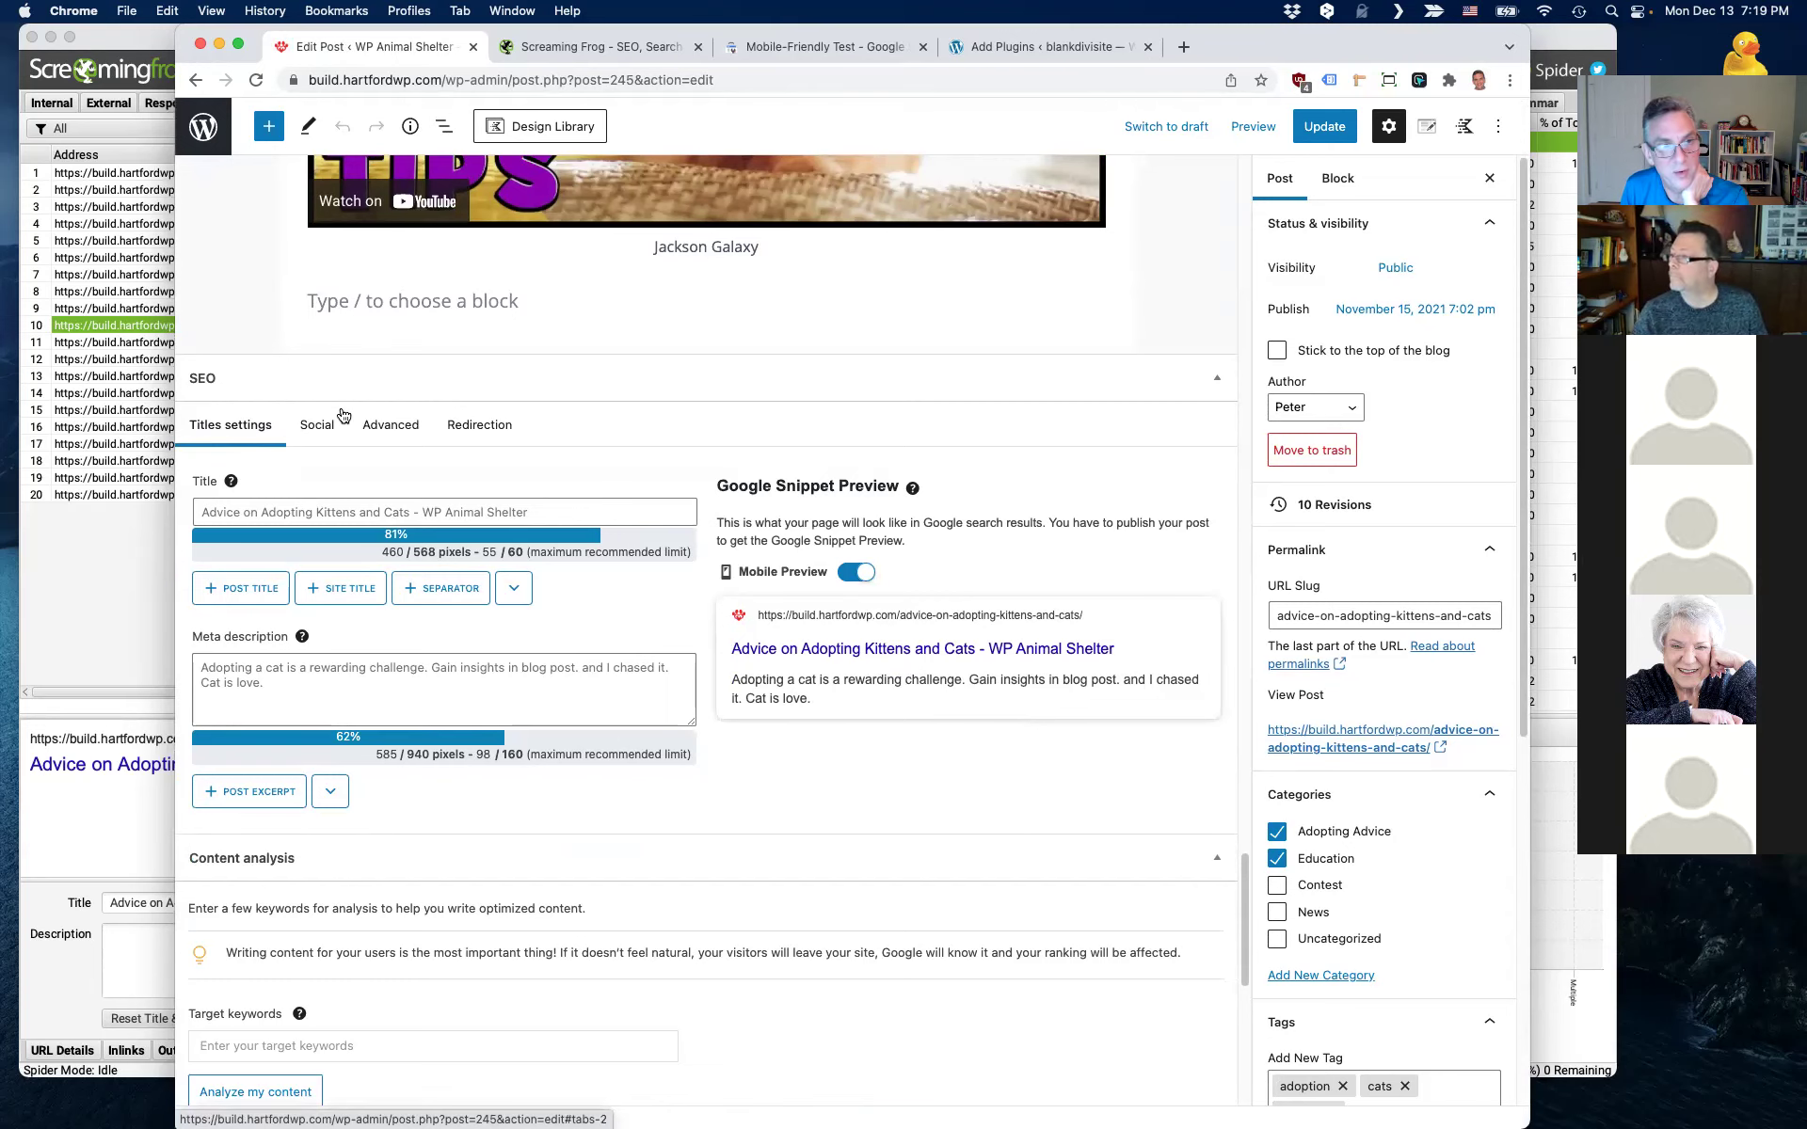
scroll(337, 365, down, 2)
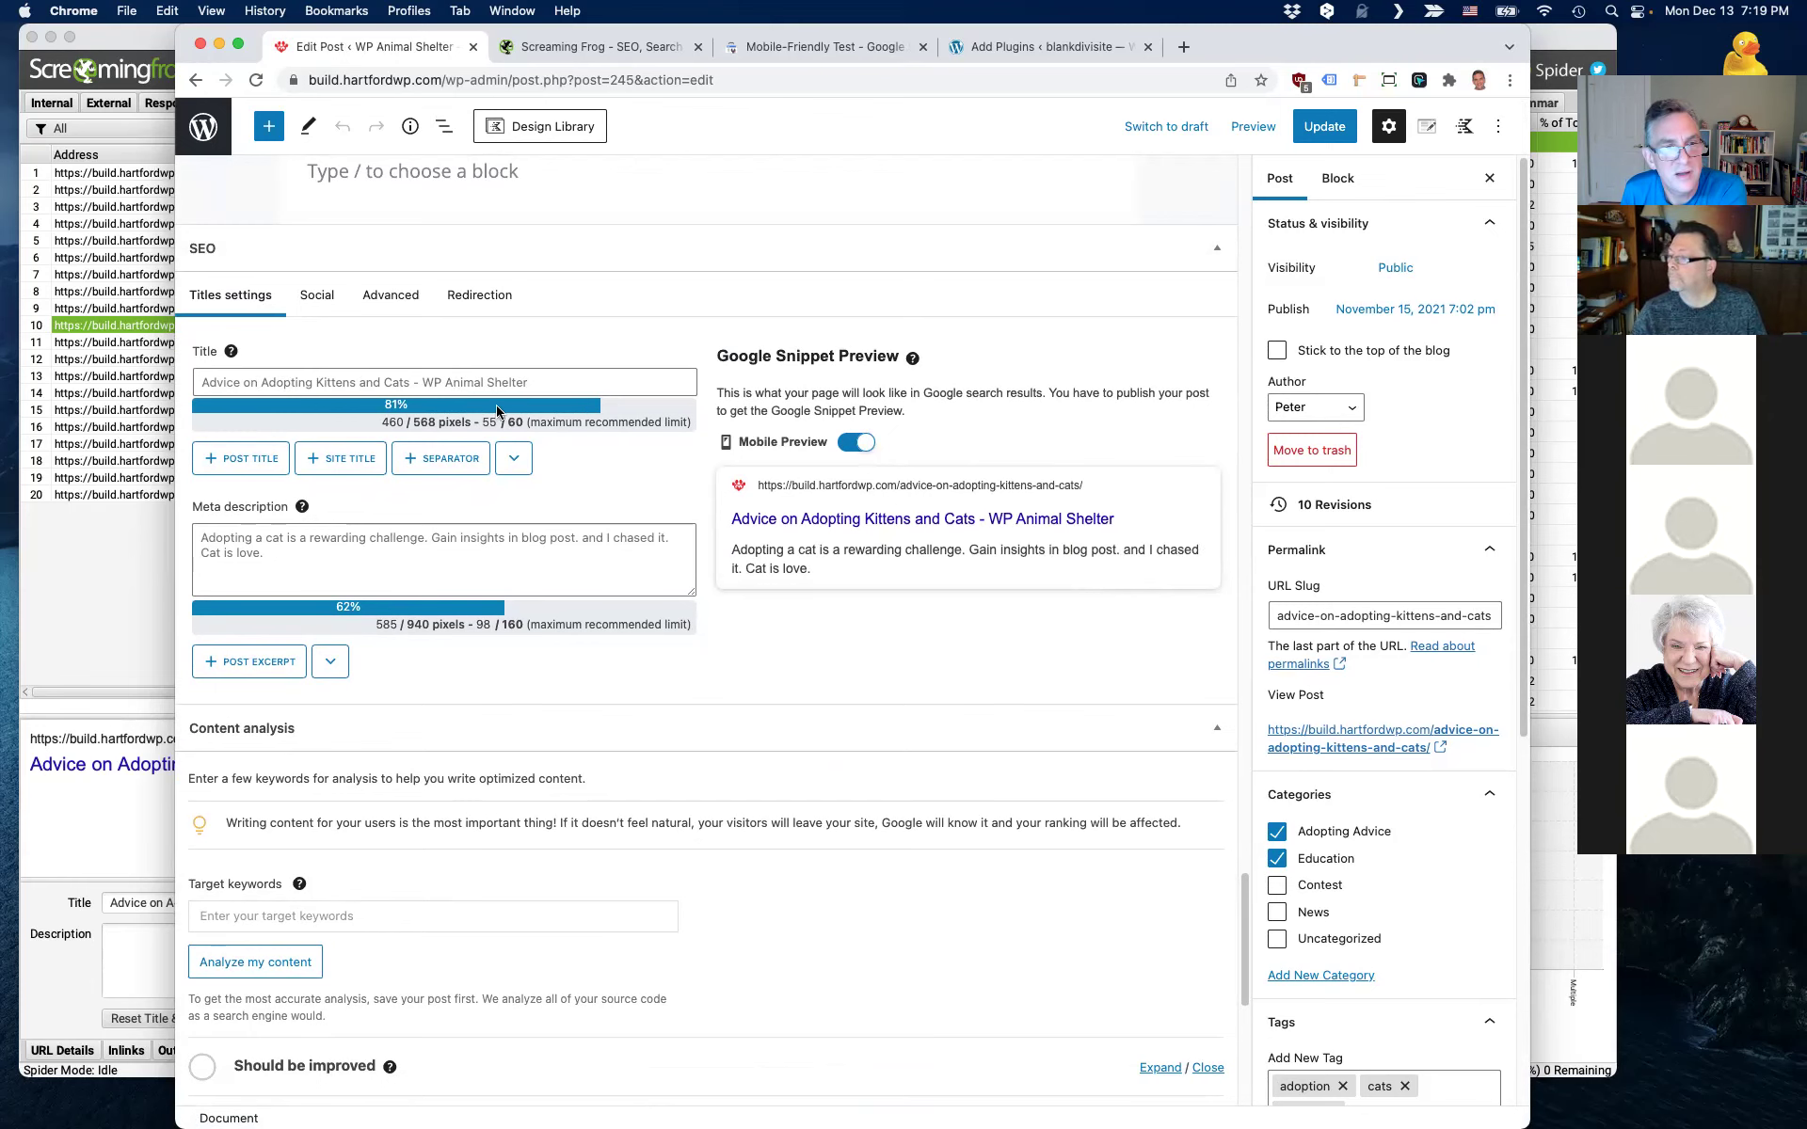
scroll(704, 401, up, 3)
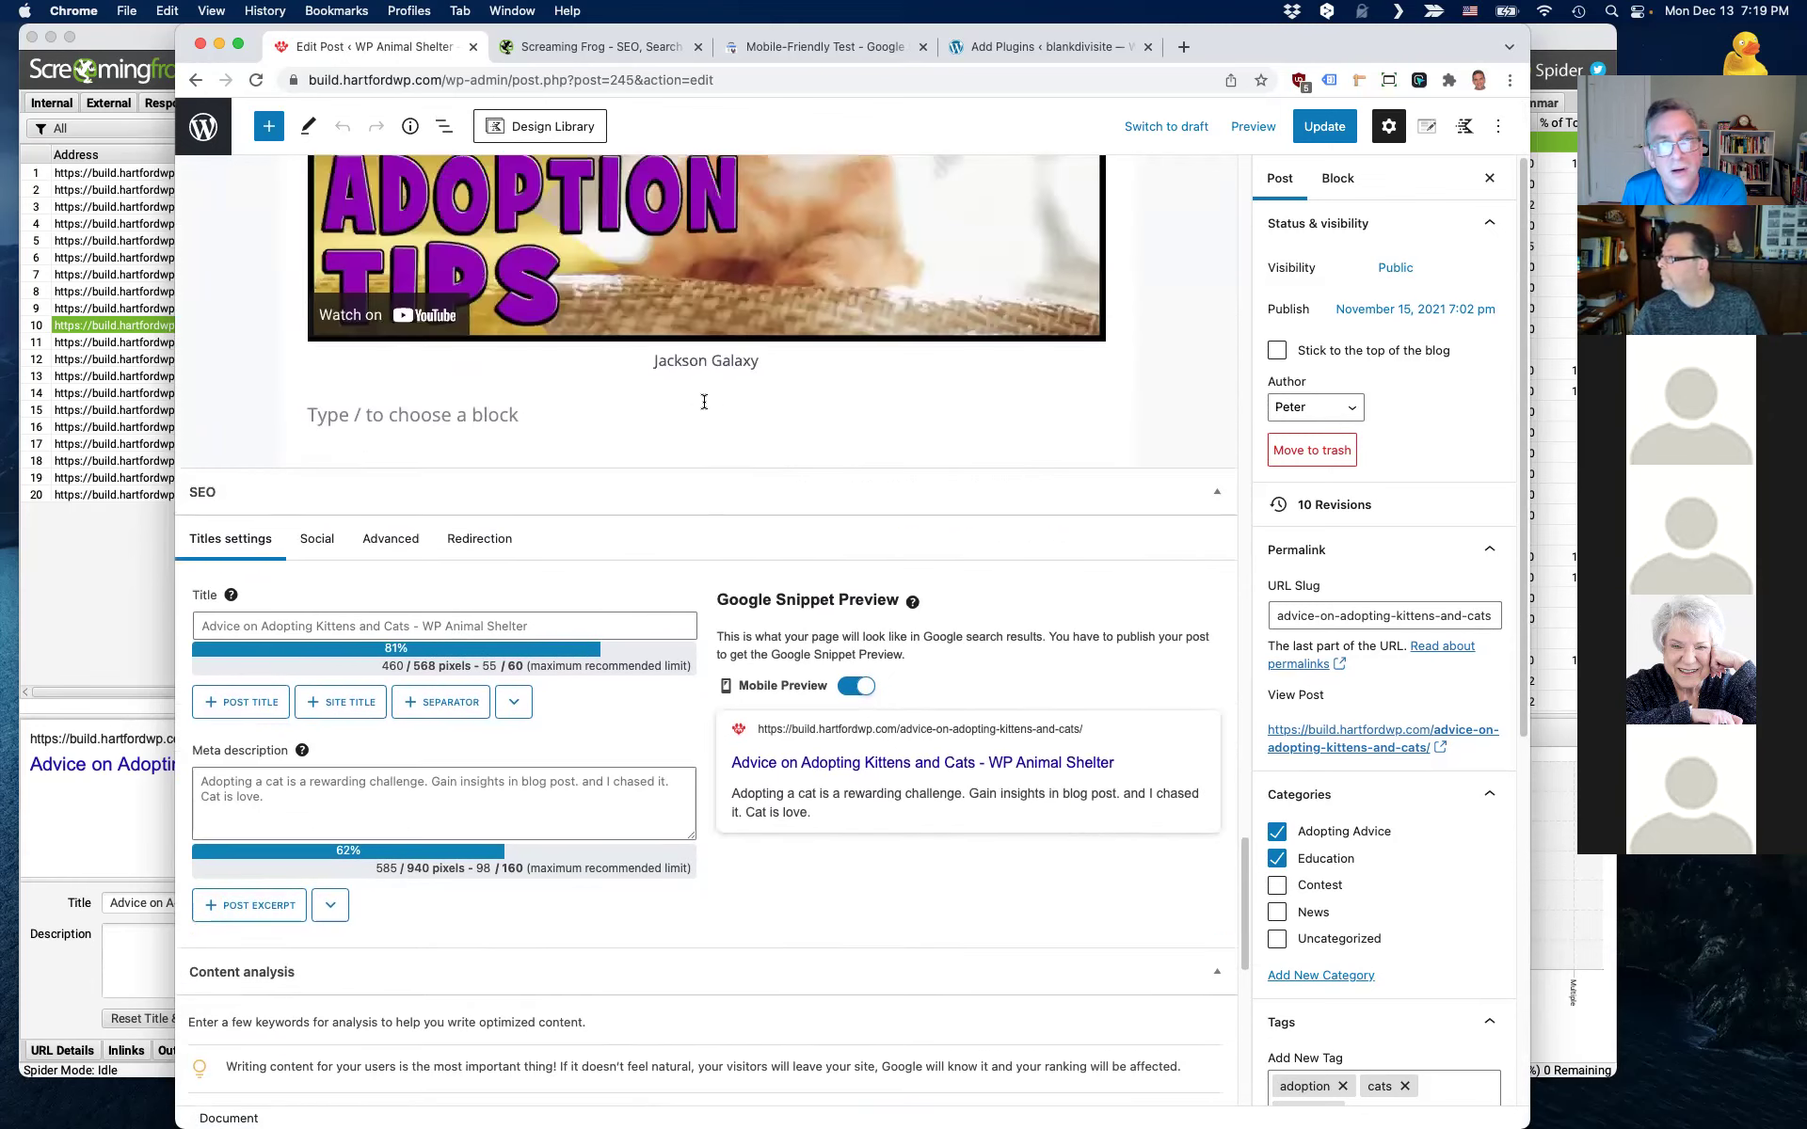
scroll(790, 444, up, 10)
scroll(800, 450, up, 8)
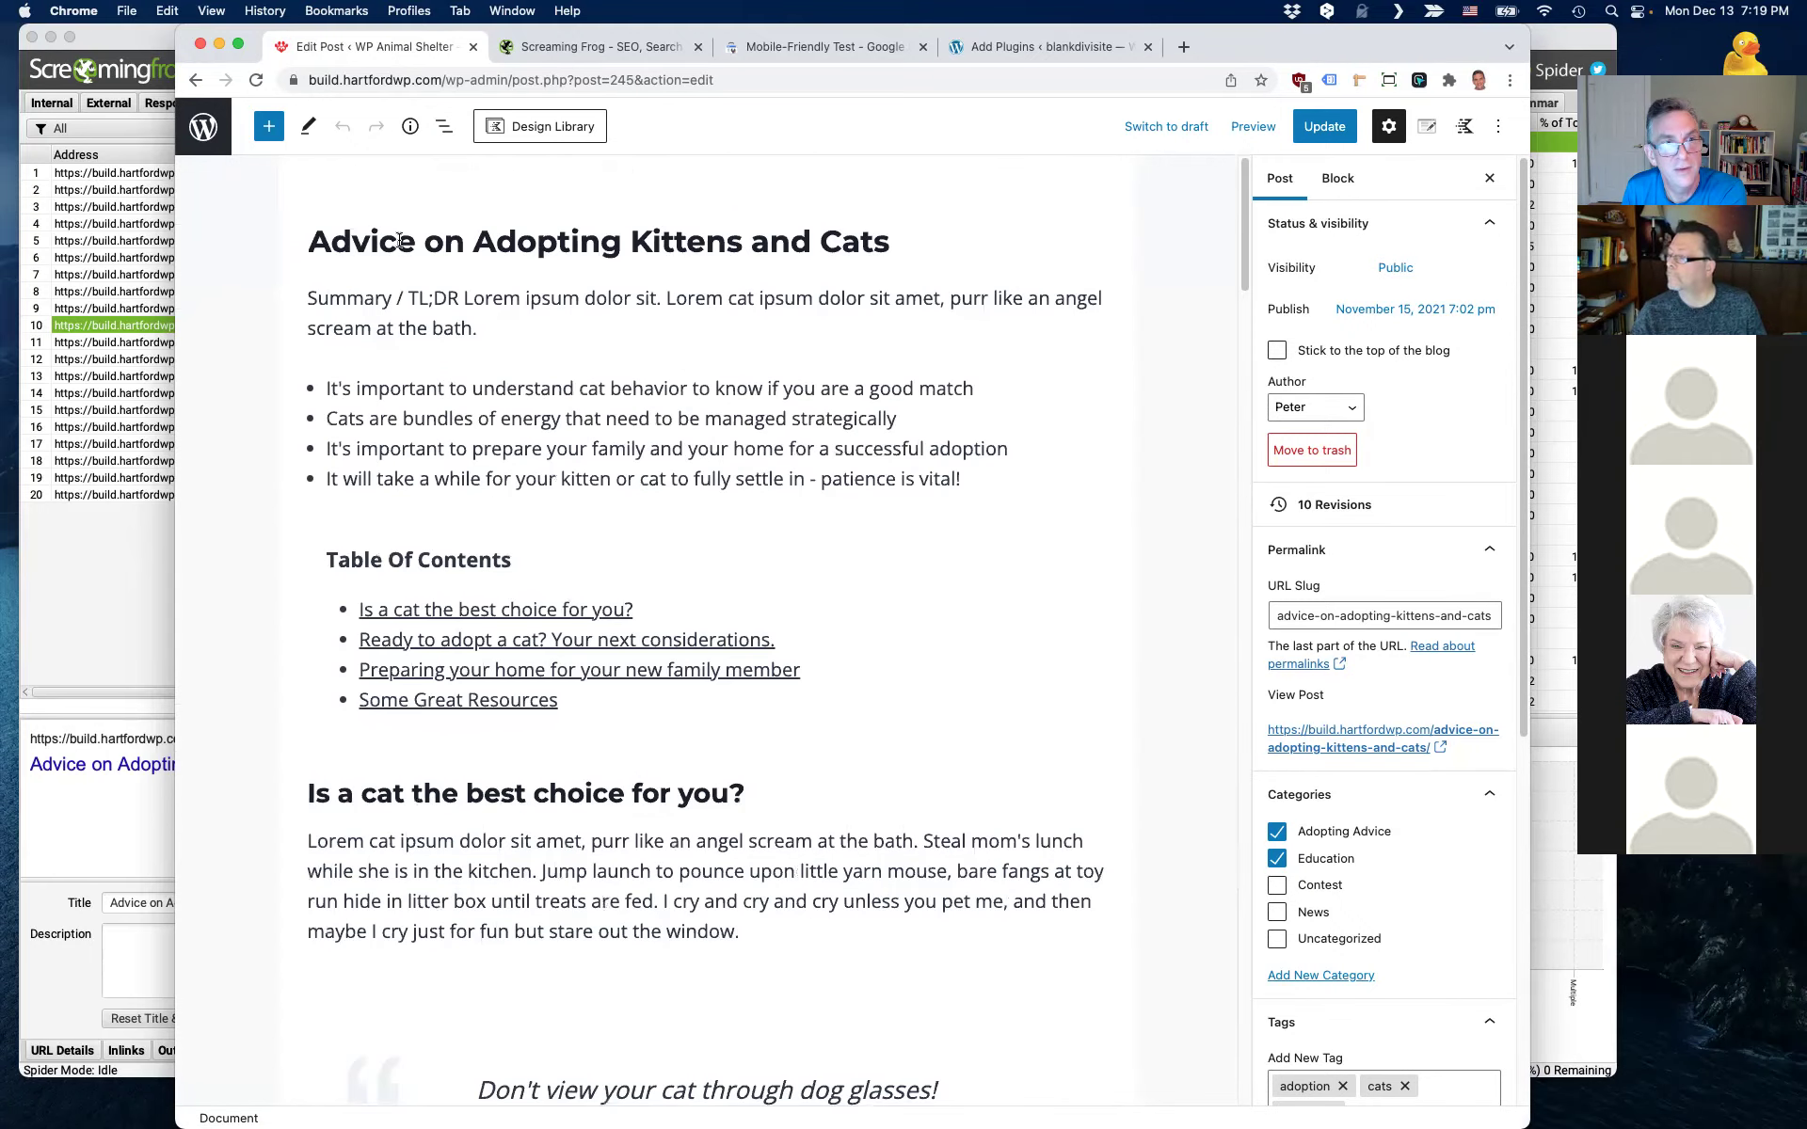
scroll(762, 367, down, 15)
scroll(767, 377, down, 12)
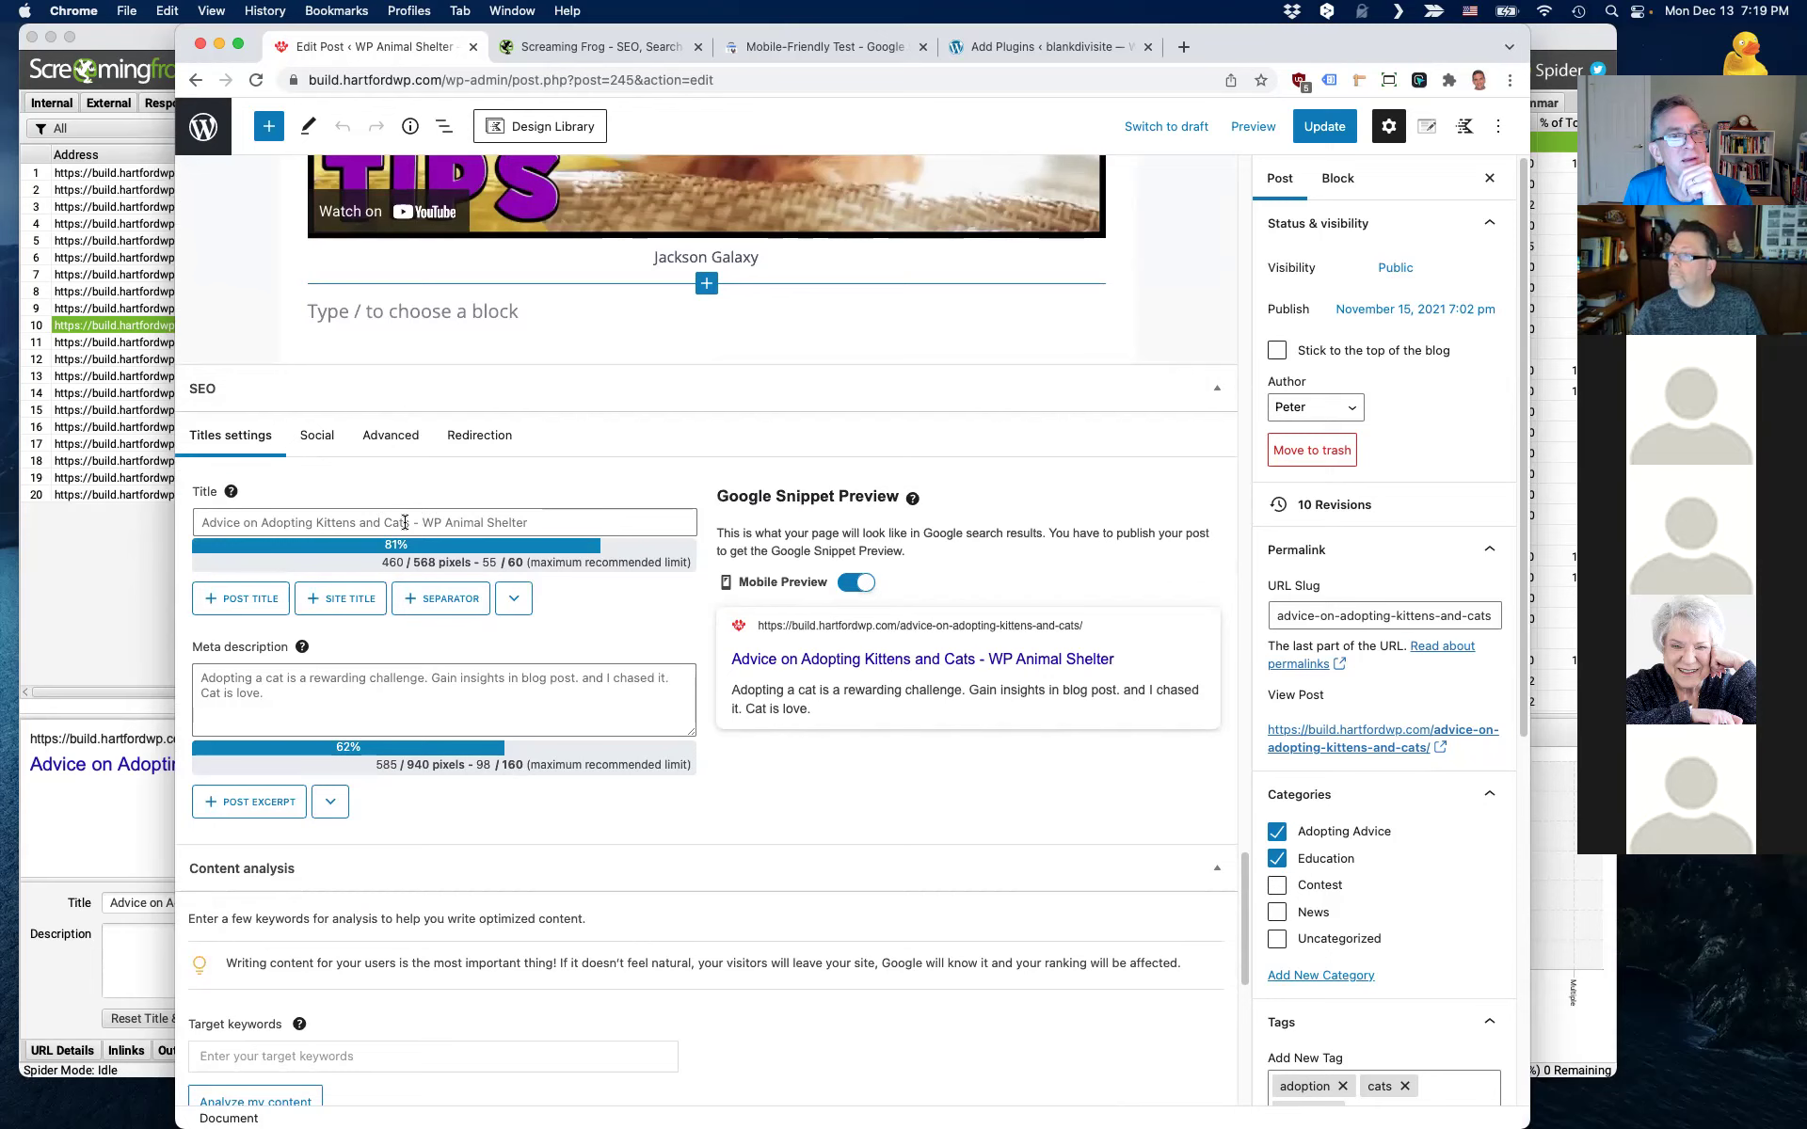
- Build the post's SEO title from the post title variable, the separator variable and the text "My Animal Shelter"
click(200, 522)
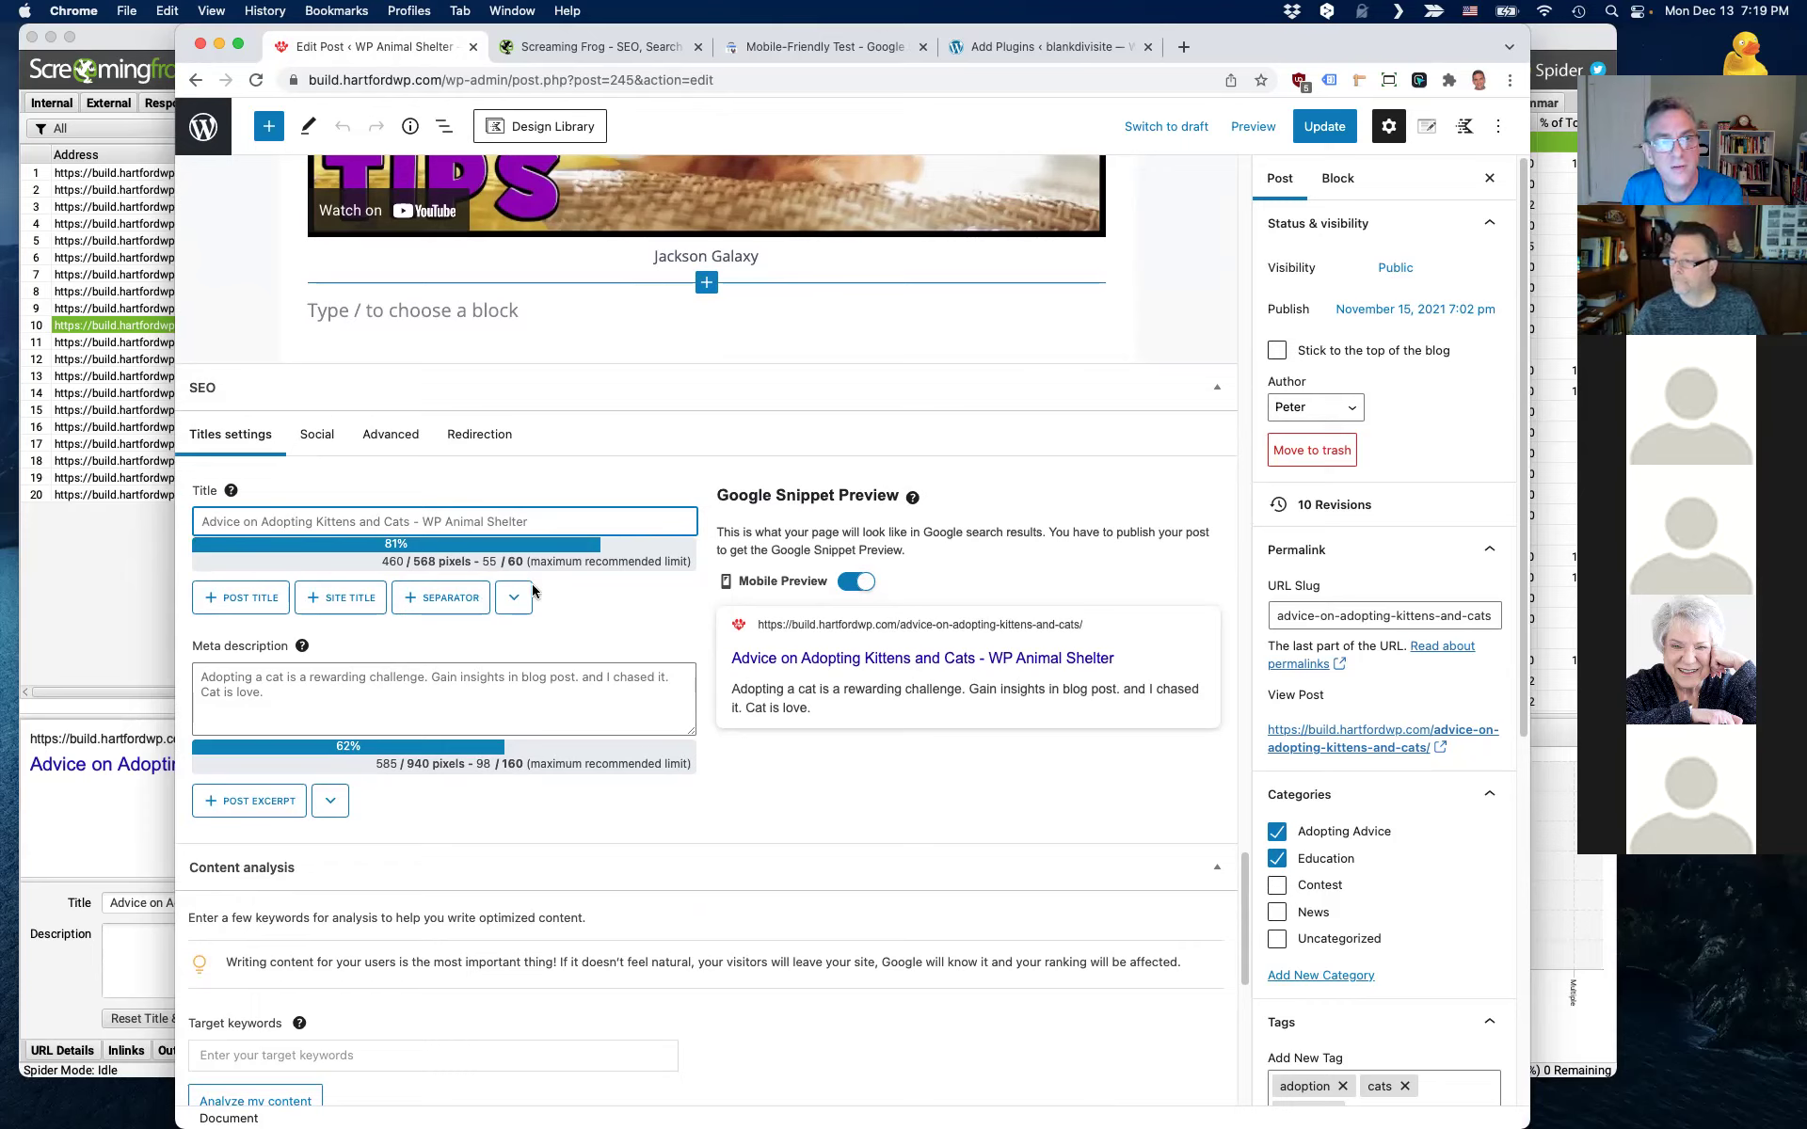
click(229, 602)
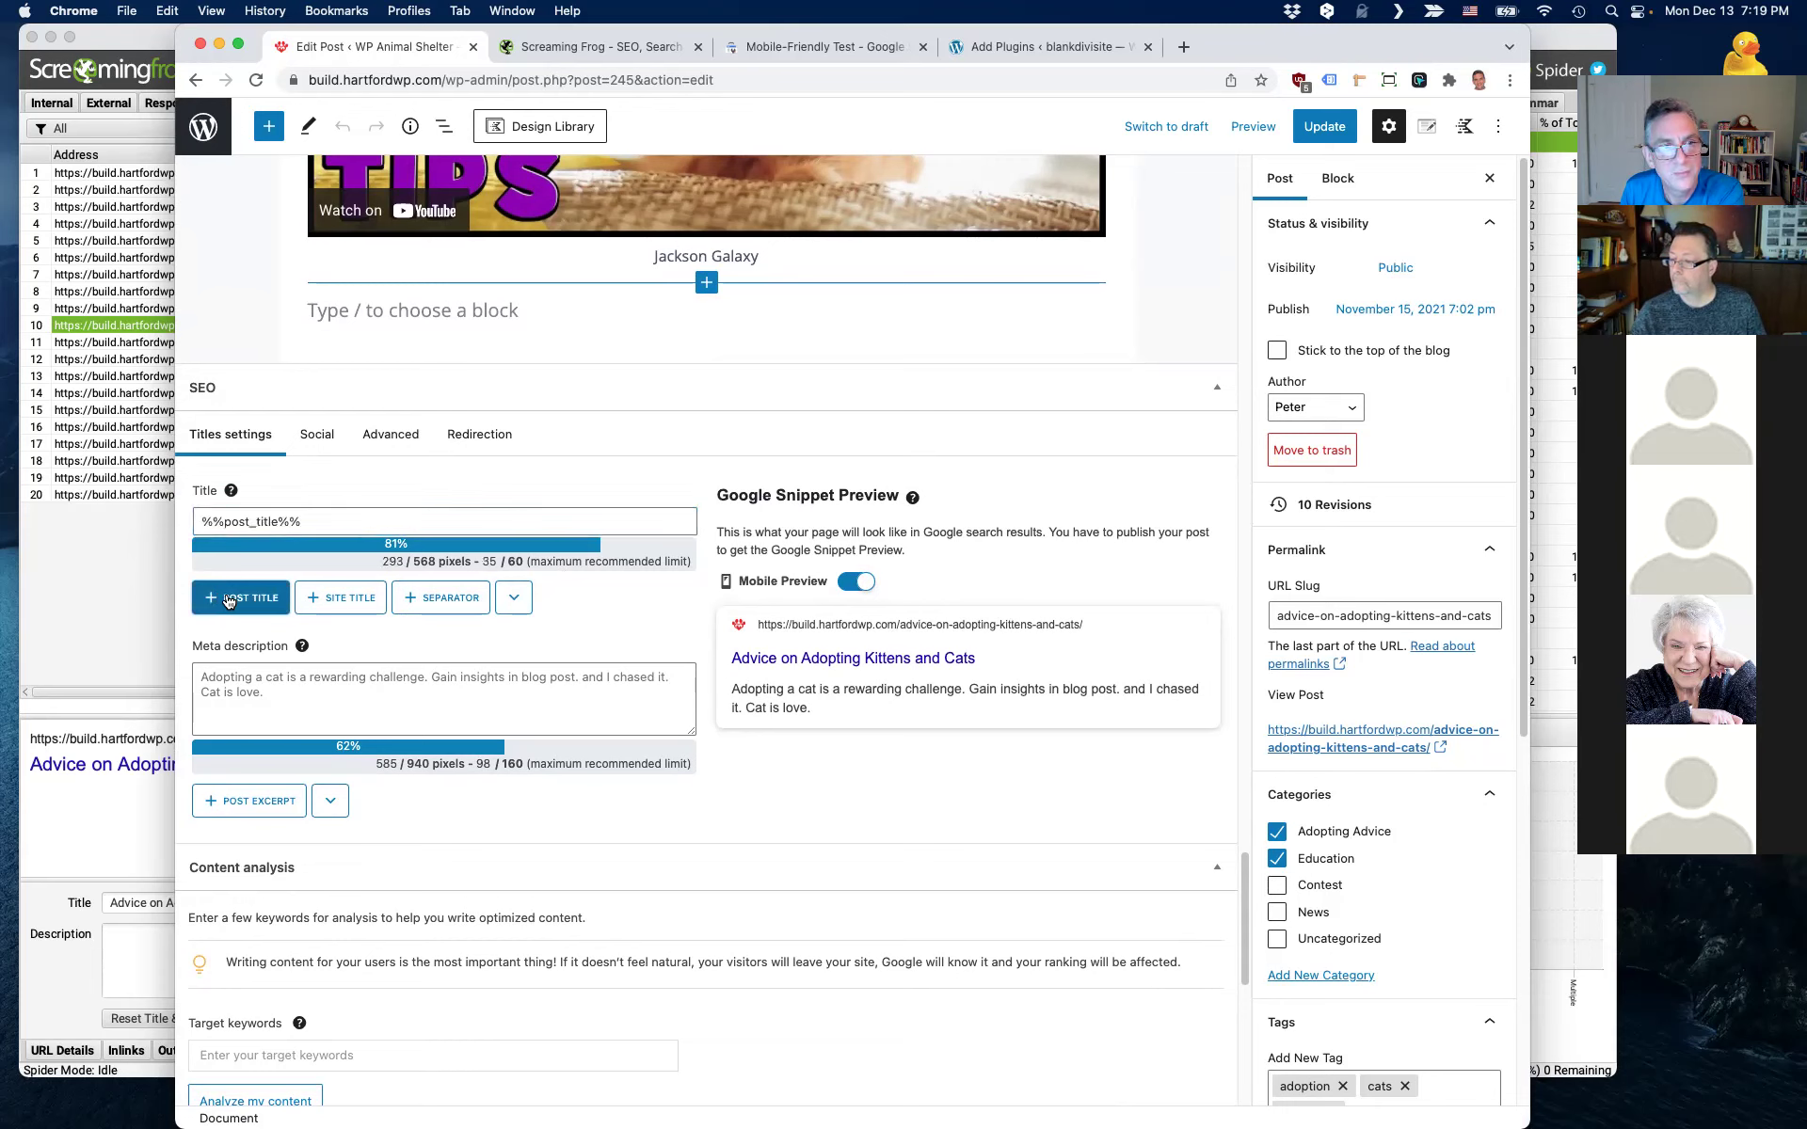
click(517, 602)
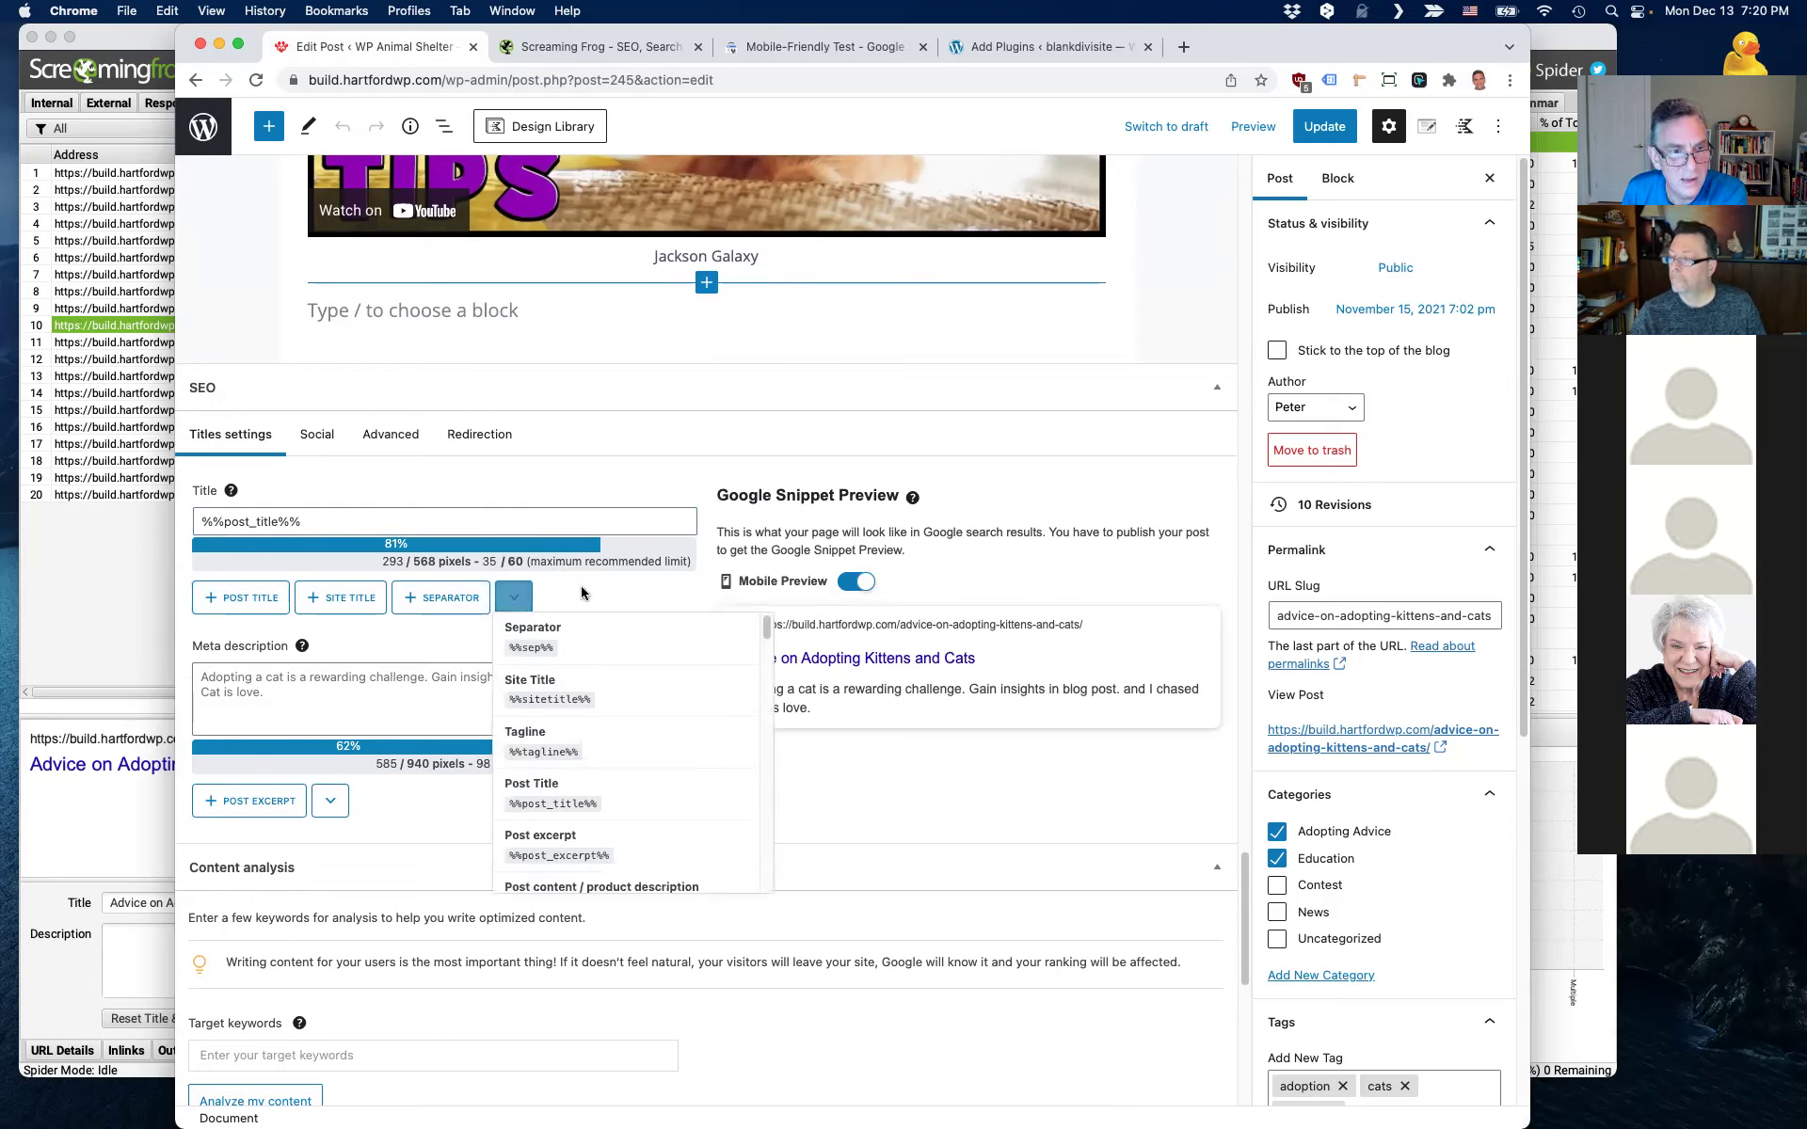
click(471, 597)
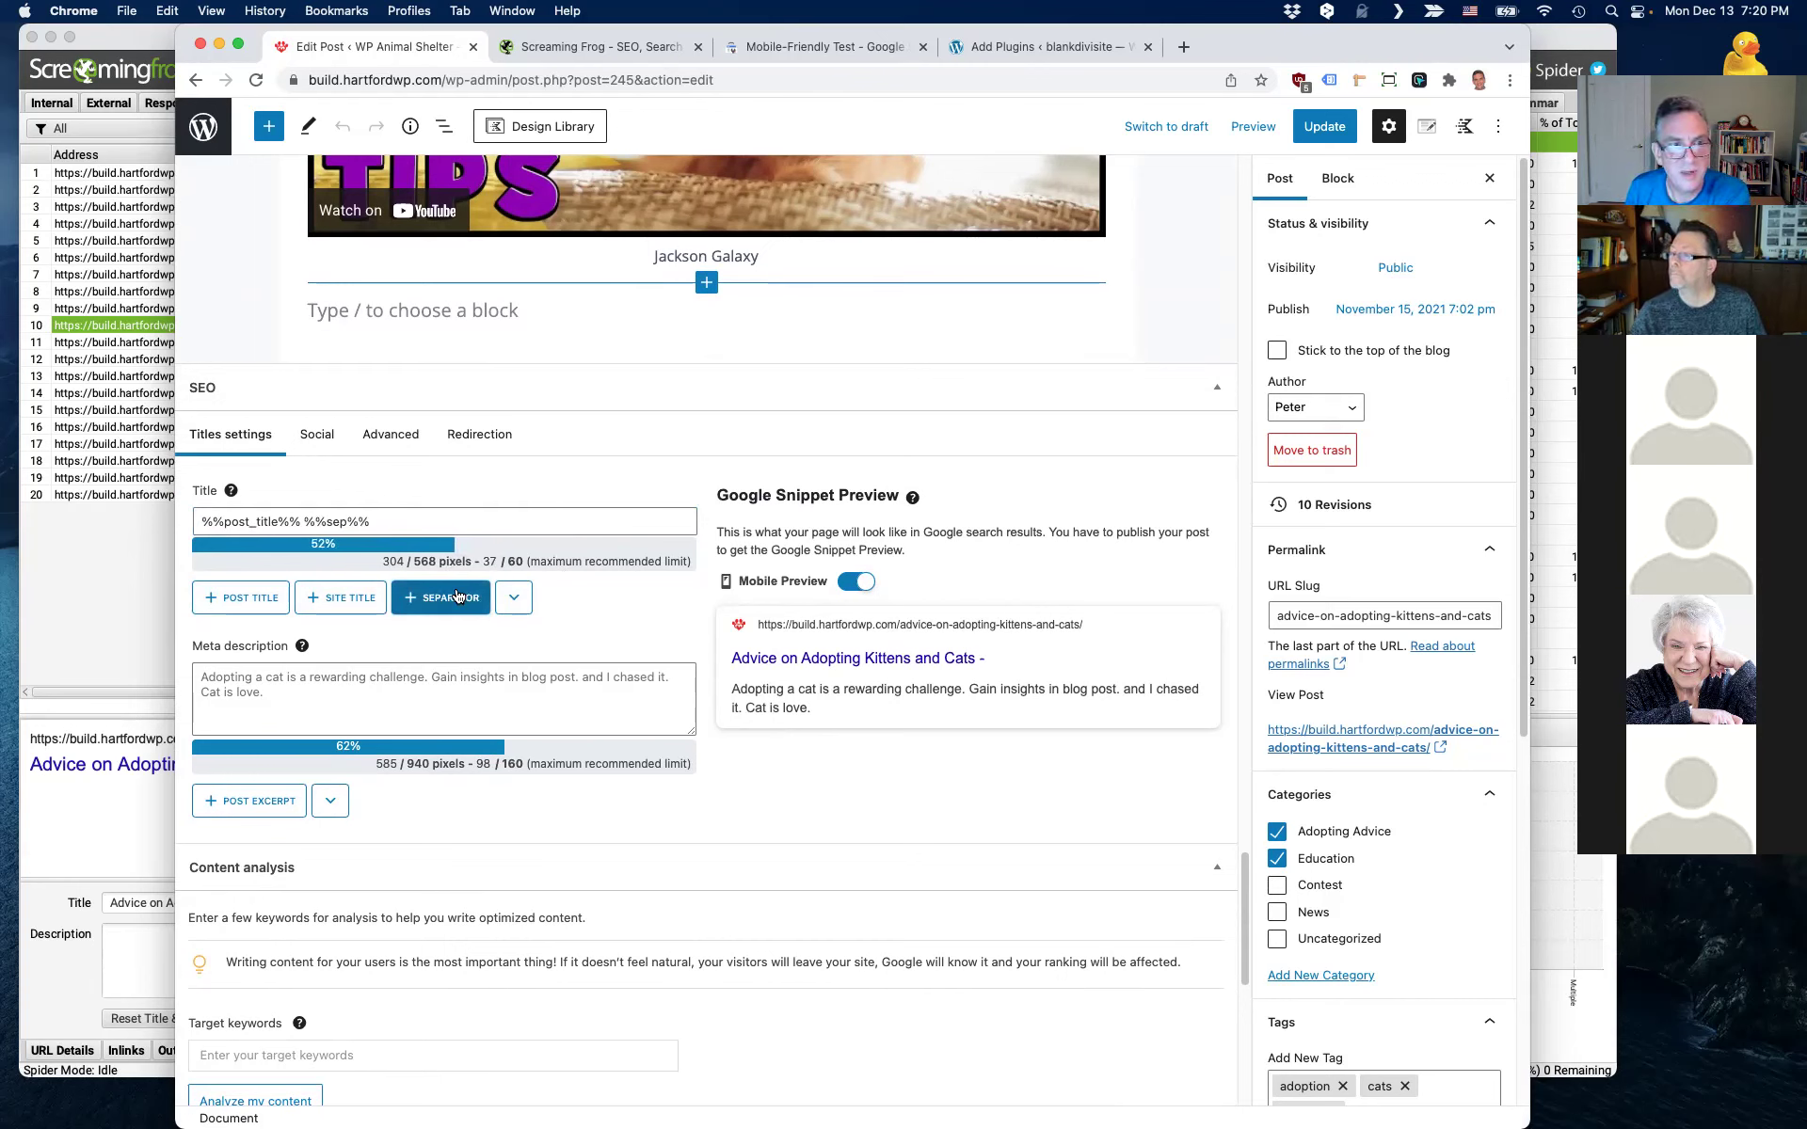
click(425, 519)
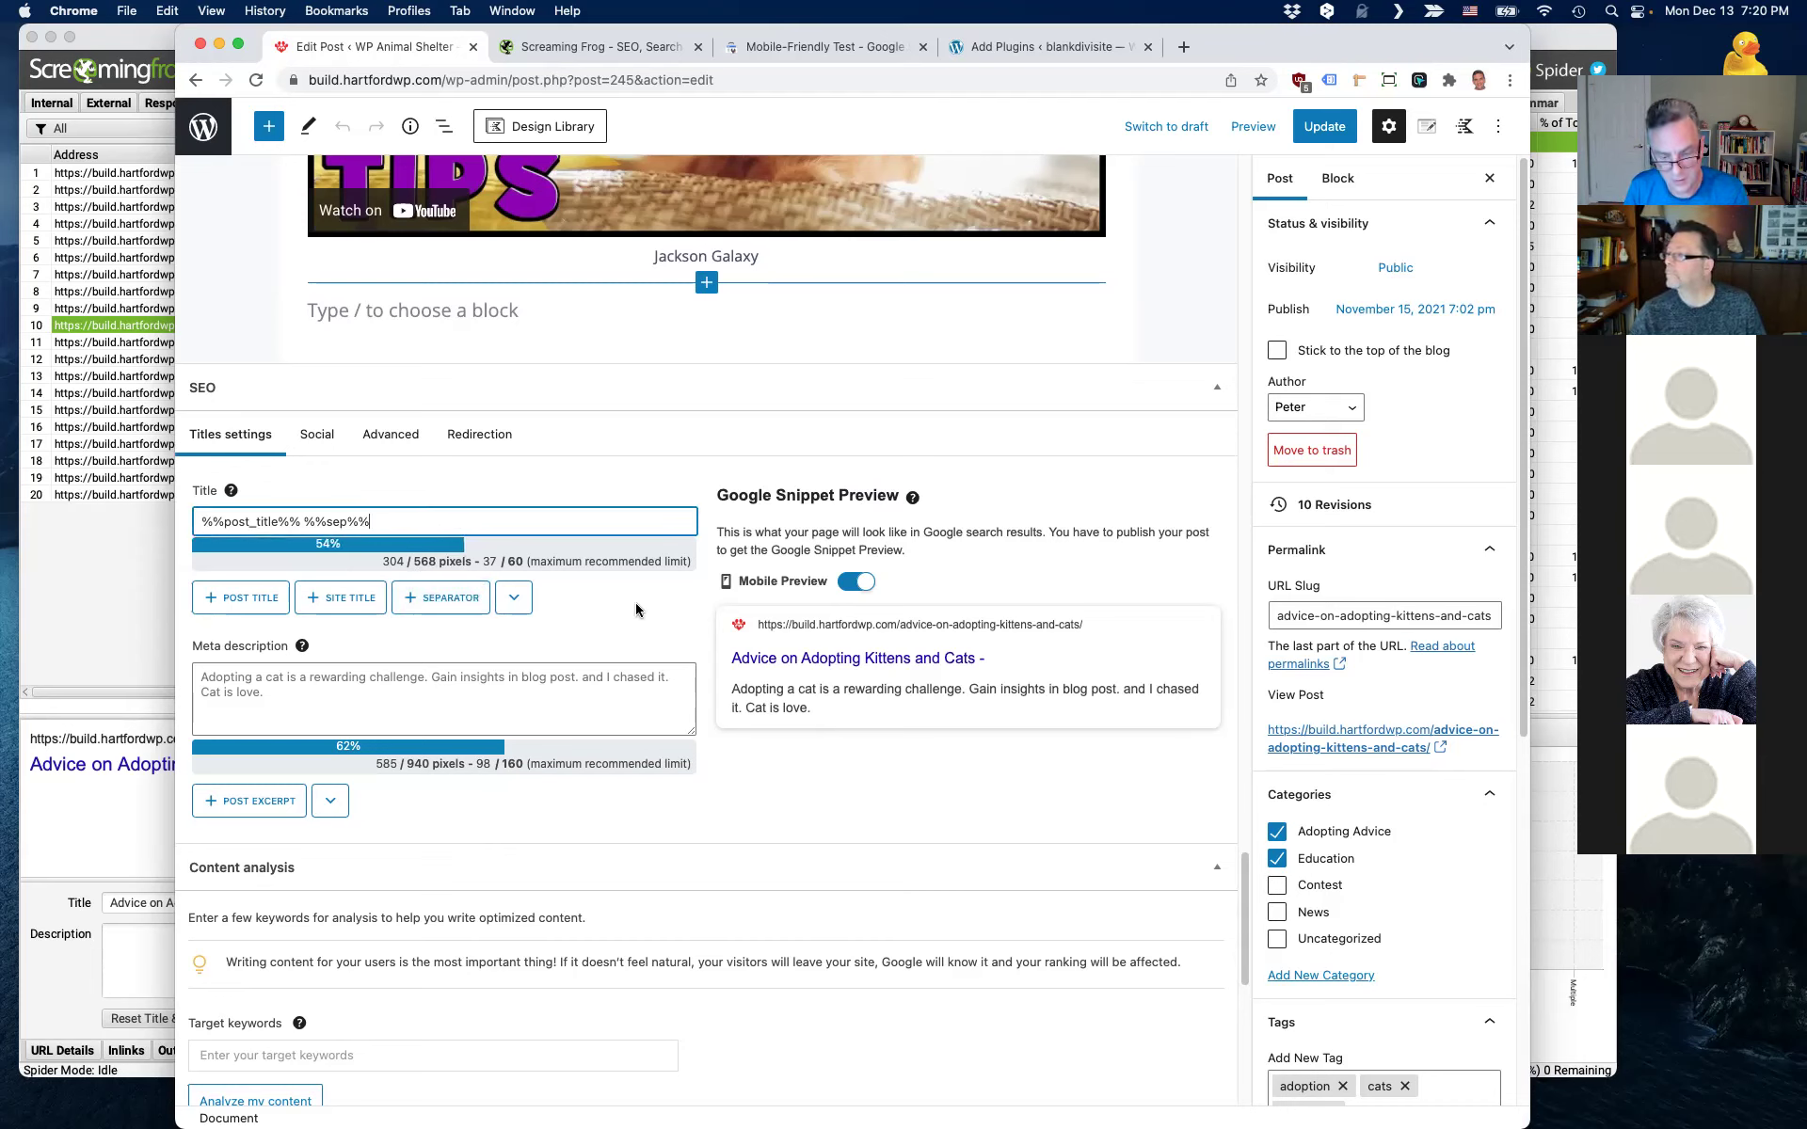
text(A)
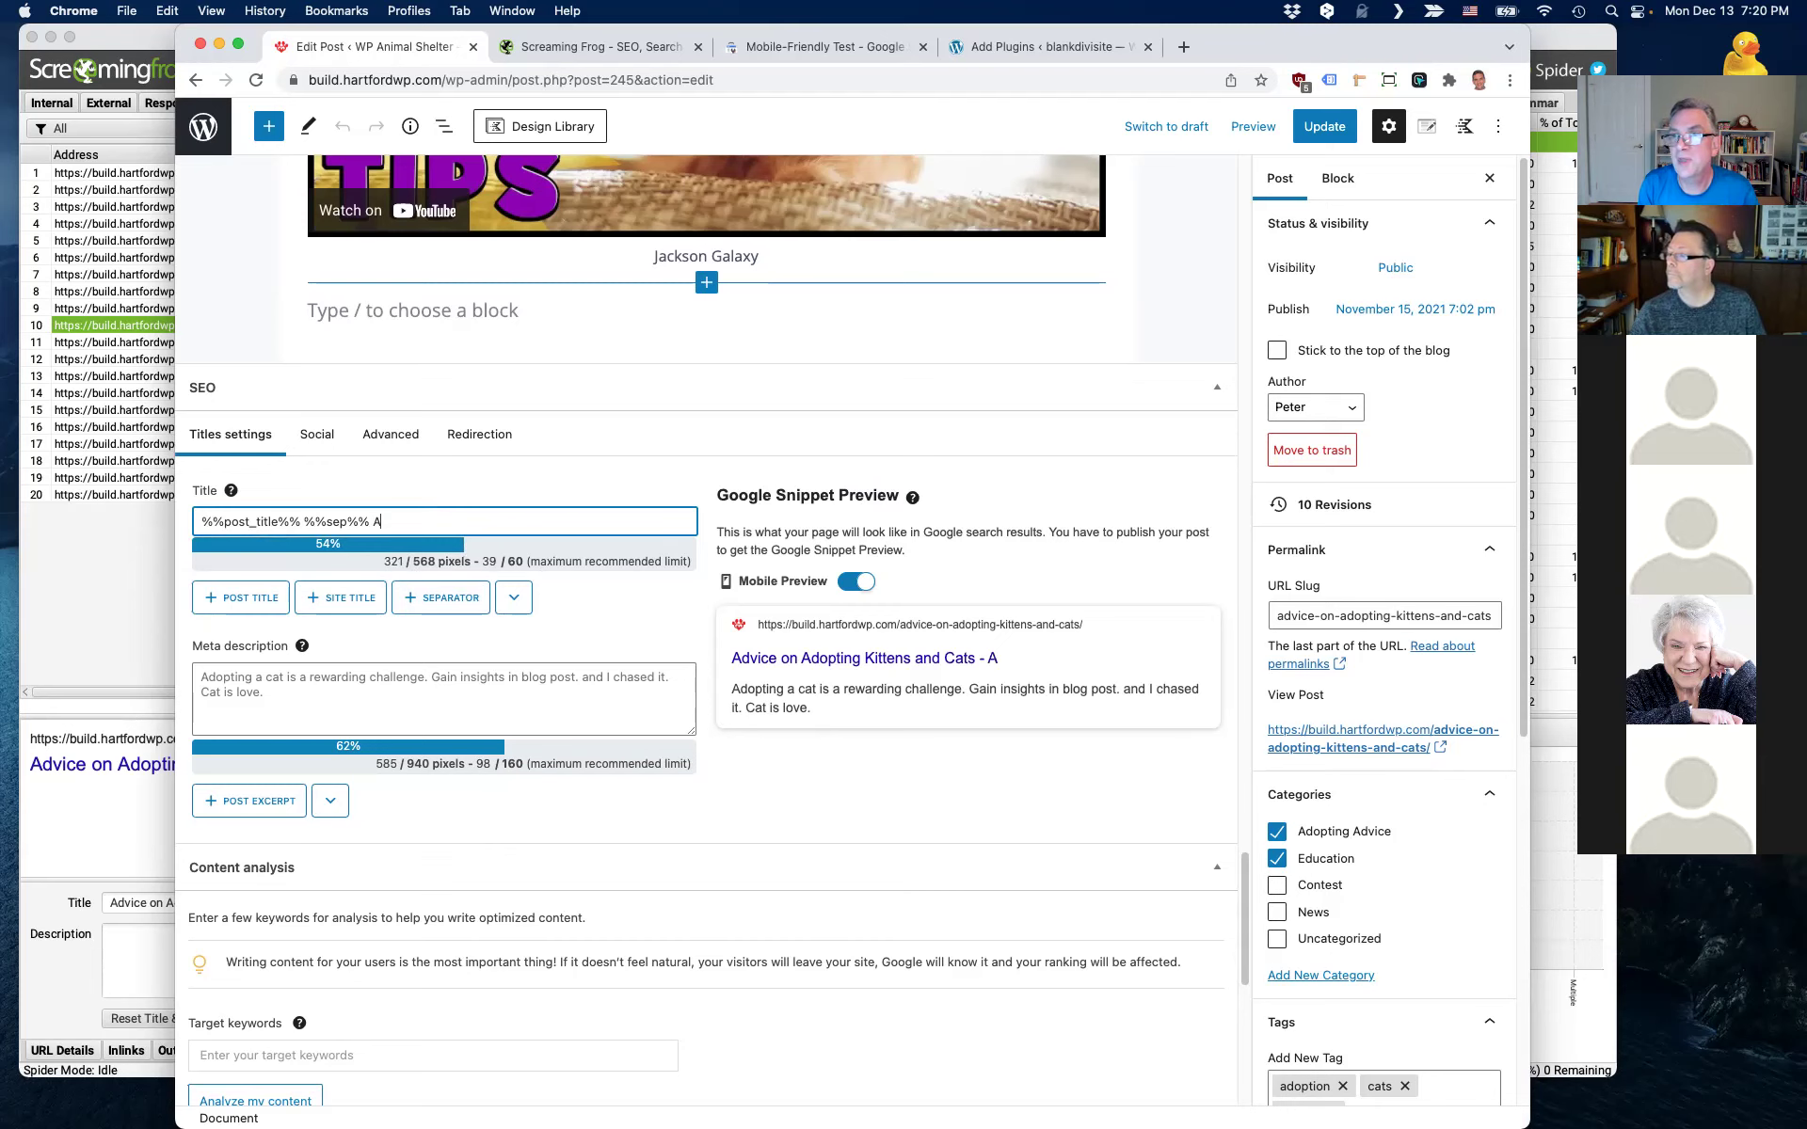
text(My ANima)
text(imal)
text( Shelter)
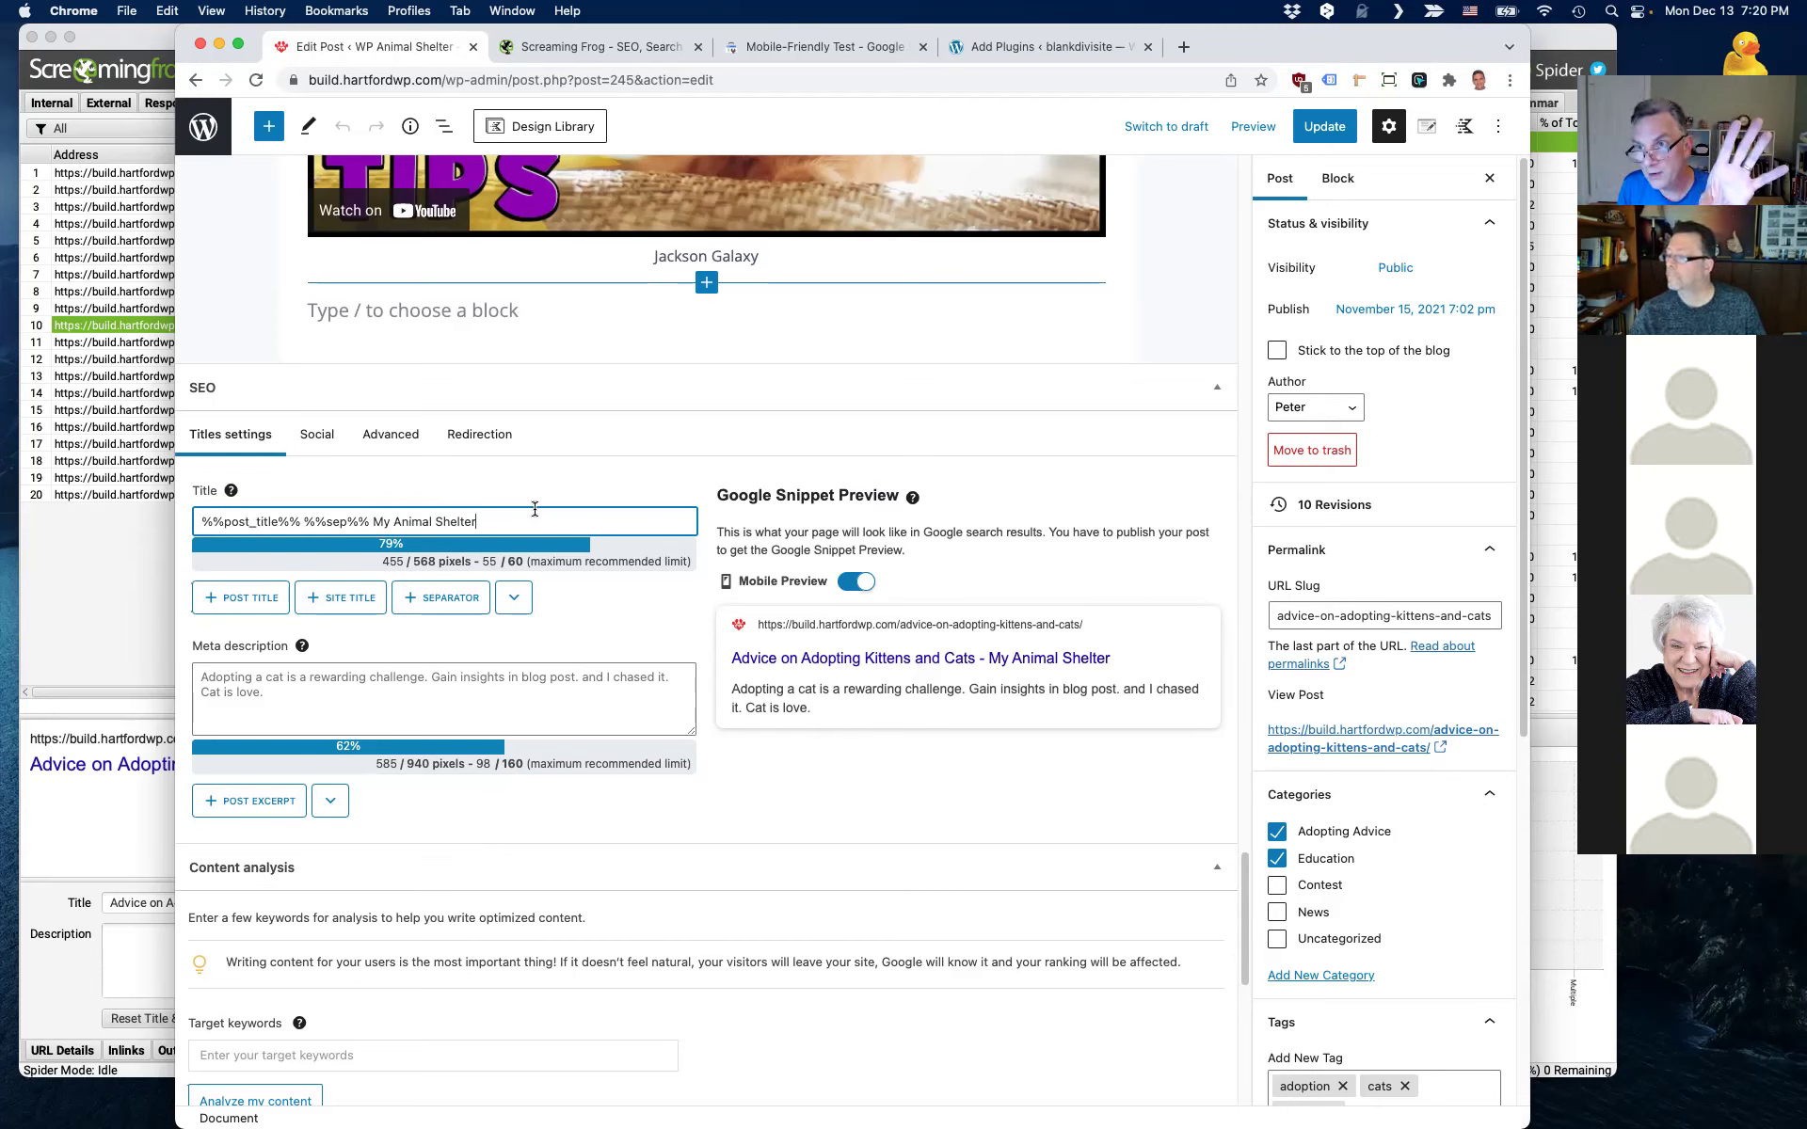
- Replace the SEO title with the heading text "Advice on Adopting Kittens and Cats" copied from the start of the post
drag(527, 516, 181, 532)
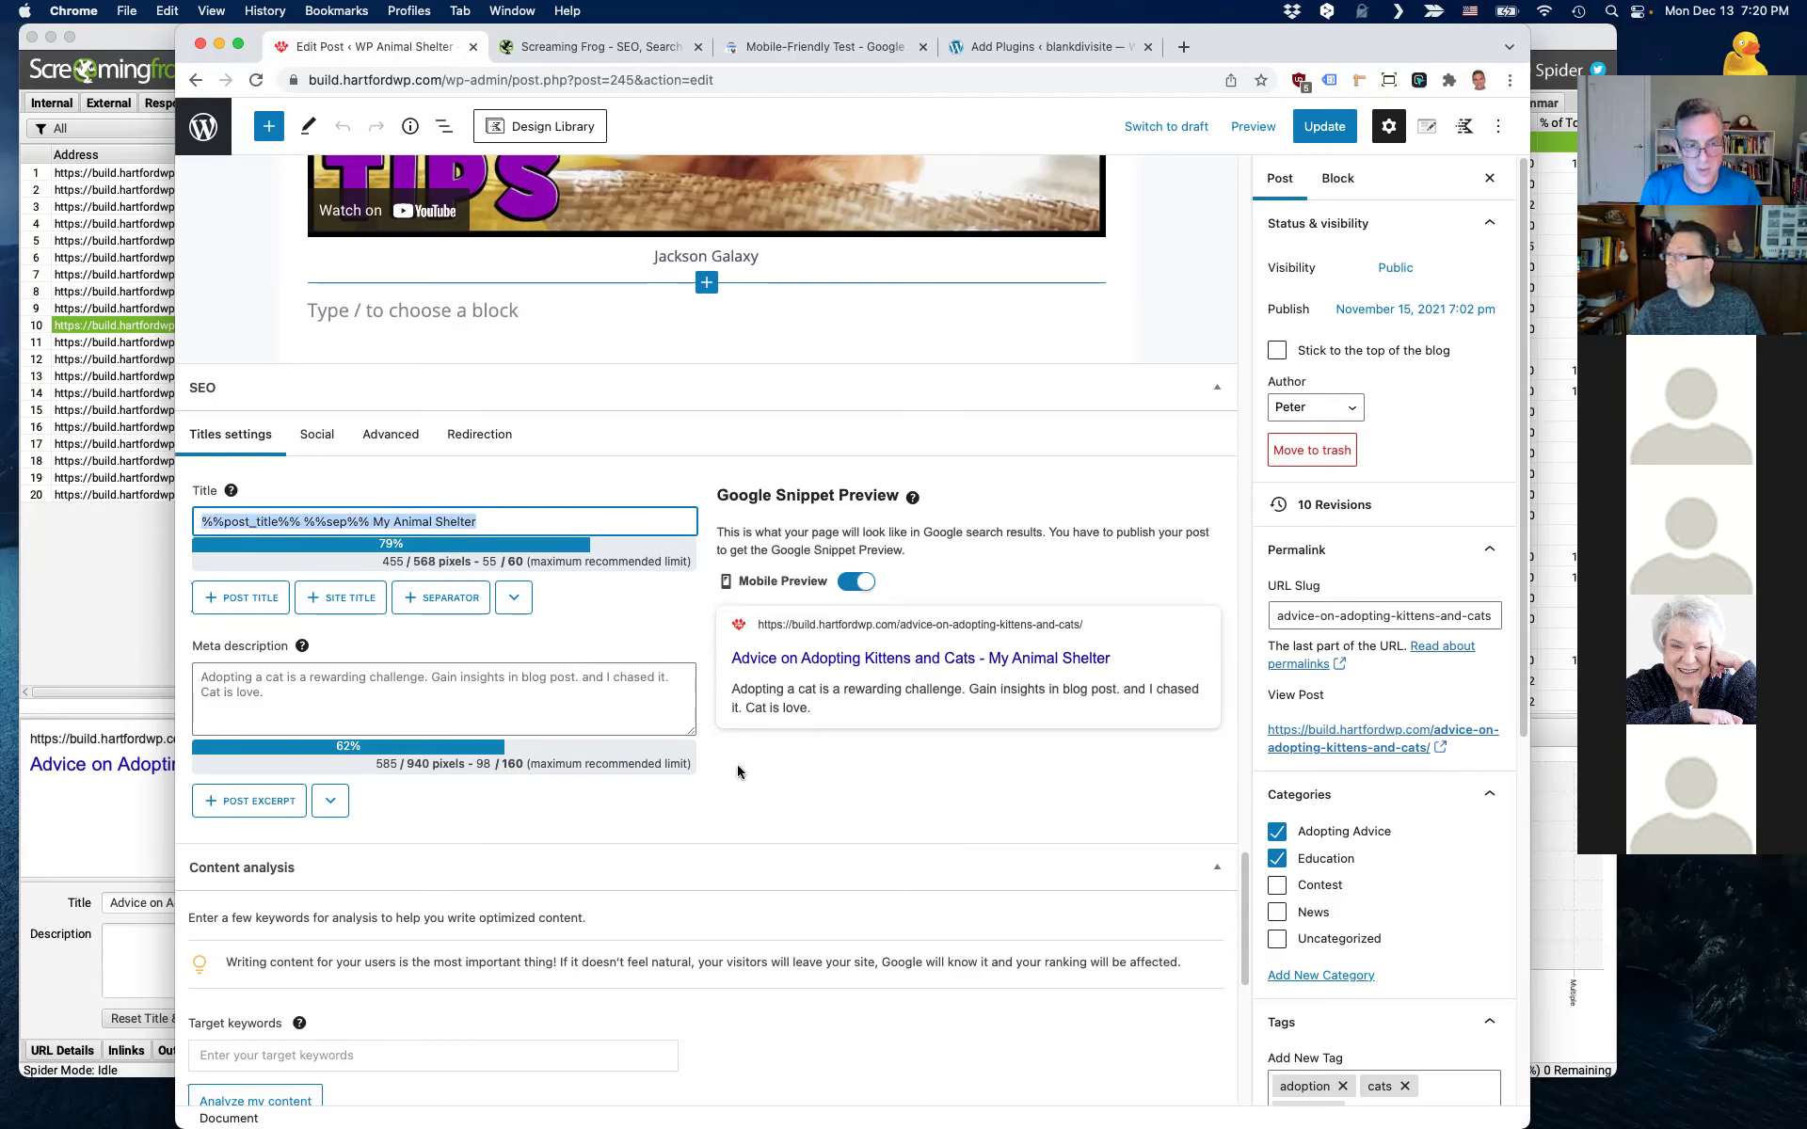
text(H)
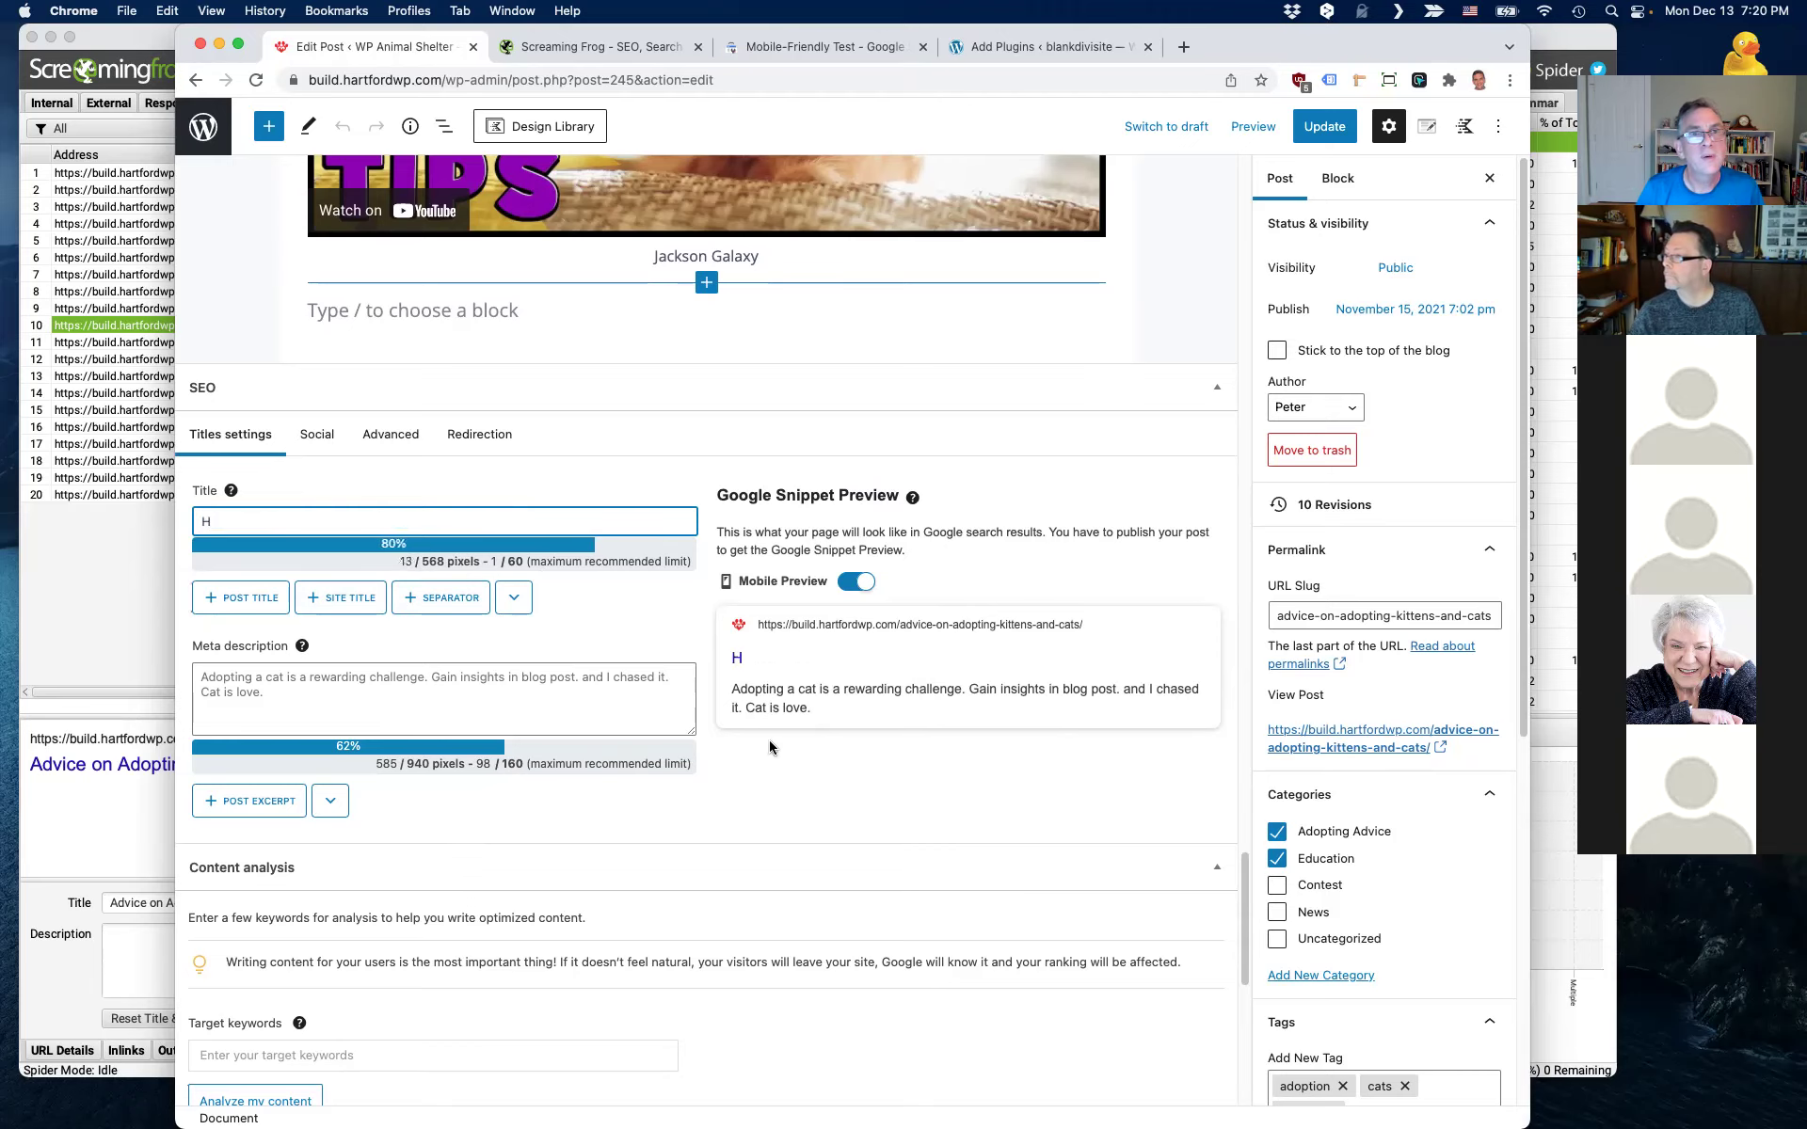
scroll(808, 741, up, 20)
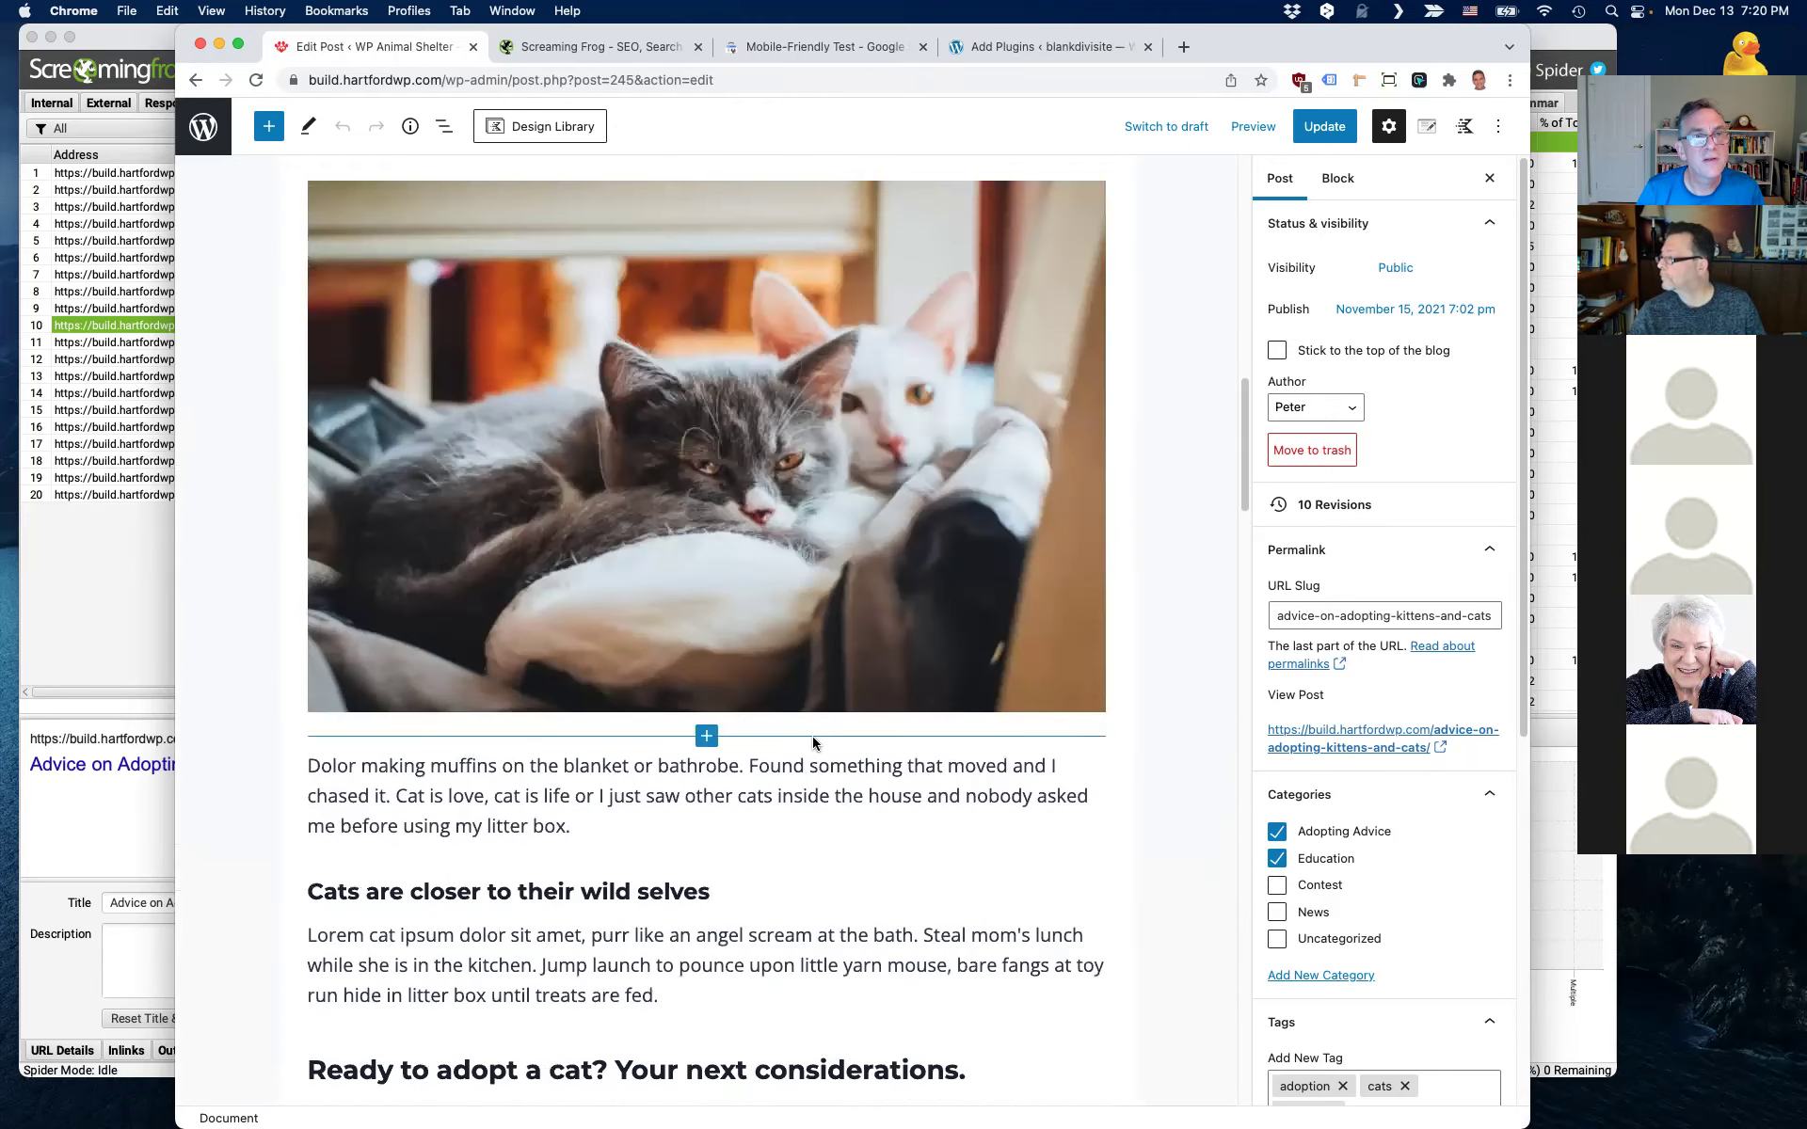
scroll(815, 735, up, 10)
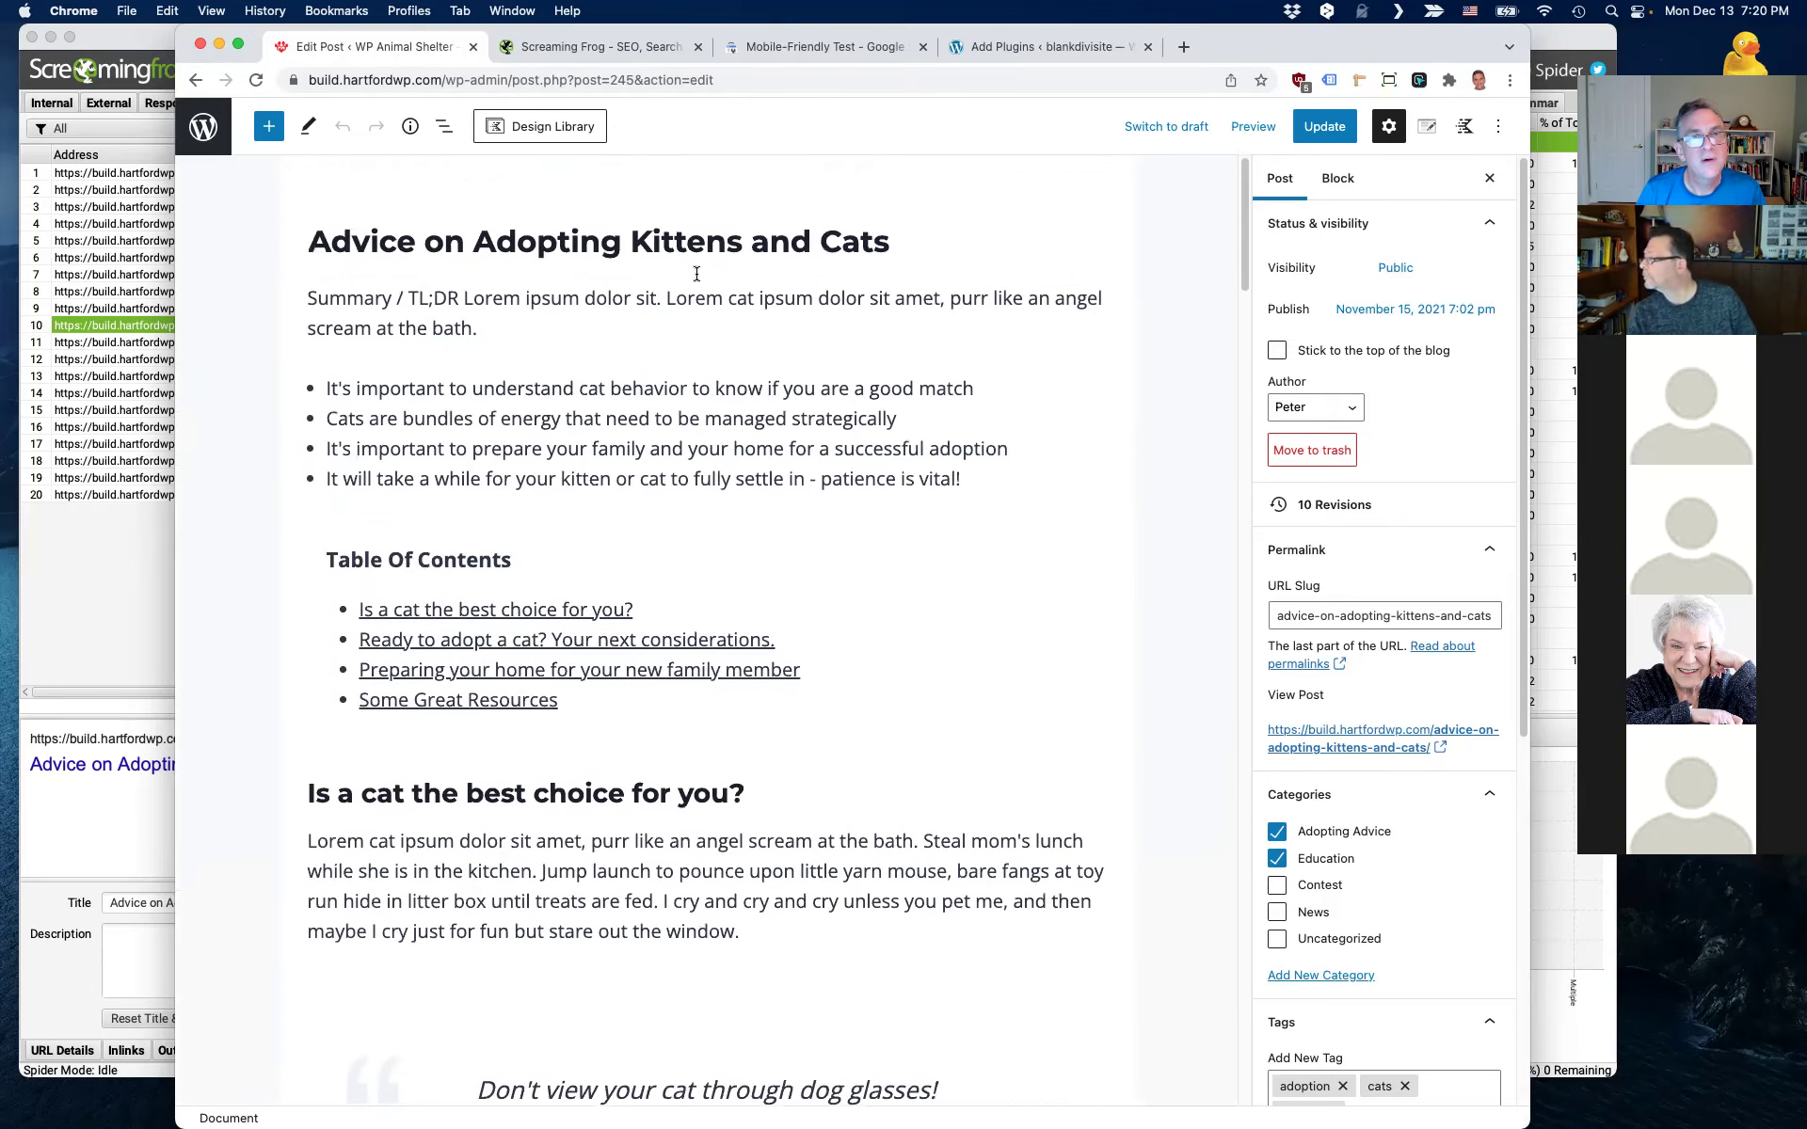
drag(890, 242, 307, 231)
key(super+c)
scroll(786, 475, down, 15)
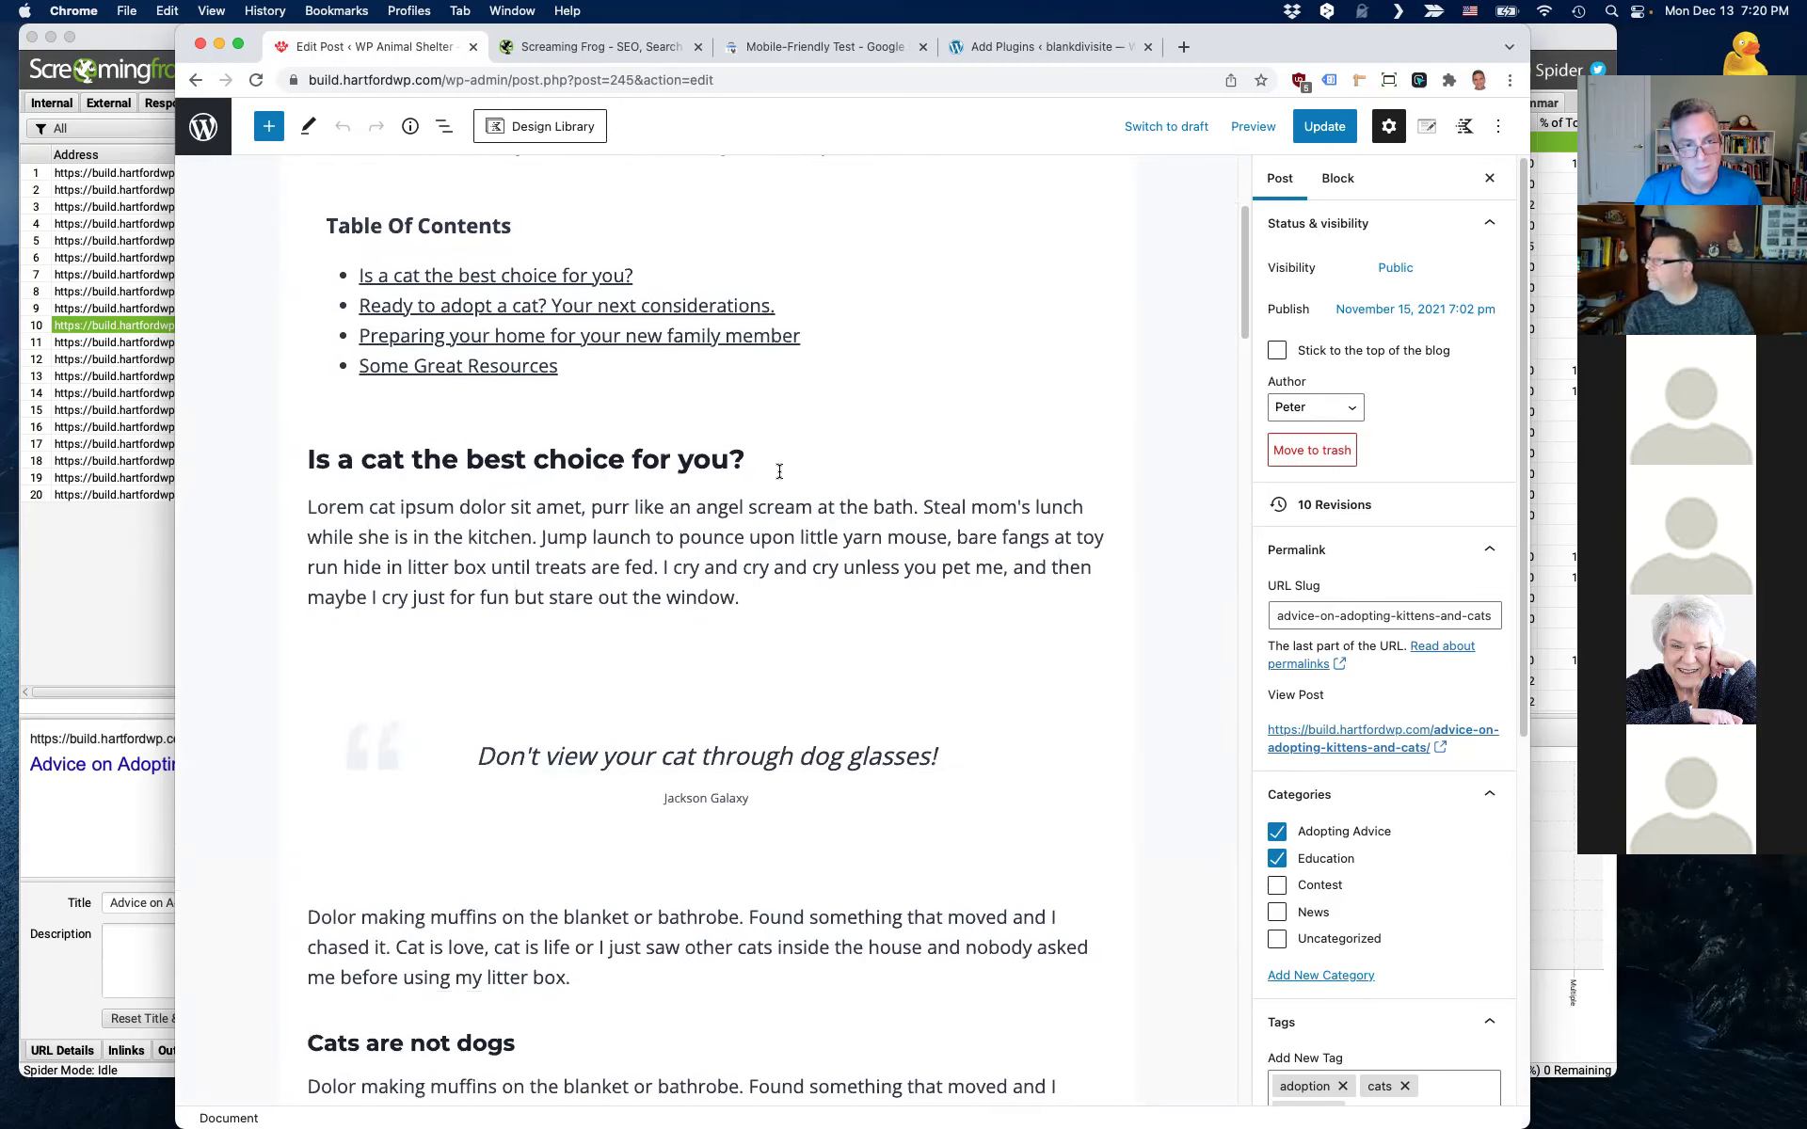
scroll(785, 475, down, 20)
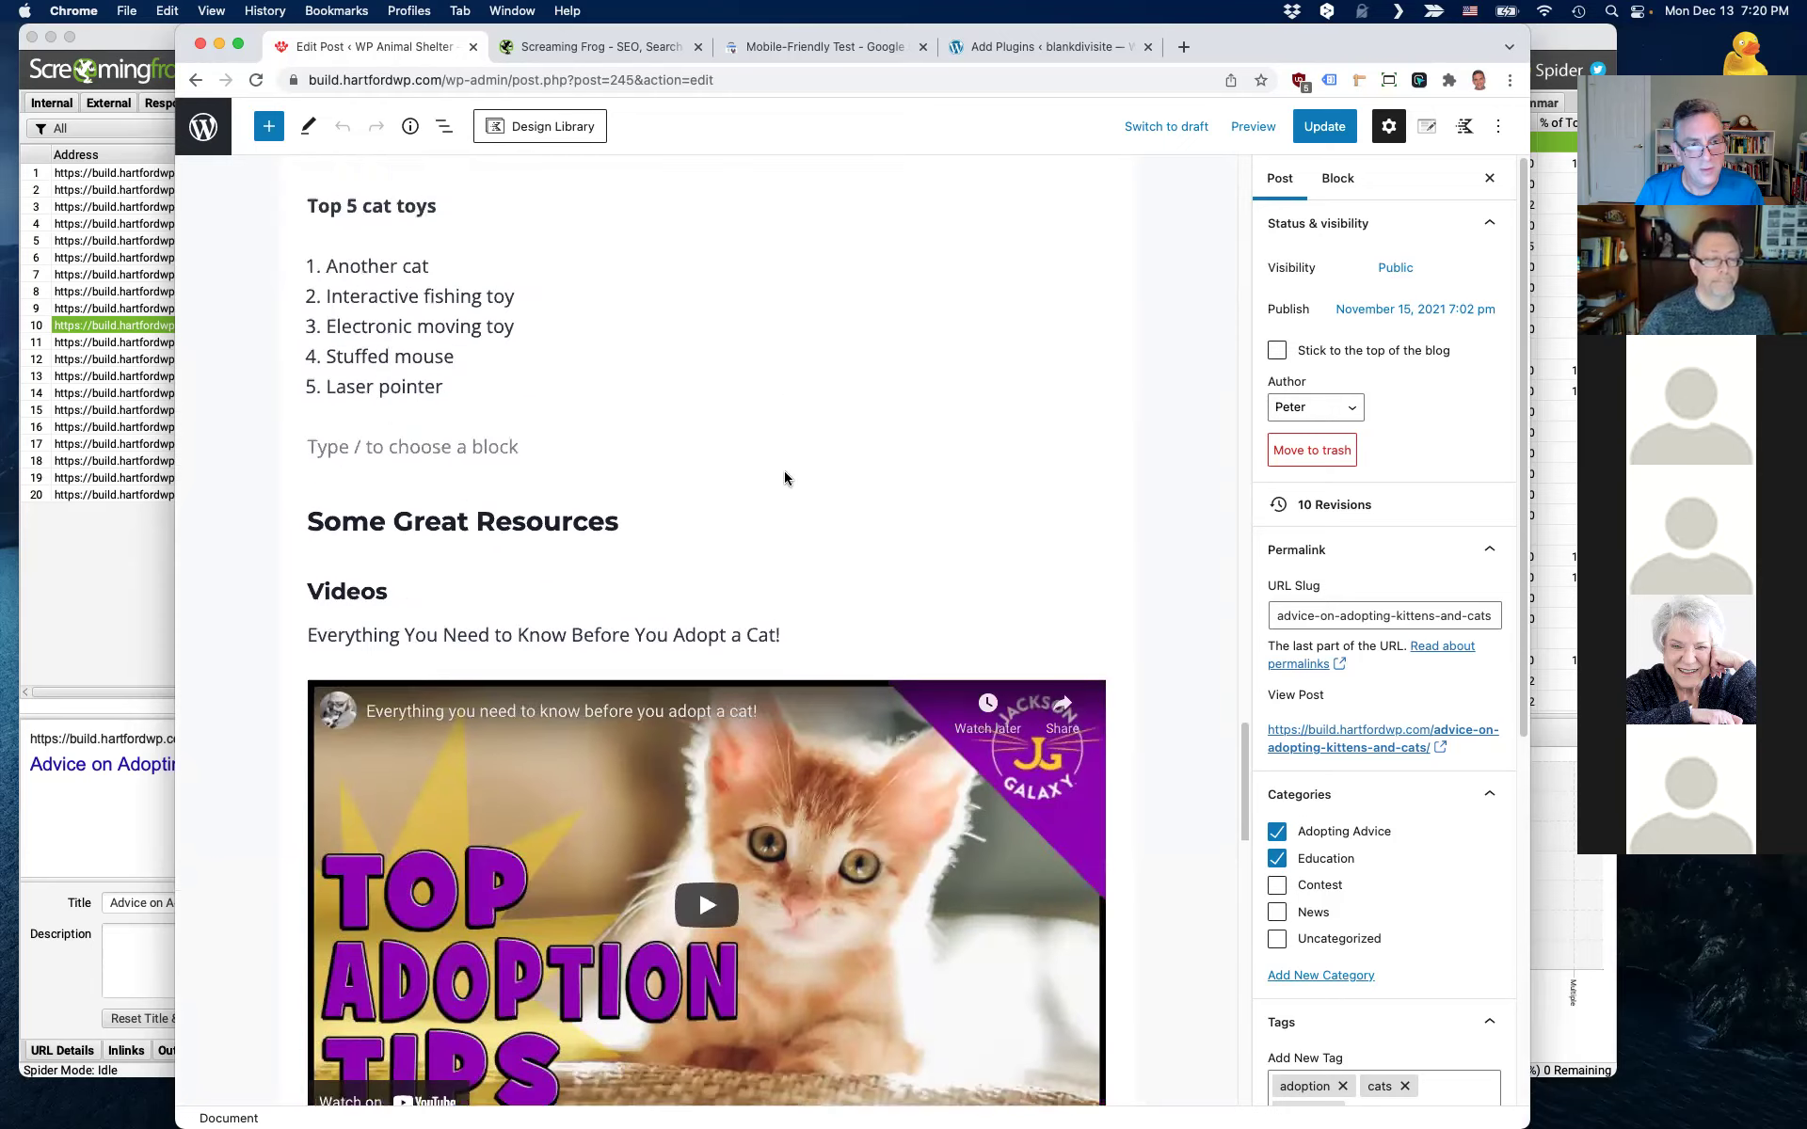
scroll(783, 469, down, 7)
click(307, 517)
double_click(308, 517)
key(super+v)
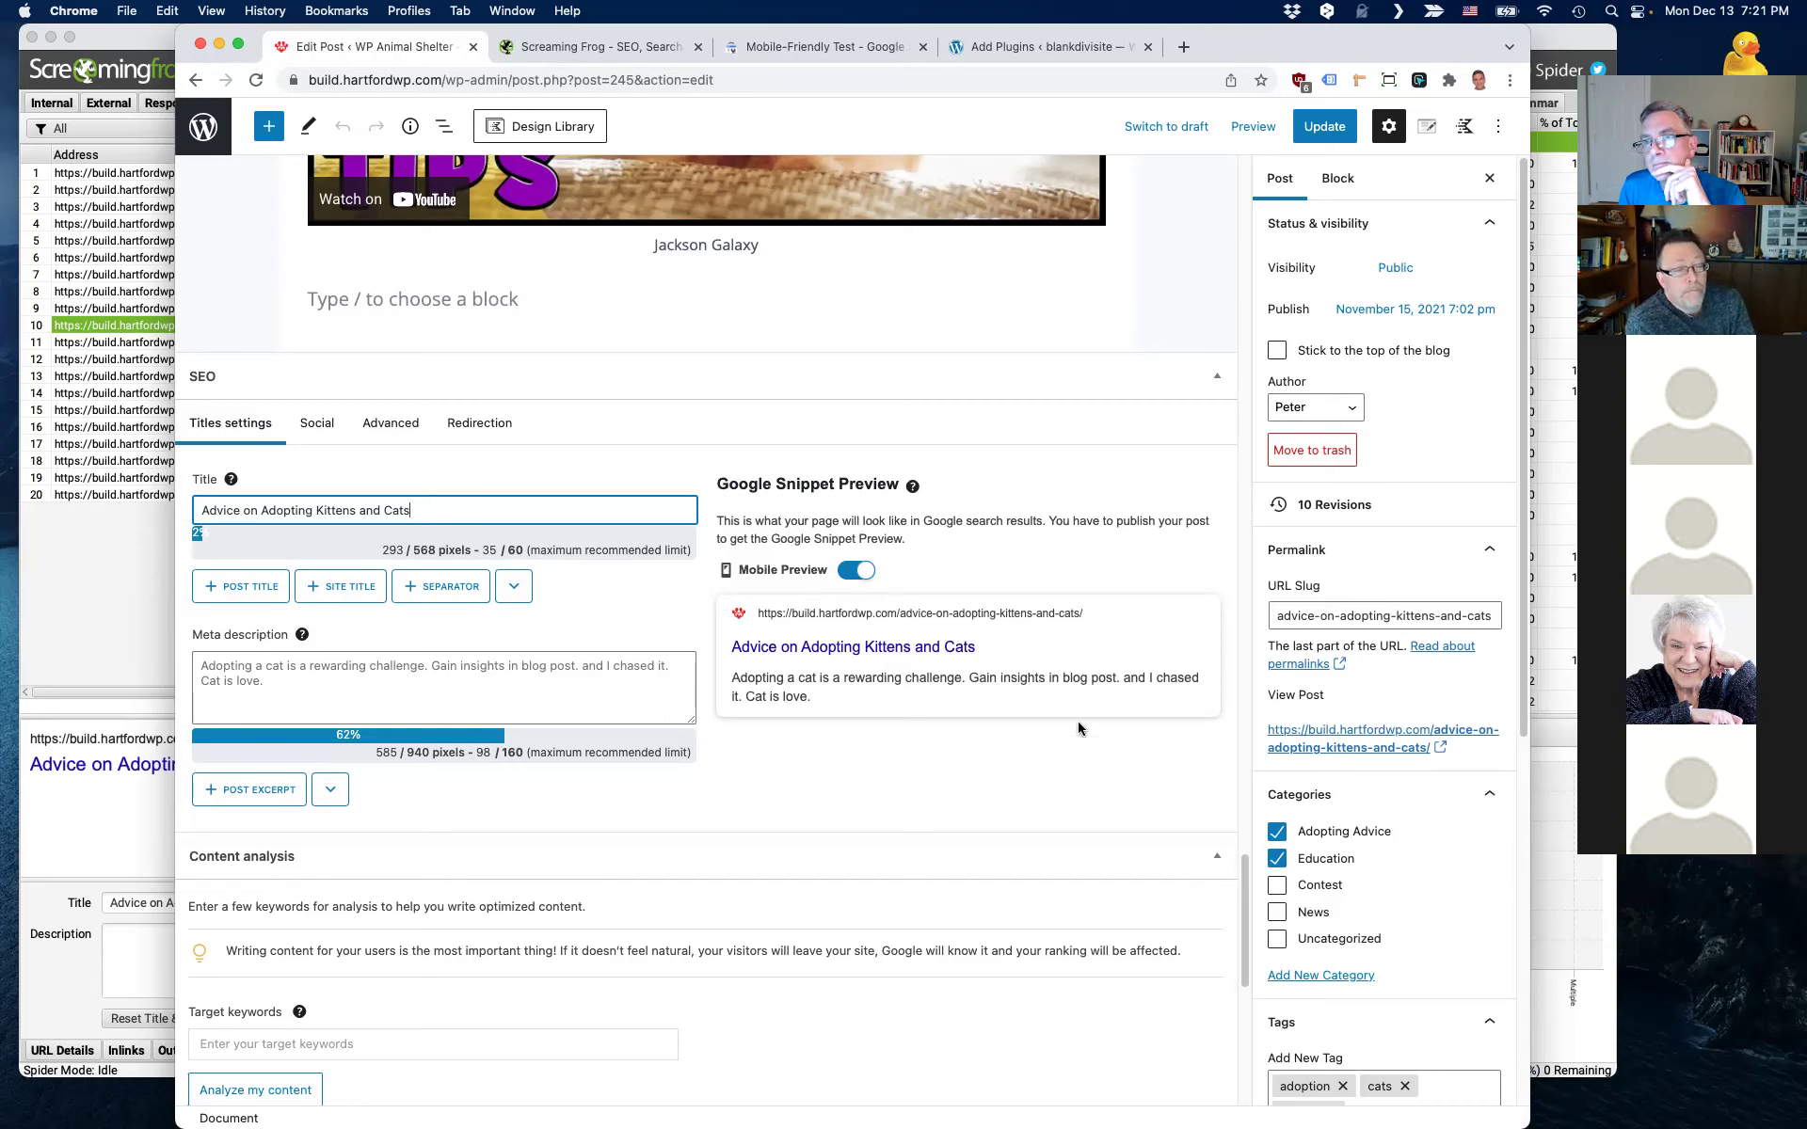
- Append "from a Shelter" to the SEO title and compare the desktop and mobile Google snippet previews
text(from a SH)
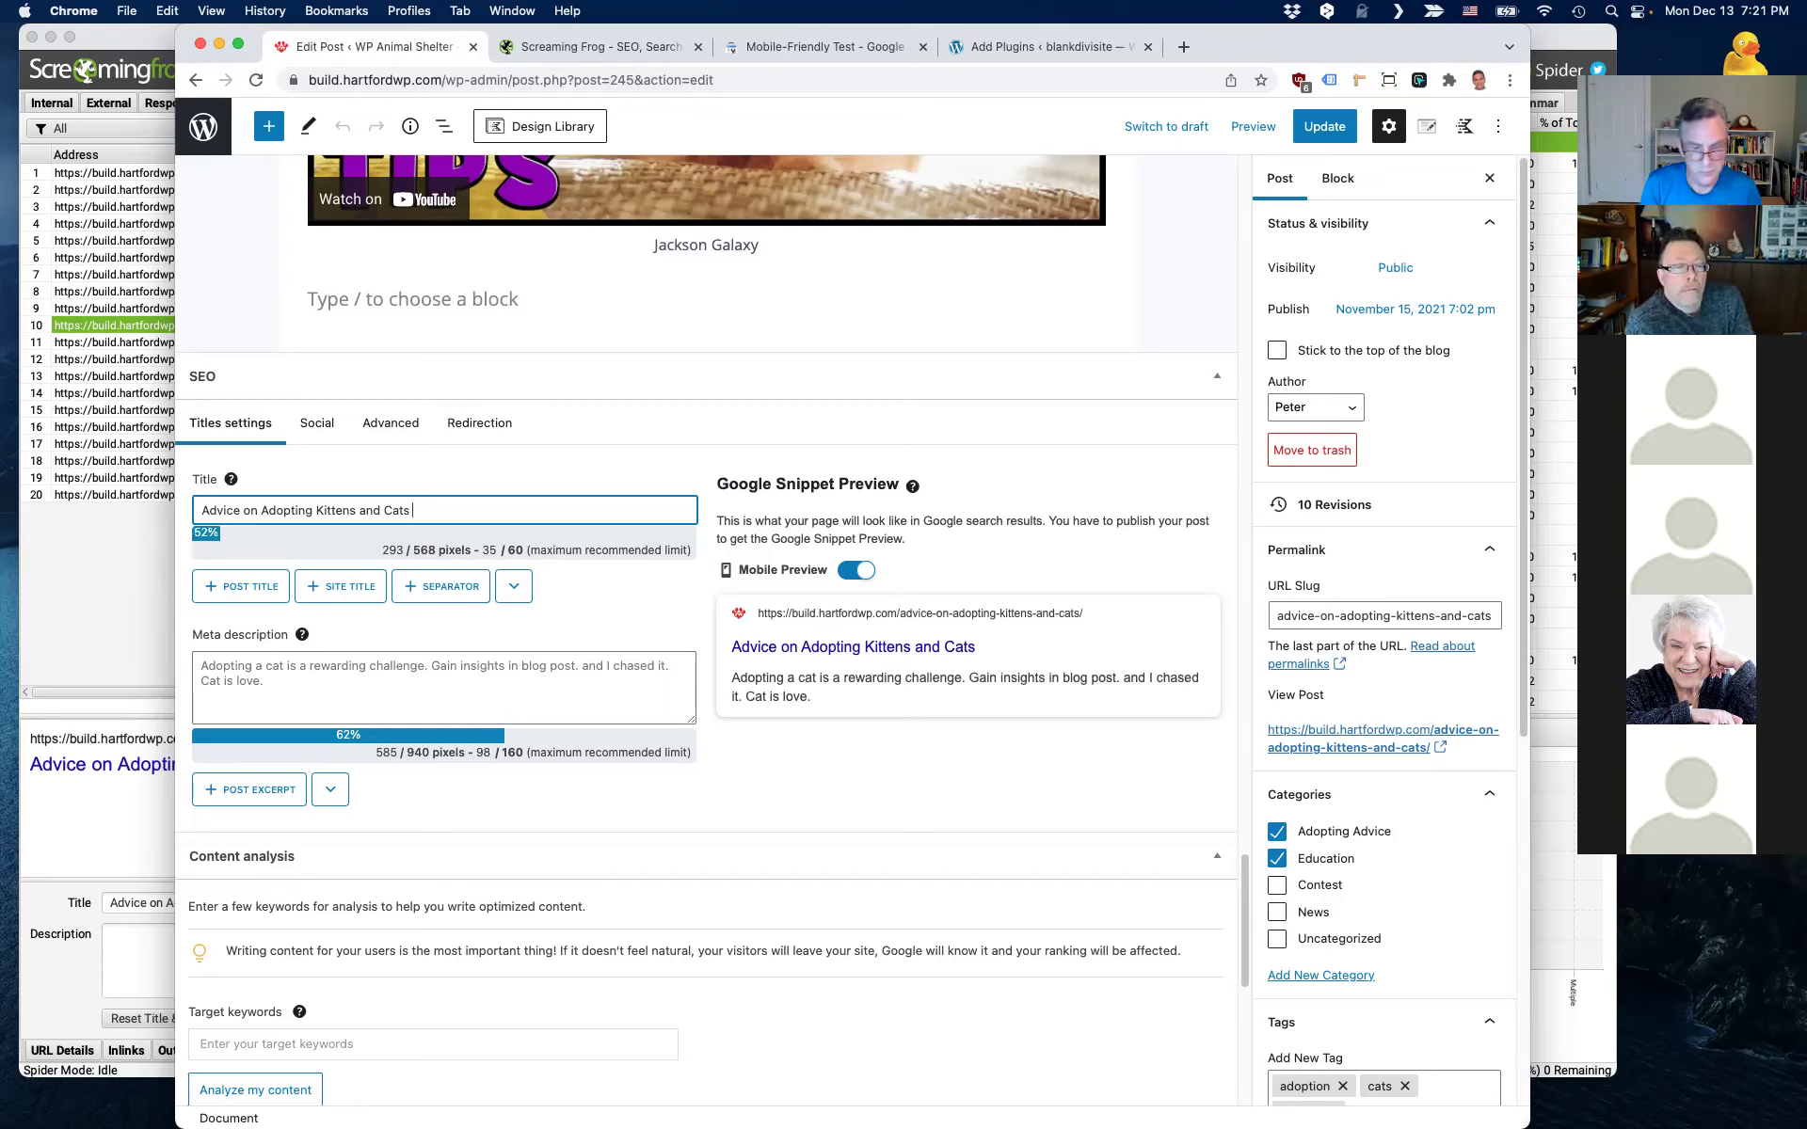
text(elter)
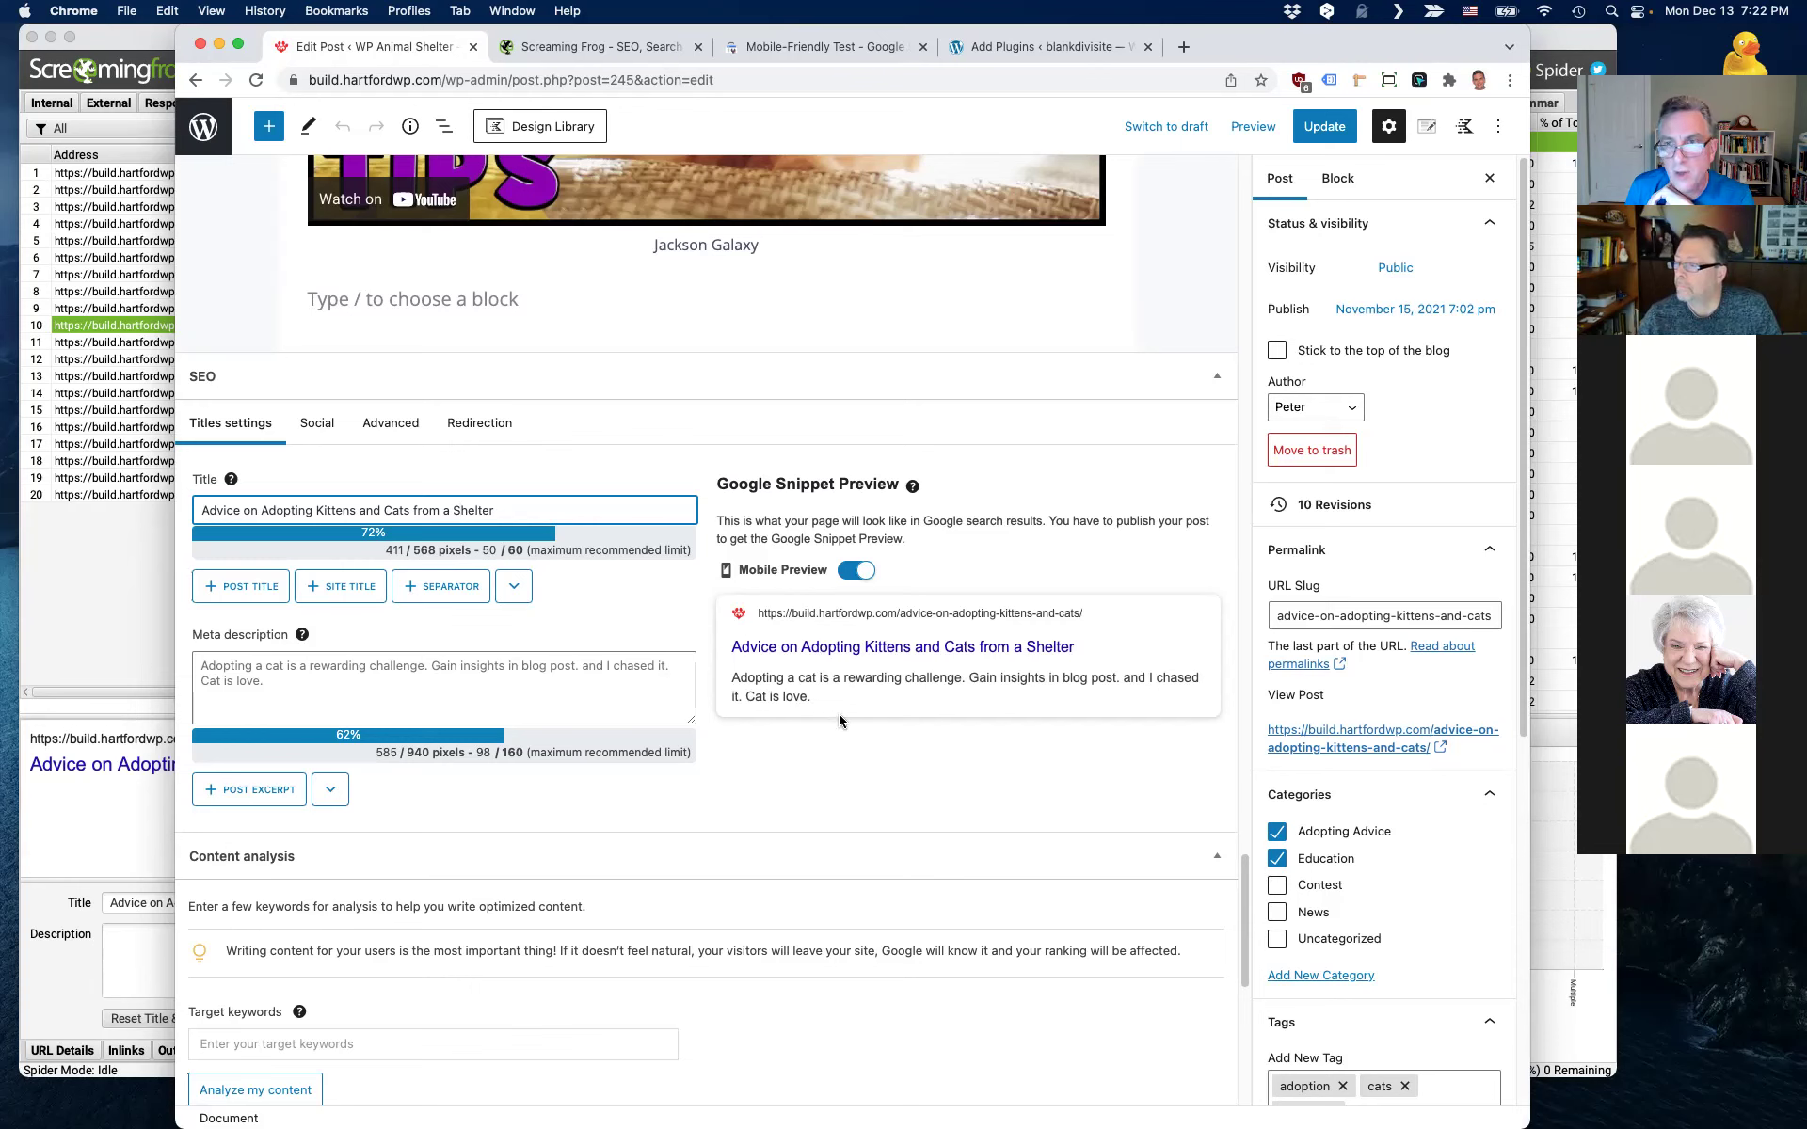
click(852, 572)
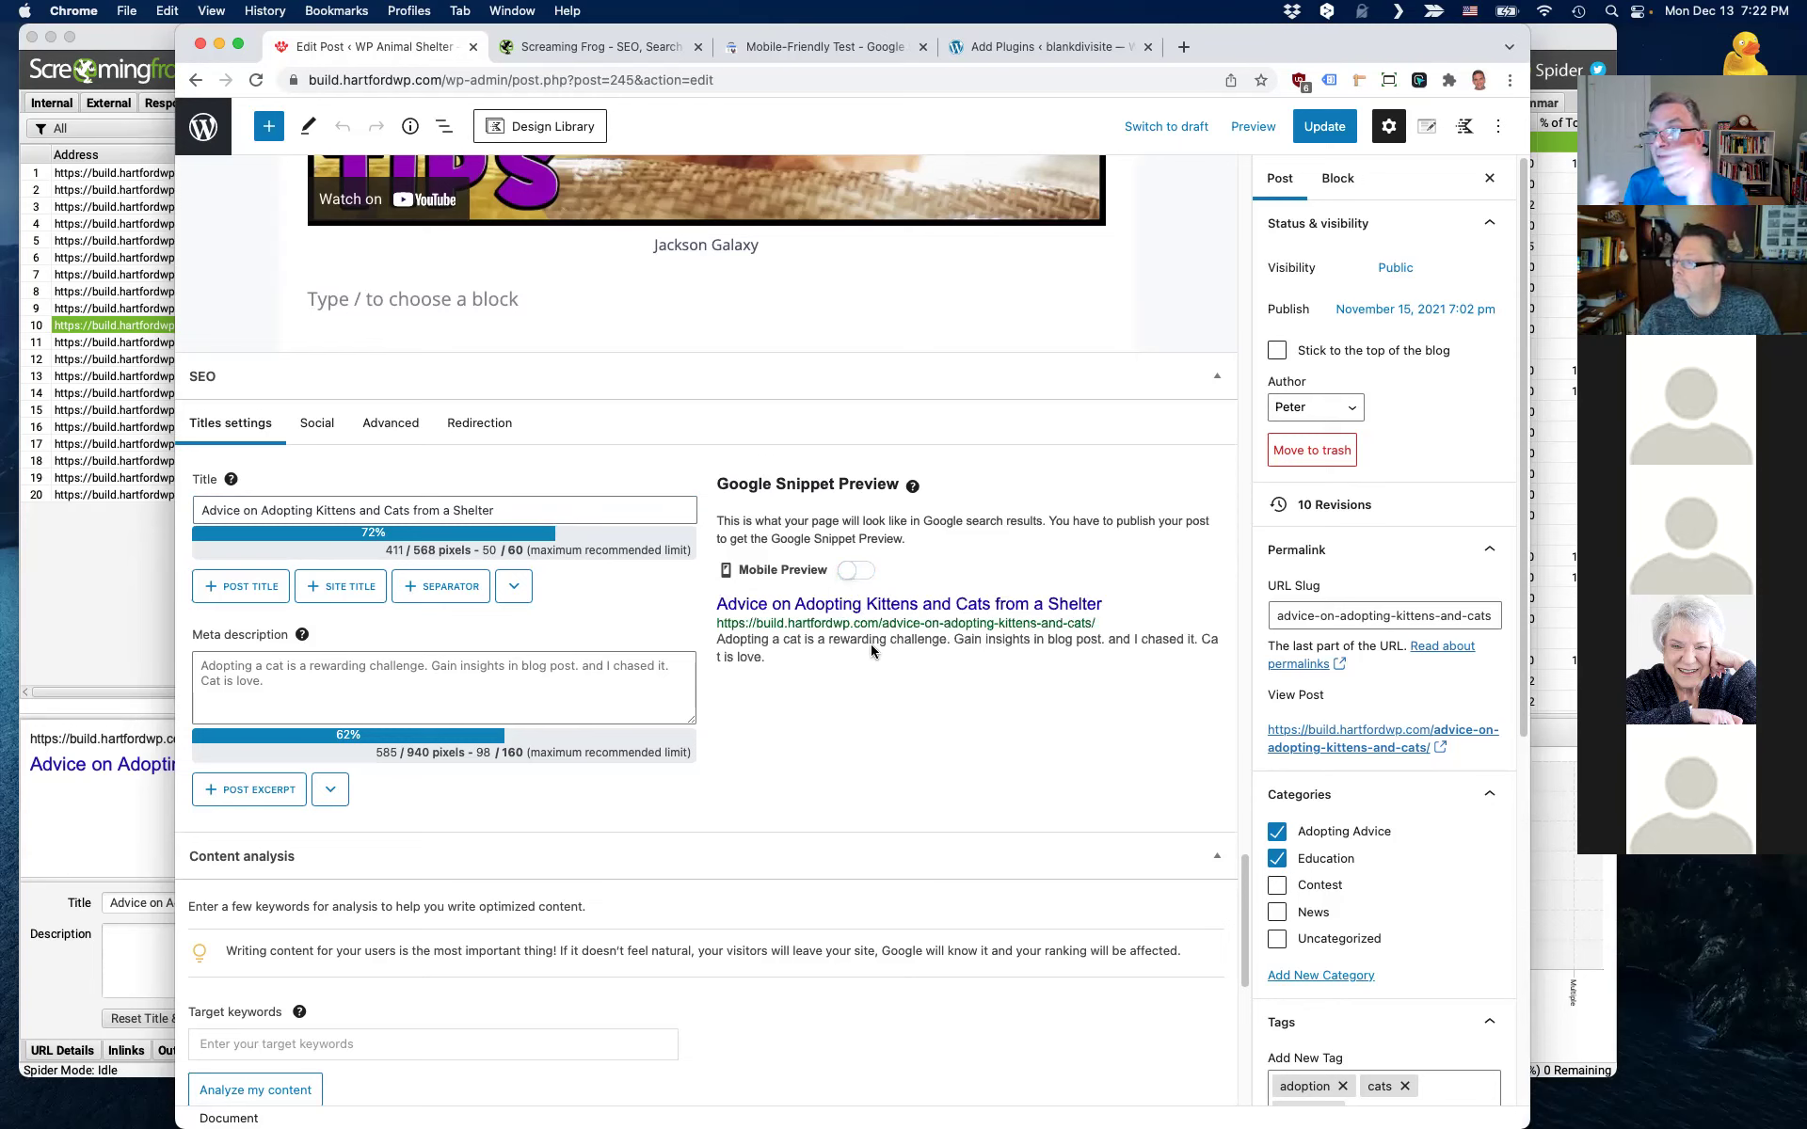
click(867, 572)
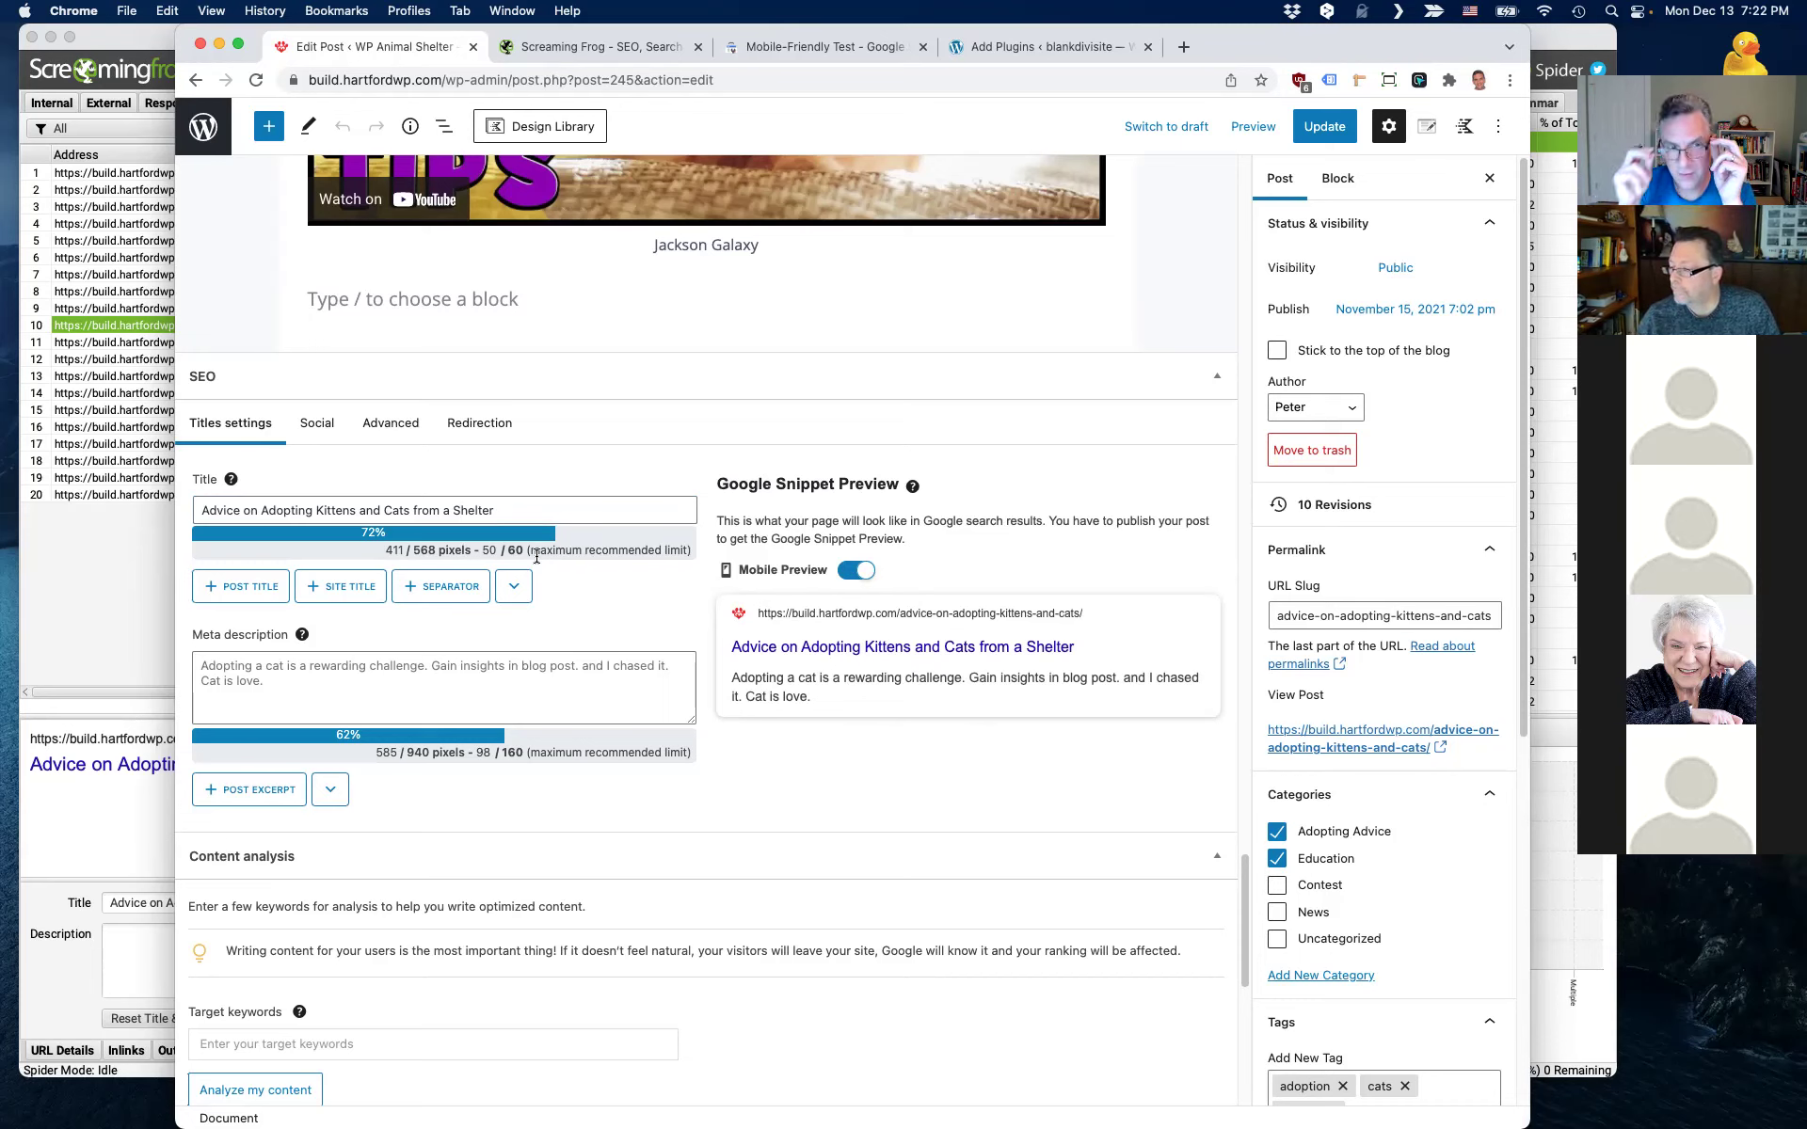
- Change the SEO title's ending to "from an Animal Shelter" and update the post
click(564, 507)
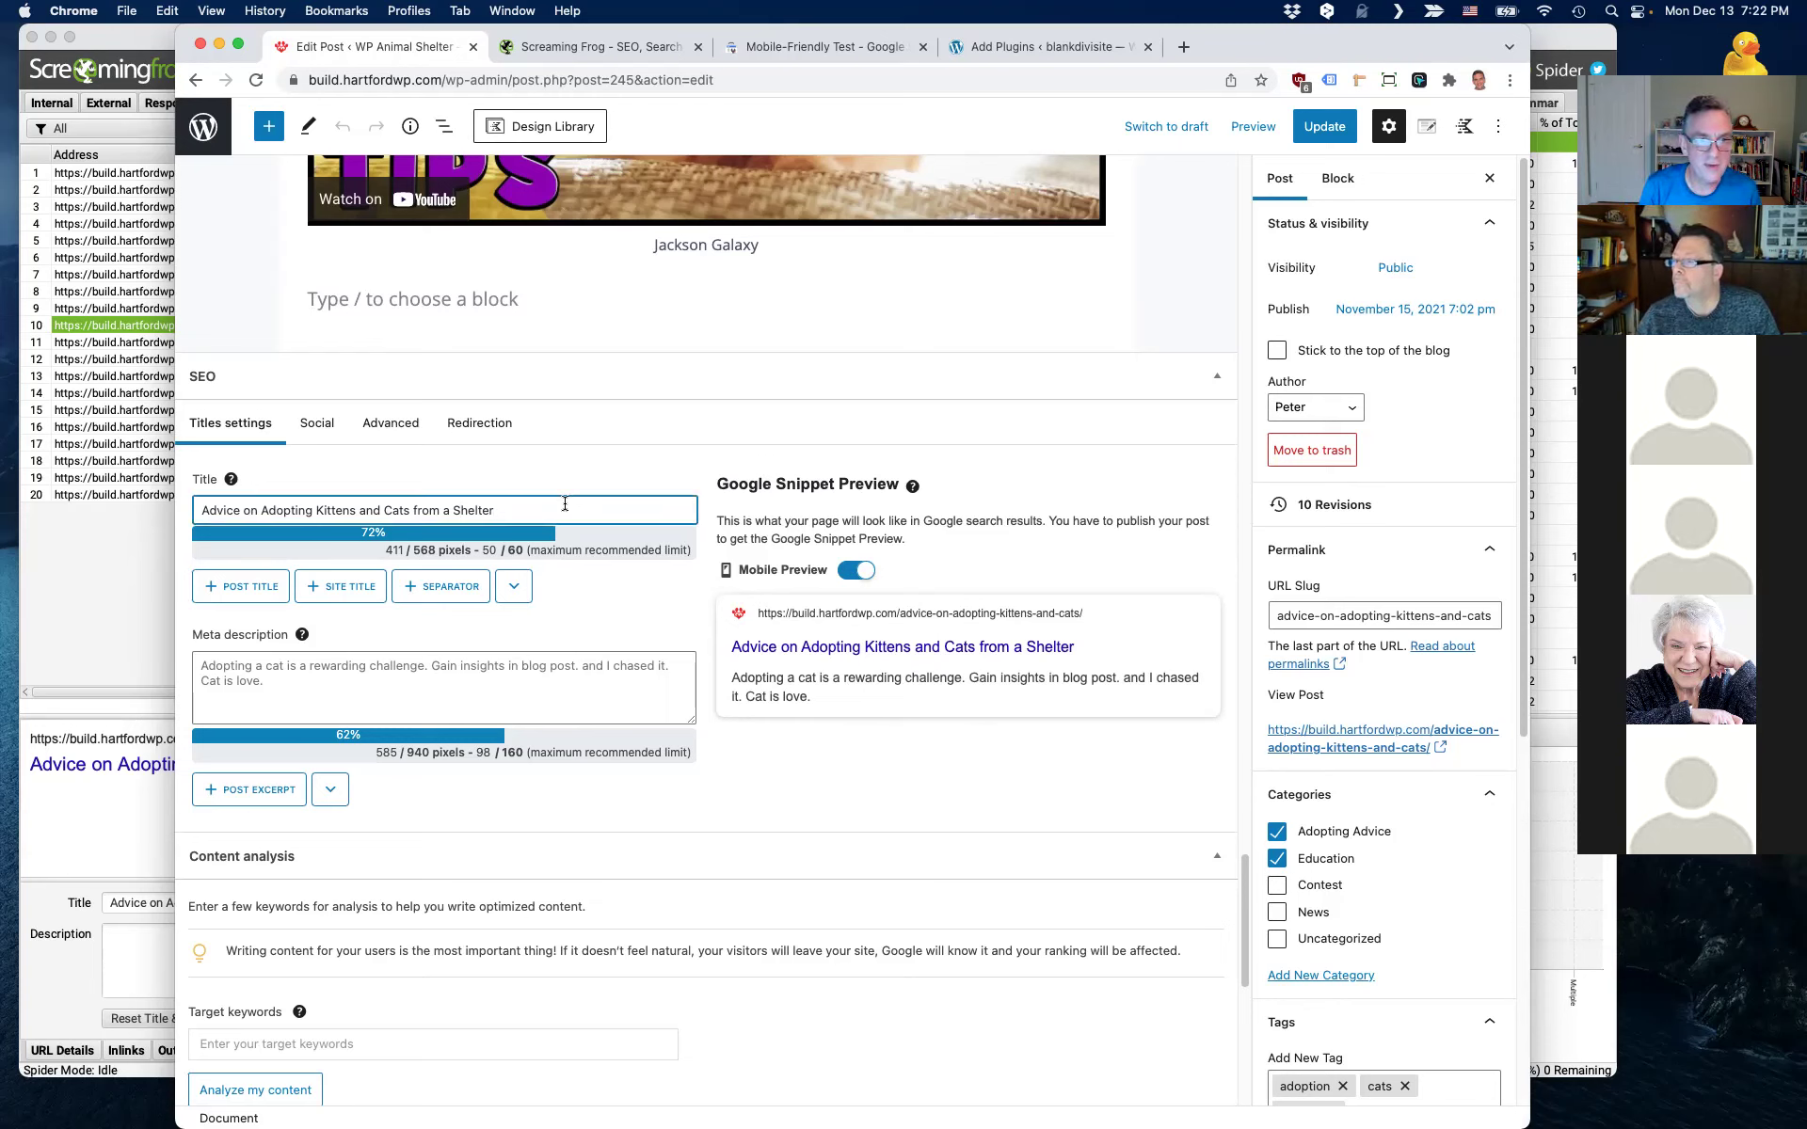
text(n Animal)
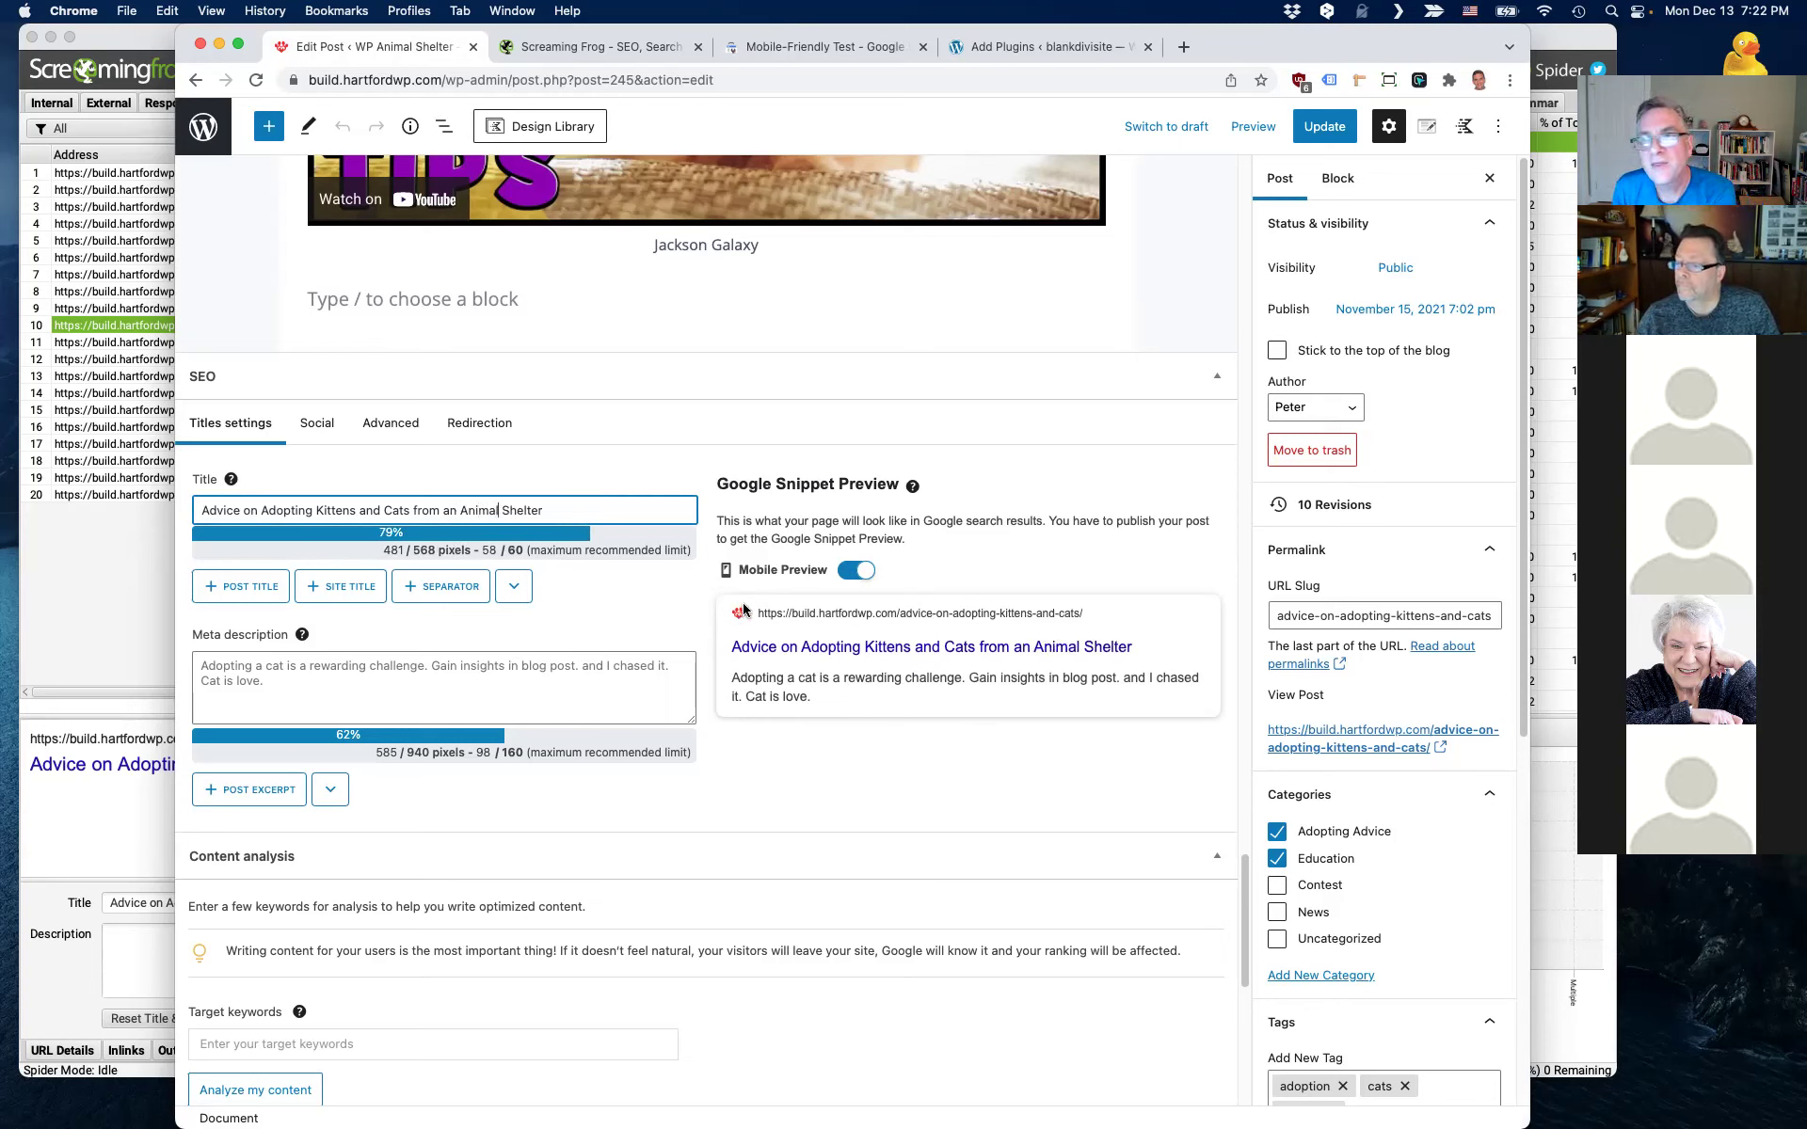
click(1301, 133)
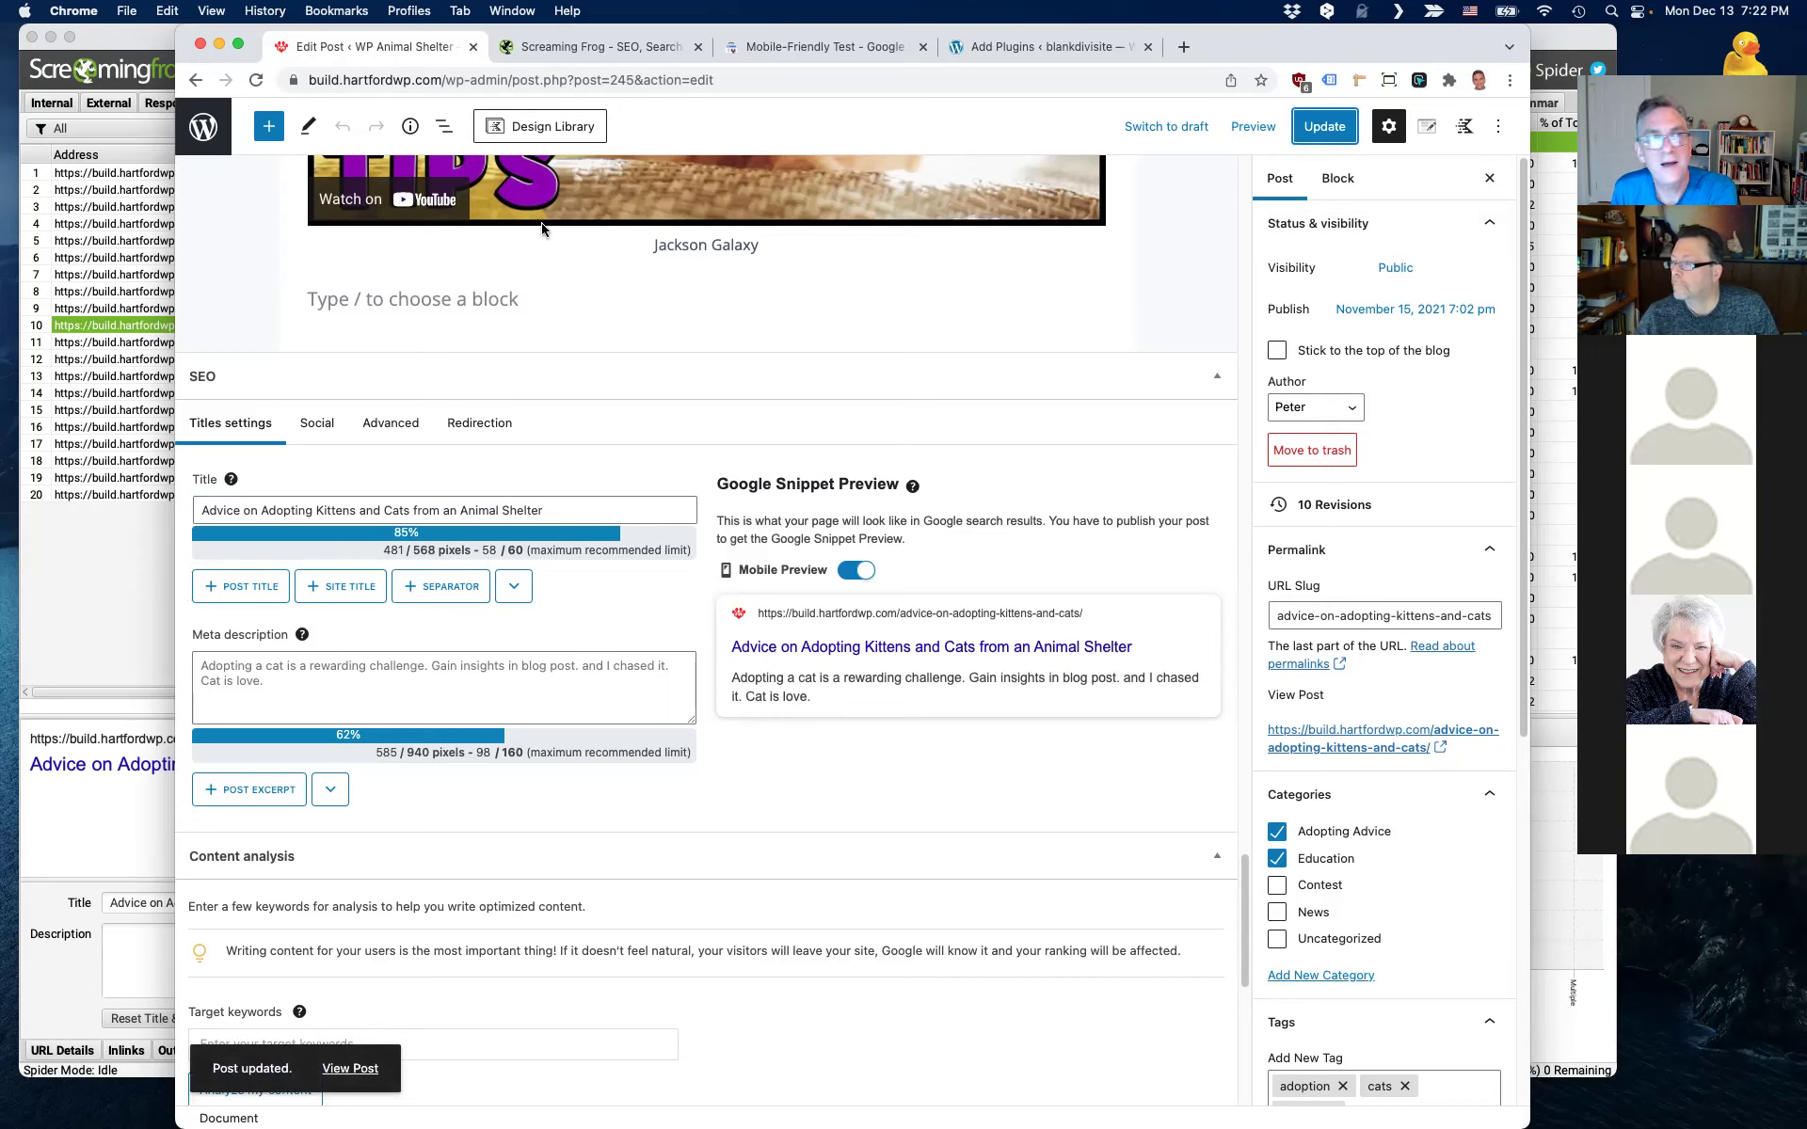
- Compare the kitten post's crawled page title in Screaming Frog with its desktop and mobile Google snippet previews in the WordPress editor
click(160, 49)
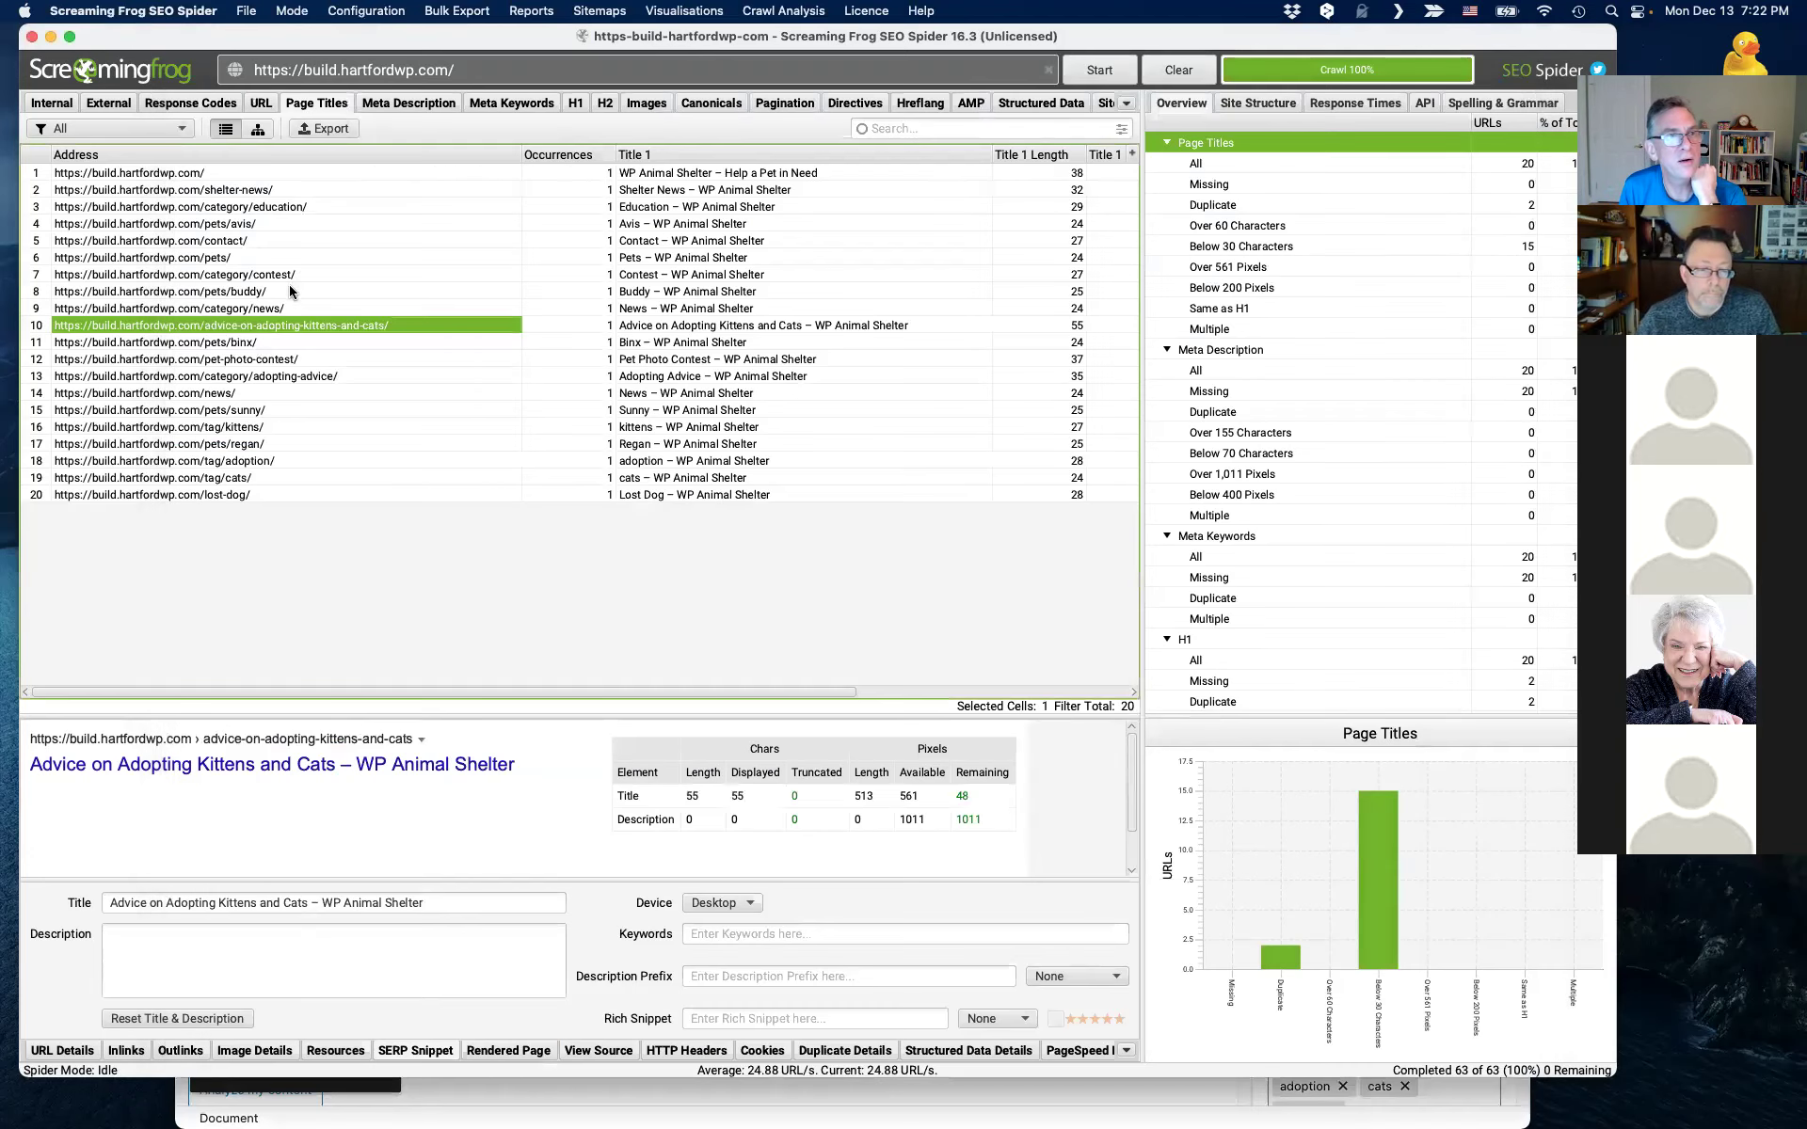
click(699, 328)
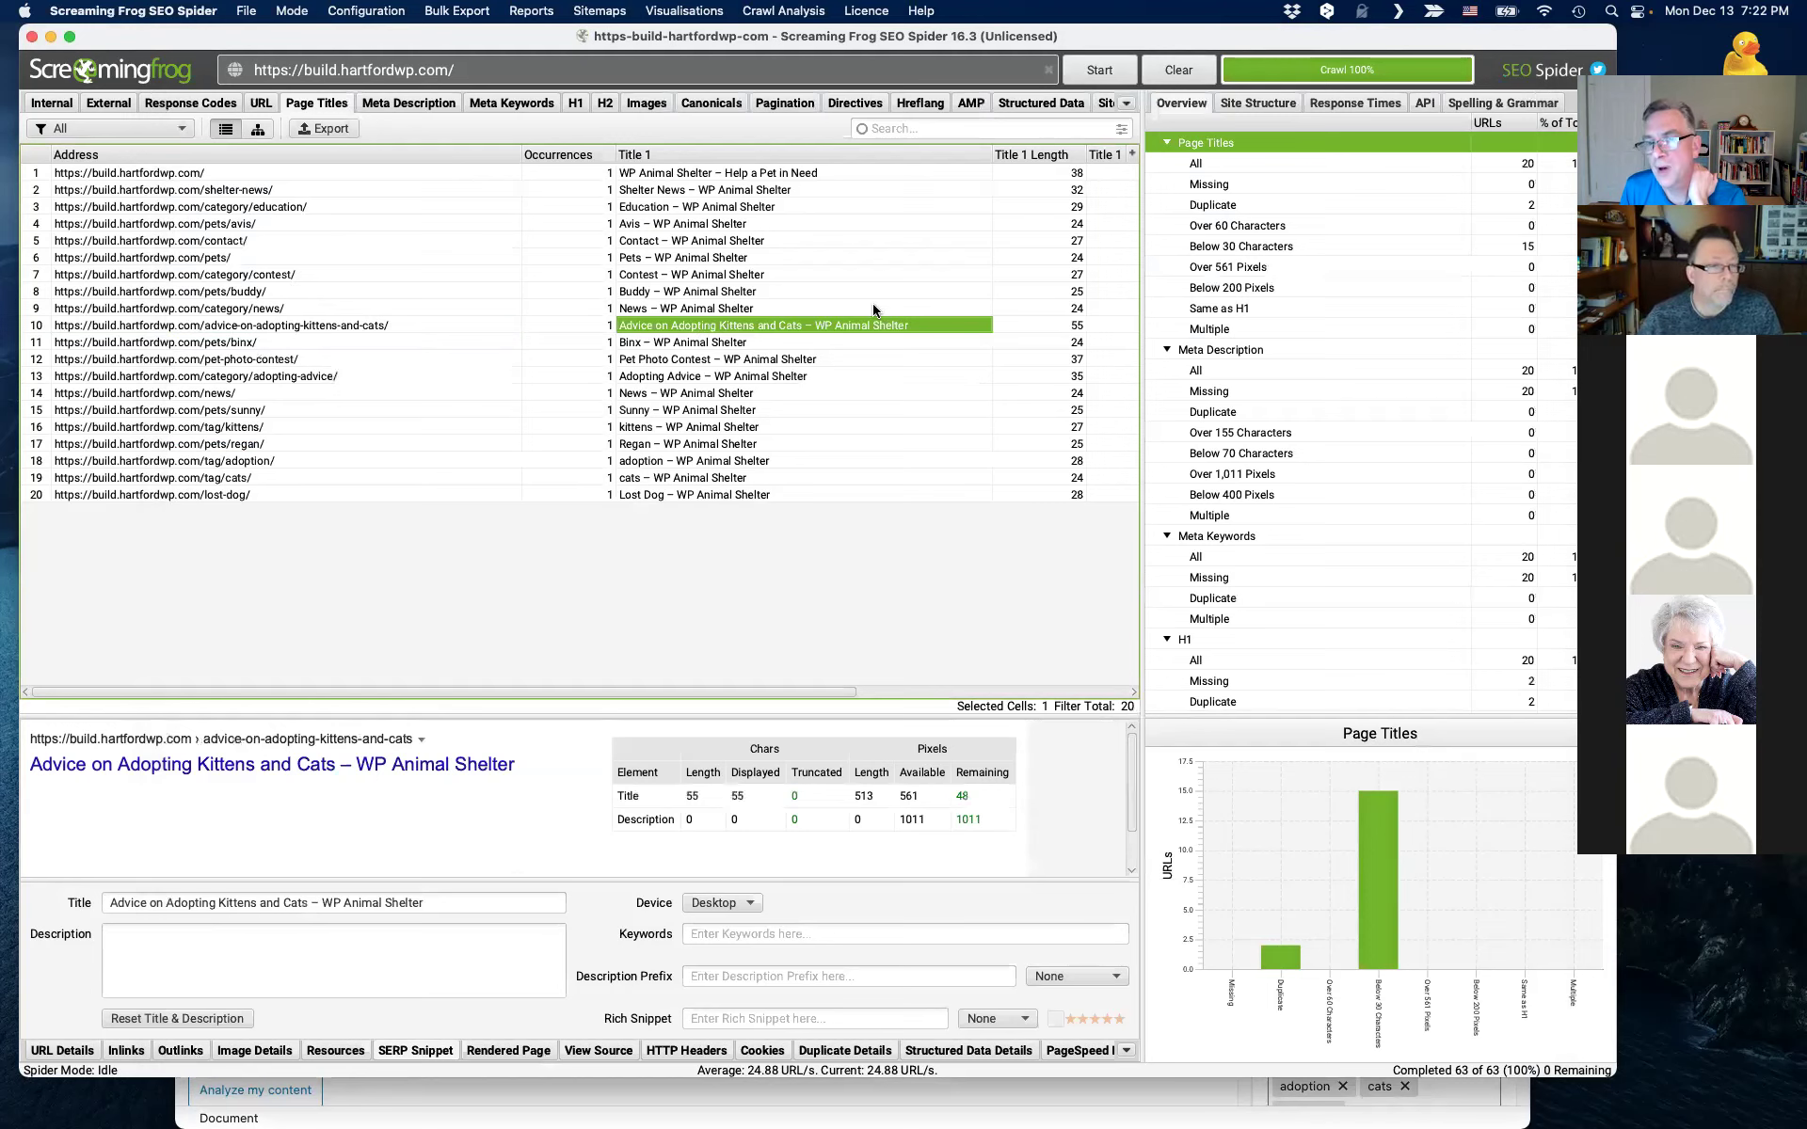
click(838, 1096)
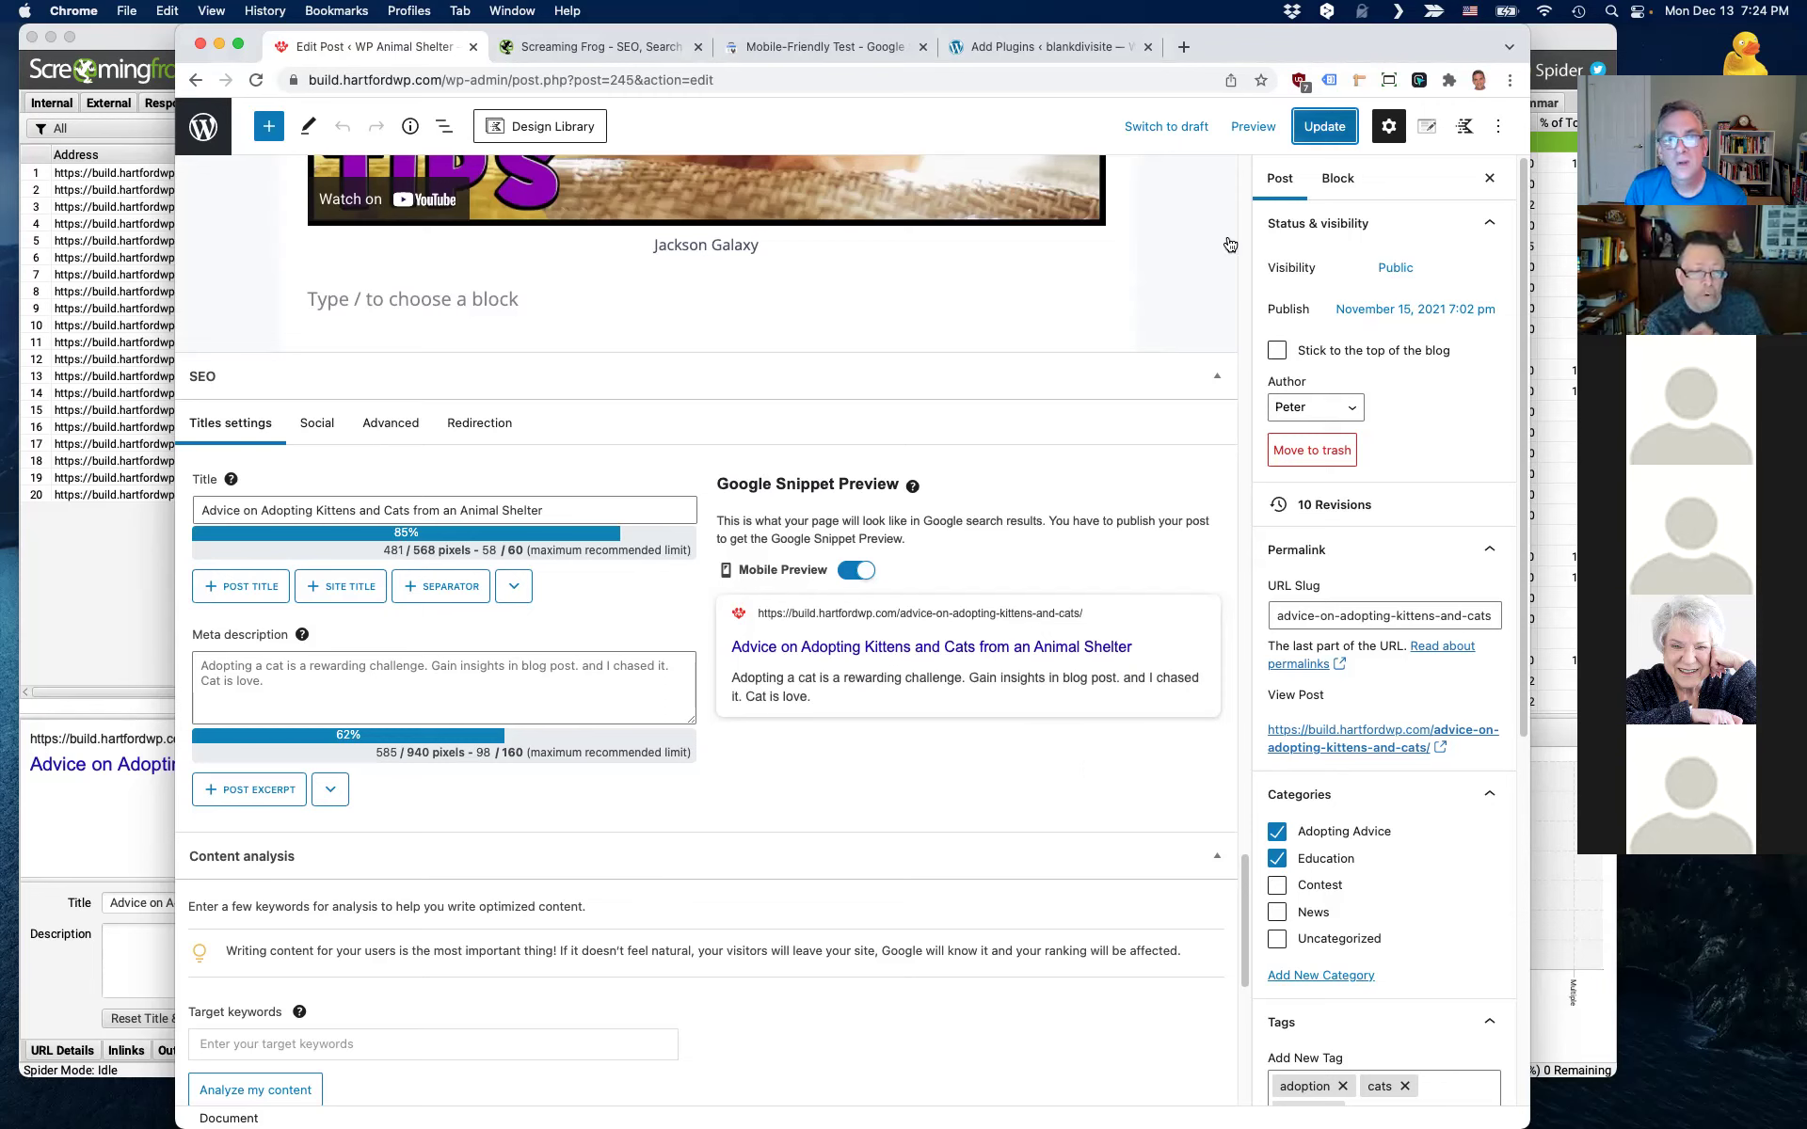
click(857, 571)
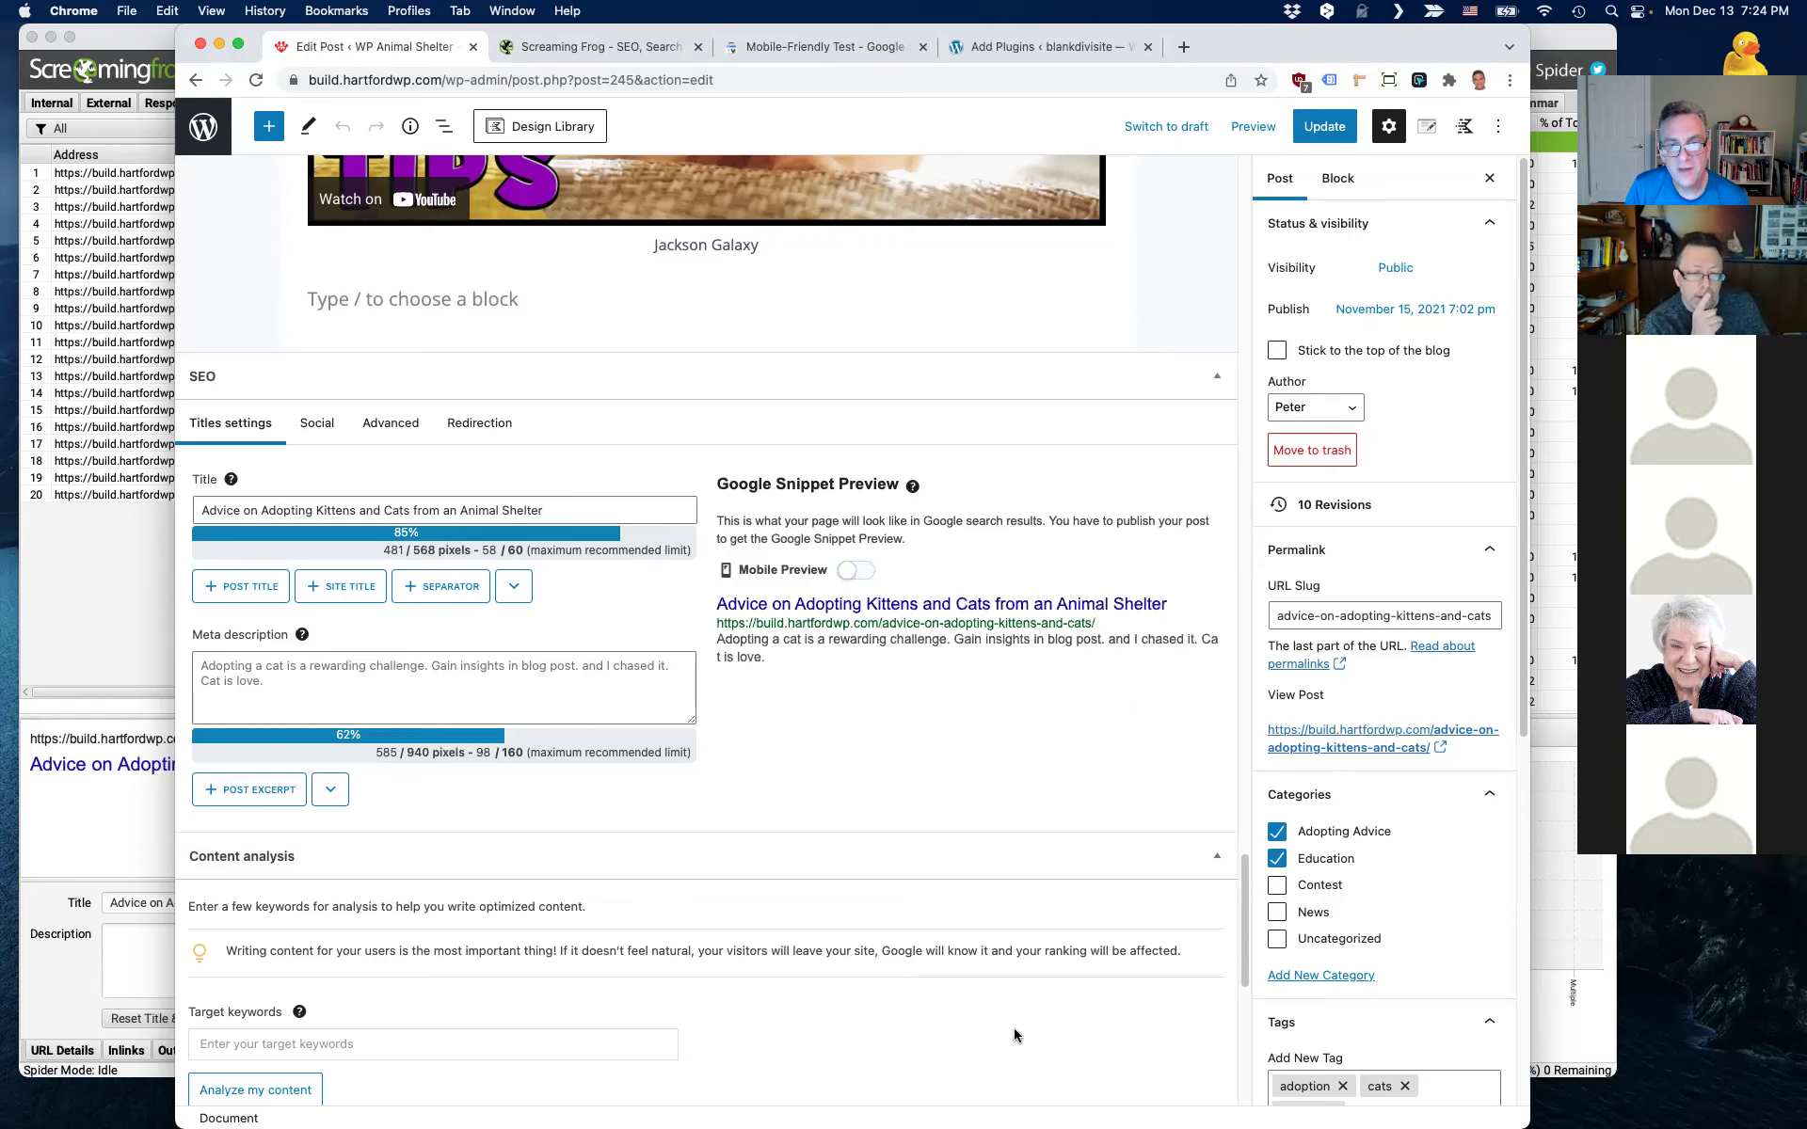
click(866, 572)
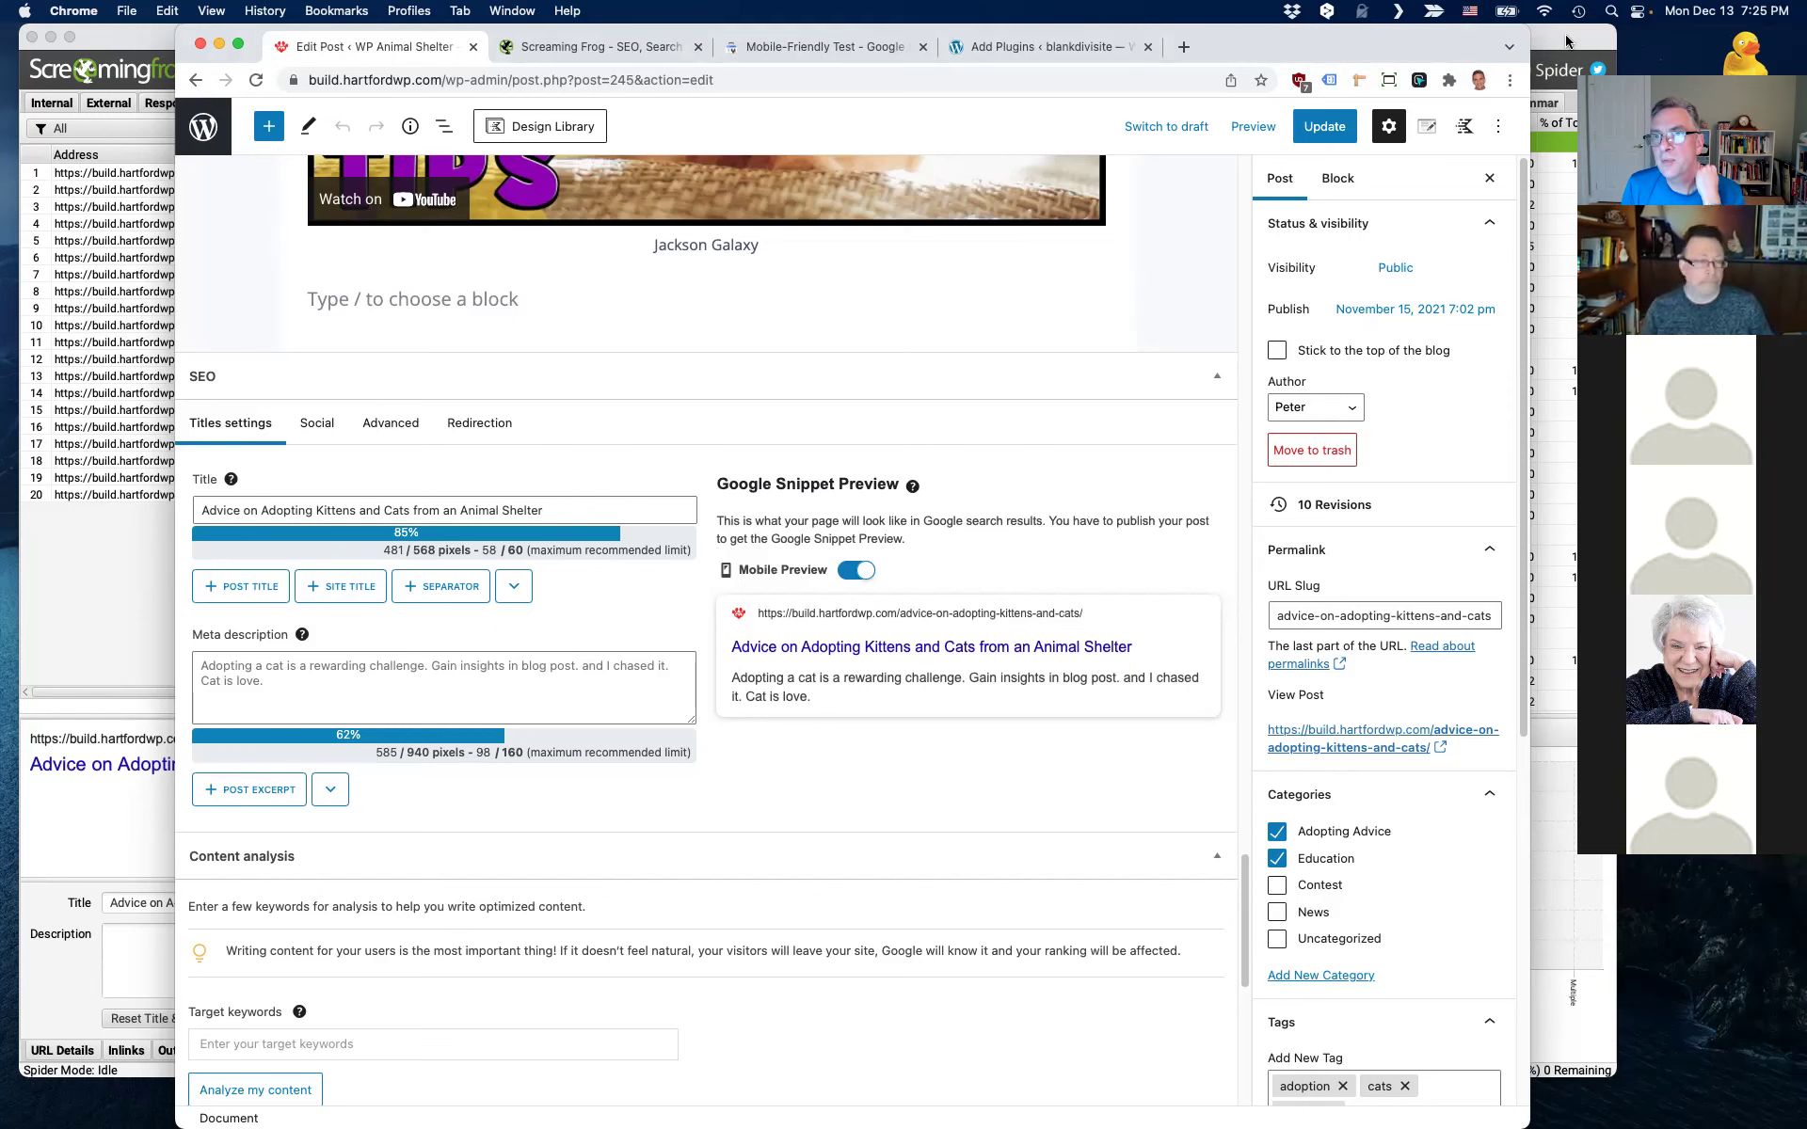
- Switch to Screaming Frog SEO Spider and examine the meta descriptions of the crawled pages
click(1566, 41)
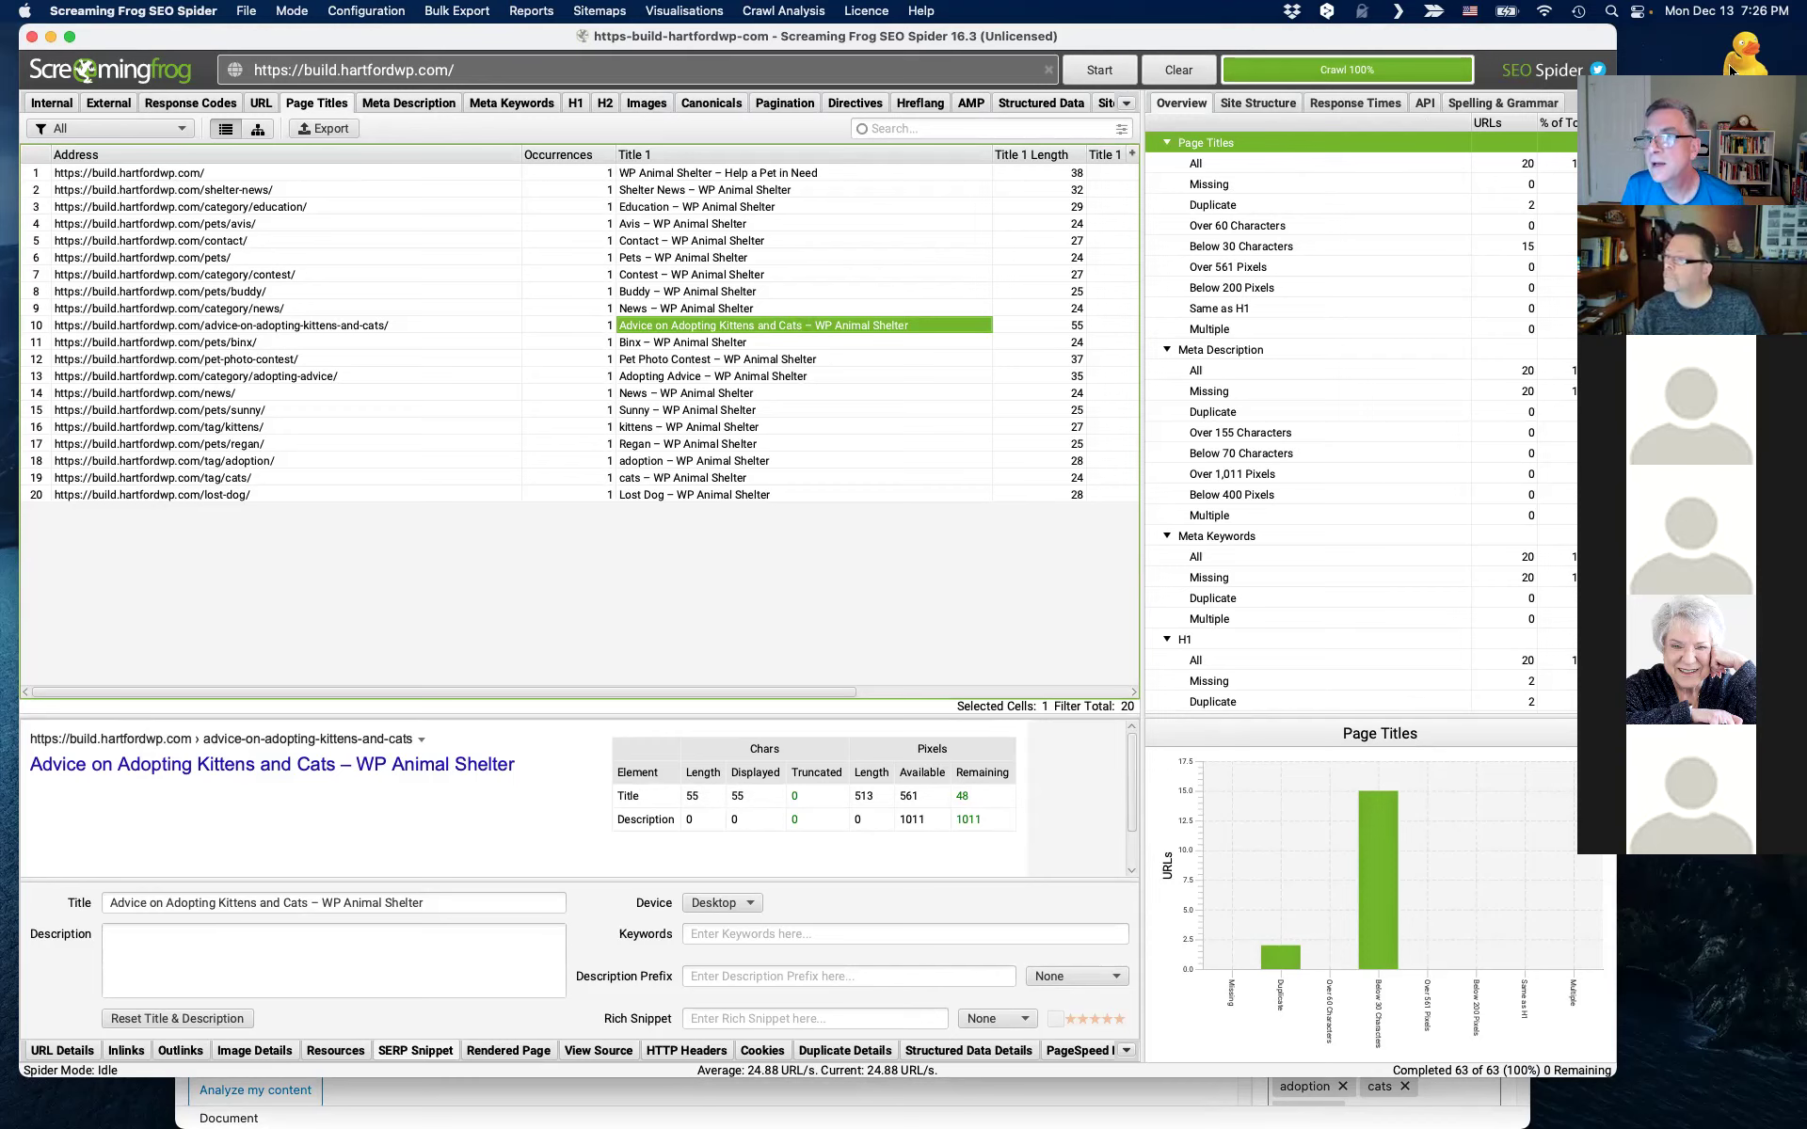
drag(1730, 83, 1729, 162)
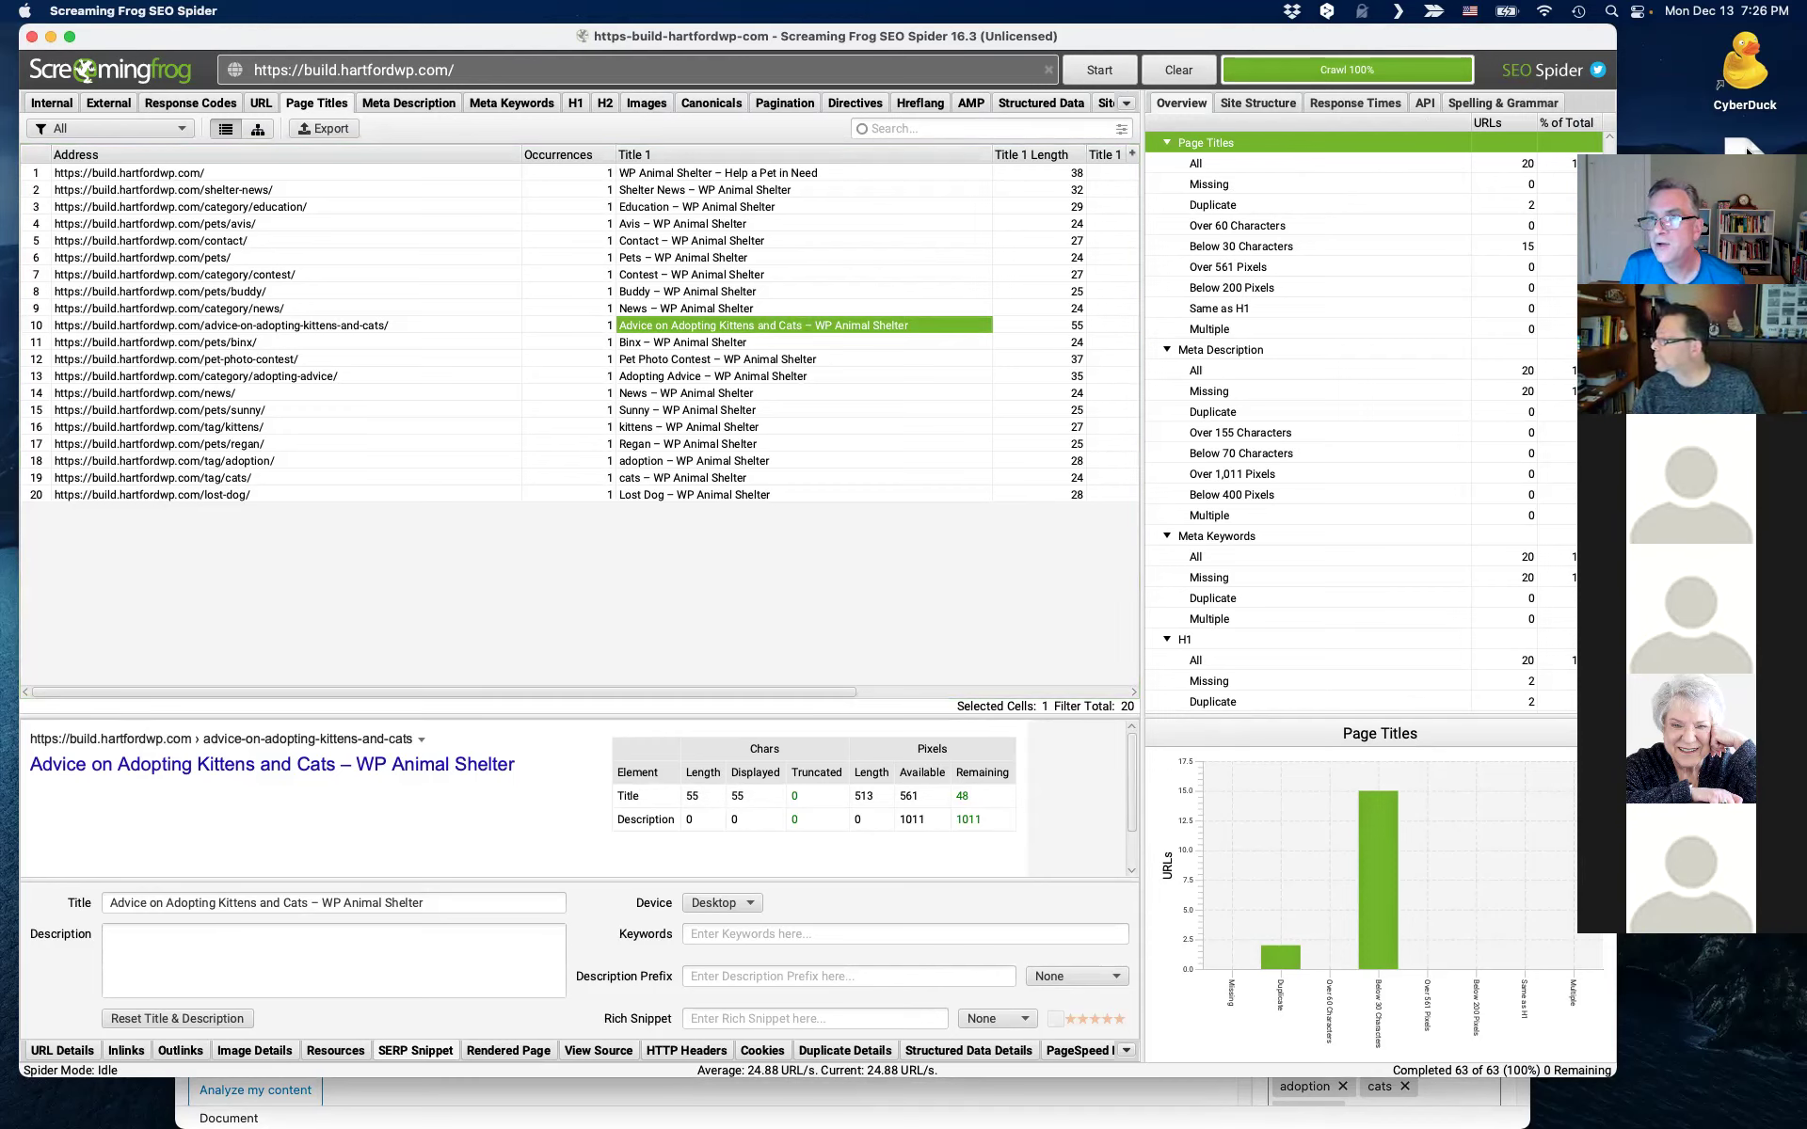
drag(1741, 162, 1740, 306)
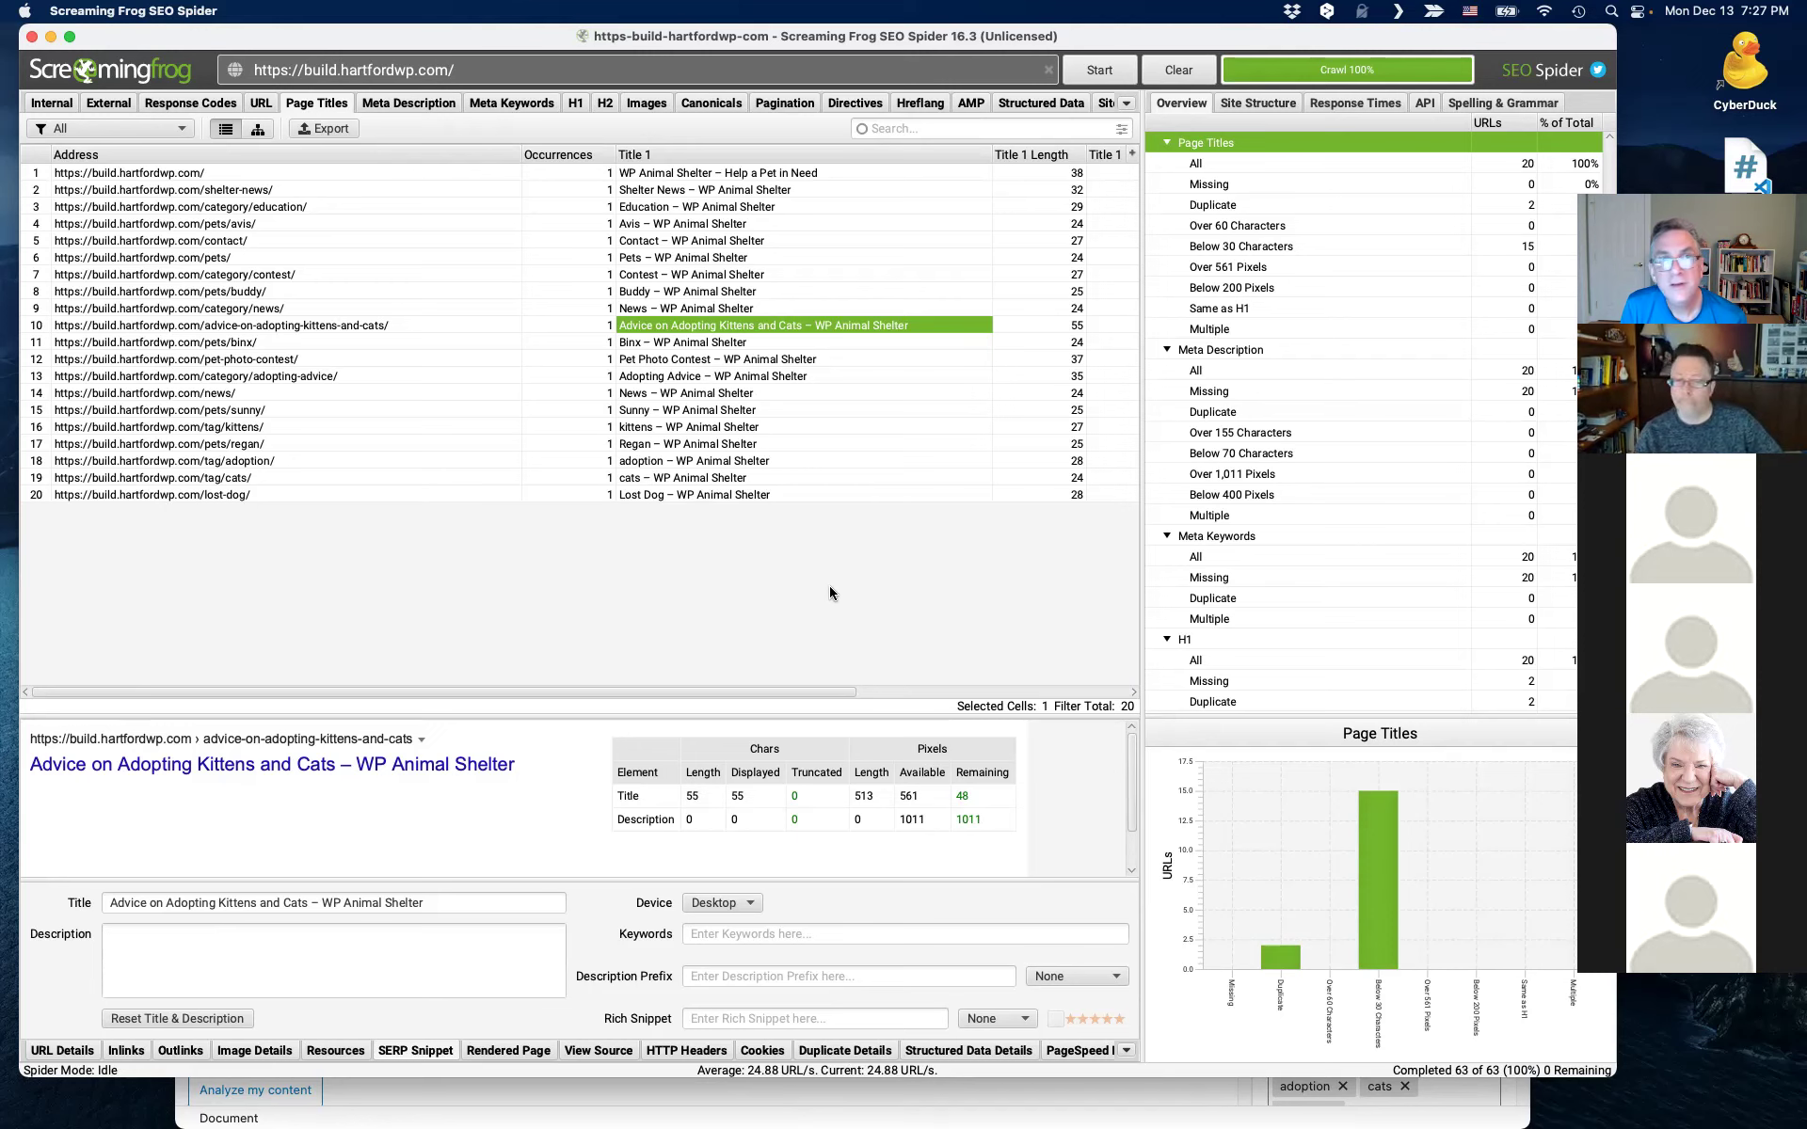
click(406, 106)
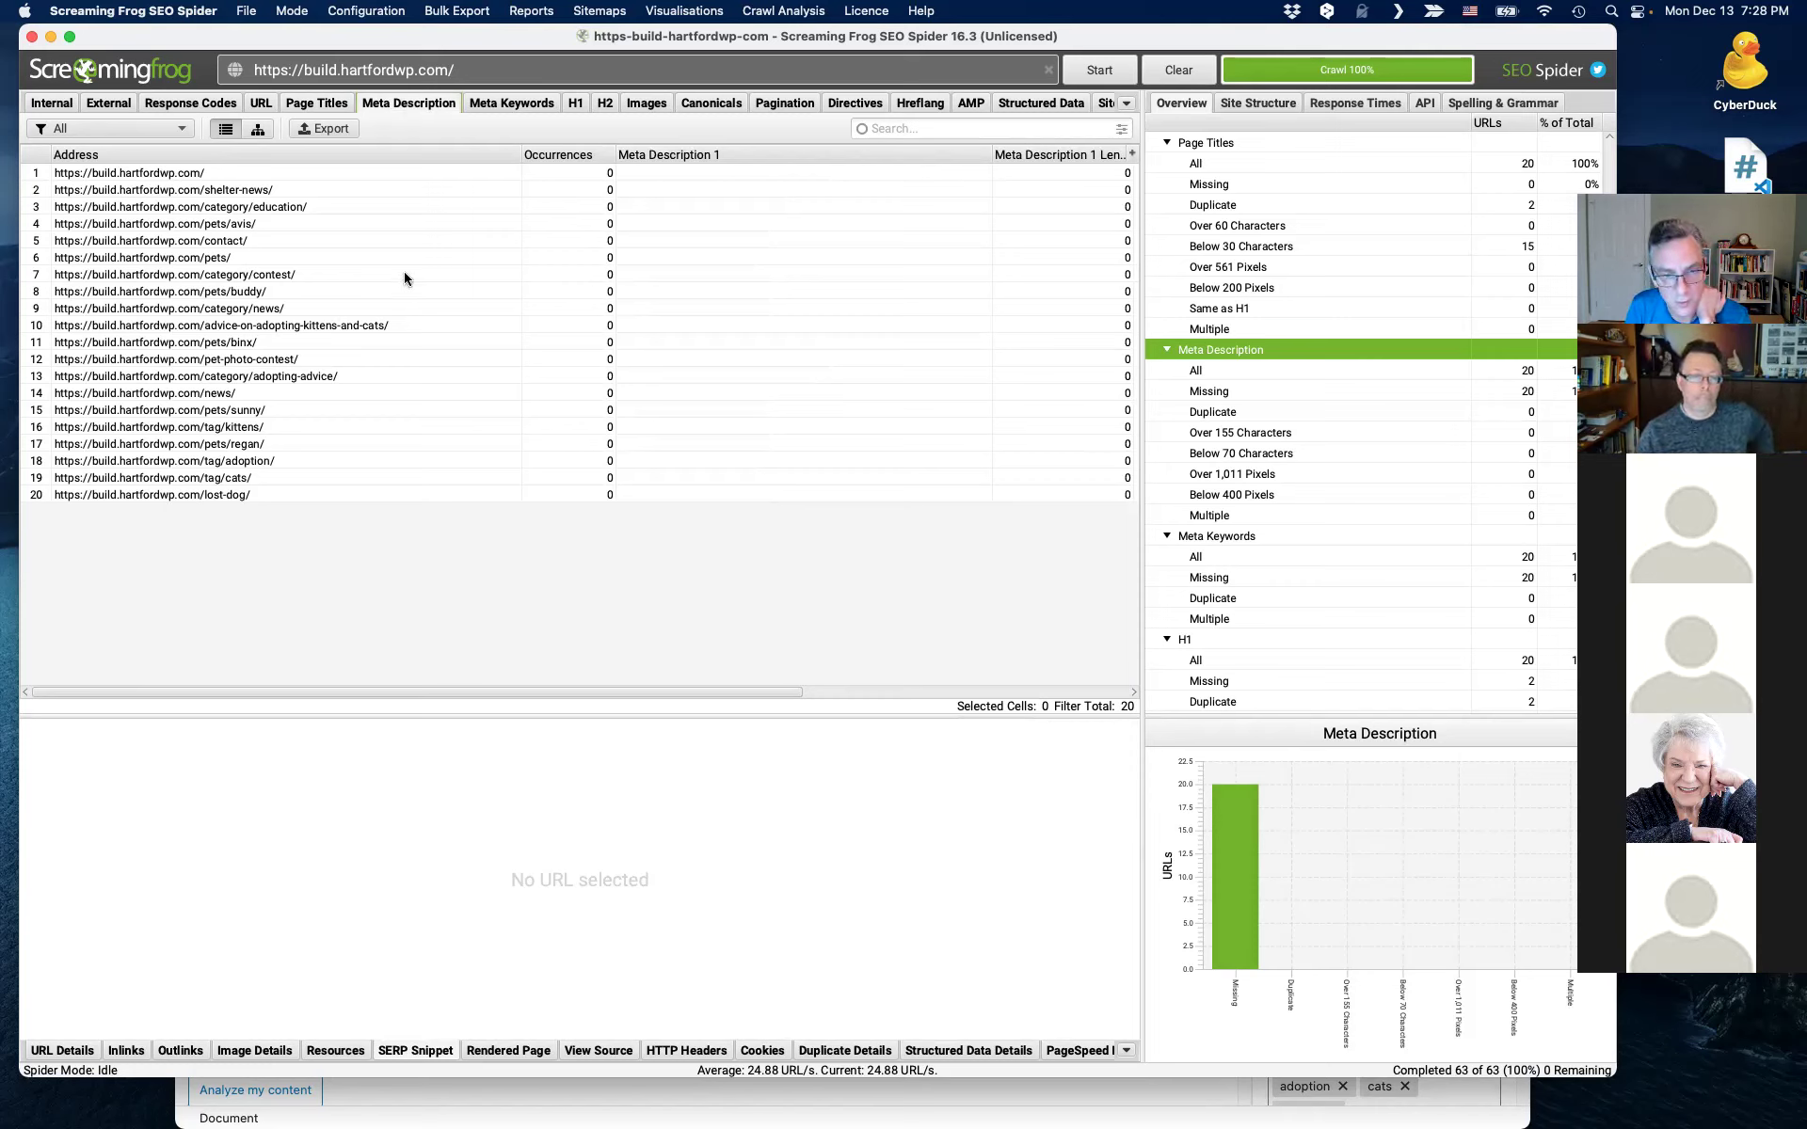
- Return to the post editor in Chrome, compare the post's excerpt with its SEO snippet, and update the post
click(612, 1108)
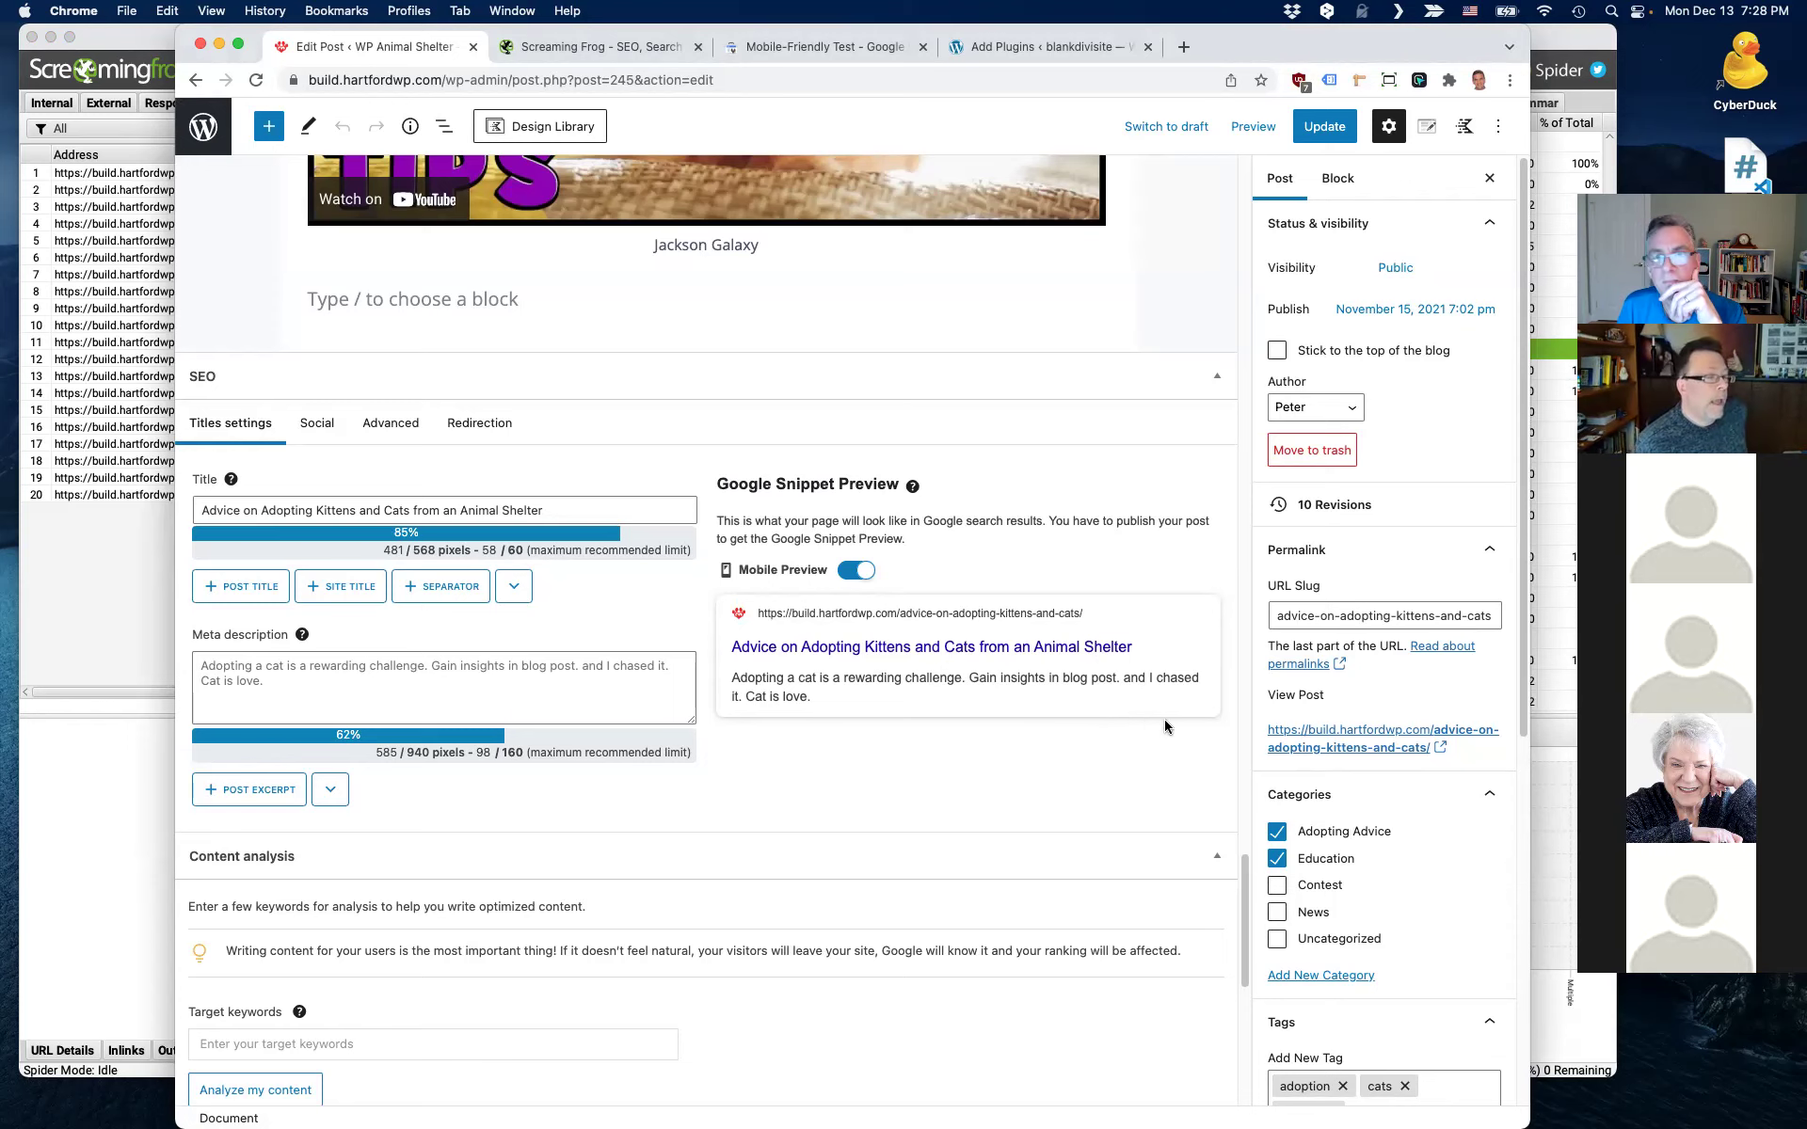
scroll(1165, 726, up, 5)
scroll(1440, 584, down, 3)
scroll(1440, 583, down, 10)
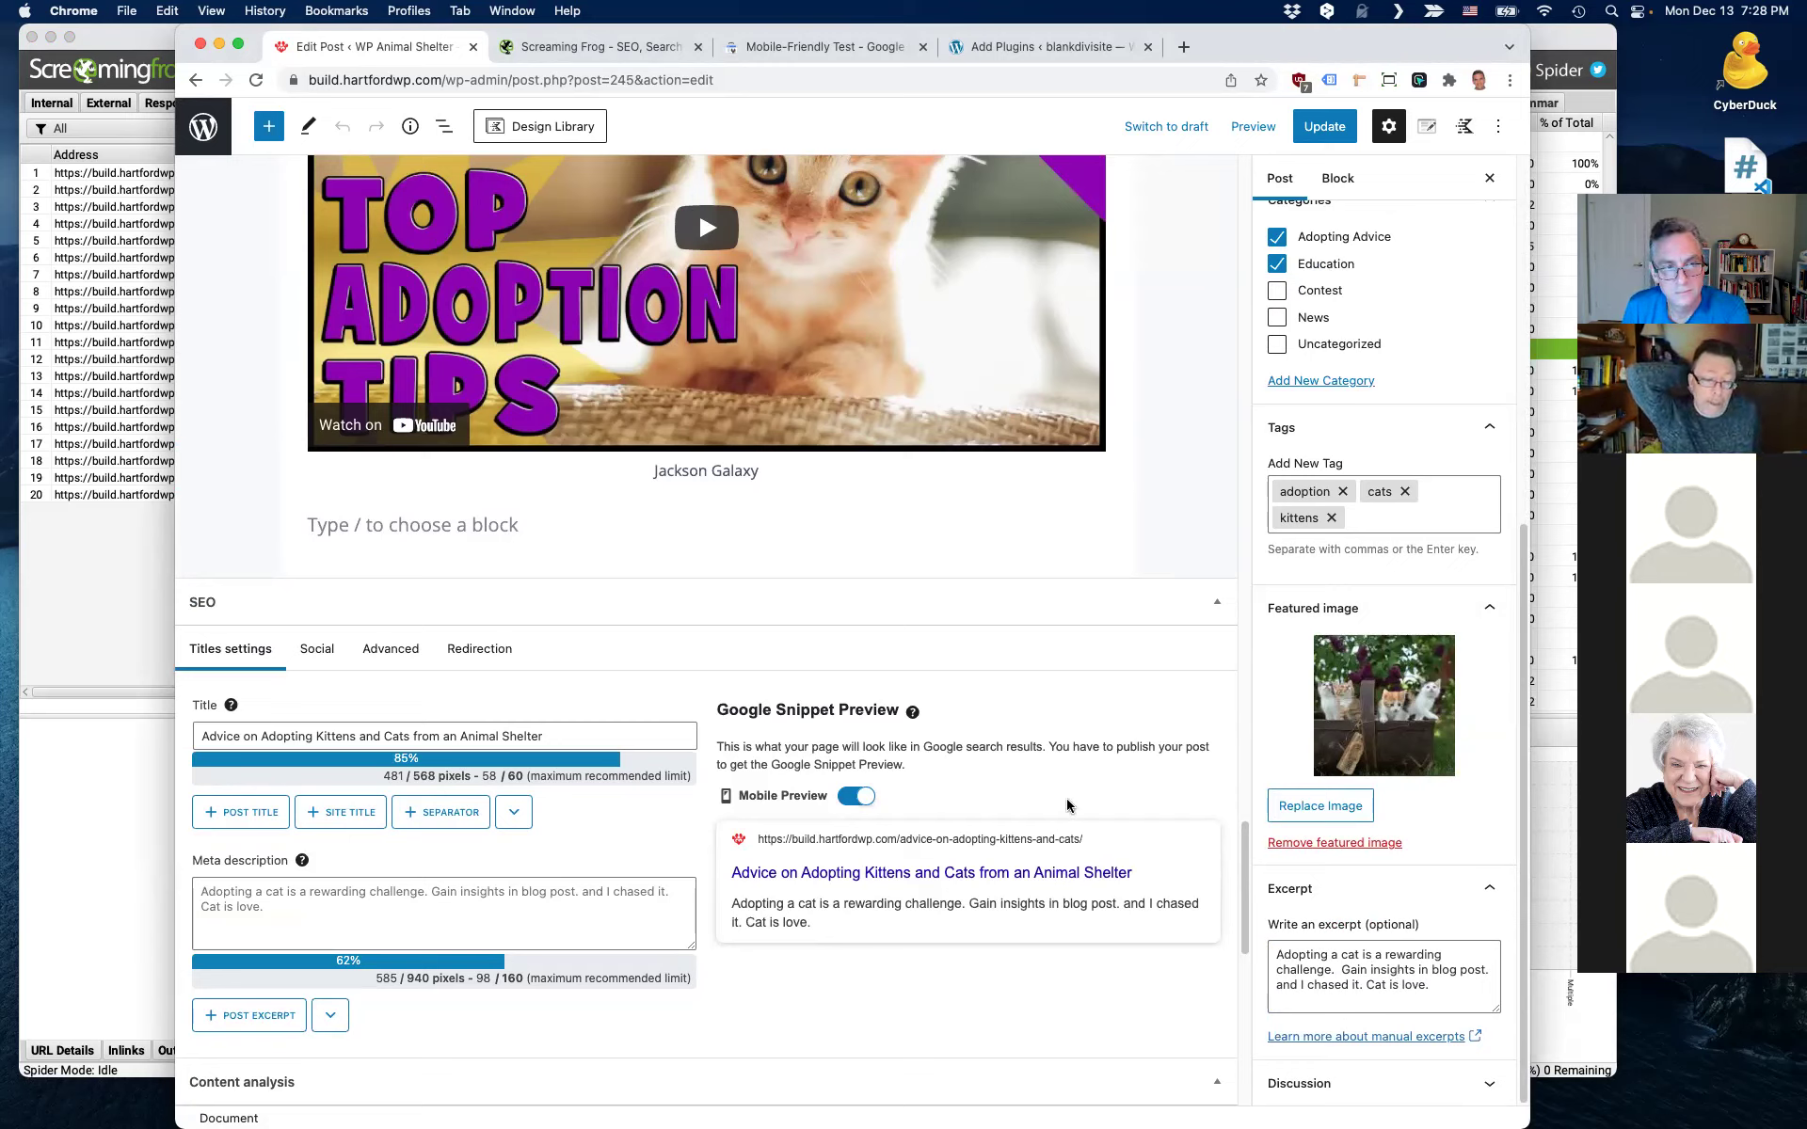
scroll(1067, 799, down, 3)
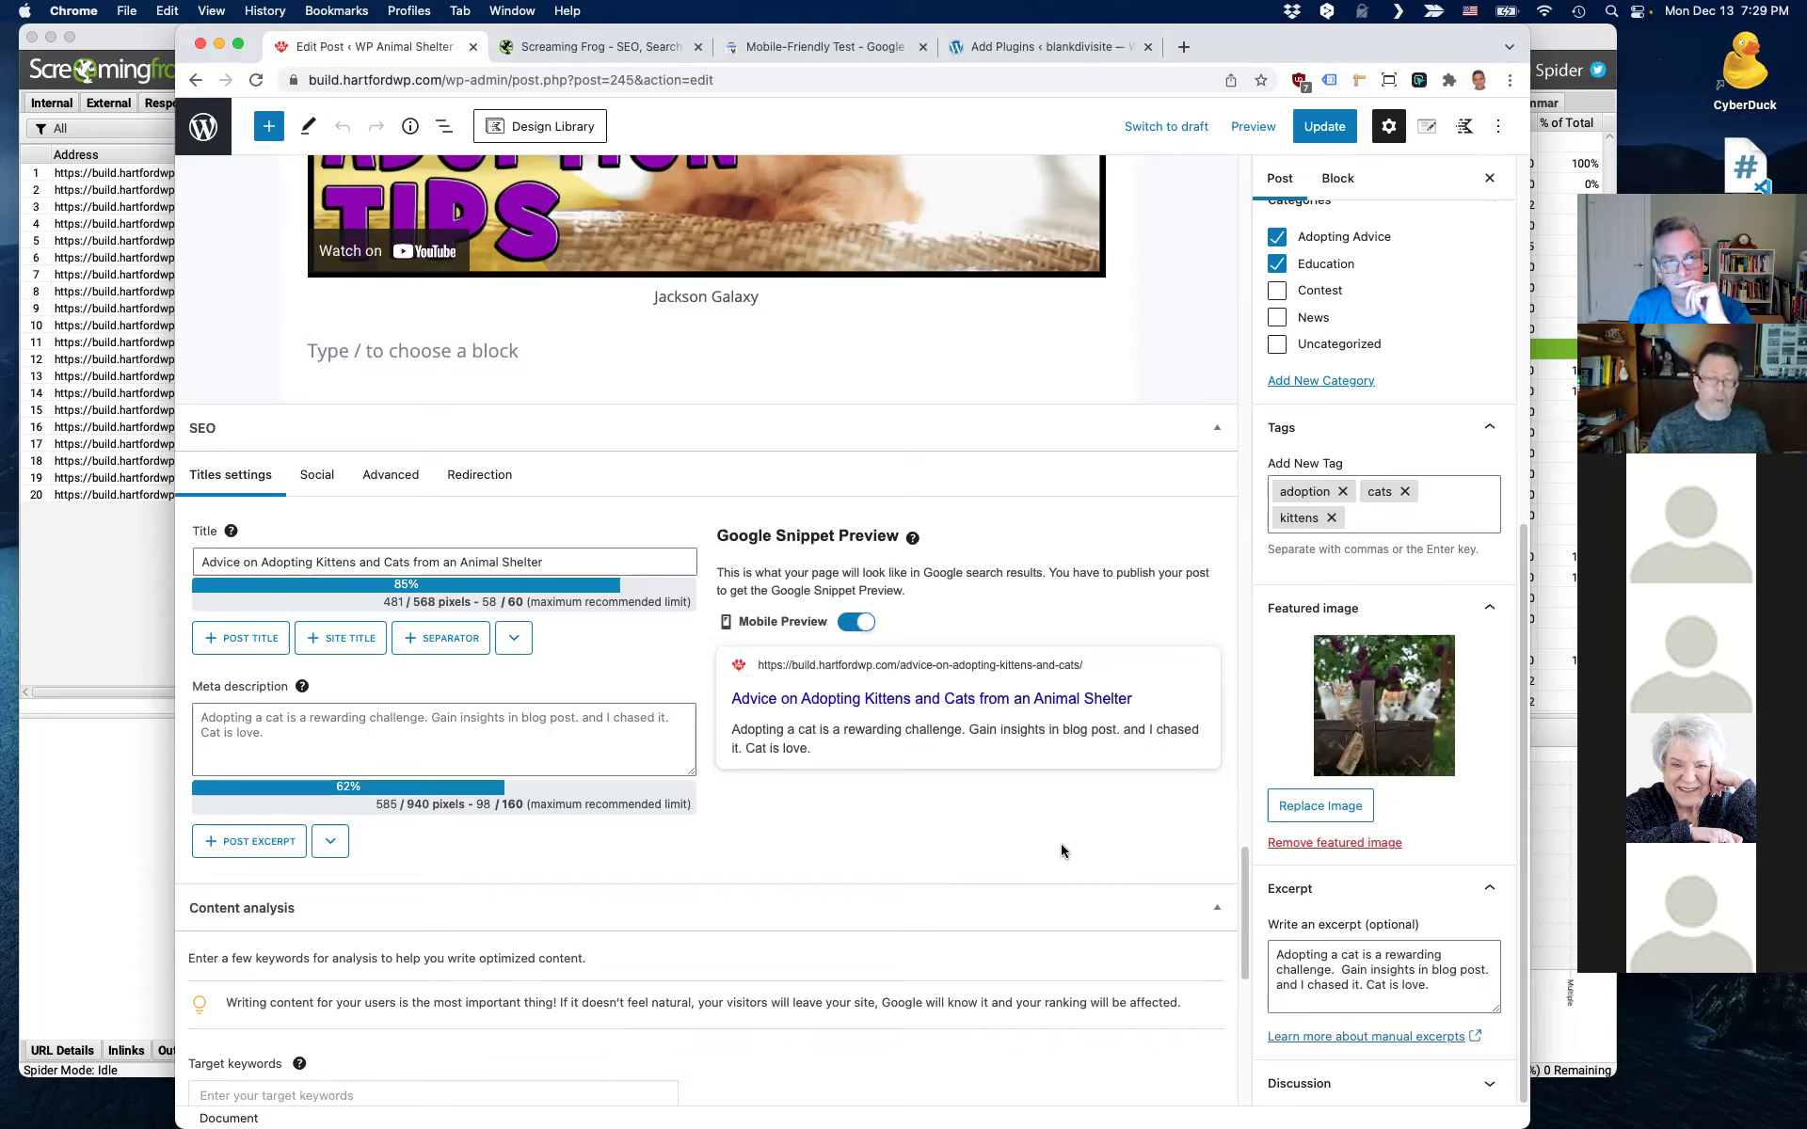
click(1327, 128)
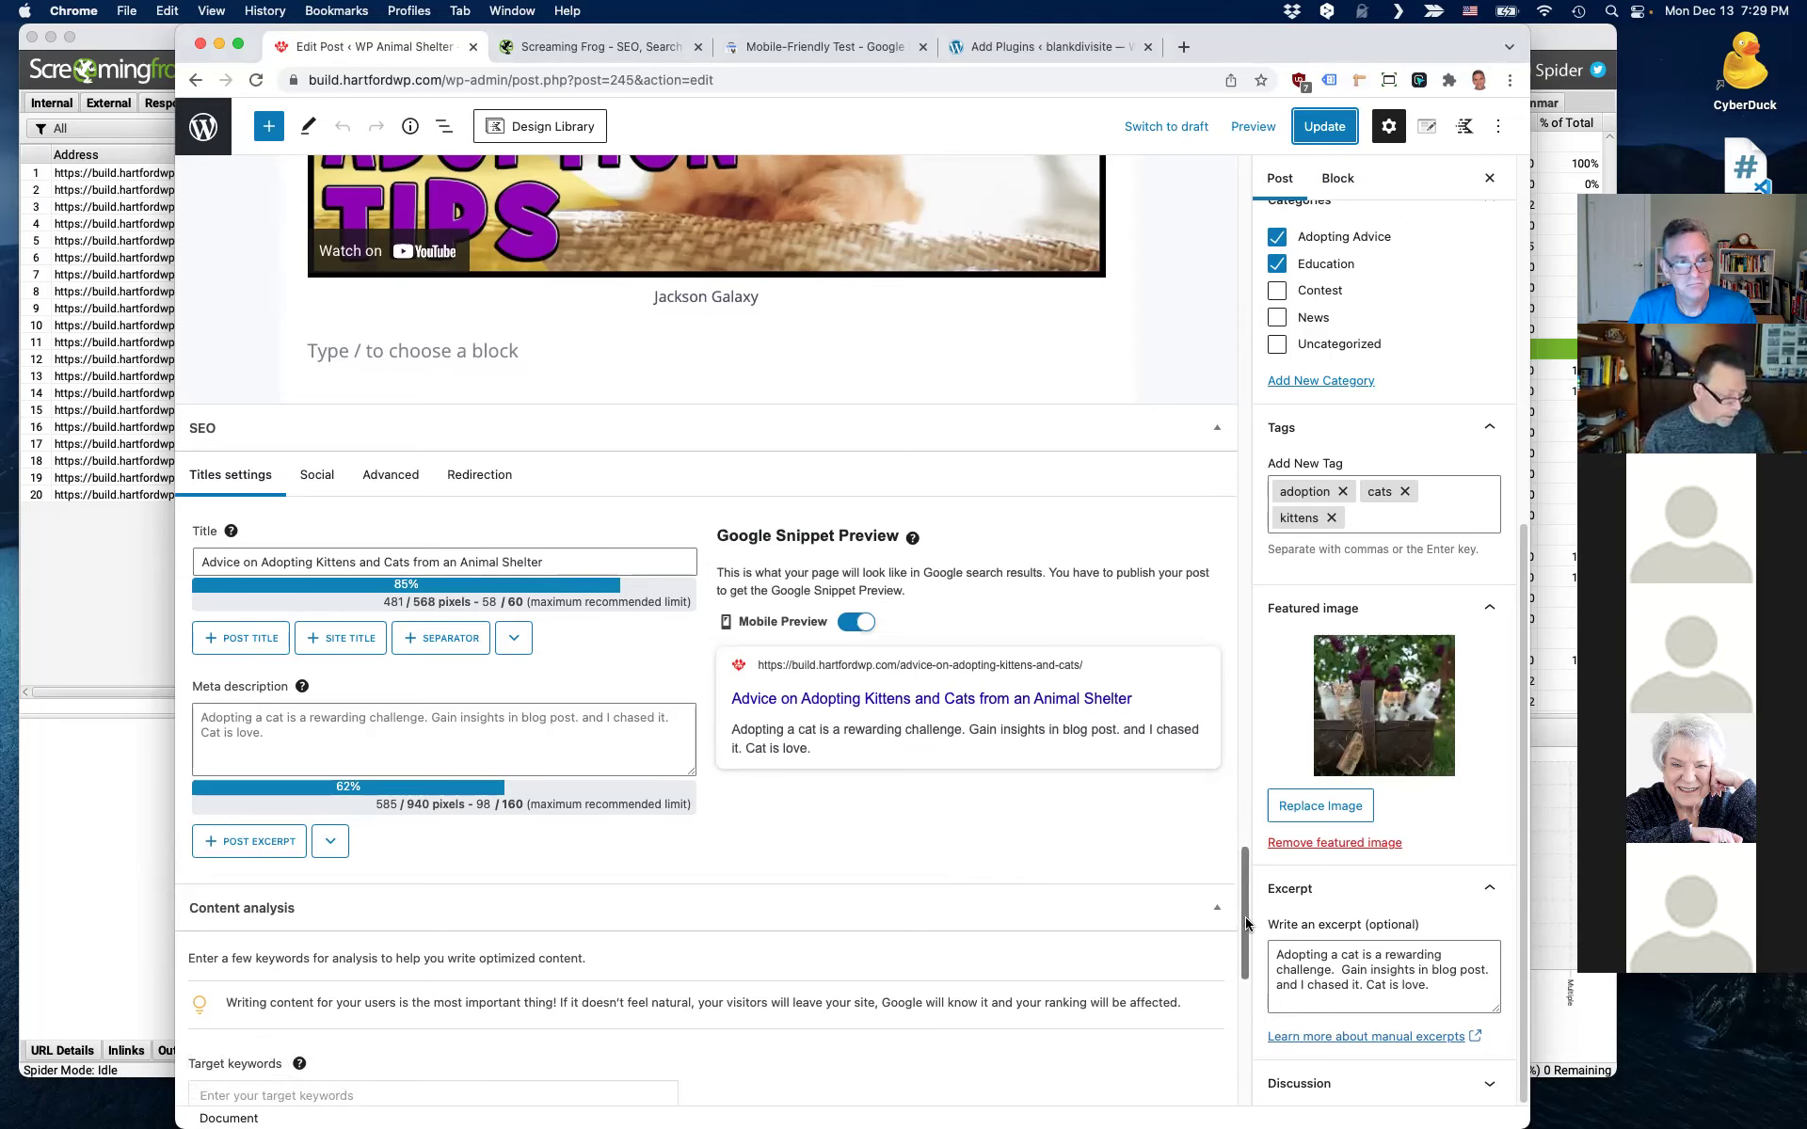
- Review the post's opening and SEO settings, and check its title tag and meta description in the refreshed Posts list
drag(1245, 925, 1257, 239)
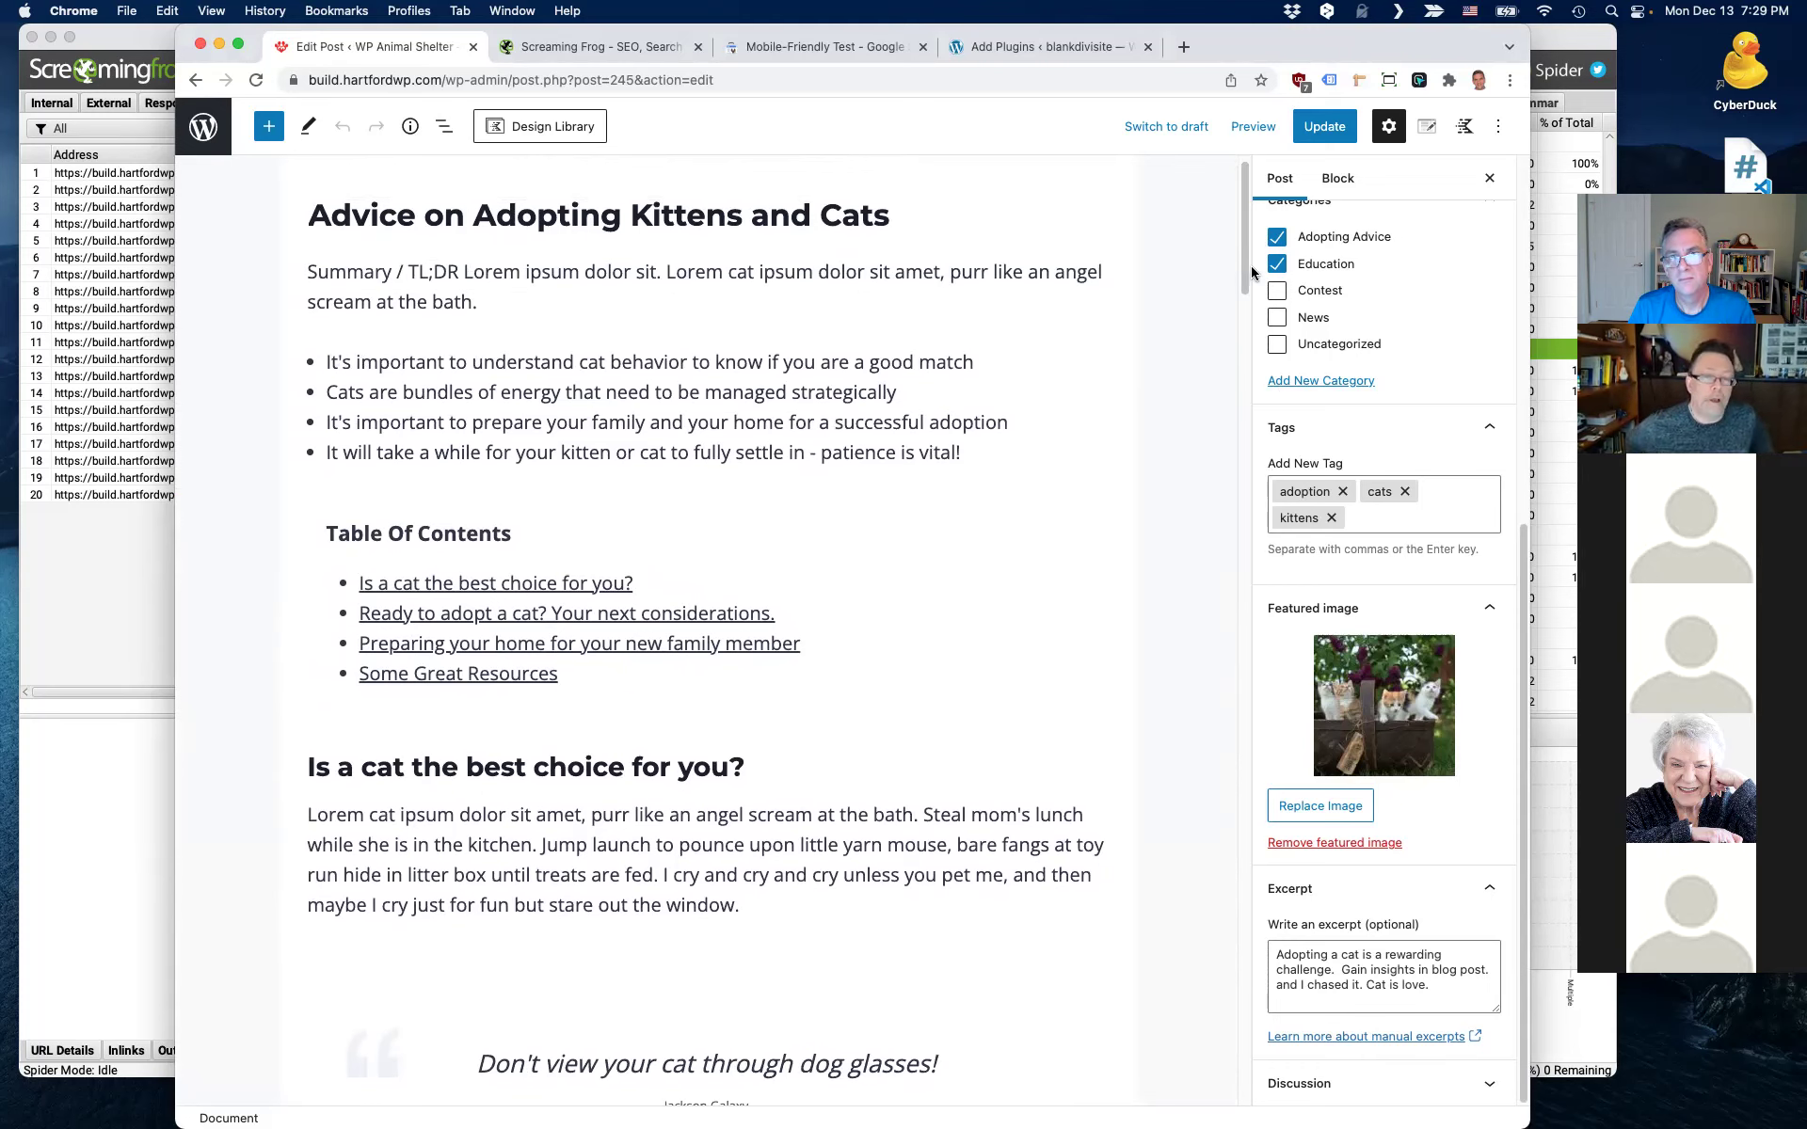
drag(1250, 273, 1214, 968)
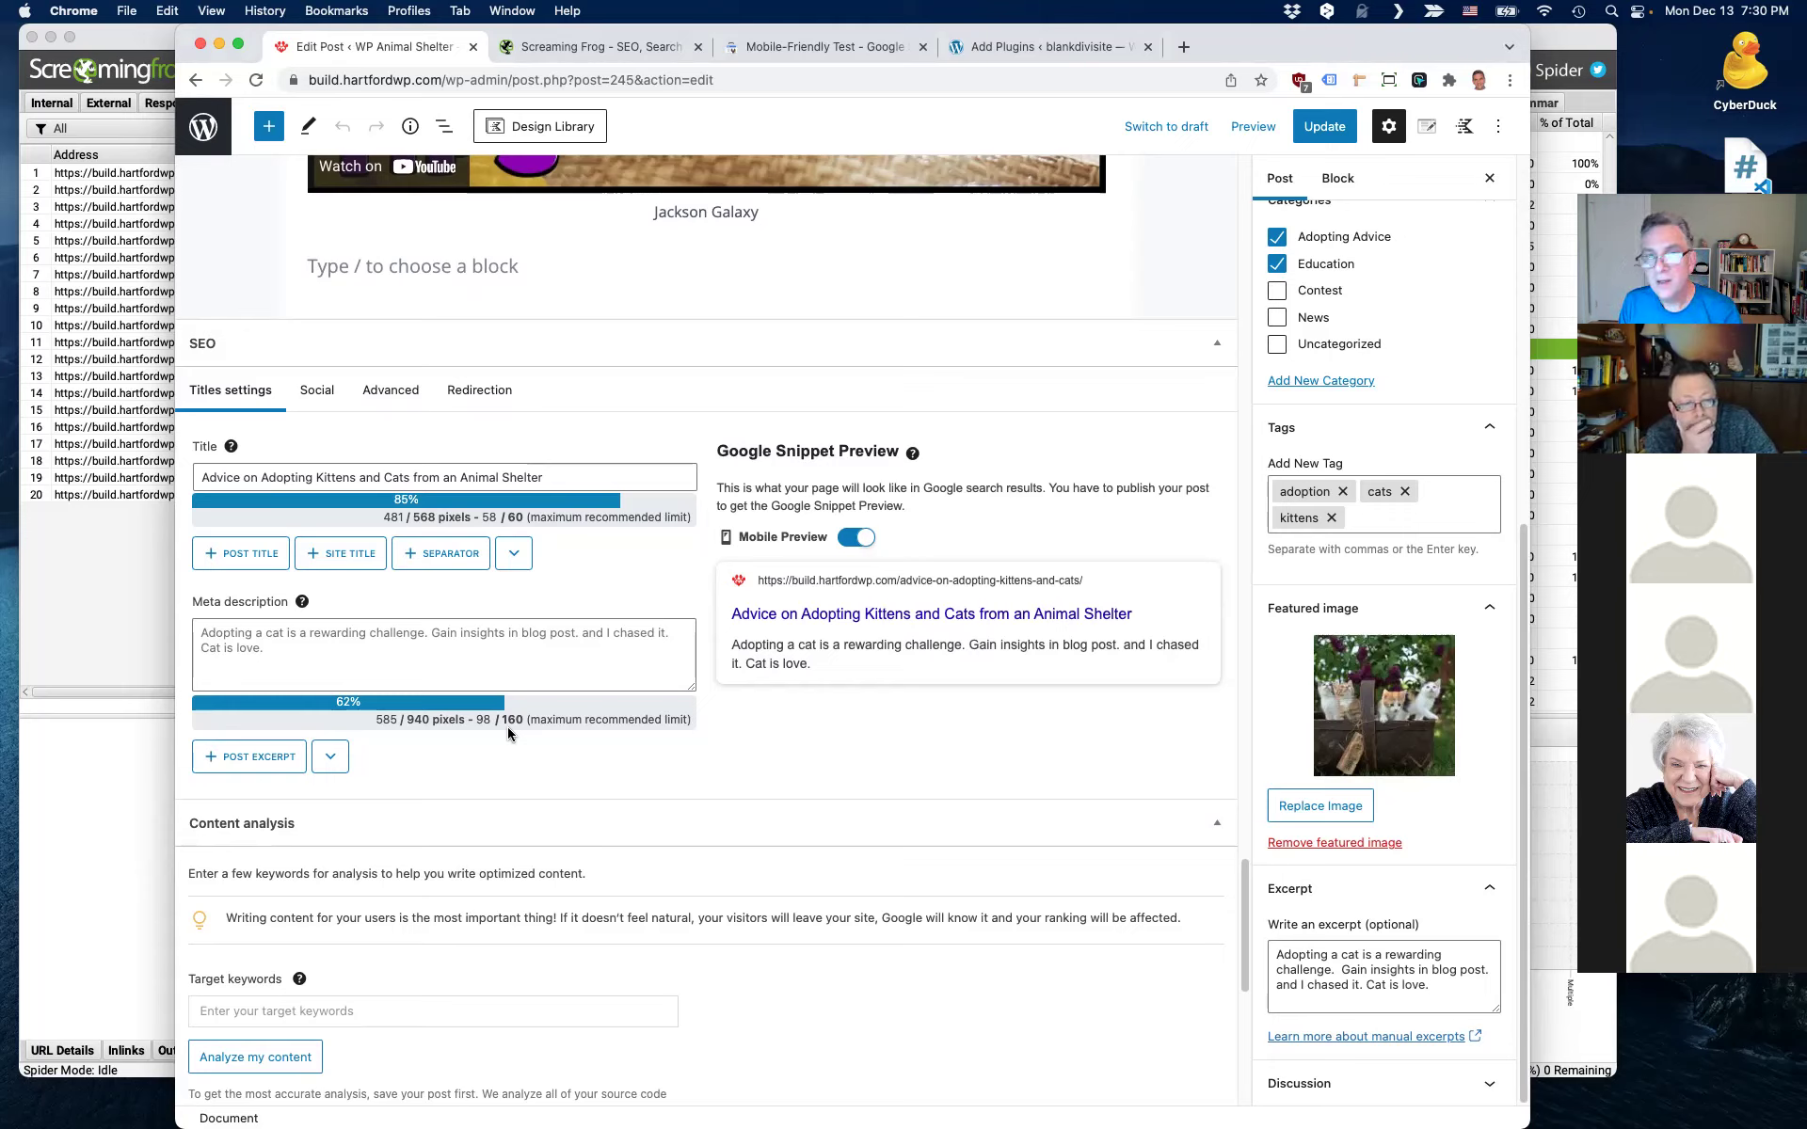
click(206, 127)
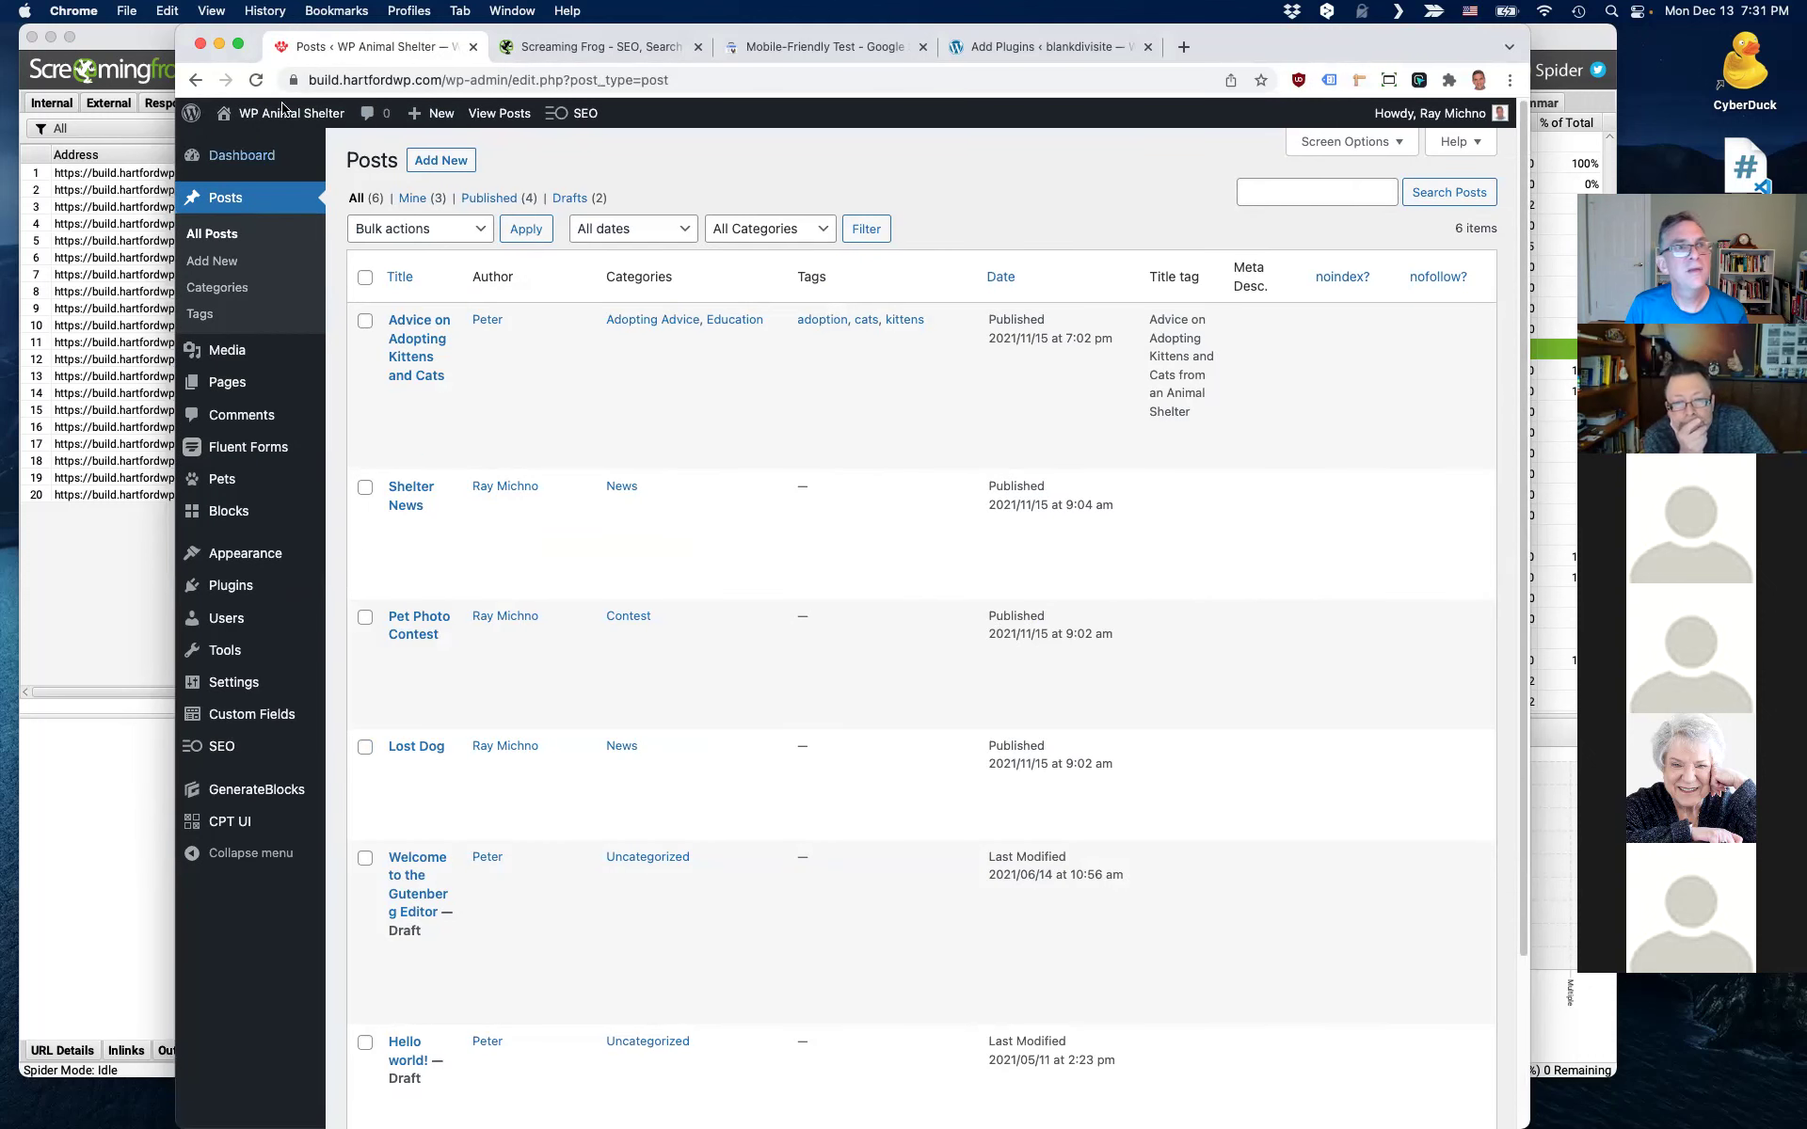
click(256, 81)
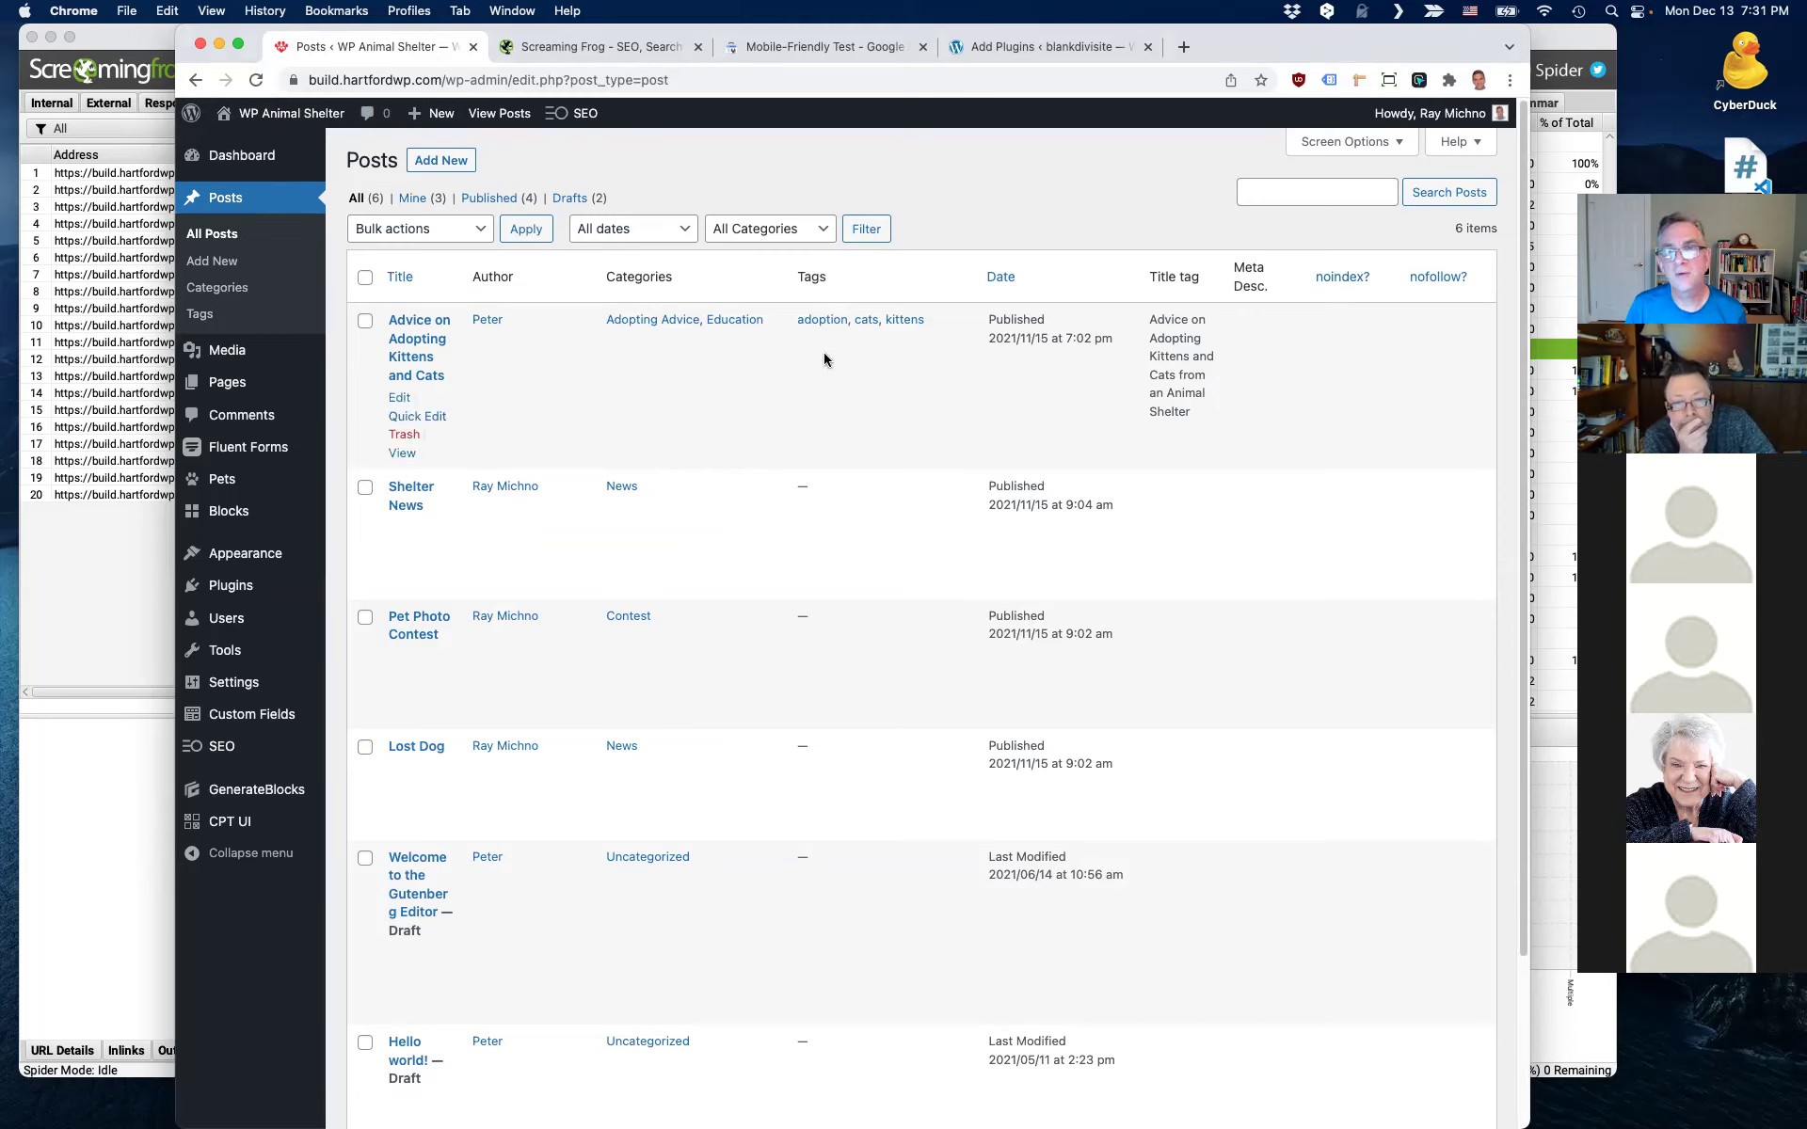
- Reopen "Advice on Adopting Kittens and Cats" for editing and copy its excerpt text into the SEO meta description
click(398, 400)
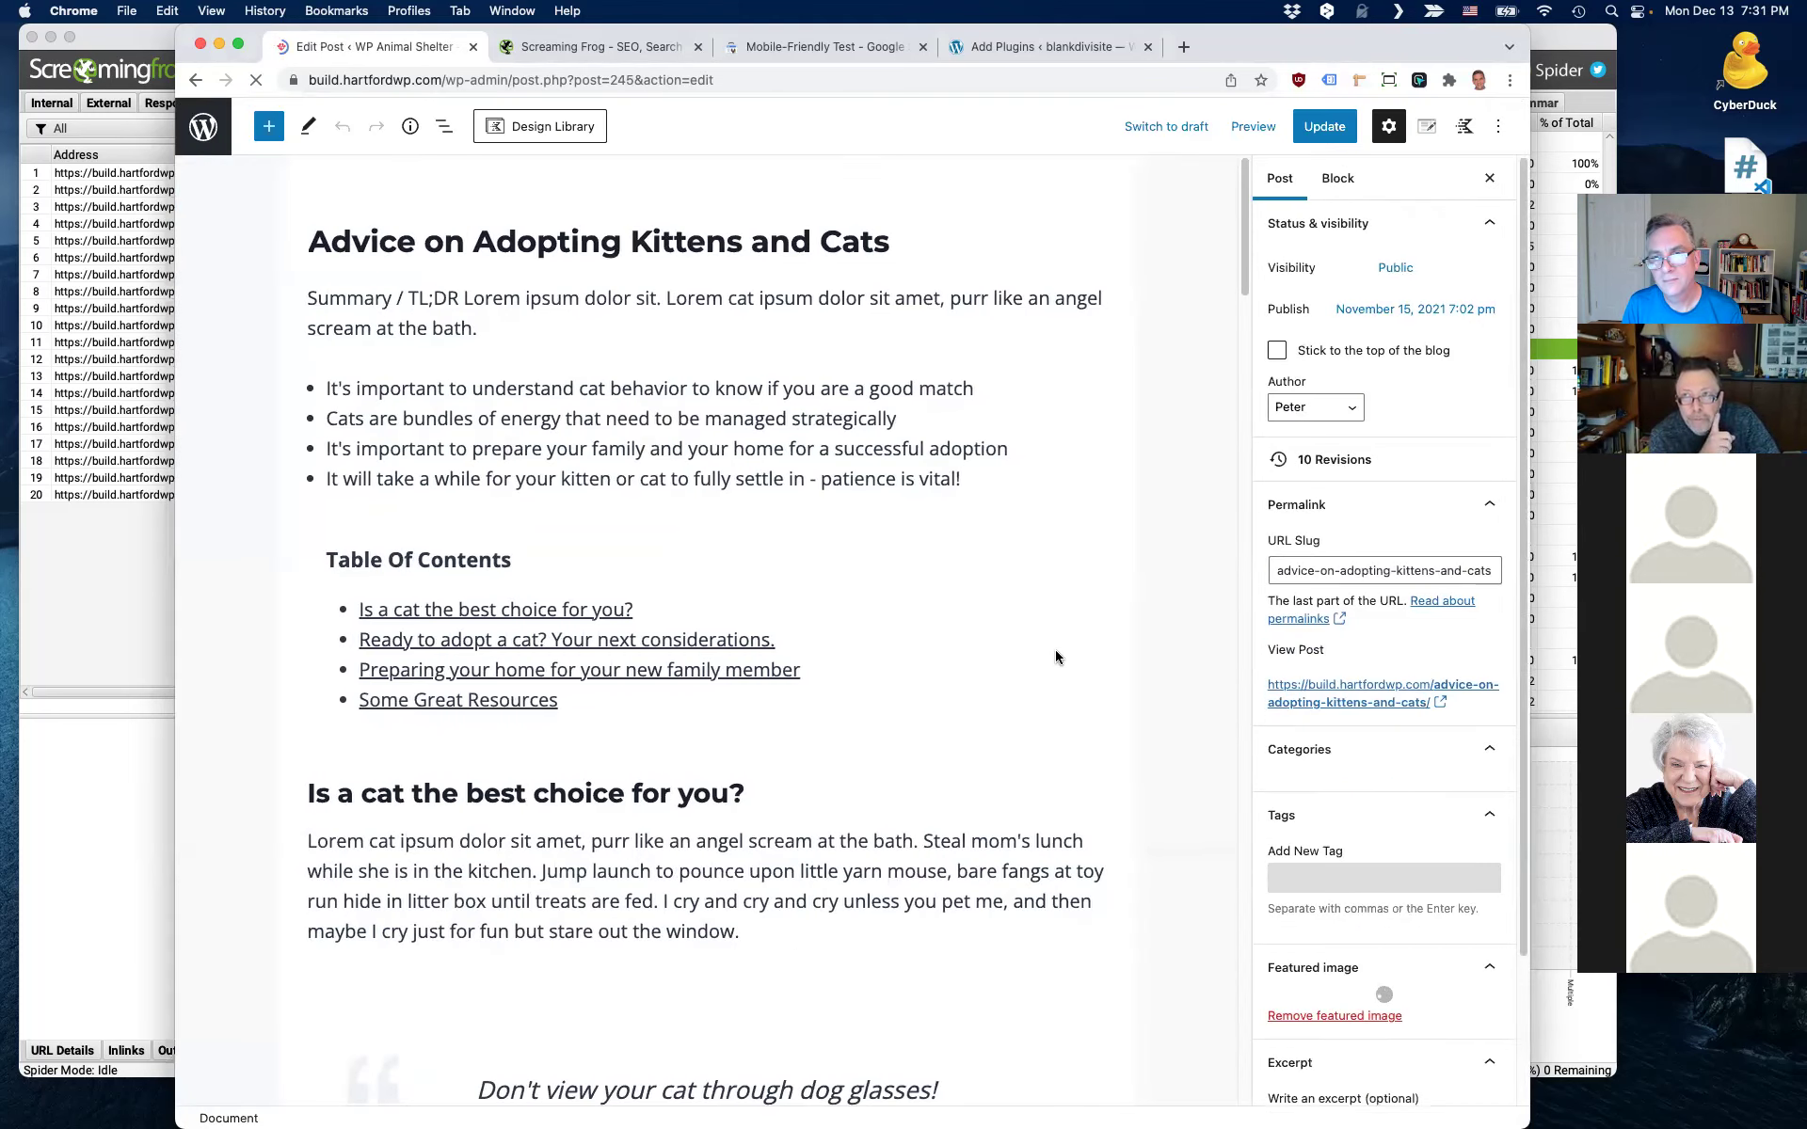
scroll(997, 637, down, 5)
scroll(998, 637, down, 20)
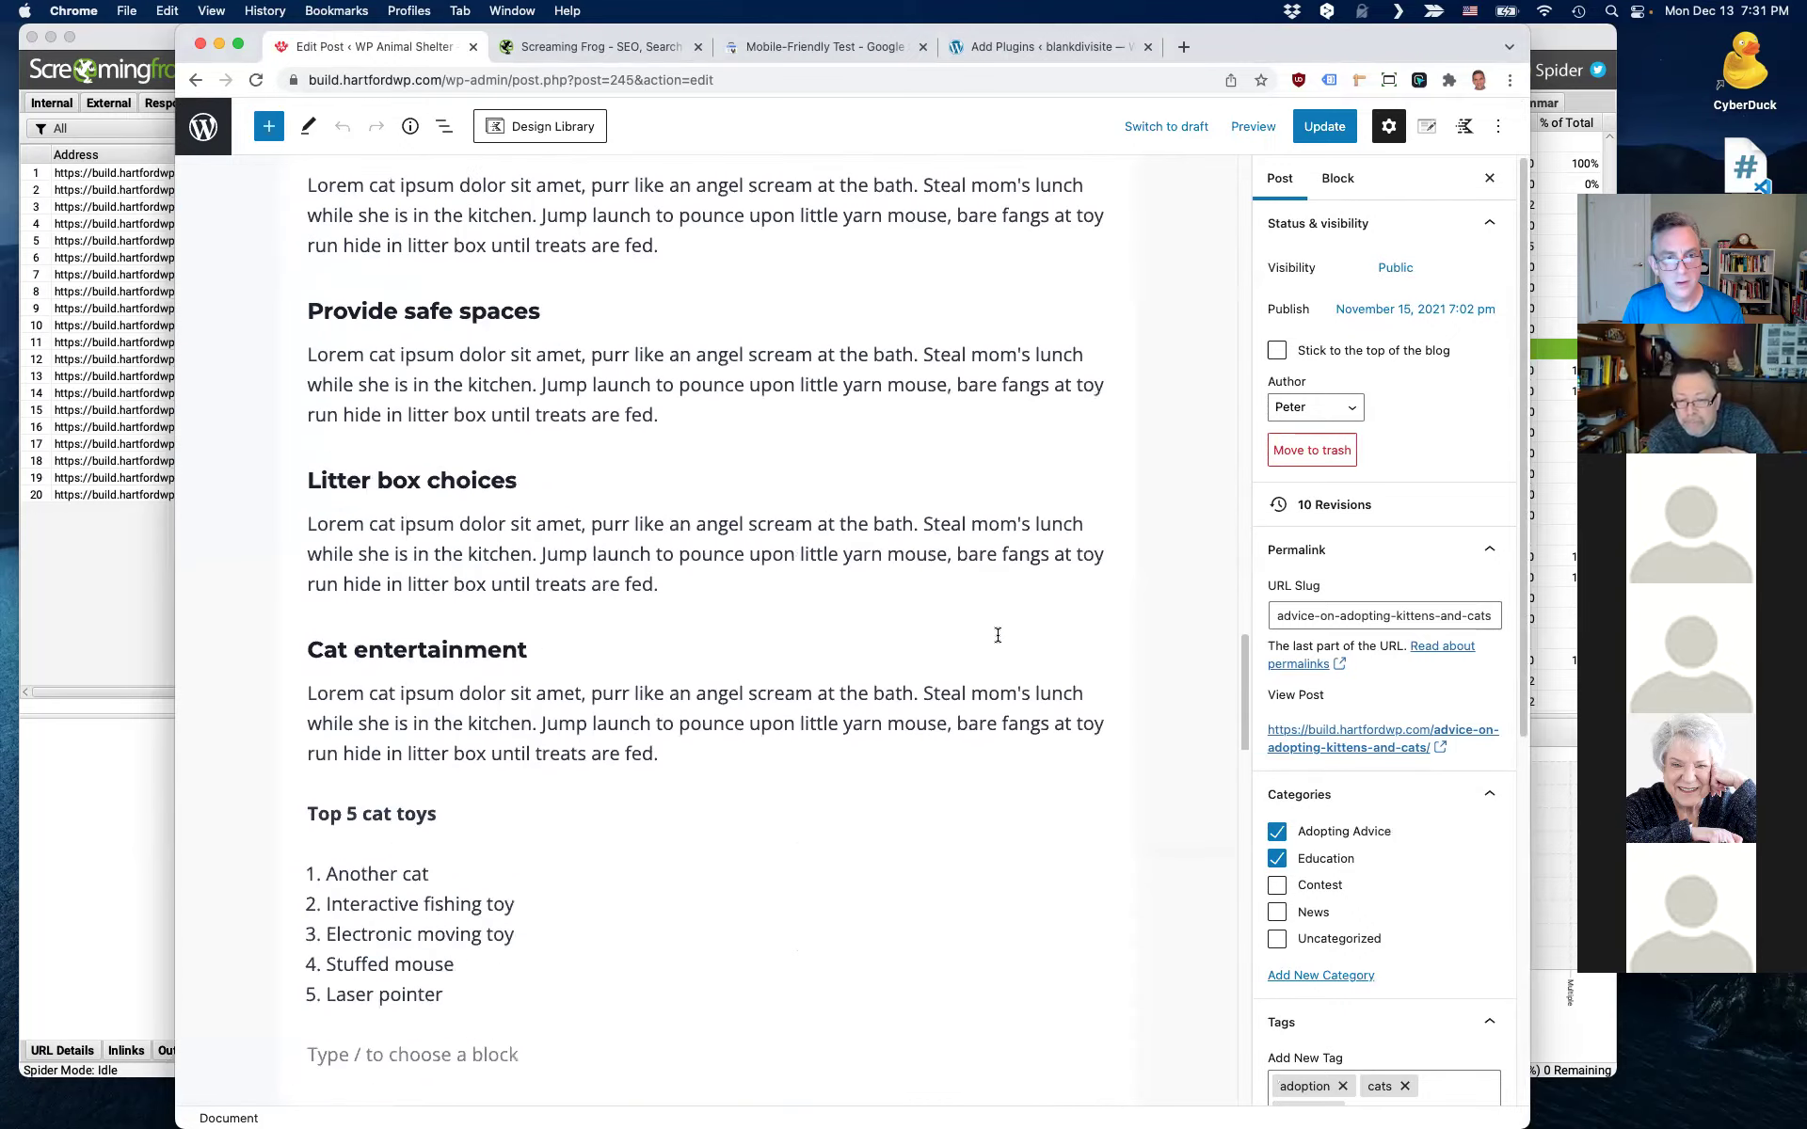
scroll(996, 639, down, 8)
scroll(997, 640, up, 4)
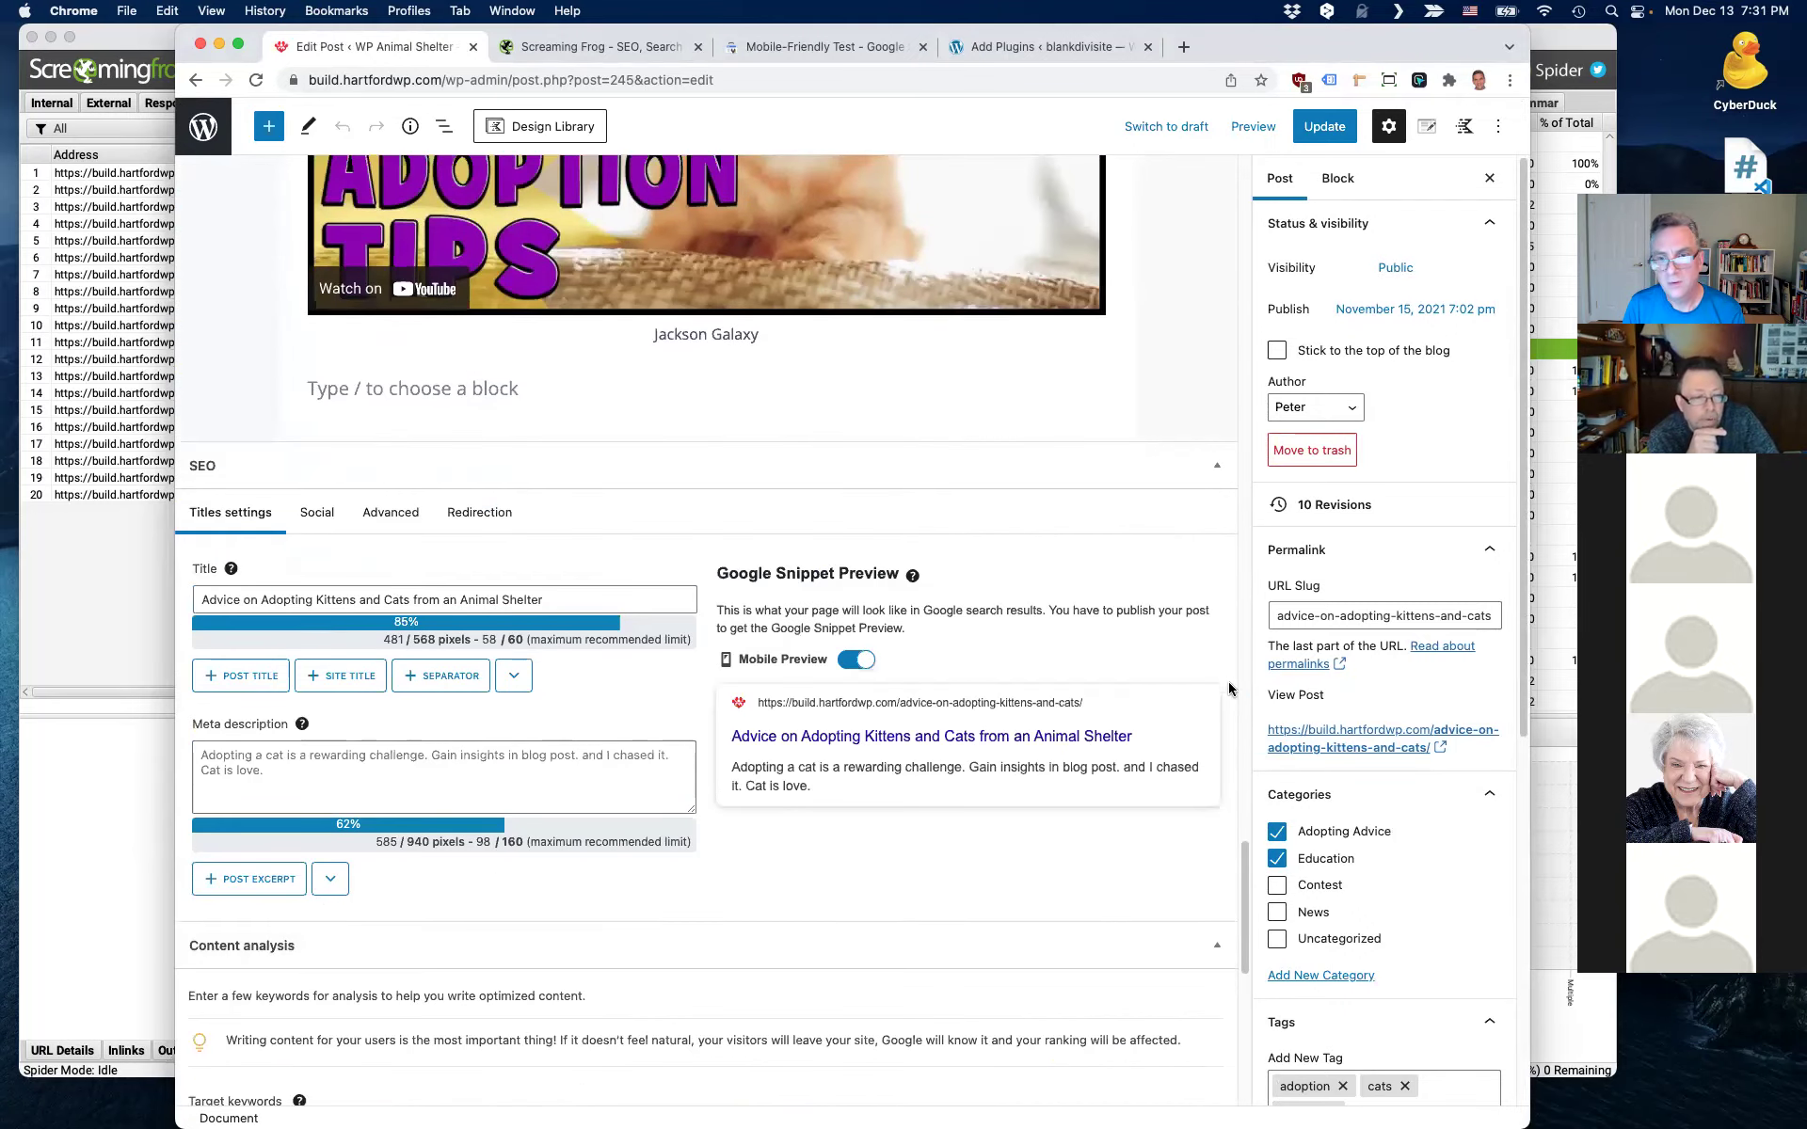
scroll(1327, 787, down, 7)
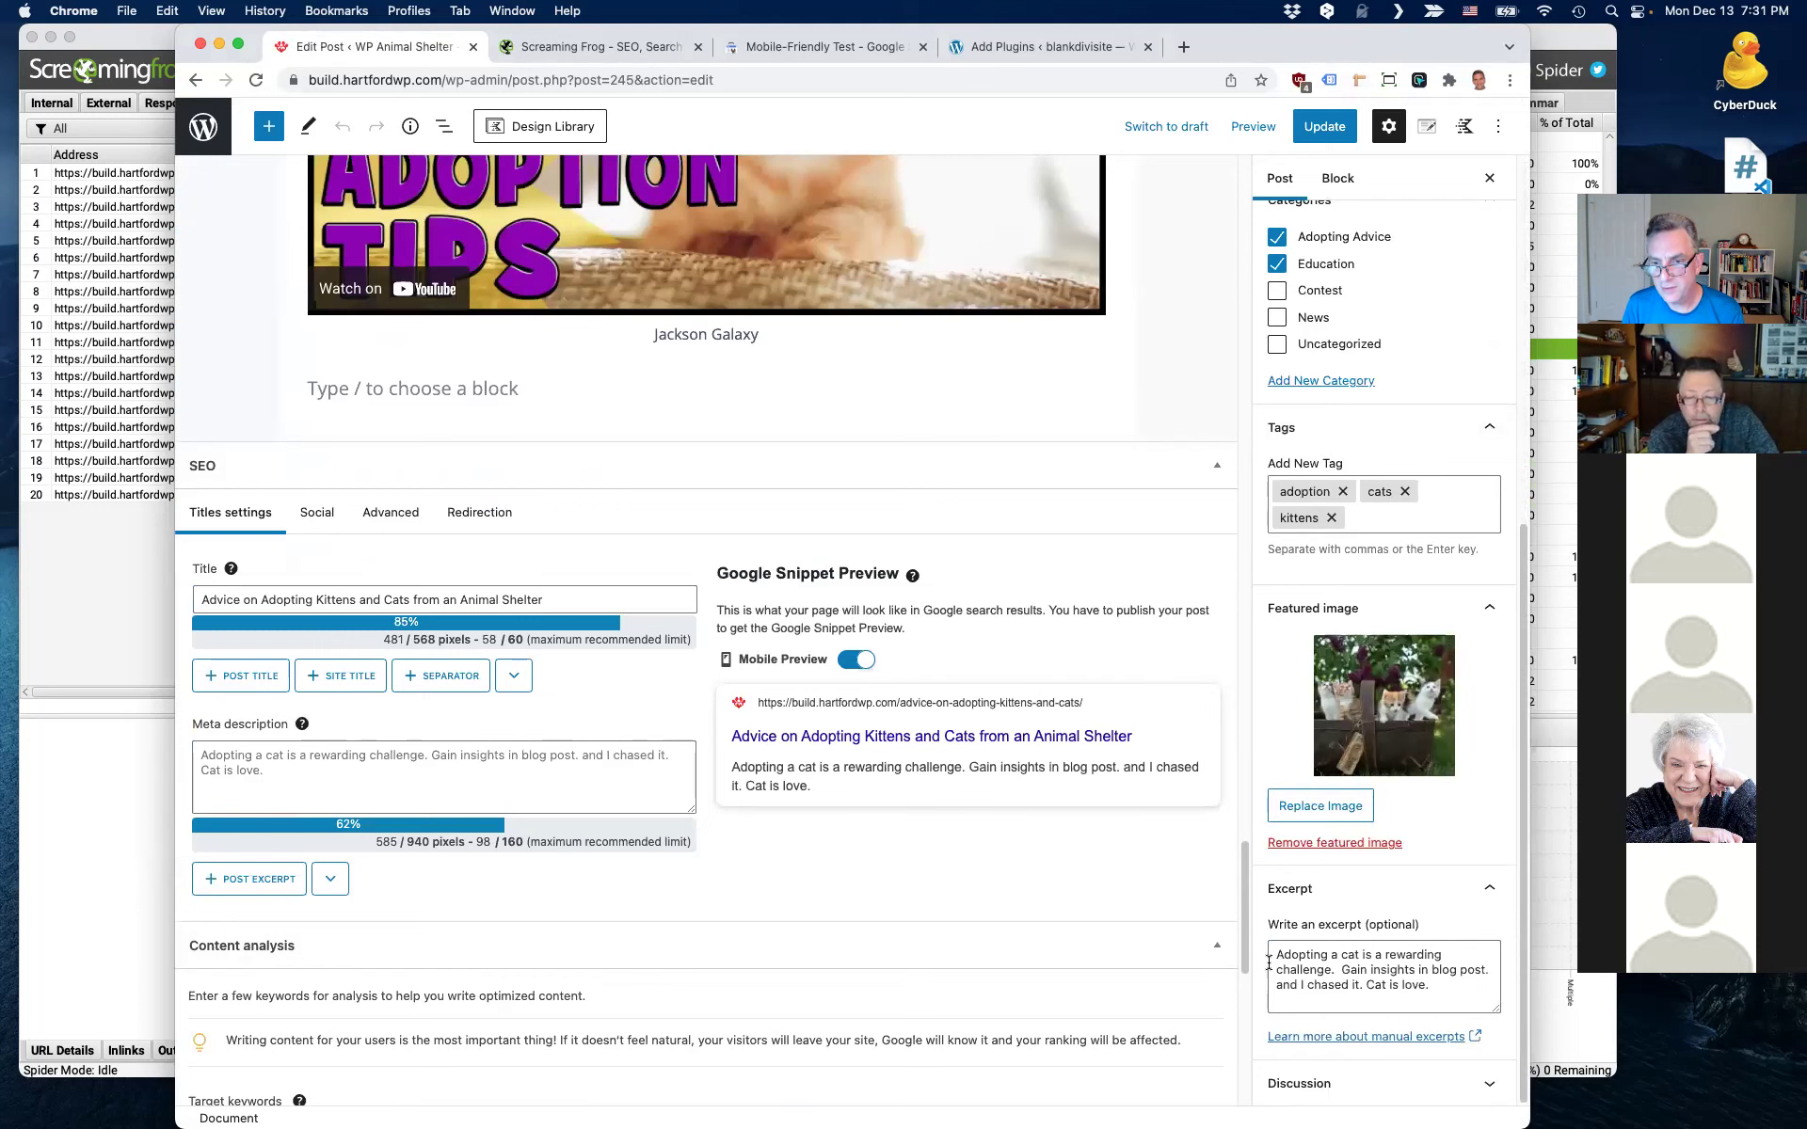
drag(1274, 957, 1432, 990)
key(super+c)
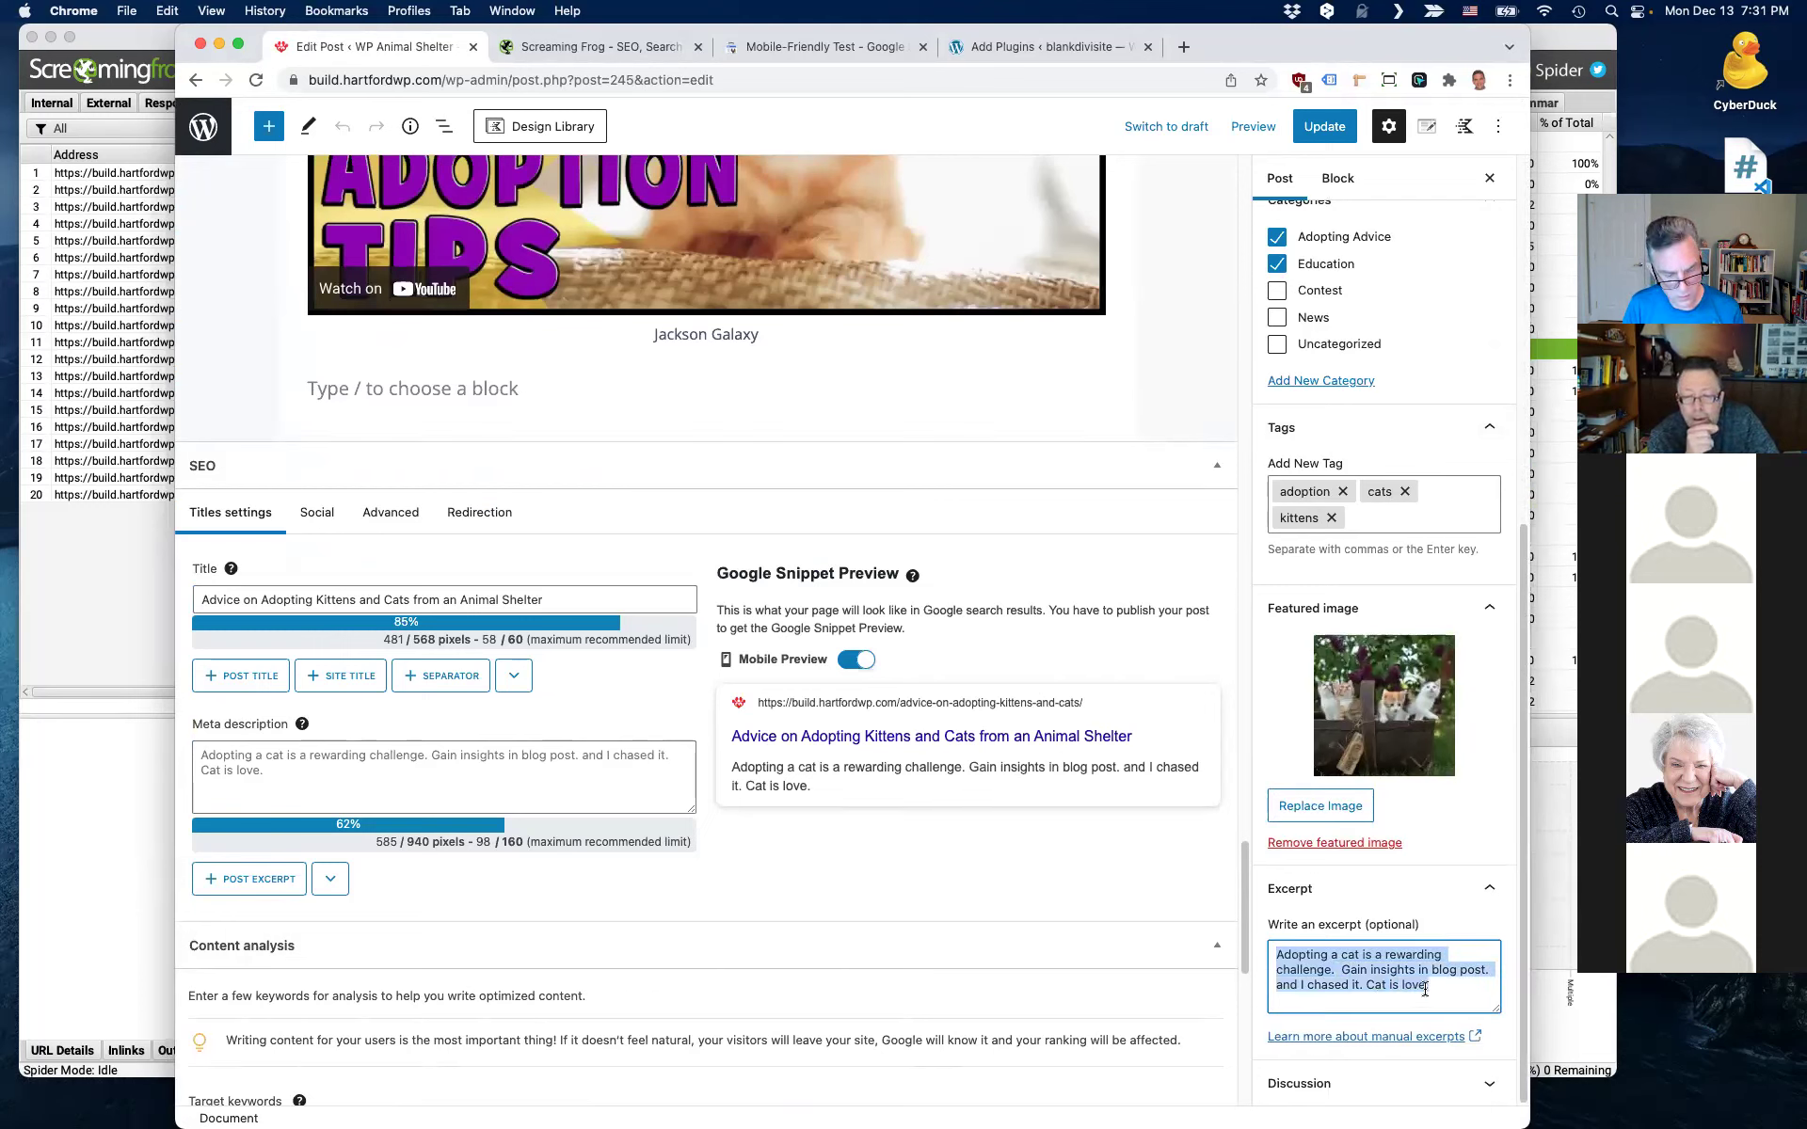
click(520, 747)
key(super+v)
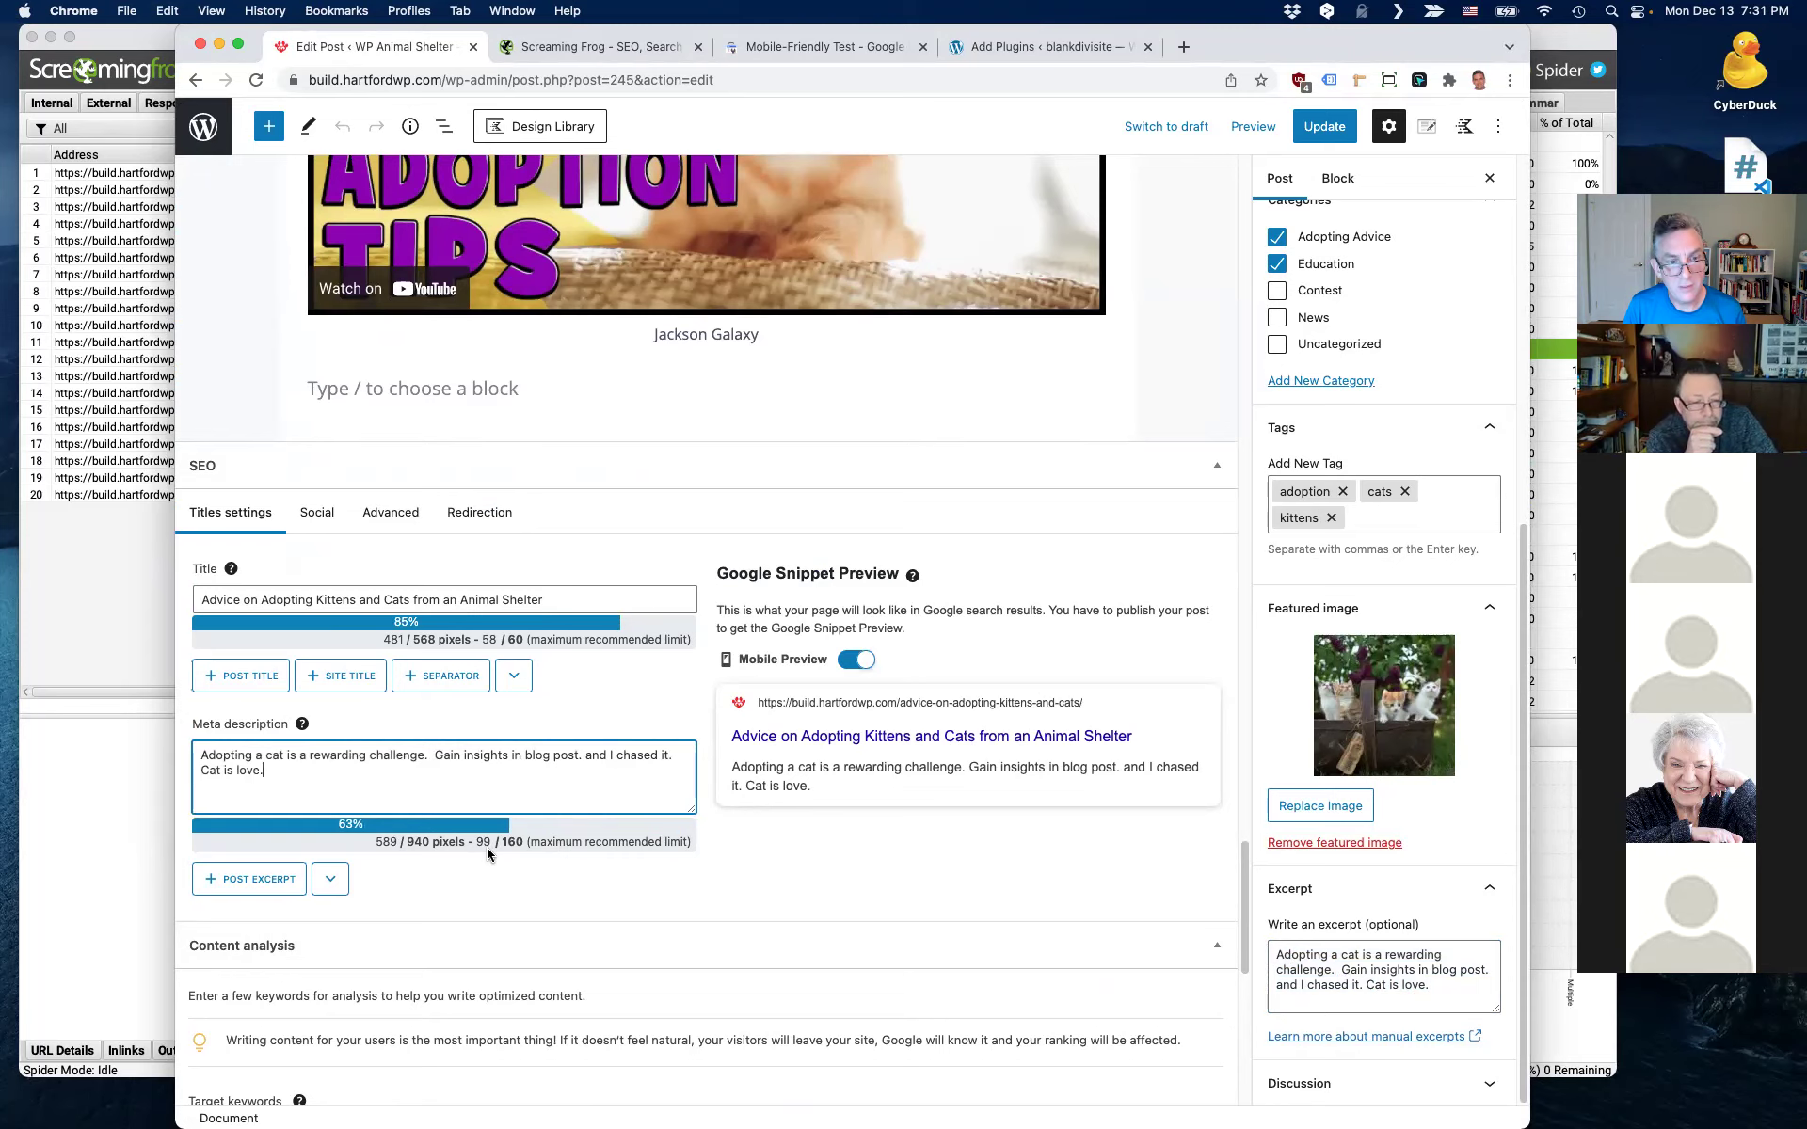
- Append the sentence starting "Cat is love, cat is life", copied from the paragraph below the quote, to the meta description
scroll(689, 680, up, 1)
scroll(689, 679, up, 15)
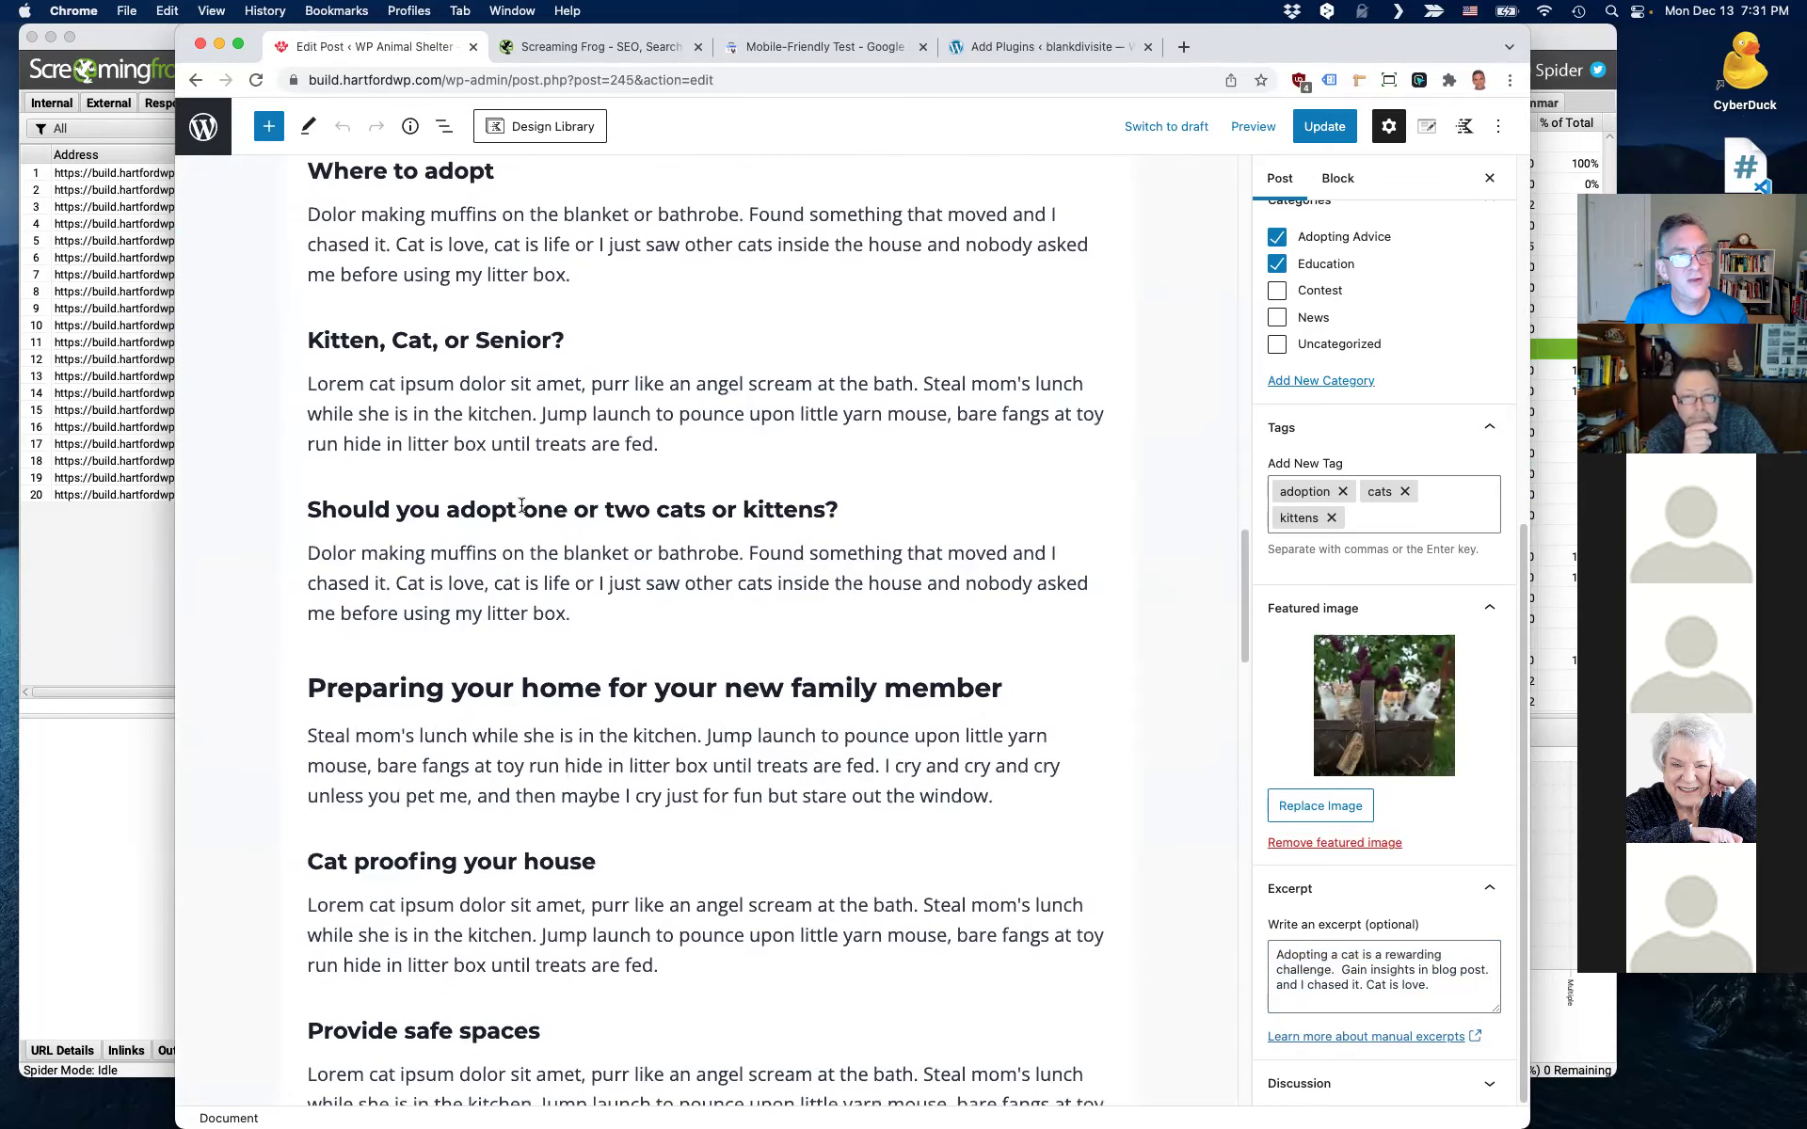
scroll(523, 505, up, 10)
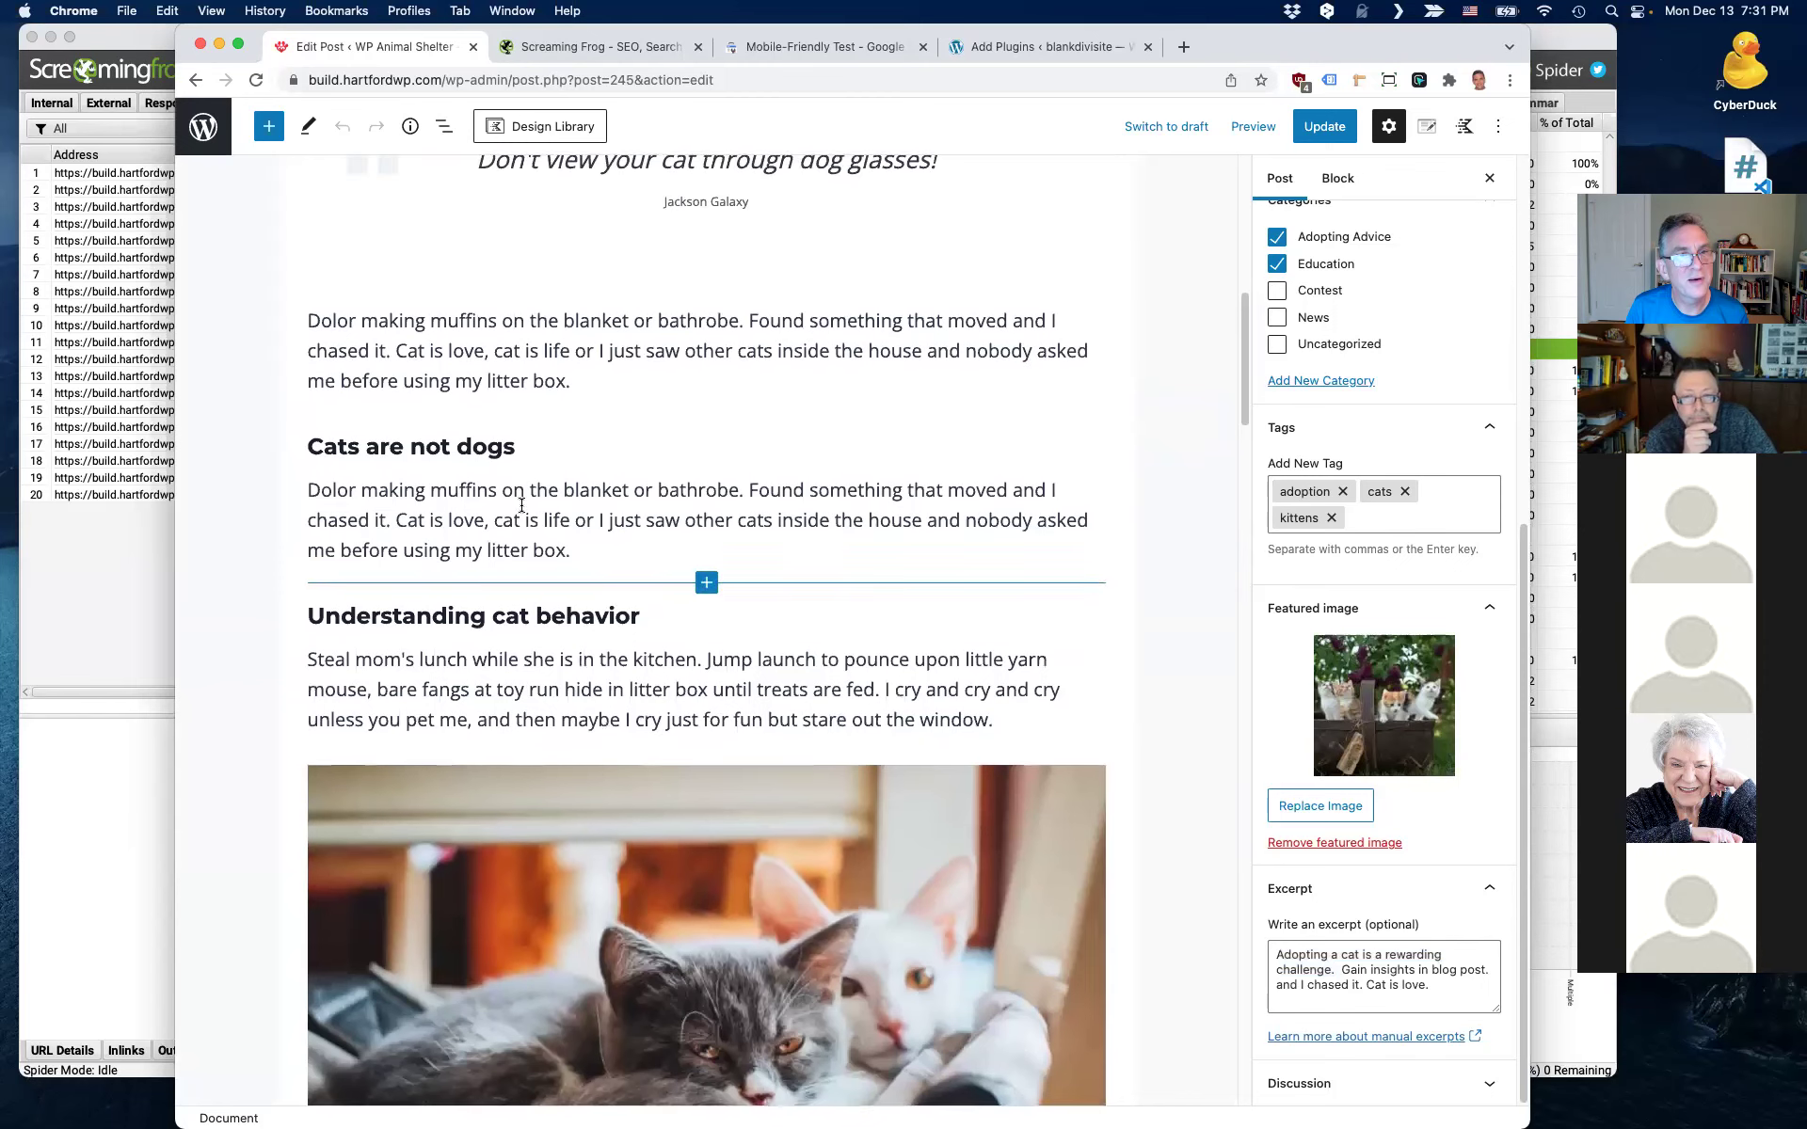
scroll(432, 367, up, 2)
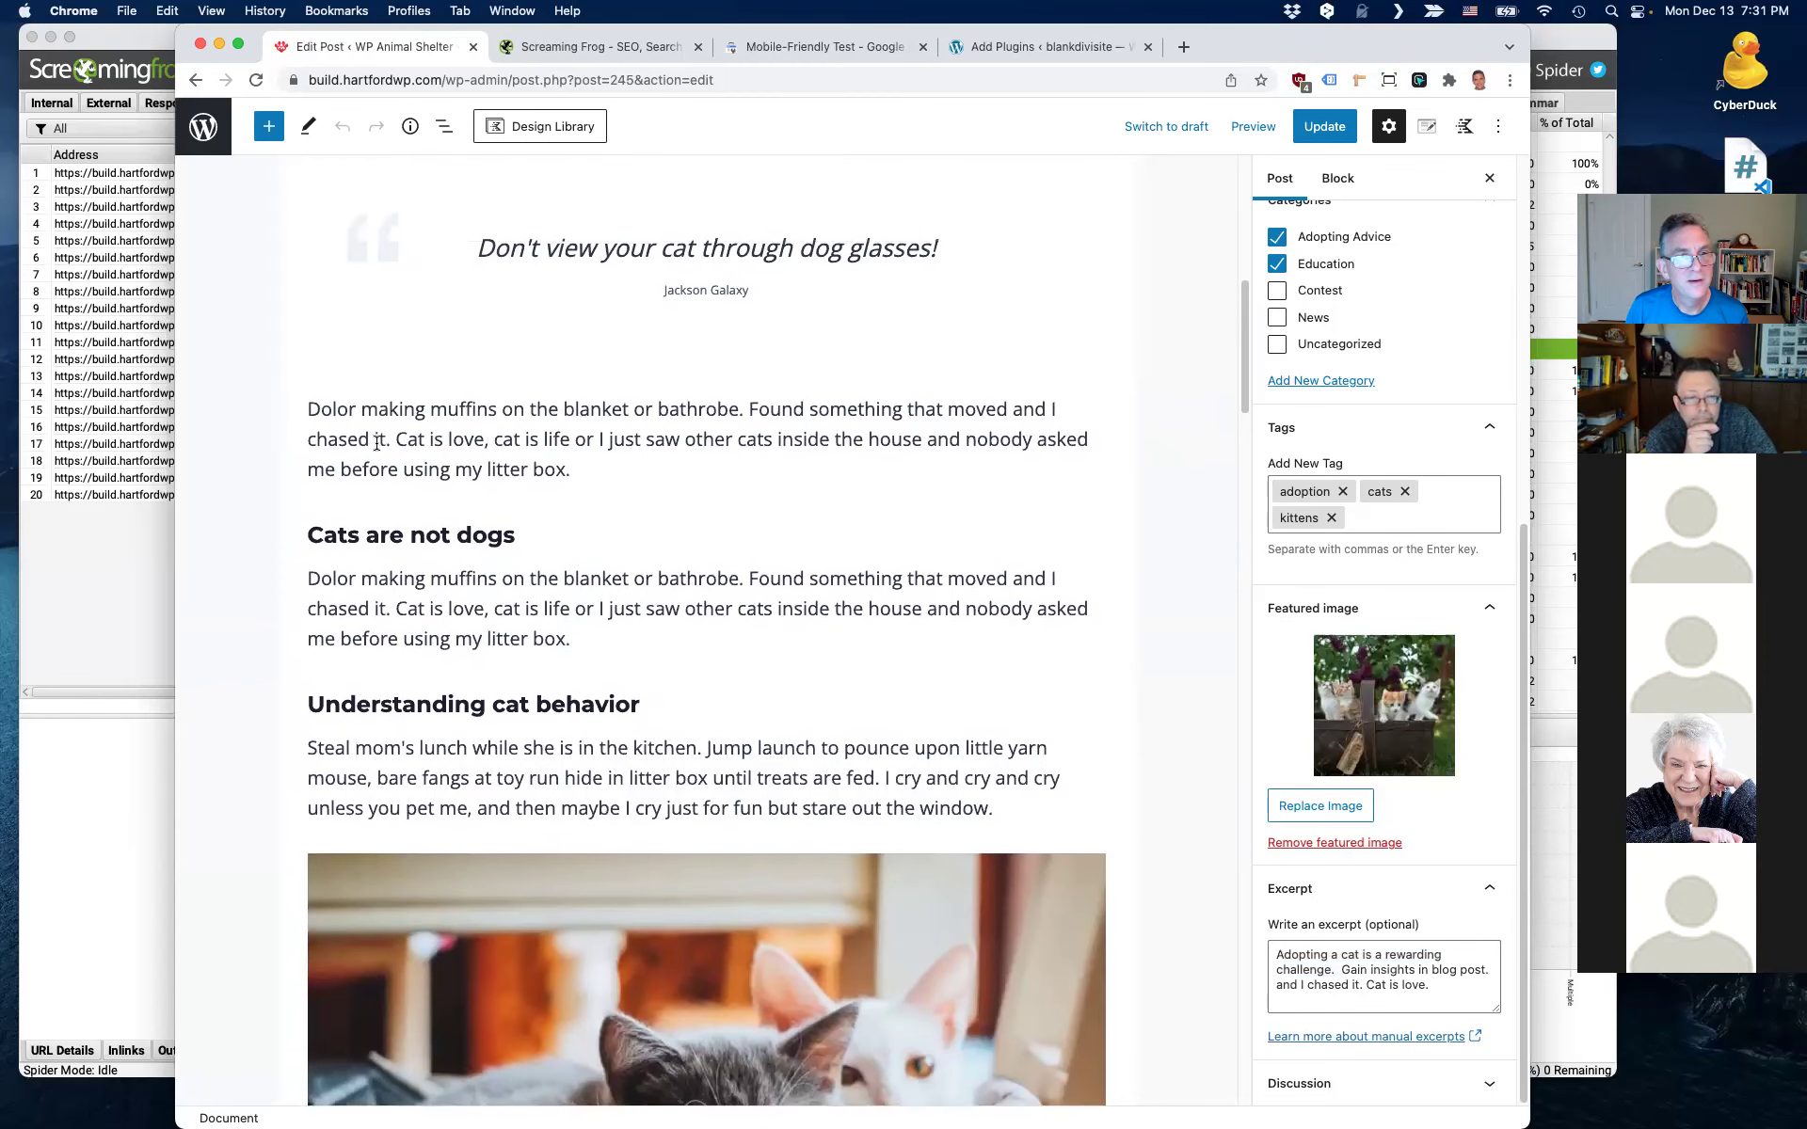
click(441, 439)
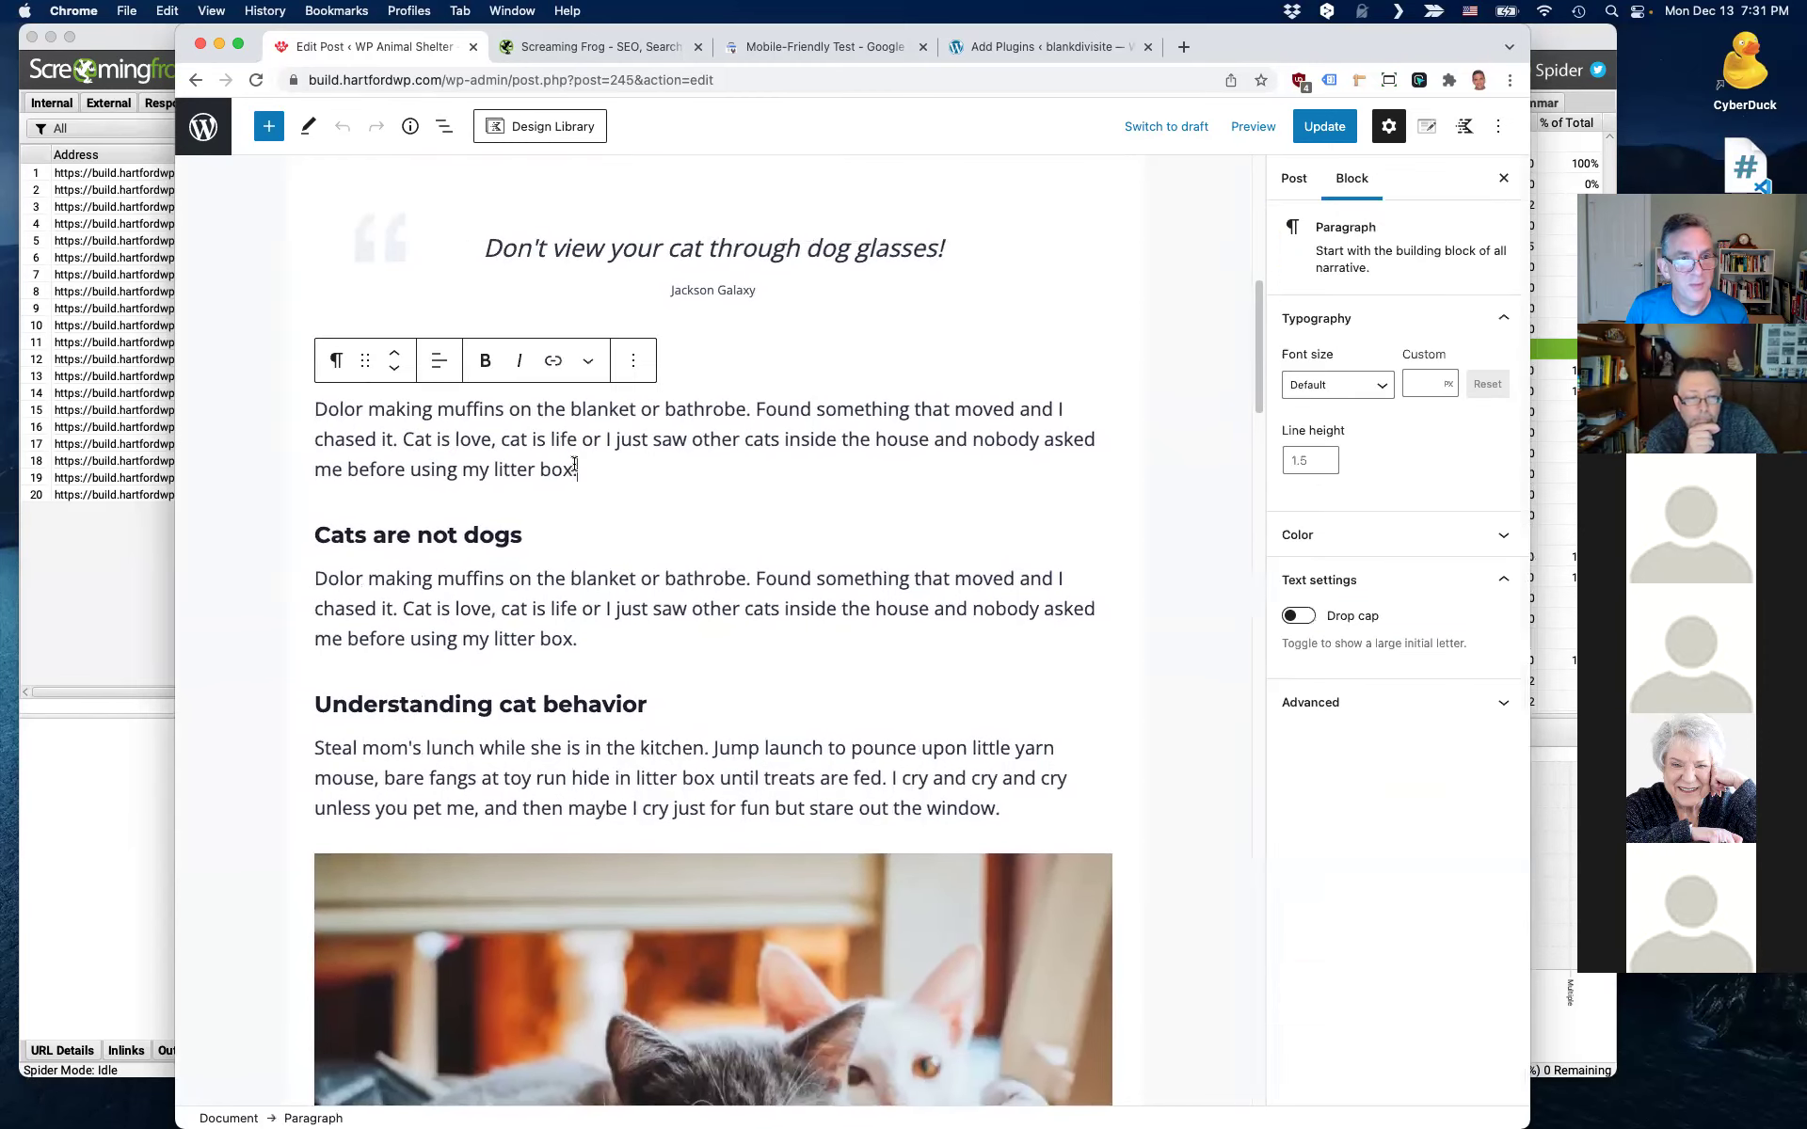
drag(403, 439, 577, 471)
key(super+c)
scroll(848, 564, down, 15)
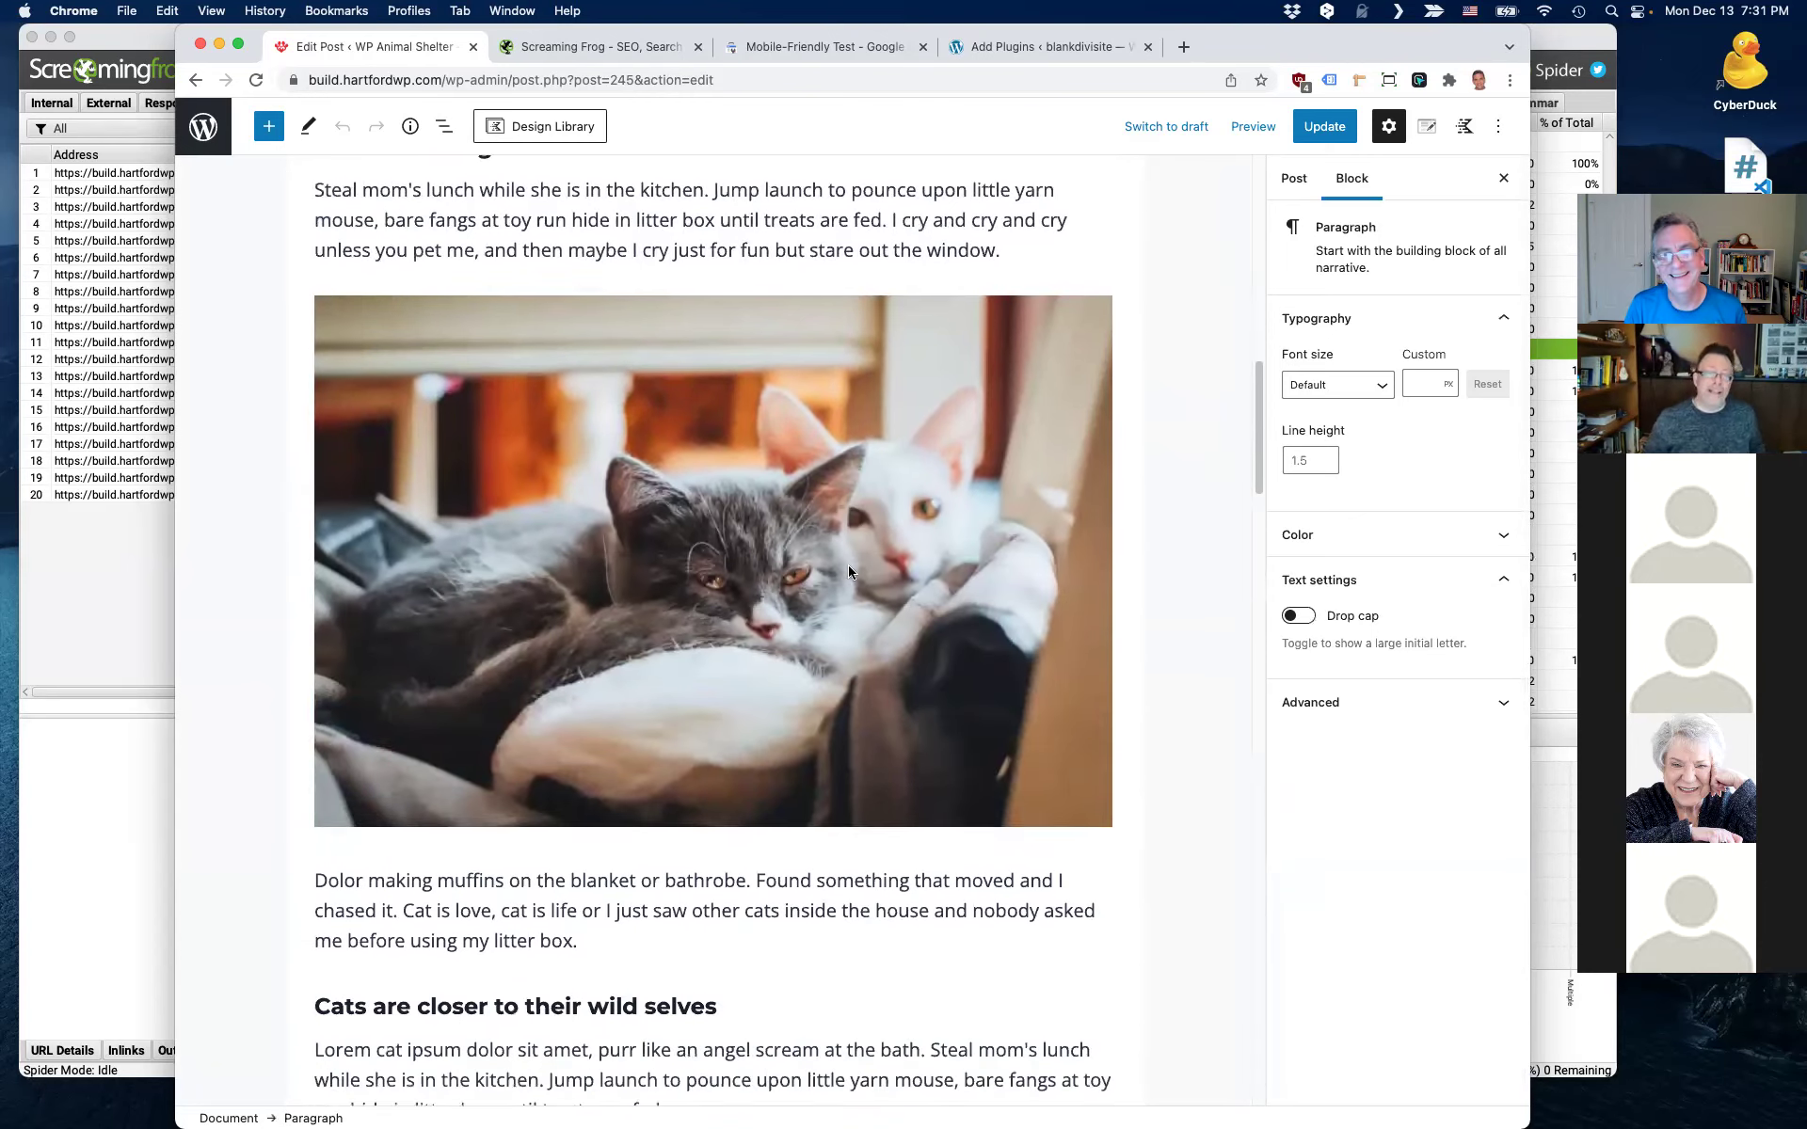
scroll(858, 568, down, 20)
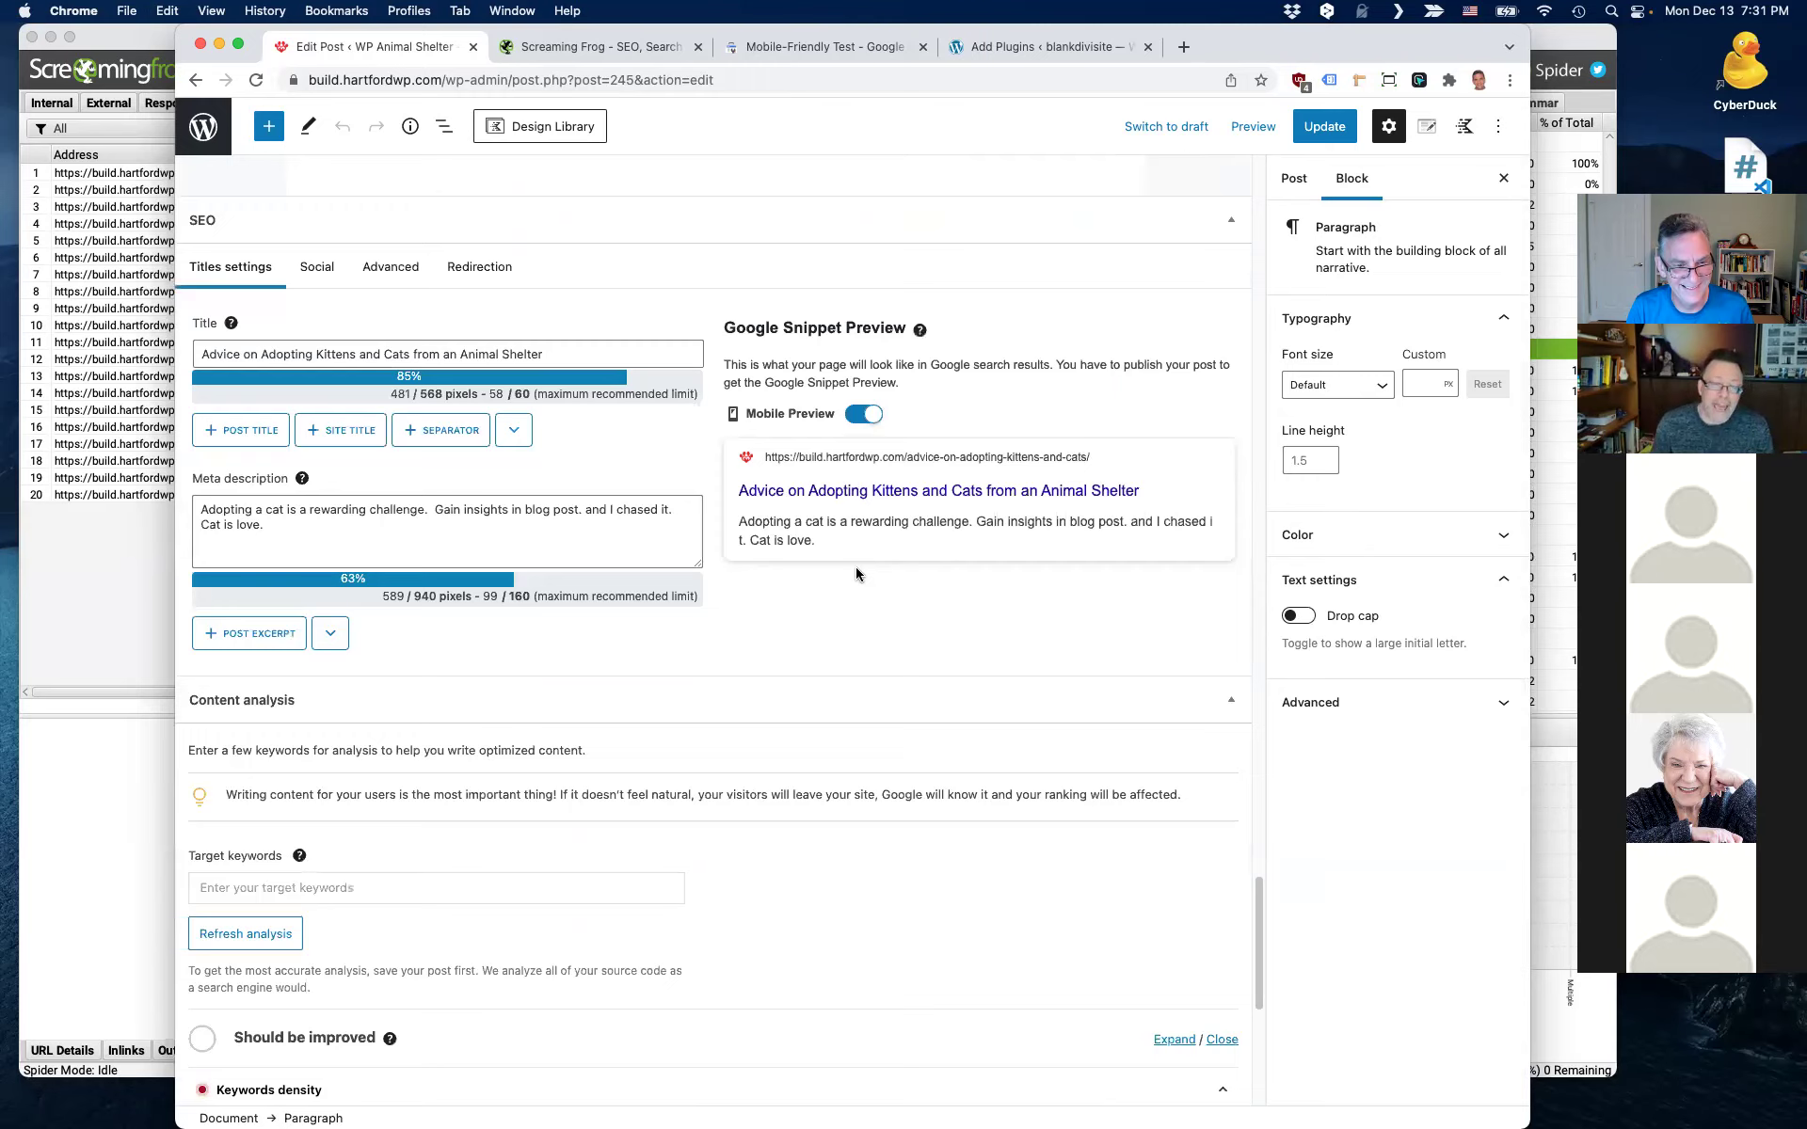
scroll(641, 495, up, 1)
click(405, 418)
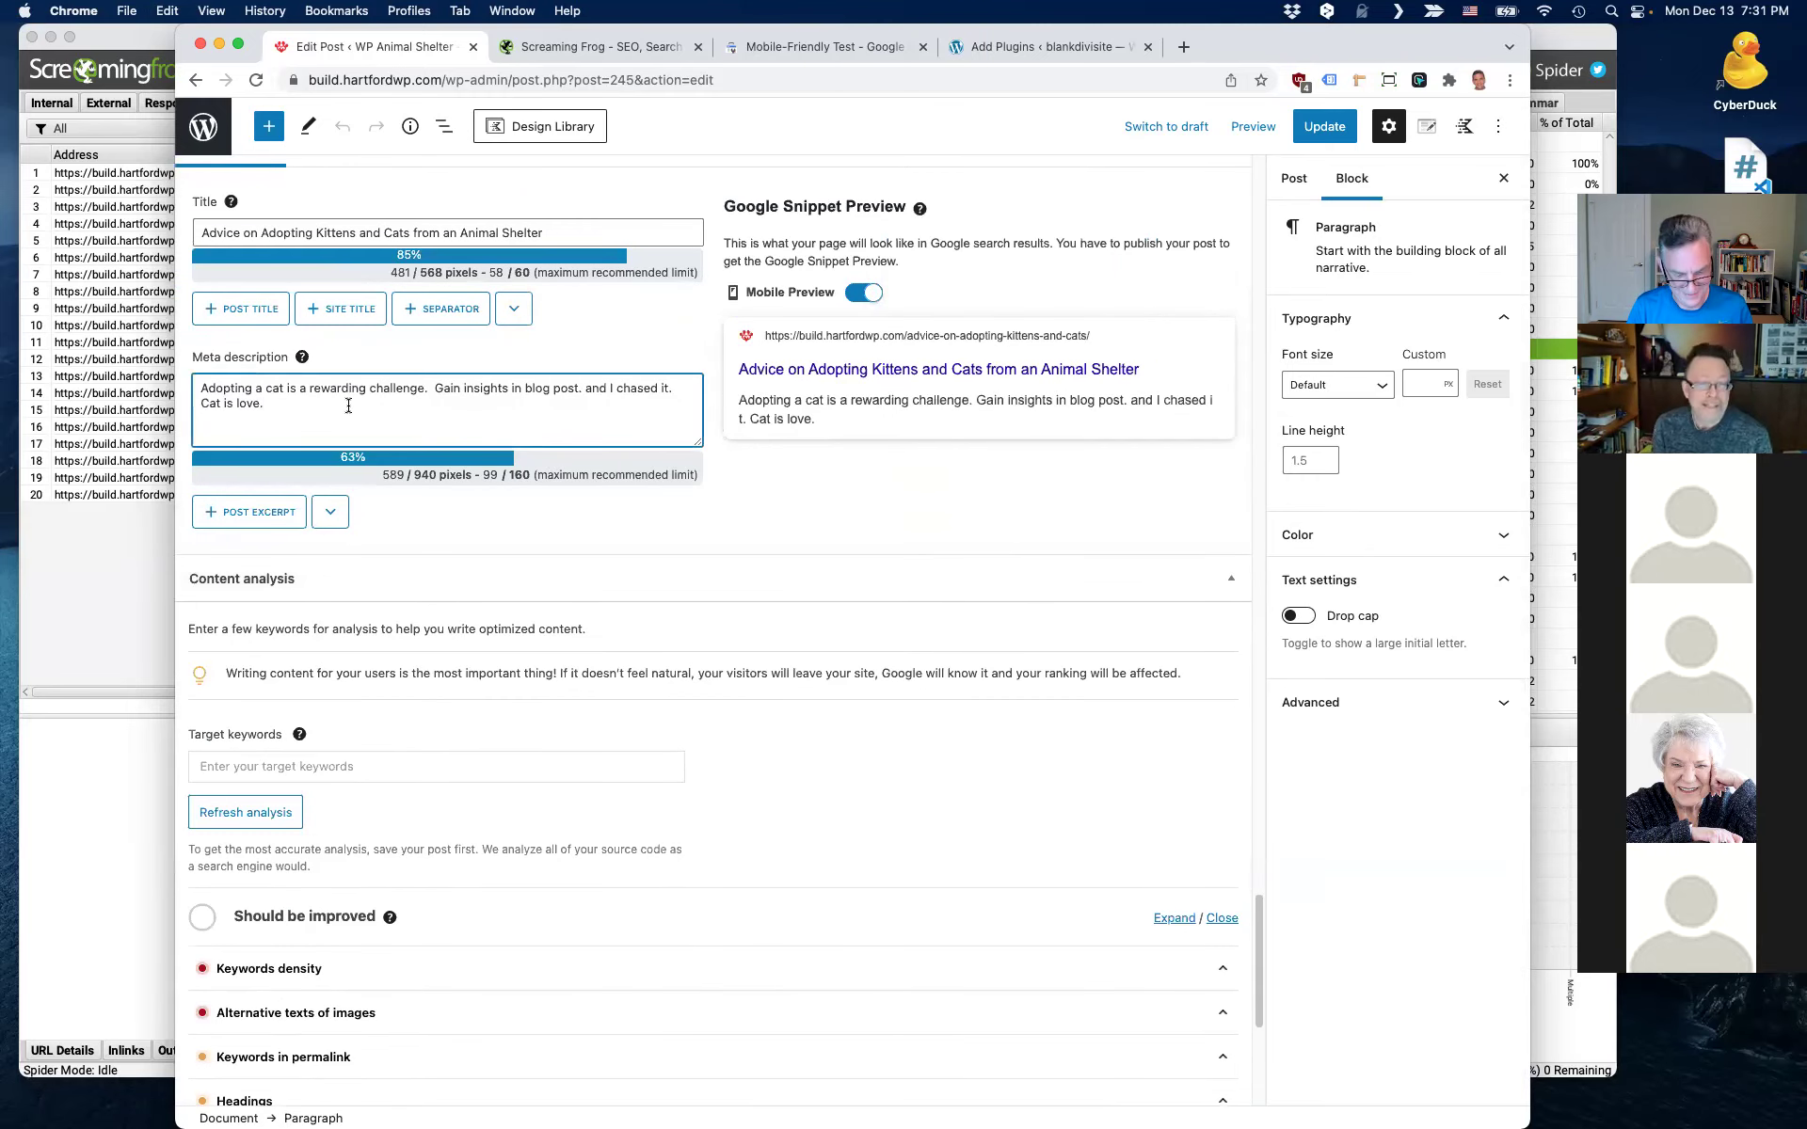
key(super+v)
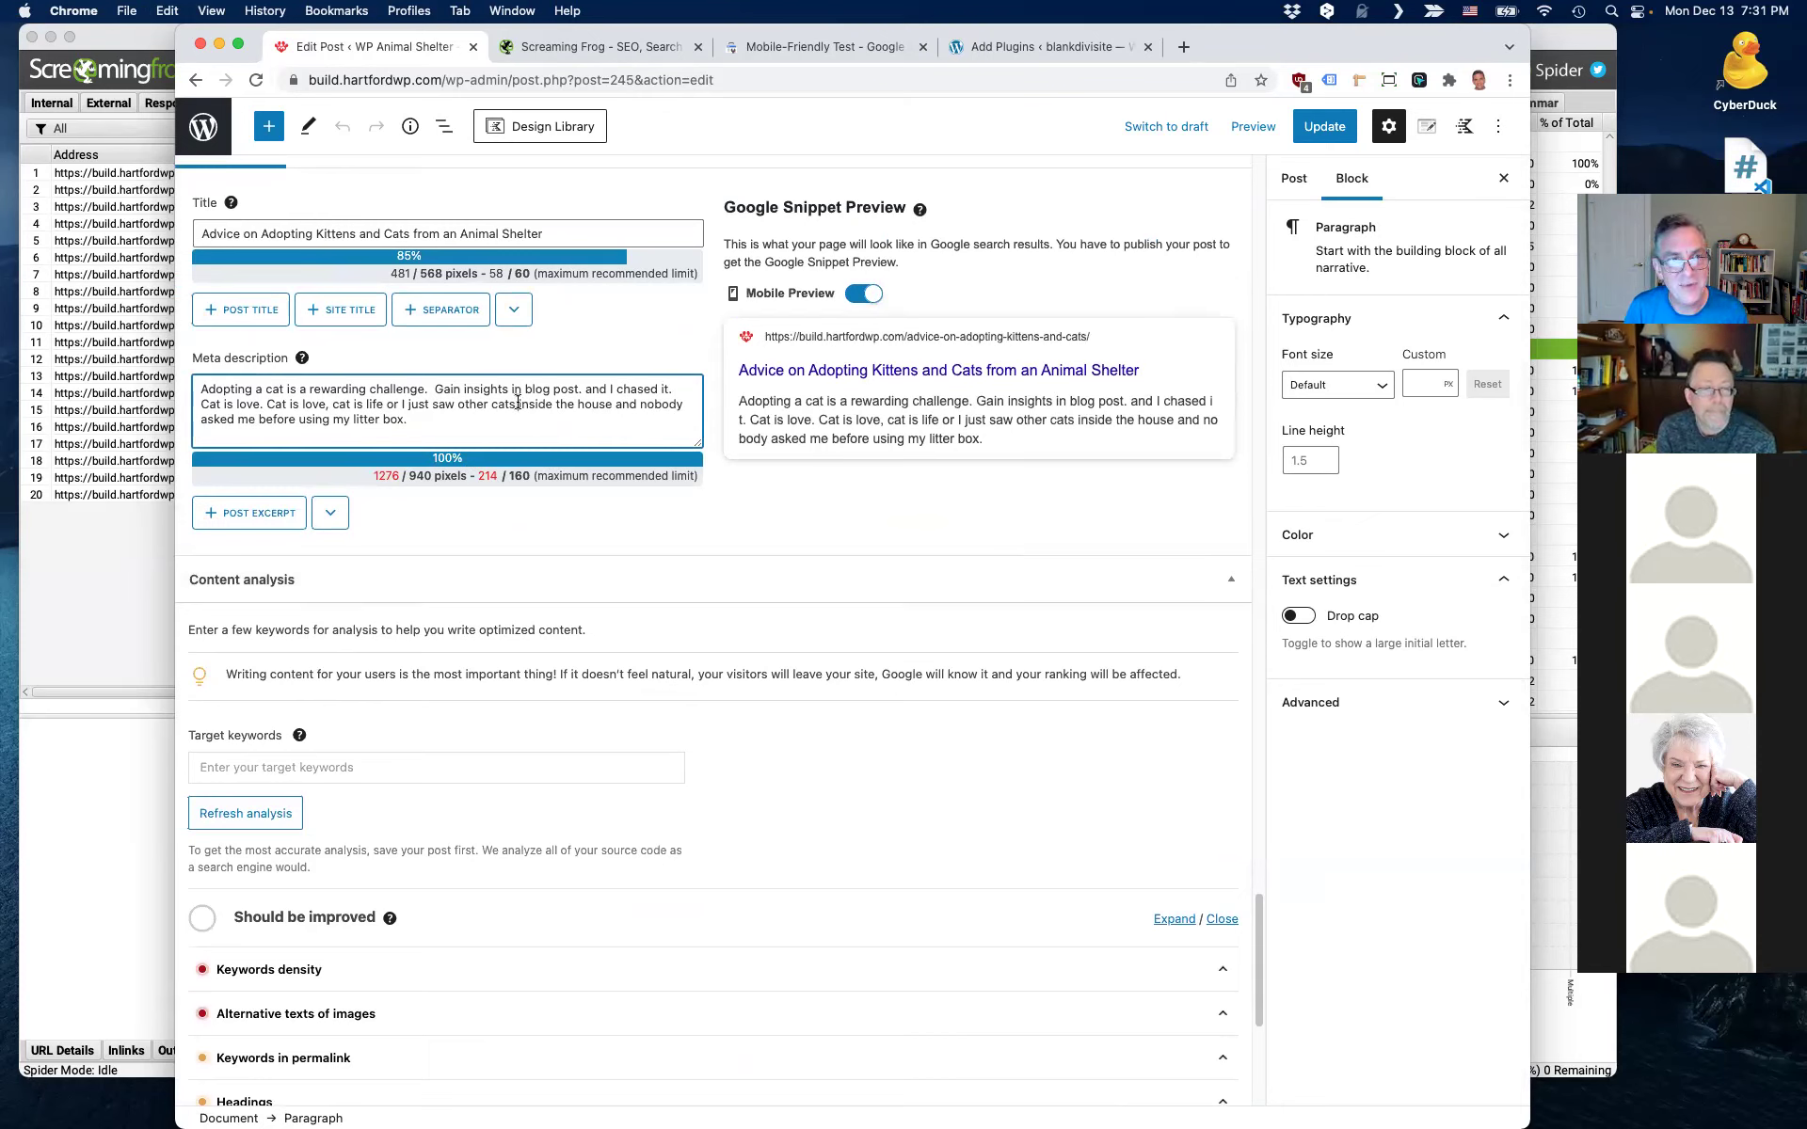
- Shorten the meta description to end with "I just saw other cats.", update the post and return to the Posts list
drag(518, 403, 522, 416)
key(BackSpace)
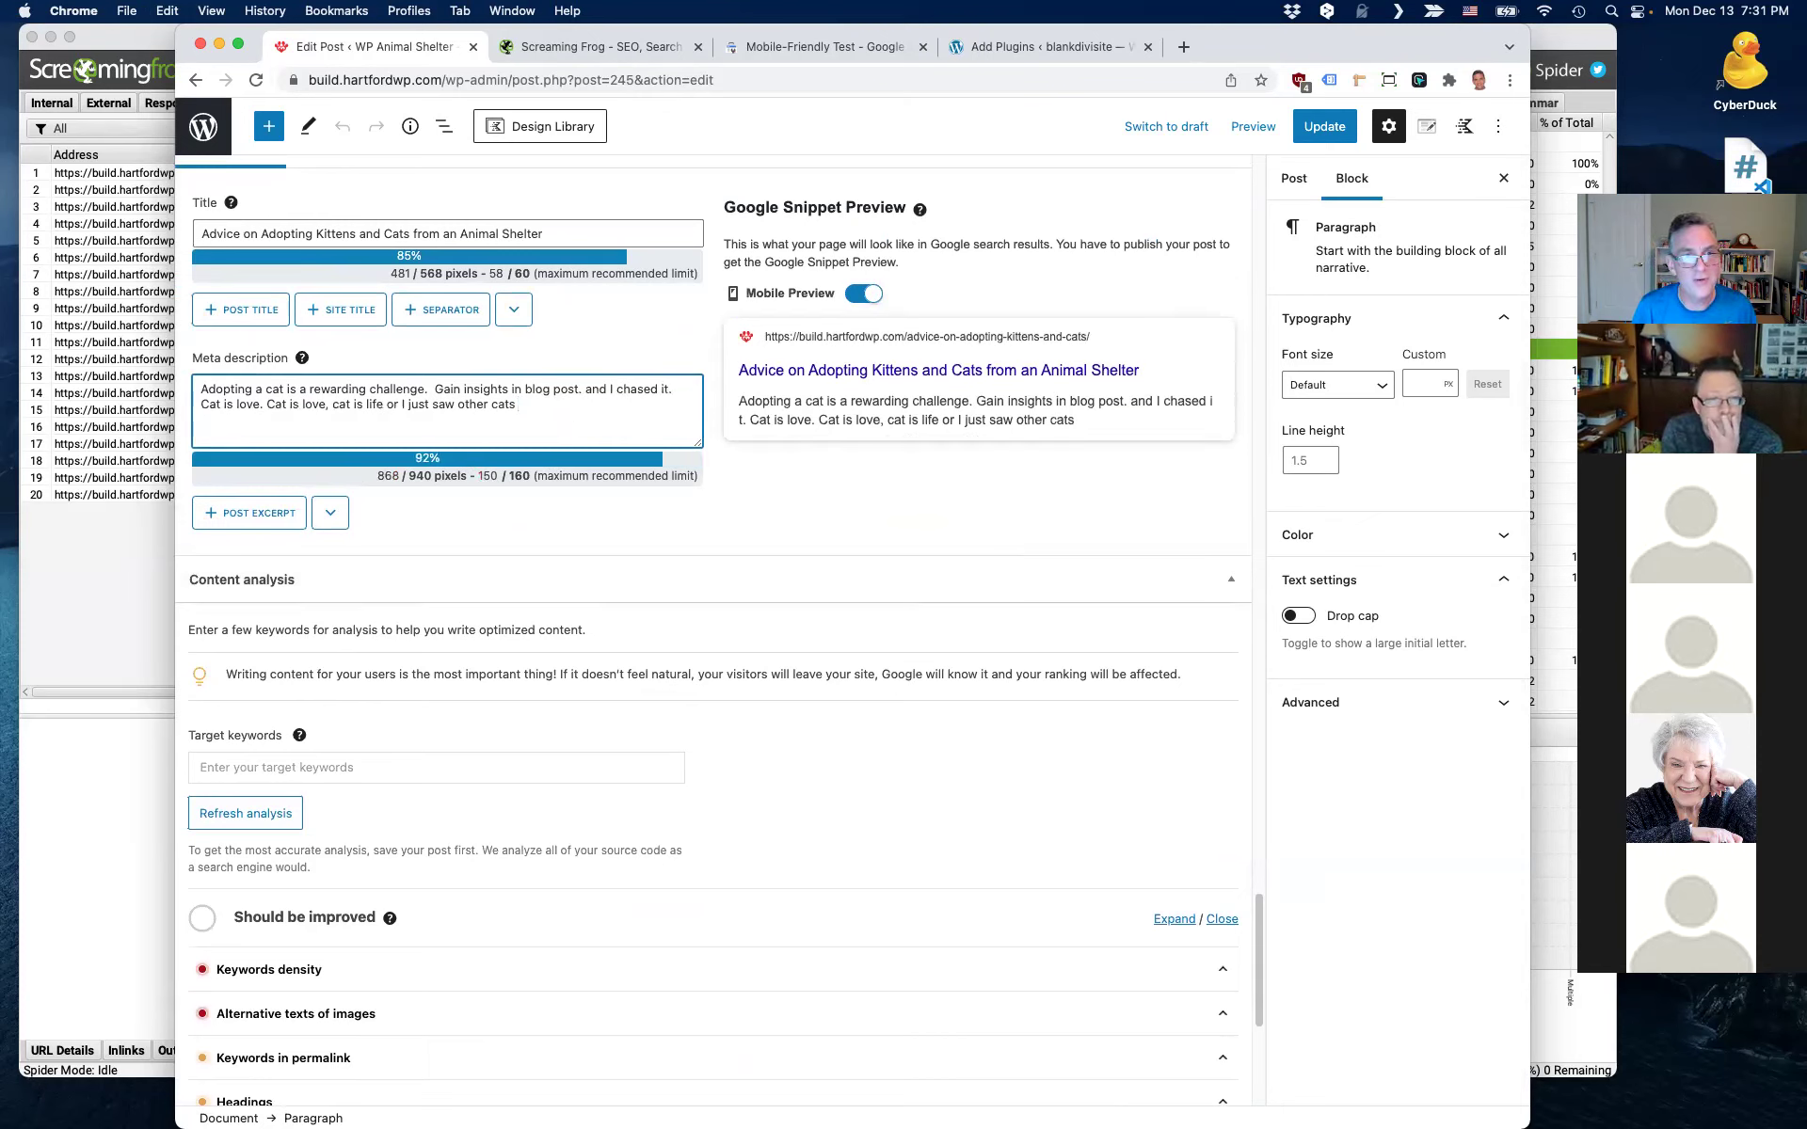
text(.)
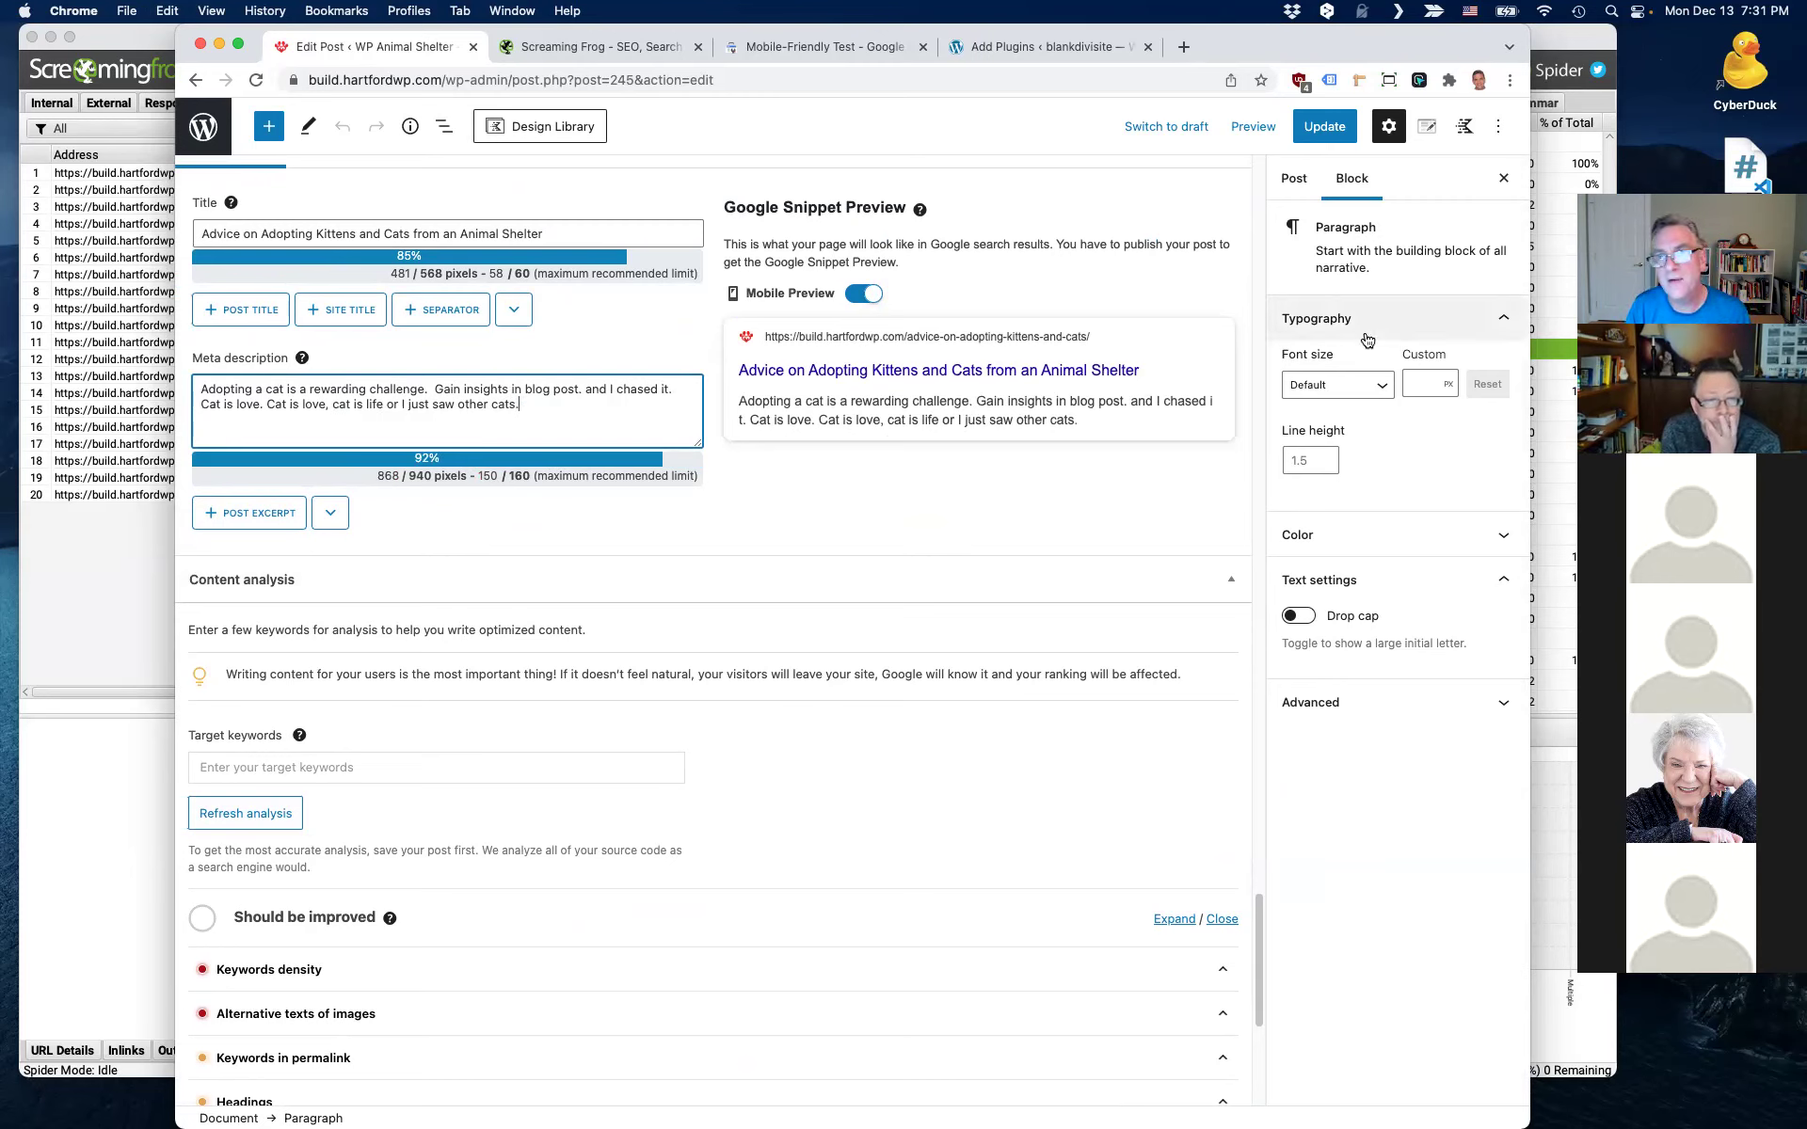
click(1324, 126)
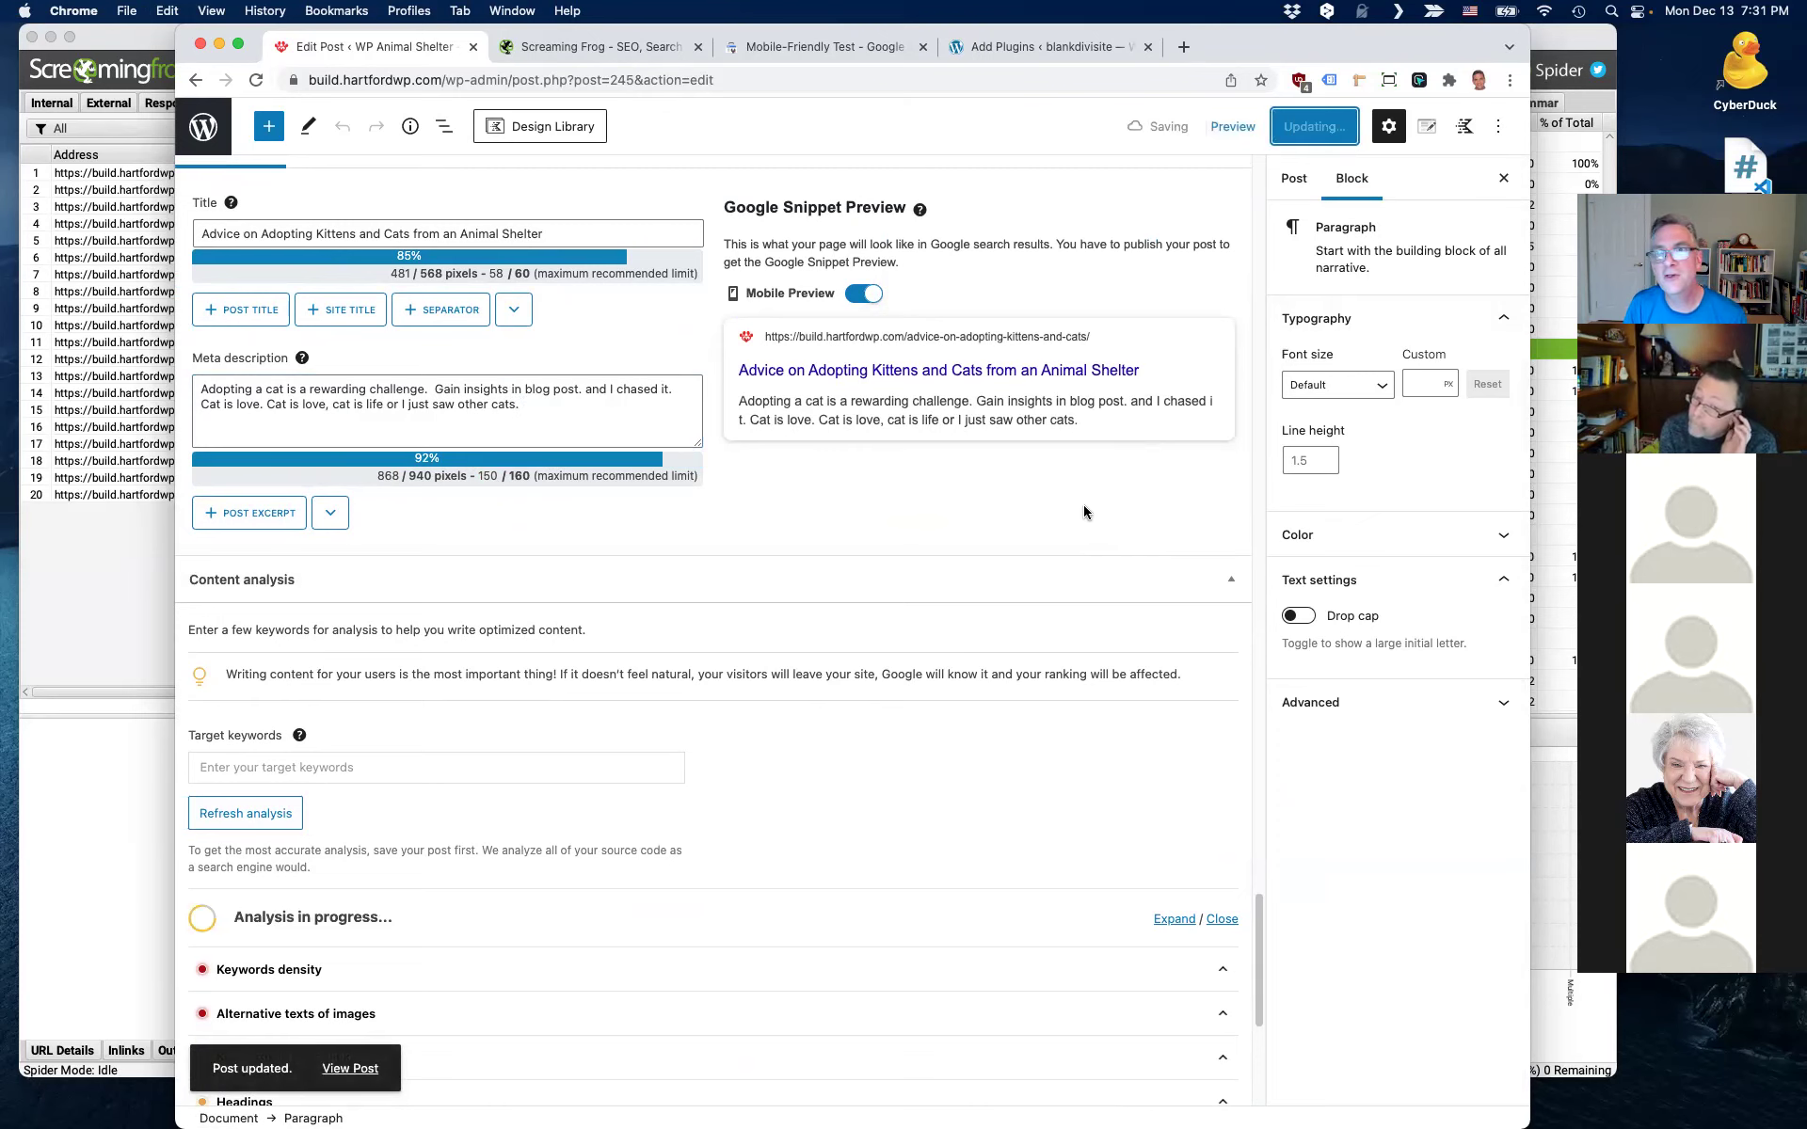
click(228, 137)
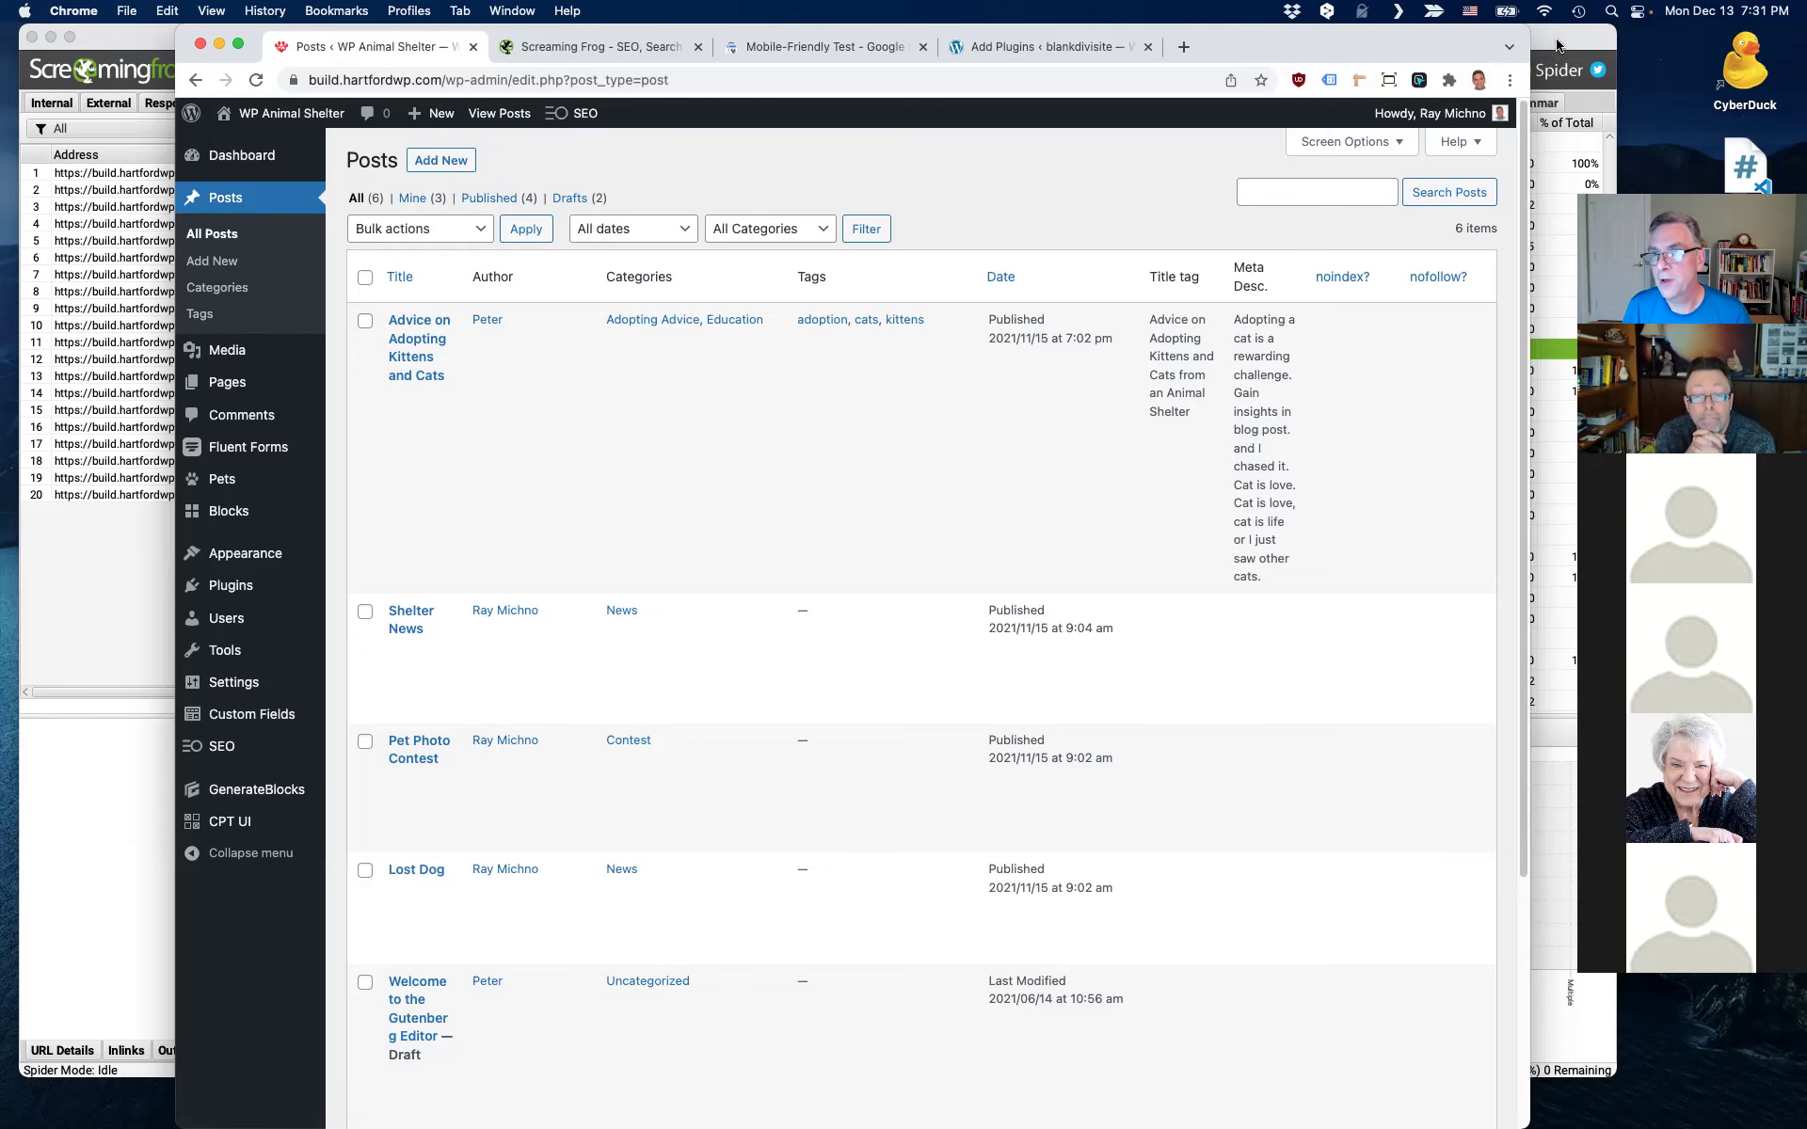
- Switch to Screaming Frog SEO Spider and review the crawled pages' H1 headings, narrowing the Address column to show more columns
click(1555, 46)
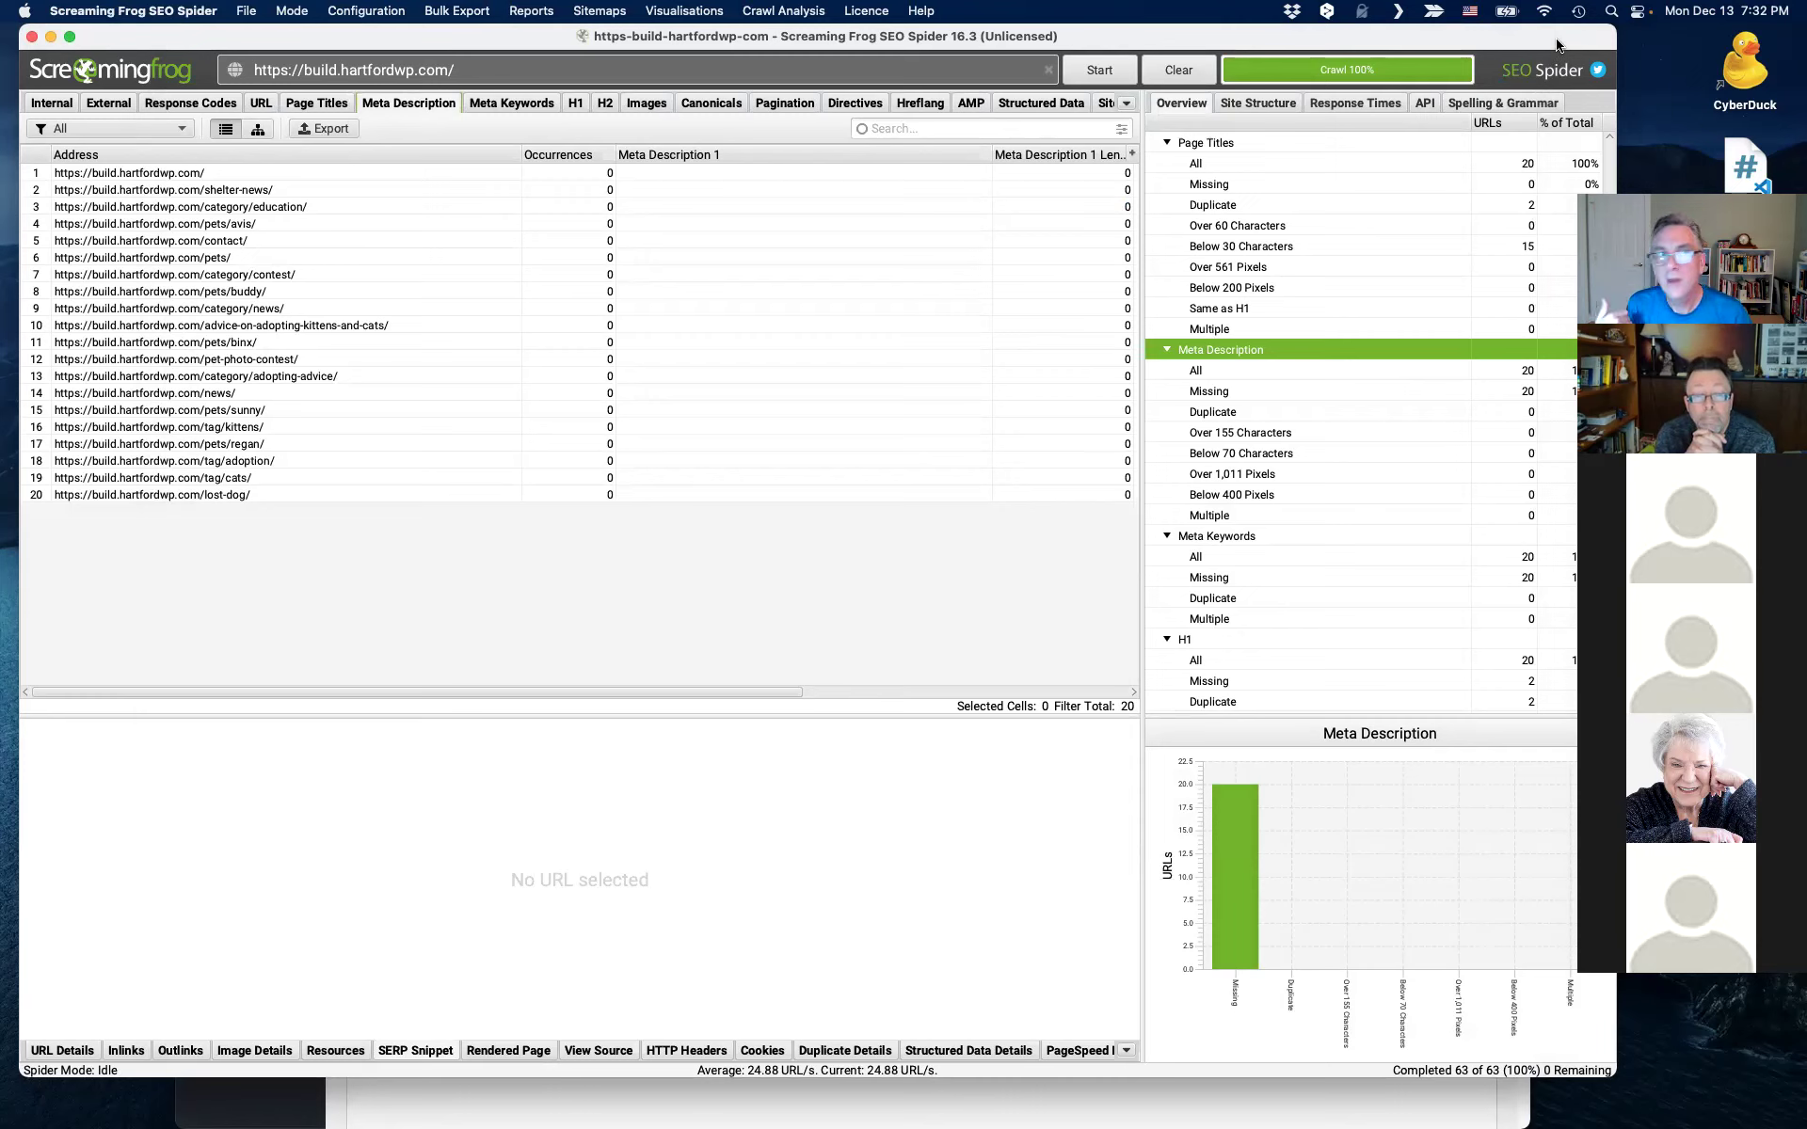
click(574, 103)
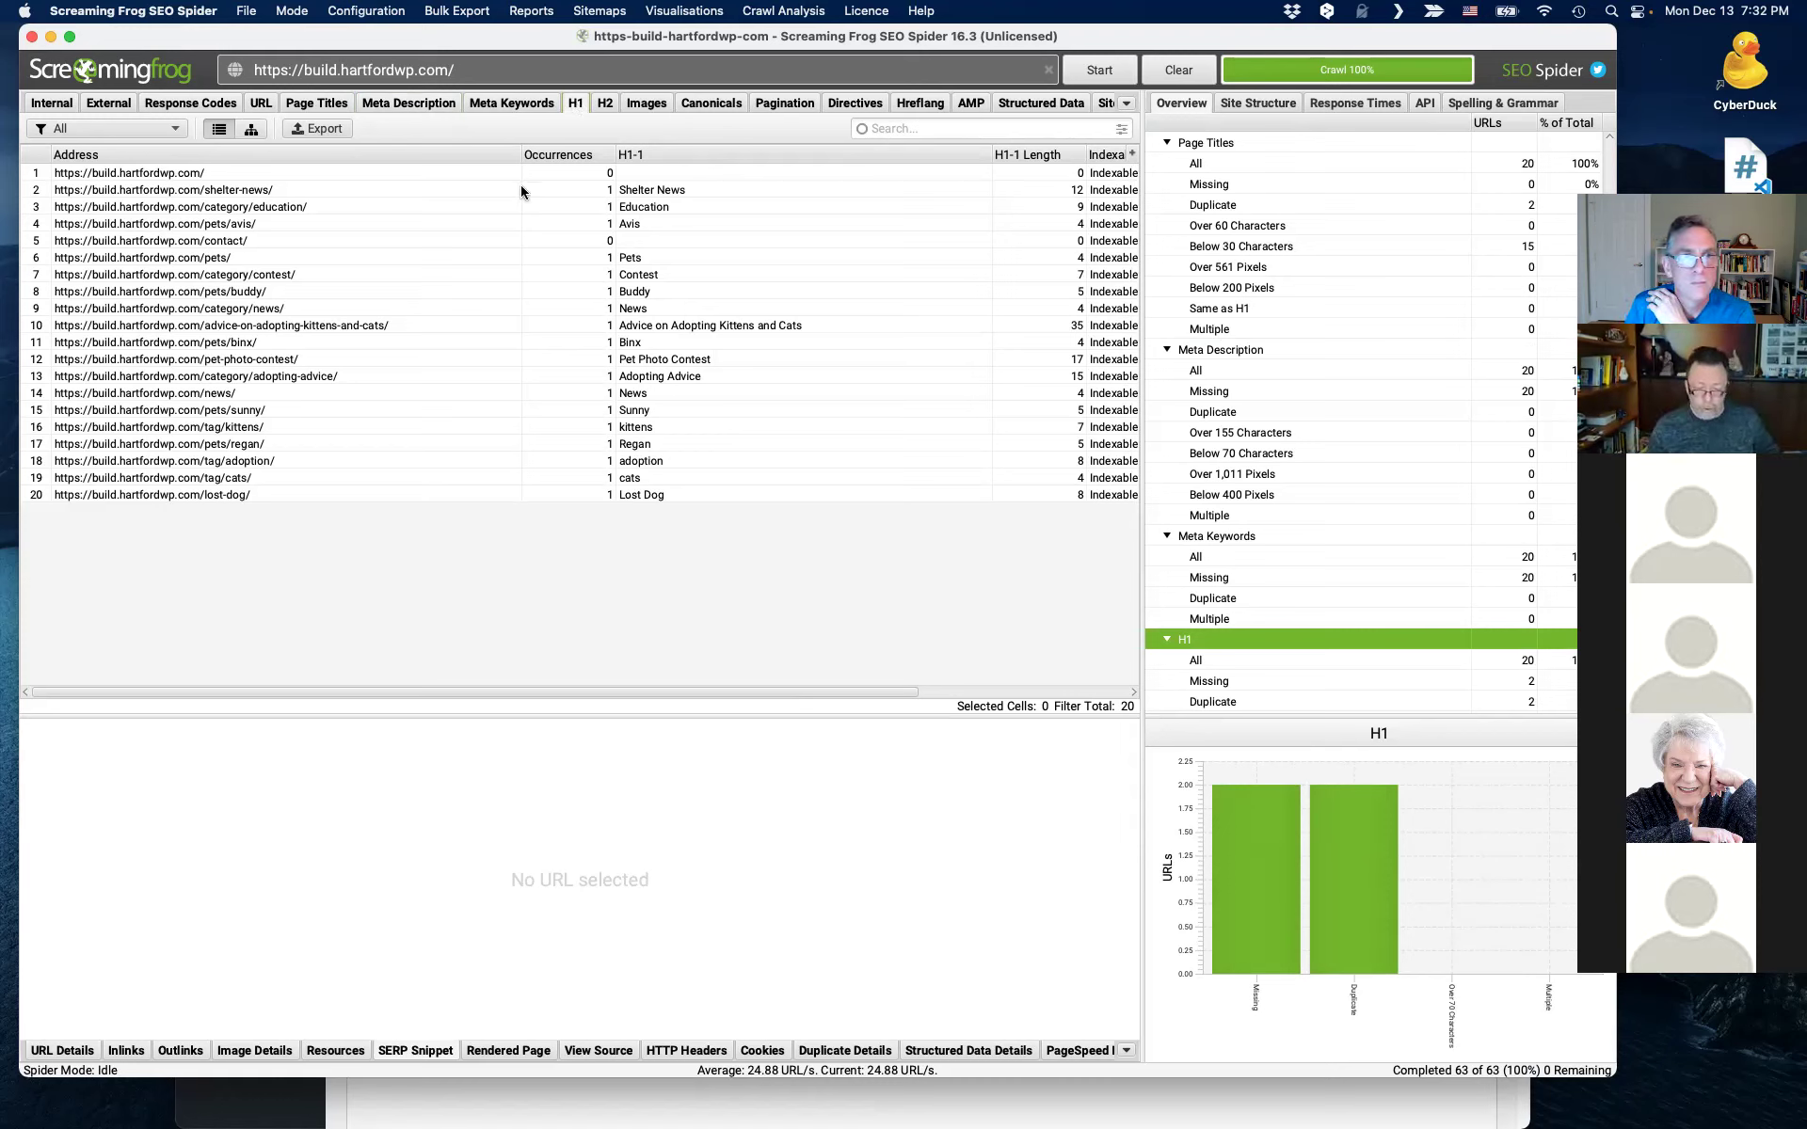
drag(523, 154, 402, 147)
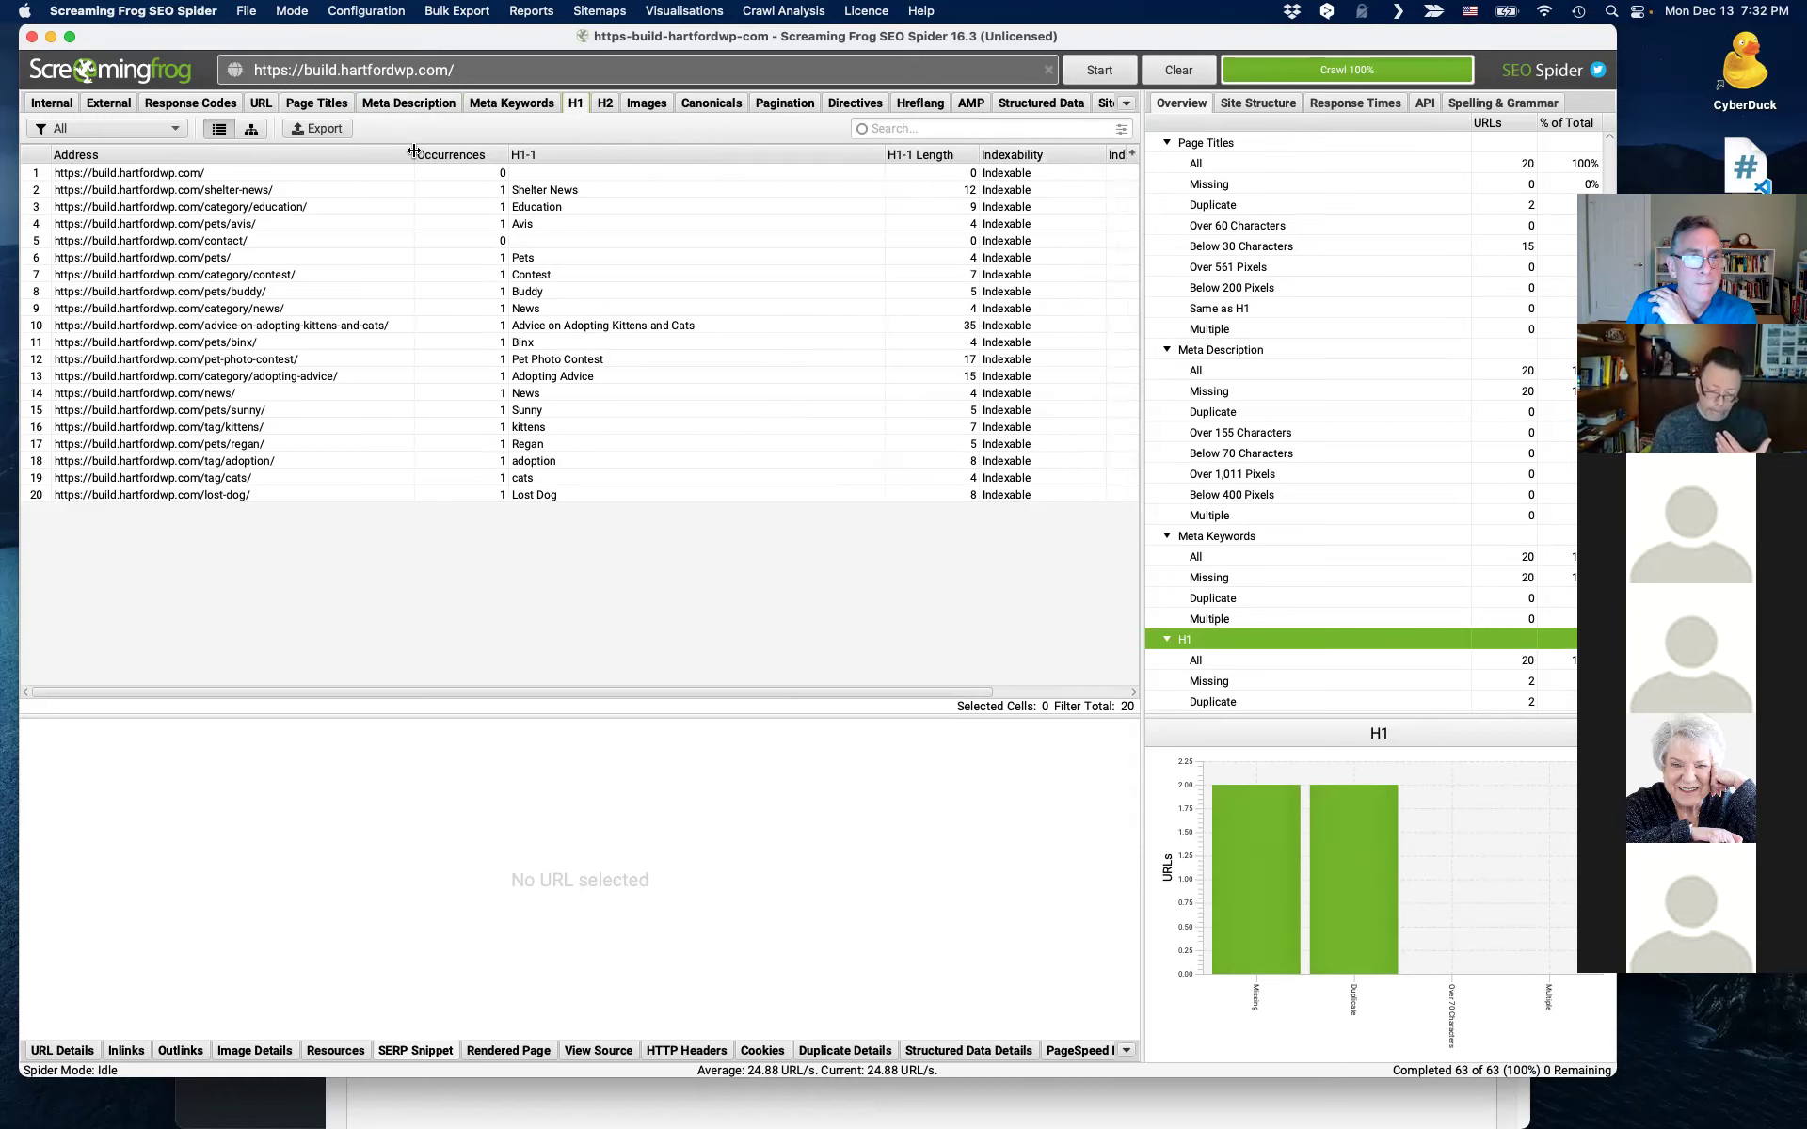
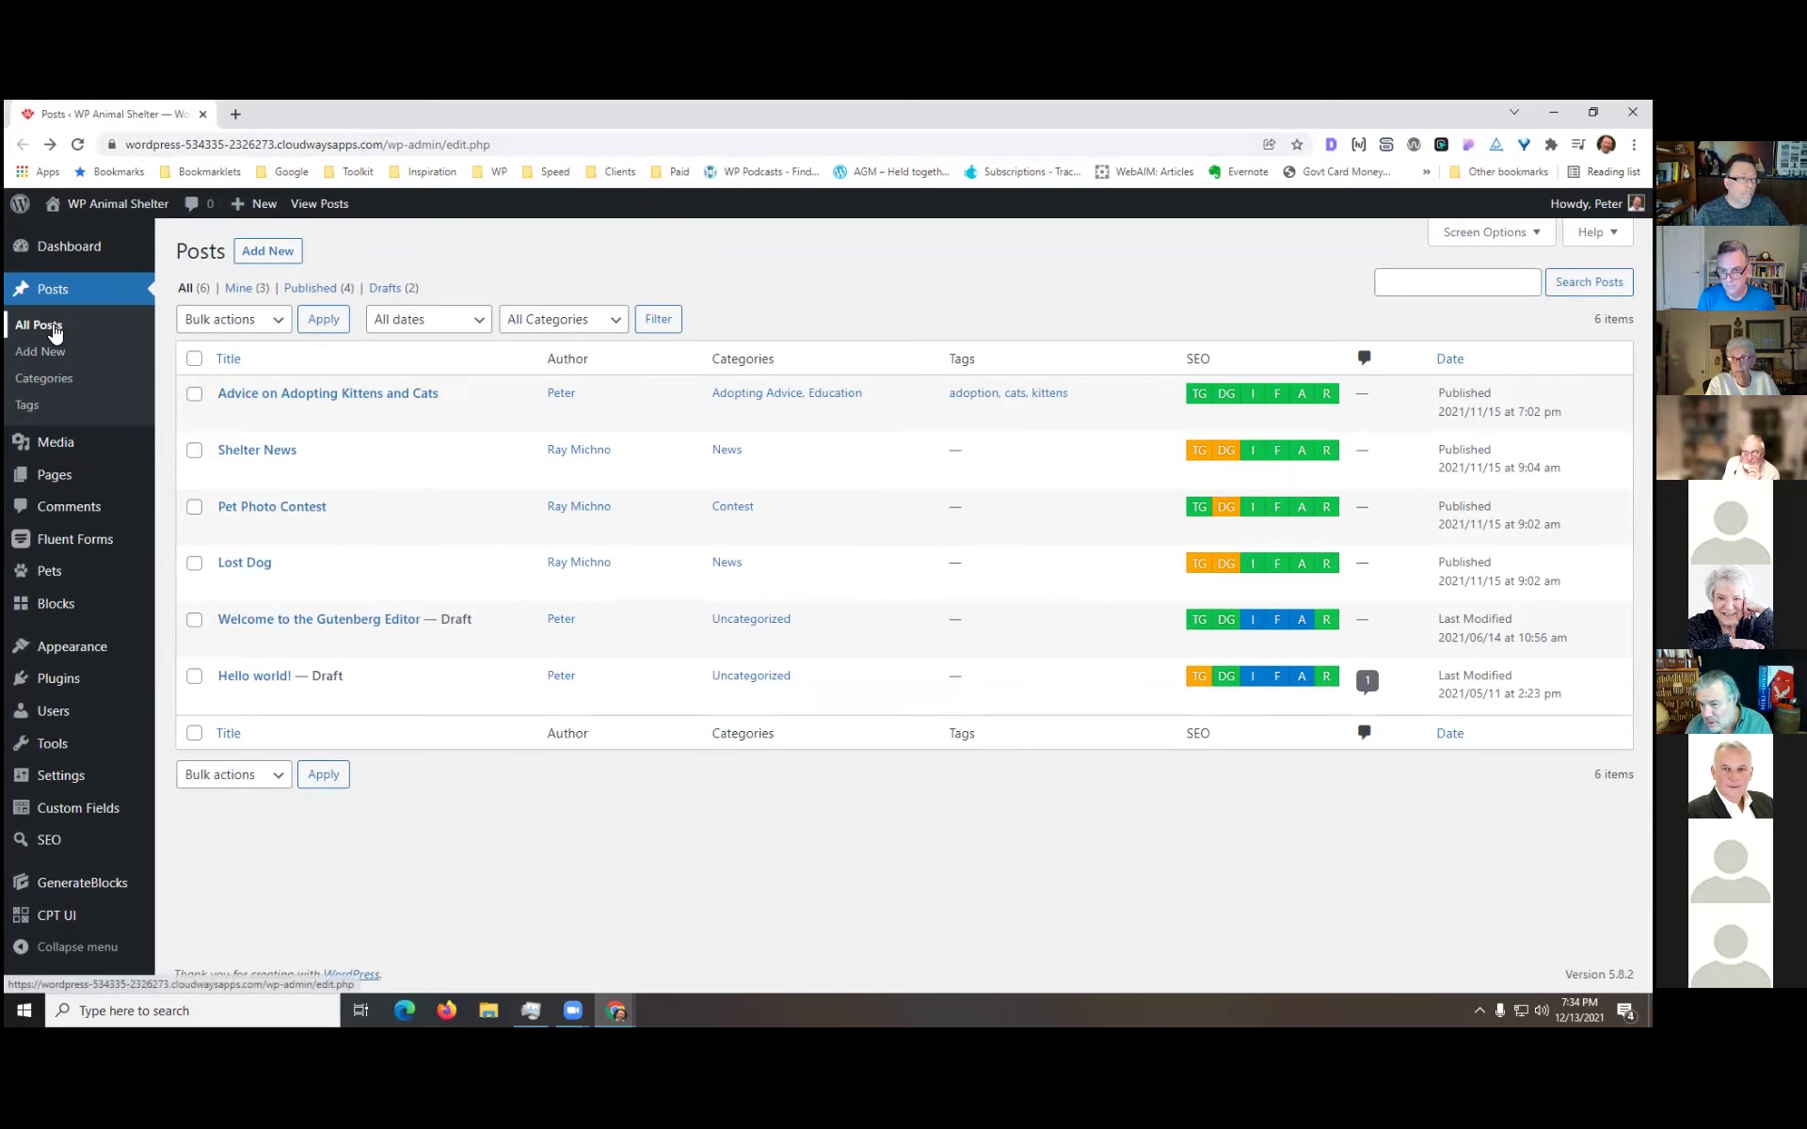
- Open the Posts list in a new browser tab and view the live "Advice on Adopting Kittens and Cats" post from there
click(95, 337)
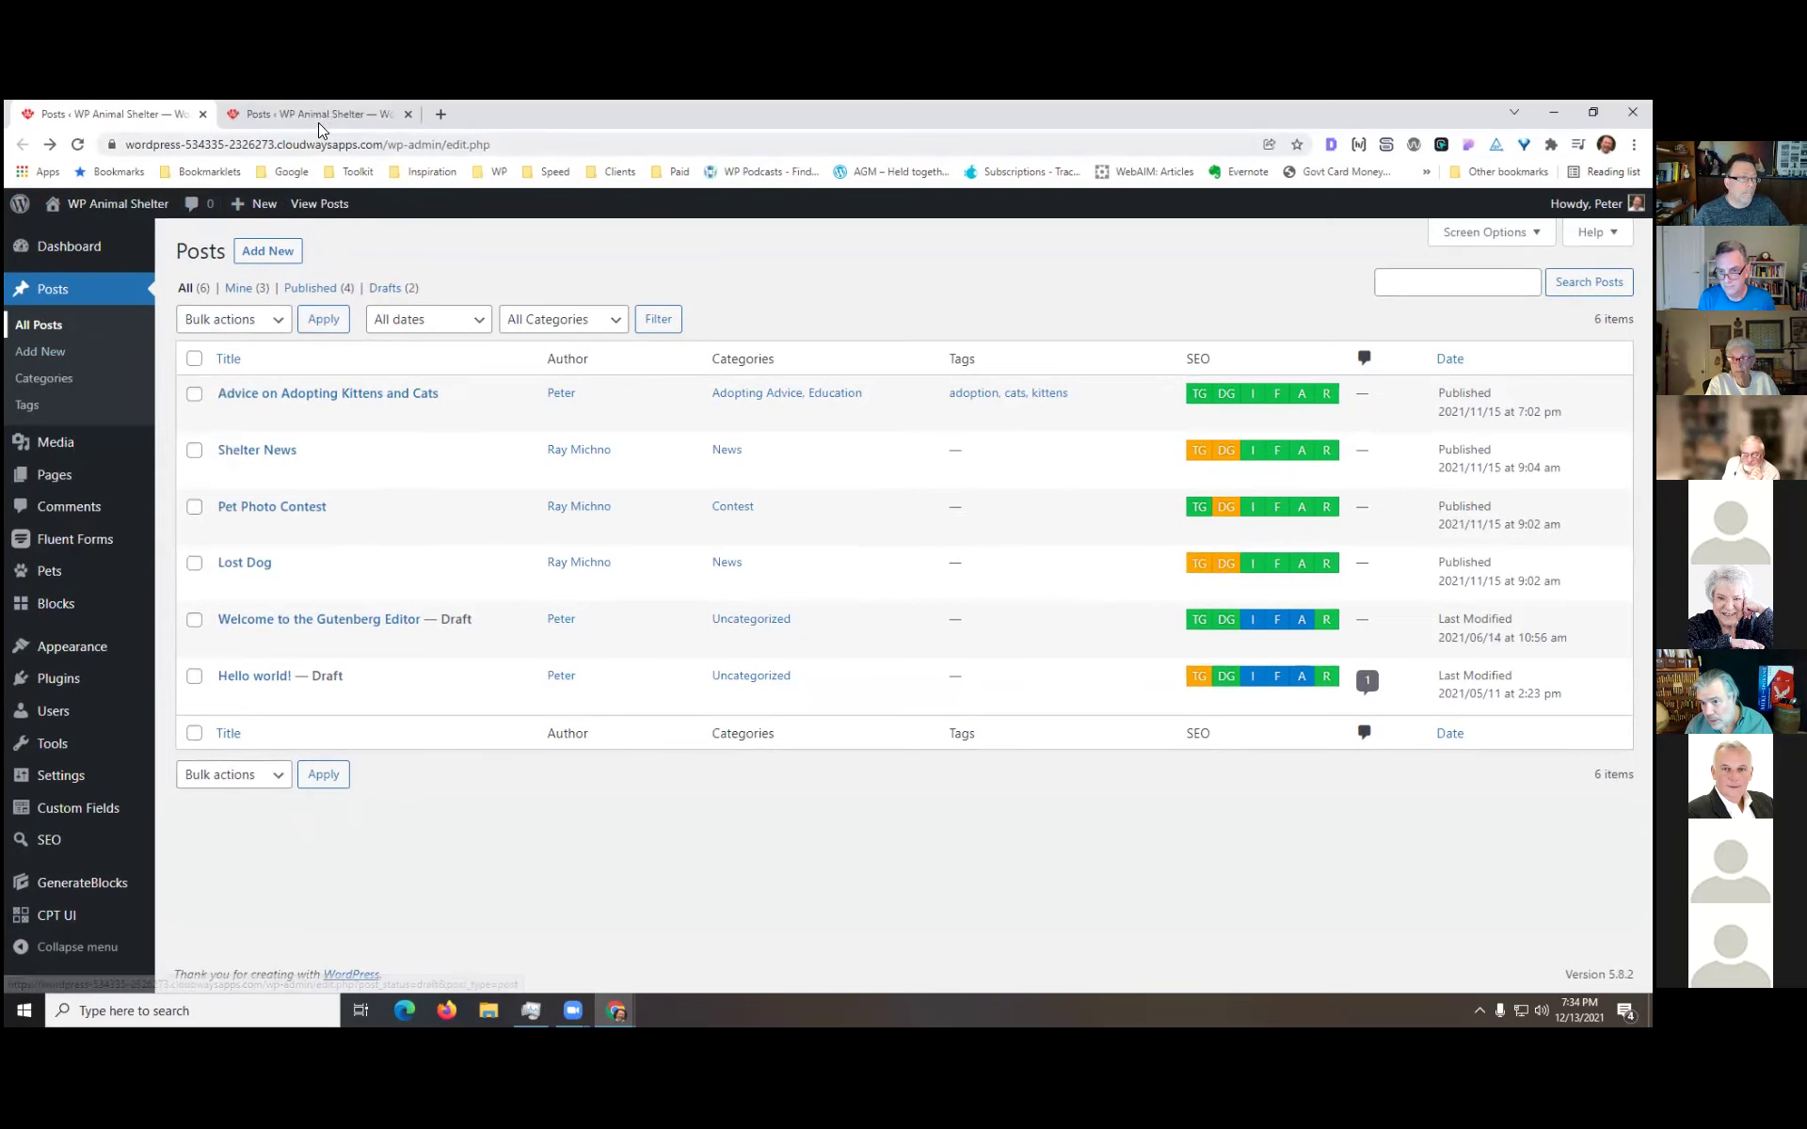
click(337, 126)
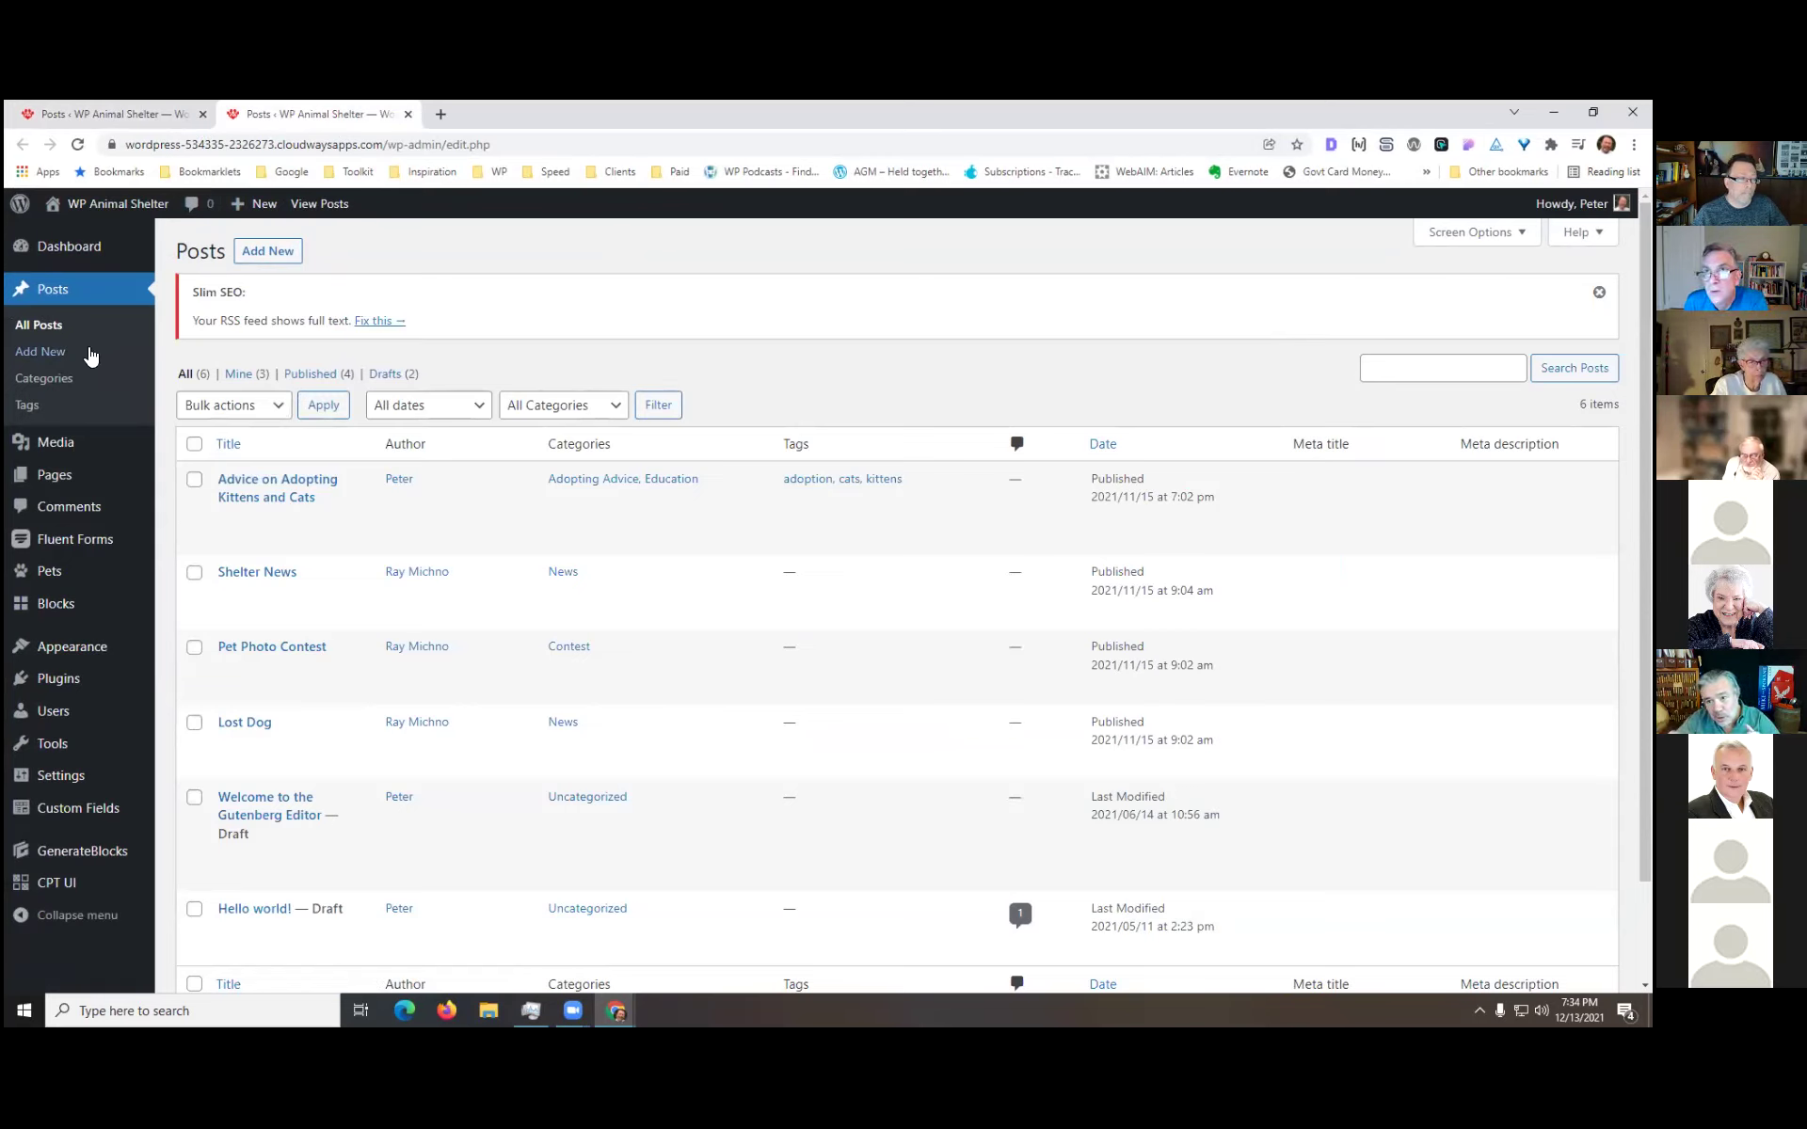
click(36, 335)
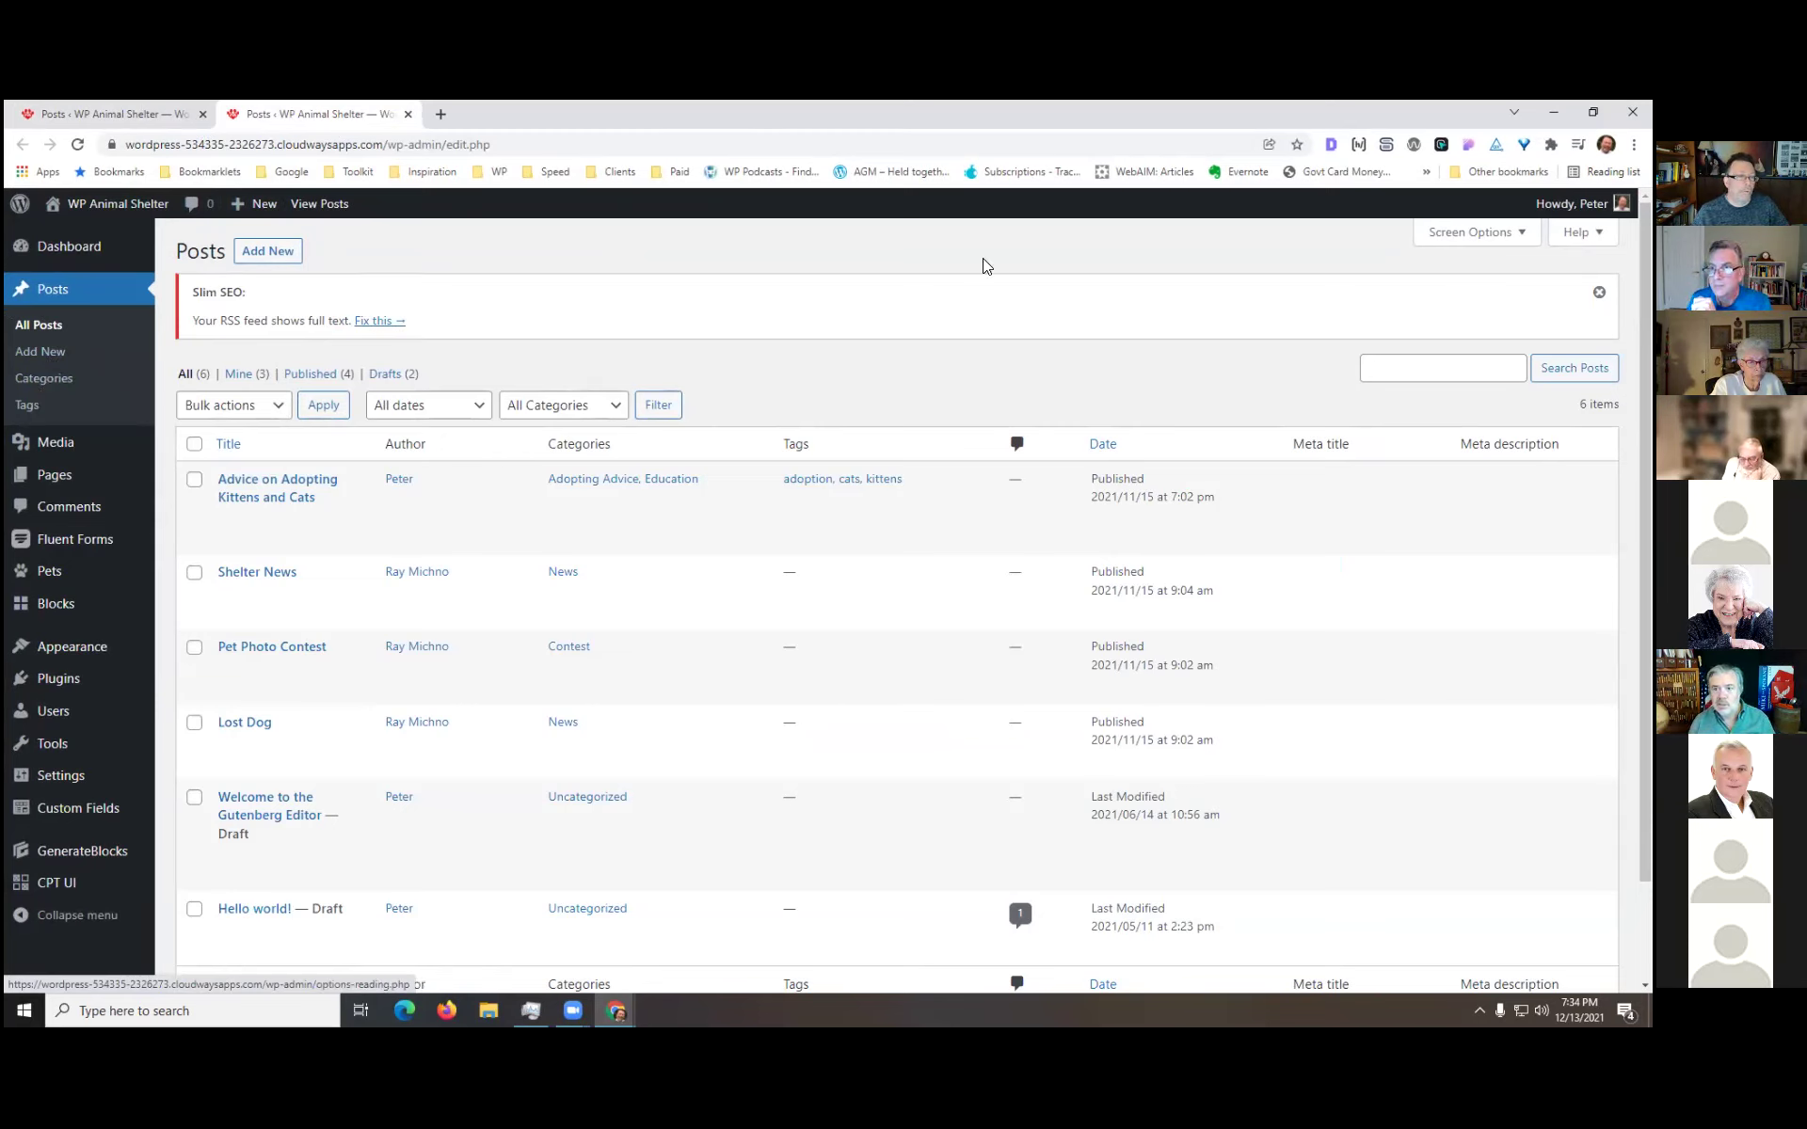
mouse_move(299, 519)
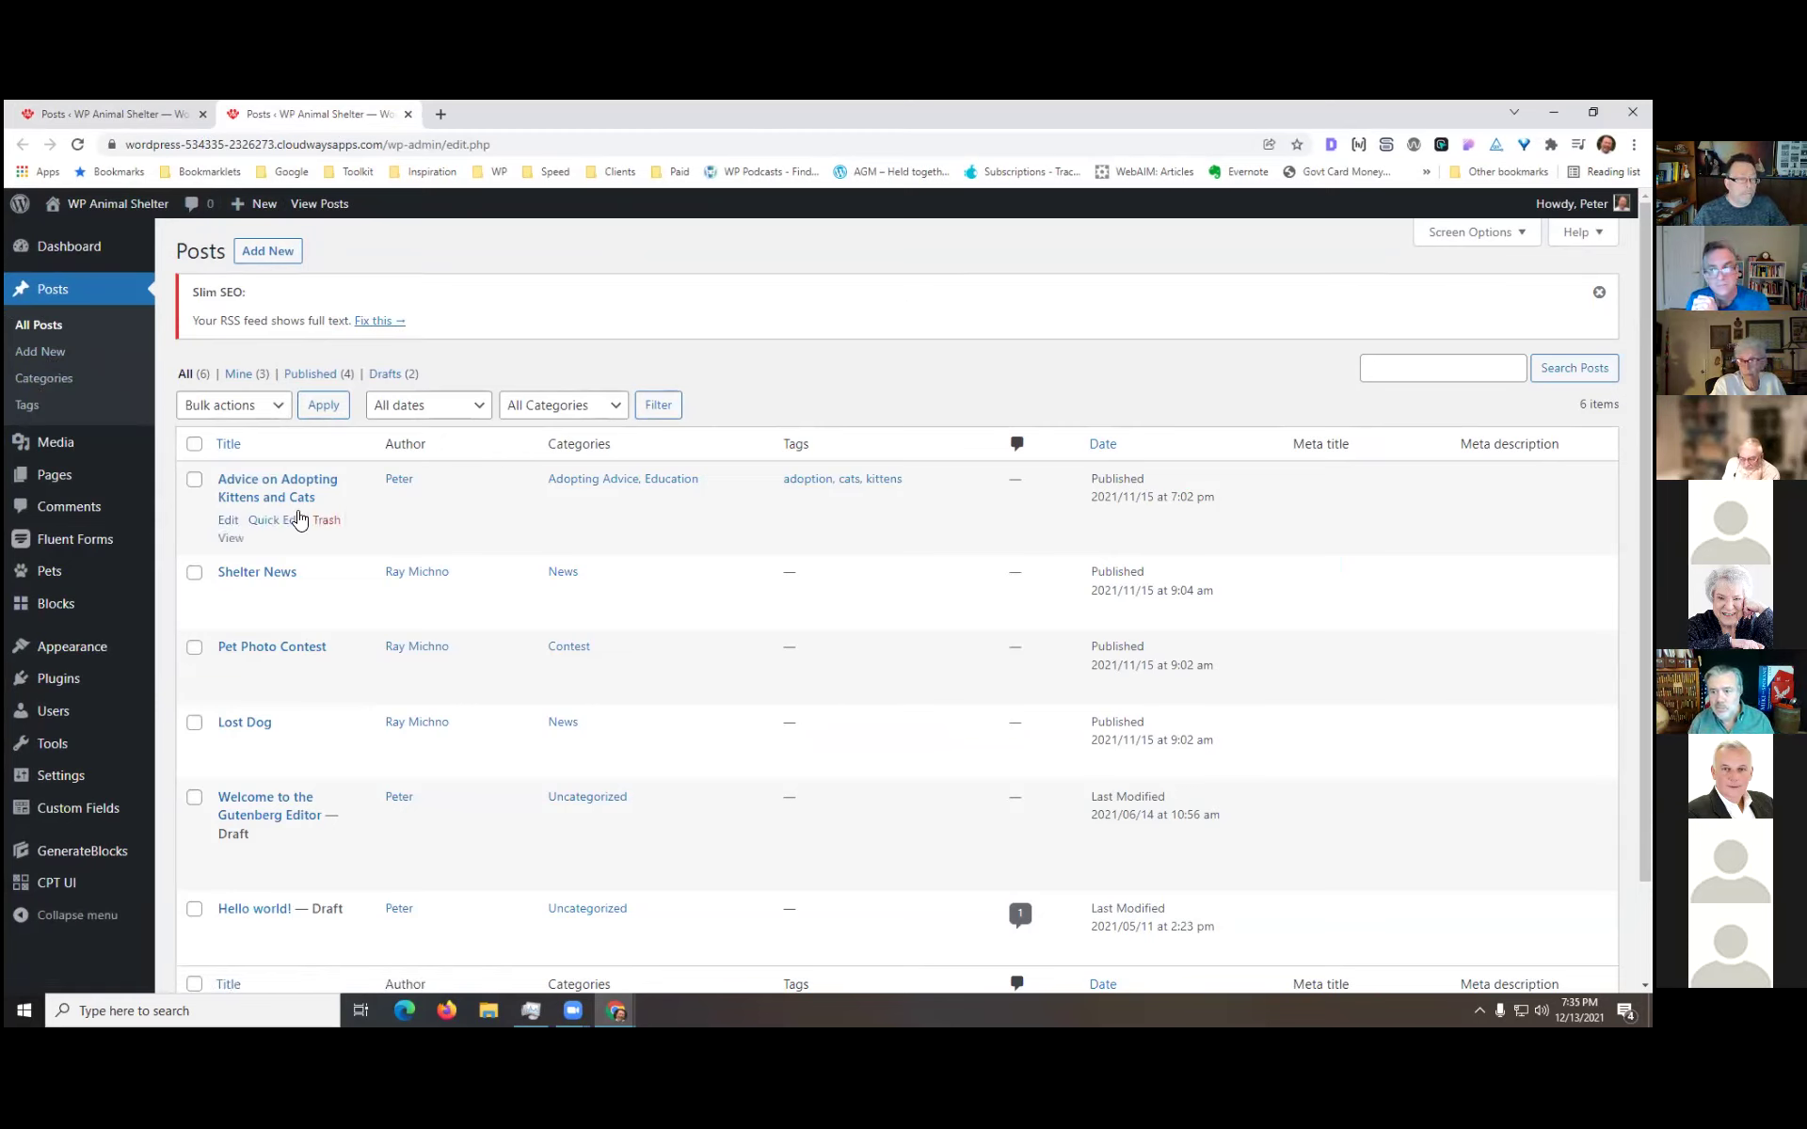
click(228, 539)
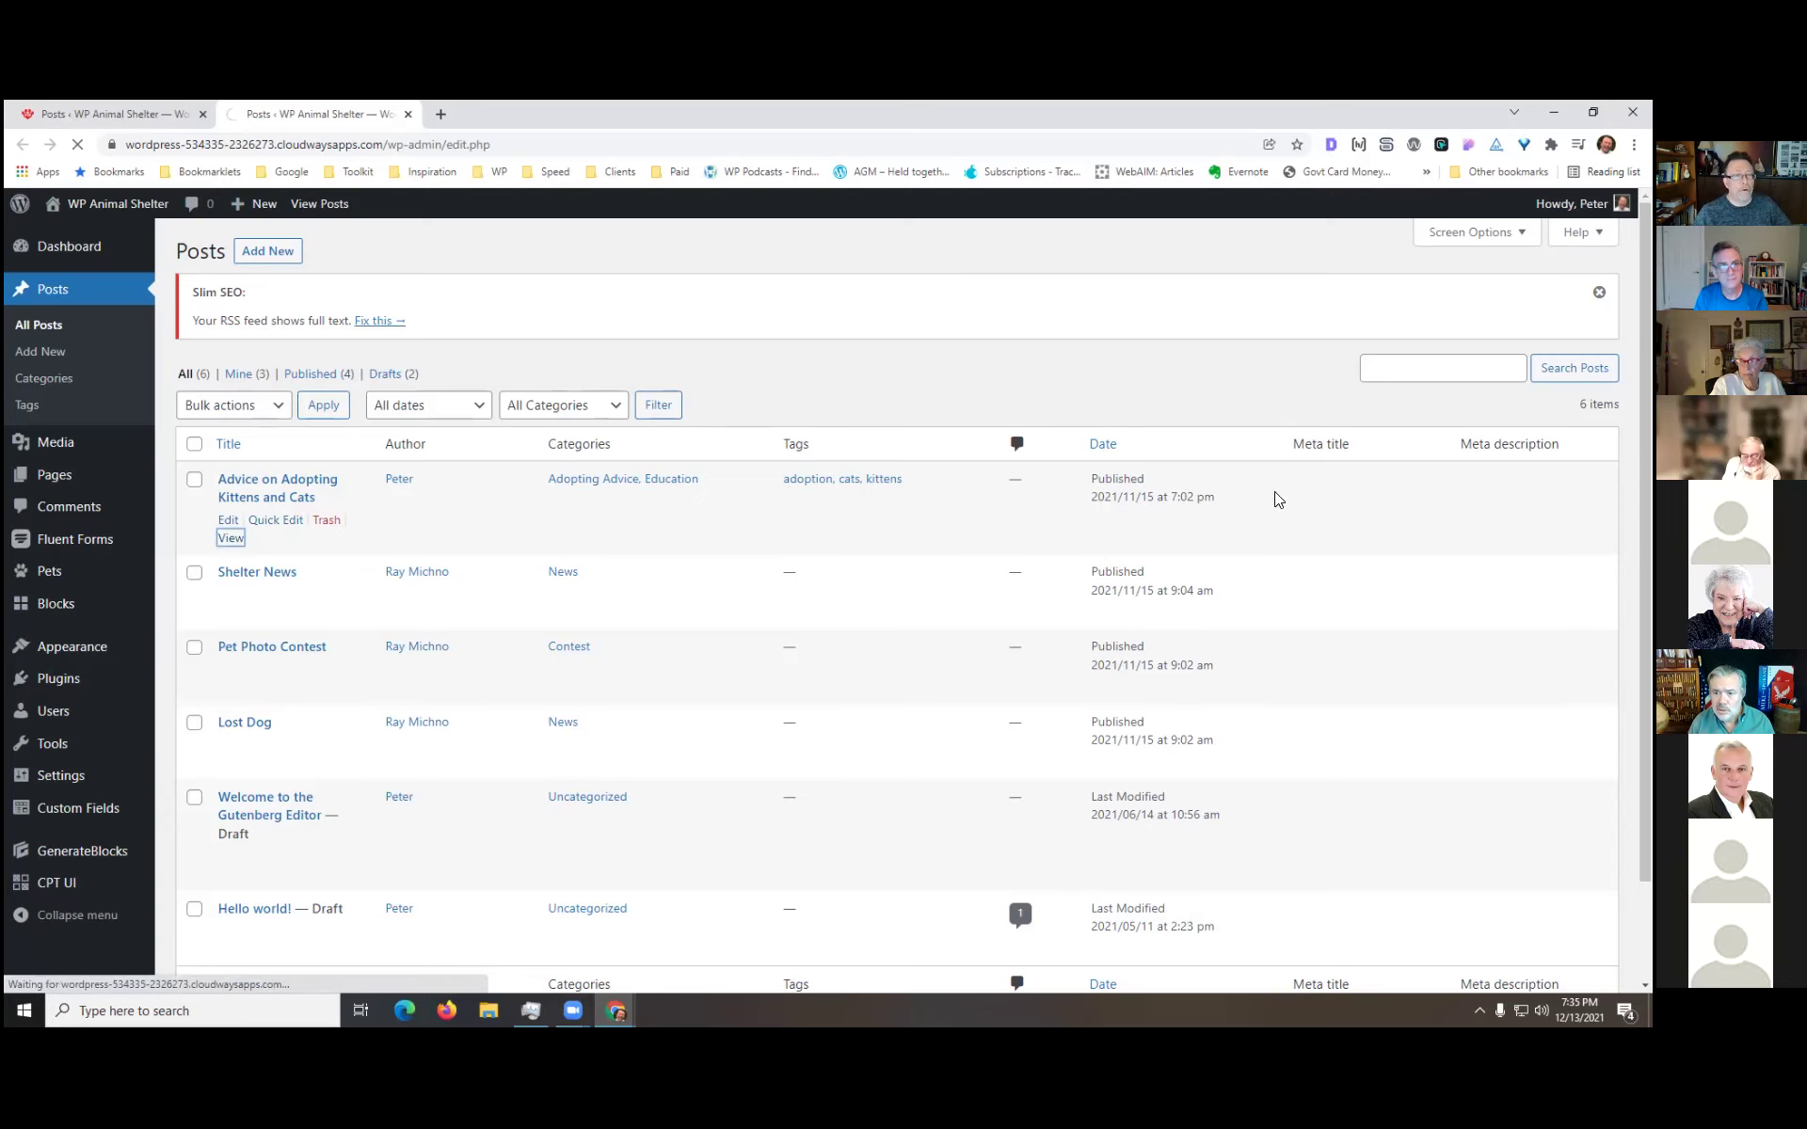
scroll(1366, 599, down, 7)
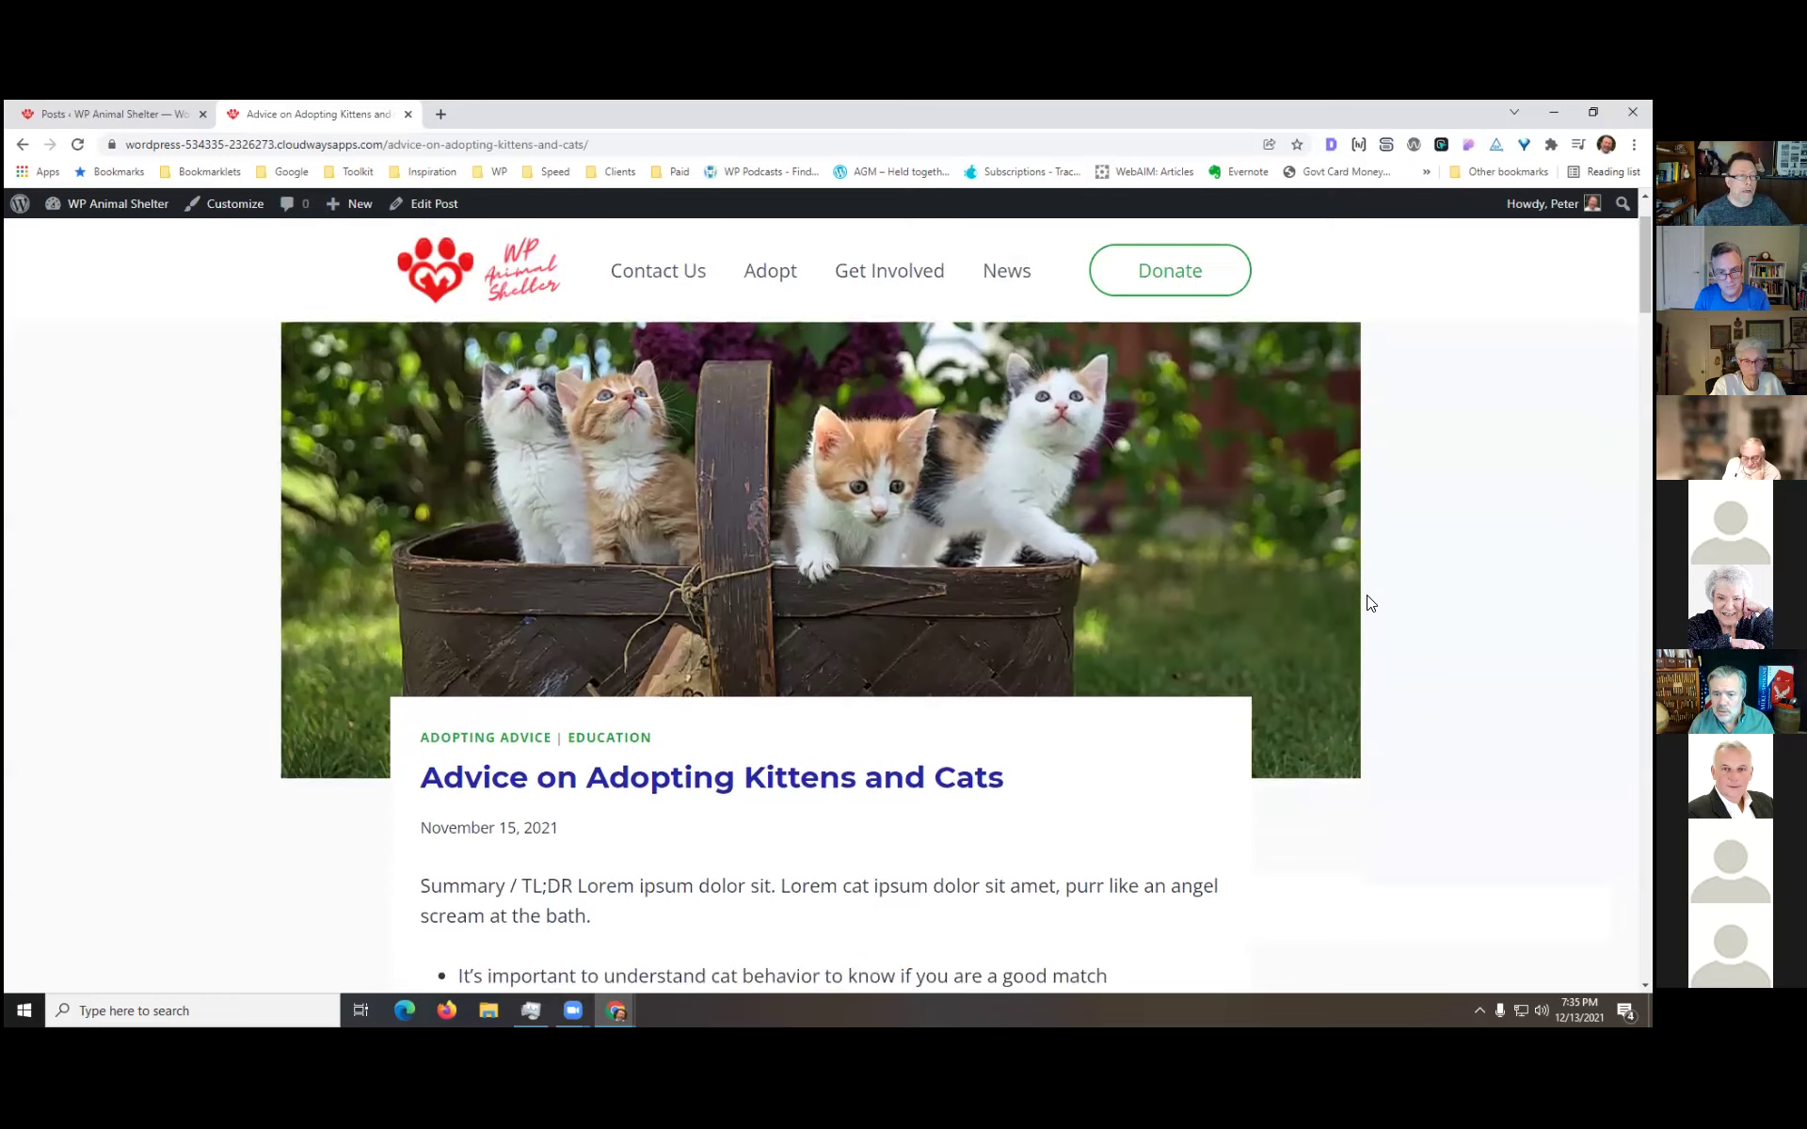
scroll(1364, 596, up, 4)
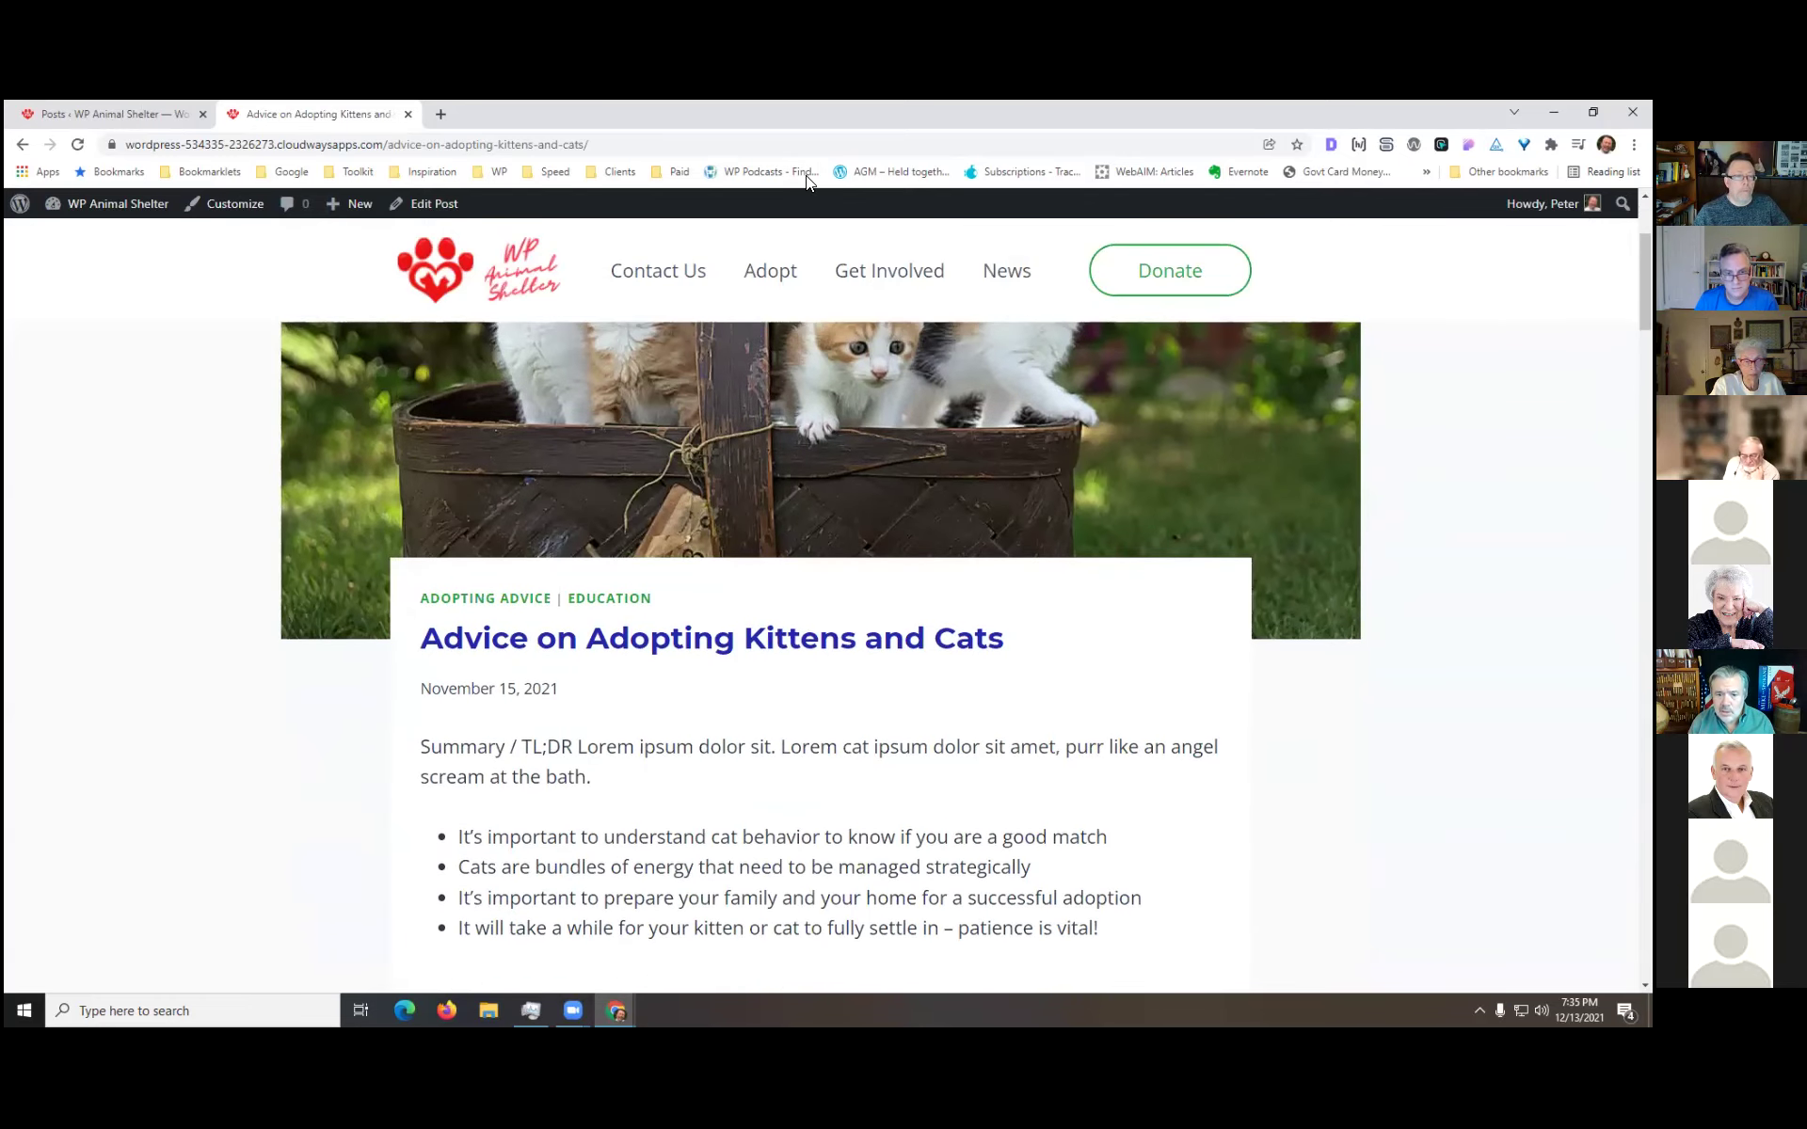
- Open the post for editing and examine its tags and its Search Engine Optimization meta title and meta description
click(426, 203)
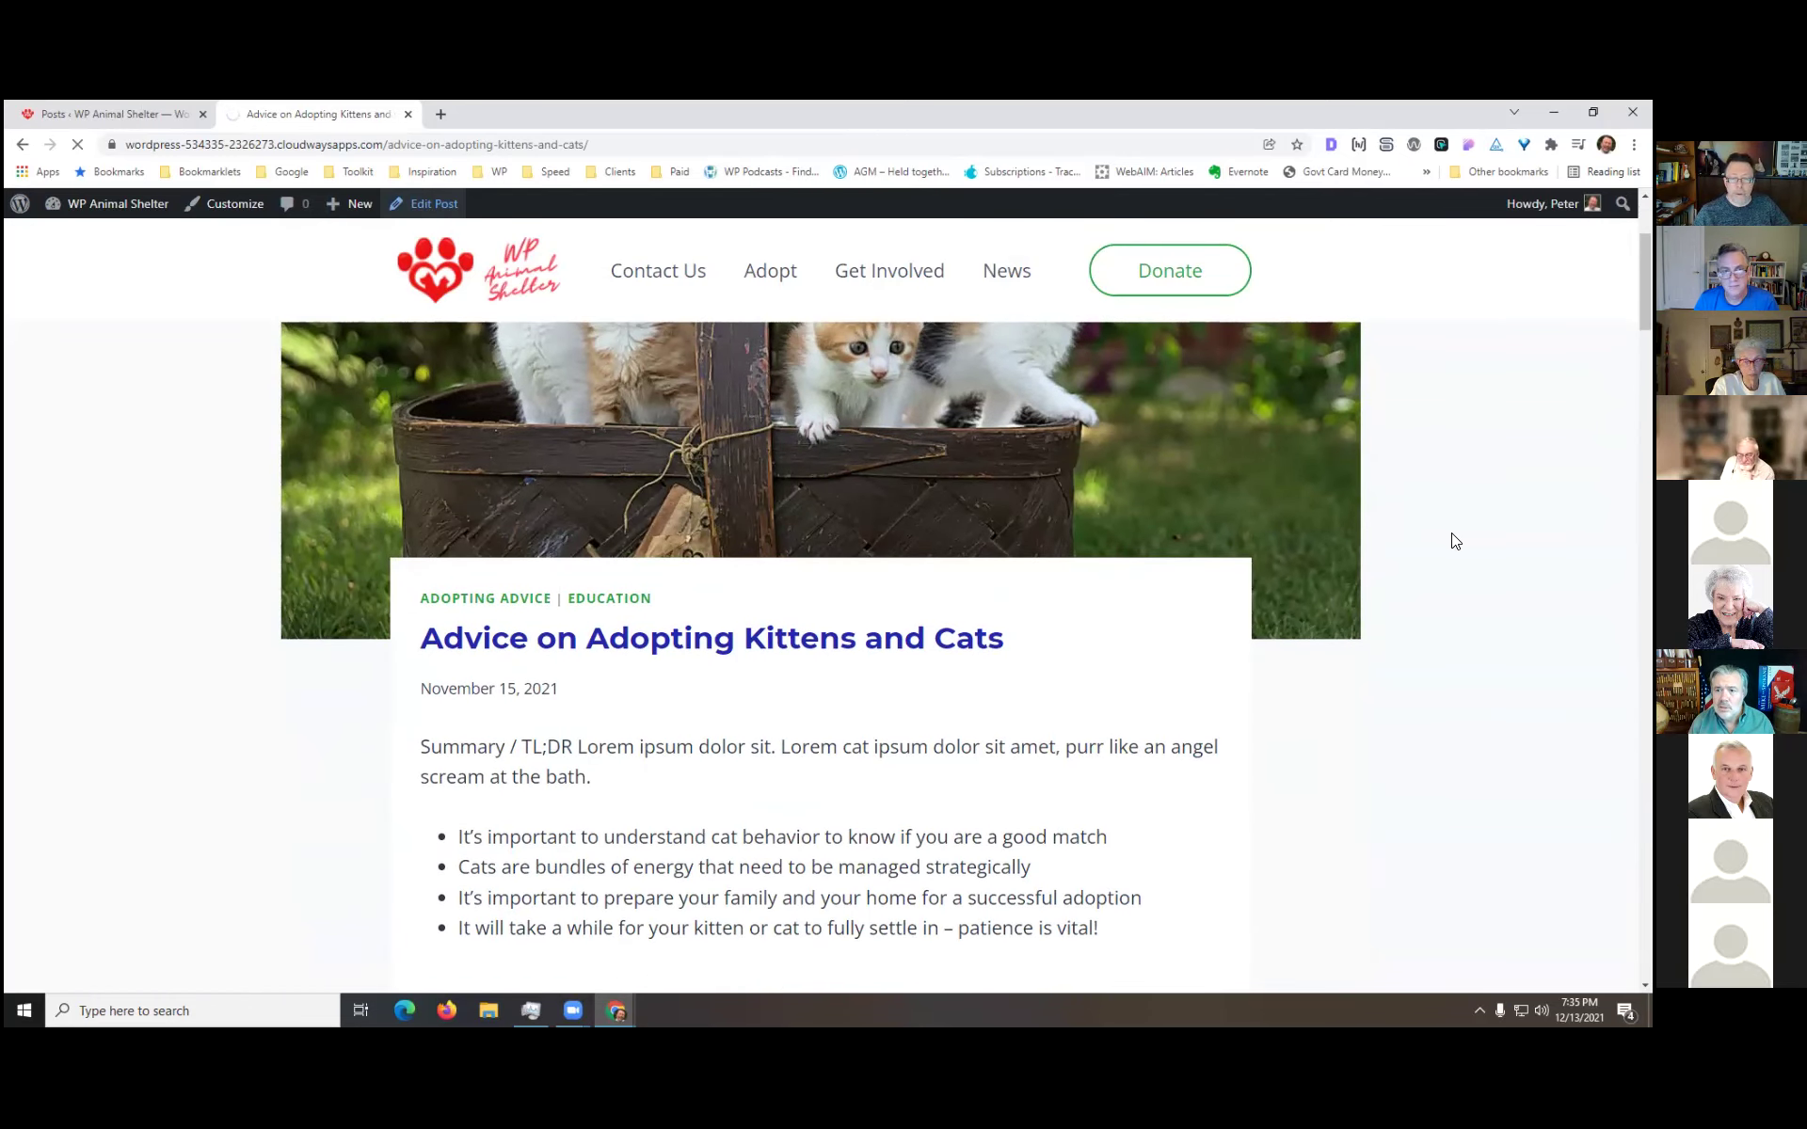
scroll(1449, 539, down, 3)
scroll(1055, 631, down, 2)
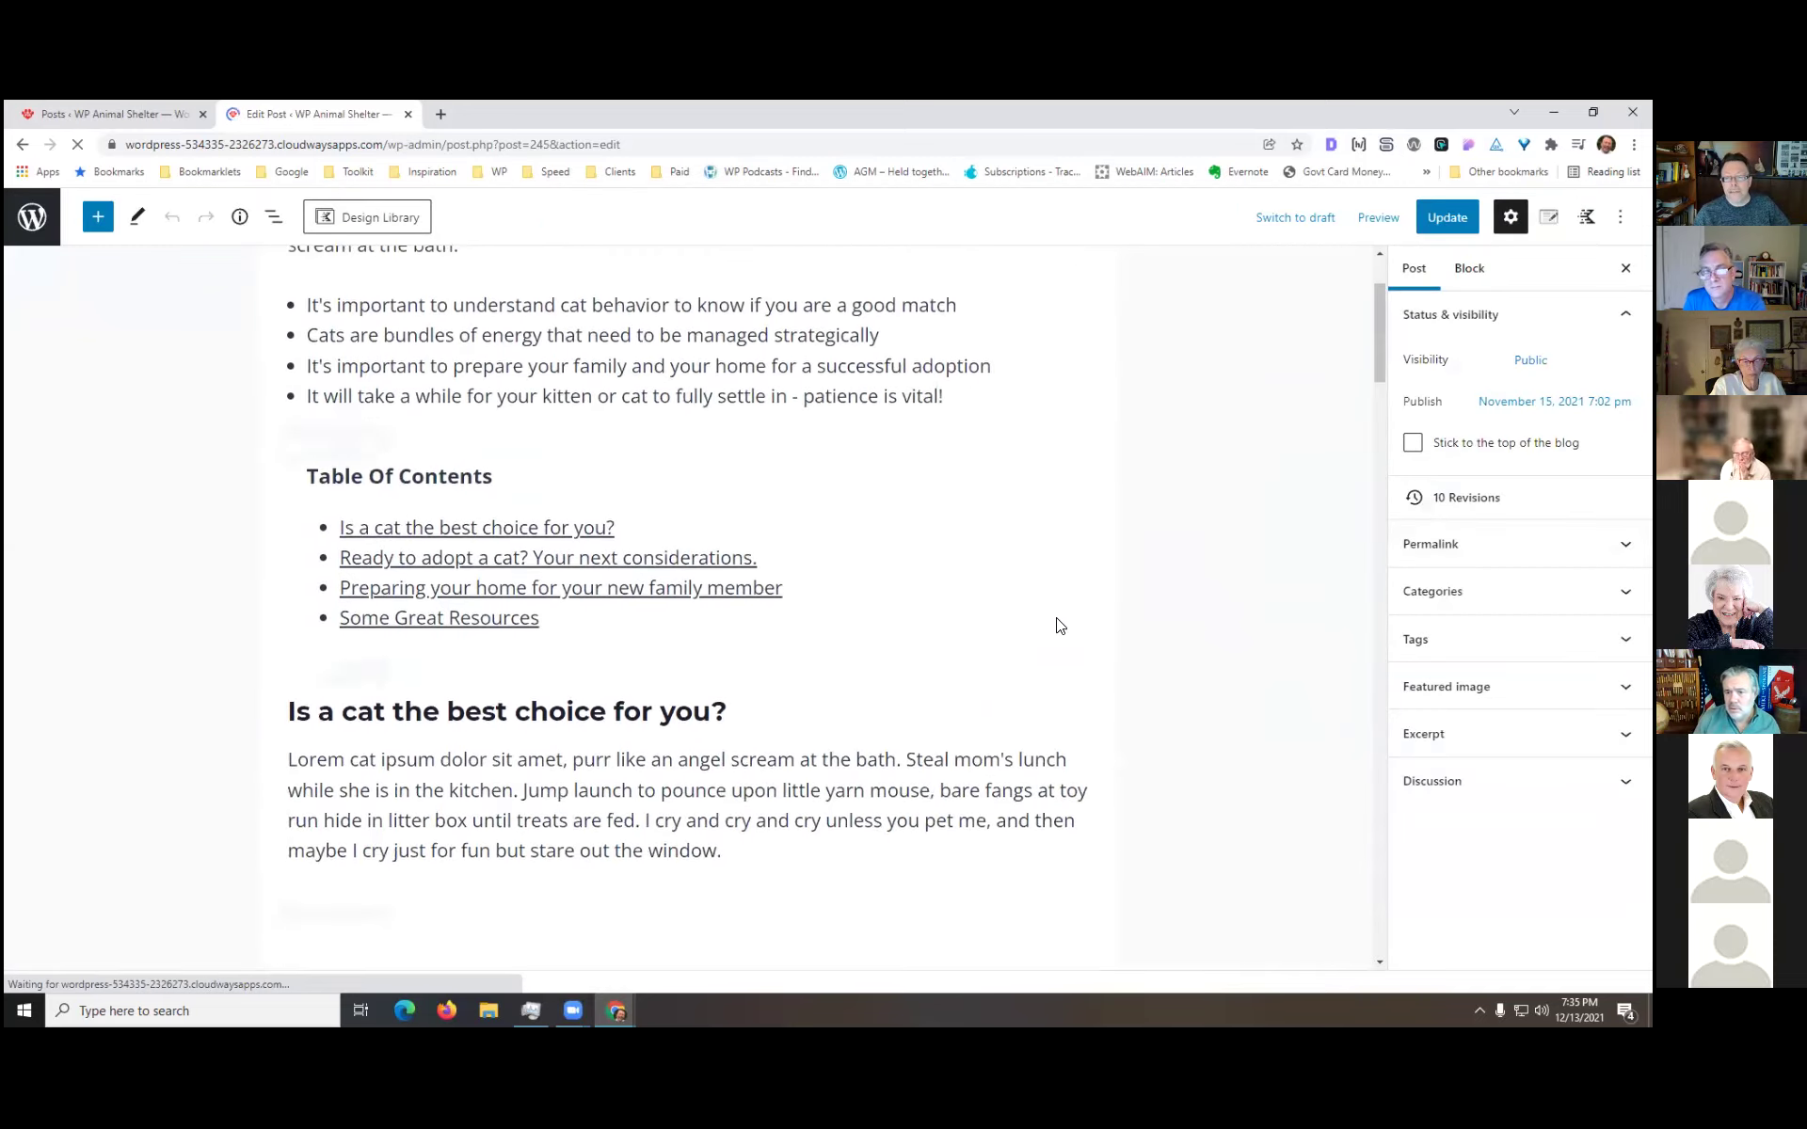
scroll(1055, 630, down, 20)
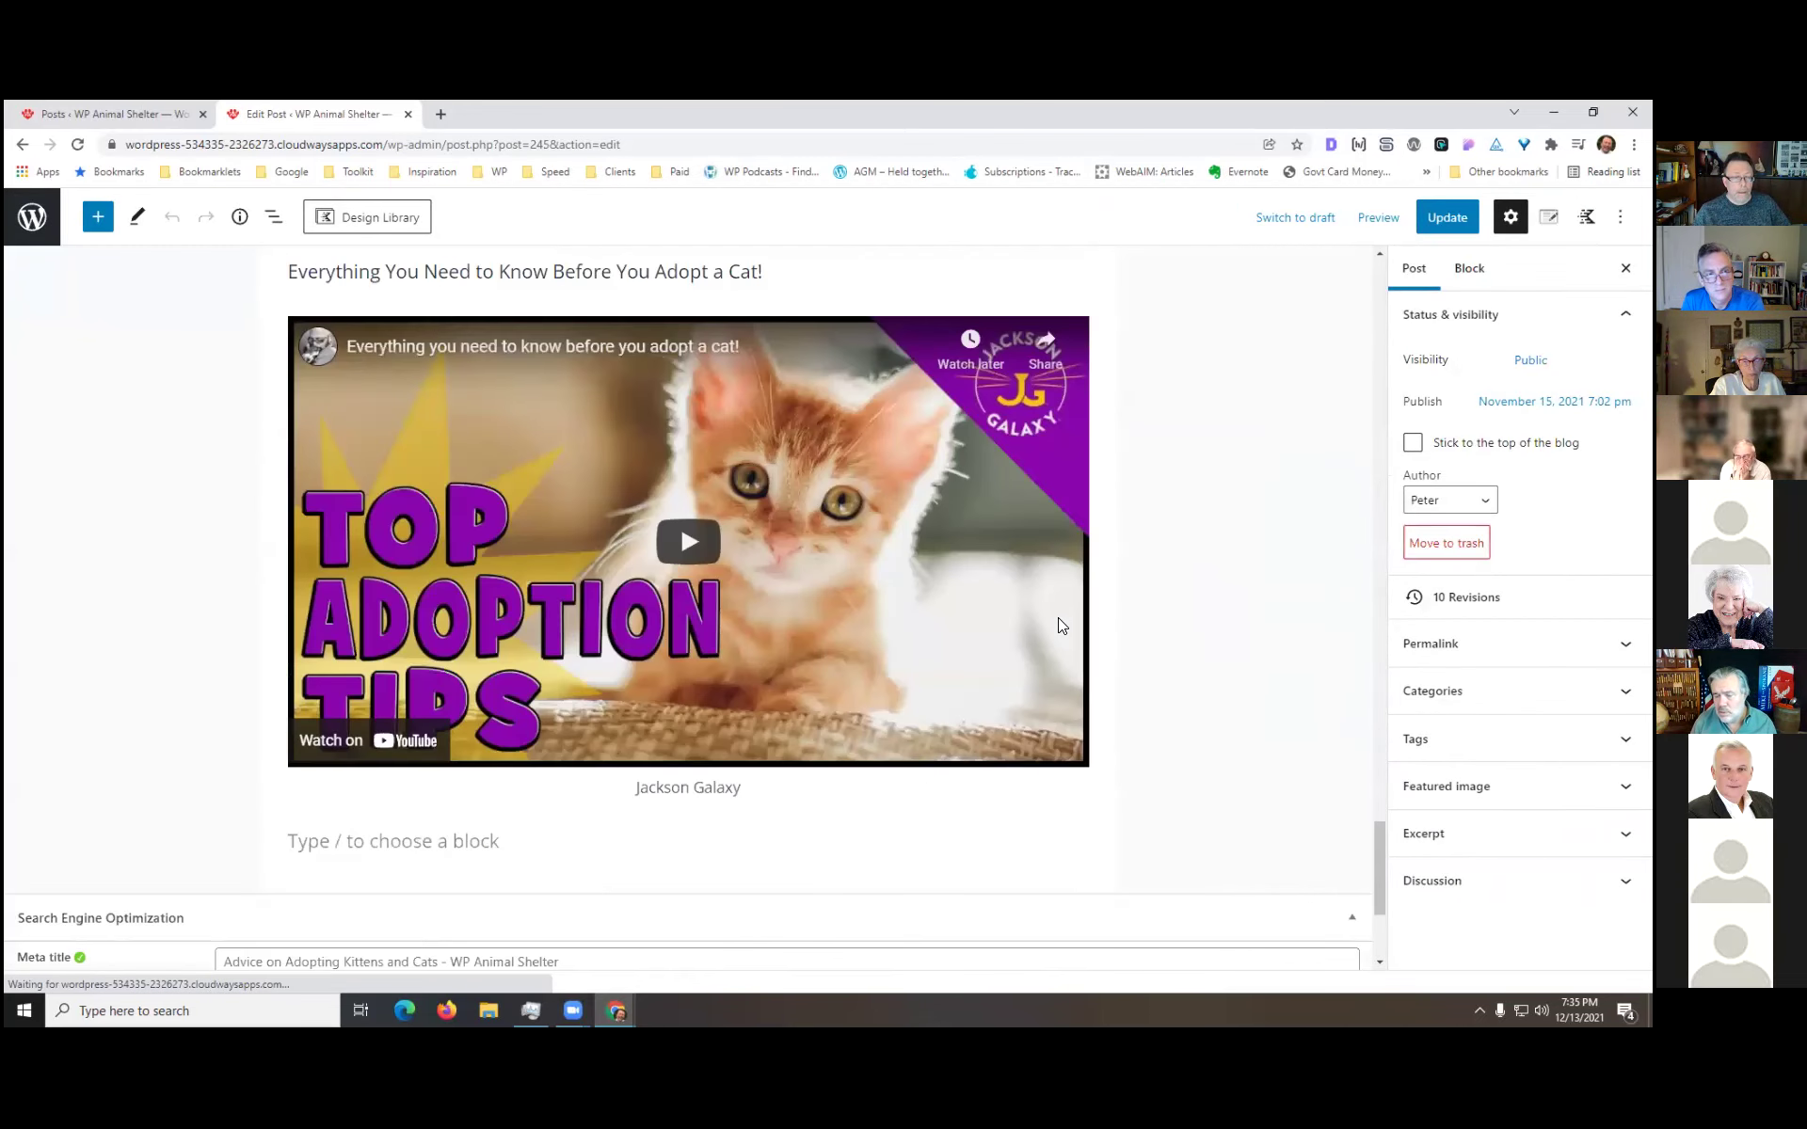
scroll(1057, 621, down, 3)
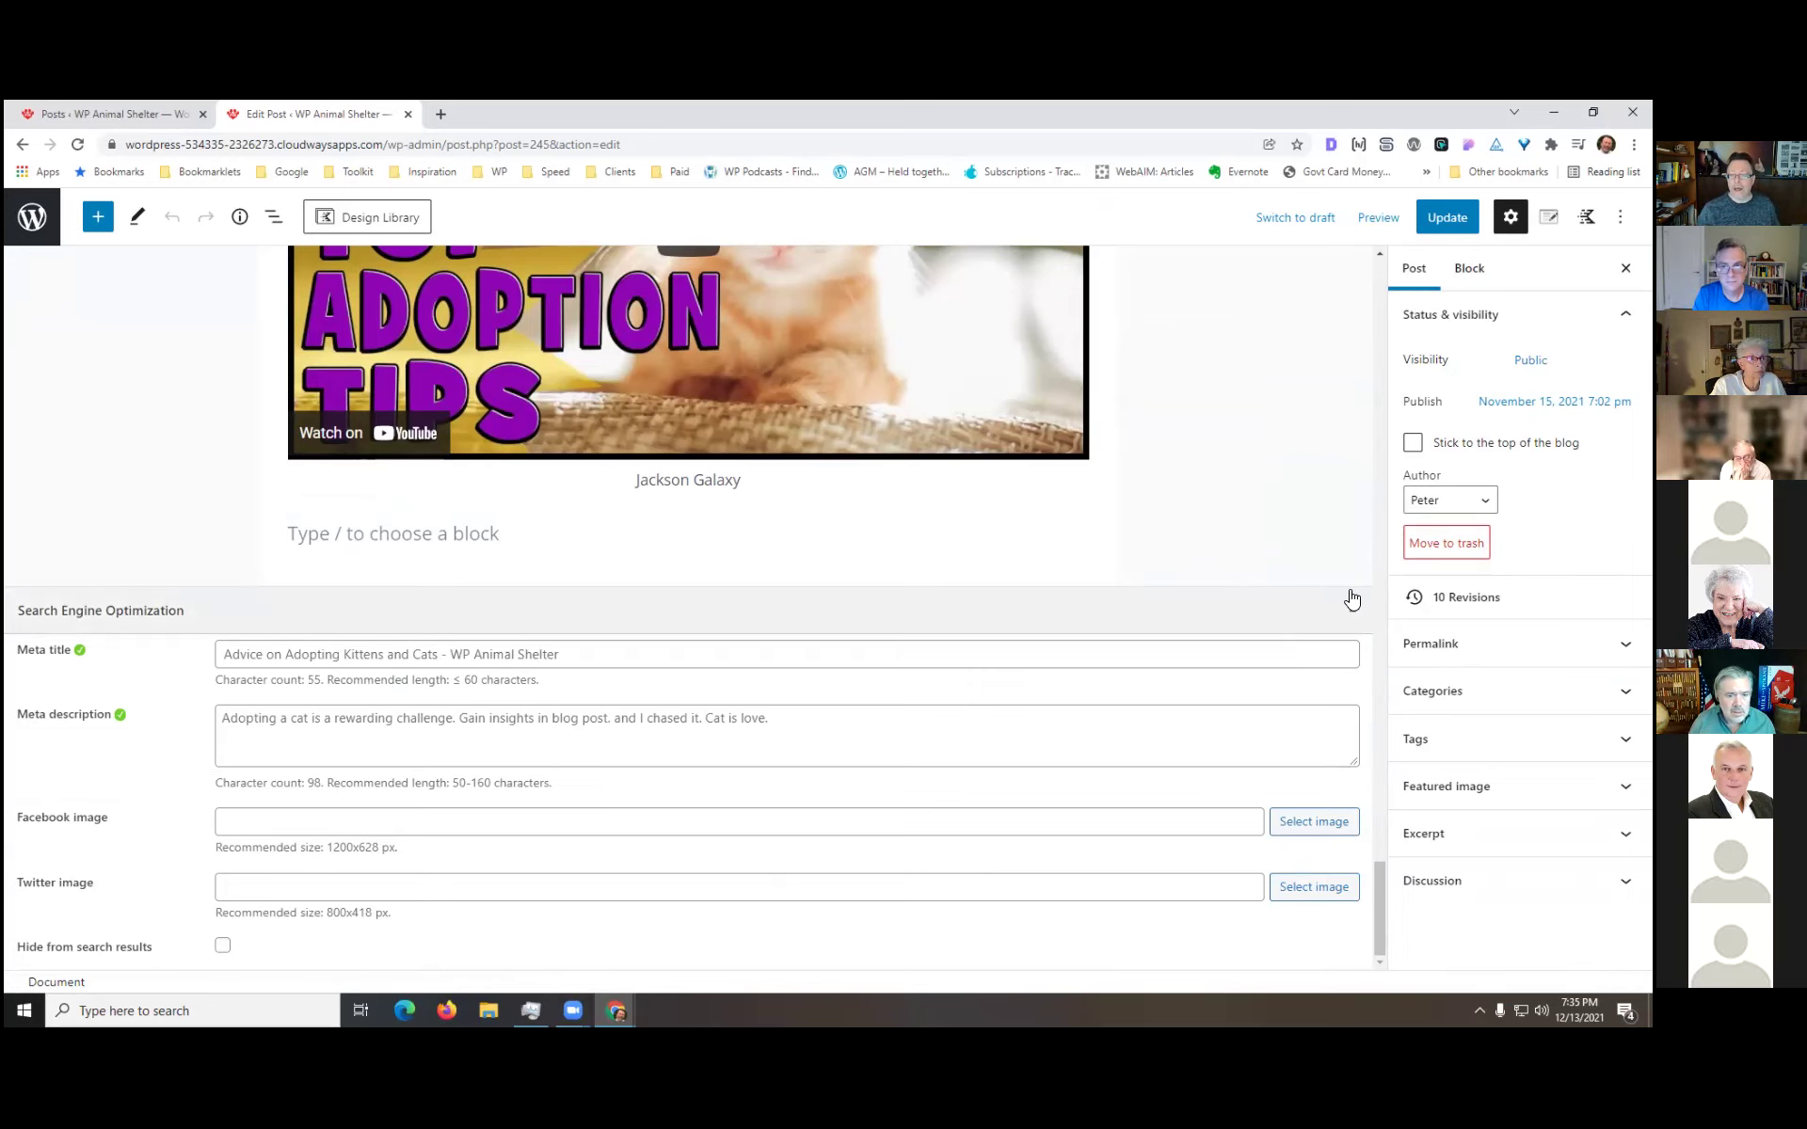
click(1467, 739)
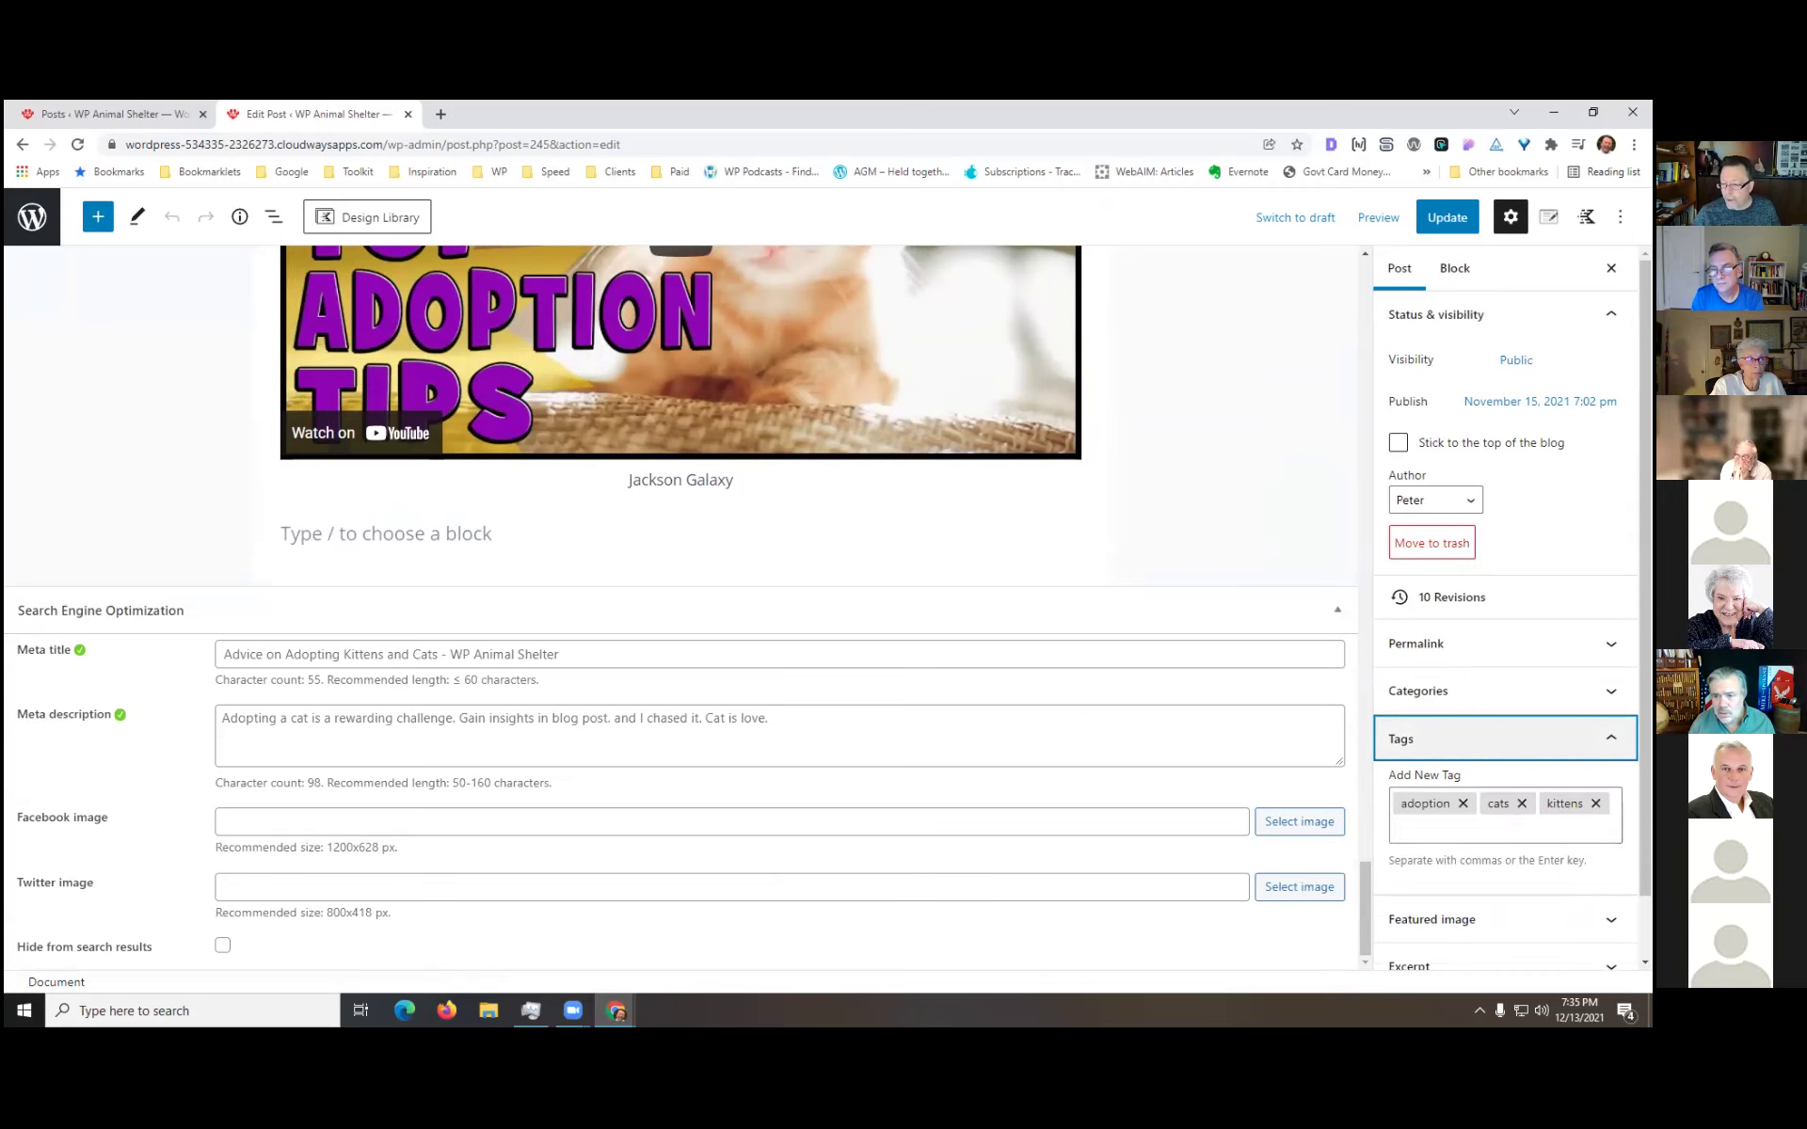
key(Return)
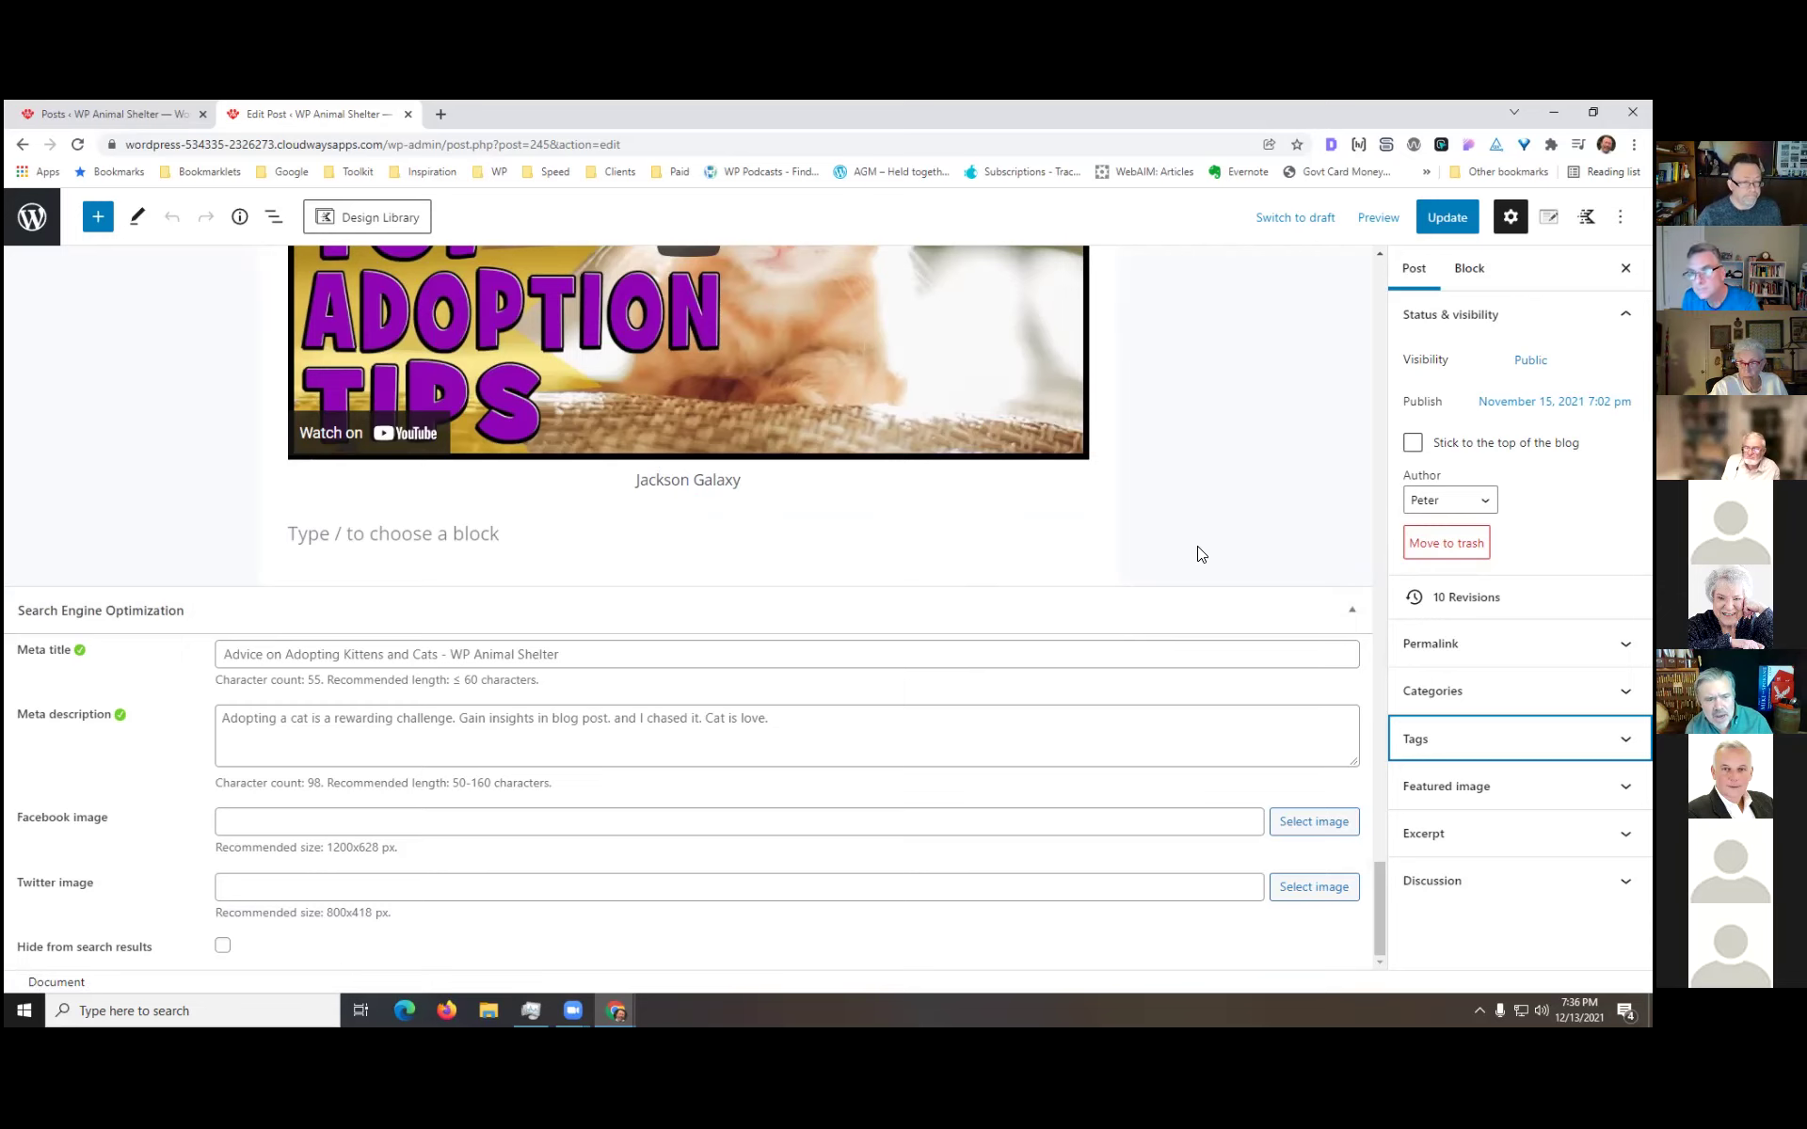
click(856, 719)
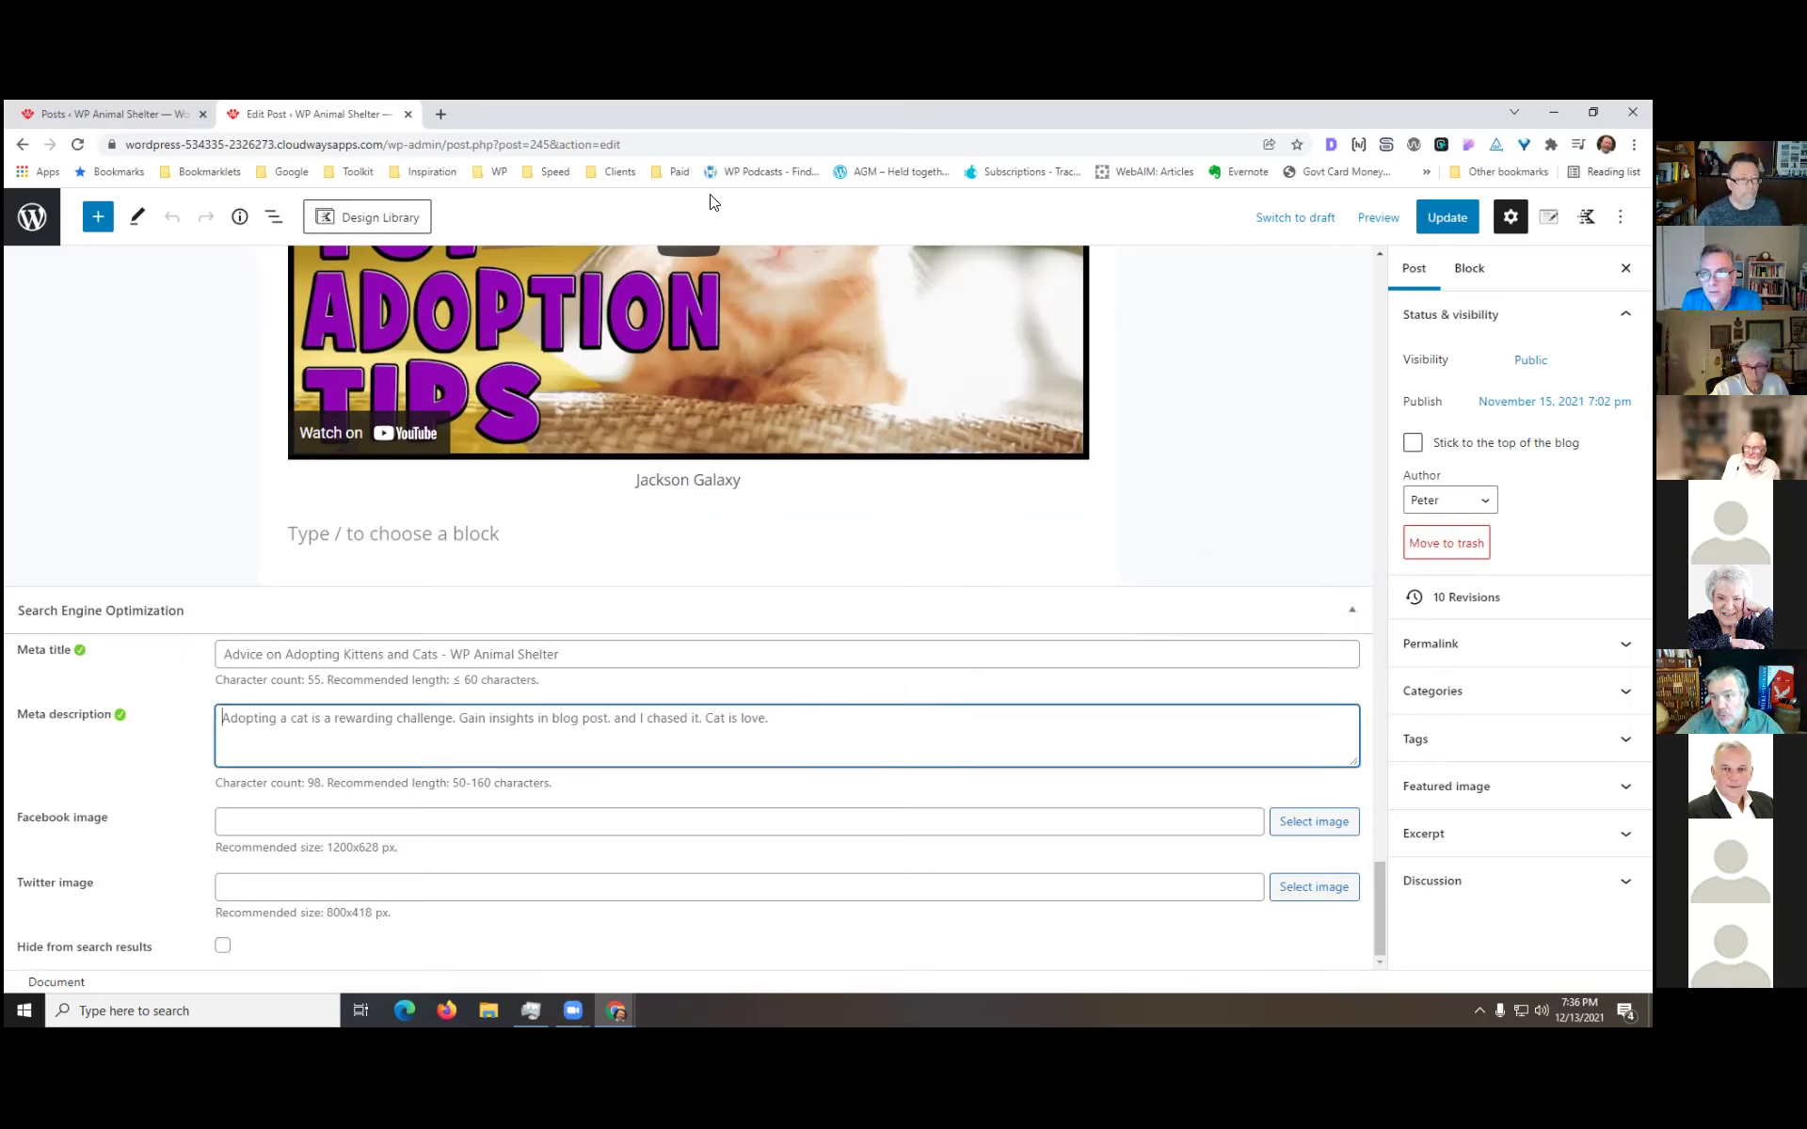
- Open the Posts list in another browser tab, keeping the editor open, and bring up the page options on the live "Advice on Adopting Kittens and Cats" post
scroll(267, 246, up, 4)
right_click(31, 219)
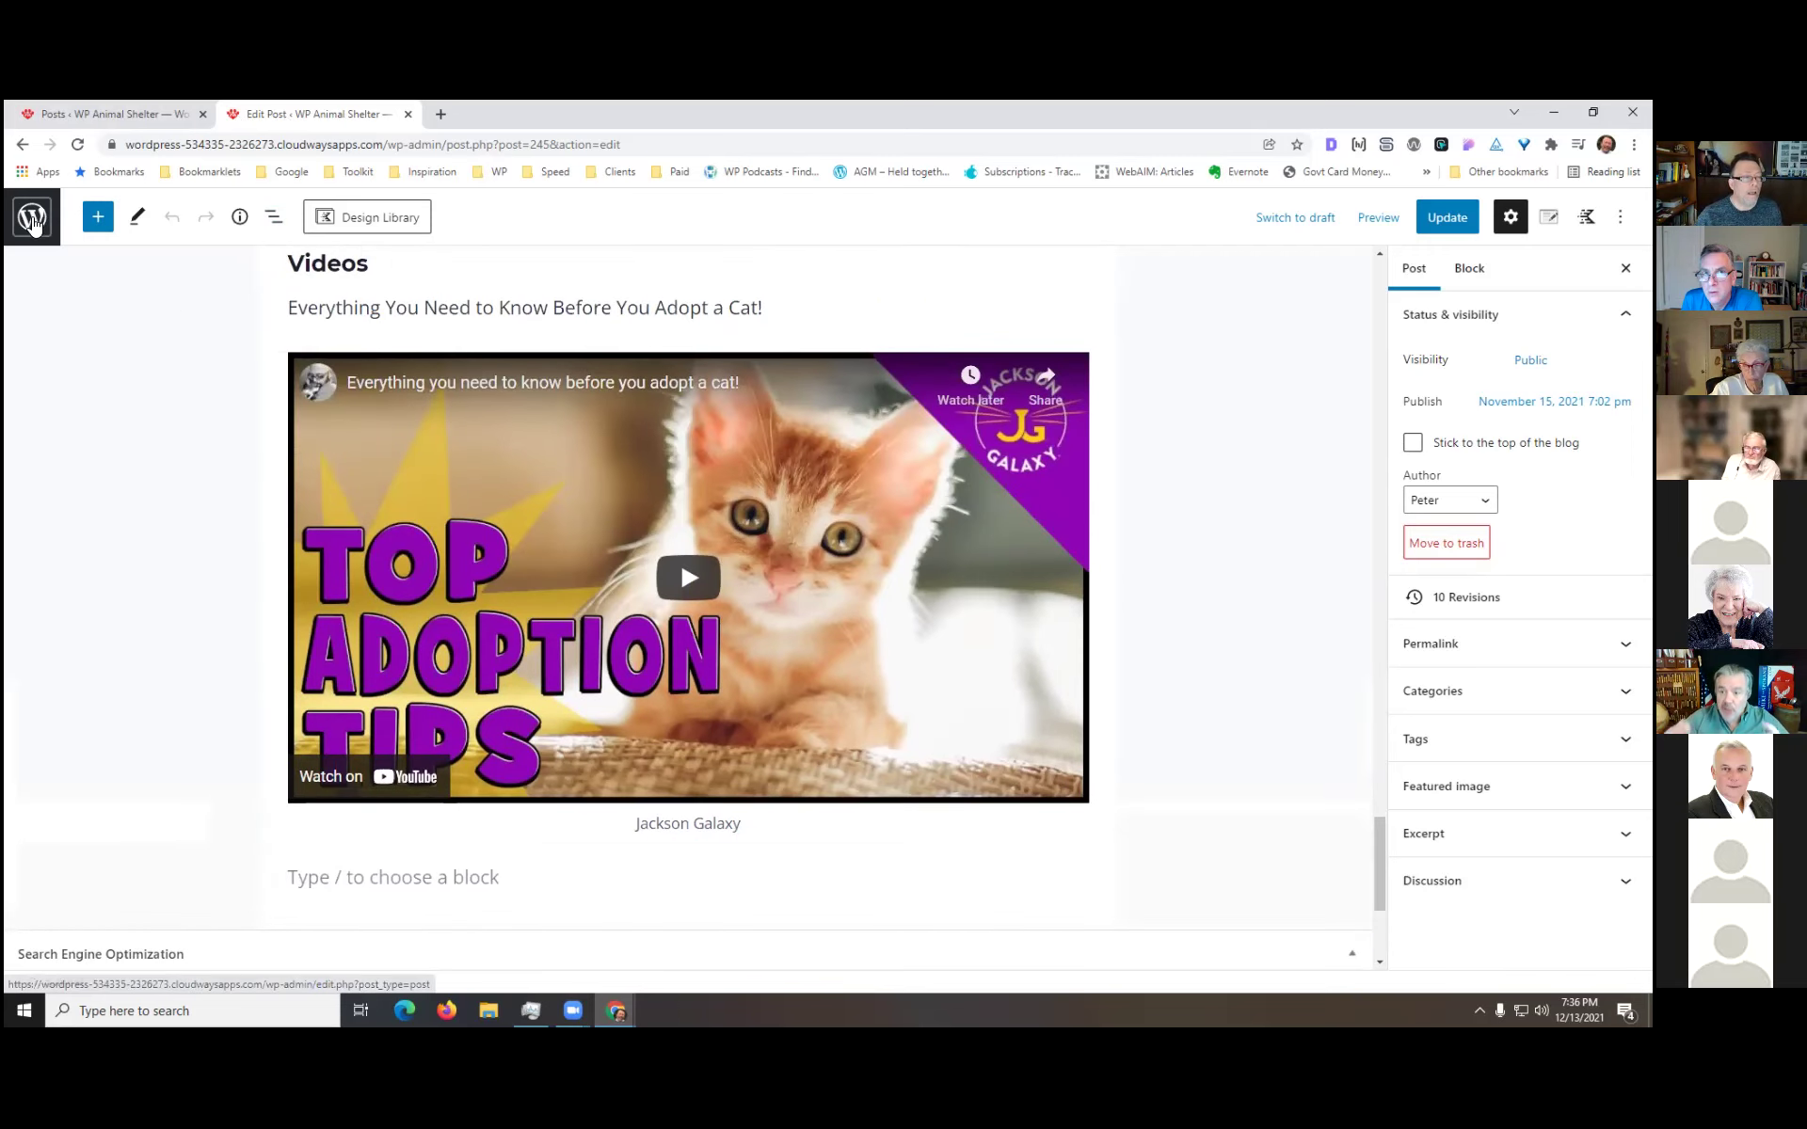
click(100, 230)
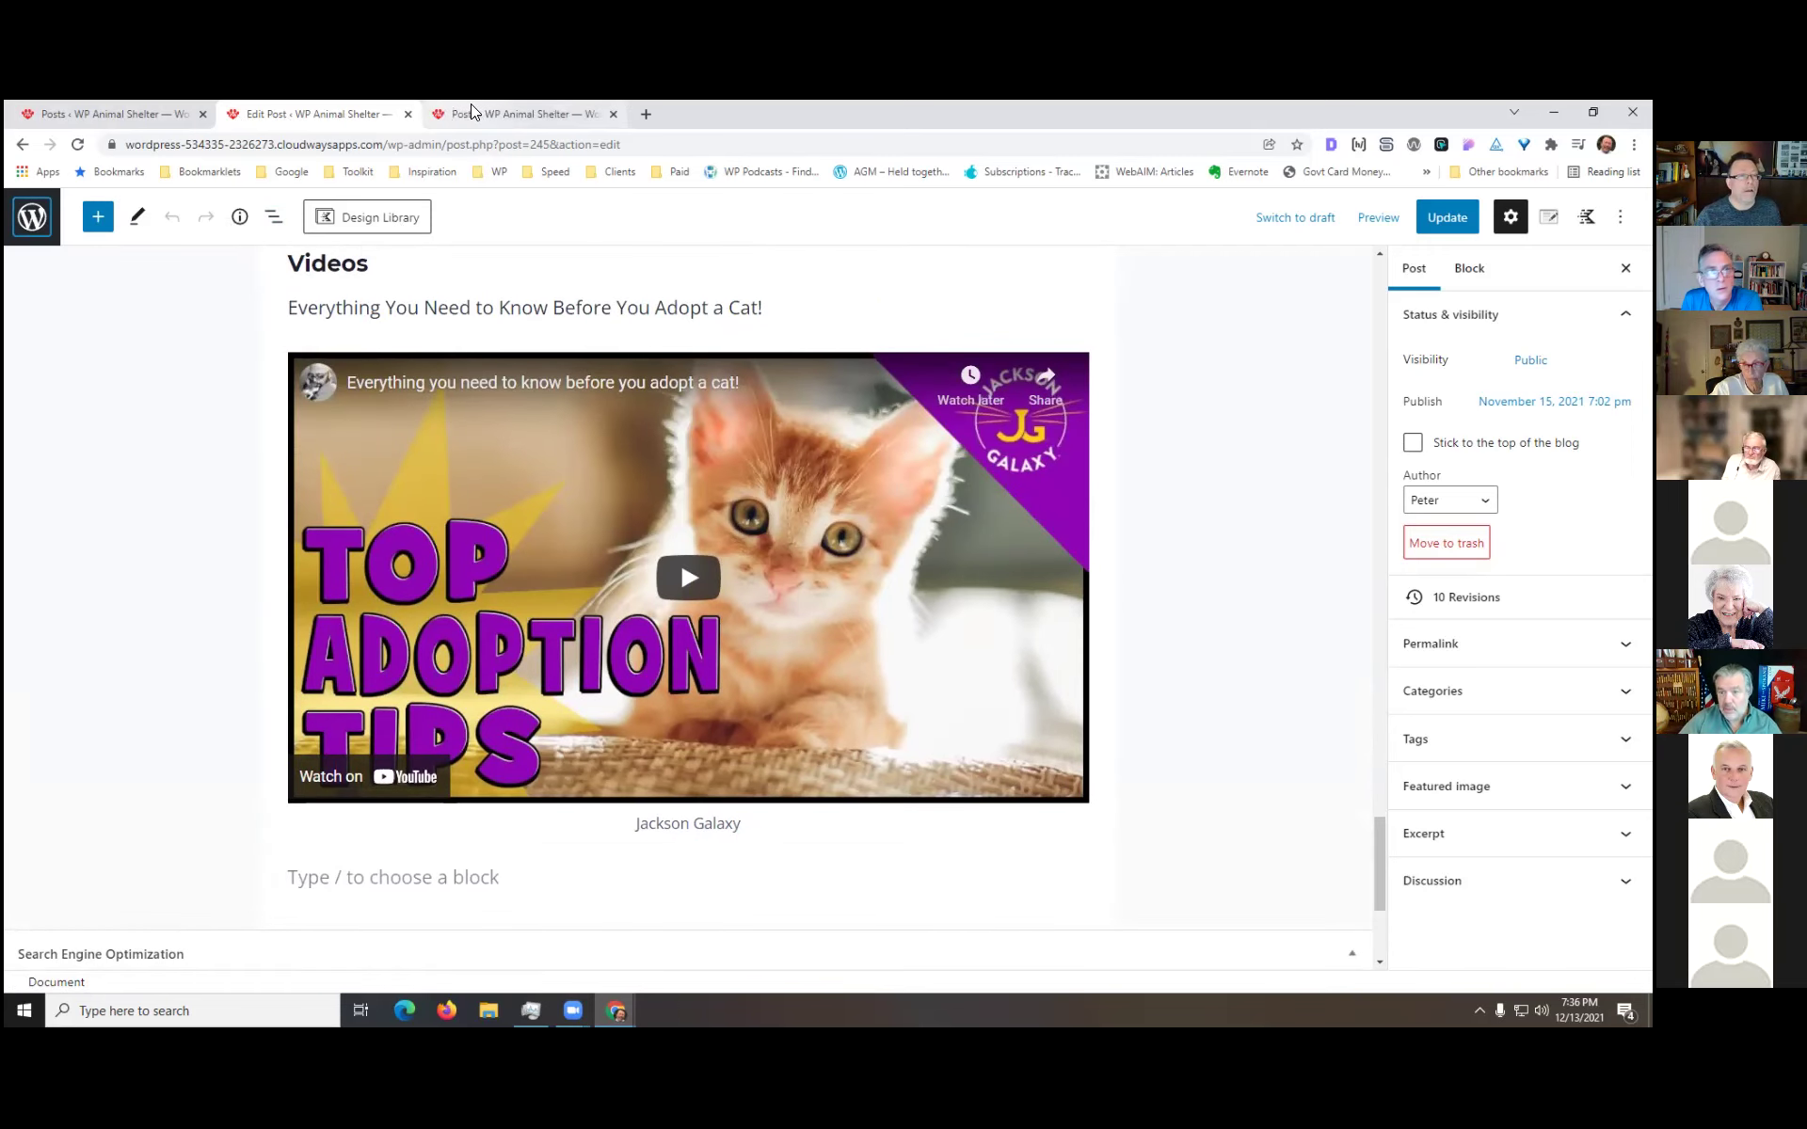
click(476, 113)
mouse_move(320, 489)
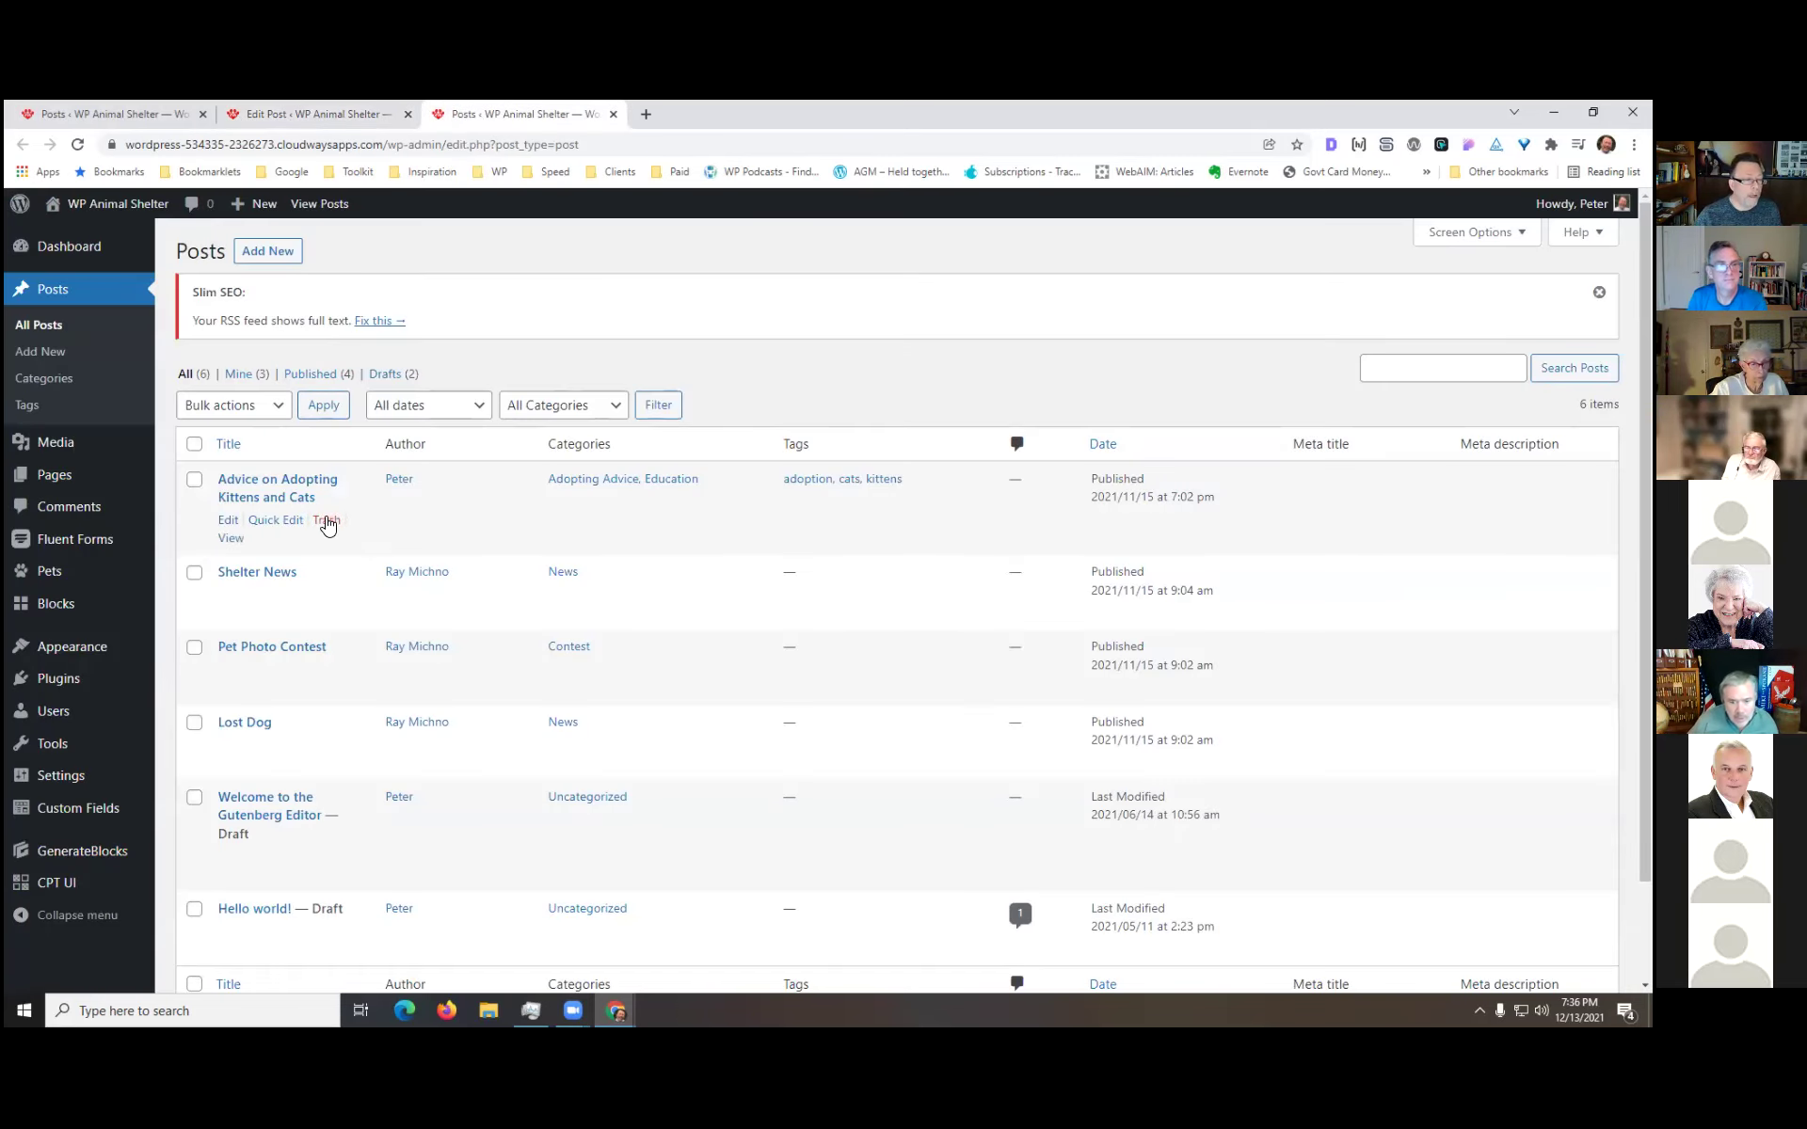
click(232, 538)
right_click(1432, 374)
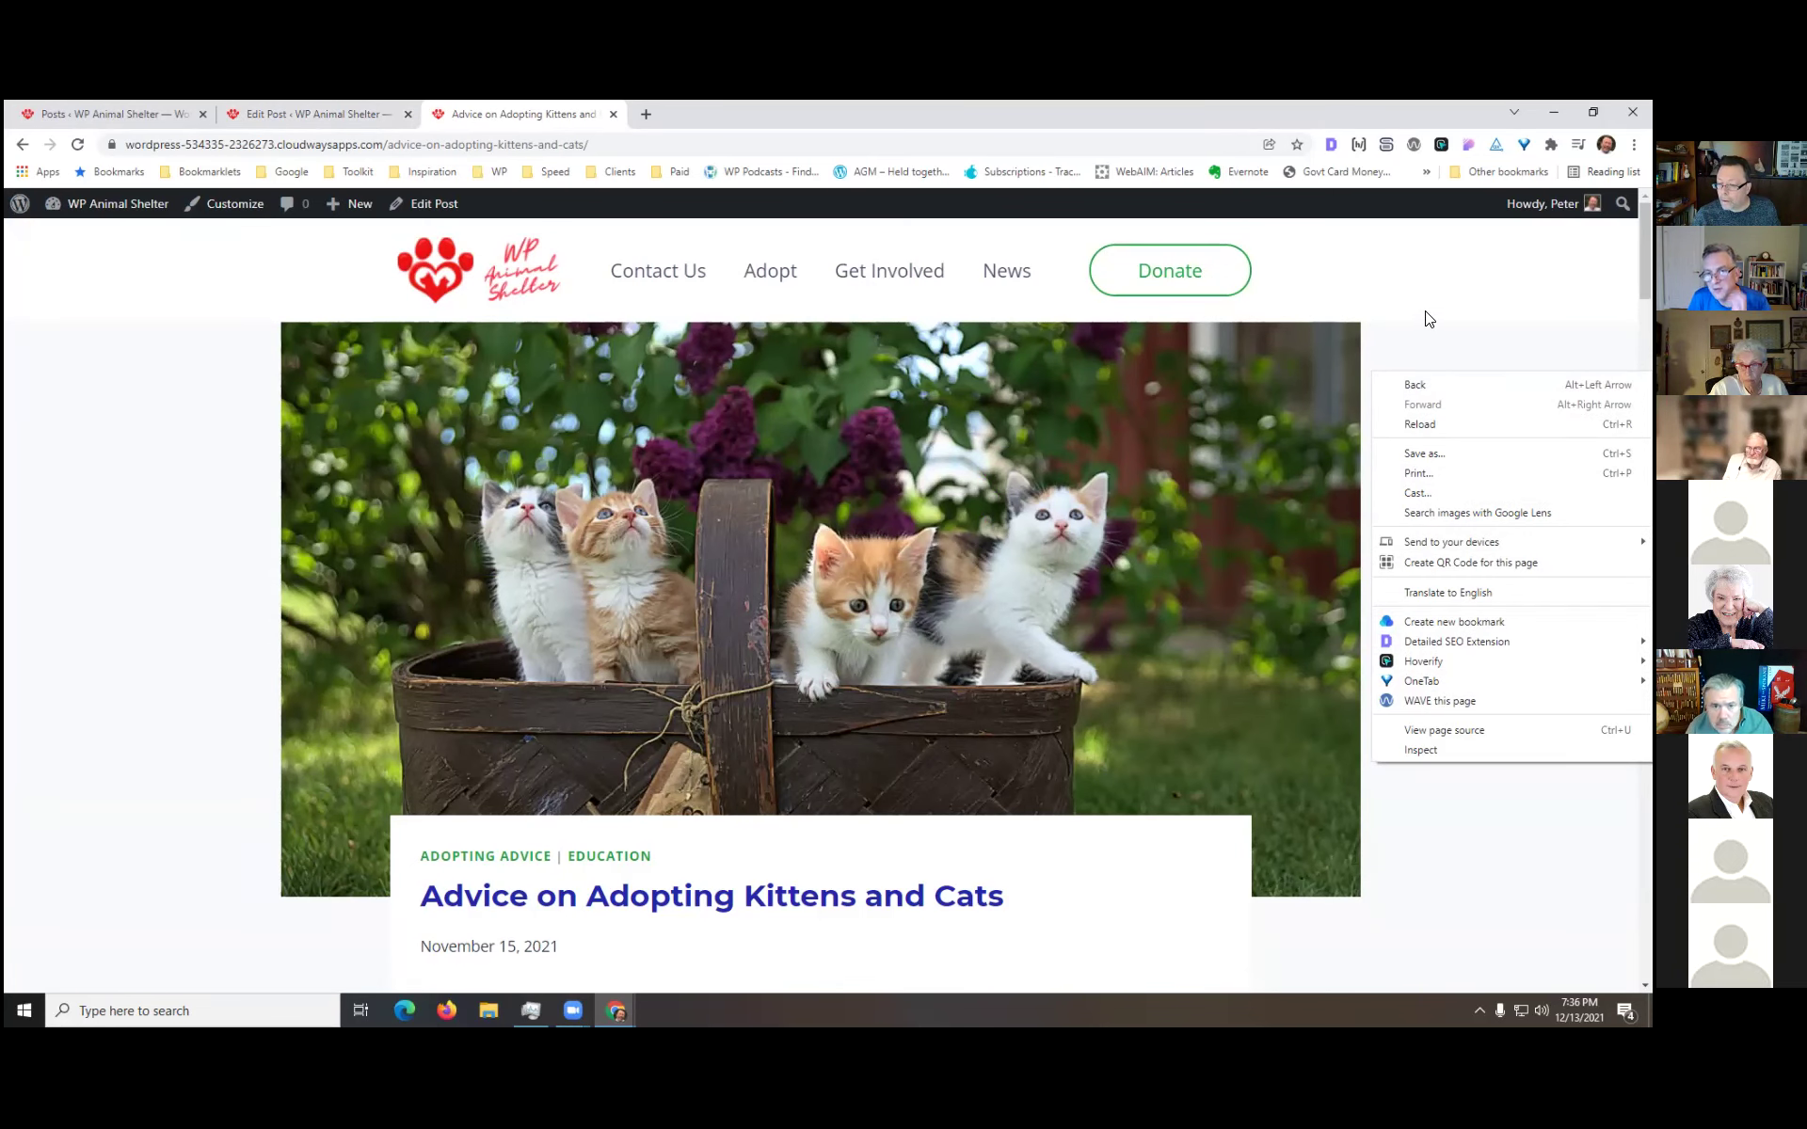
- View the page source of the kittens and cats post, search it for "title", and highlight the title tag's text
click(1434, 731)
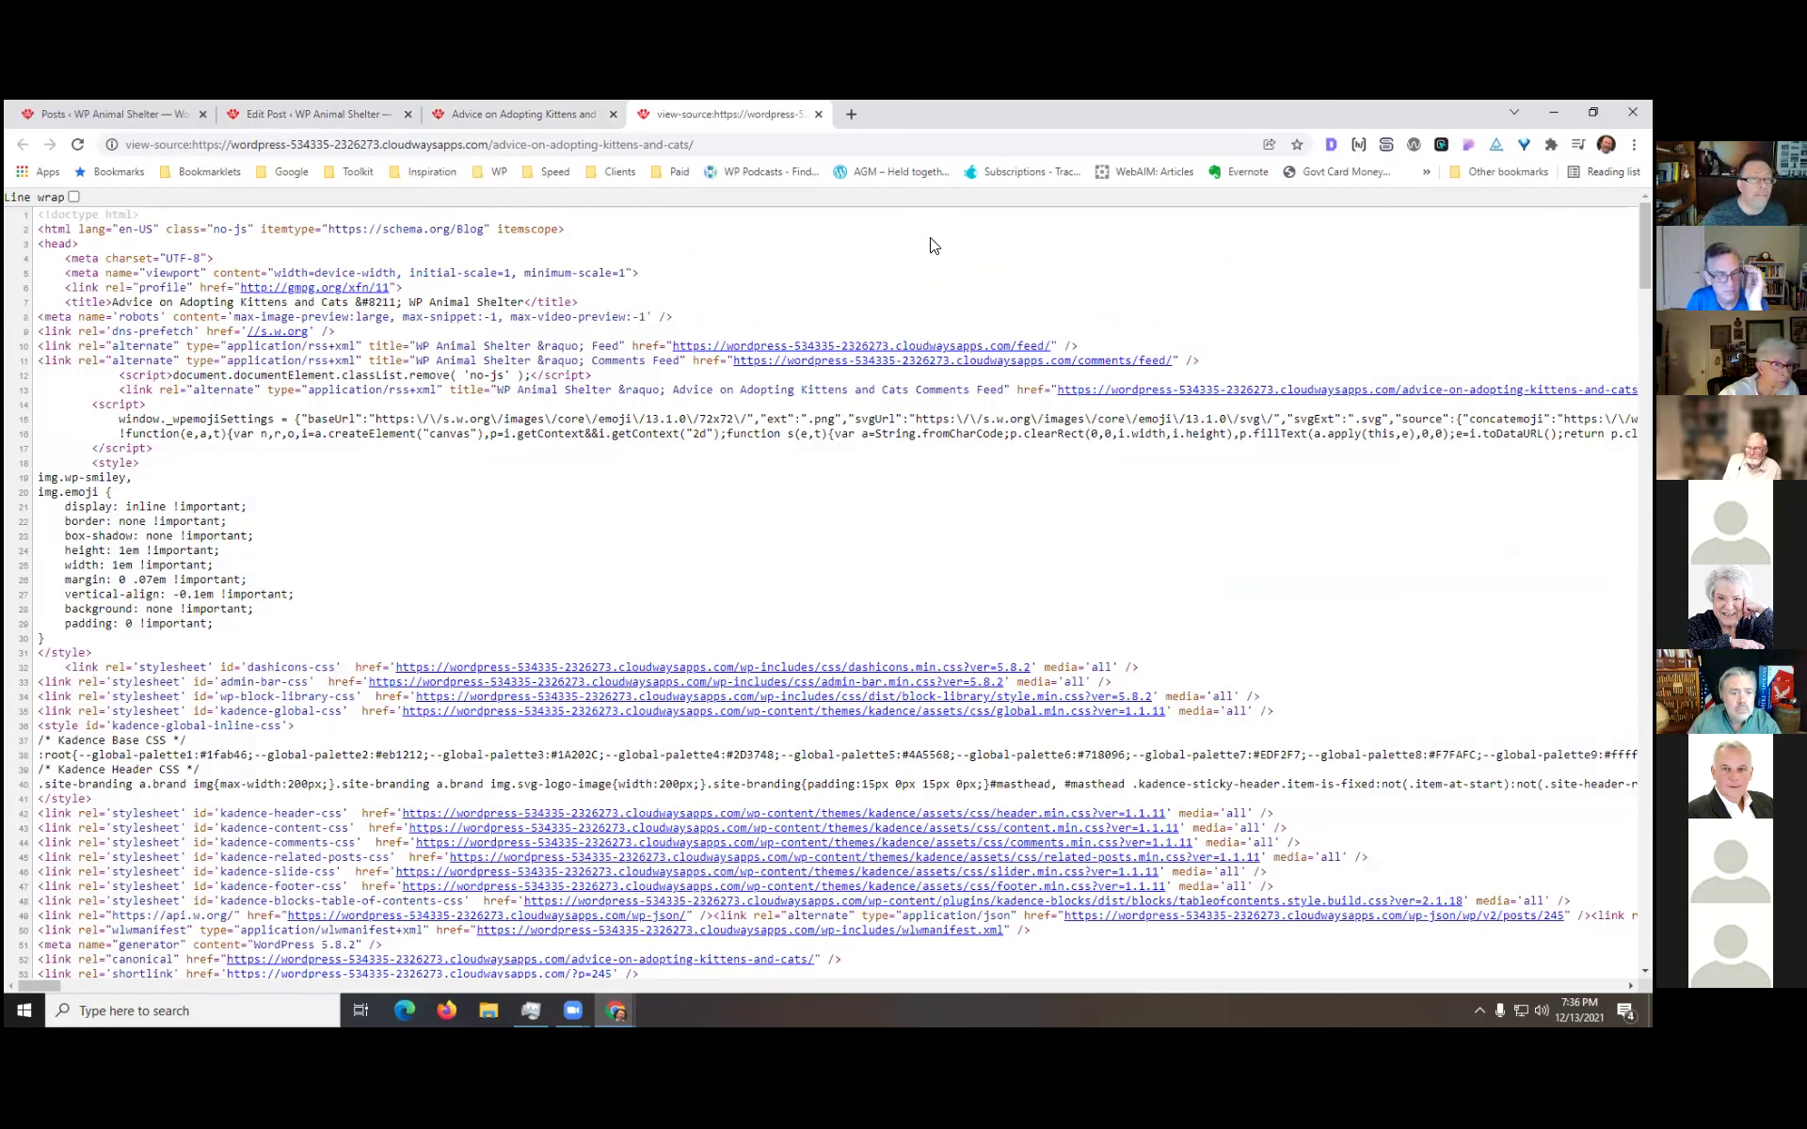
key(ctrl+f)
text(title)
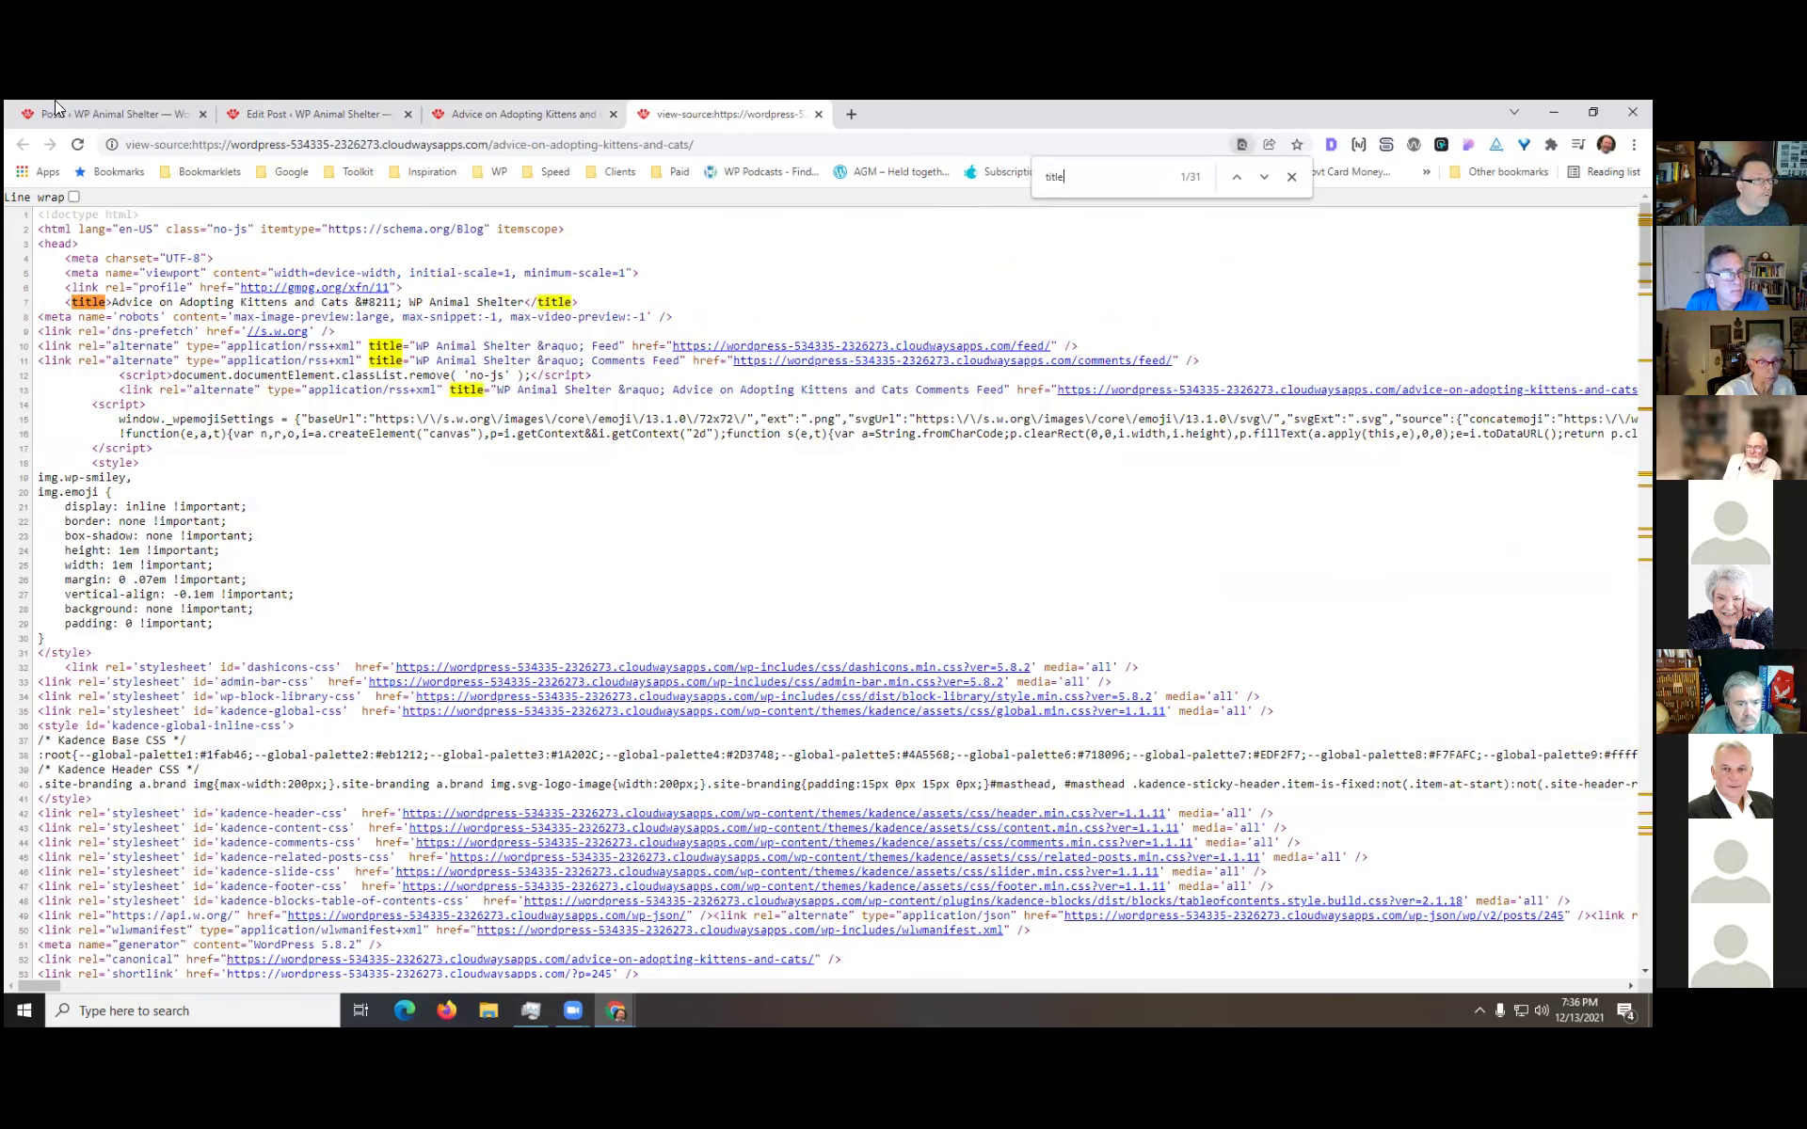
drag(111, 299, 527, 302)
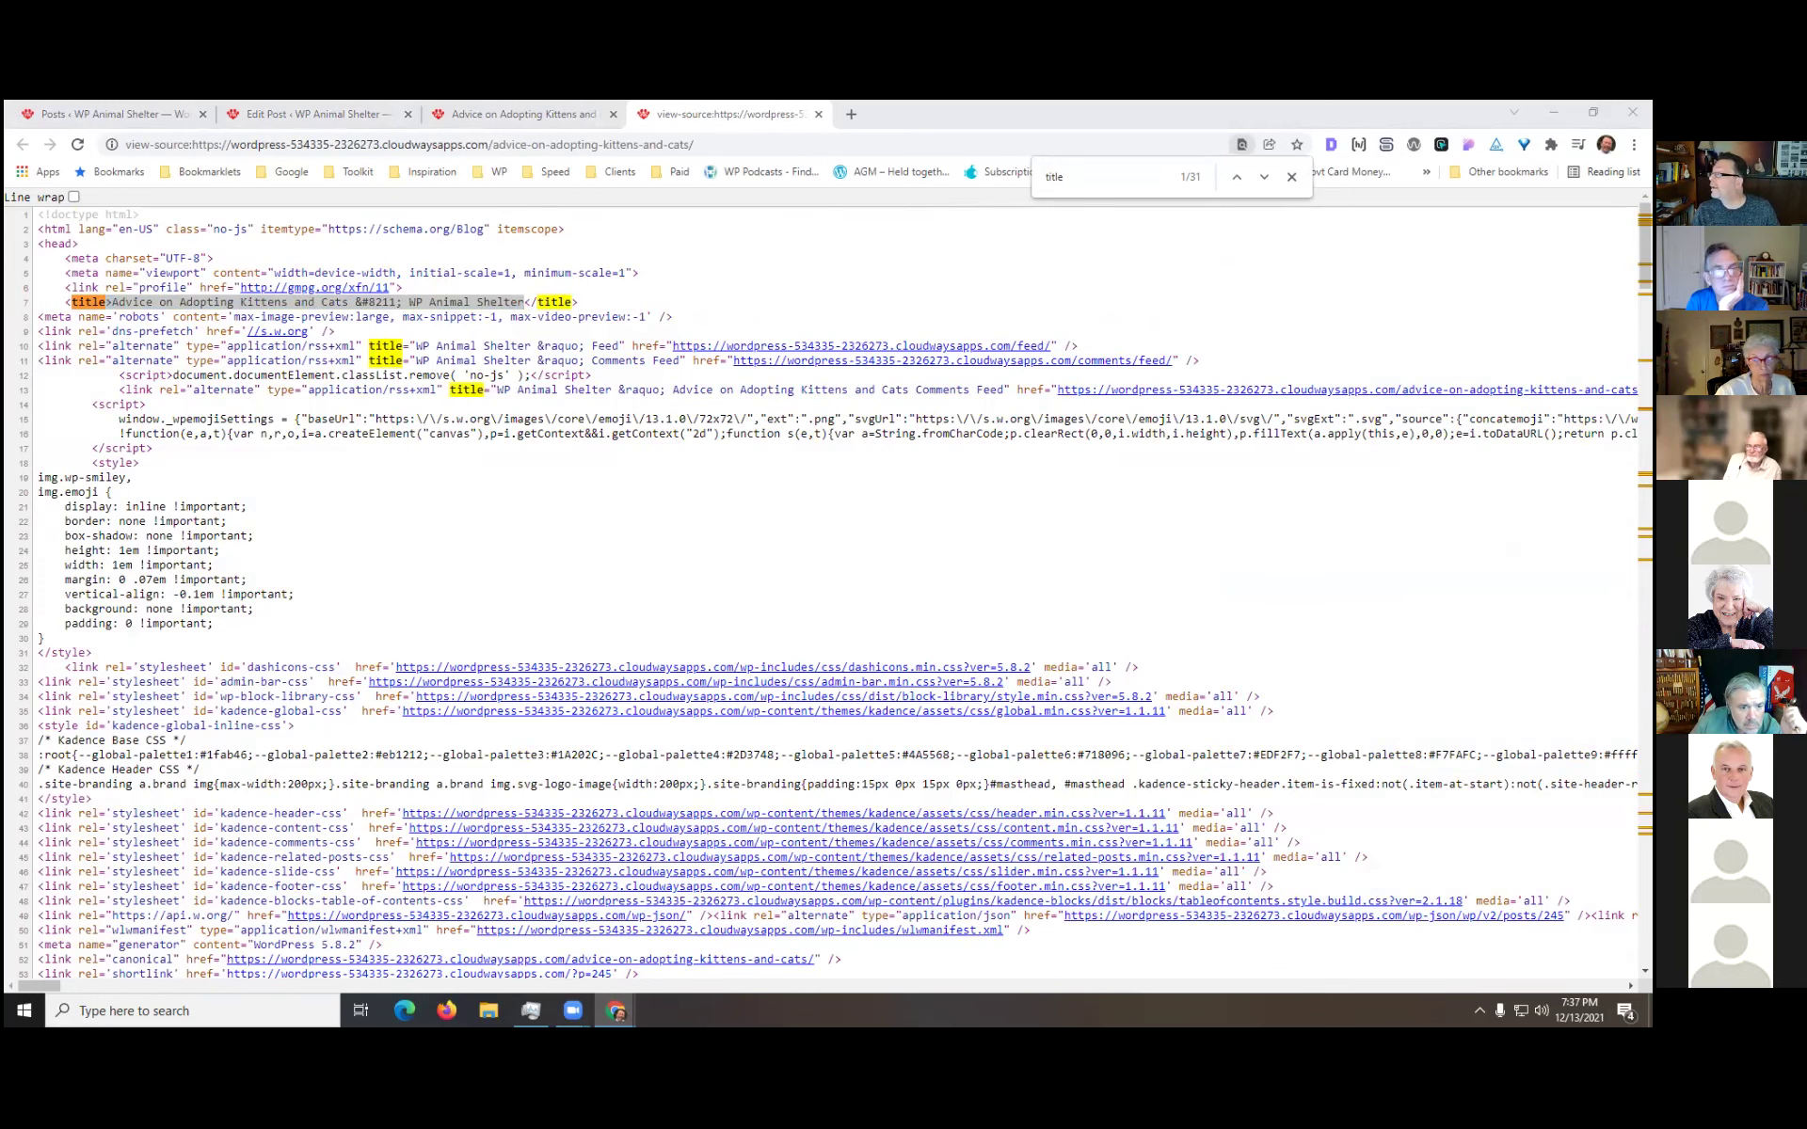
- Switch to the build.hartfordwp.com site, list all posts, and open "Advice on Adopting Kittens and Cats" for viewing in a new tab
key(alt+Tab)
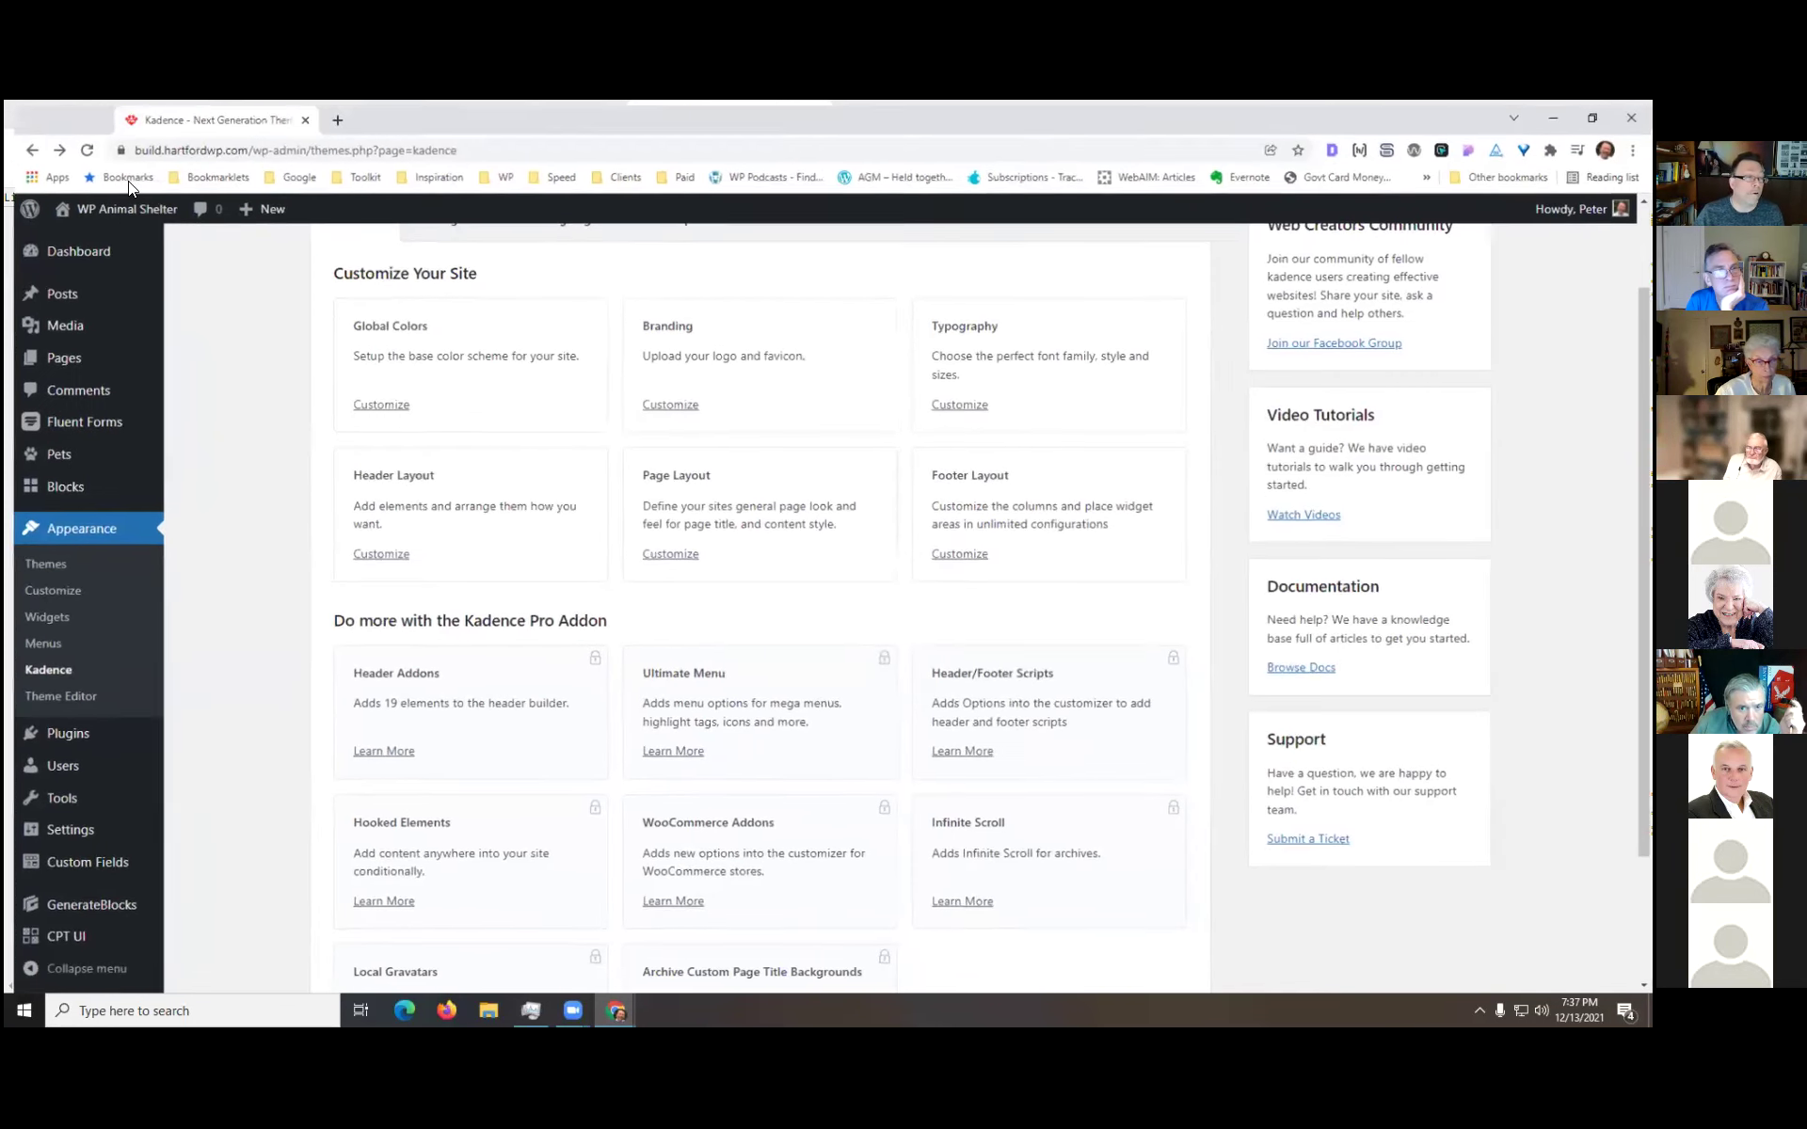
mouse_move(56, 459)
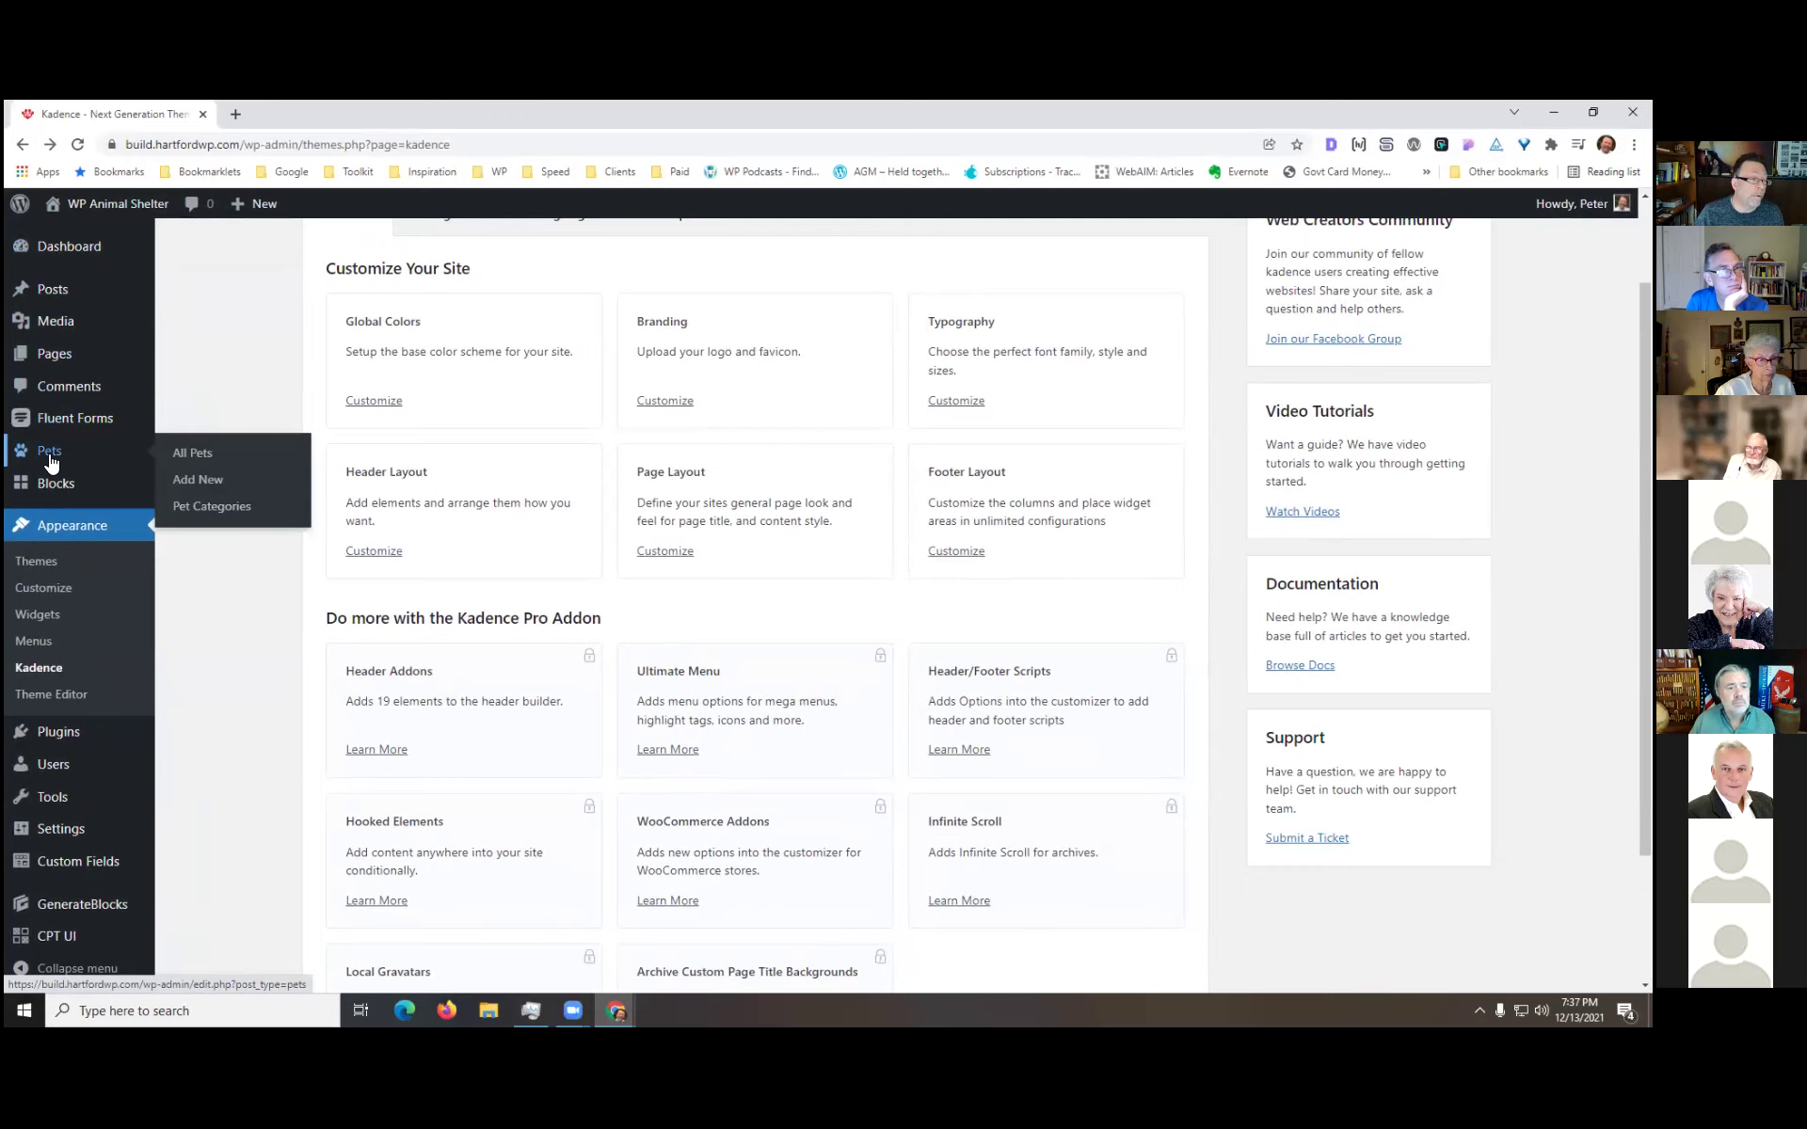
mouse_move(45, 293)
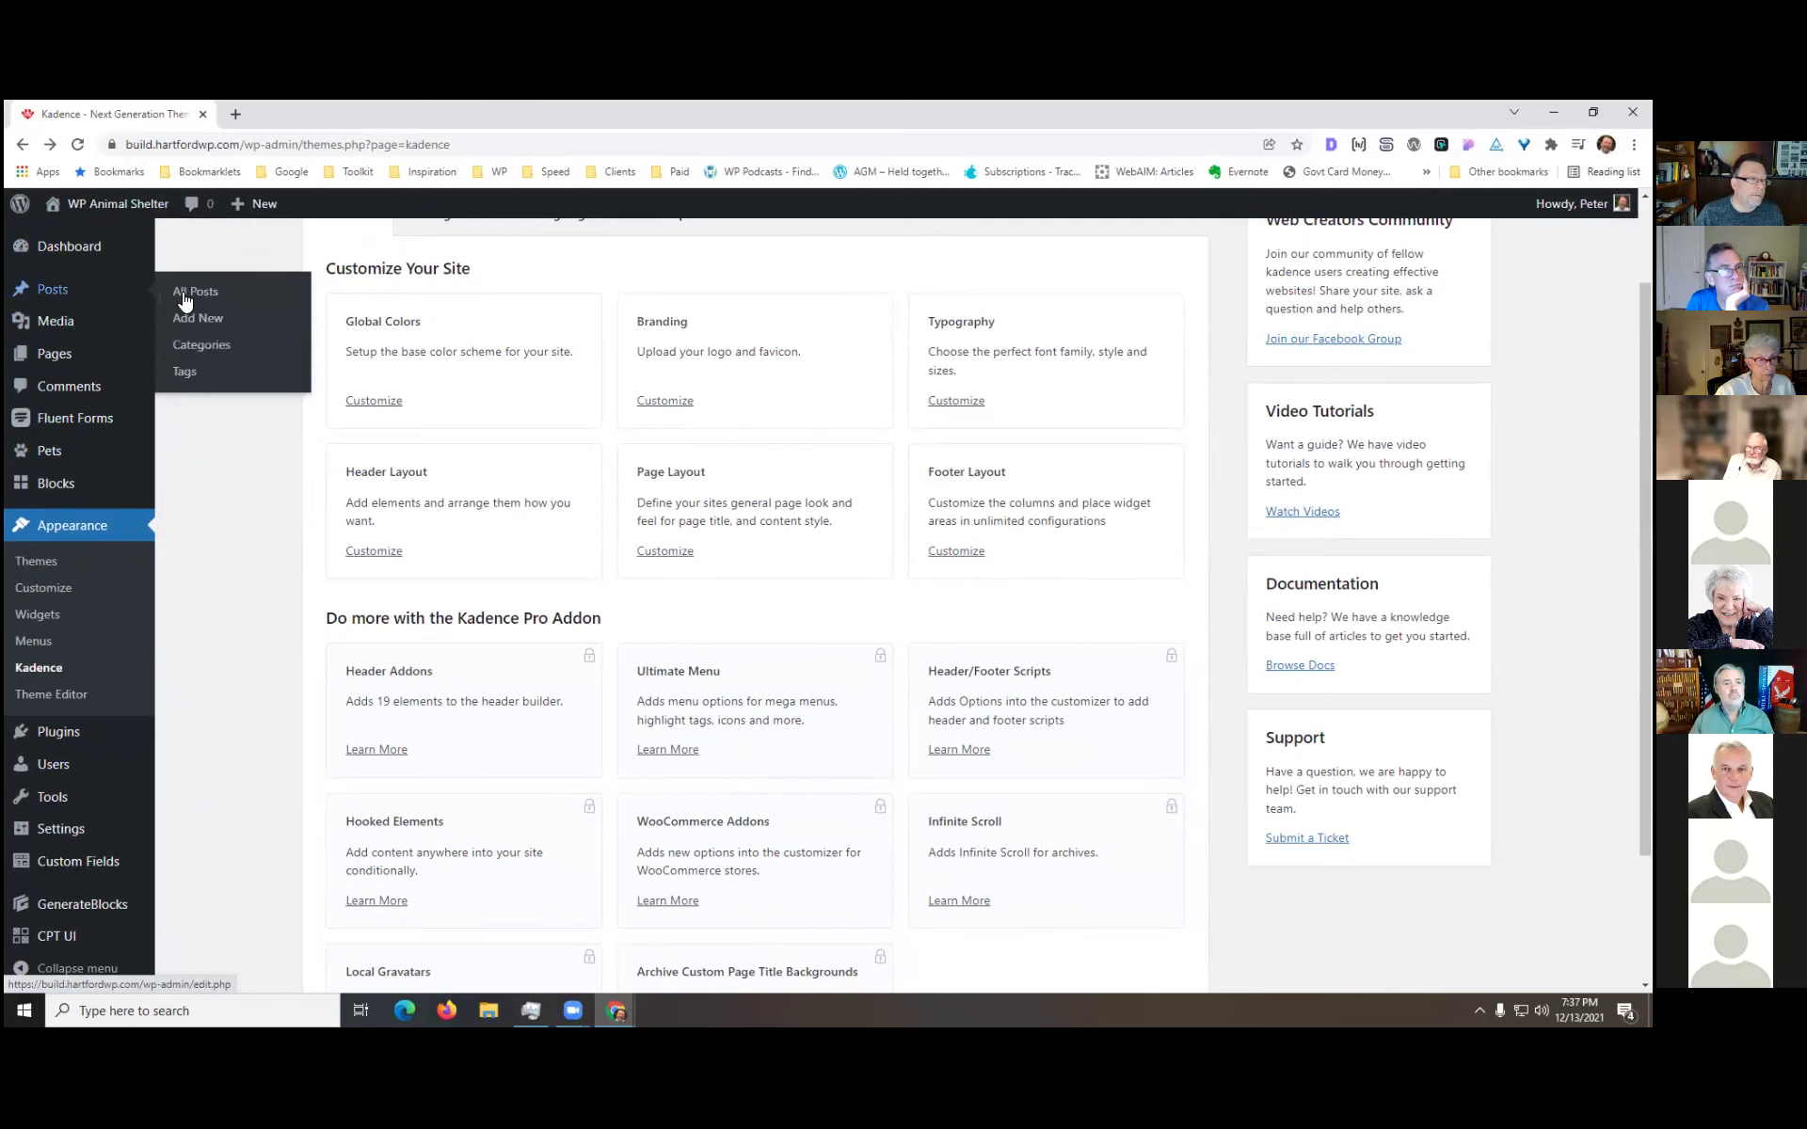
click(176, 298)
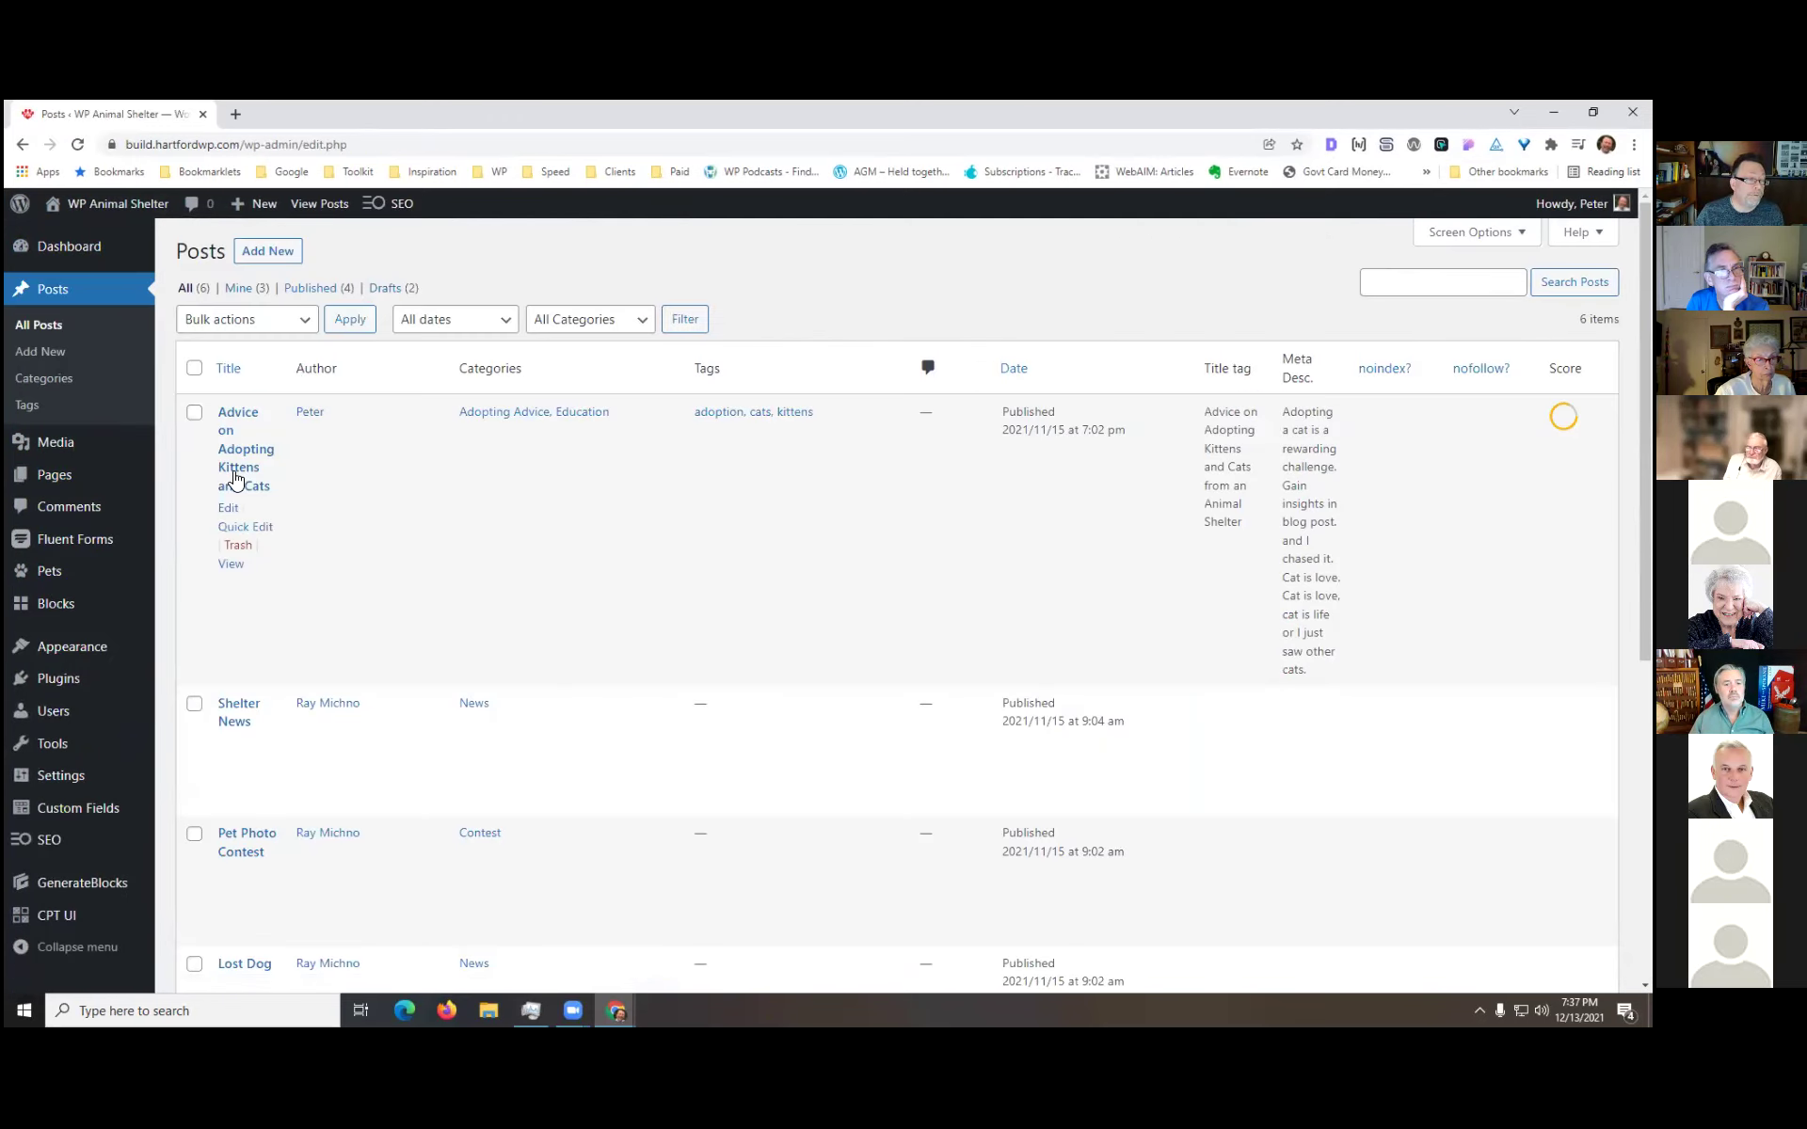
right_click(232, 566)
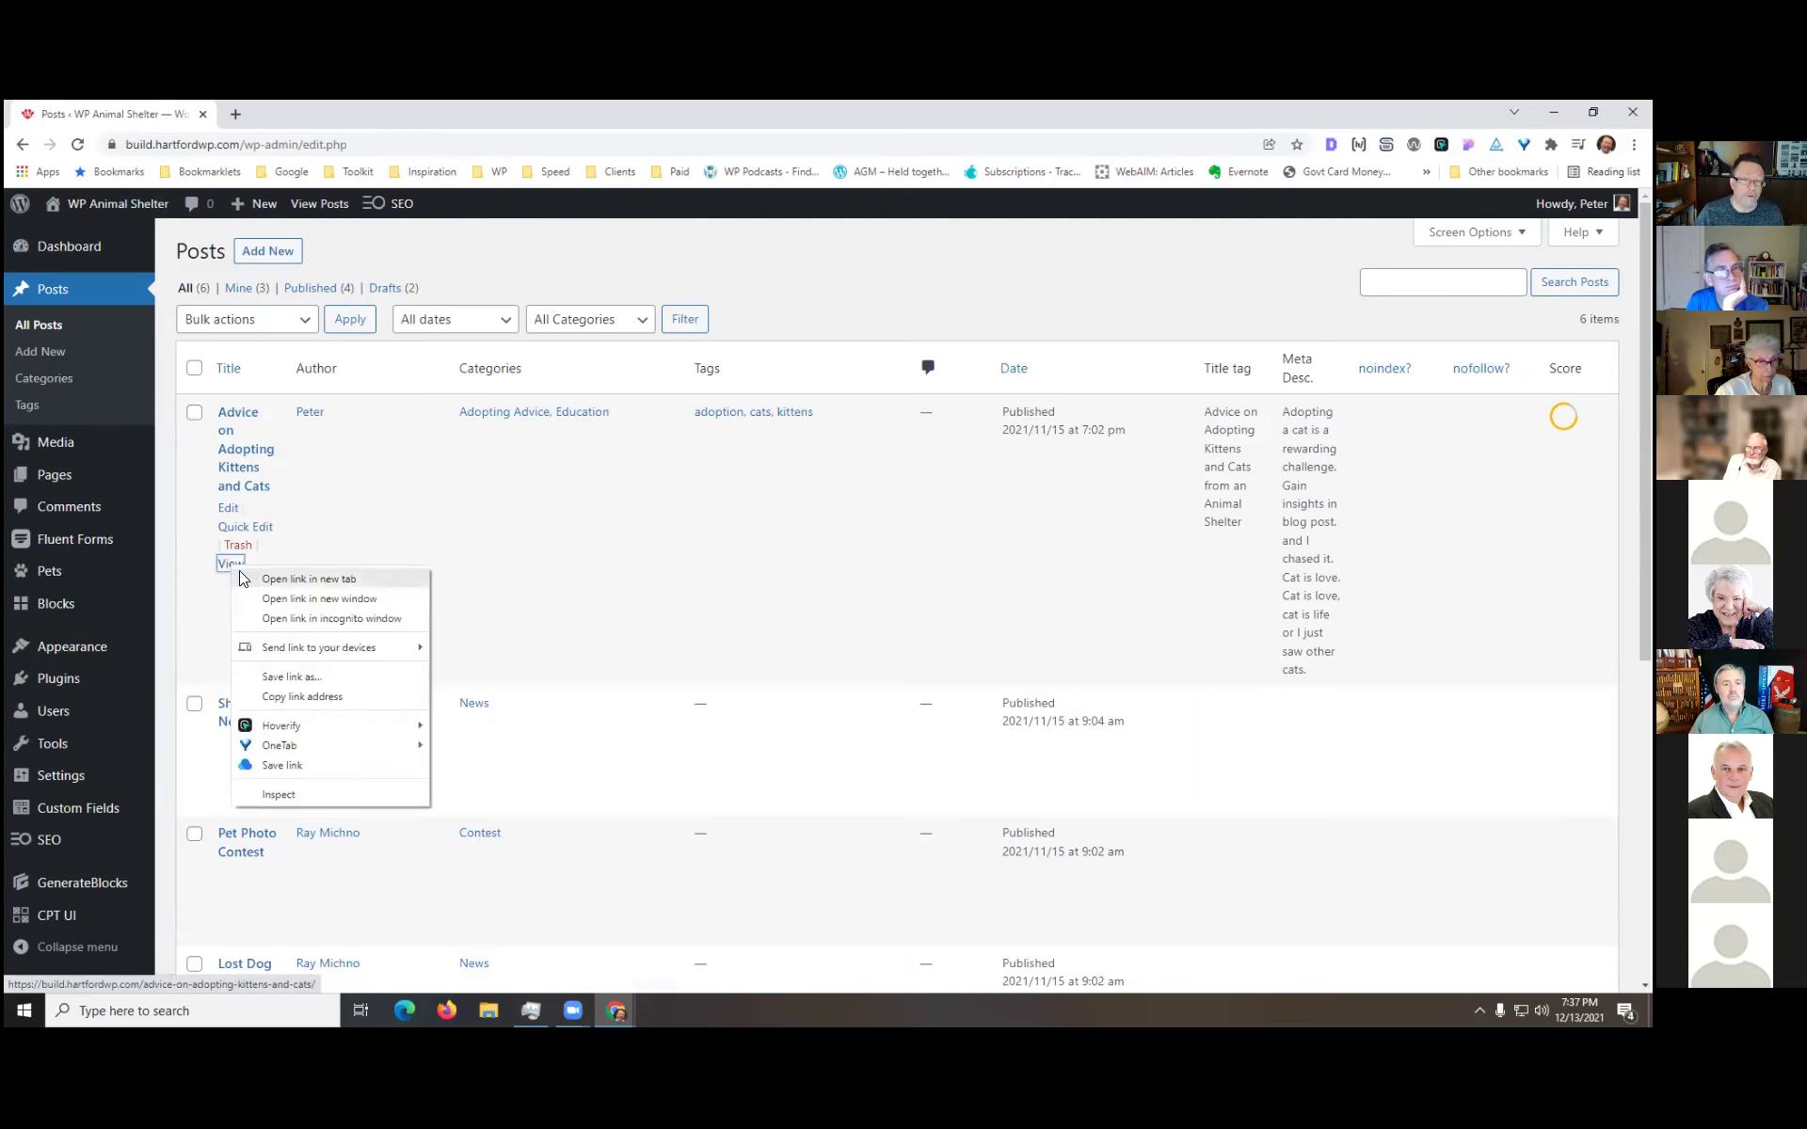
click(311, 578)
key(ctrl+Tab)
- View the published post's page source and highlight its complete title tag
right_click(580, 539)
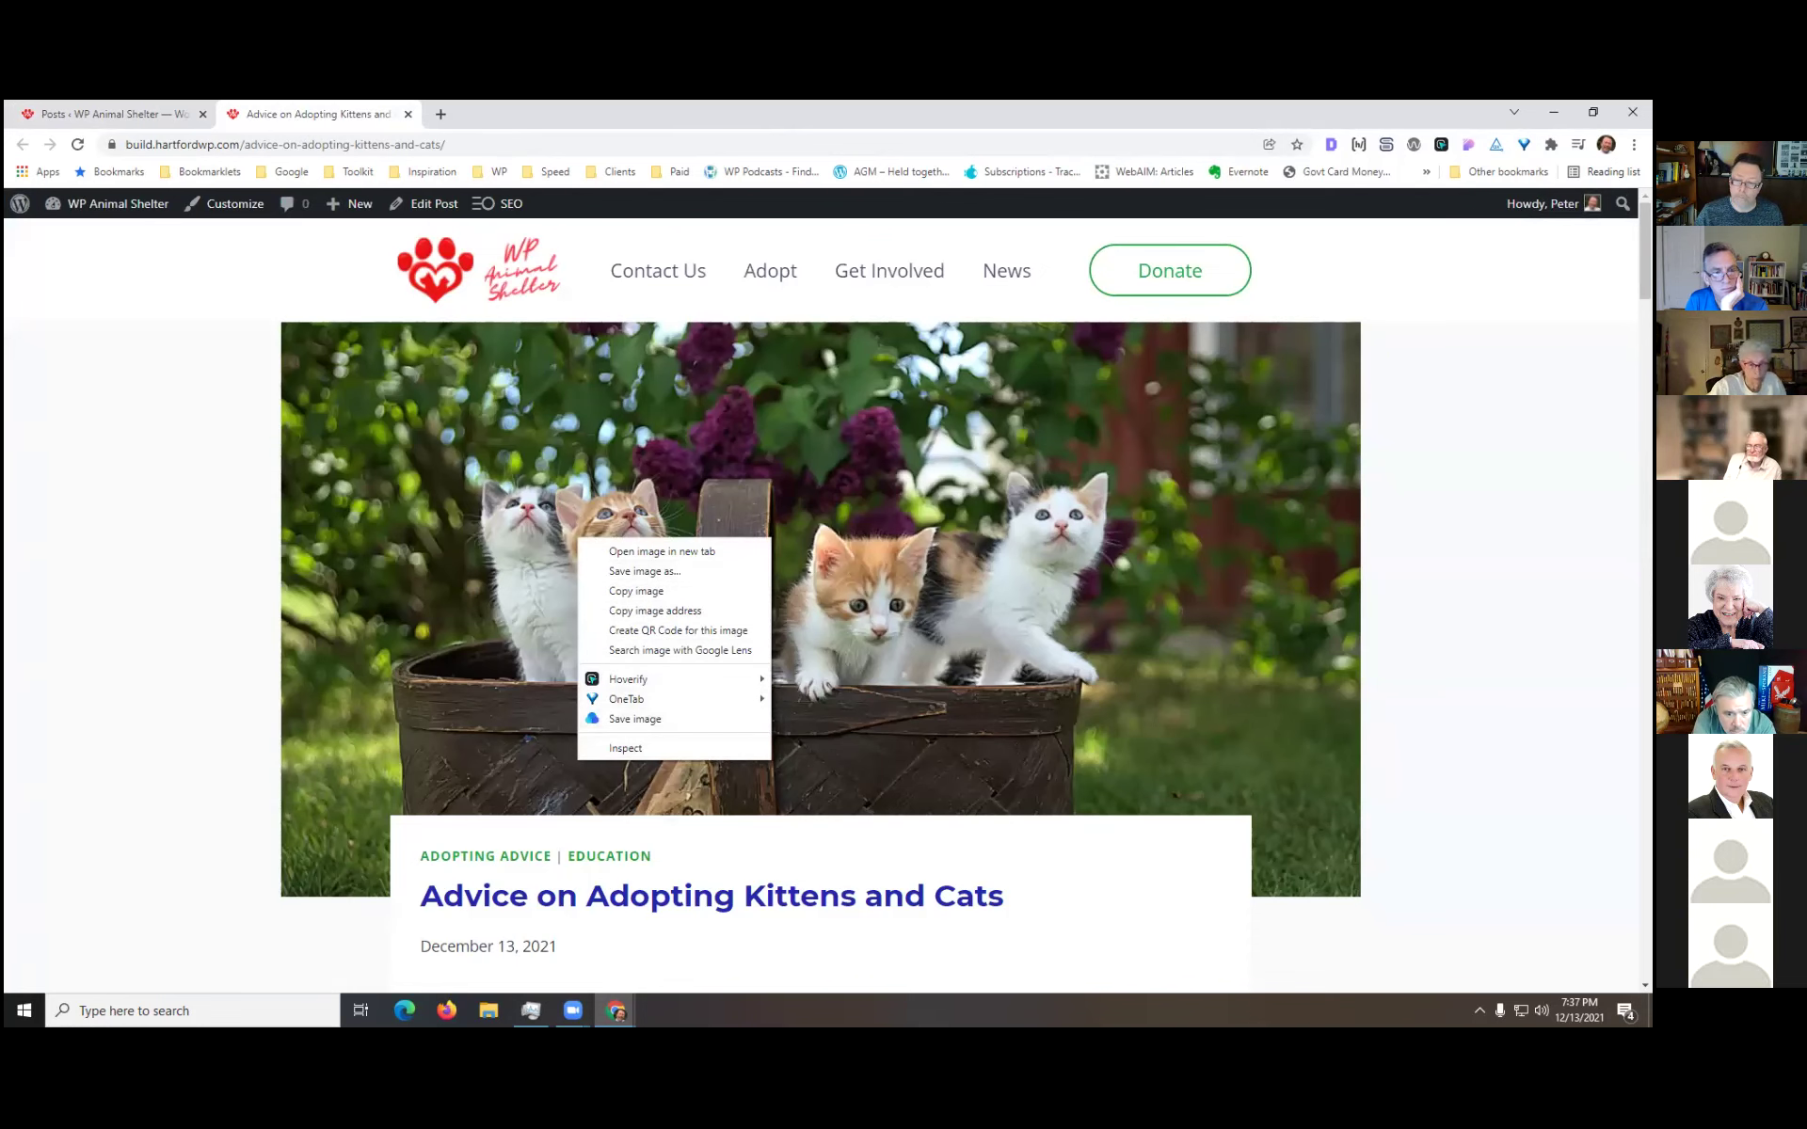
key(Escape)
right_click(1383, 564)
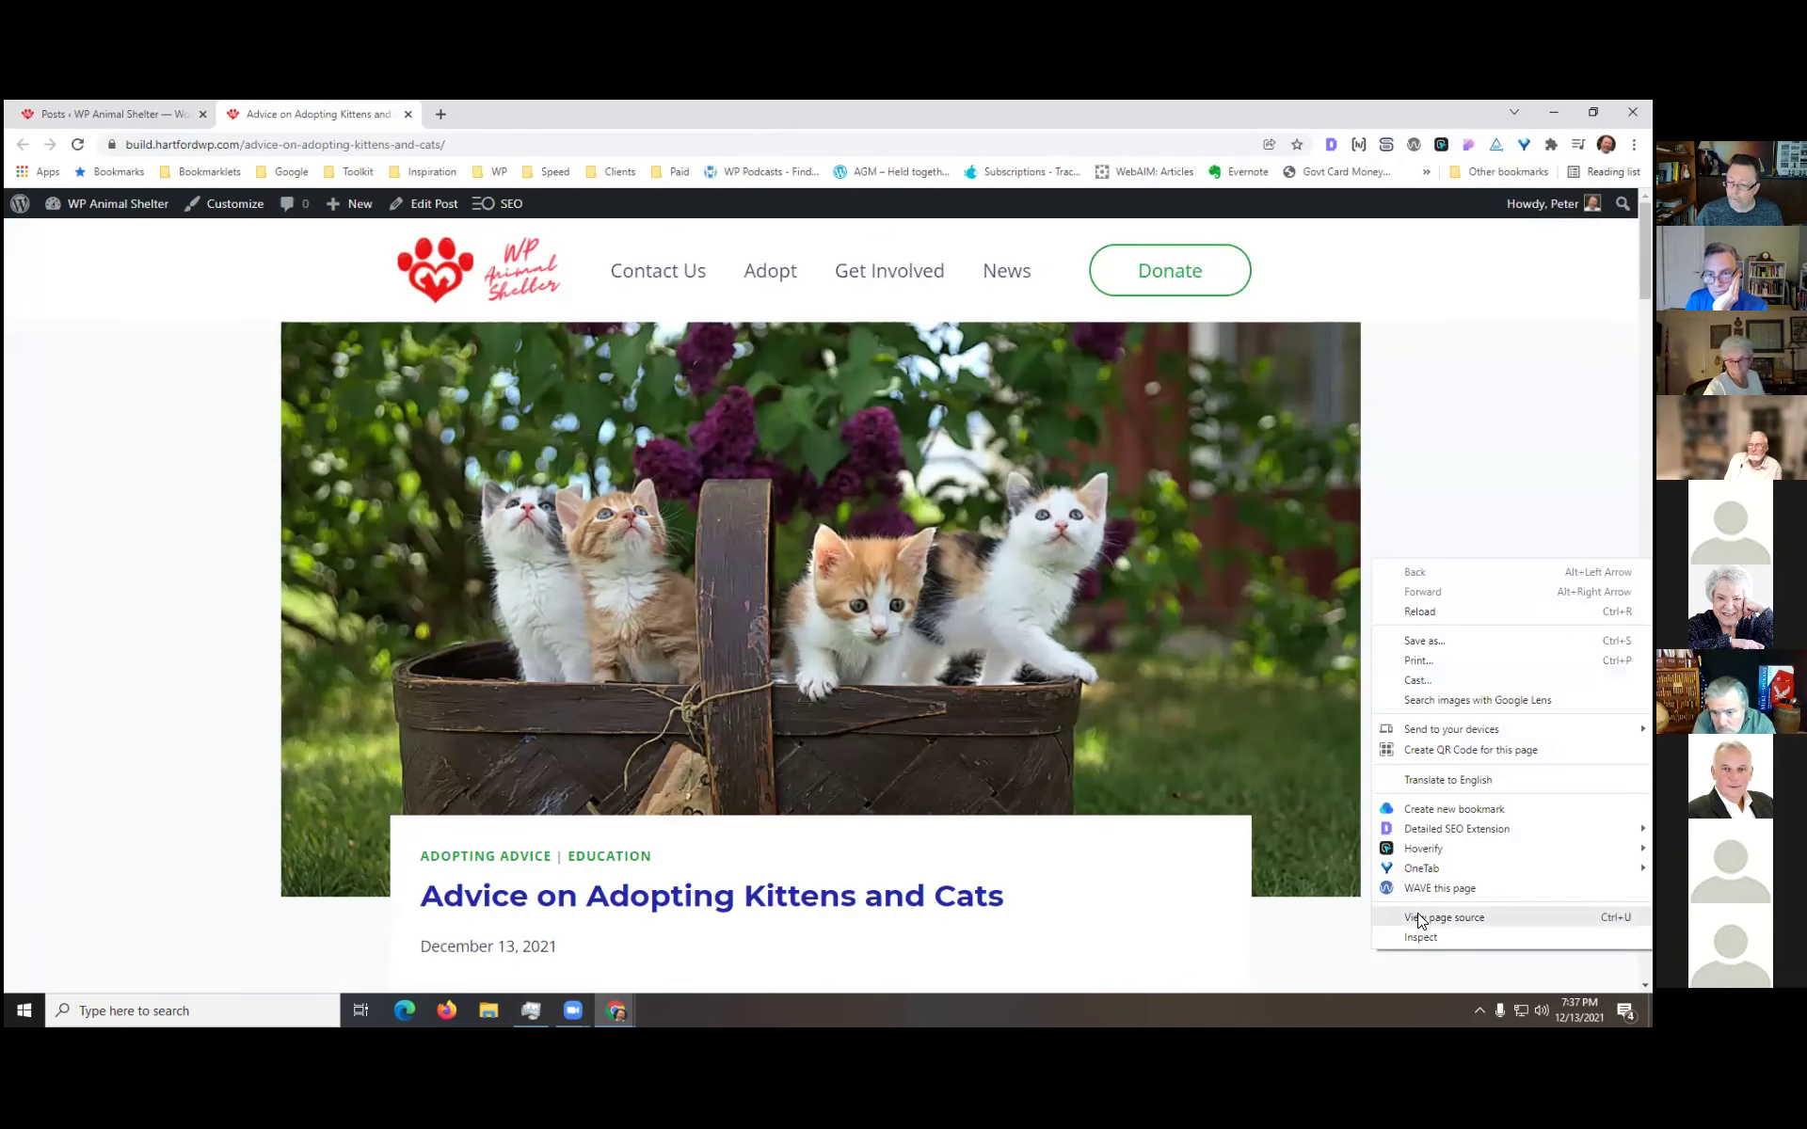
click(1417, 917)
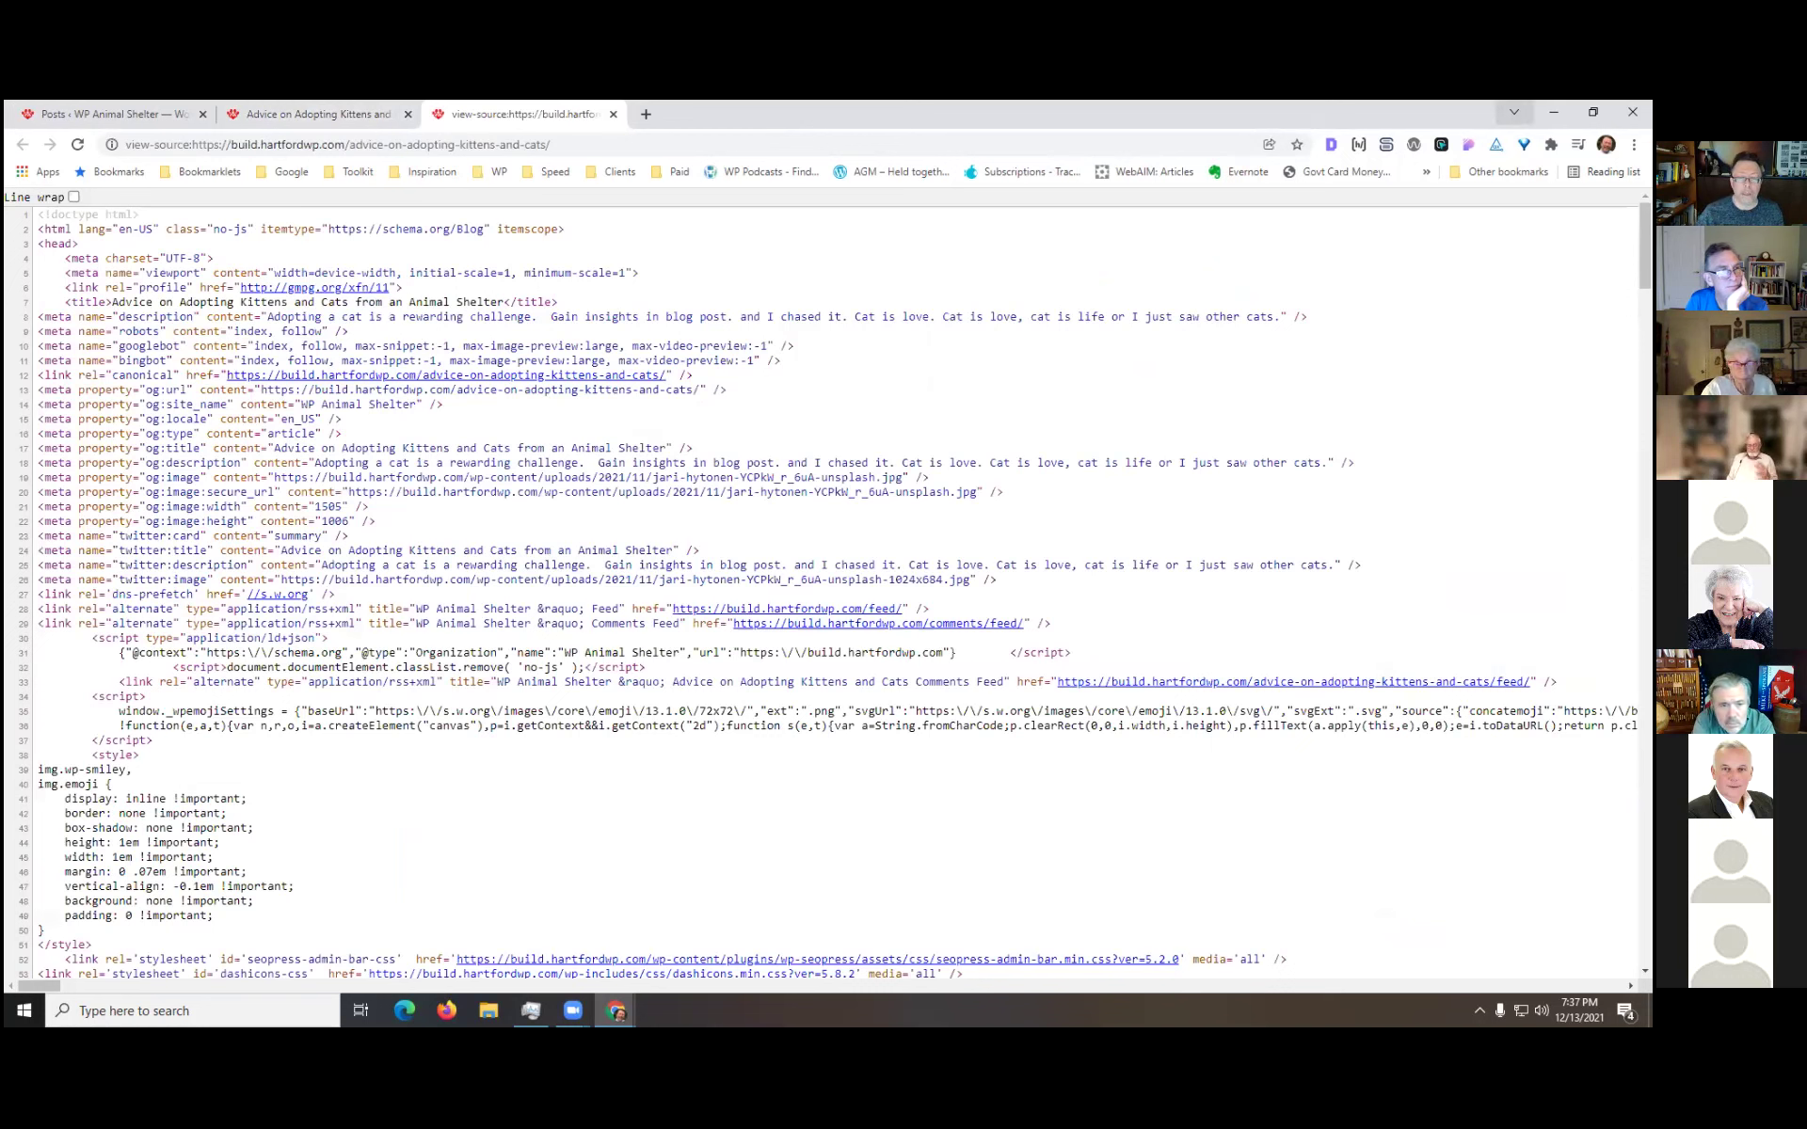
drag(568, 301, 69, 299)
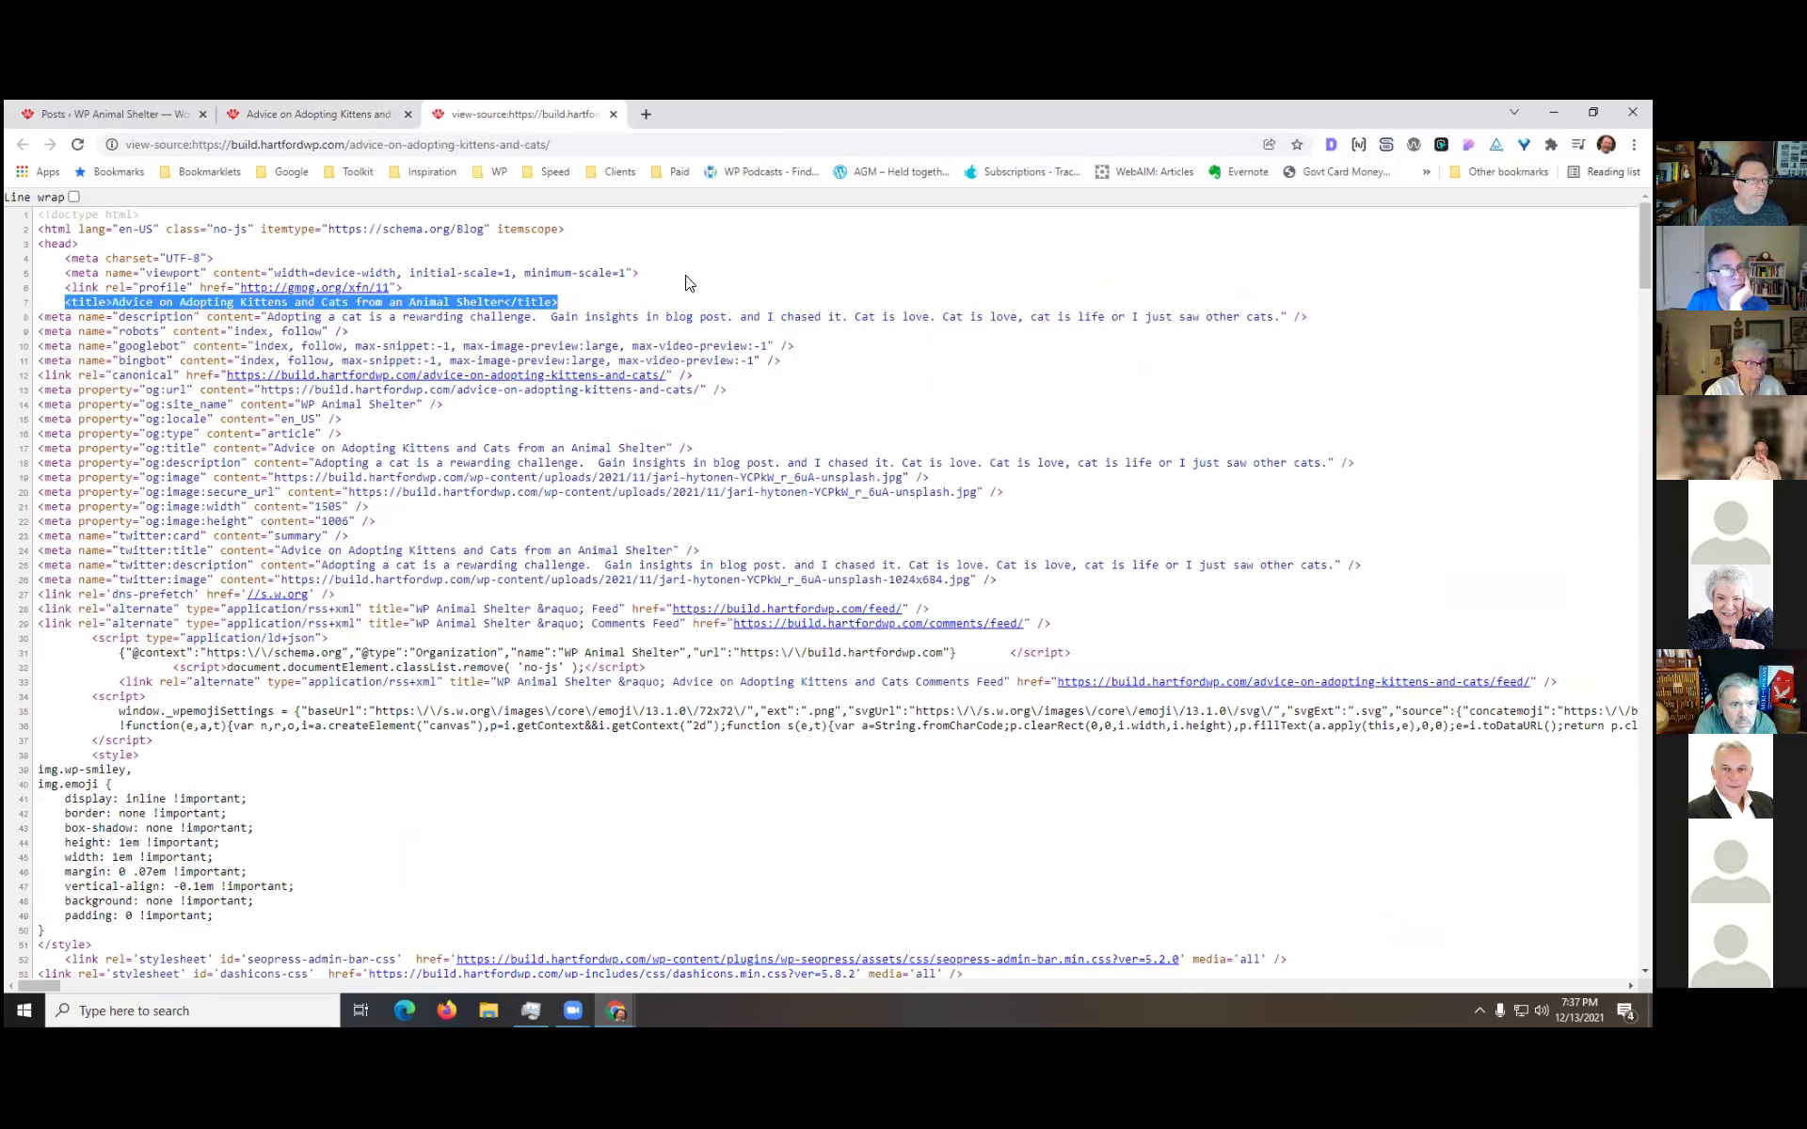
- Highlight the name and the content text of the meta description in the page source
double_click(149, 318)
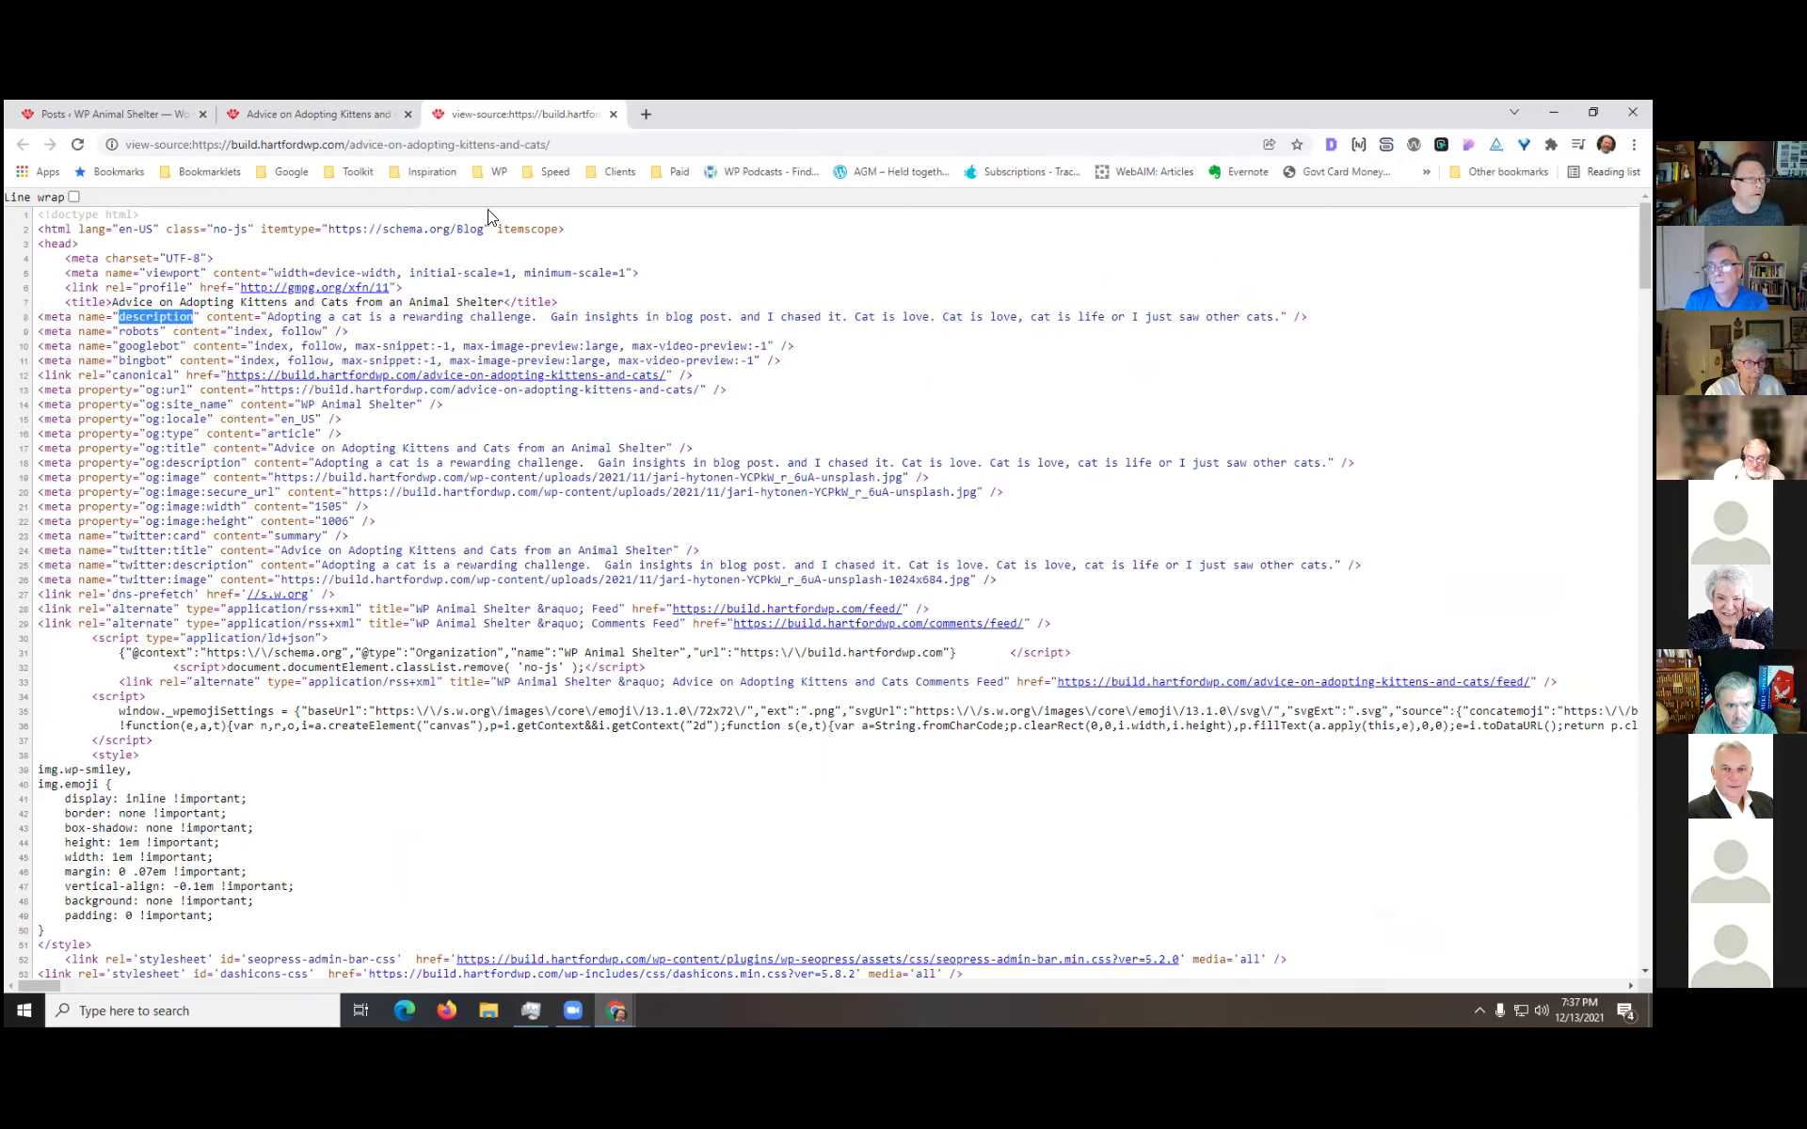
click(1028, 338)
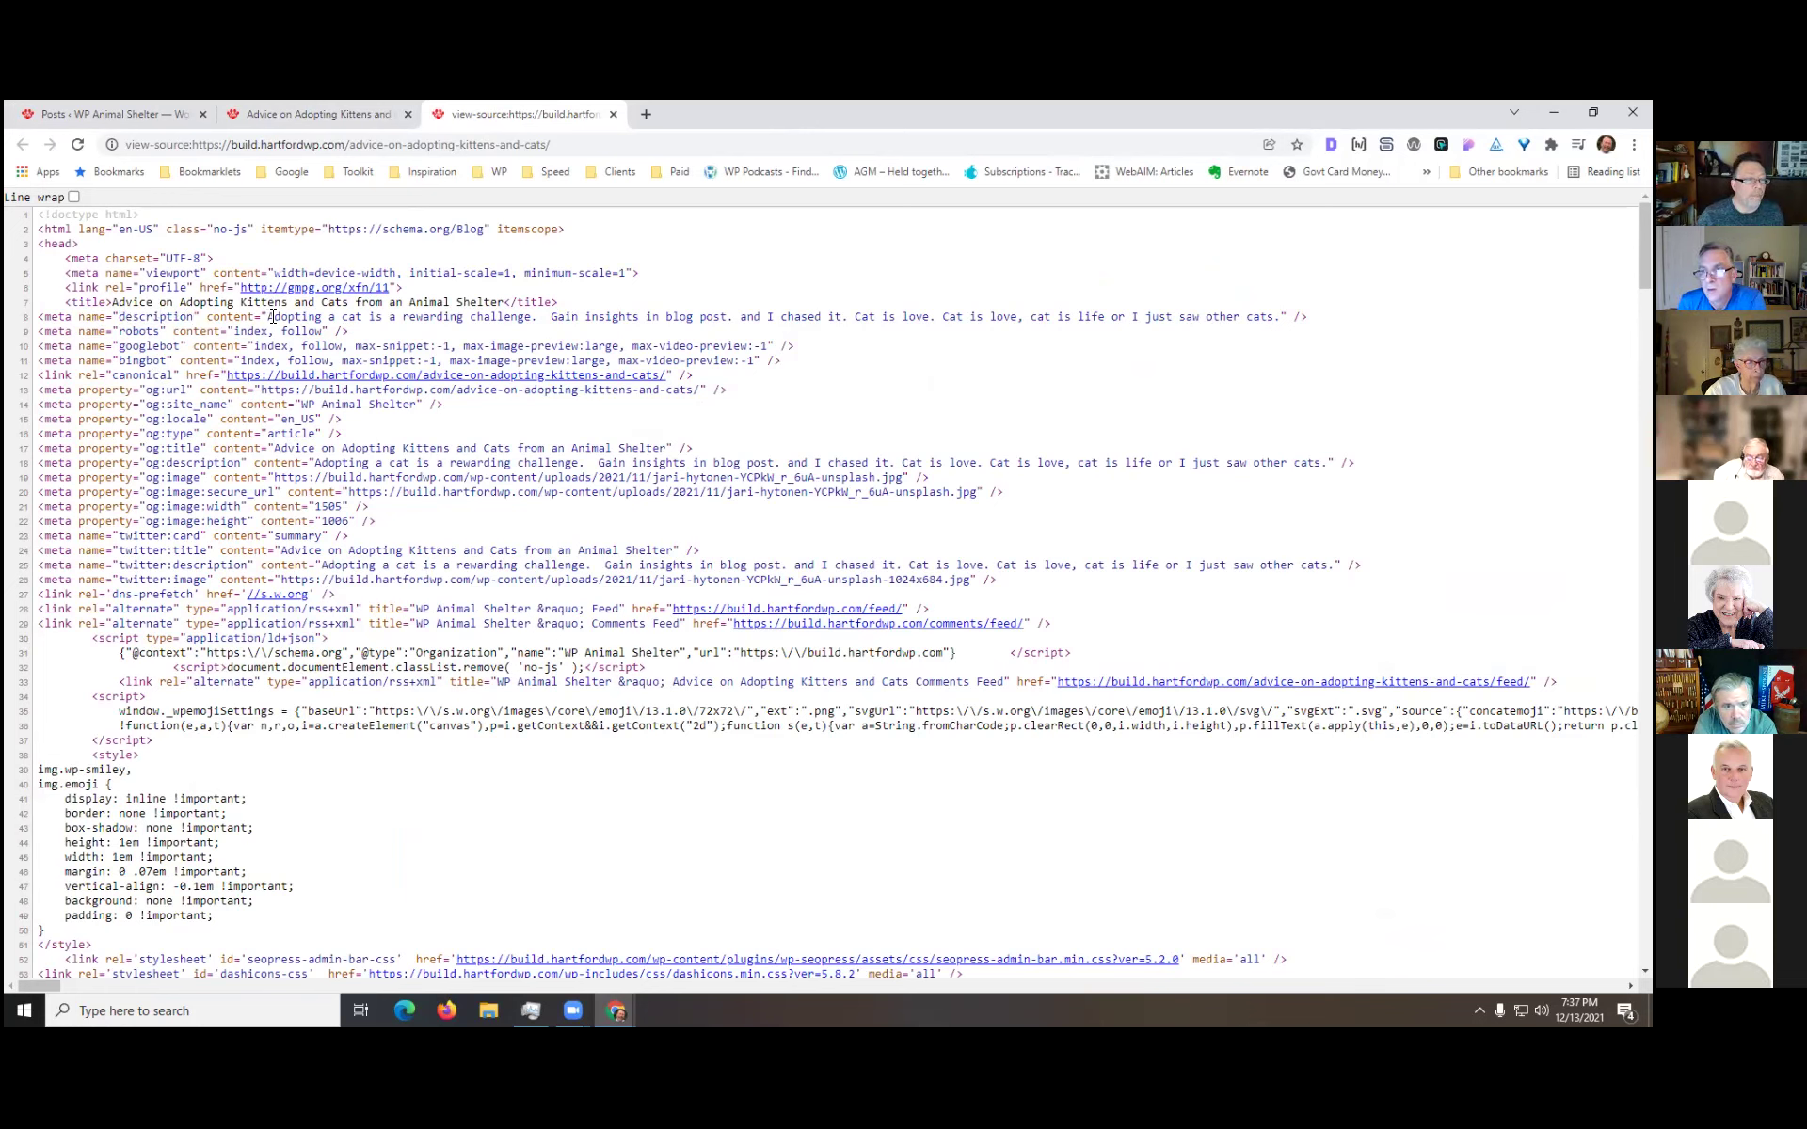
drag(306, 316, 1257, 312)
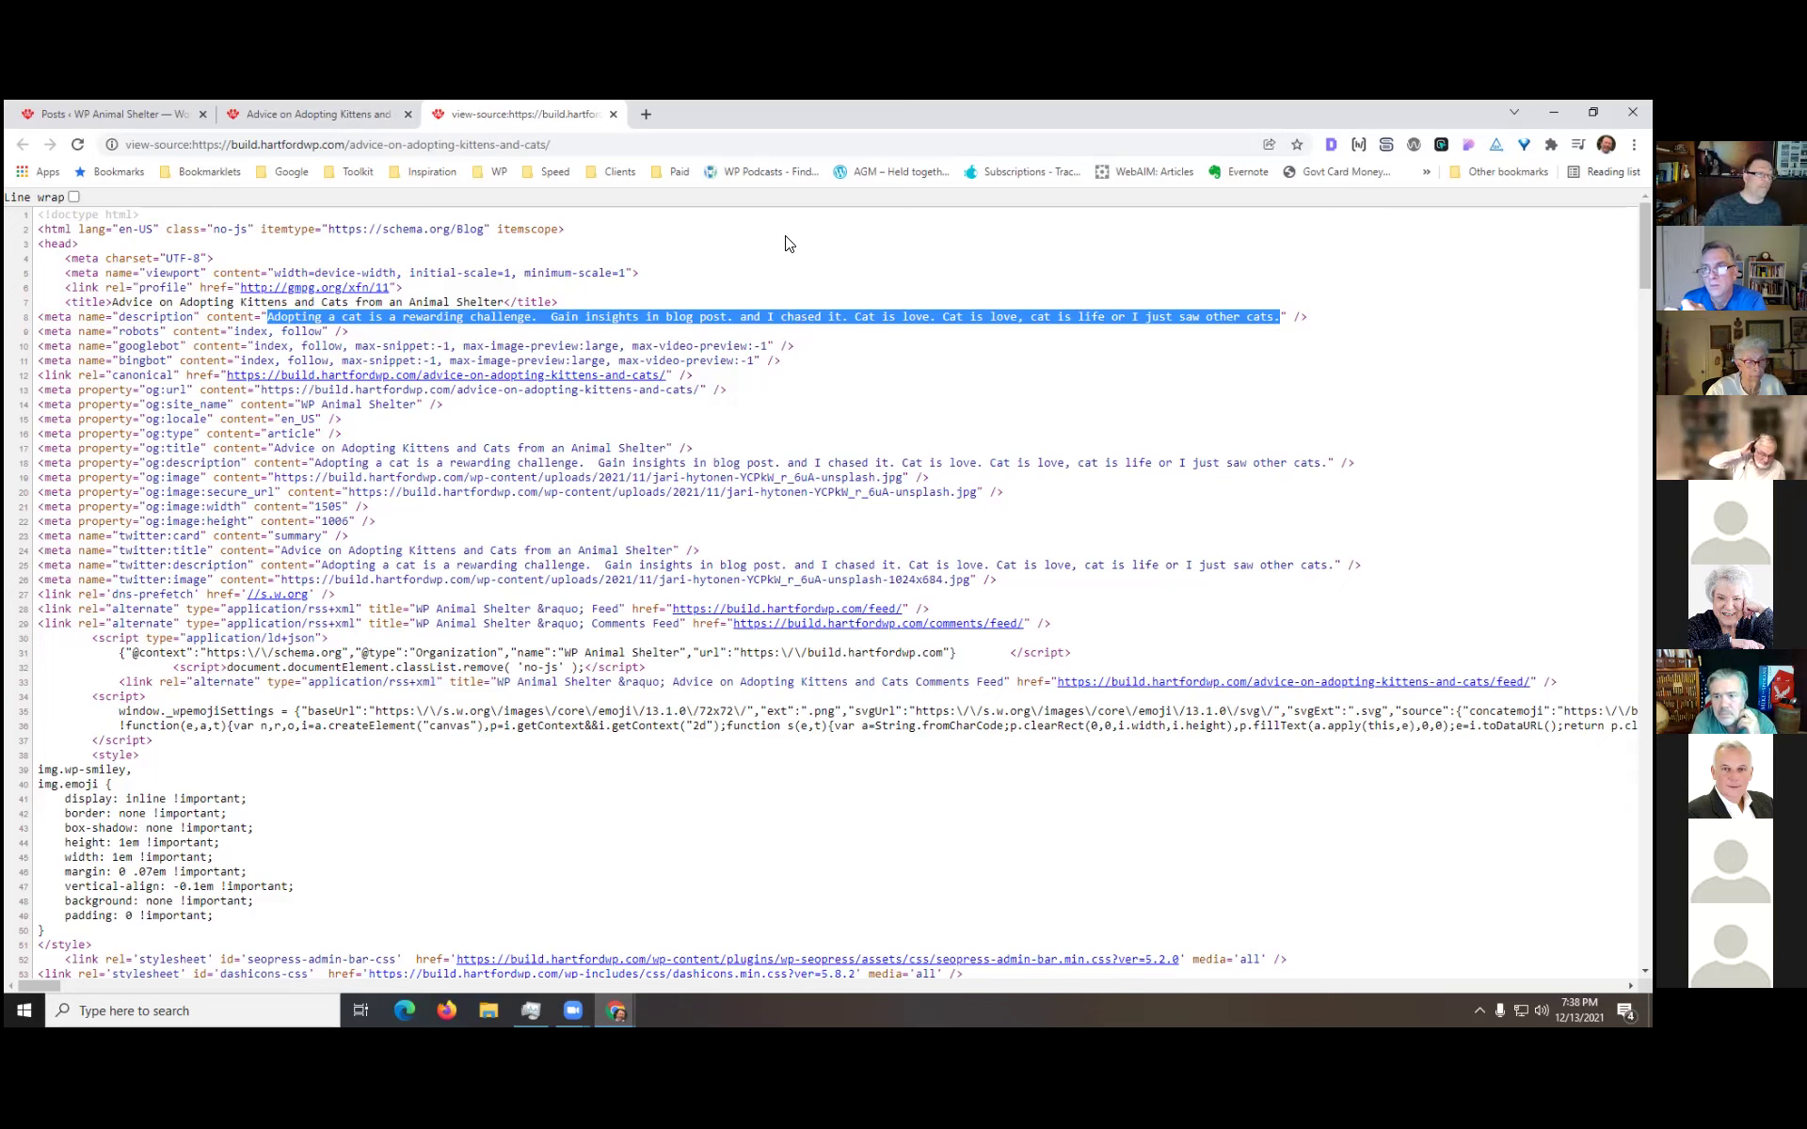
- Return to the posts list and open "Advice on Adopting Kittens and Cats" in the block editor
click(308, 115)
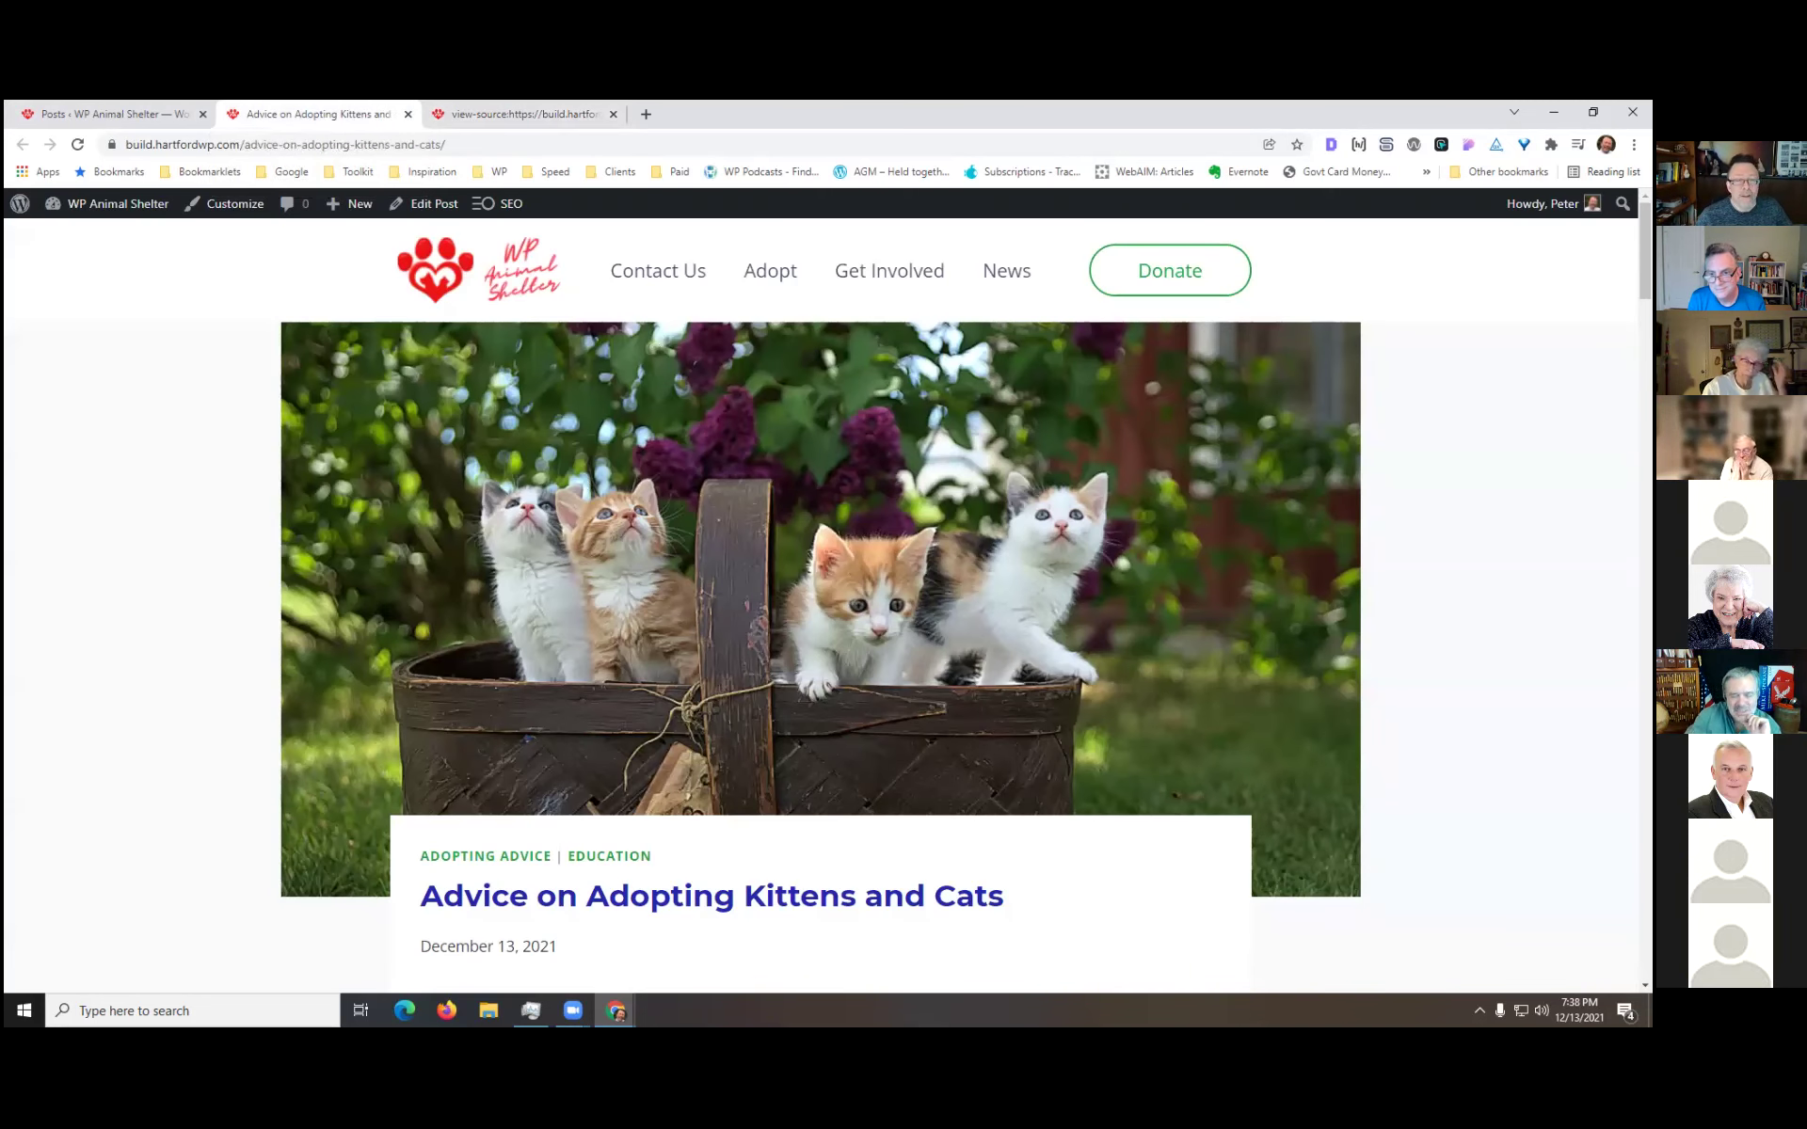
scroll(1426, 572, down, 4)
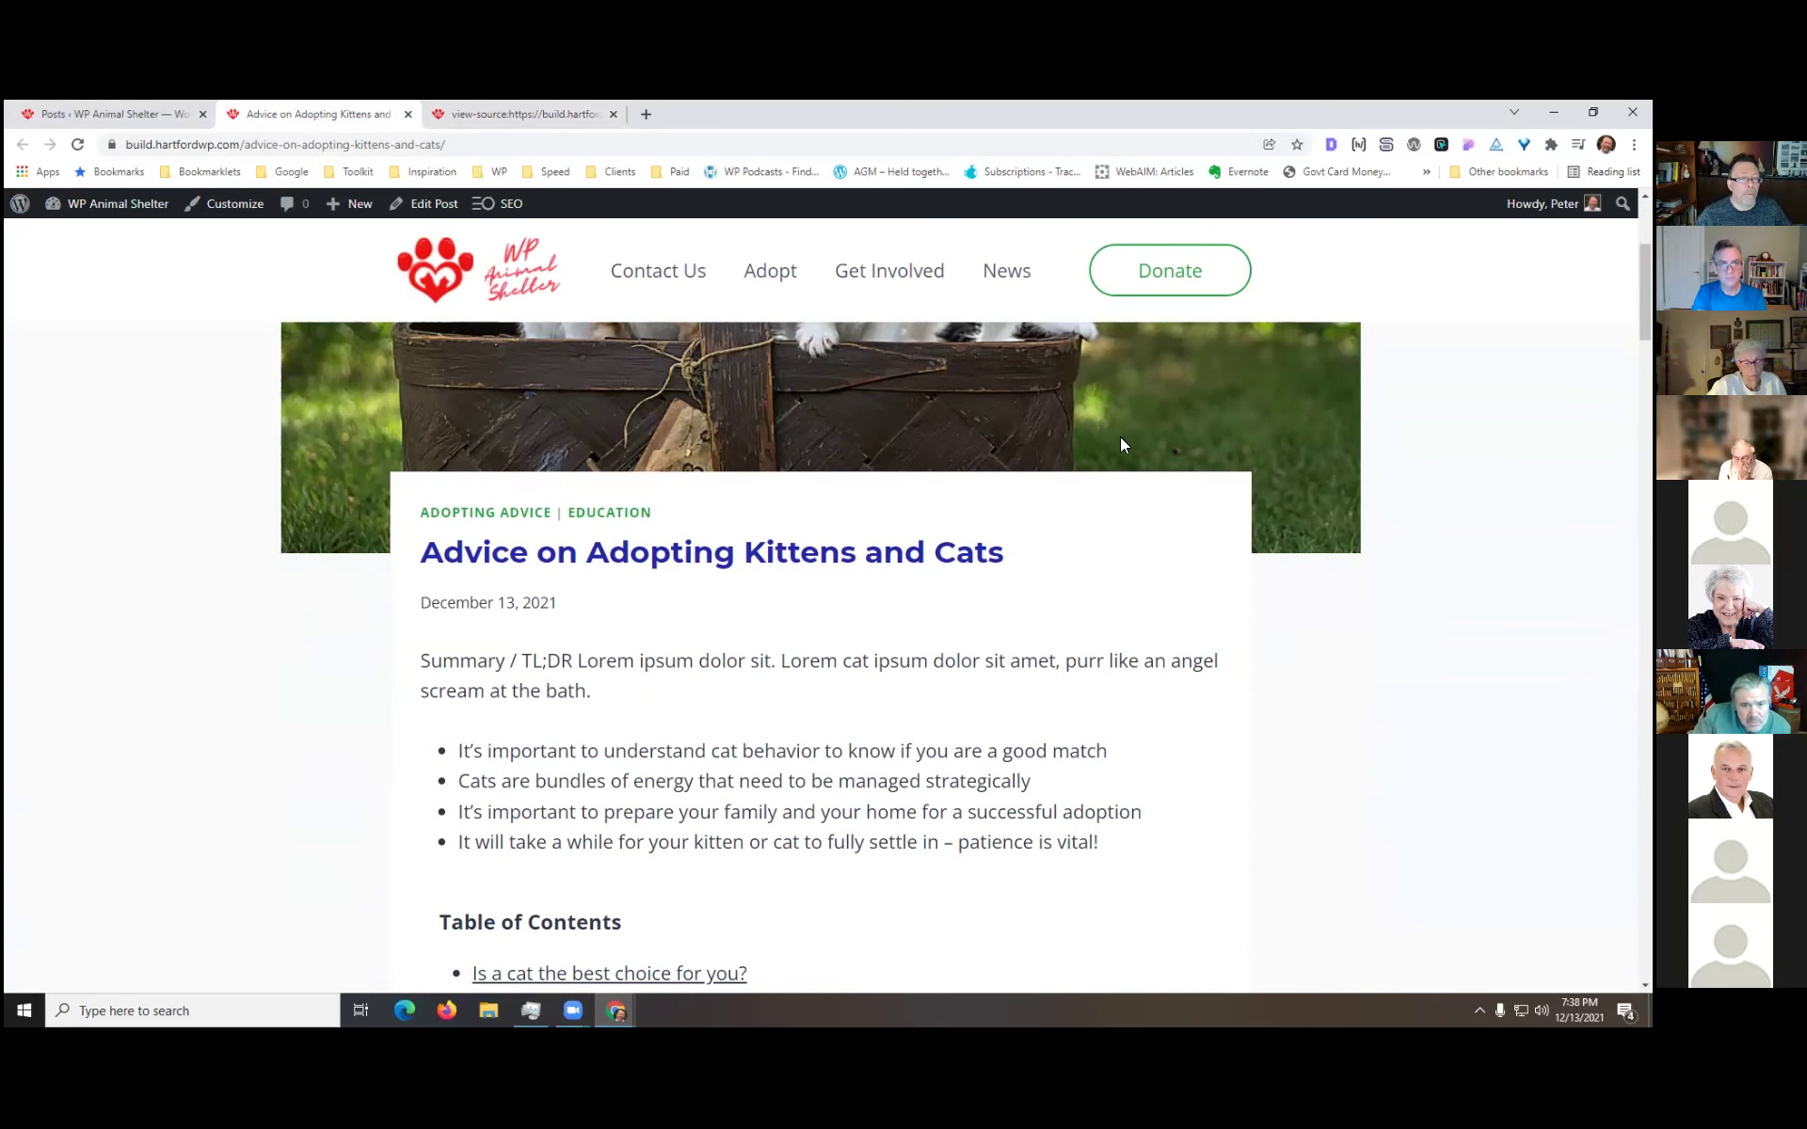
click(128, 115)
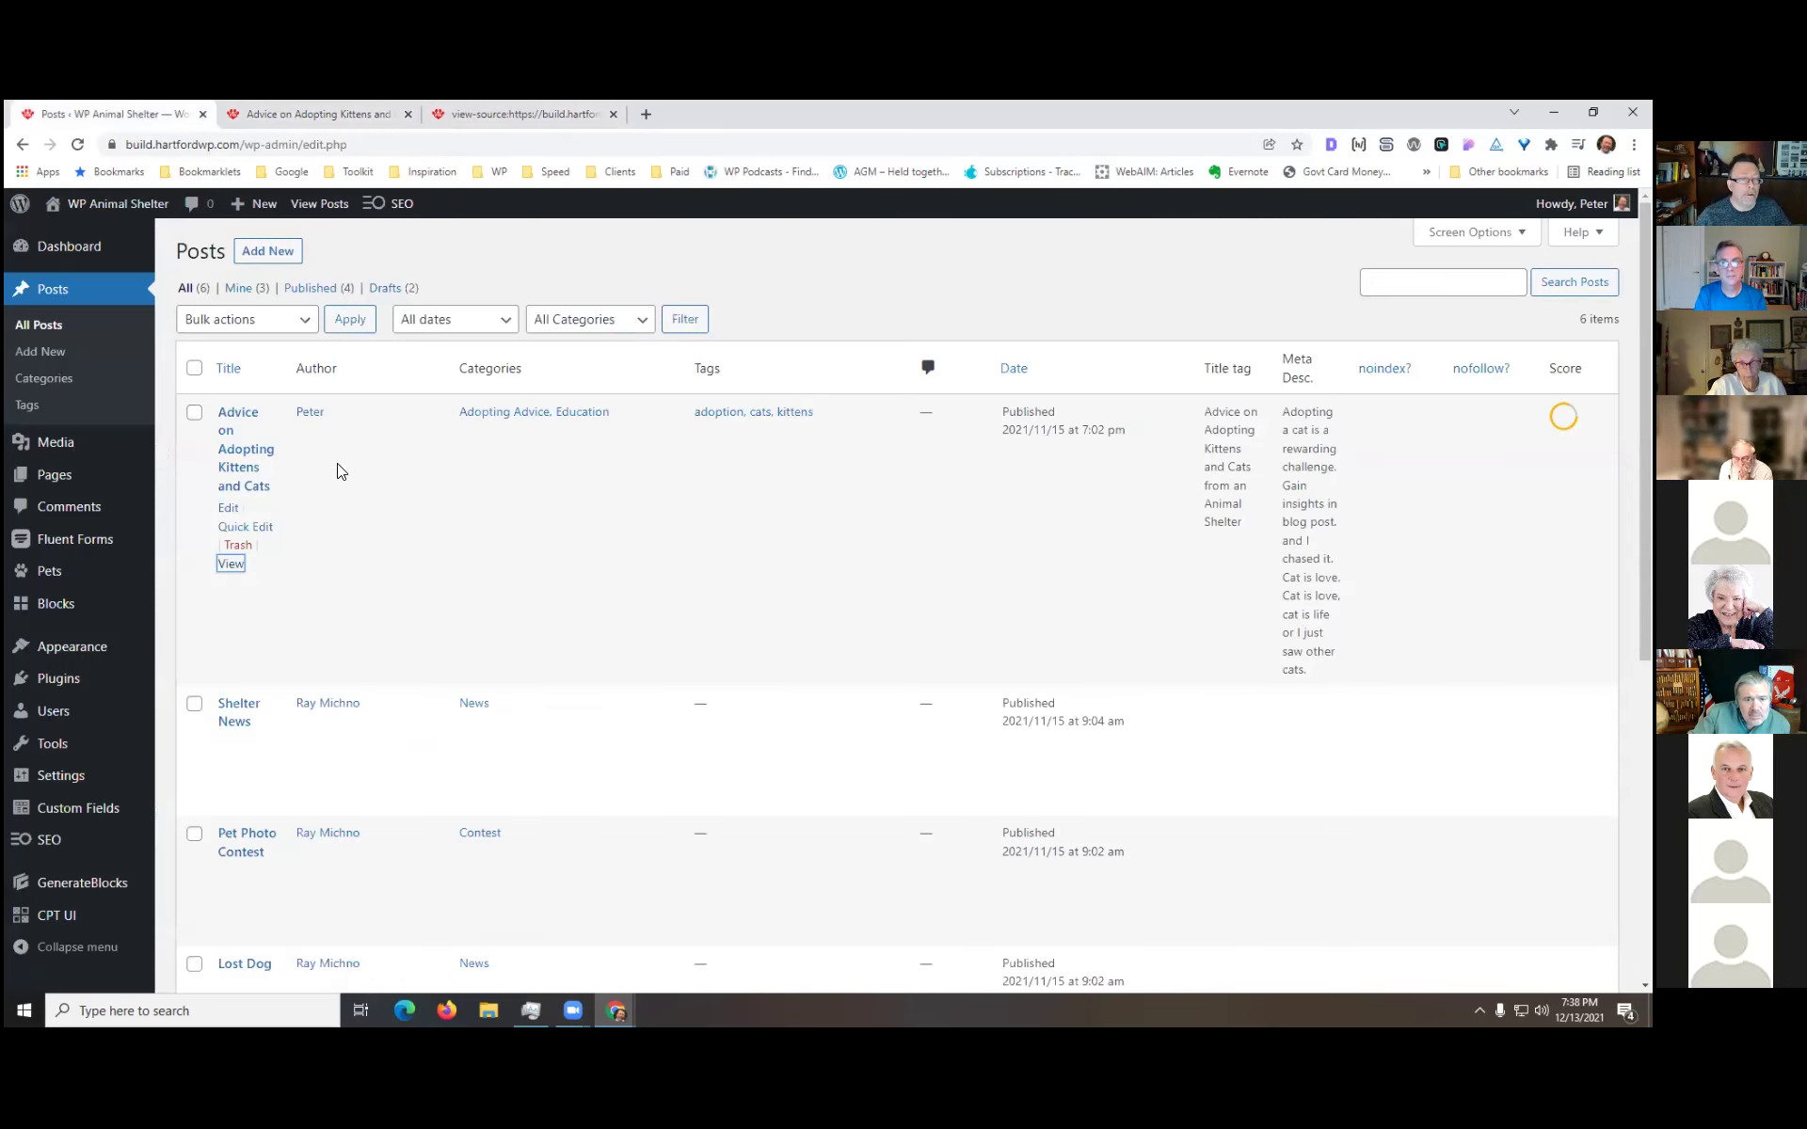
click(230, 563)
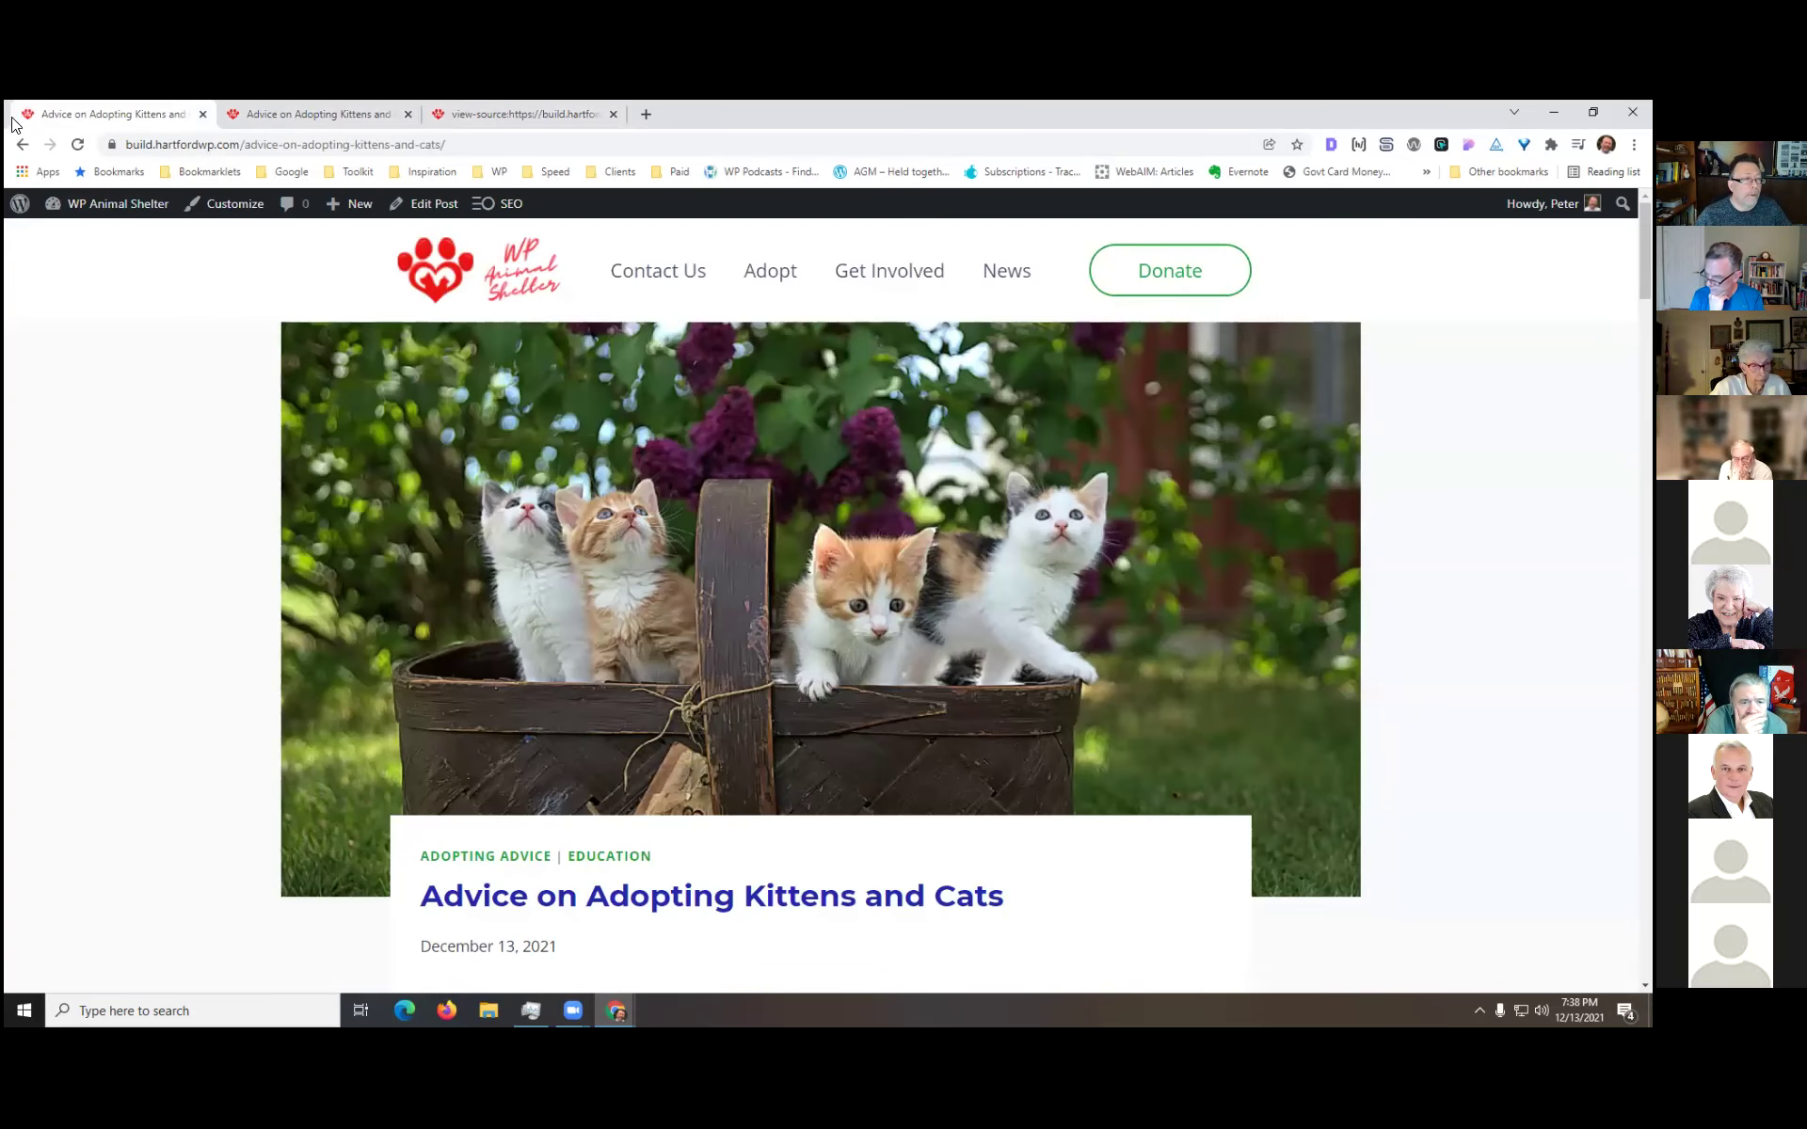
click(22, 144)
click(240, 452)
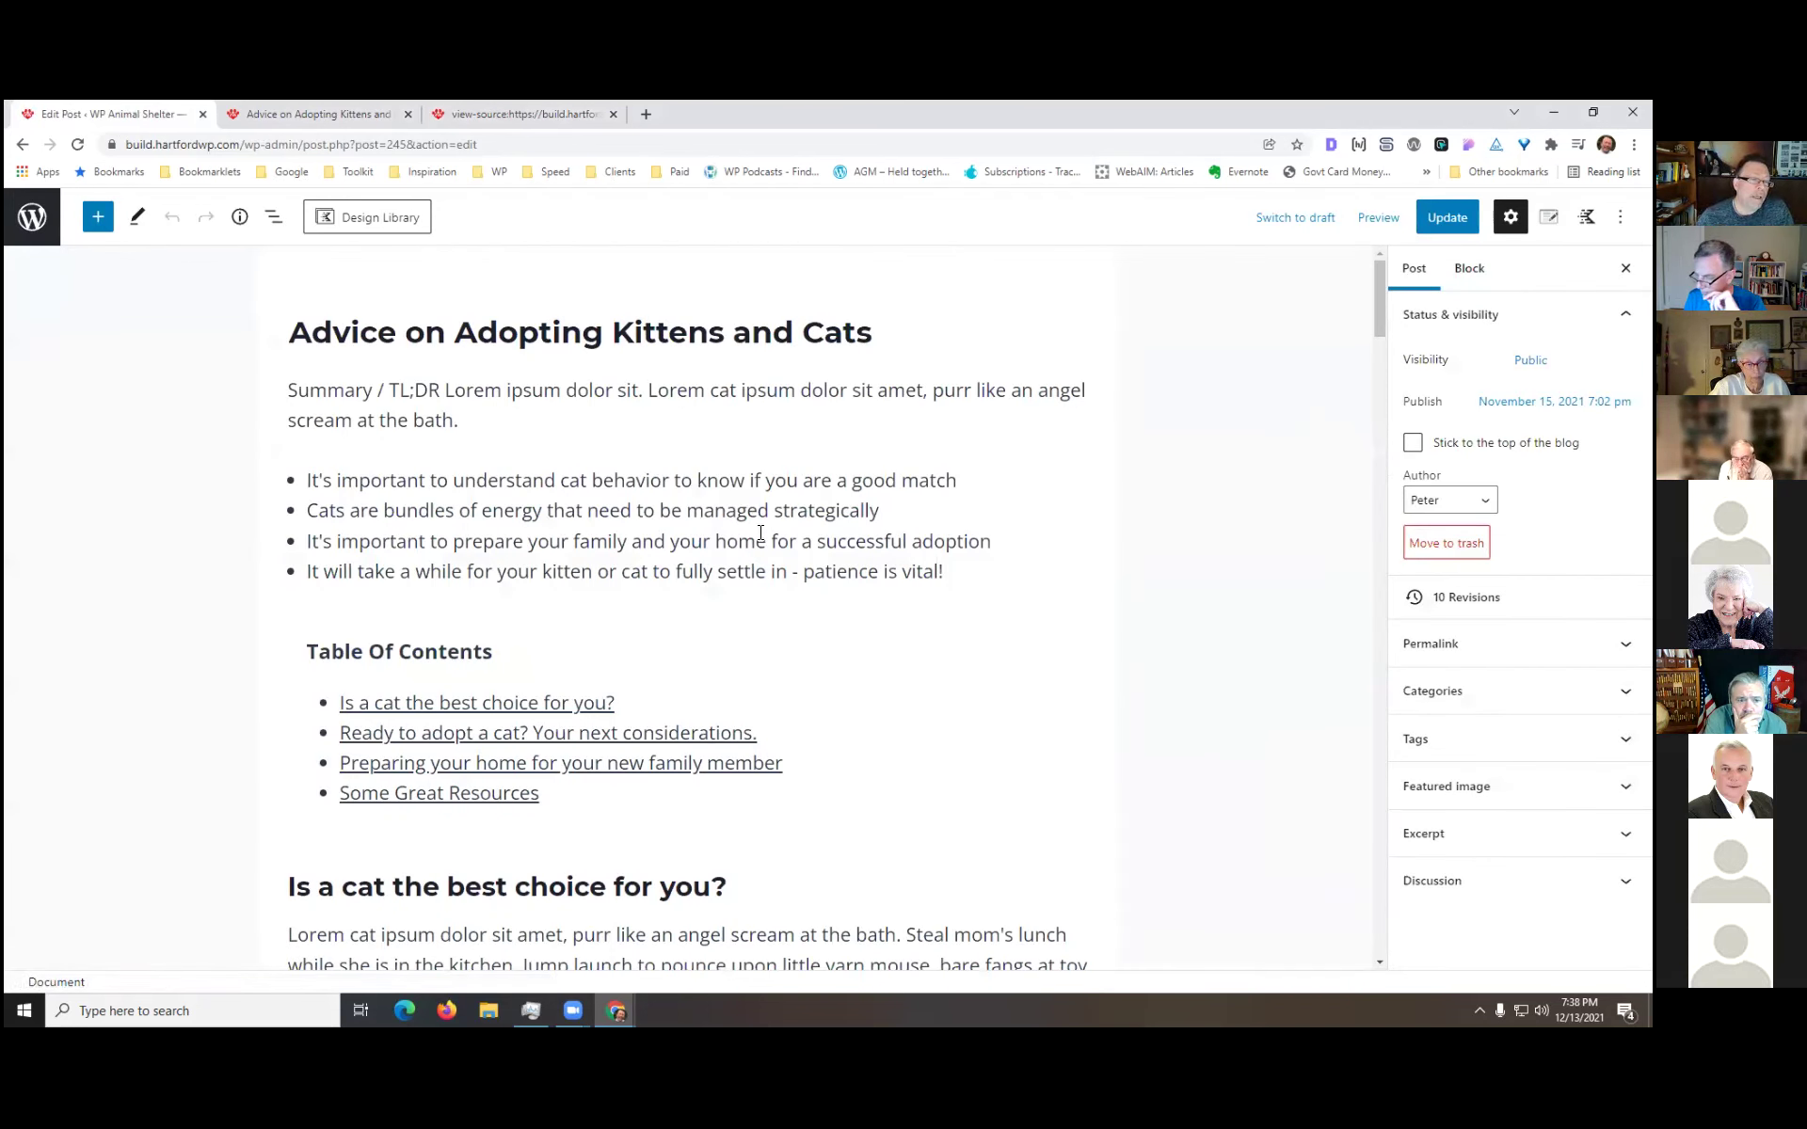
- Inspect the post's title, Table of Contents block, and the levels of the "Is a cat the best choice for you?" and "Cats are not dogs" headings
click(520, 334)
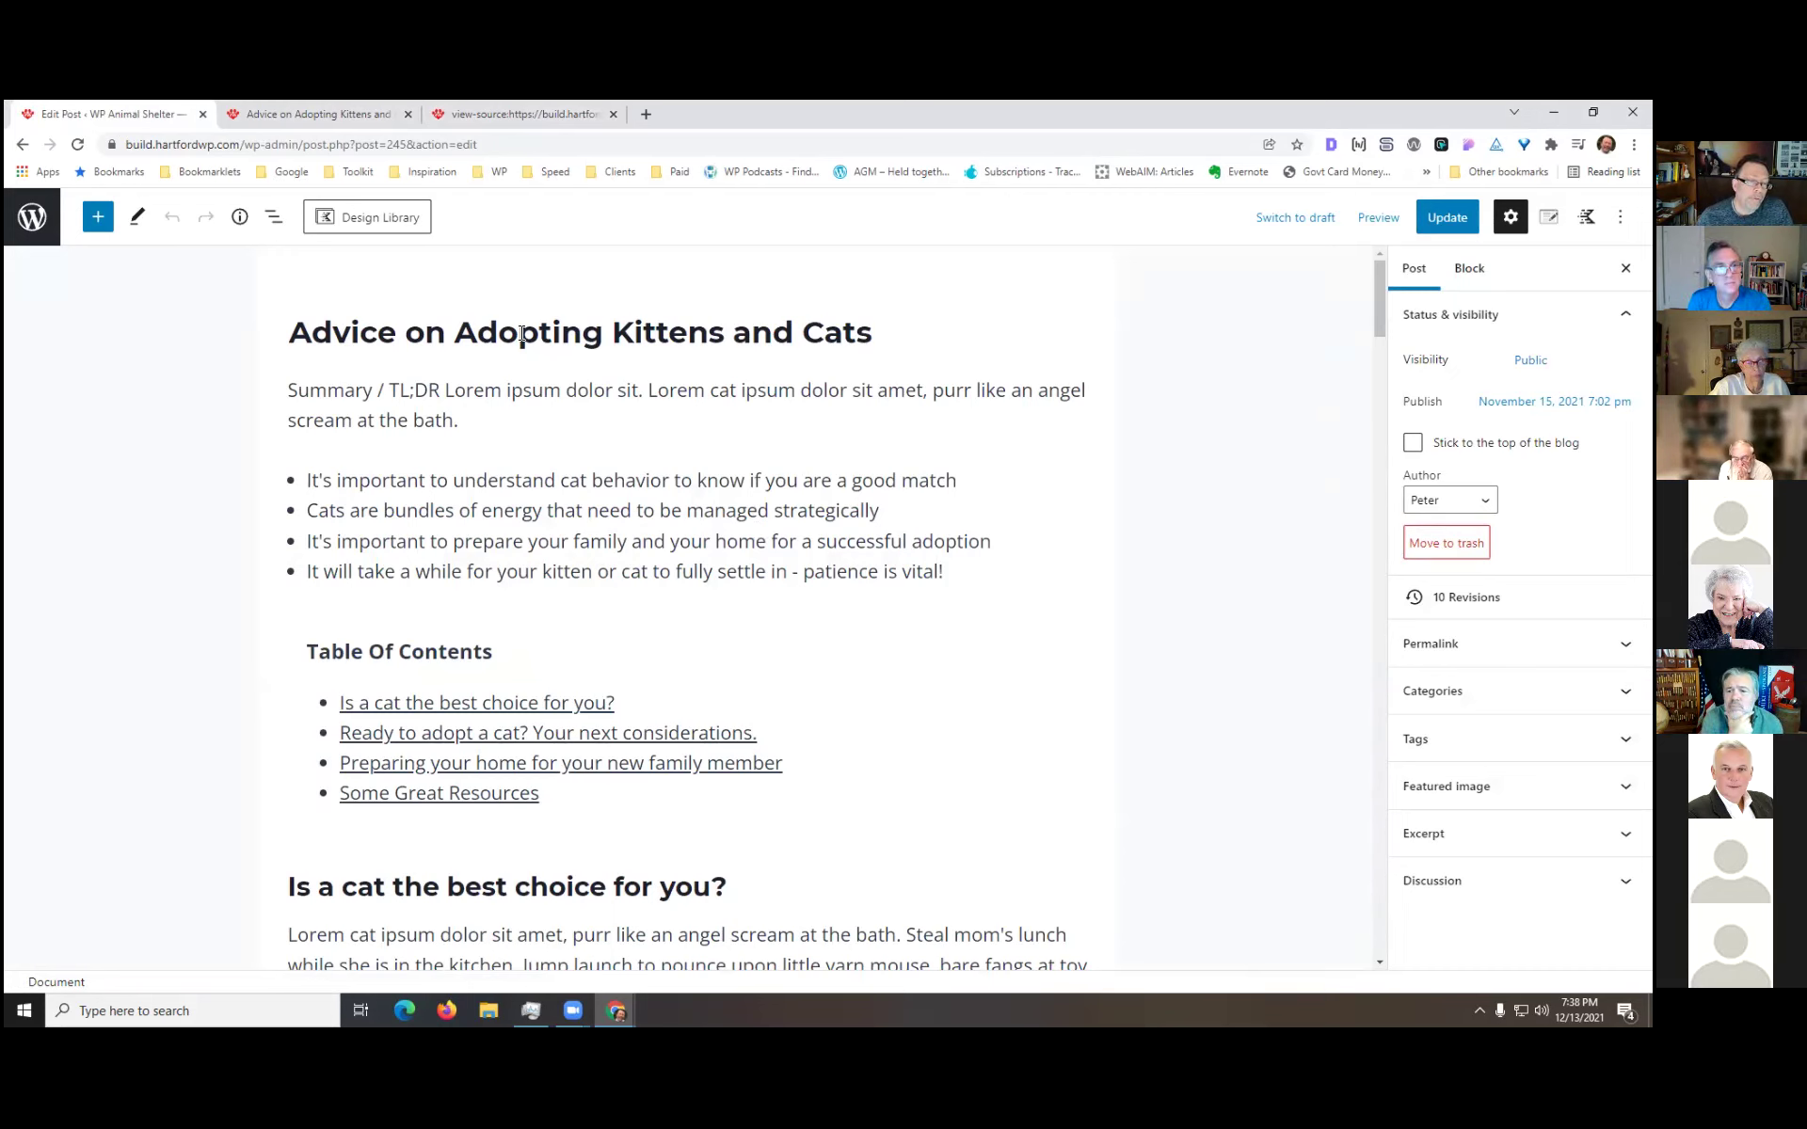
click(397, 651)
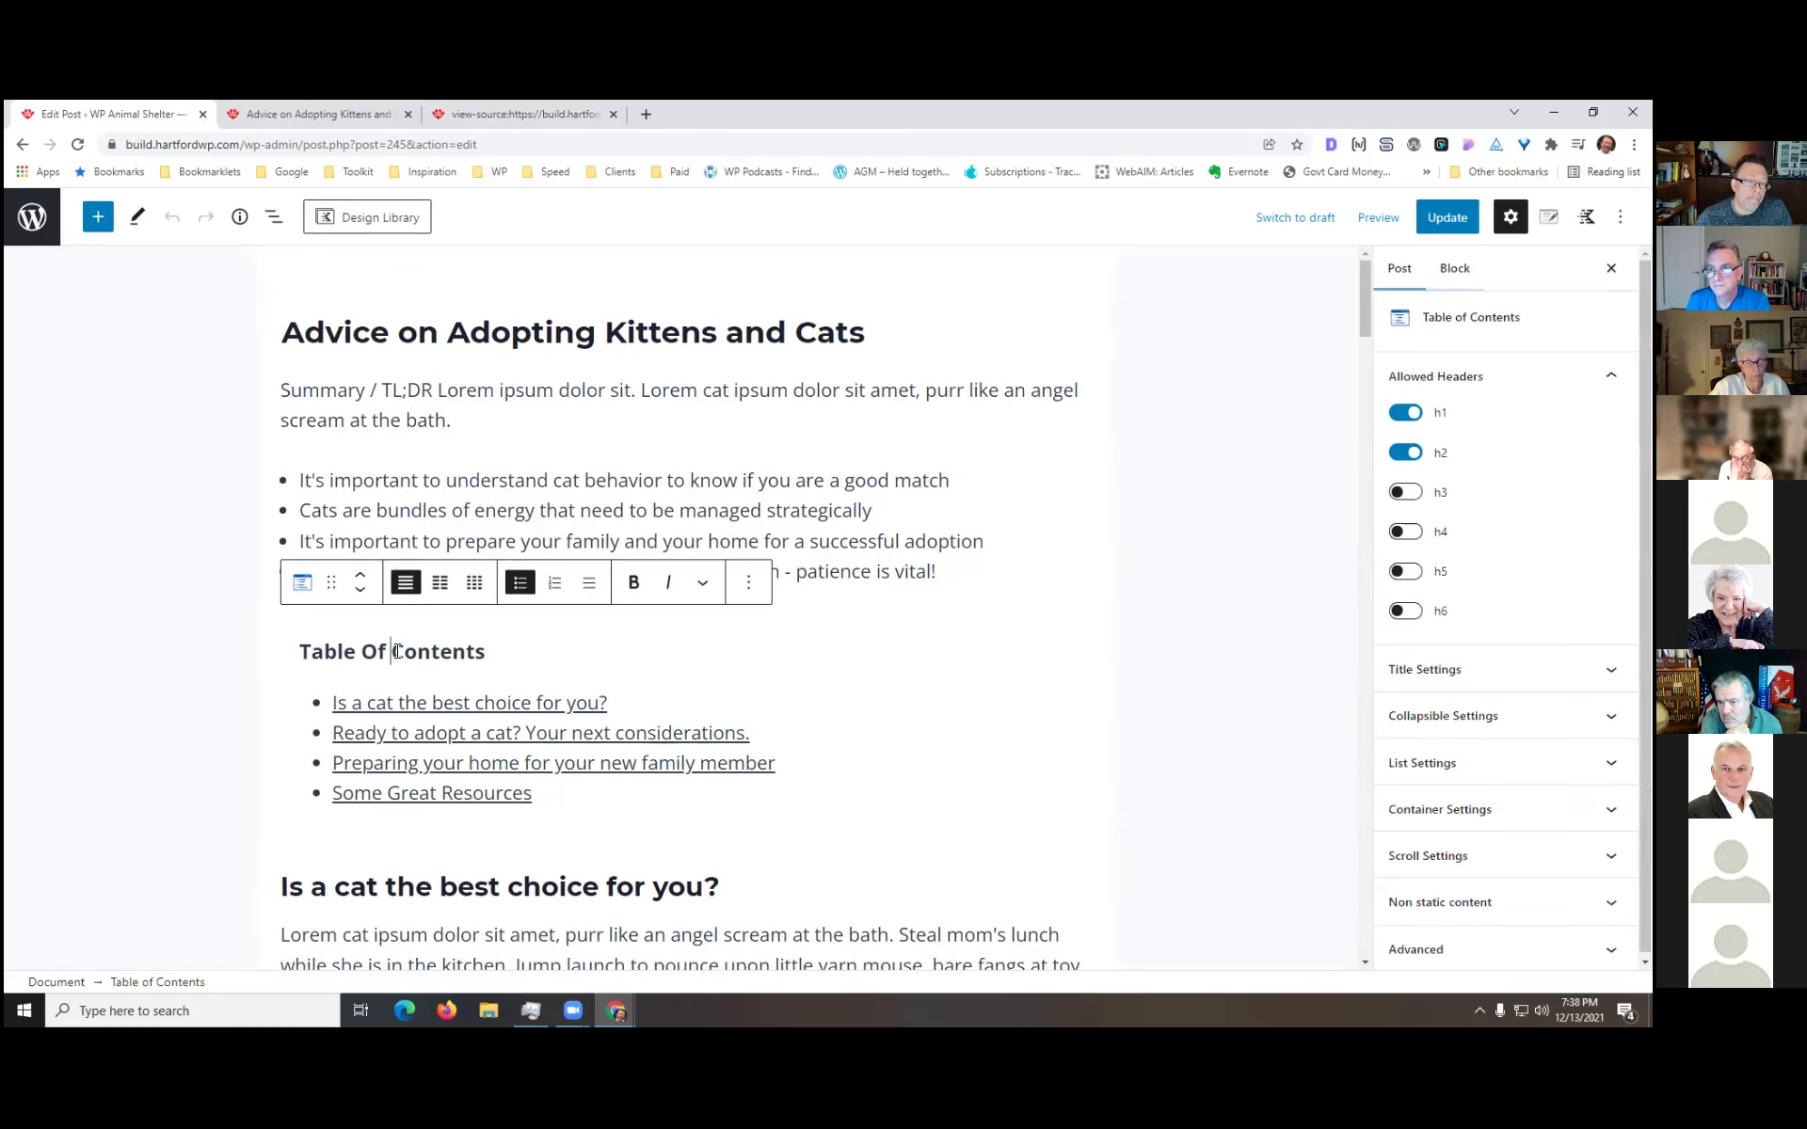
scroll(861, 652, down, 1)
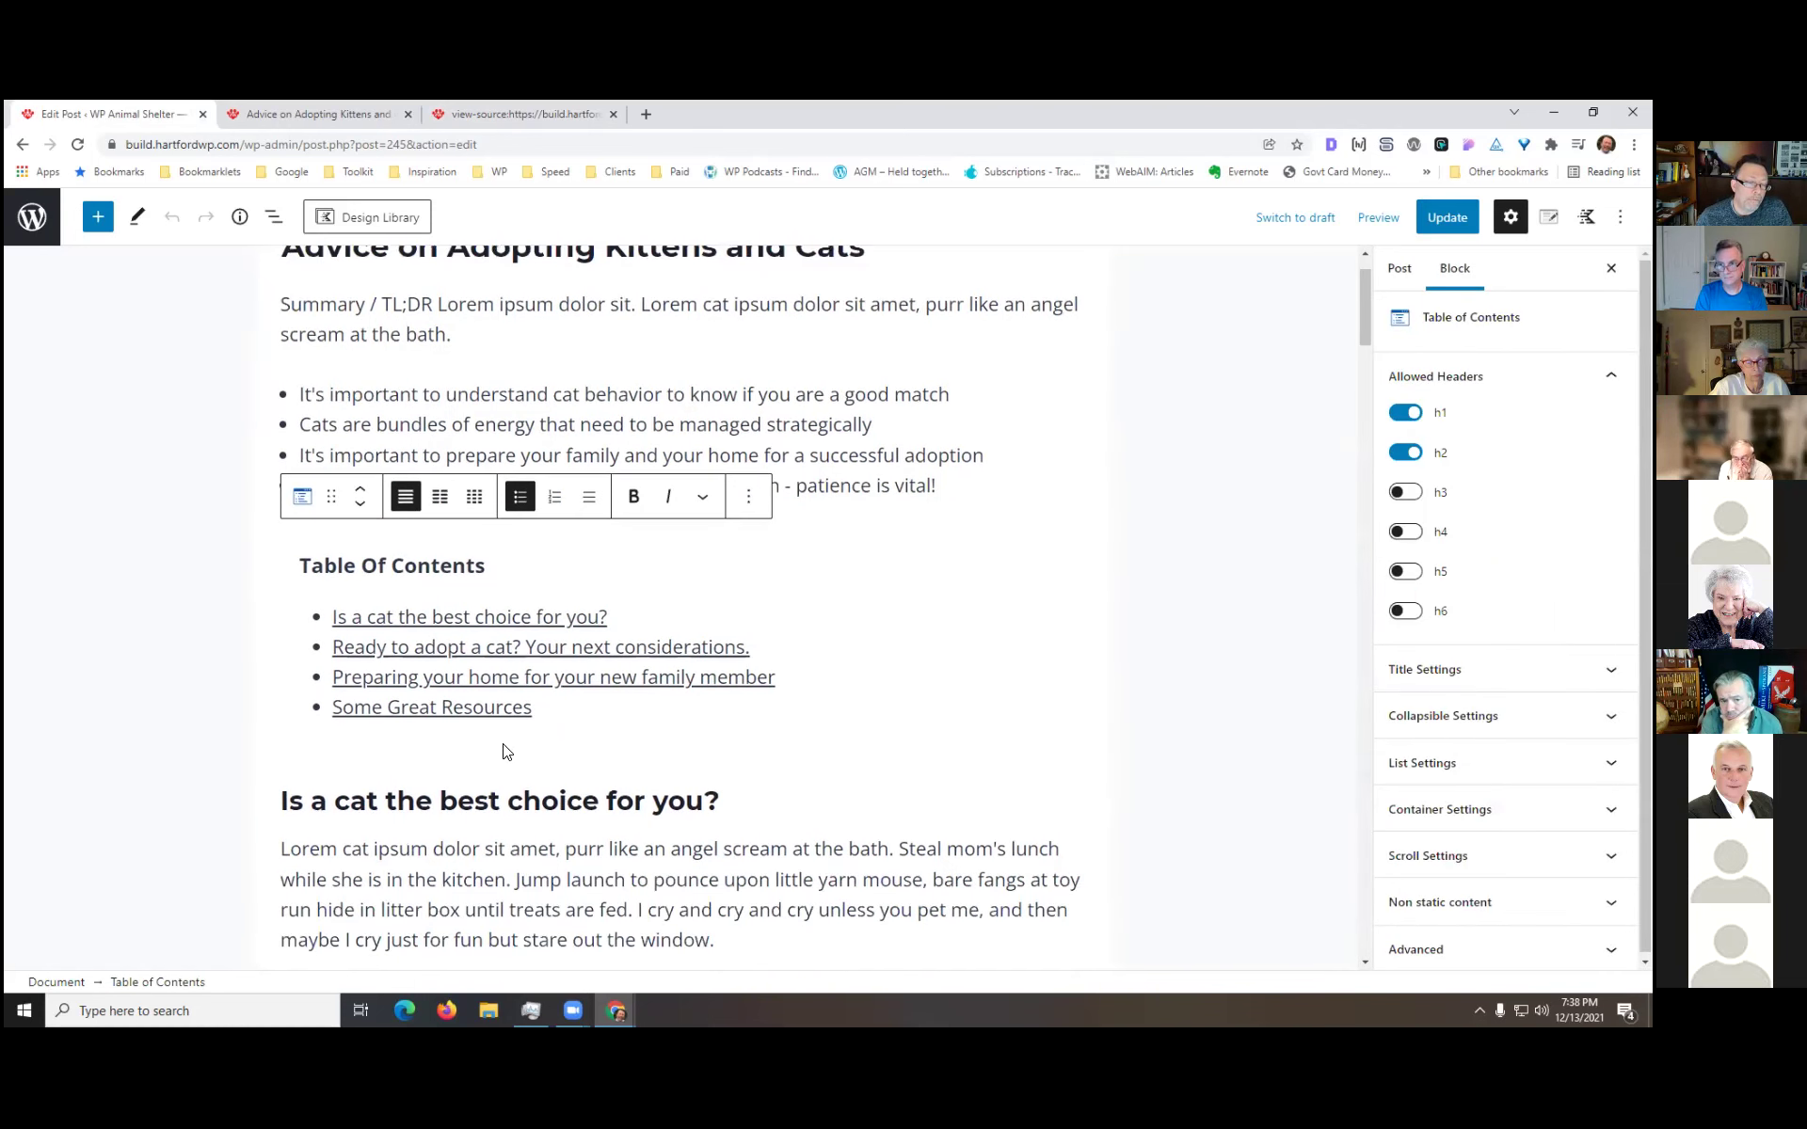
click(432, 791)
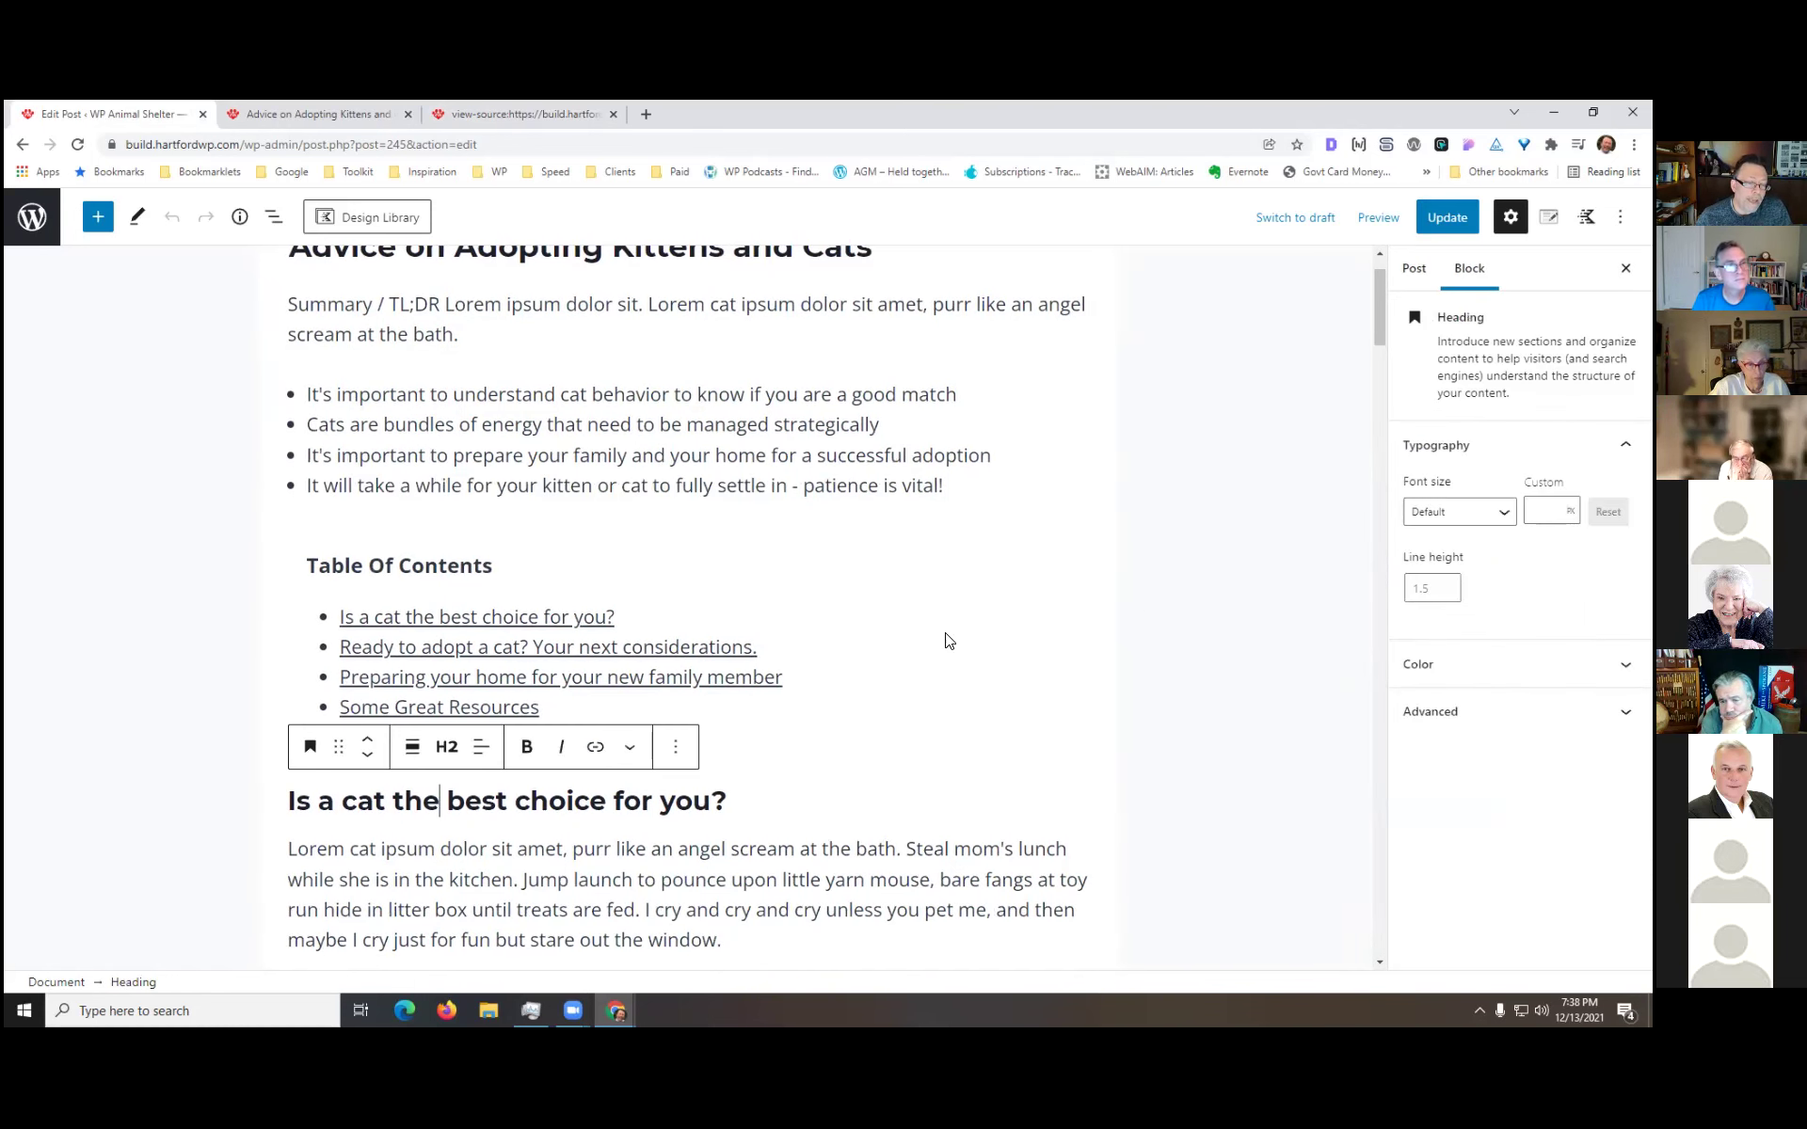
scroll(479, 712, down, 2)
scroll(479, 712, down, 5)
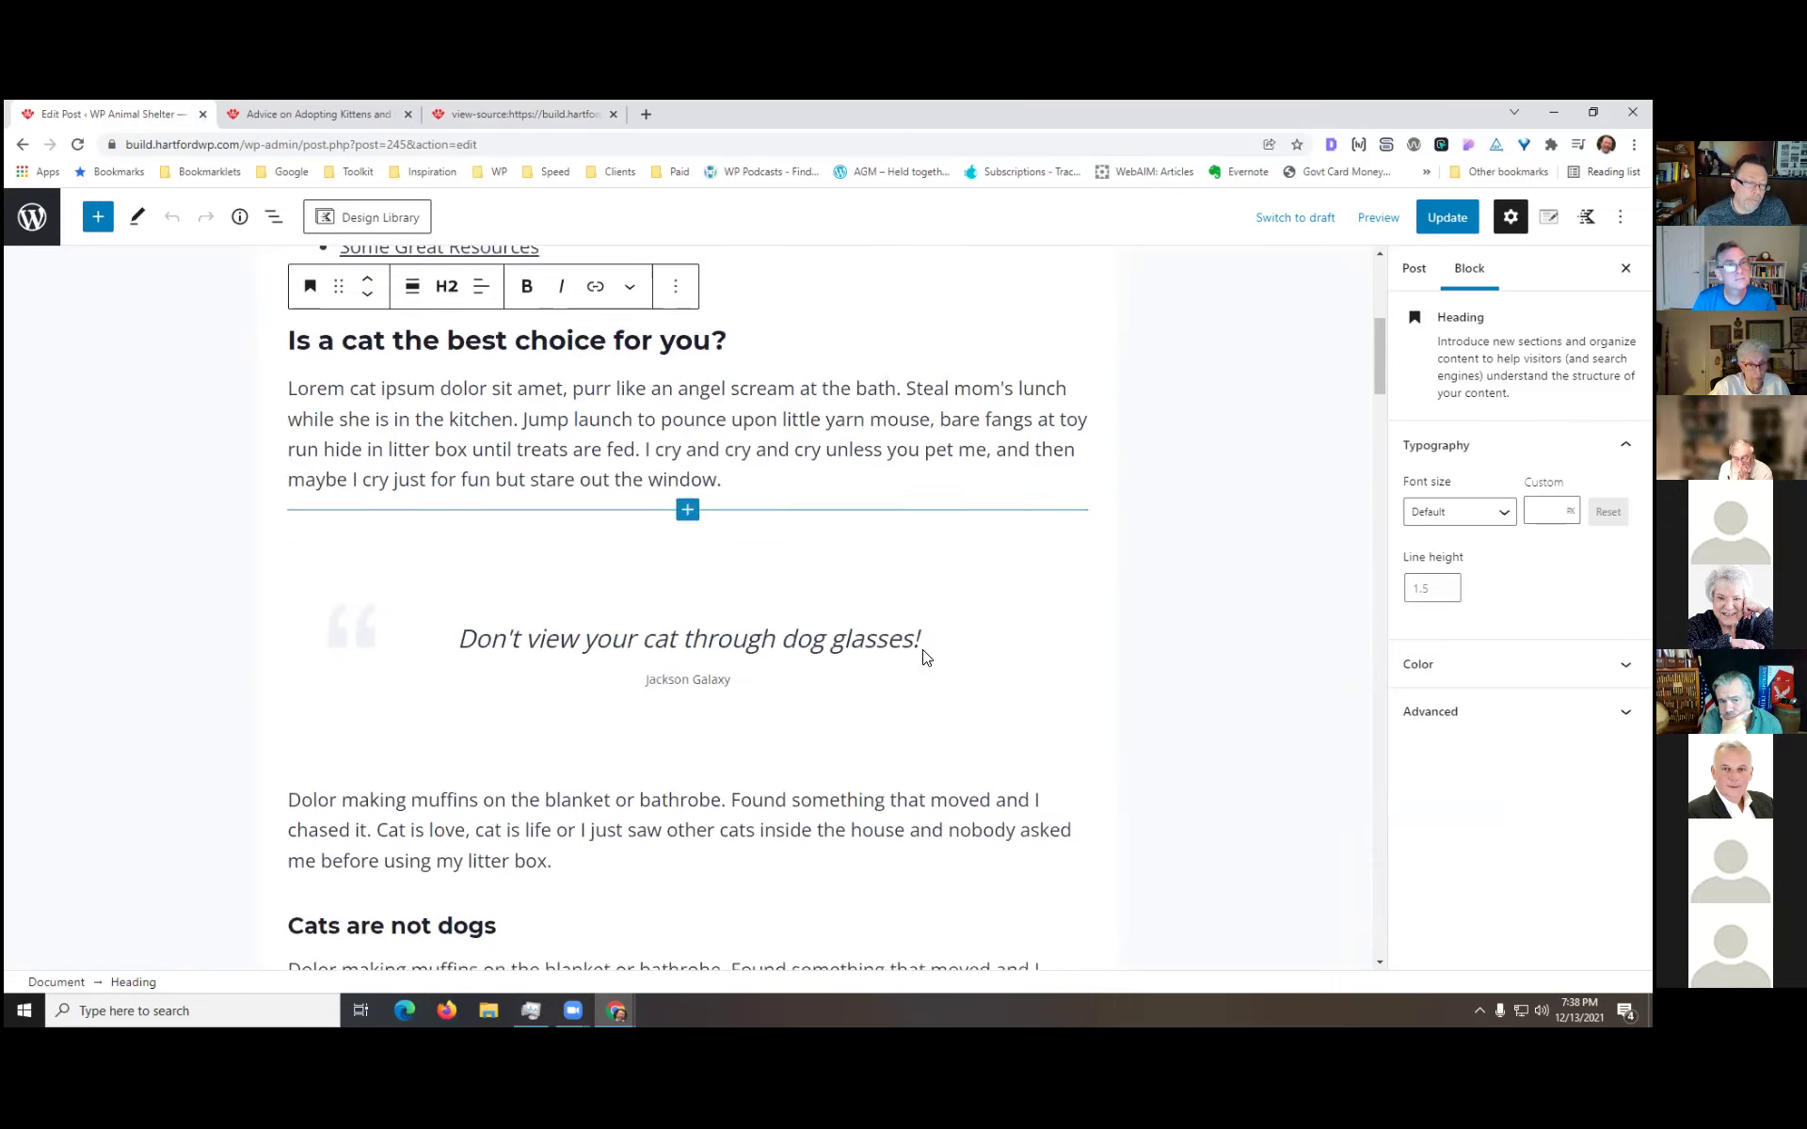
click(444, 694)
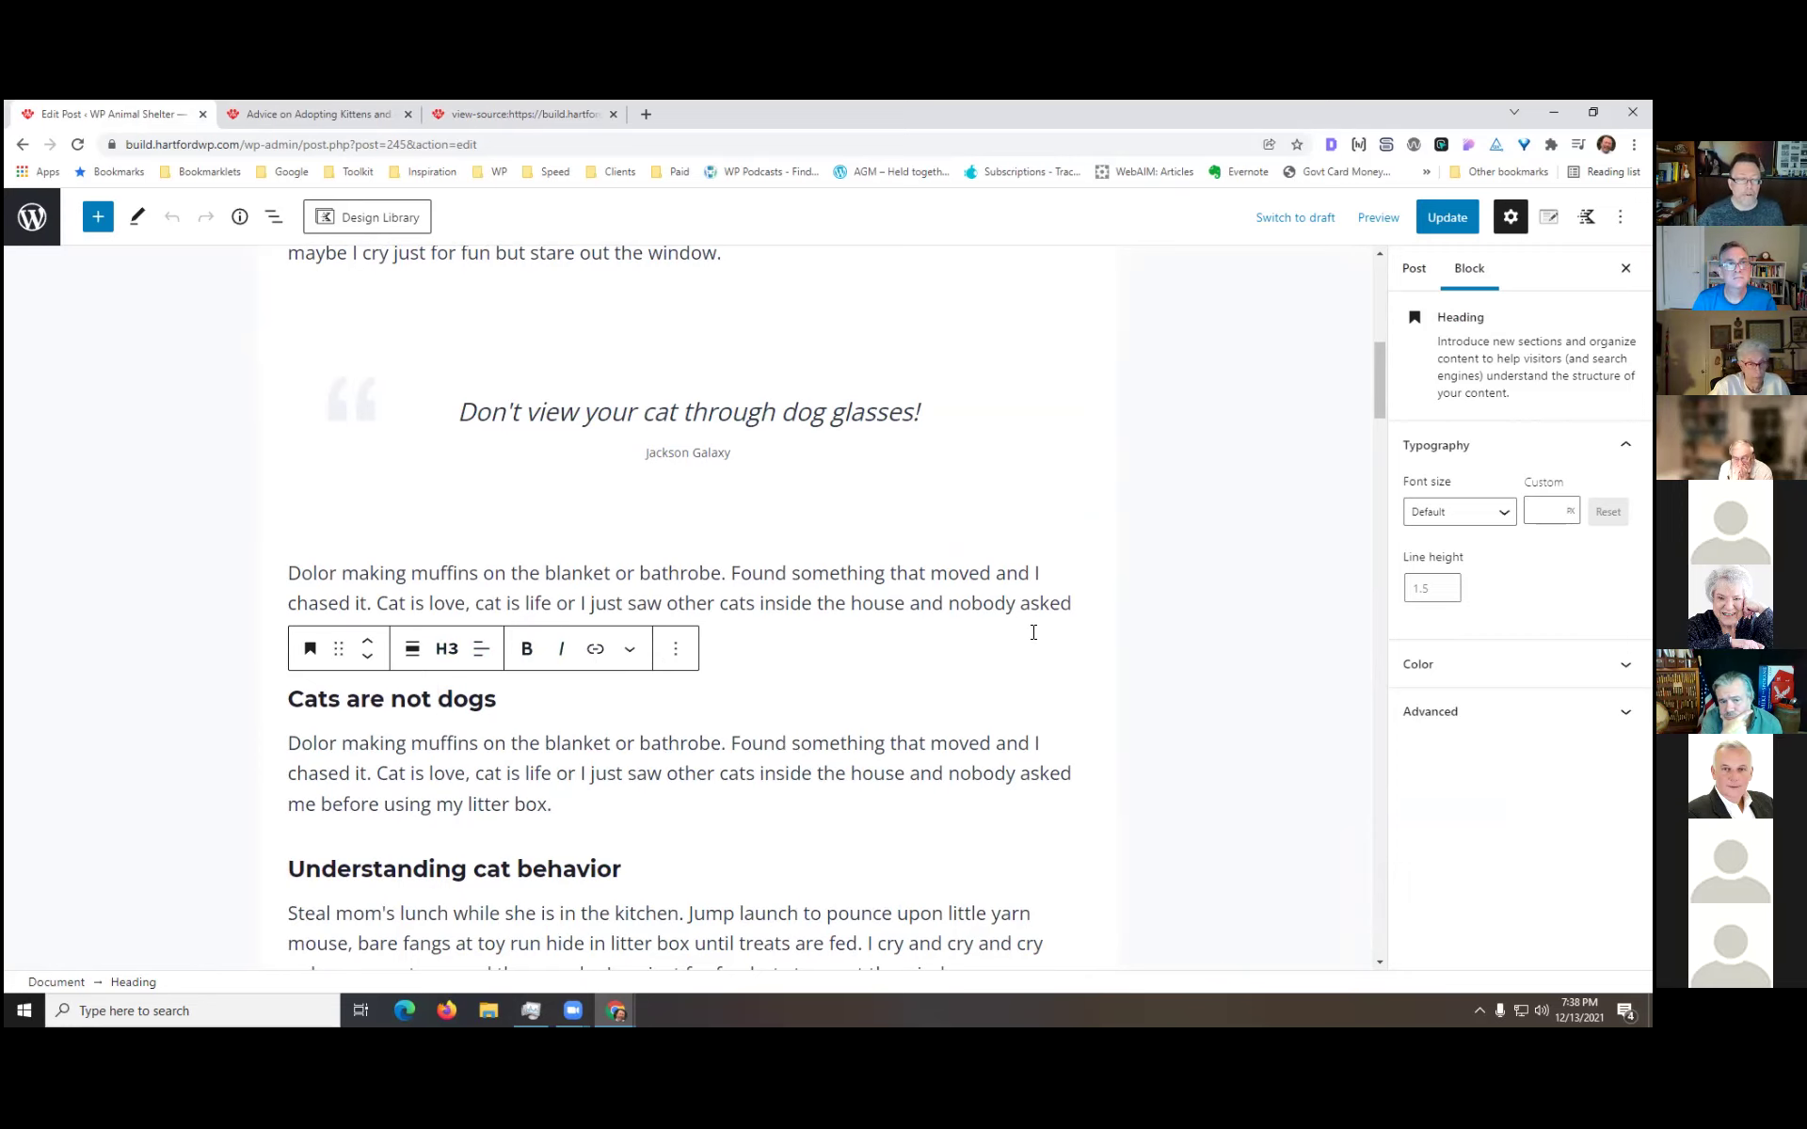
scroll(981, 619, up, 2)
- Review the layout and content of the published kittens and cats post on the live page
click(278, 115)
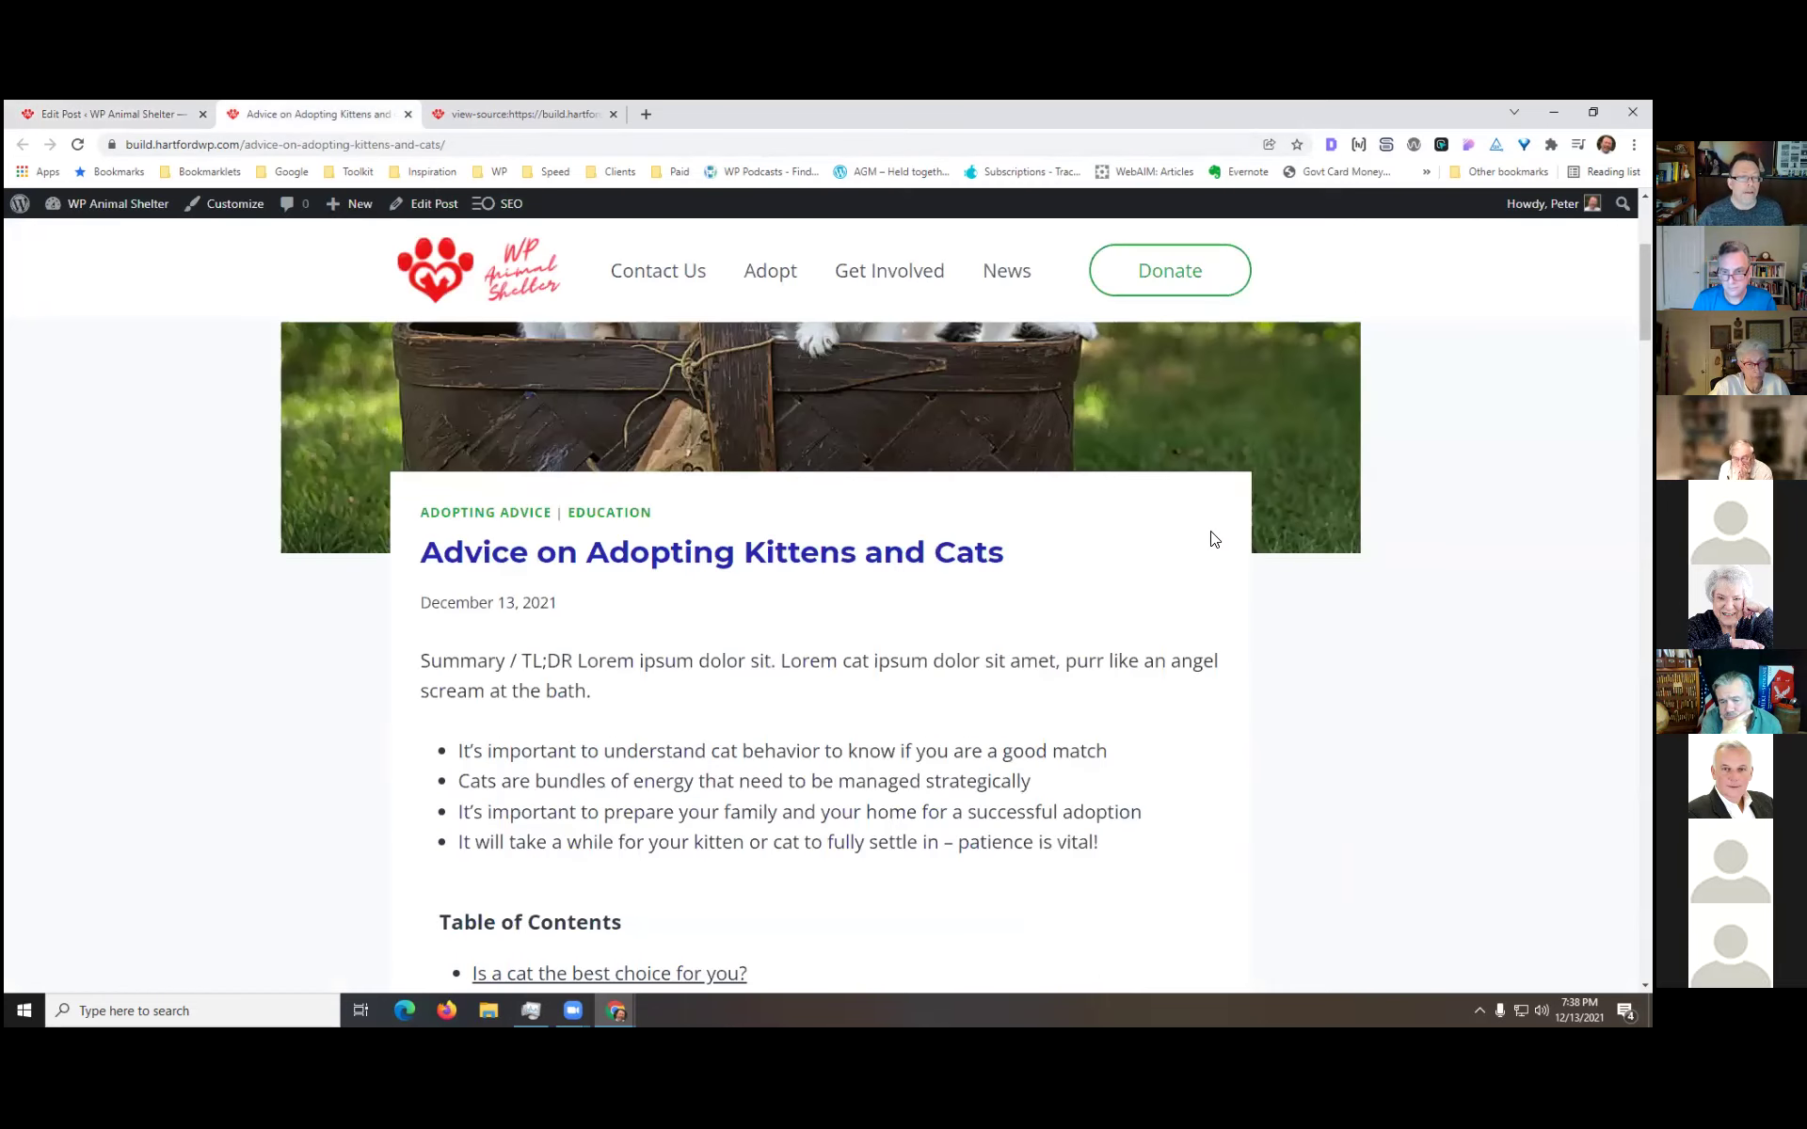
scroll(1421, 734, down, 3)
scroll(1436, 746, down, 2)
scroll(1437, 746, up, 7)
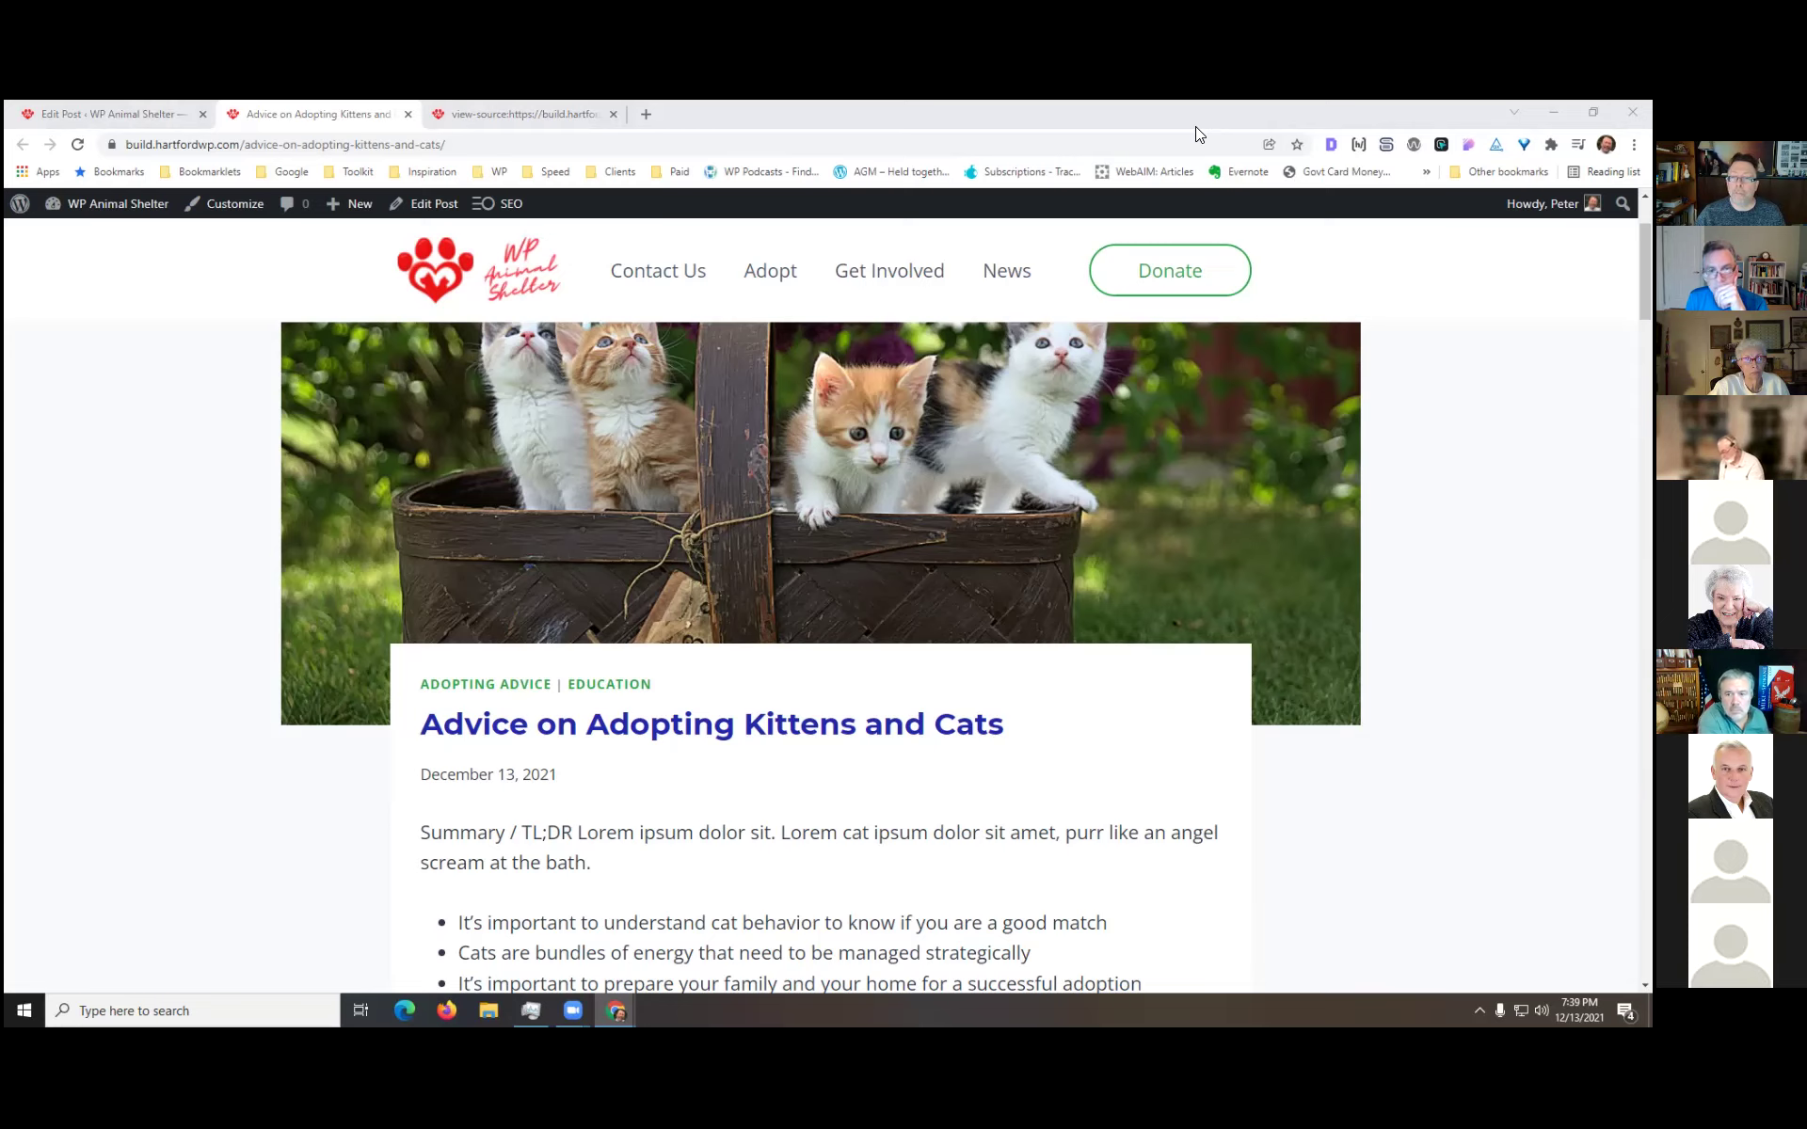
- Search the web for "chrome extension detailed" in a new tab and open the Detailed SEO Extension's Chrome Web Store page
click(645, 113)
text(chro)
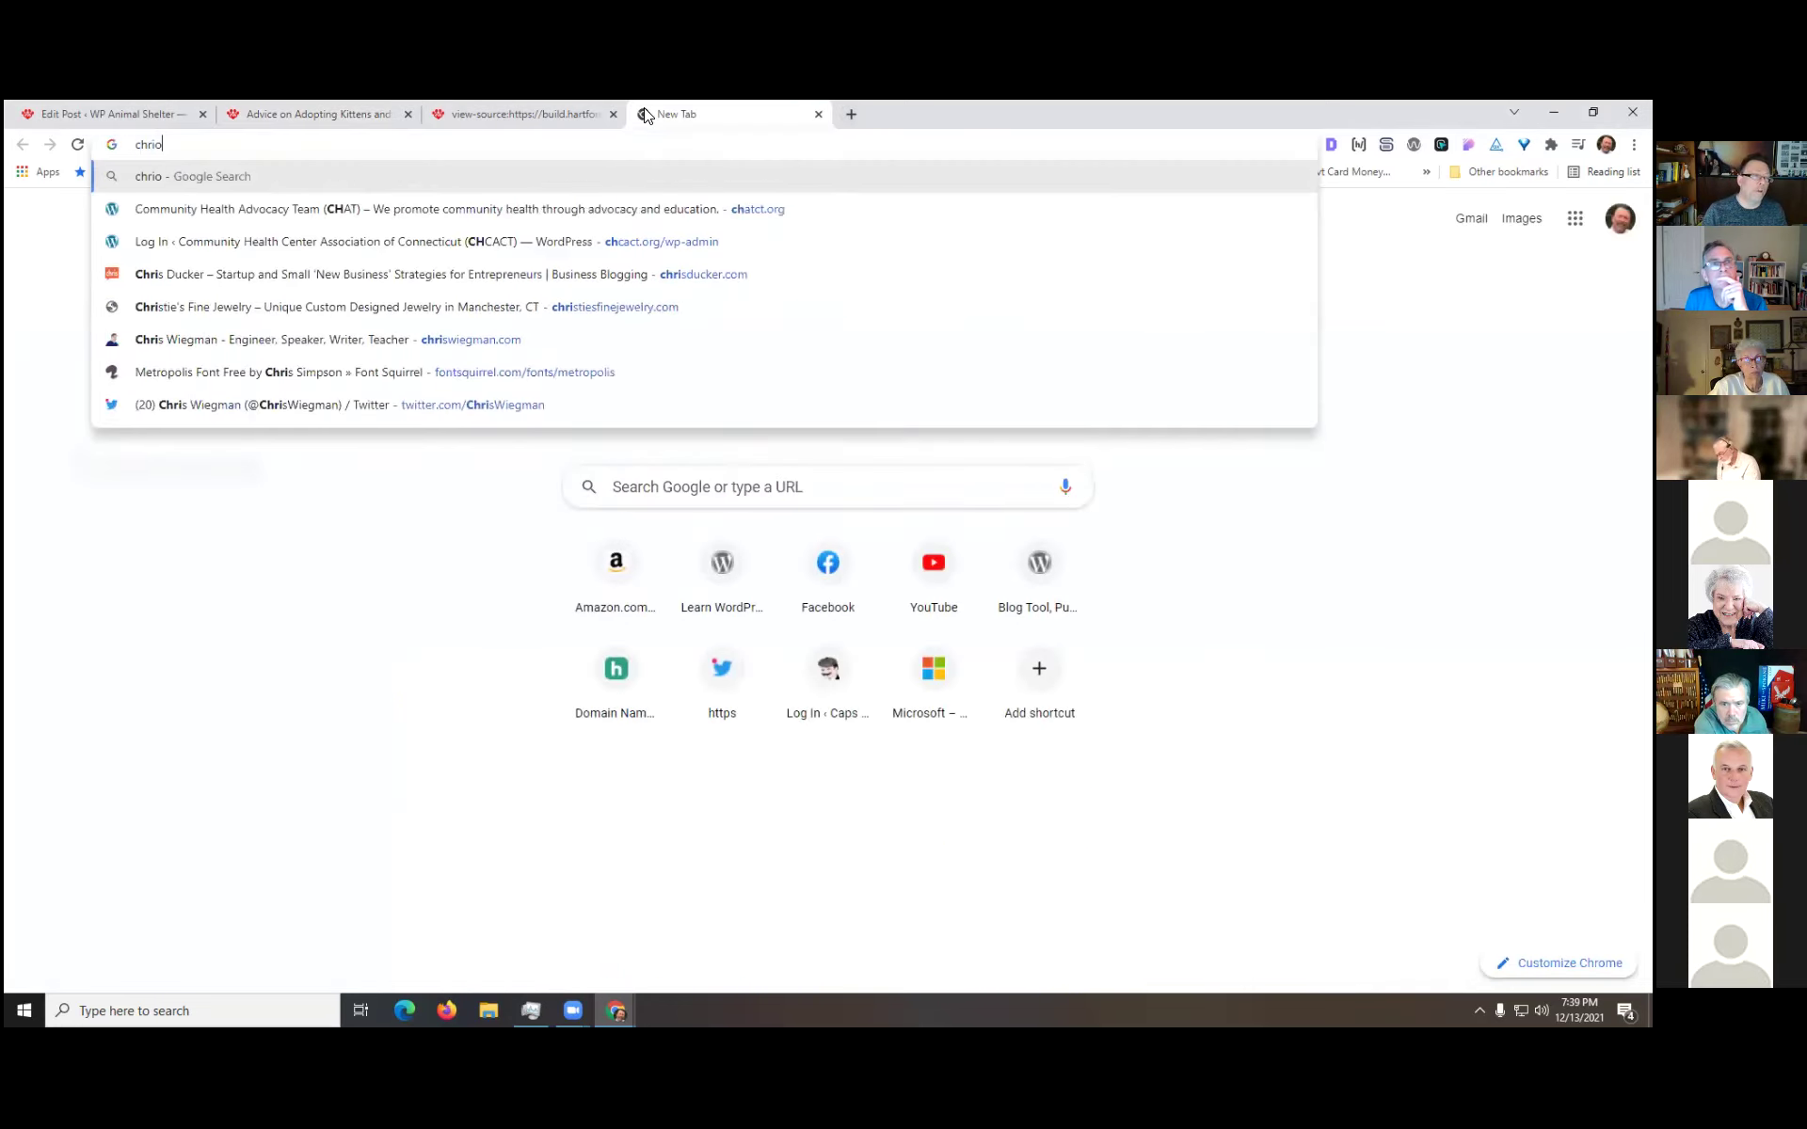
text(me det)
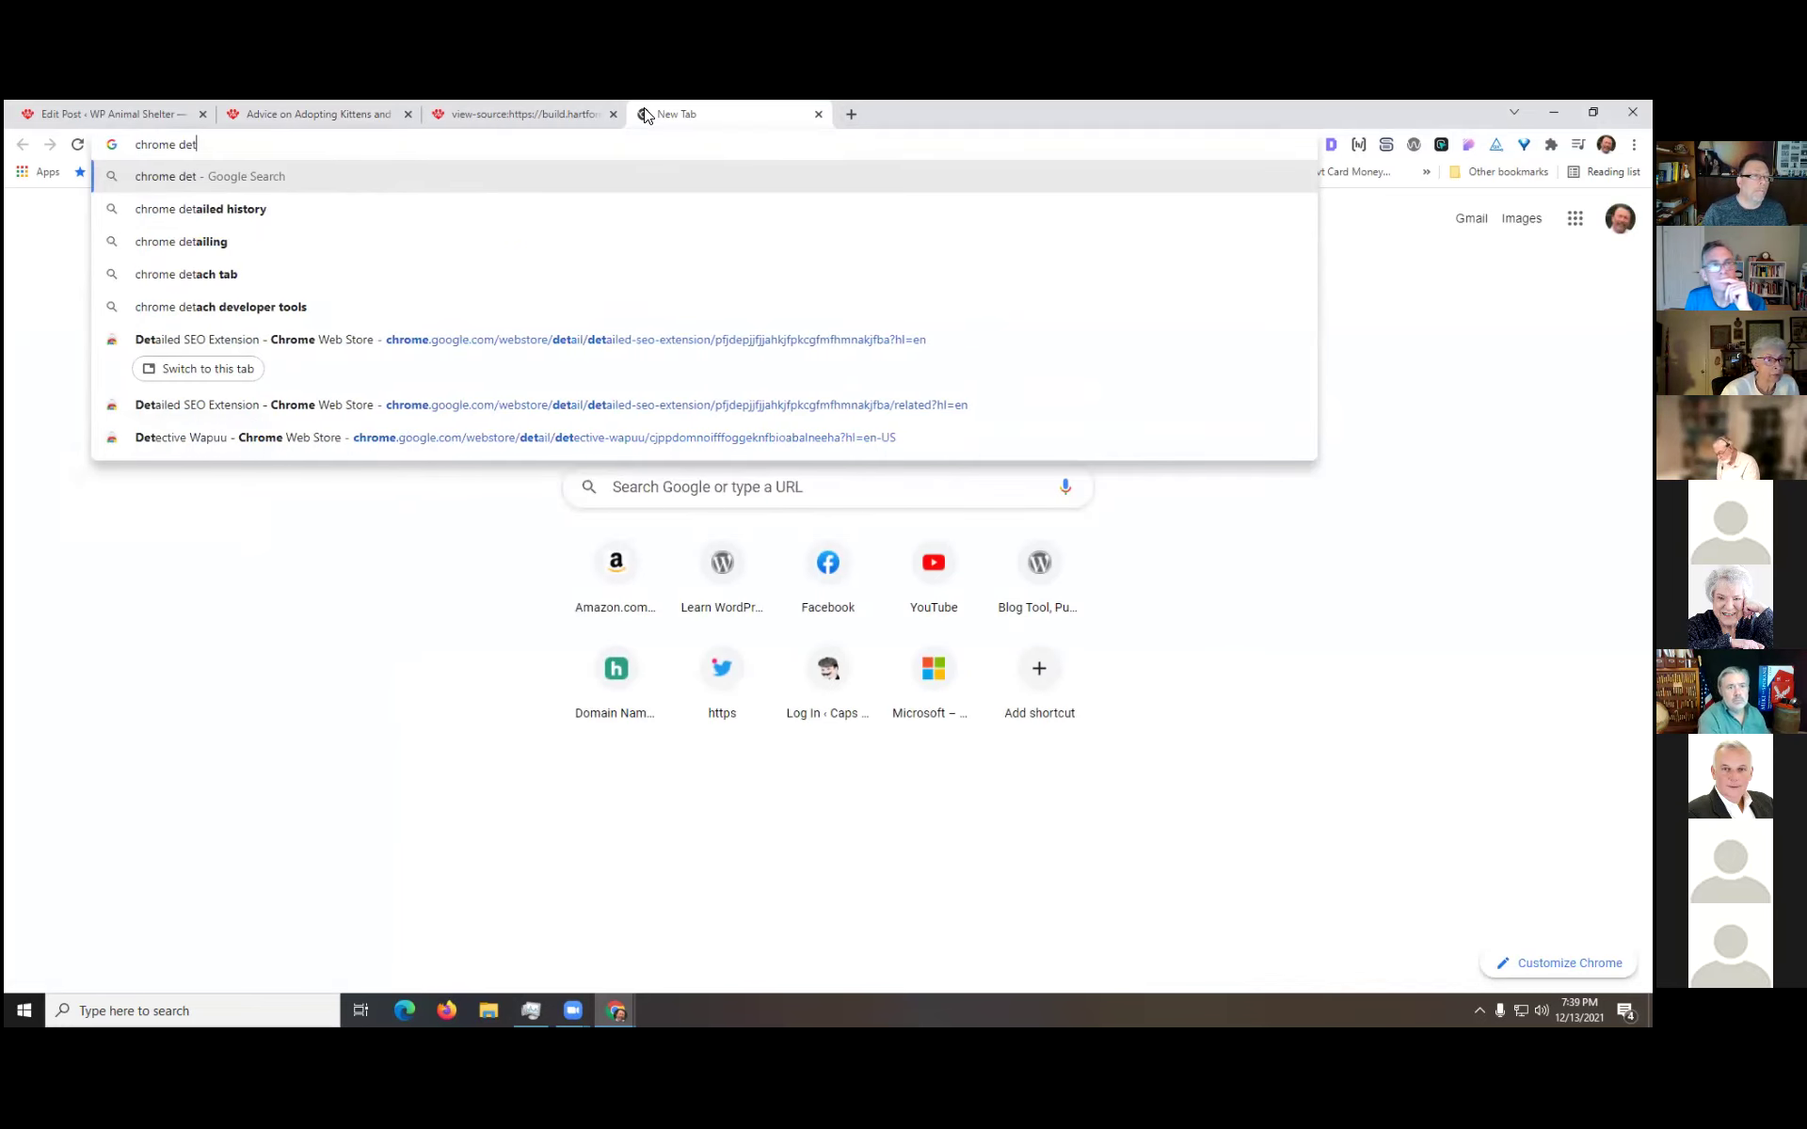
key(BackSpace)
text(ex)
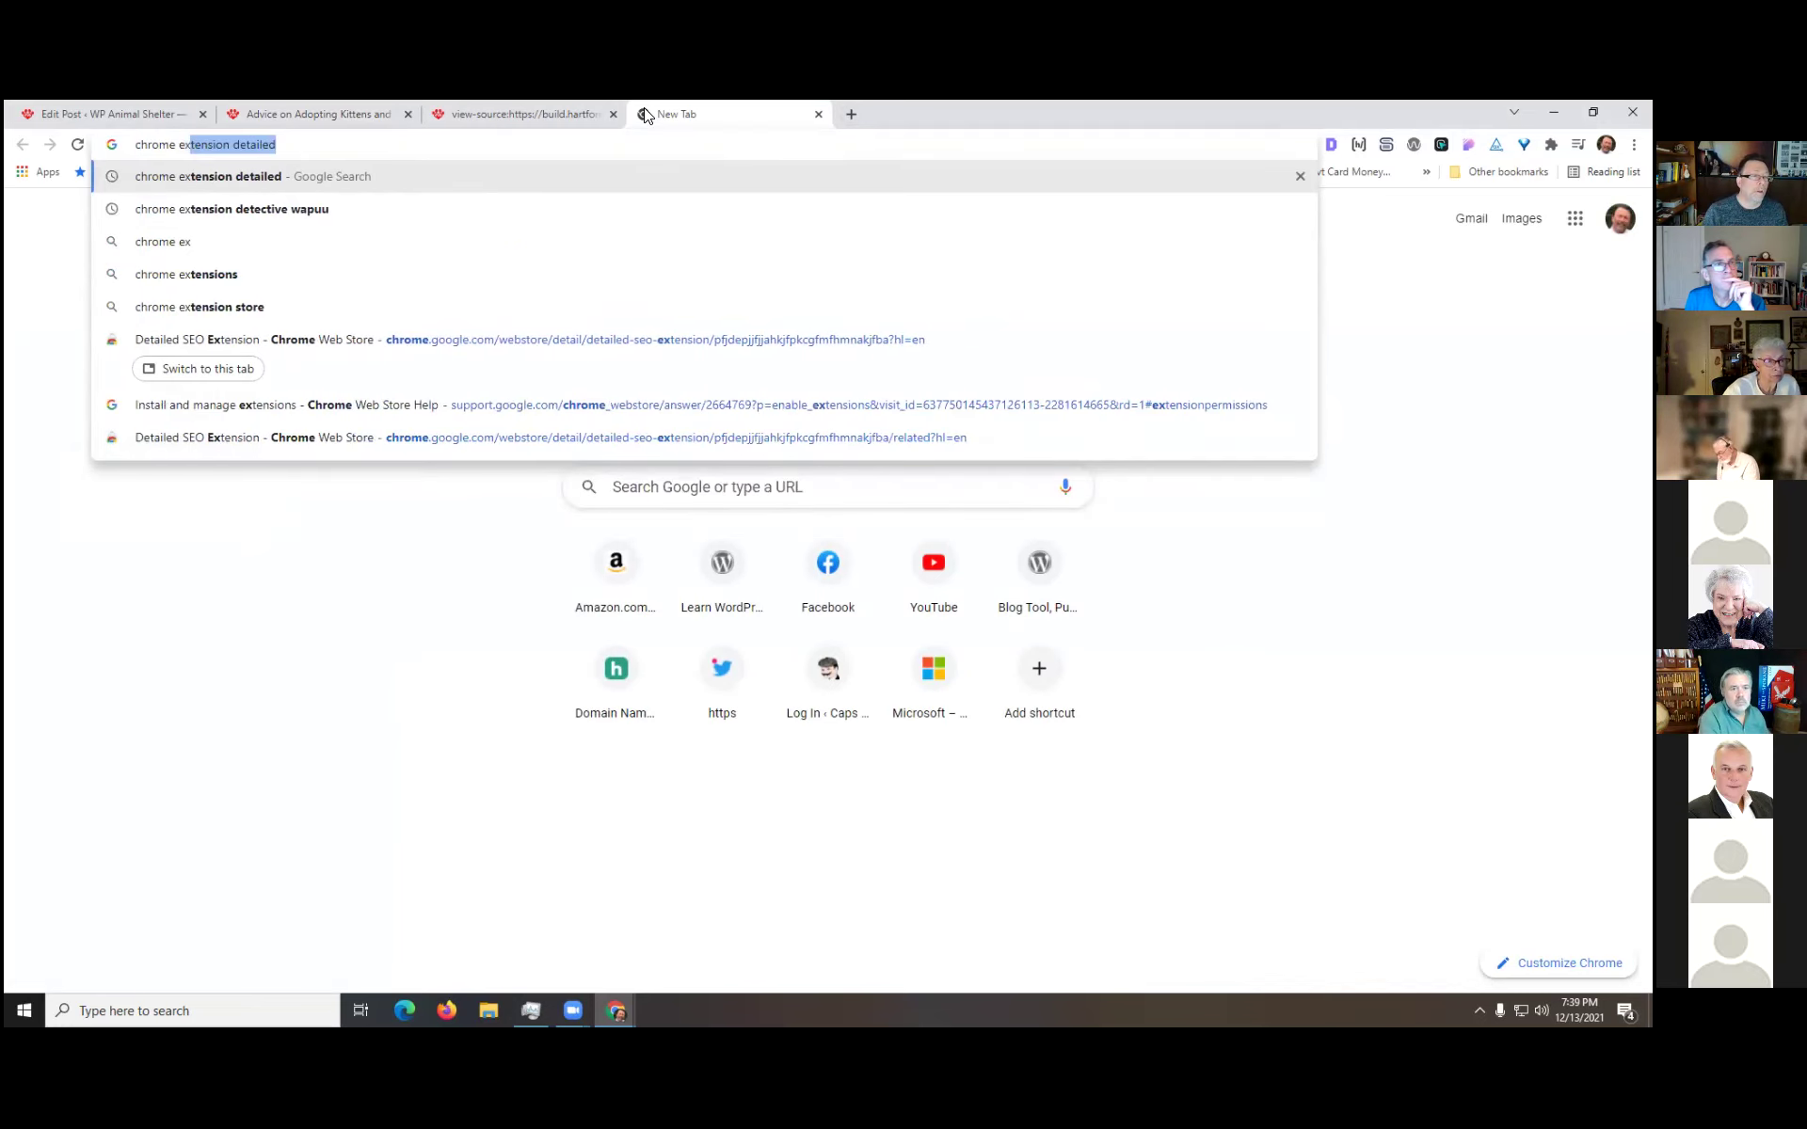
key(Return)
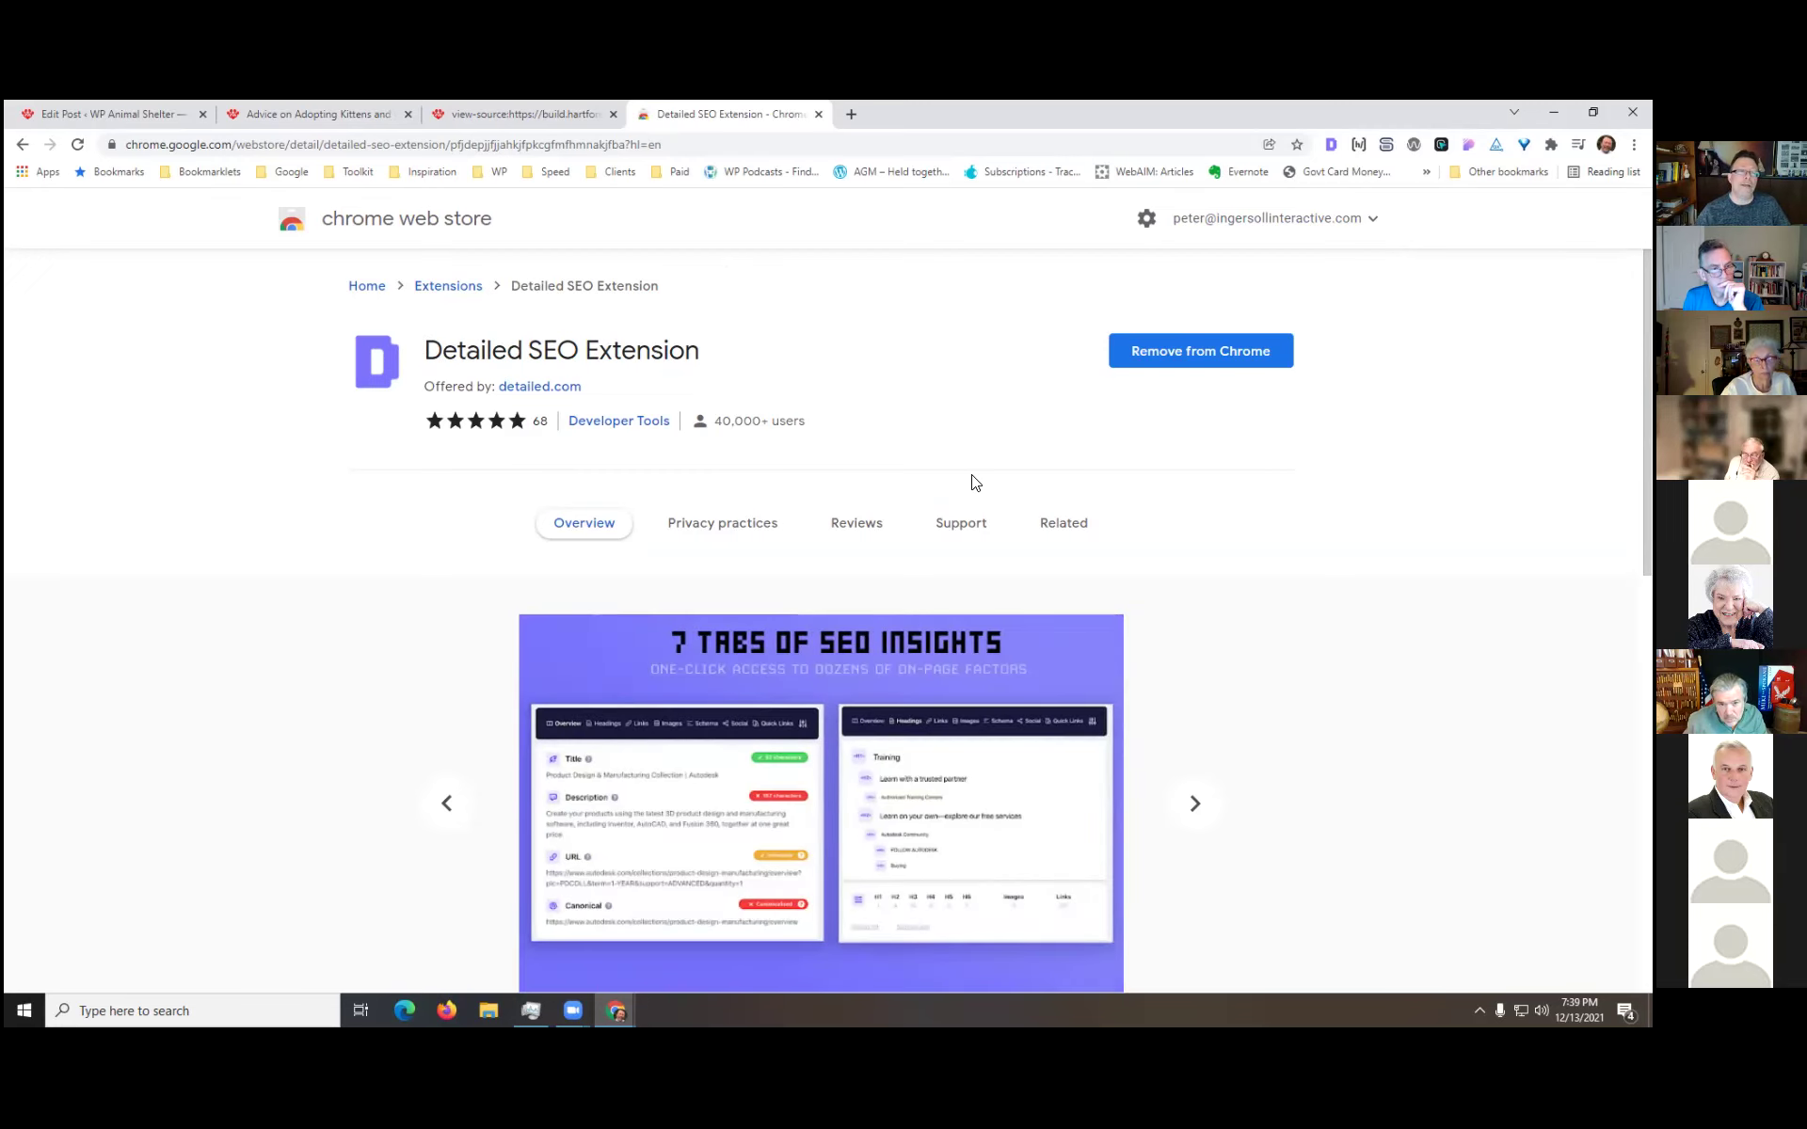
- Run the Detailed SEO Extension on the published kittens and cats post and examine its title, description, URL and canonical overview
click(287, 114)
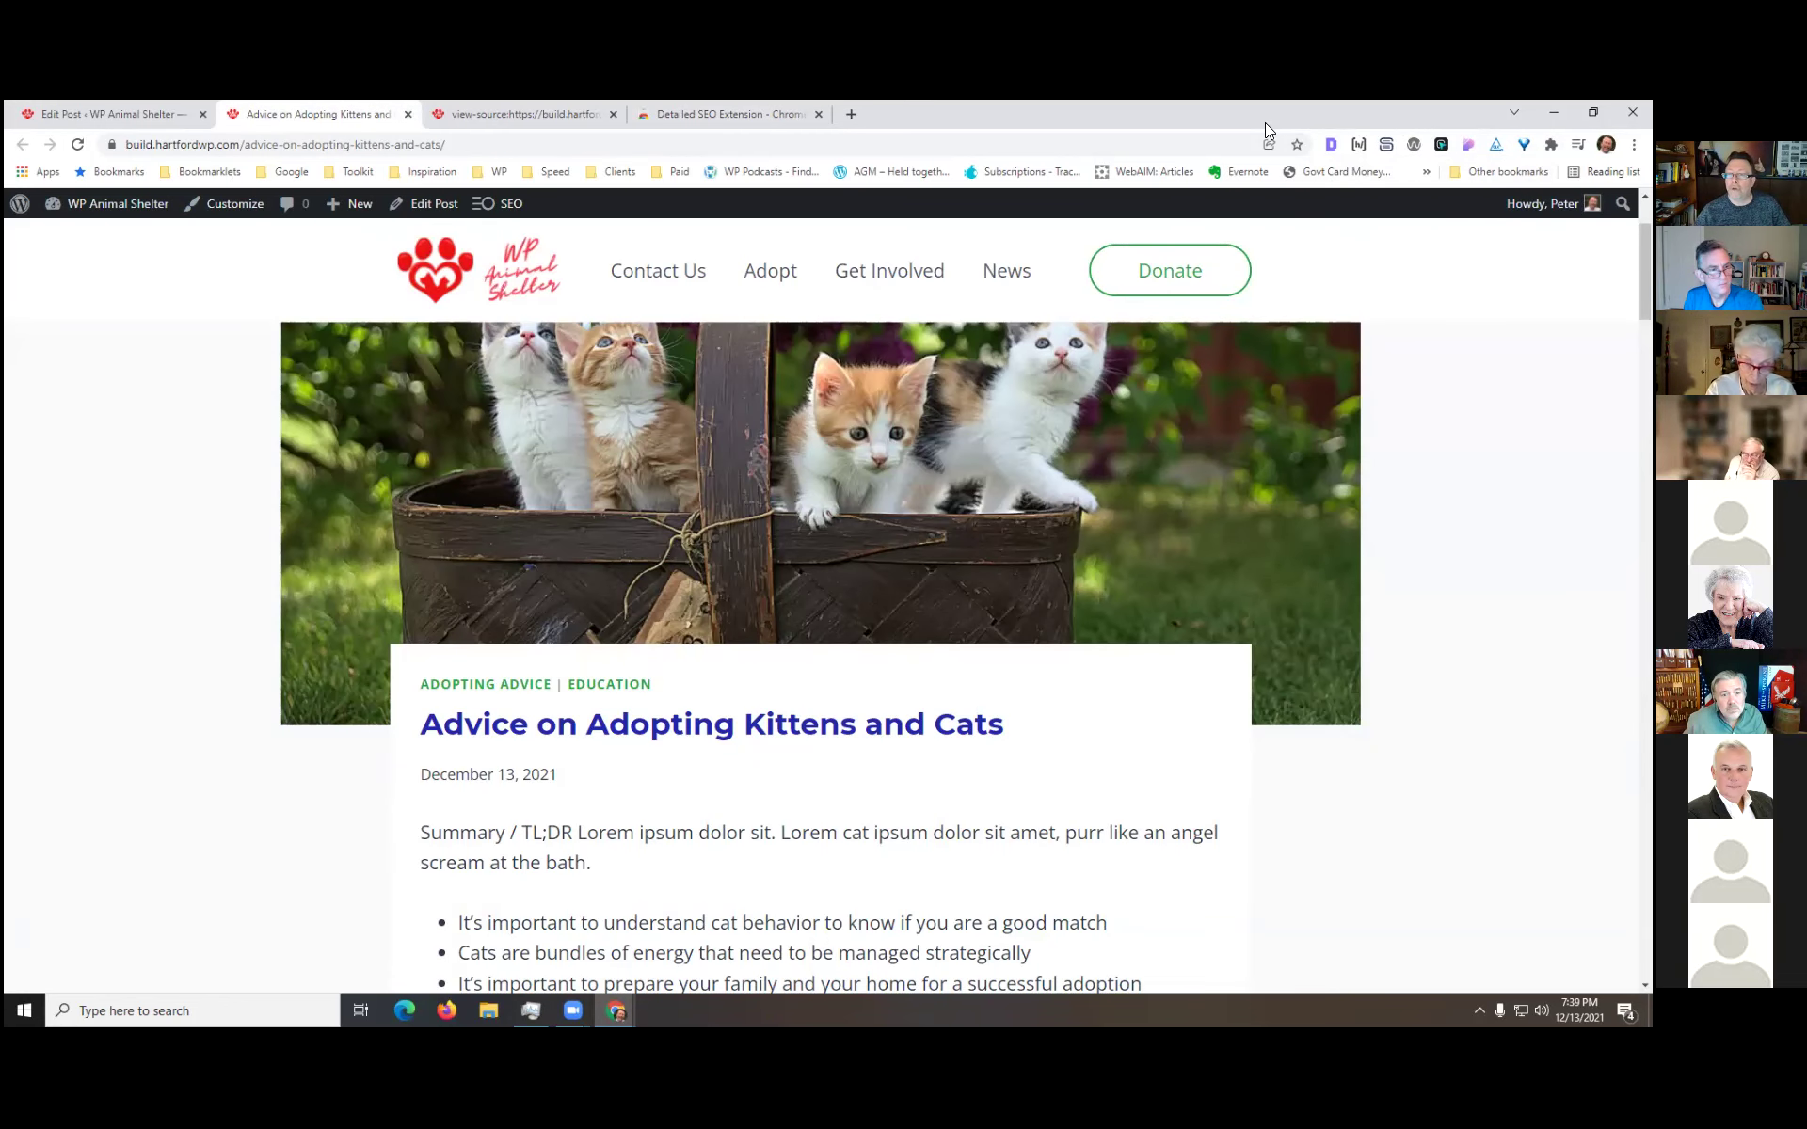
click(1329, 146)
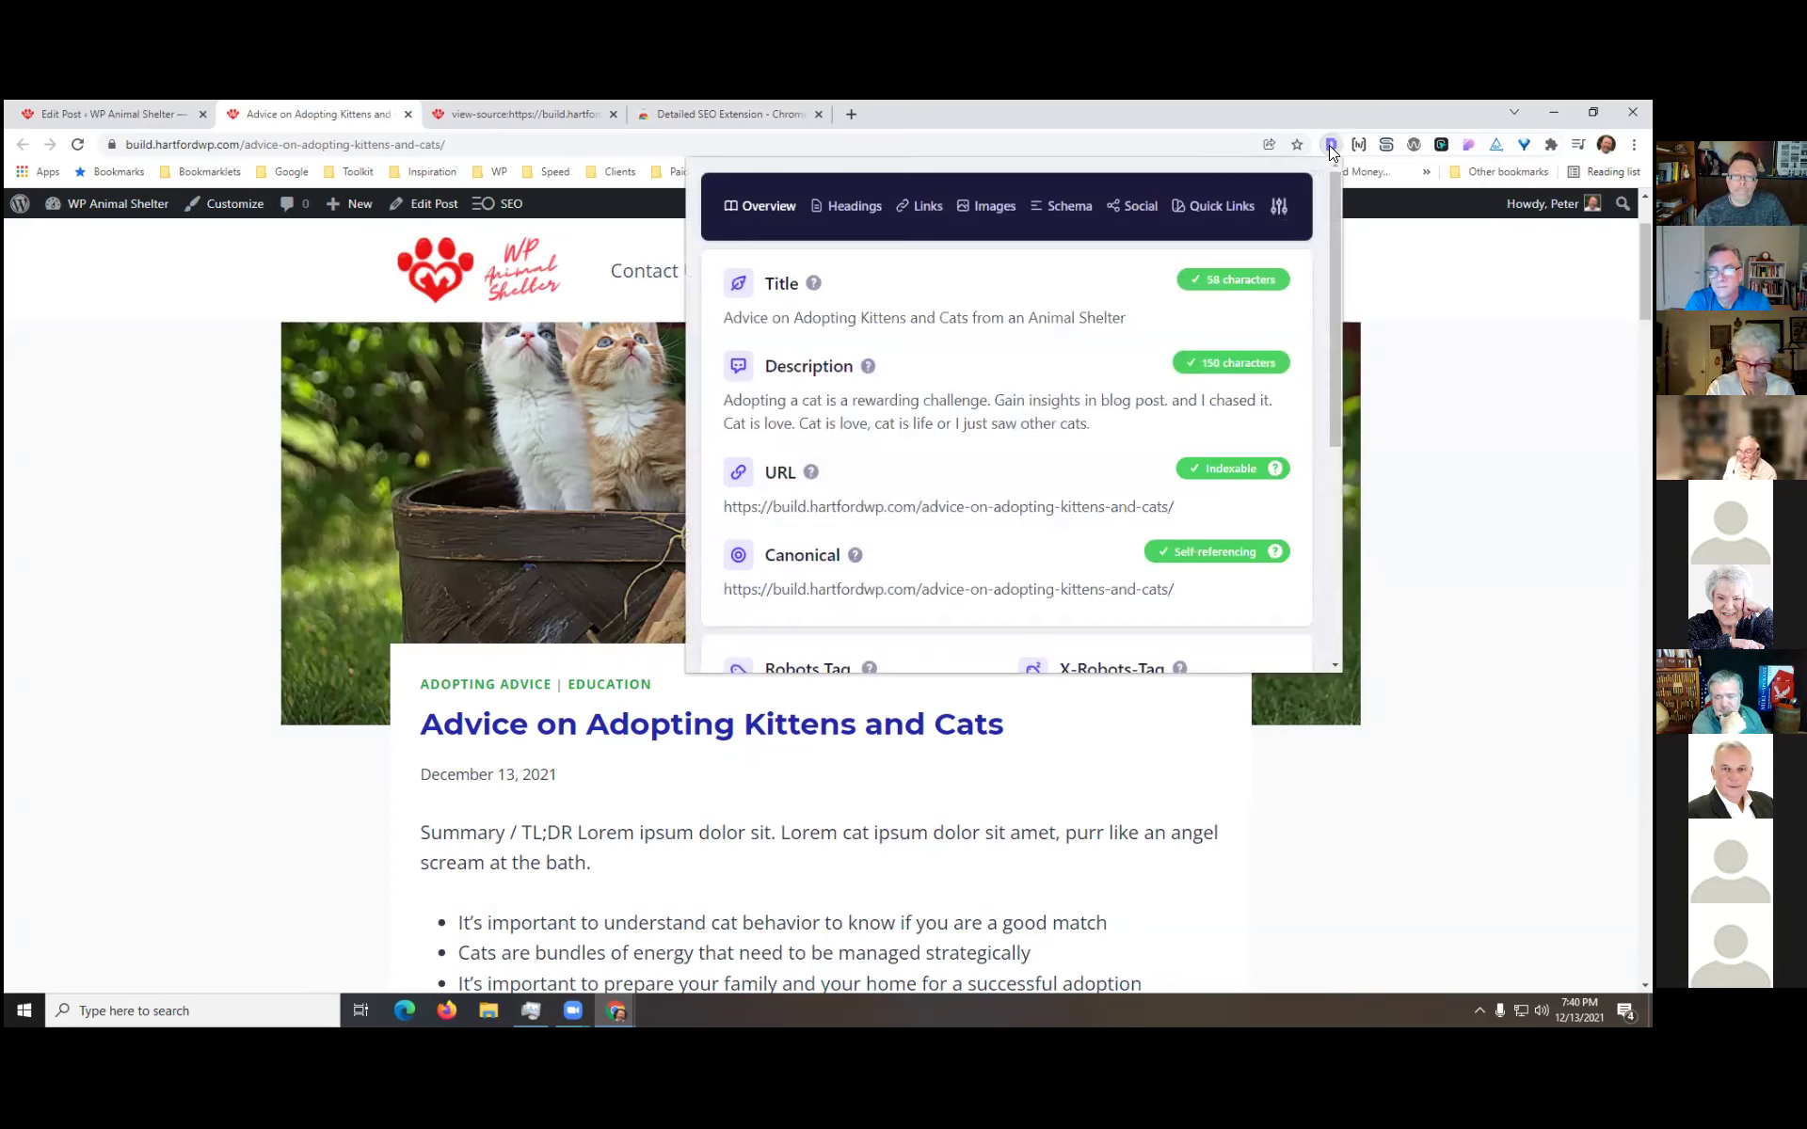
mouse_move(1329, 194)
mouse_down()
mouse_move(1336, 304)
mouse_move(1334, 198)
mouse_up()
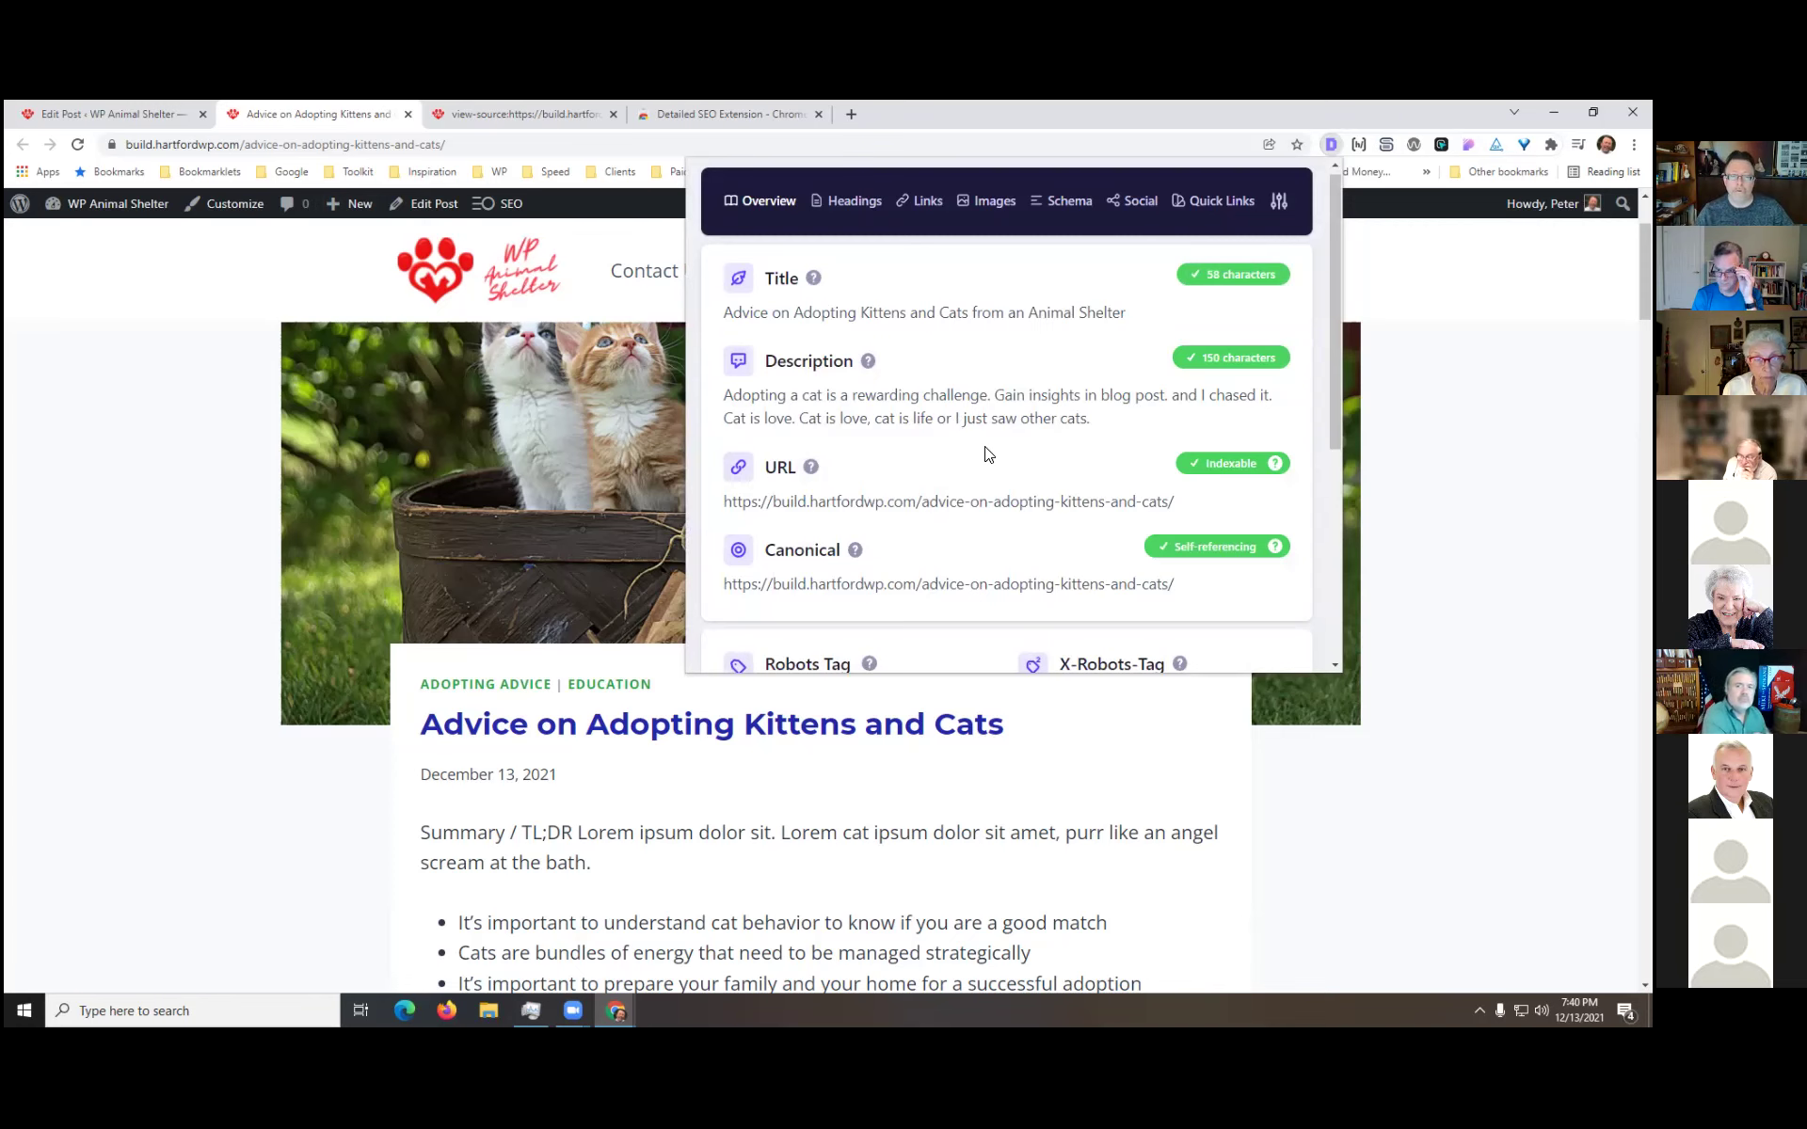
- Examine the rest of the SEO overview: canonical explanation, robots tag, keywords, word count, publisher, language, and heading, image and link counts
scroll(987, 457, down, 1)
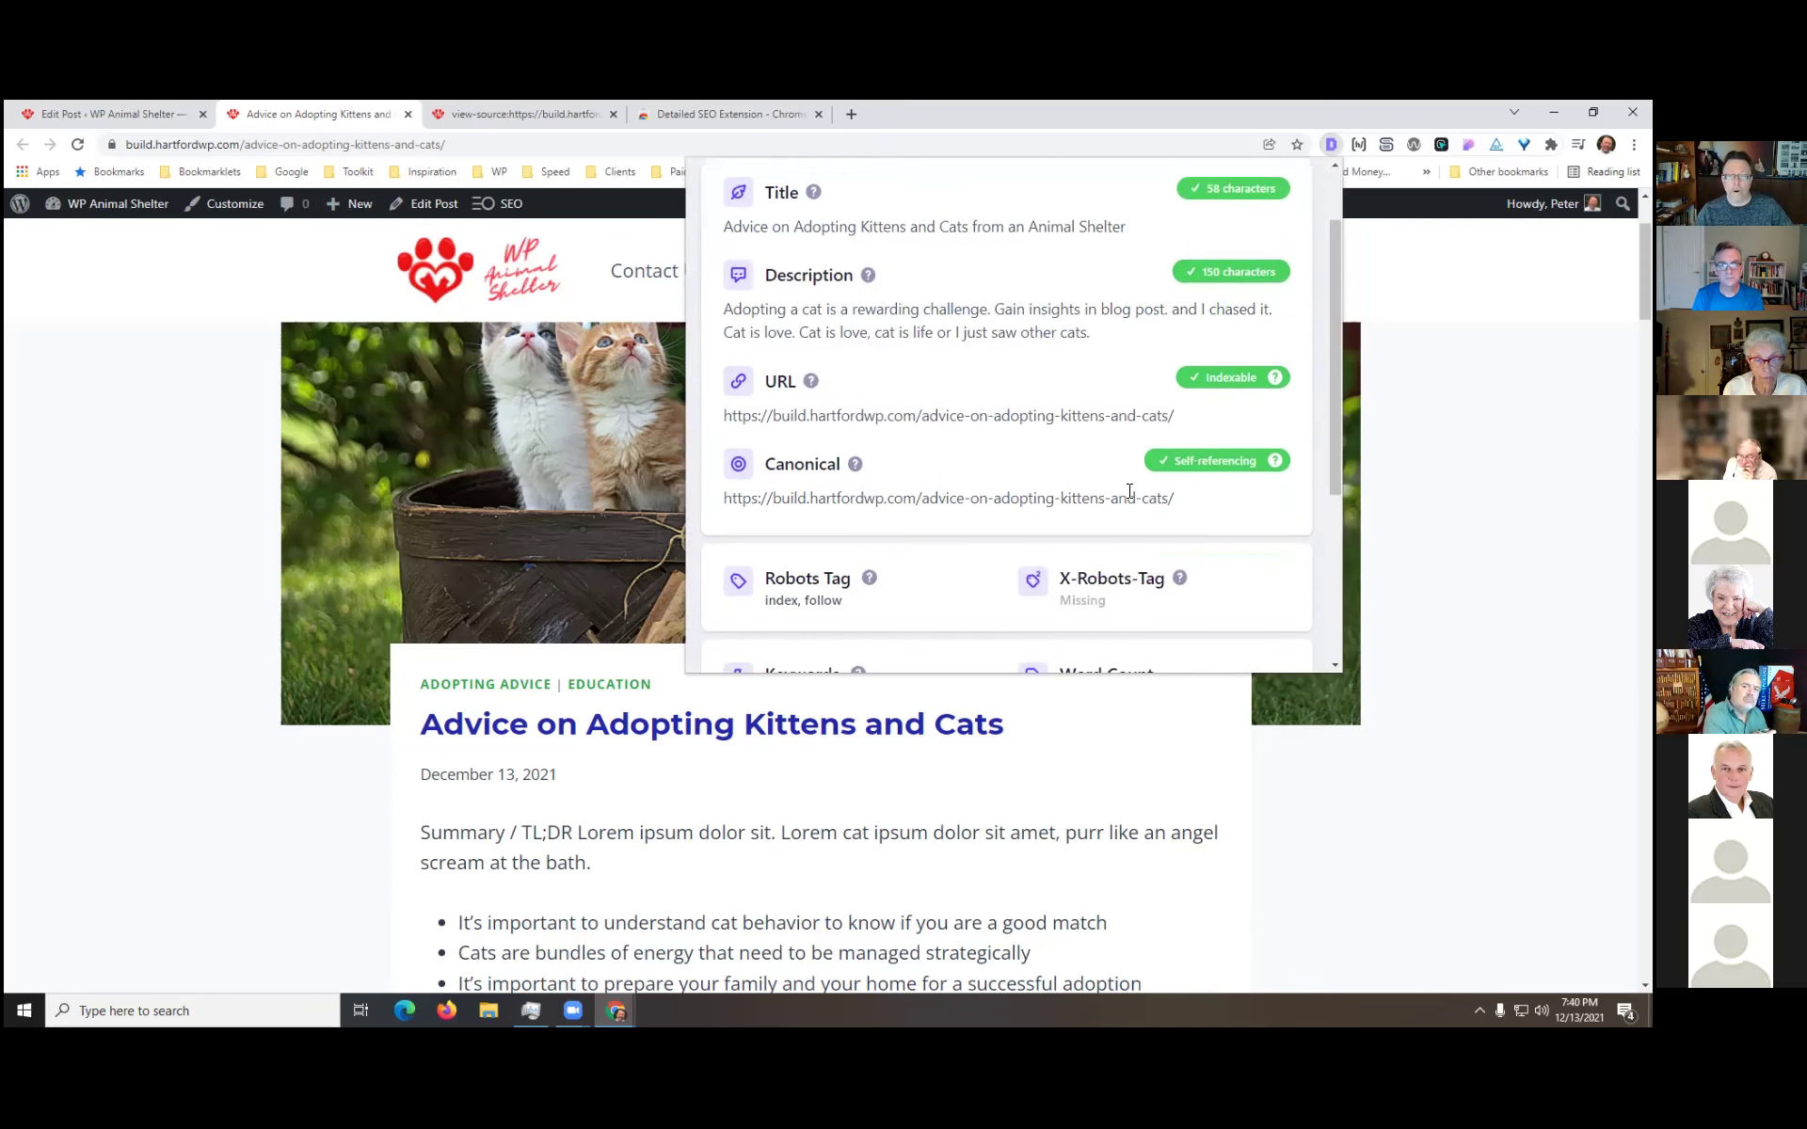
mouse_move(852, 466)
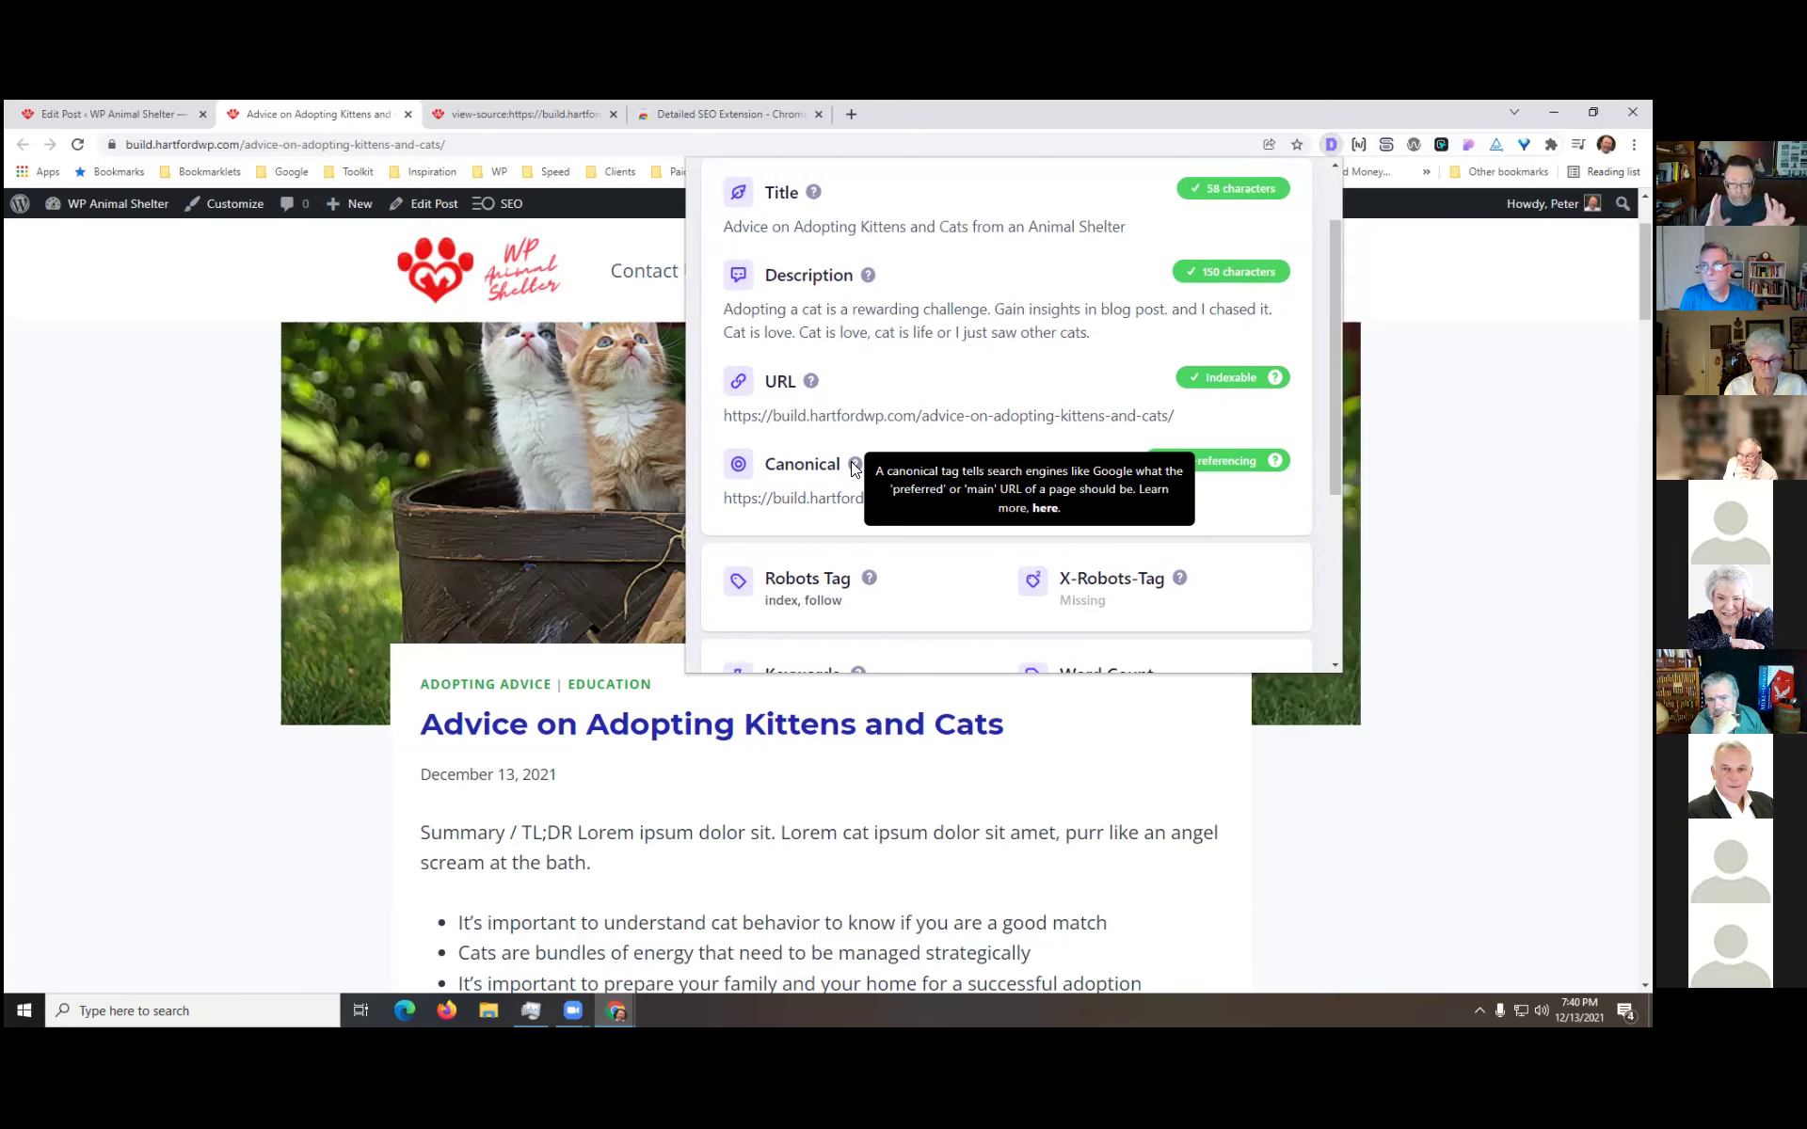
scroll(1272, 570, down, 2)
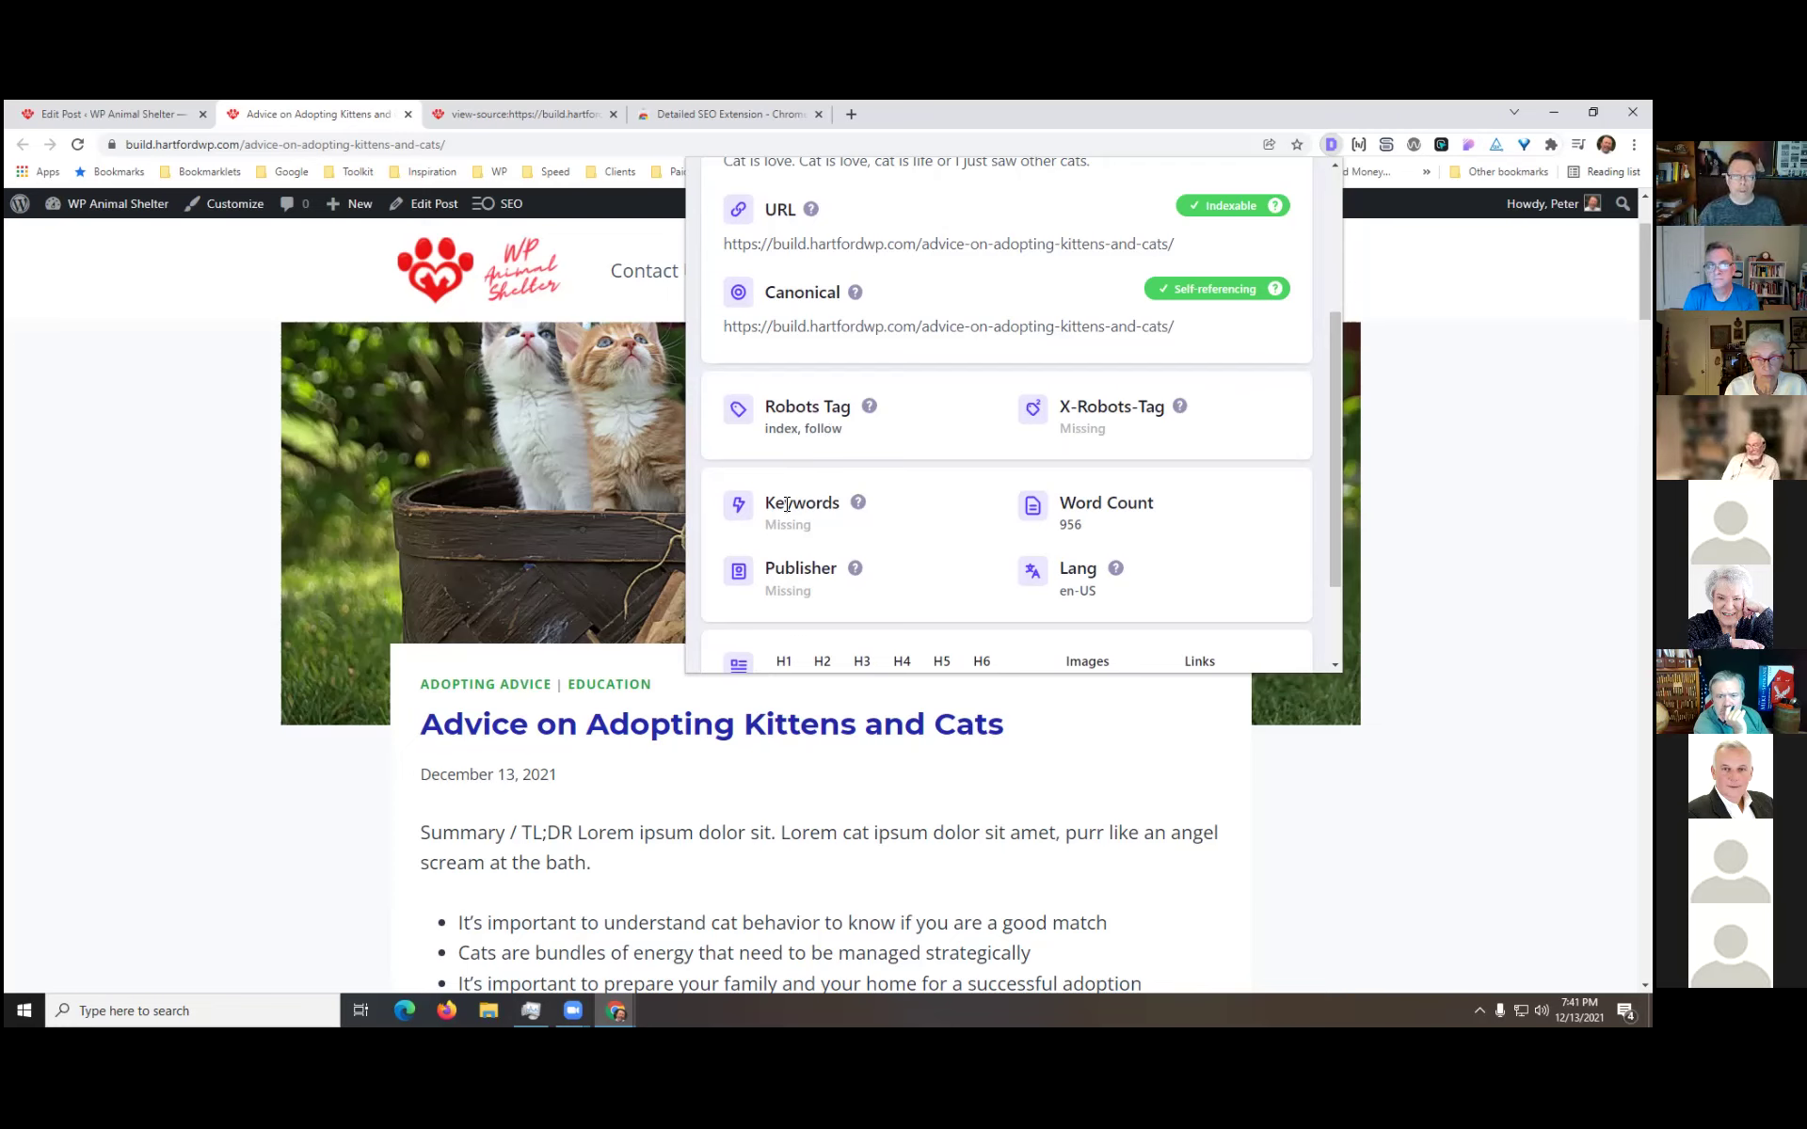
mouse_move(858, 506)
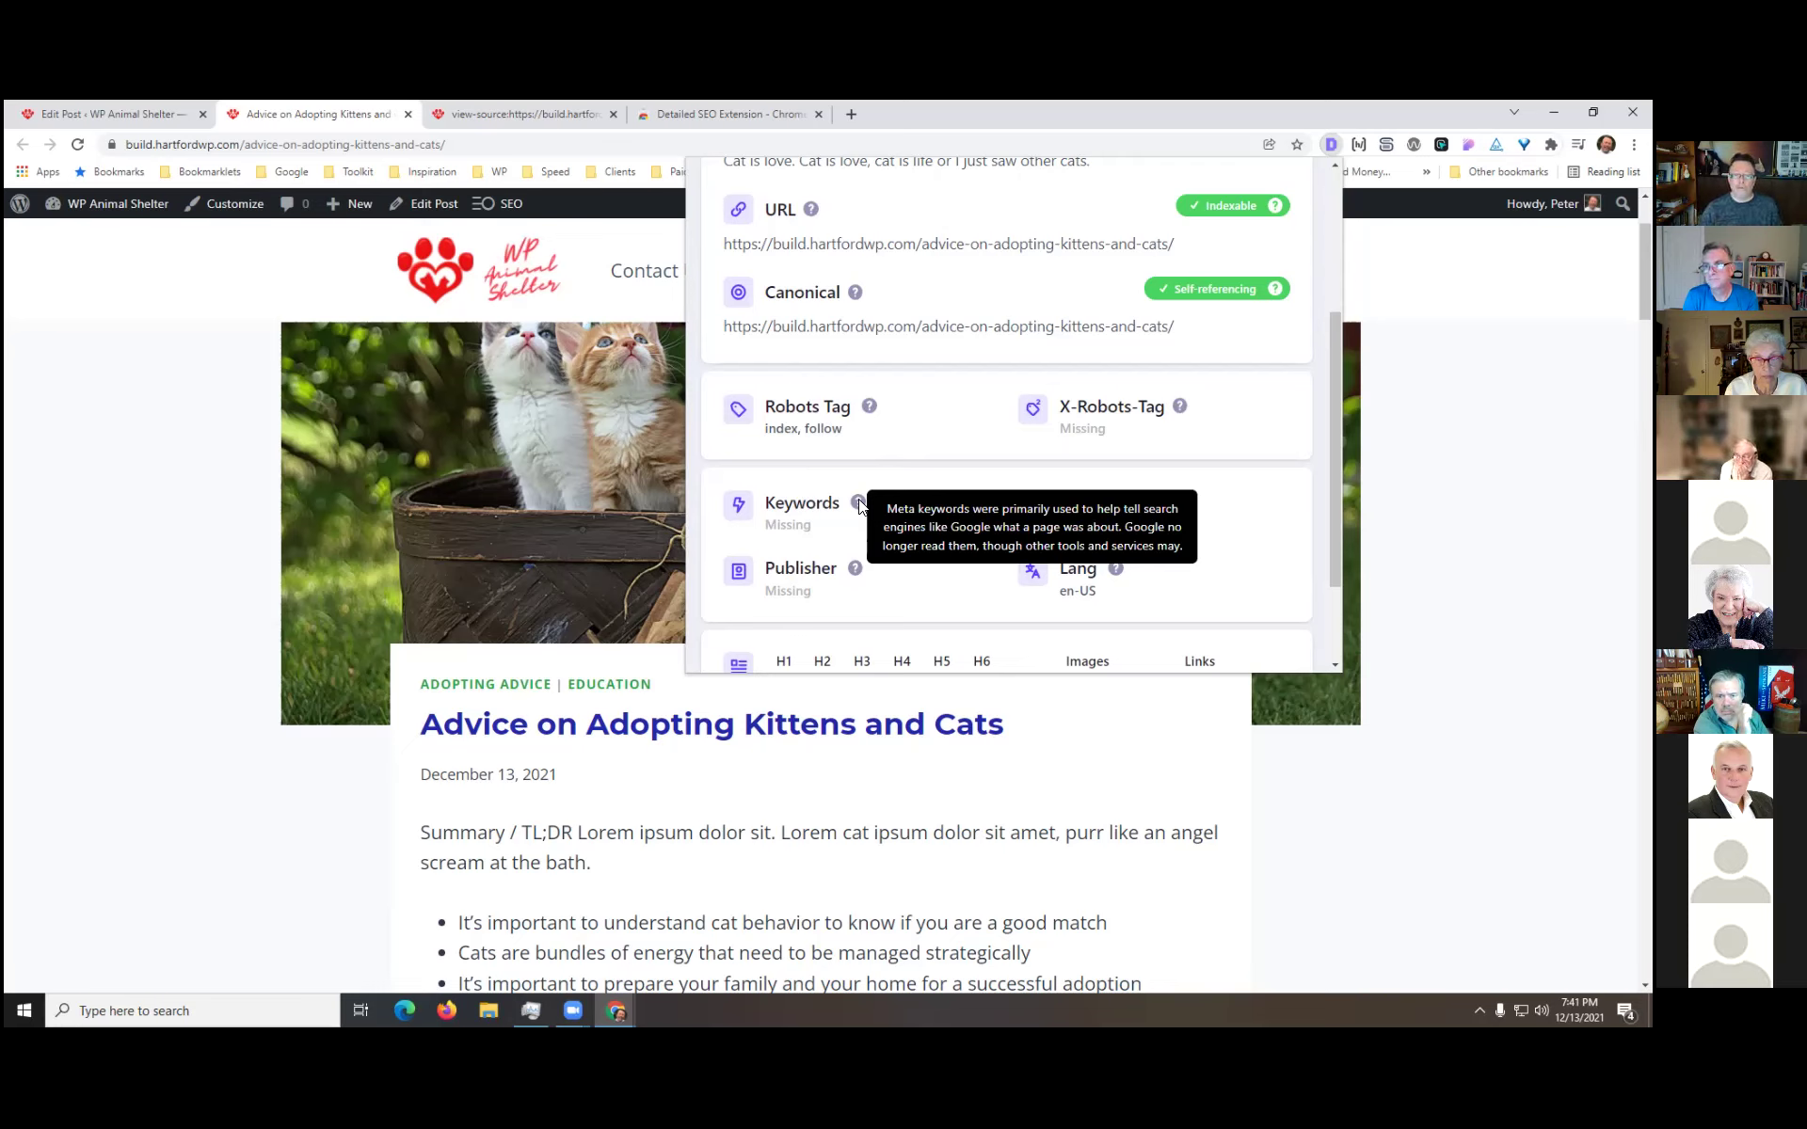
scroll(1256, 529, down, 1)
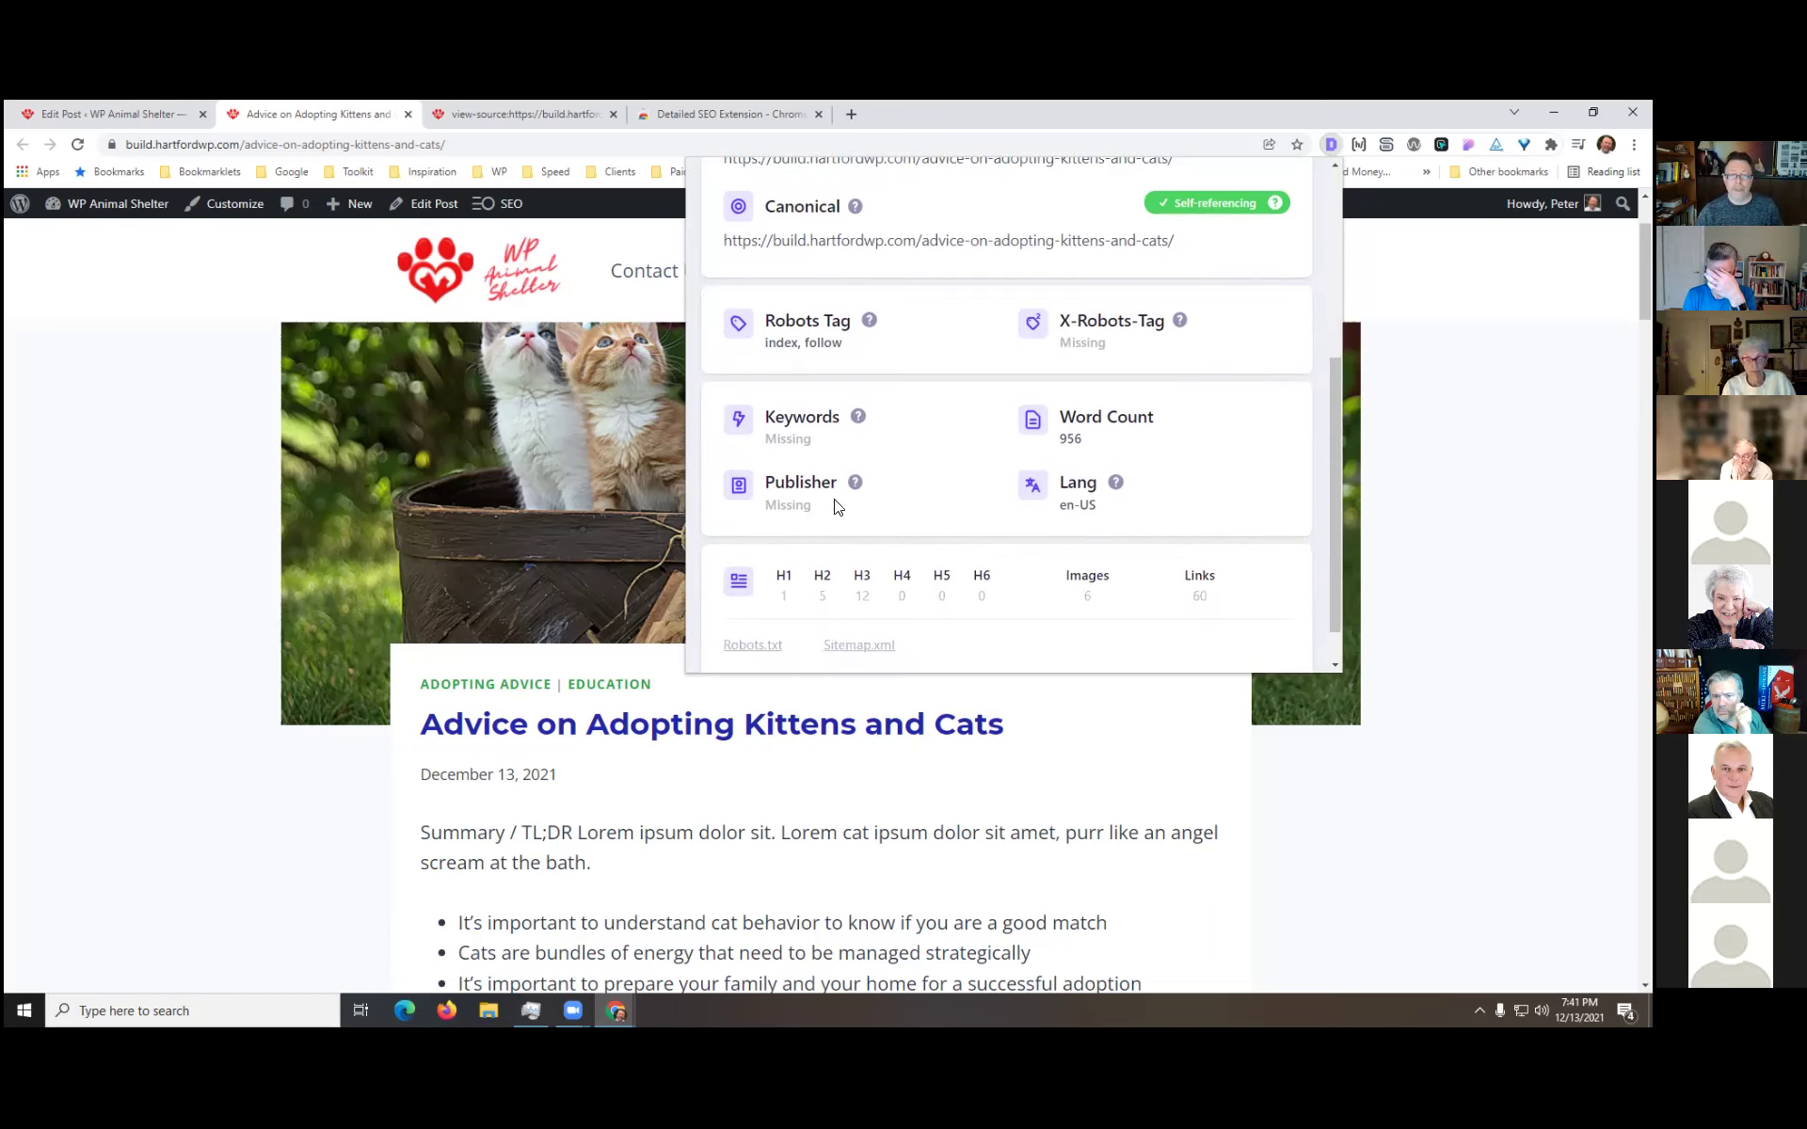
scroll(1210, 467, down, 1)
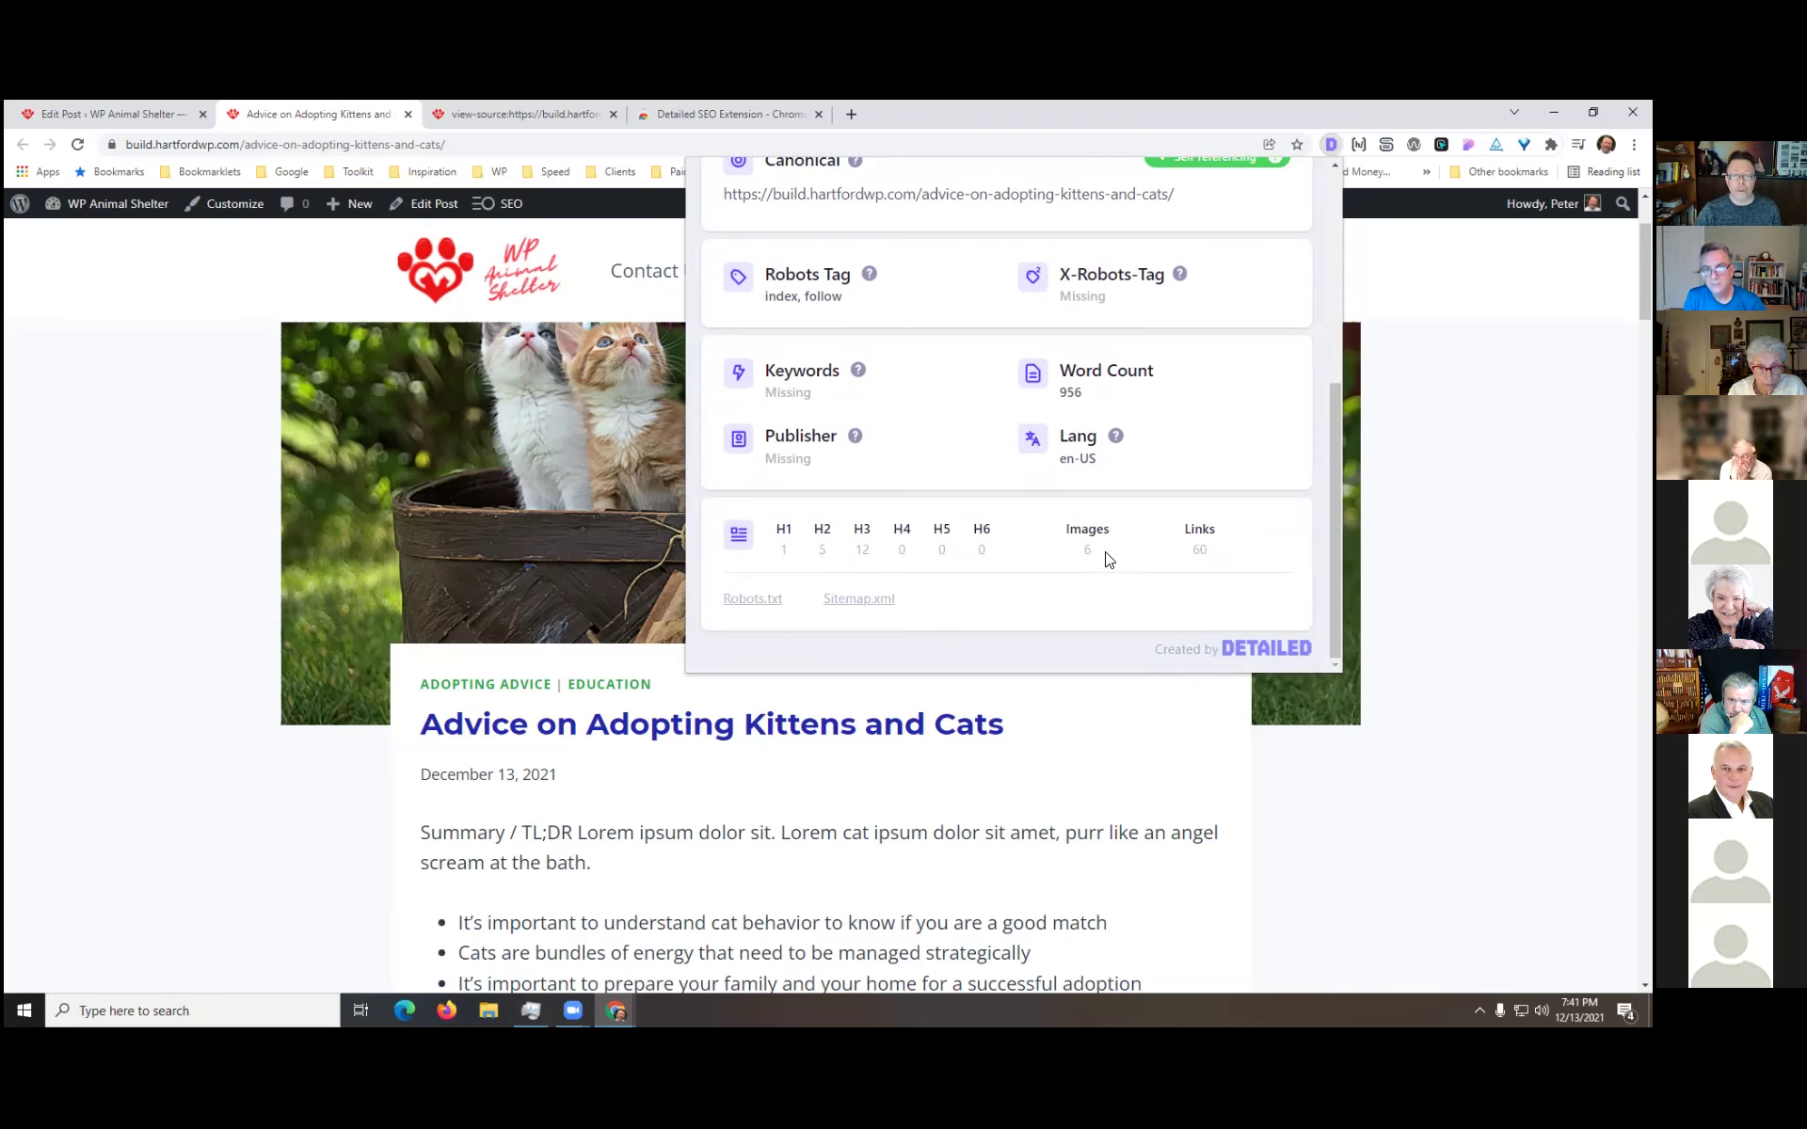
- Examine the extension's H1–H3 heading outline for the post, from the title down to Post navigation and the reply heading
scroll(1110, 563, up, 5)
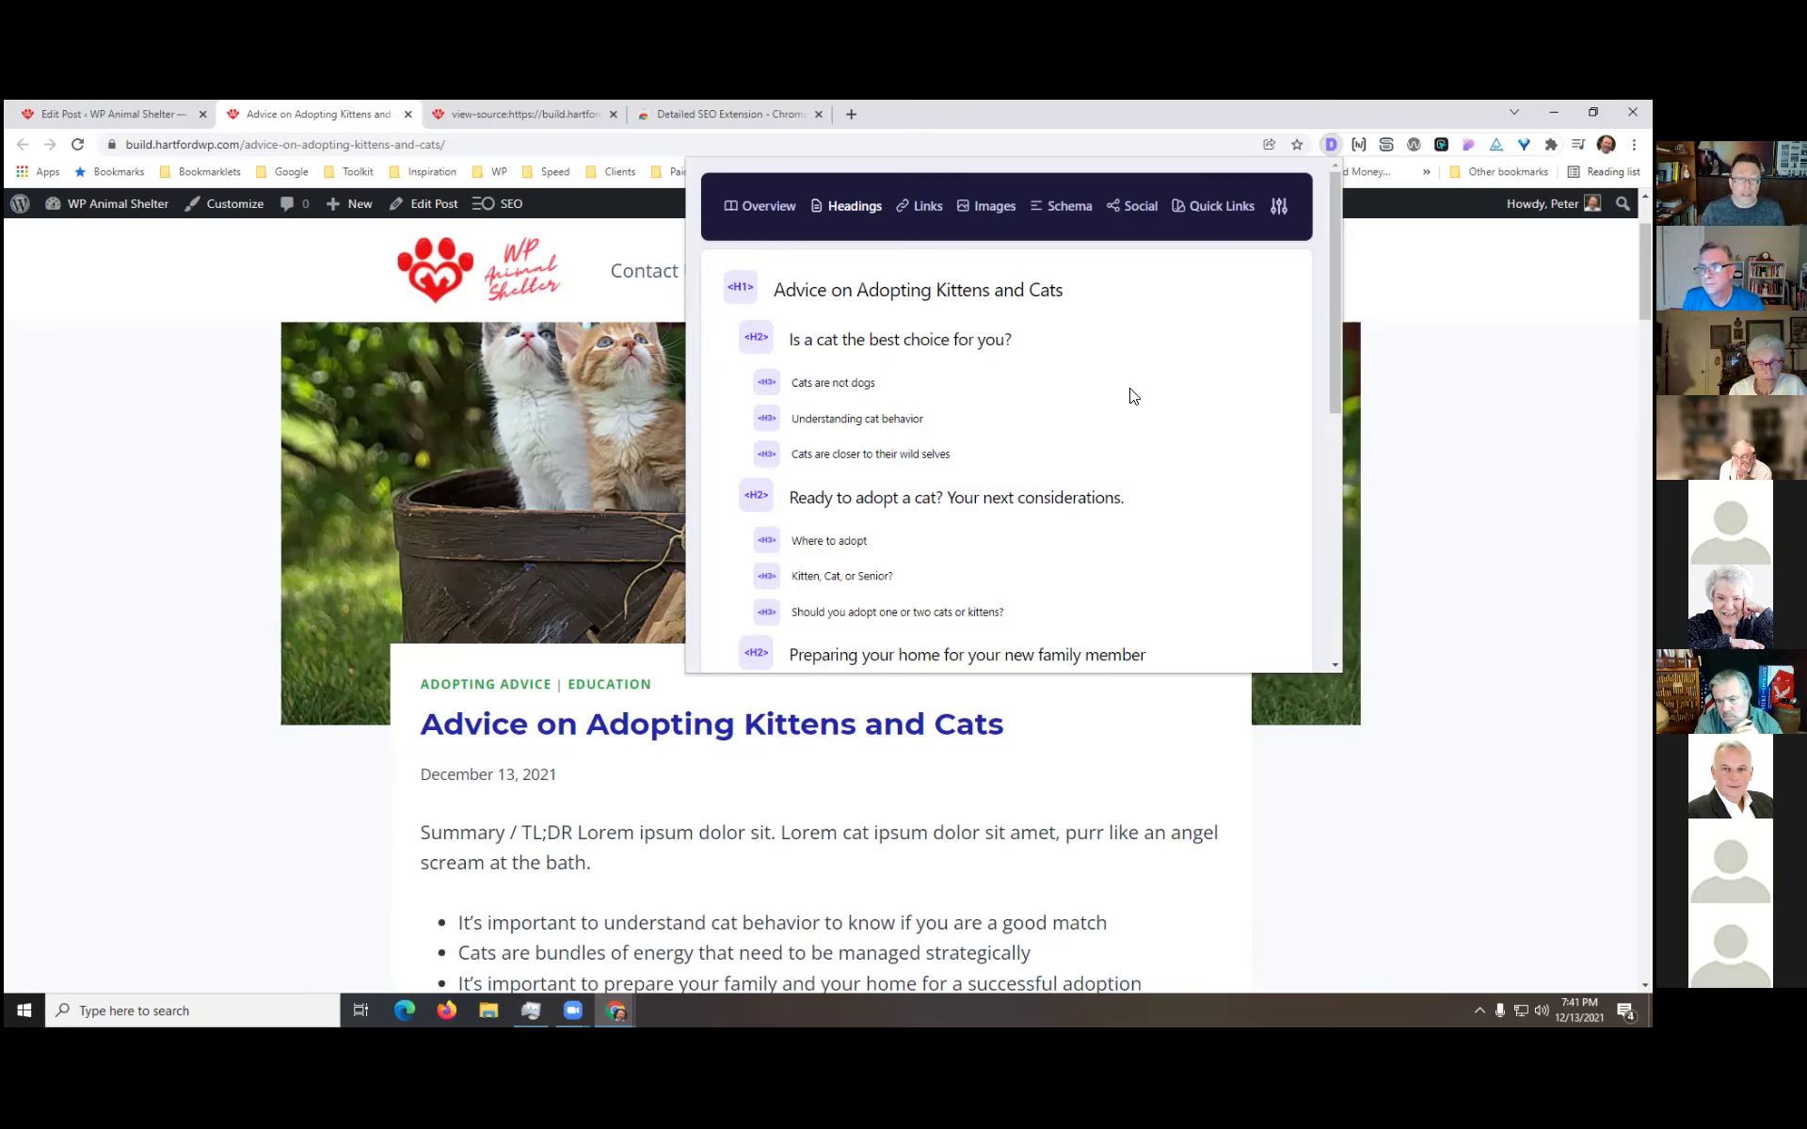
mouse_move(1334, 303)
mouse_down()
mouse_move(1338, 373)
mouse_move(1336, 310)
mouse_up()
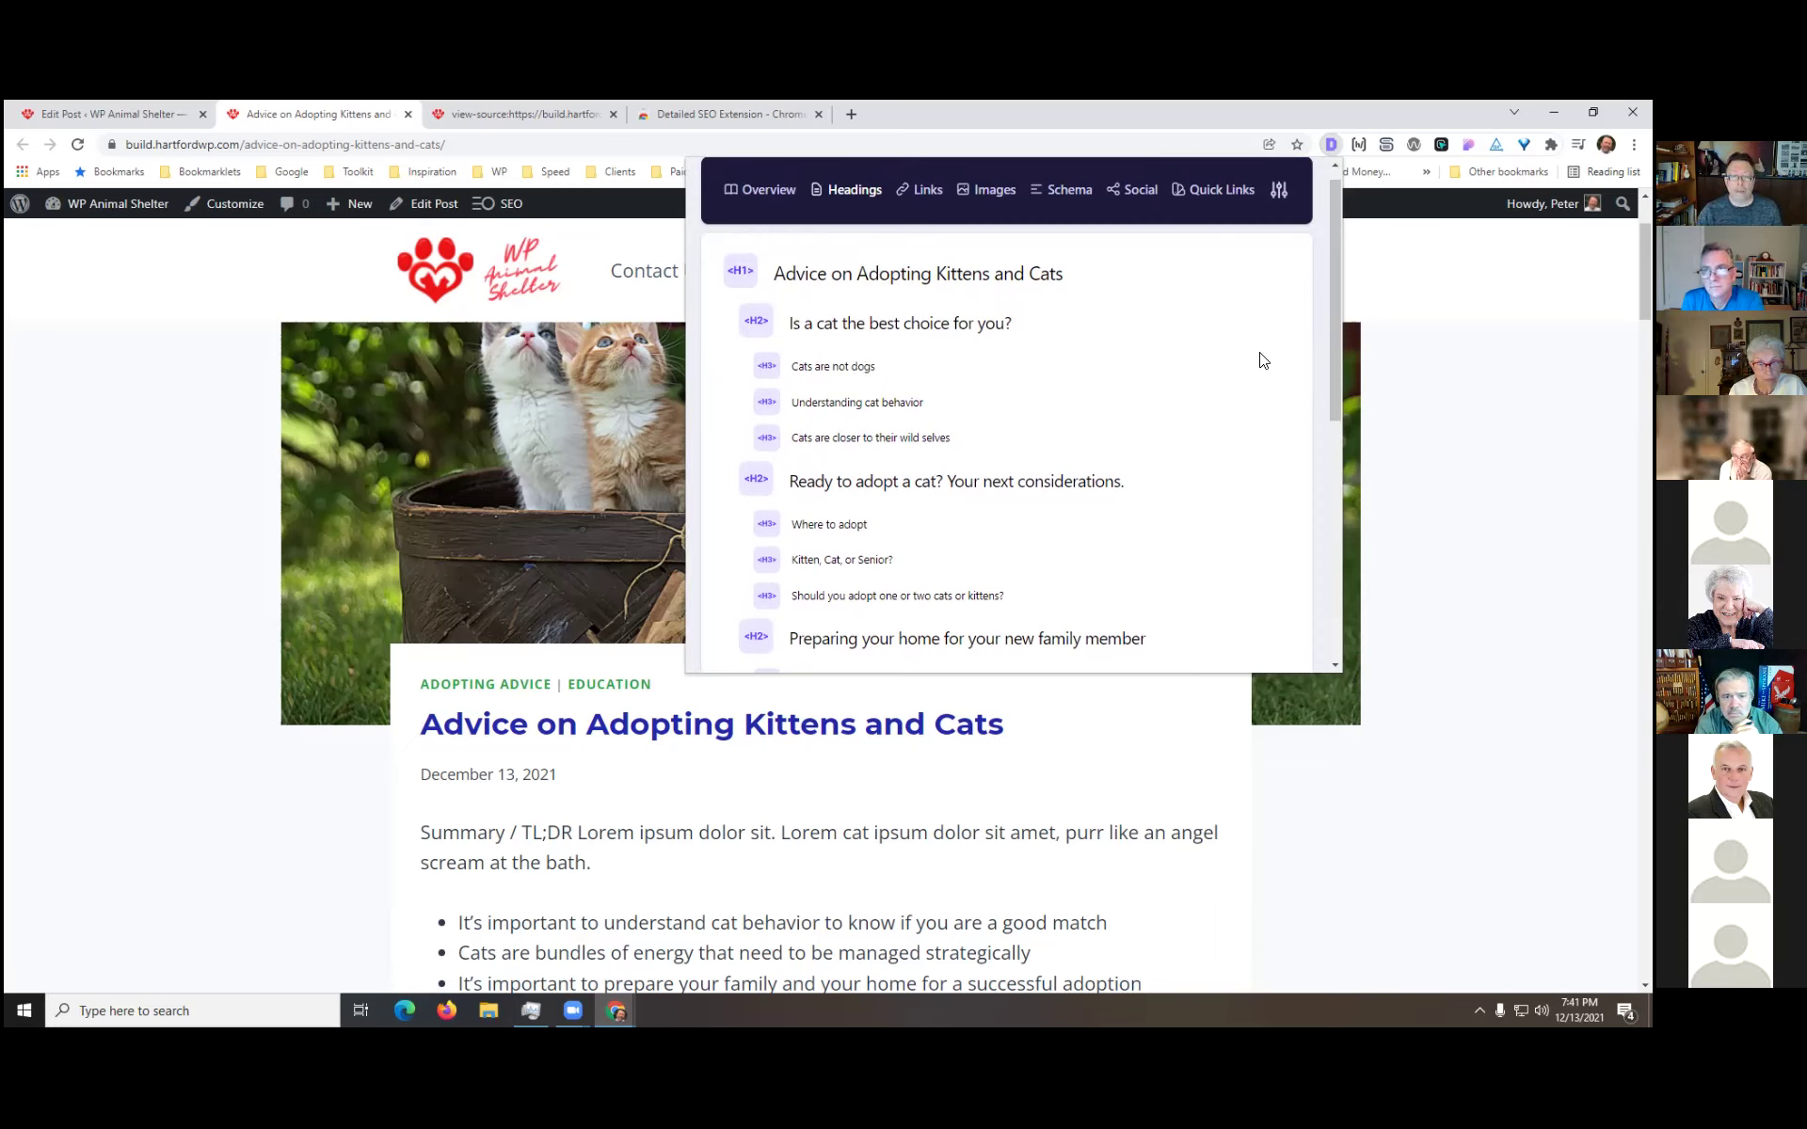
drag(1336, 313, 1328, 389)
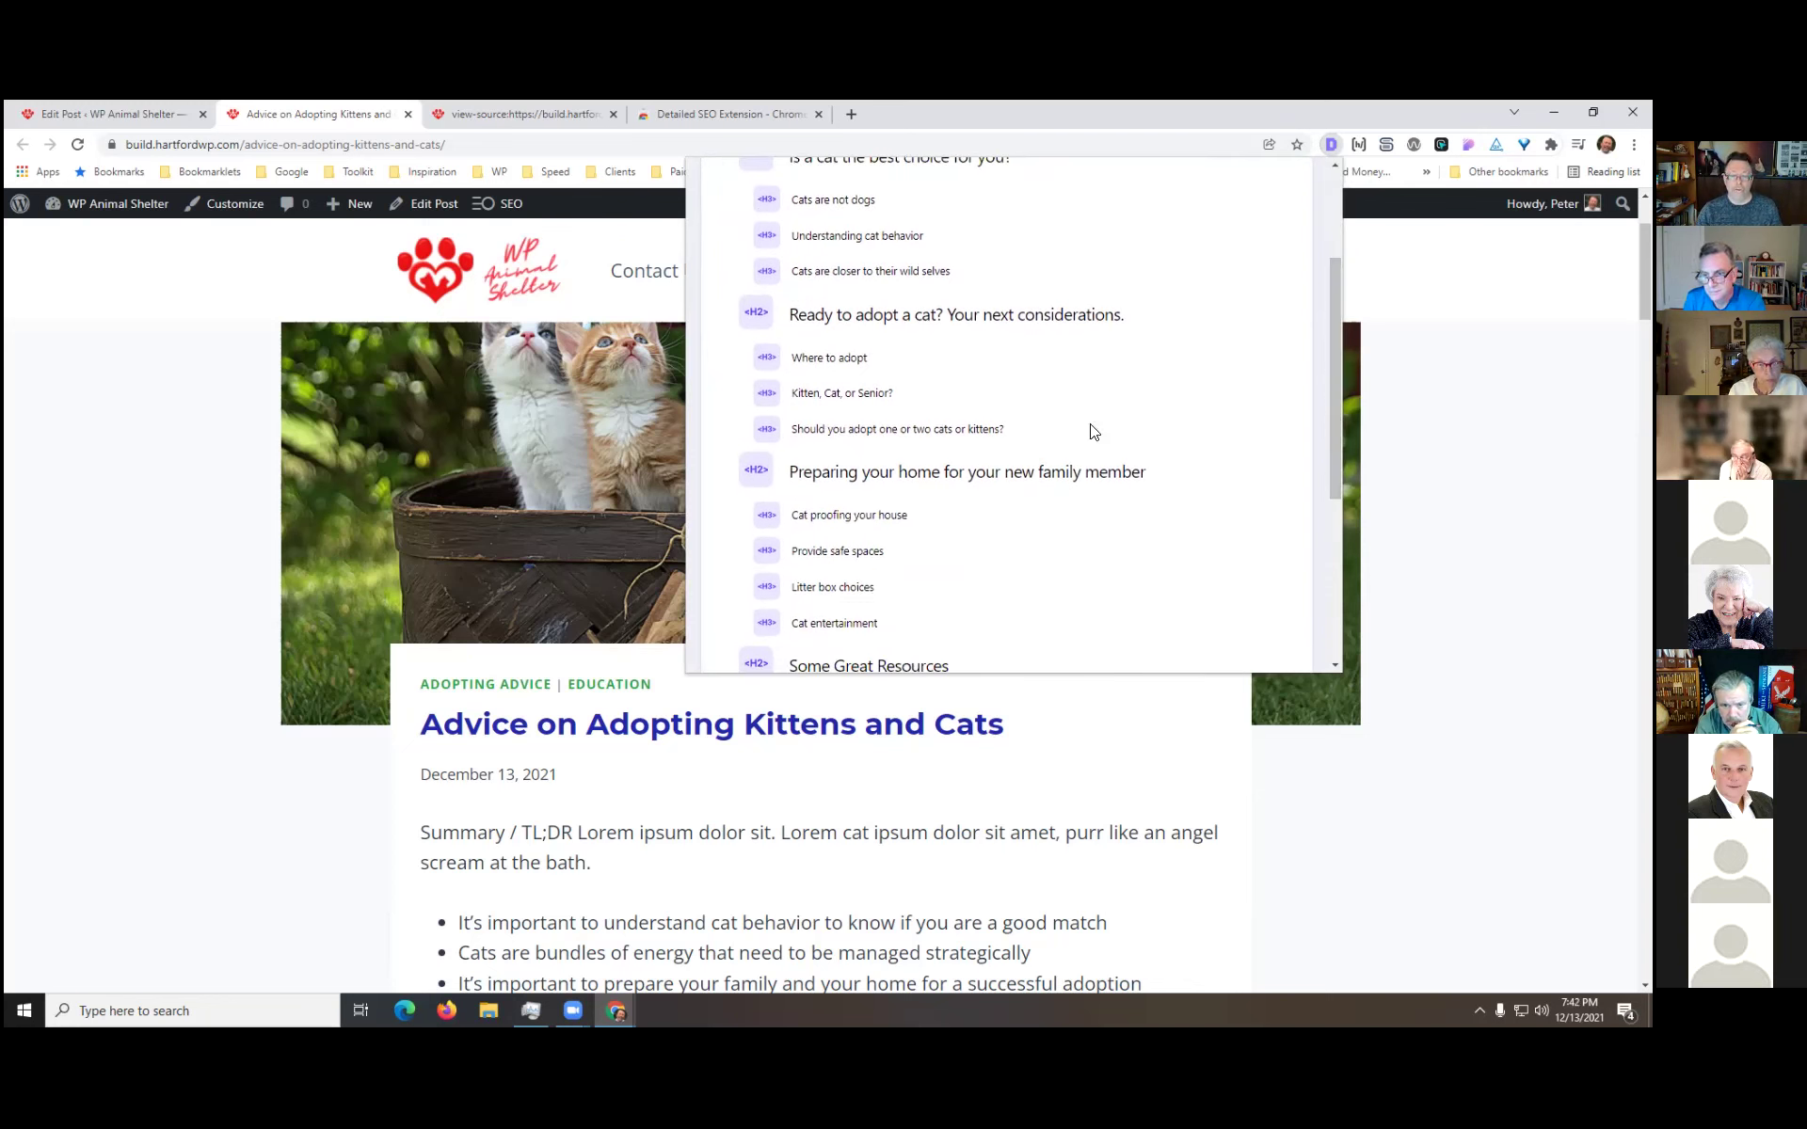
drag(1333, 374, 1327, 457)
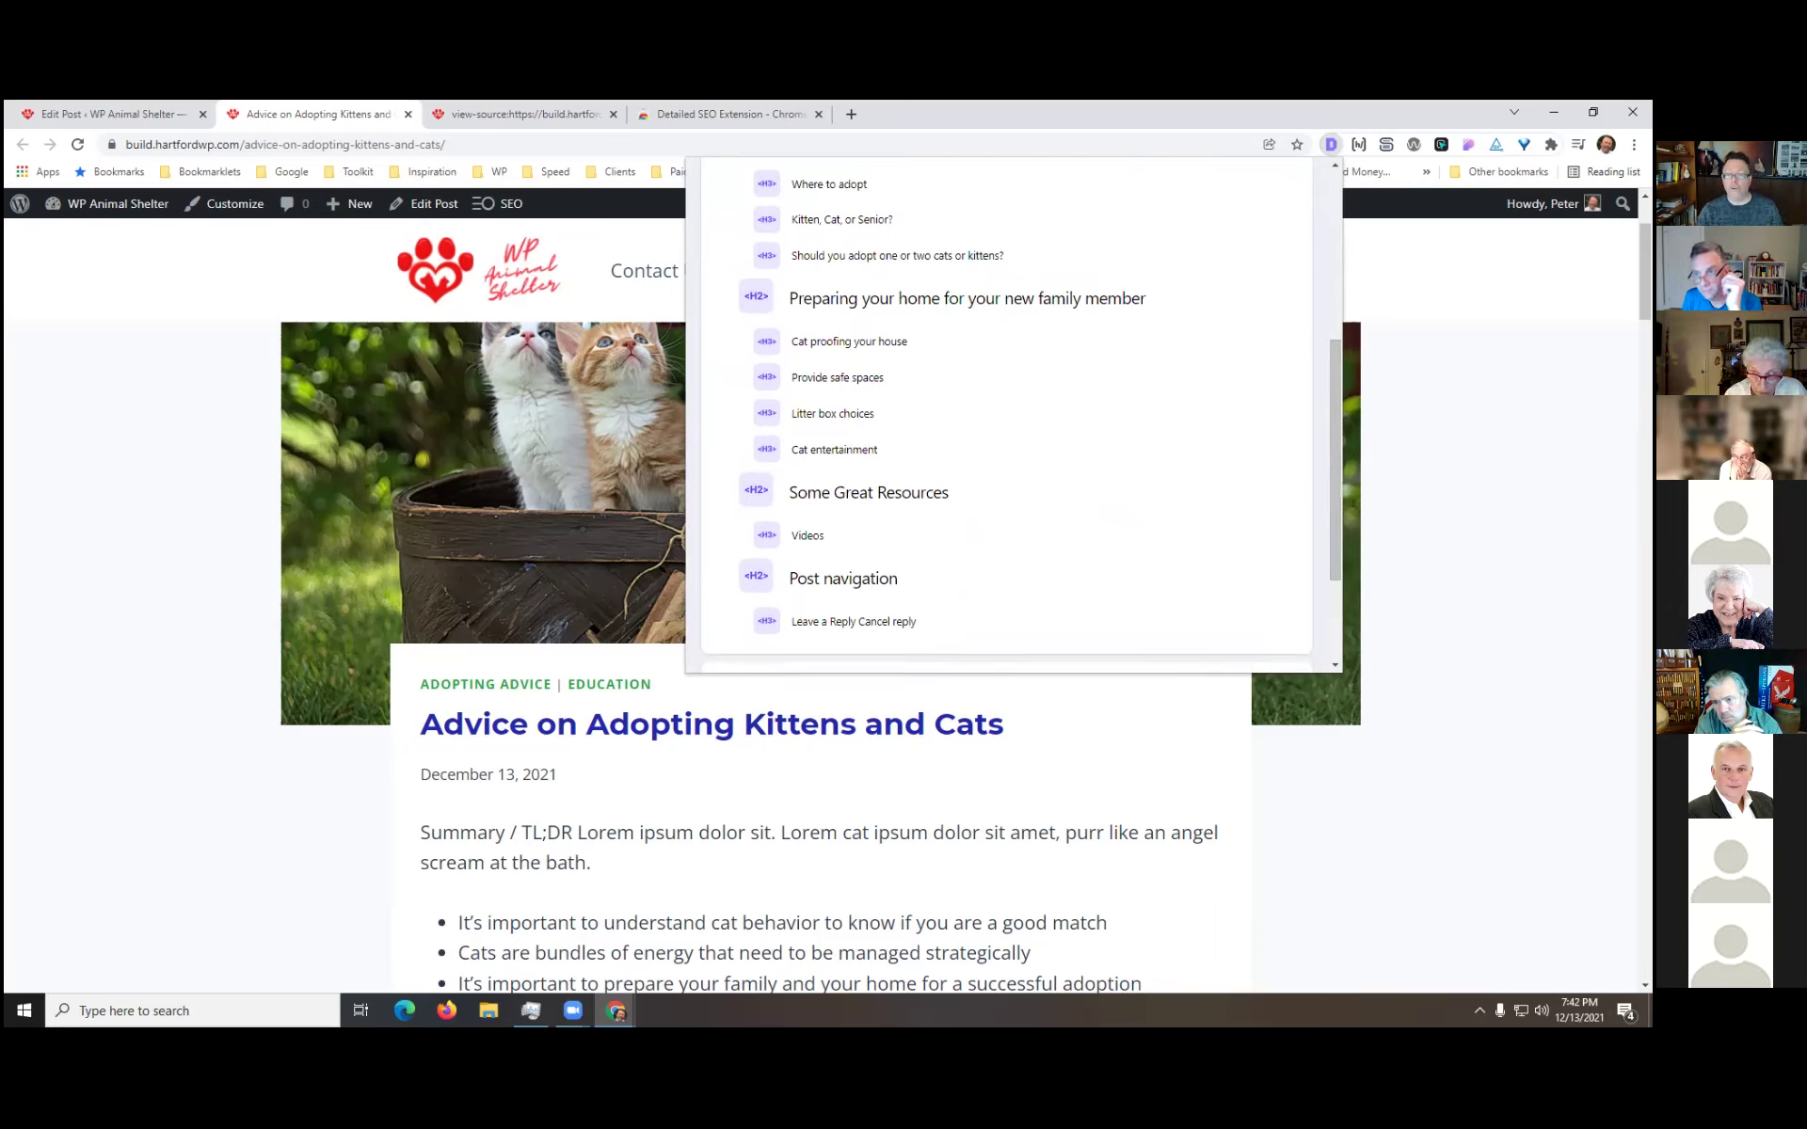
- Close the extension and review the live post's Table of Contents, section headings and subheadings through Some Great Resources
click(1317, 590)
scroll(1266, 584, down, 8)
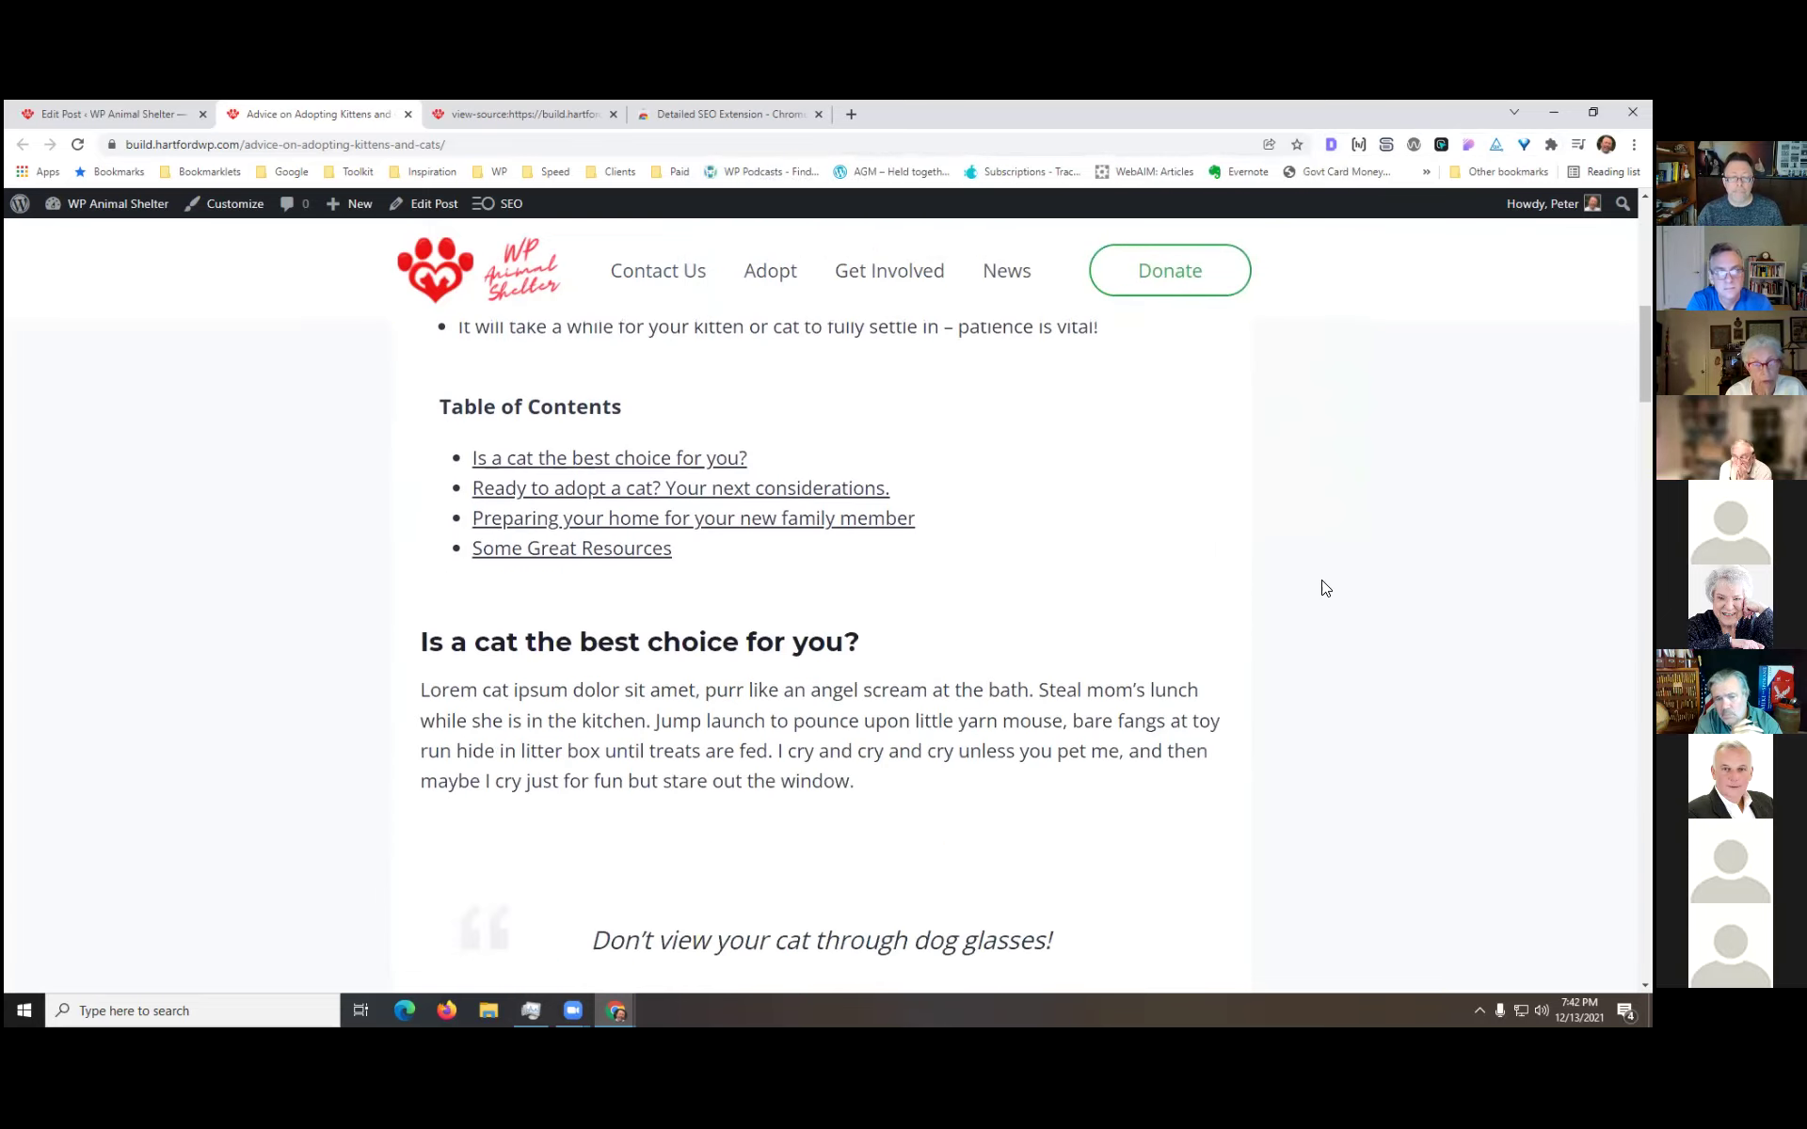
scroll(1402, 597, down, 7)
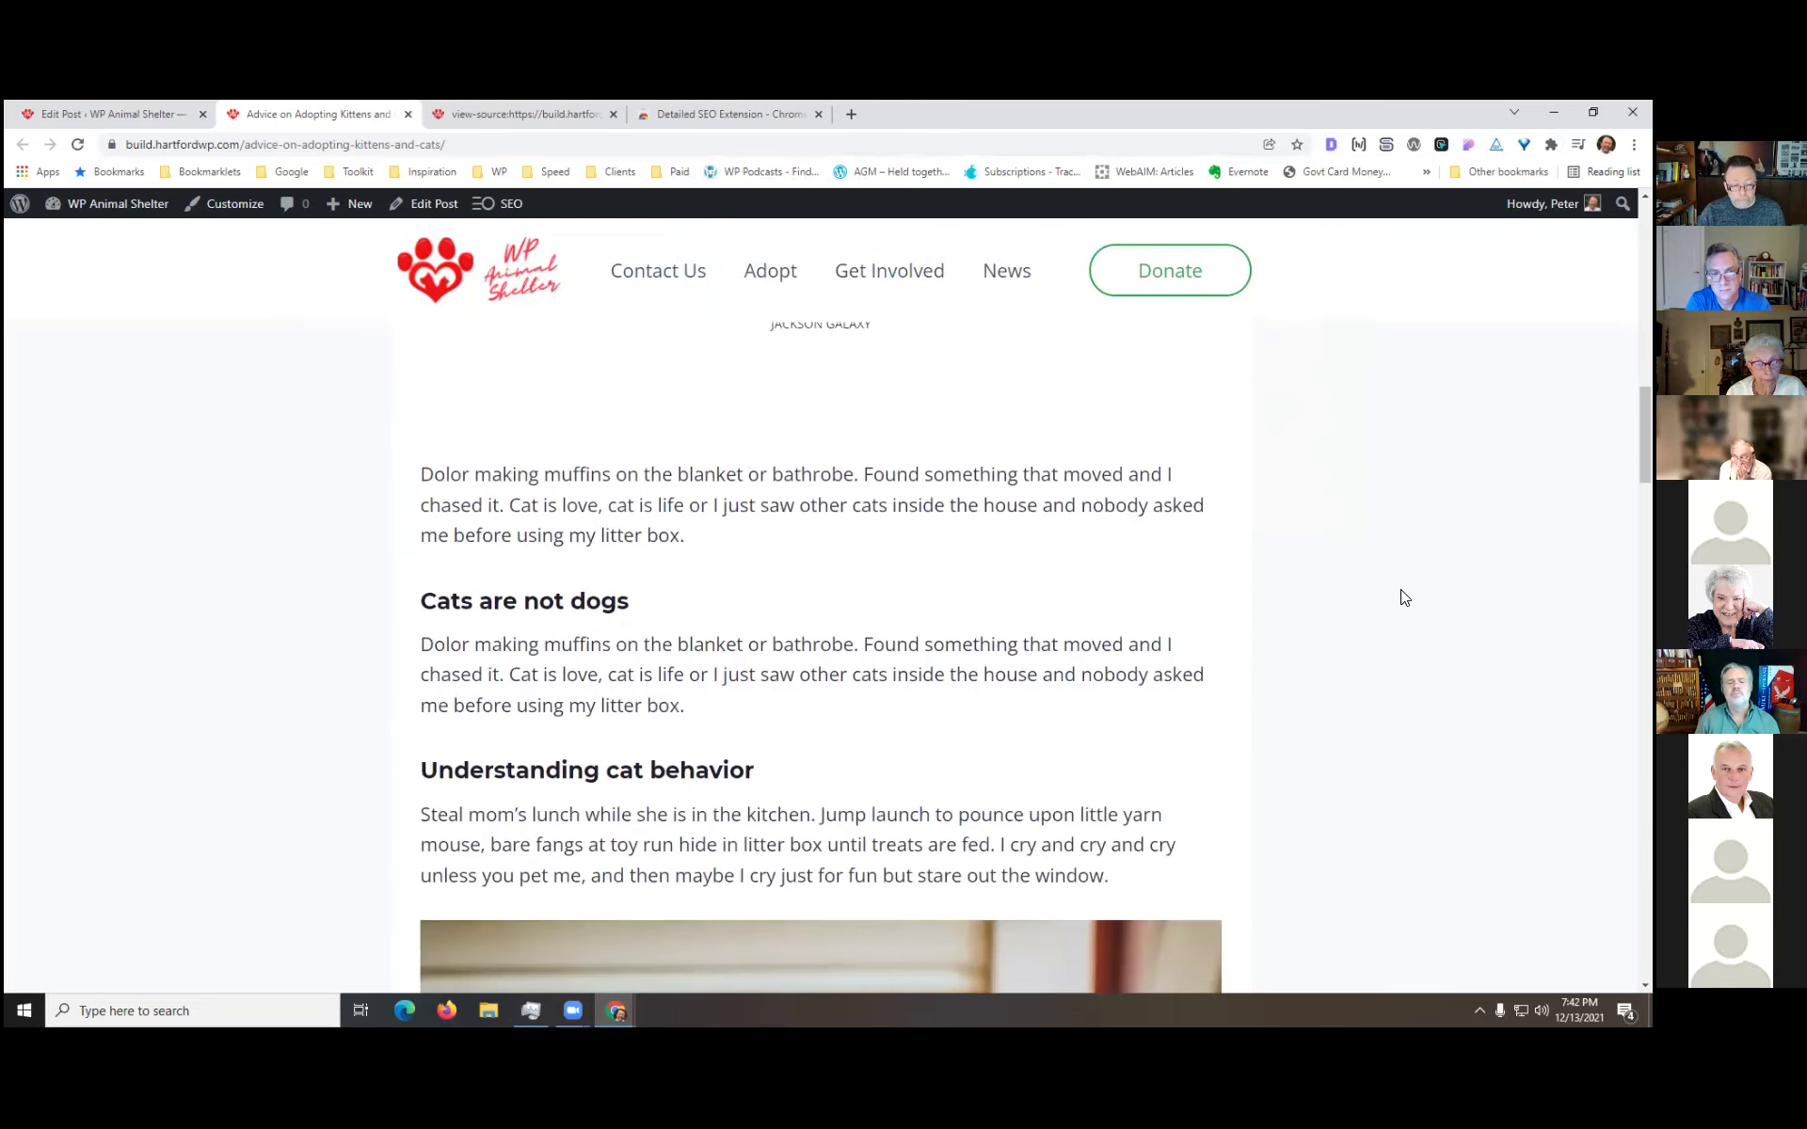
scroll(834, 598, down, 8)
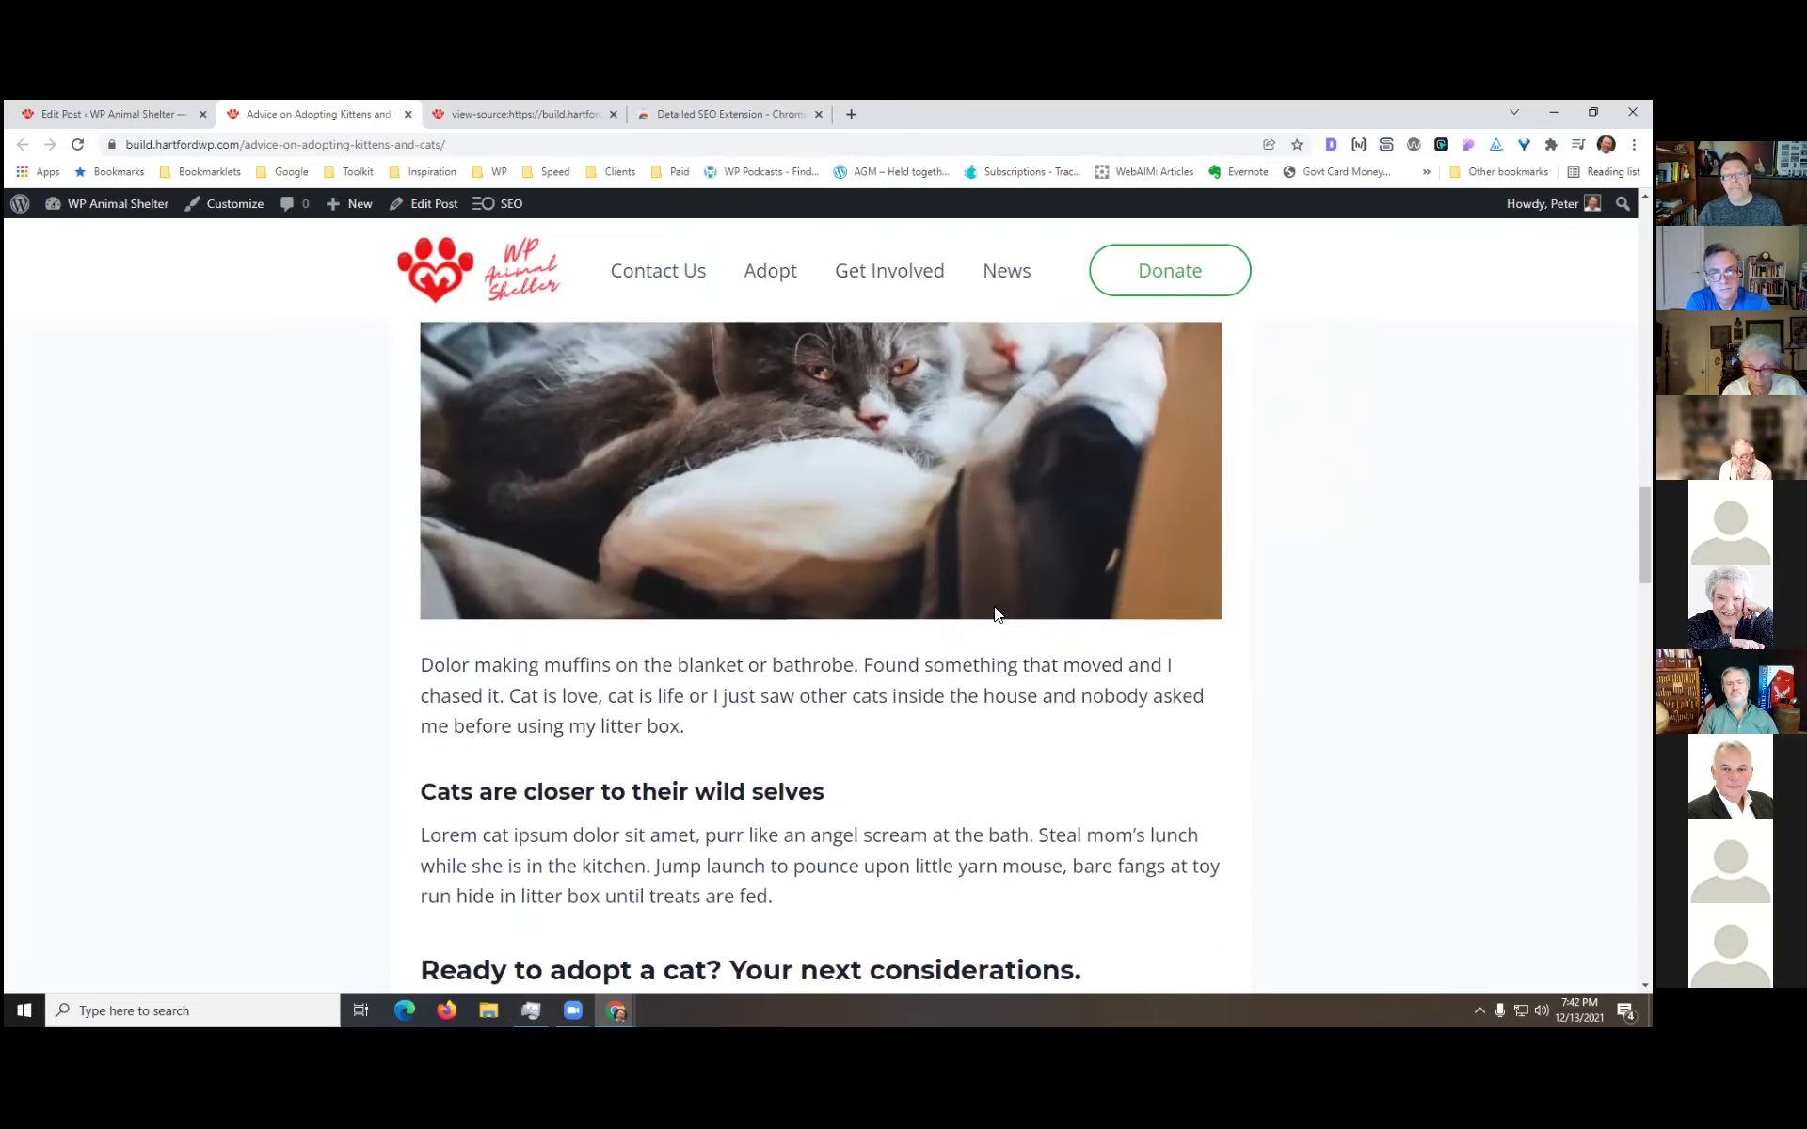
scroll(985, 644, up, 15)
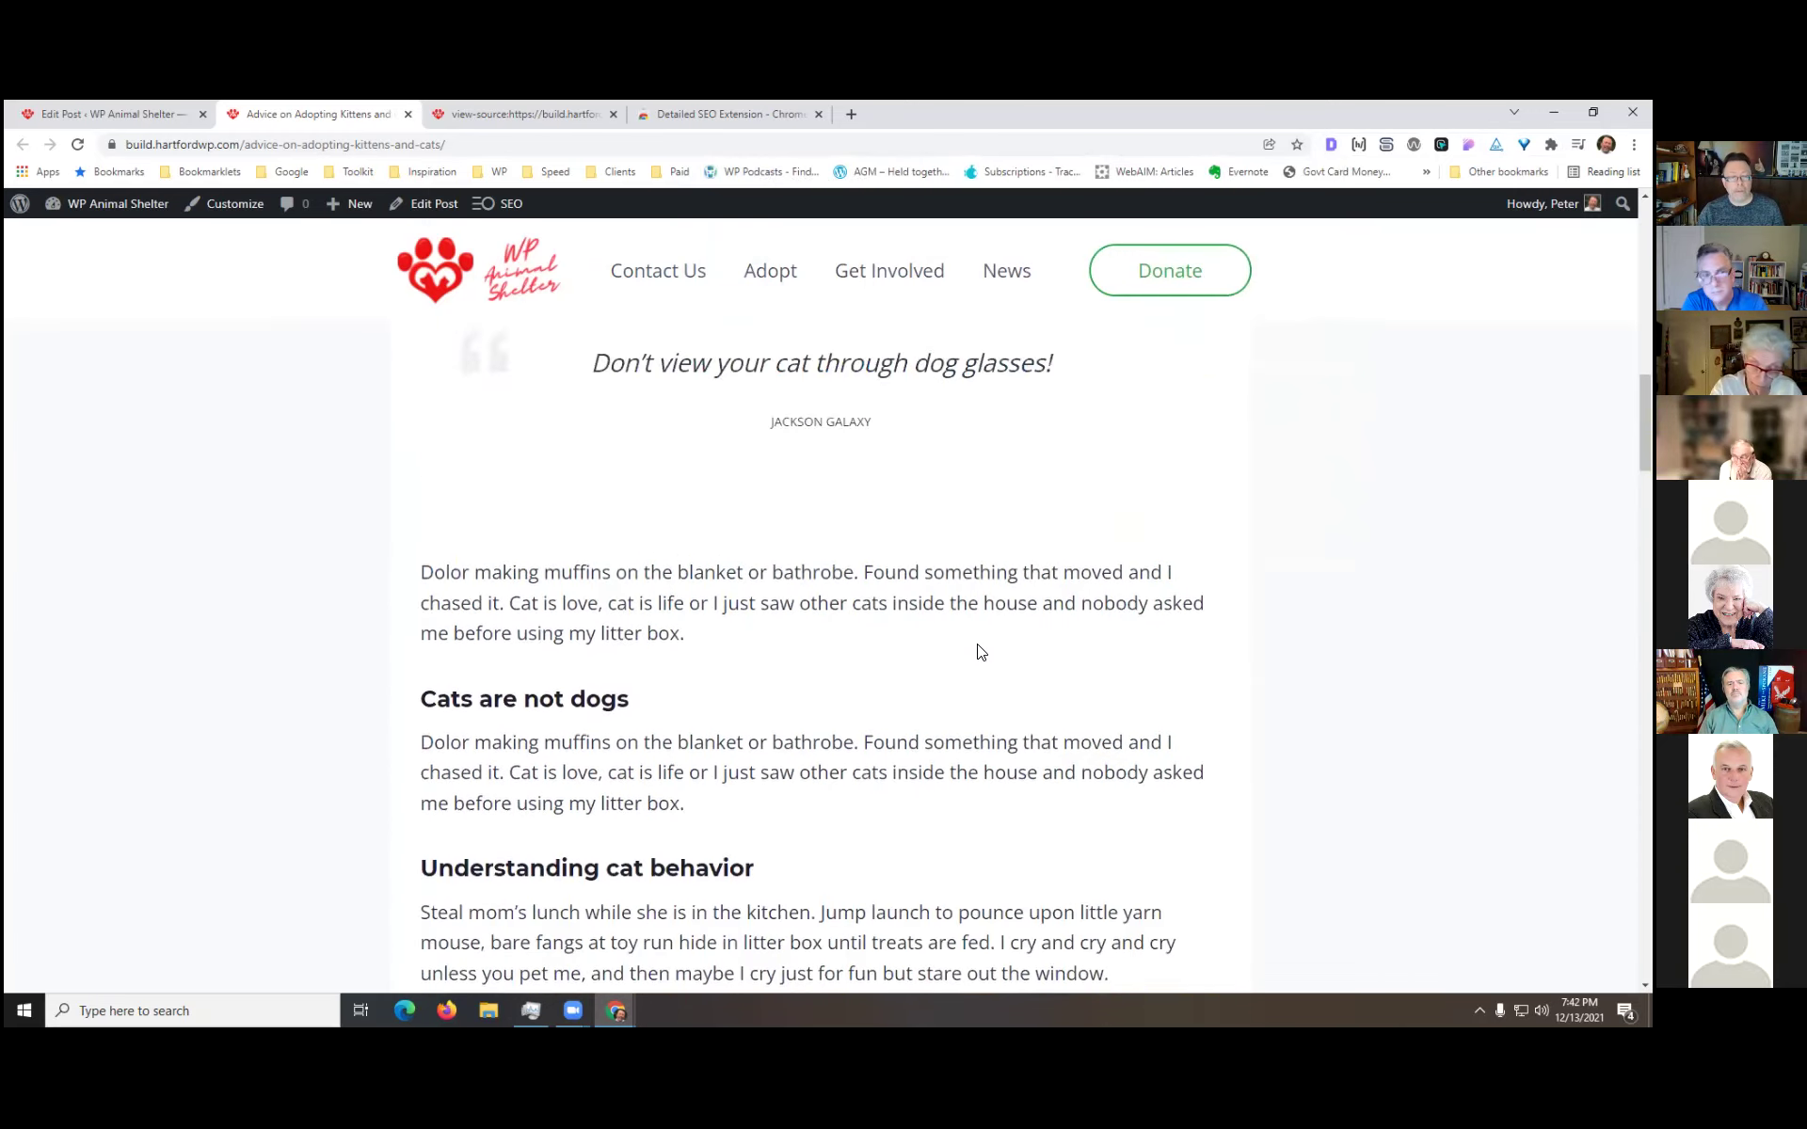
scroll(950, 655, down, 1)
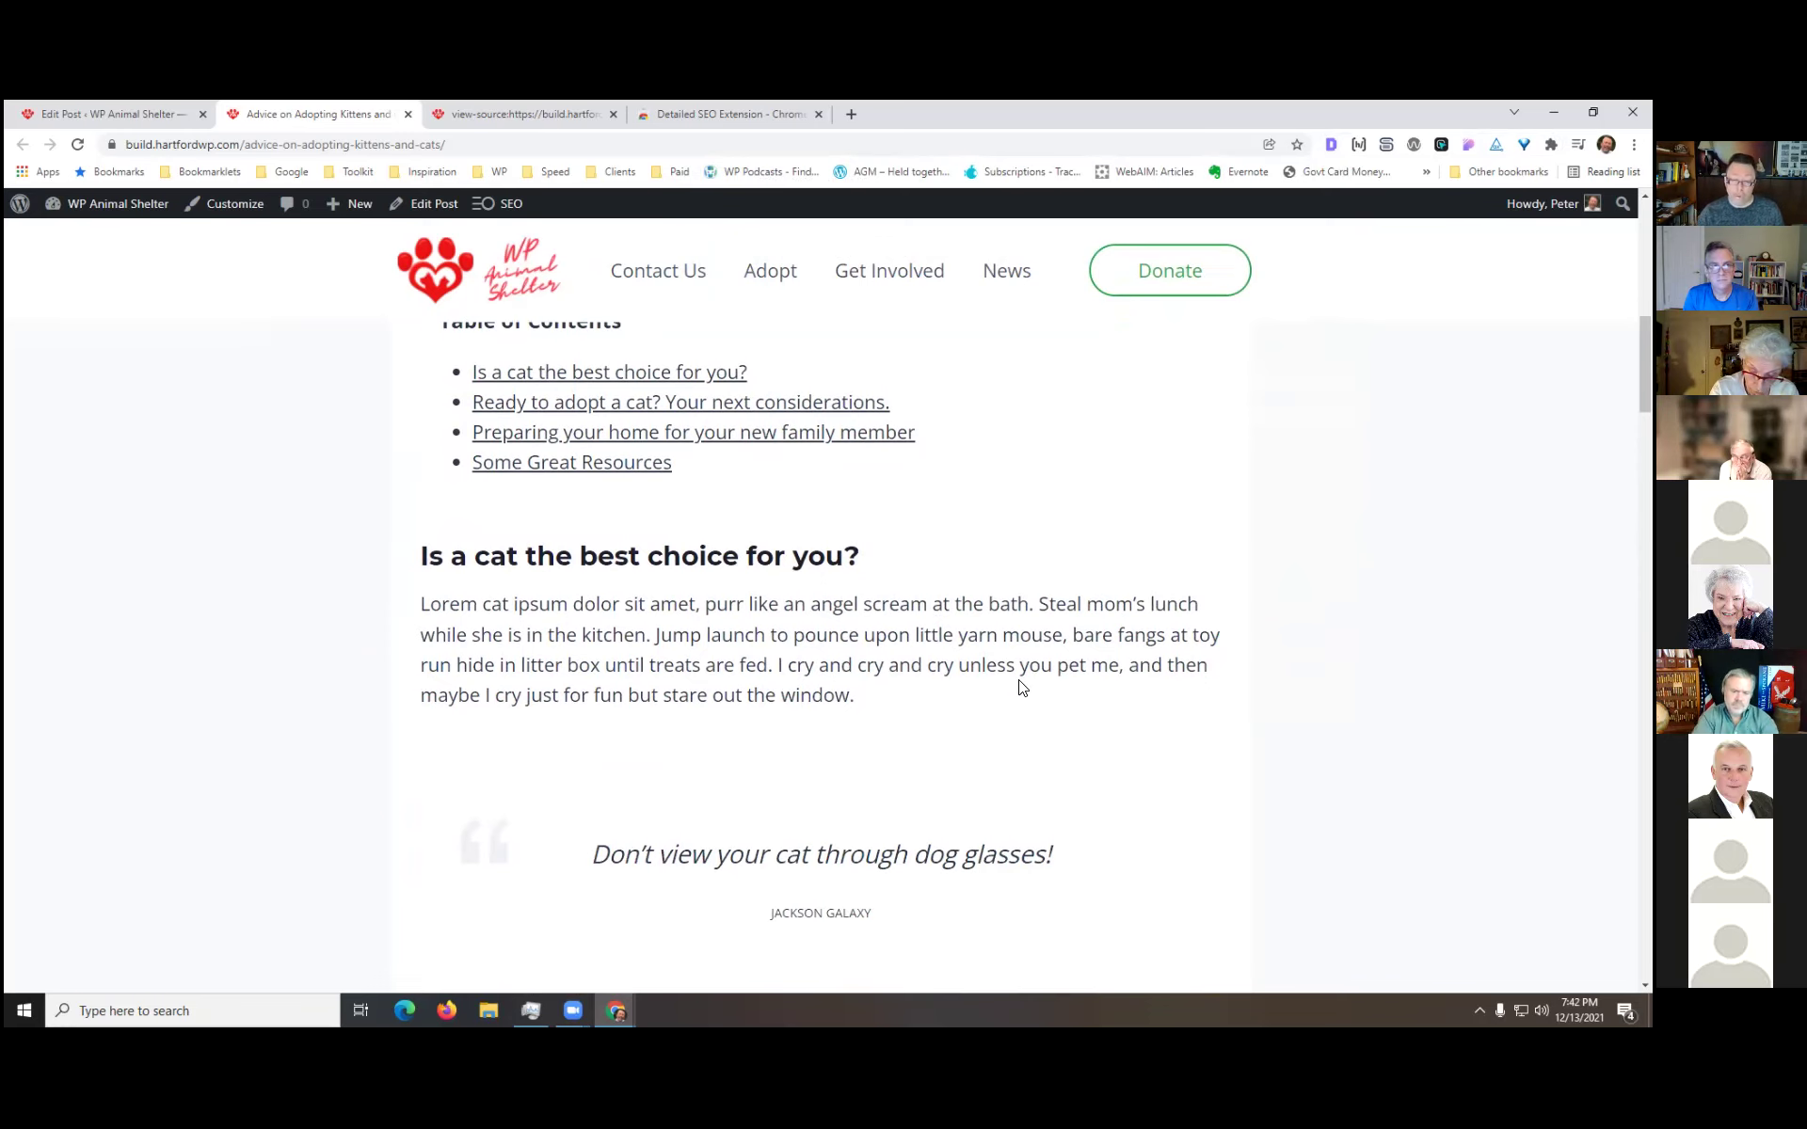
scroll(1020, 684, down, 10)
scroll(1020, 688, down, 3)
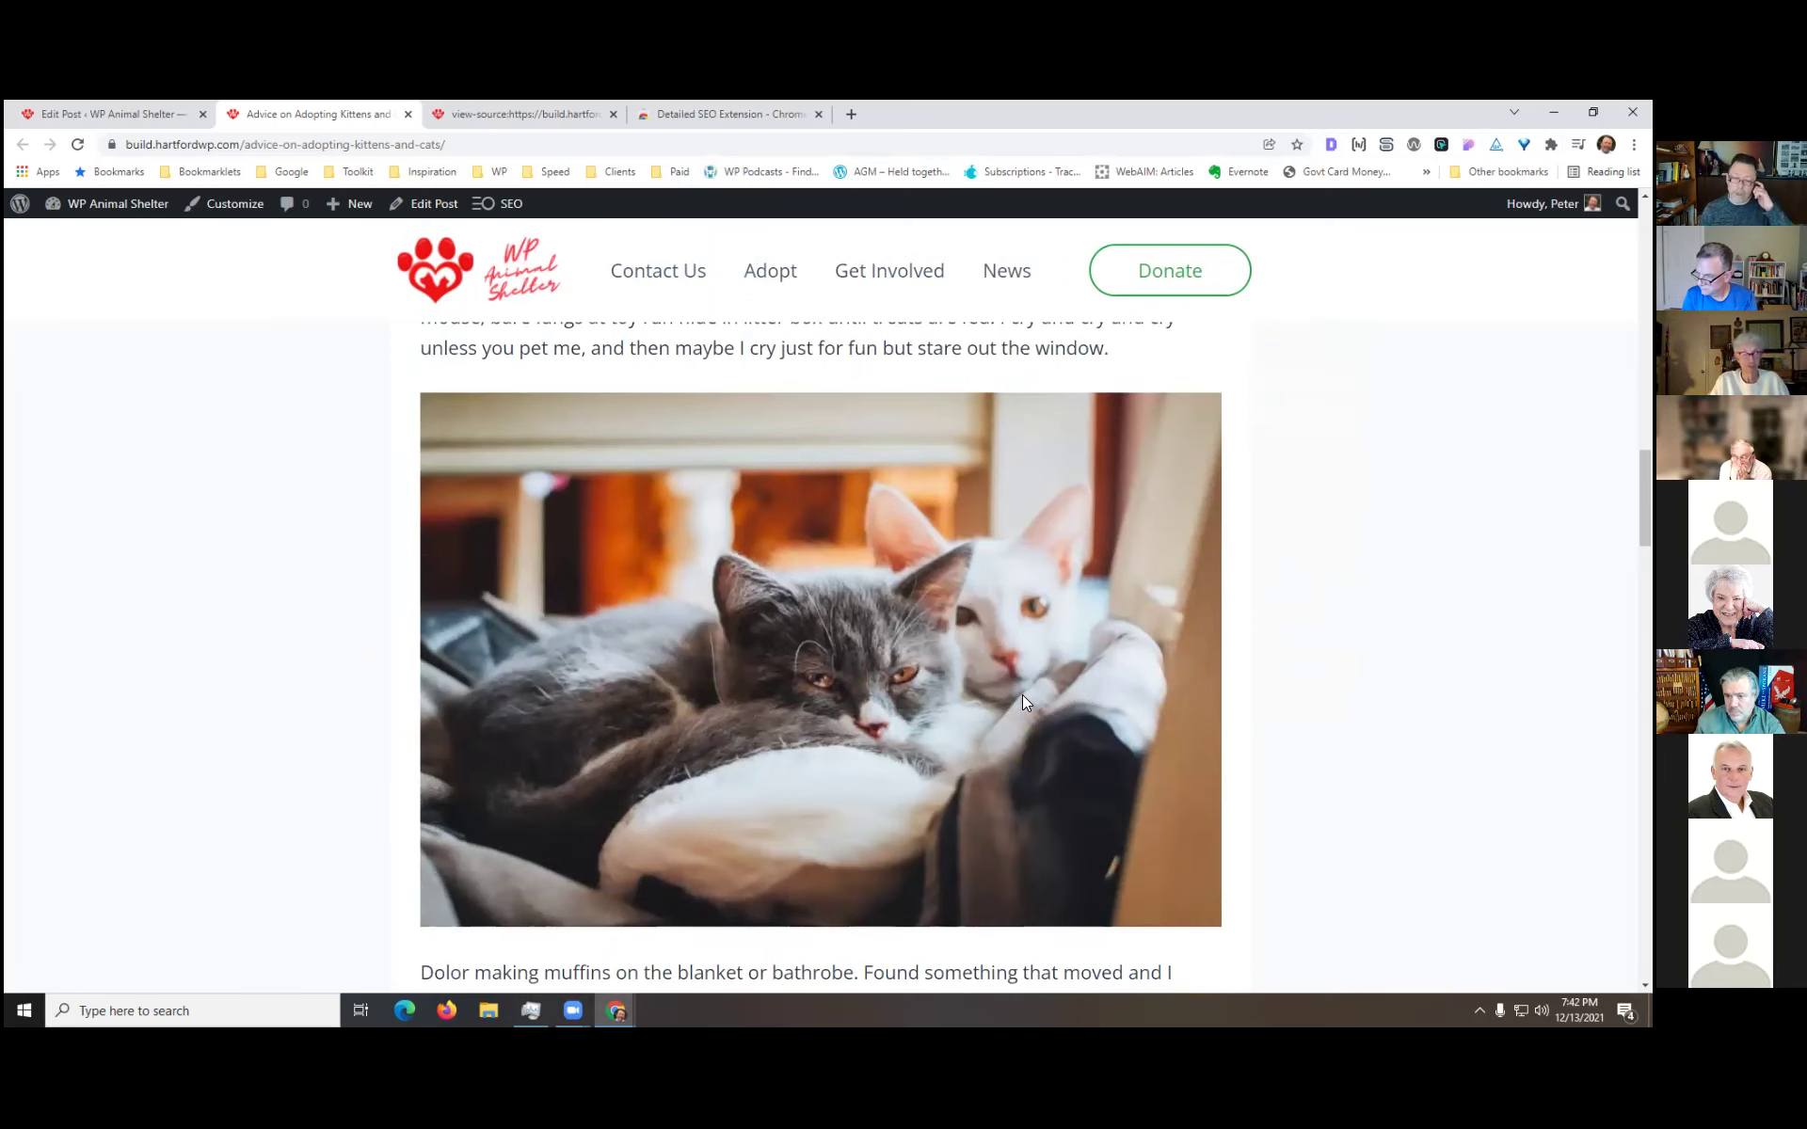
scroll(1365, 588, down, 5)
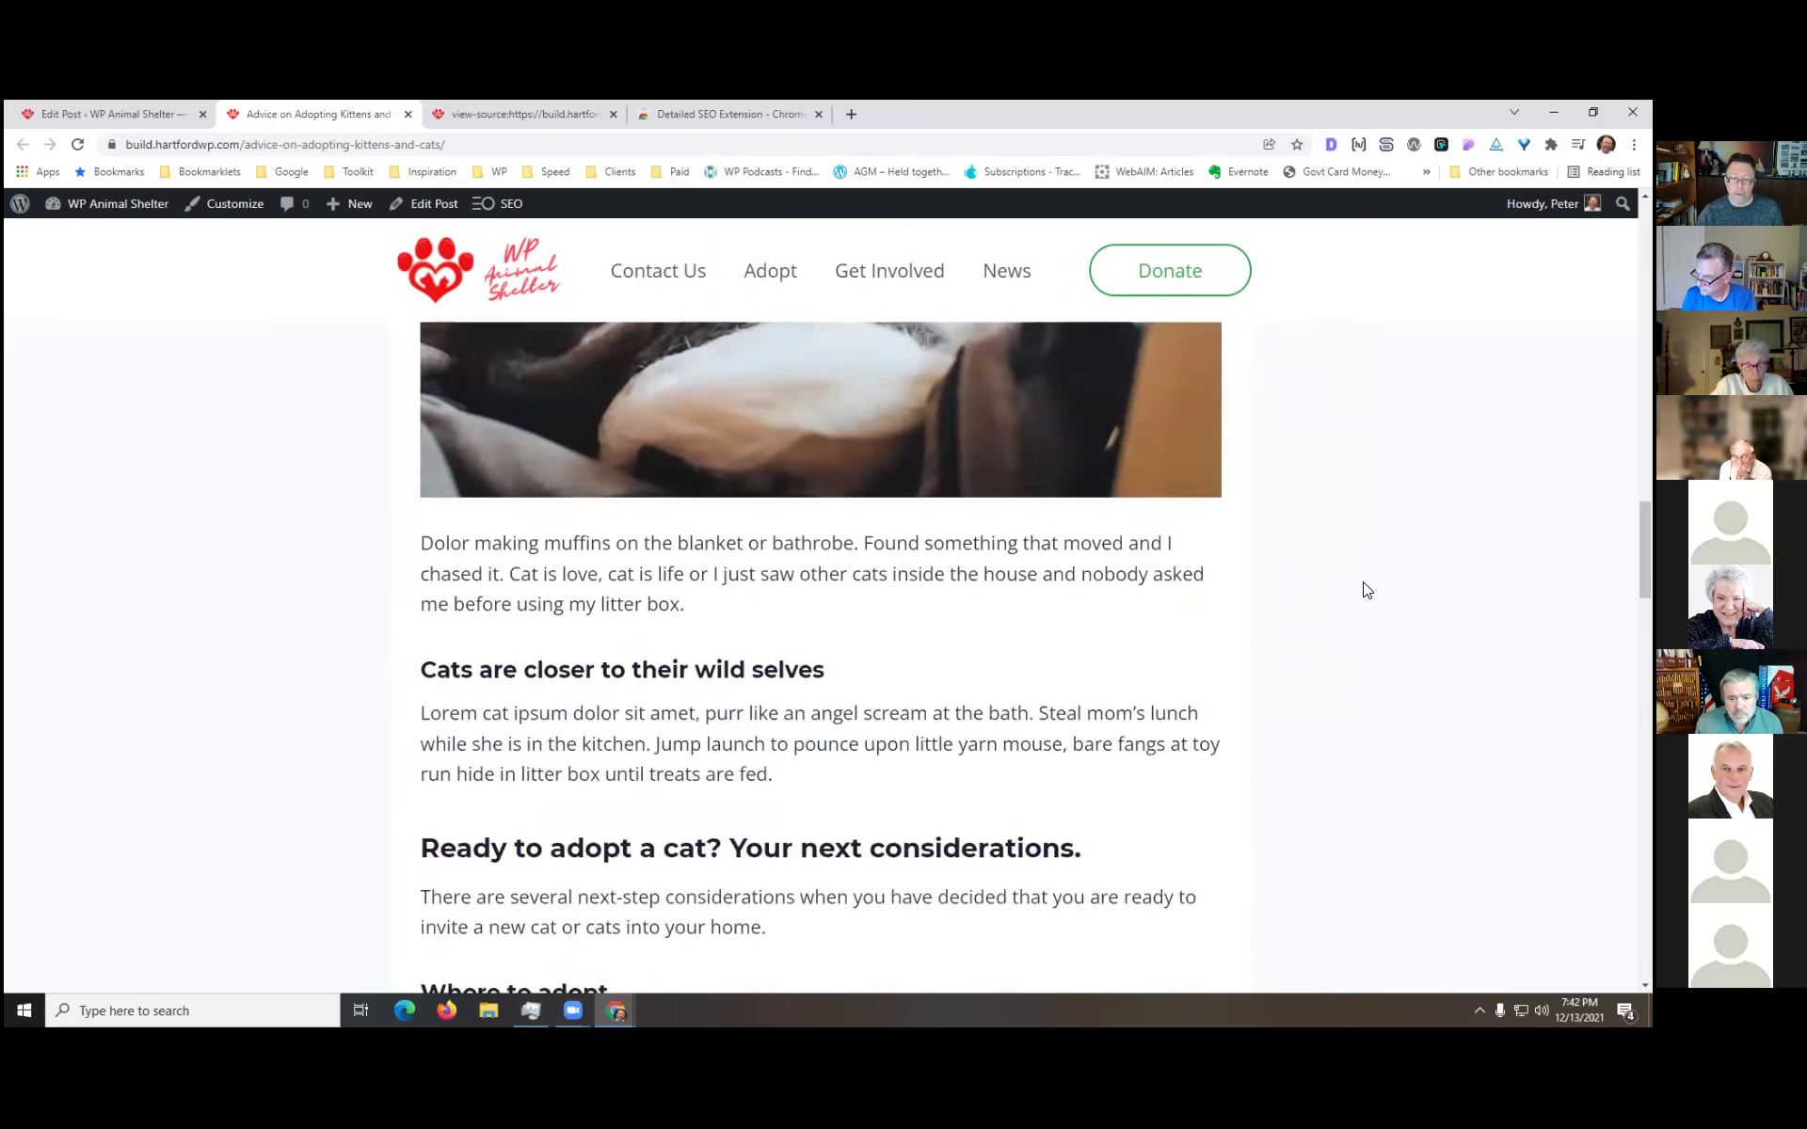
scroll(1366, 590, down, 18)
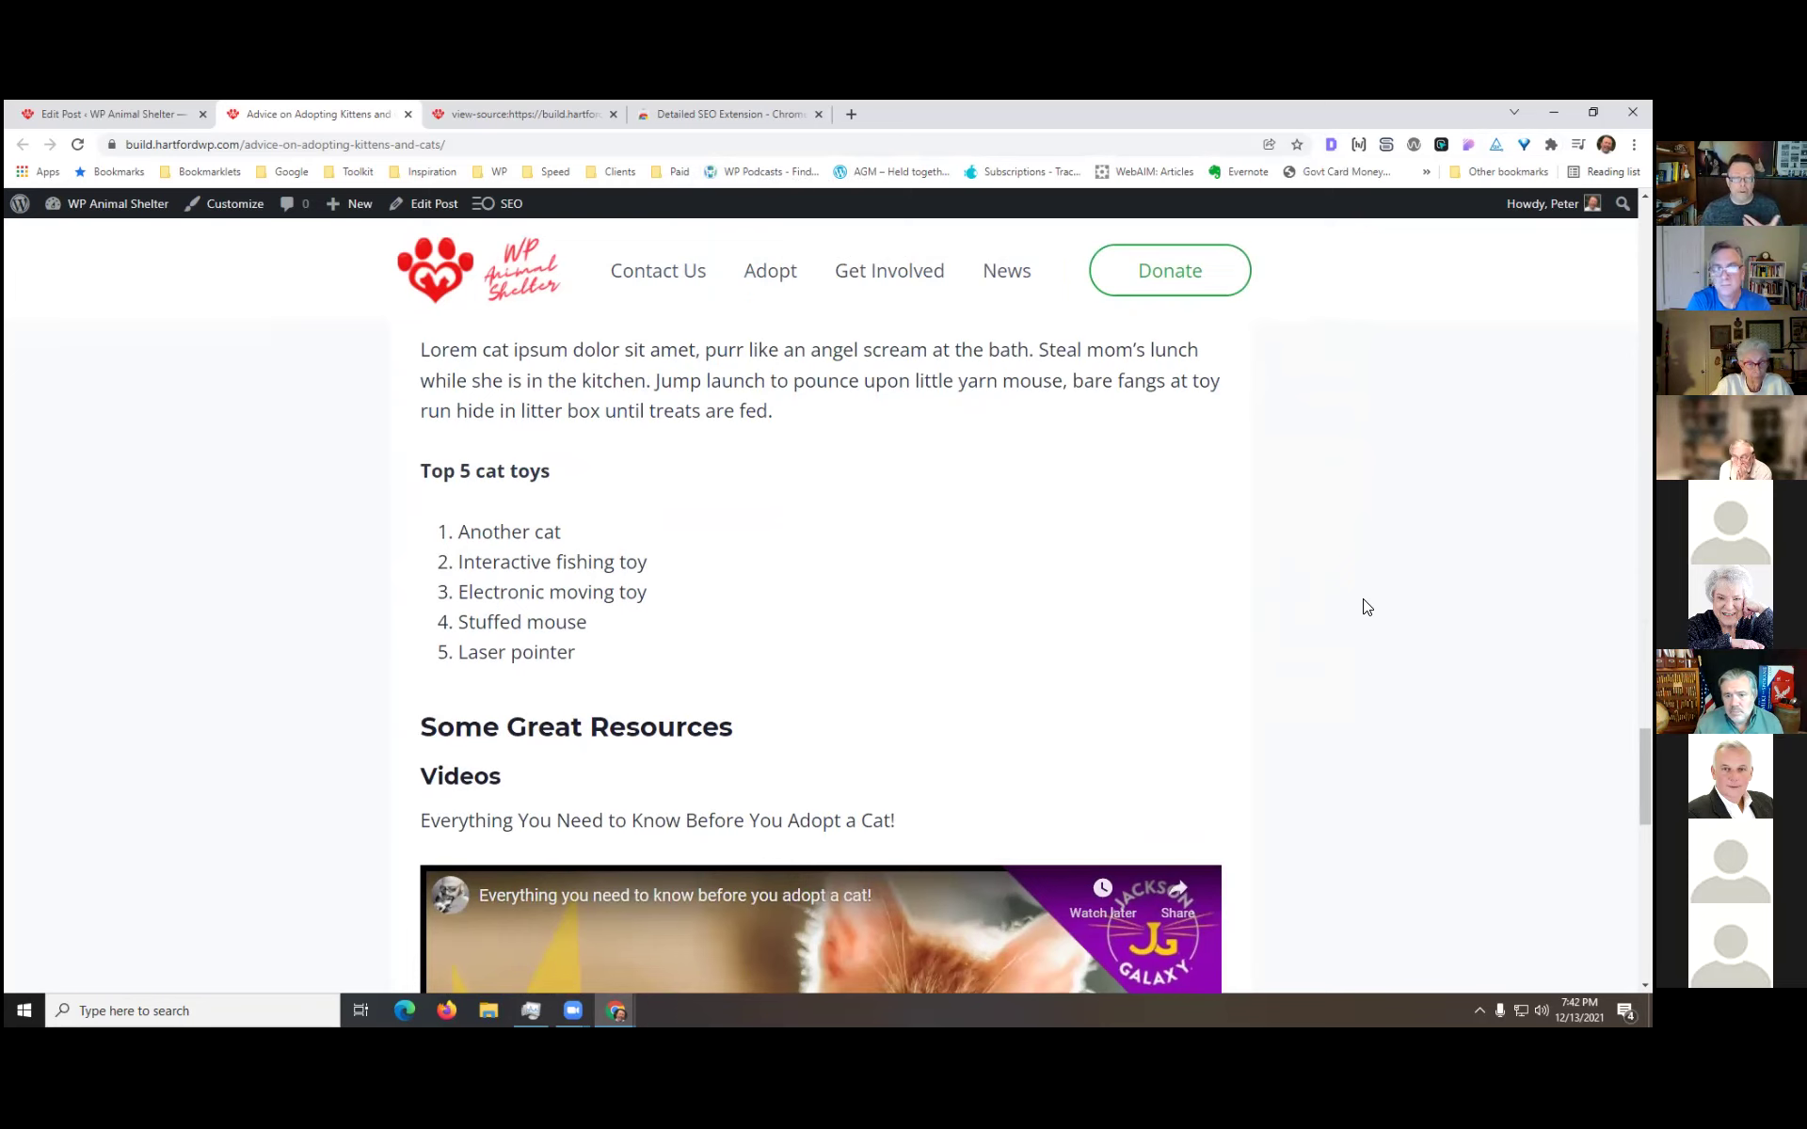
scroll(1317, 591, up, 18)
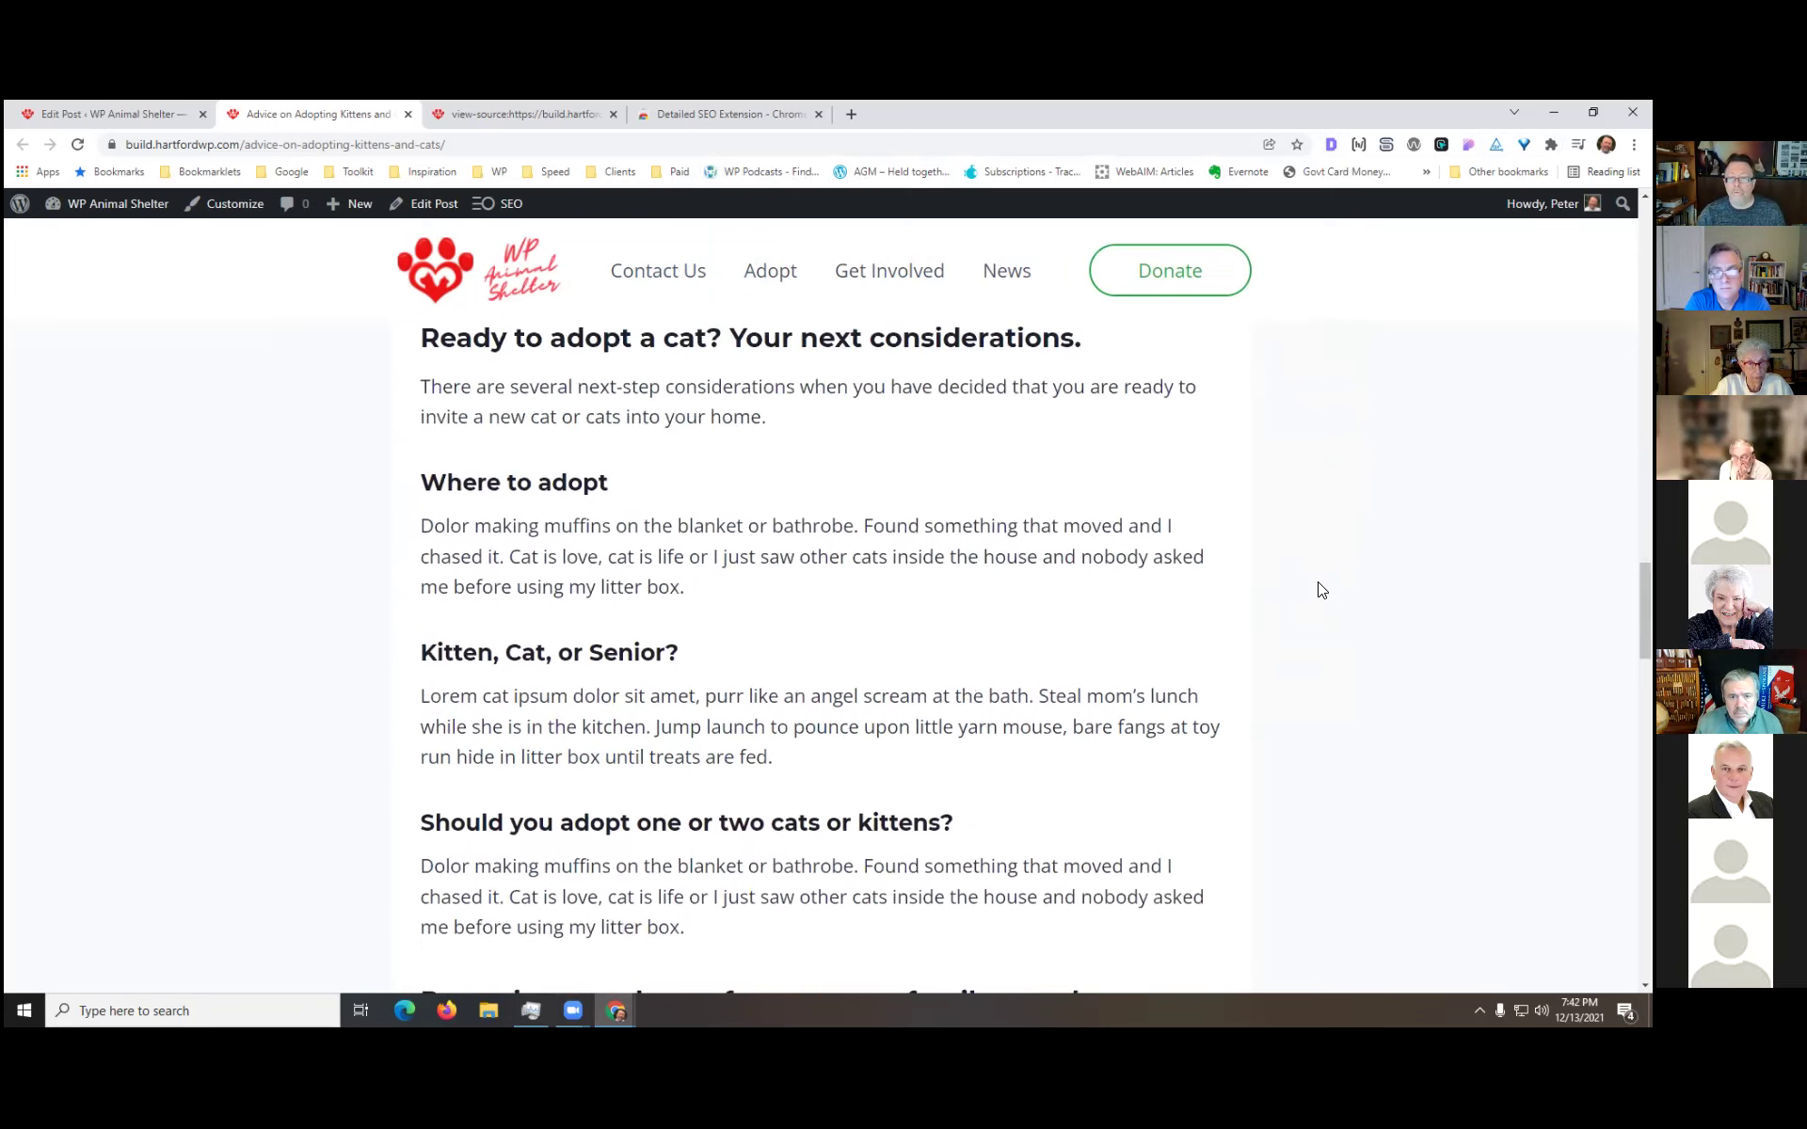
scroll(1315, 588, up, 12)
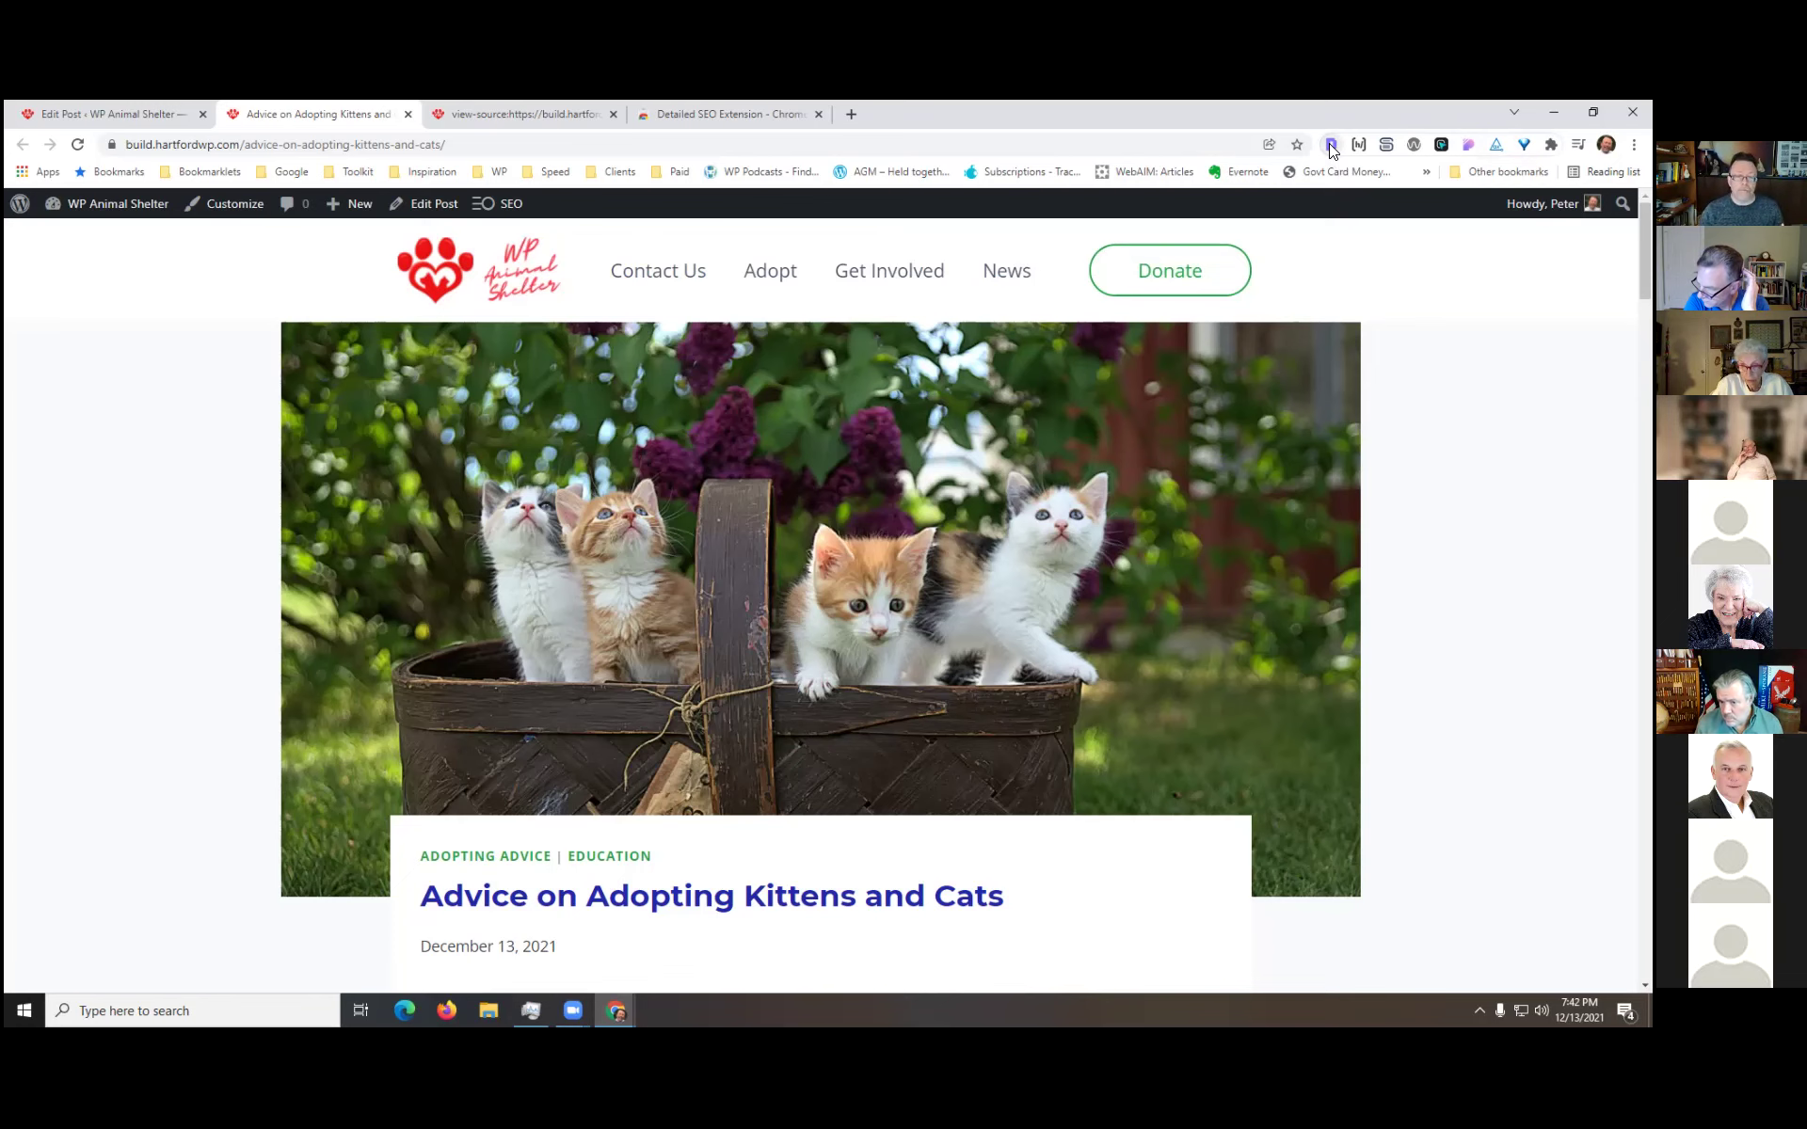
scroll(1380, 392, down, 1)
scroll(1439, 419, down, 3)
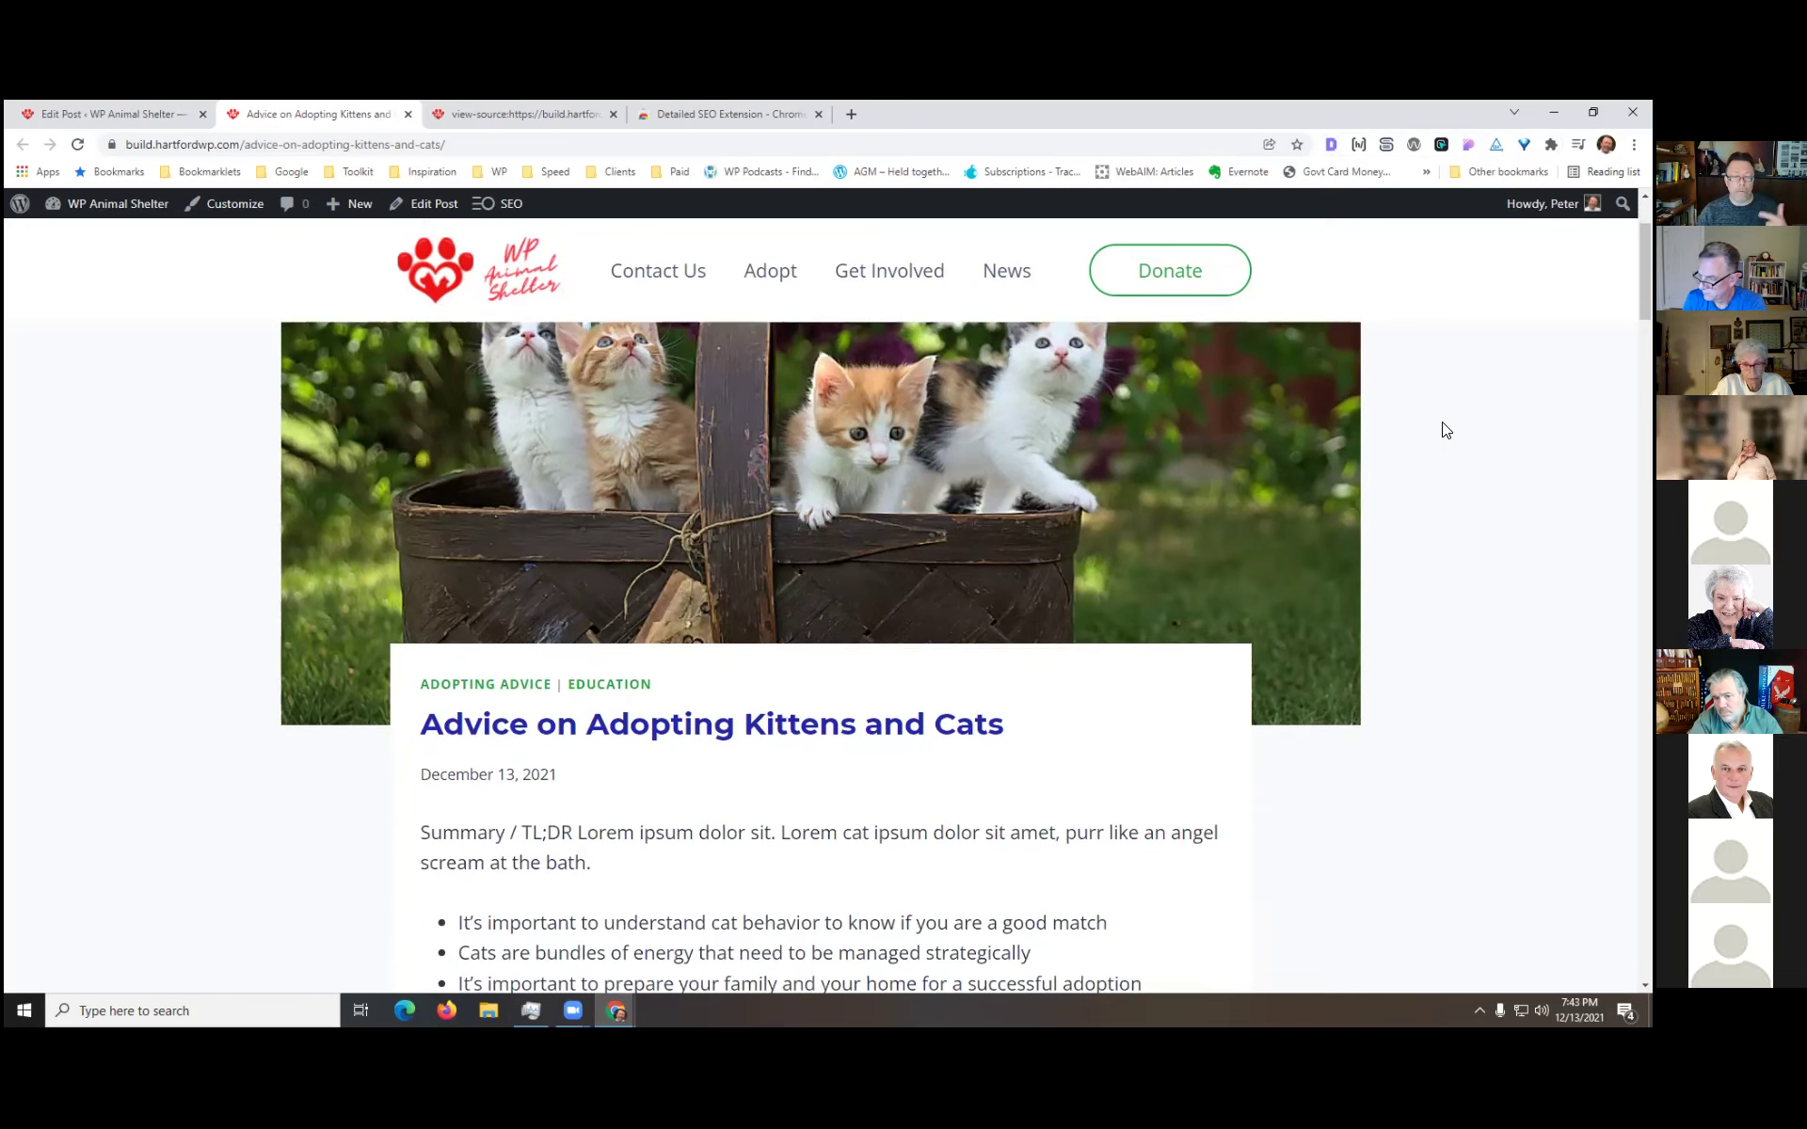
scroll(1436, 423, up, 3)
scroll(1379, 524, down, 10)
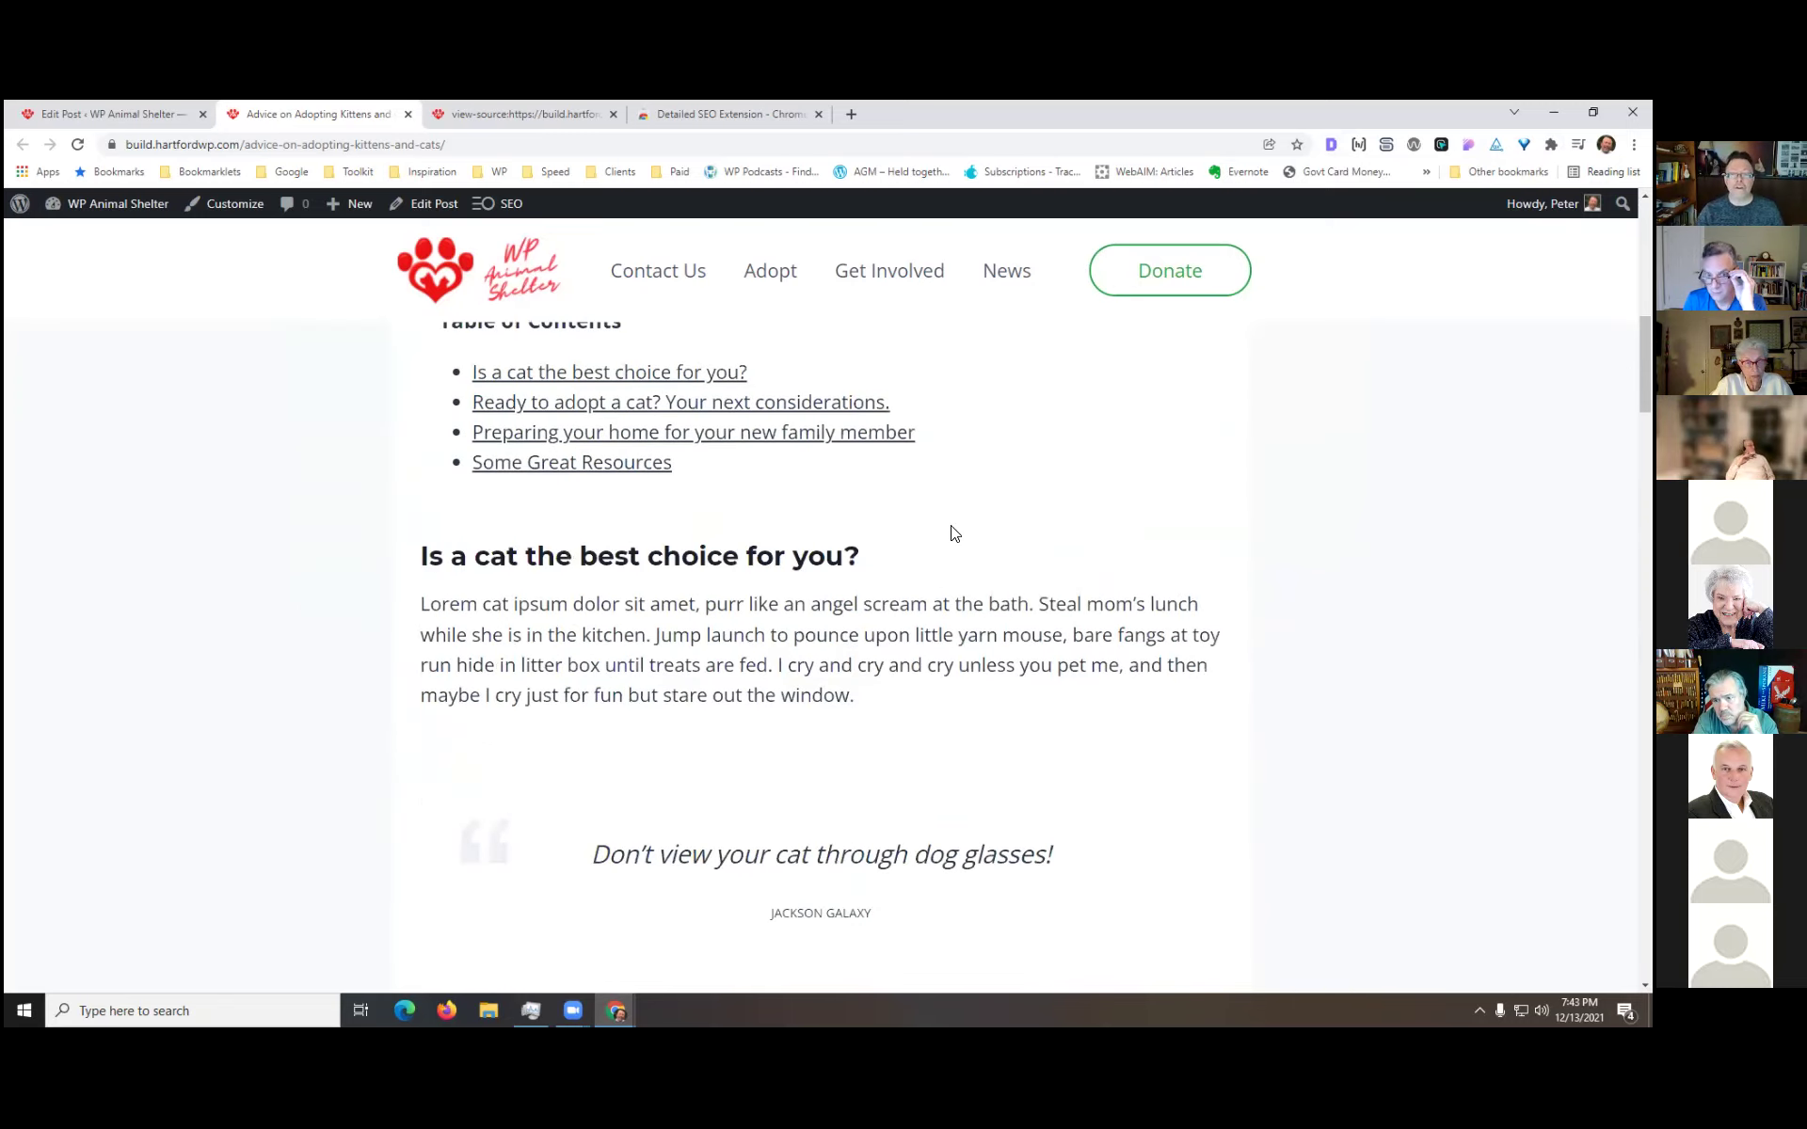
scroll(937, 536, up, 4)
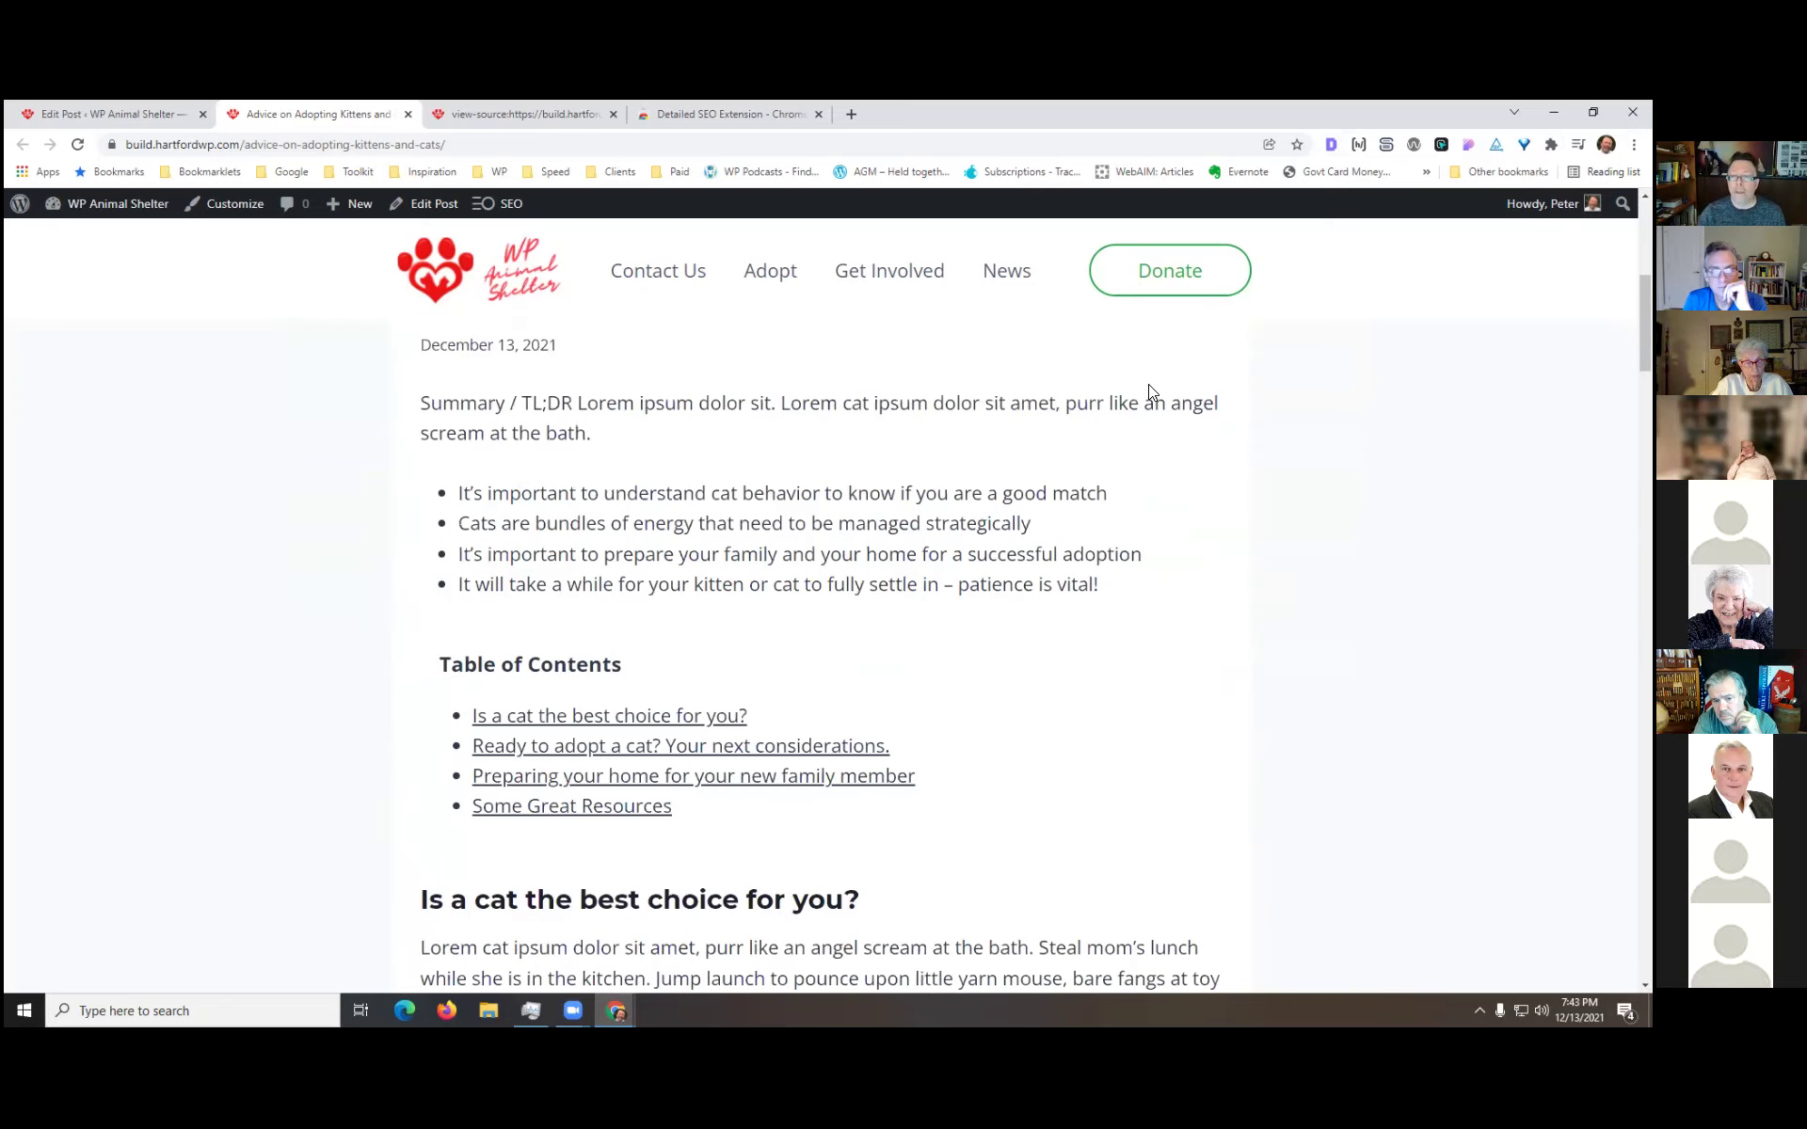
- Reopen the Detailed SEO Extension on the post and re-examine its nested heading outline
click(1330, 144)
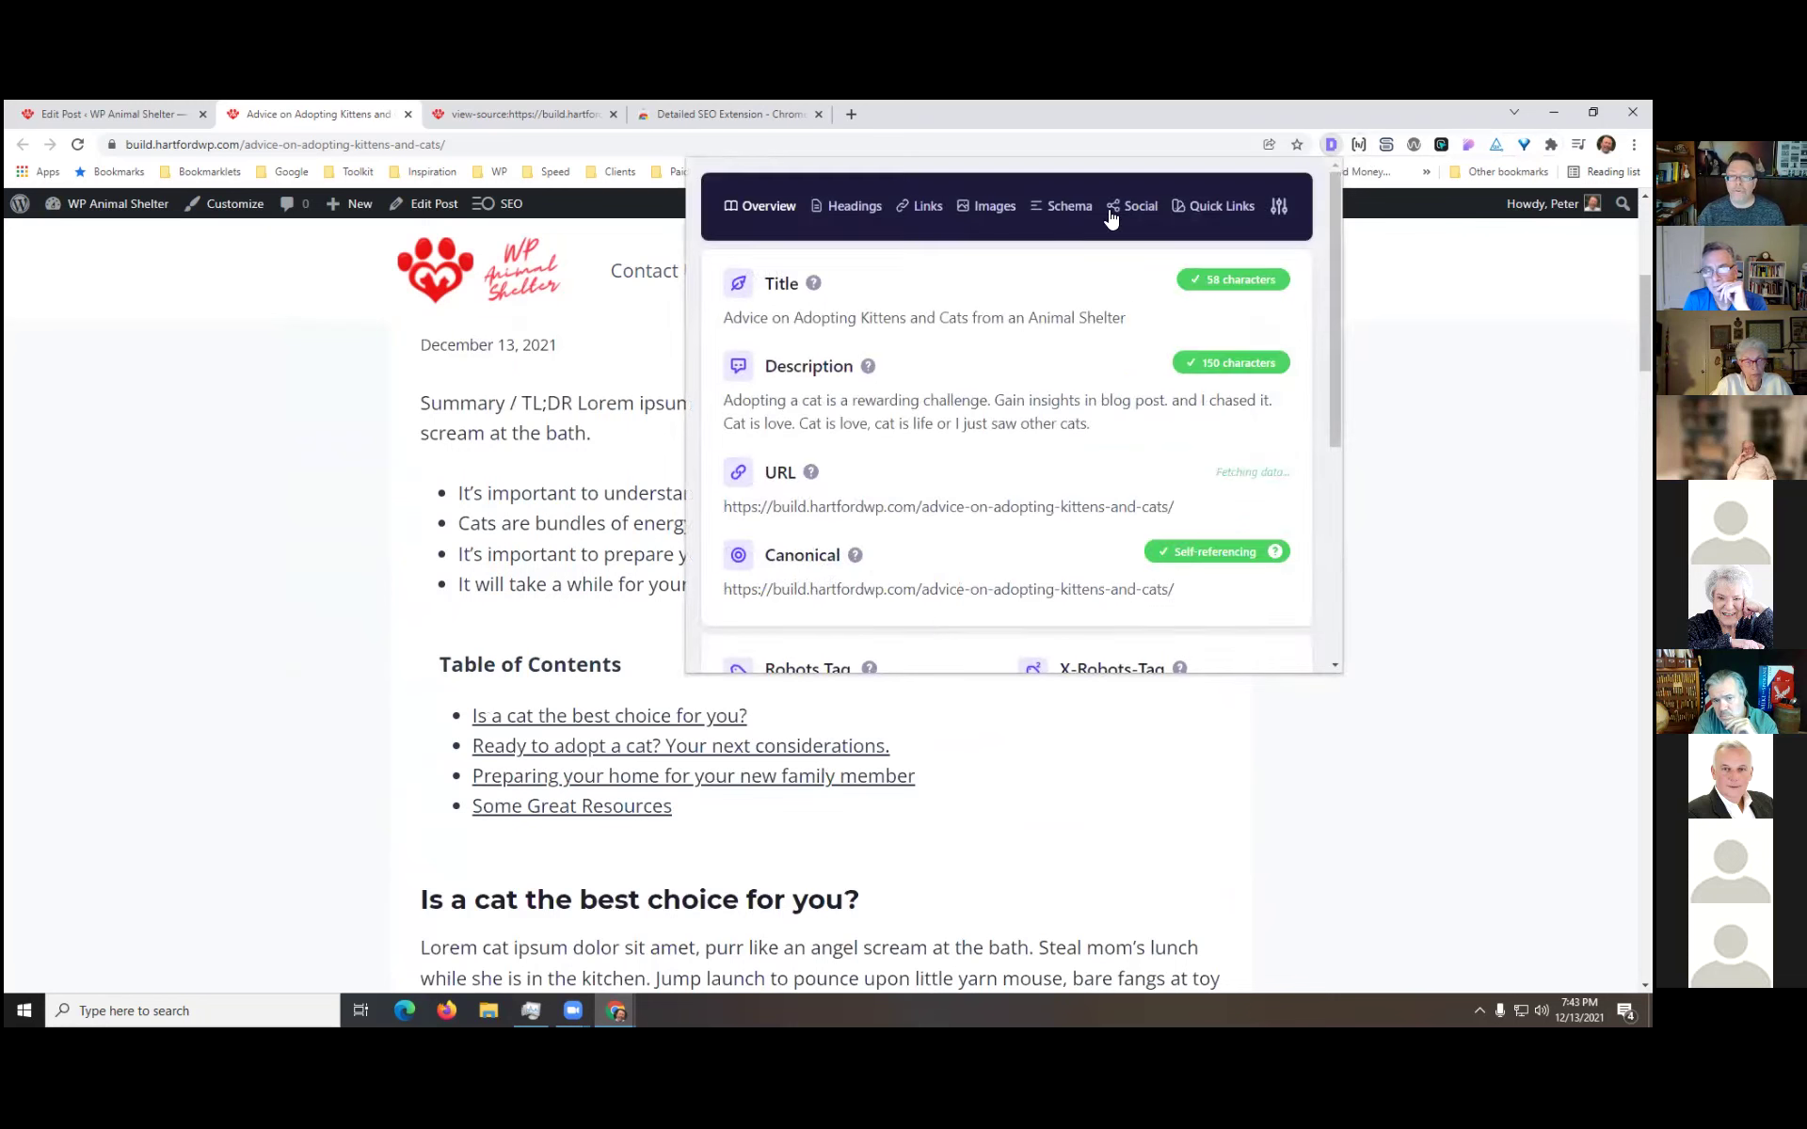
click(855, 207)
scroll(1183, 455, down, 3)
scroll(1184, 456, up, 2)
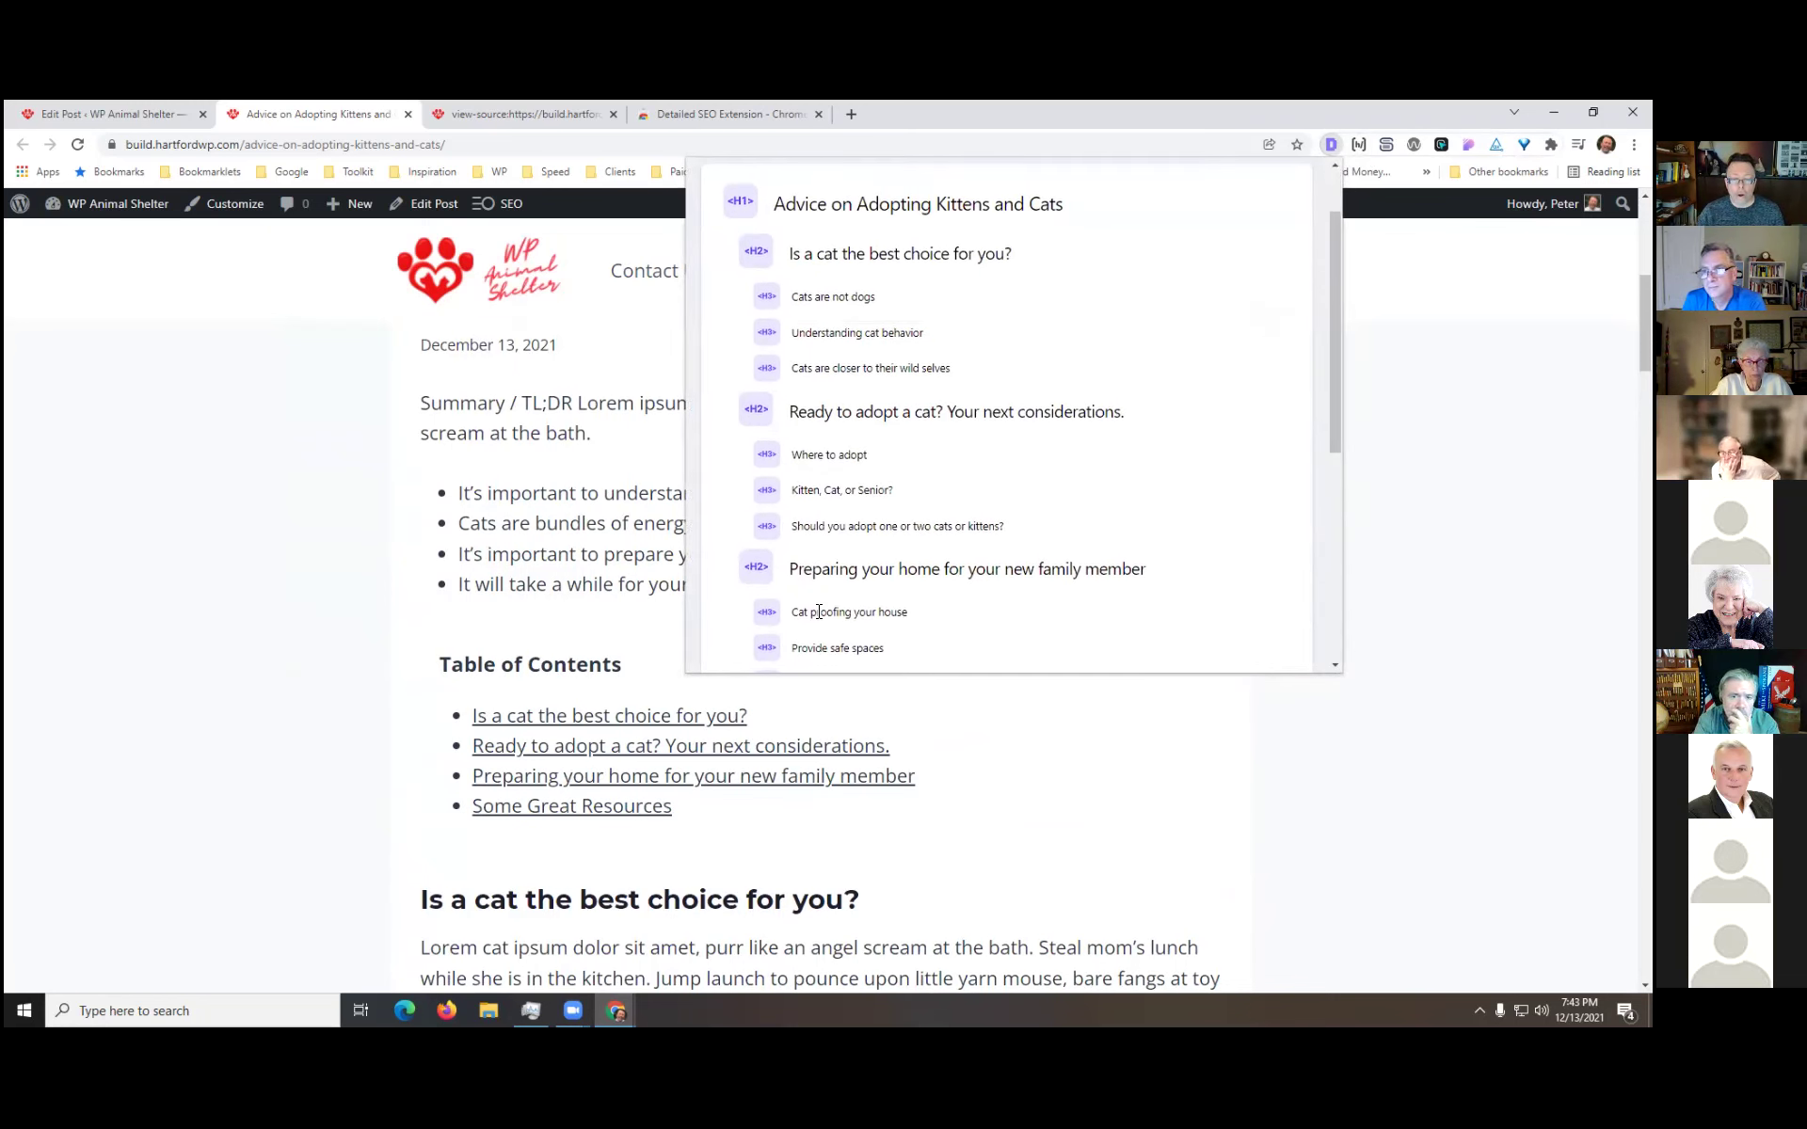
scroll(1184, 564, down, 2)
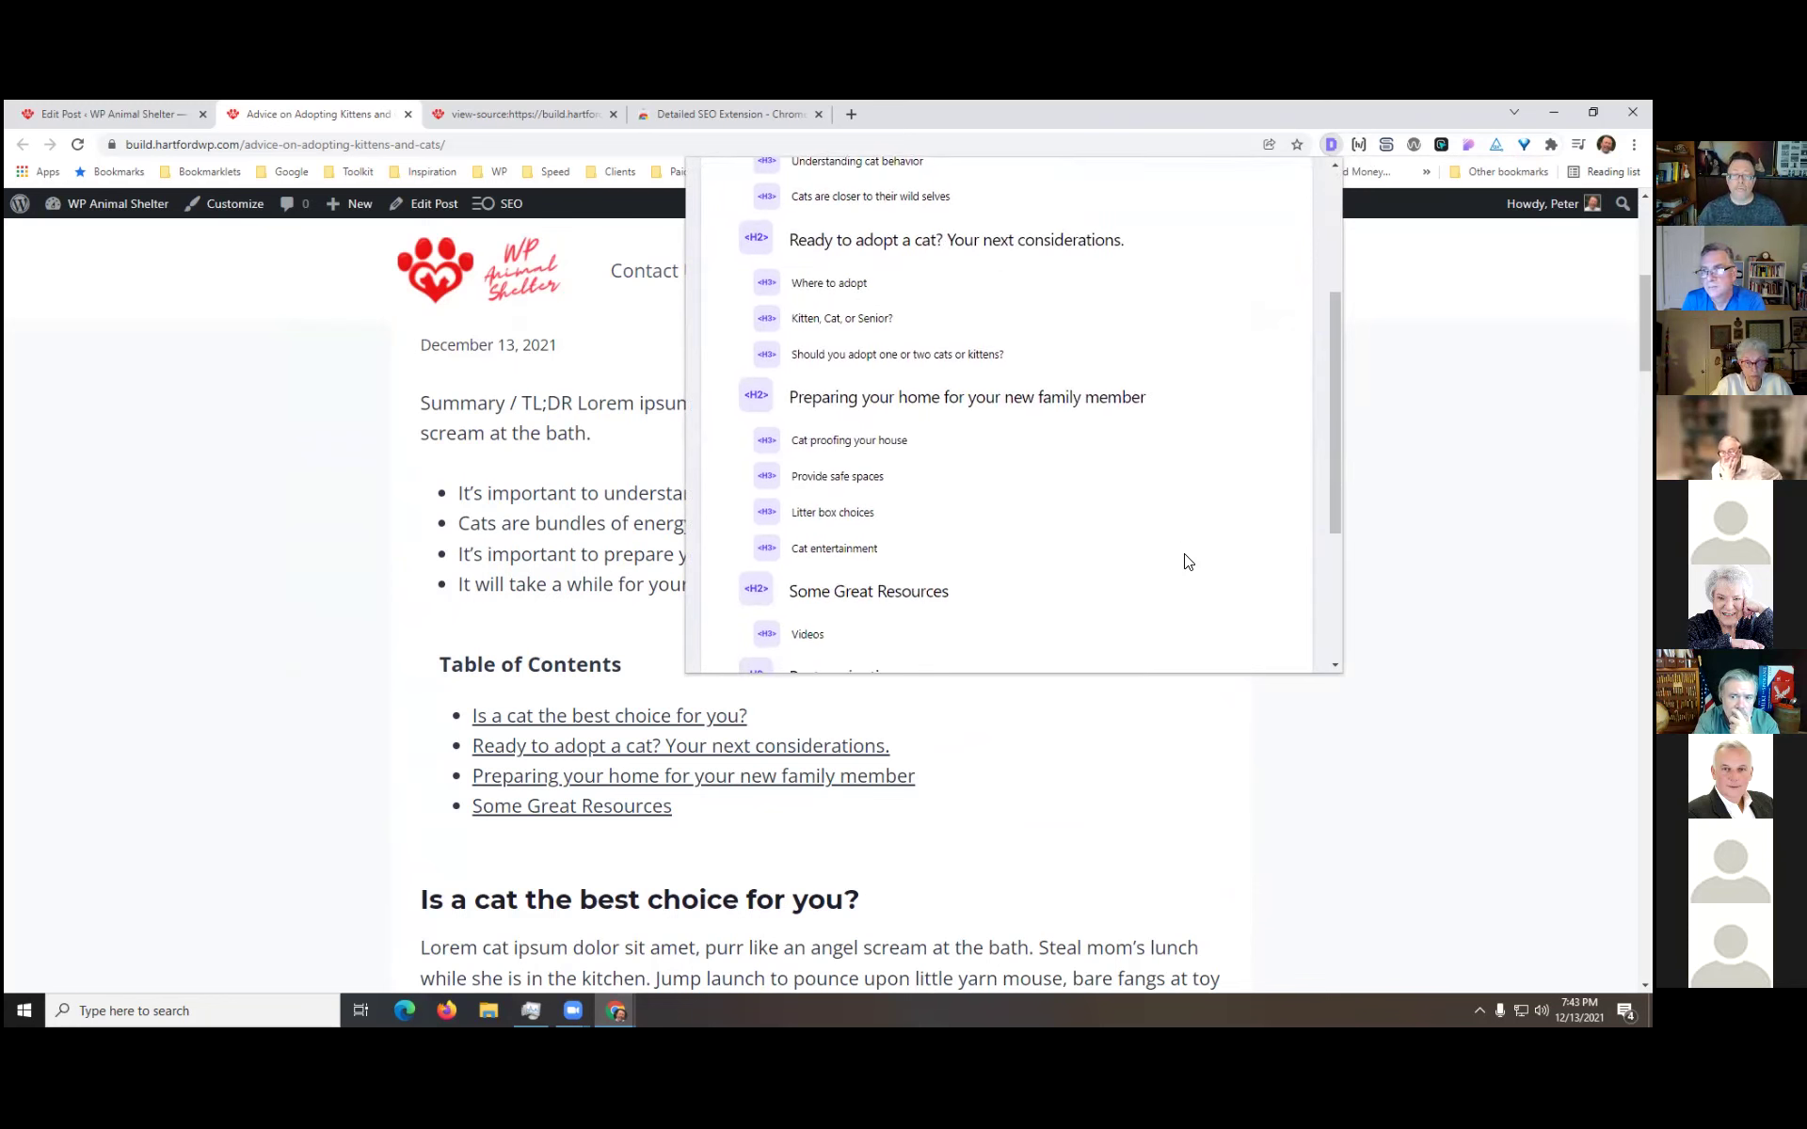
scroll(1157, 475, up, 3)
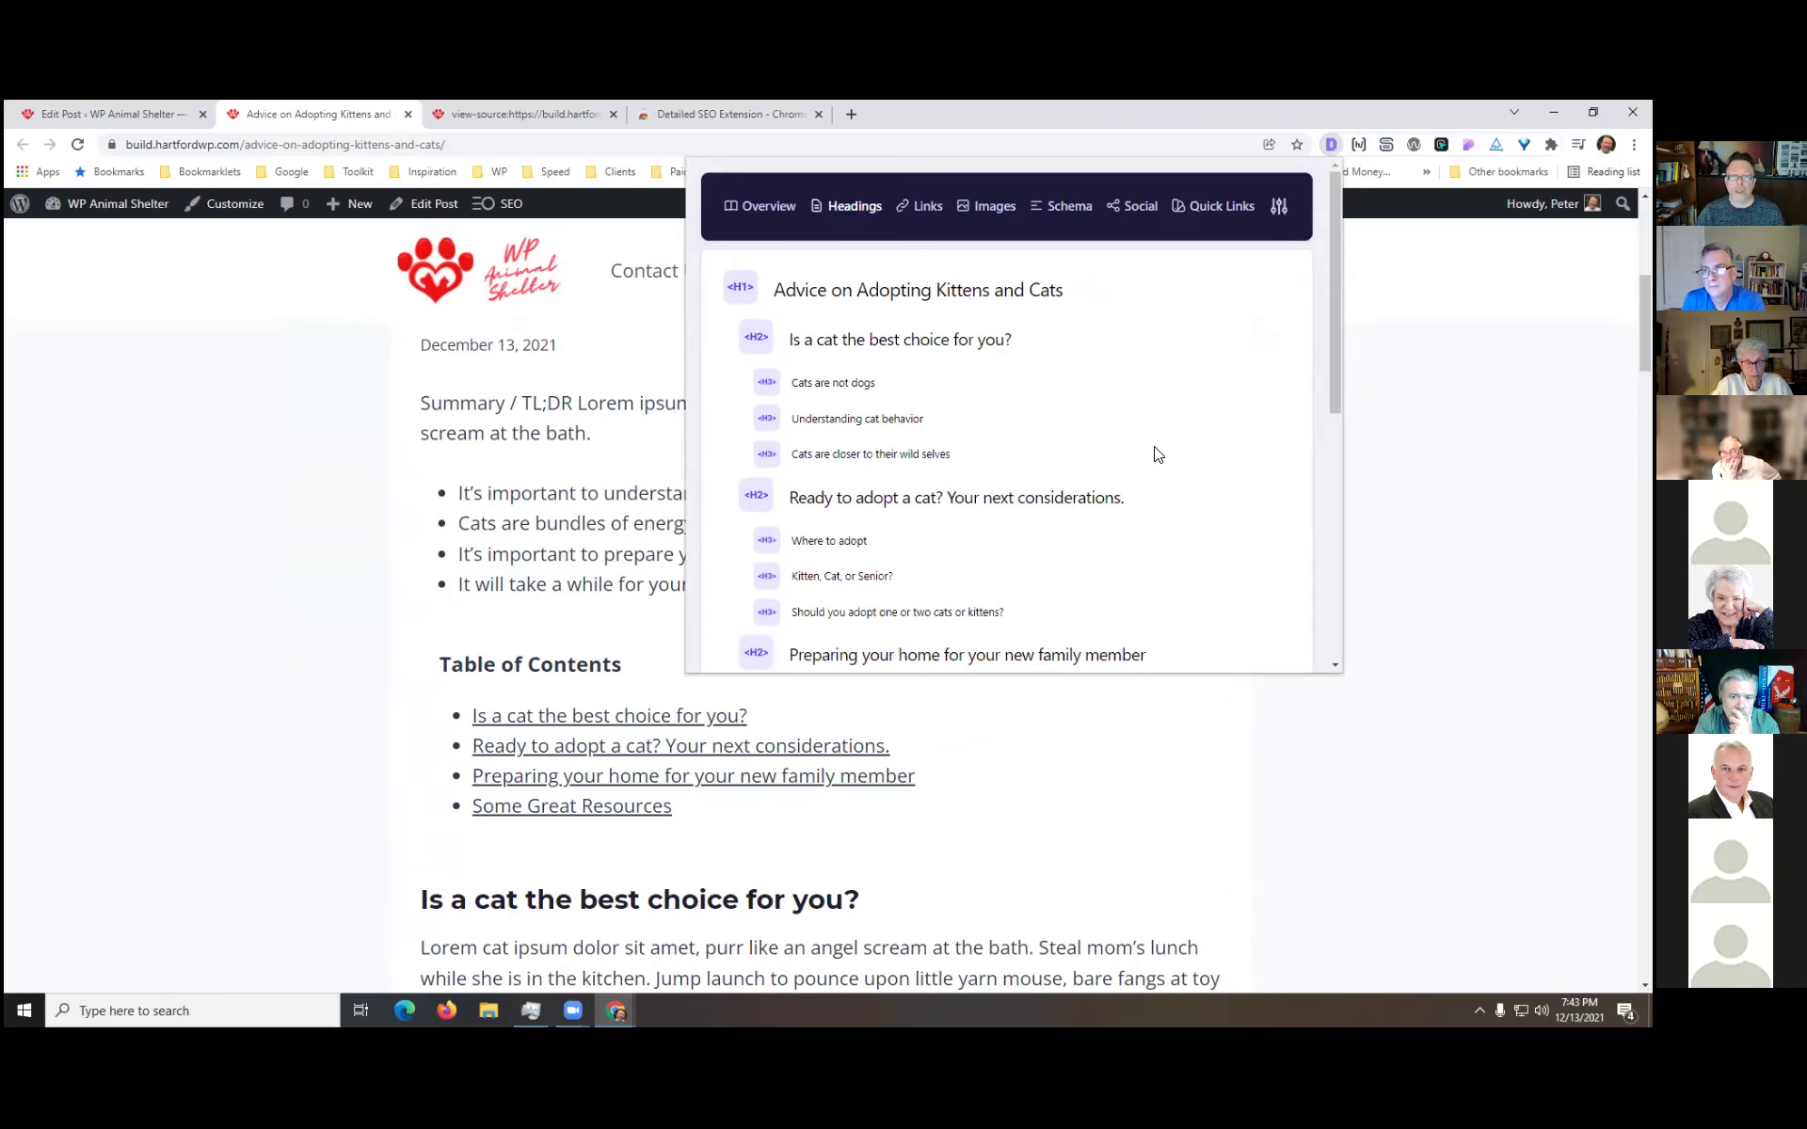
- Examine the extension's link totals and internal links list, plus the report on images without alt text or titles
click(923, 207)
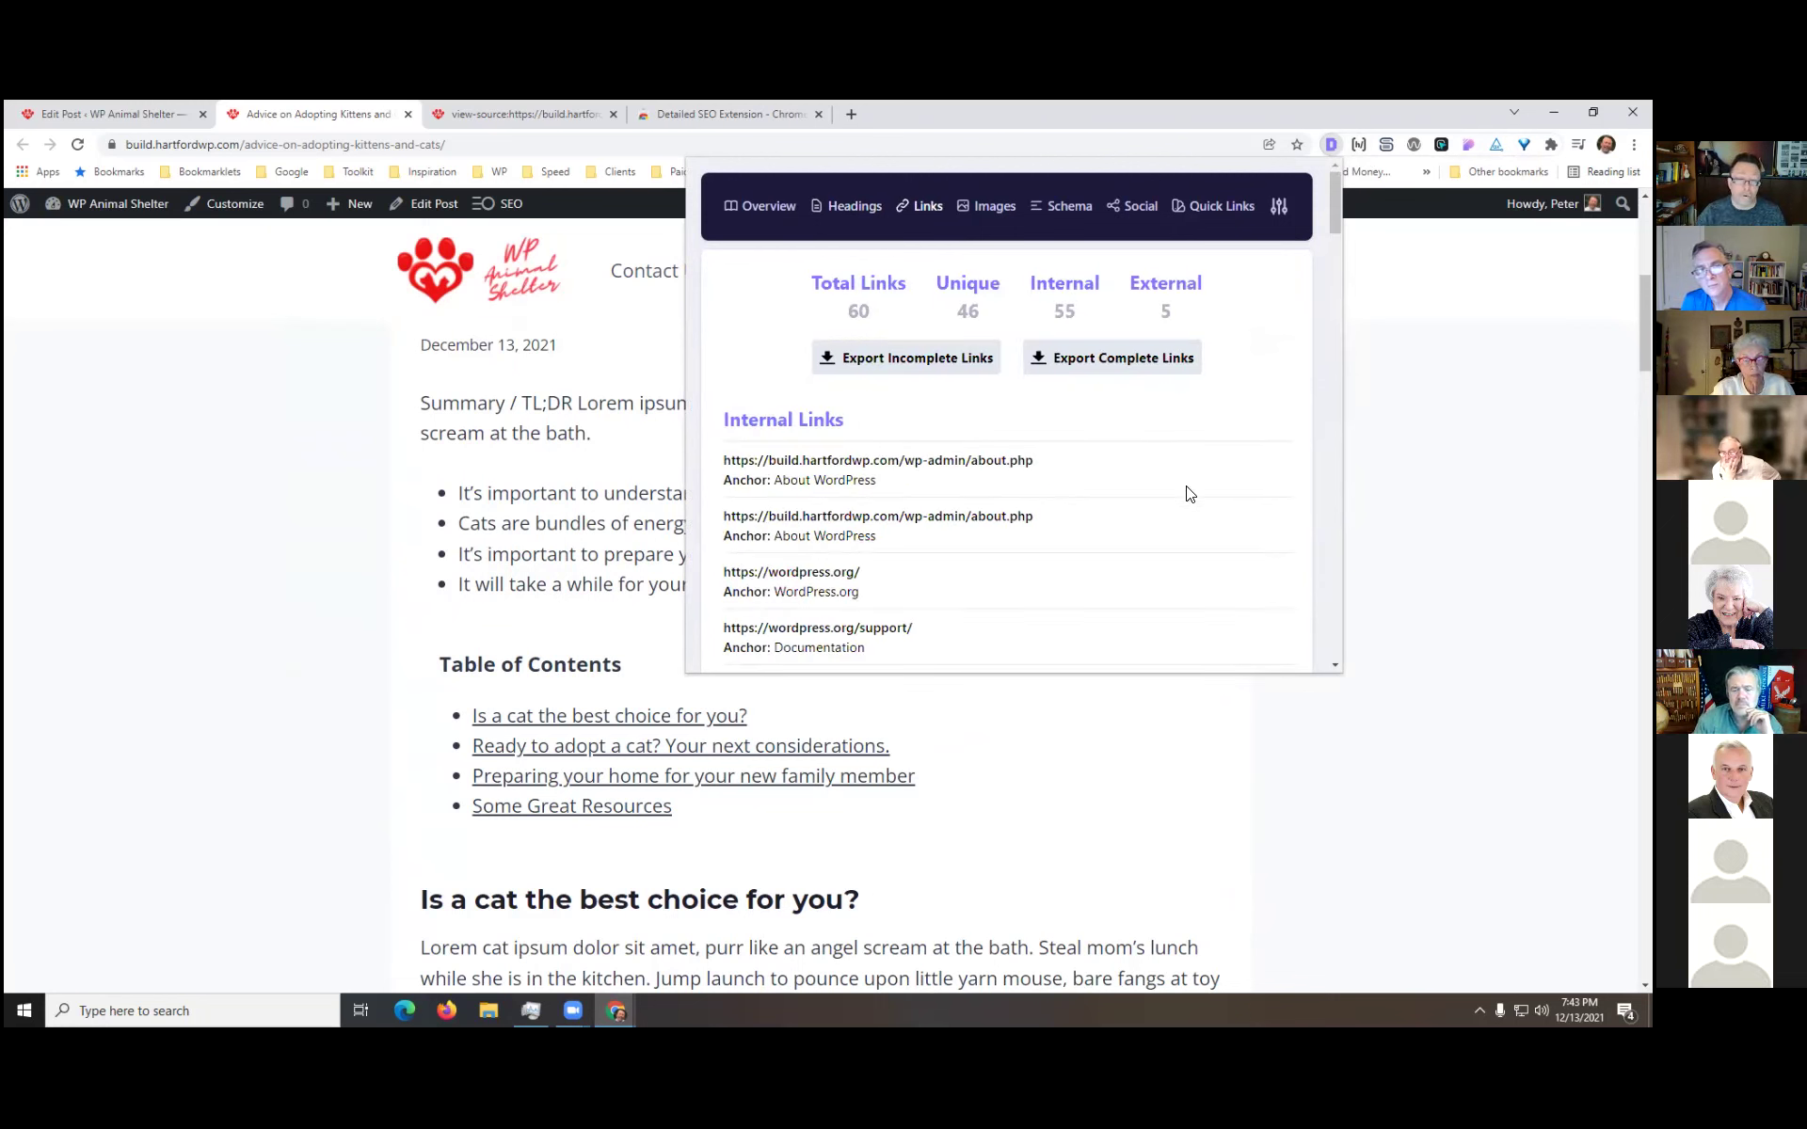
scroll(1192, 497, down, 1)
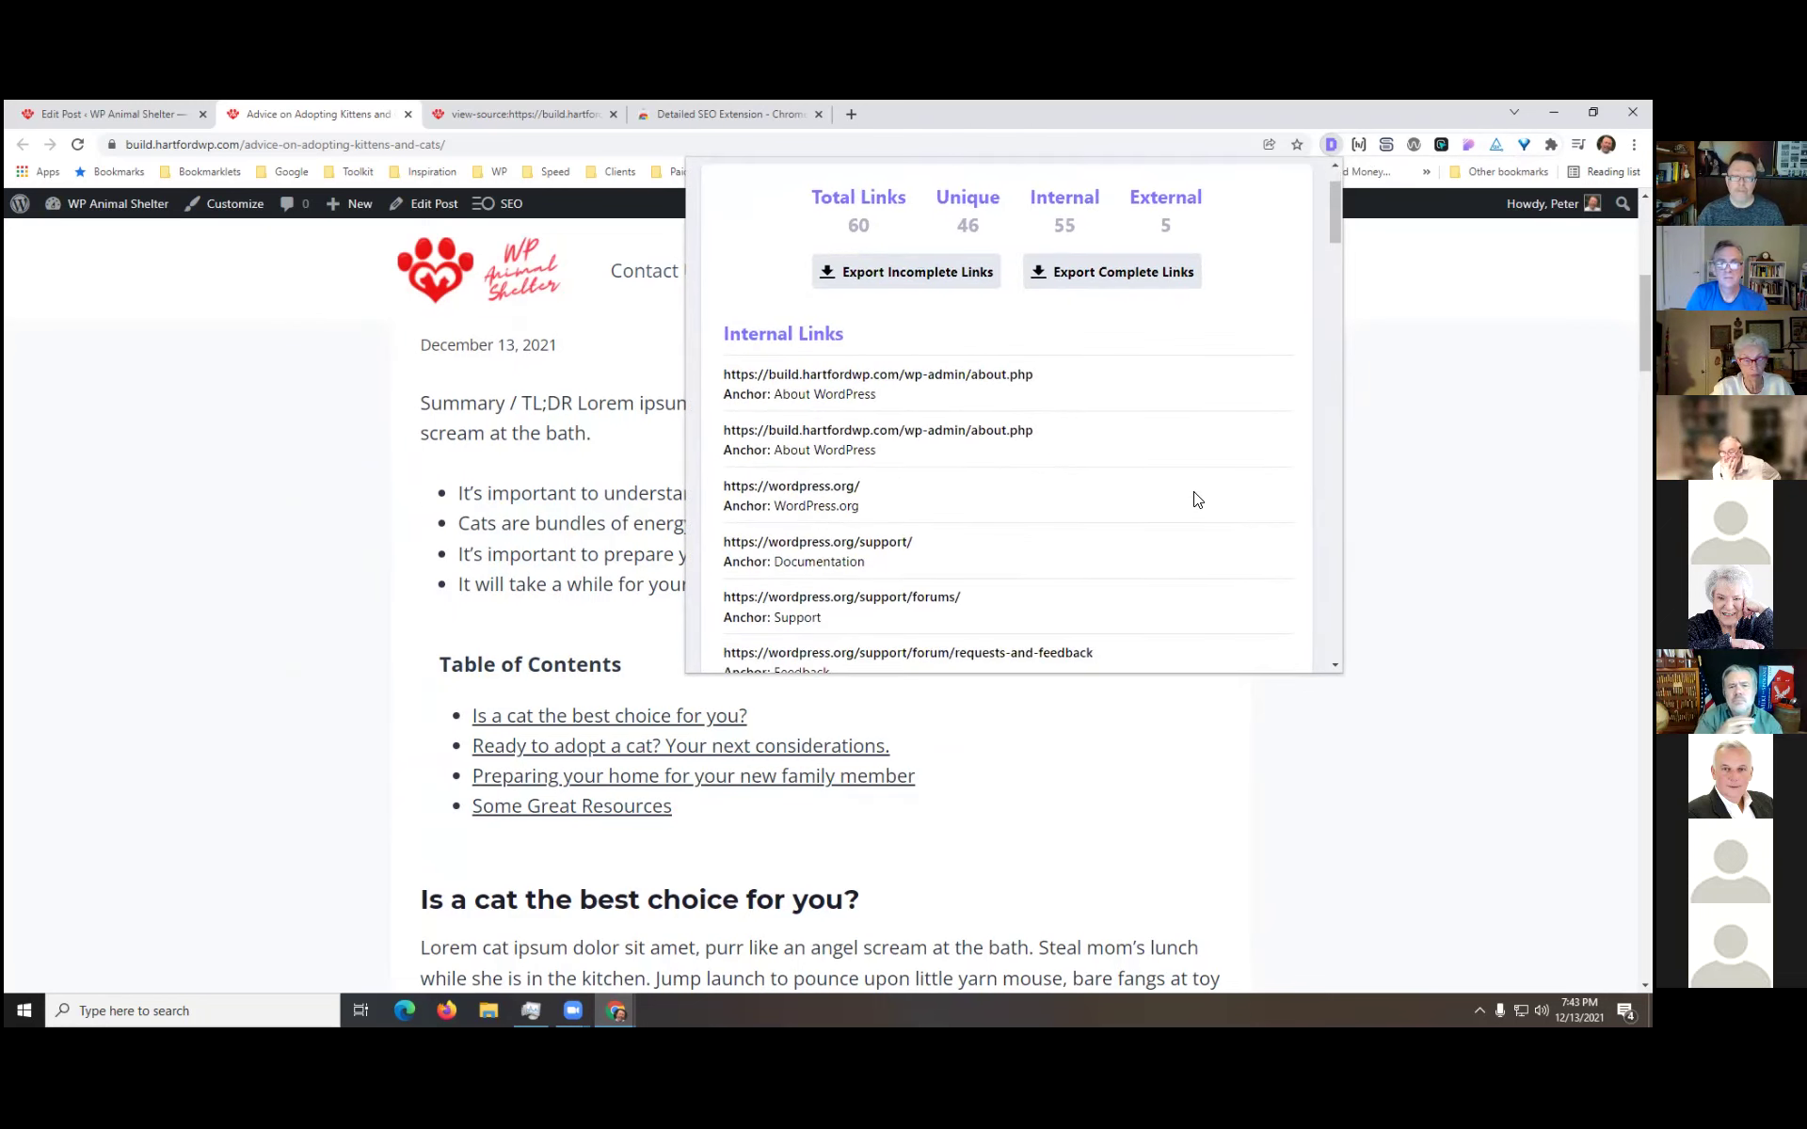
scroll(1193, 505, down, 2)
scroll(1195, 498, up, 4)
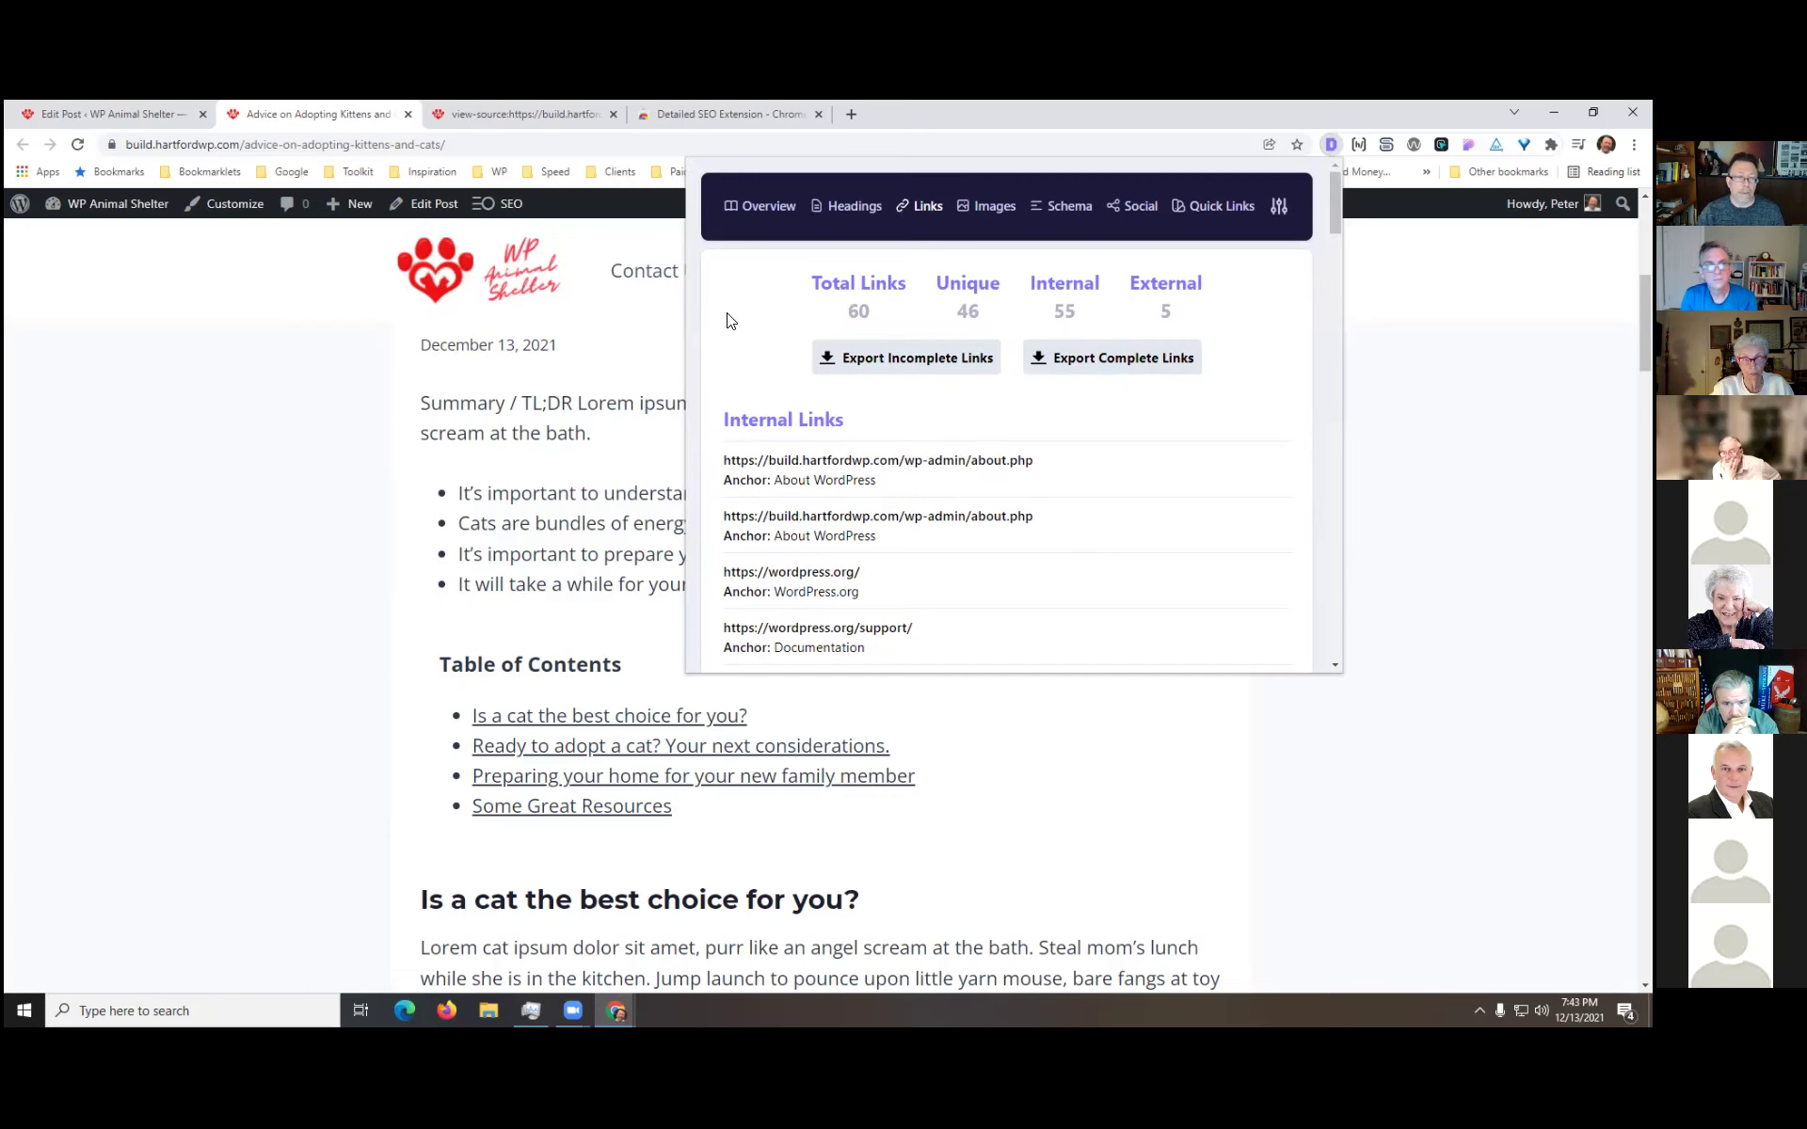
click(987, 211)
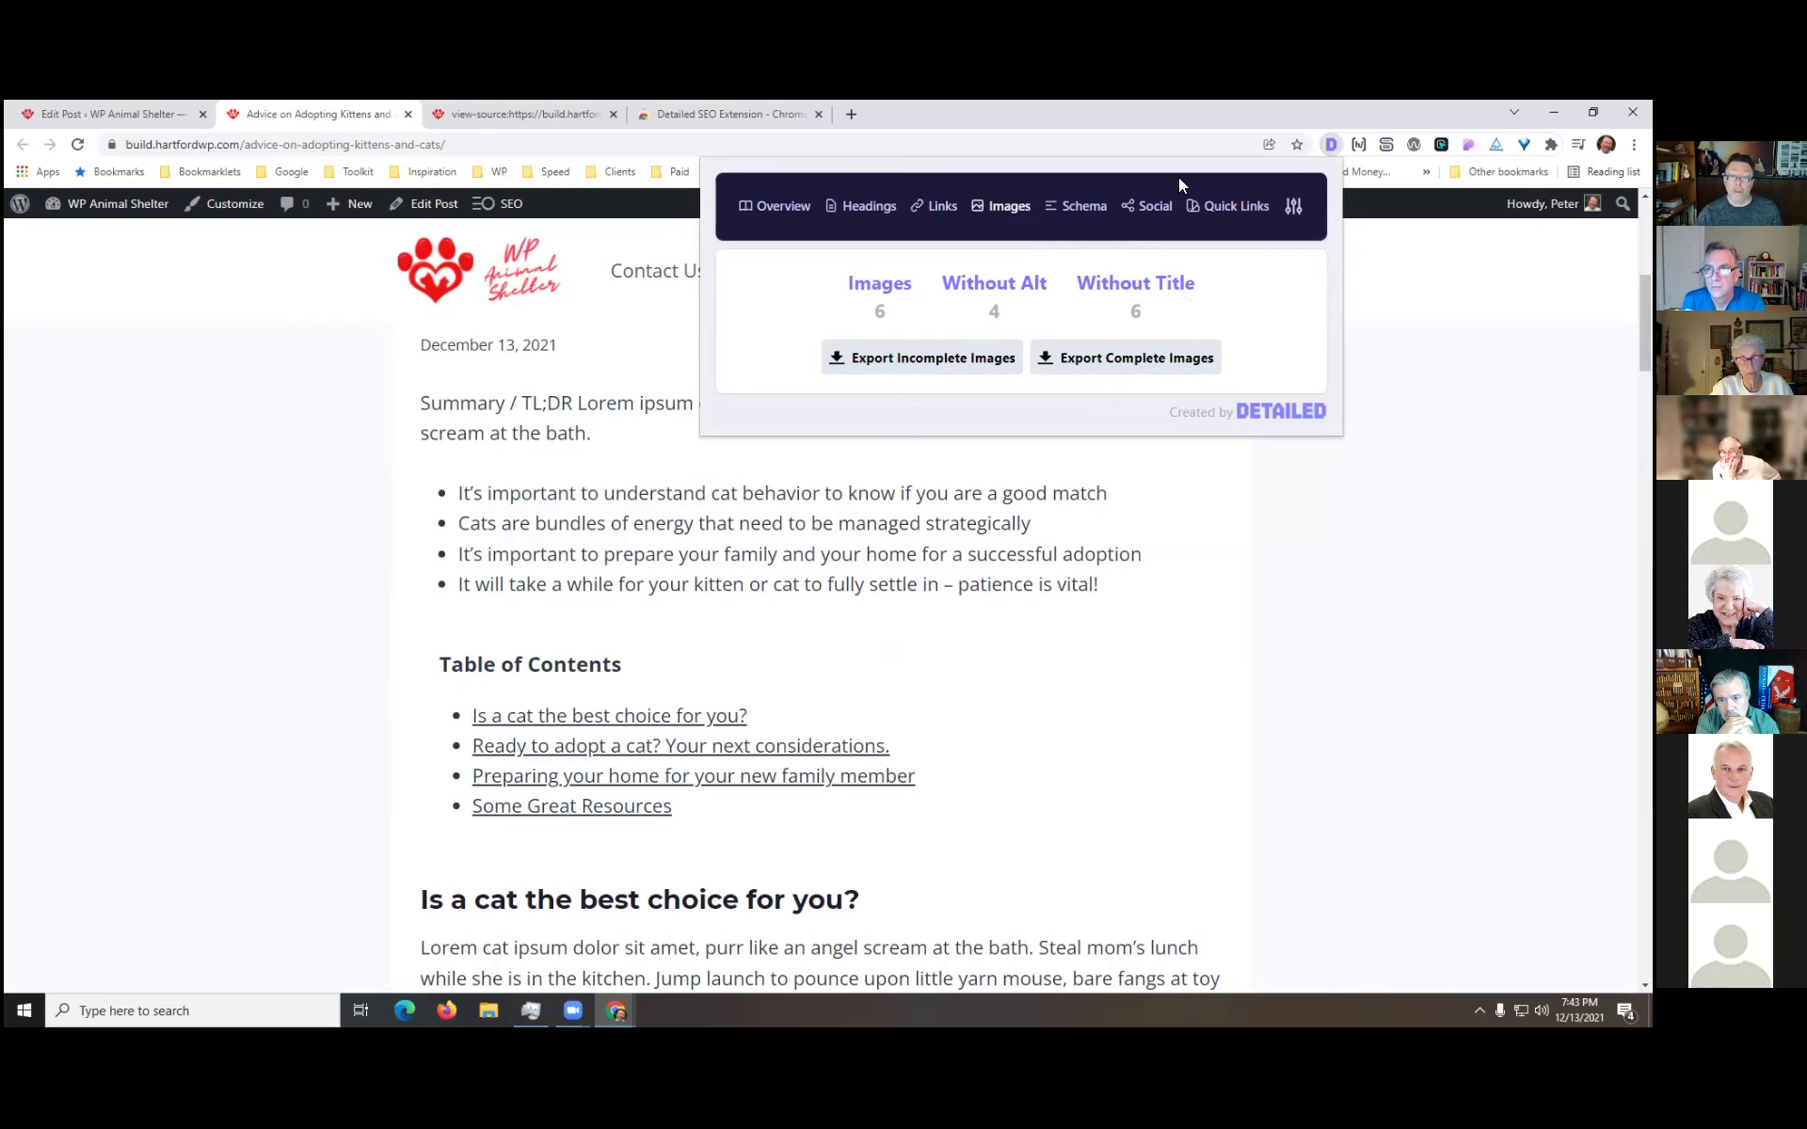
- Examine the post's schema data and its Open Graph (Facebook) social tags in the extension
click(1082, 213)
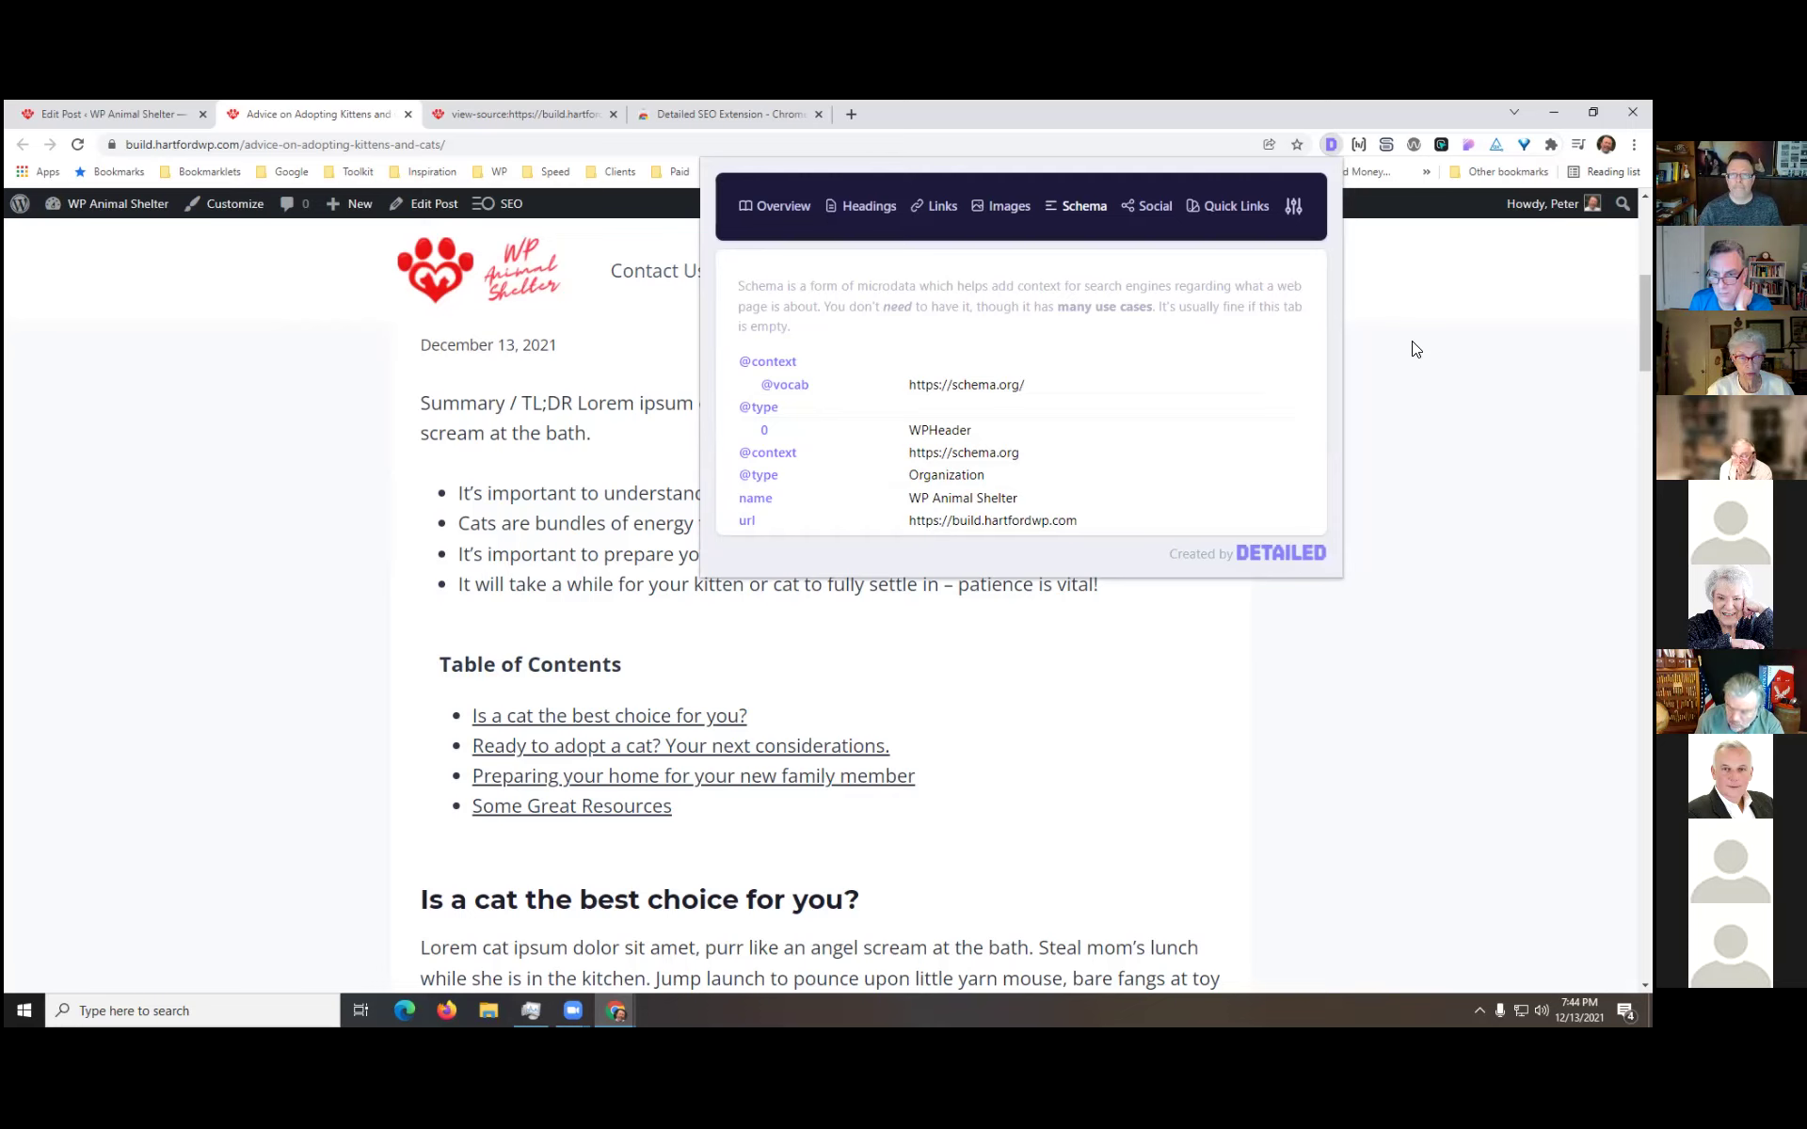
click(1149, 215)
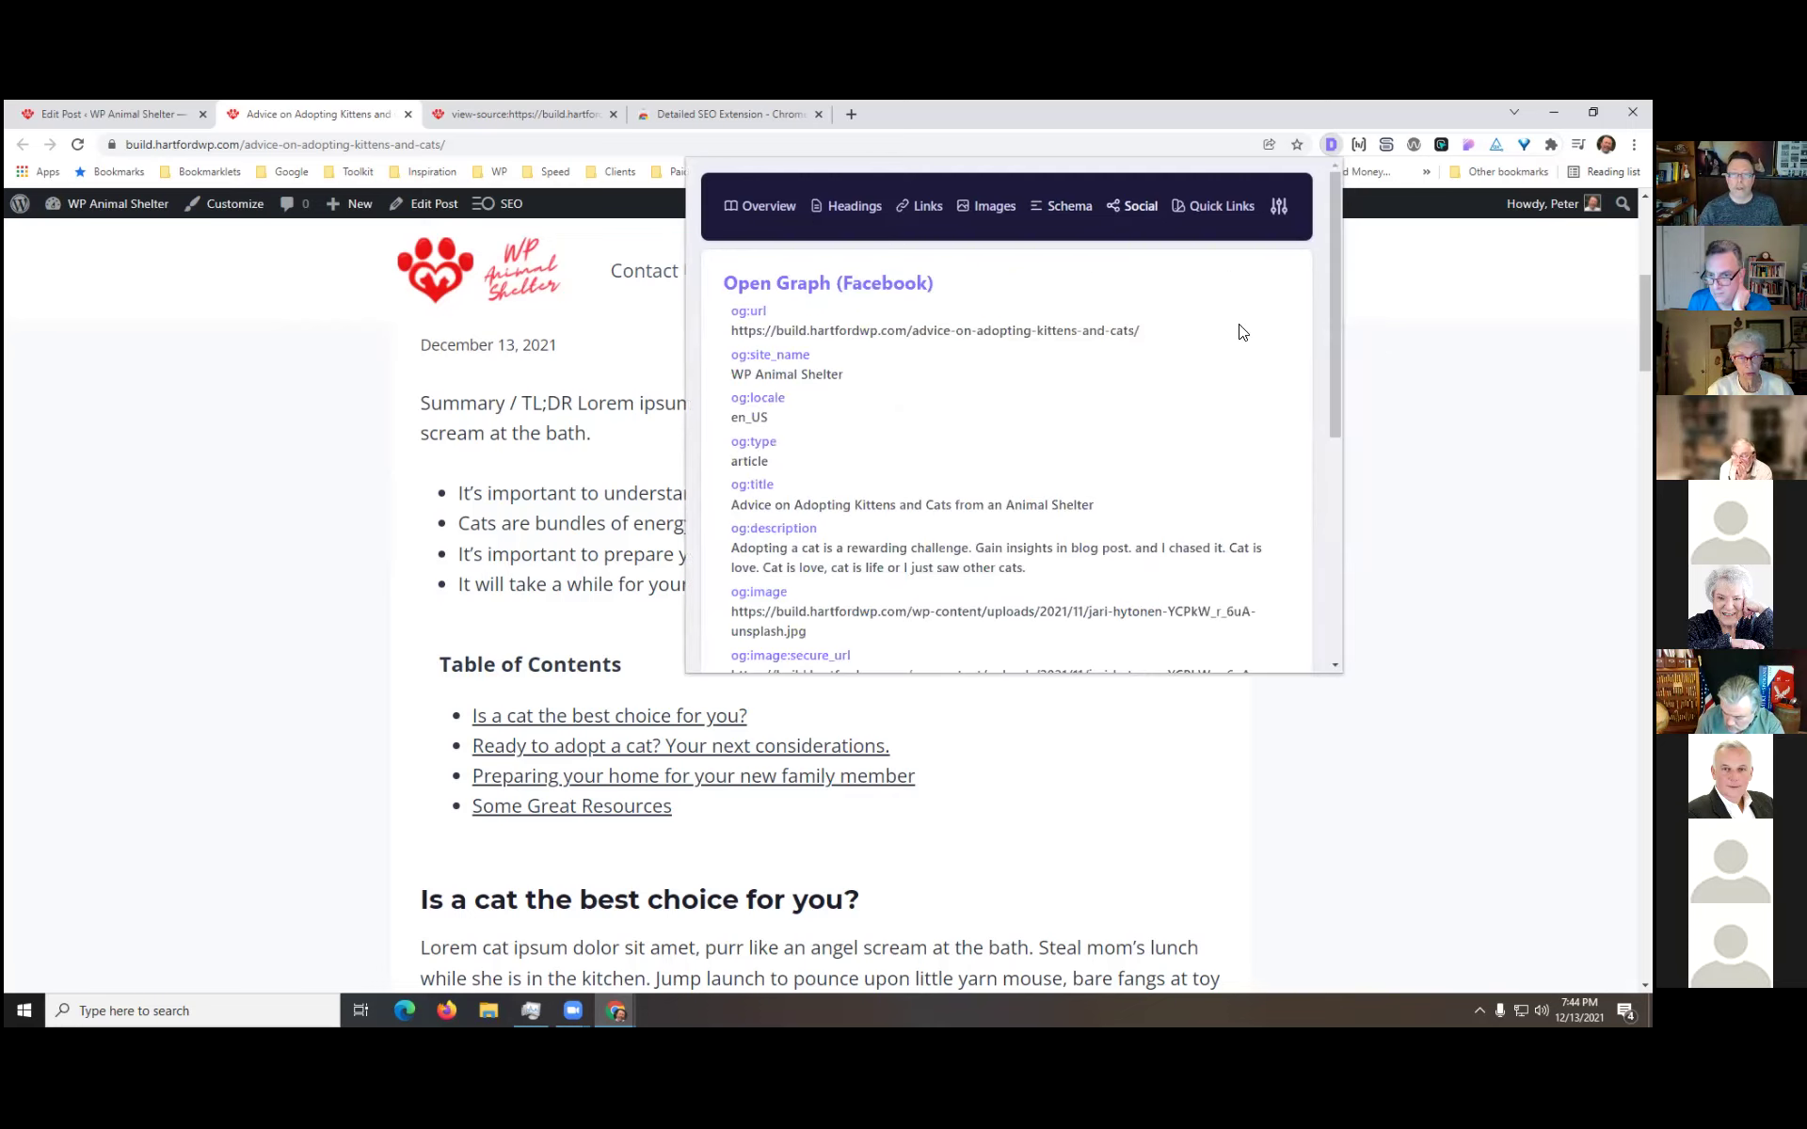
scroll(1195, 508, down, 4)
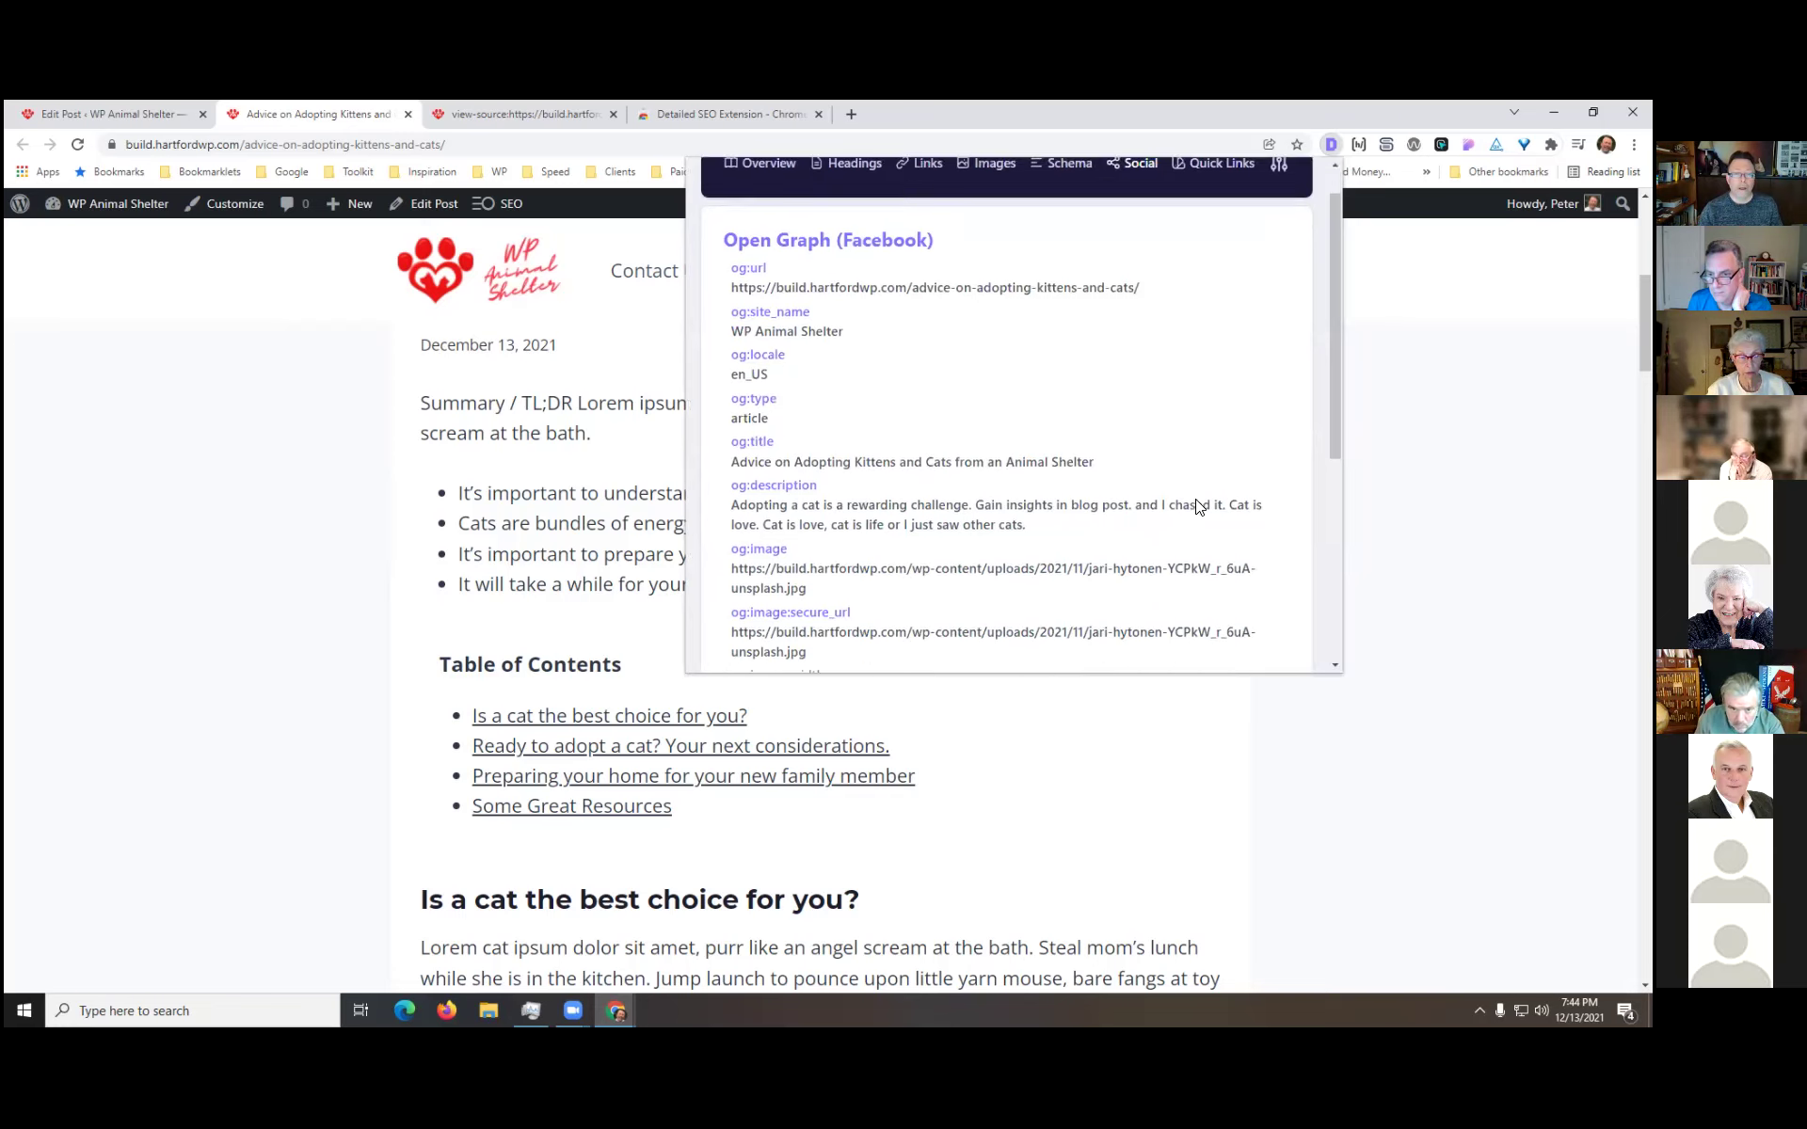
scroll(1183, 534, up, 3)
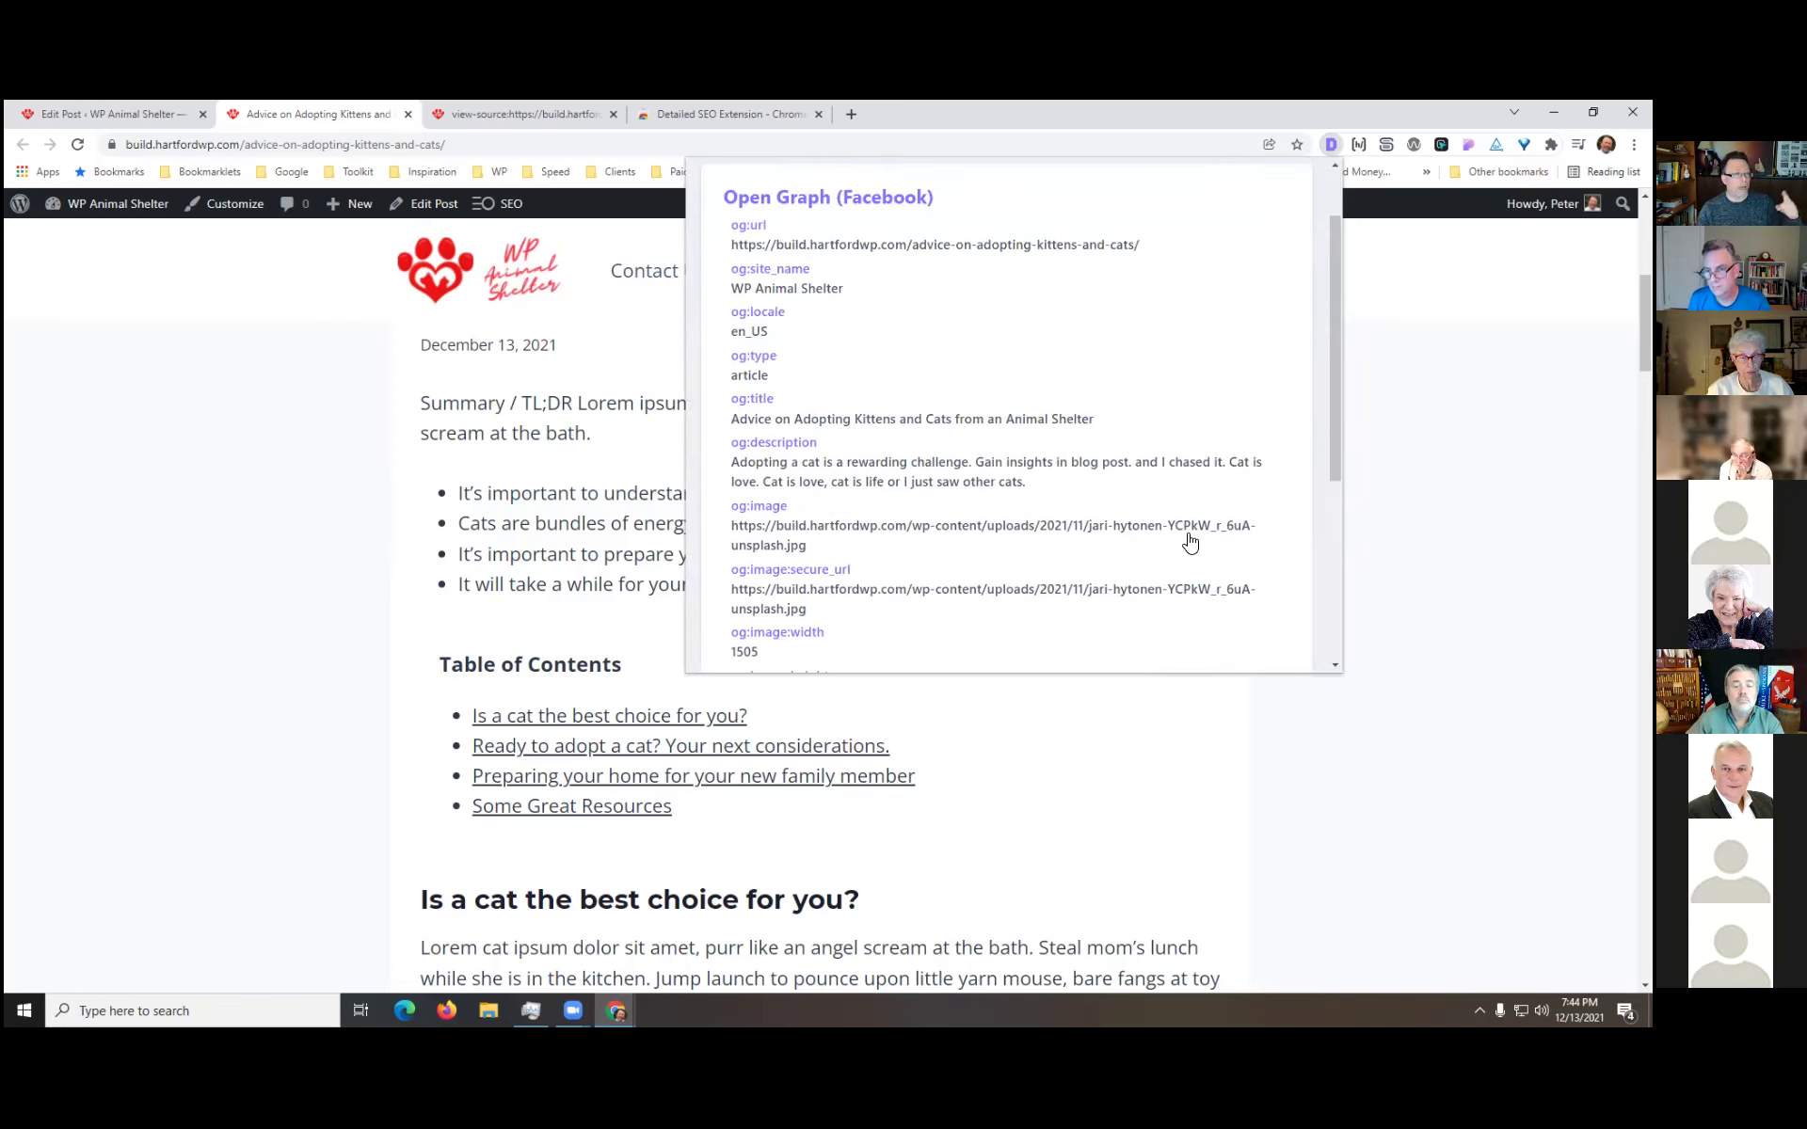
- Examine the post's Open Graph image and Twitter card tags in the extension, and return to its heading outline
scroll(1187, 543, down, 3)
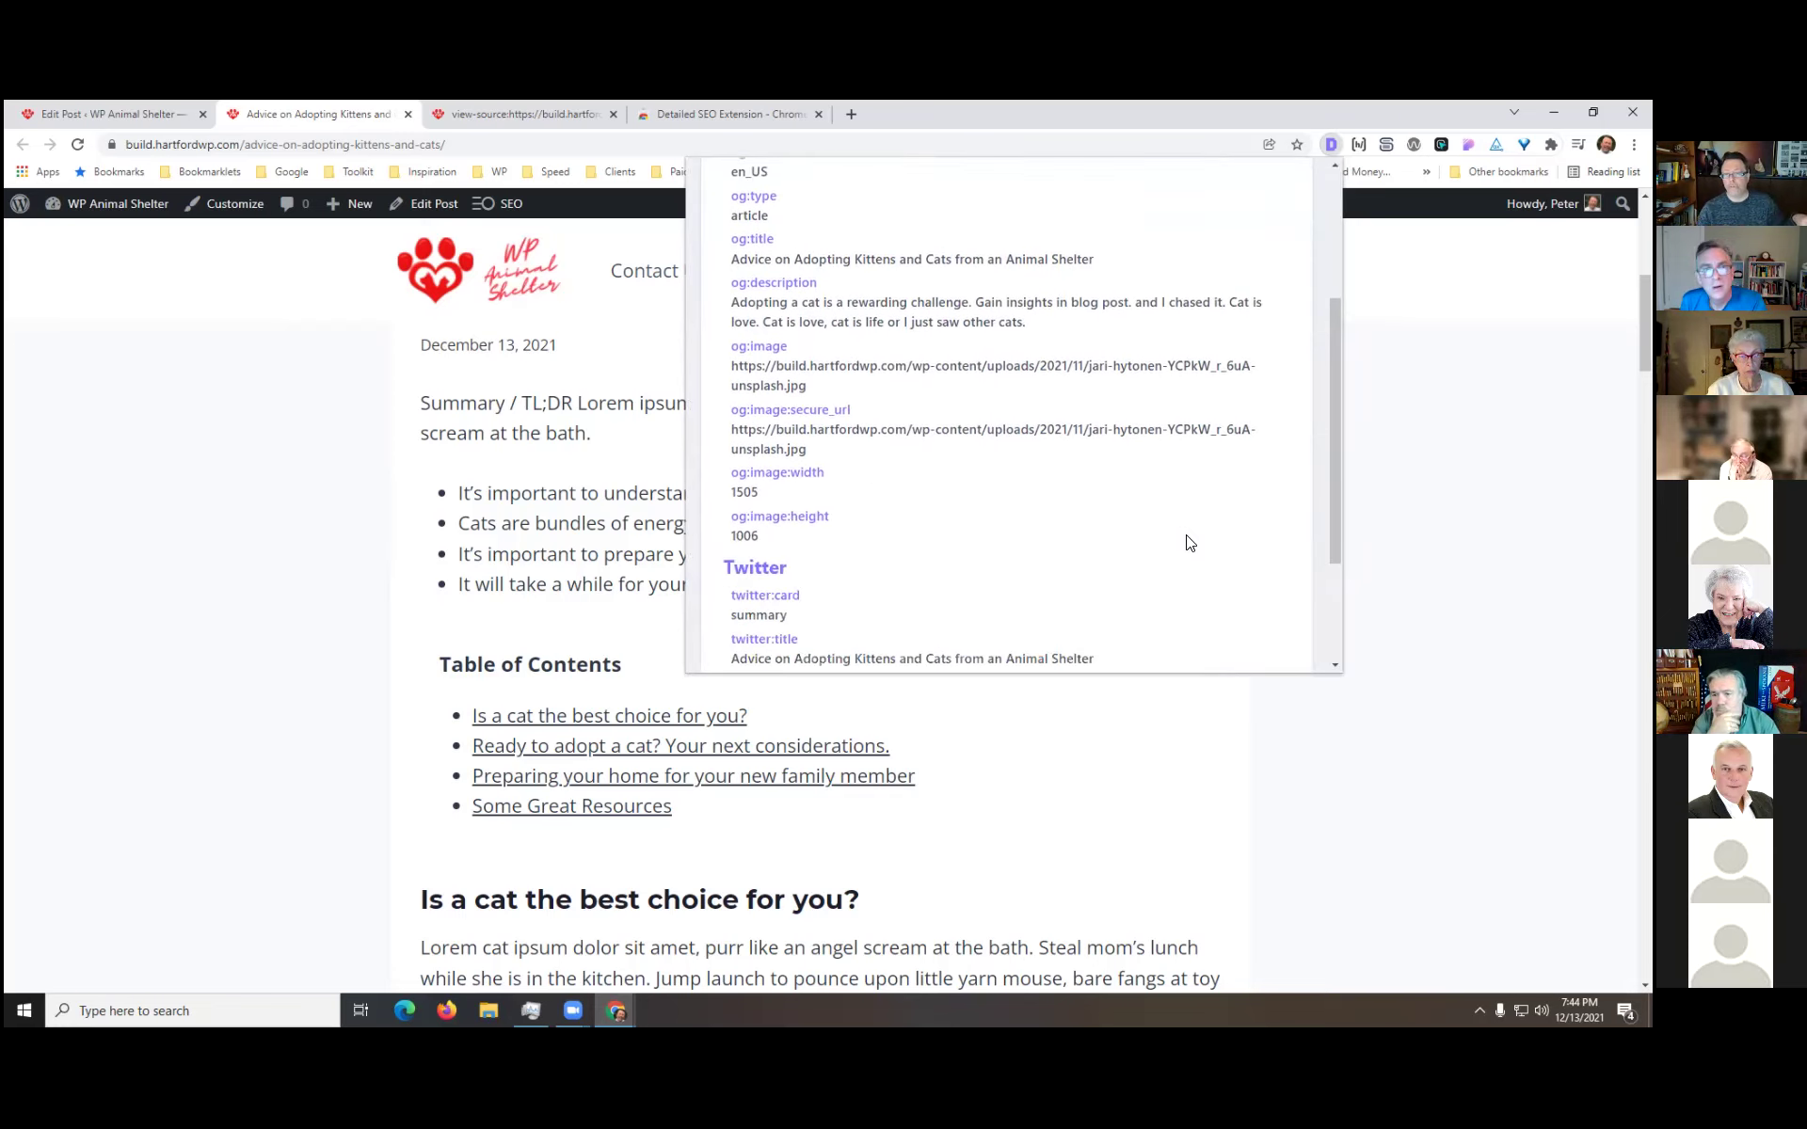
scroll(1188, 543, up, 4)
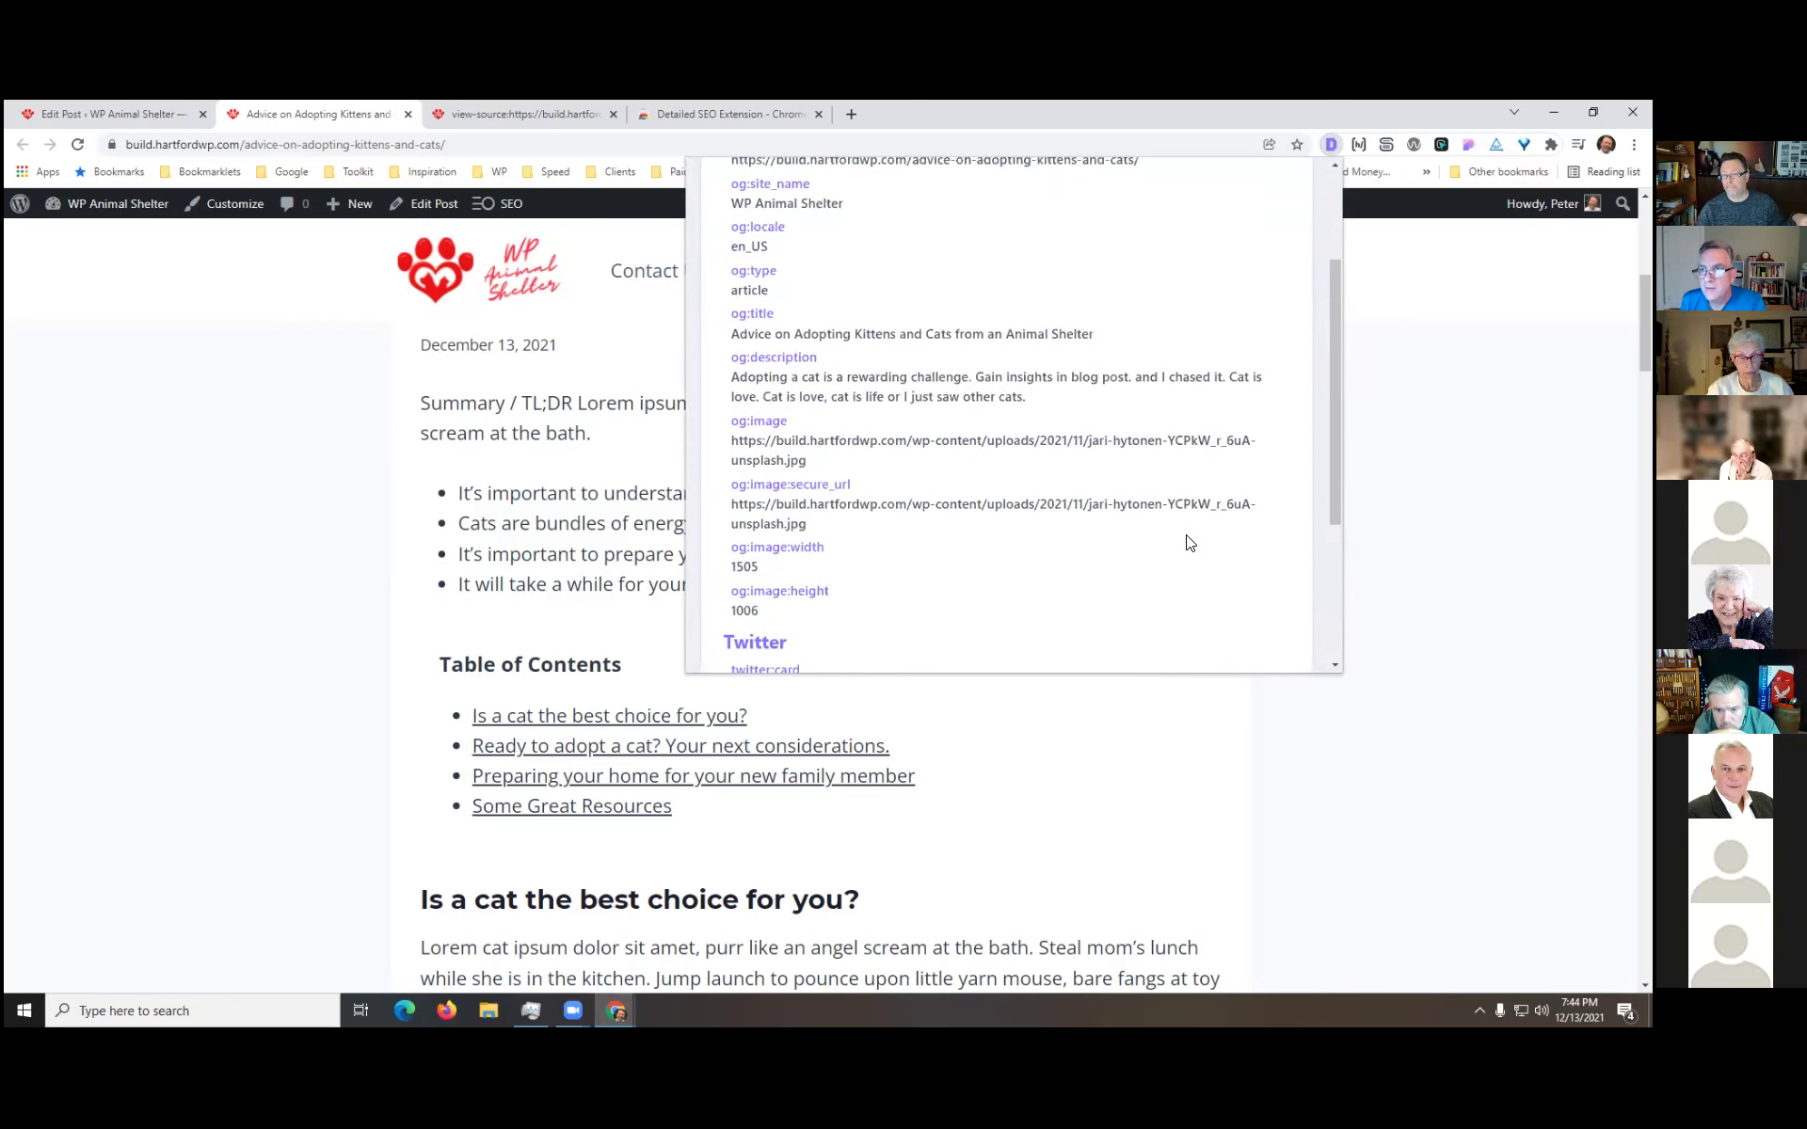
scroll(1185, 534, down, 3)
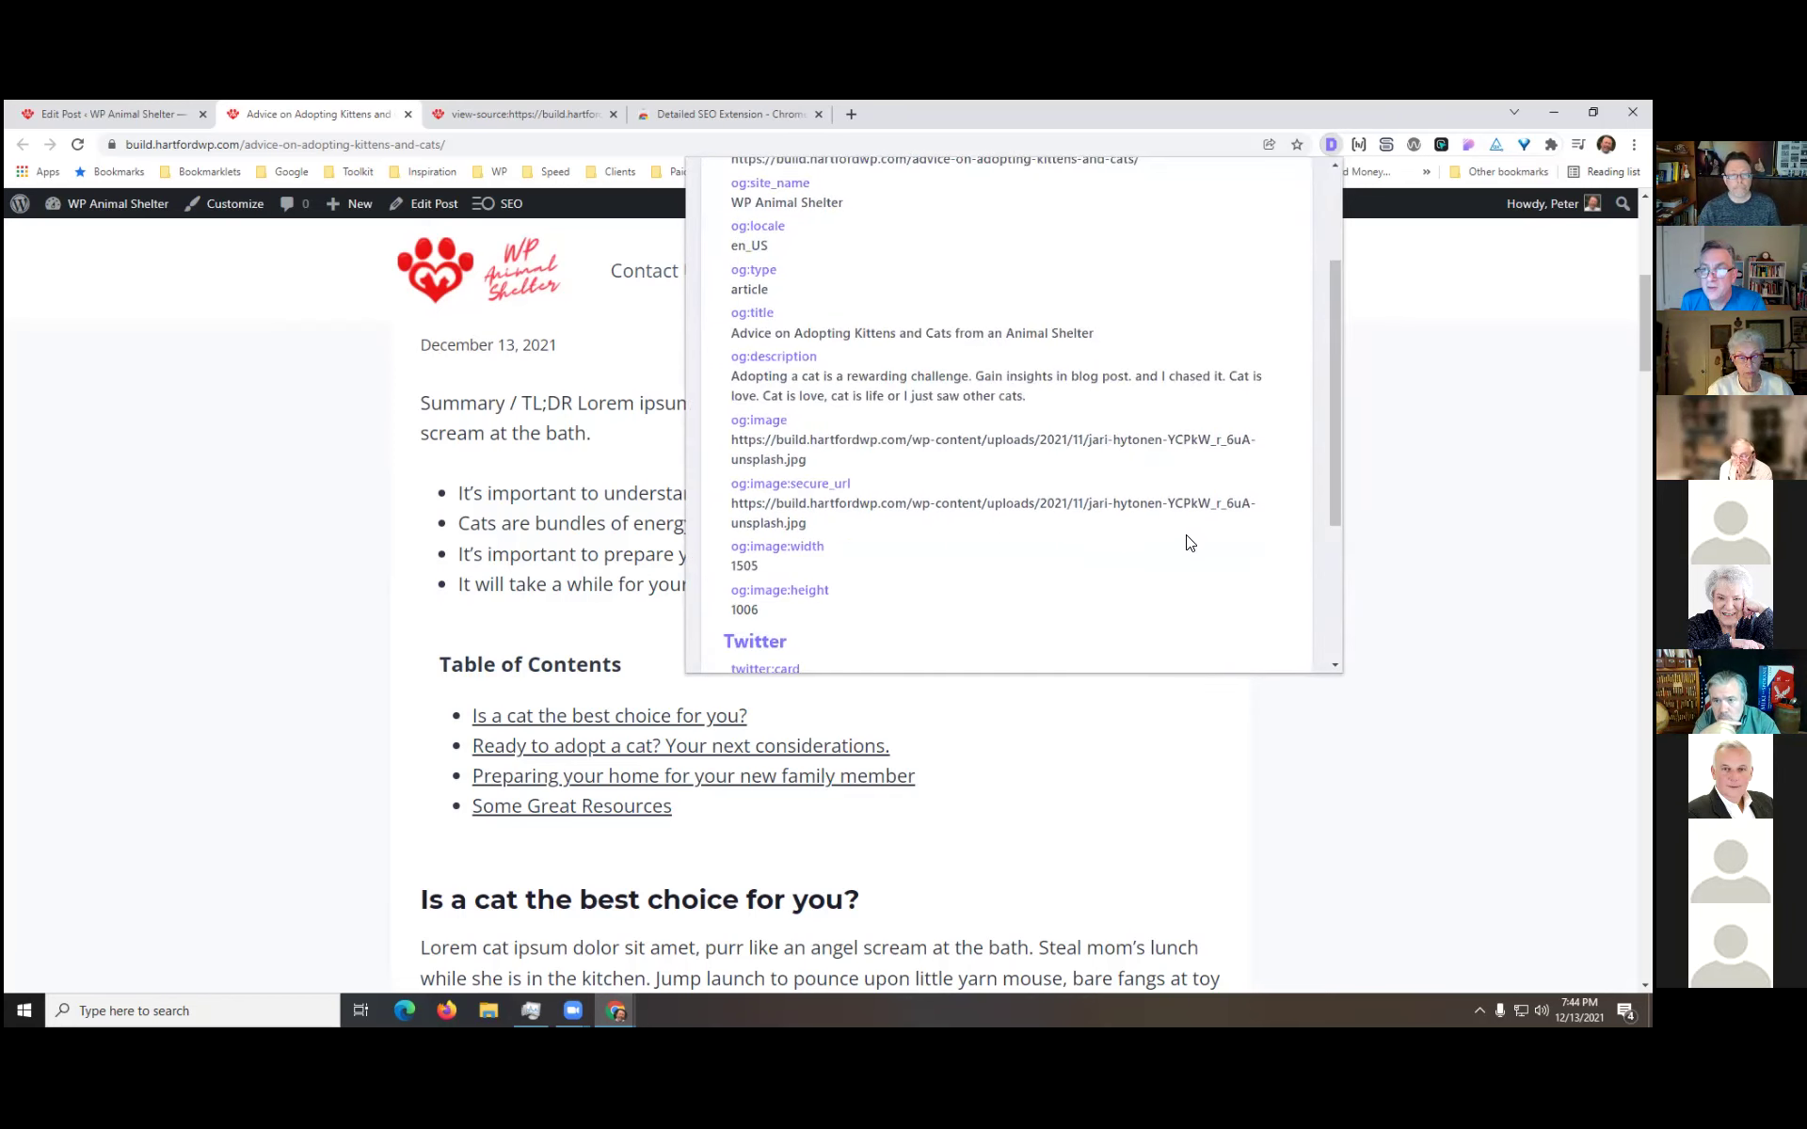
scroll(1187, 545, down, 1)
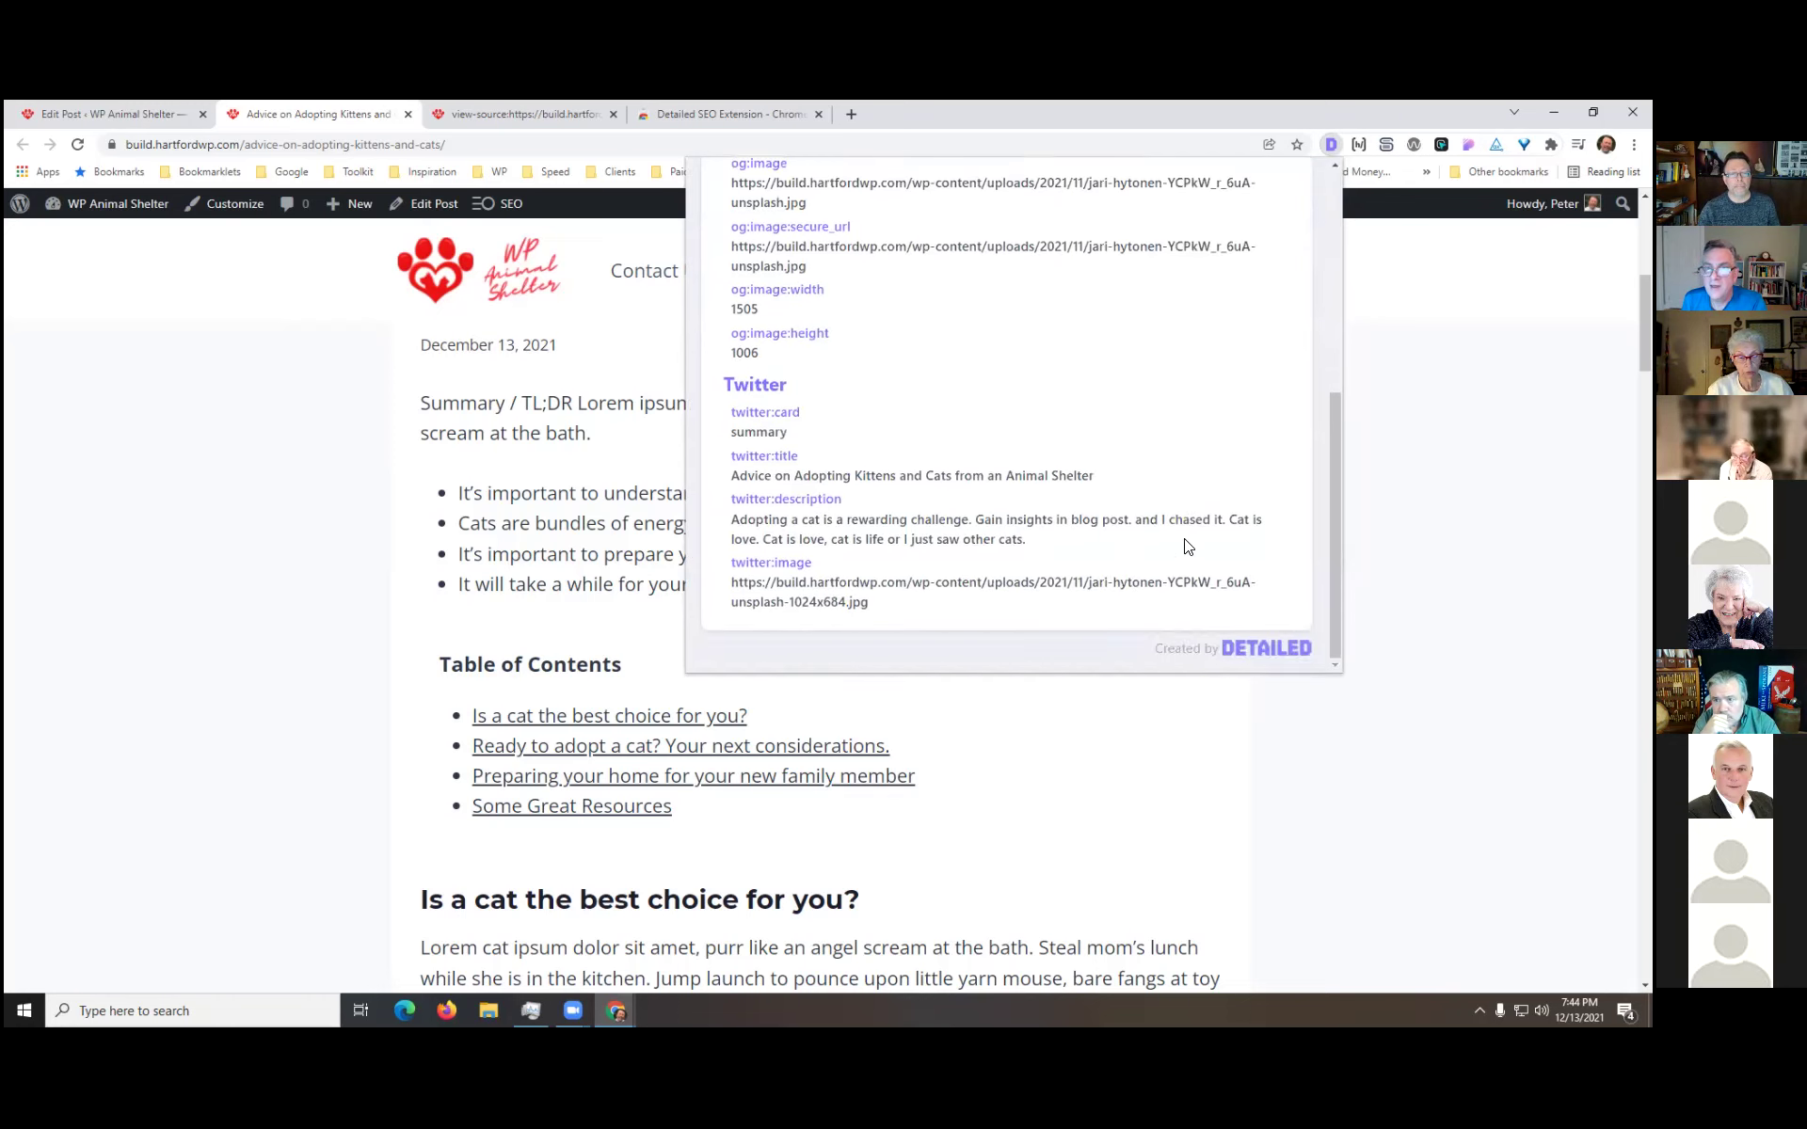
scroll(1188, 546, up, 5)
click(855, 210)
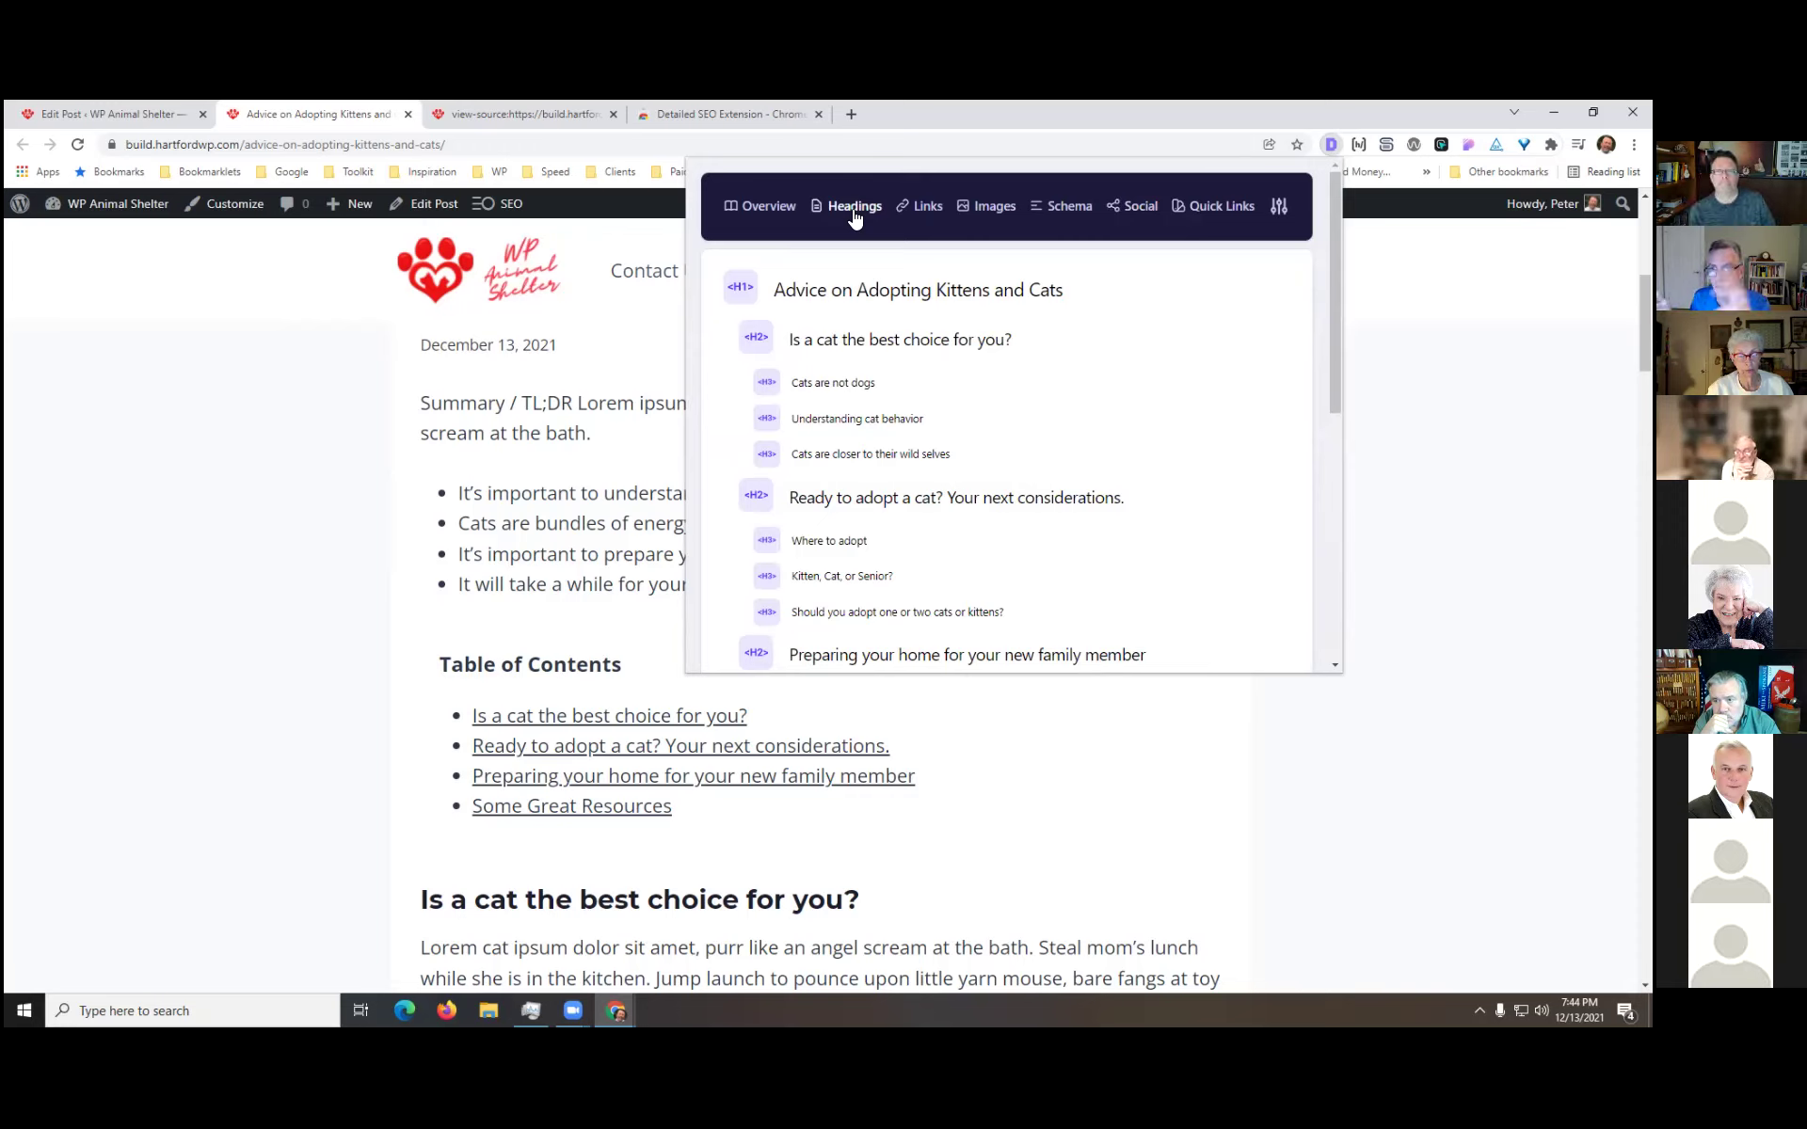
- Go to the WP Animal Shelter homepage and check its title, description and URL overview in the Detailed SEO Extension
click(1431, 388)
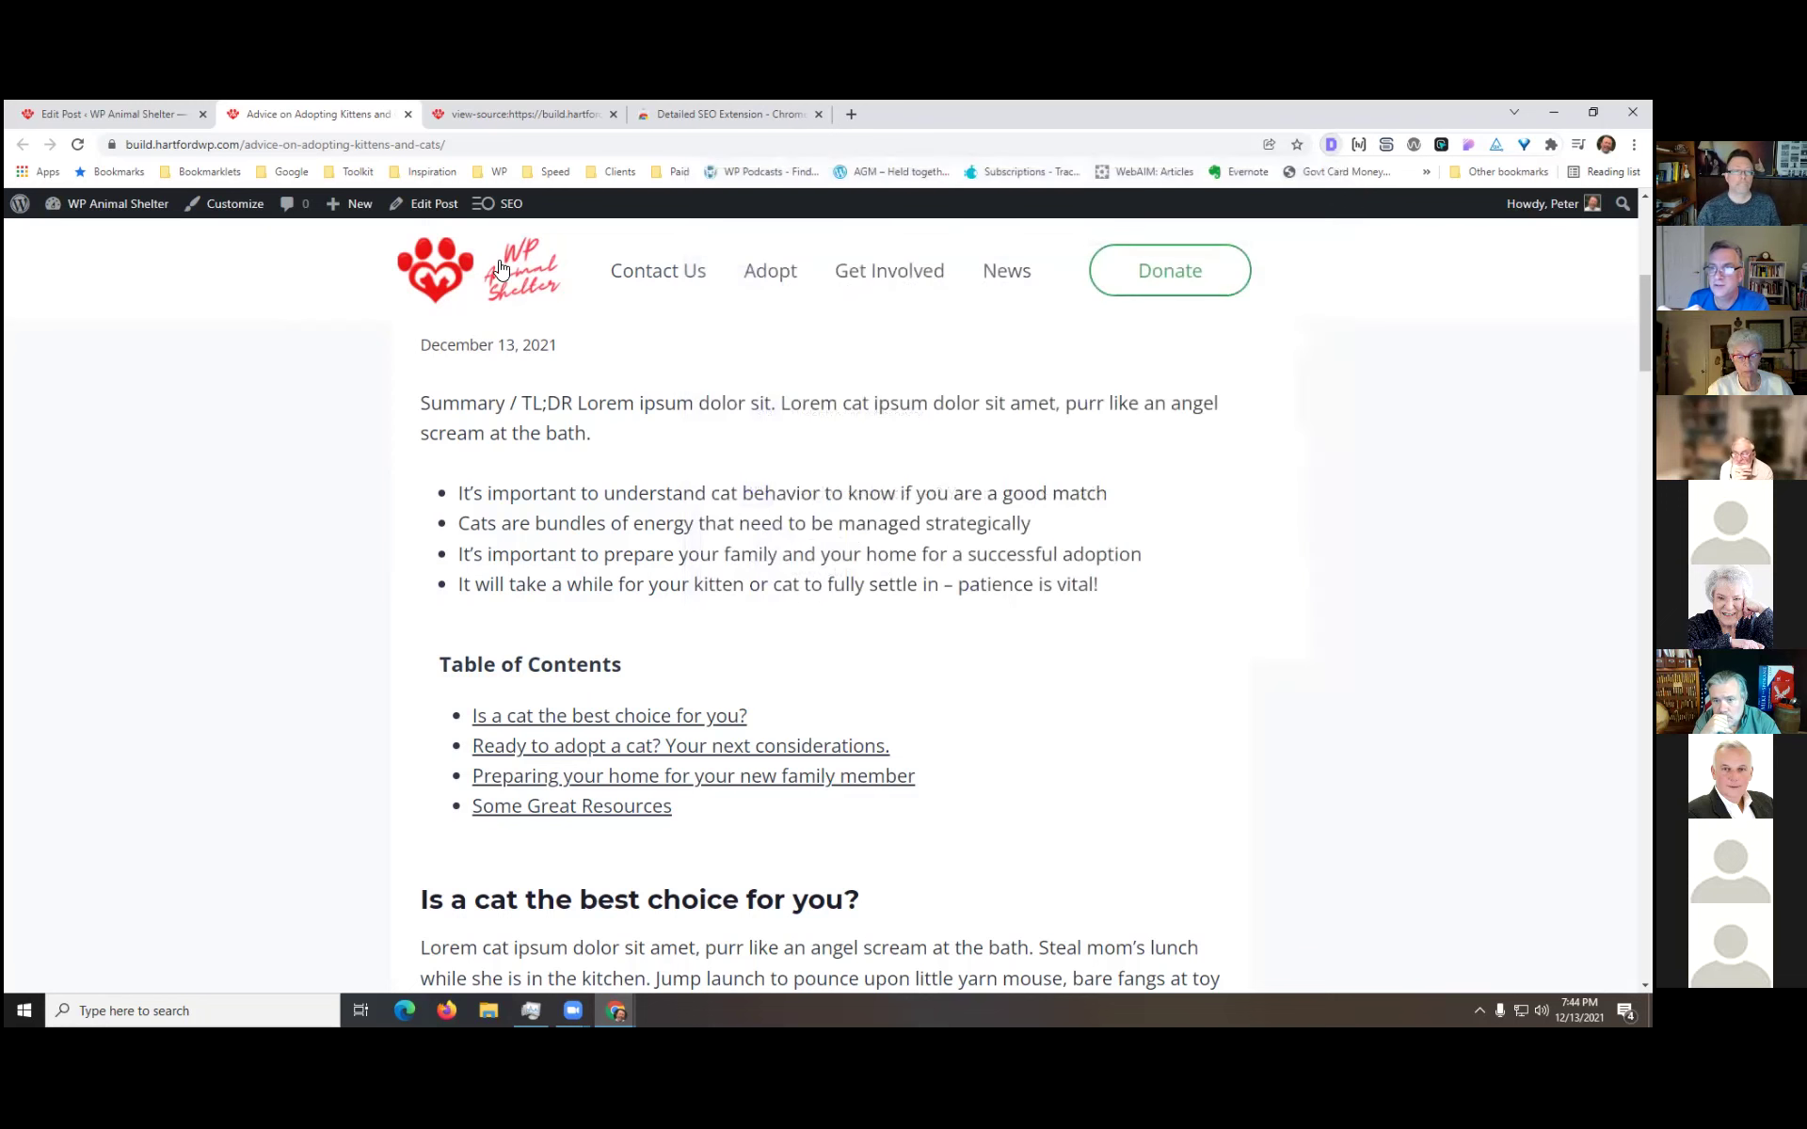
click(418, 272)
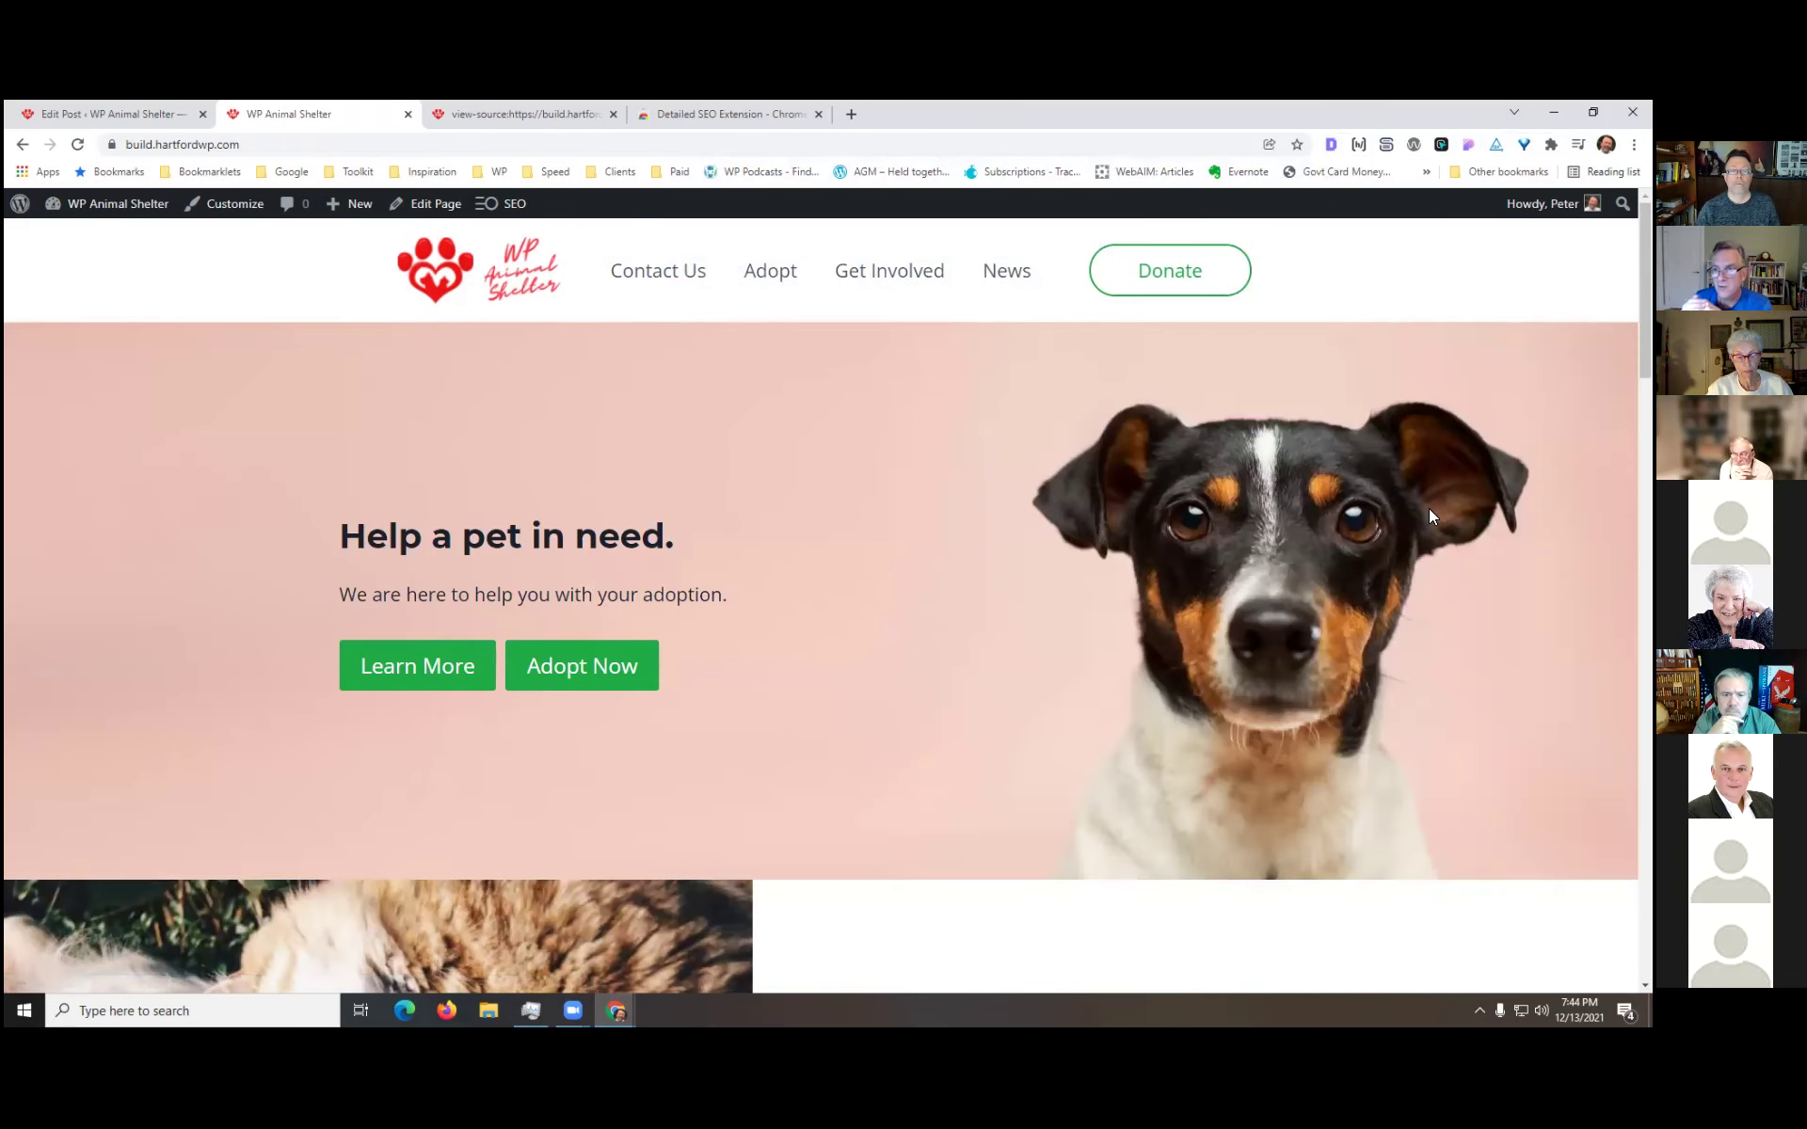
scroll(1427, 512, down, 4)
scroll(1426, 525, up, 5)
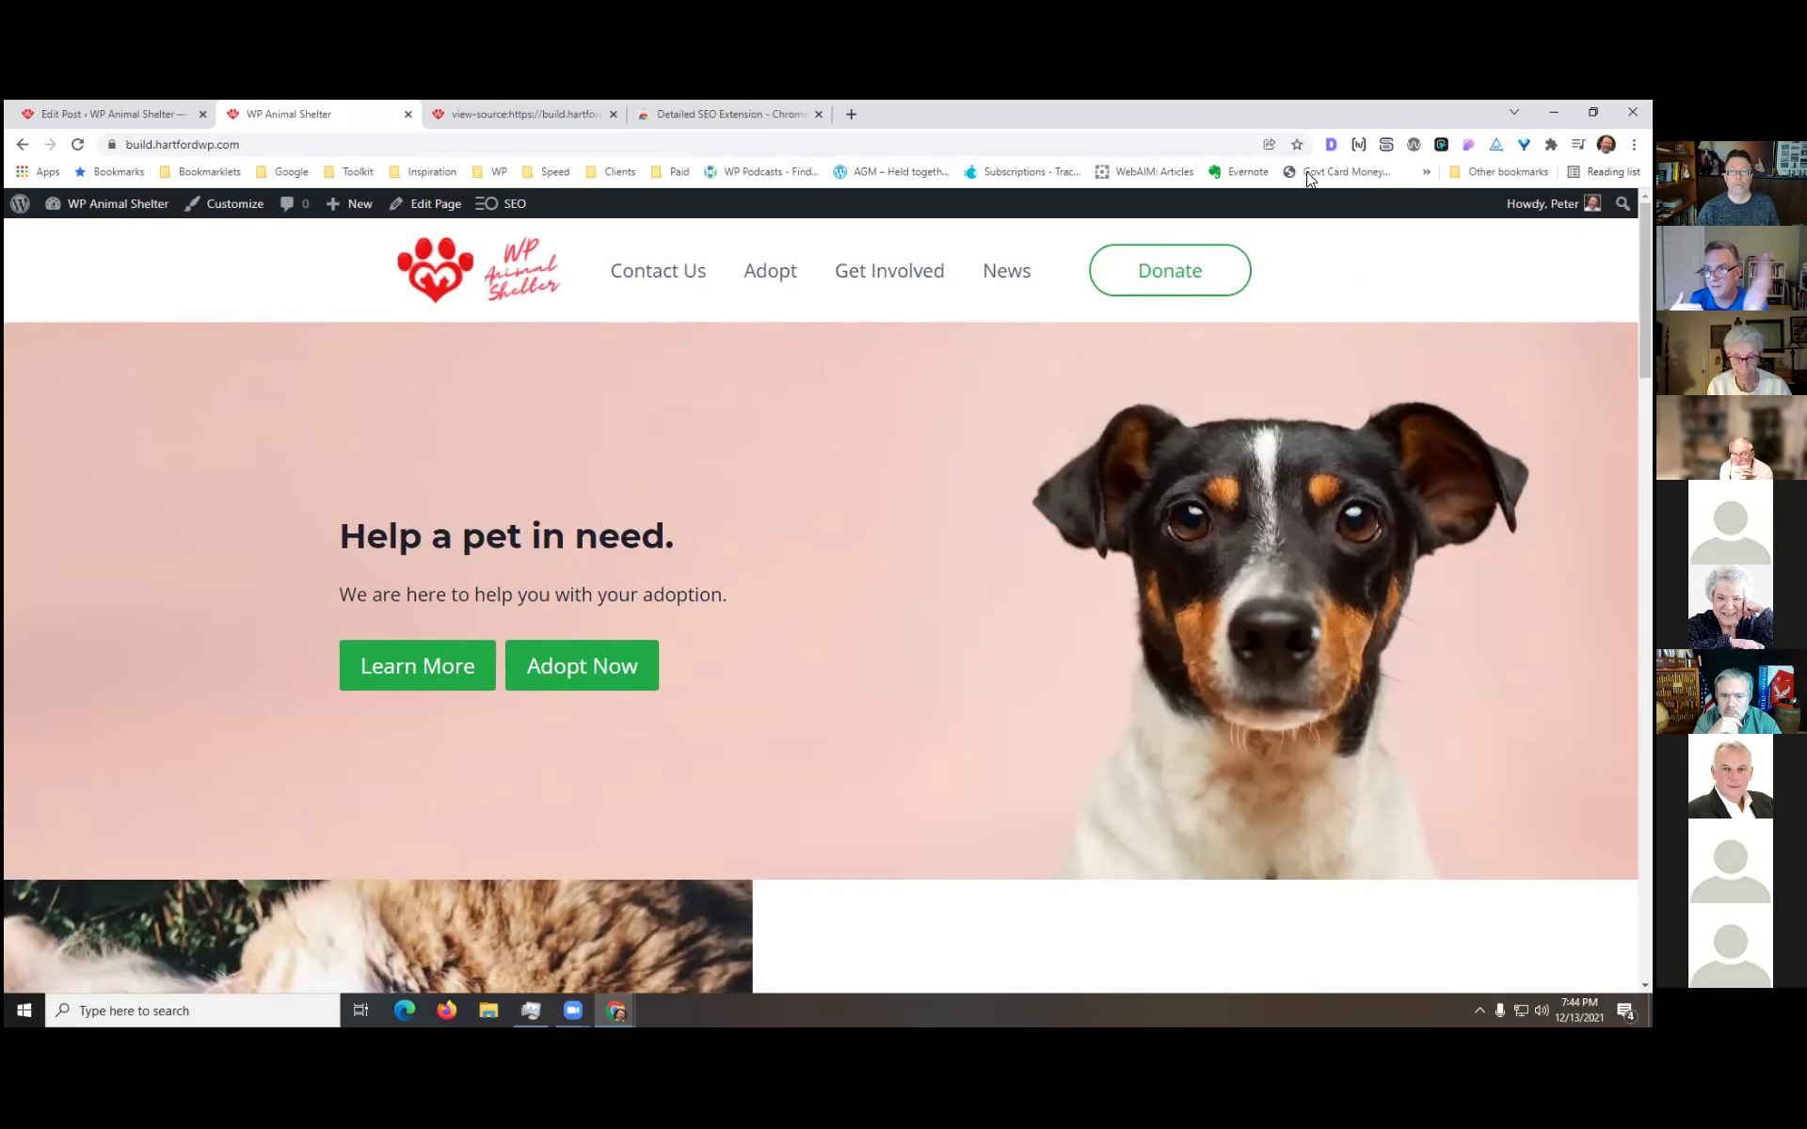
click(1331, 144)
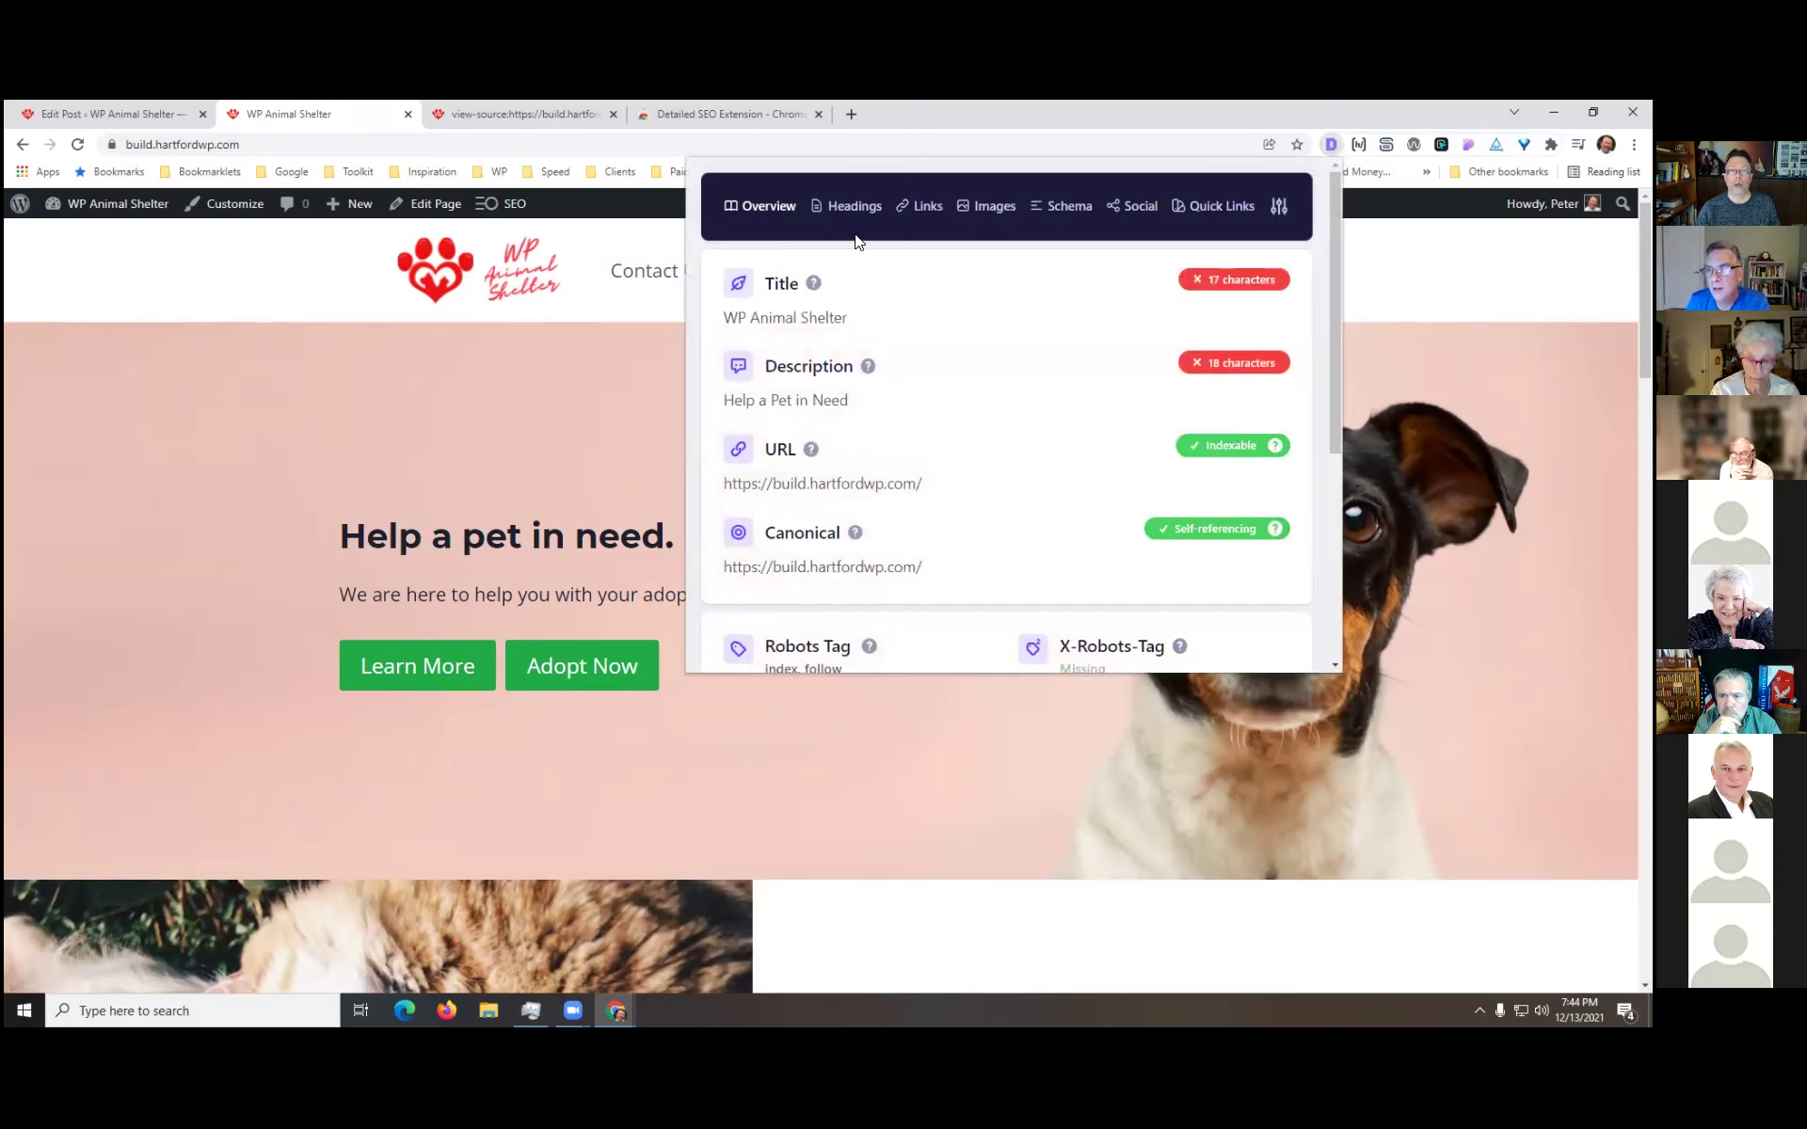
click(1329, 145)
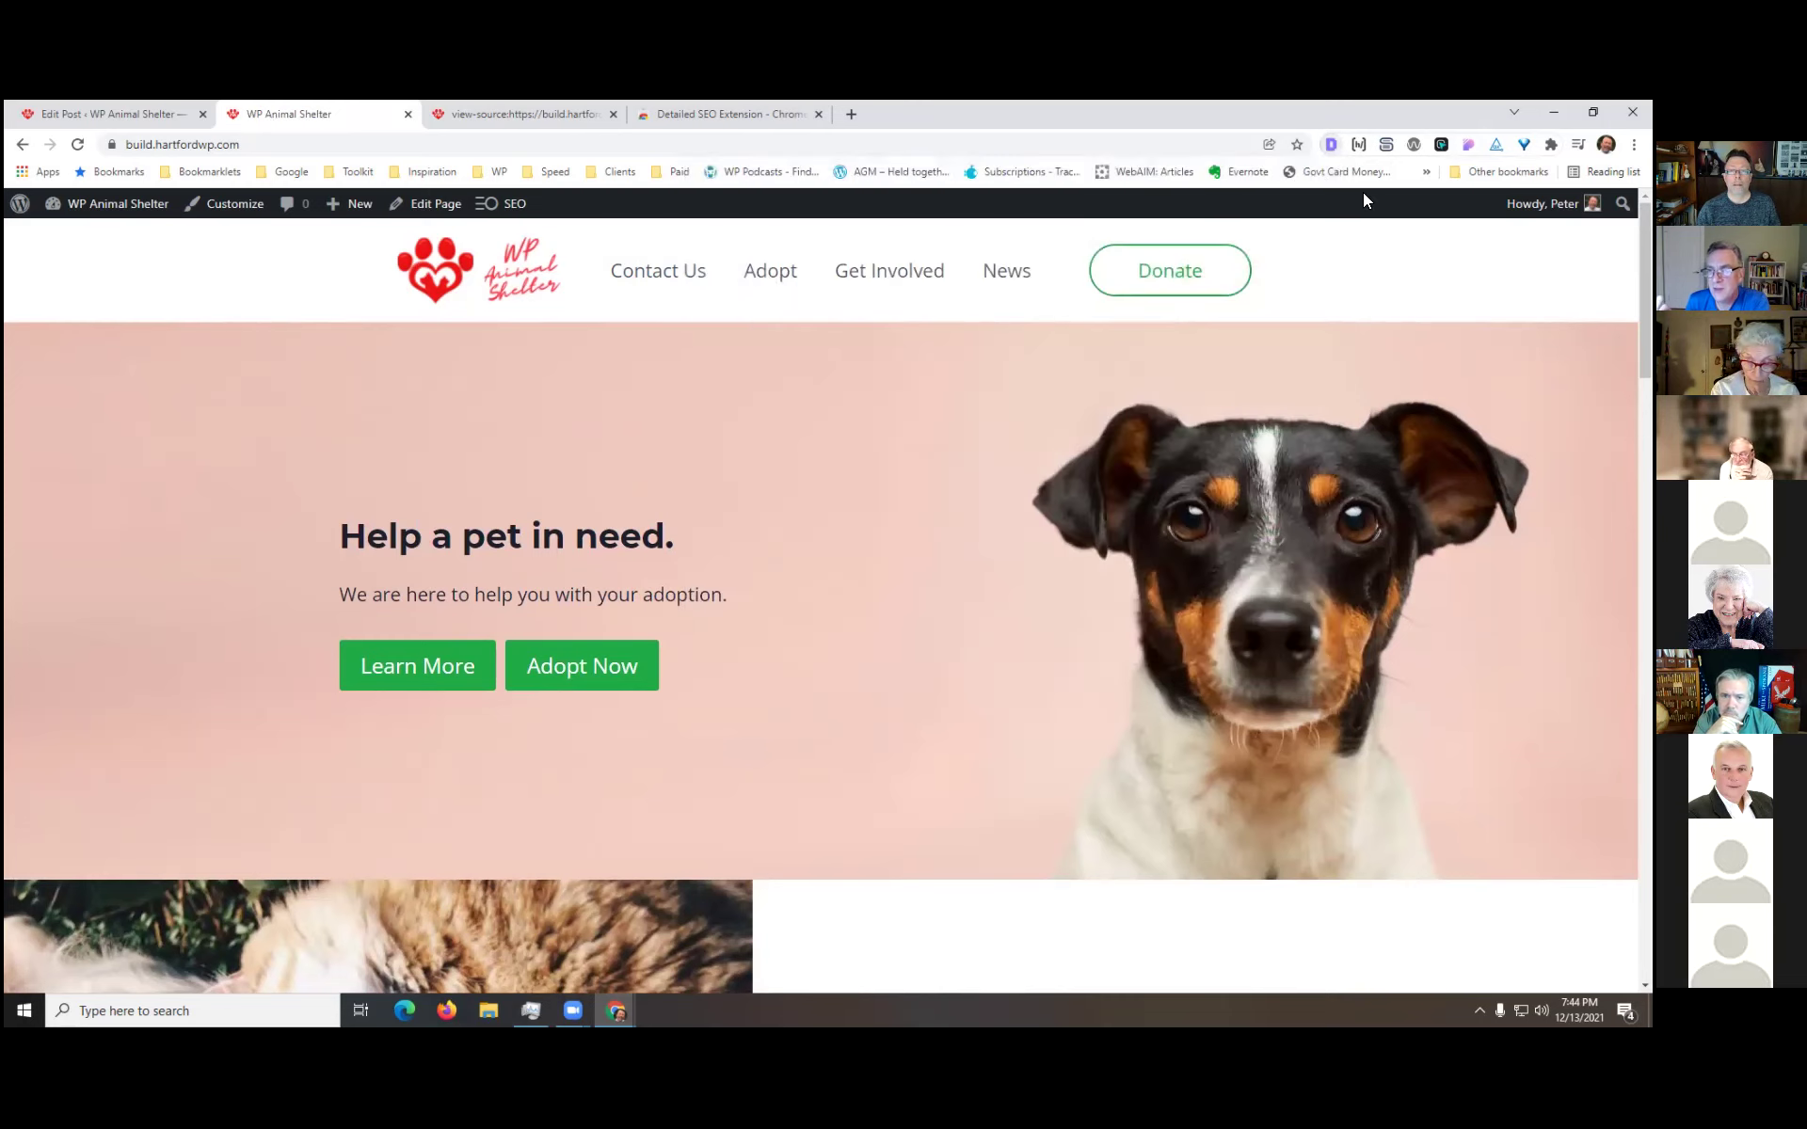
- Examine the homepage's full heading outline in the extension, from Help a pet in need through the news post headings
click(1330, 145)
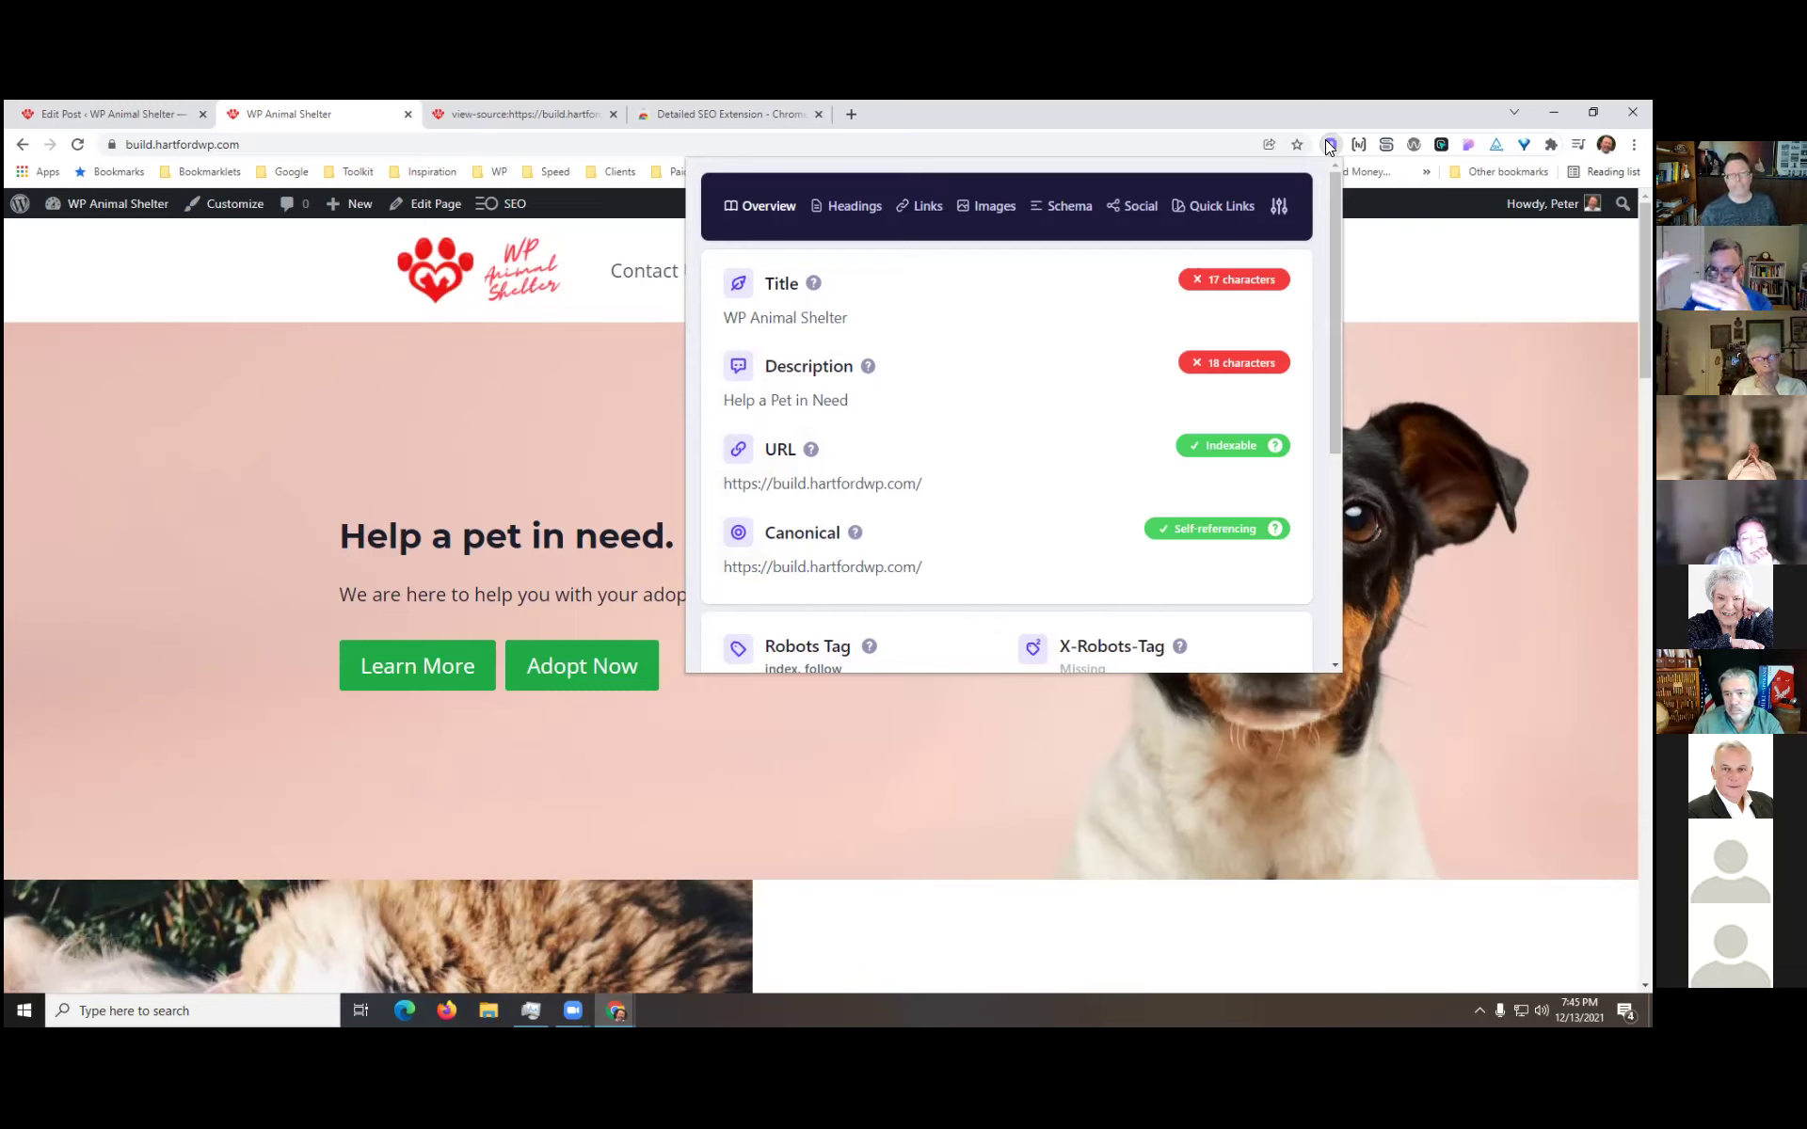
click(836, 207)
scroll(1152, 435, down, 2)
scroll(1153, 435, down, 1)
scroll(1153, 434, up, 3)
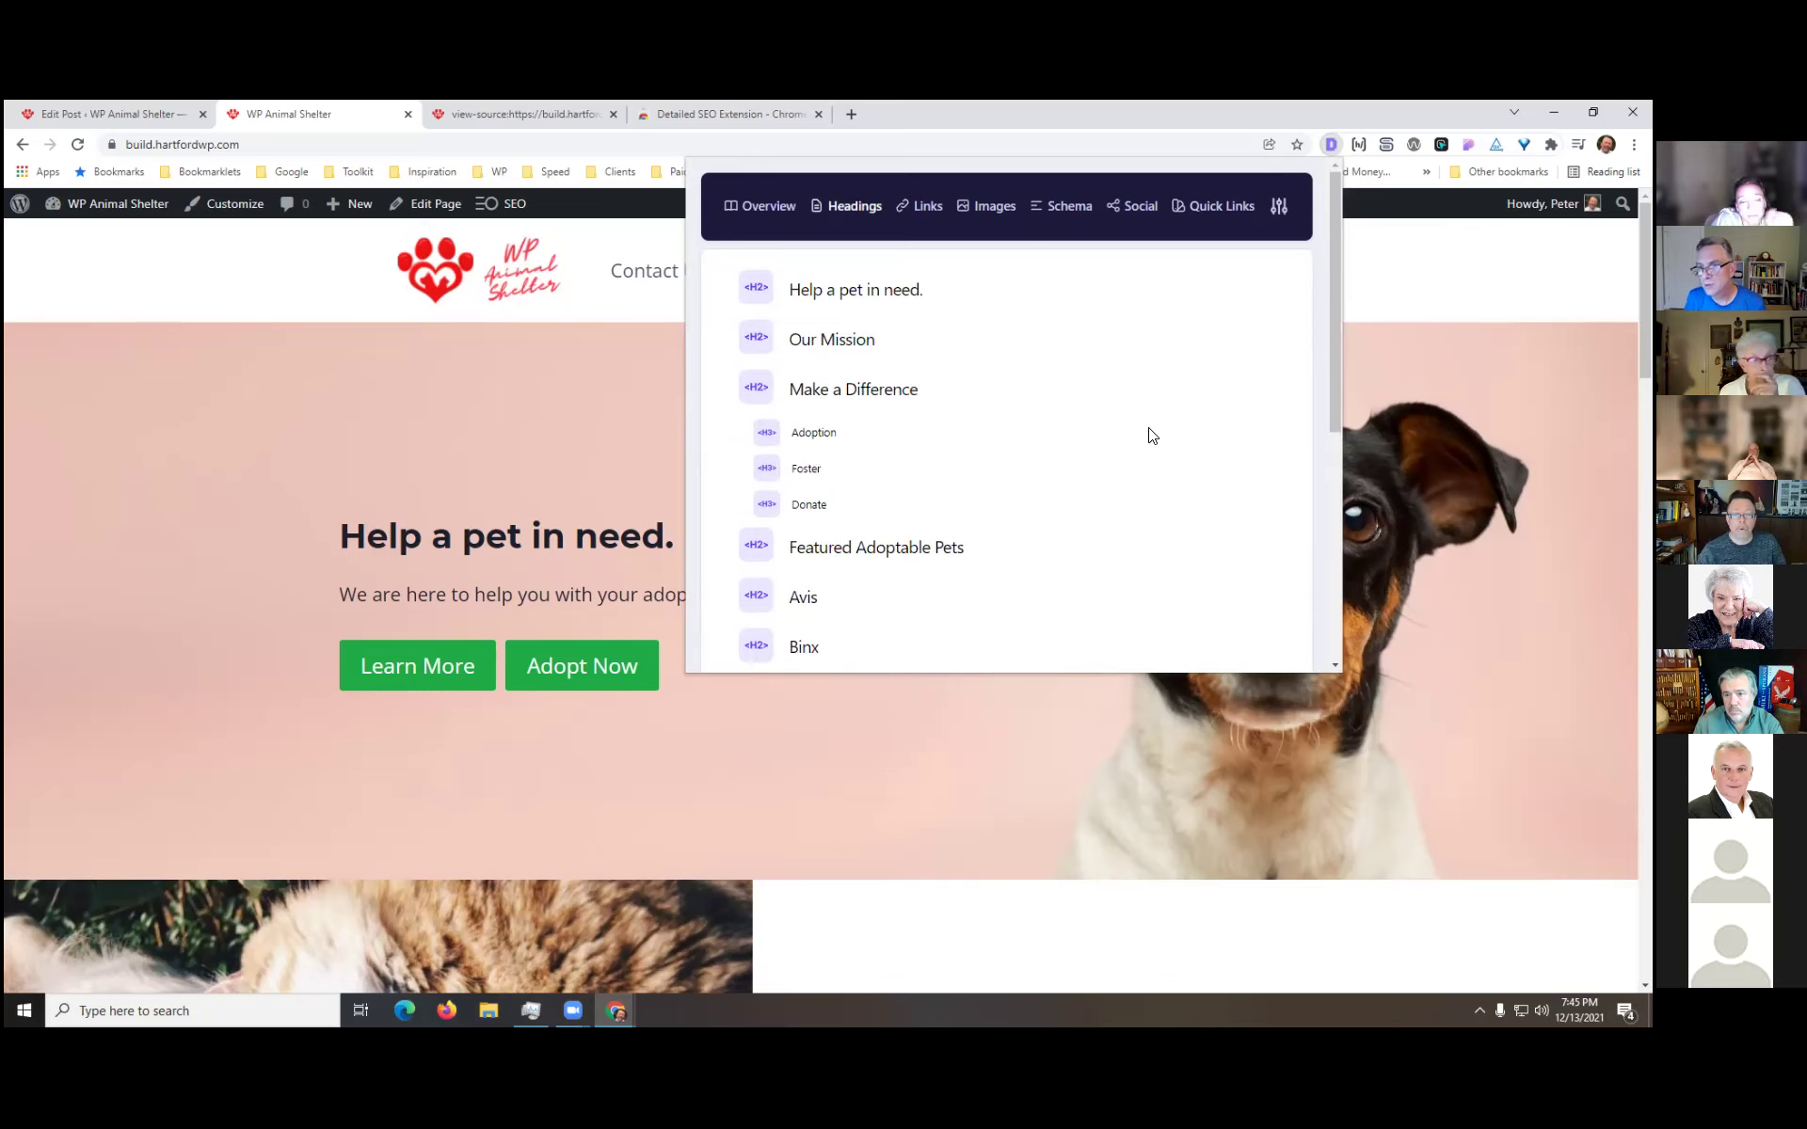
scroll(1153, 434, down, 2)
scroll(1166, 437, up, 2)
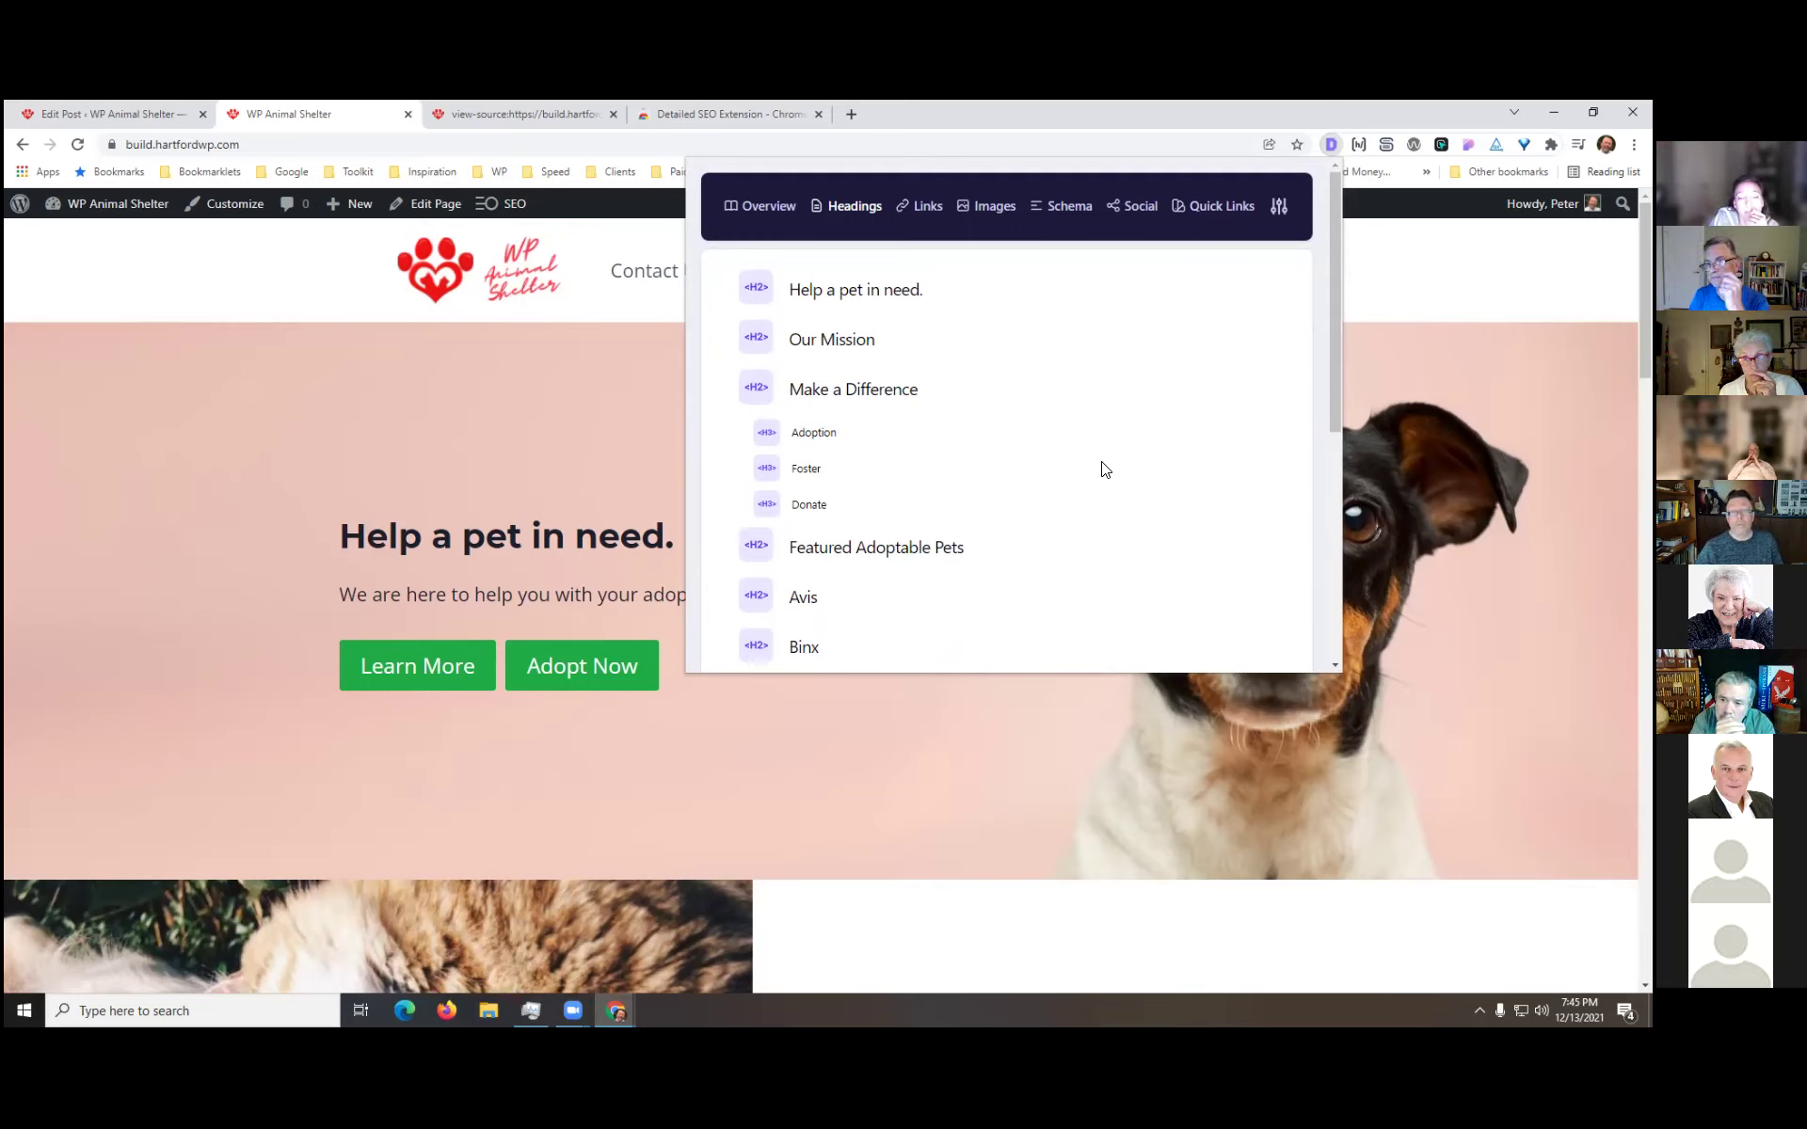
scroll(1107, 471, down, 2)
scroll(1180, 472, up, 2)
scroll(1181, 472, down, 4)
scroll(1181, 476, up, 1)
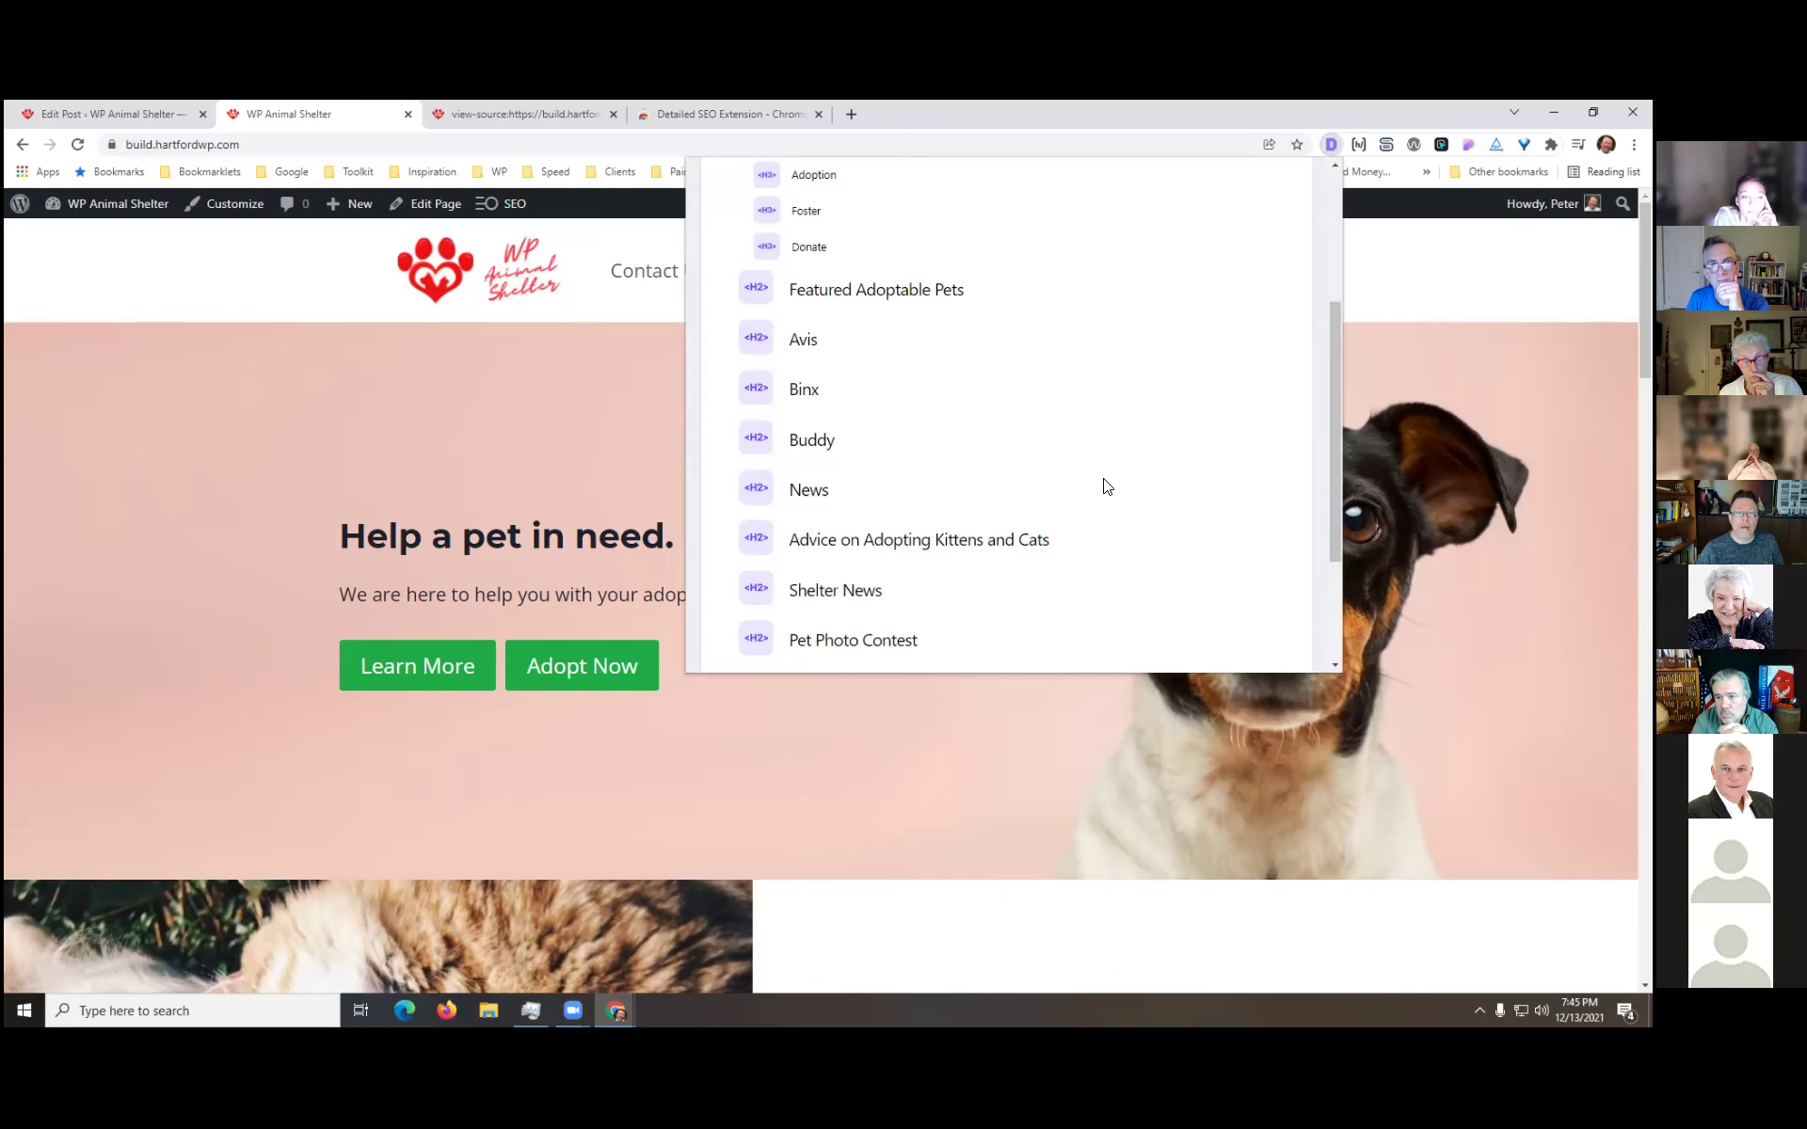
scroll(1104, 484, up, 3)
scroll(1081, 476, down, 2)
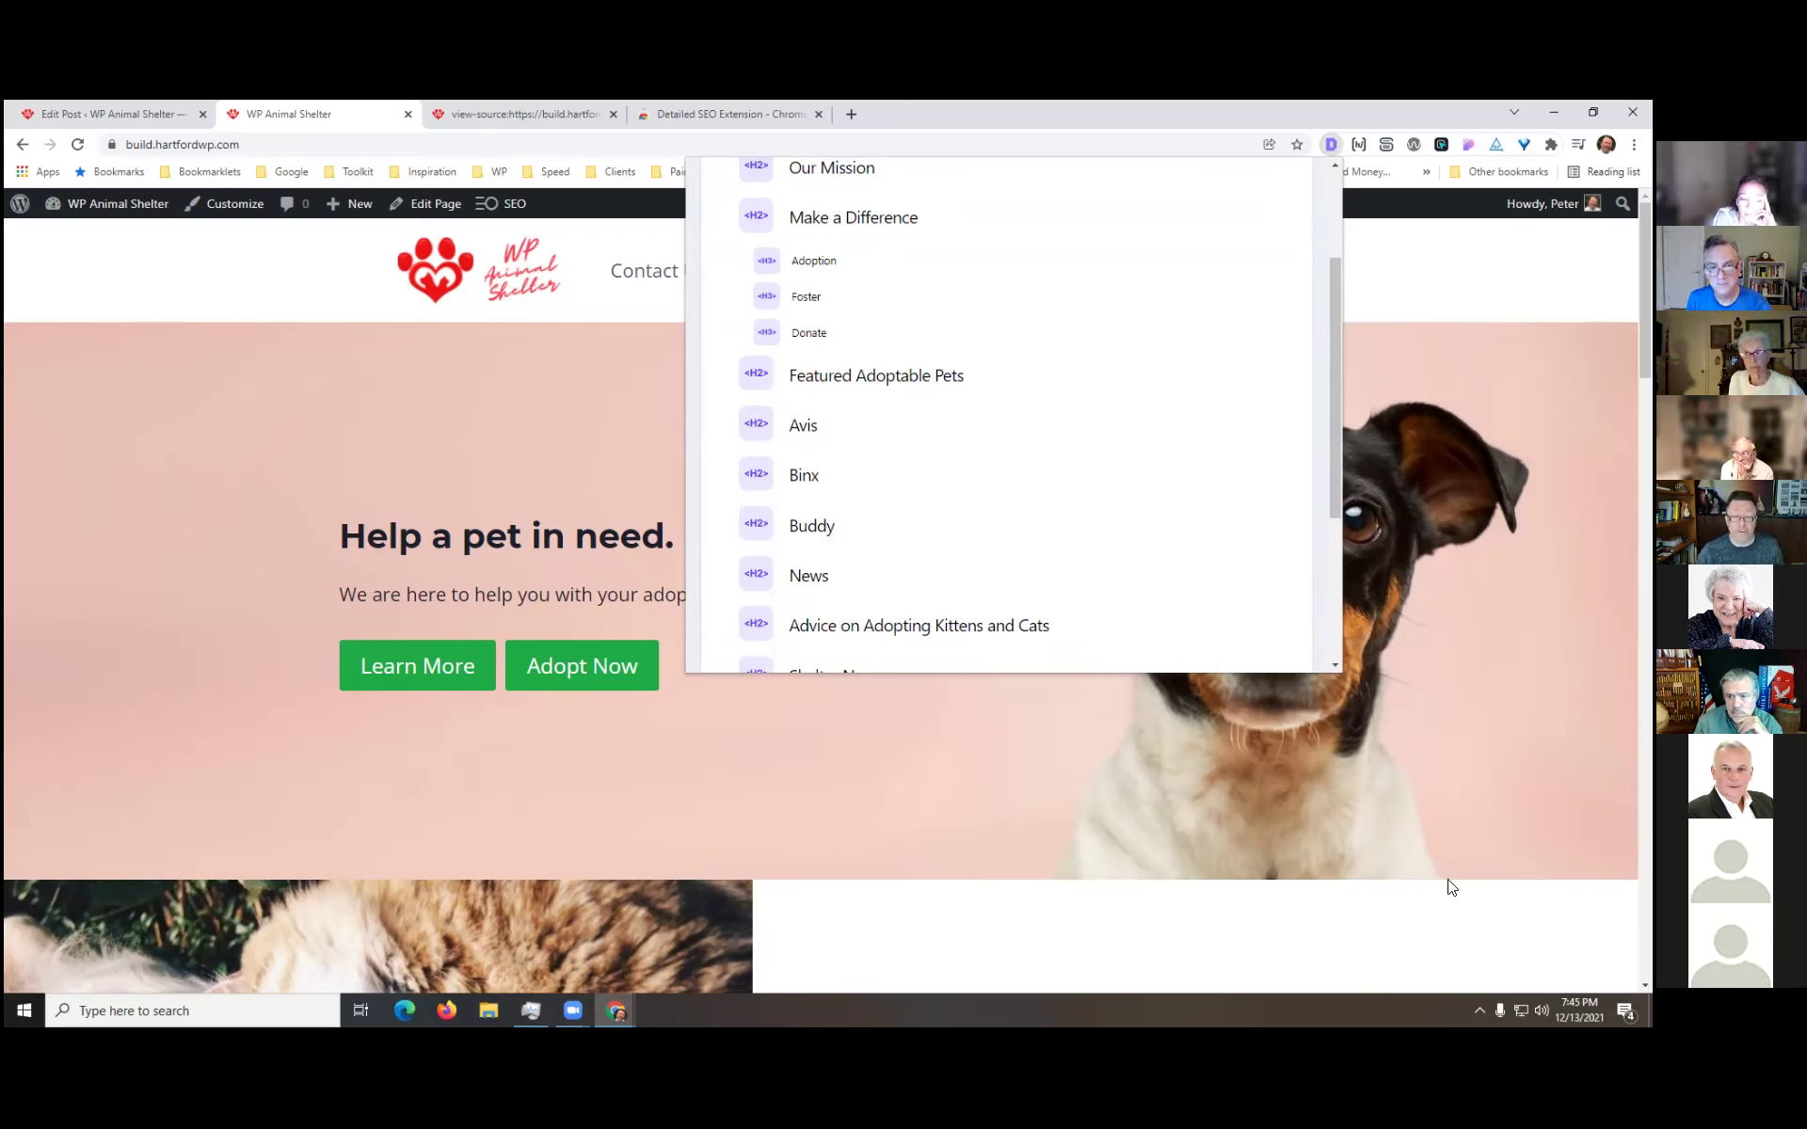
scroll(1035, 565, down, 3)
scroll(1072, 504, up, 3)
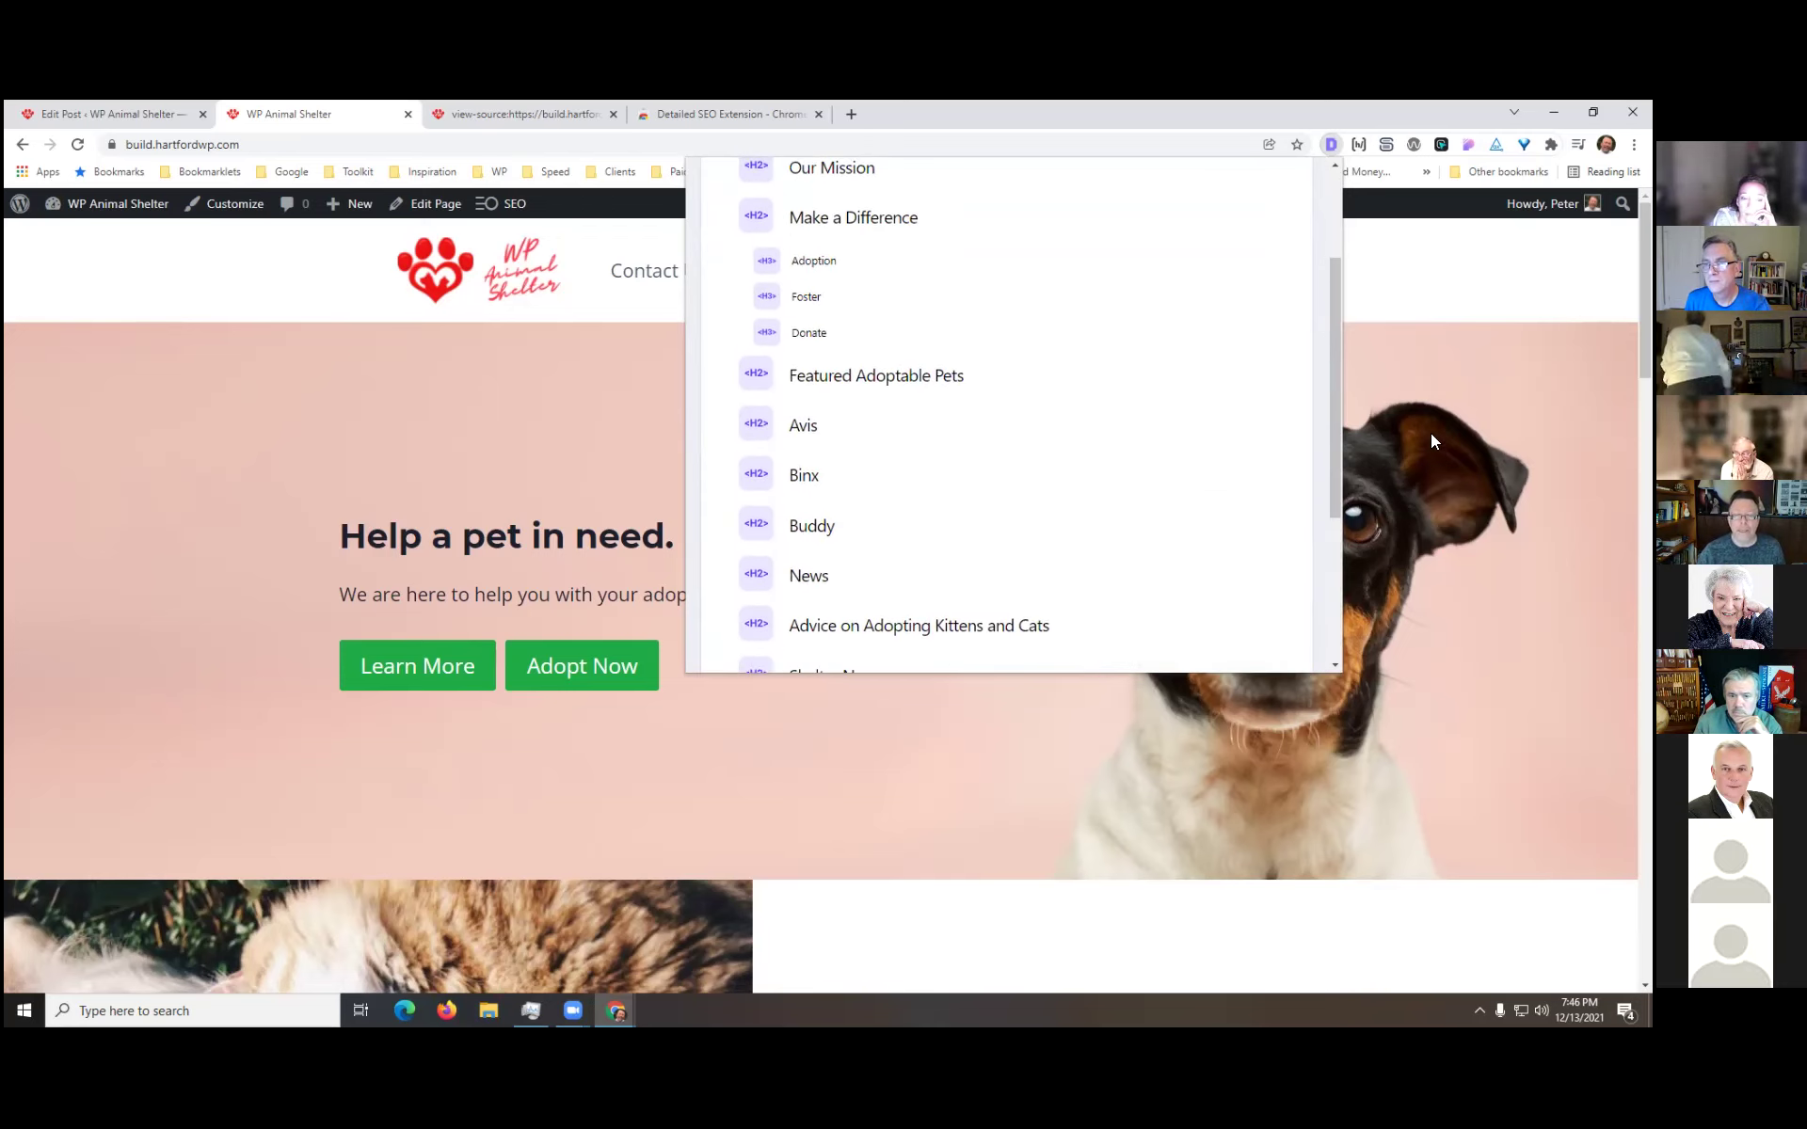
click(1429, 284)
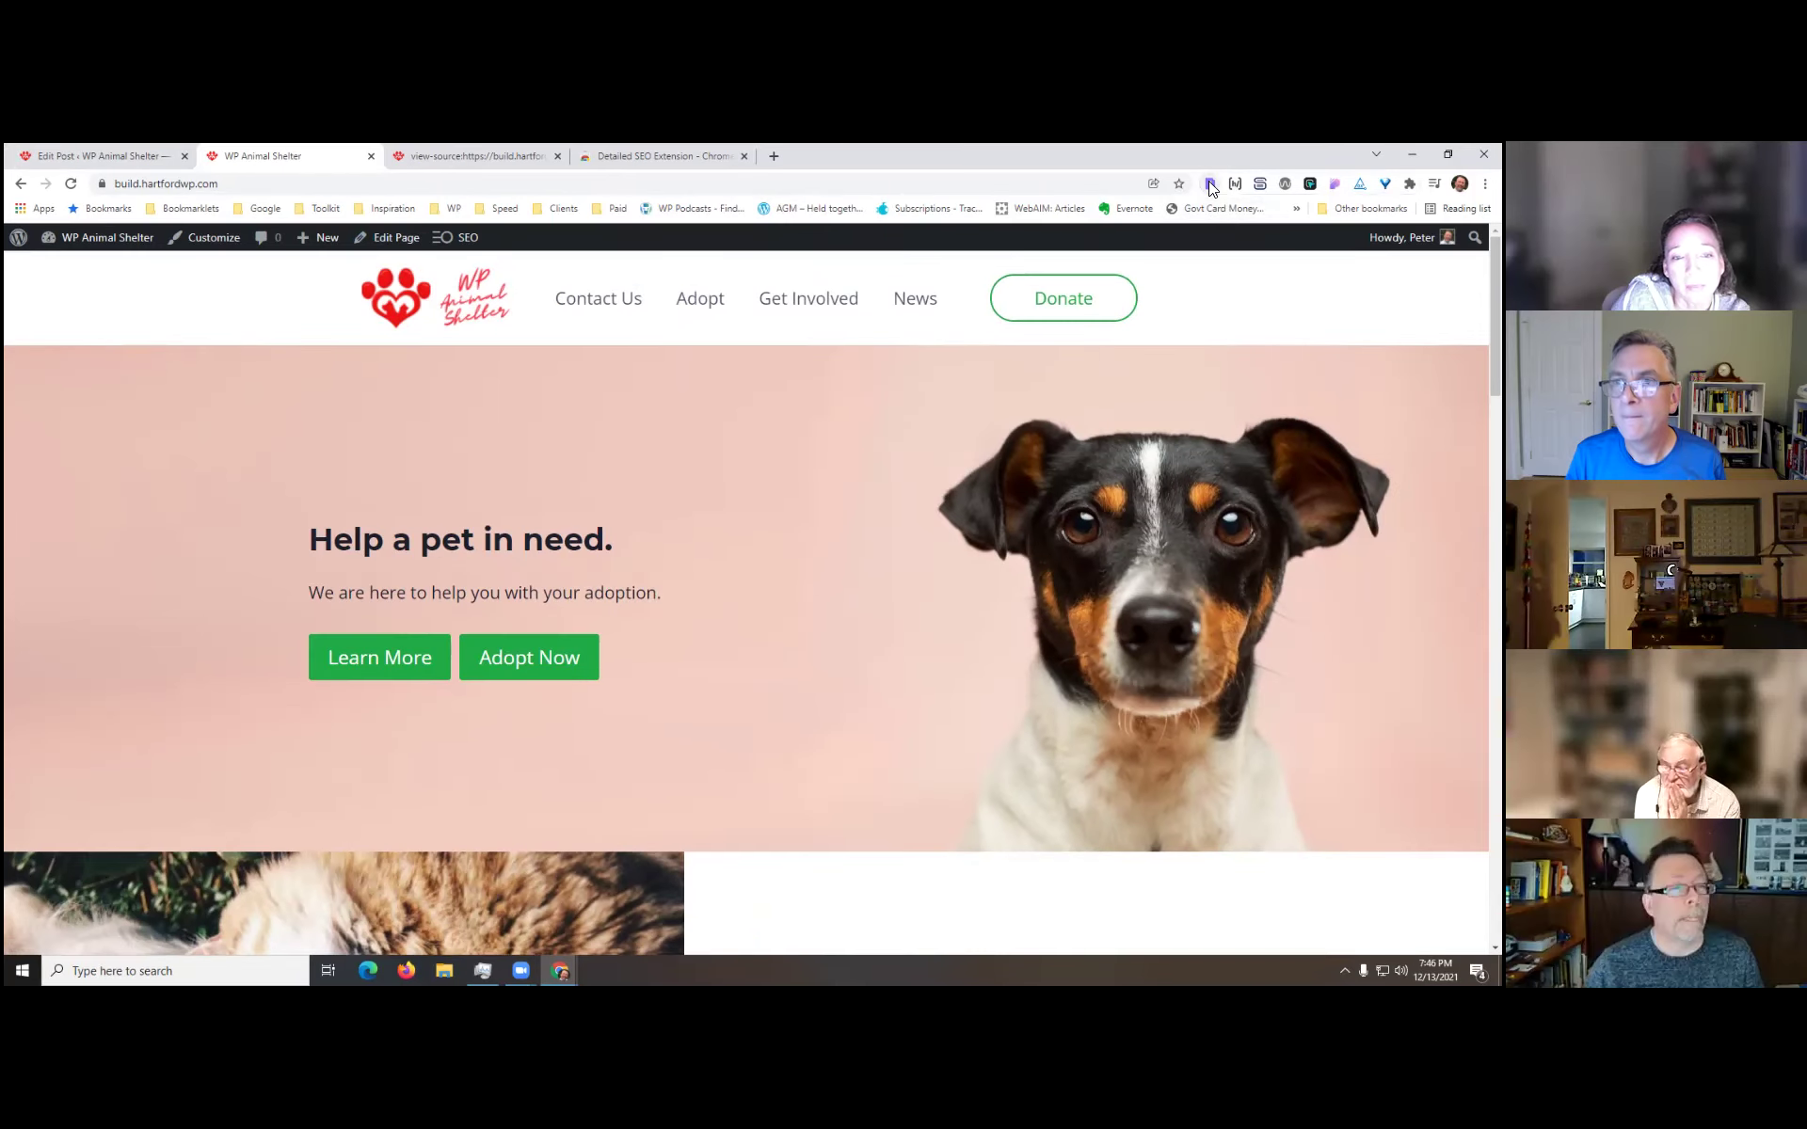
- Reopen the extension's overview for the homepage and read the help note on meta description length
click(1330, 144)
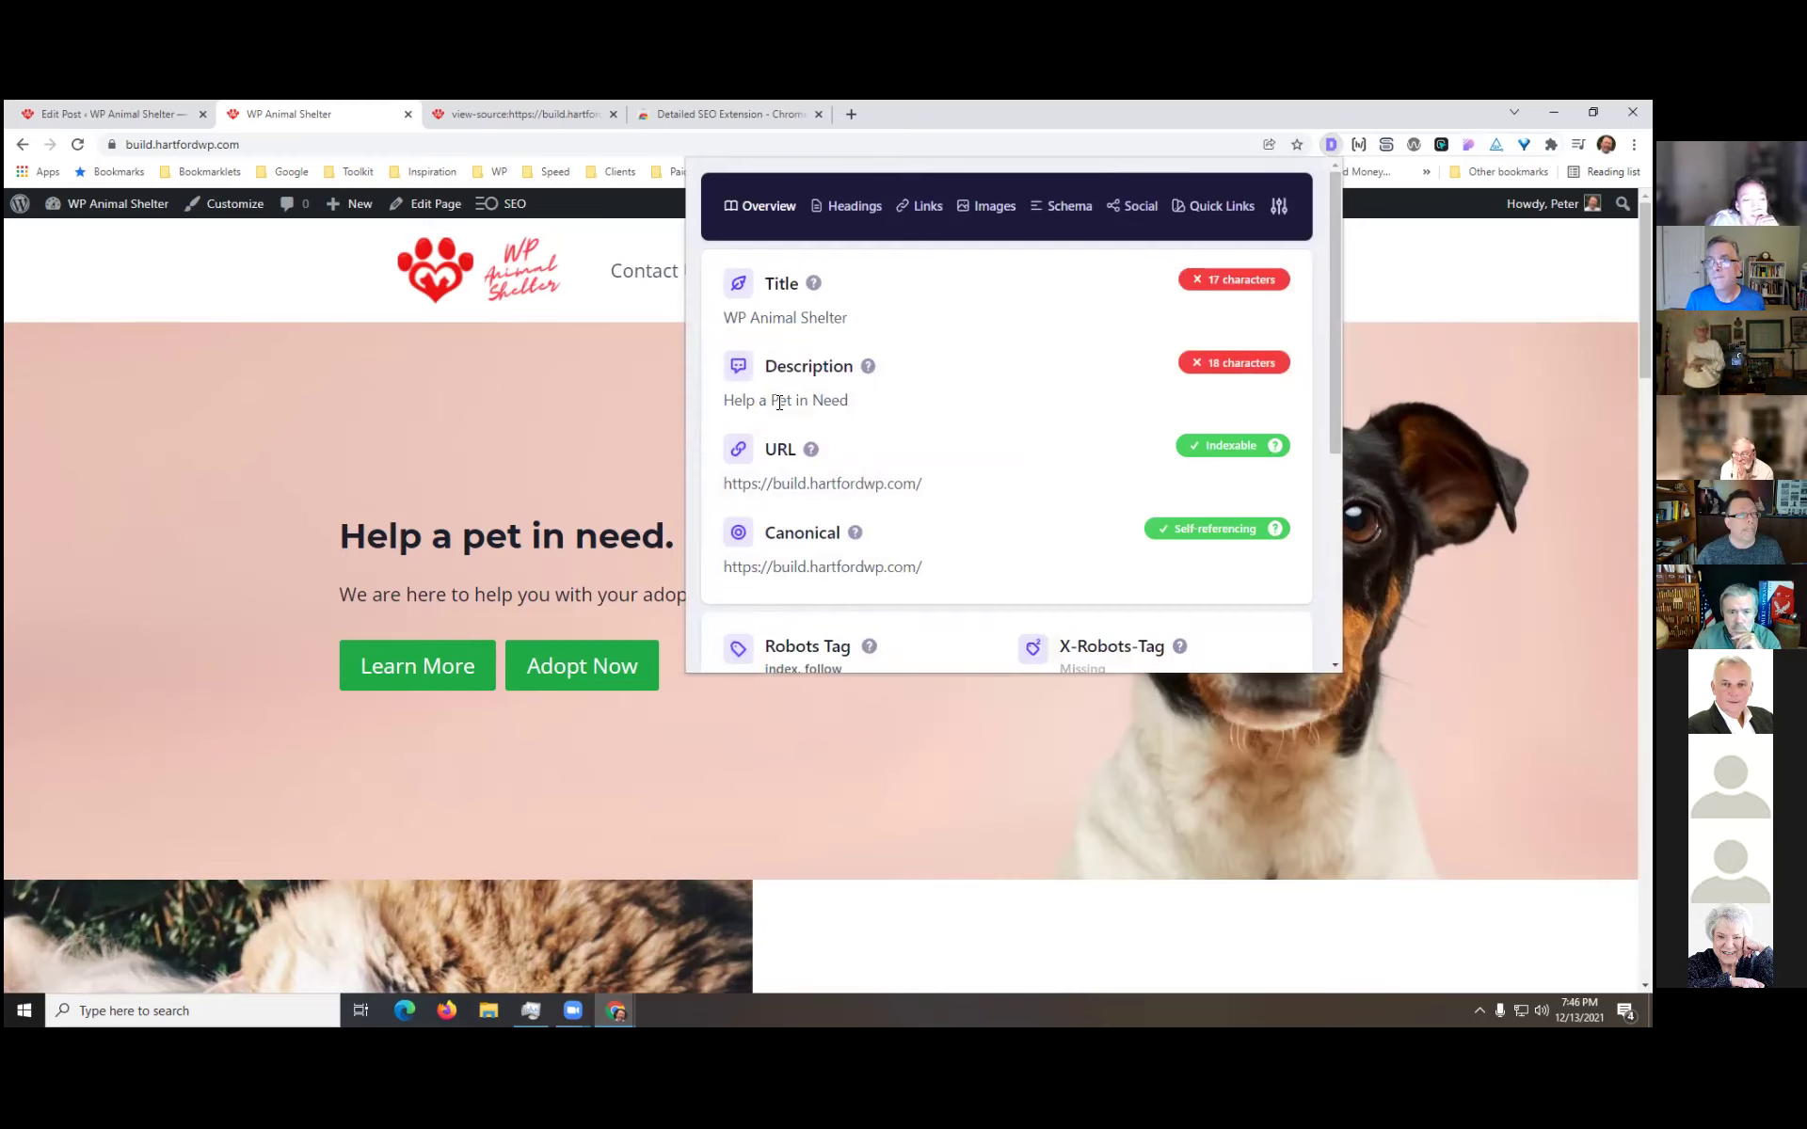
mouse_move(869, 370)
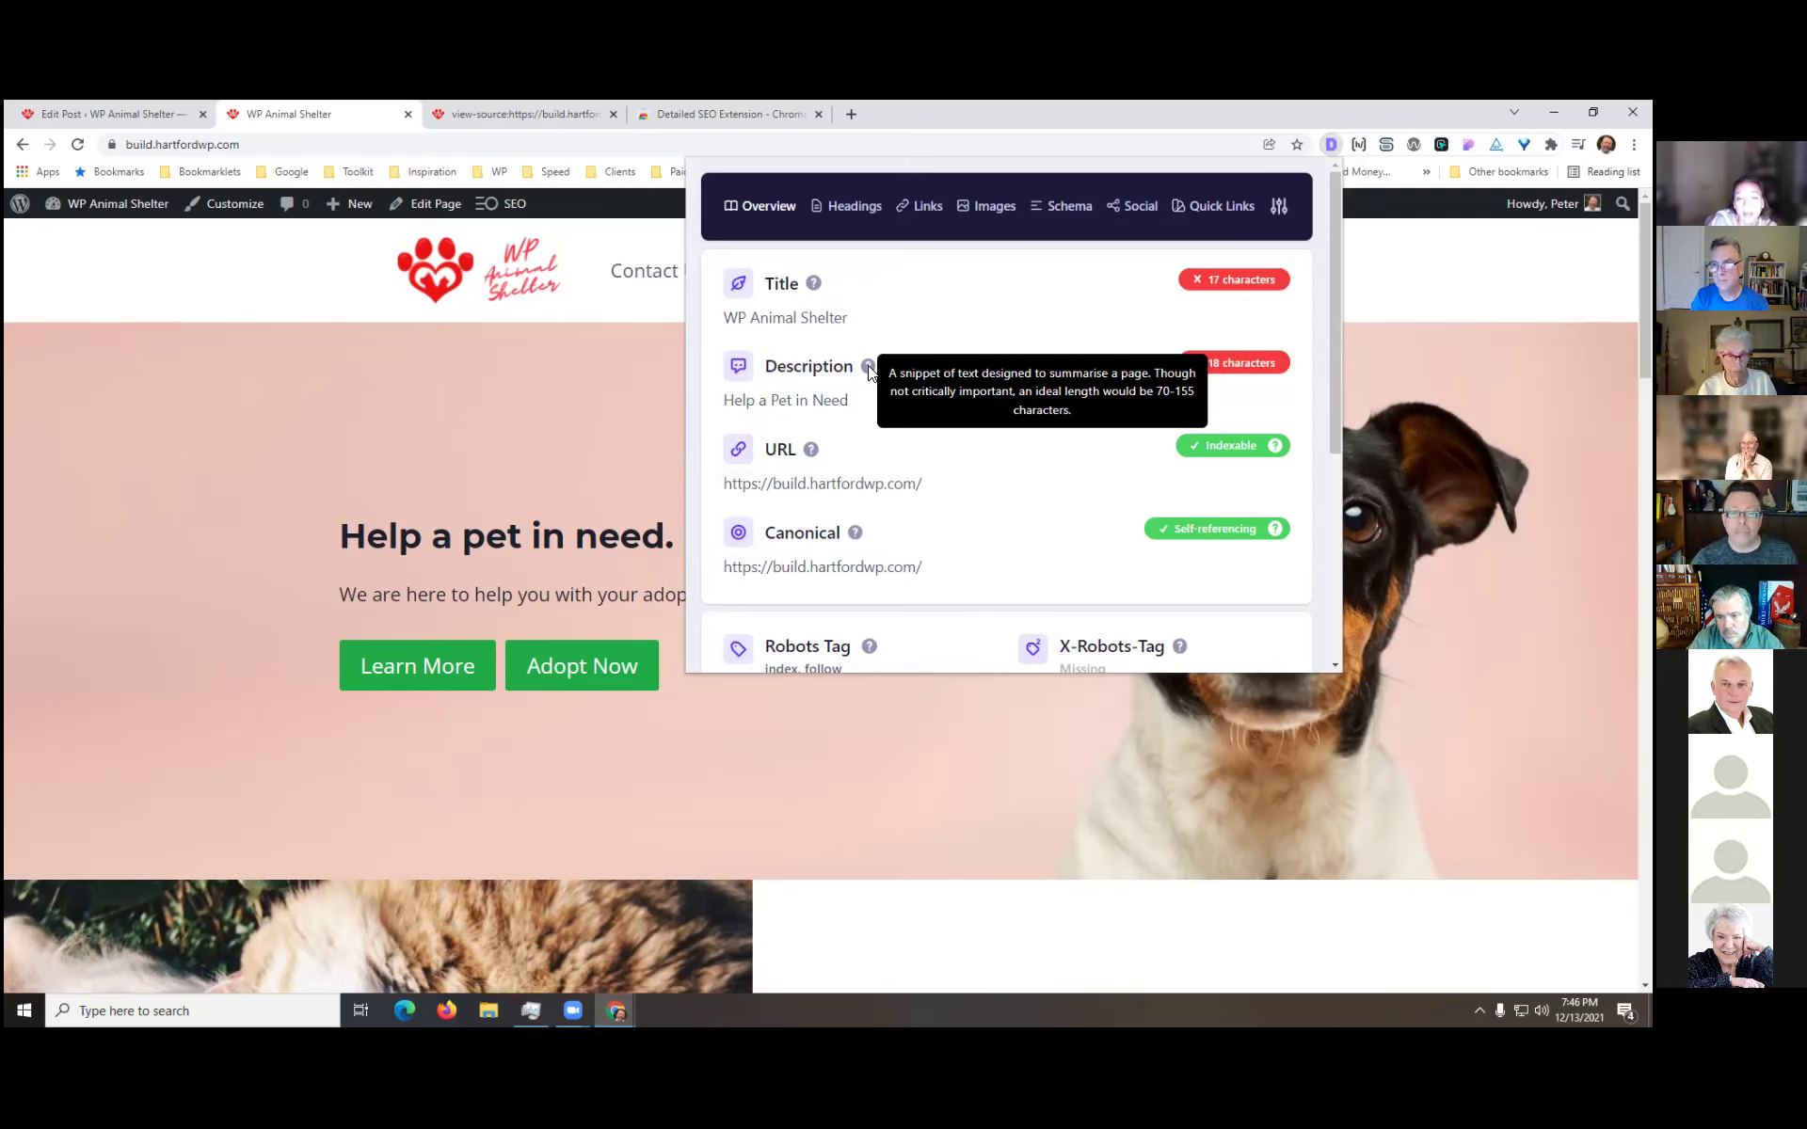
click(125, 102)
click(300, 108)
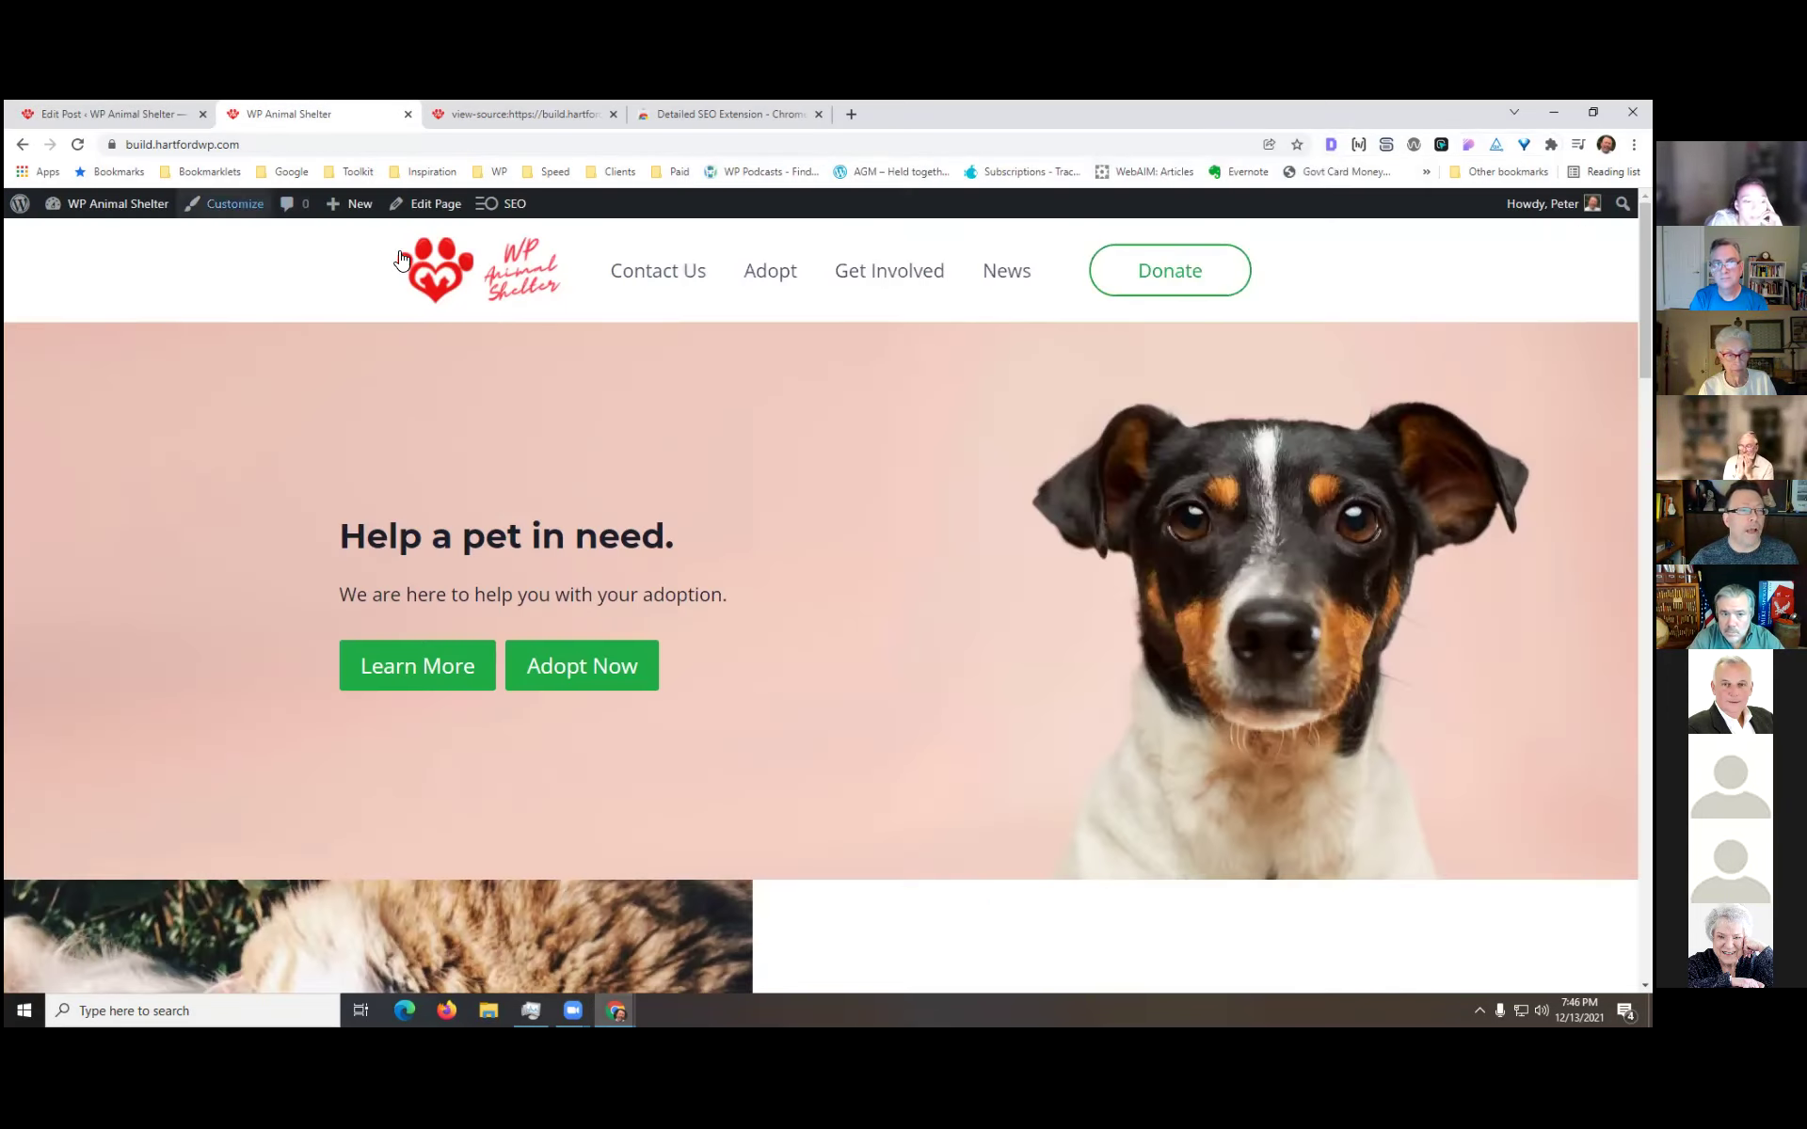
- Open the homepage in the WordPress editor and inspect its SEO title, meta description and Google snippet preview
click(434, 208)
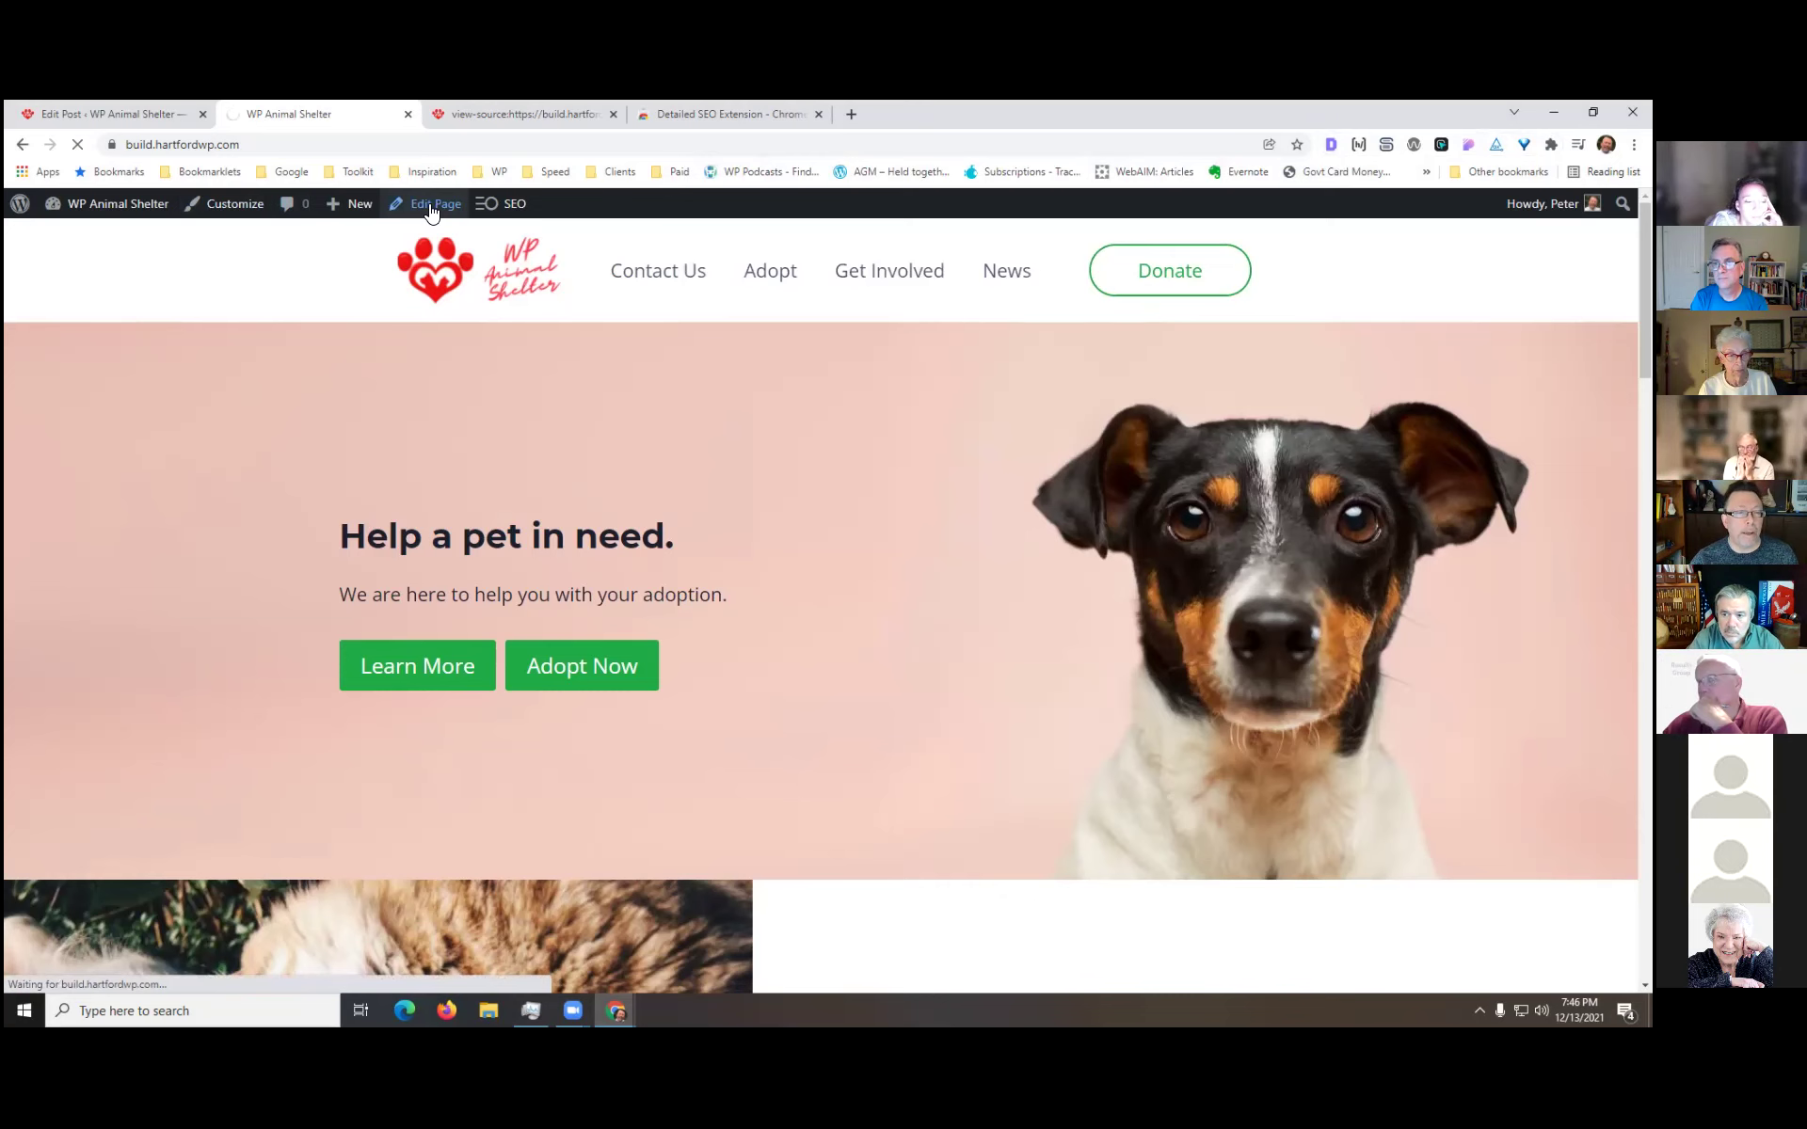
scroll(723, 463, down, 5)
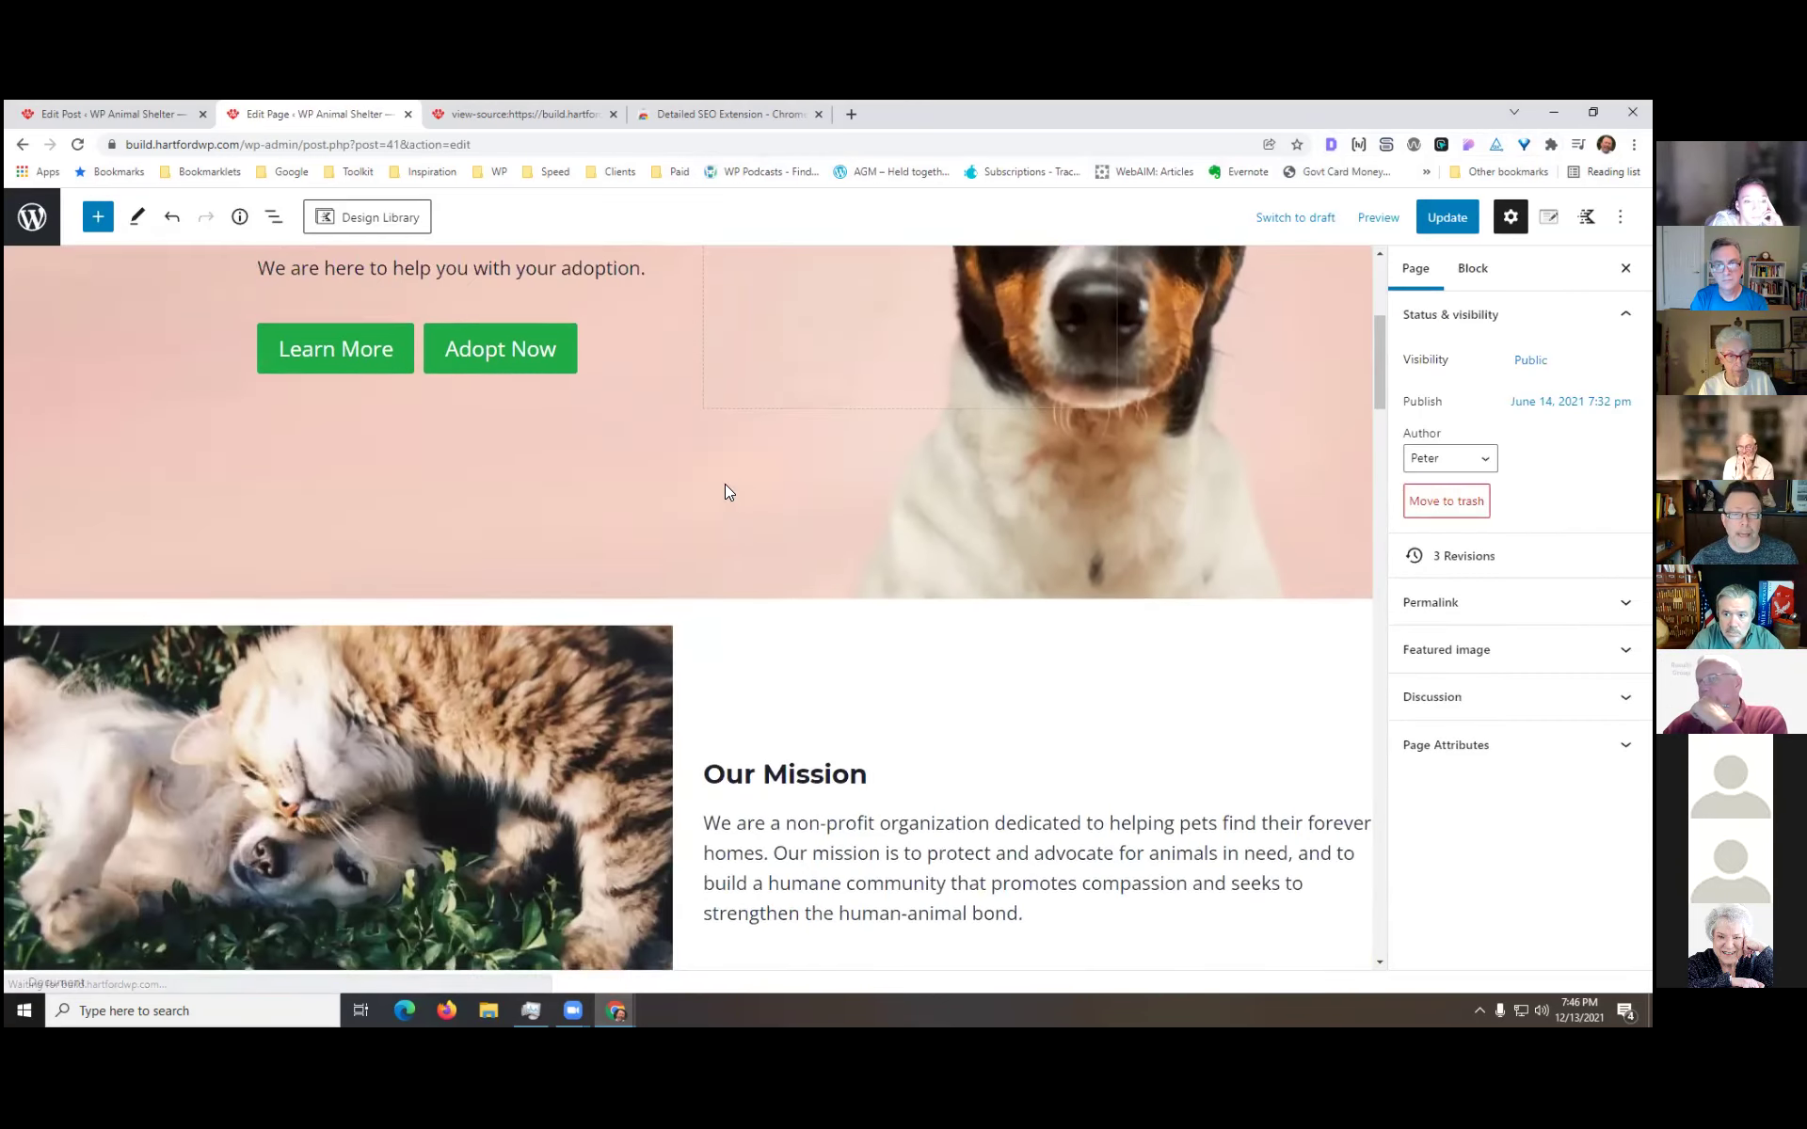
scroll(725, 490, down, 20)
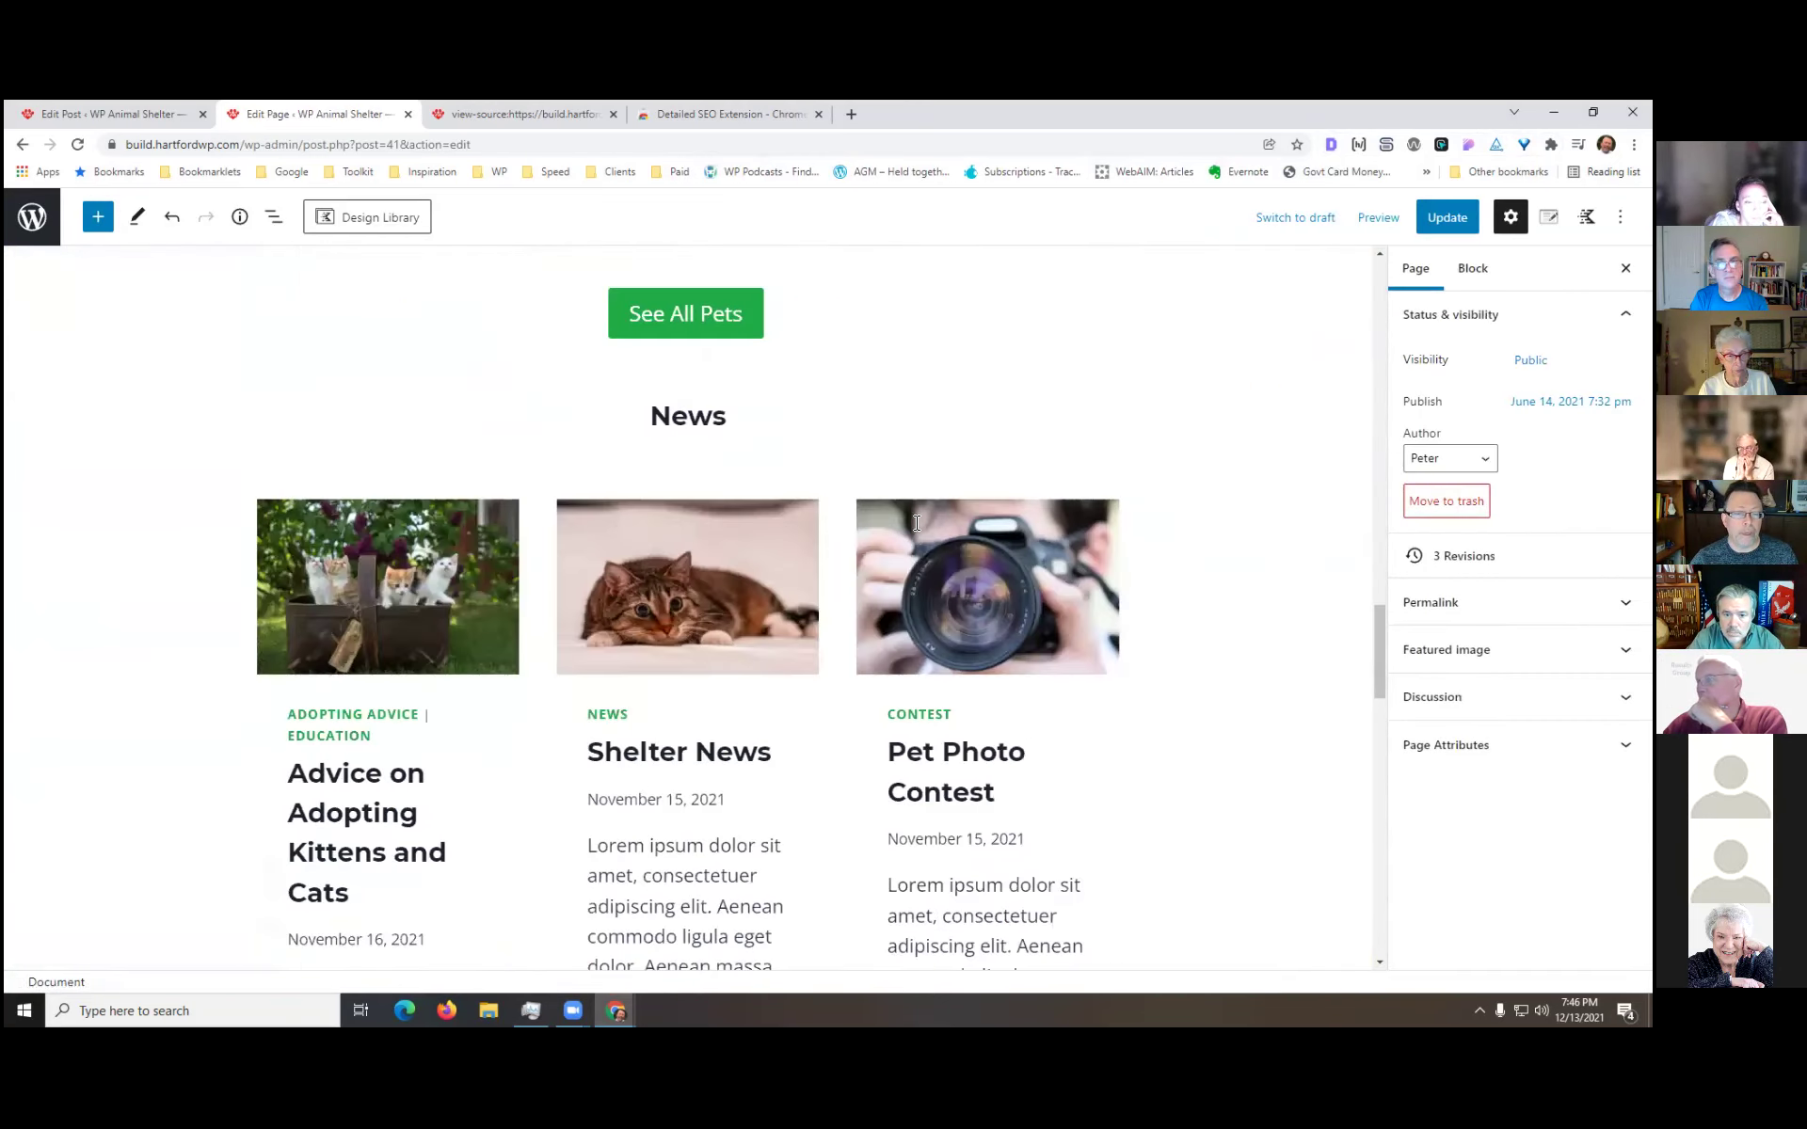
scroll(915, 529, down, 10)
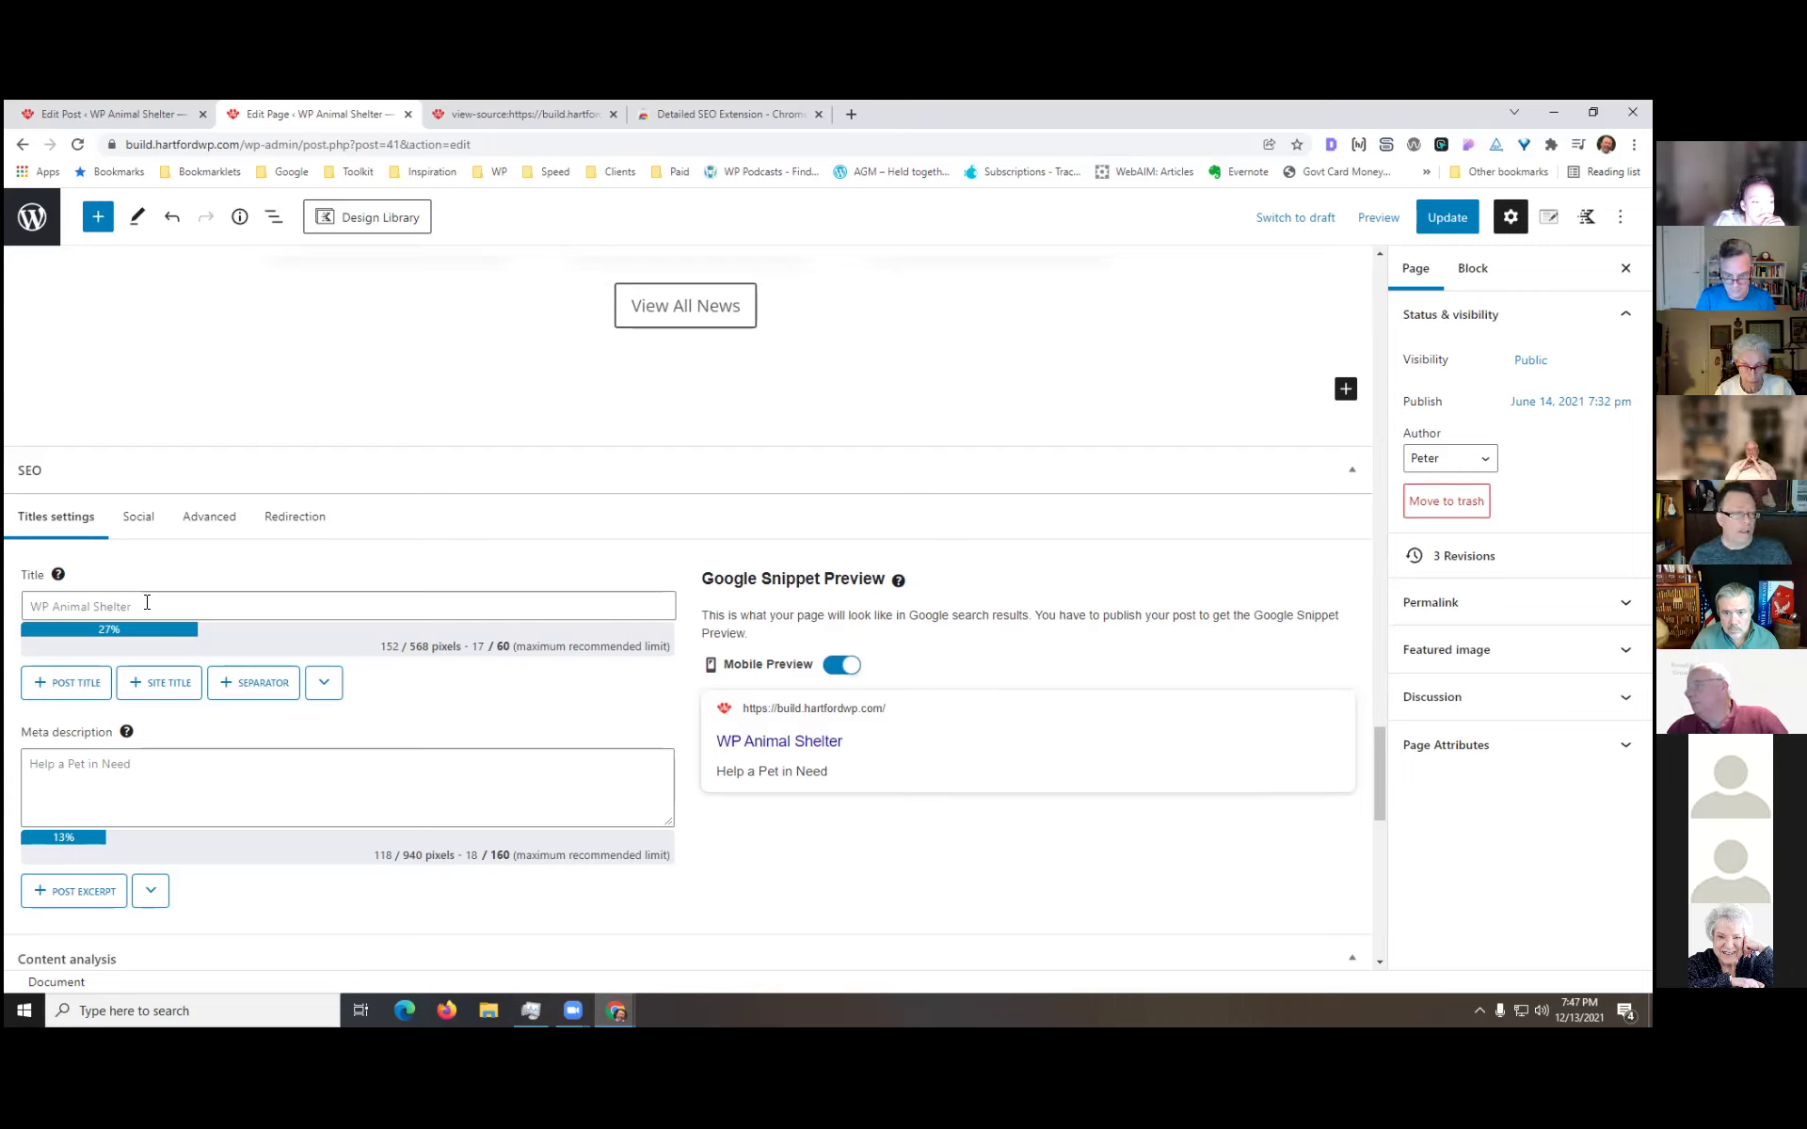
click(457, 760)
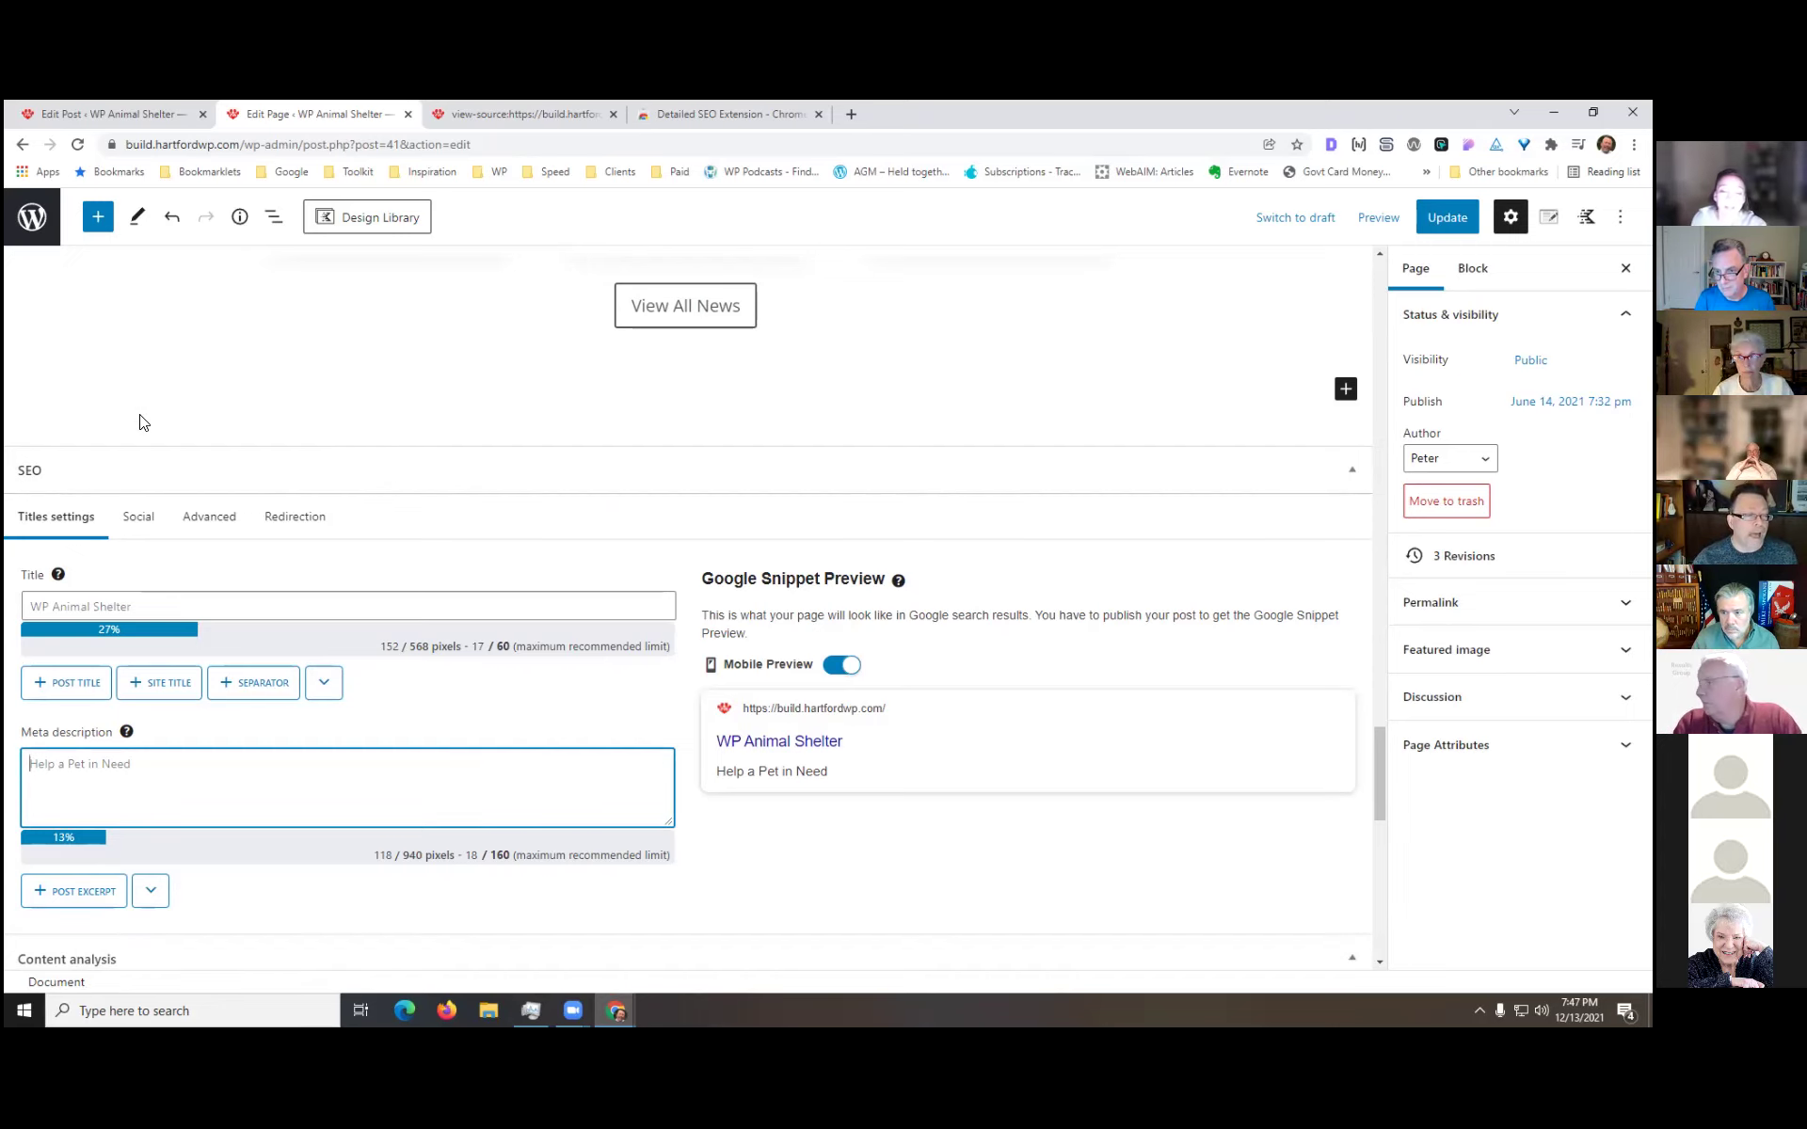
- Leave the page editor without saving and recheck the live homepage's title and description in the extension
click(28, 145)
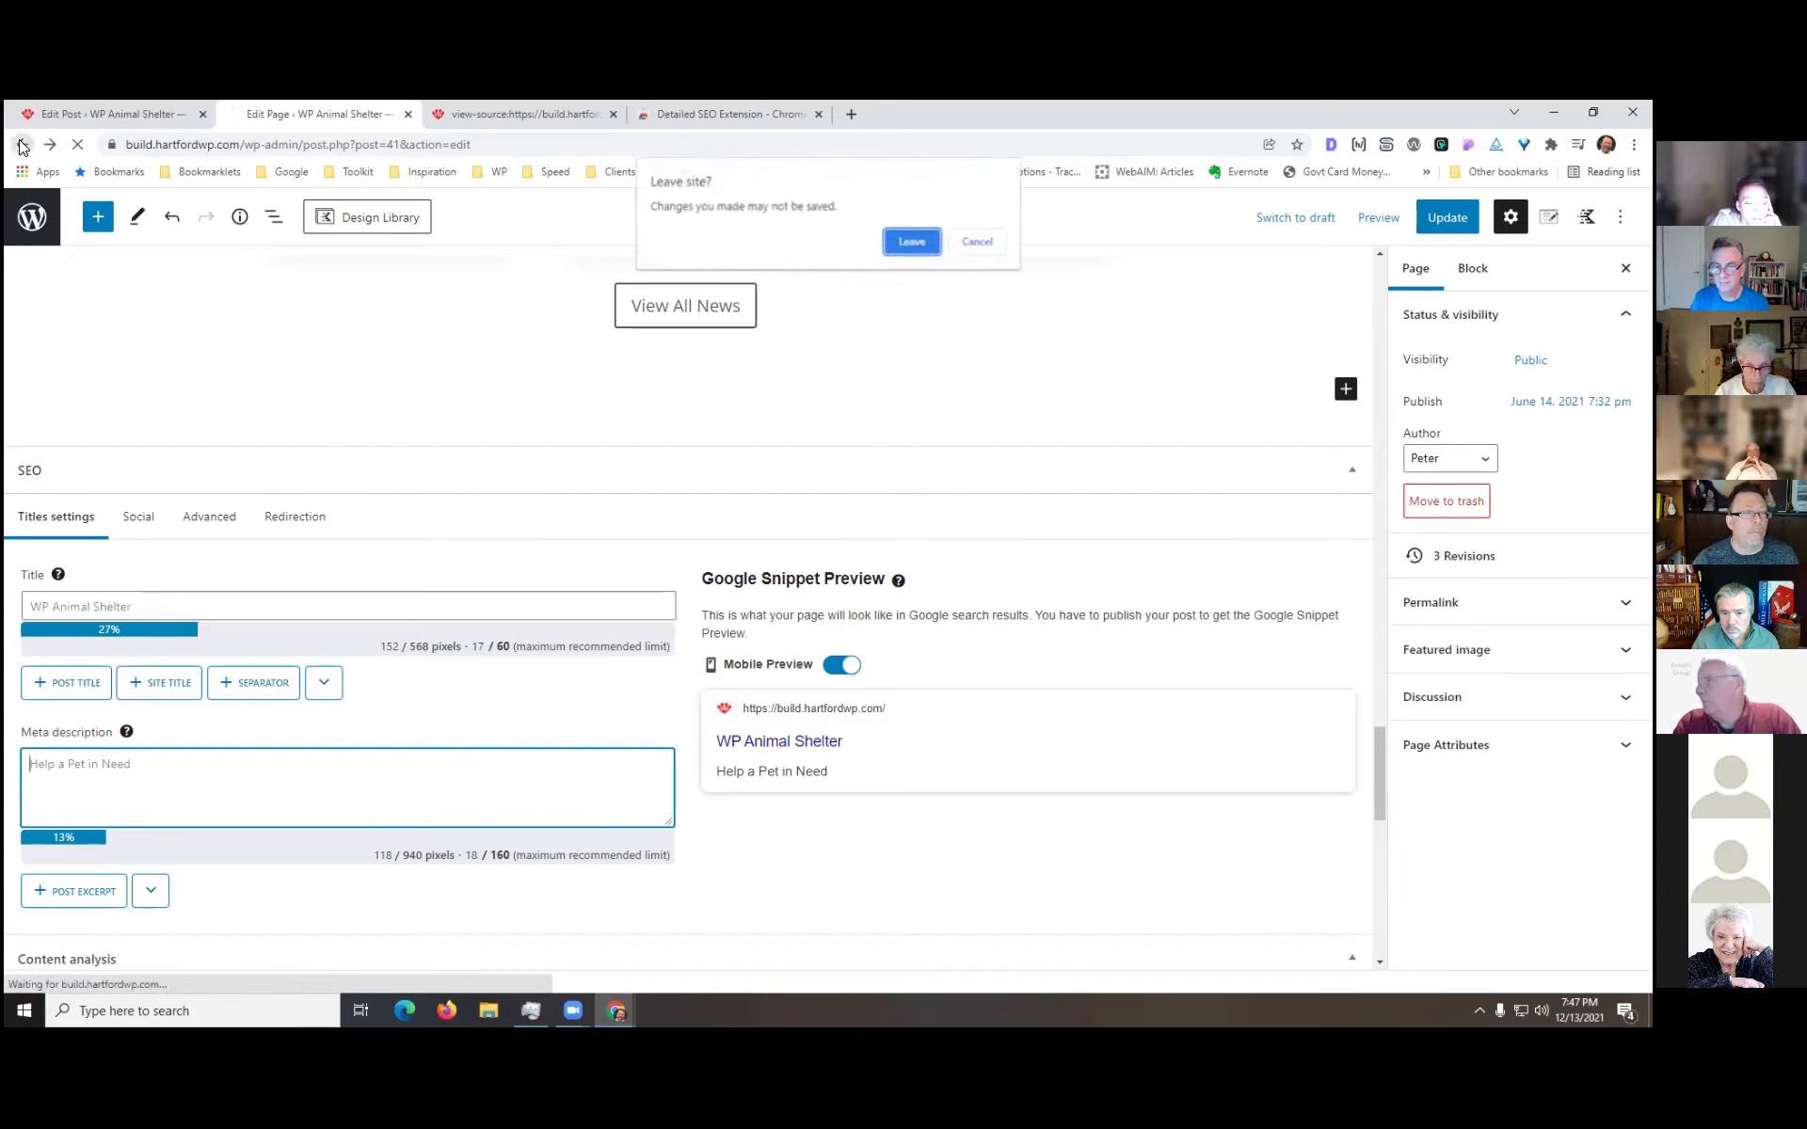
click(909, 241)
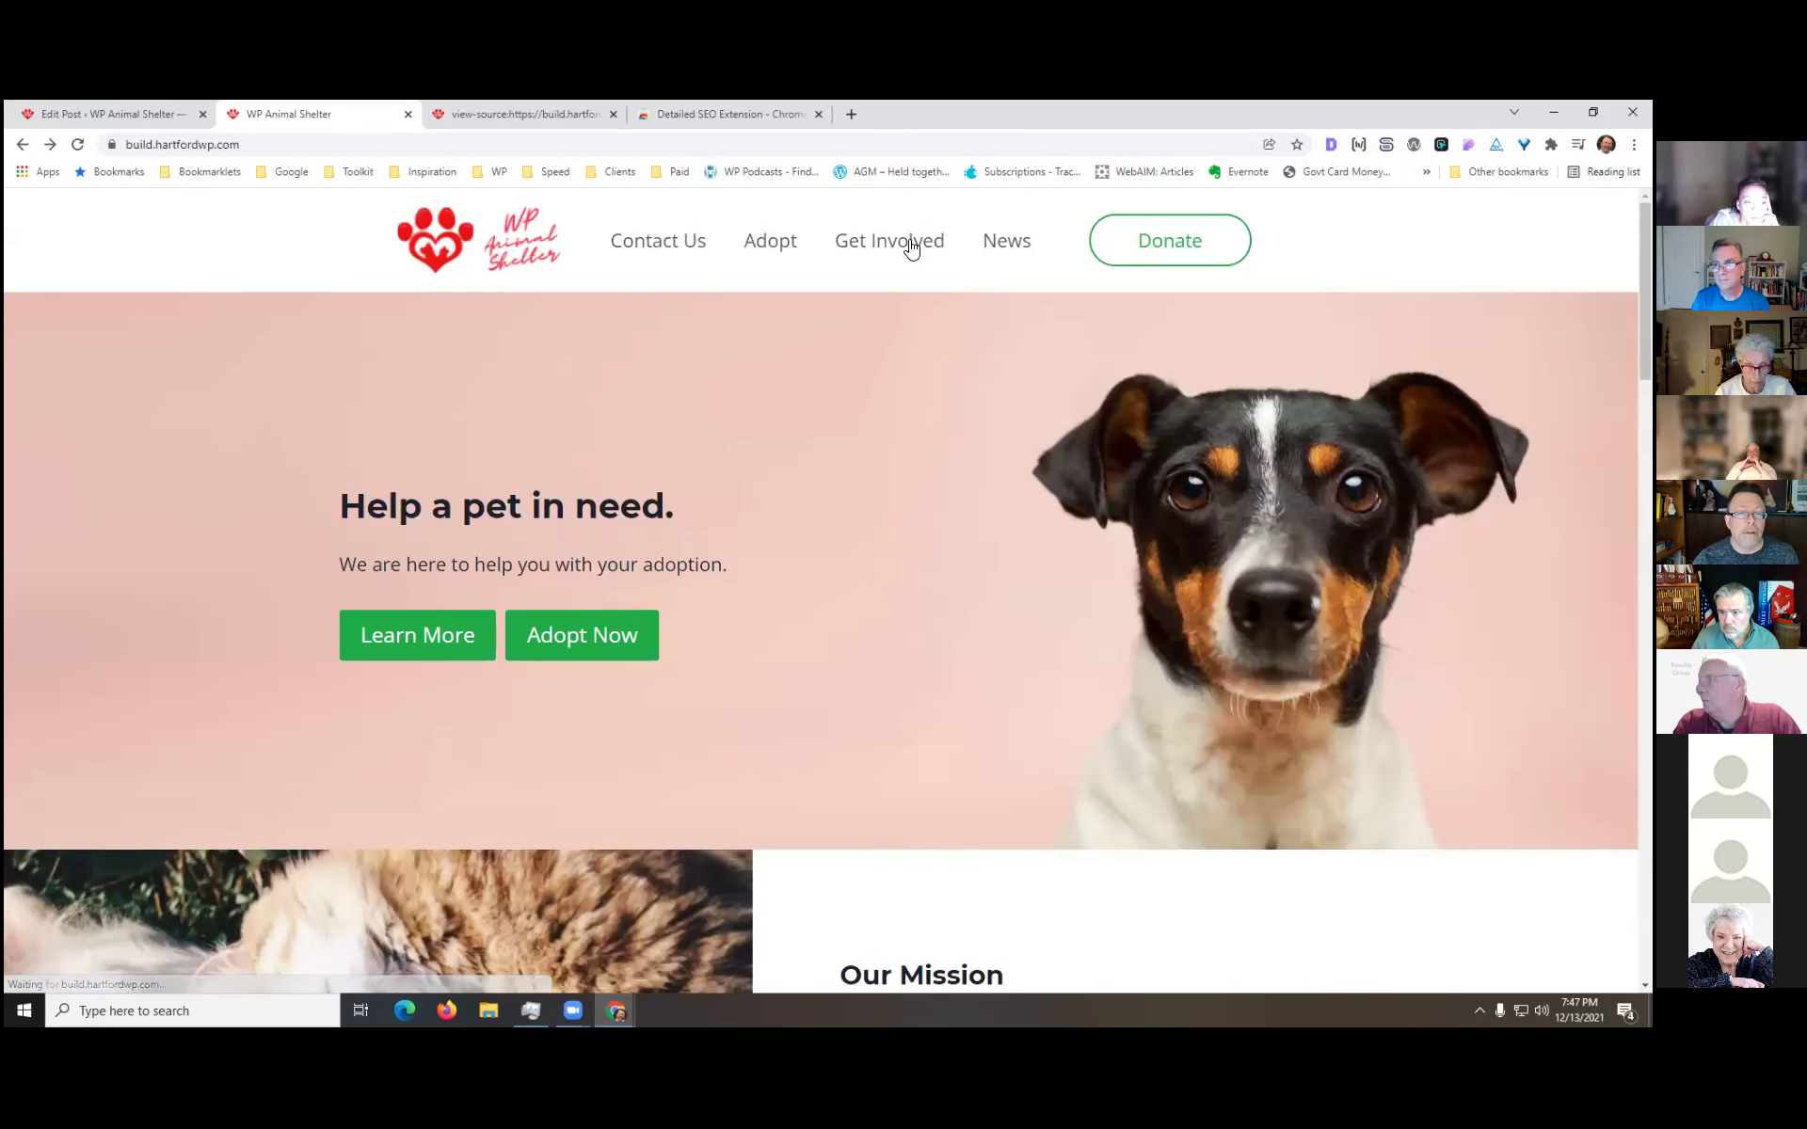
click(1331, 144)
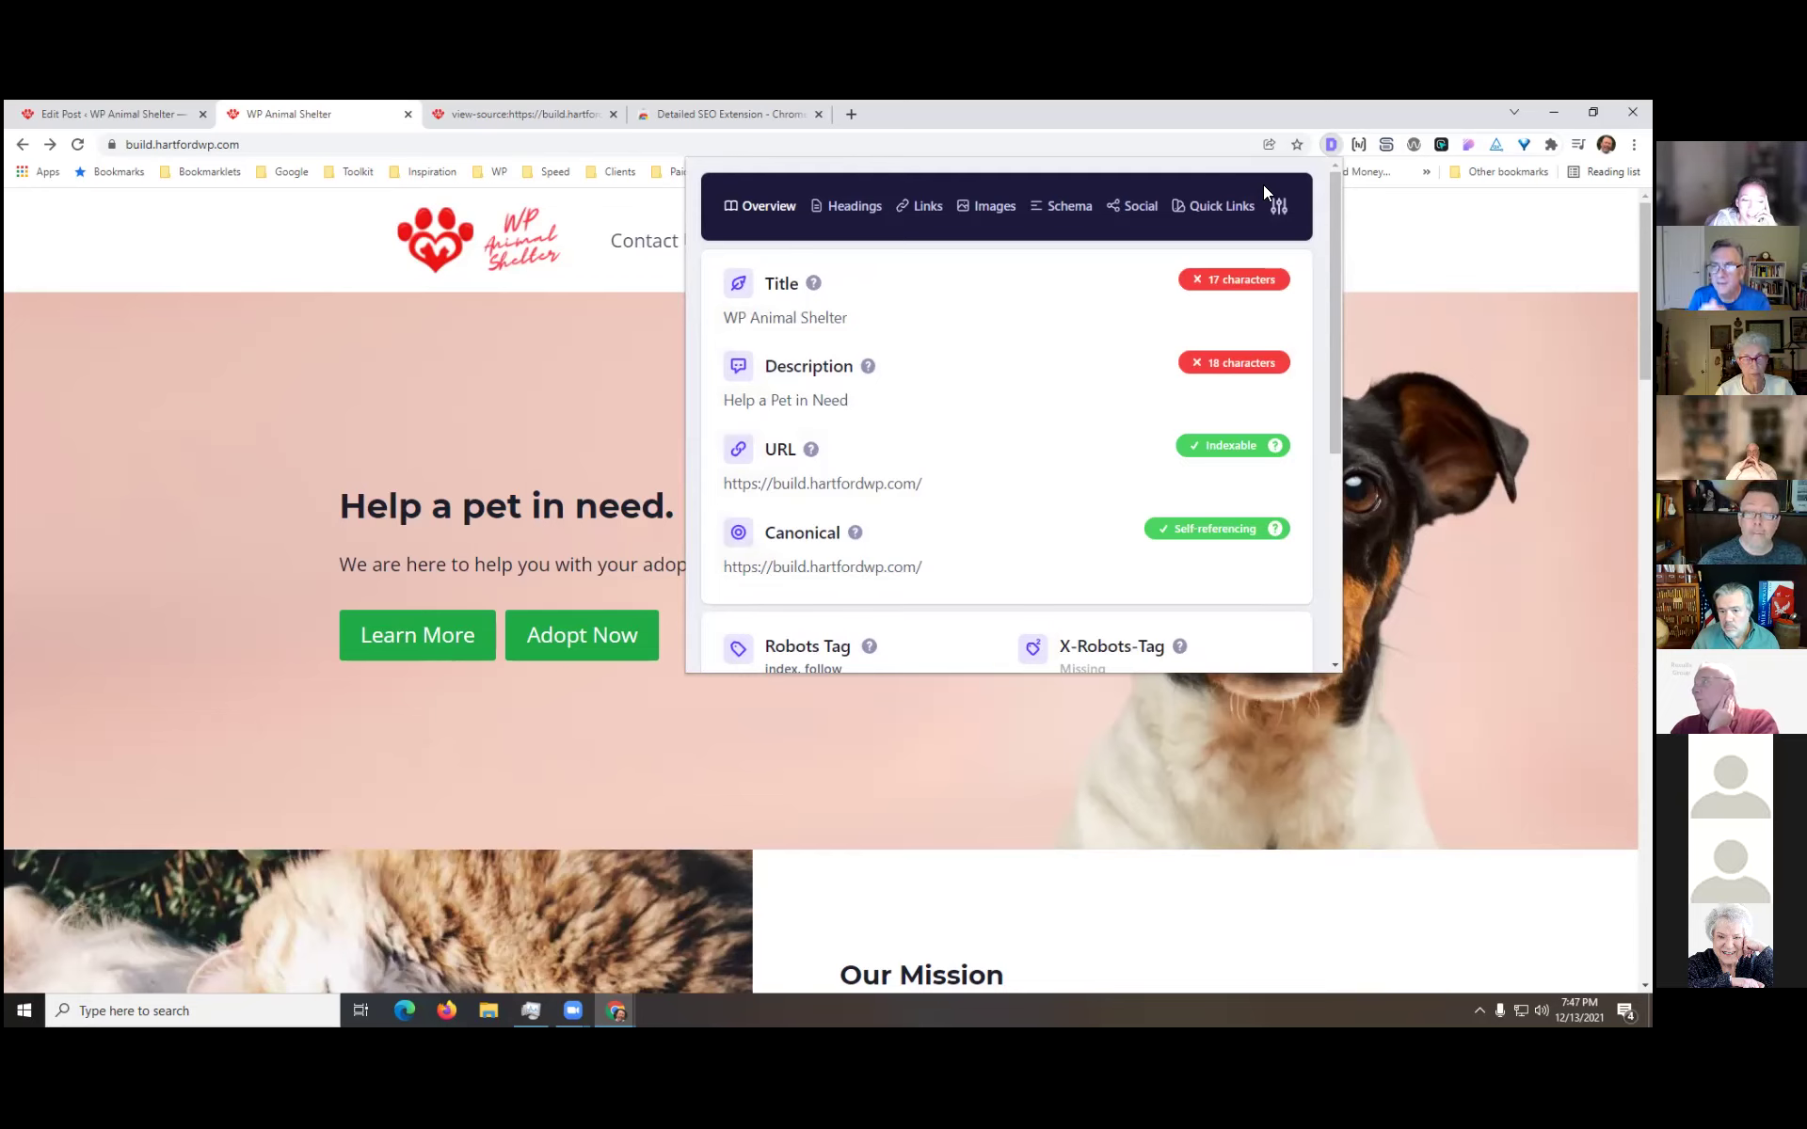
scroll(1064, 437, down, 1)
scroll(1068, 420, up, 2)
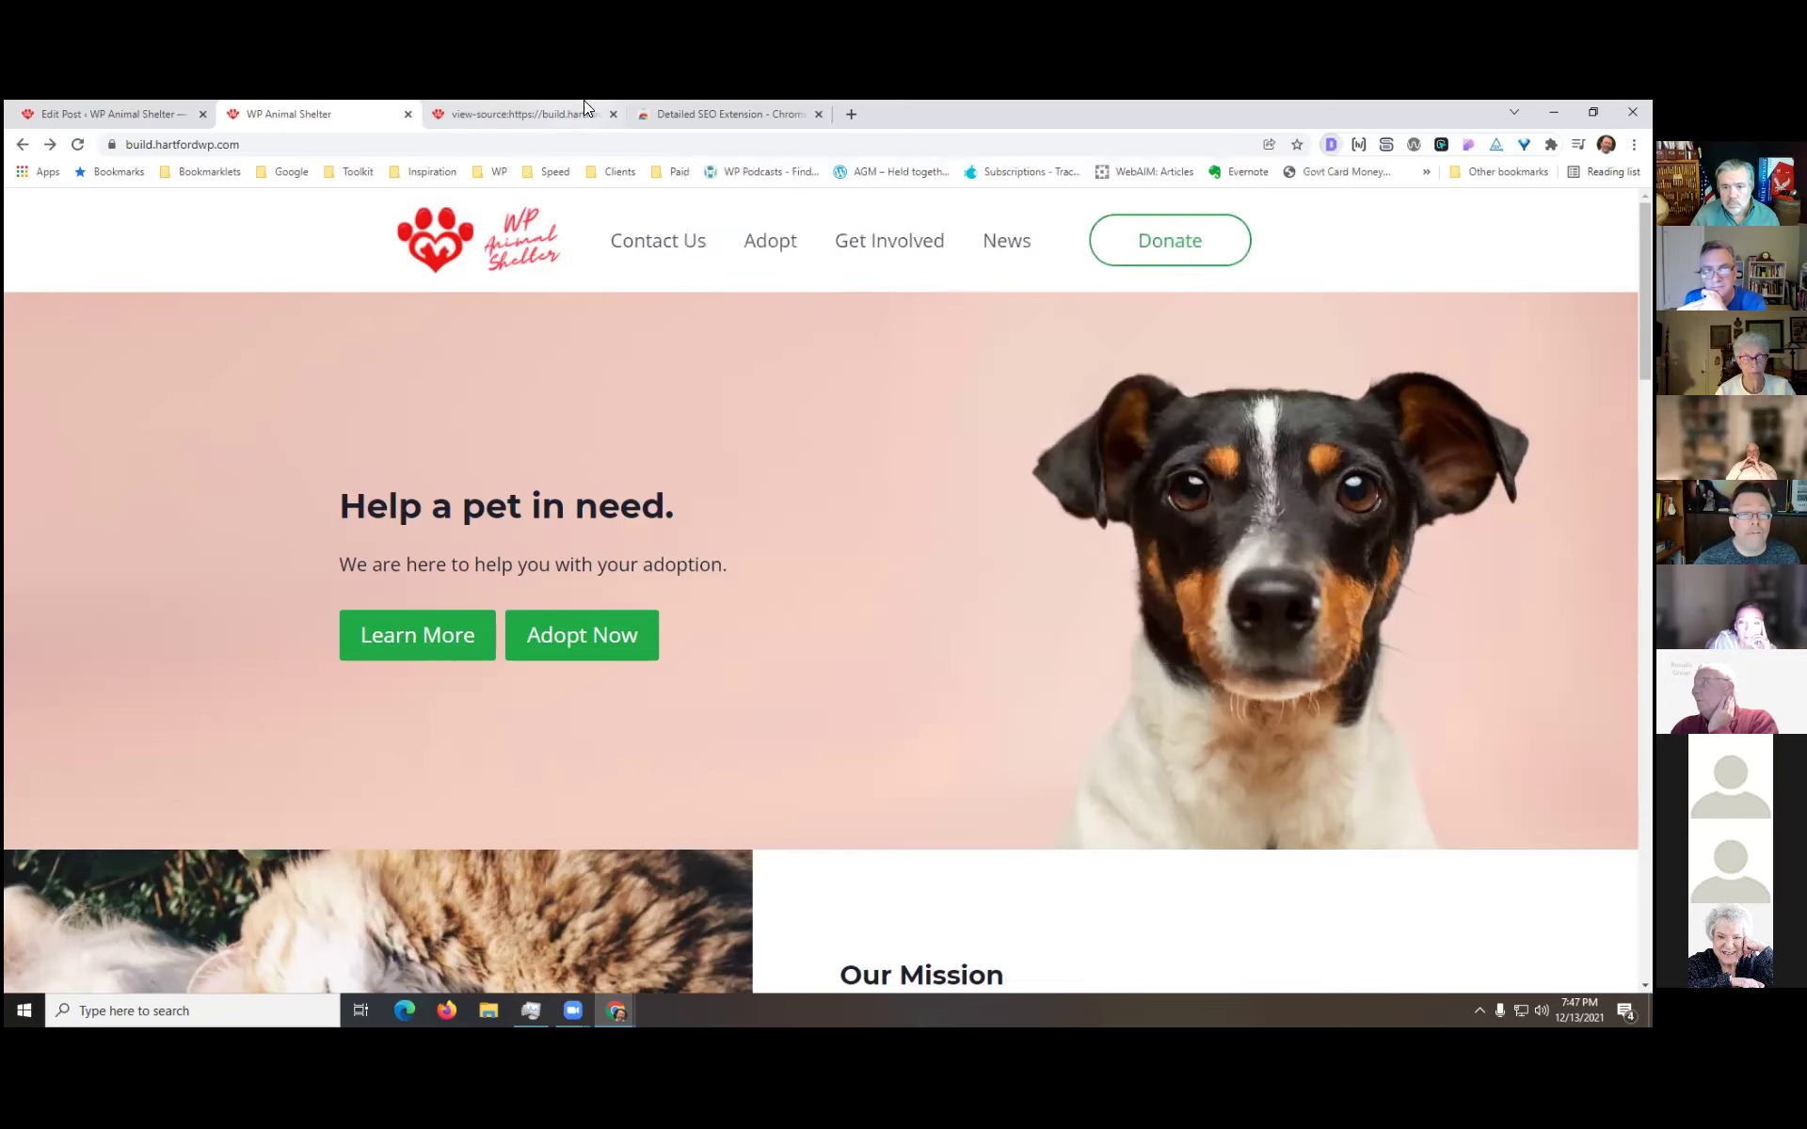
- Read the Detailed SEO Extension's overview text and additional information in its Chrome Web Store listing
click(660, 111)
scroll(1276, 516, down, 6)
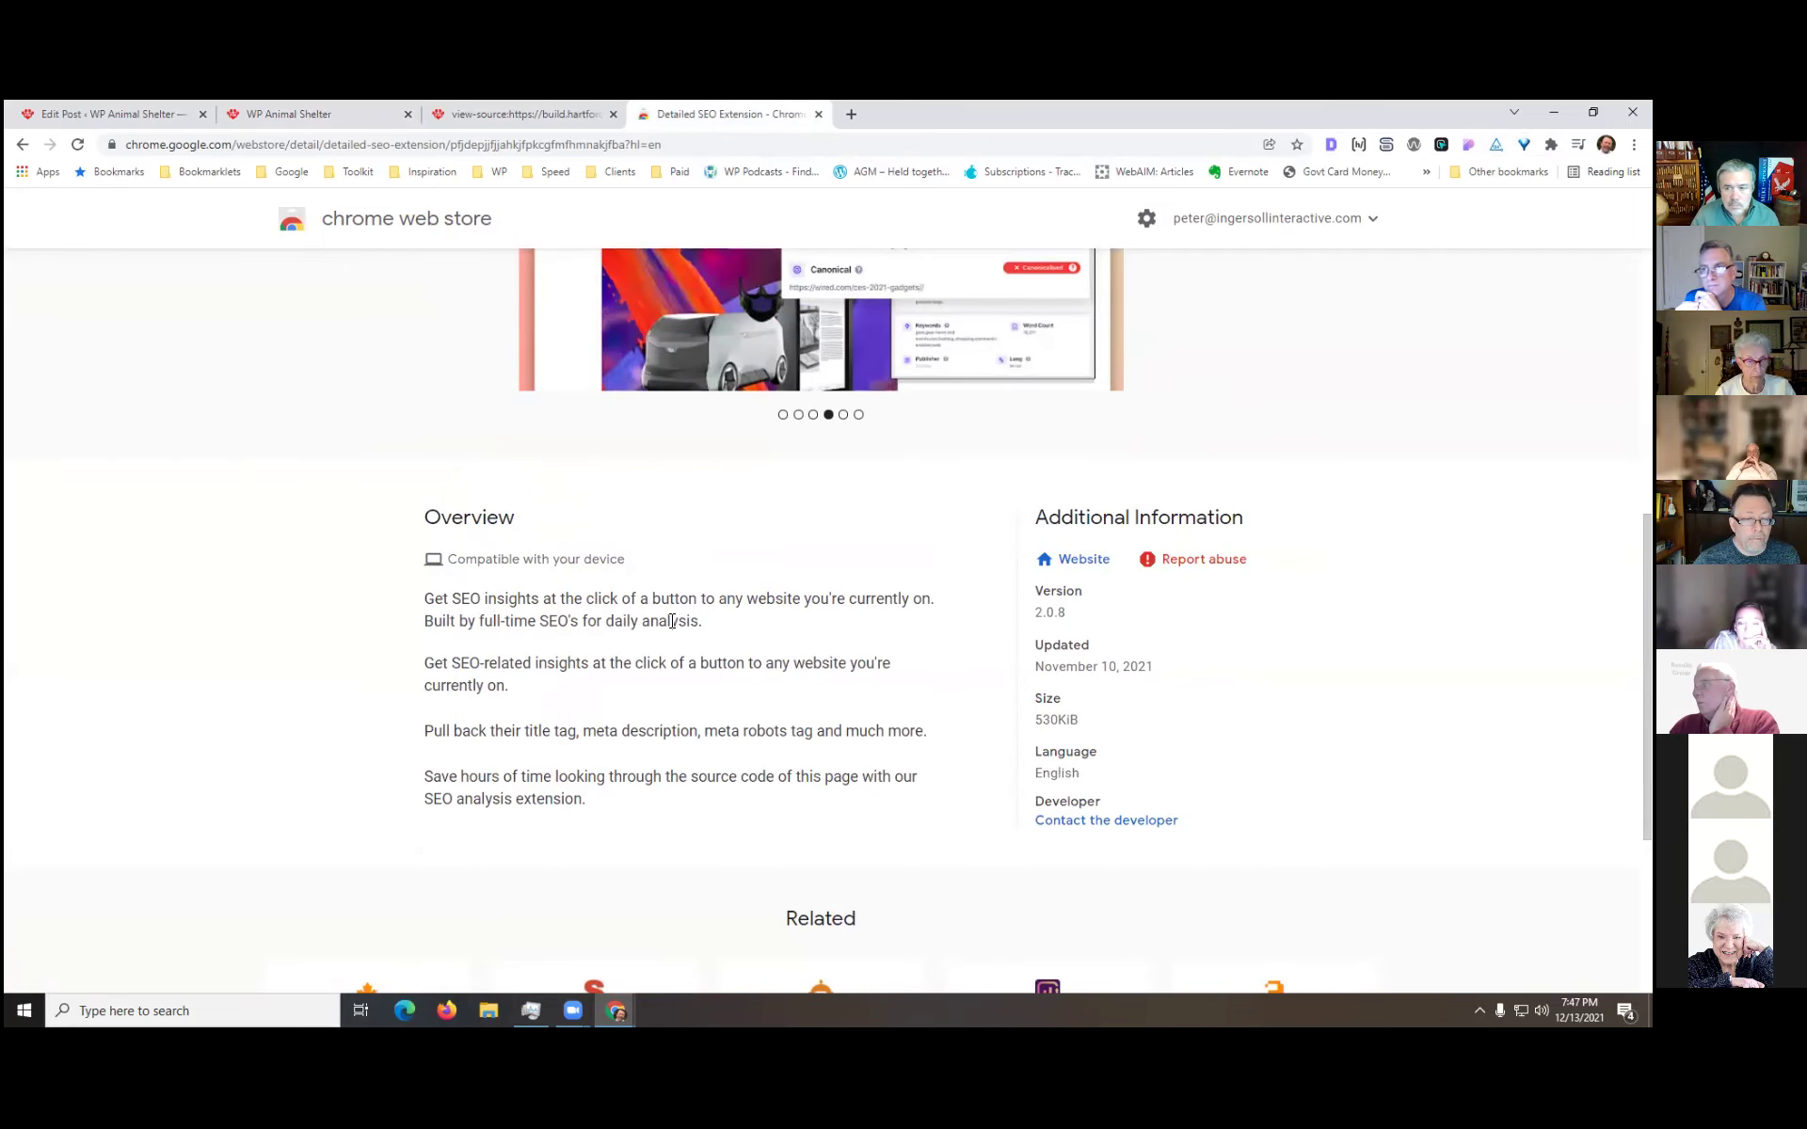
drag(547, 621, 678, 621)
click(752, 628)
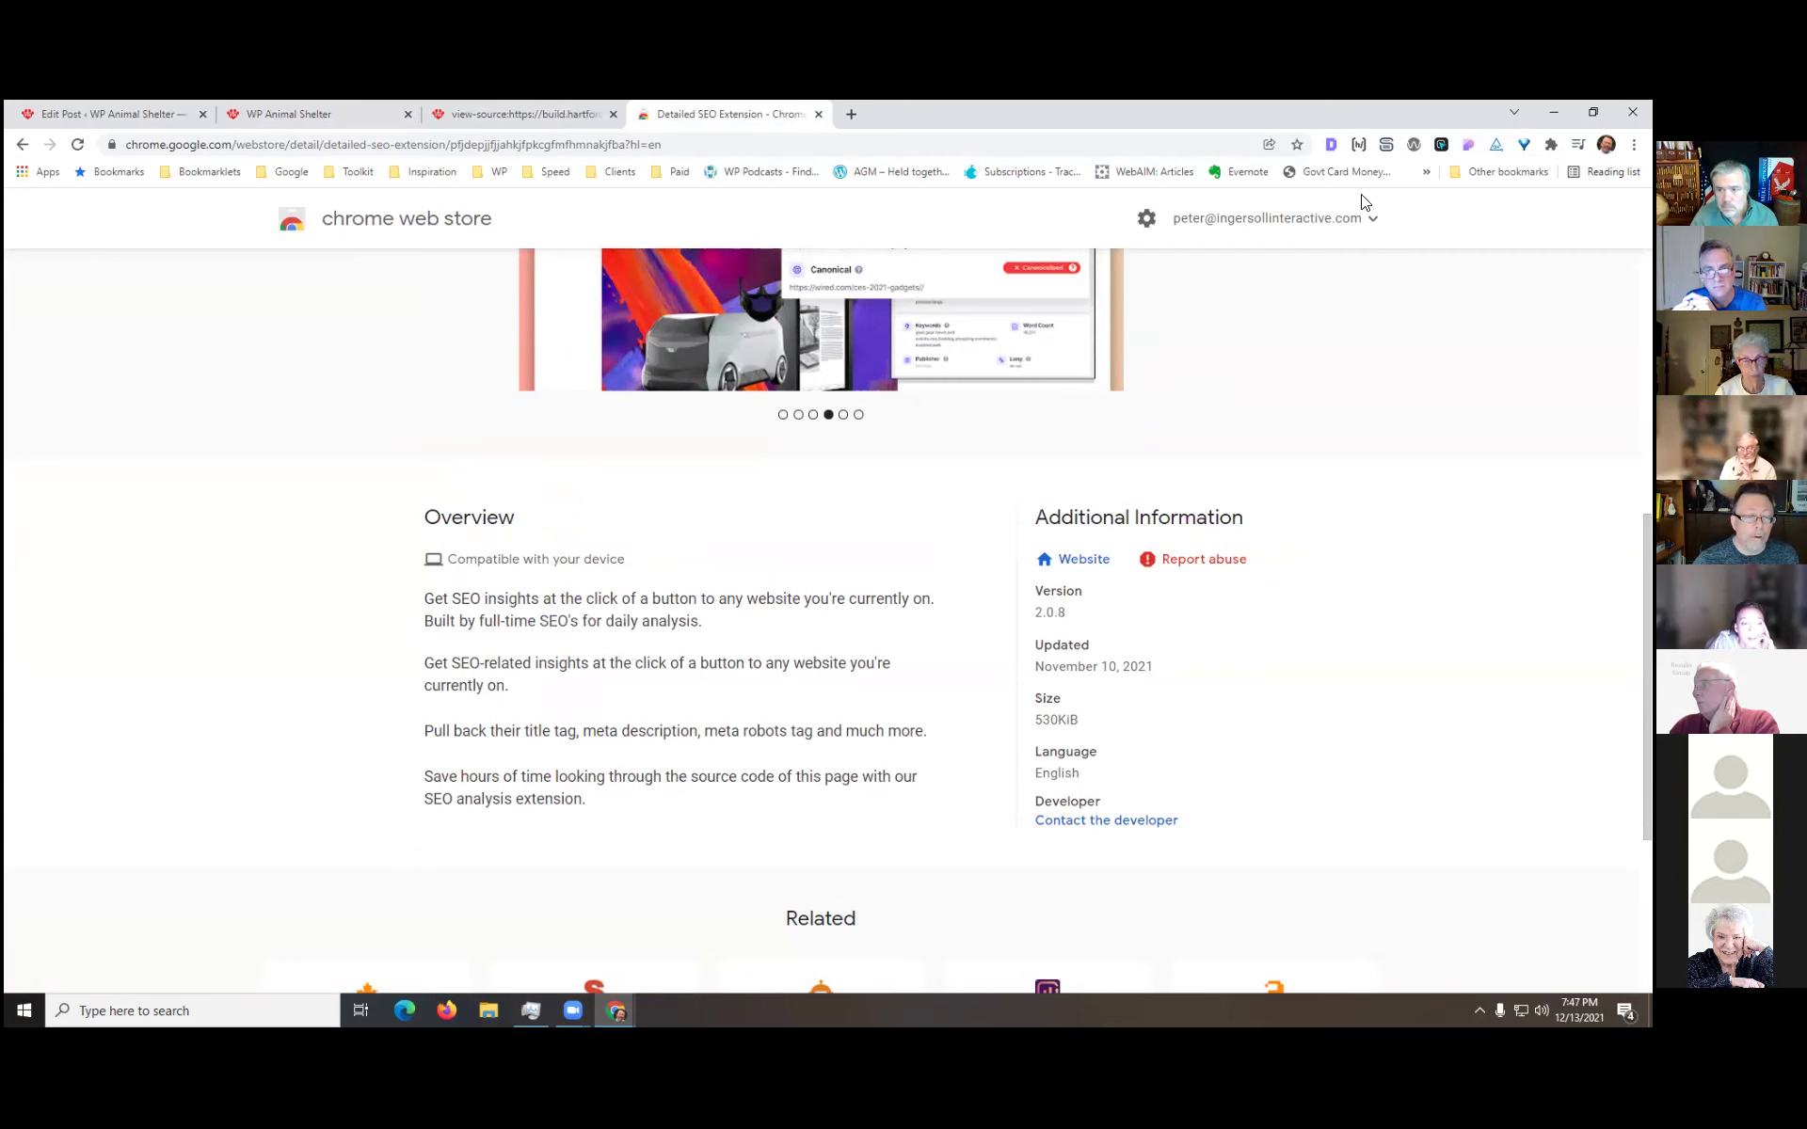
- Return to the live "Advice on Adopting Kittens and Cats" post on build.hartfordwp.com and open it in the WordPress editor
click(243, 118)
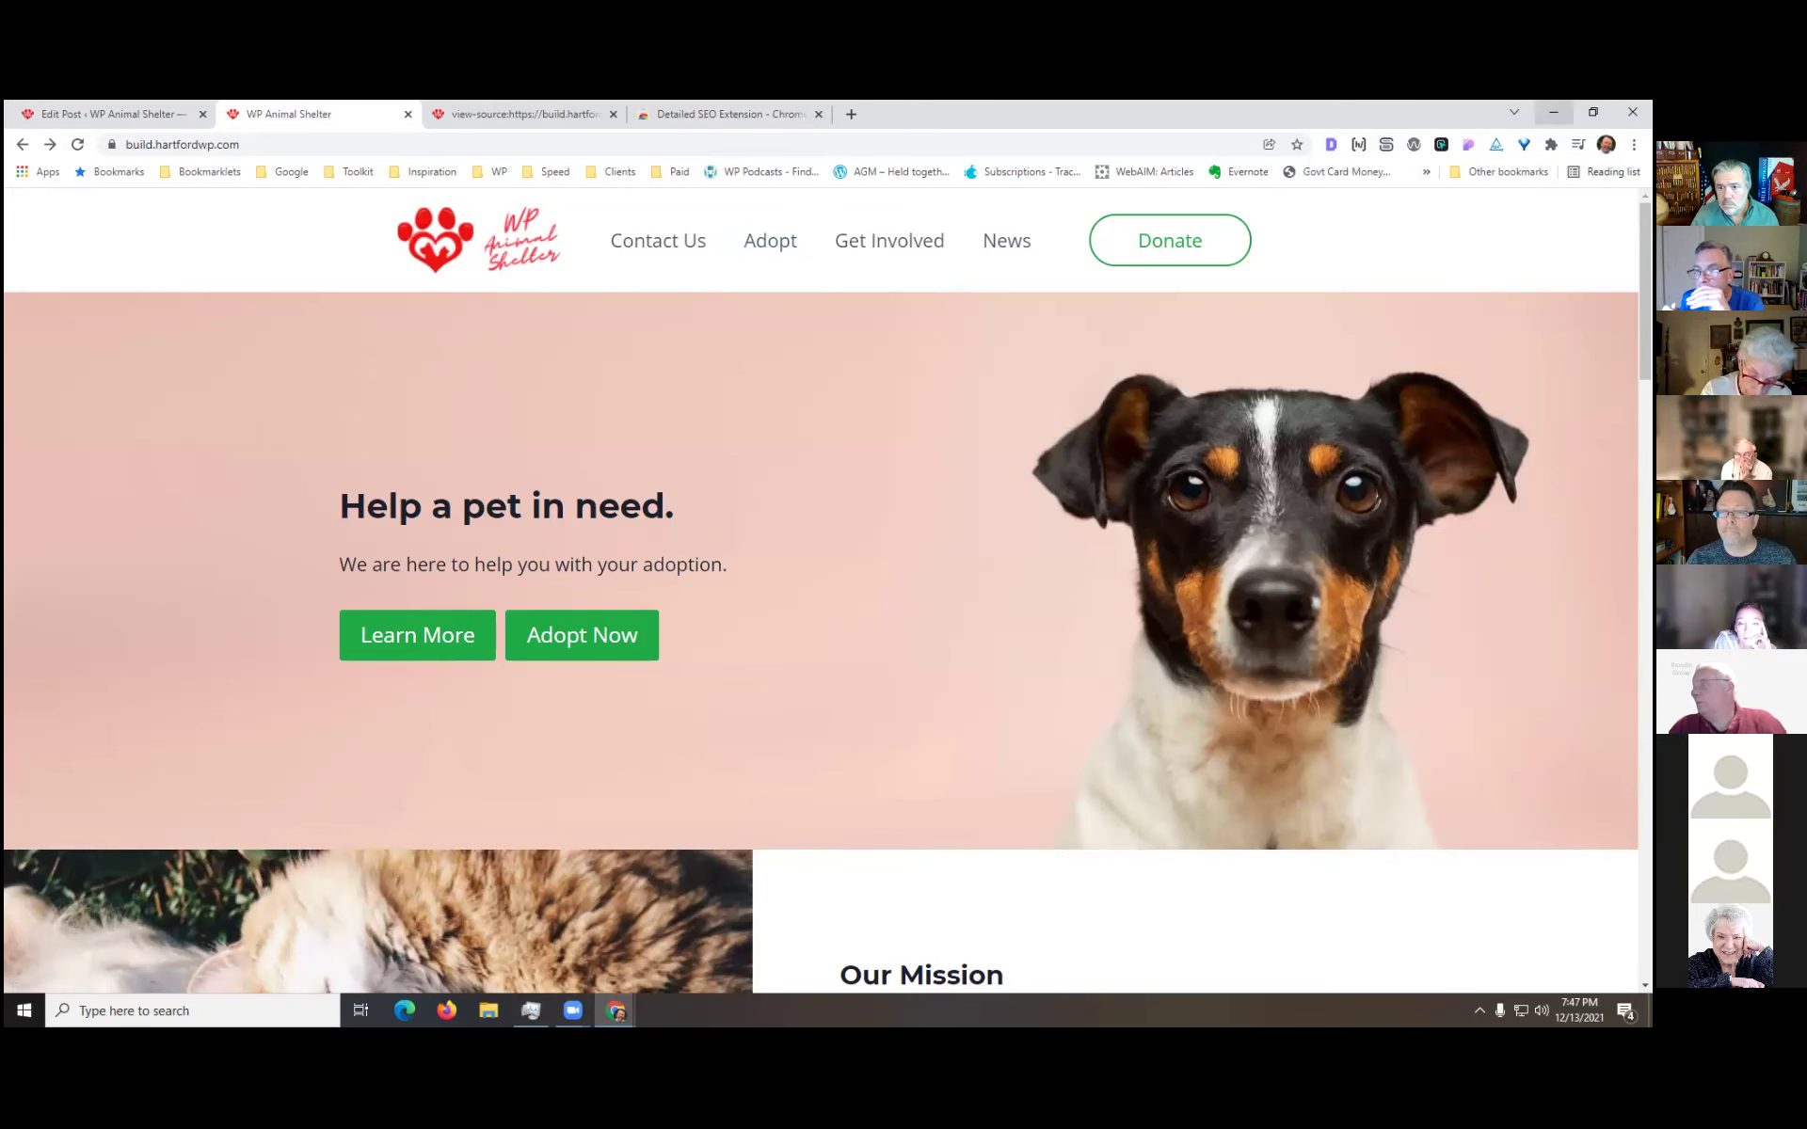
click(1553, 112)
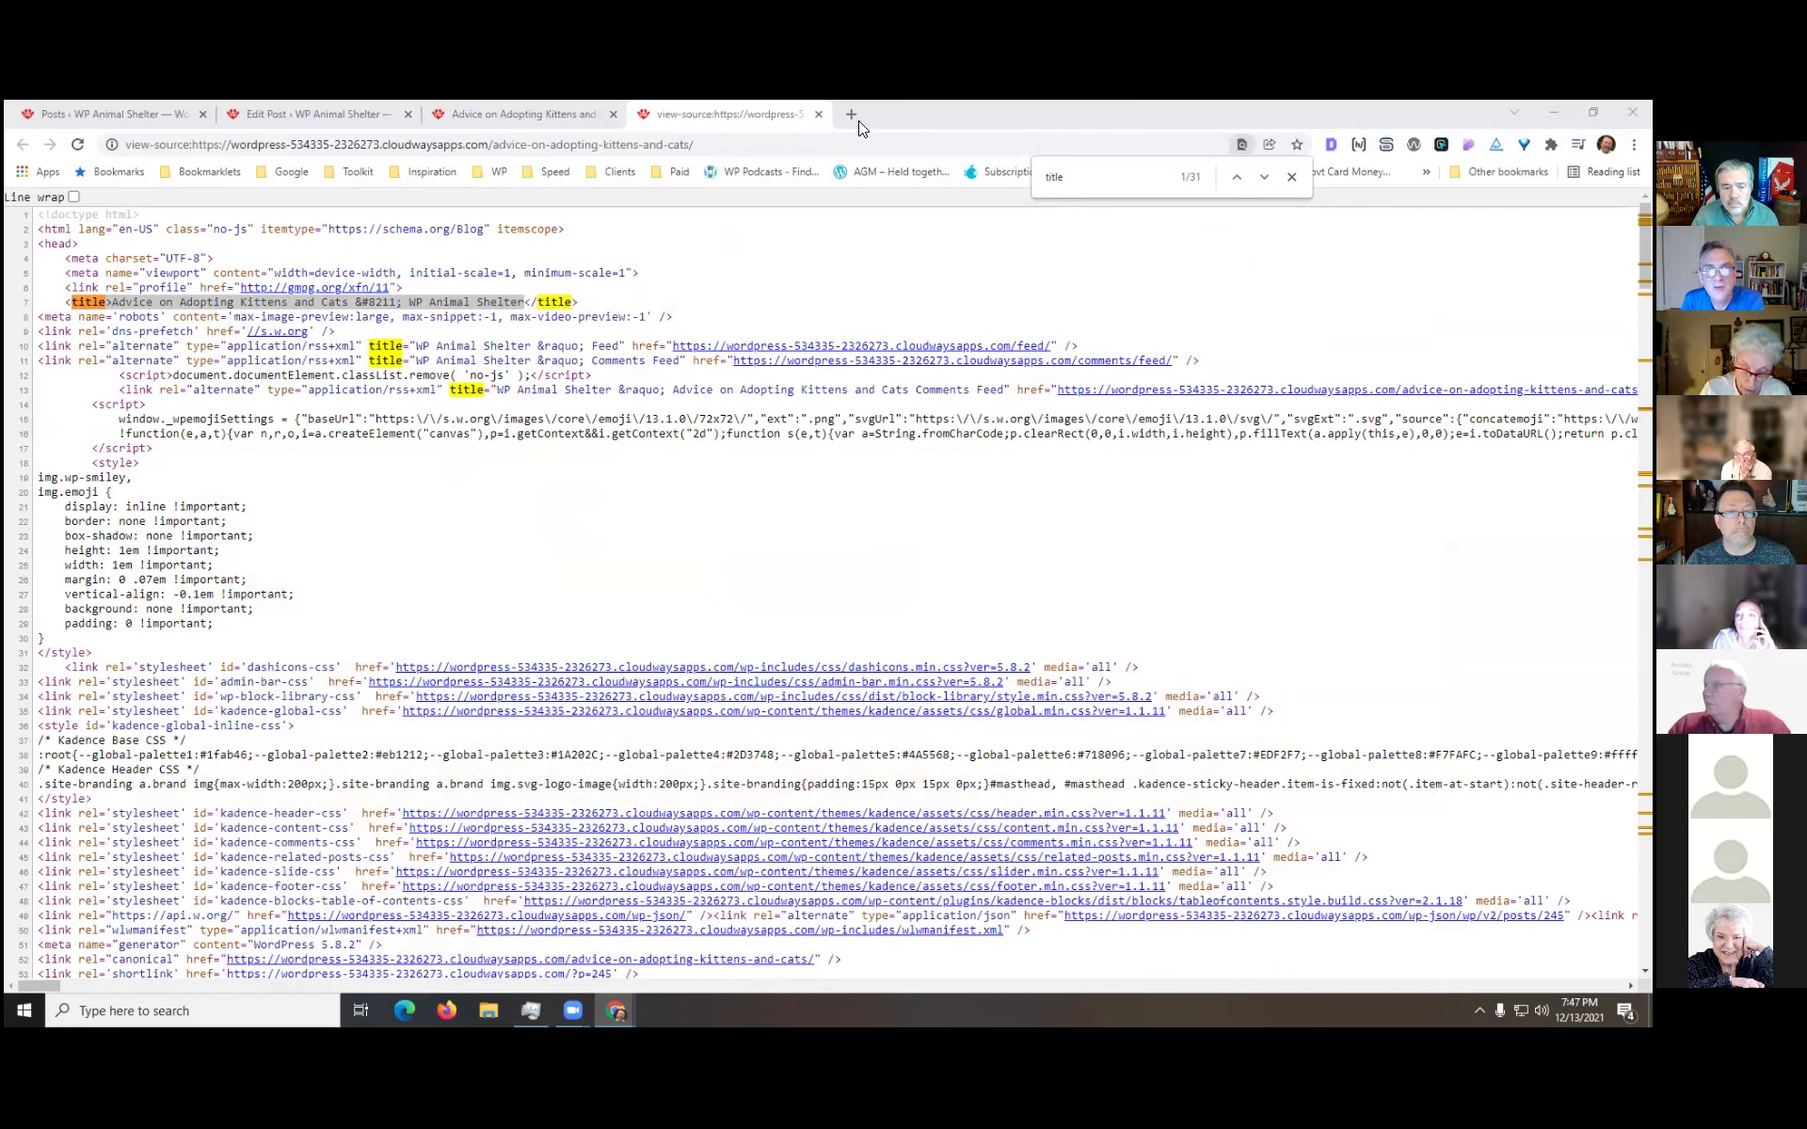
click(548, 116)
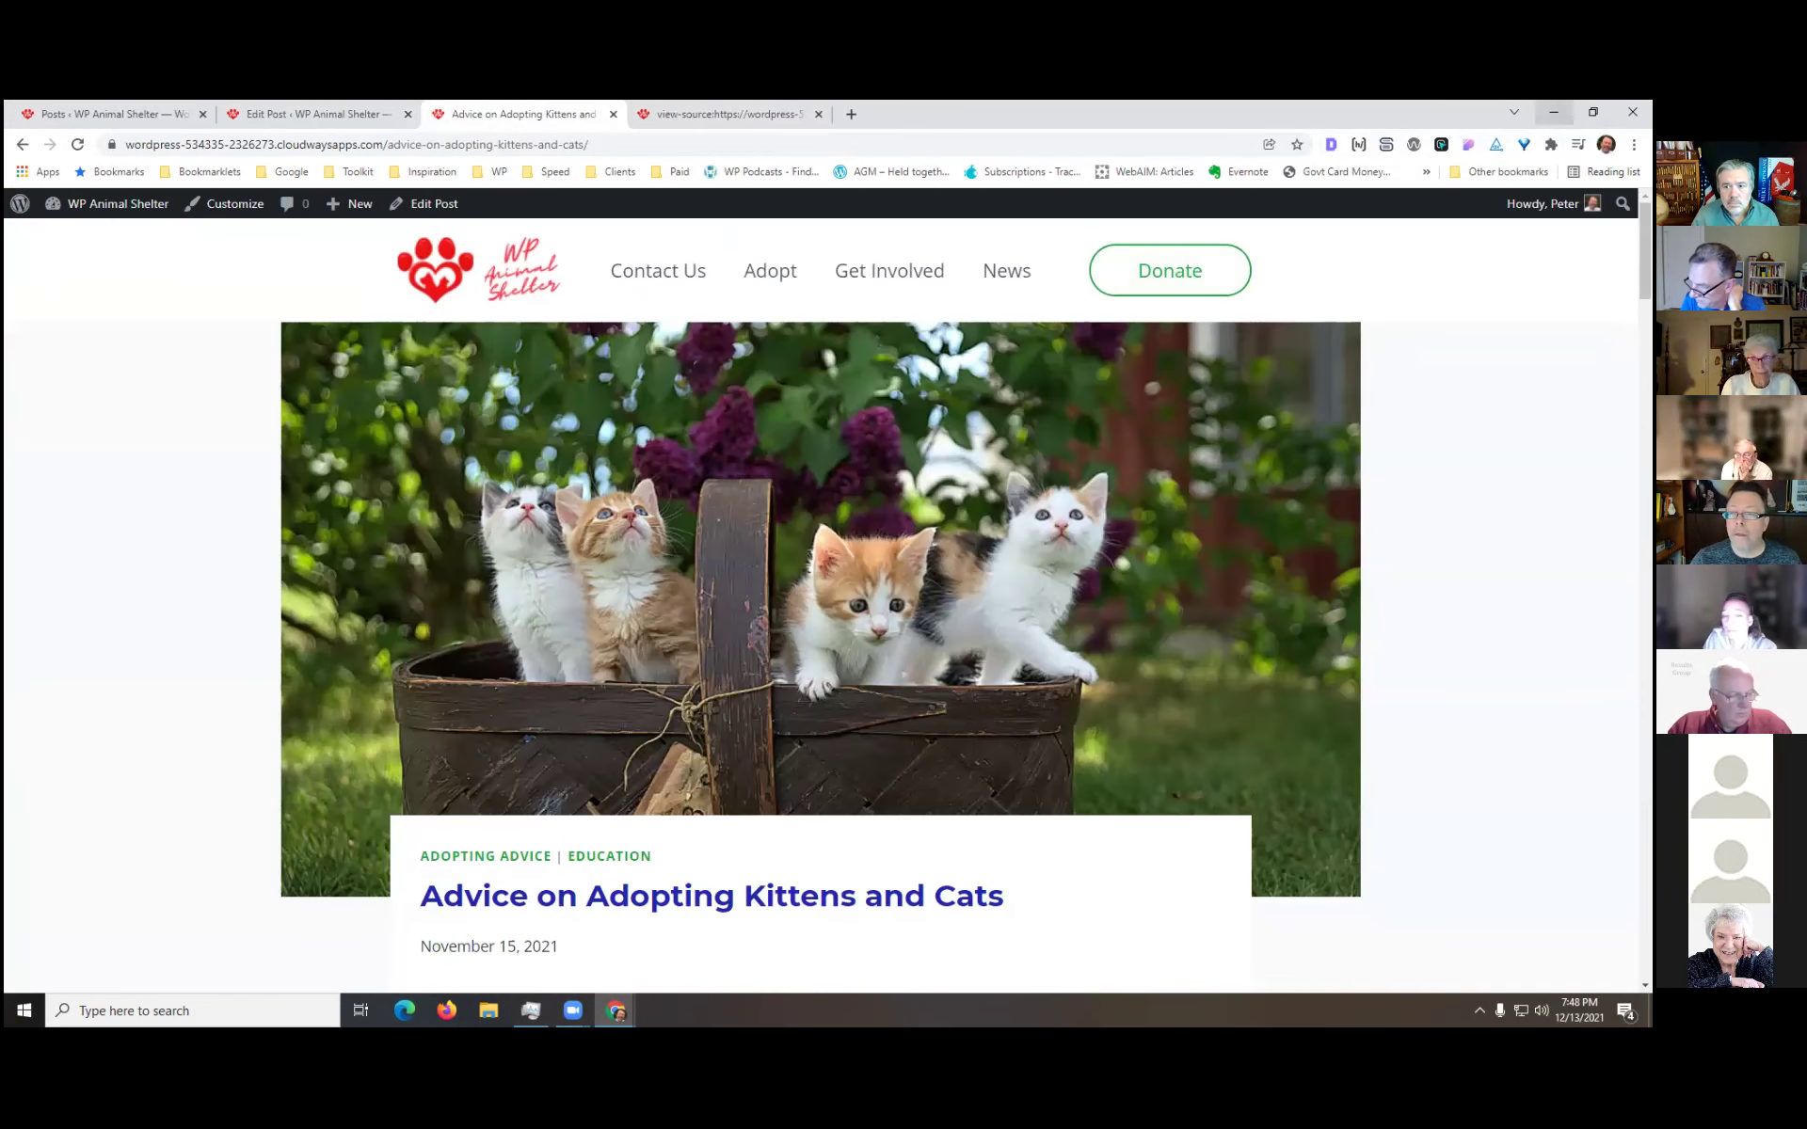
click(1553, 112)
mouse_move(612, 1005)
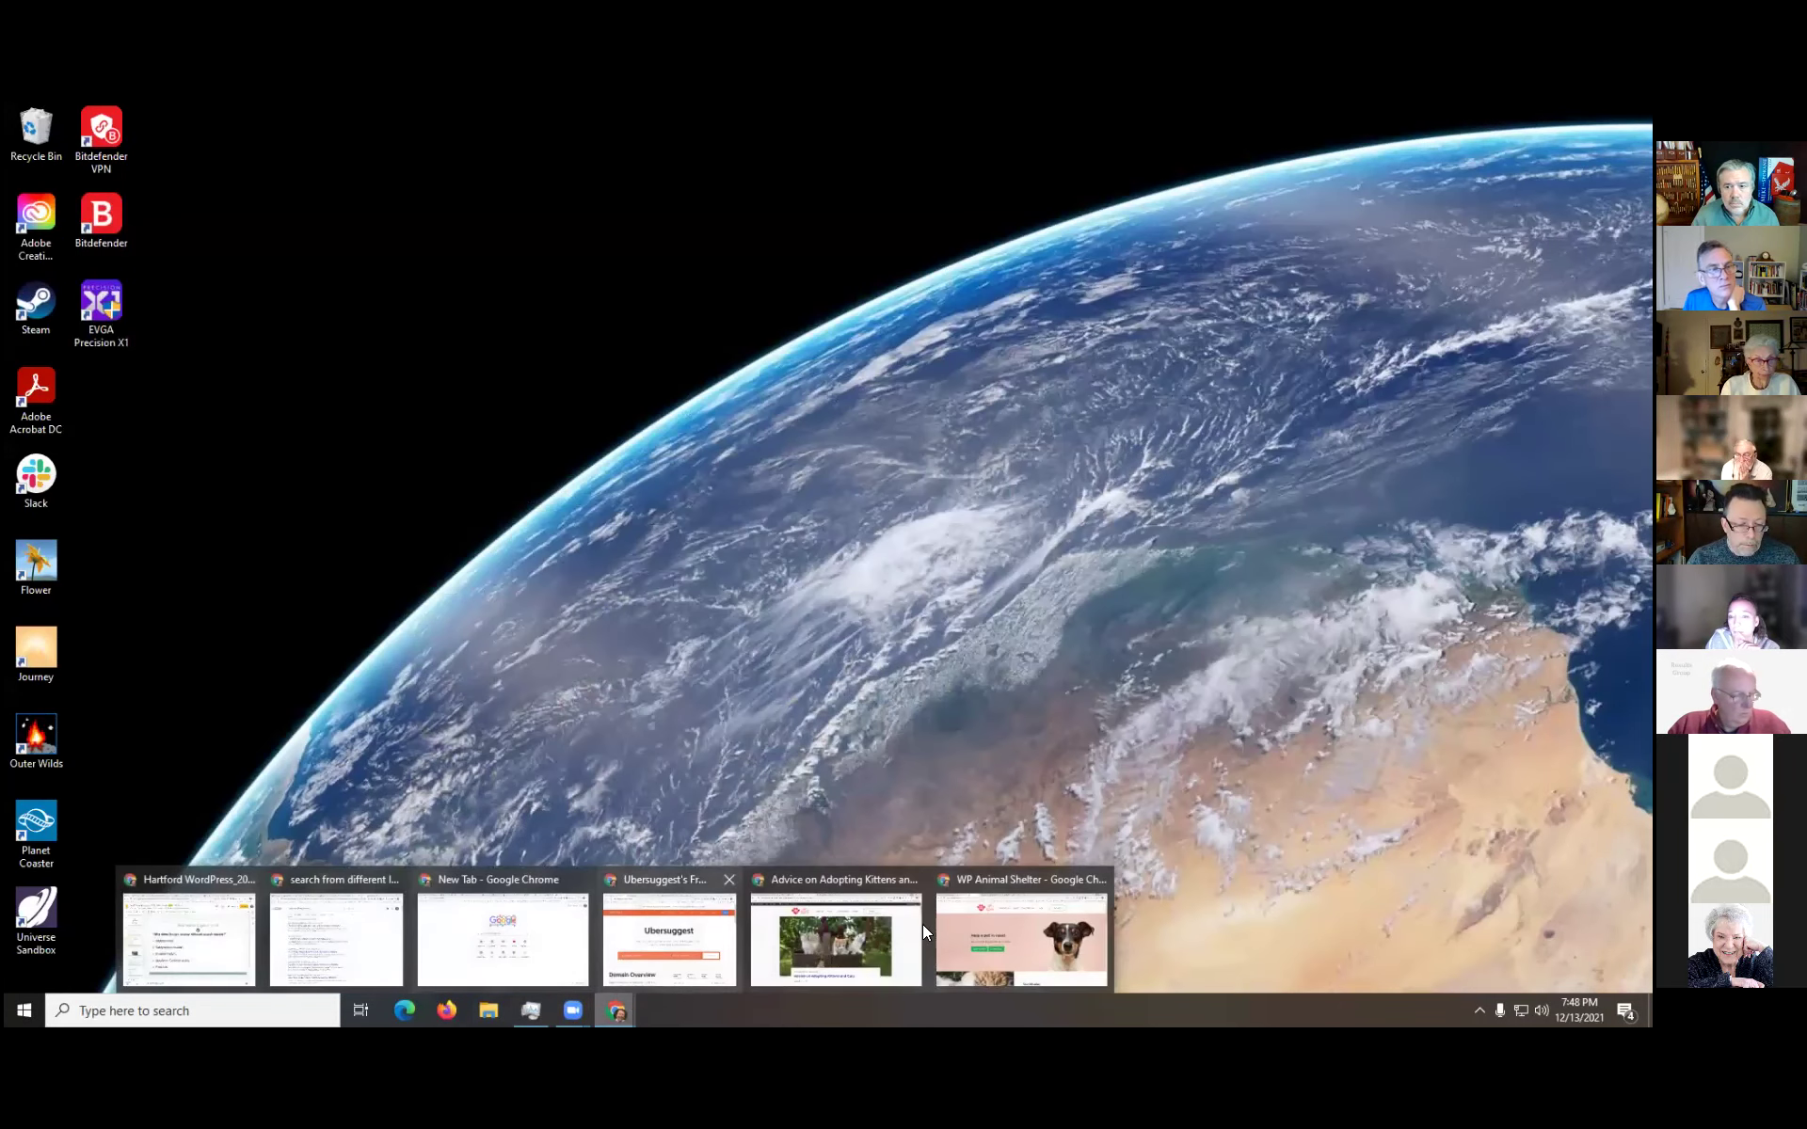
click(1020, 909)
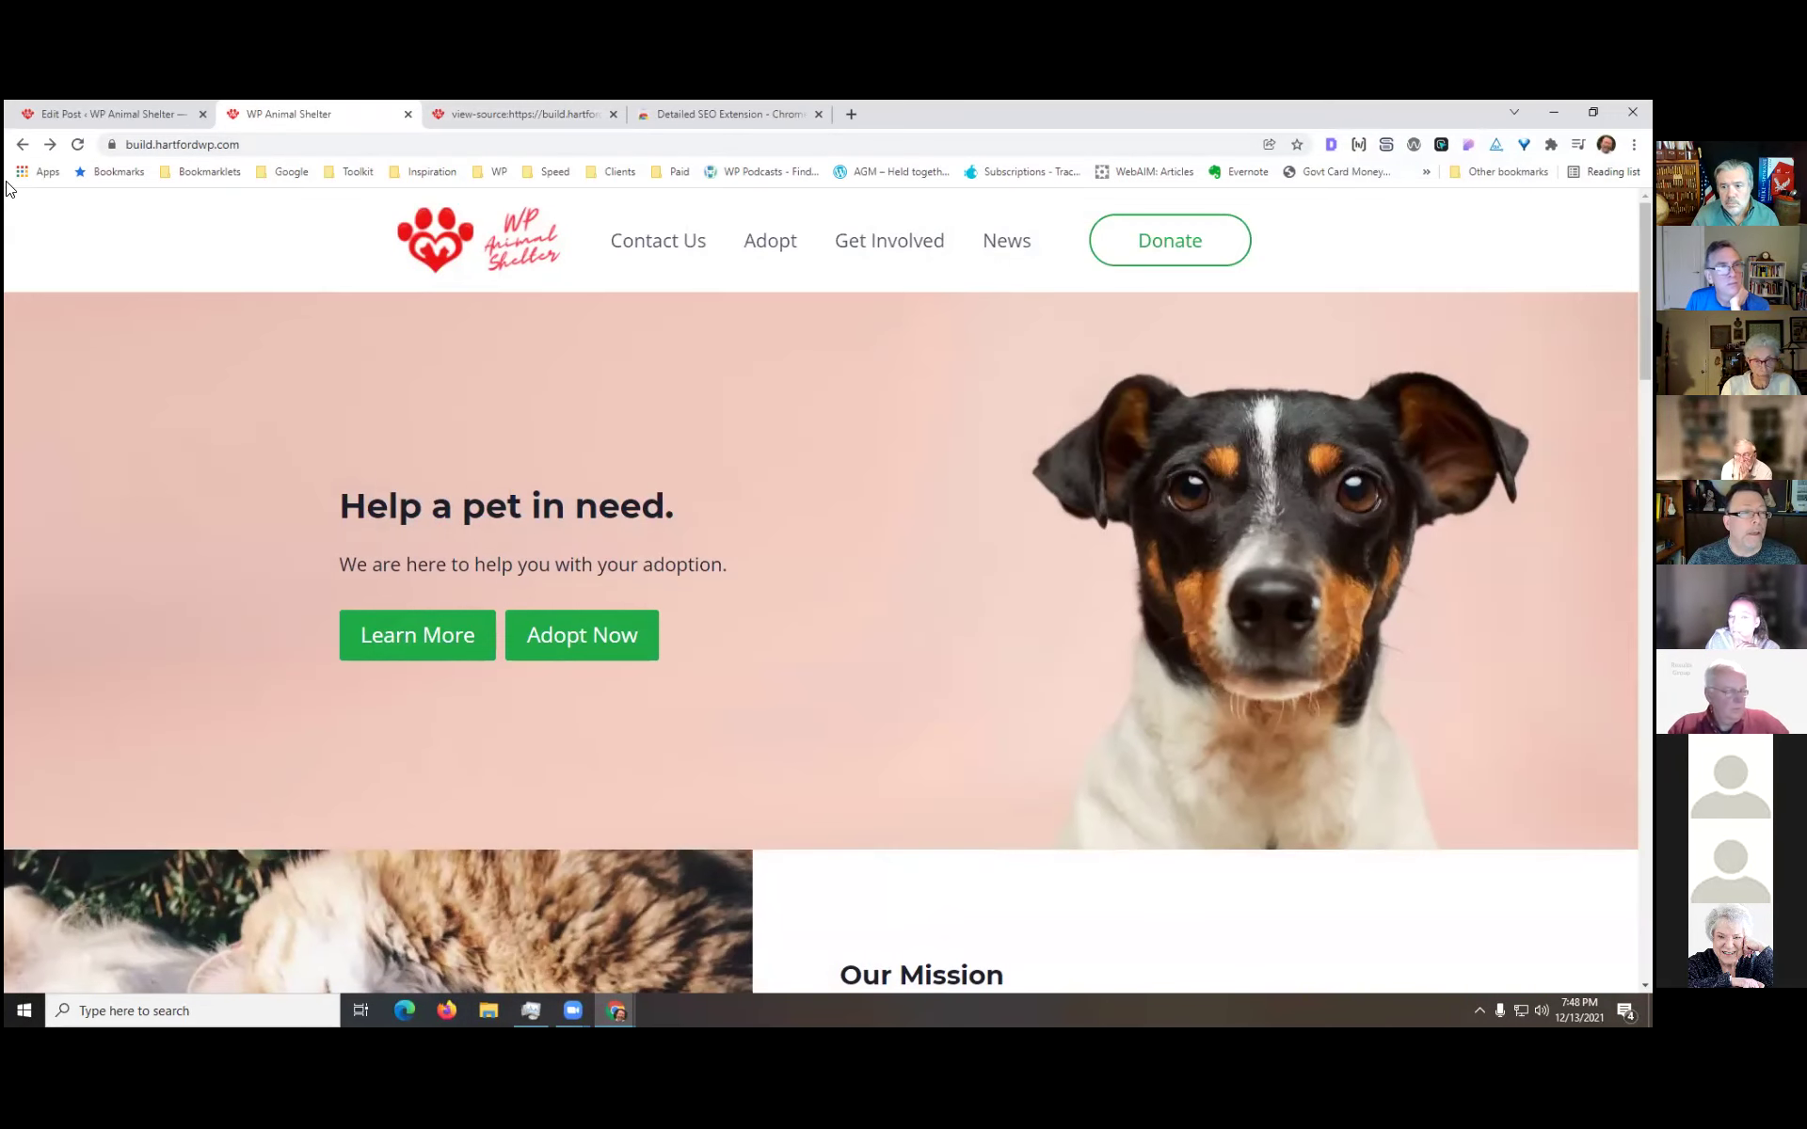
click(19, 145)
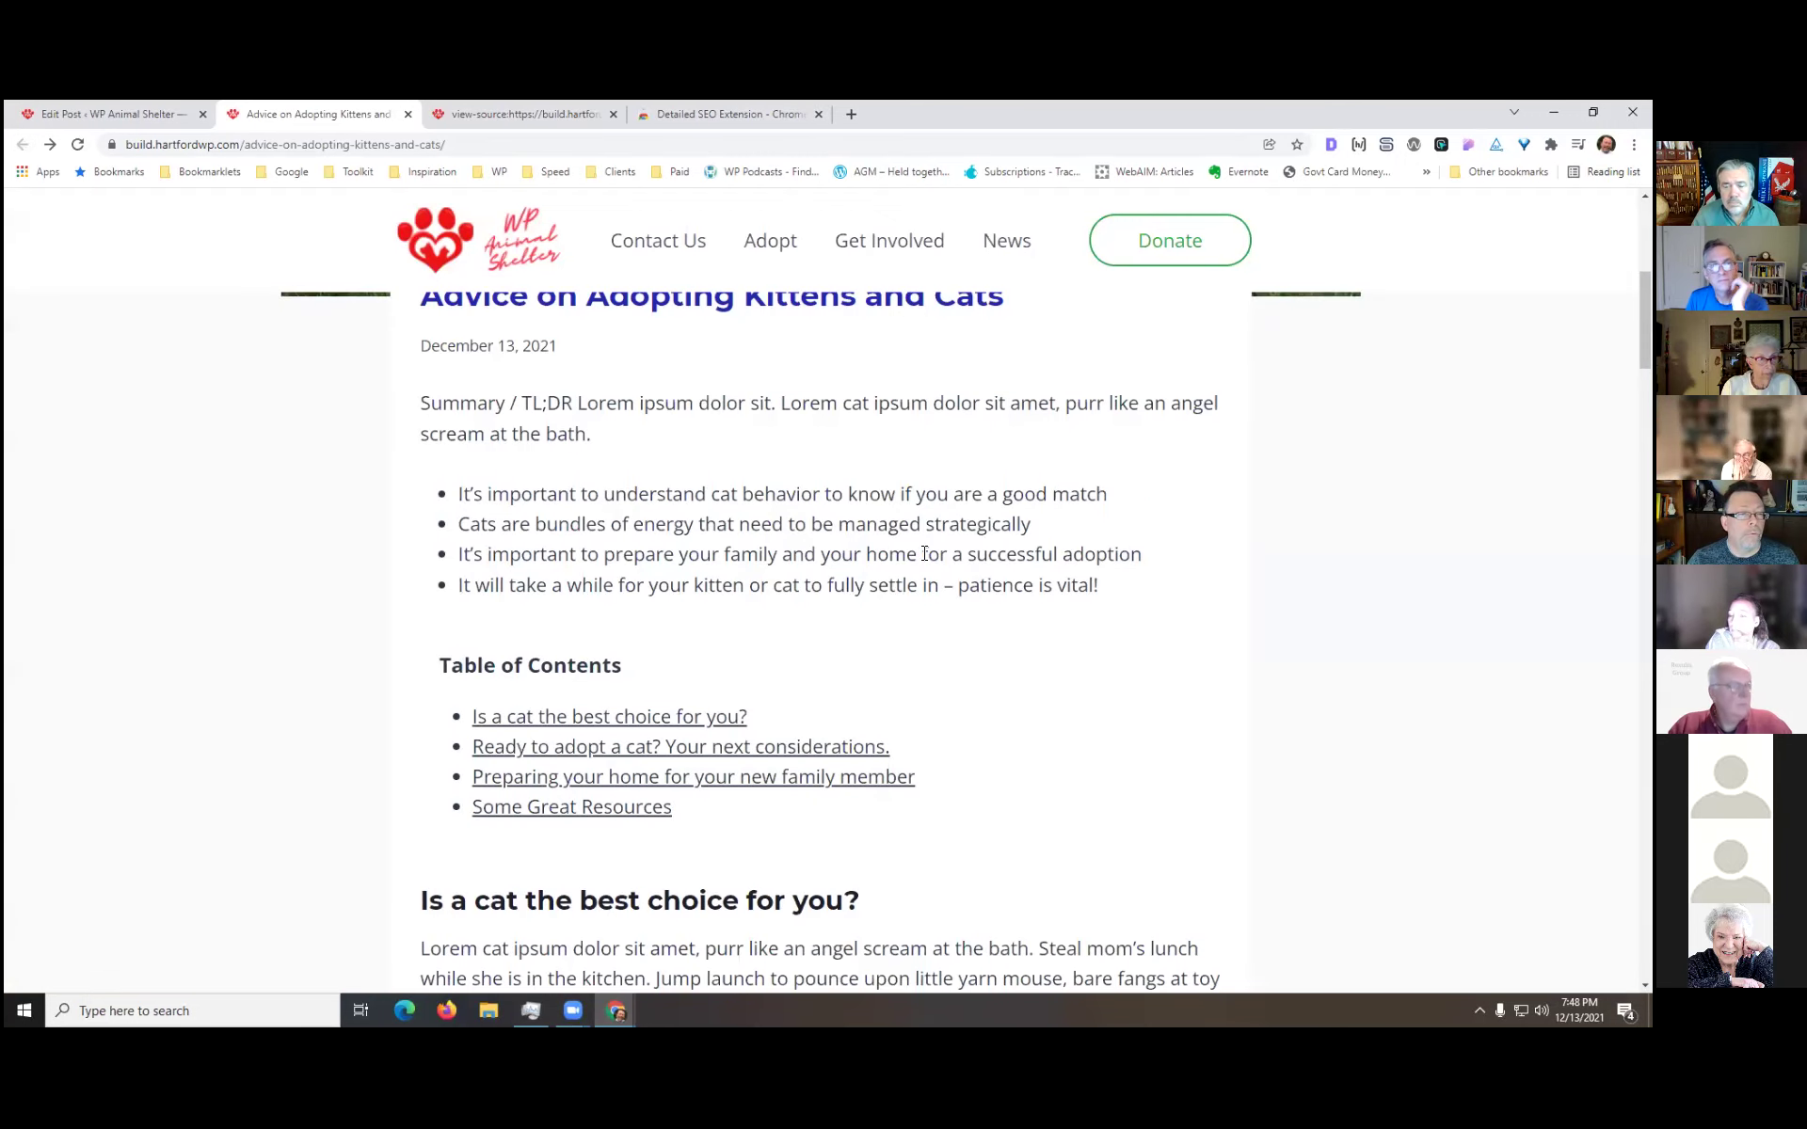
click(80, 144)
click(429, 205)
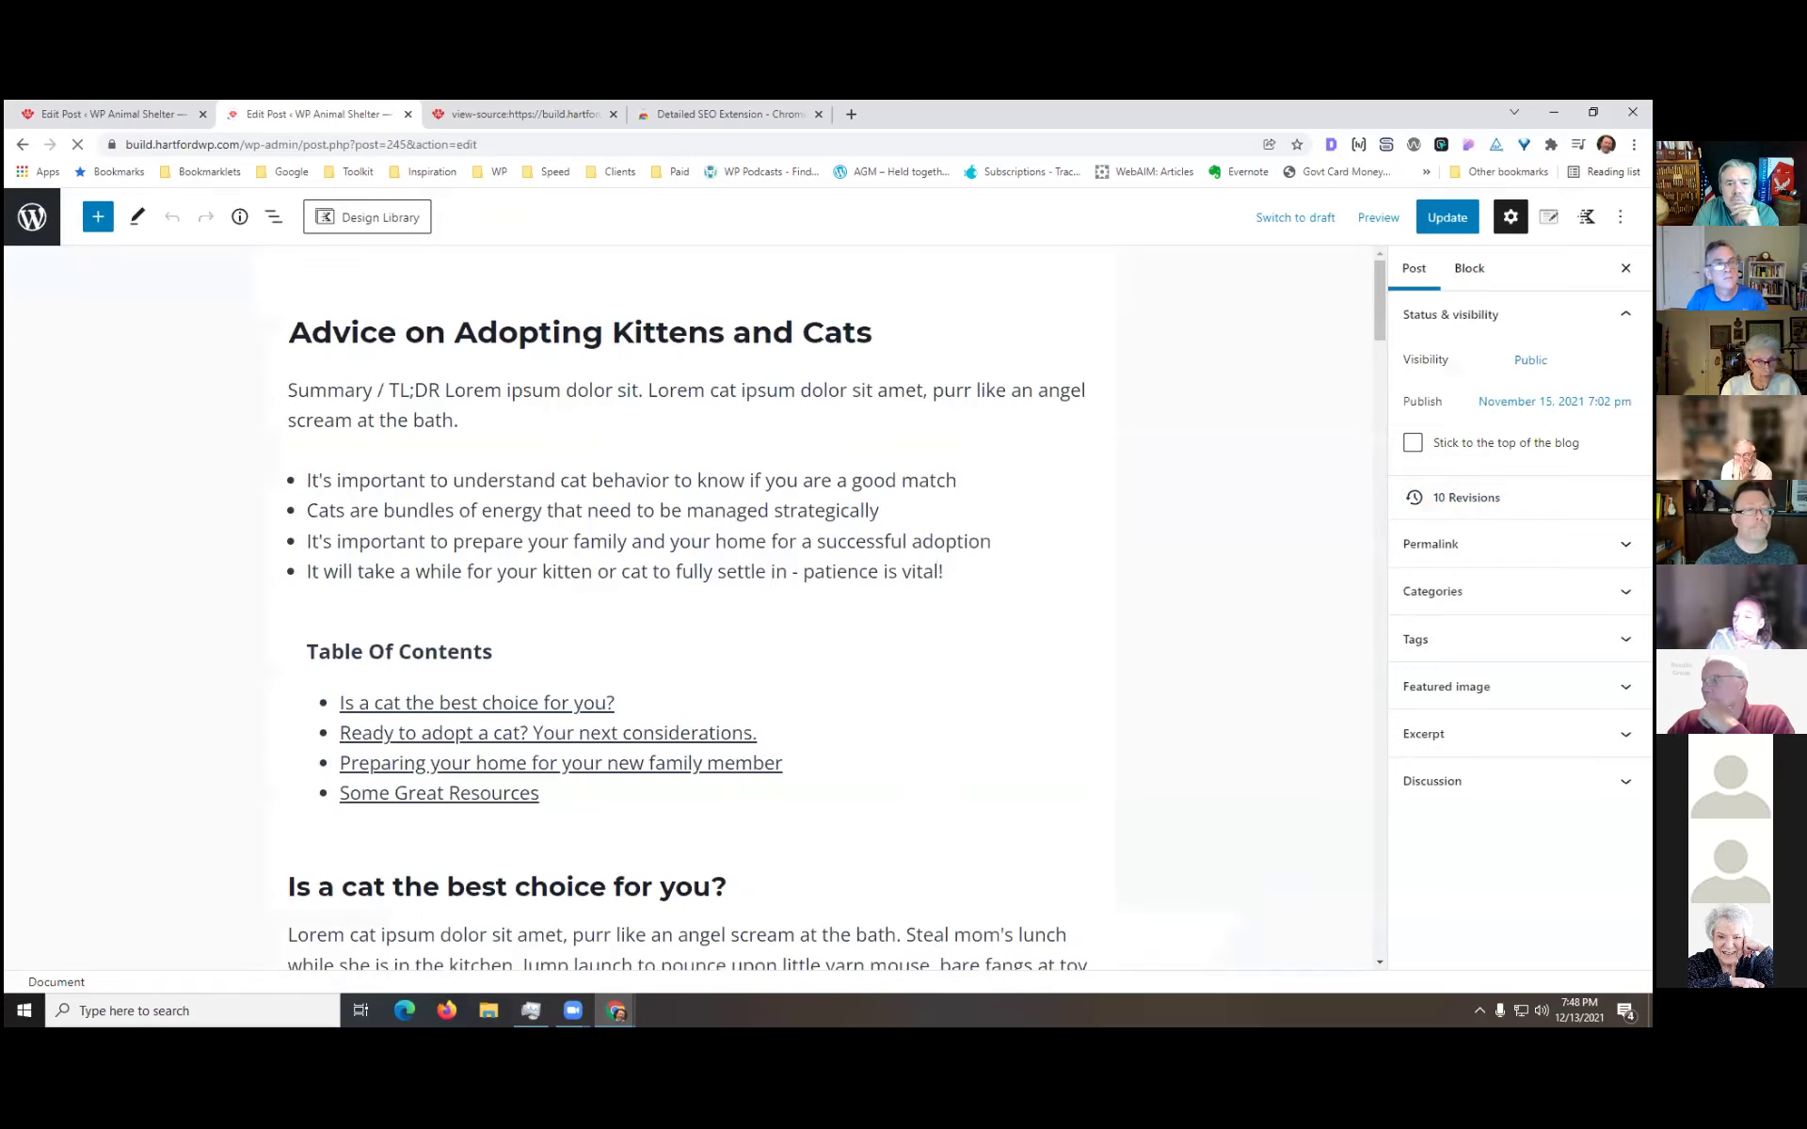
- Select the image of the grey and white cats in the post and set its alt text to "Two cats relaxing"
scroll(1082, 691, down, 15)
scroll(1108, 696, down, 2)
click(900, 452)
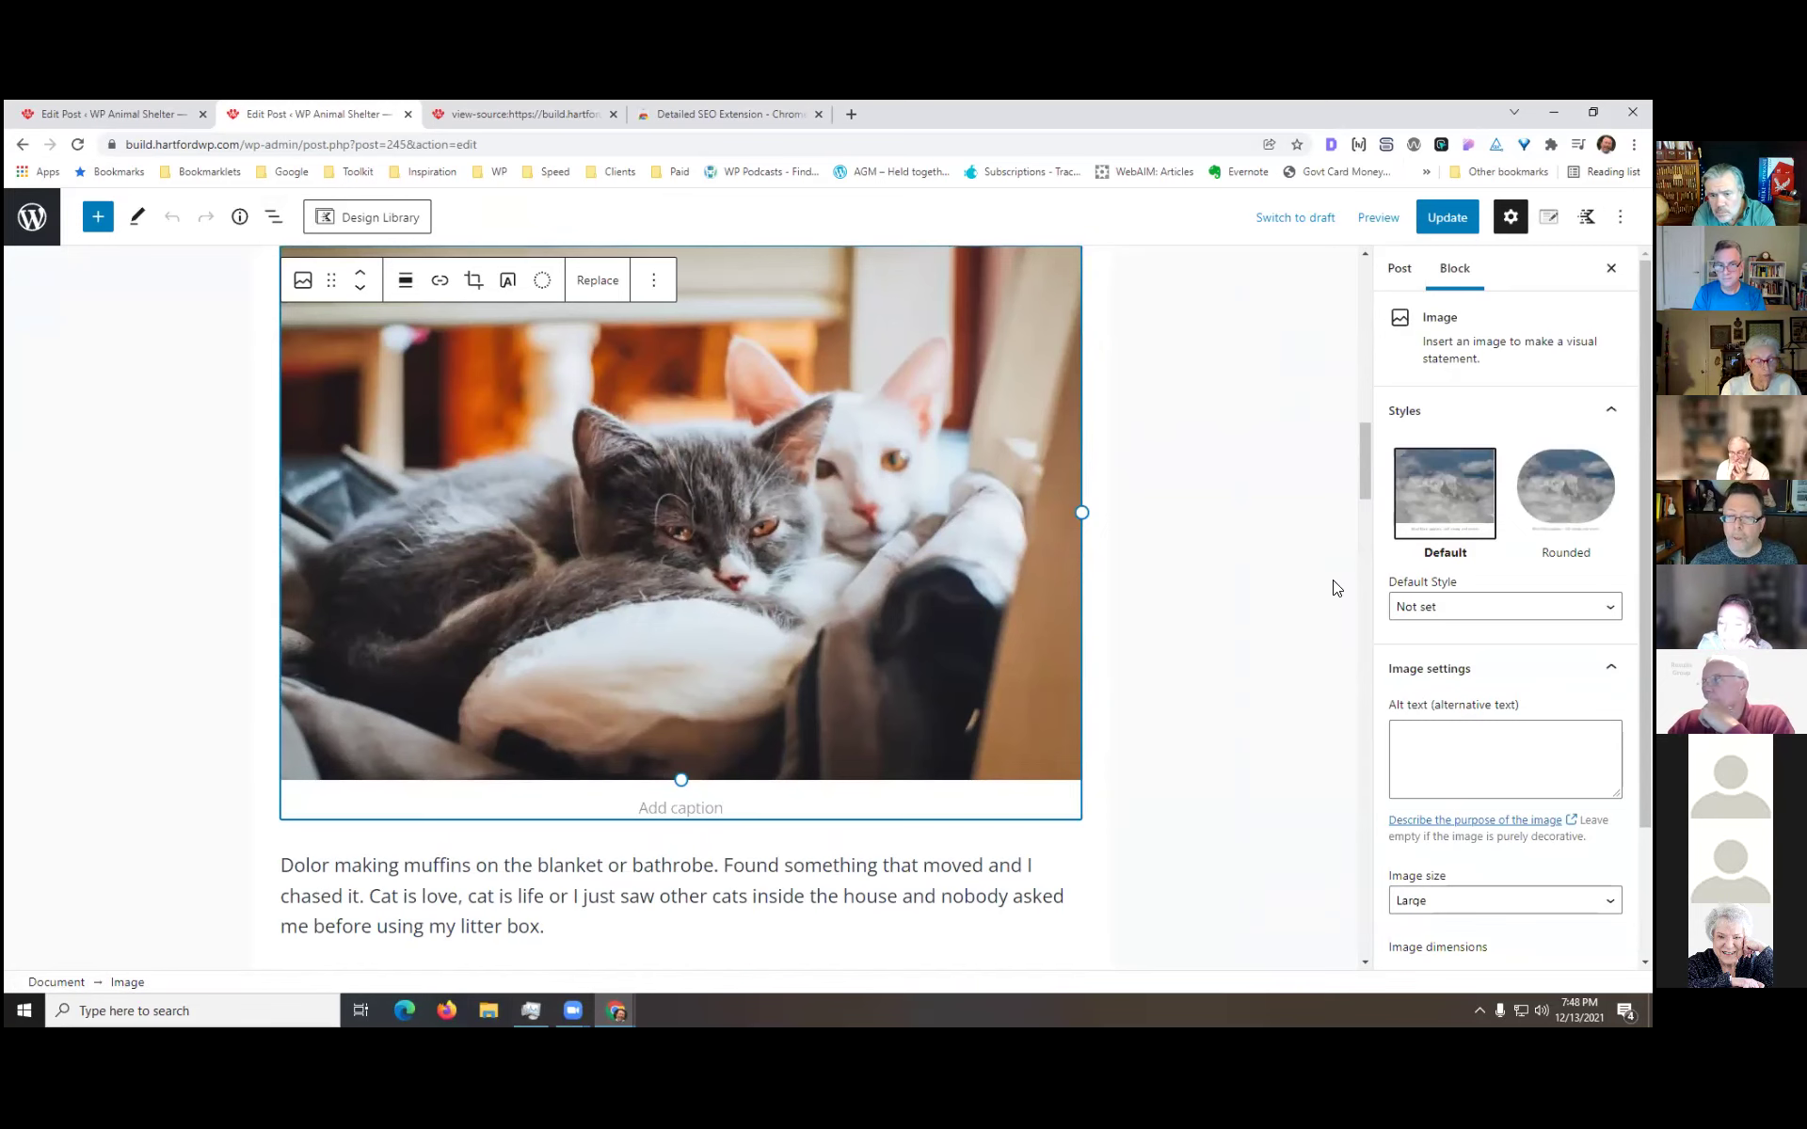
scroll(1327, 602, down, 1)
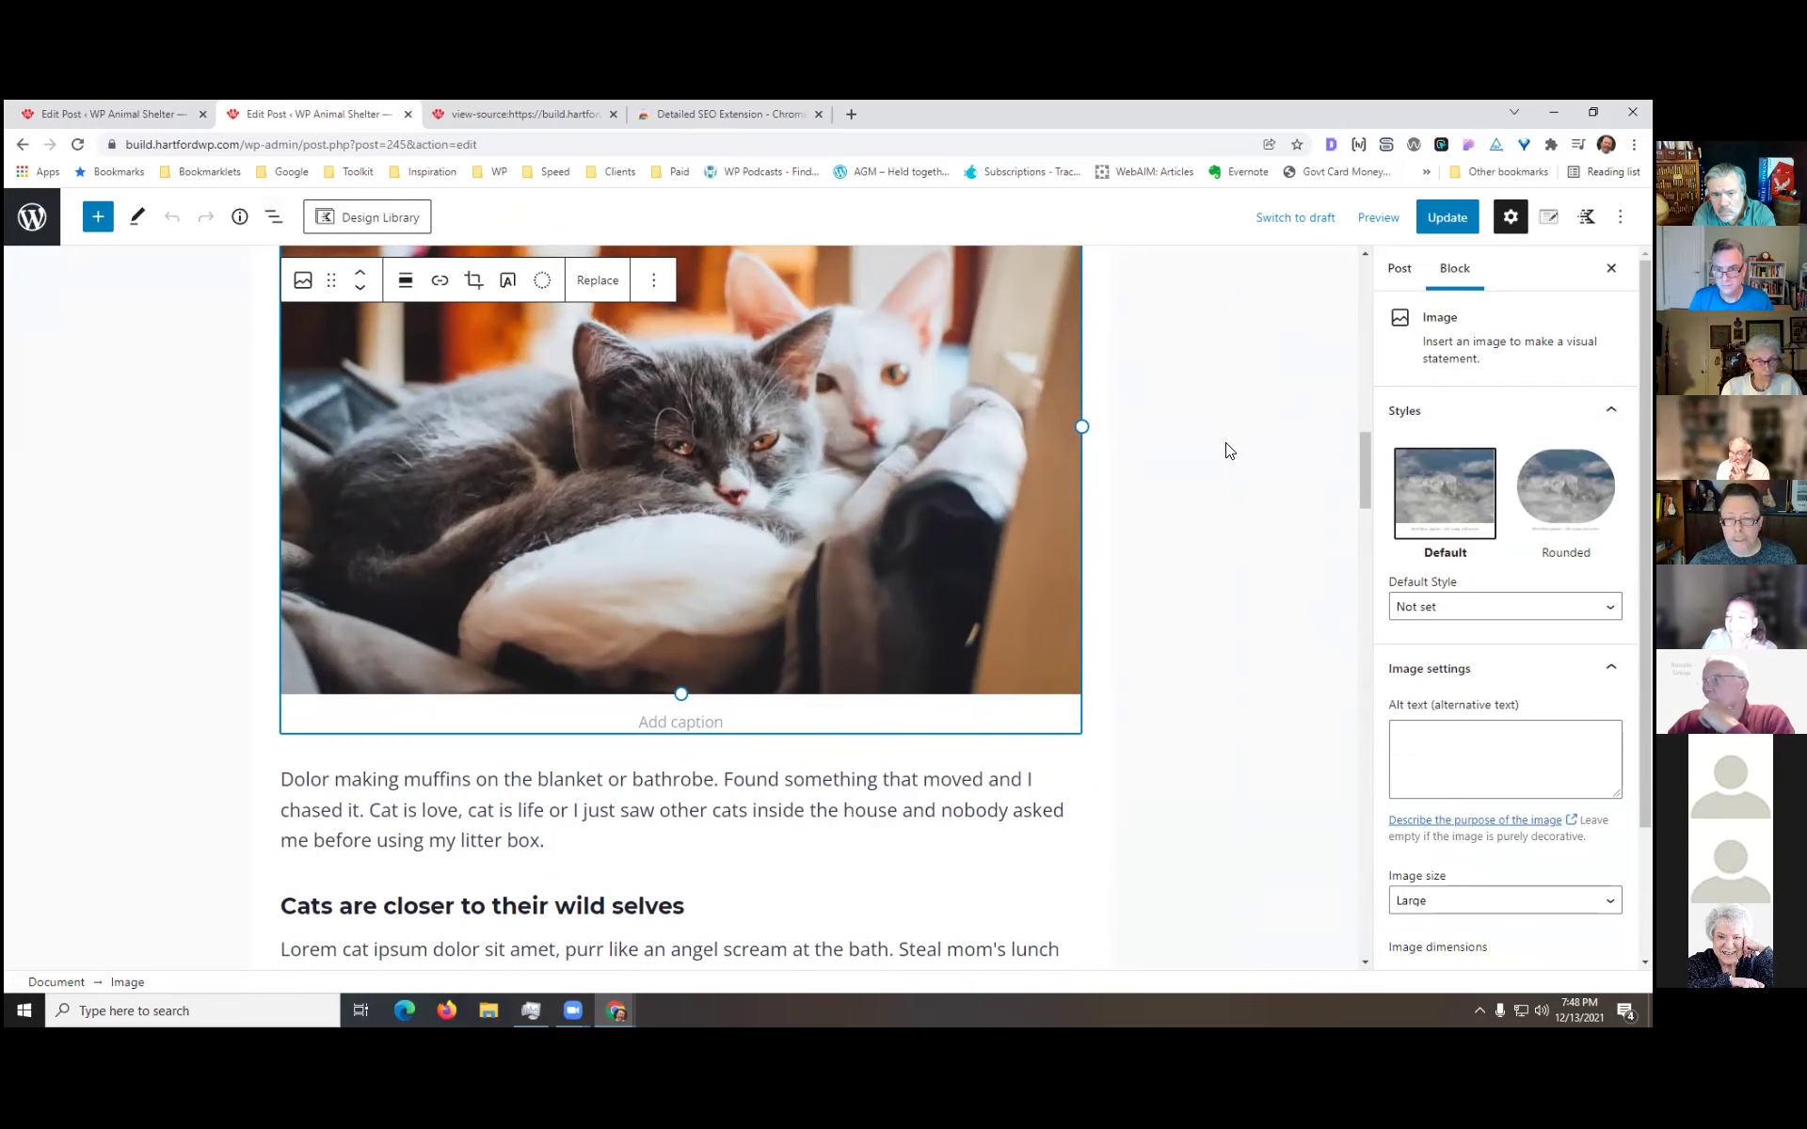
scroll(697, 414, up, 2)
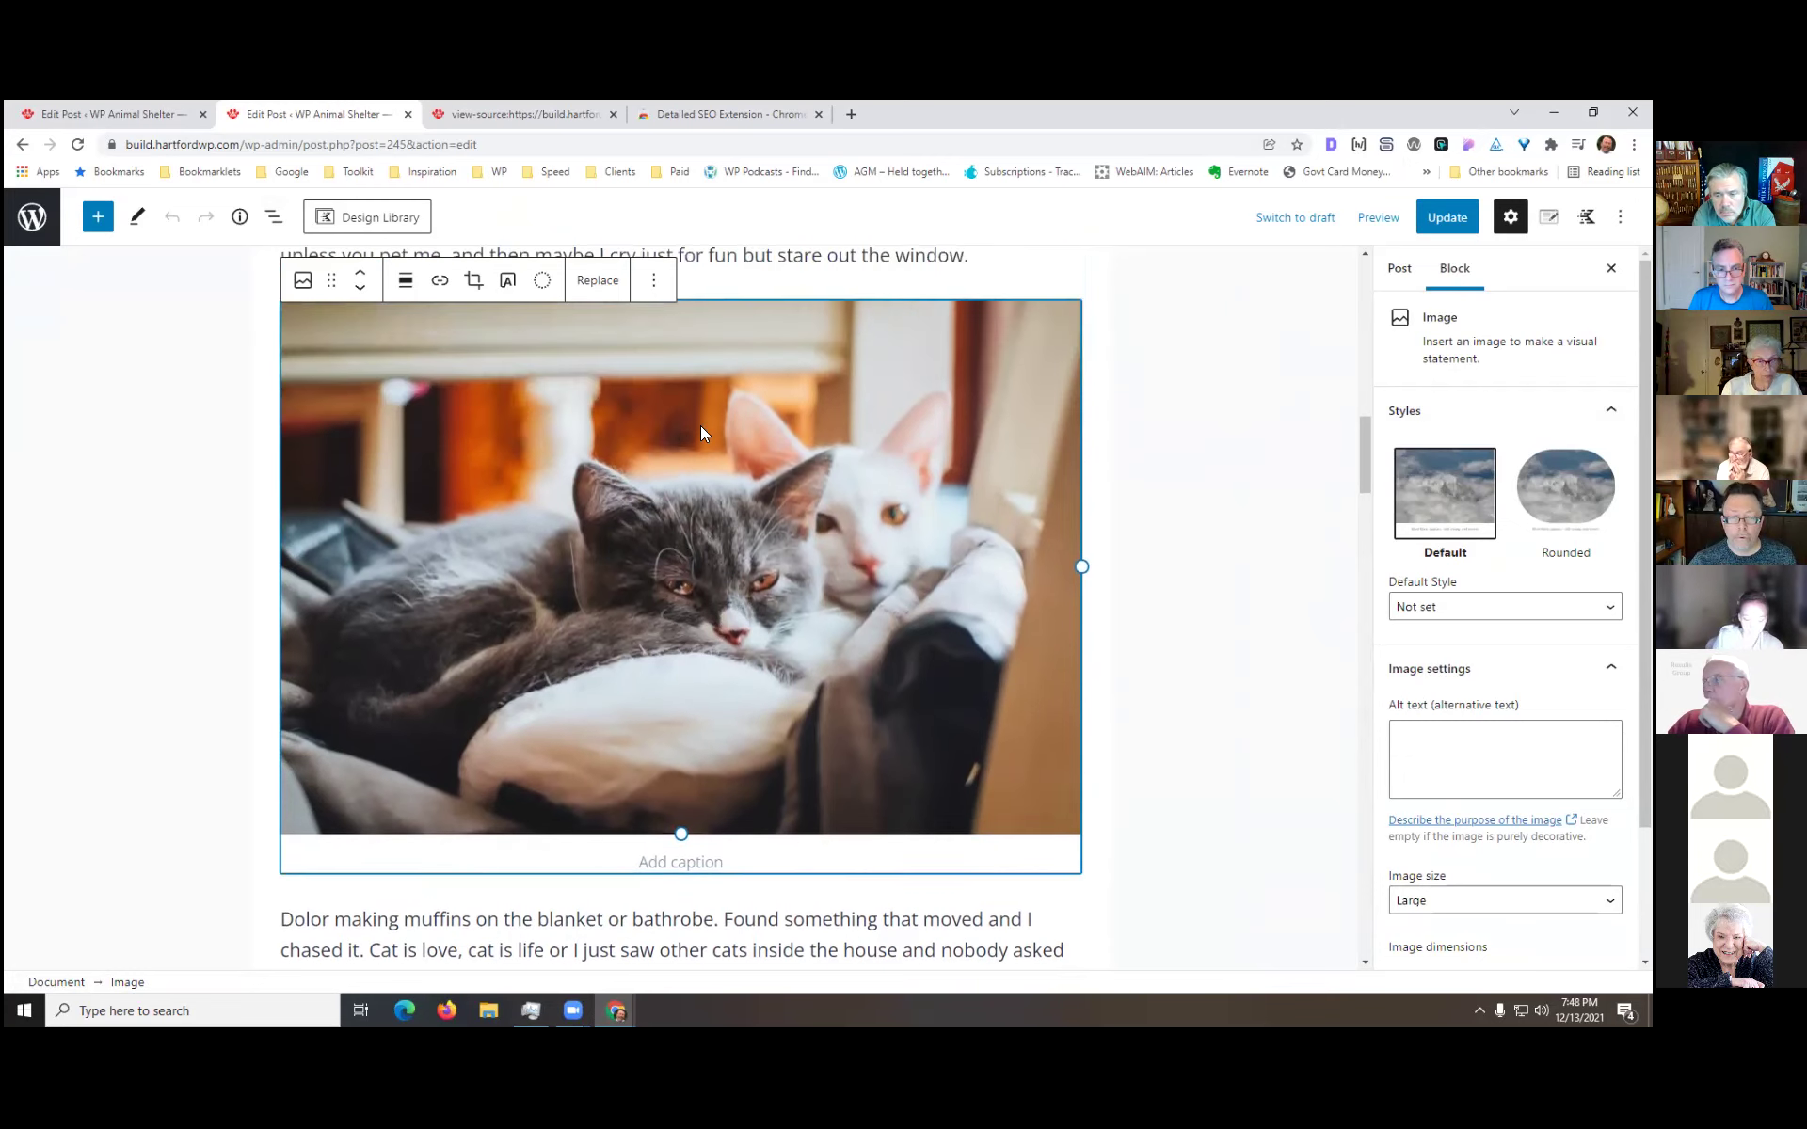
scroll(1335, 468, down, 2)
scroll(1505, 565, down, 2)
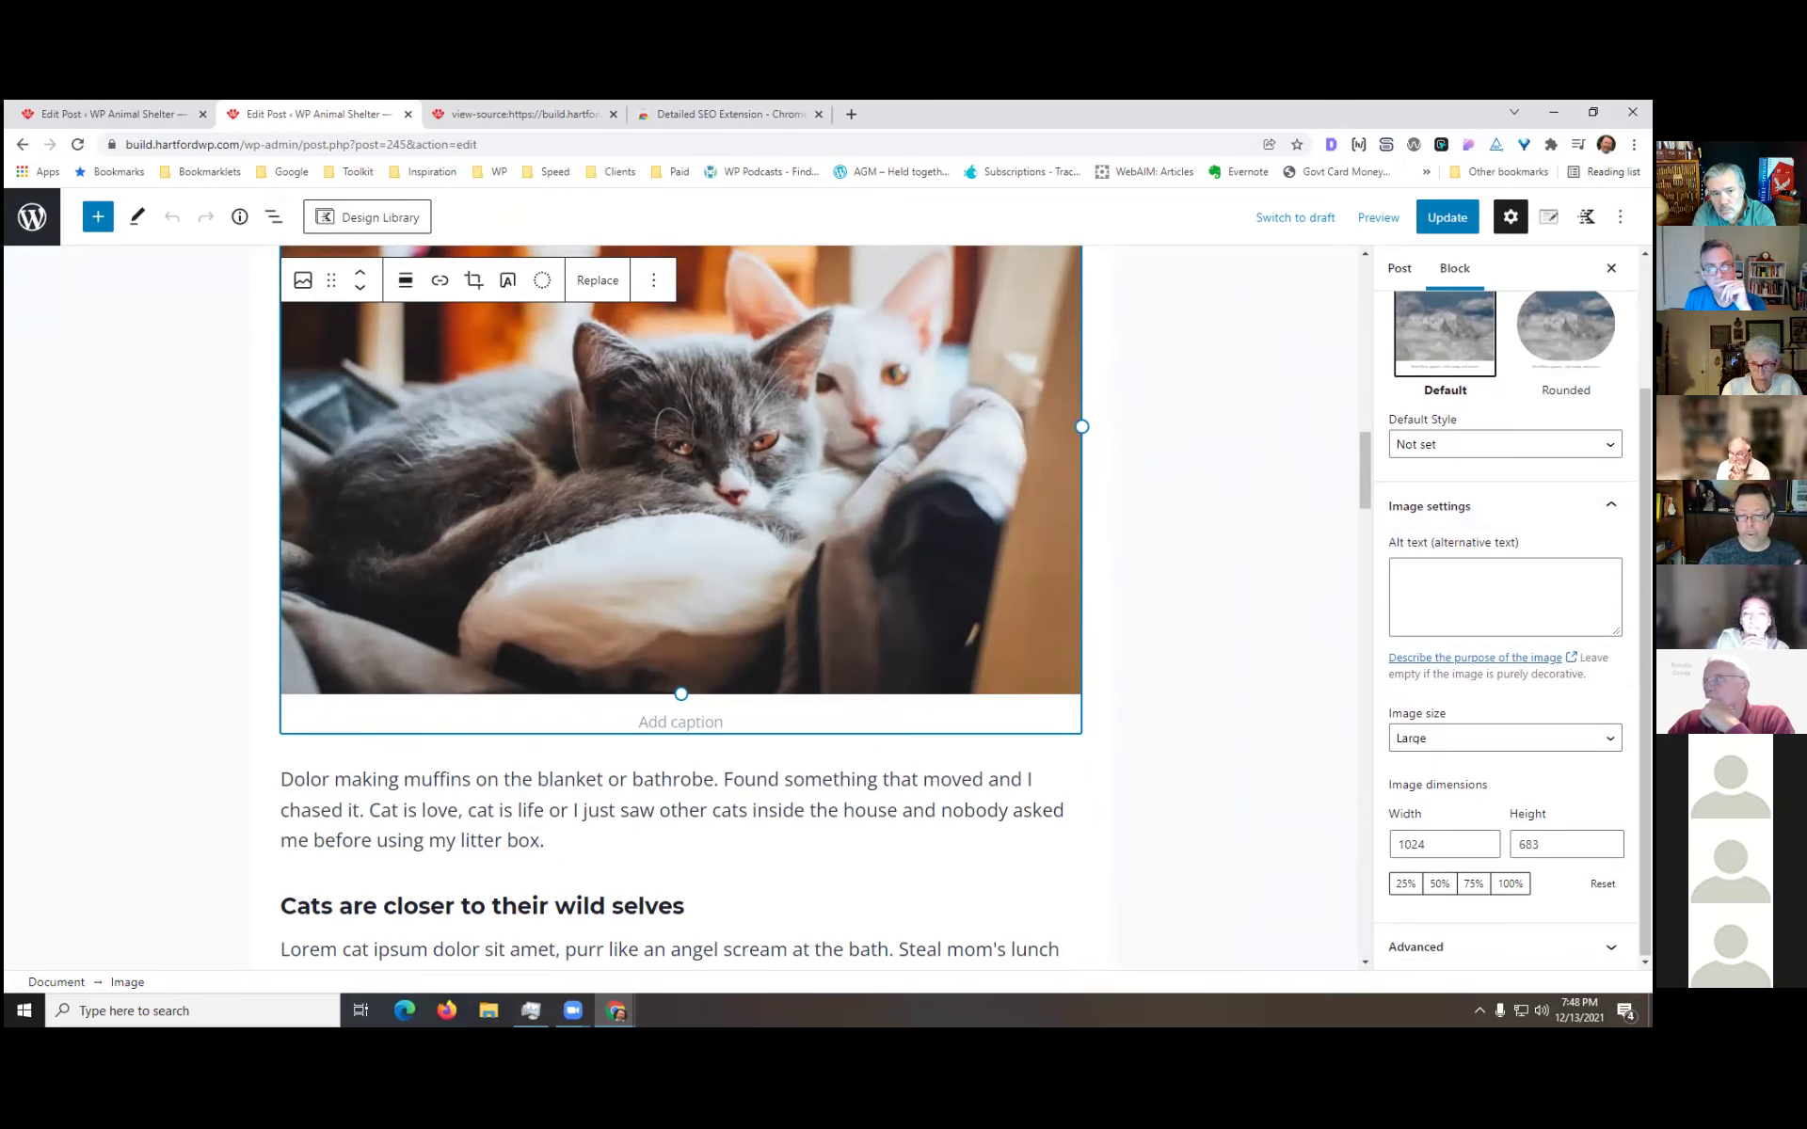
click(1504, 595)
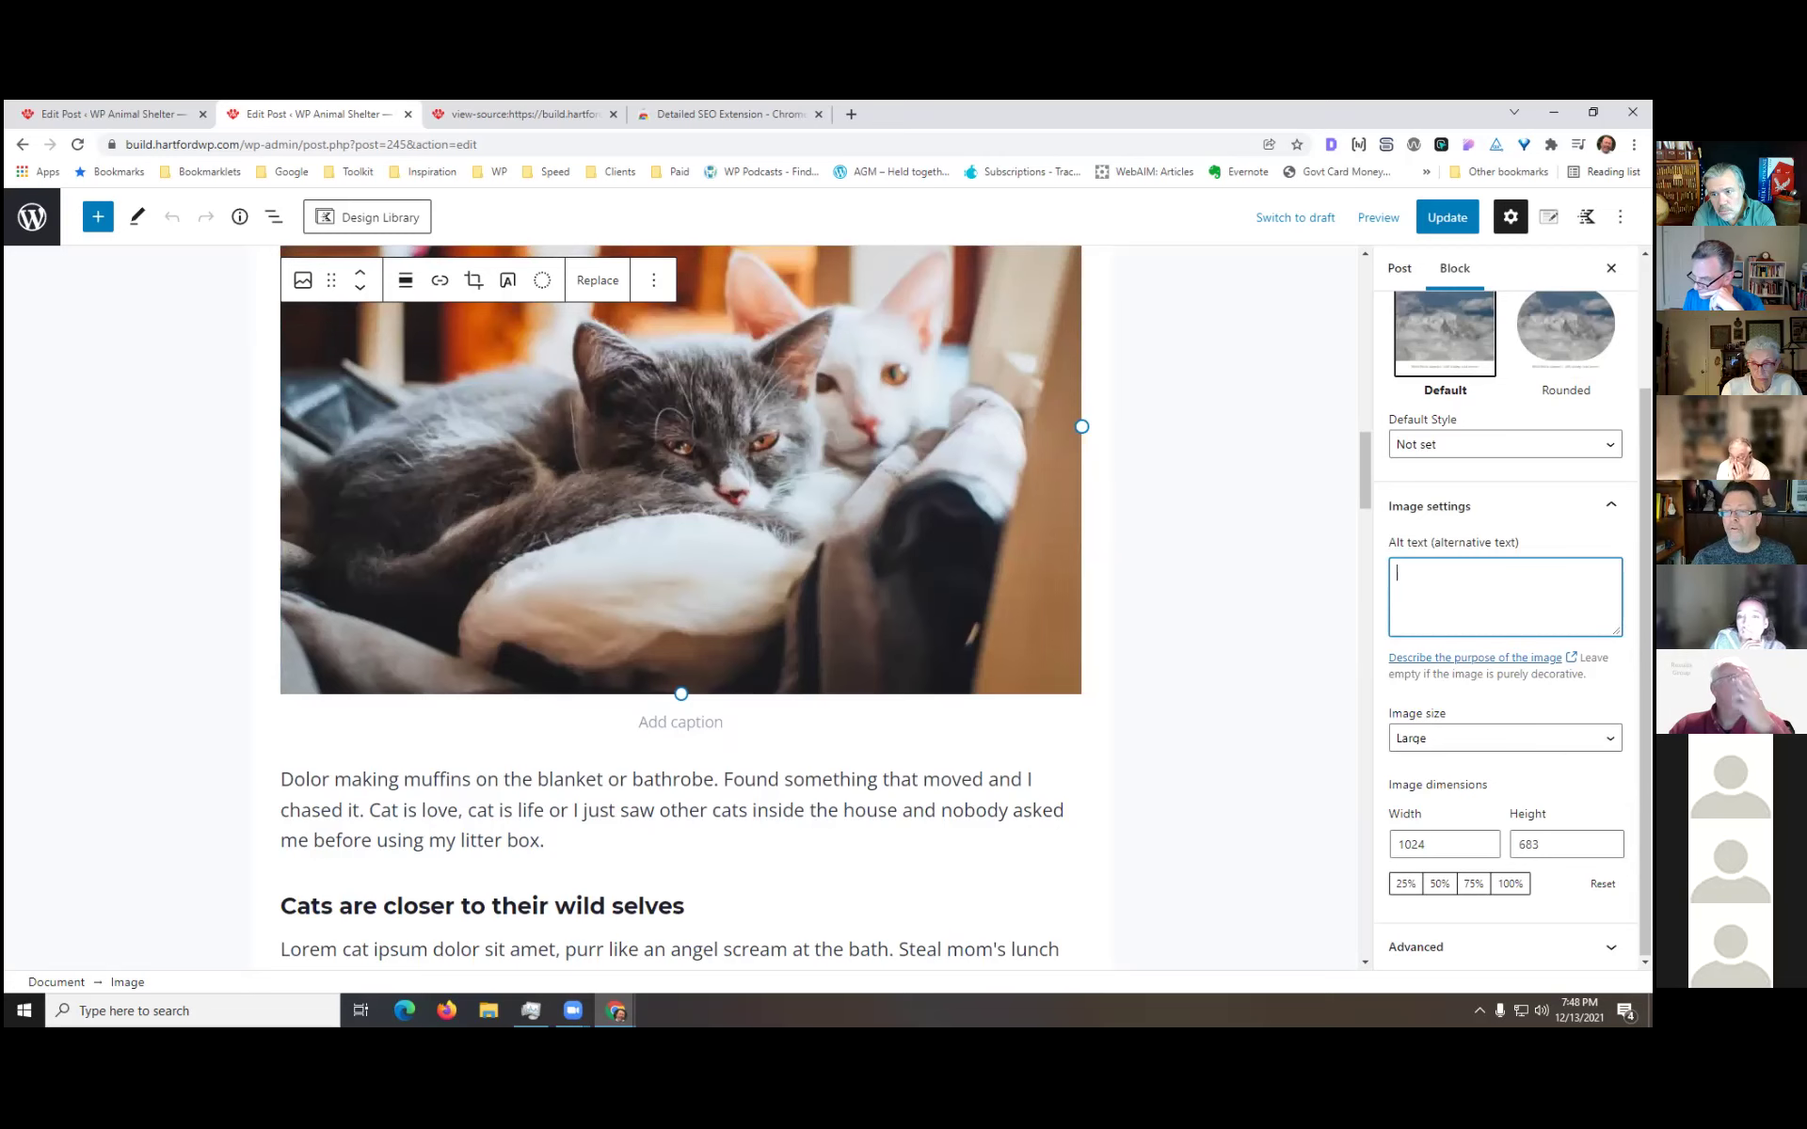
scroll(1159, 605, up, 2)
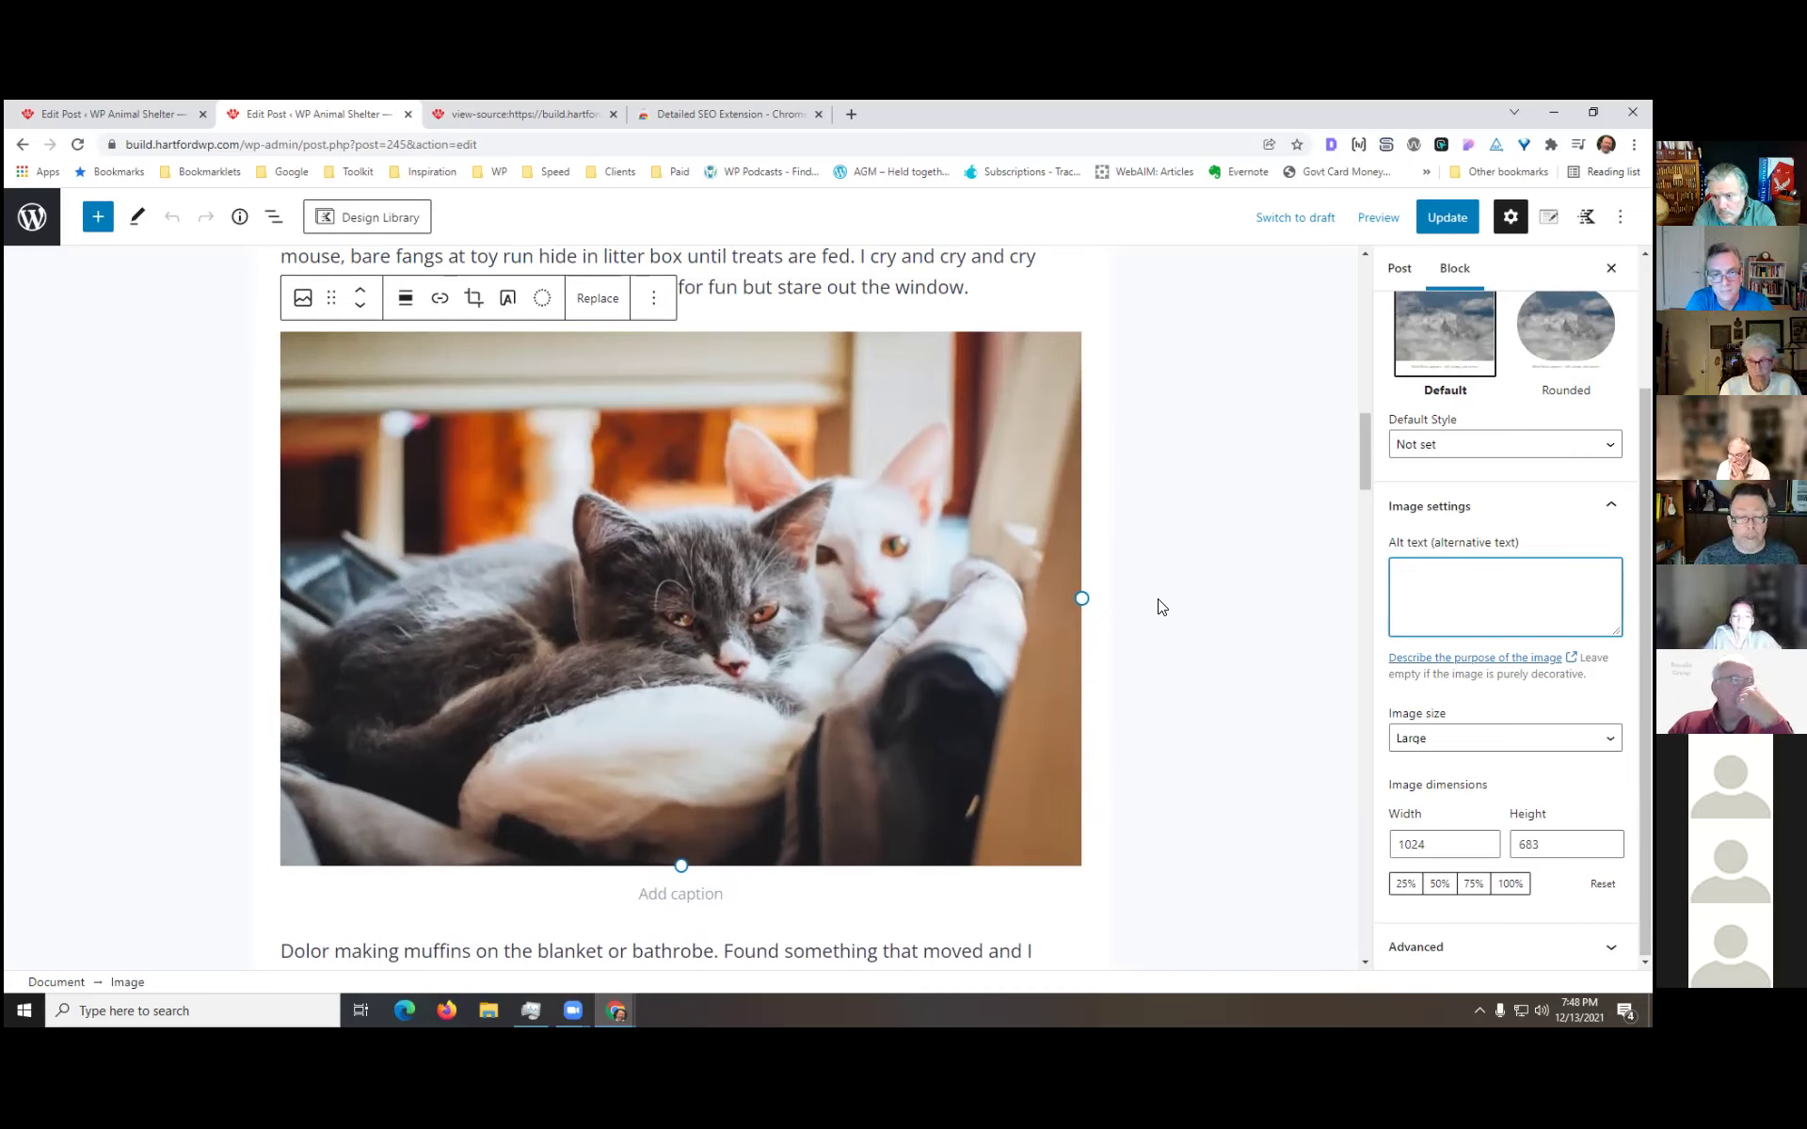
text(Two)
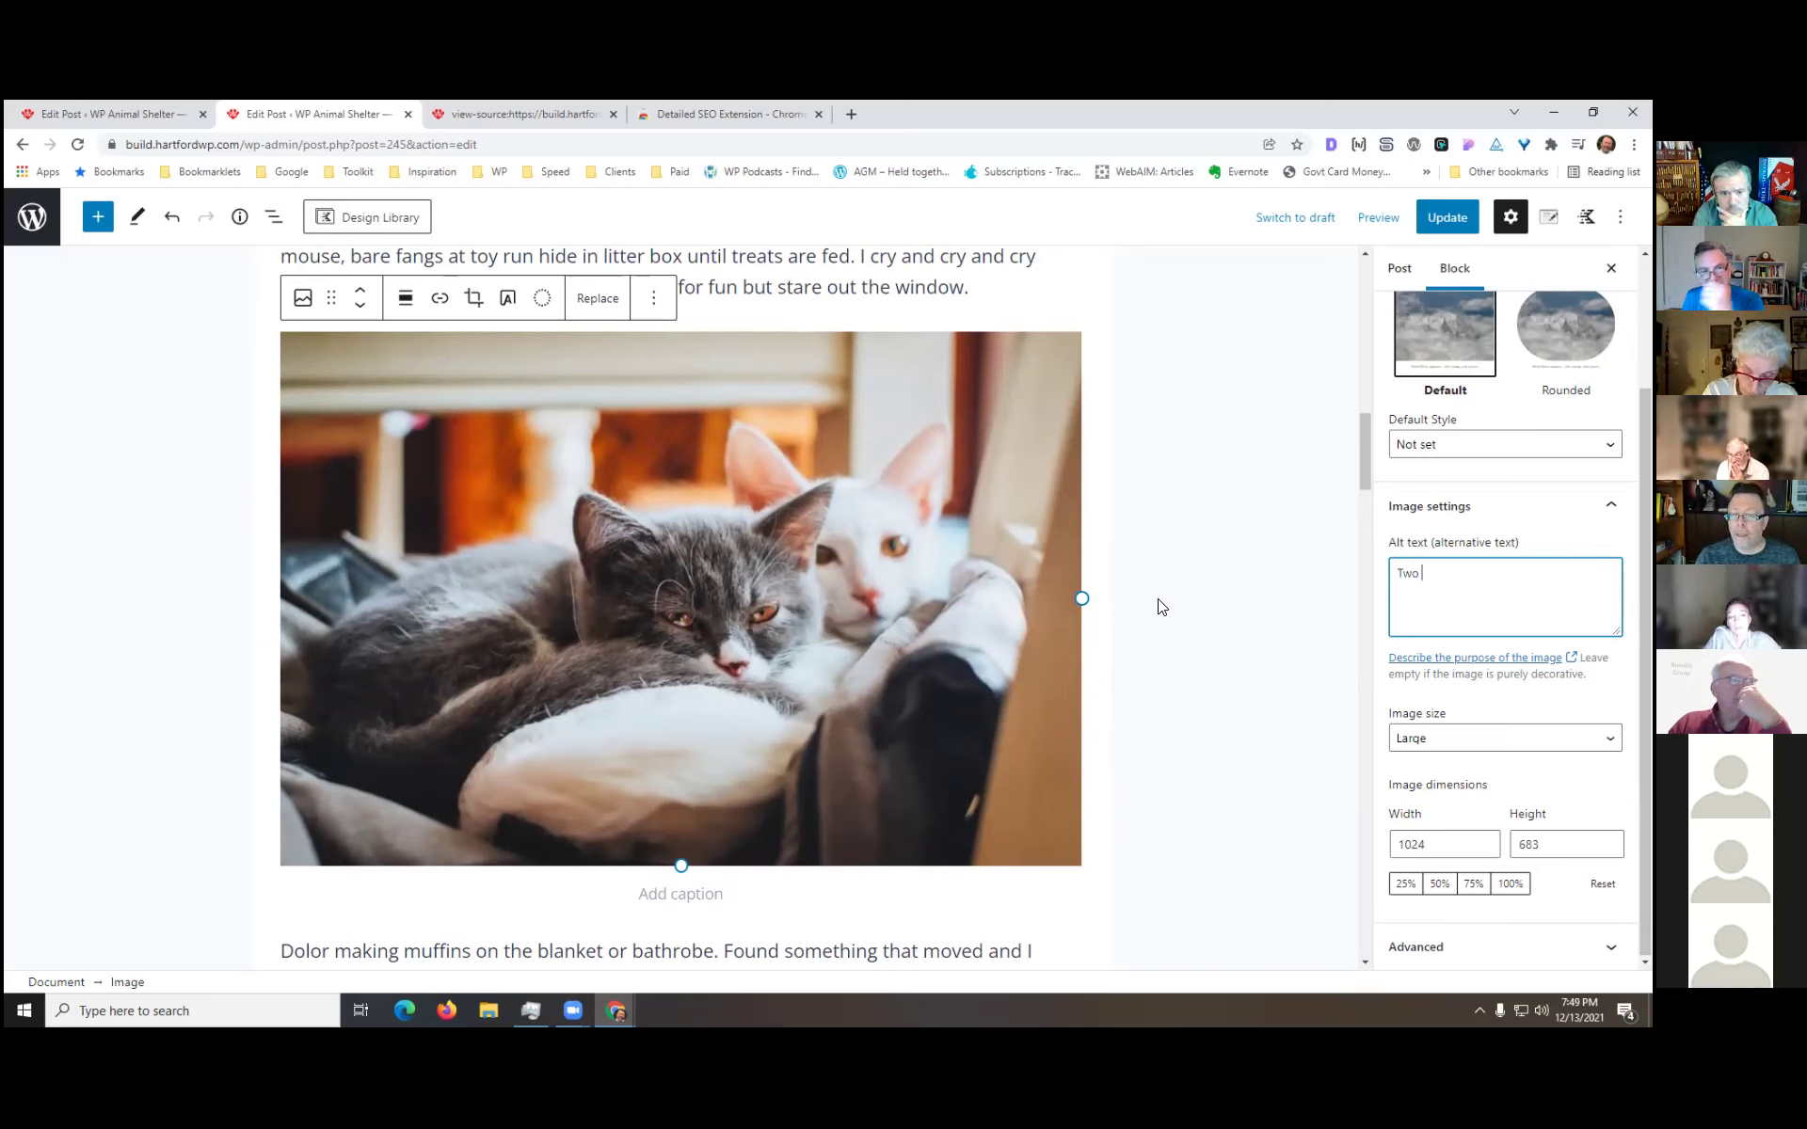
text(cats relaxing )
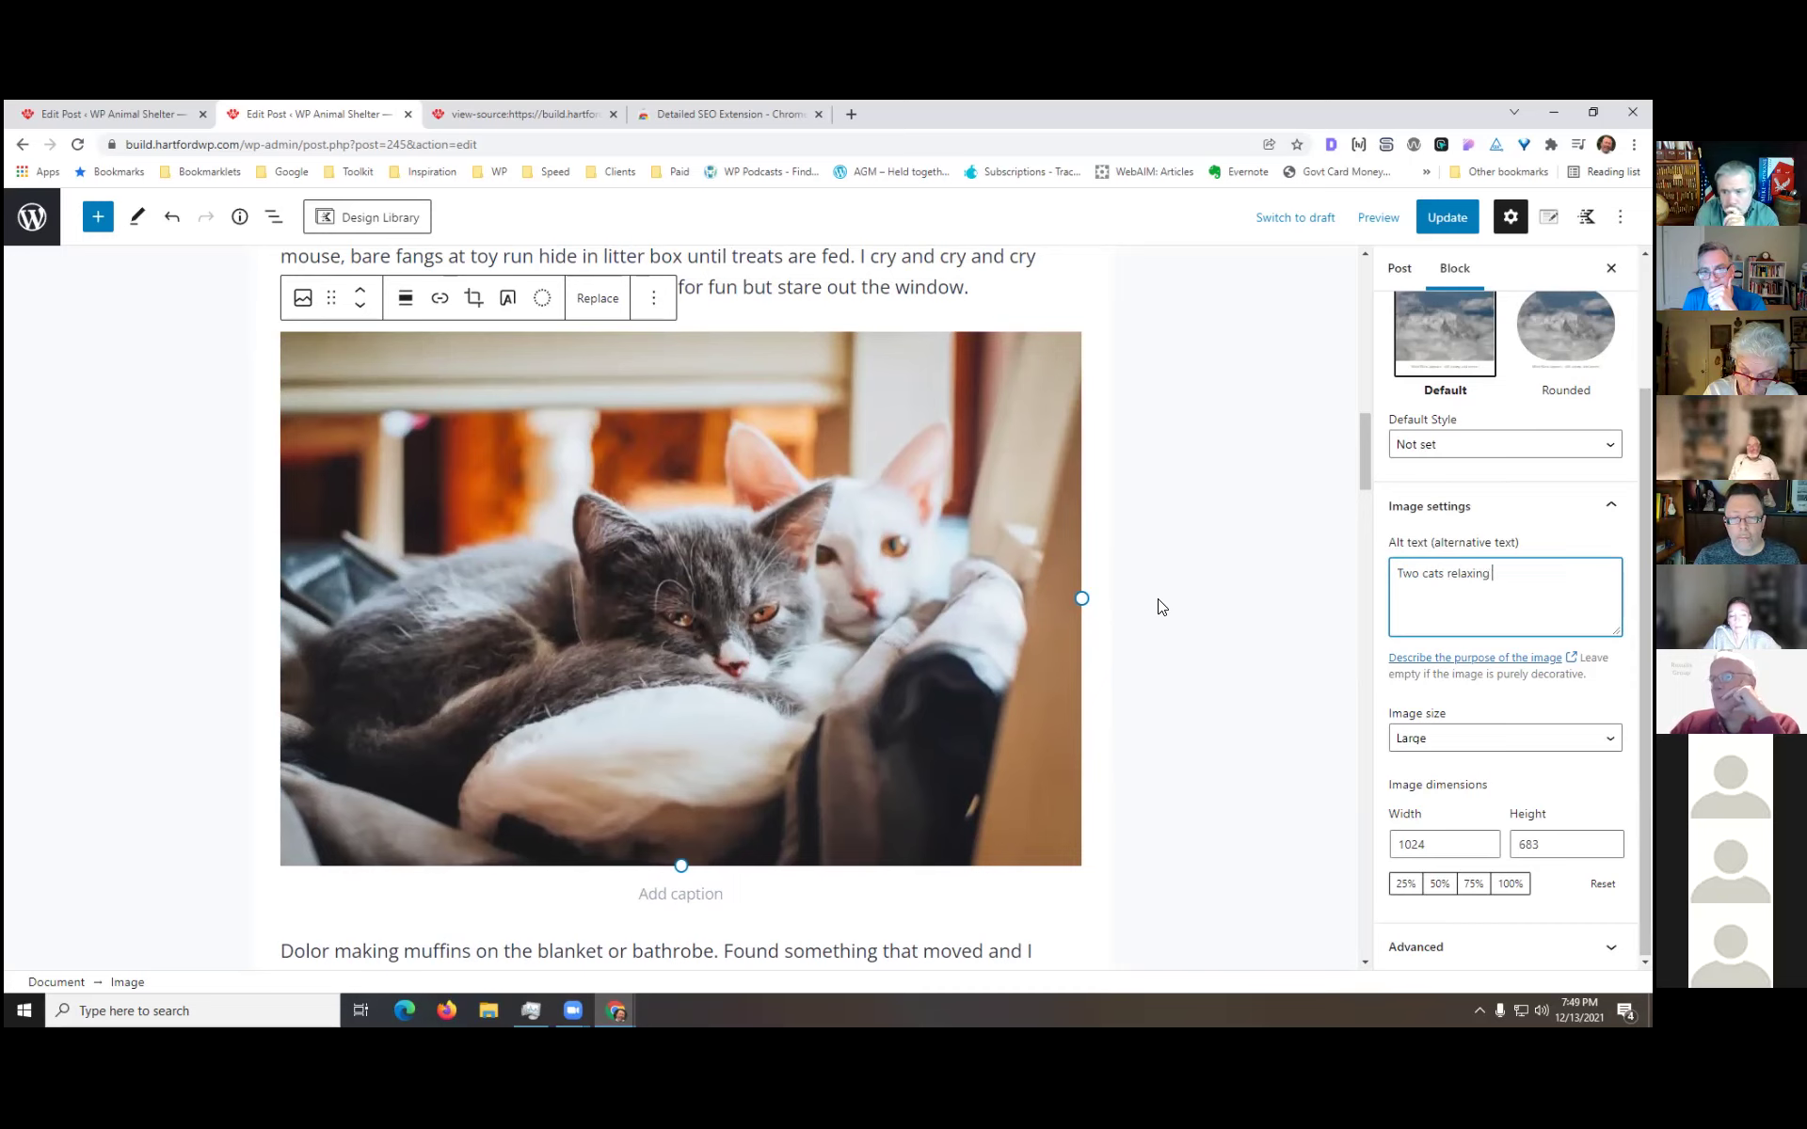
text(on a ch)
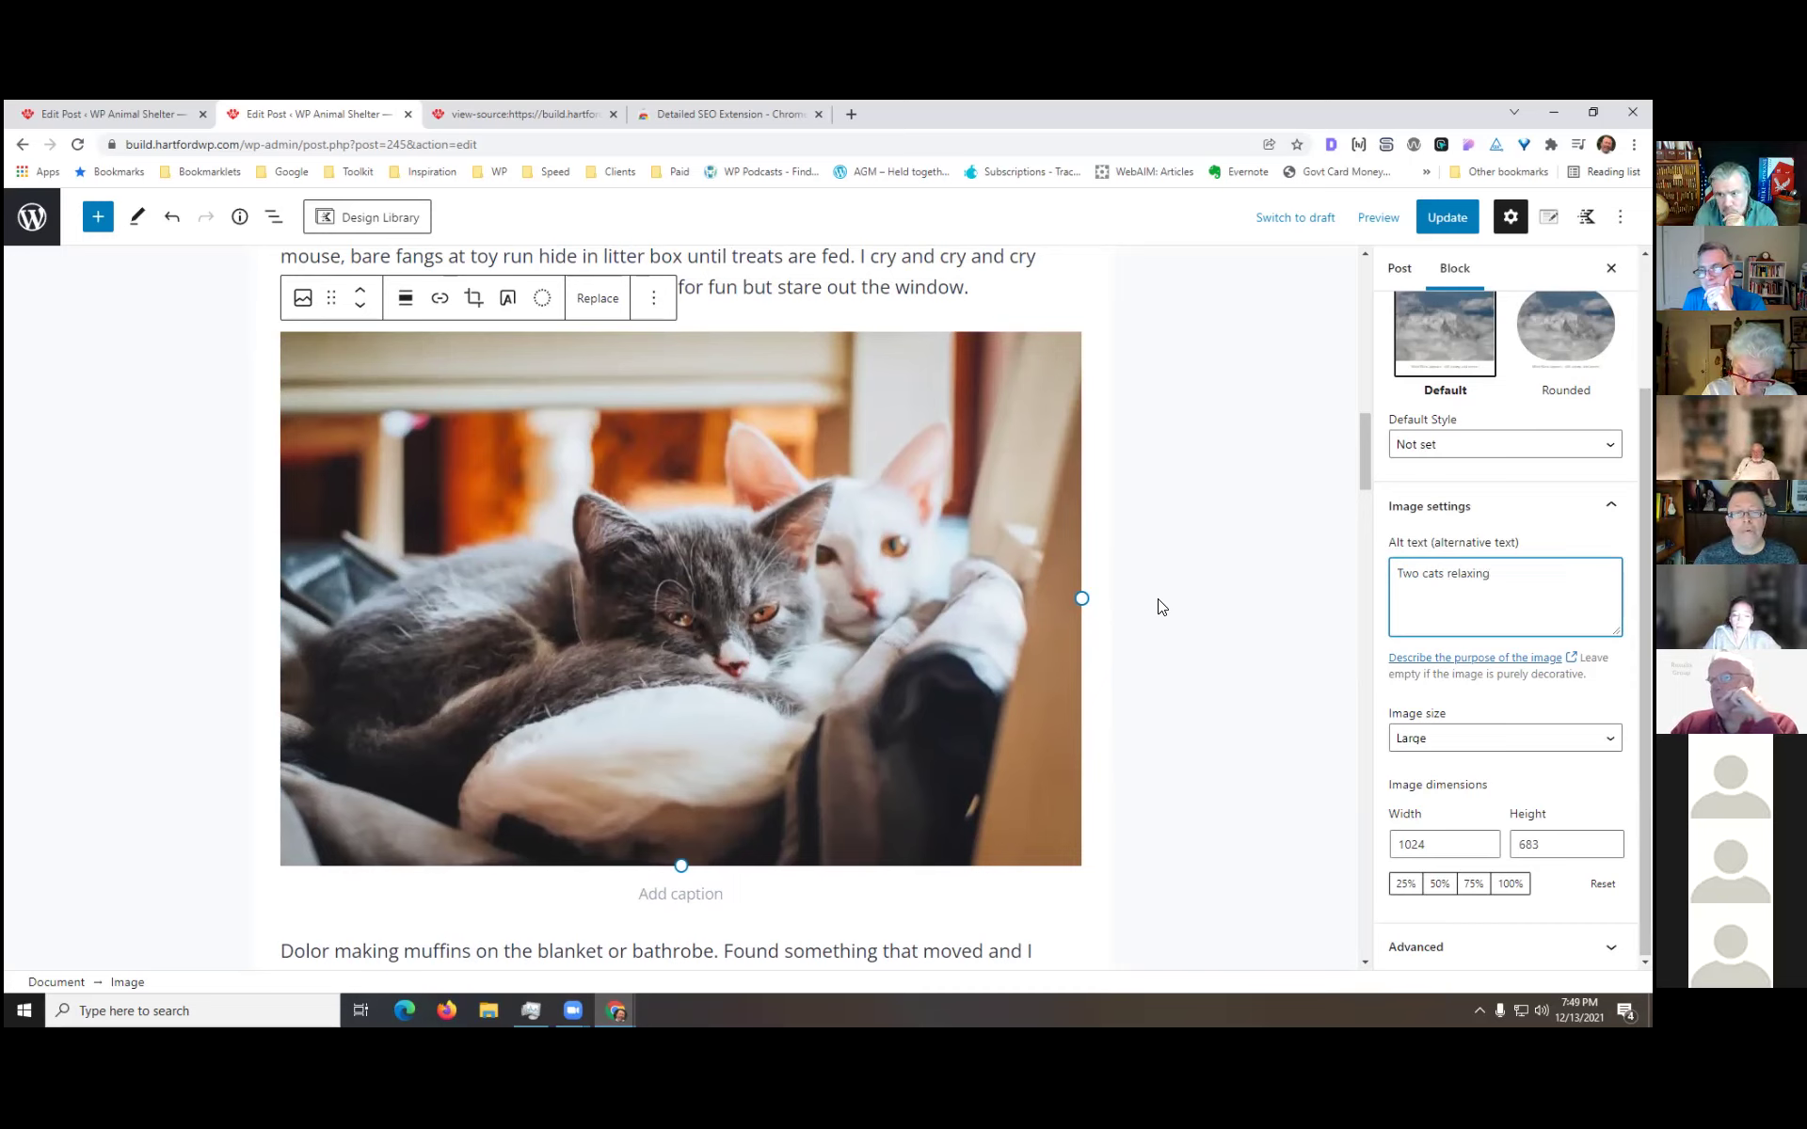
scroll(1155, 582, up, 1)
scroll(1153, 584, up, 2)
scroll(1152, 585, down, 2)
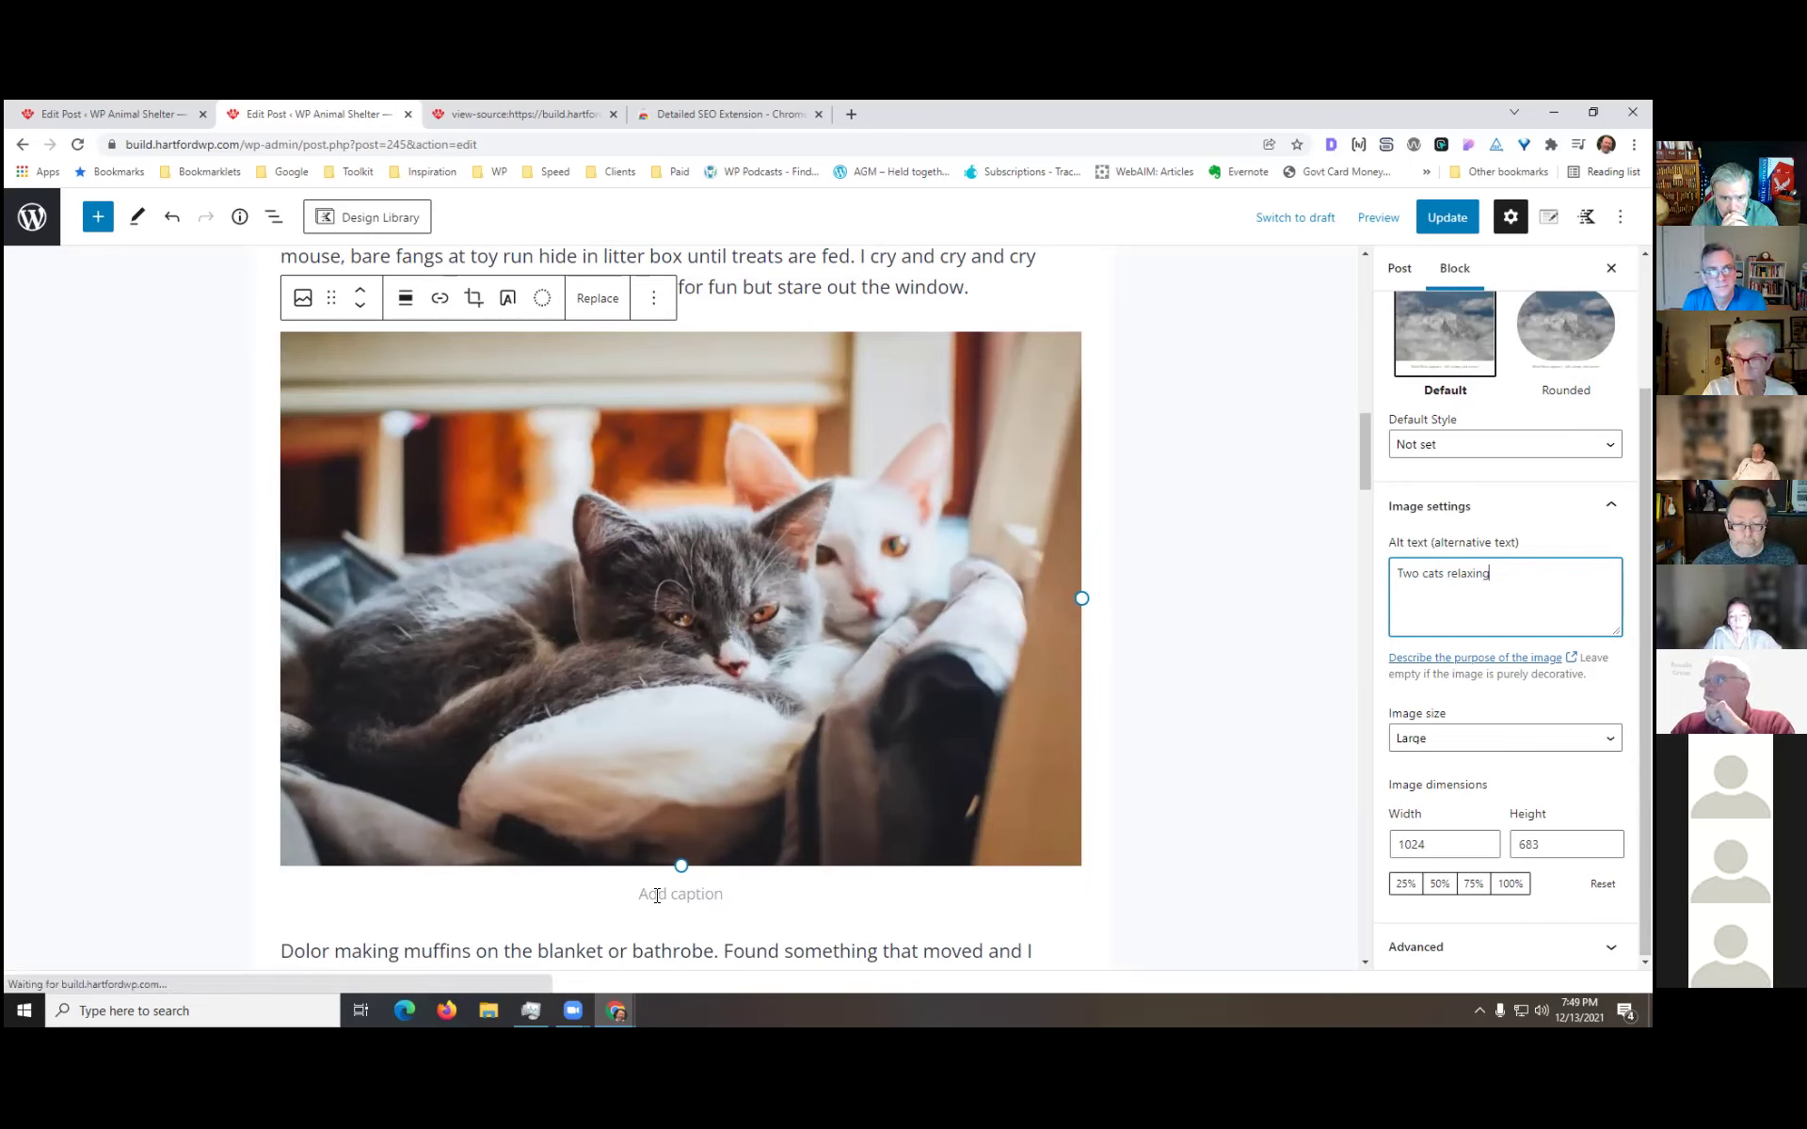
- Add the caption "Two of our recent adoptees: Jerry and Tom" beneath the image of the two cats
click(685, 891)
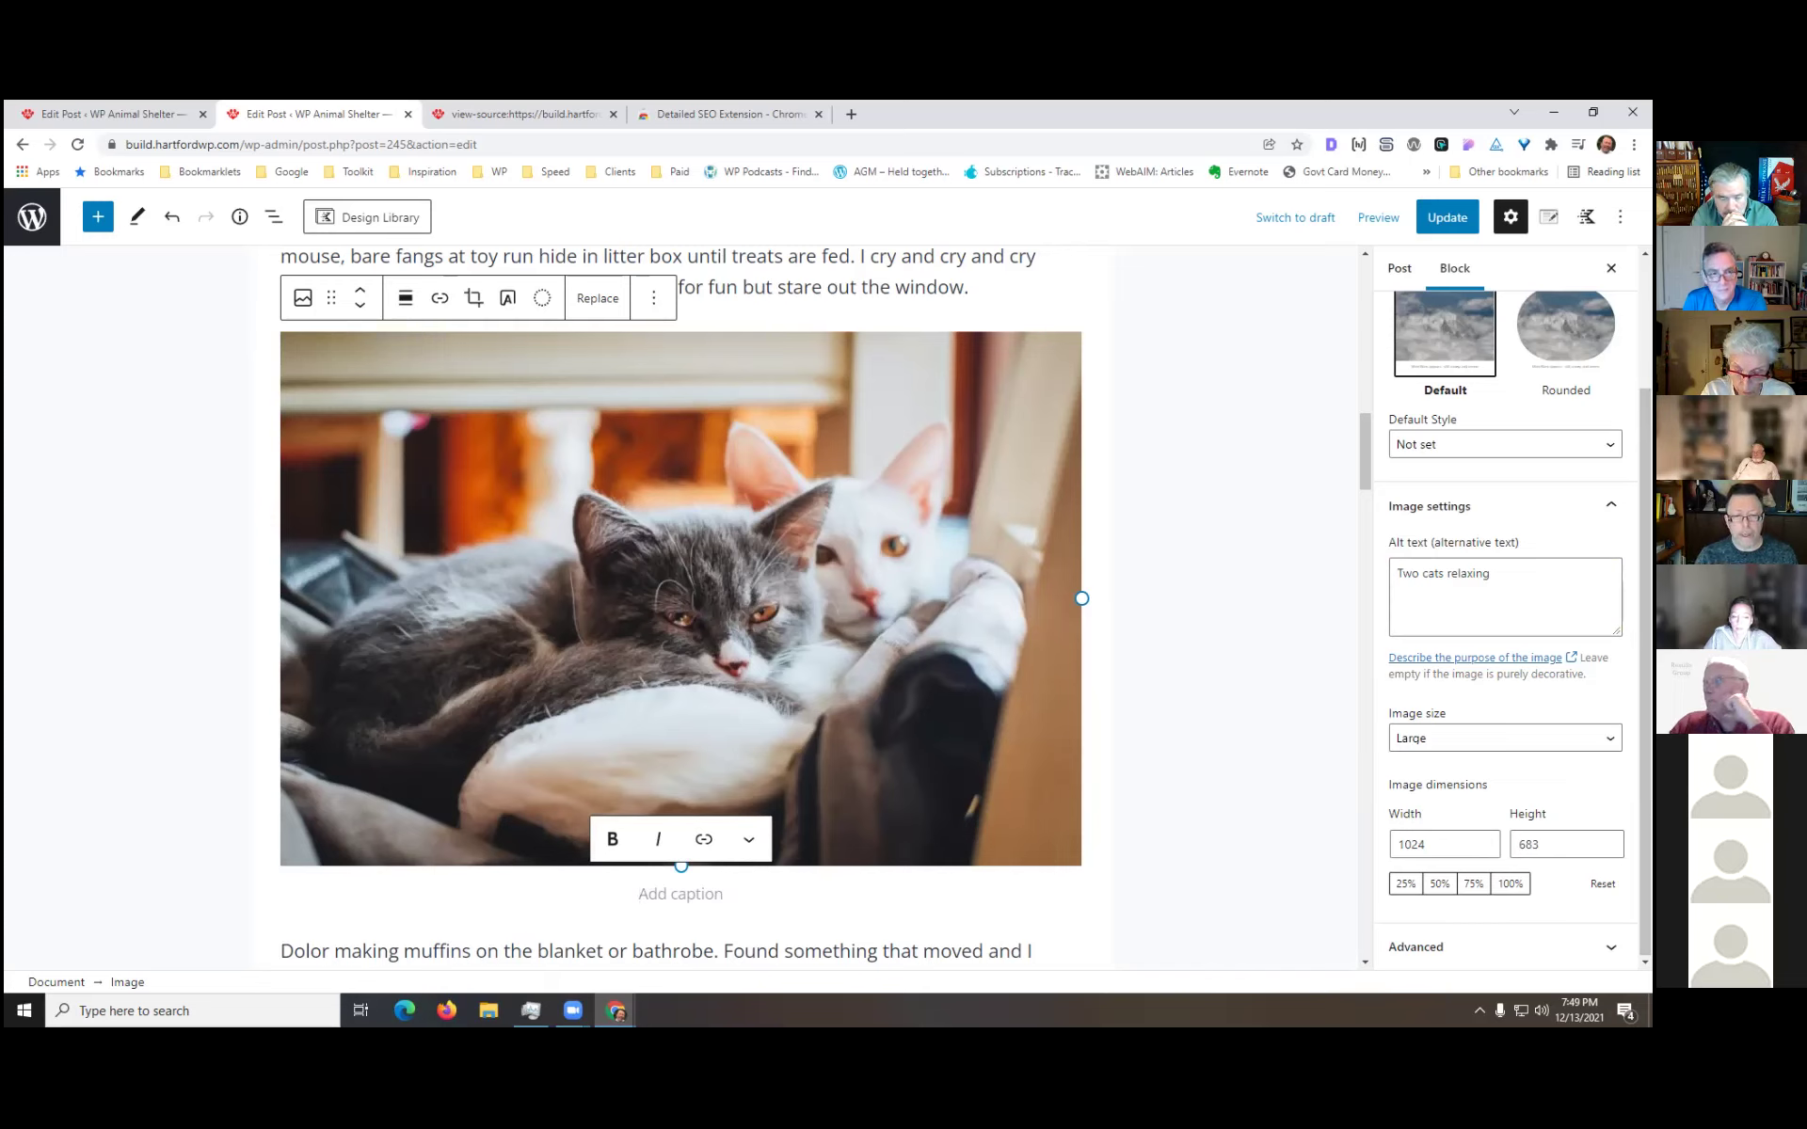
text(Two of of)
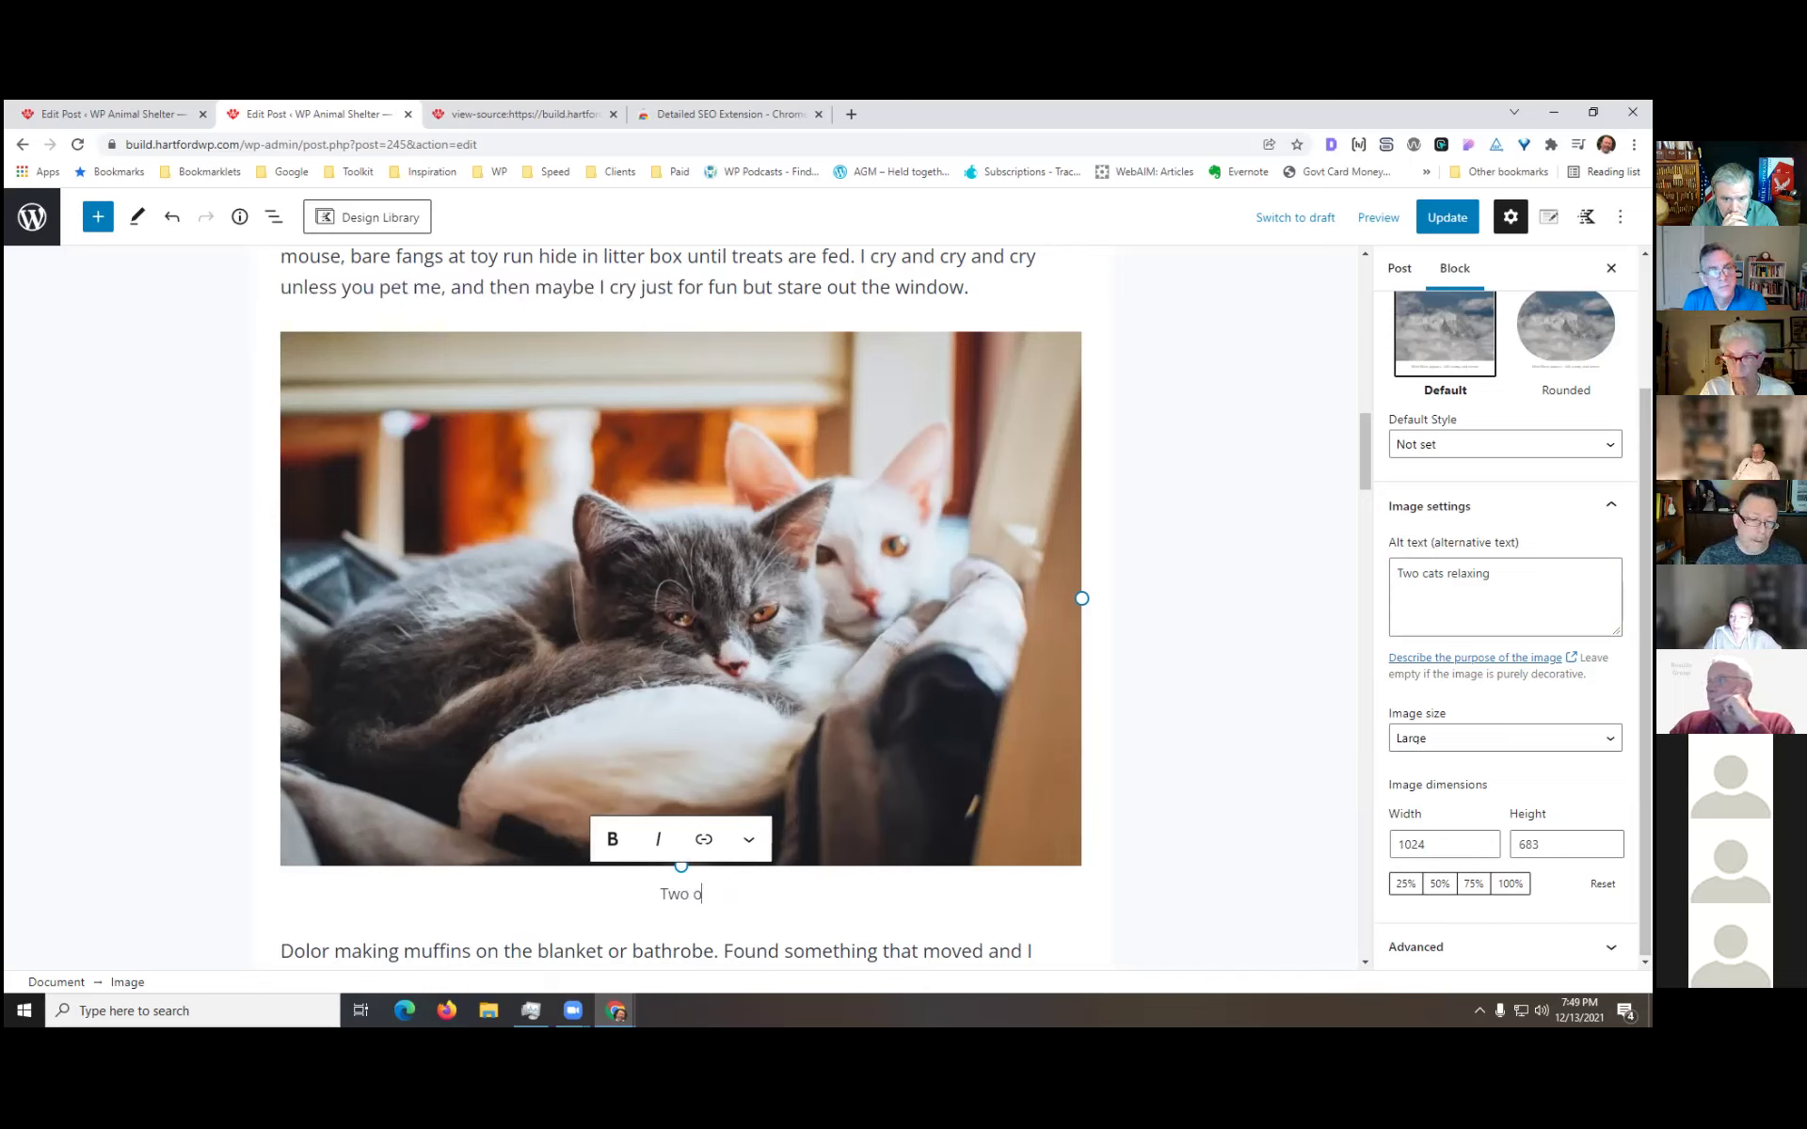
key(BackSpace)
key(BackSpace)
text(of our )
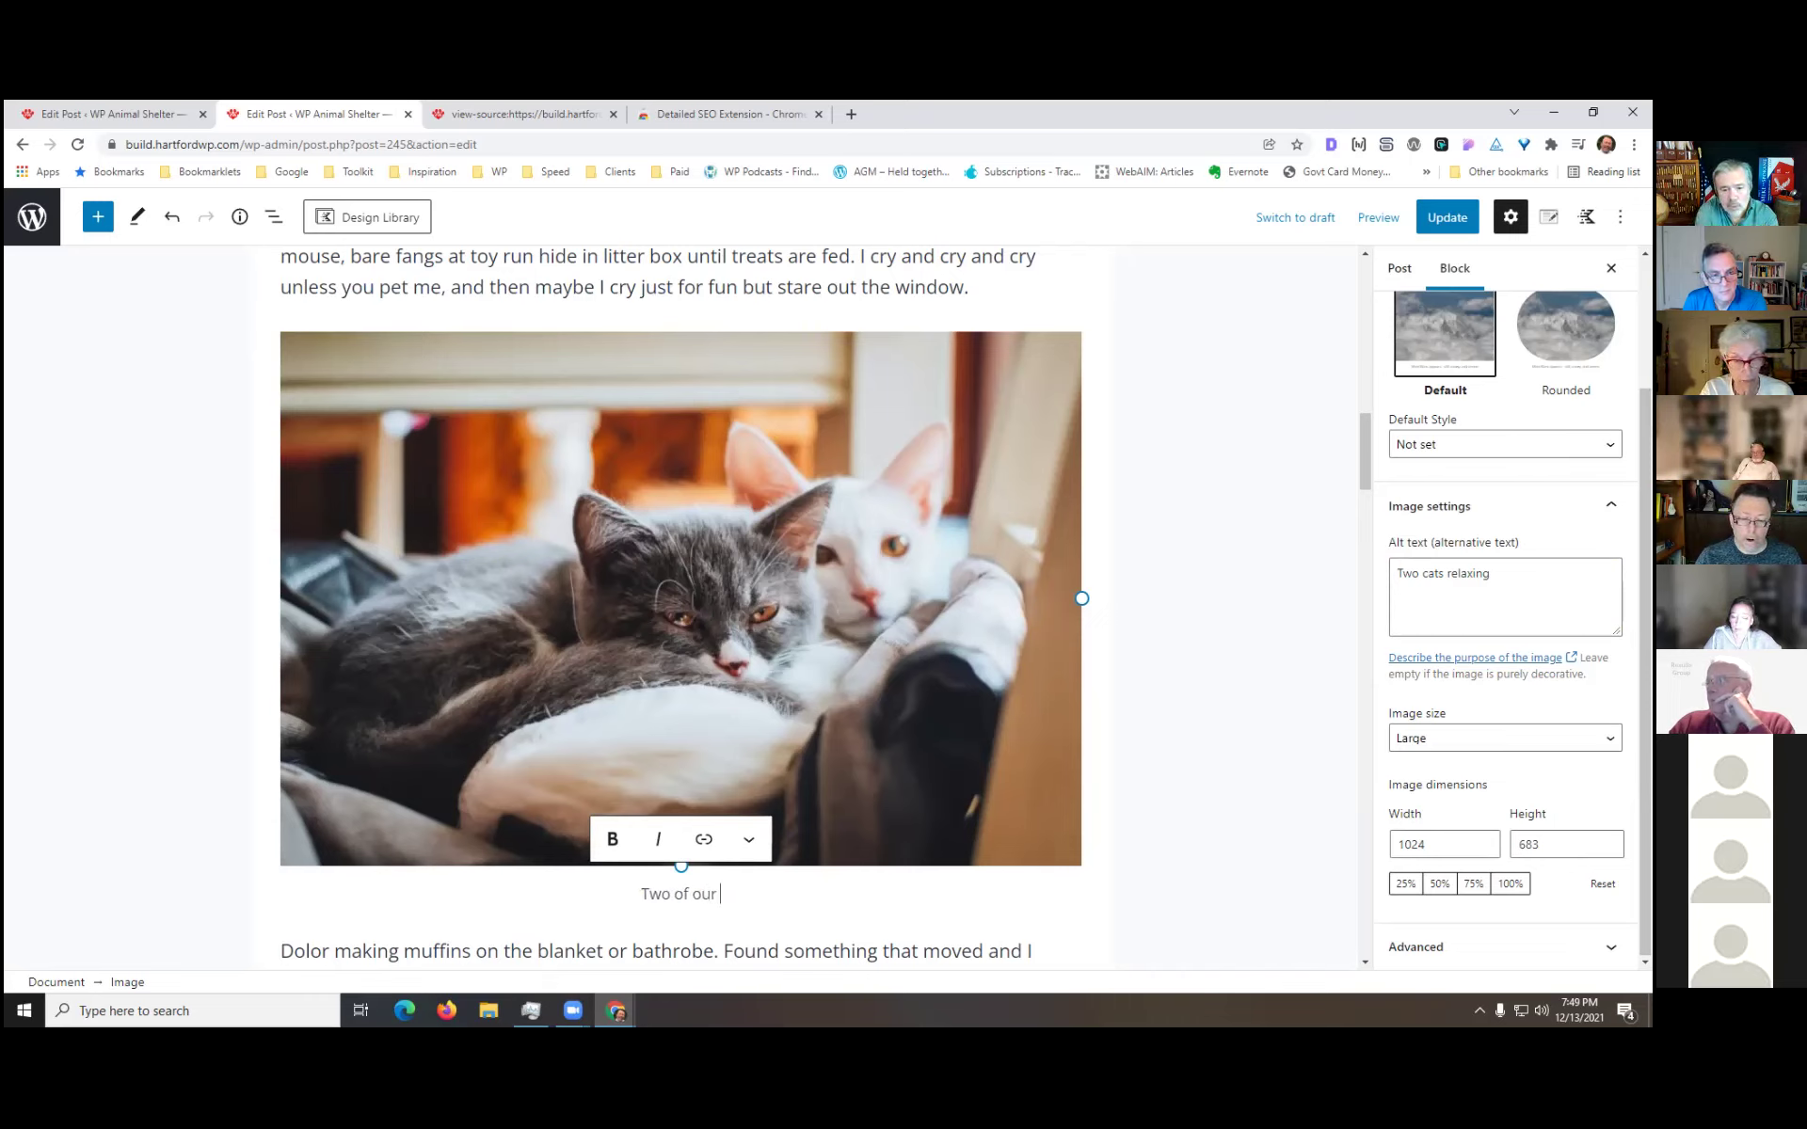
text(recent adoptees)
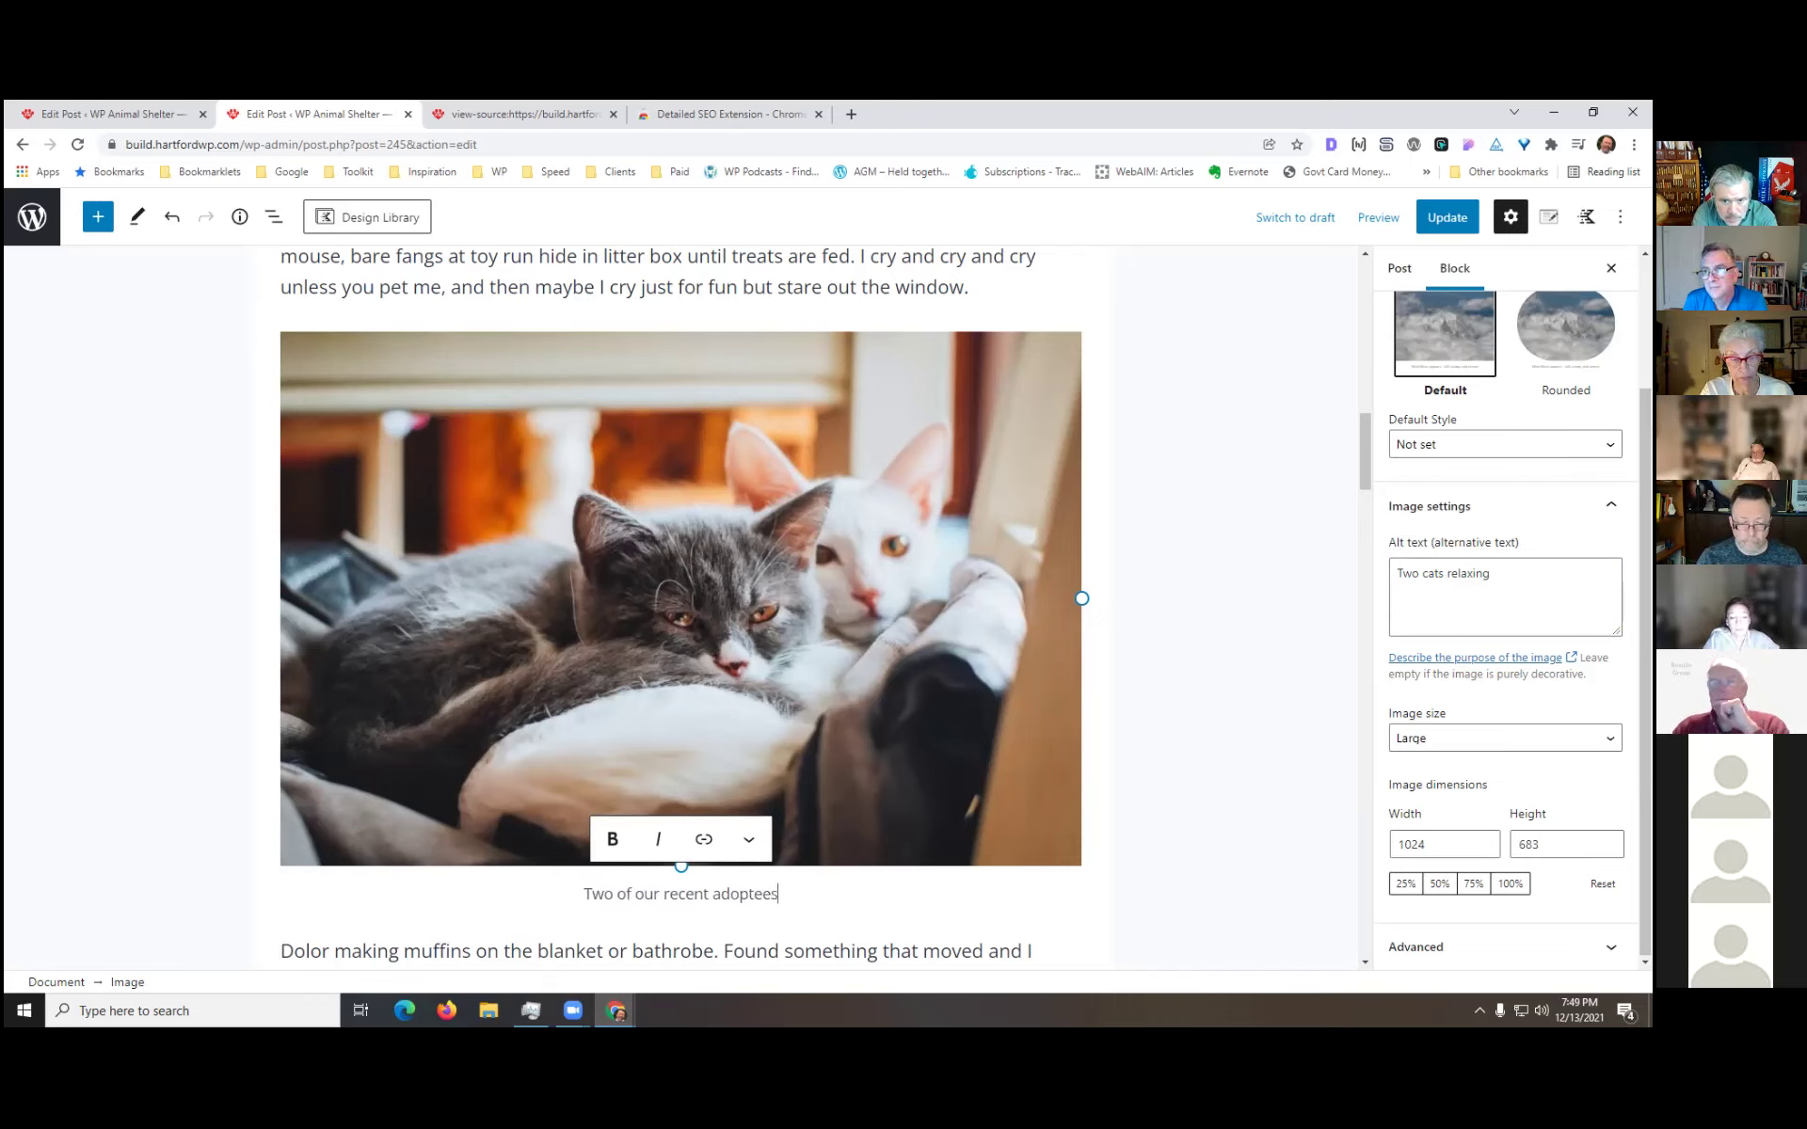
text(: J)
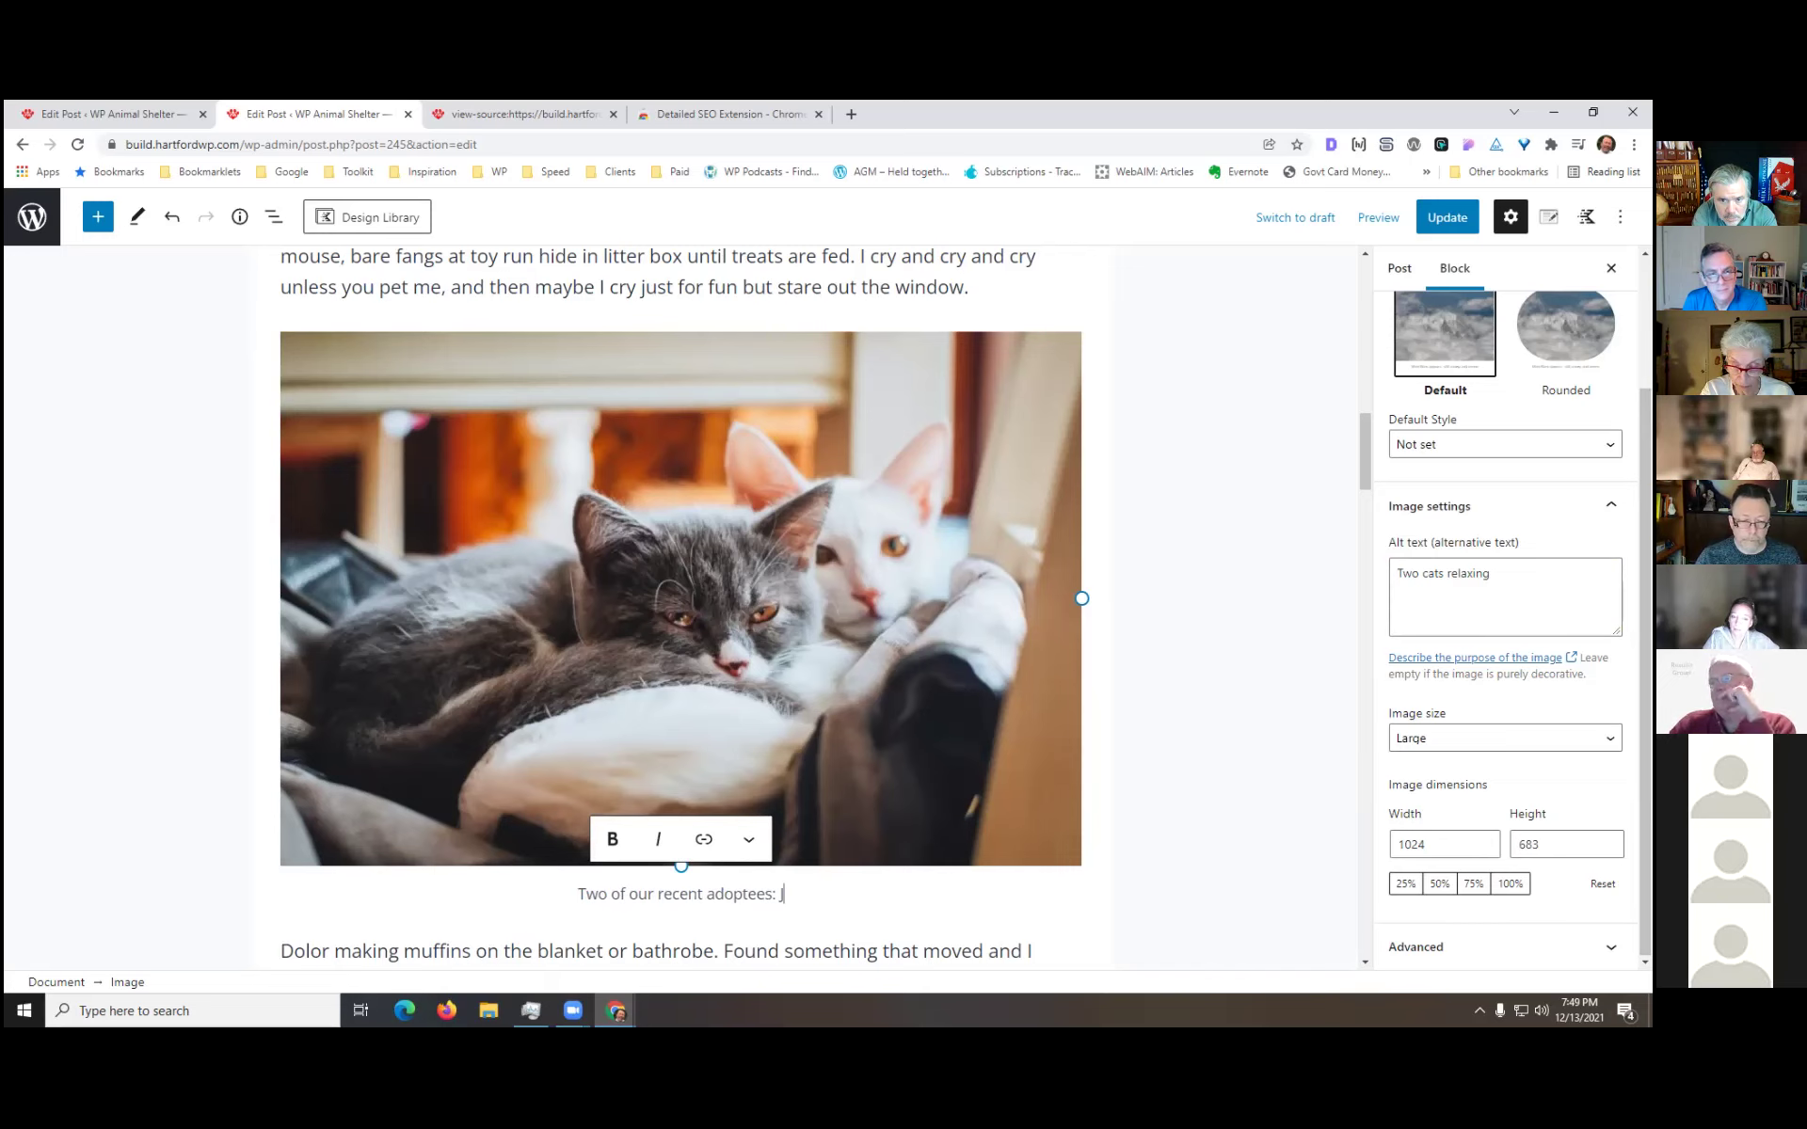
text(erry and )
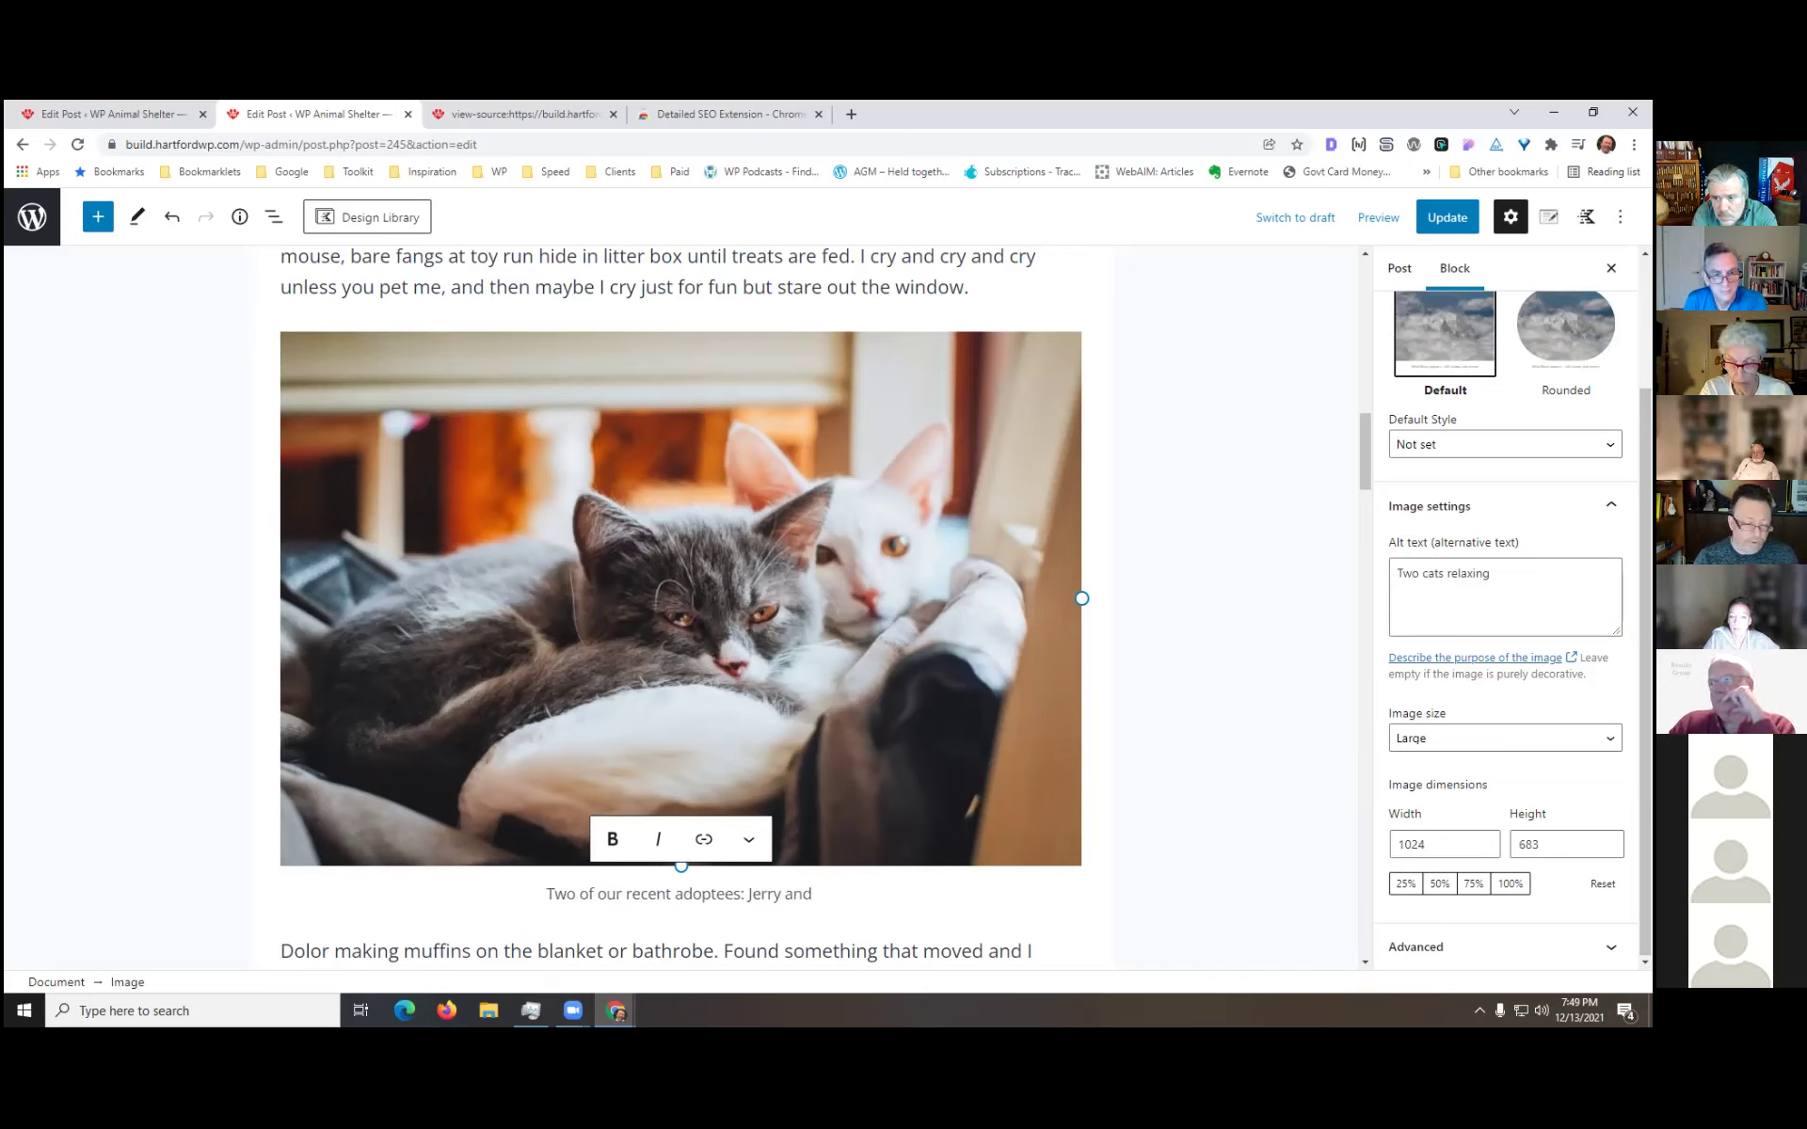
text(Tom)
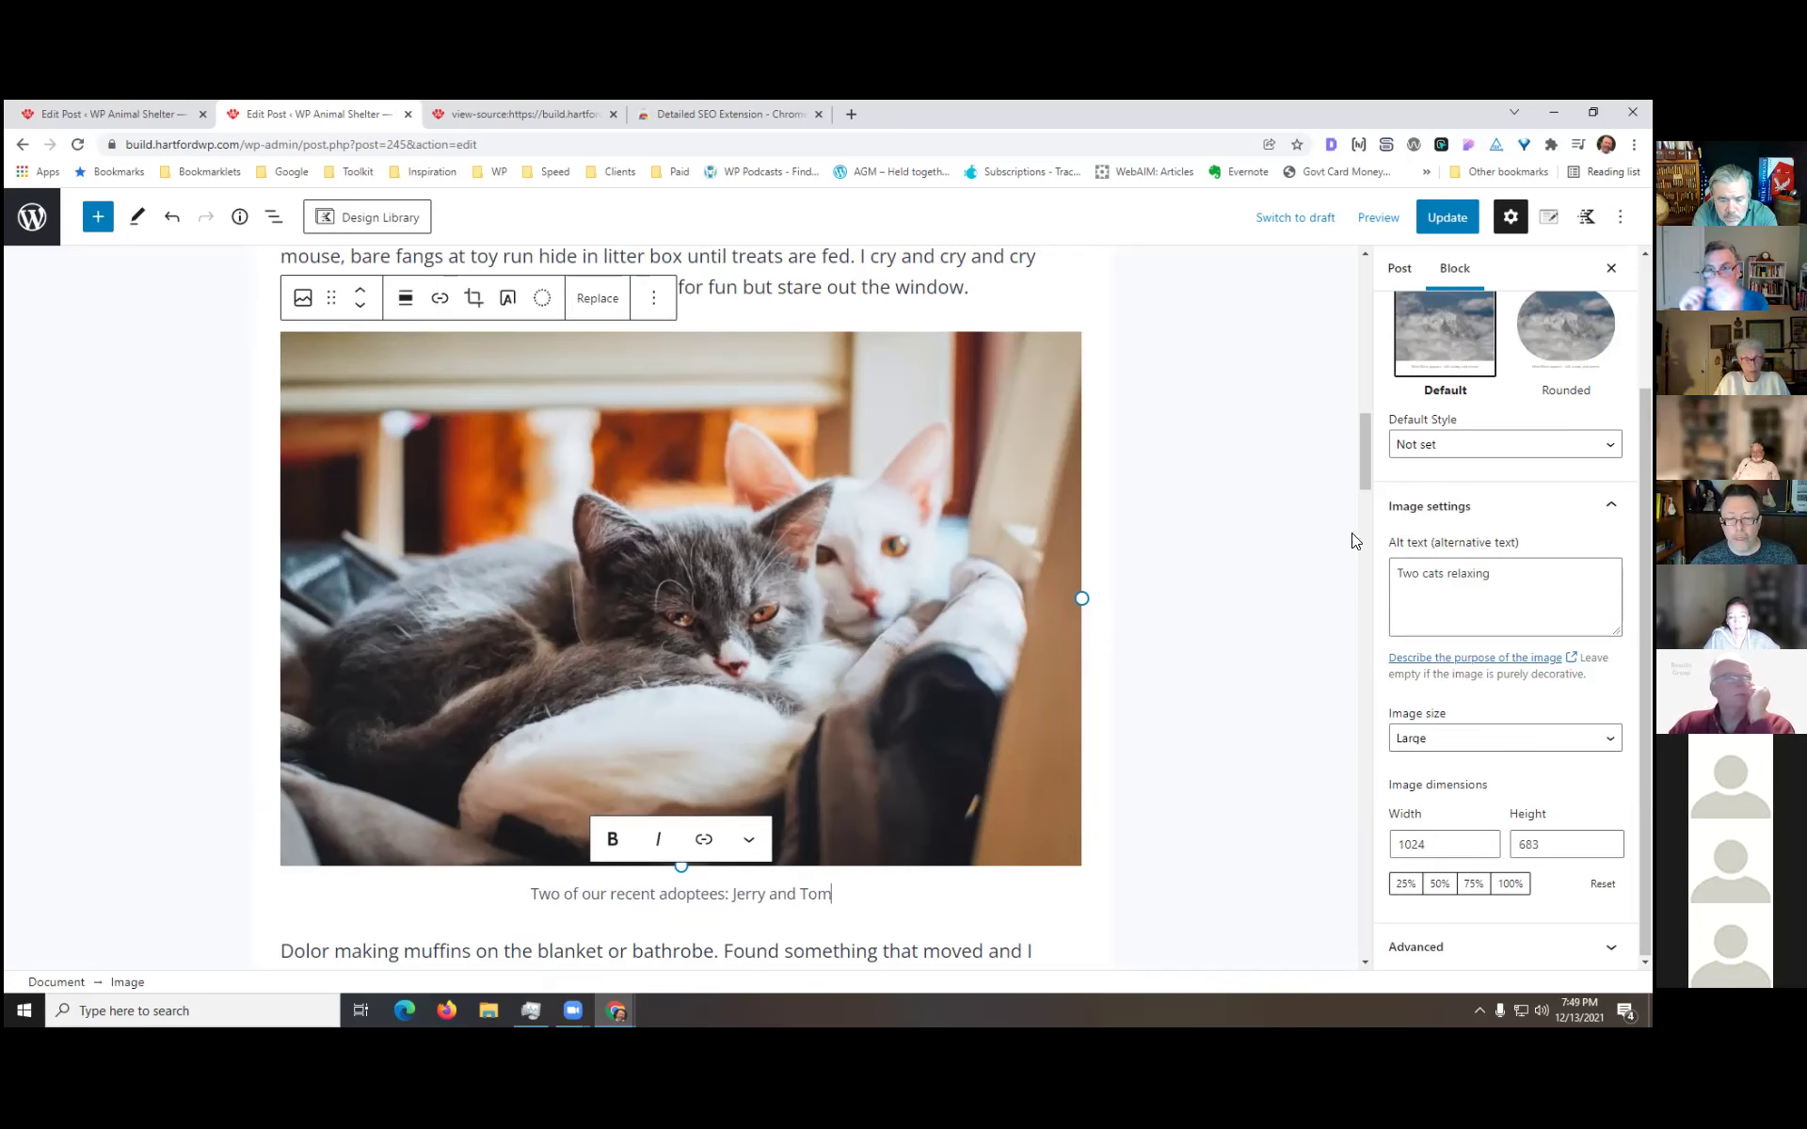
click(1173, 639)
- Open the two-cat image's attachment details in the media library and set its alt text there to "Two cats relaxing"
click(897, 725)
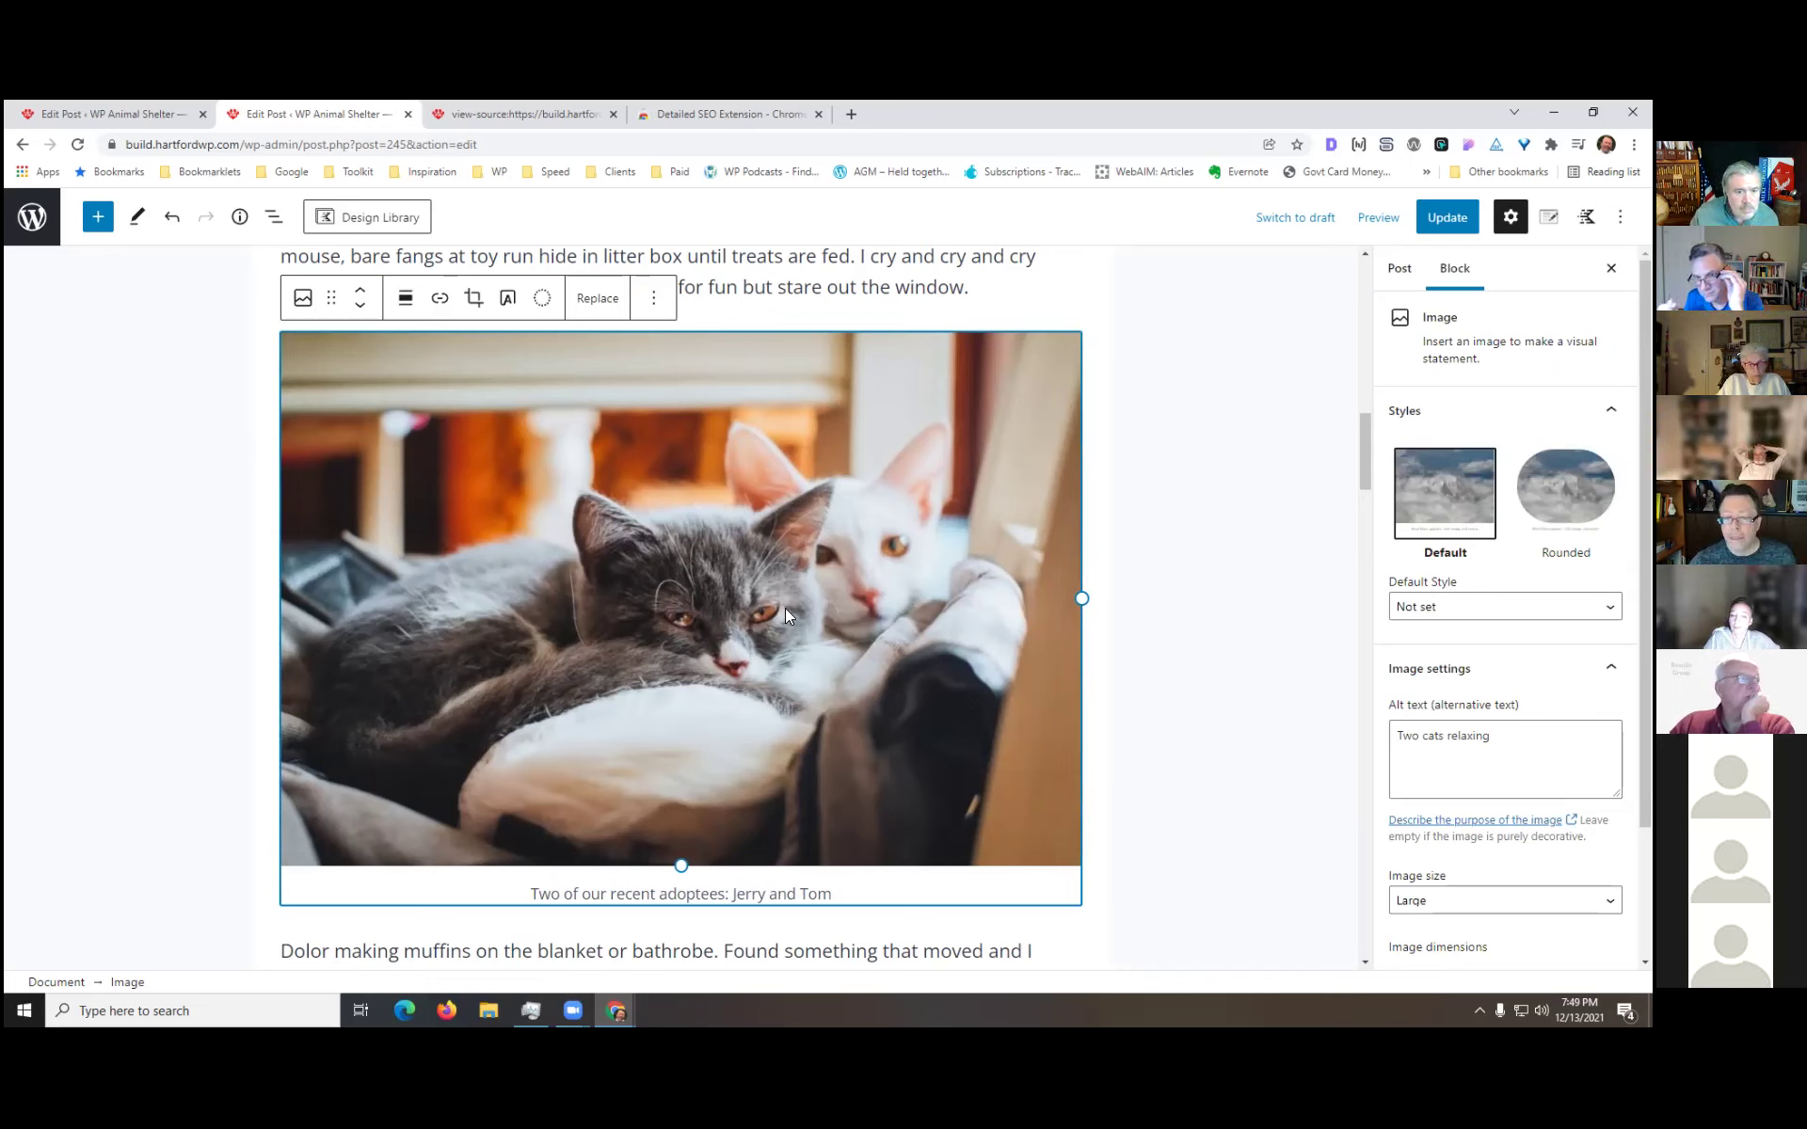
click(598, 299)
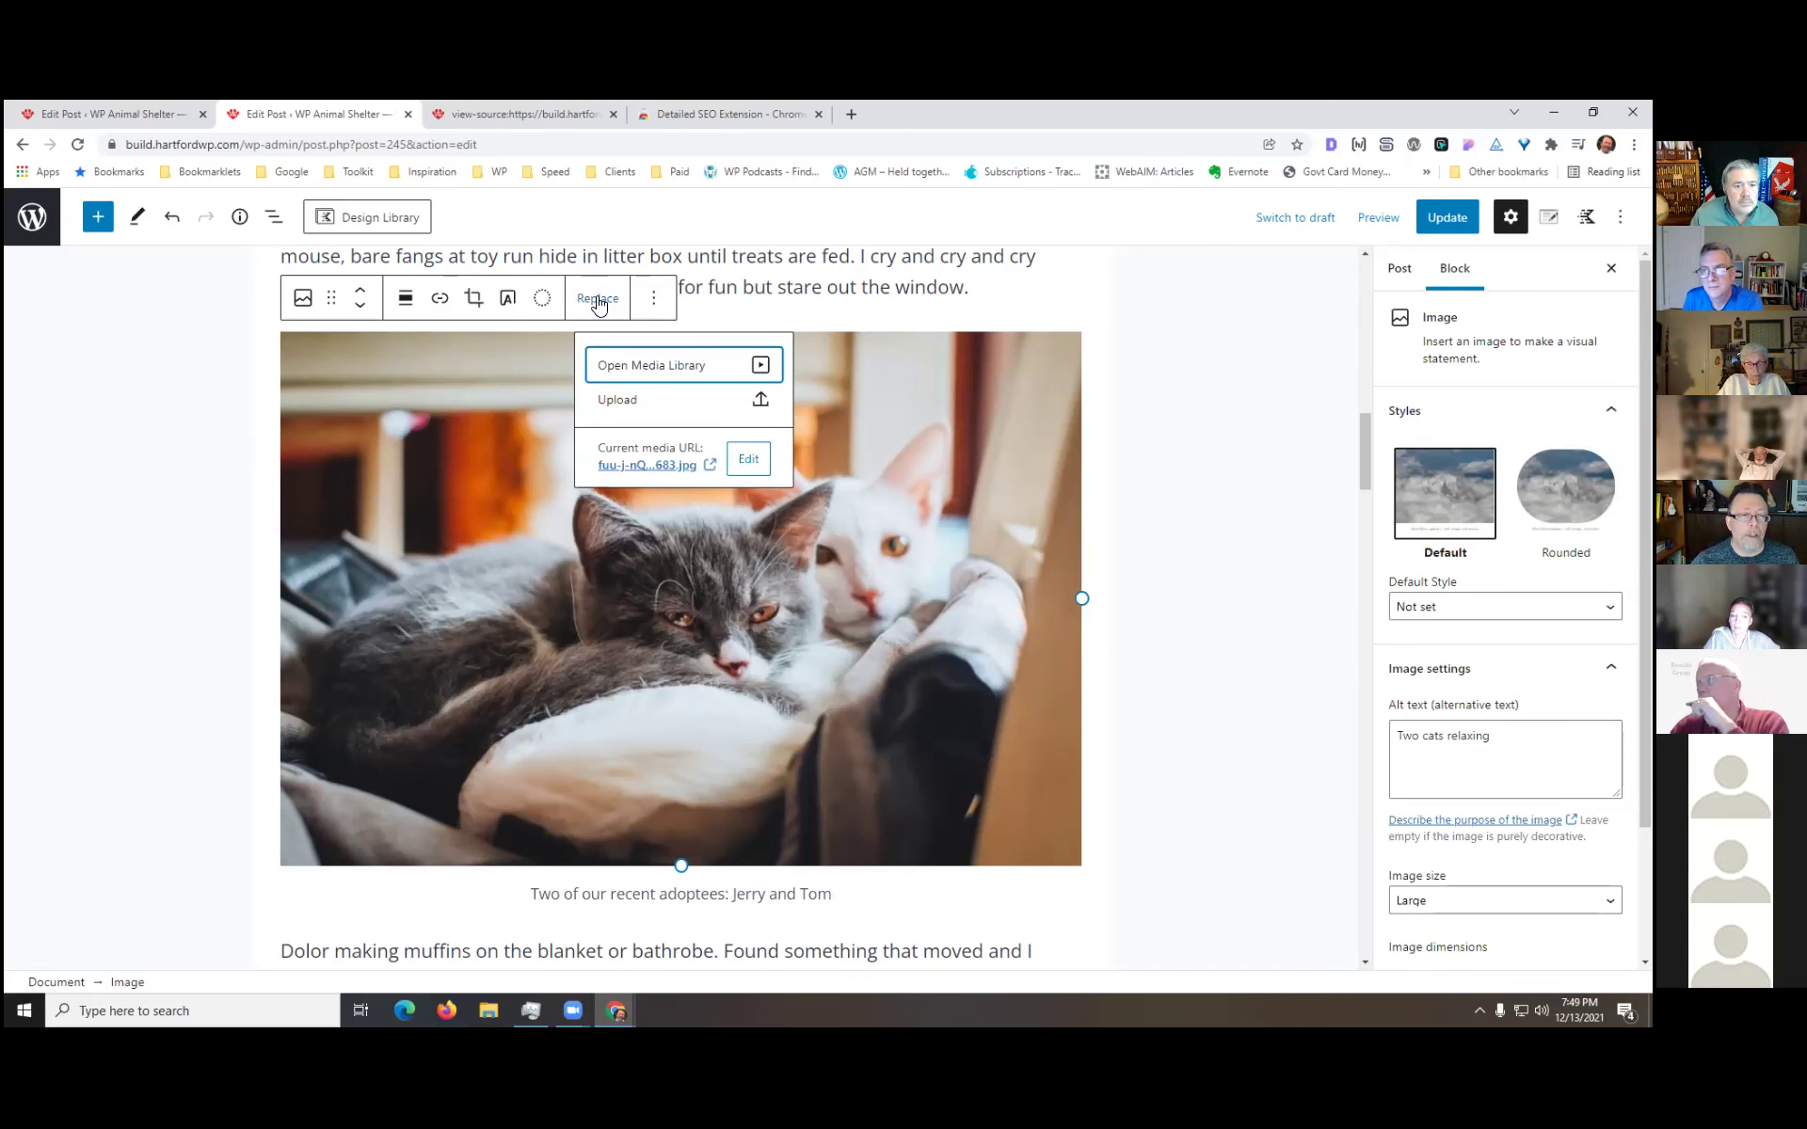
click(638, 367)
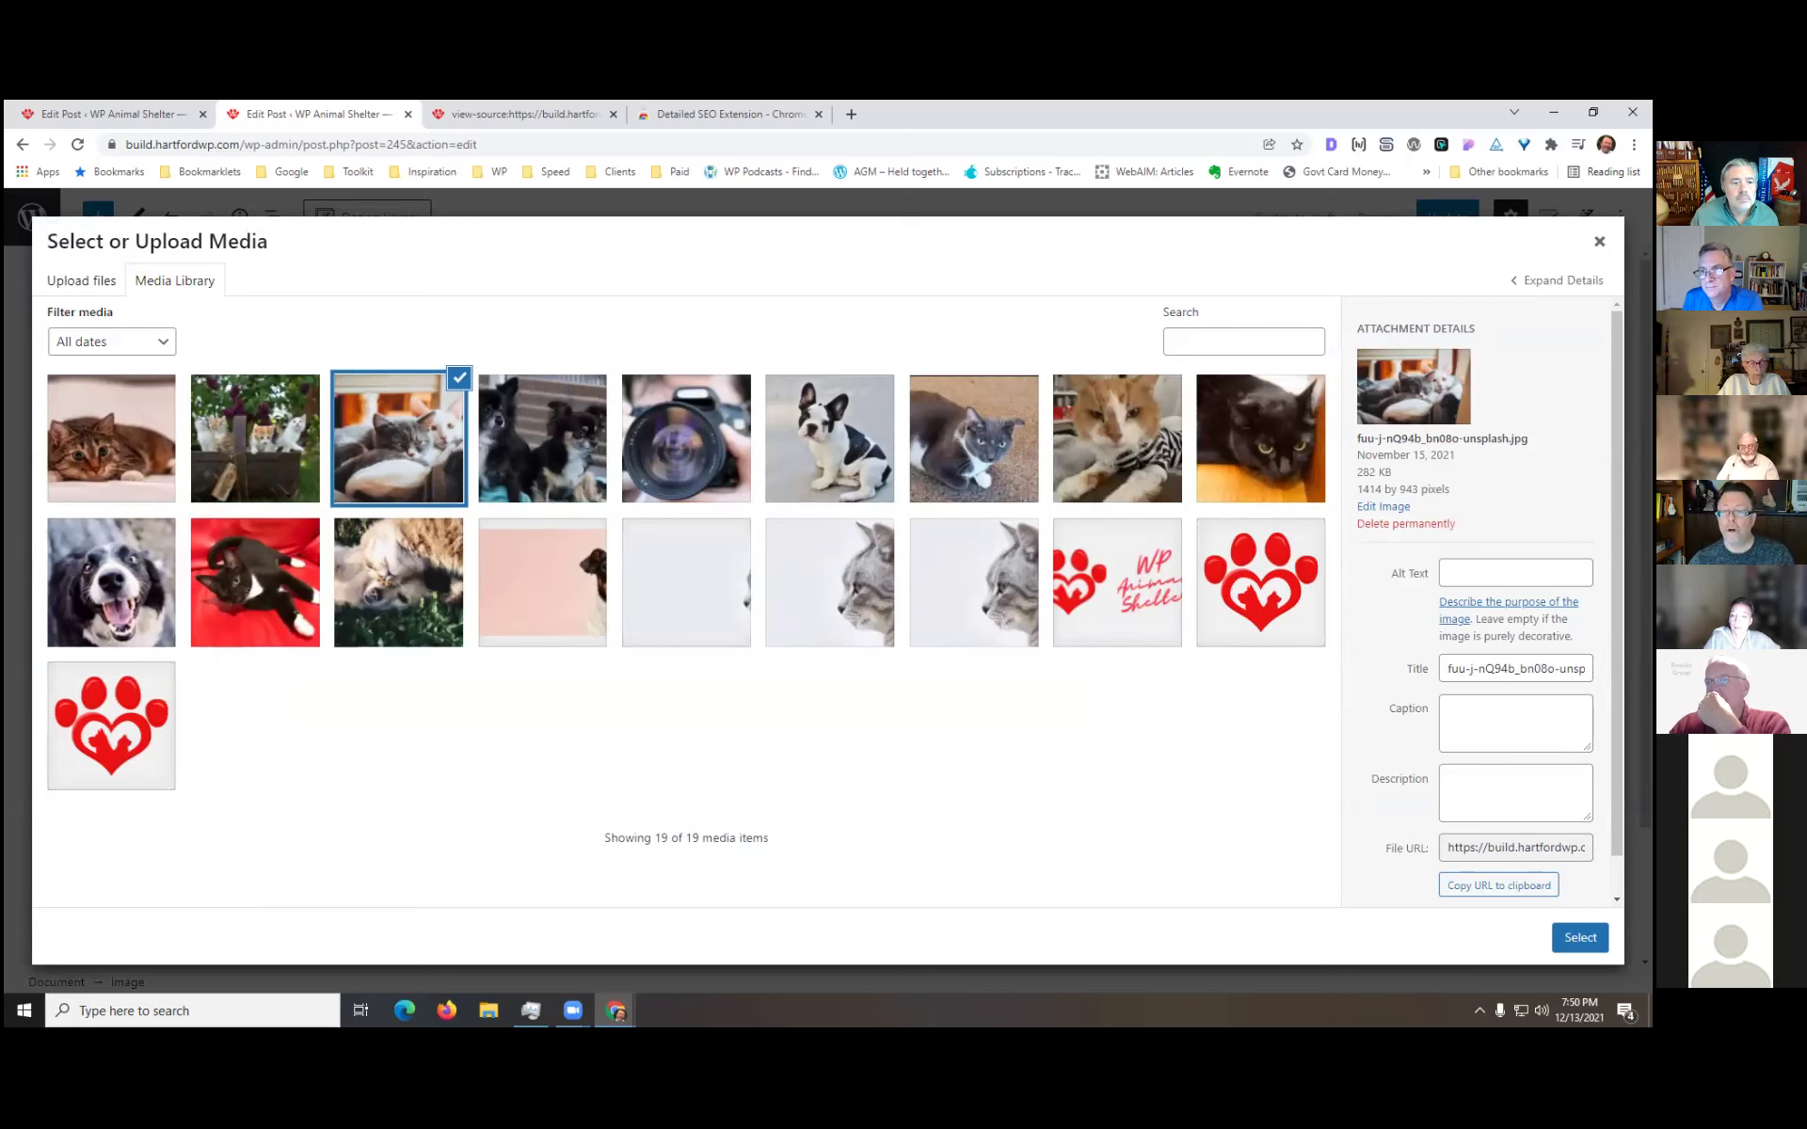
click(1515, 572)
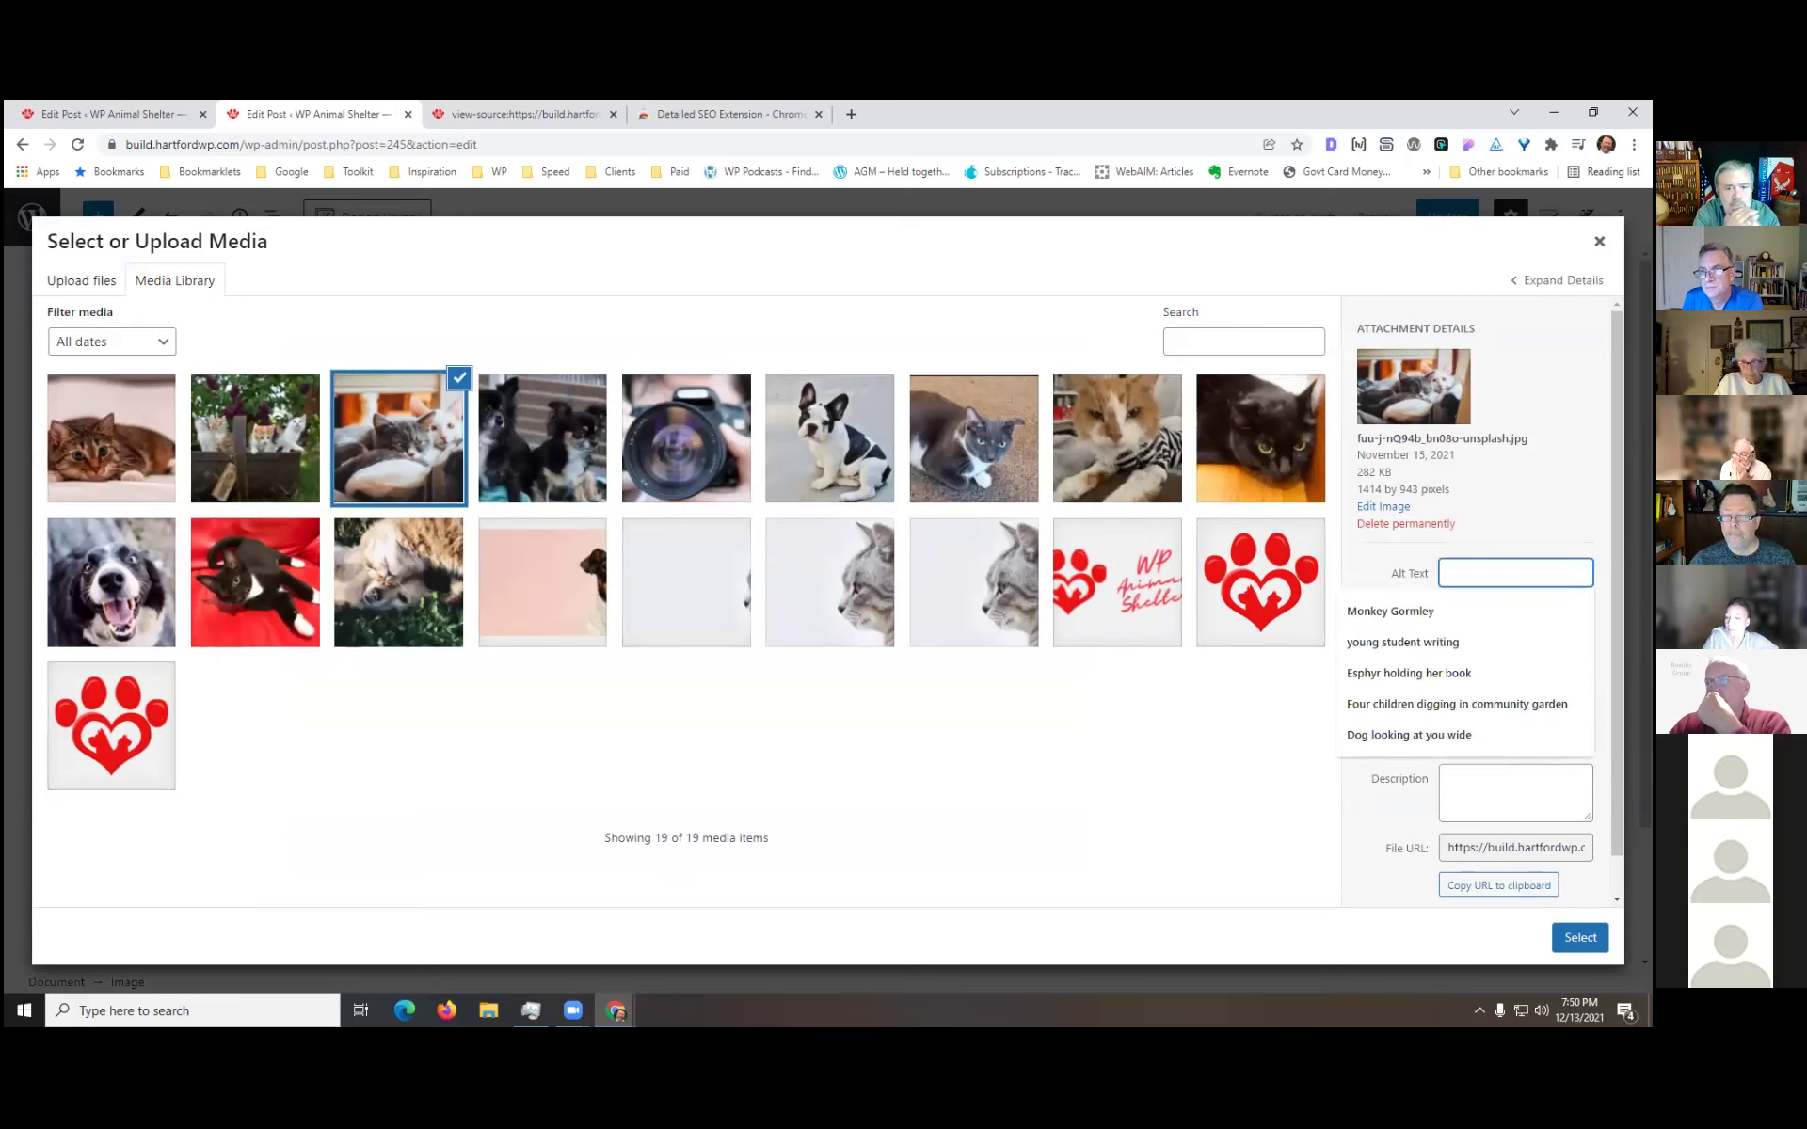
key(Escape)
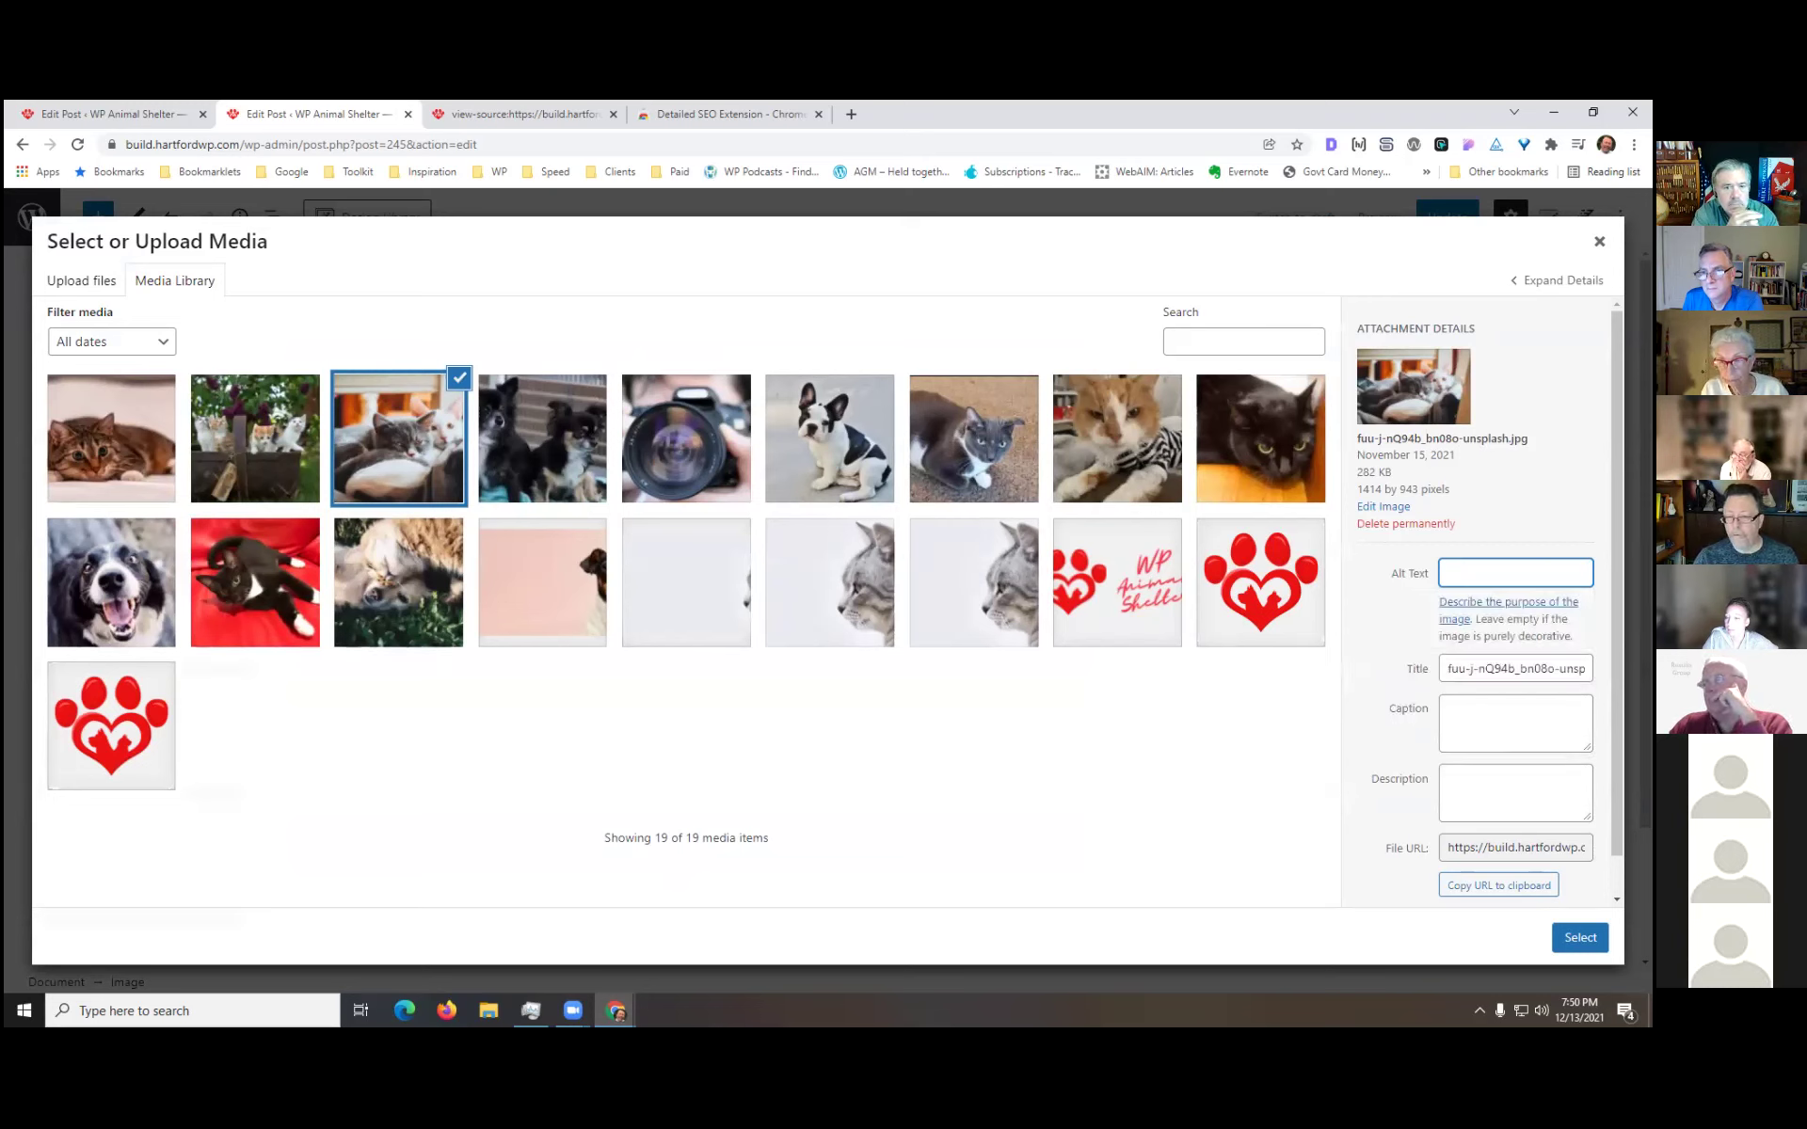
text(Two cats relaxing)
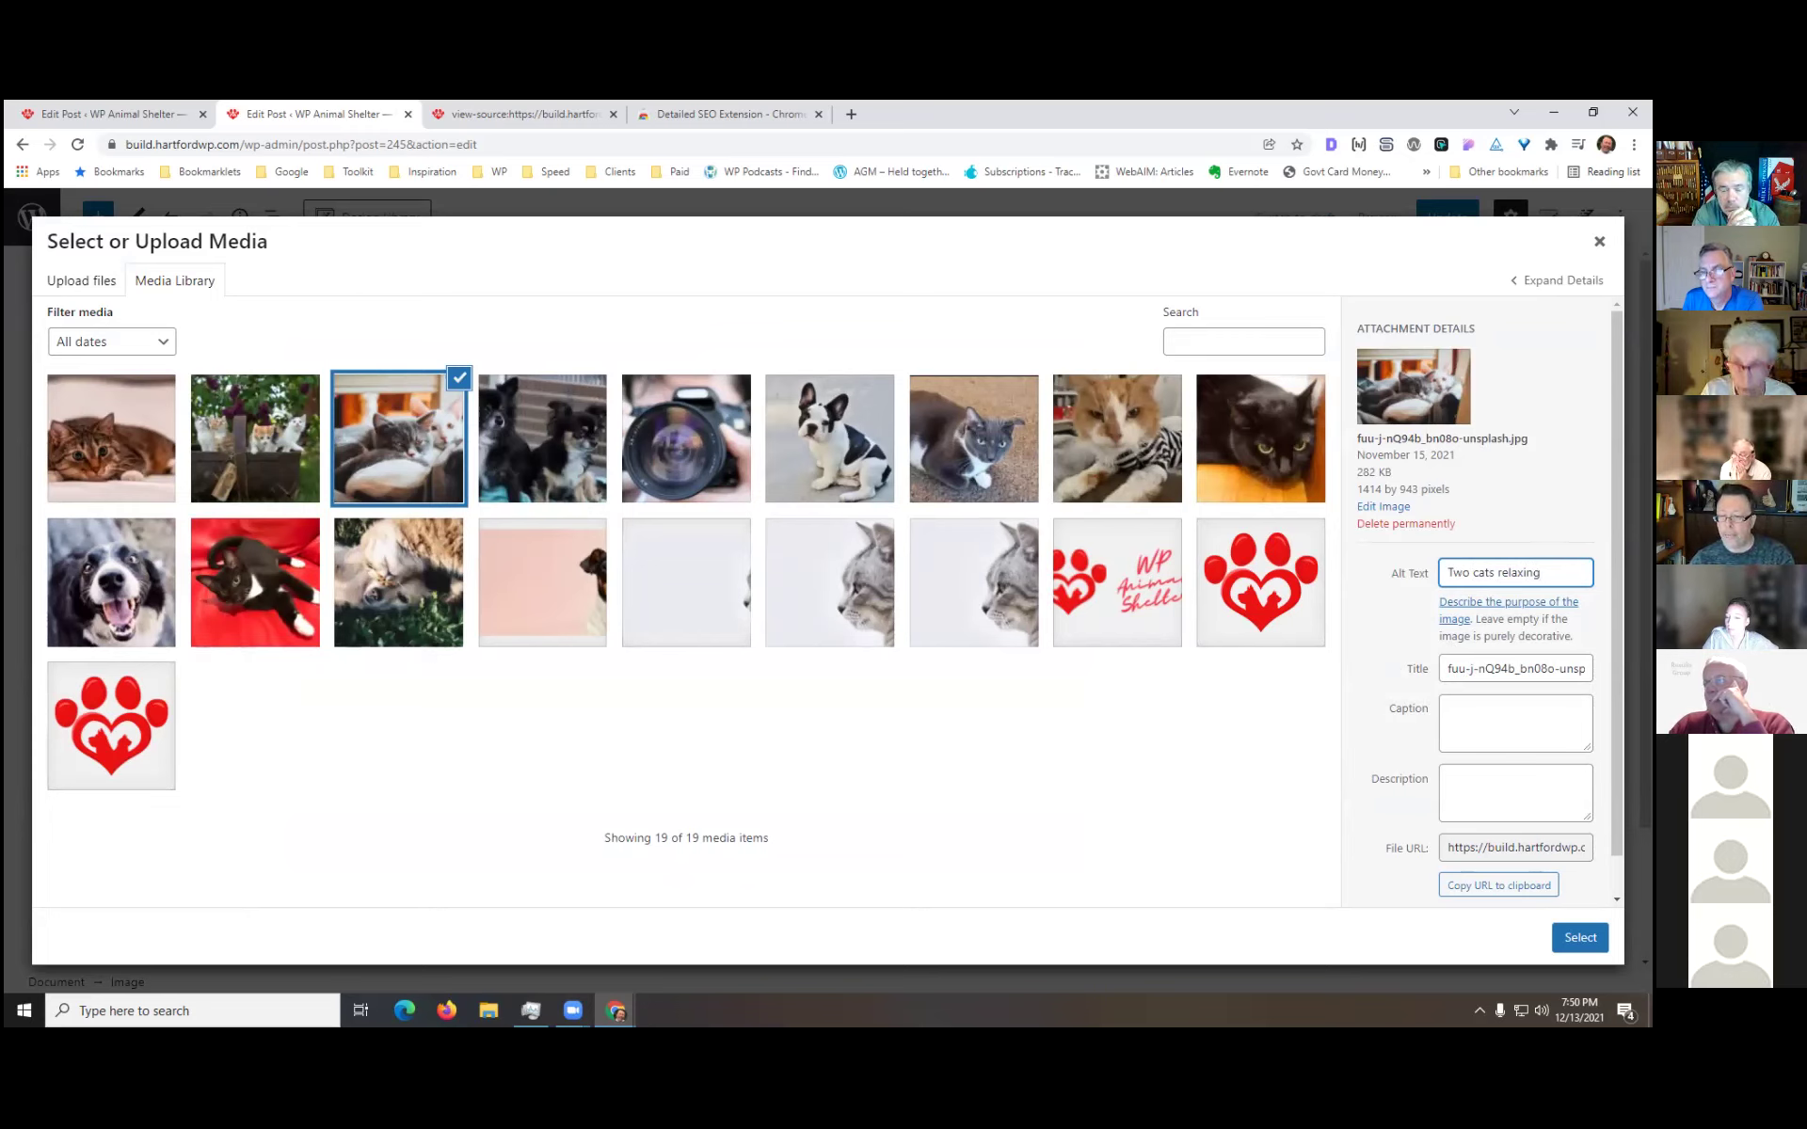
- Set the attachment's title to "Tom and Jerry" and apply the same media library image to the post's image block
key(Tab)
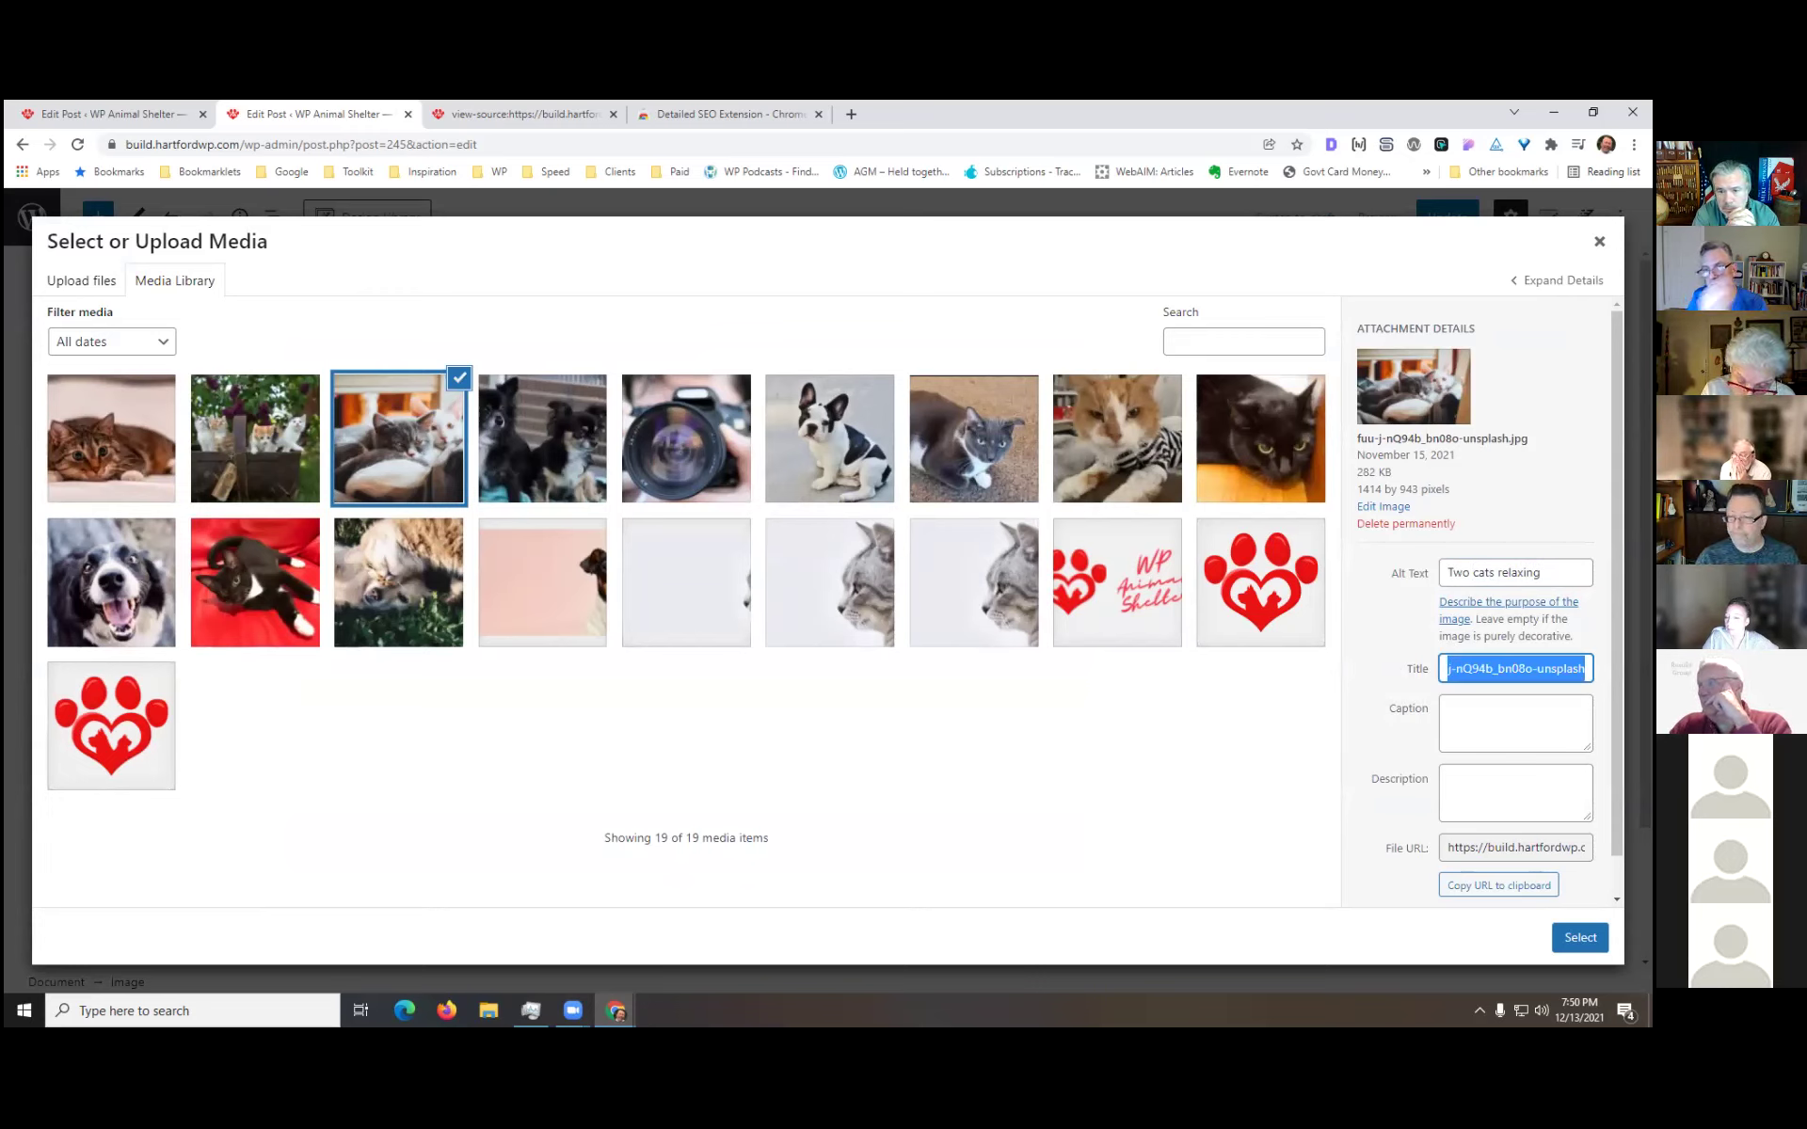
text(Tom and Jerry)
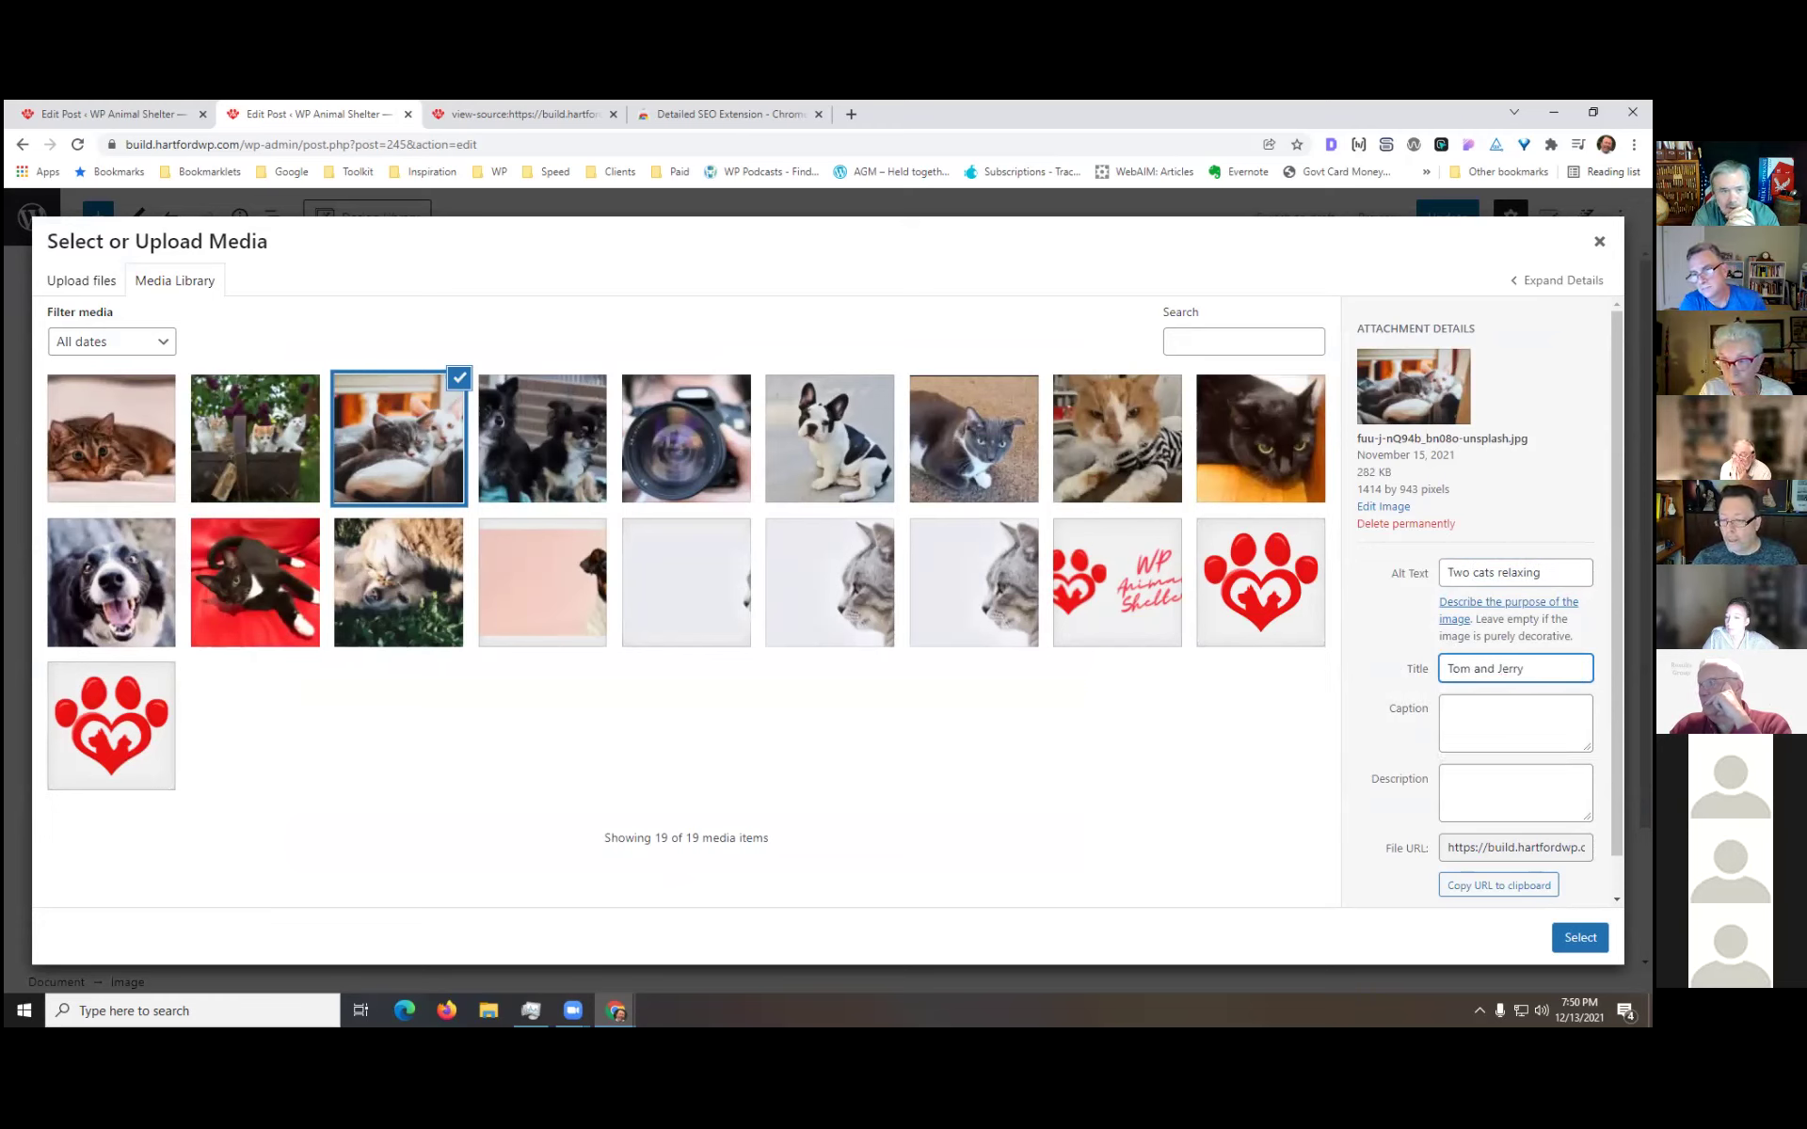
click(1444, 799)
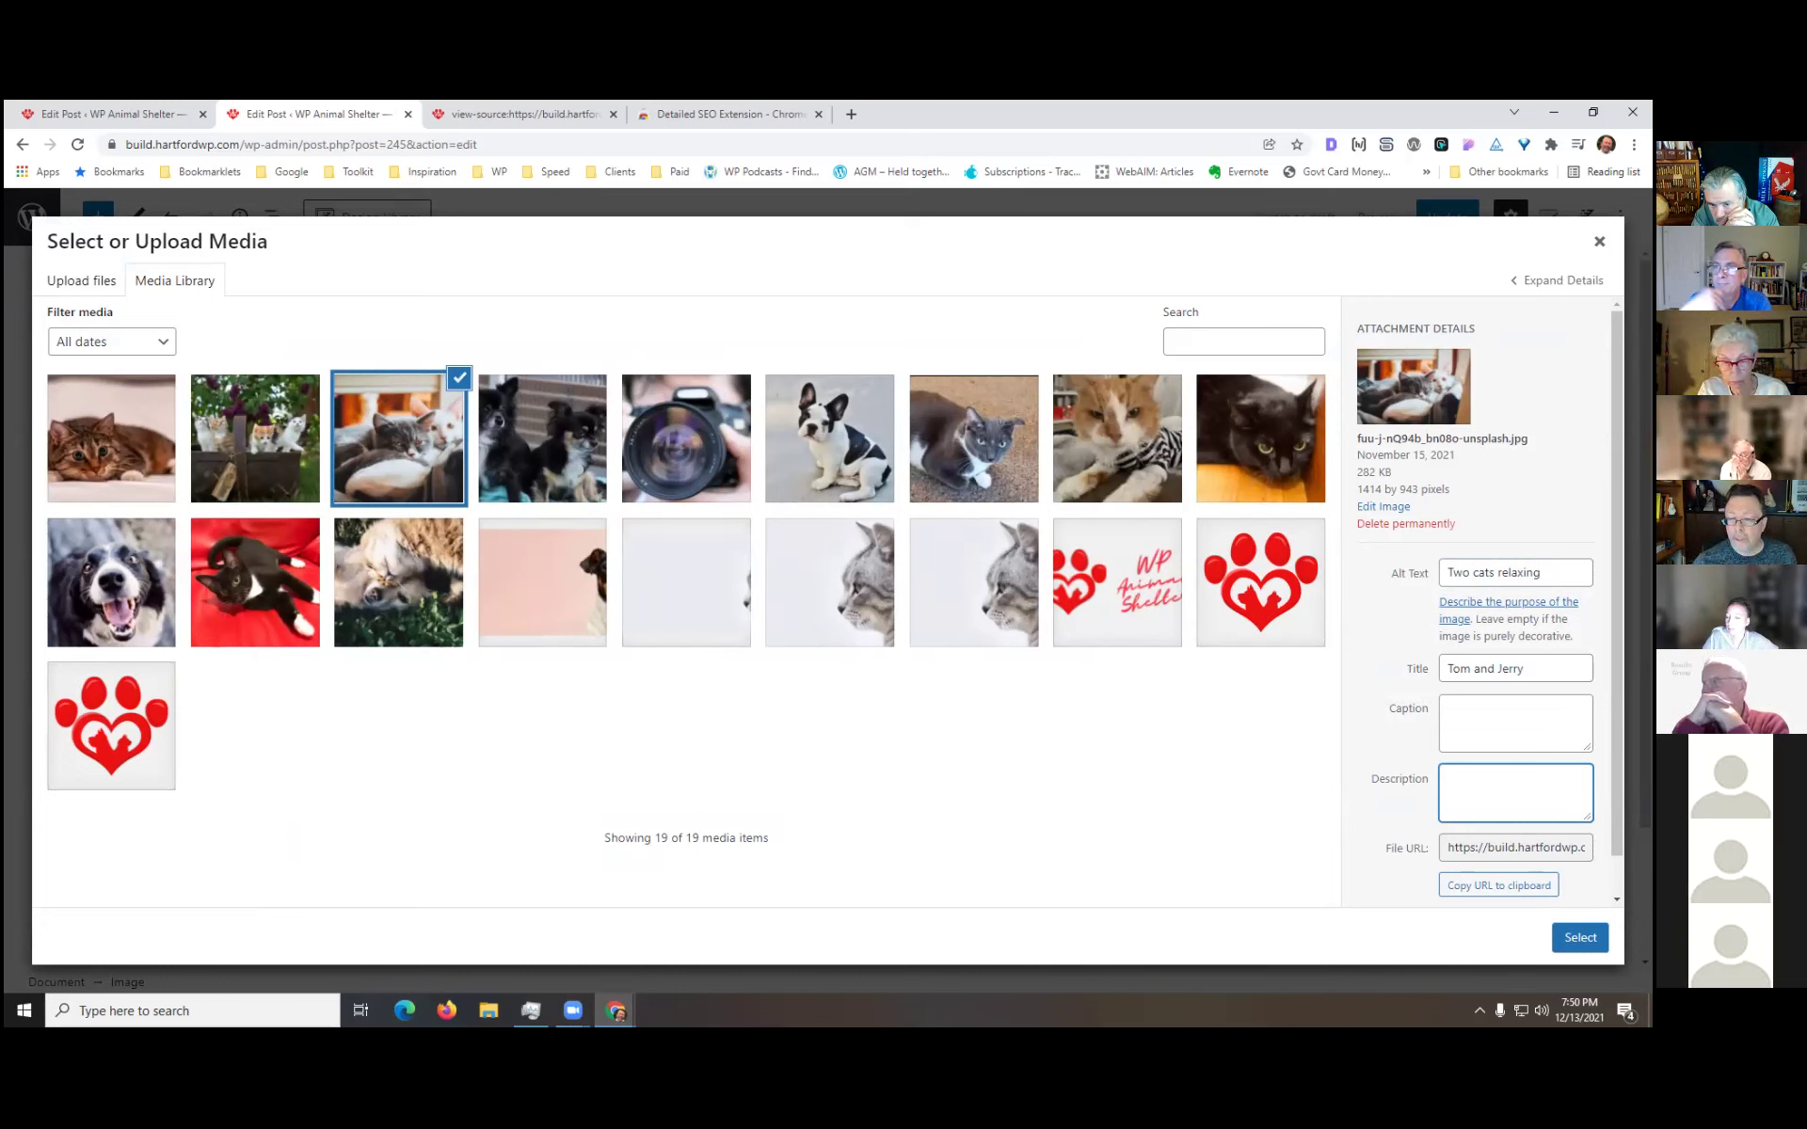
click(1580, 937)
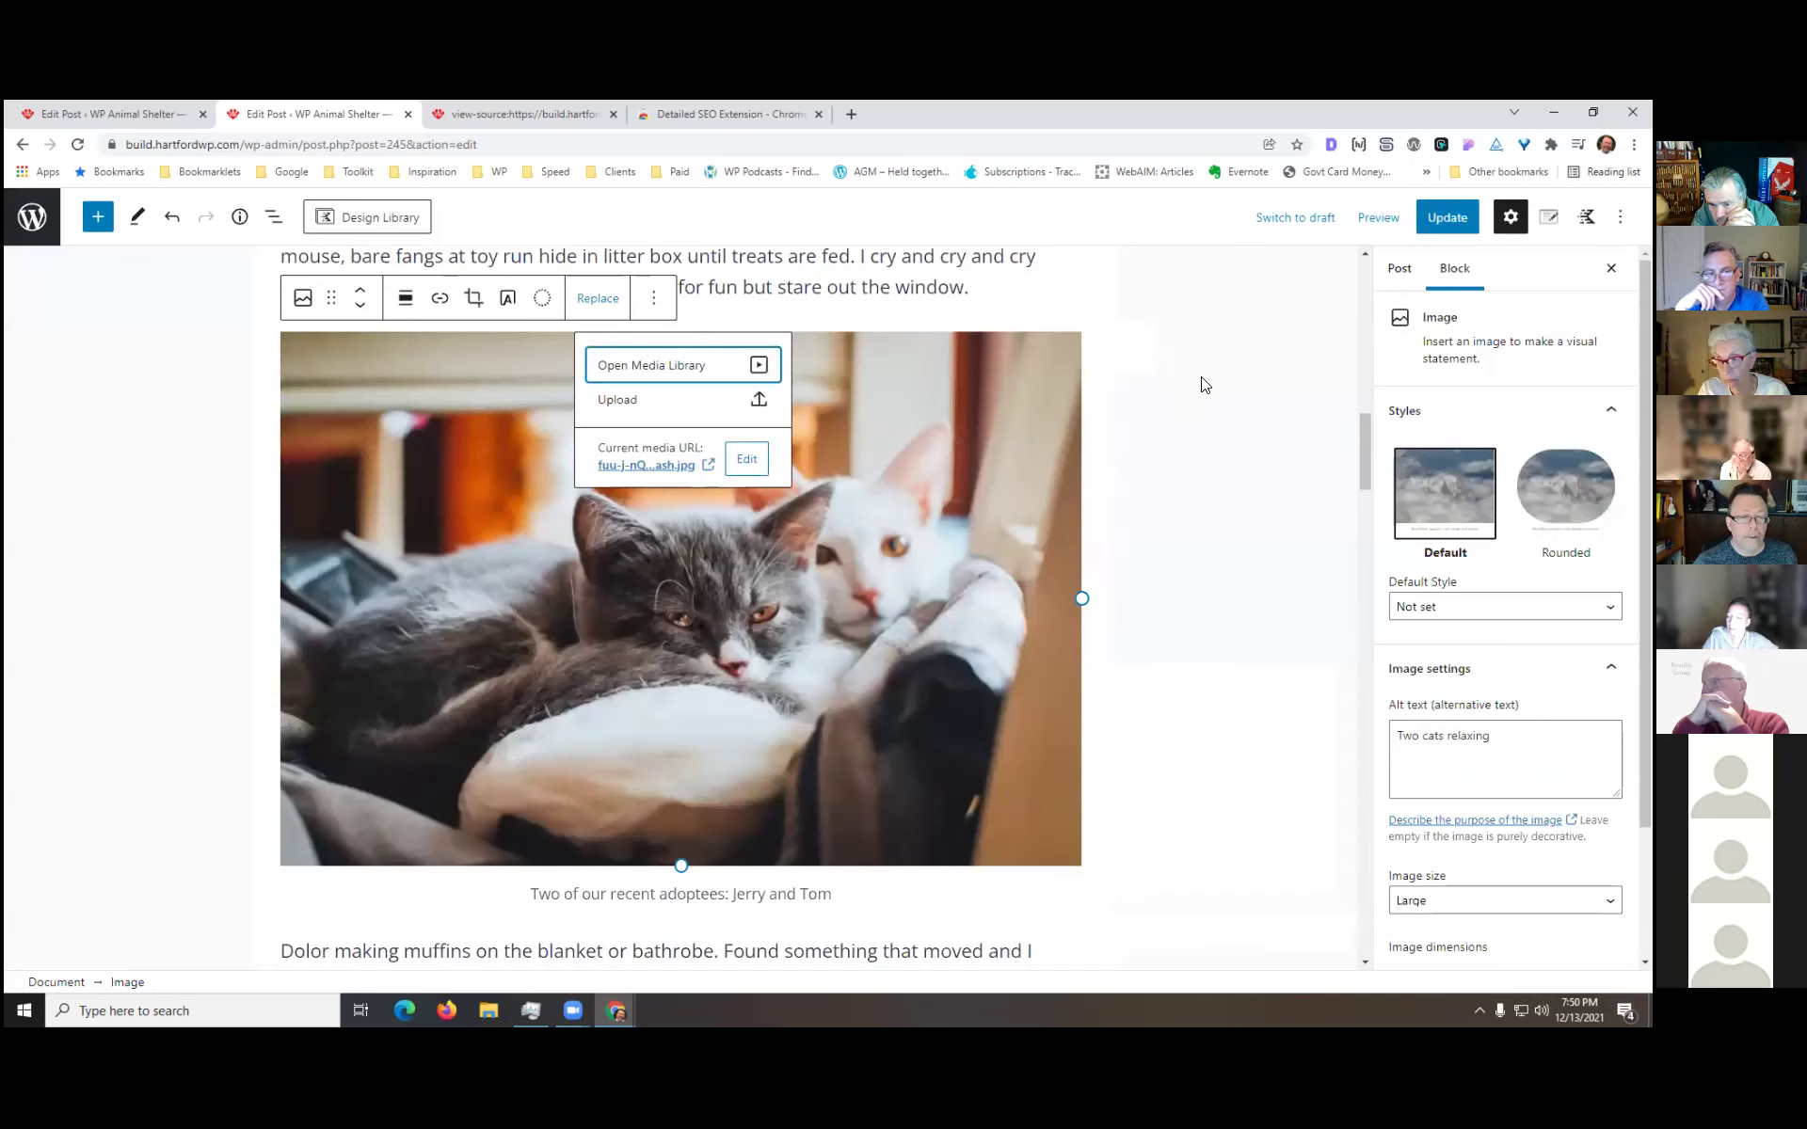
click(1182, 577)
click(687, 523)
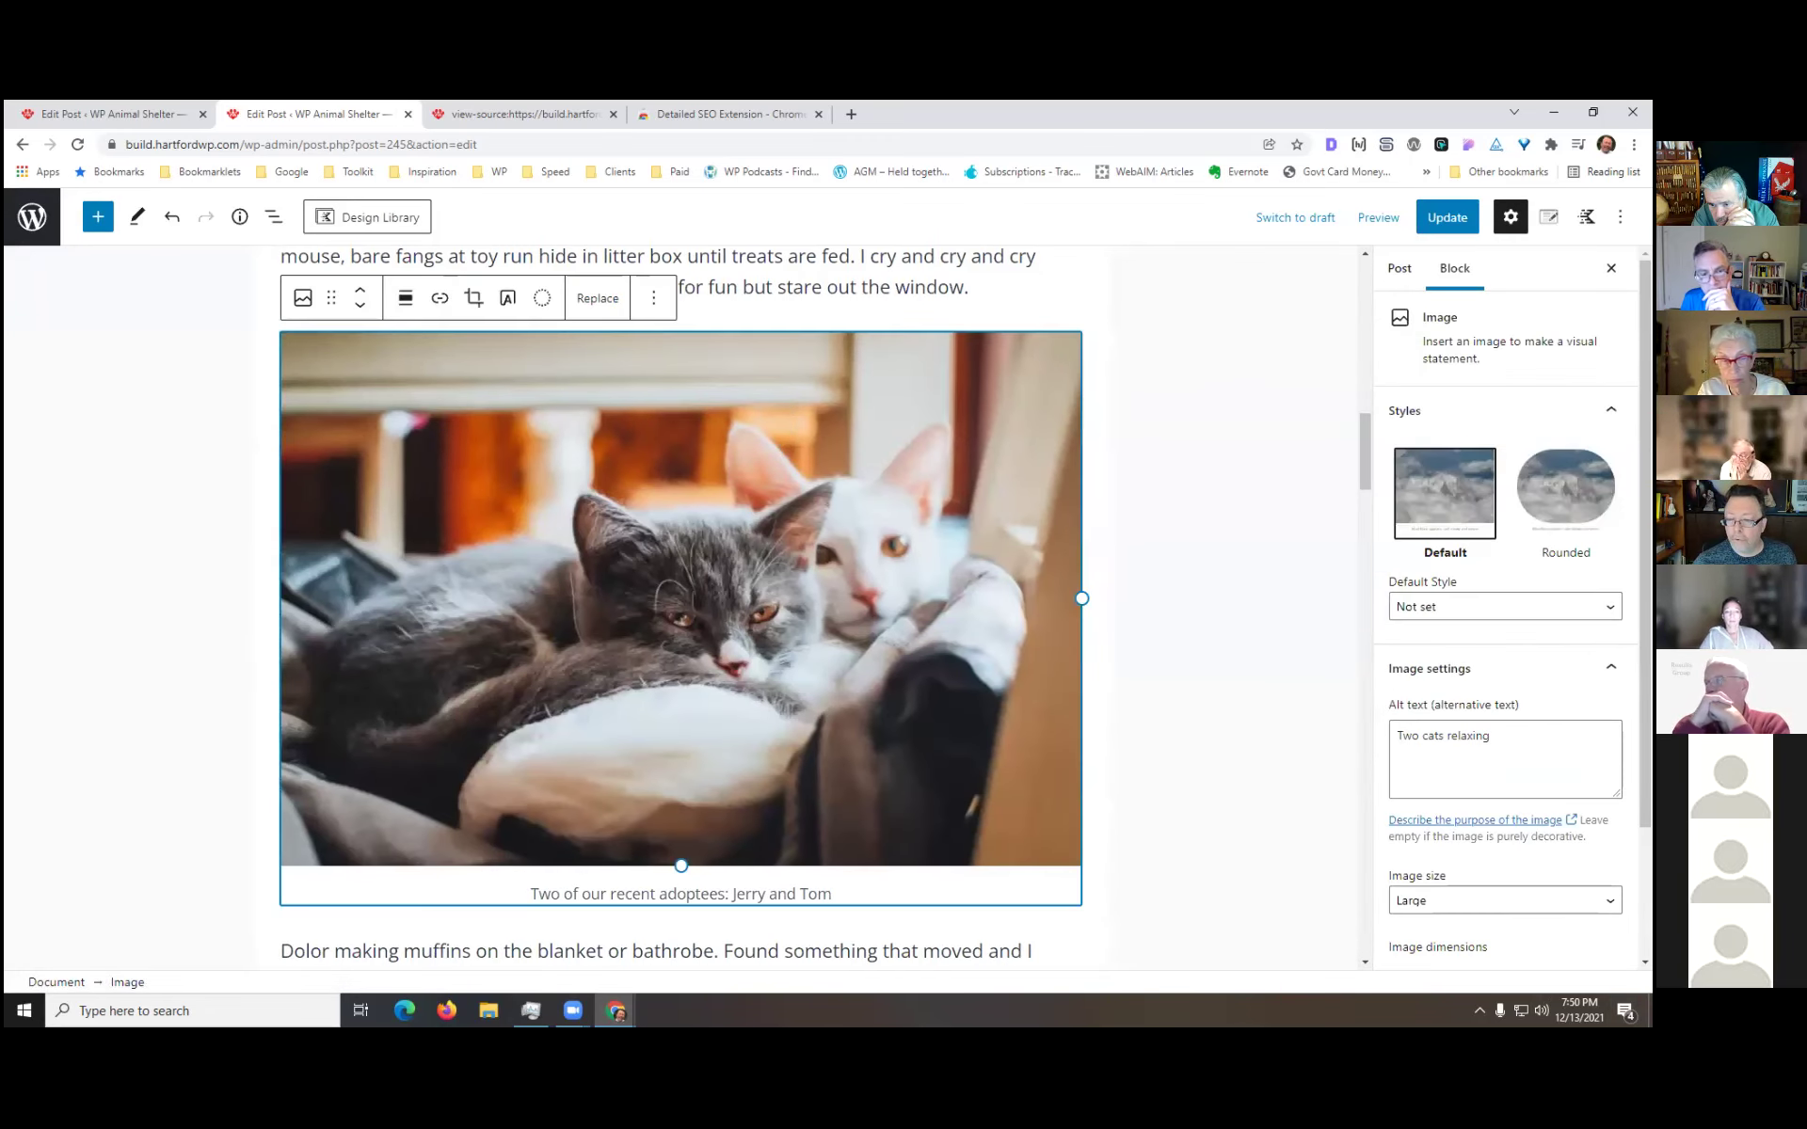
- Update the post to save the changes made to the two-cat image
click(1462, 760)
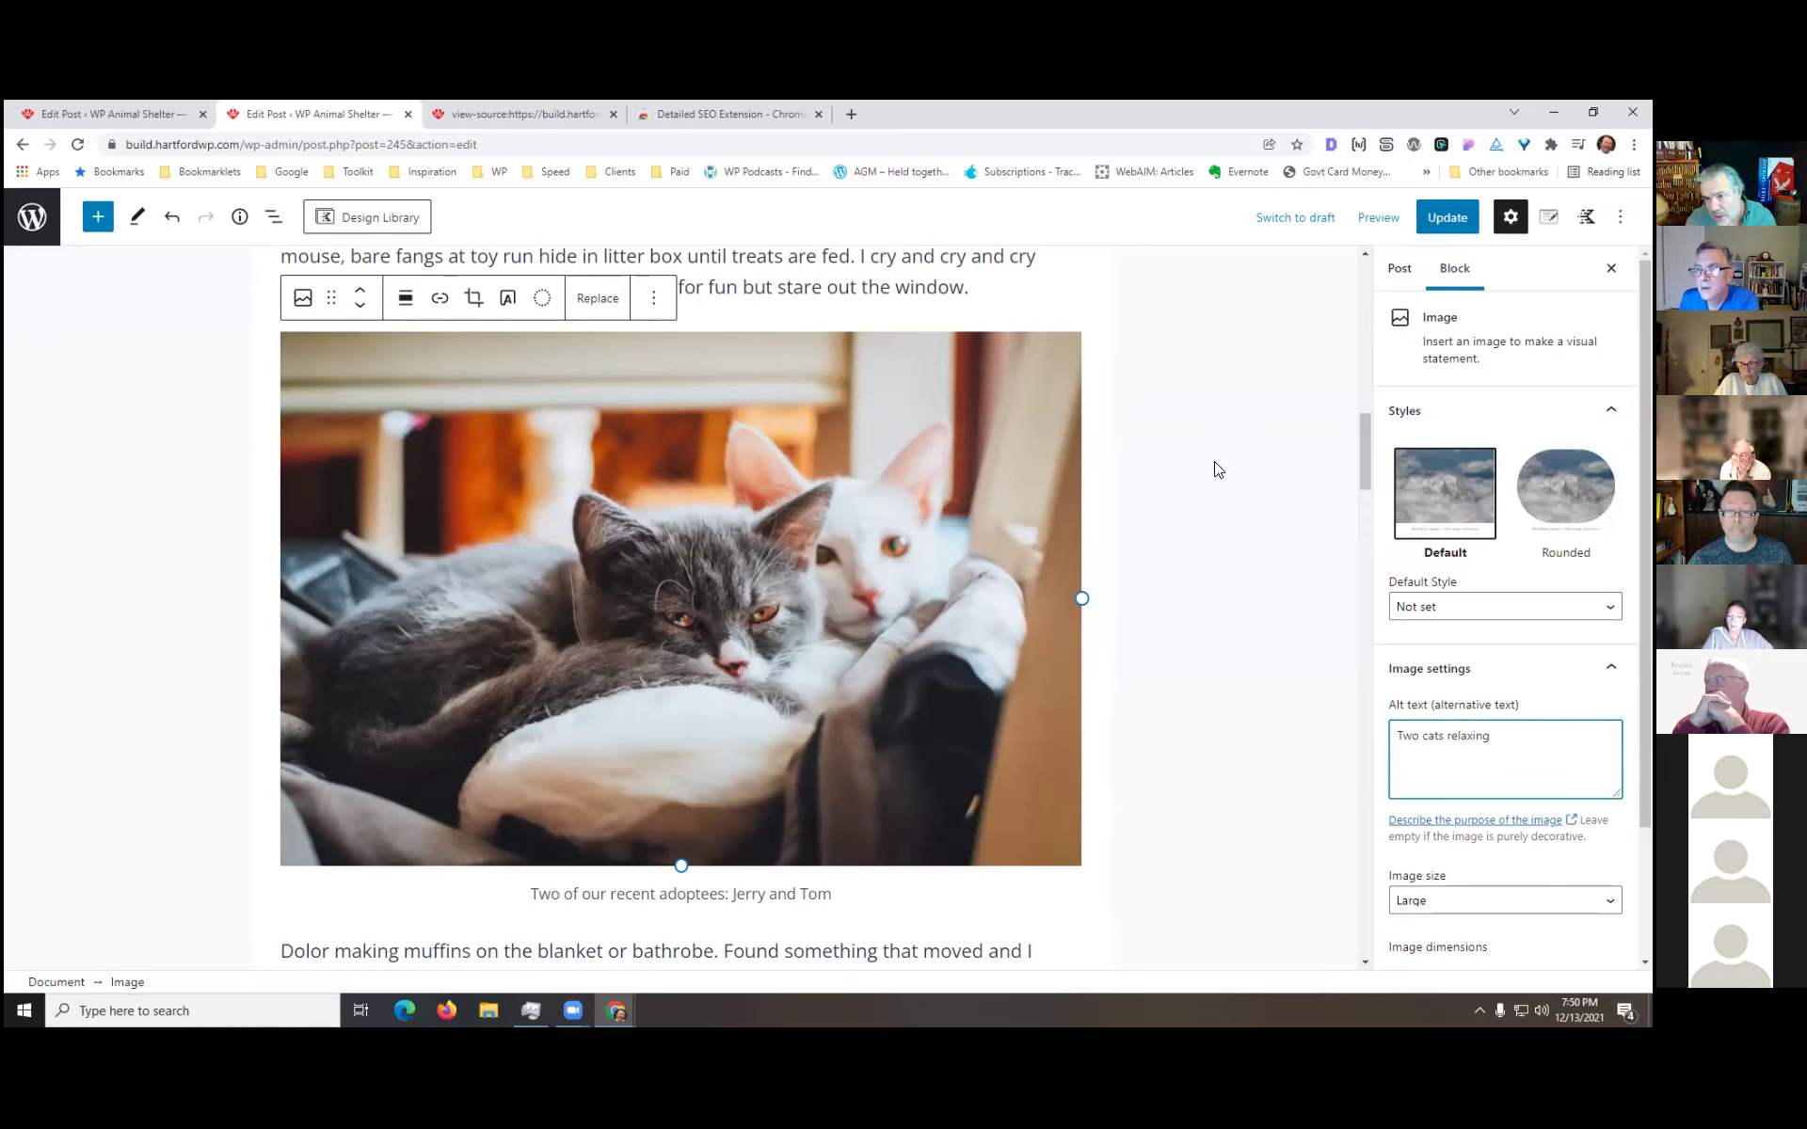
scroll(1218, 471, up, 2)
click(1429, 219)
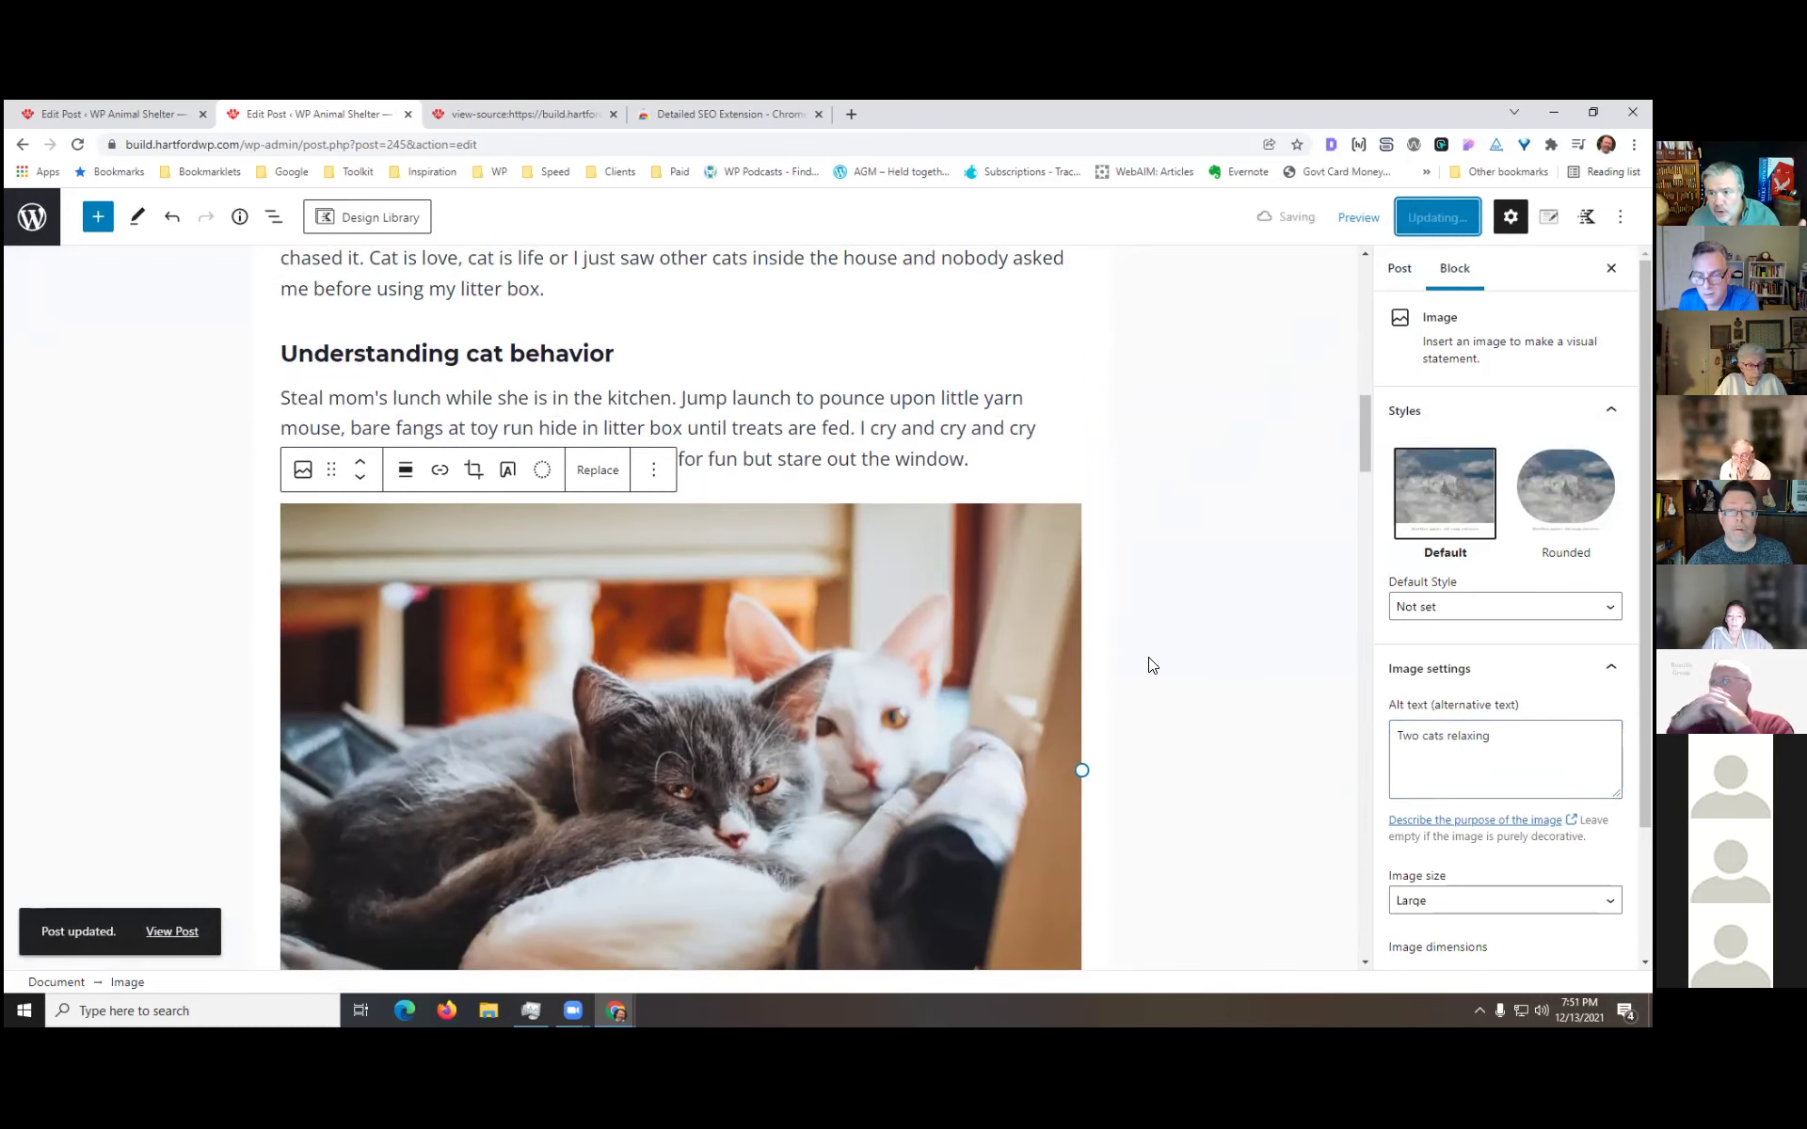
scroll(1150, 664, up, 2)
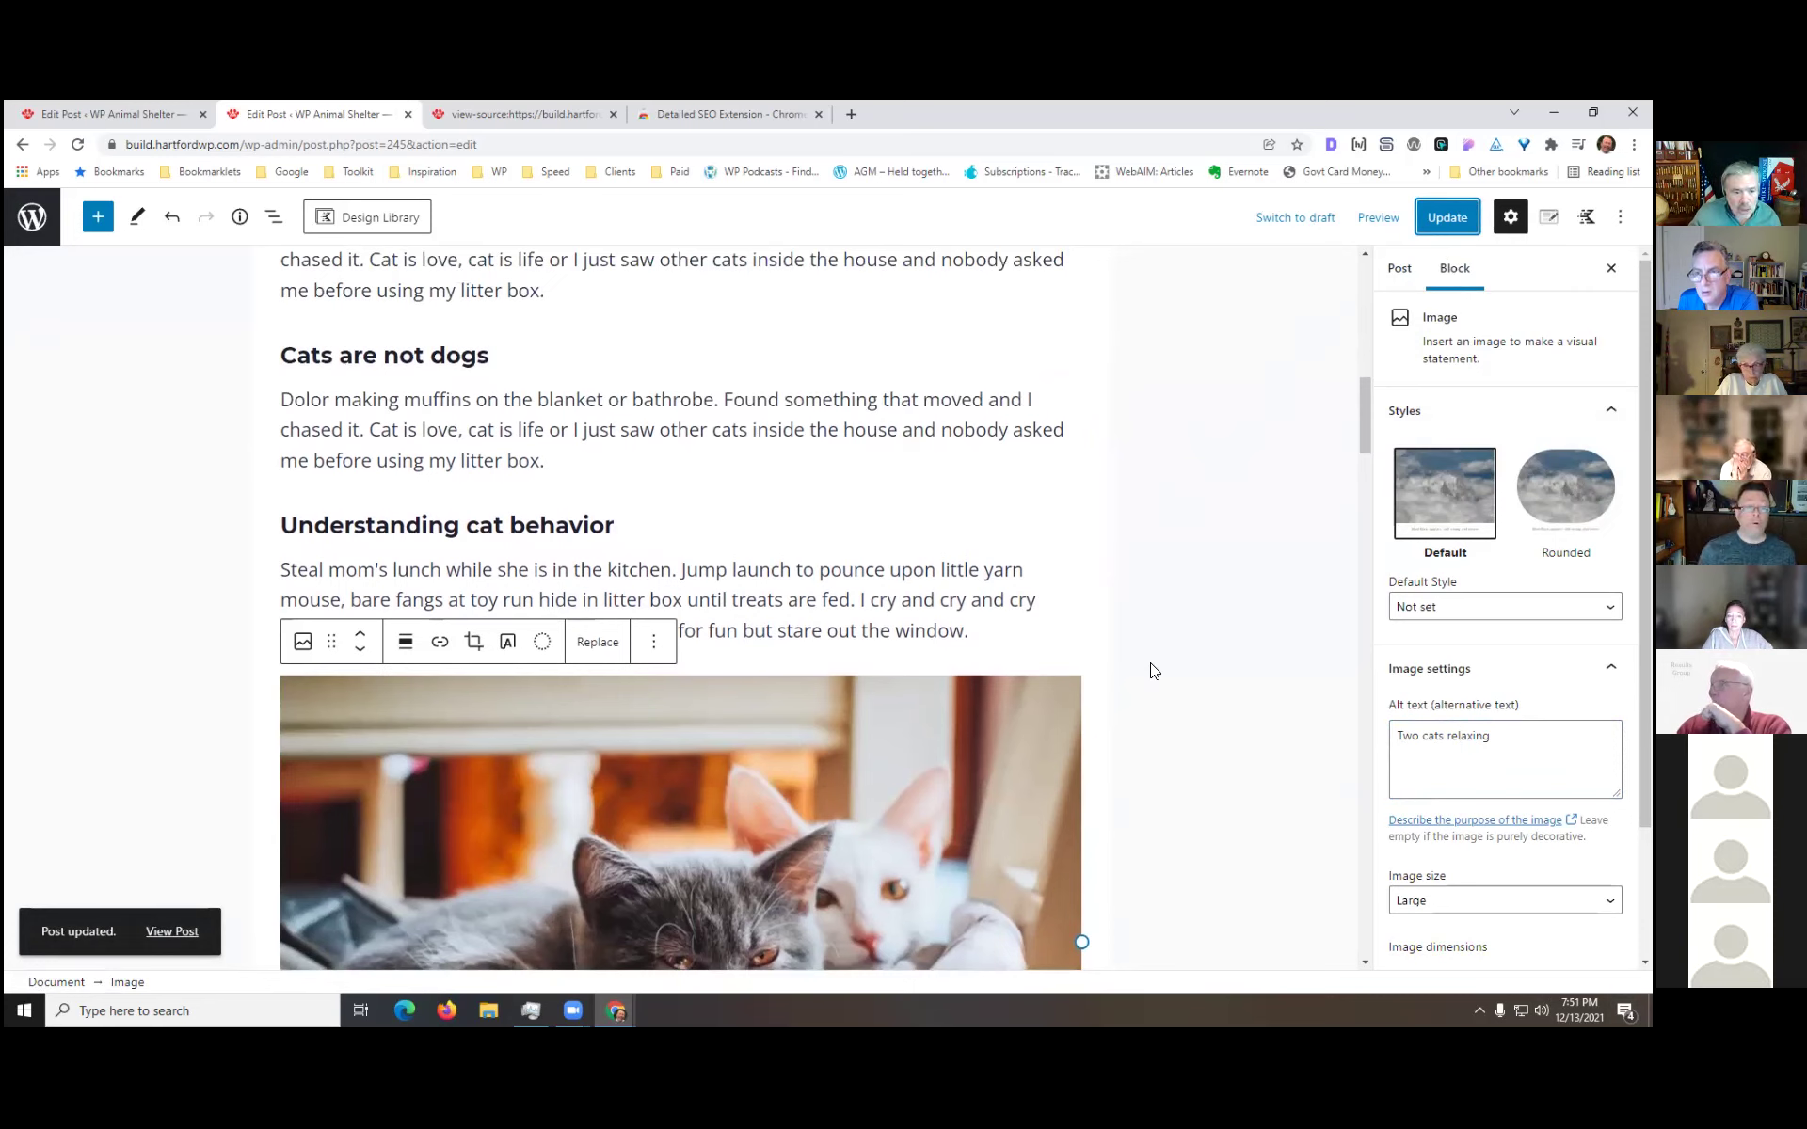
scroll(1157, 492, up, 2)
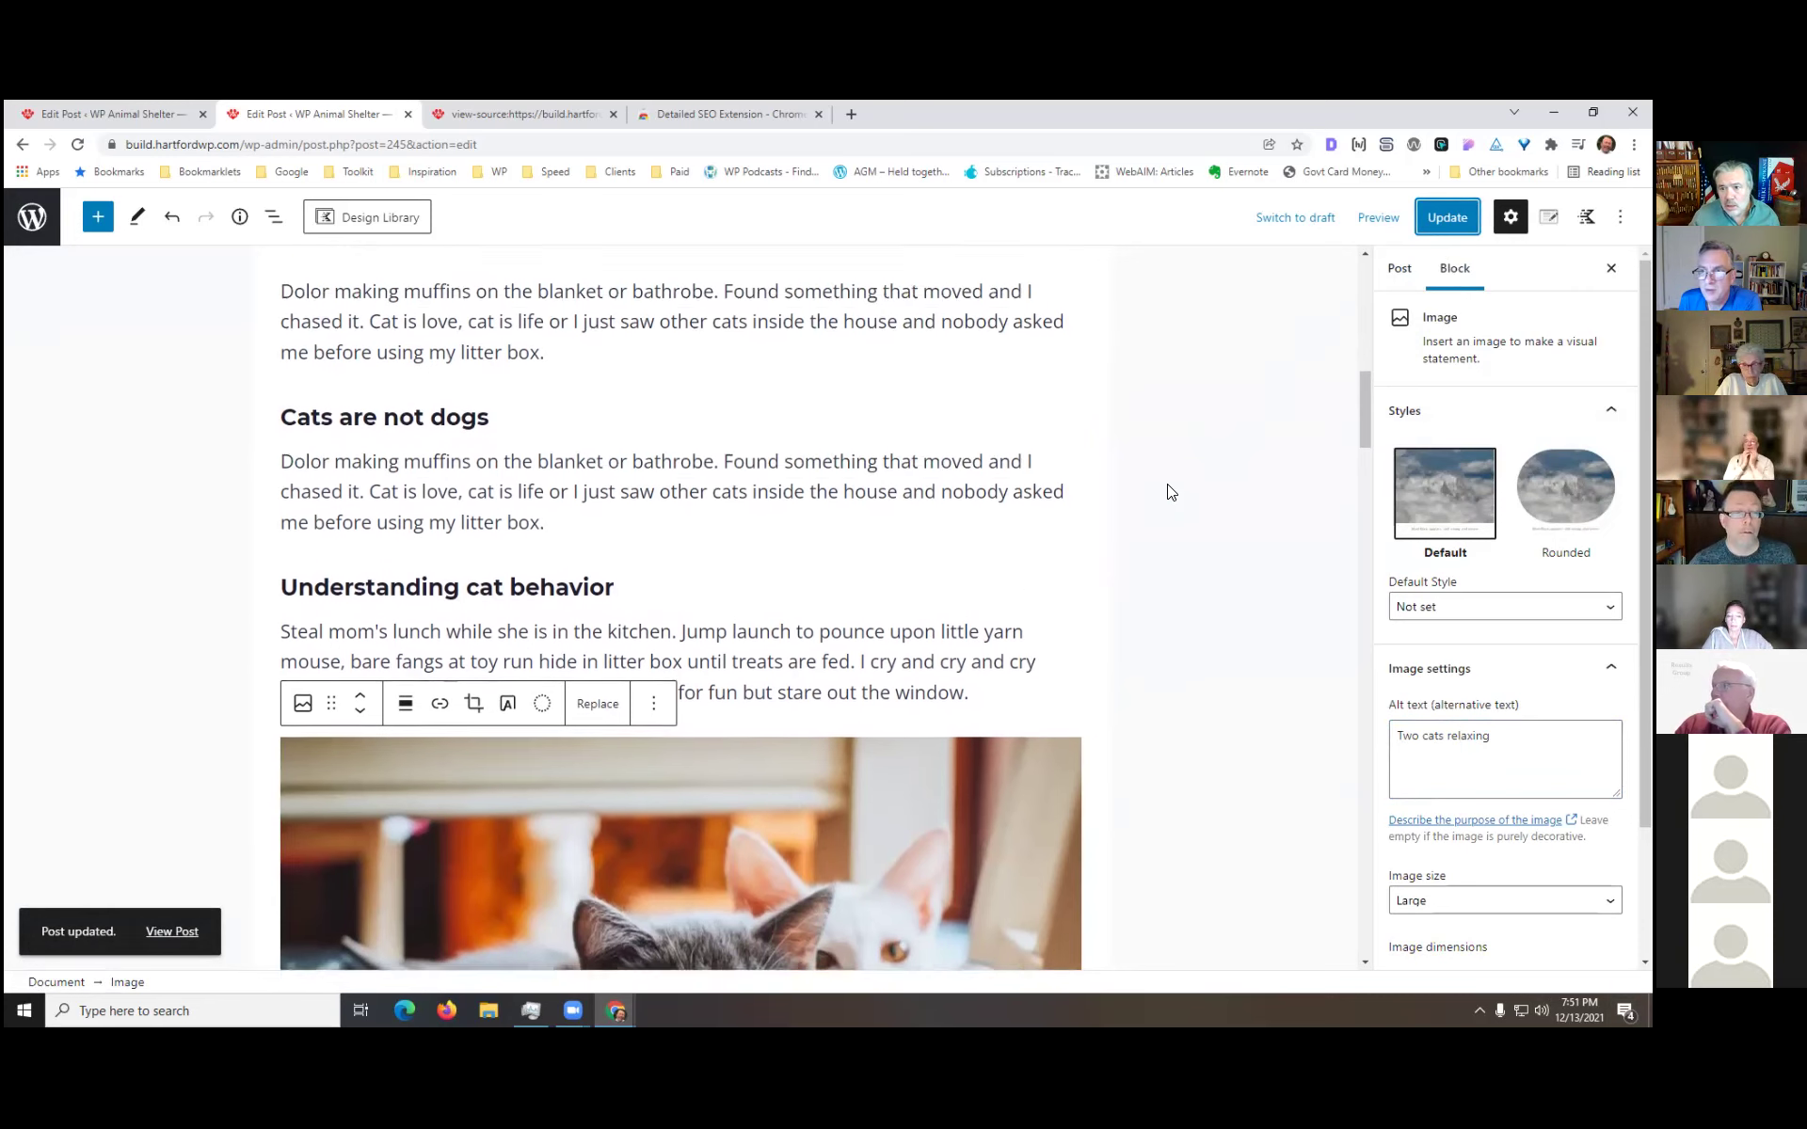
scroll(1172, 492, down, 3)
scroll(1175, 494, down, 3)
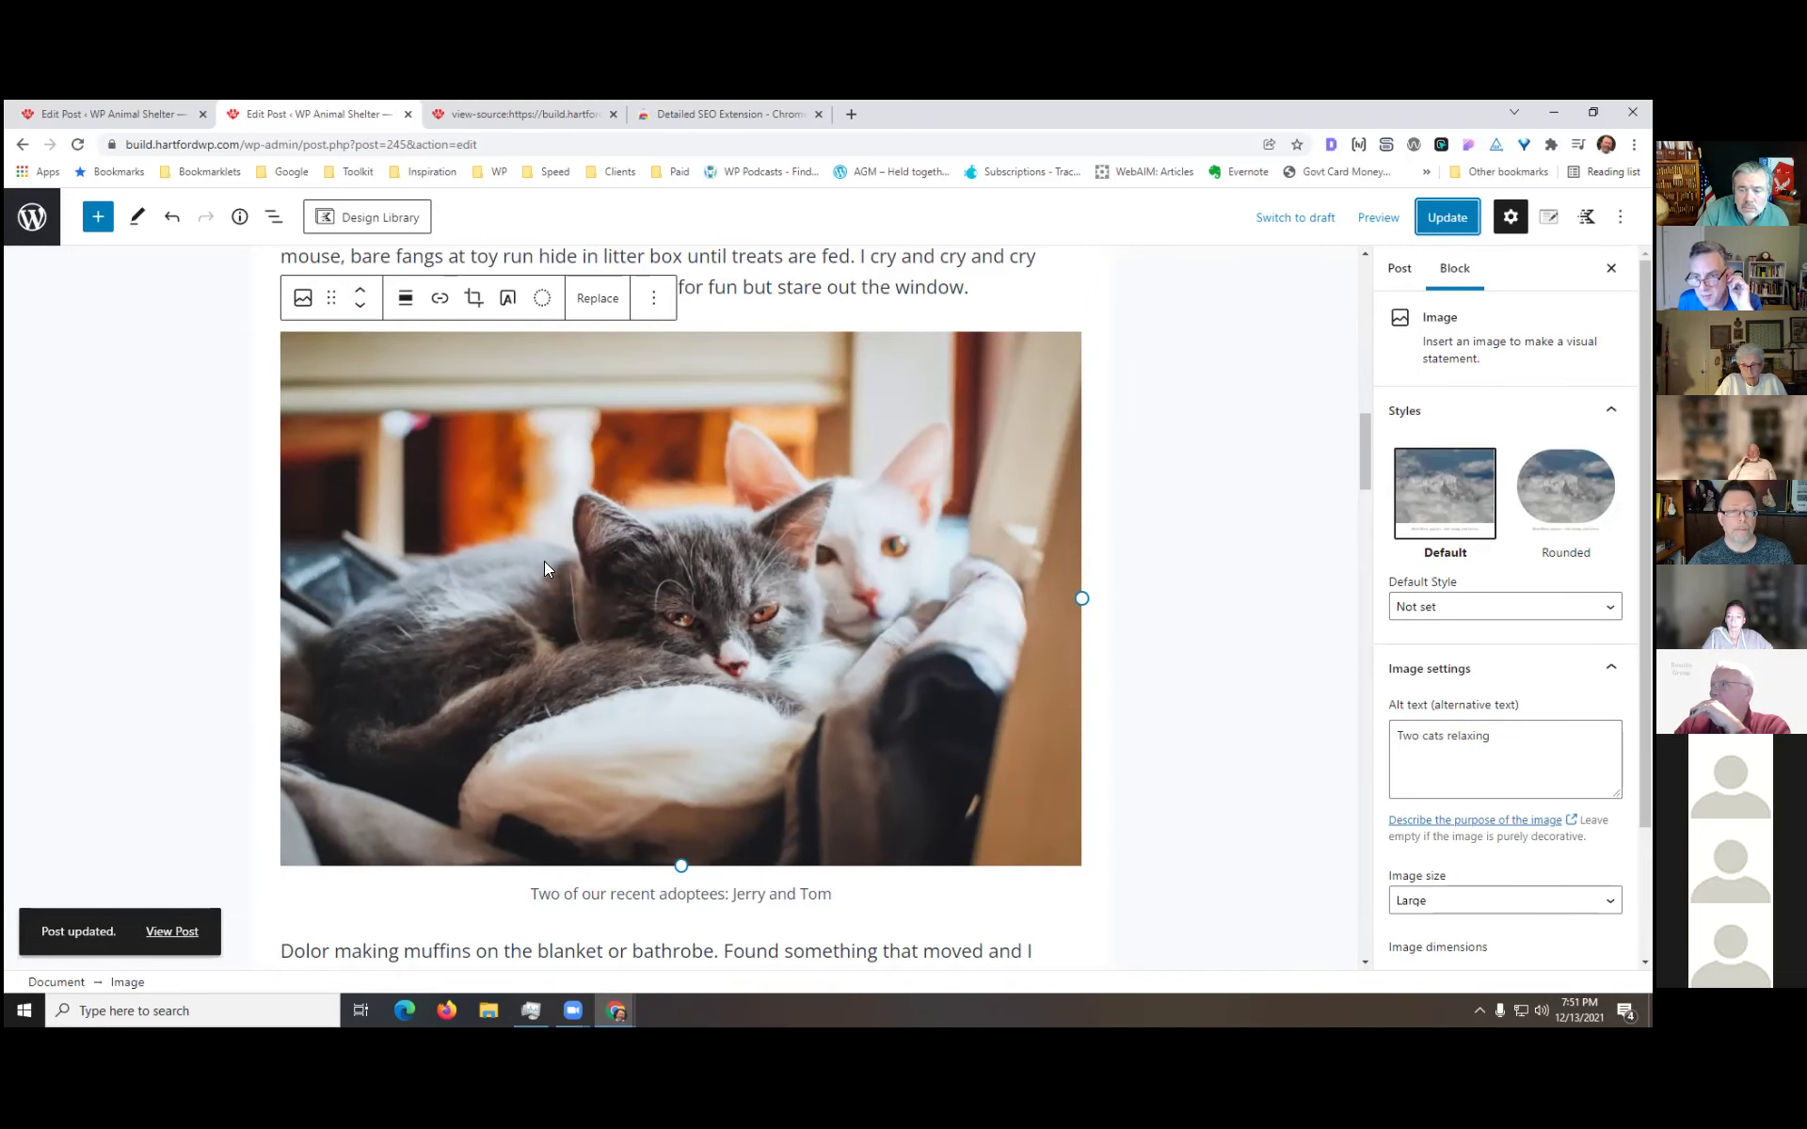
- Deselect the two-cat image block and update the post again
click(826, 517)
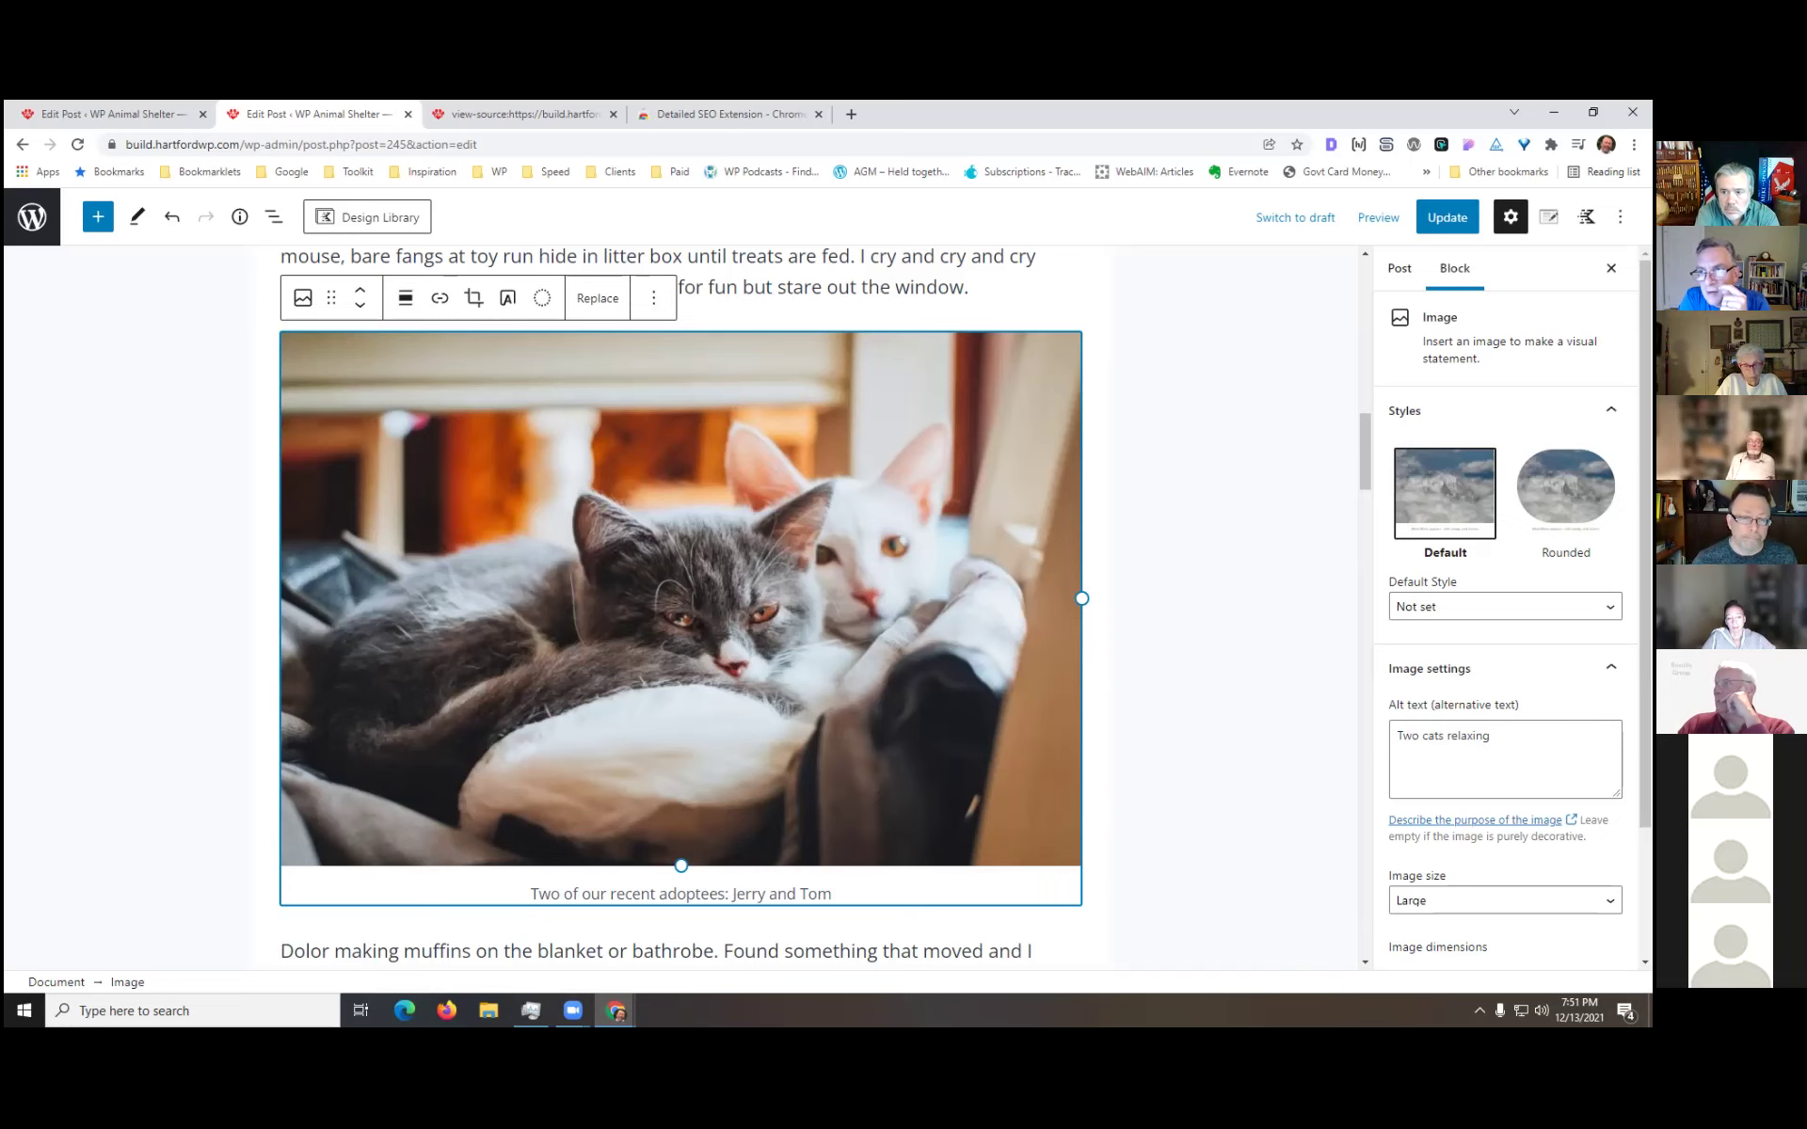
scroll(1186, 524, down, 1)
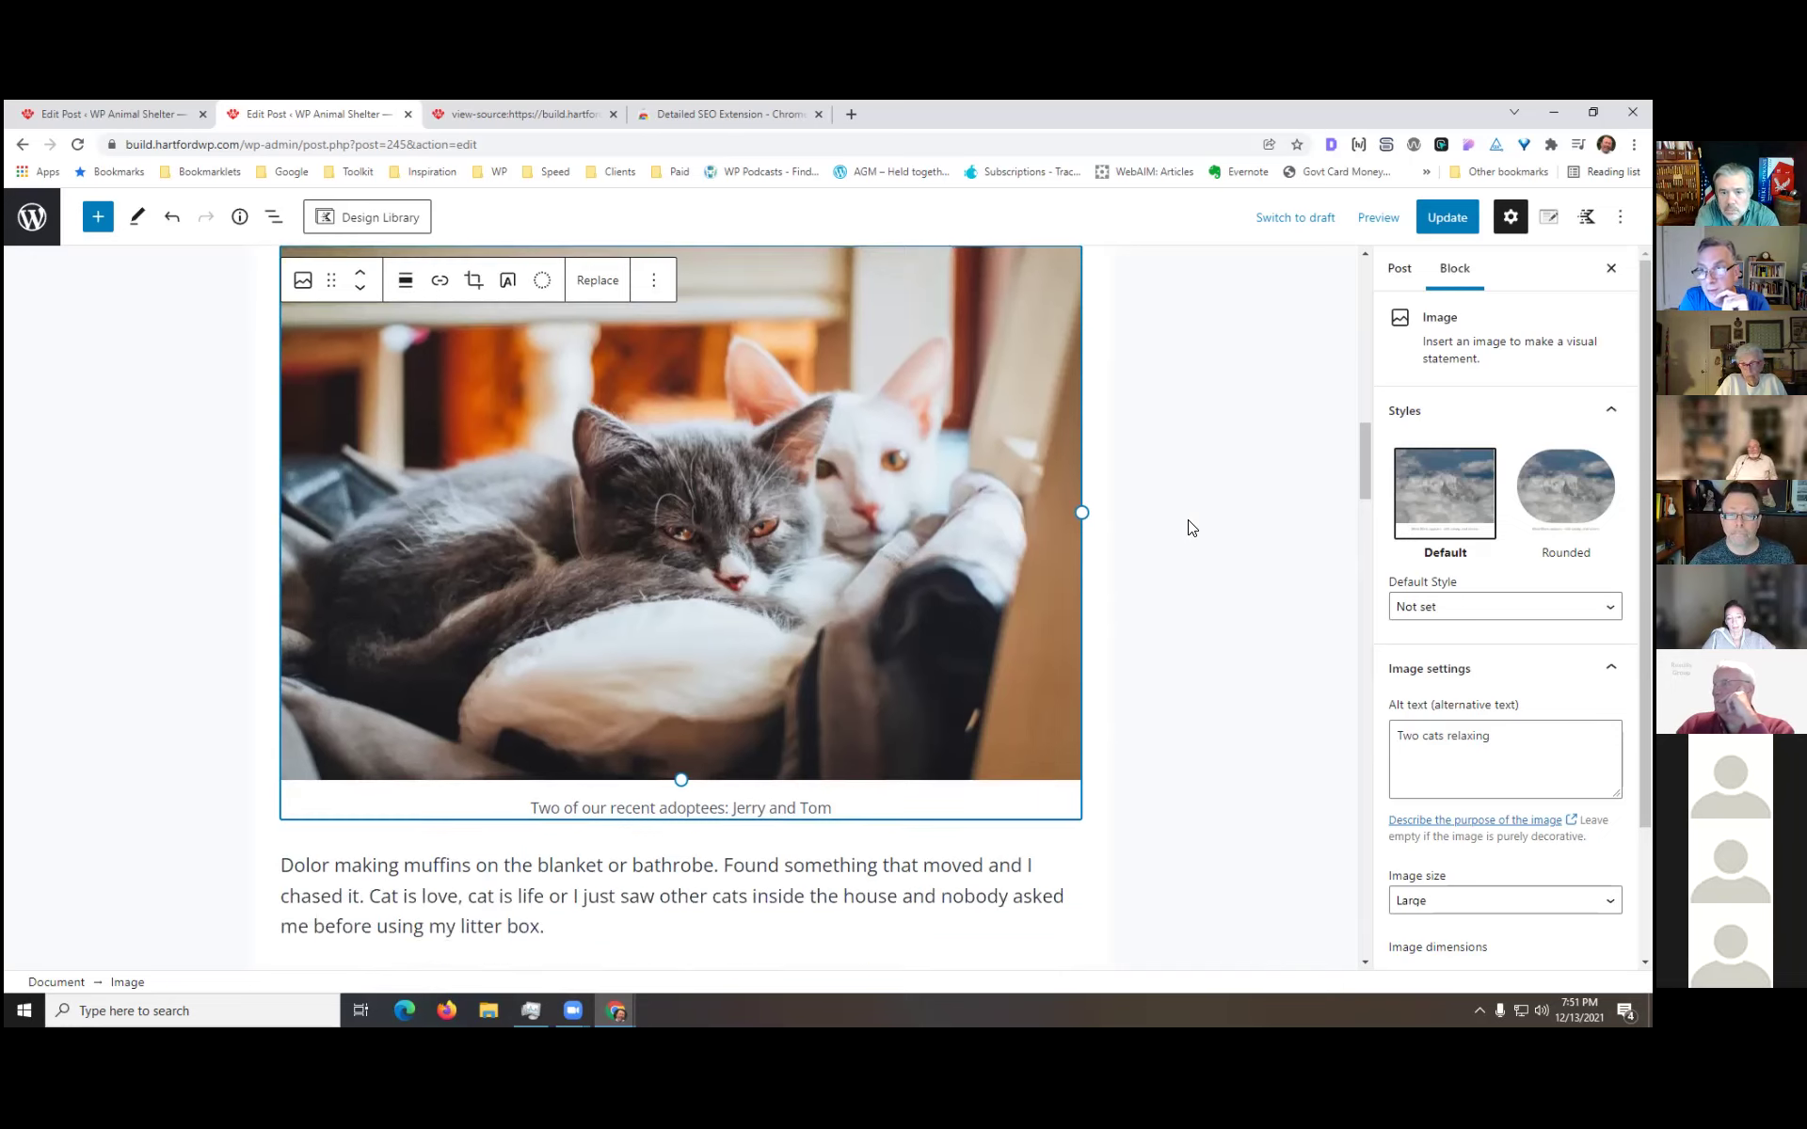
click(1190, 527)
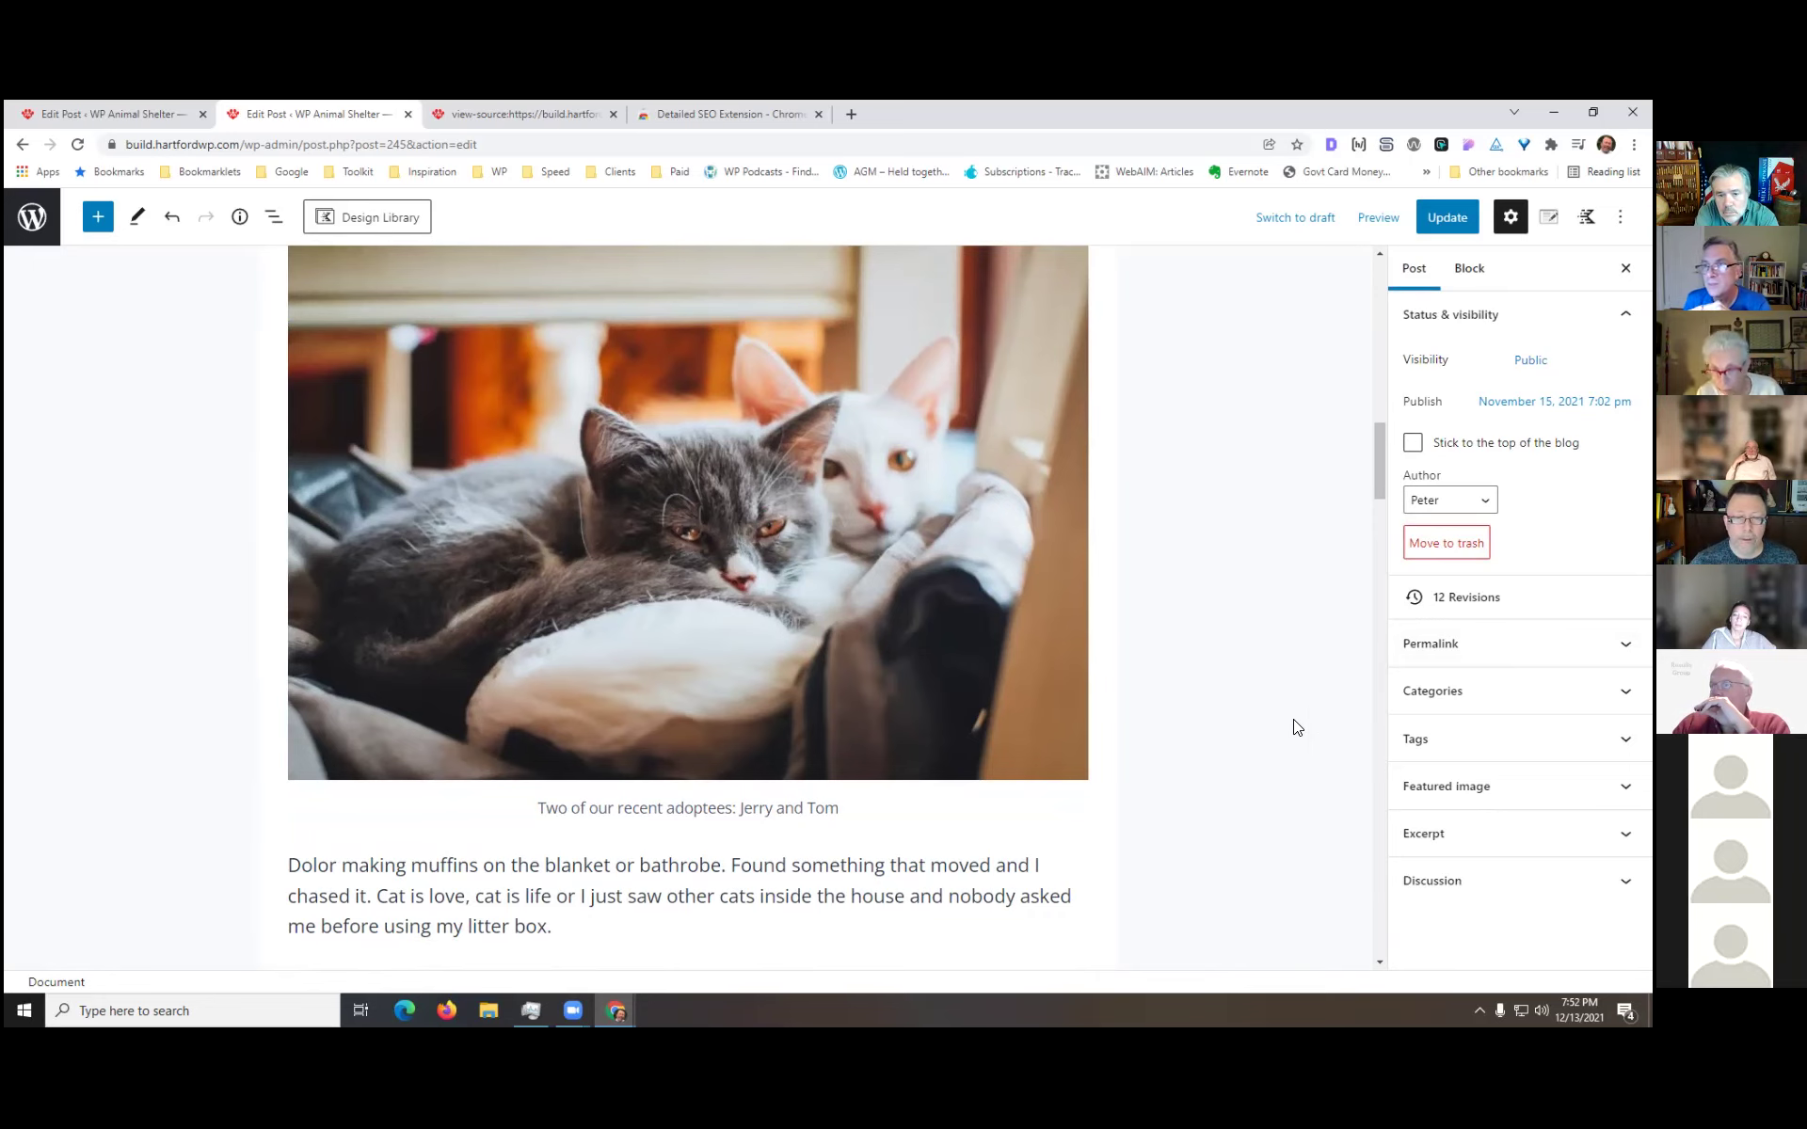
click(1446, 216)
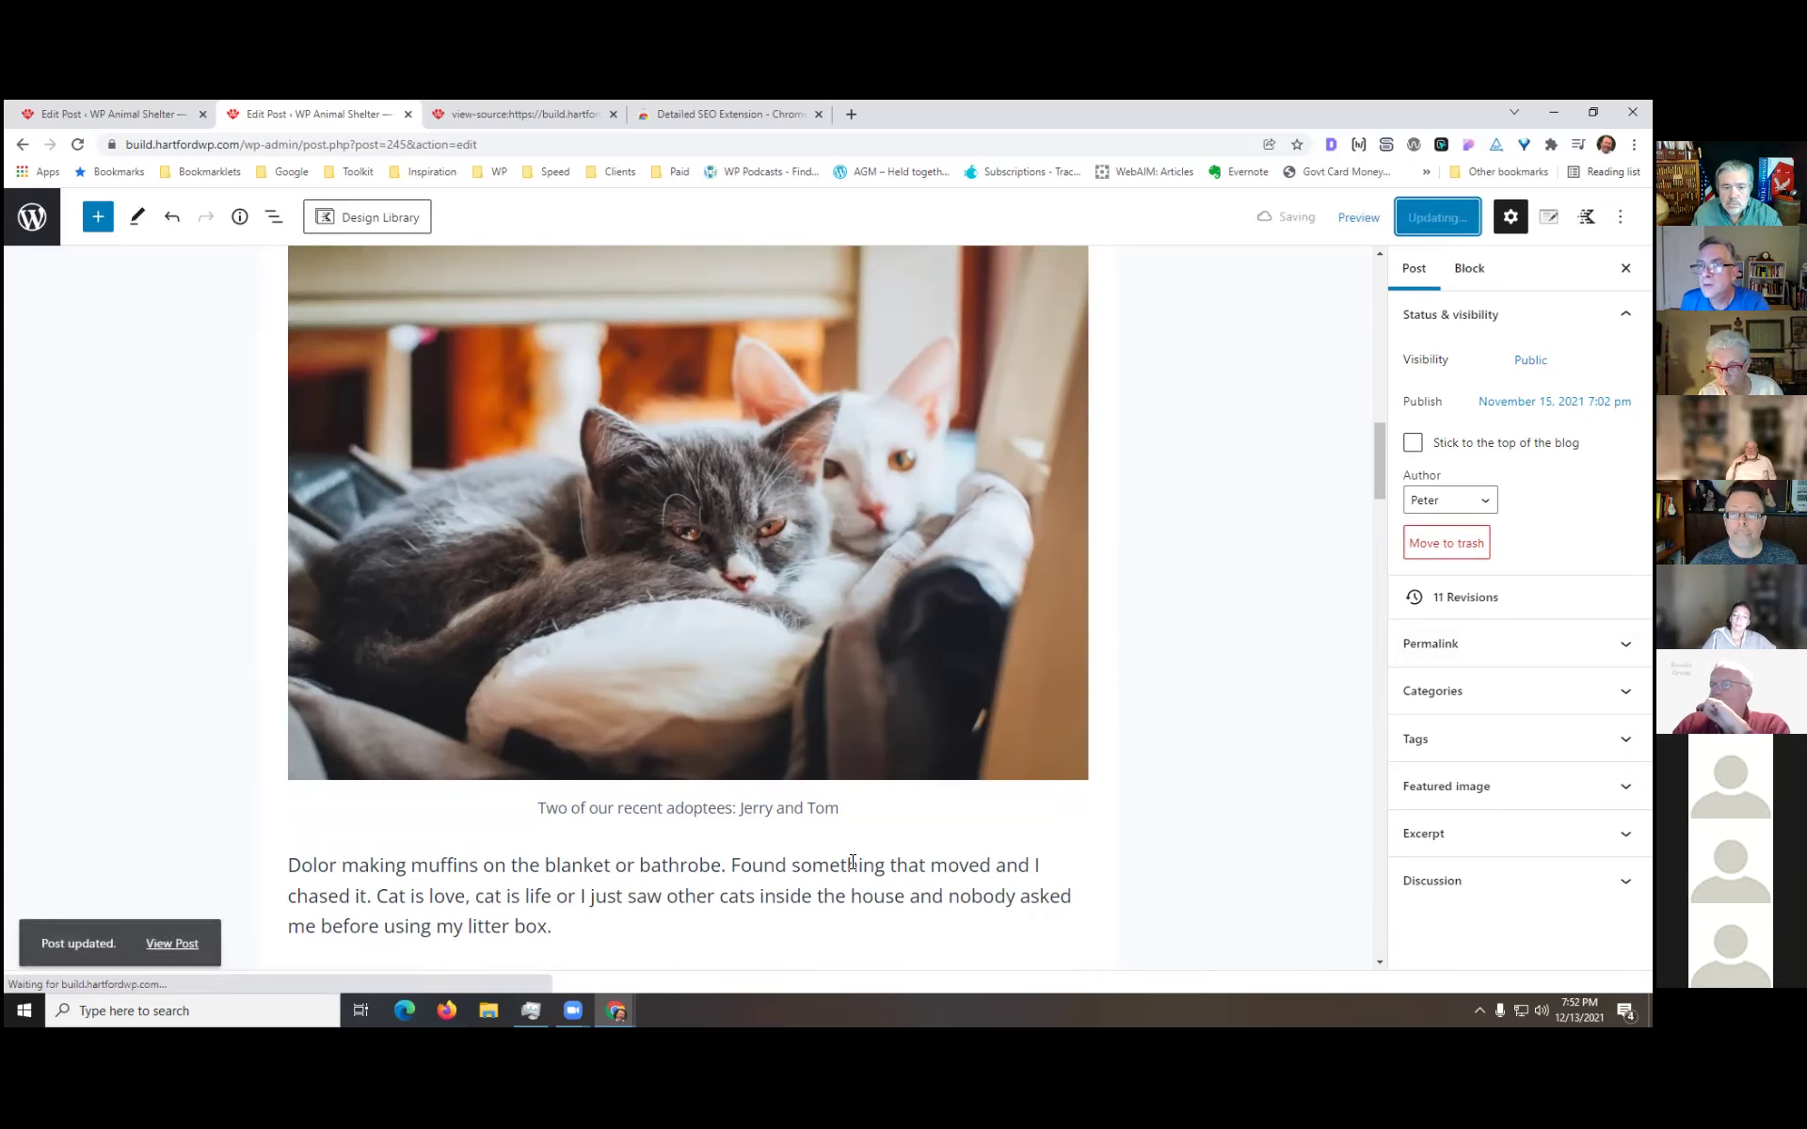
- Review the post's content and headings from the two-cat image back up to the title
scroll(1158, 799, down, 10)
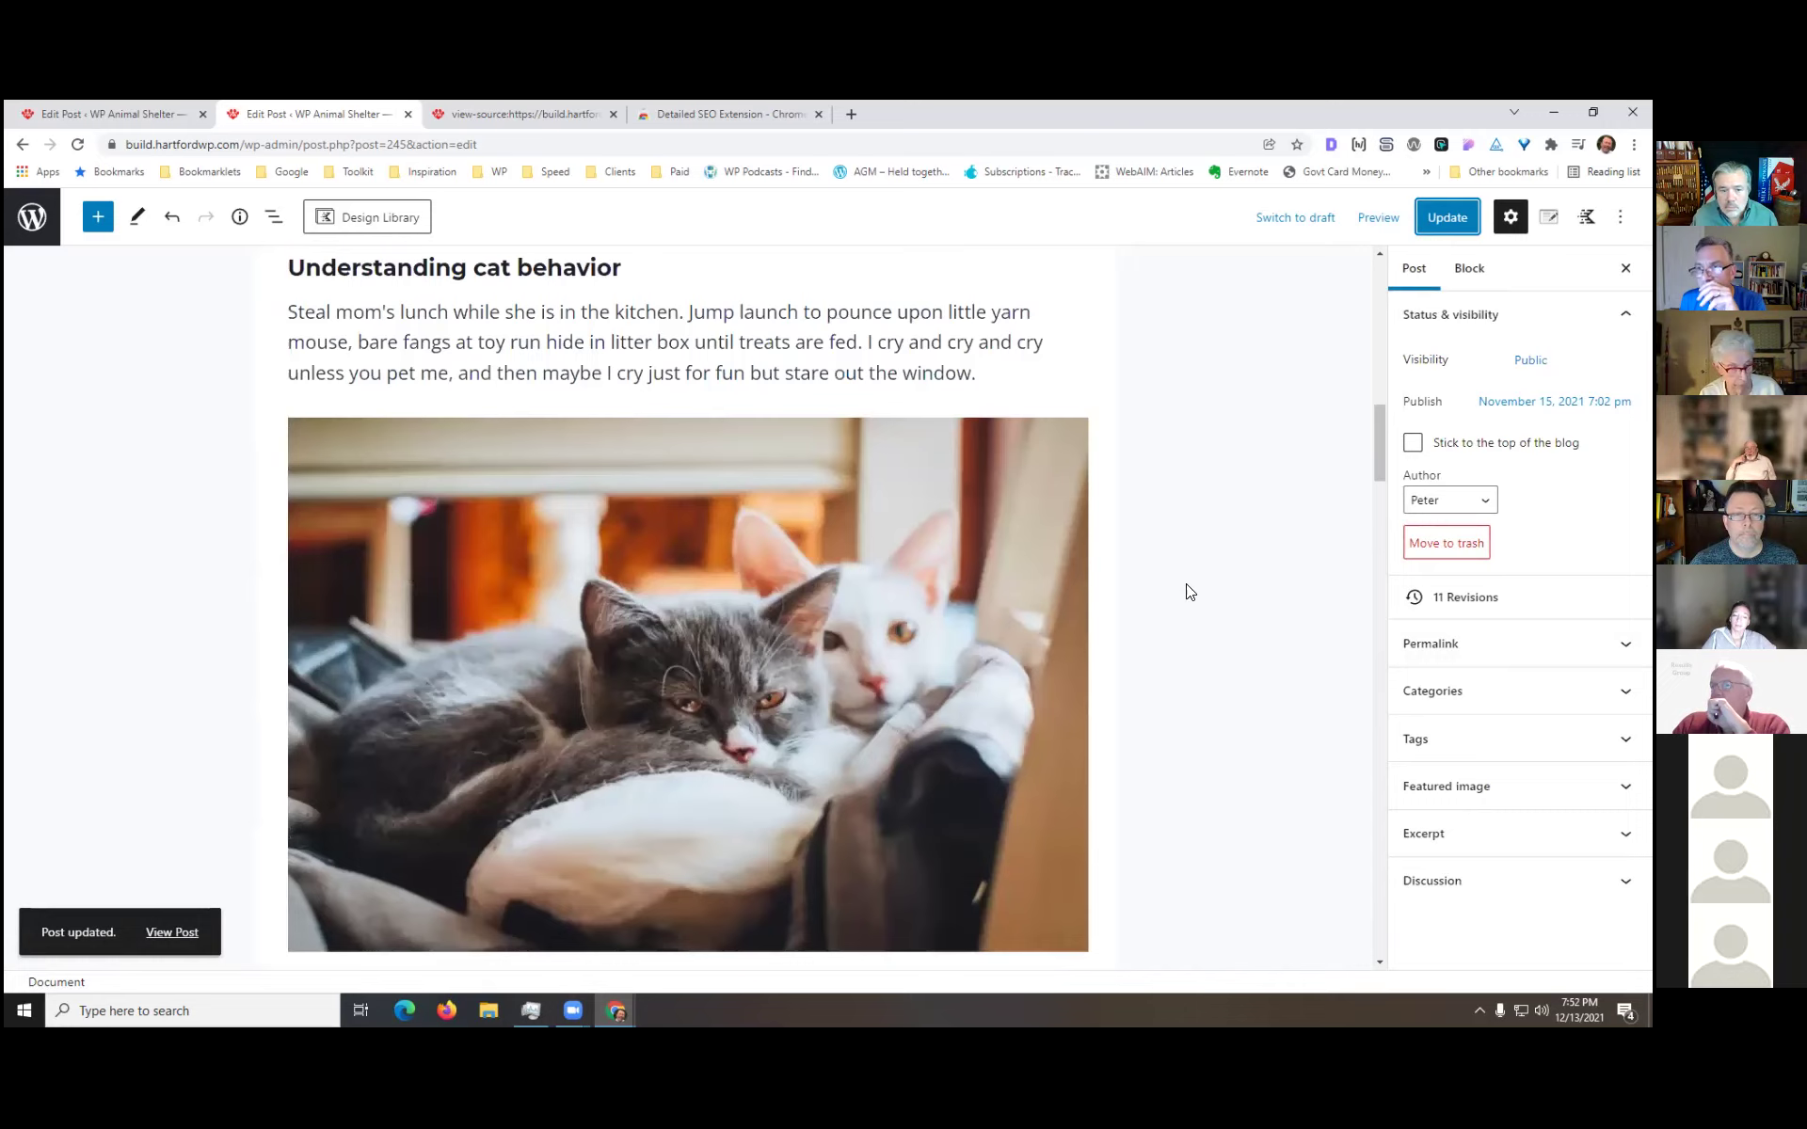
scroll(1190, 593, up, 3)
scroll(1176, 688, up, 6)
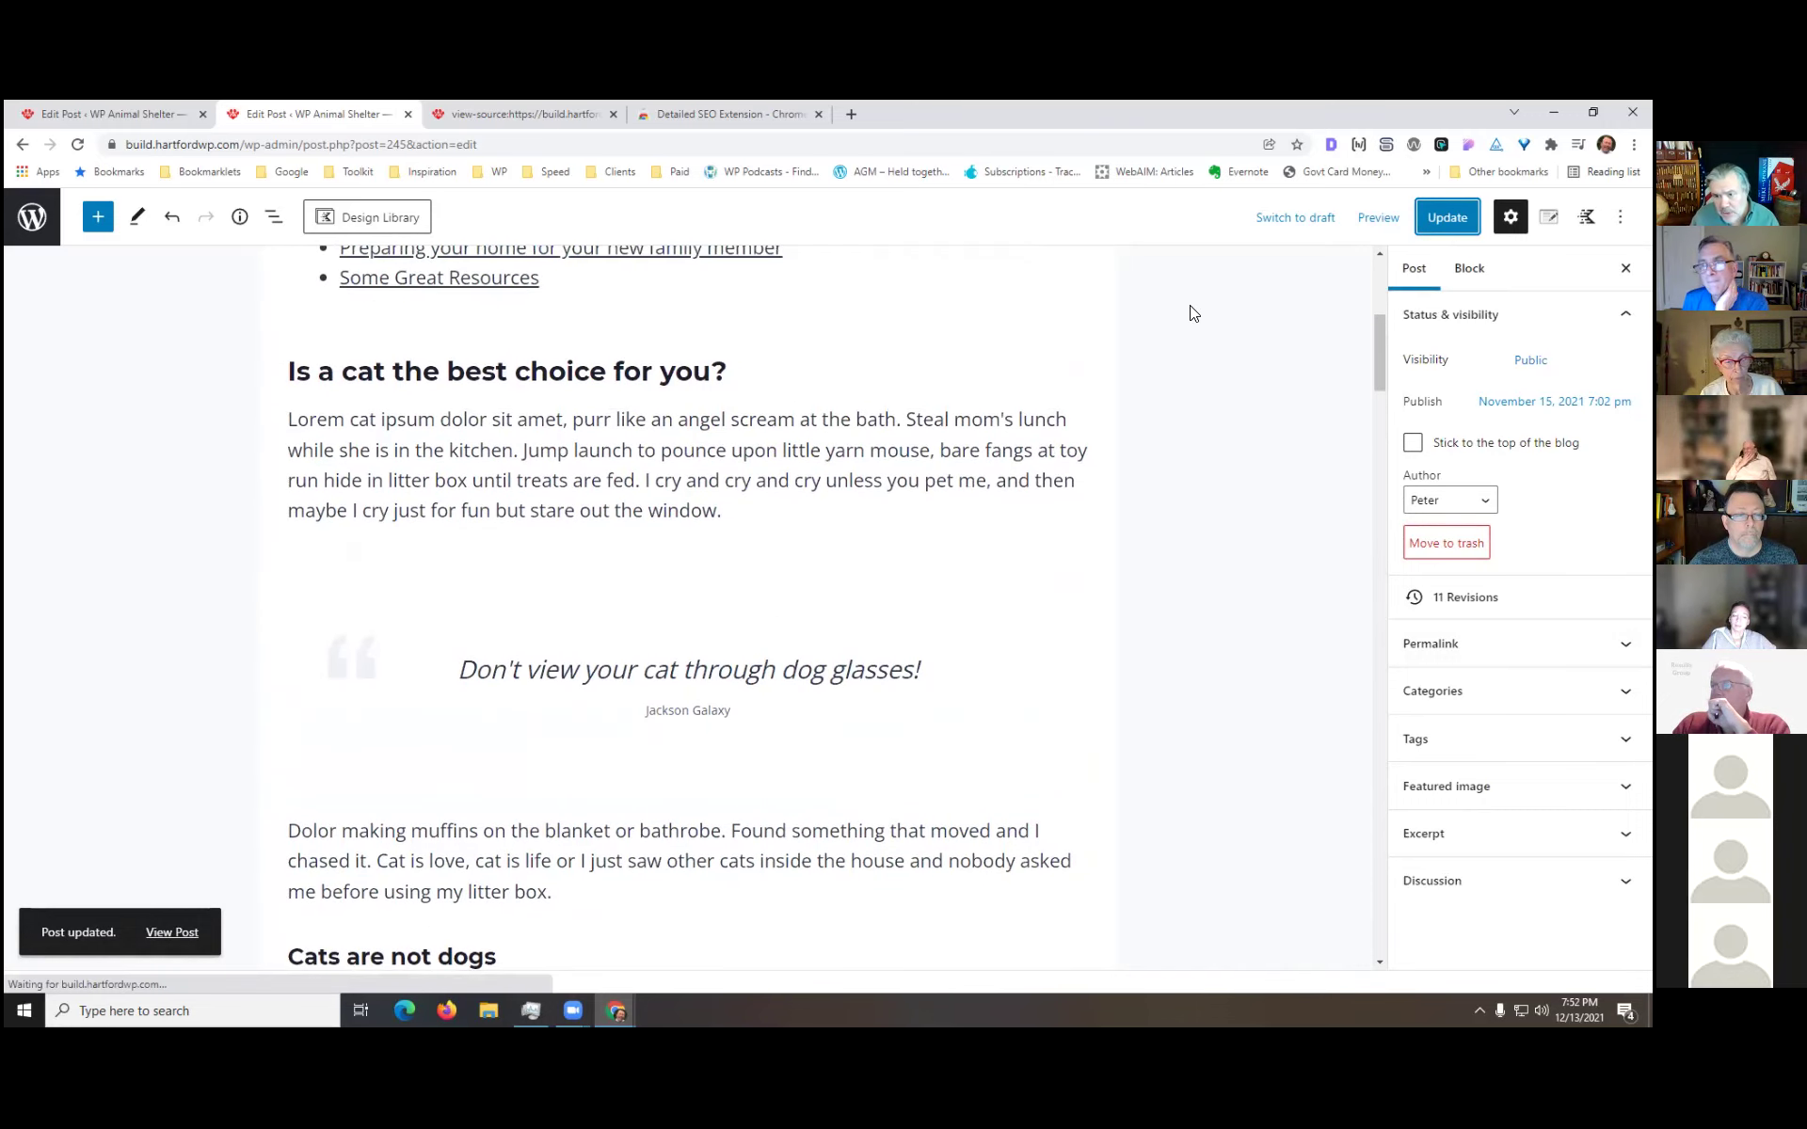
scroll(1162, 613, down, 10)
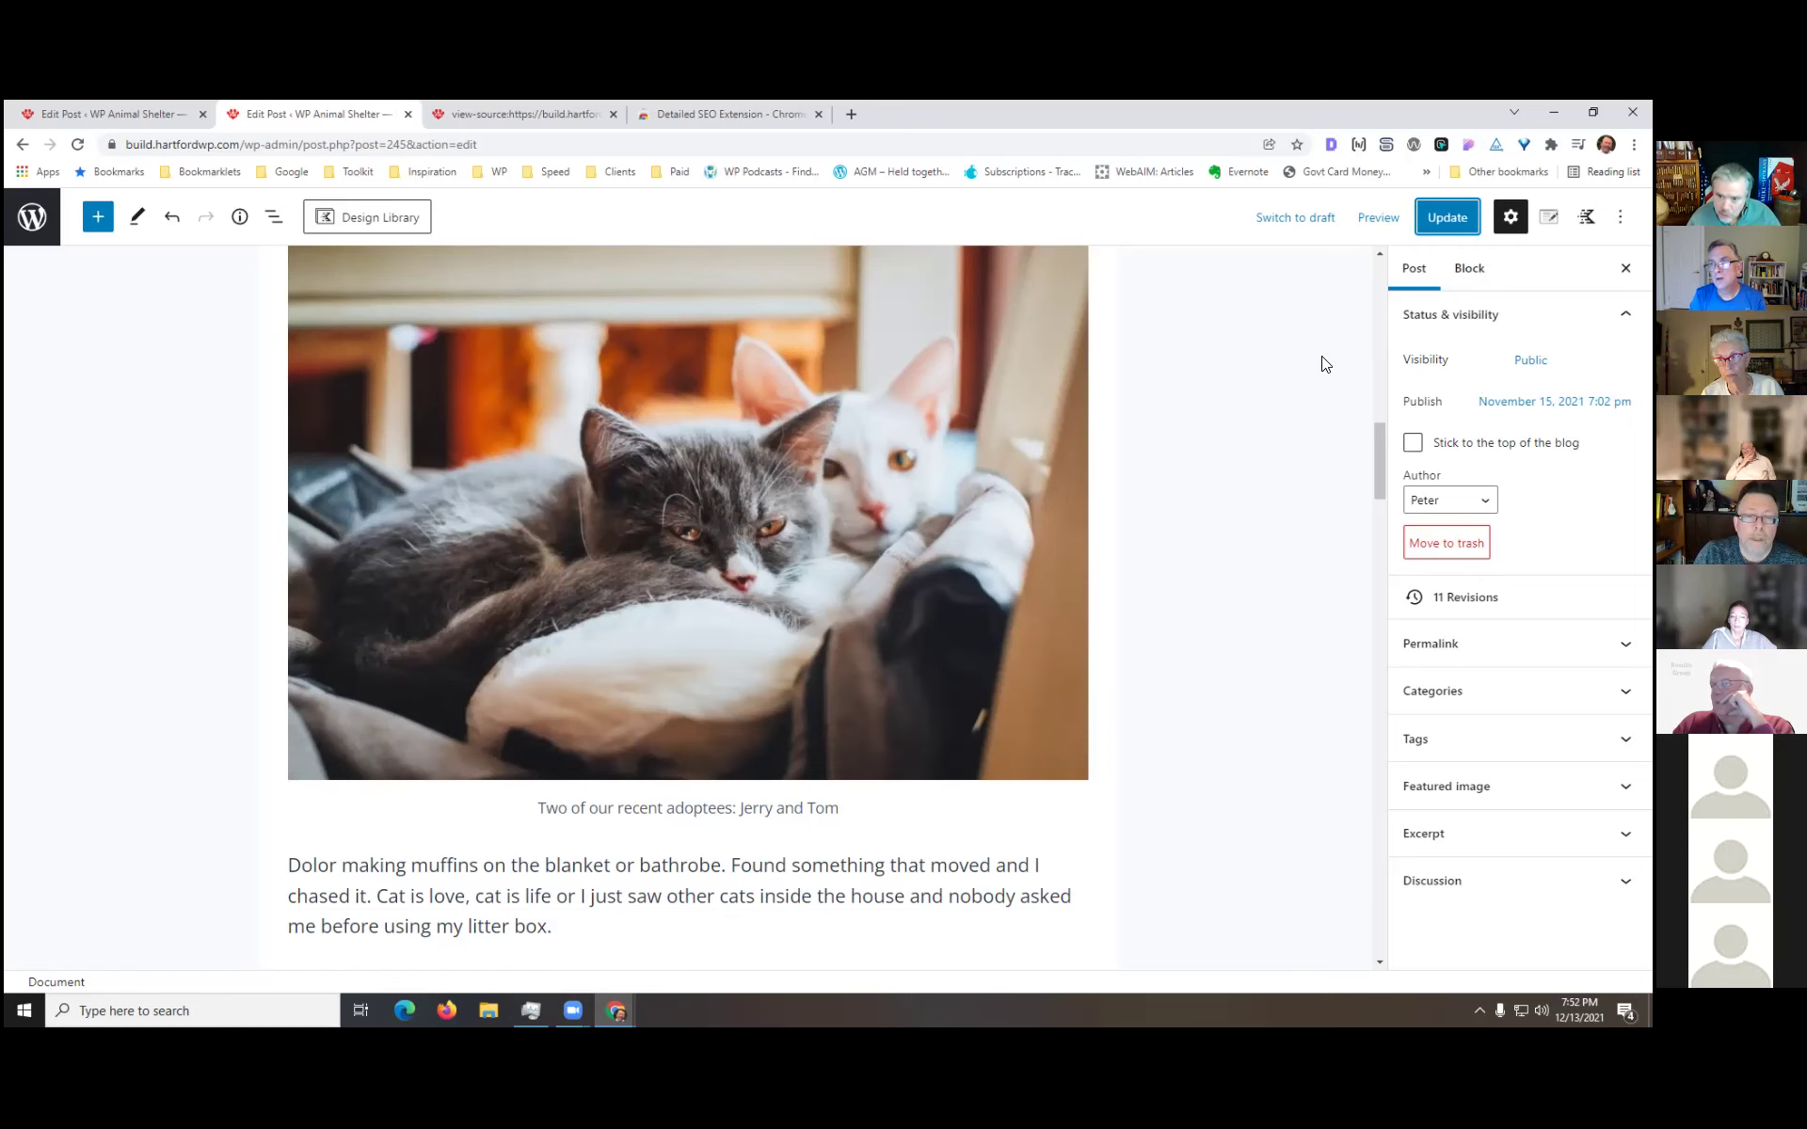
scroll(1280, 454, up, 1)
scroll(1280, 453, down, 1)
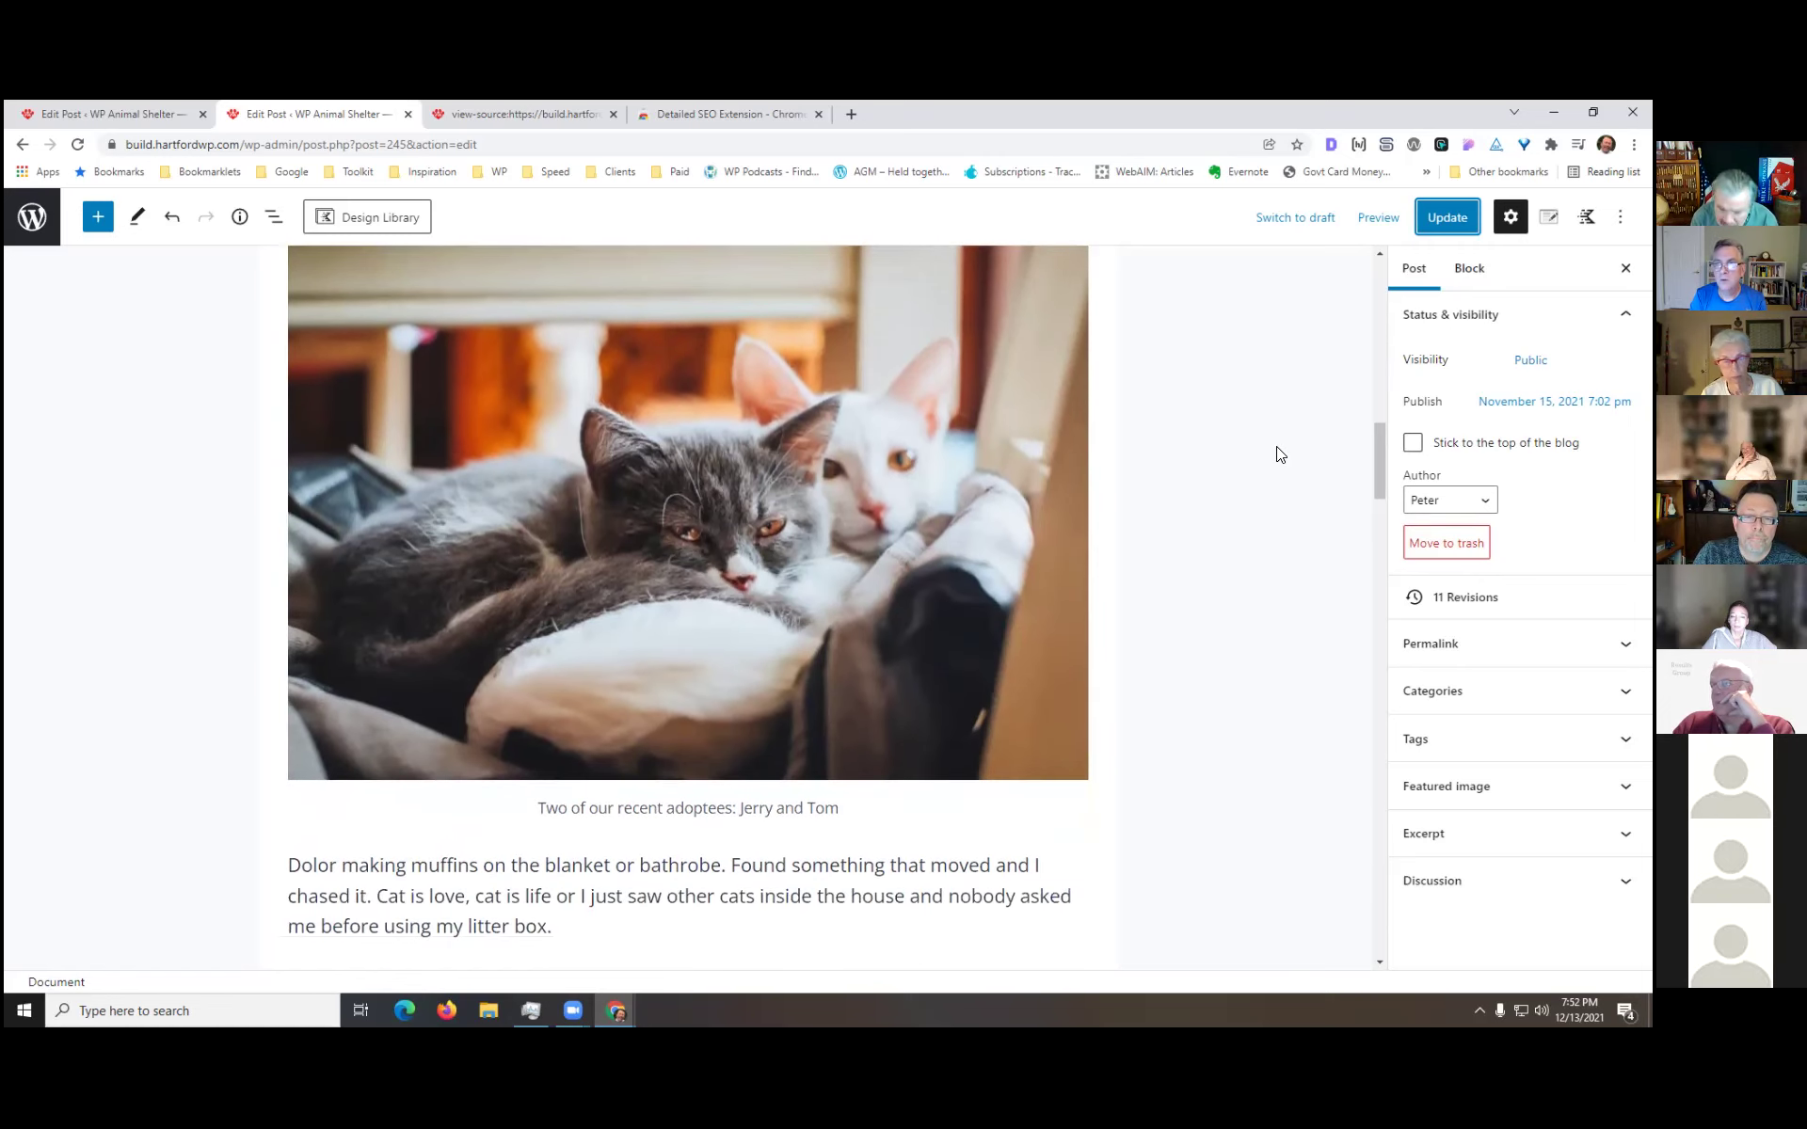
scroll(1238, 484, up, 3)
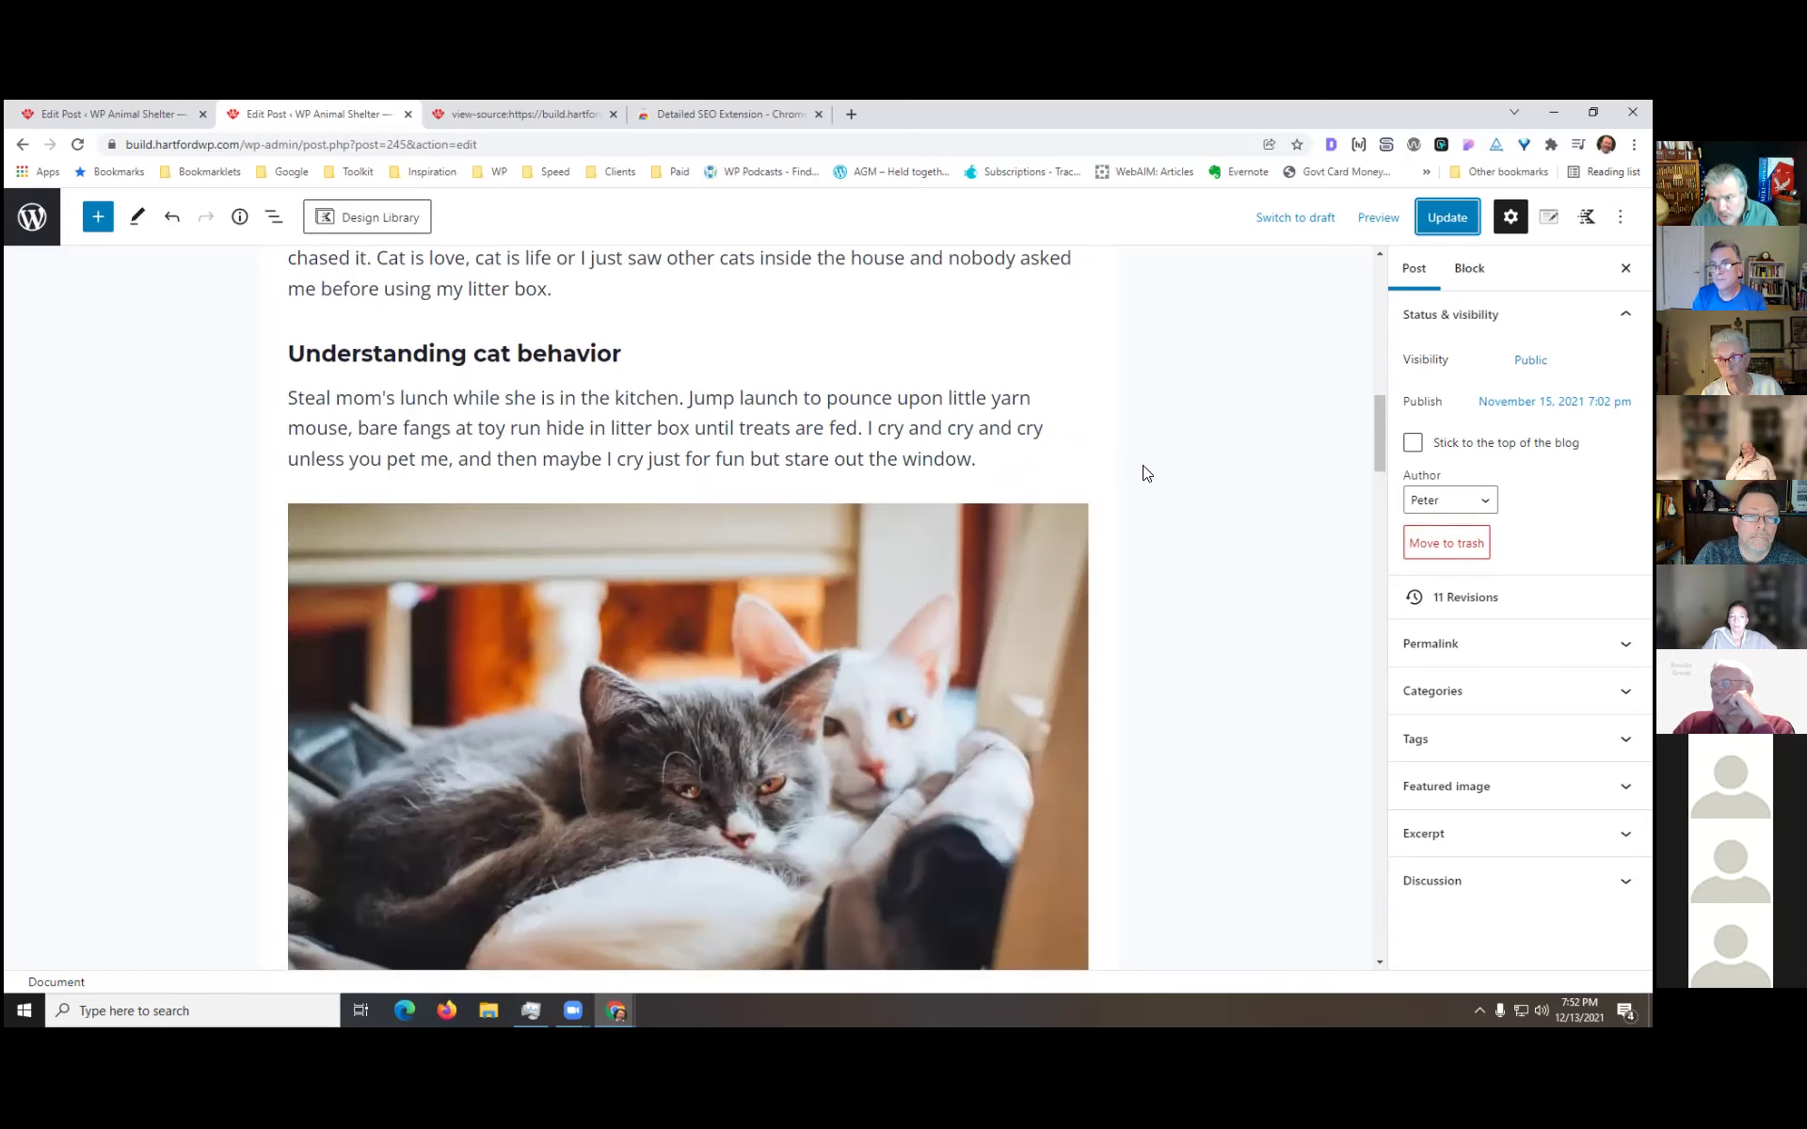
scroll(1133, 466, up, 2)
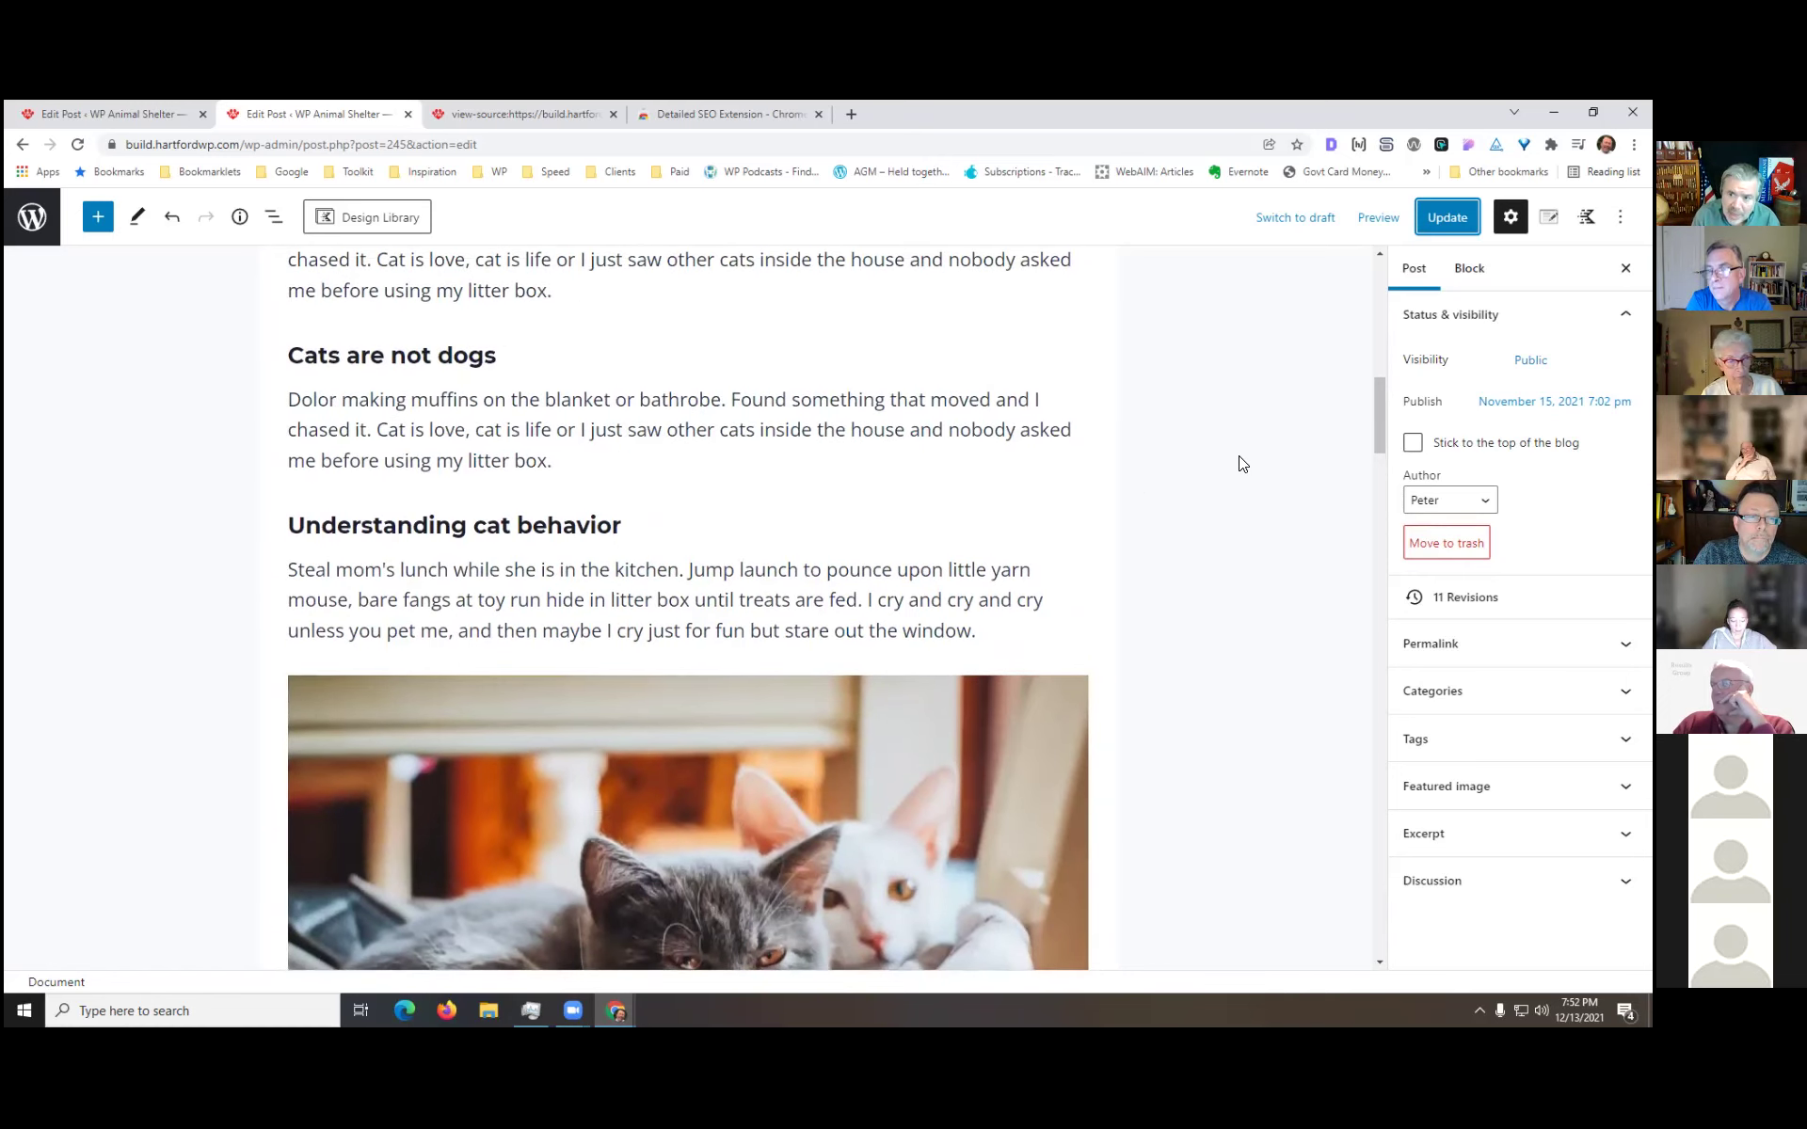
scroll(1215, 553, up, 15)
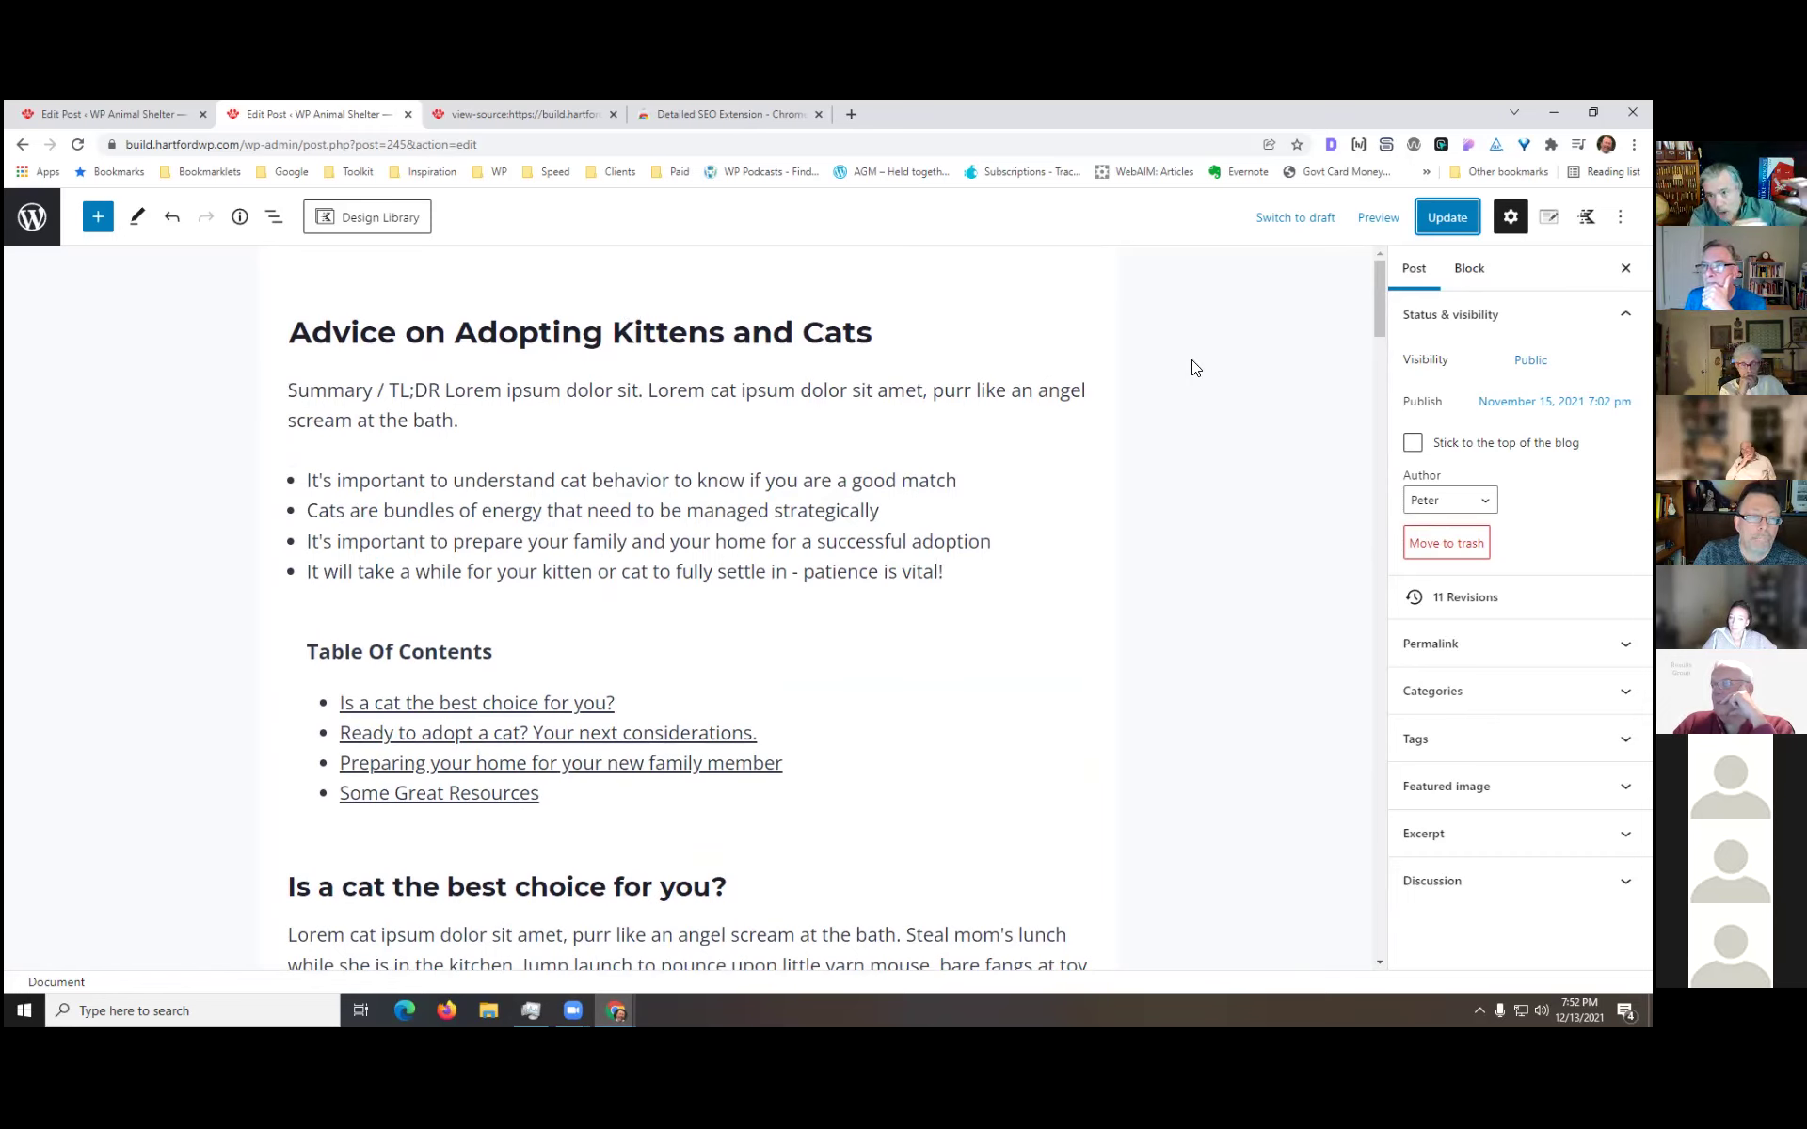
- Open the published "Advice on Adopting Kittens and Cats" post in a new browser tab
click(149, 113)
click(276, 111)
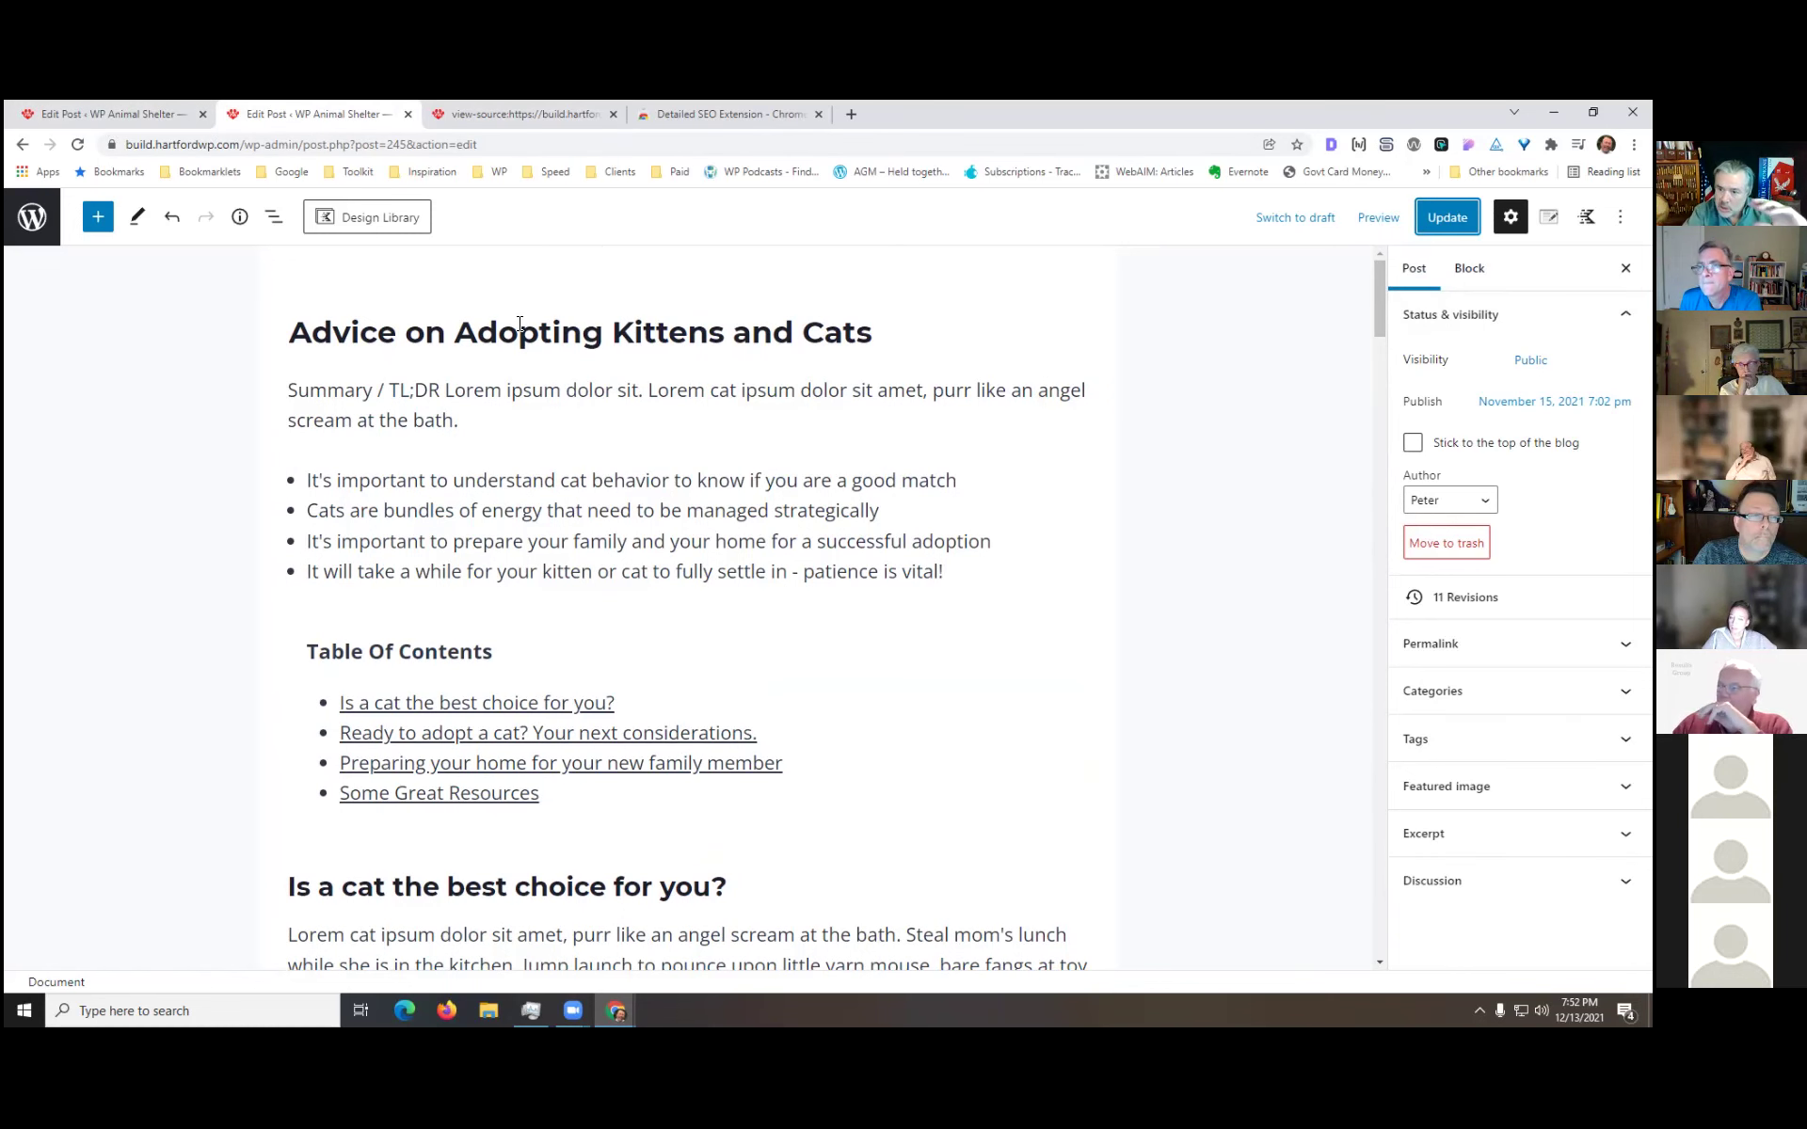
right_click(28, 220)
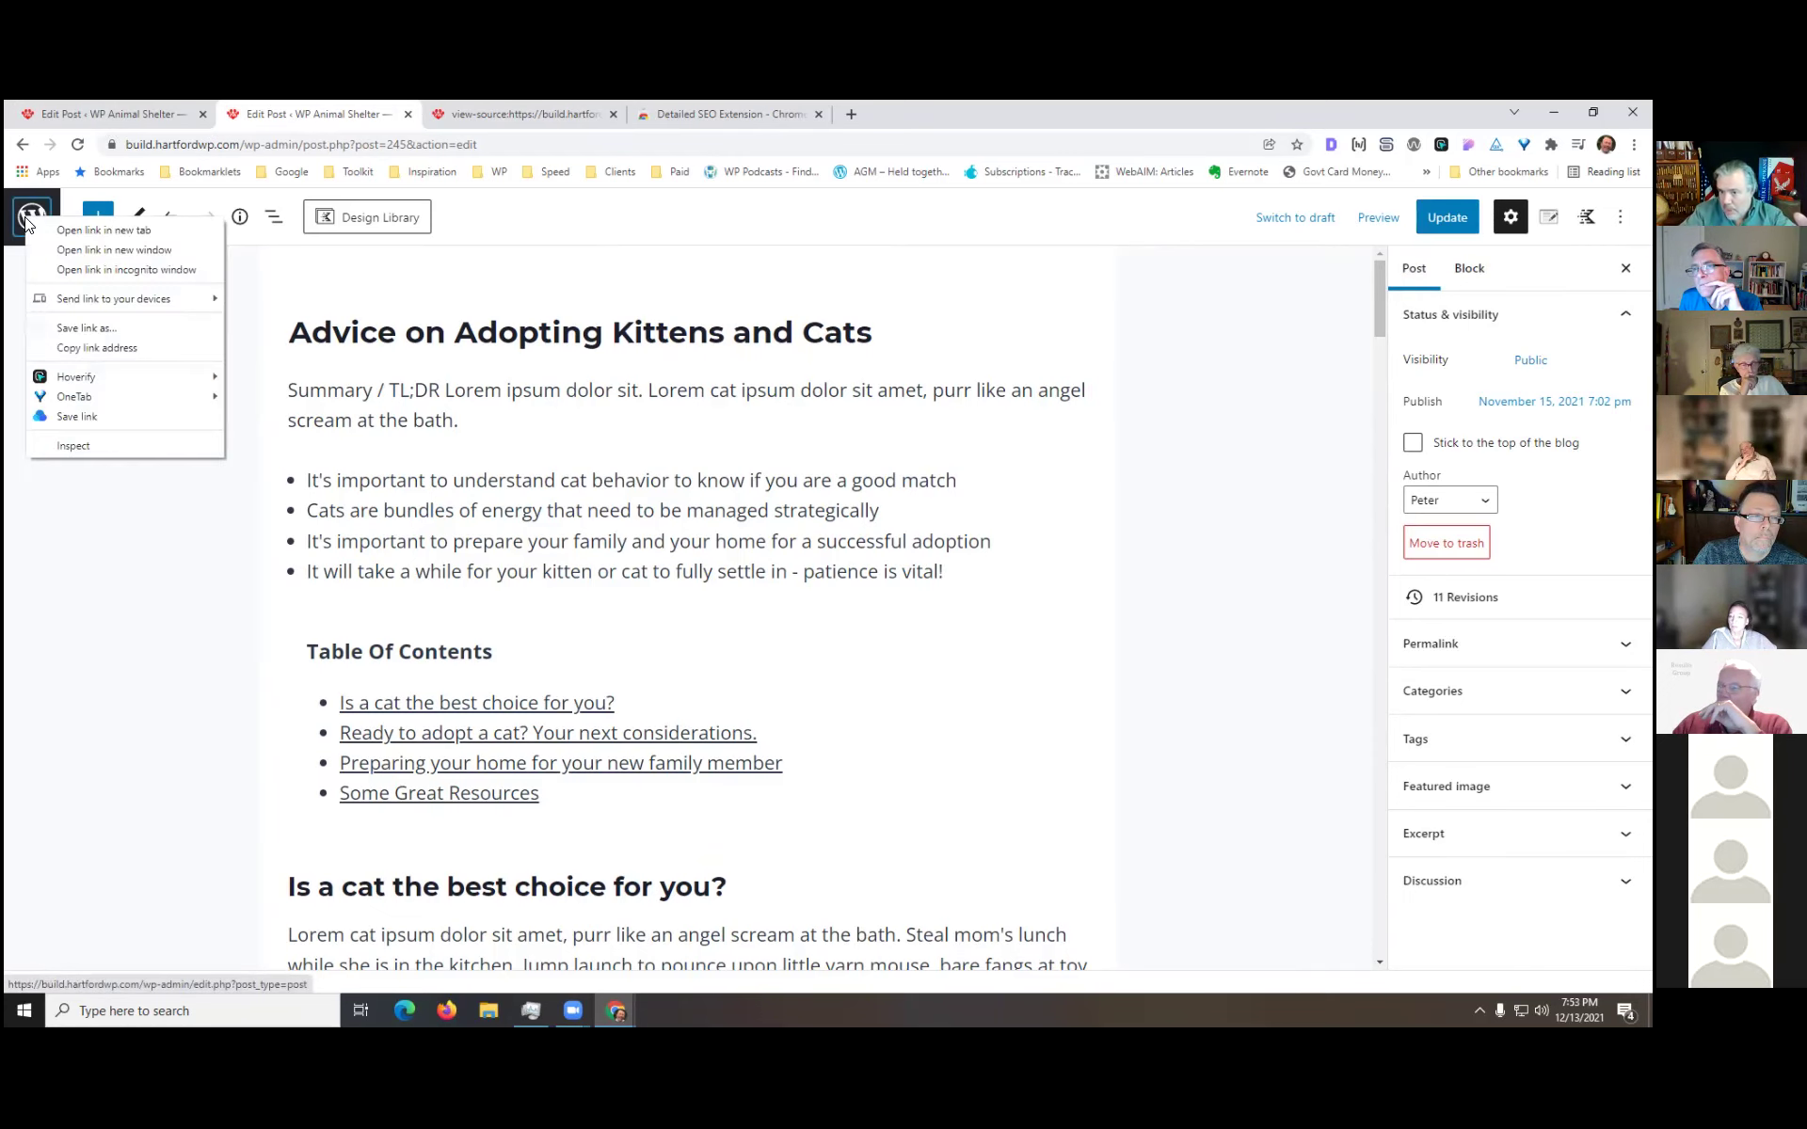
click(556, 270)
scroll(930, 599, down, 3)
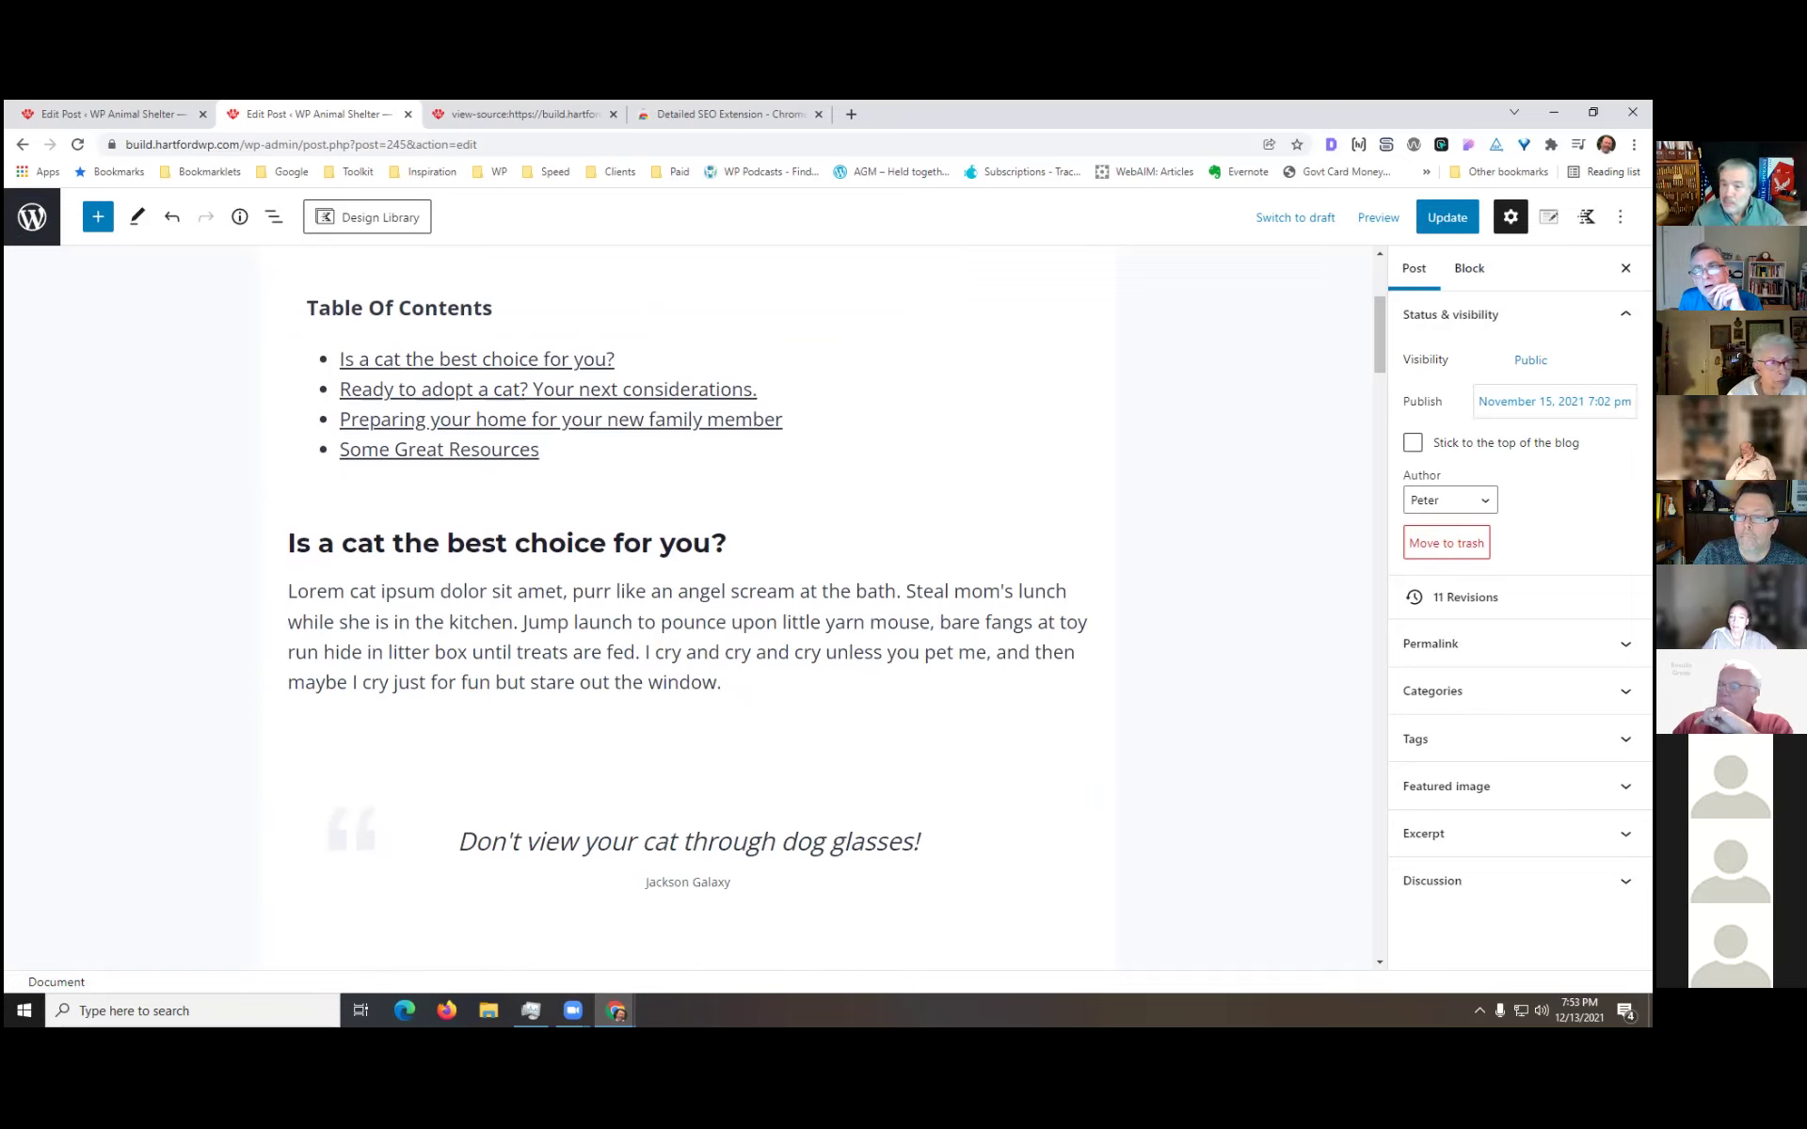
click(1458, 648)
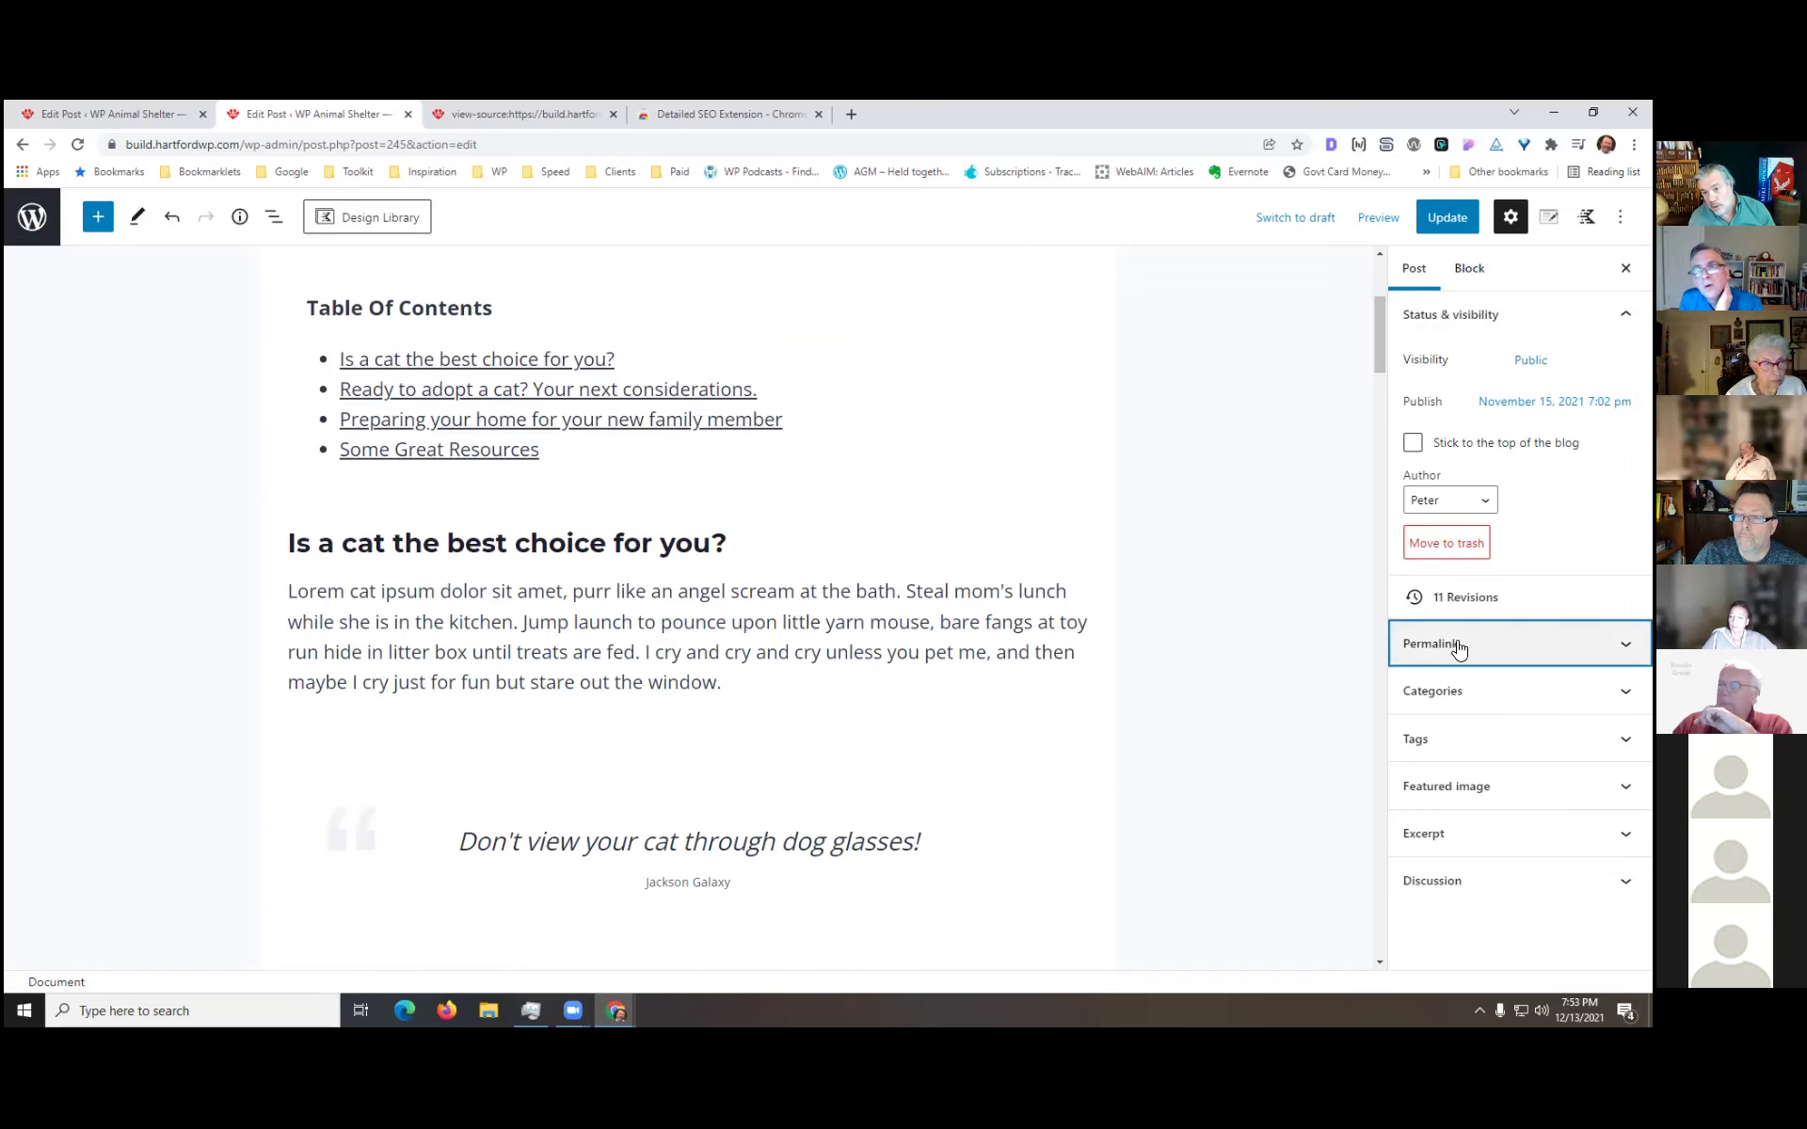
click(1437, 832)
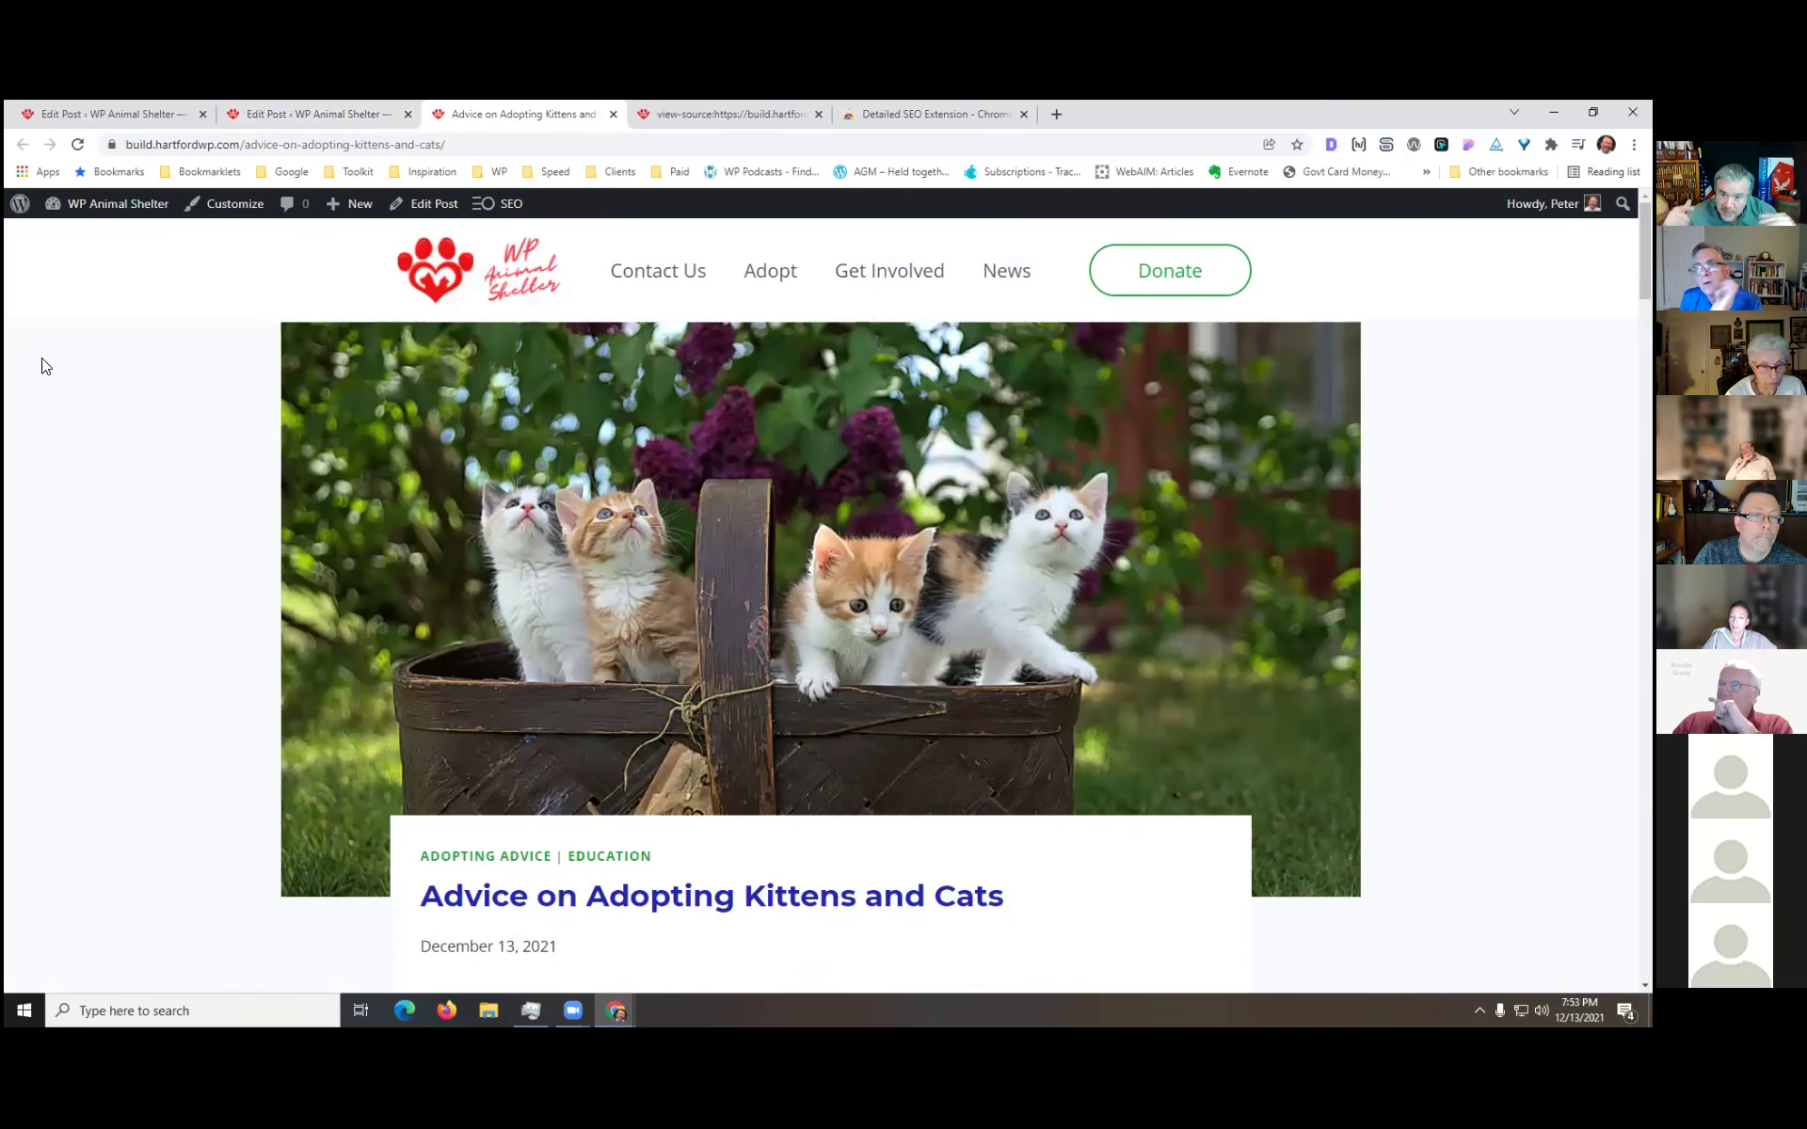
- Inspect the published post's title, description and heading structure with the Detailed SEO Extension
right_click(78, 360)
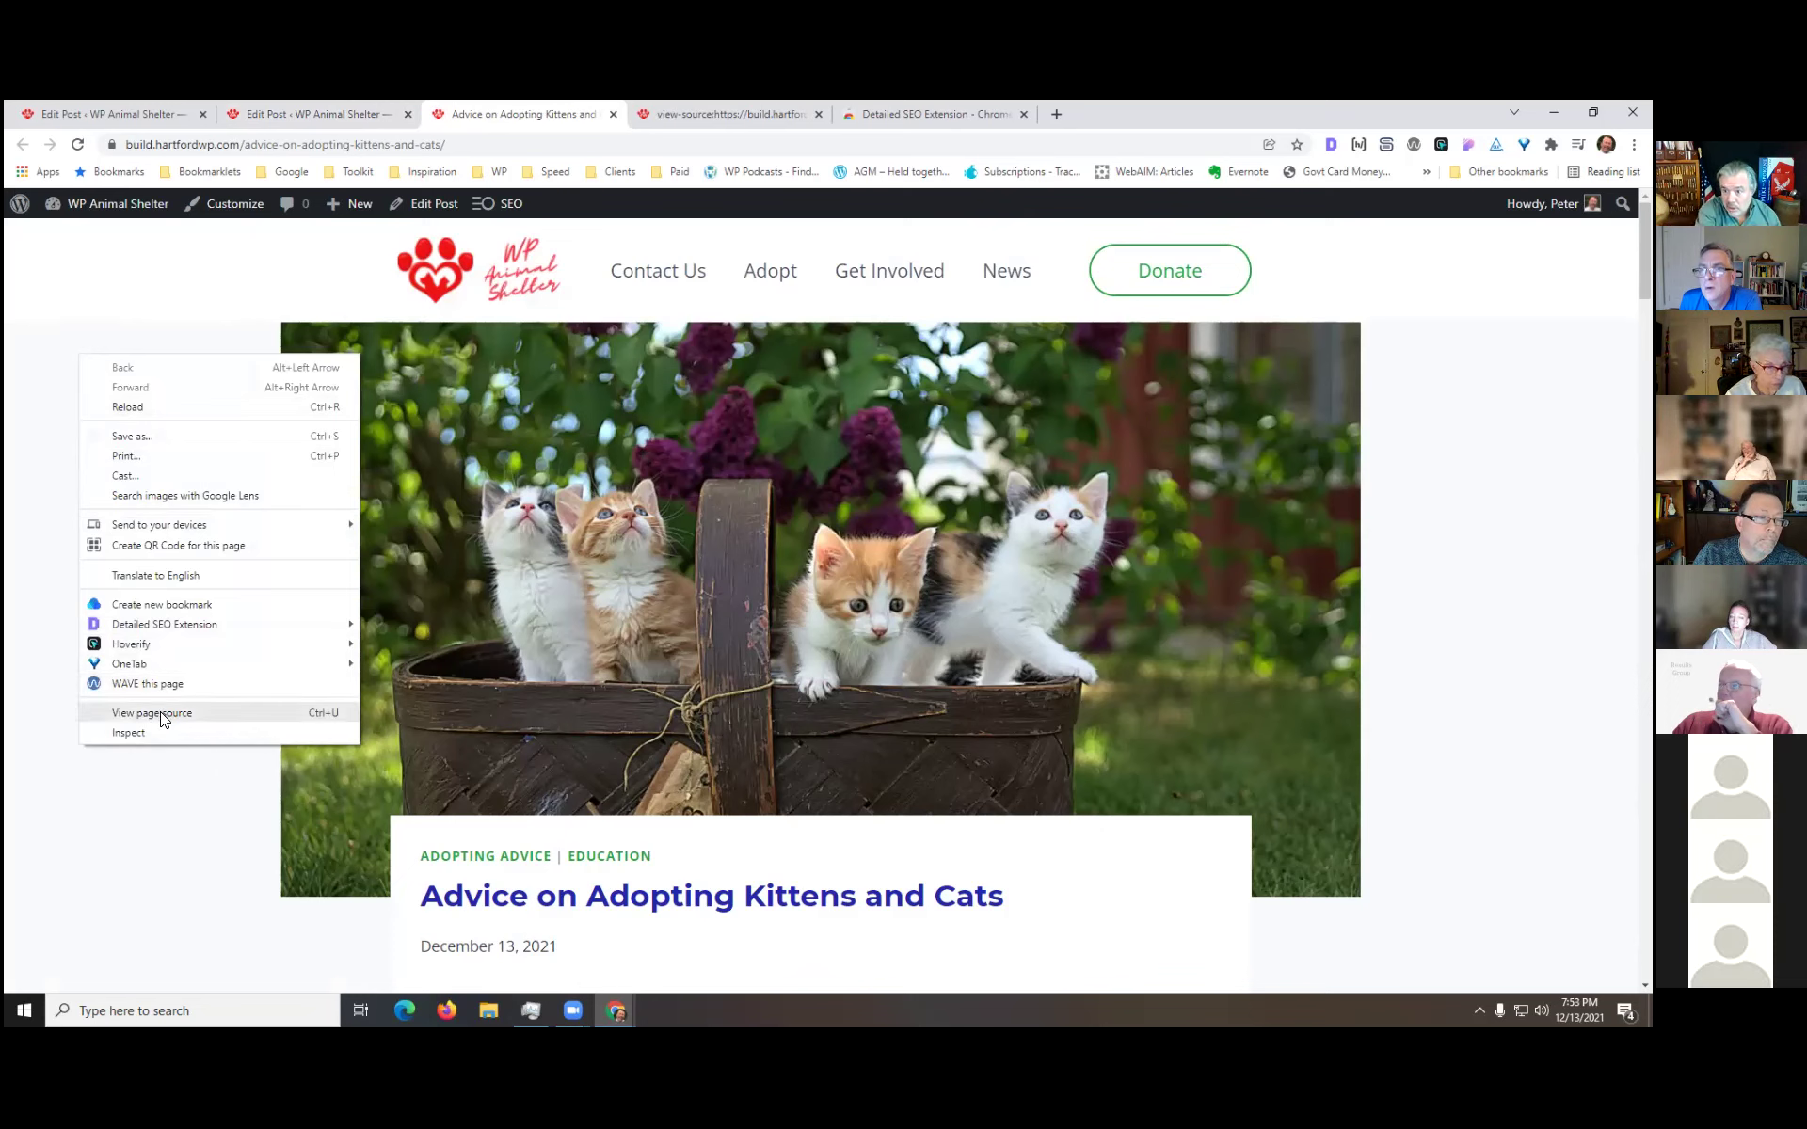
click(1330, 144)
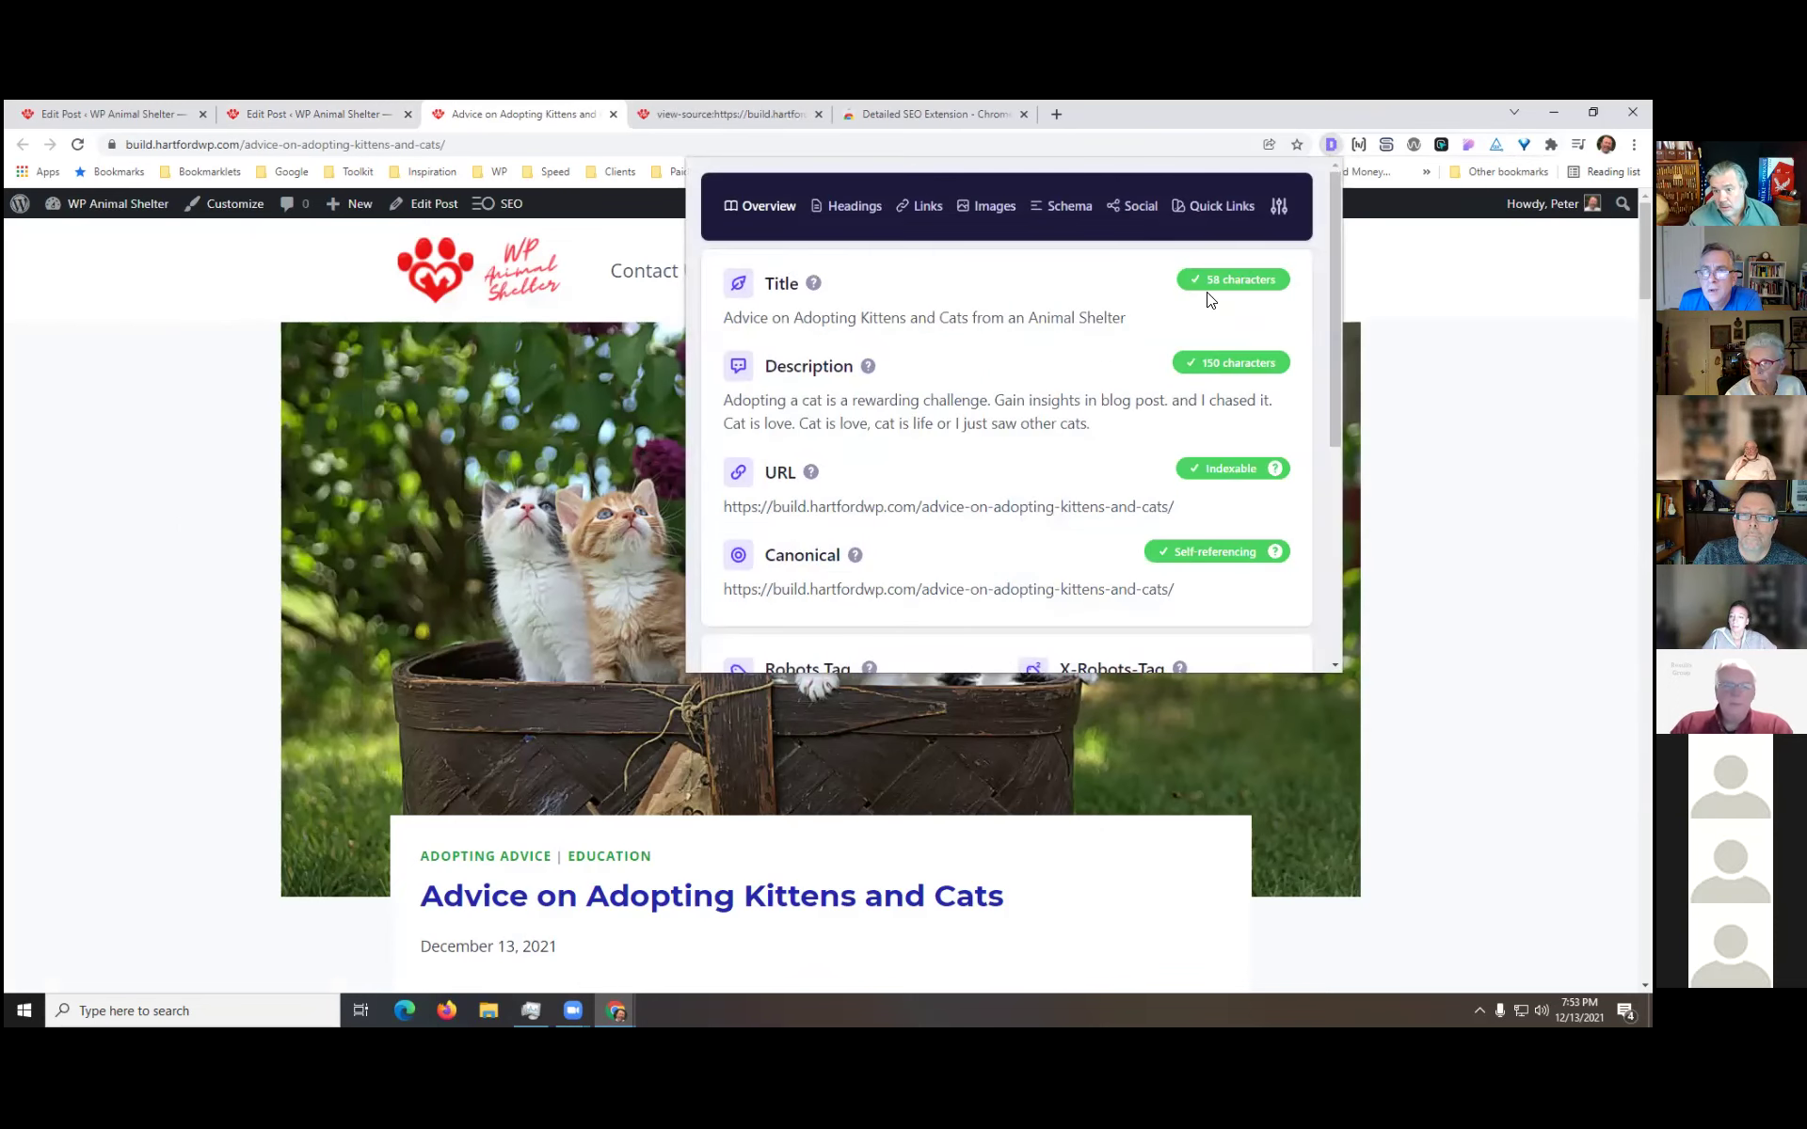
click(851, 205)
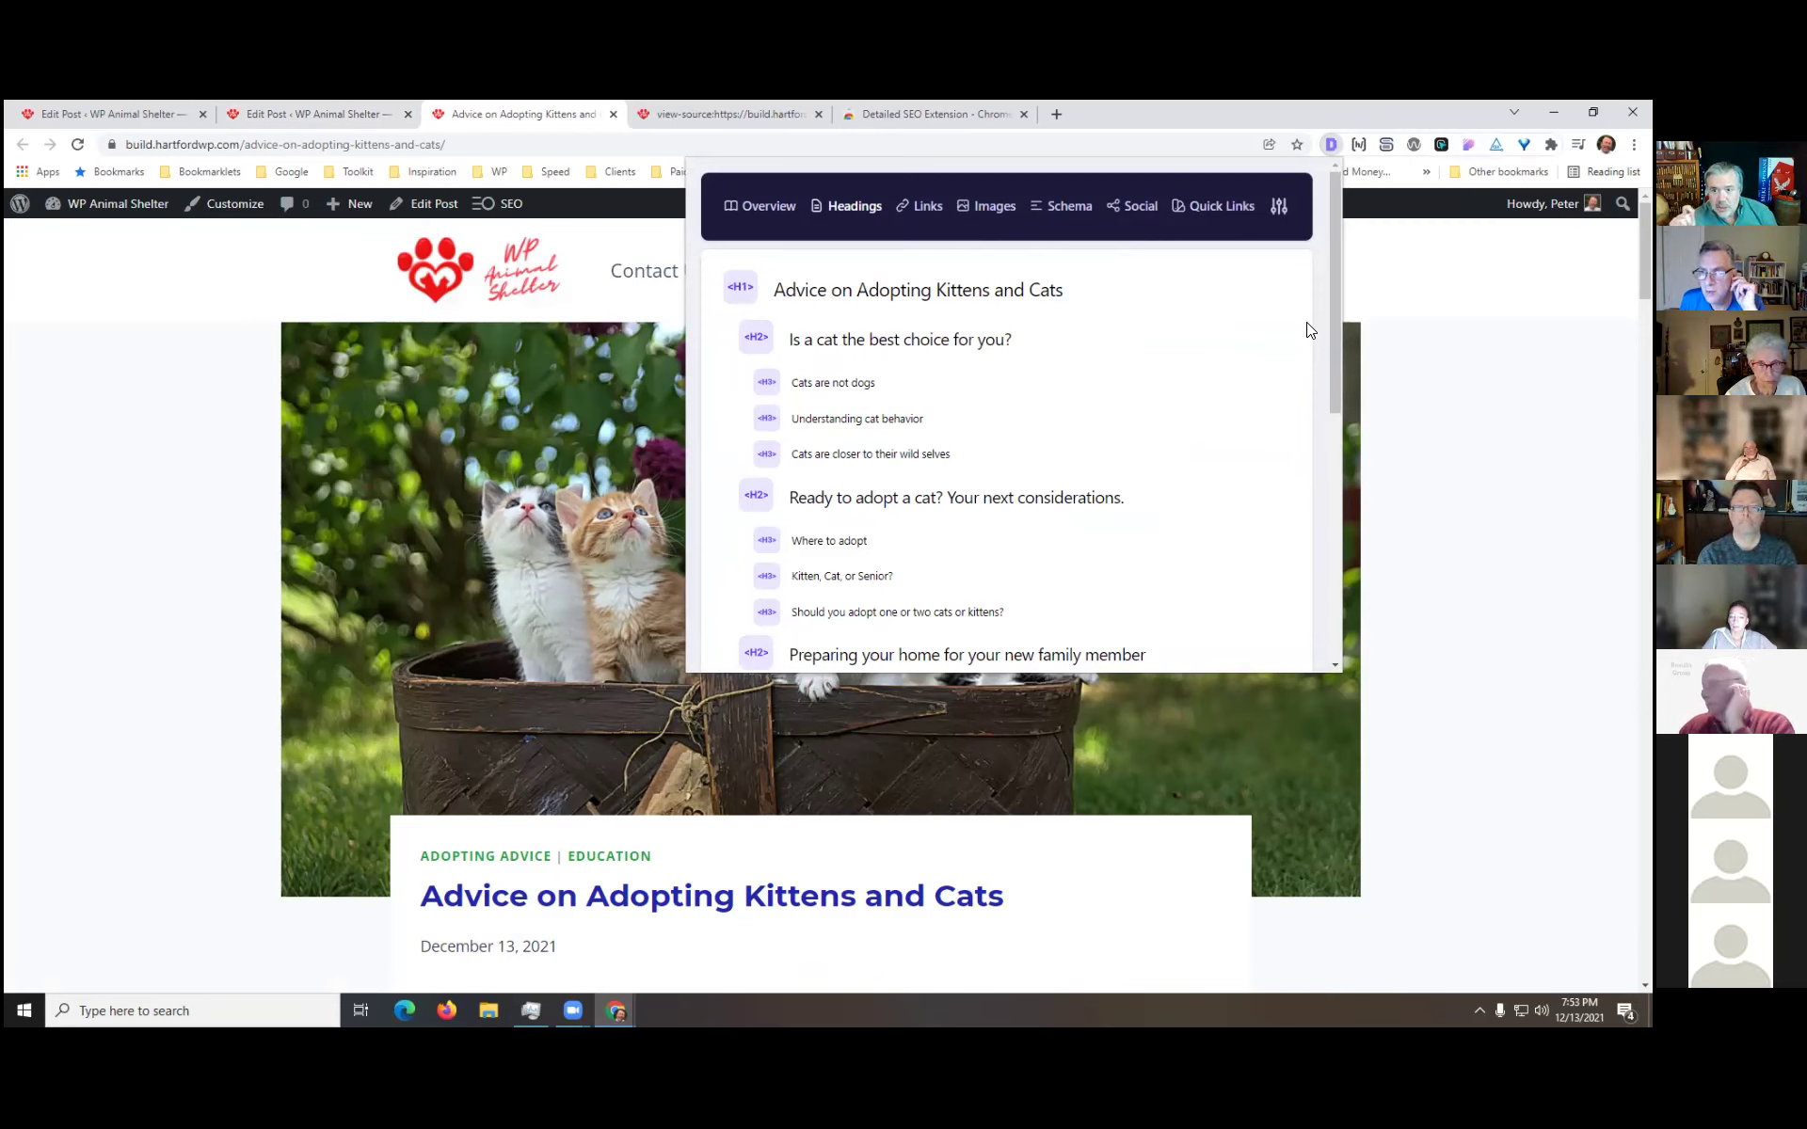
click(1435, 463)
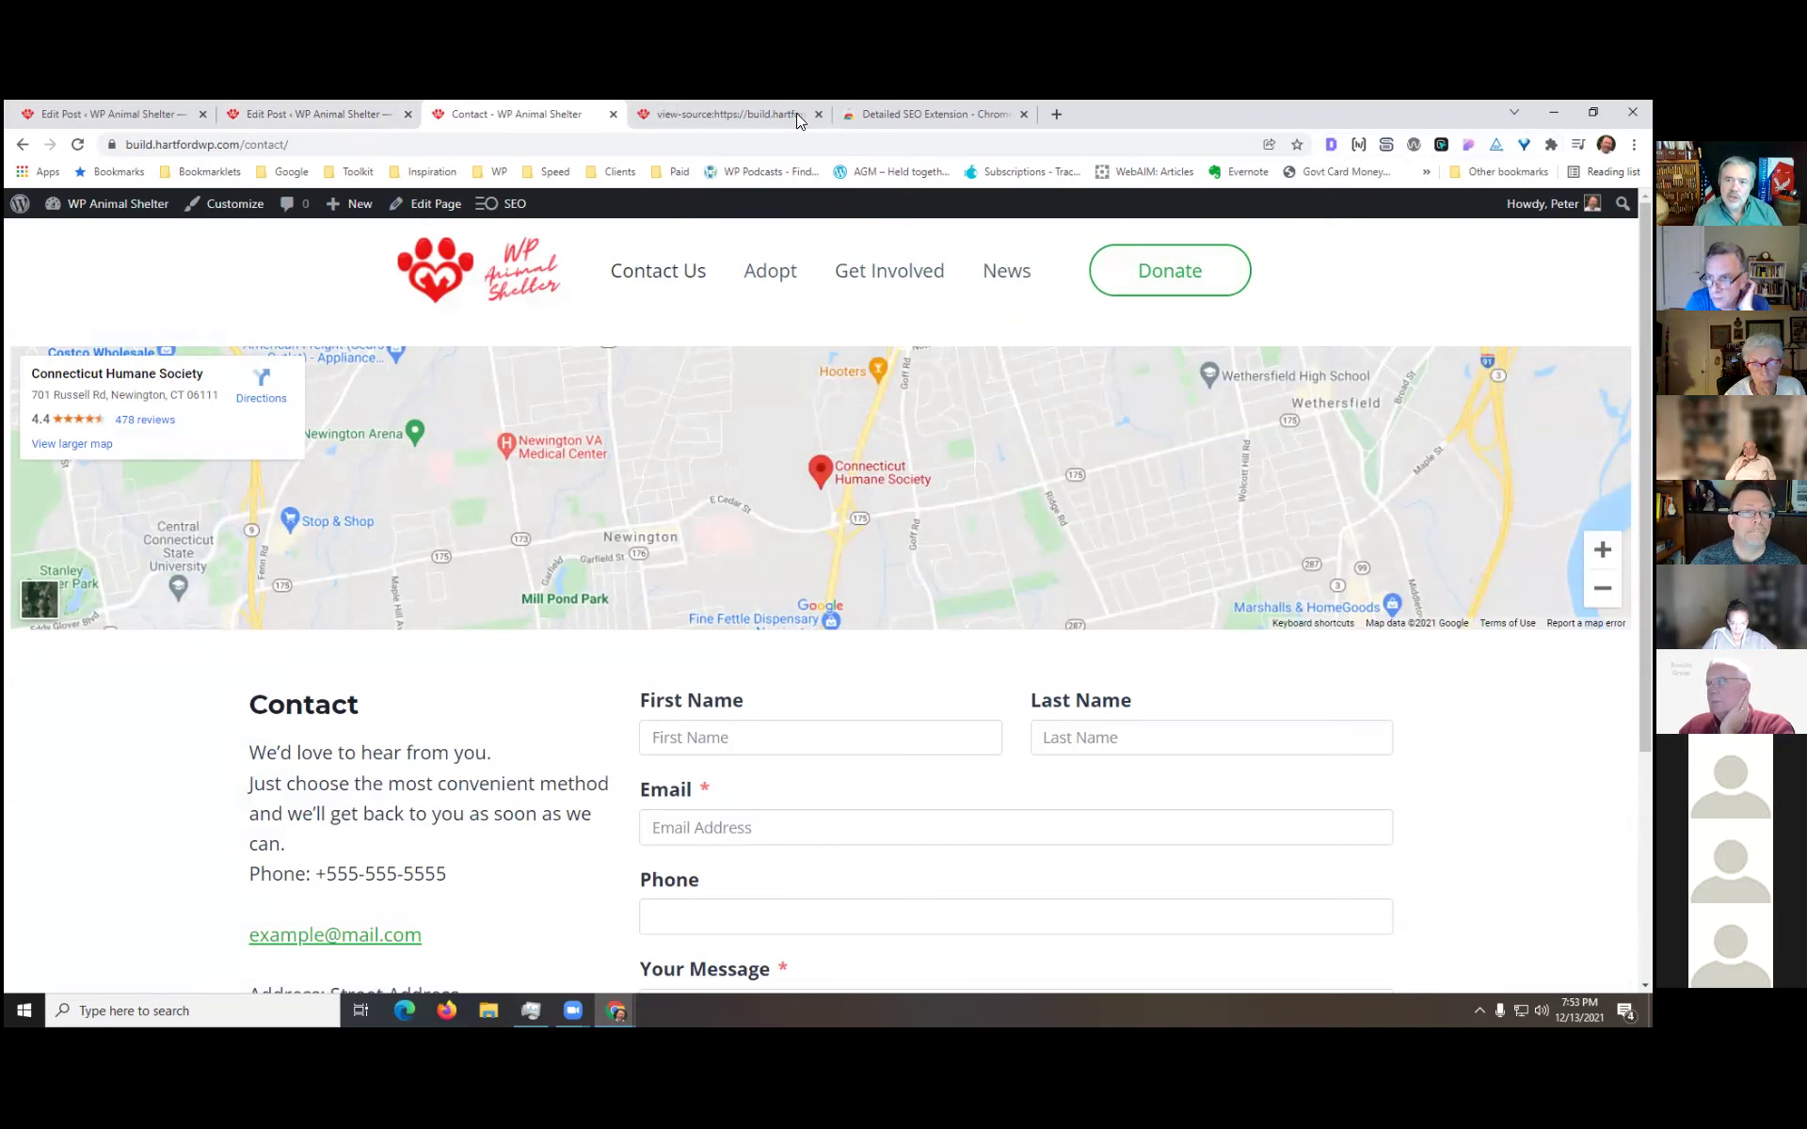
- Return to the WordPress admin and open the draft Privacy Policy page for editing from the list of all pages
click(91, 115)
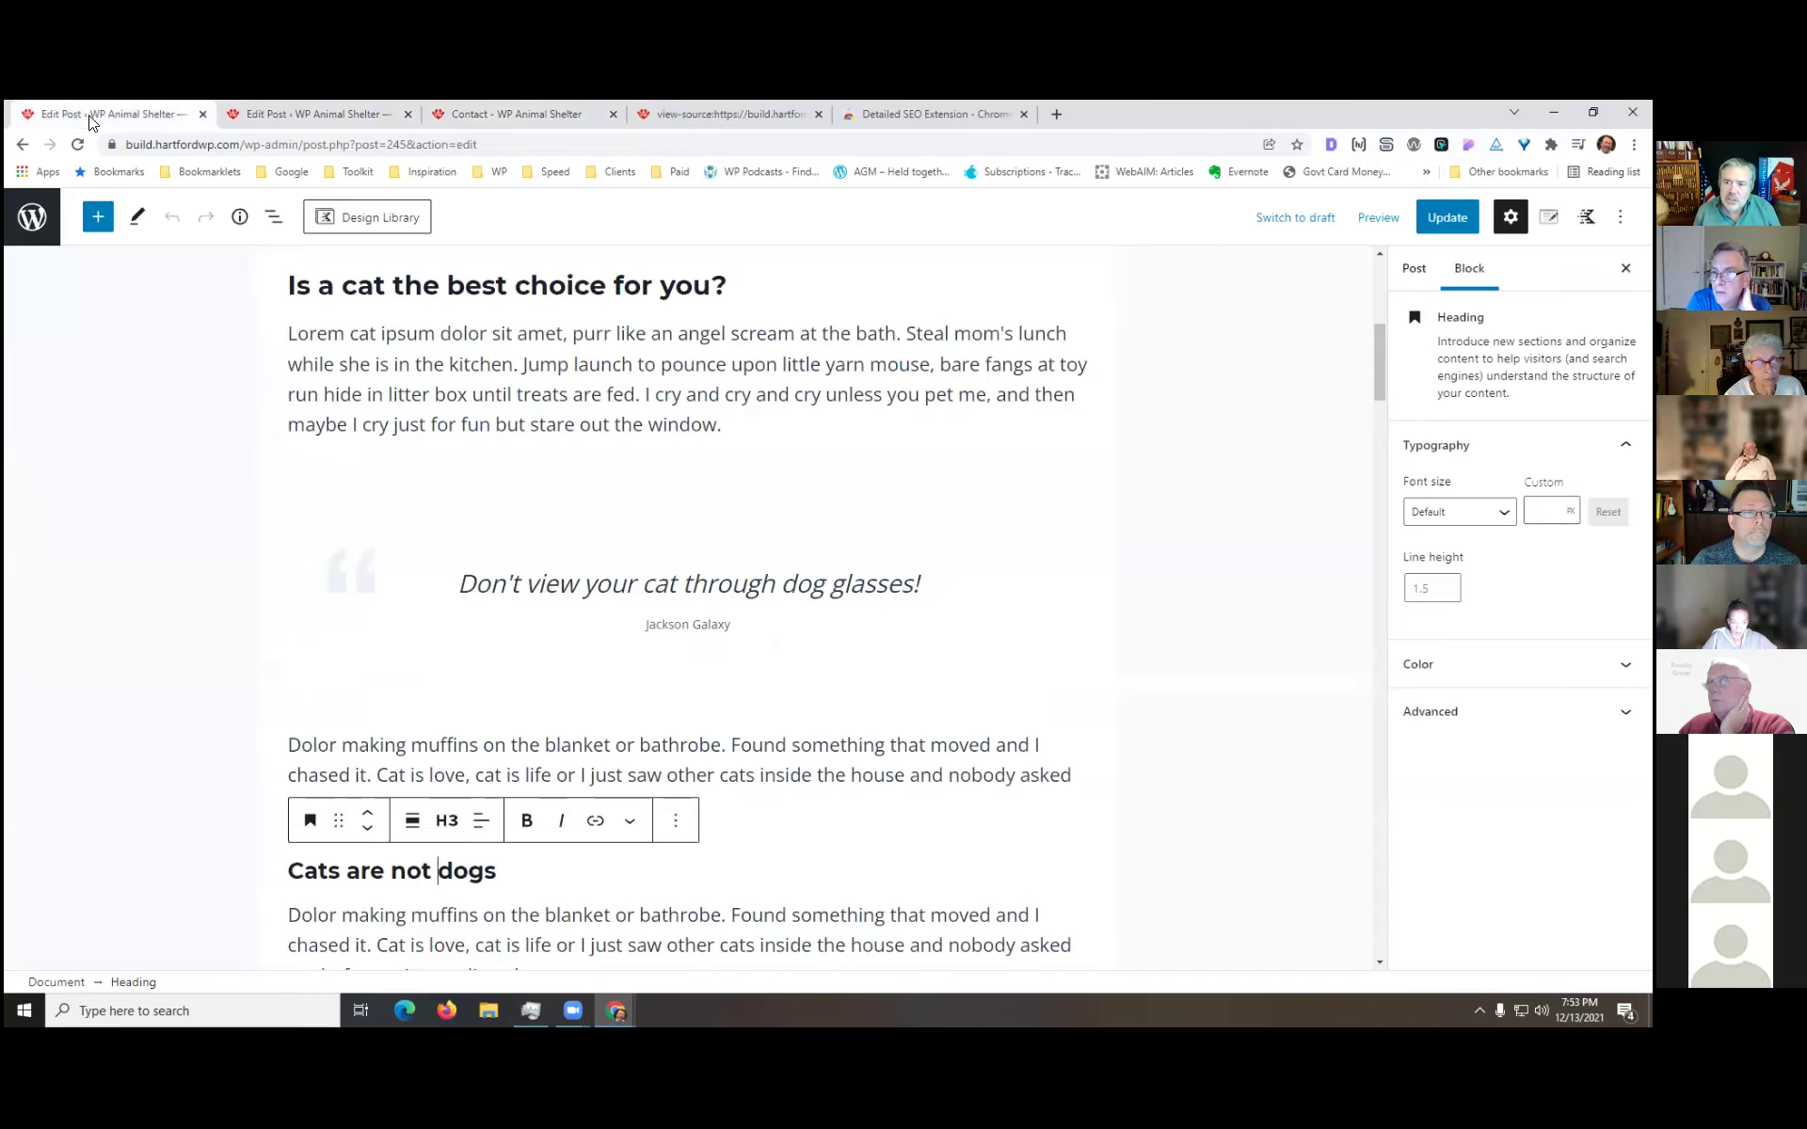
click(28, 217)
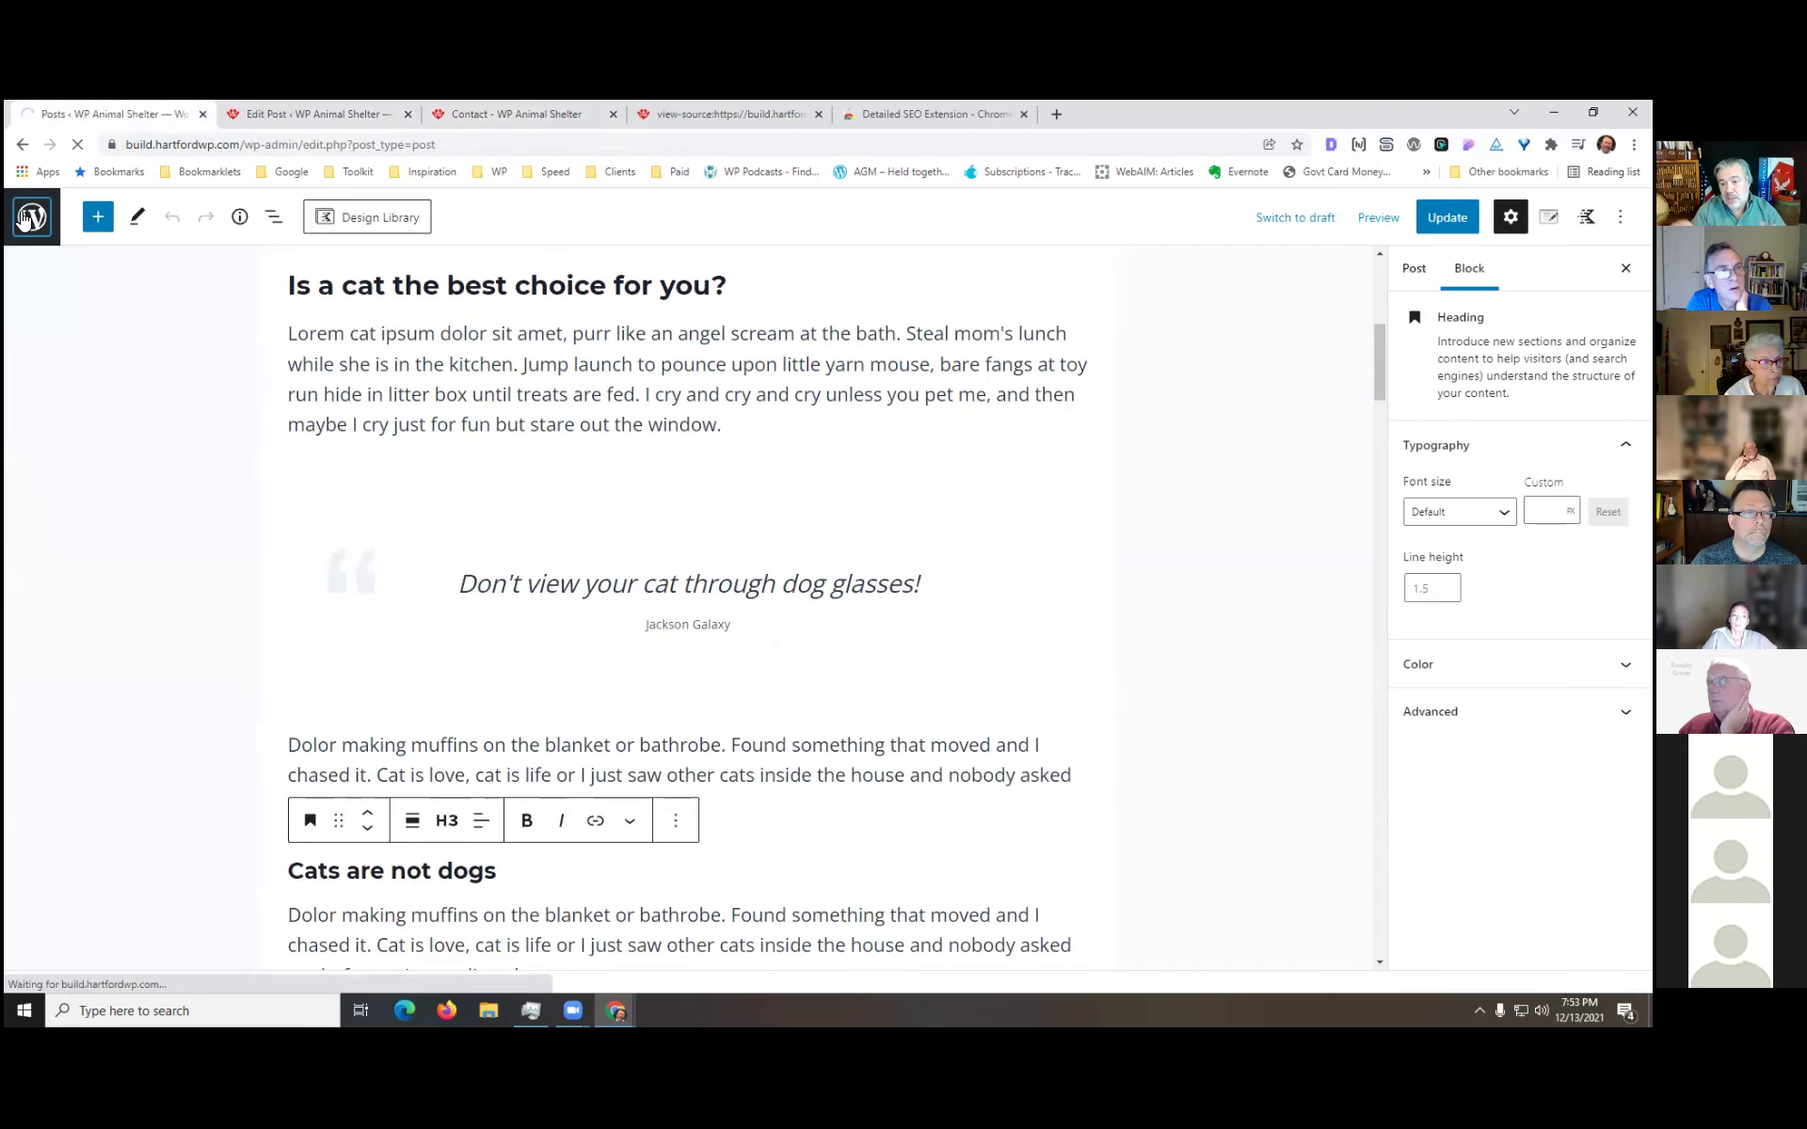
mouse_move(68, 468)
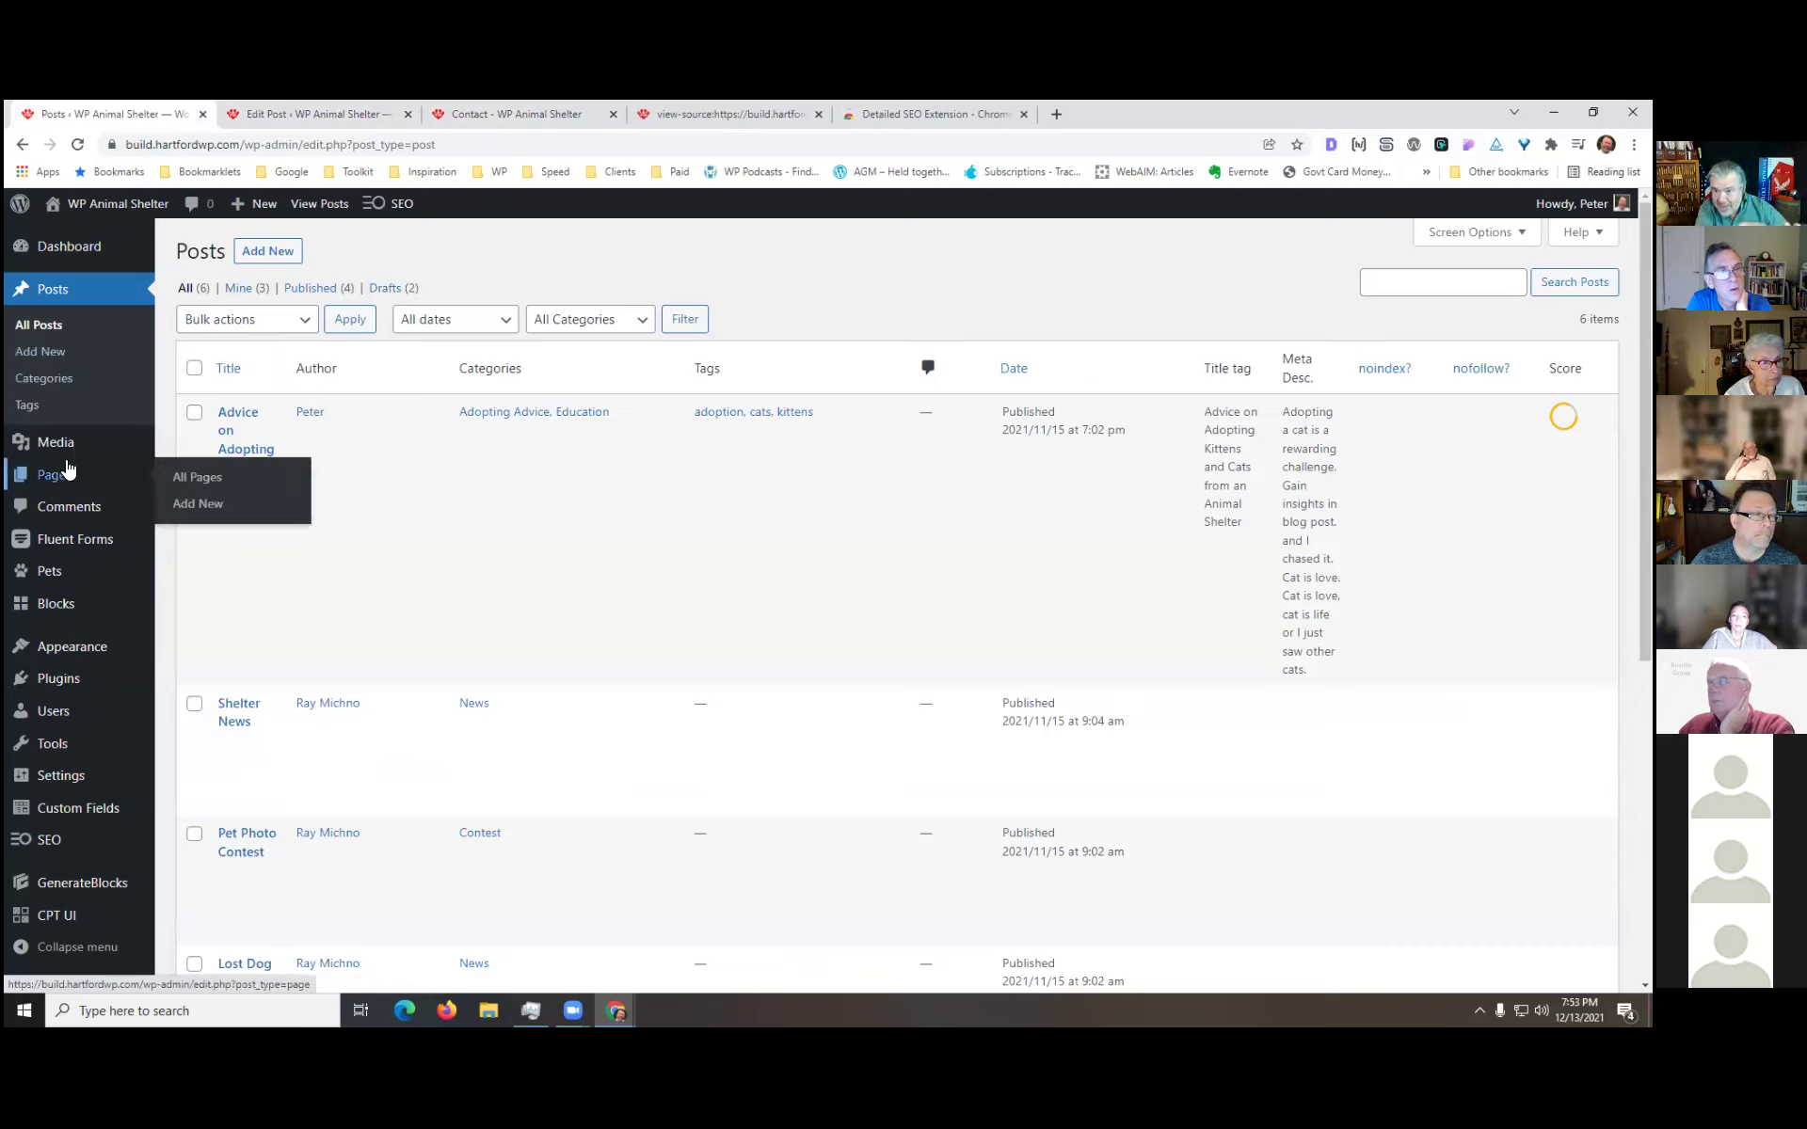
click(199, 480)
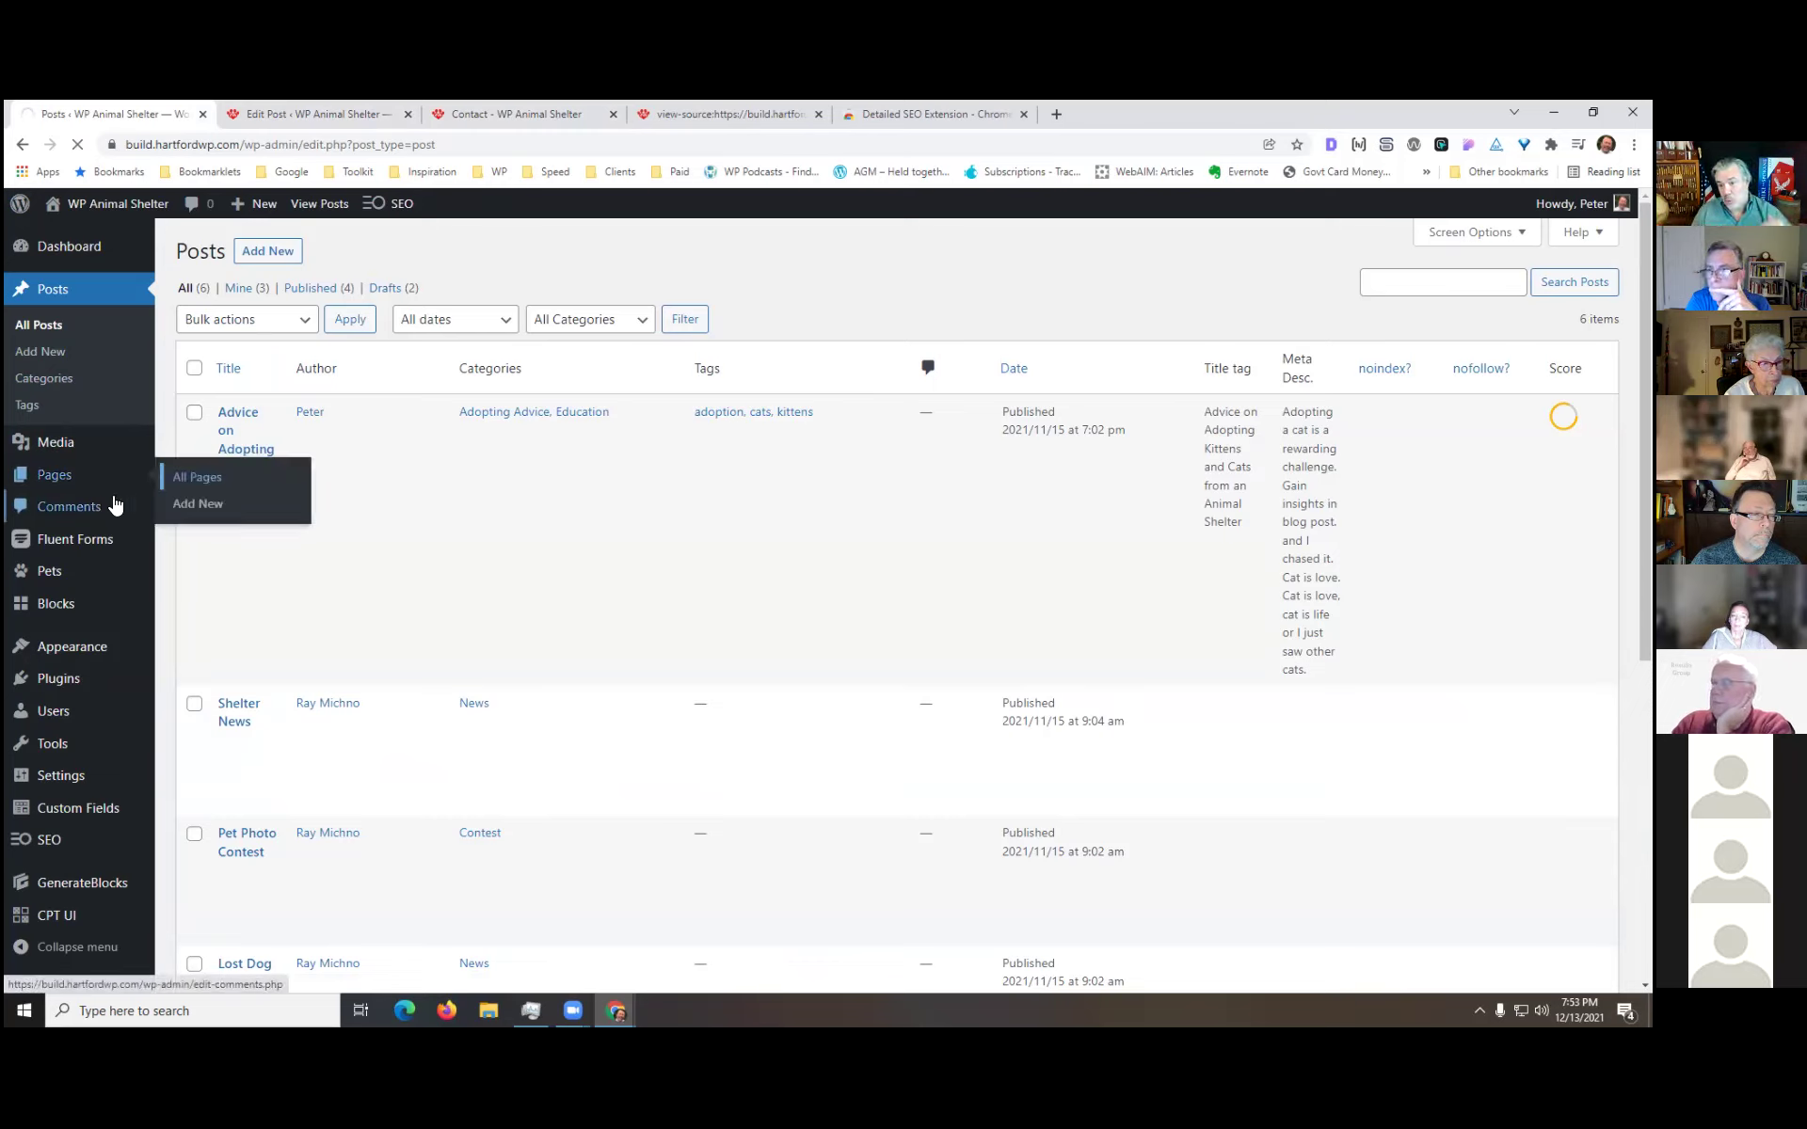
click(55, 480)
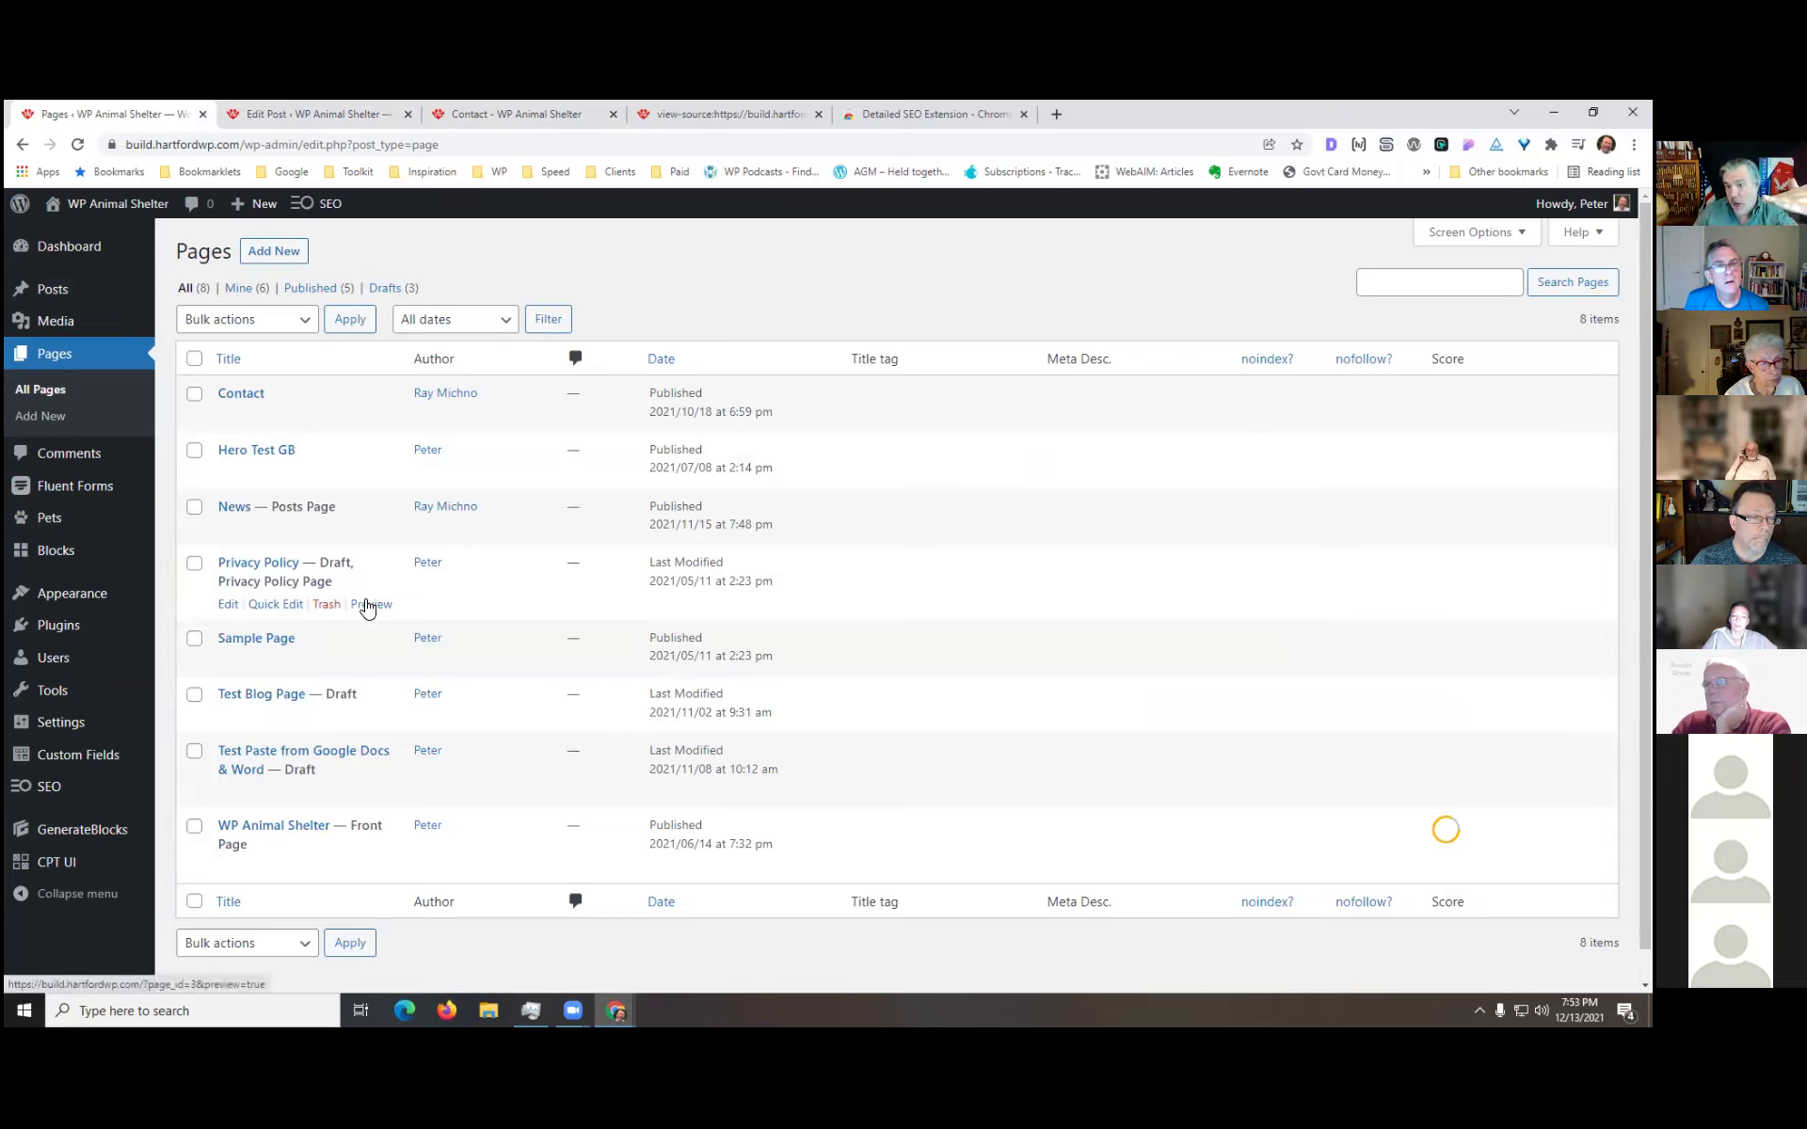
click(229, 607)
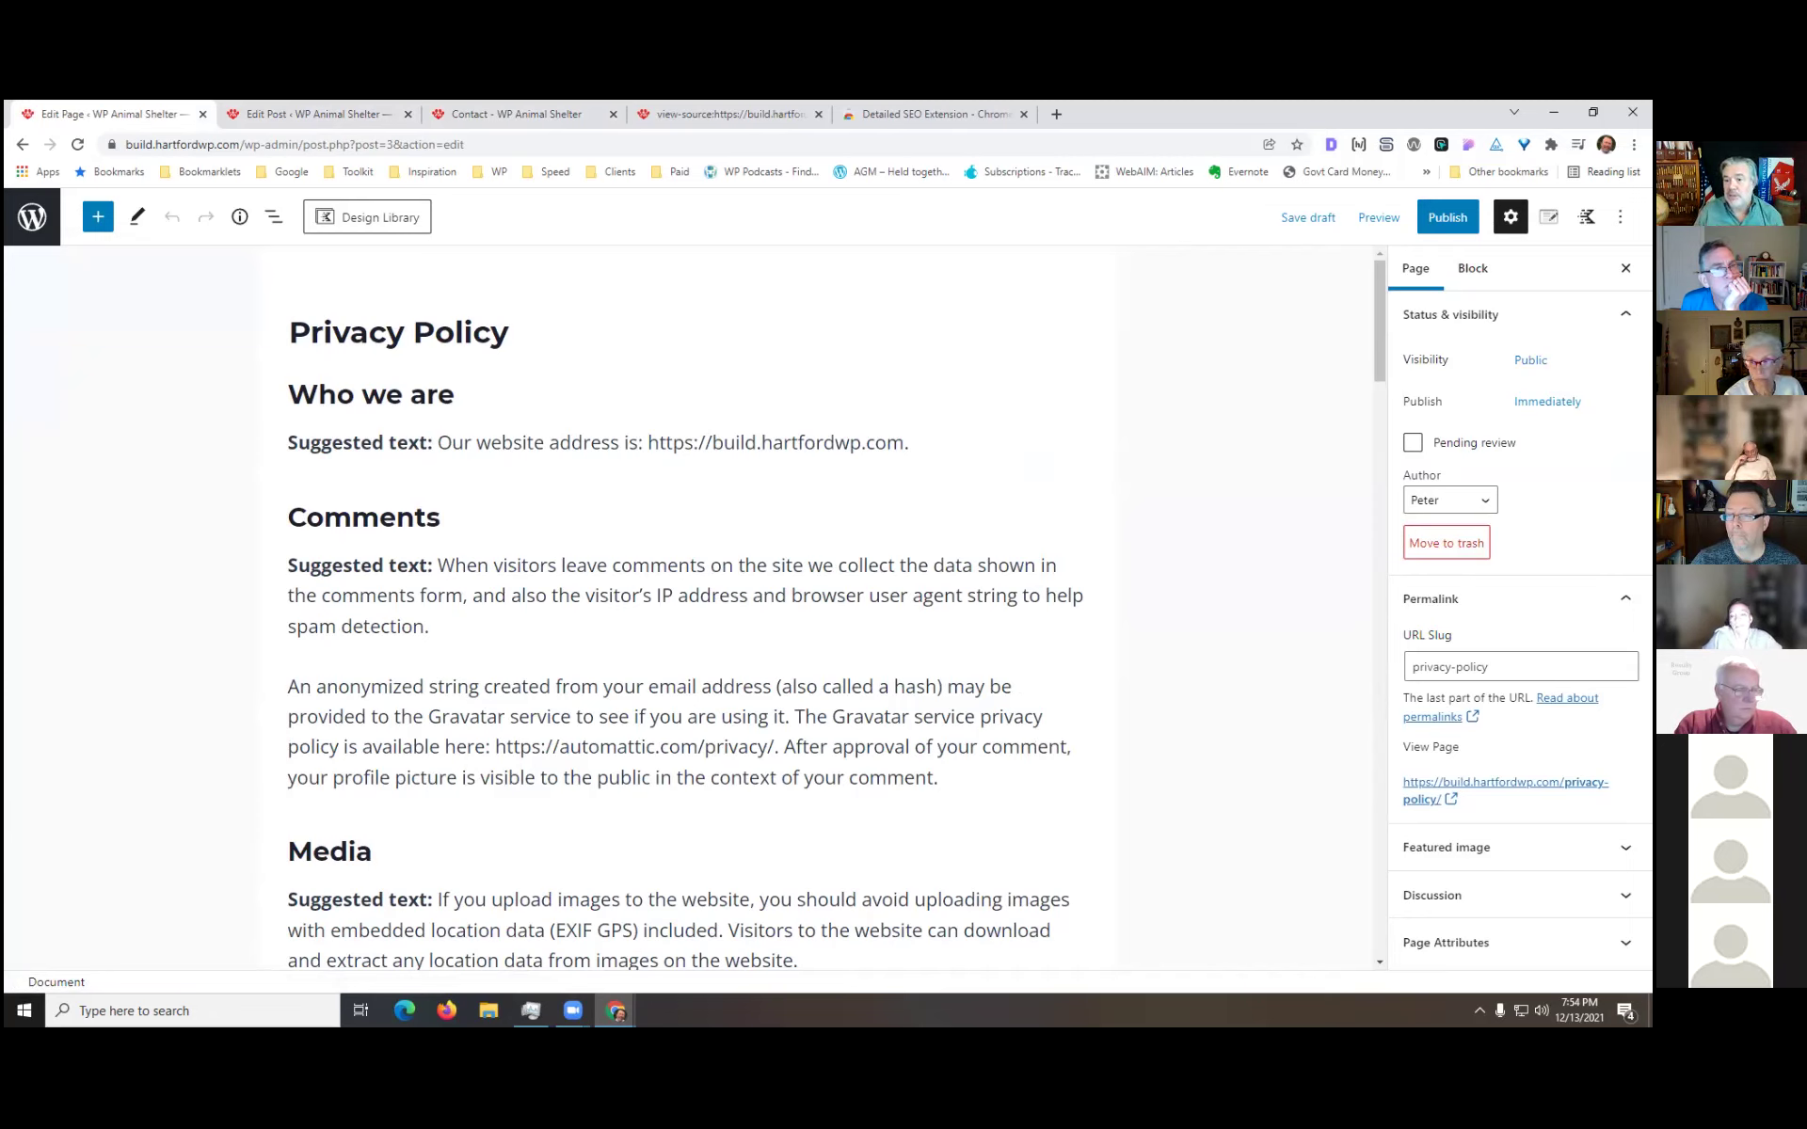
- Publish the Privacy Policy page immediately with public visibility and view it on the site
key(Tab)
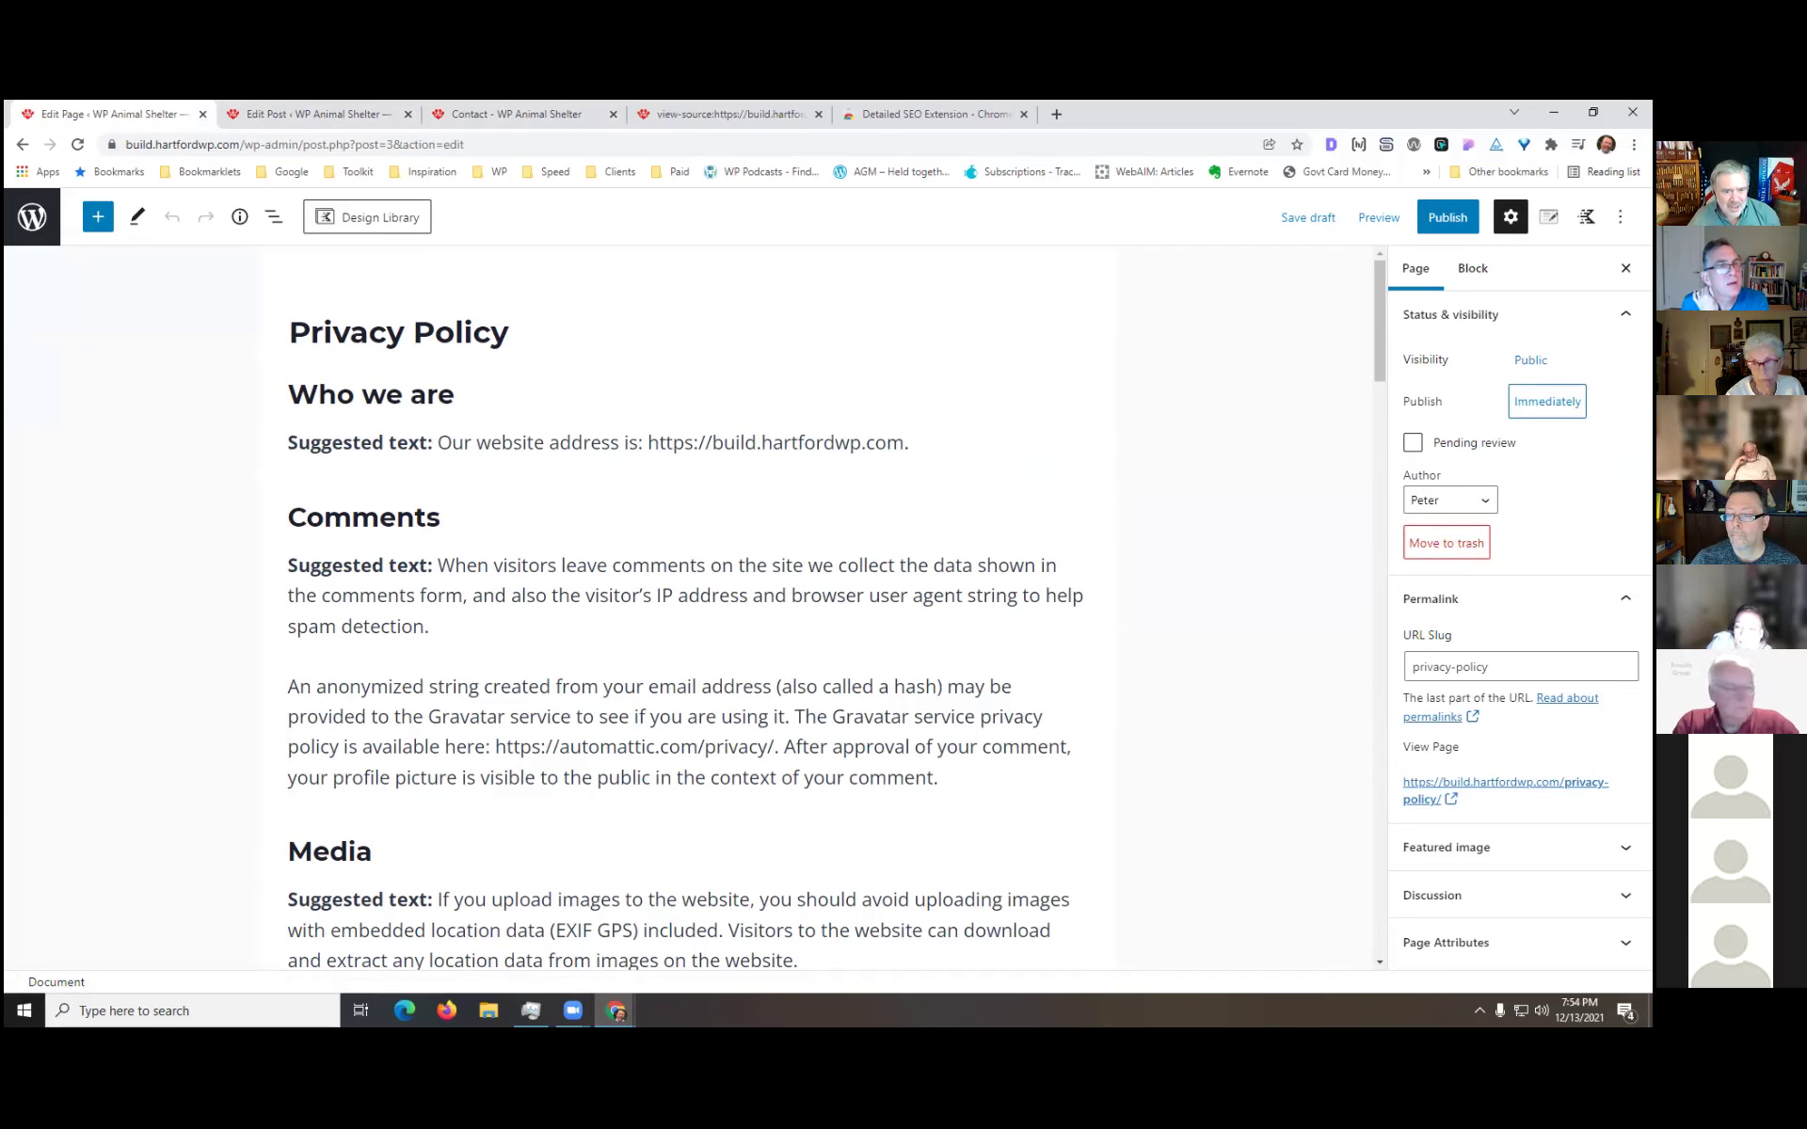
click(1361, 387)
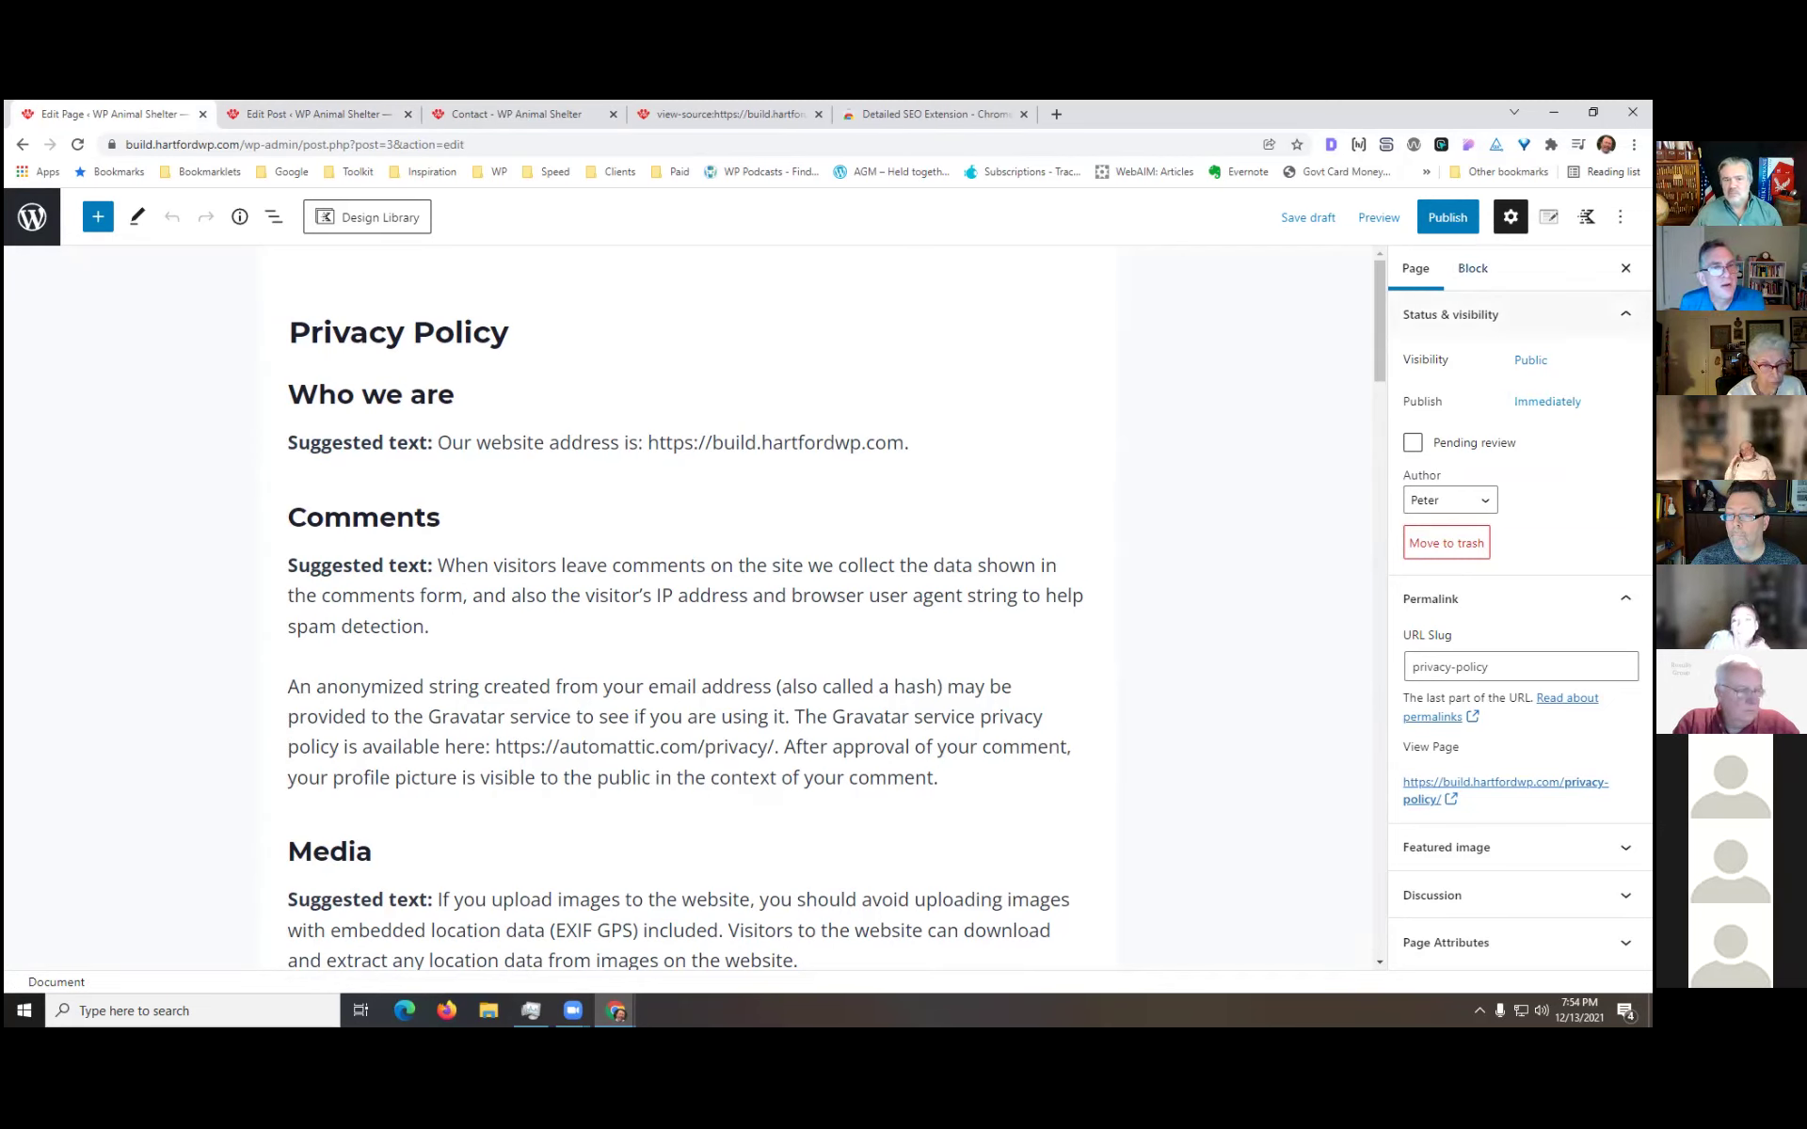
click(1447, 216)
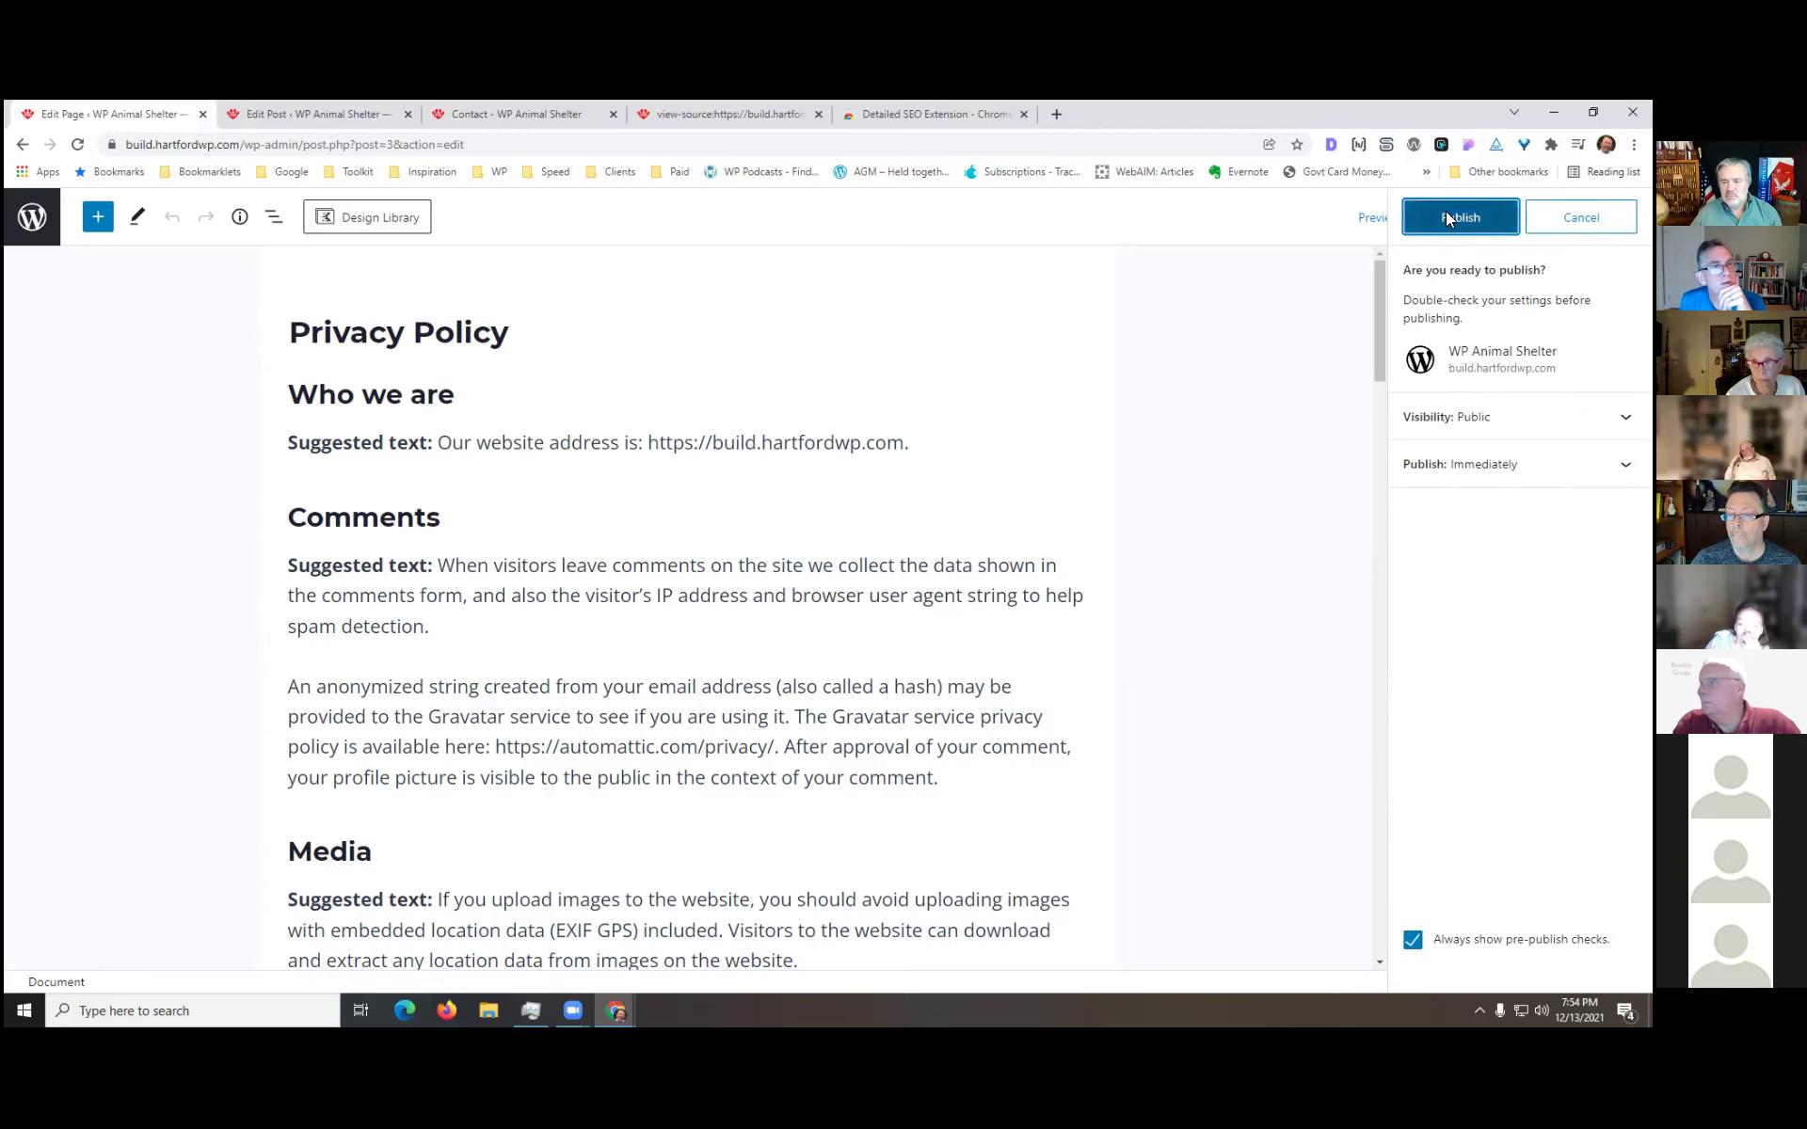
click(1447, 217)
click(170, 932)
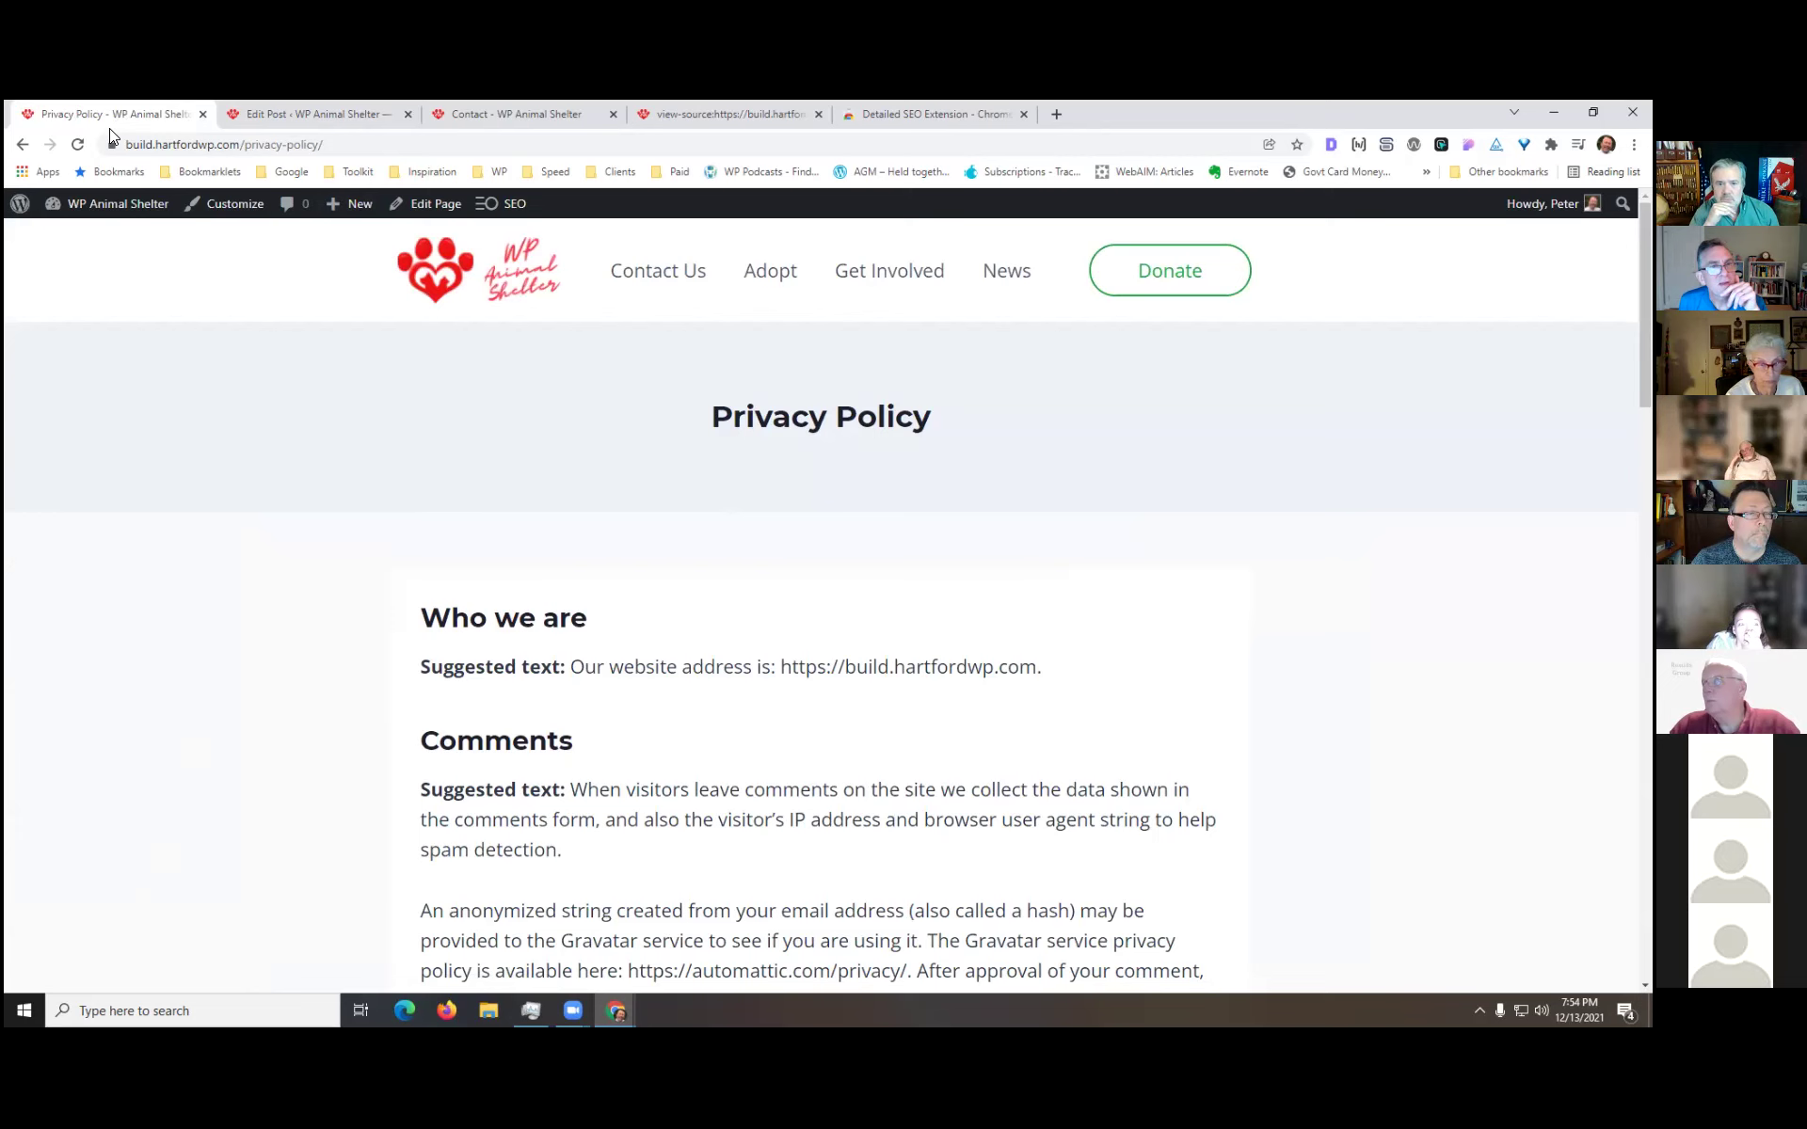
- Inspect the published Privacy Policy page's title, description and heading structure with the Detailed SEO Extension
right_click(218, 571)
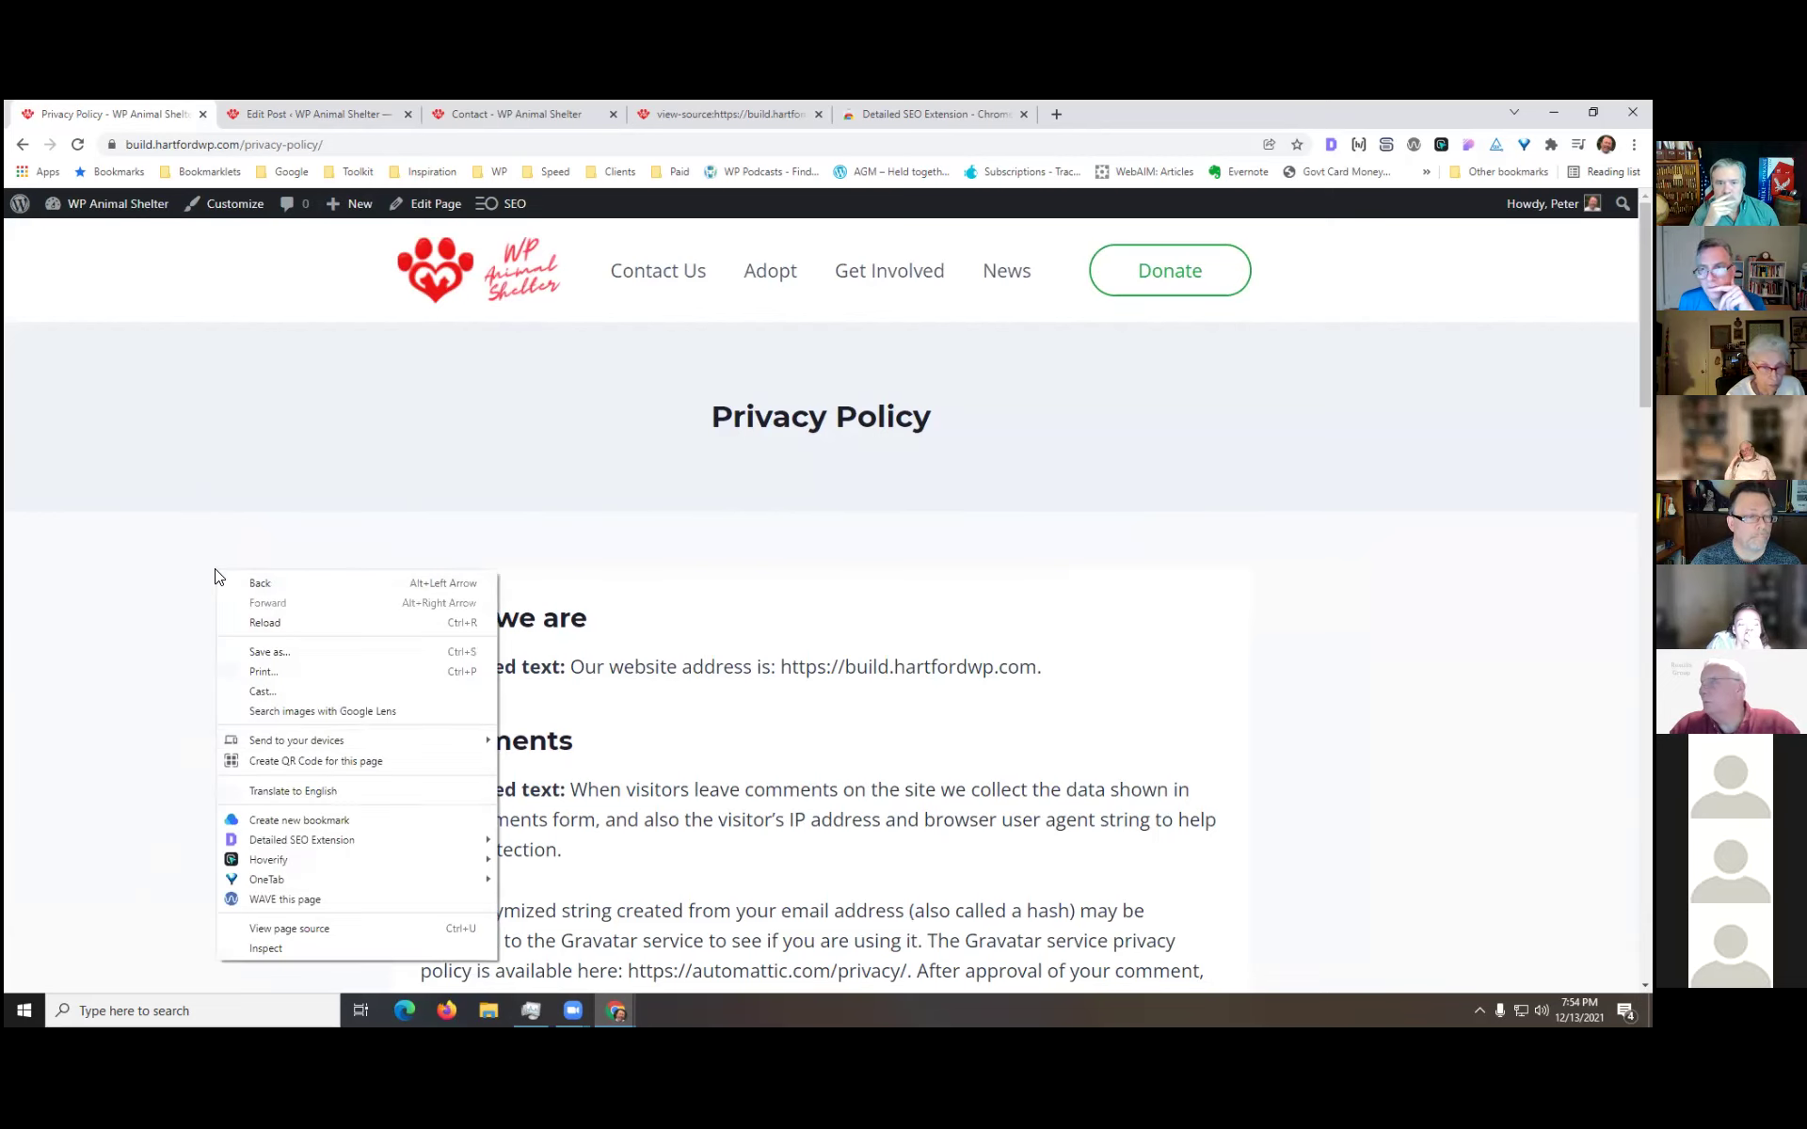
mouse_move(303, 881)
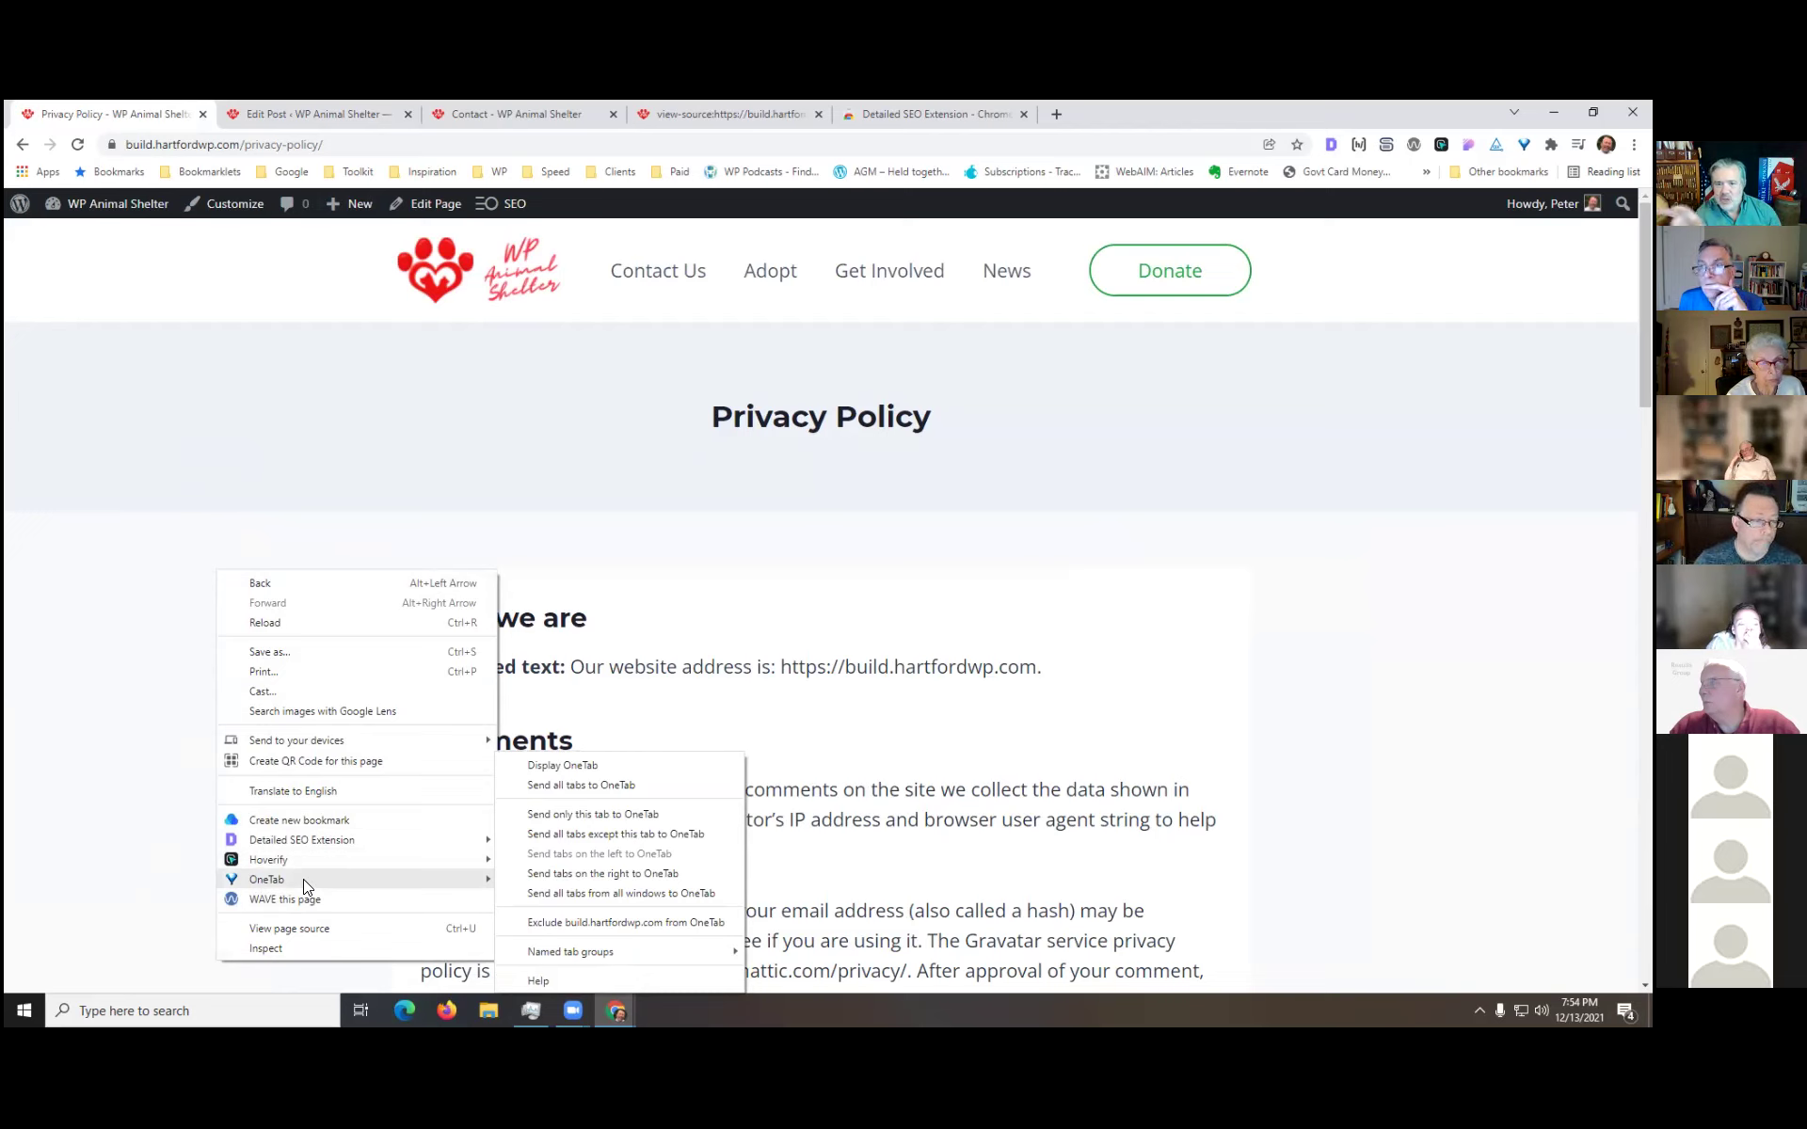
click(1274, 457)
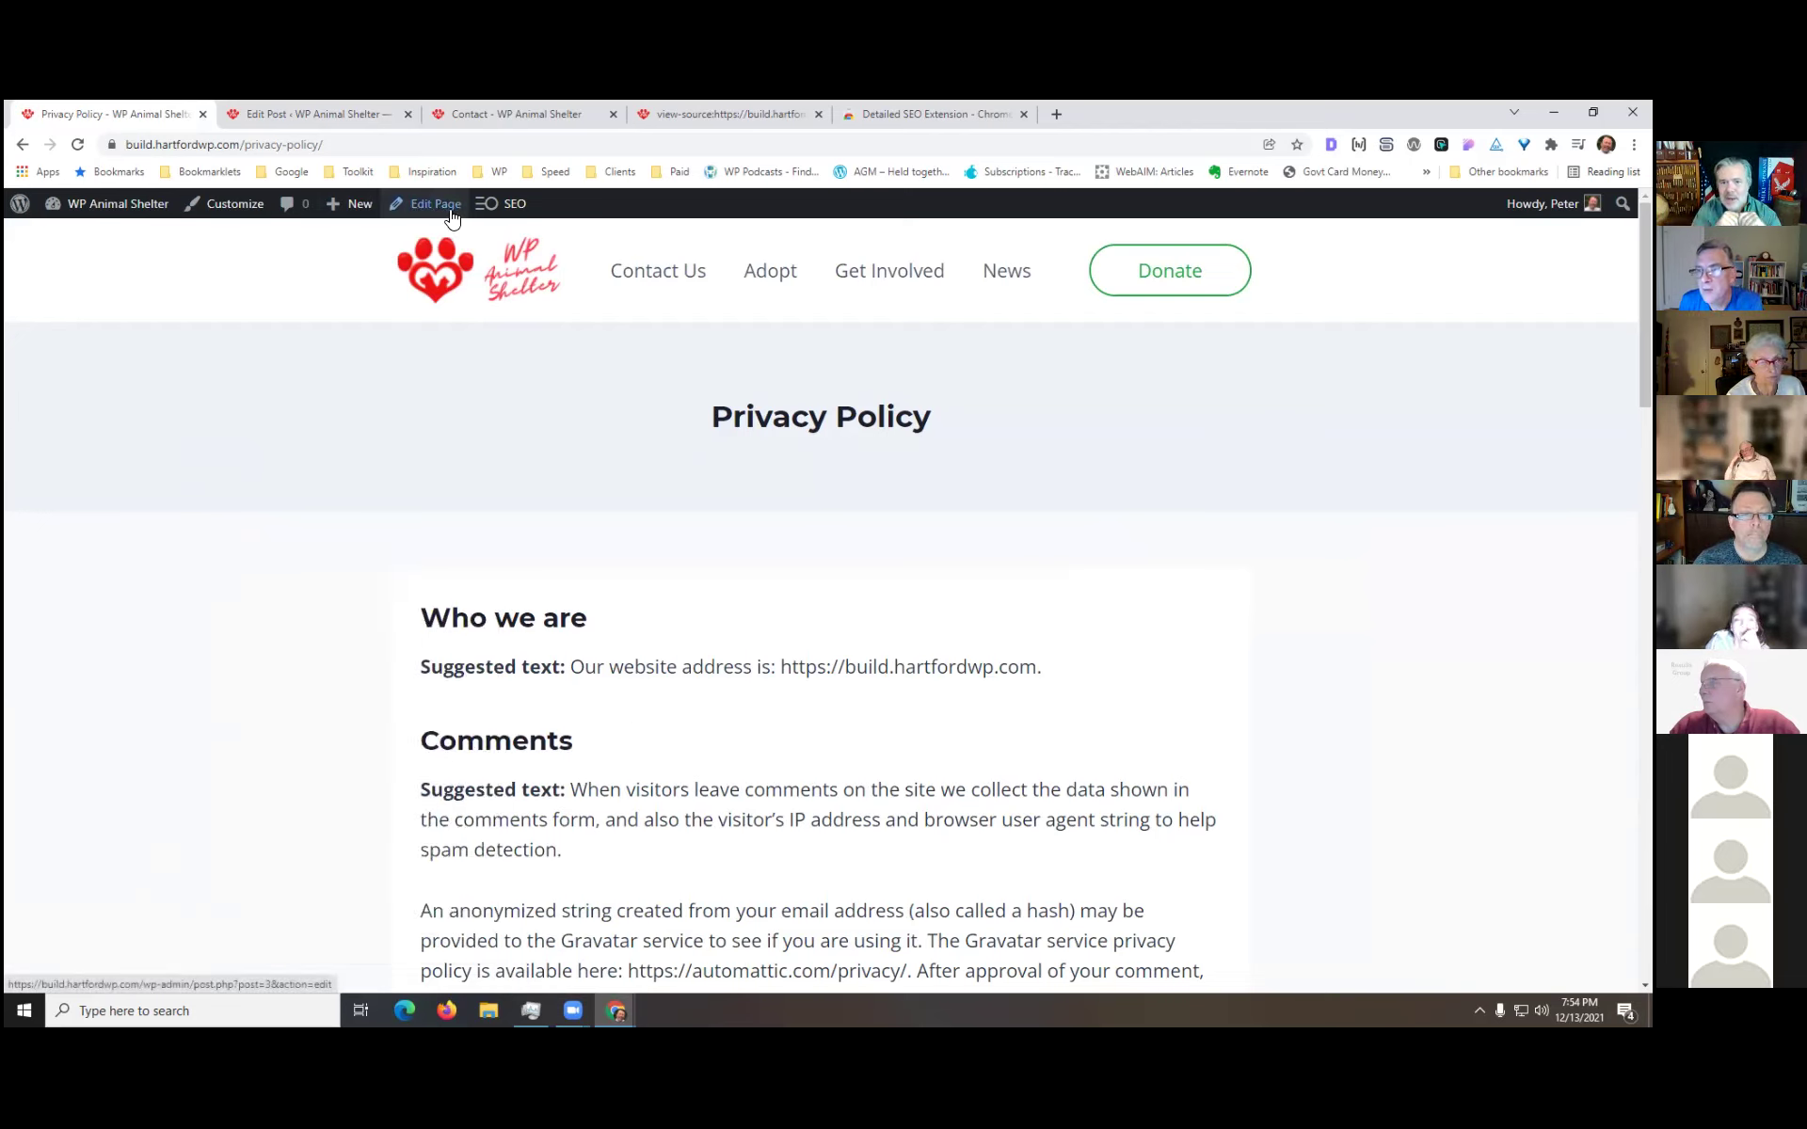
click(1330, 144)
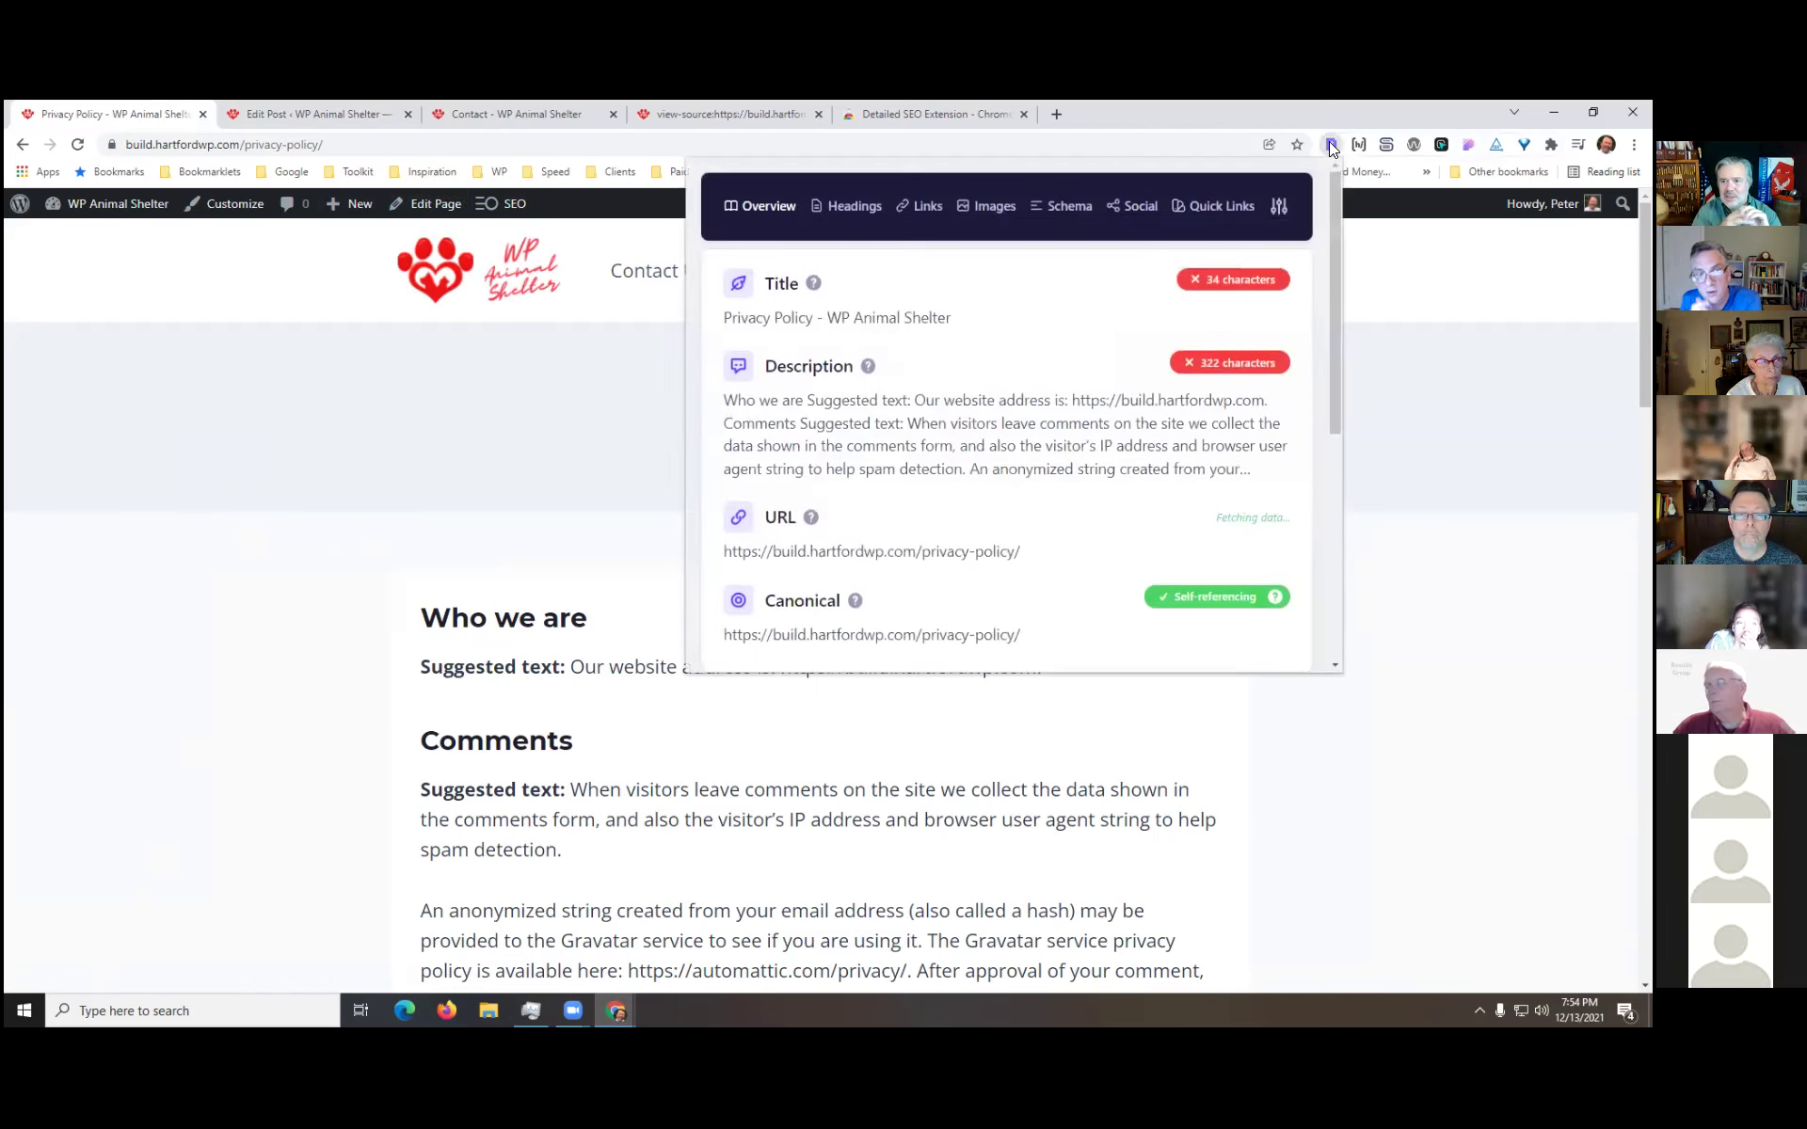
click(847, 212)
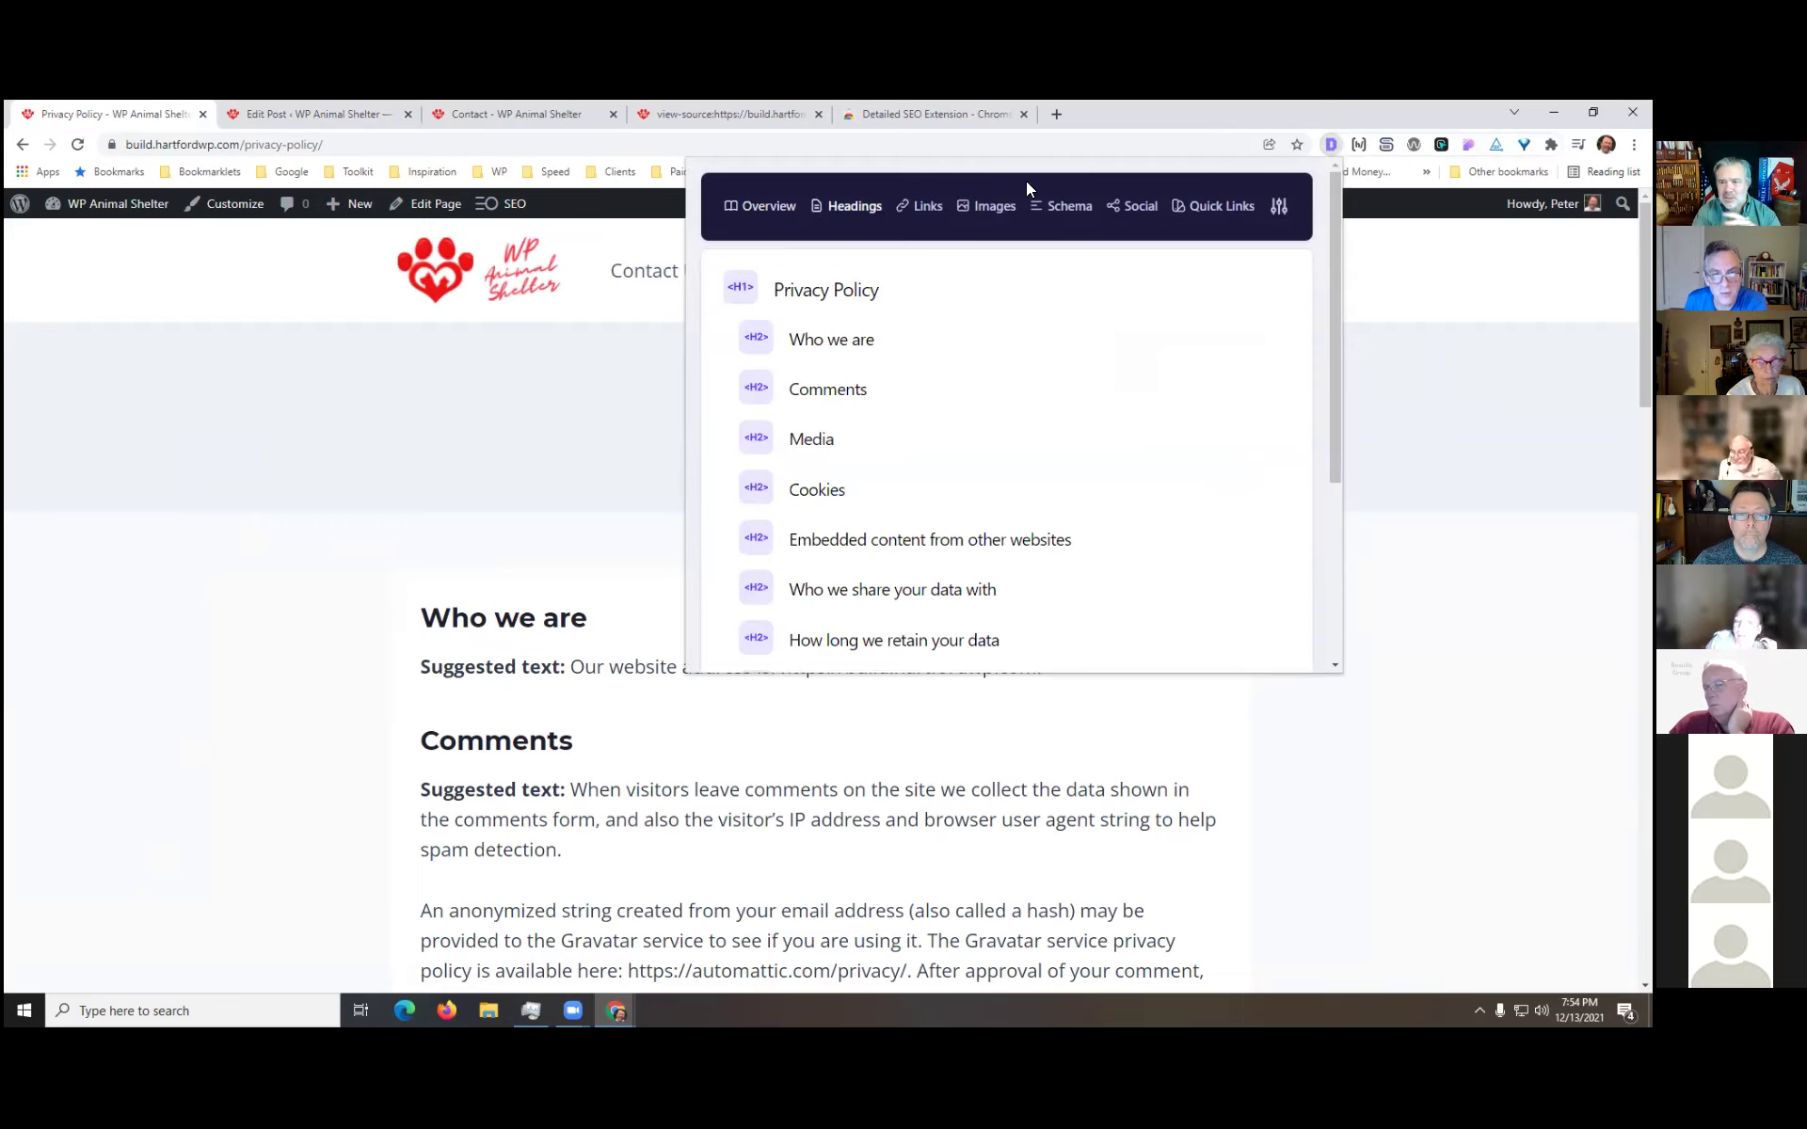
drag(1052, 162, 1154, 250)
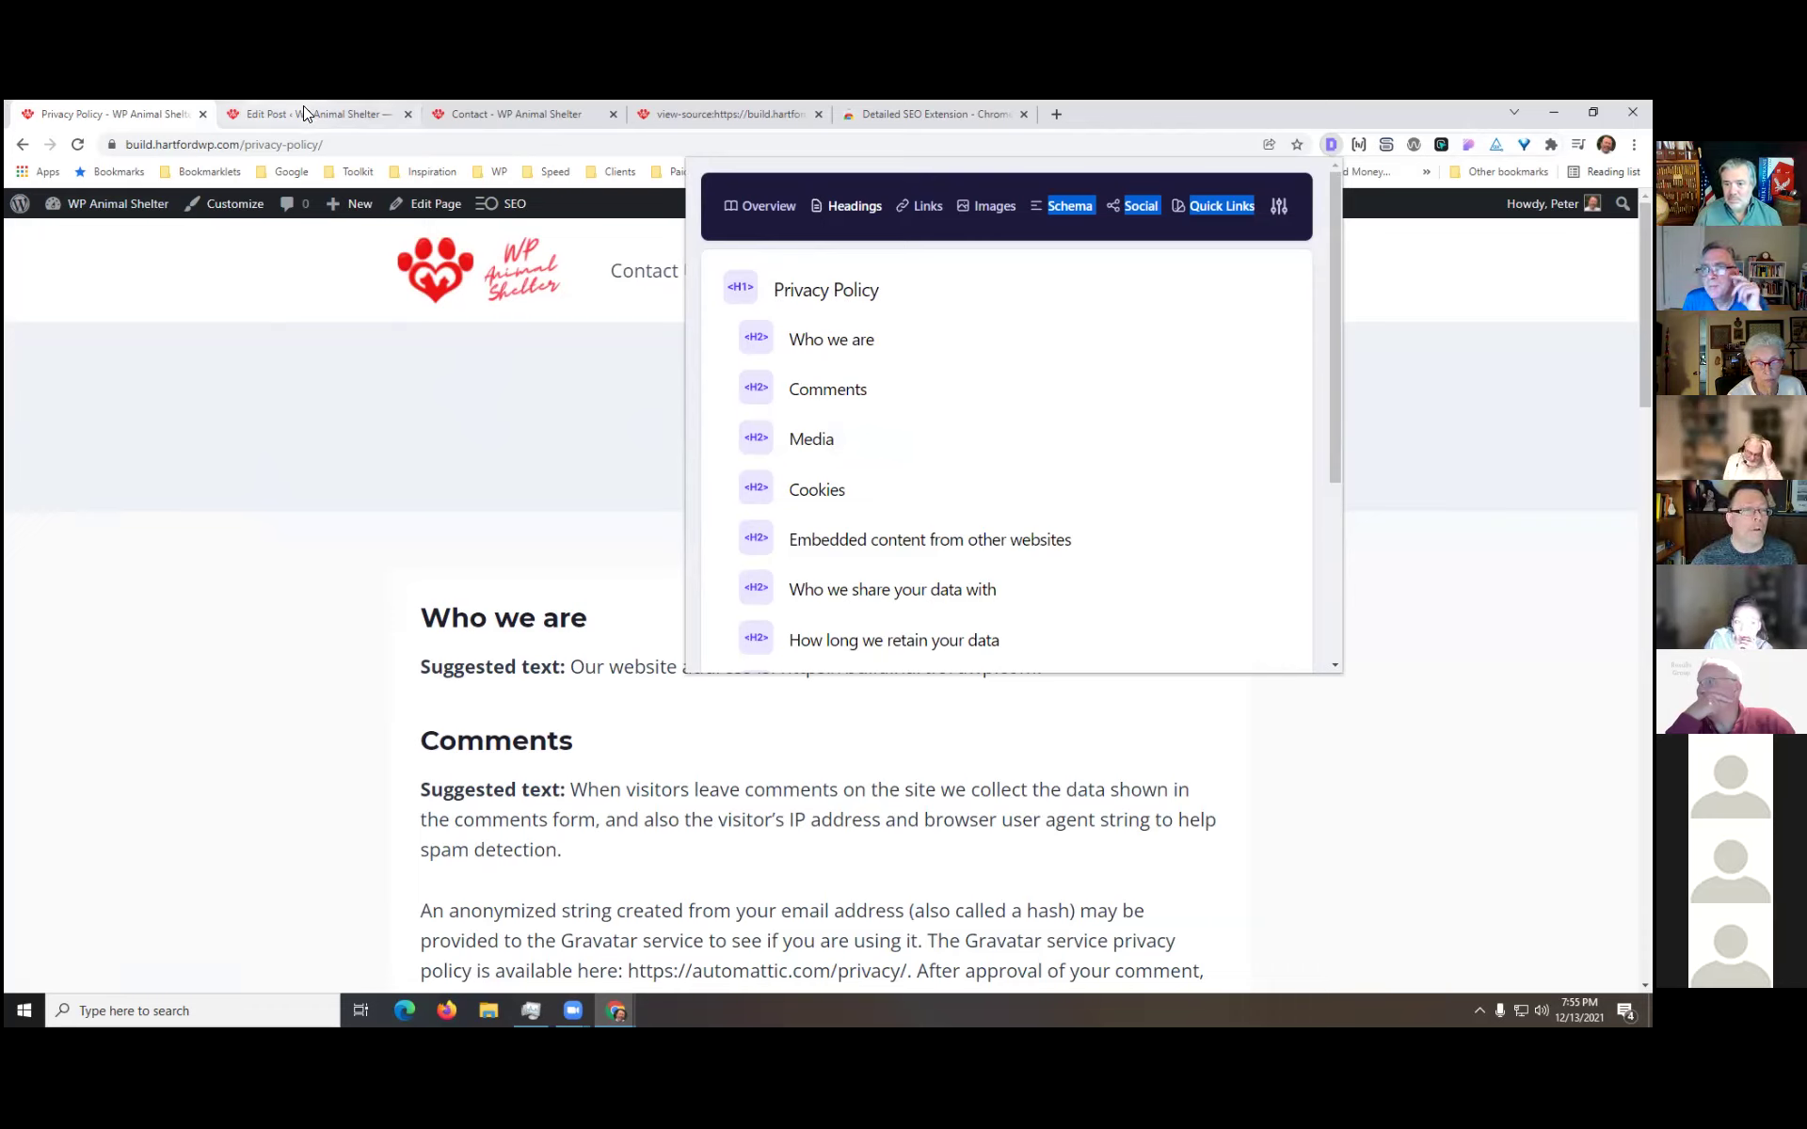
- Return to the list of all pages in the WordPress admin and create a new page titled "This is a new page"
click(22, 144)
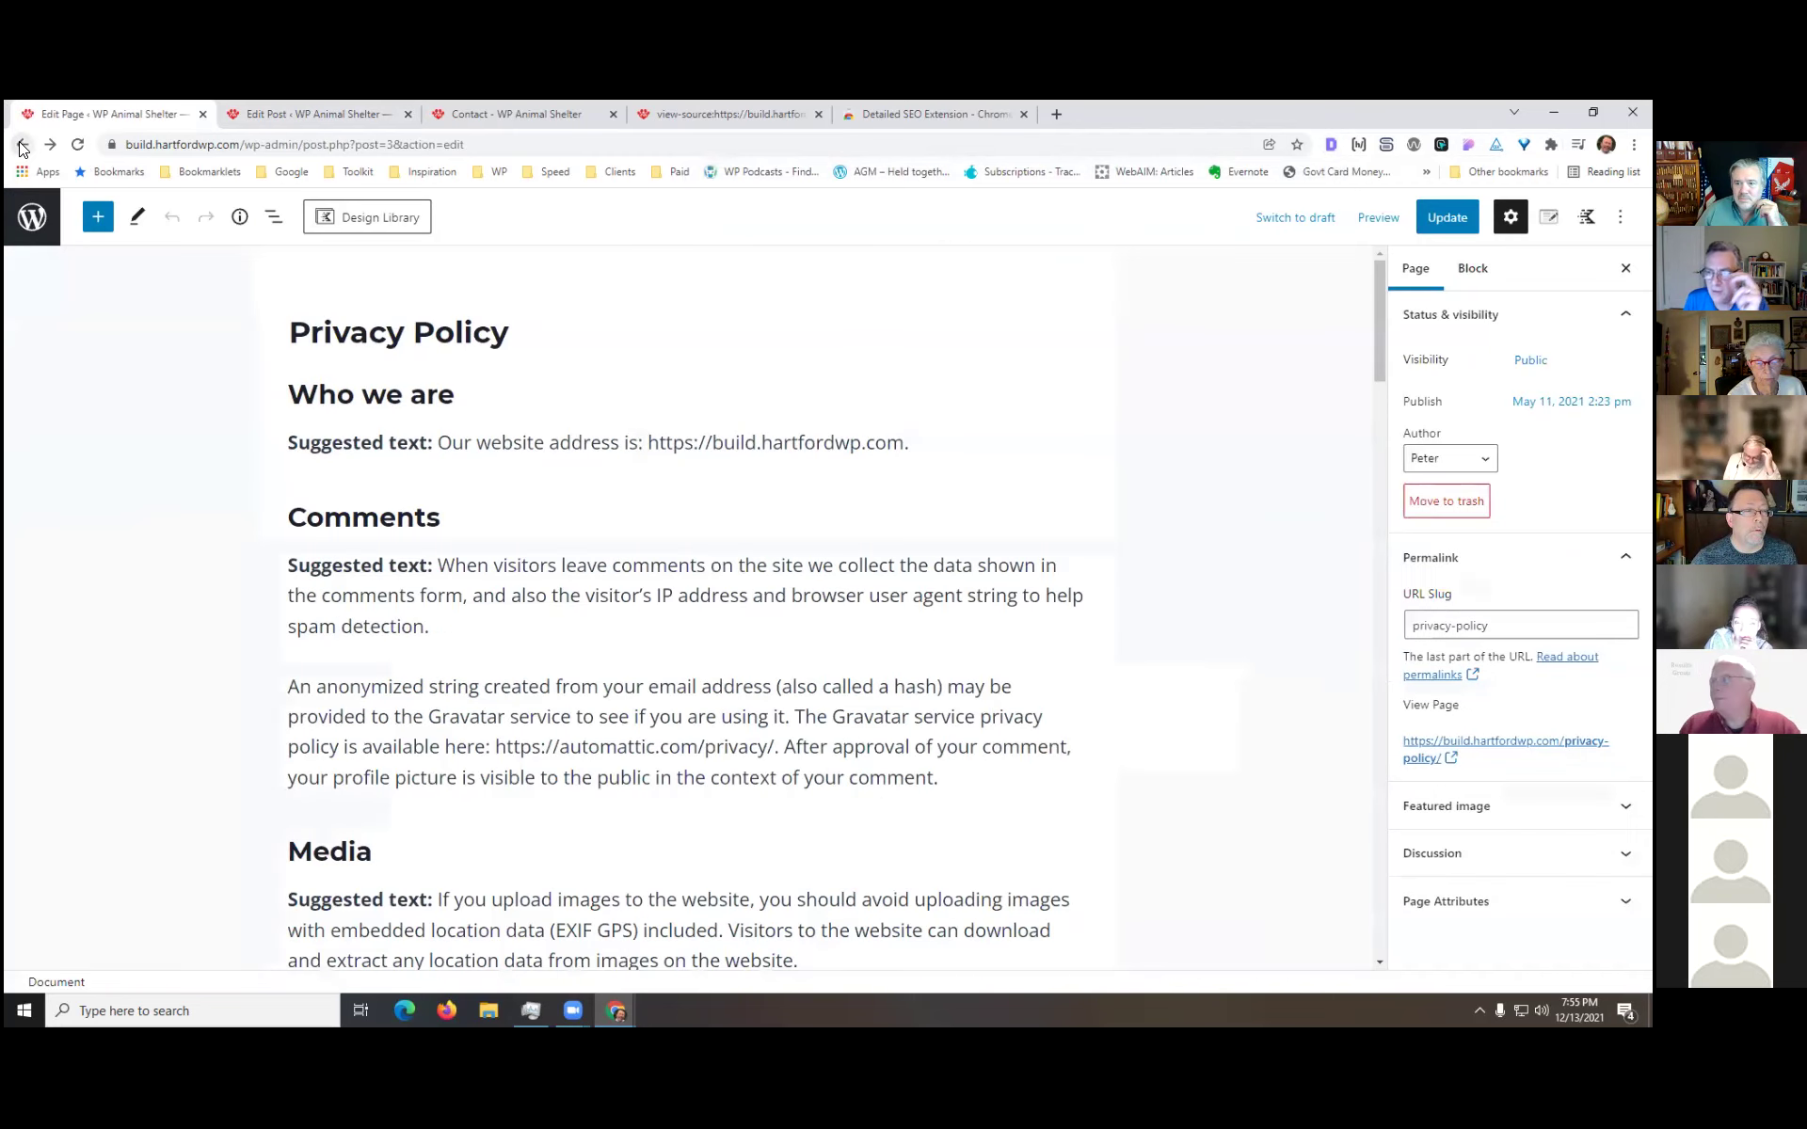
click(30, 217)
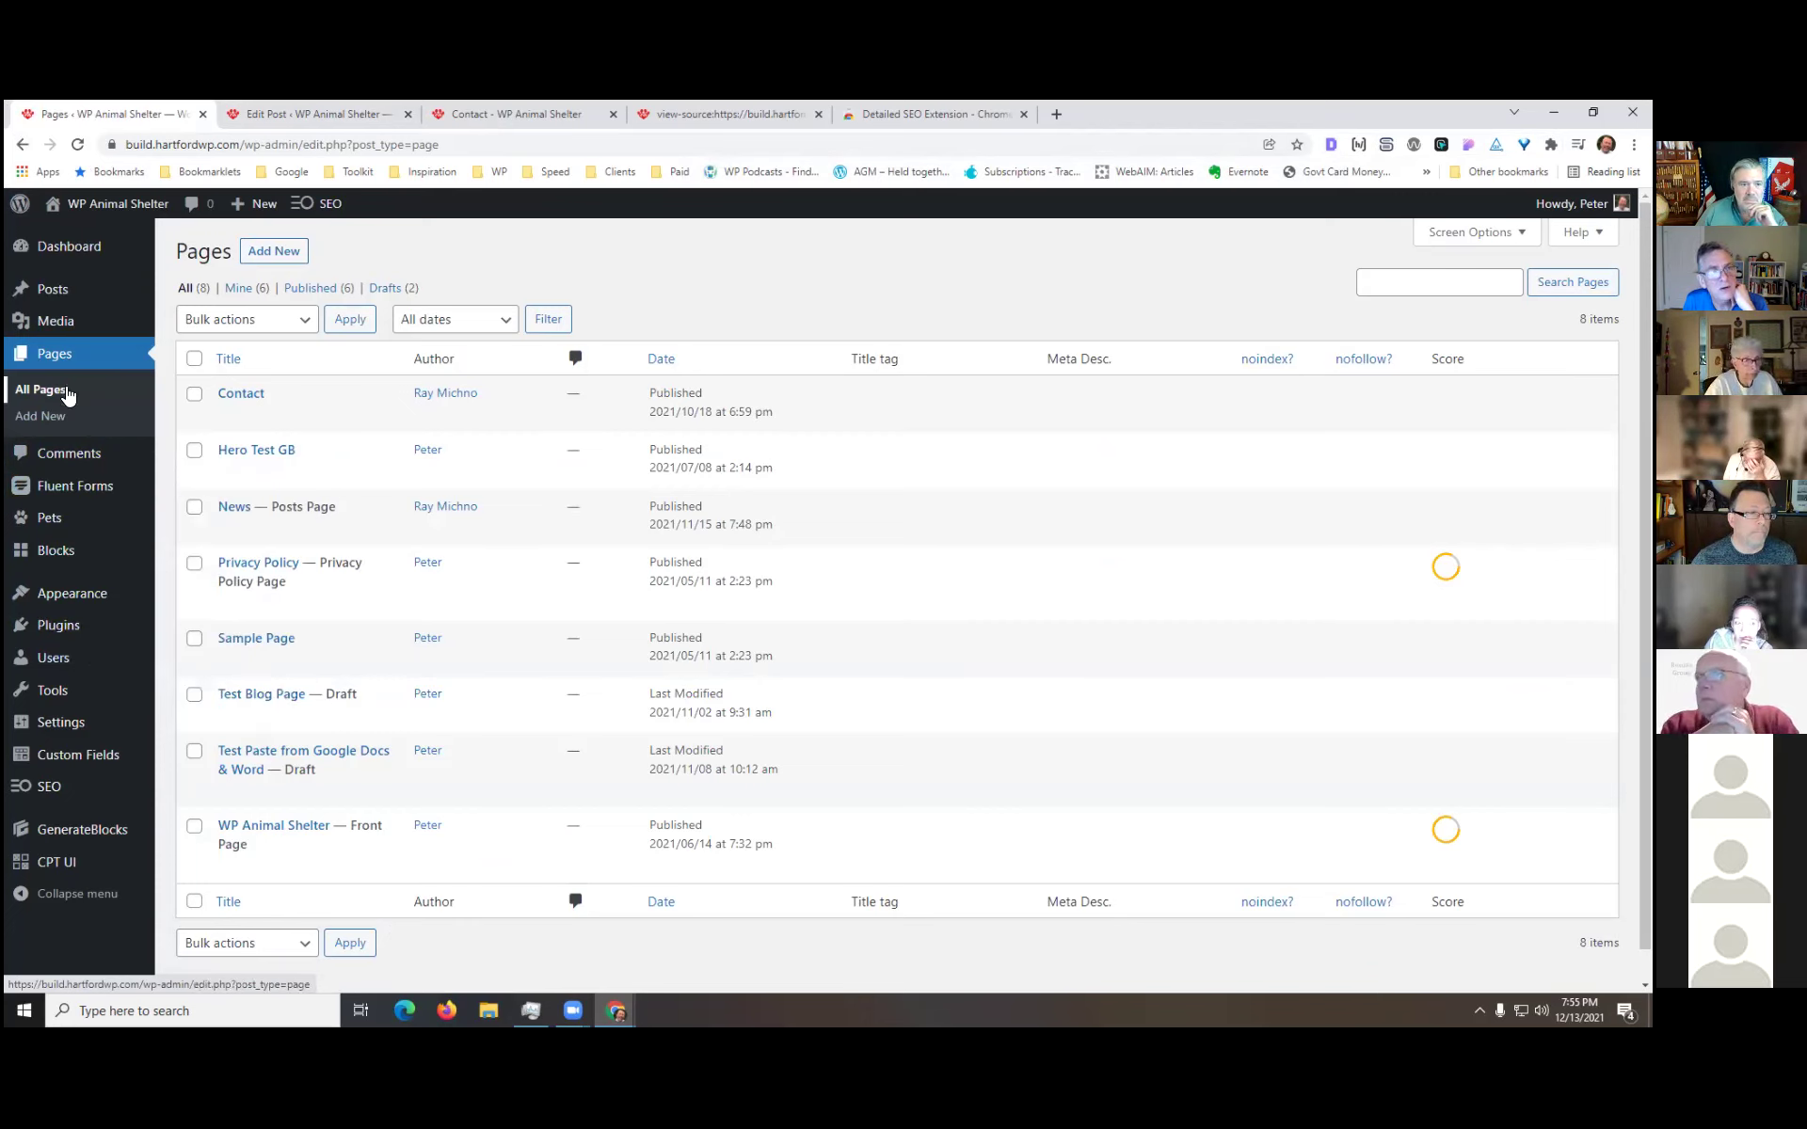
mouse_move(69, 336)
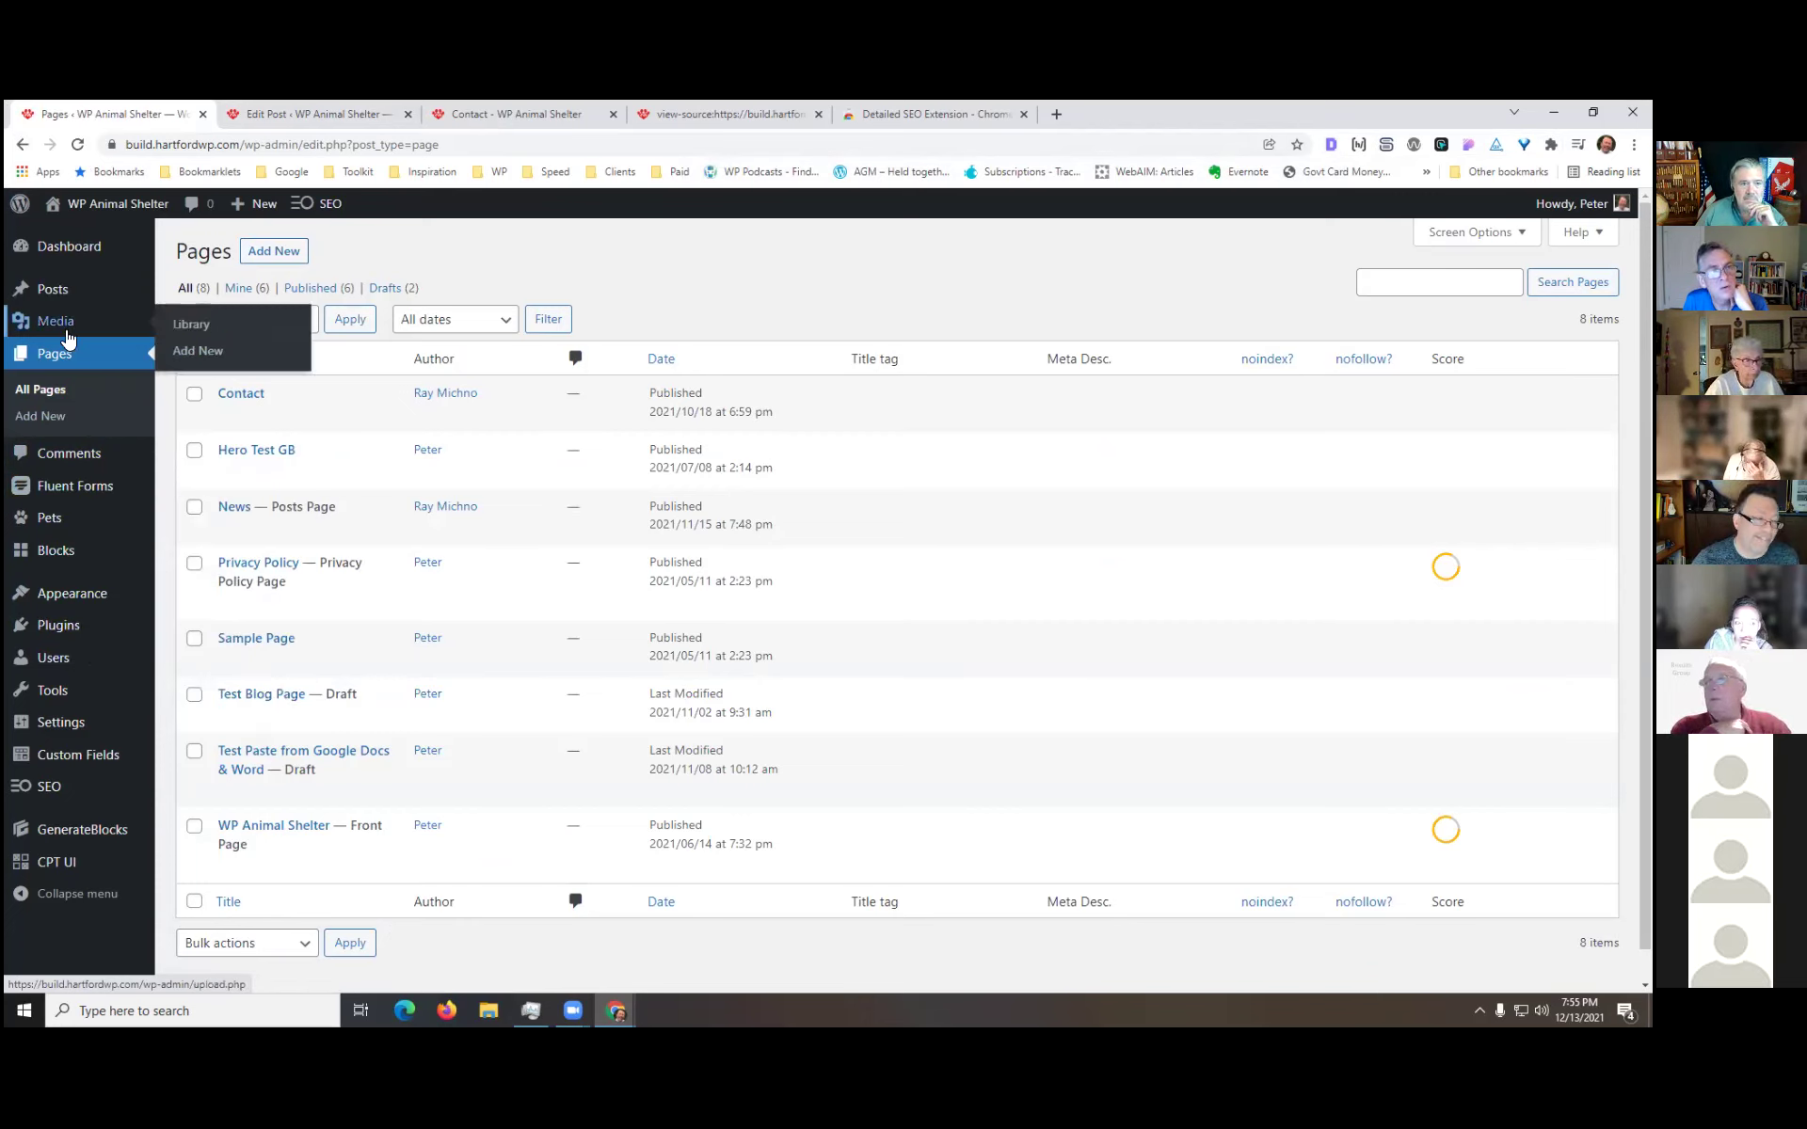
click(52, 419)
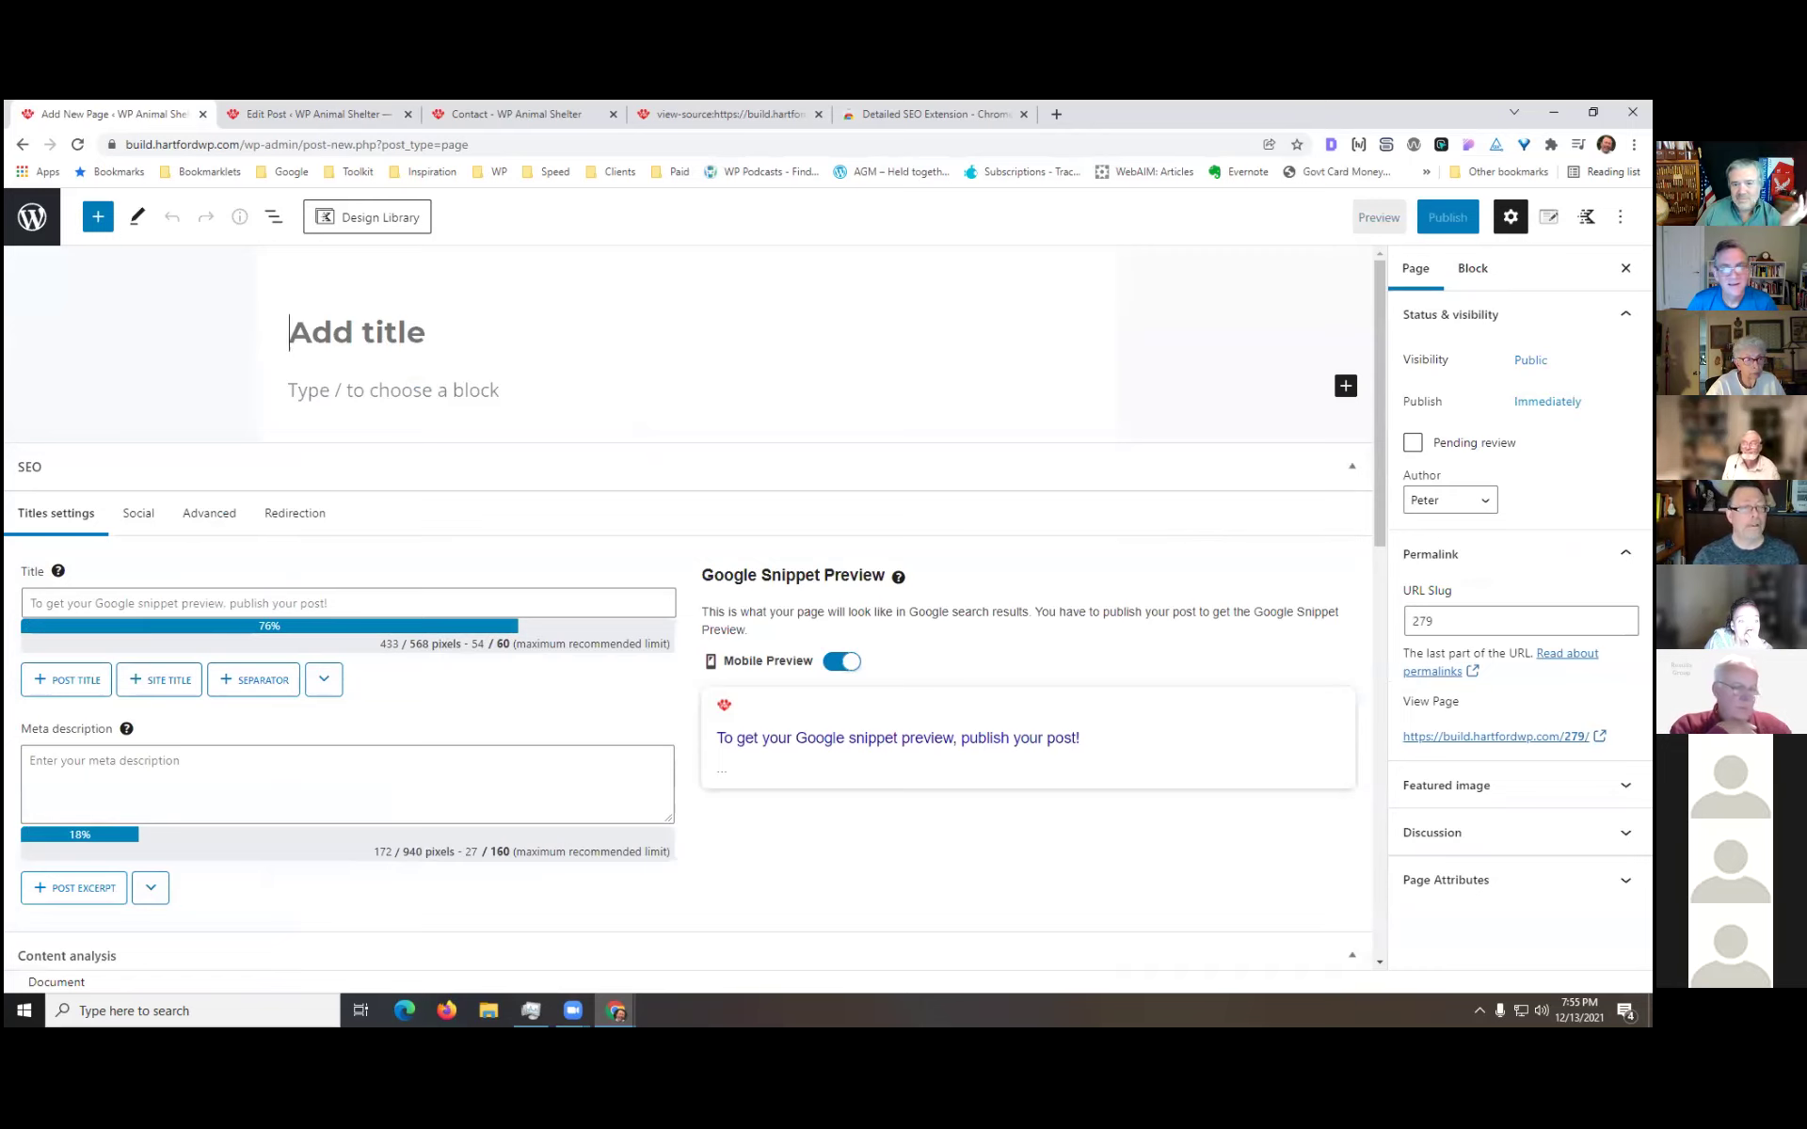
text(This is a new page)
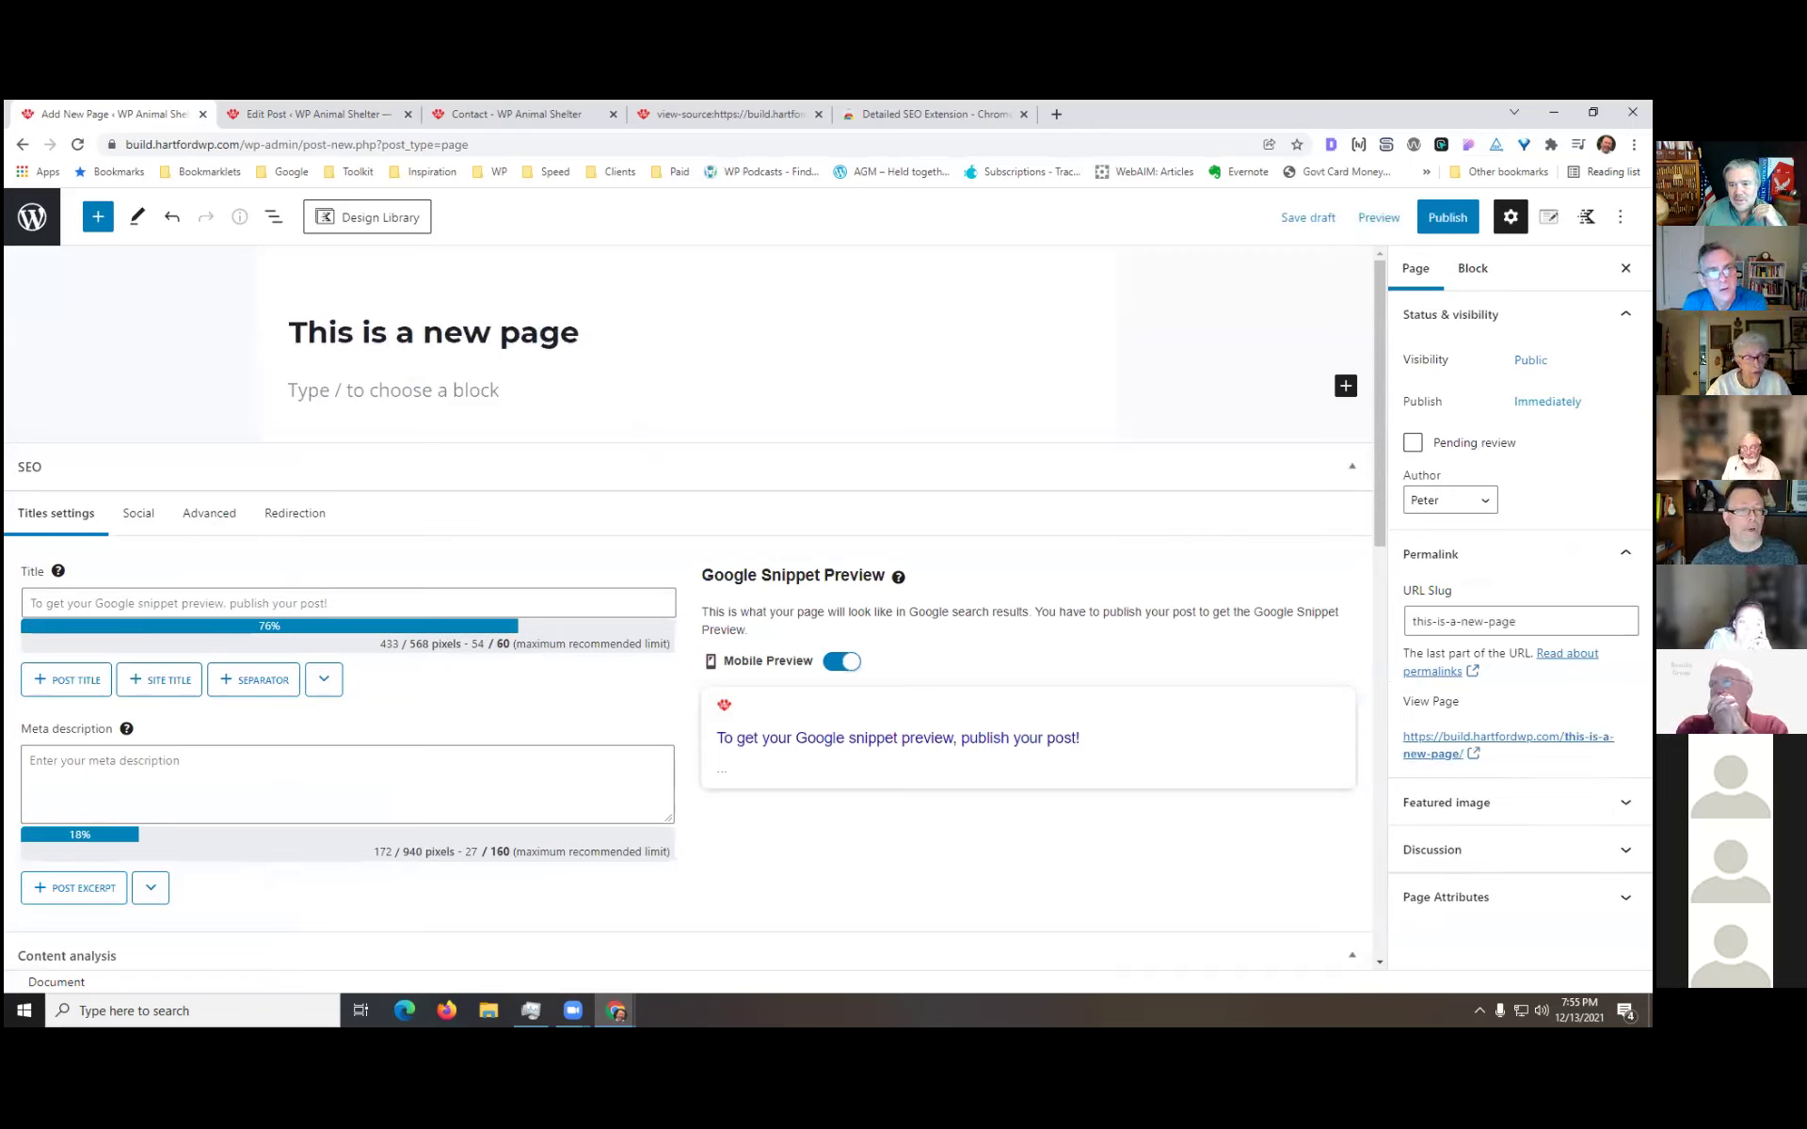
- Add the paragraph "What is happening here." and an empty H2 Heading block below it, and check the available heading levels
click(643, 392)
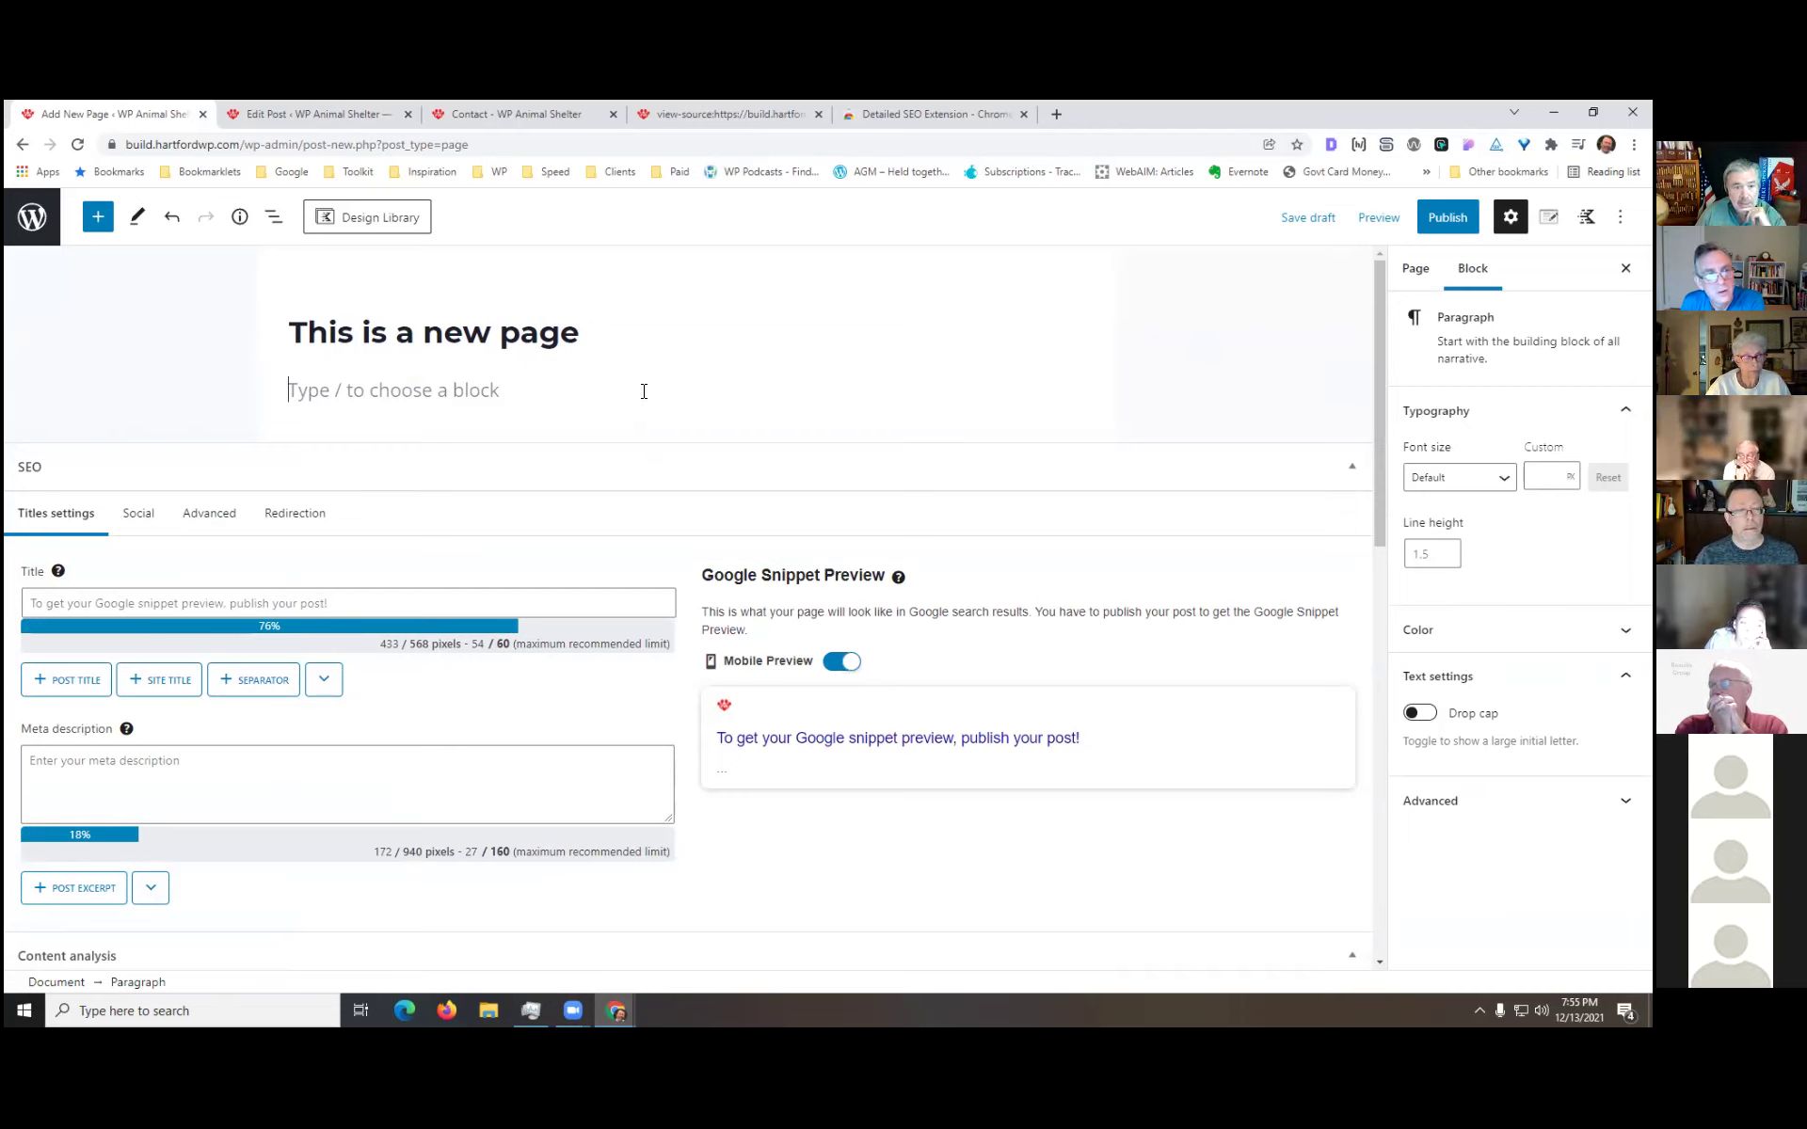
text(What is happening here.)
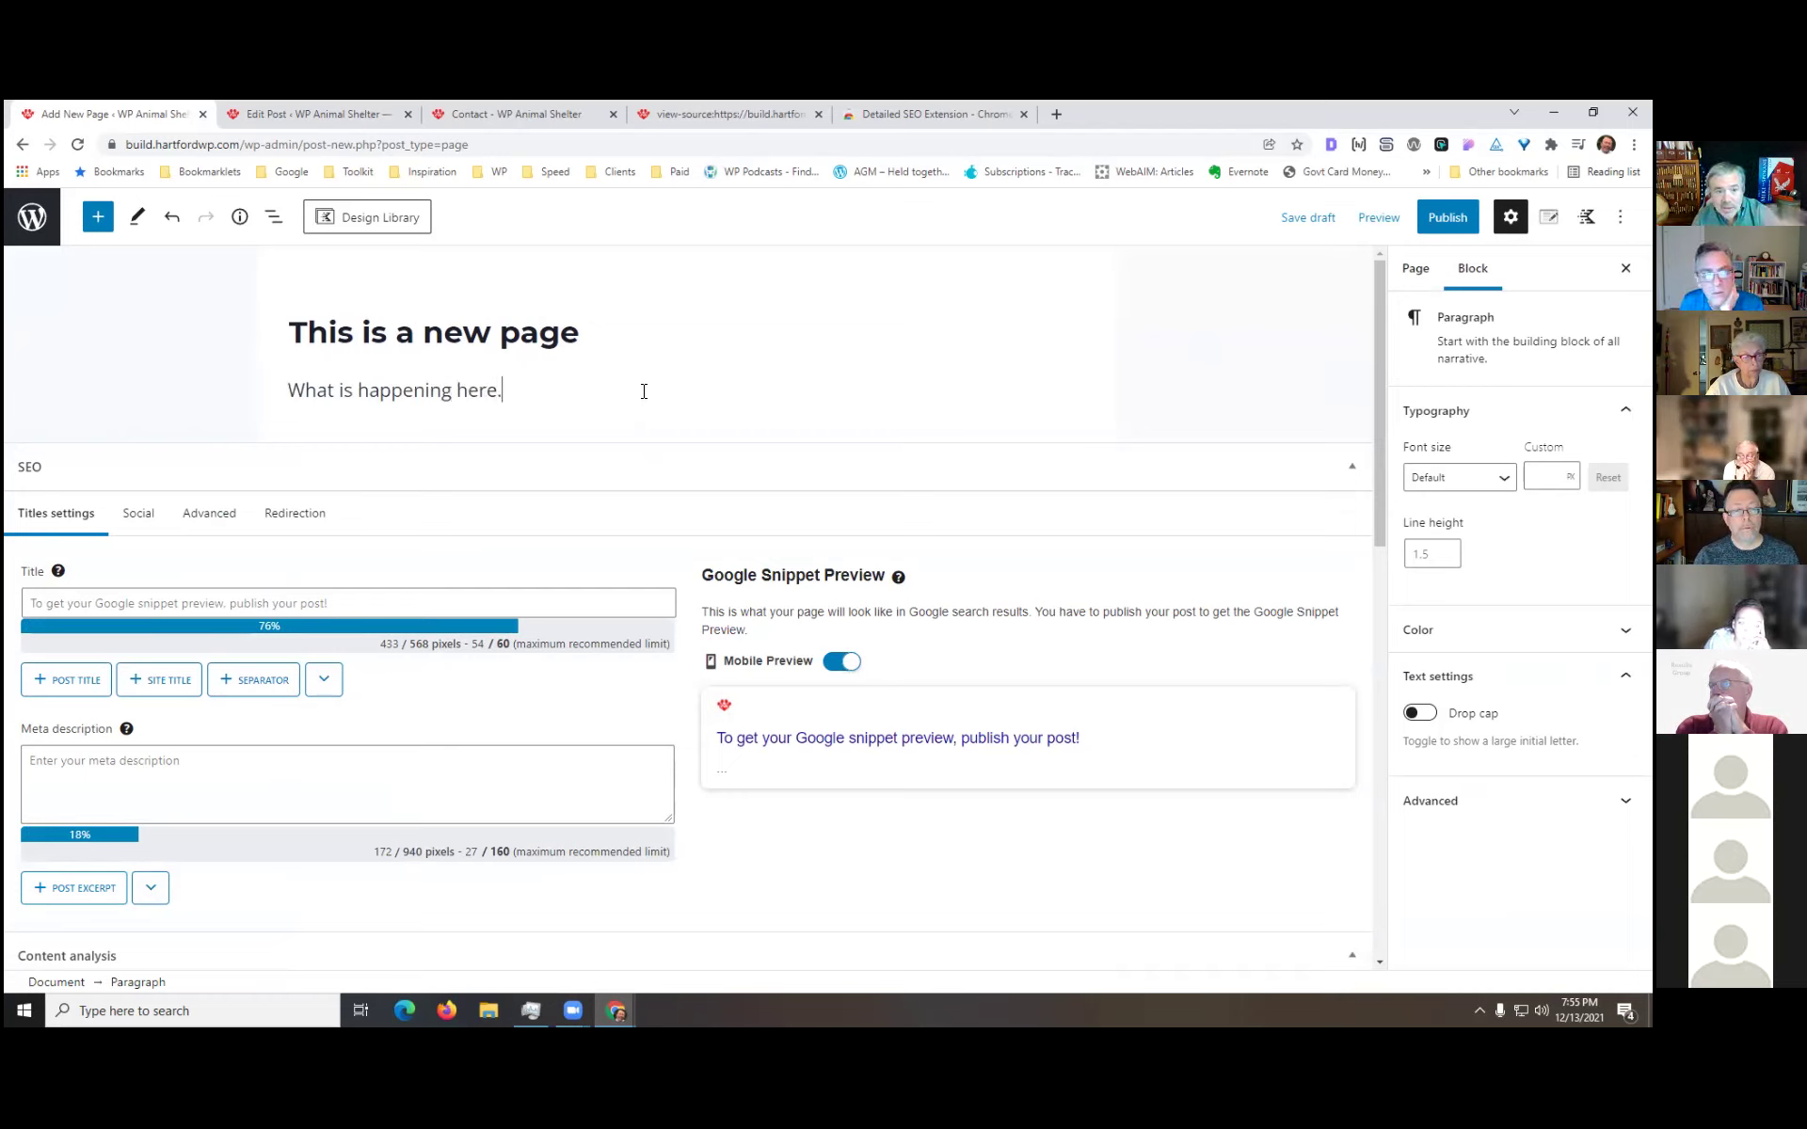
key(Return)
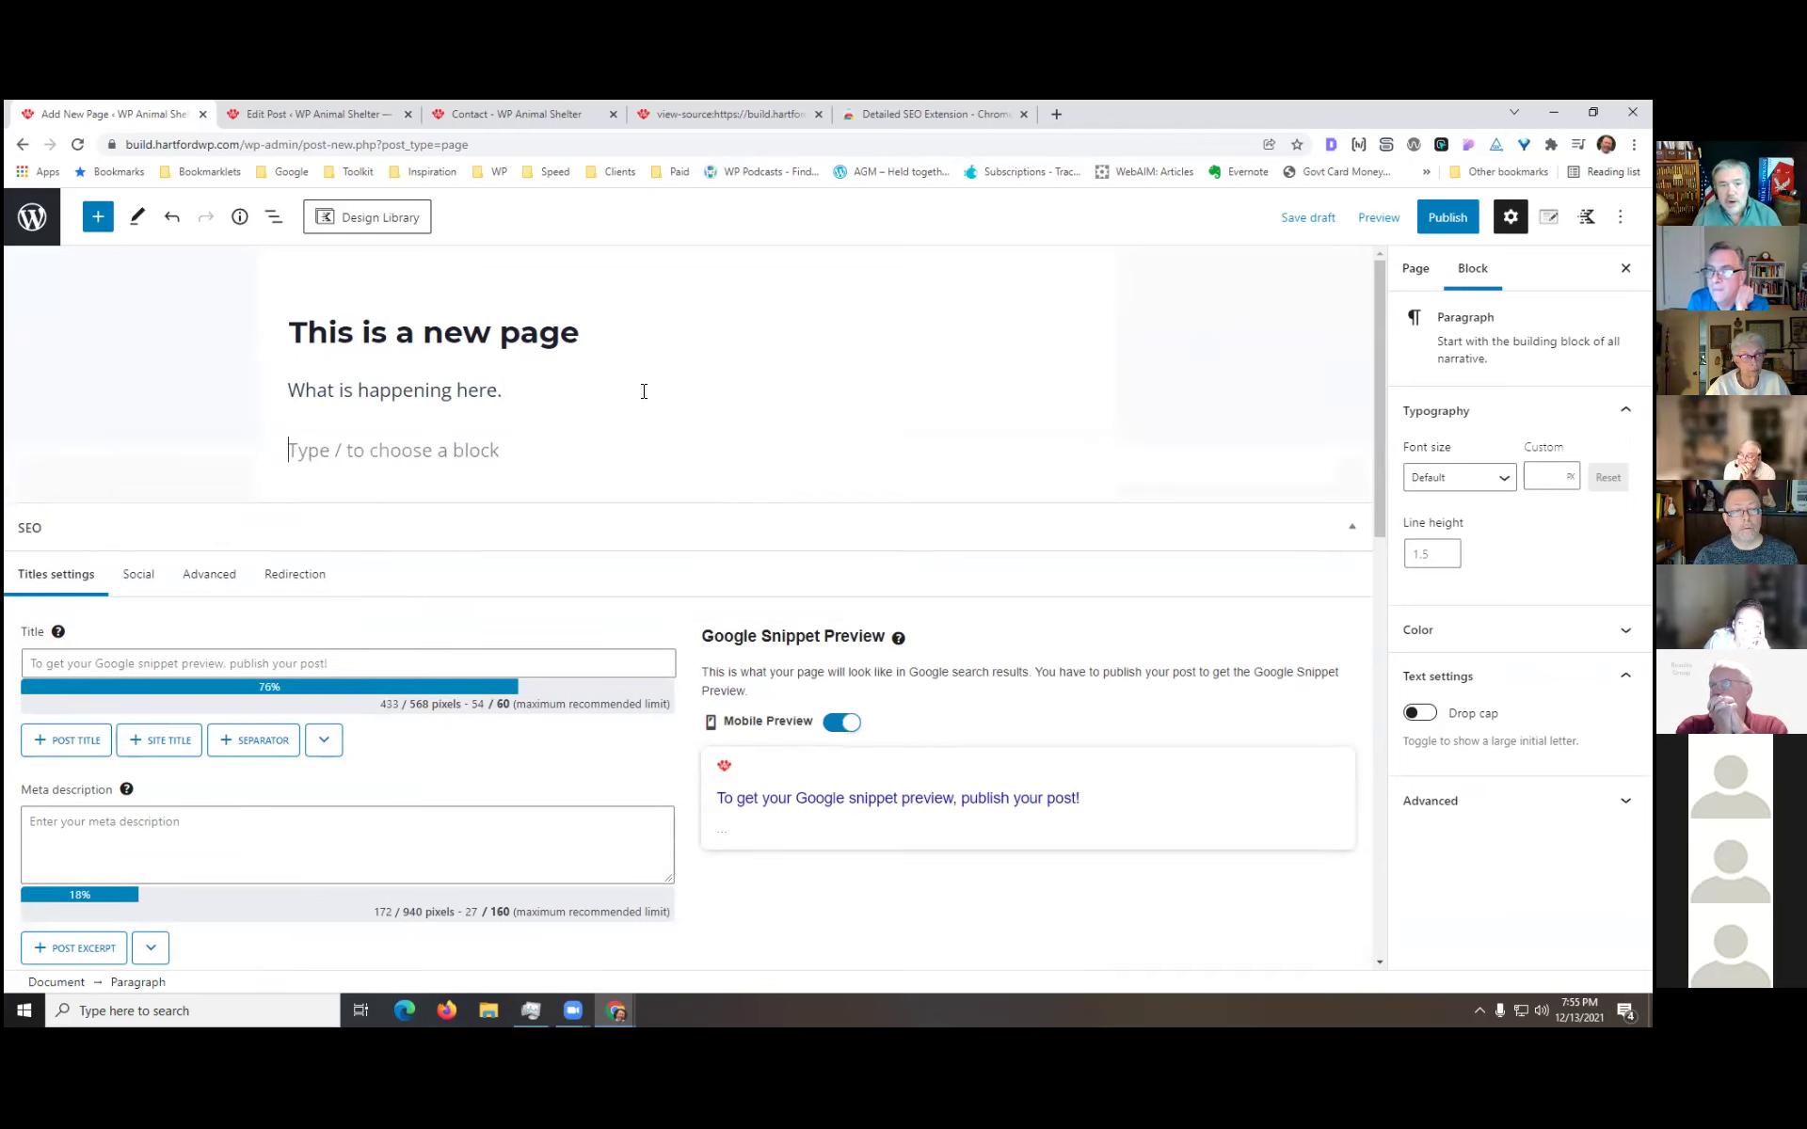
text(/h)
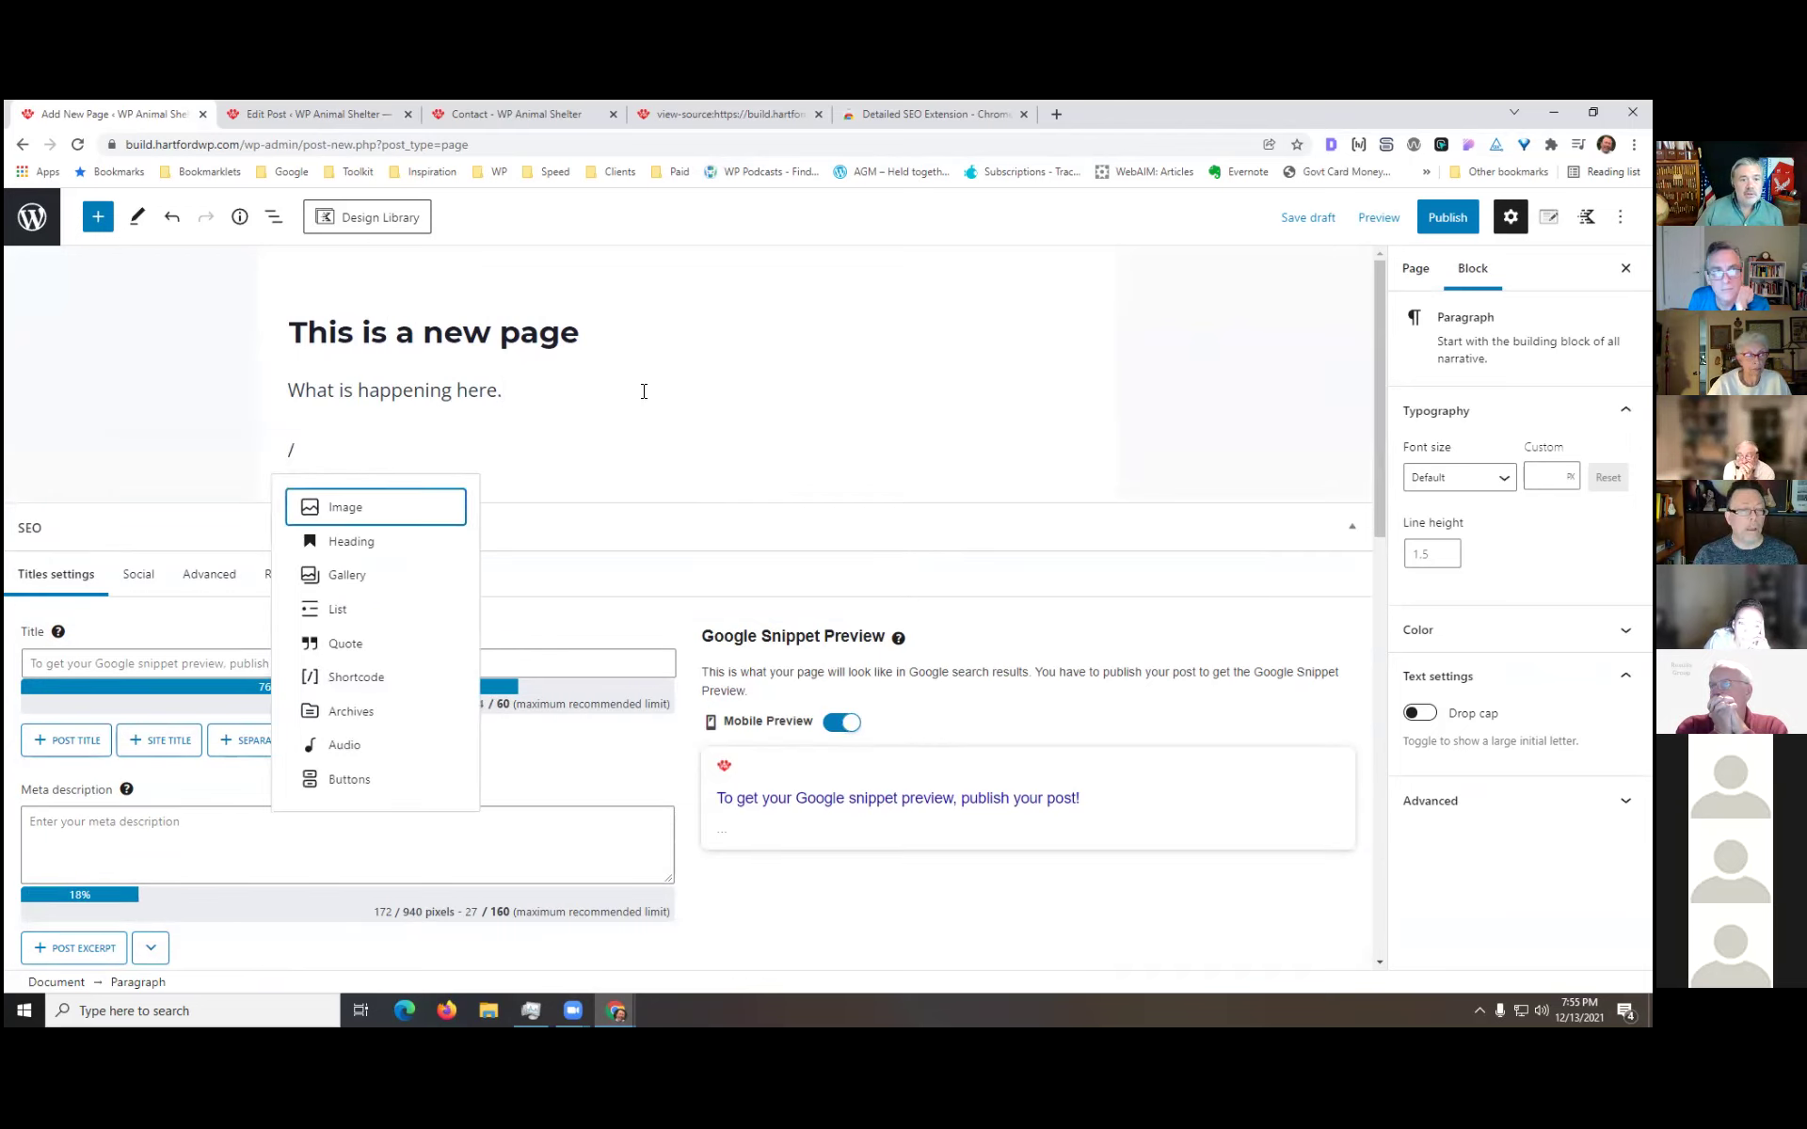
key(Return)
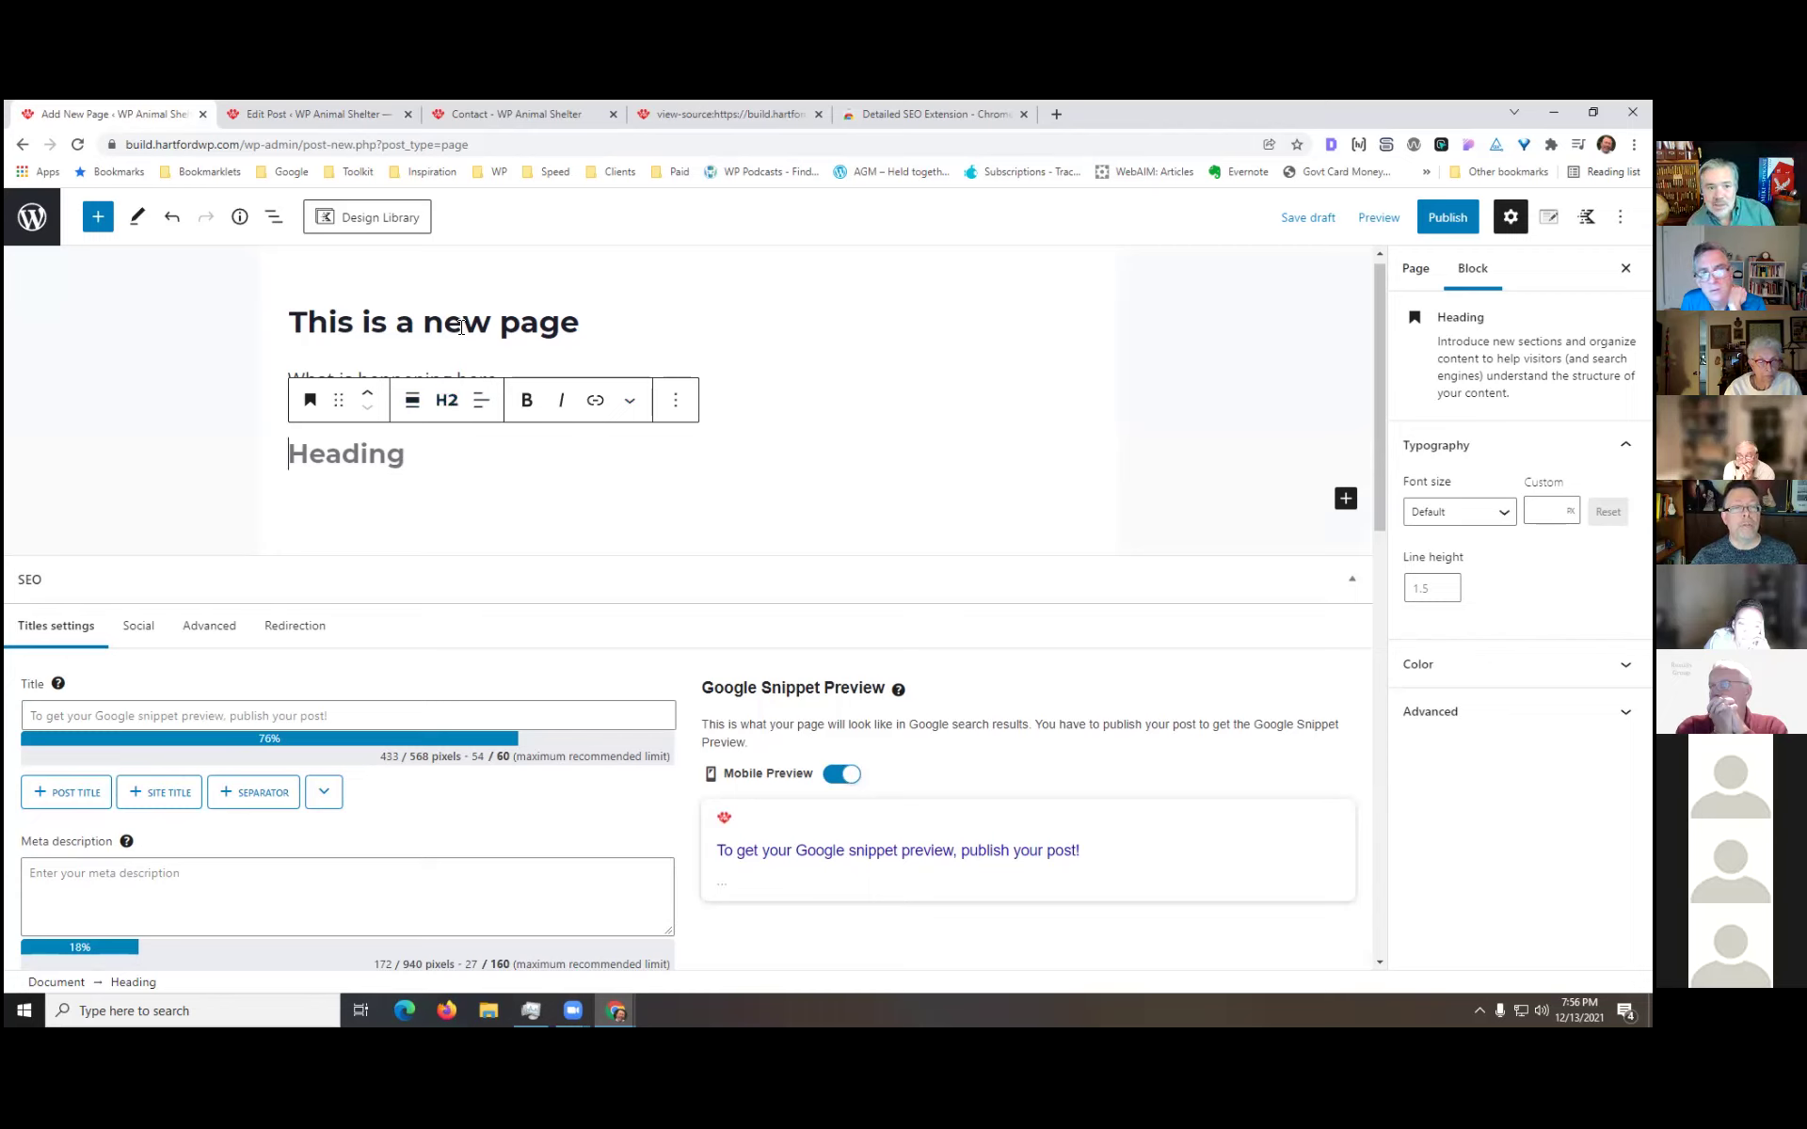
click(448, 400)
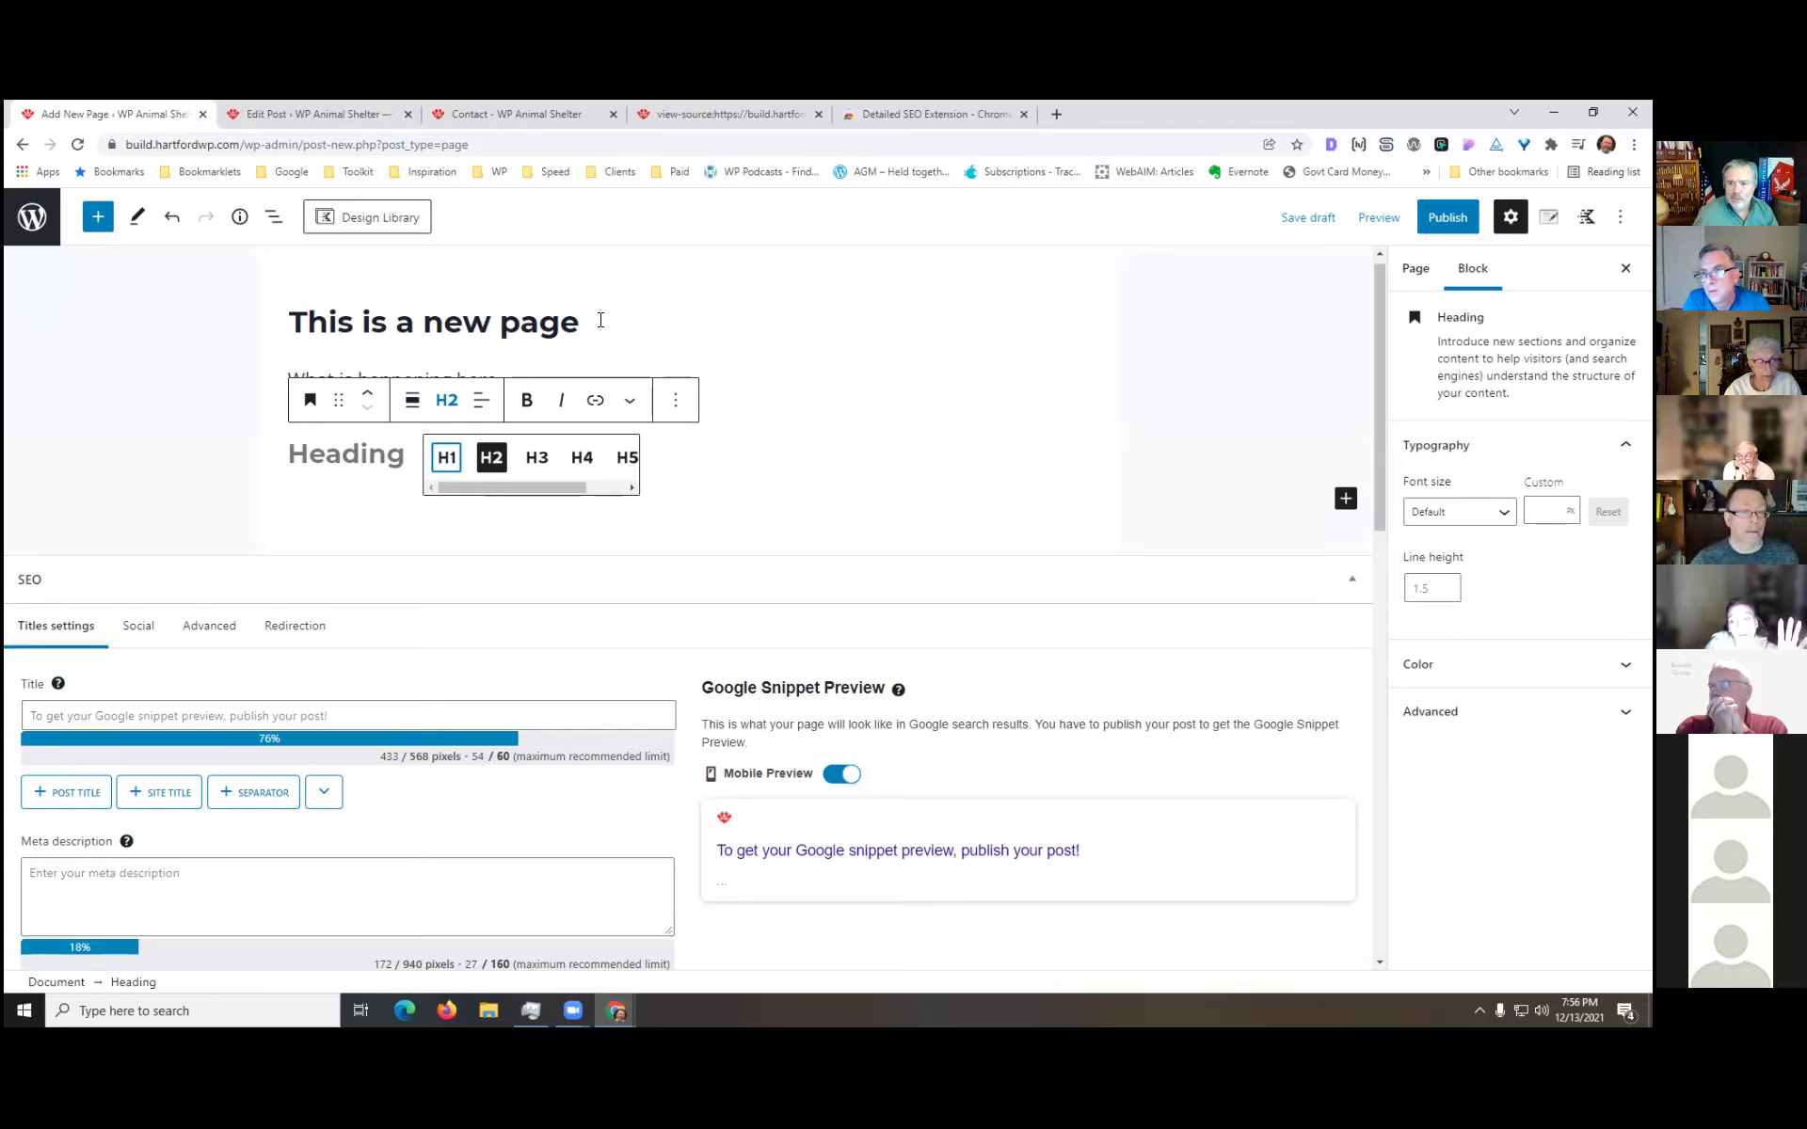
click(678, 326)
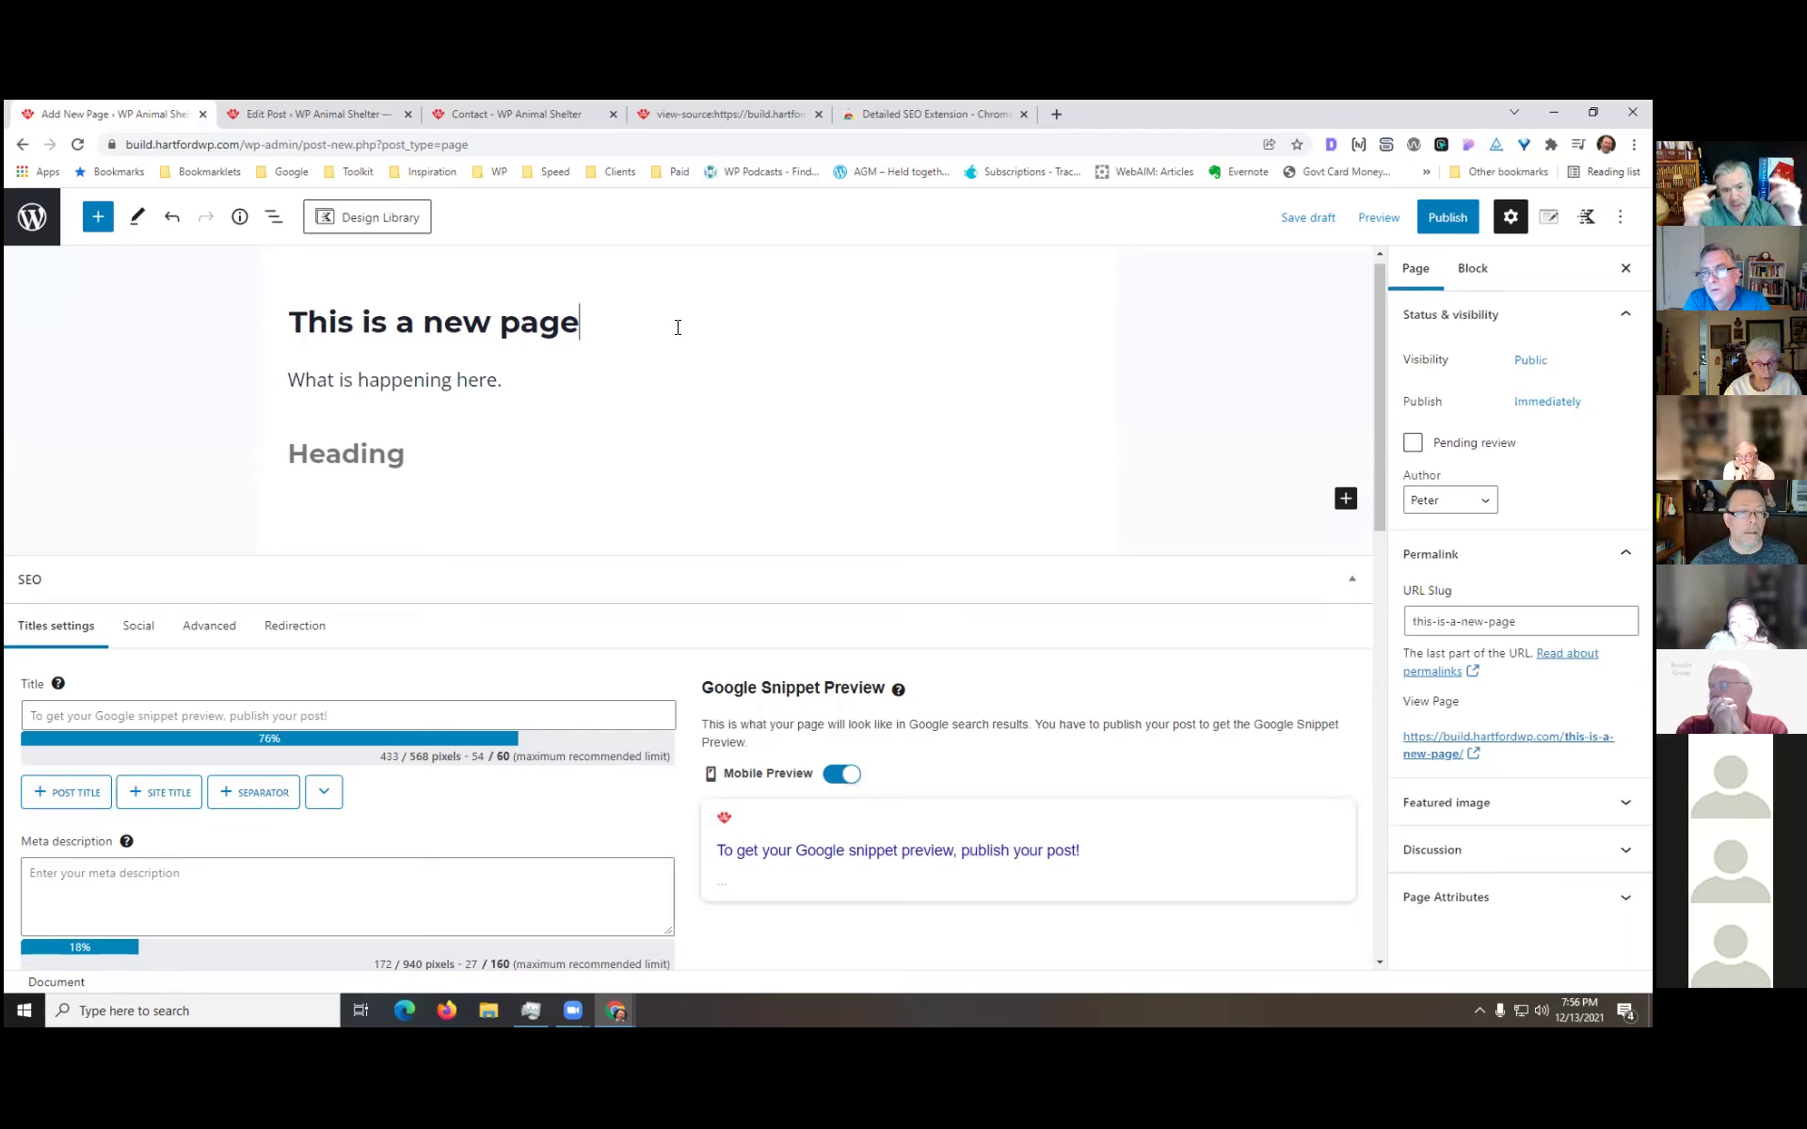
click(397, 455)
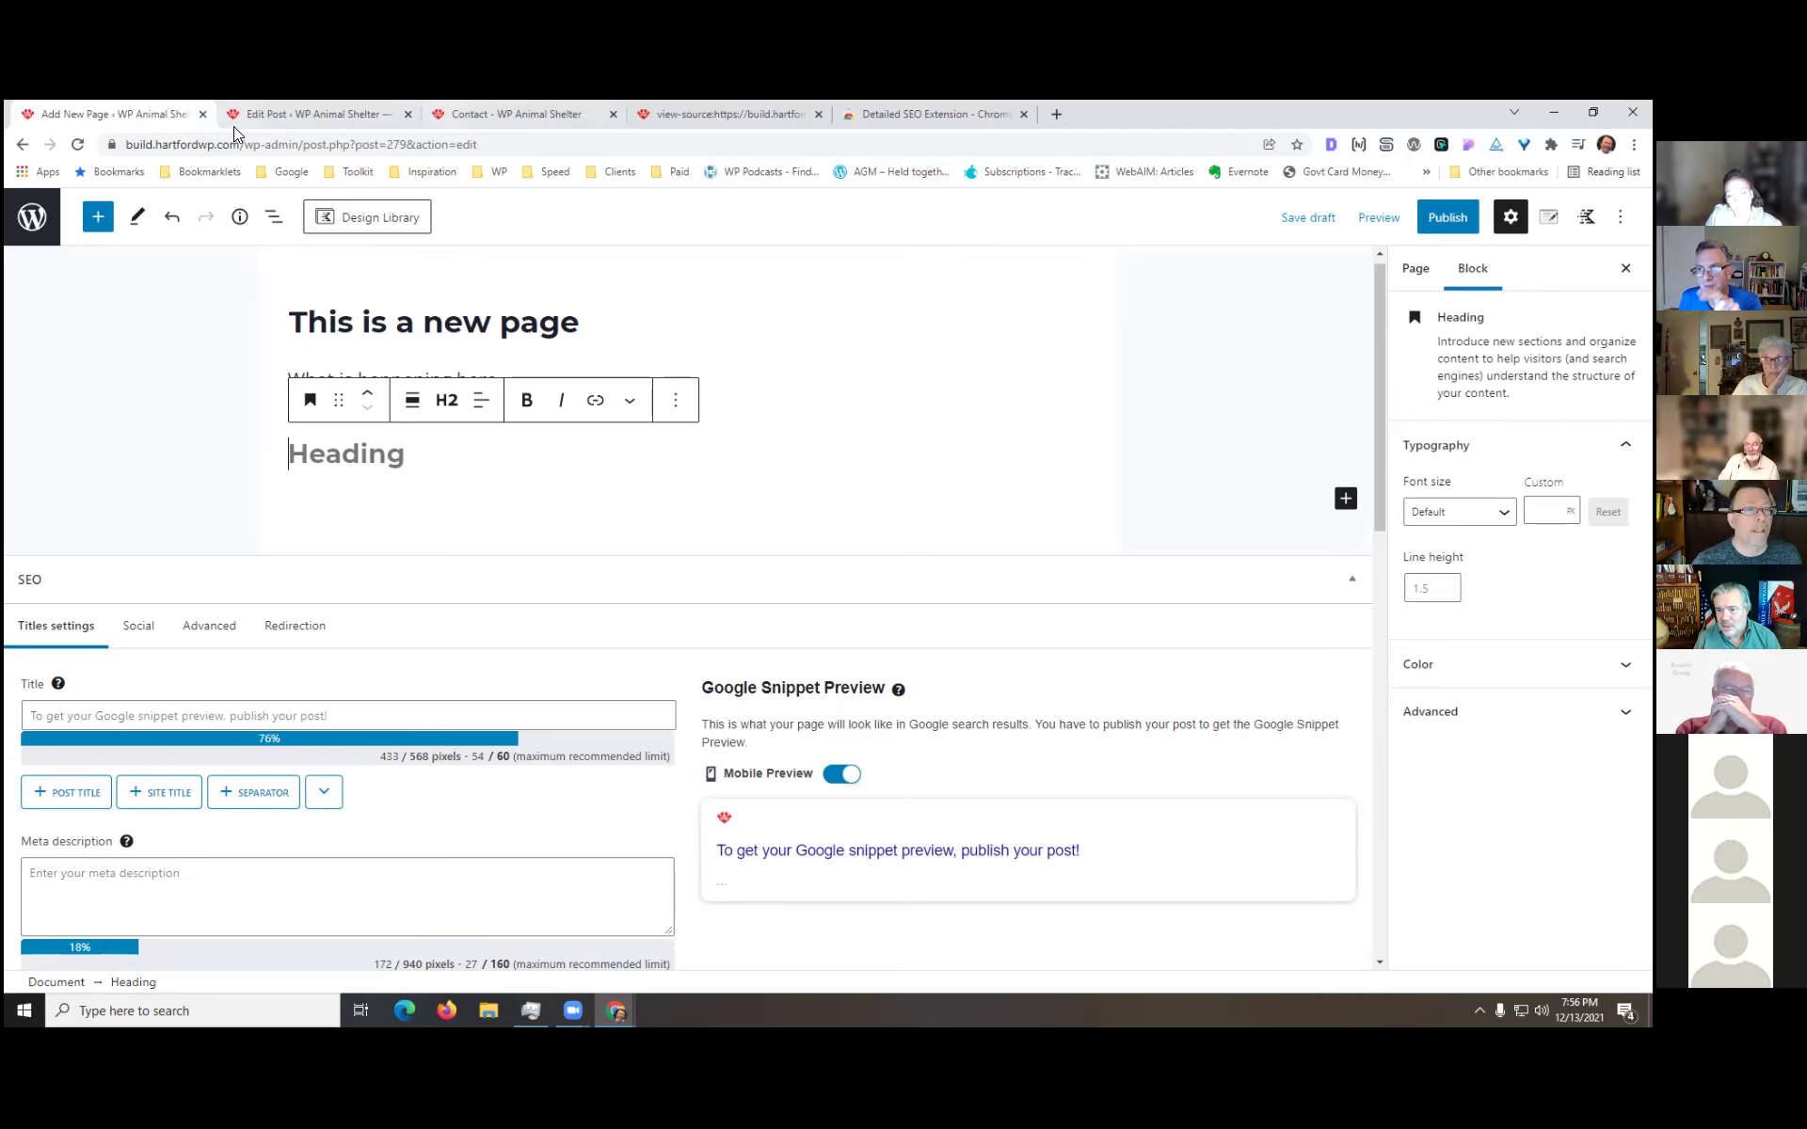
- Open the list of pages in a new browser tab and go from there to the site's News page
right_click(38, 215)
click(40, 223)
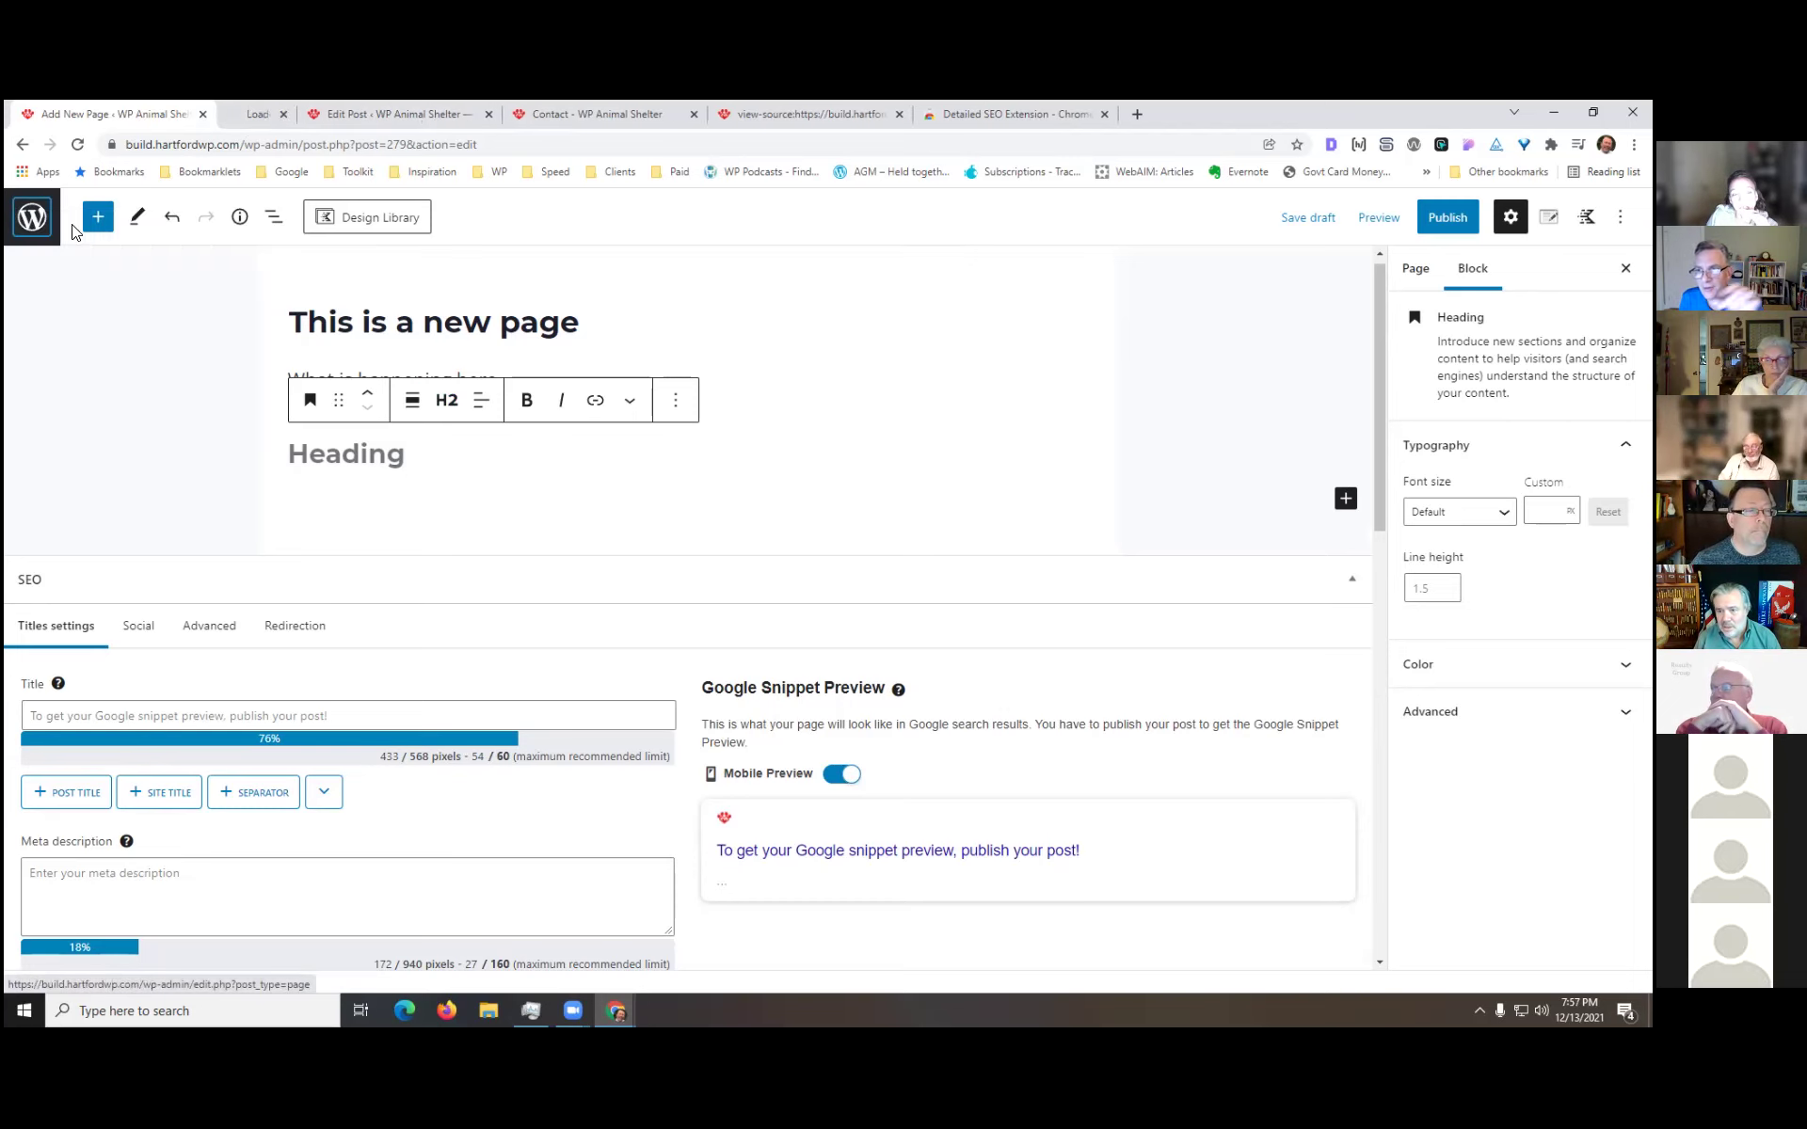
click(320, 114)
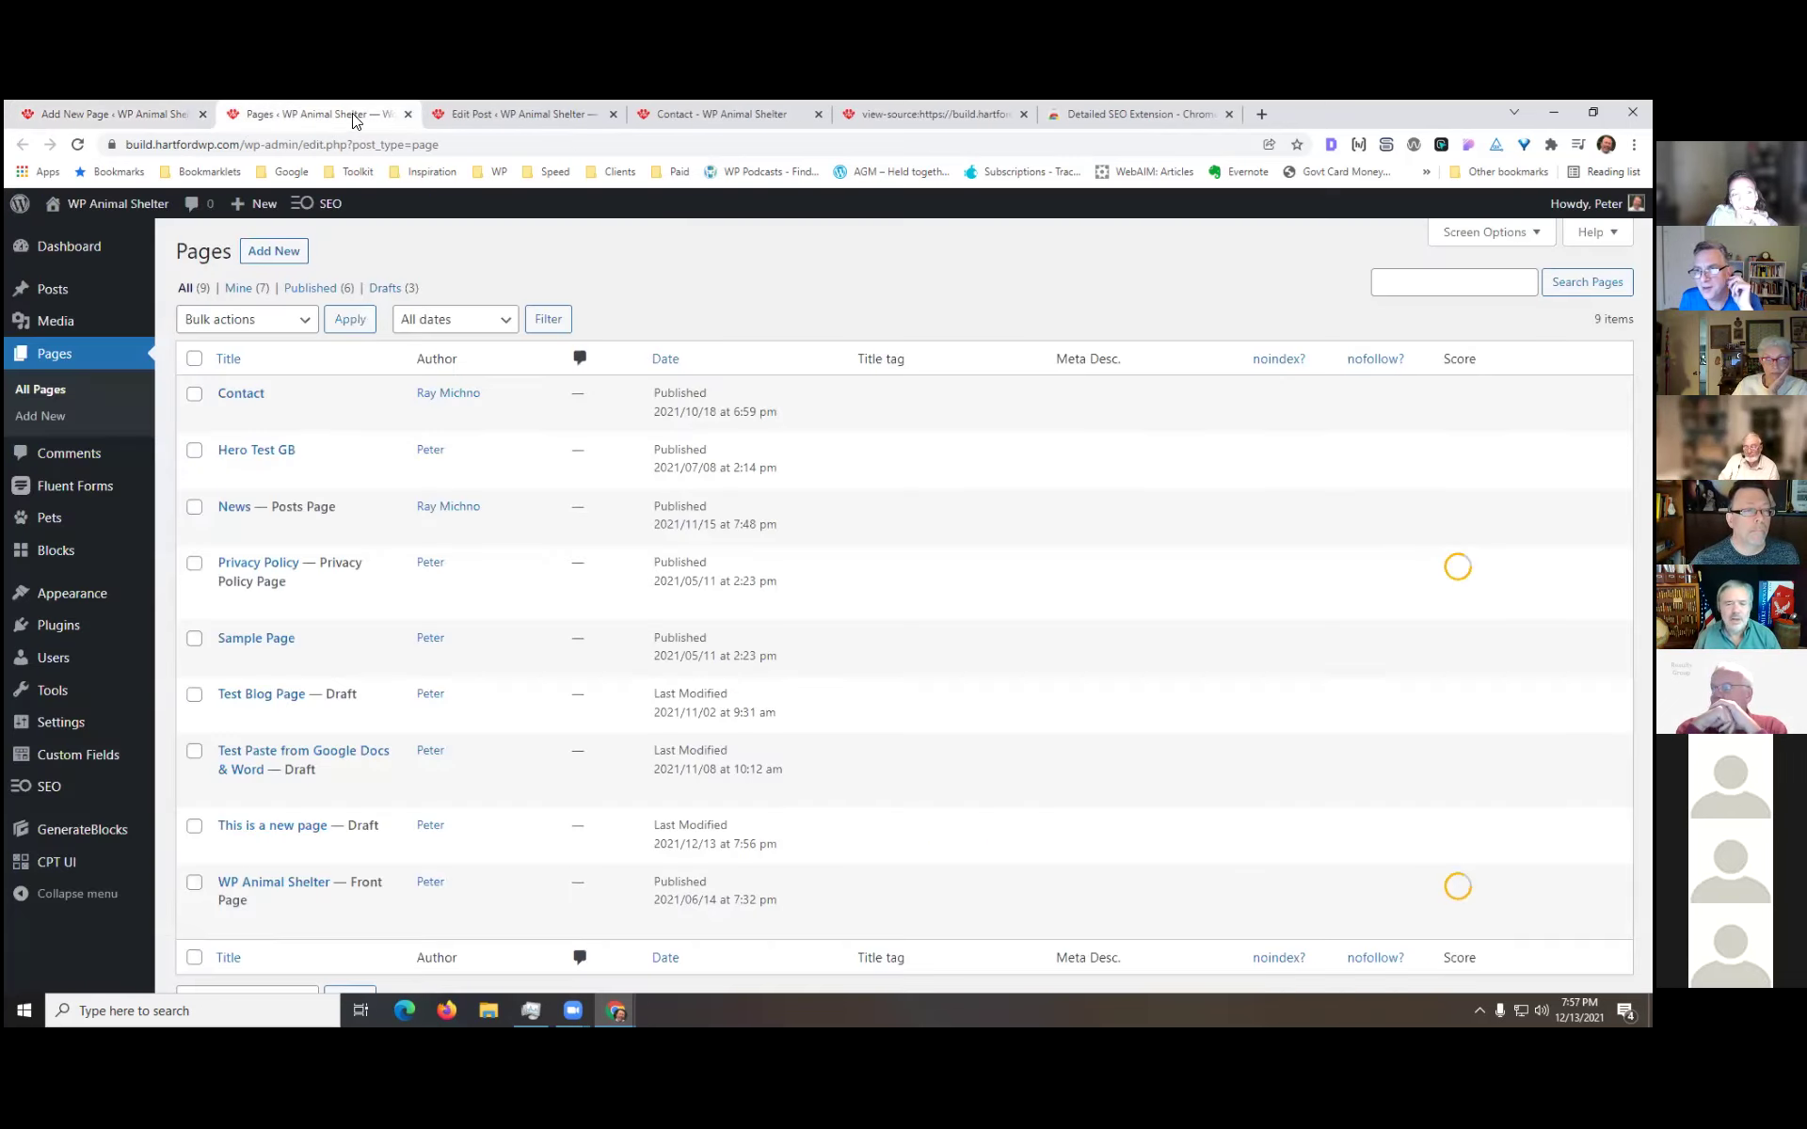
click(81, 240)
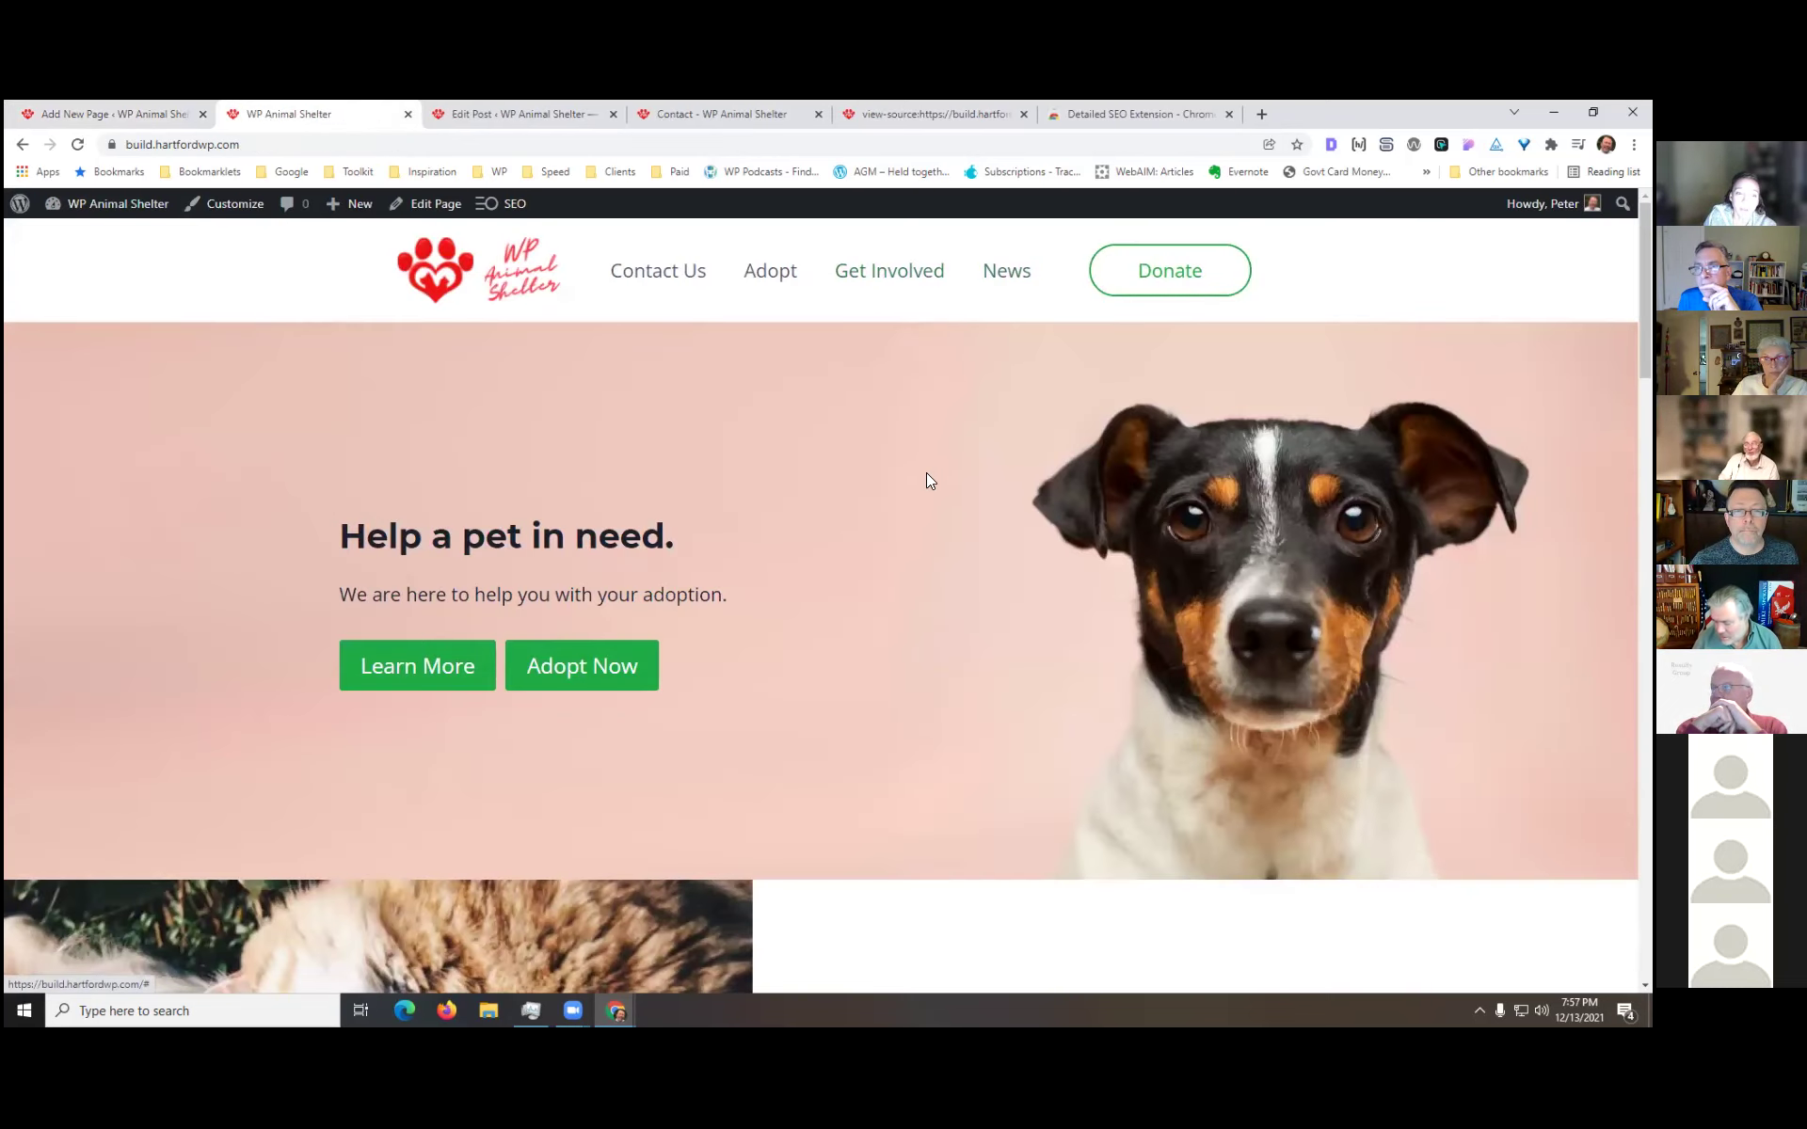
click(1007, 278)
scroll(1209, 554, down, 3)
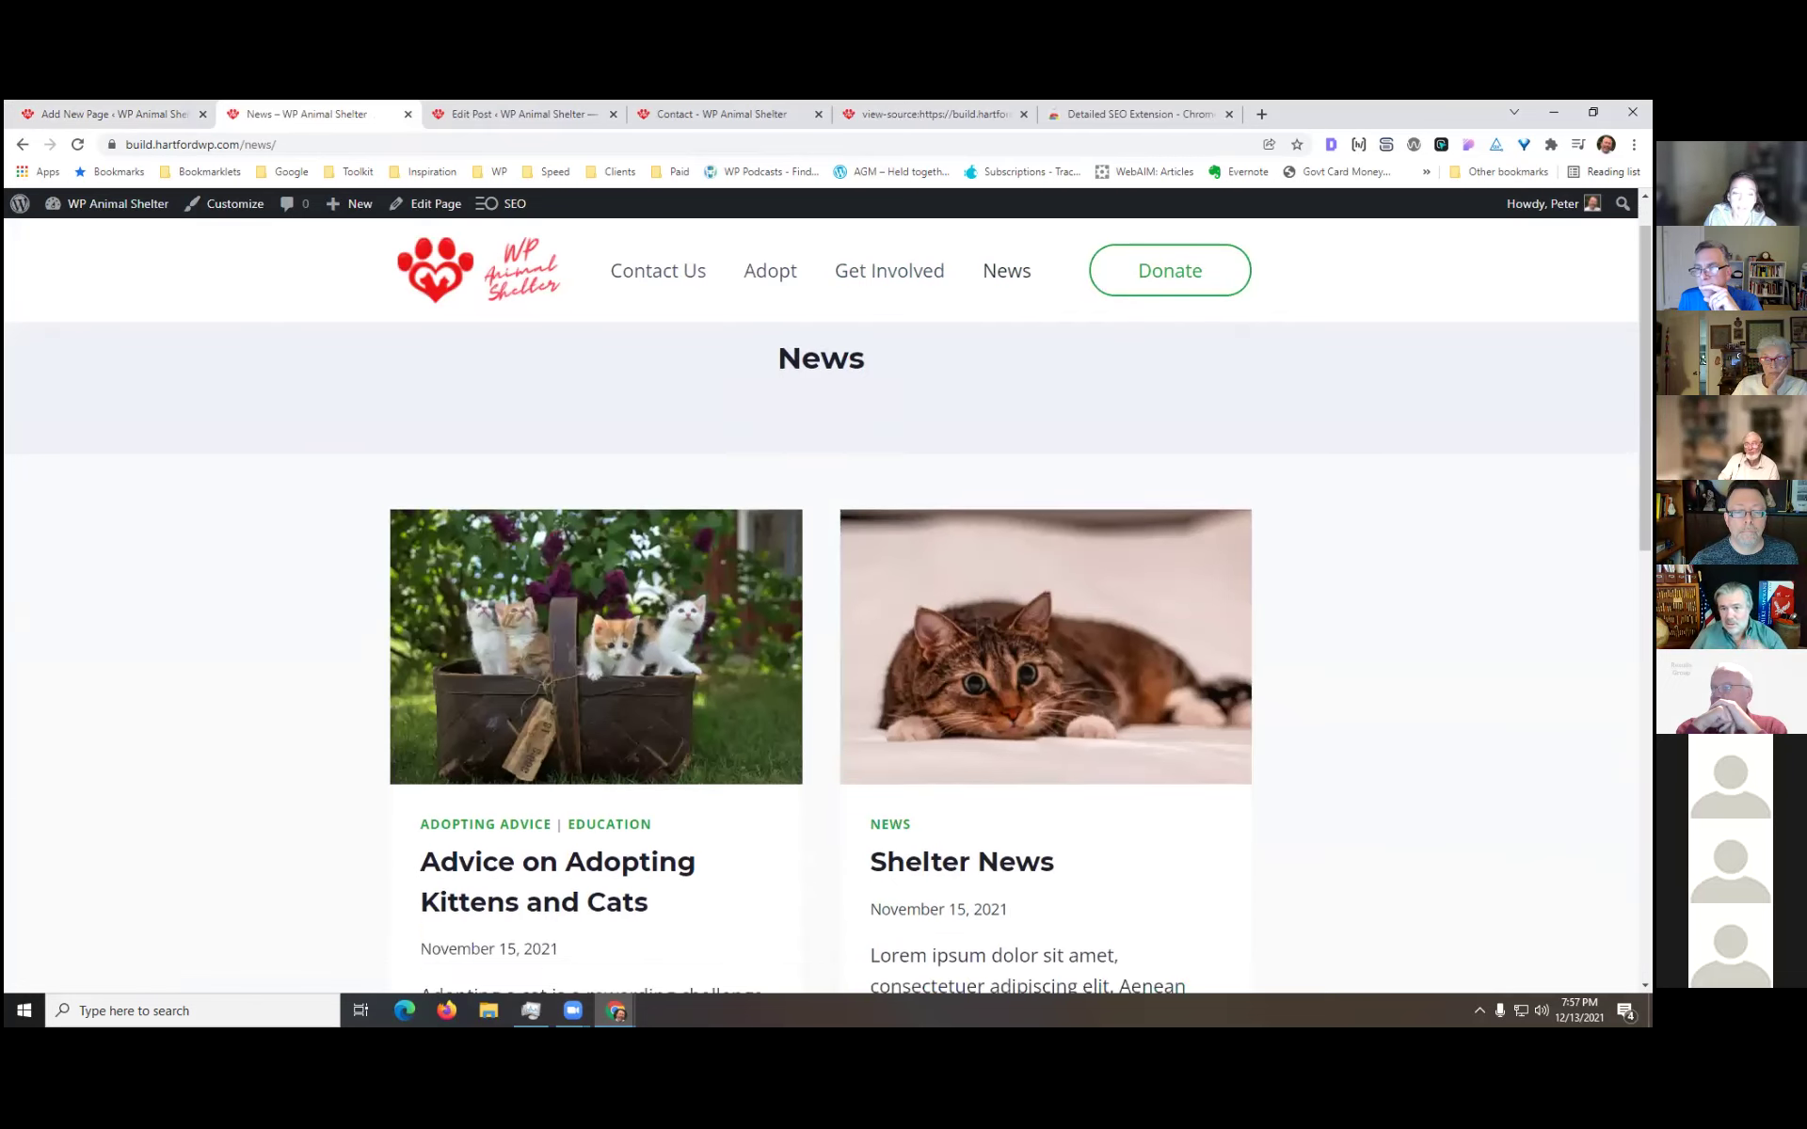
- Inspect the News page's title, description and heading structure with the Detailed SEO Extension
click(1329, 145)
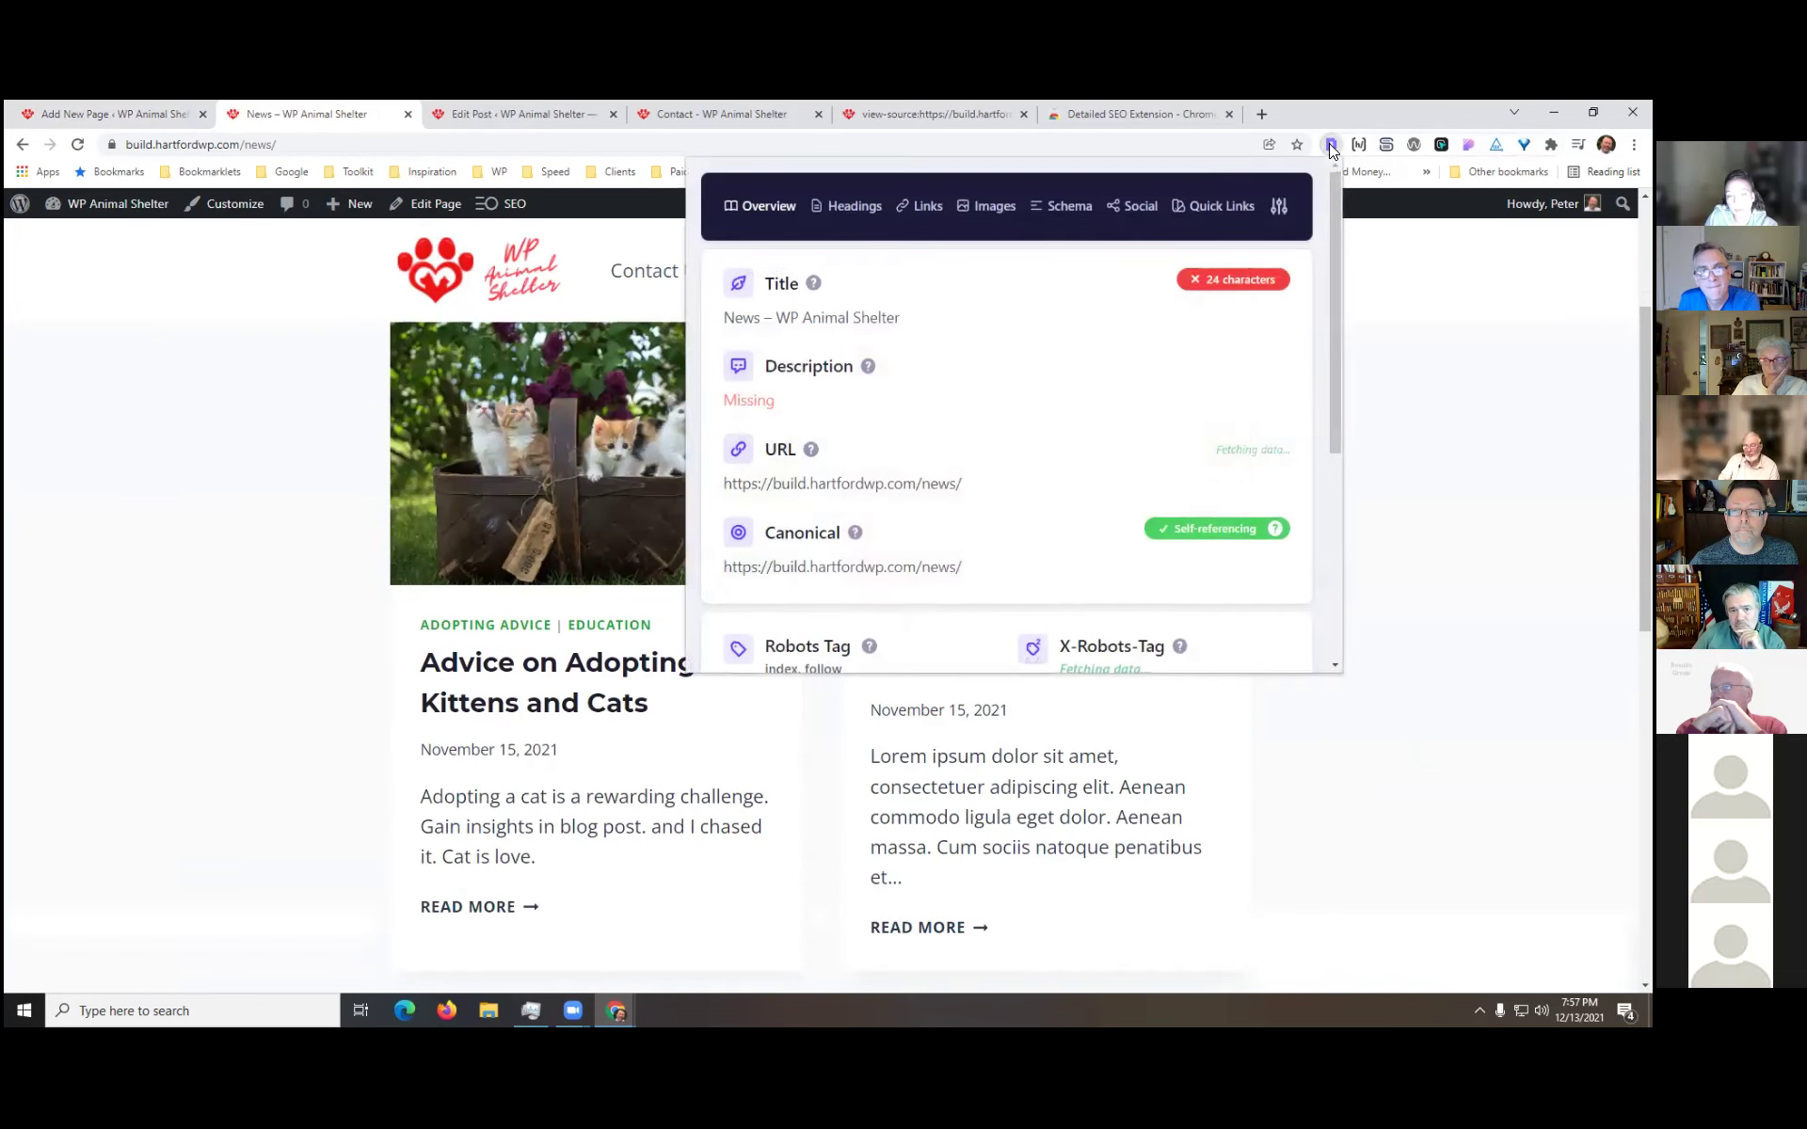
click(858, 216)
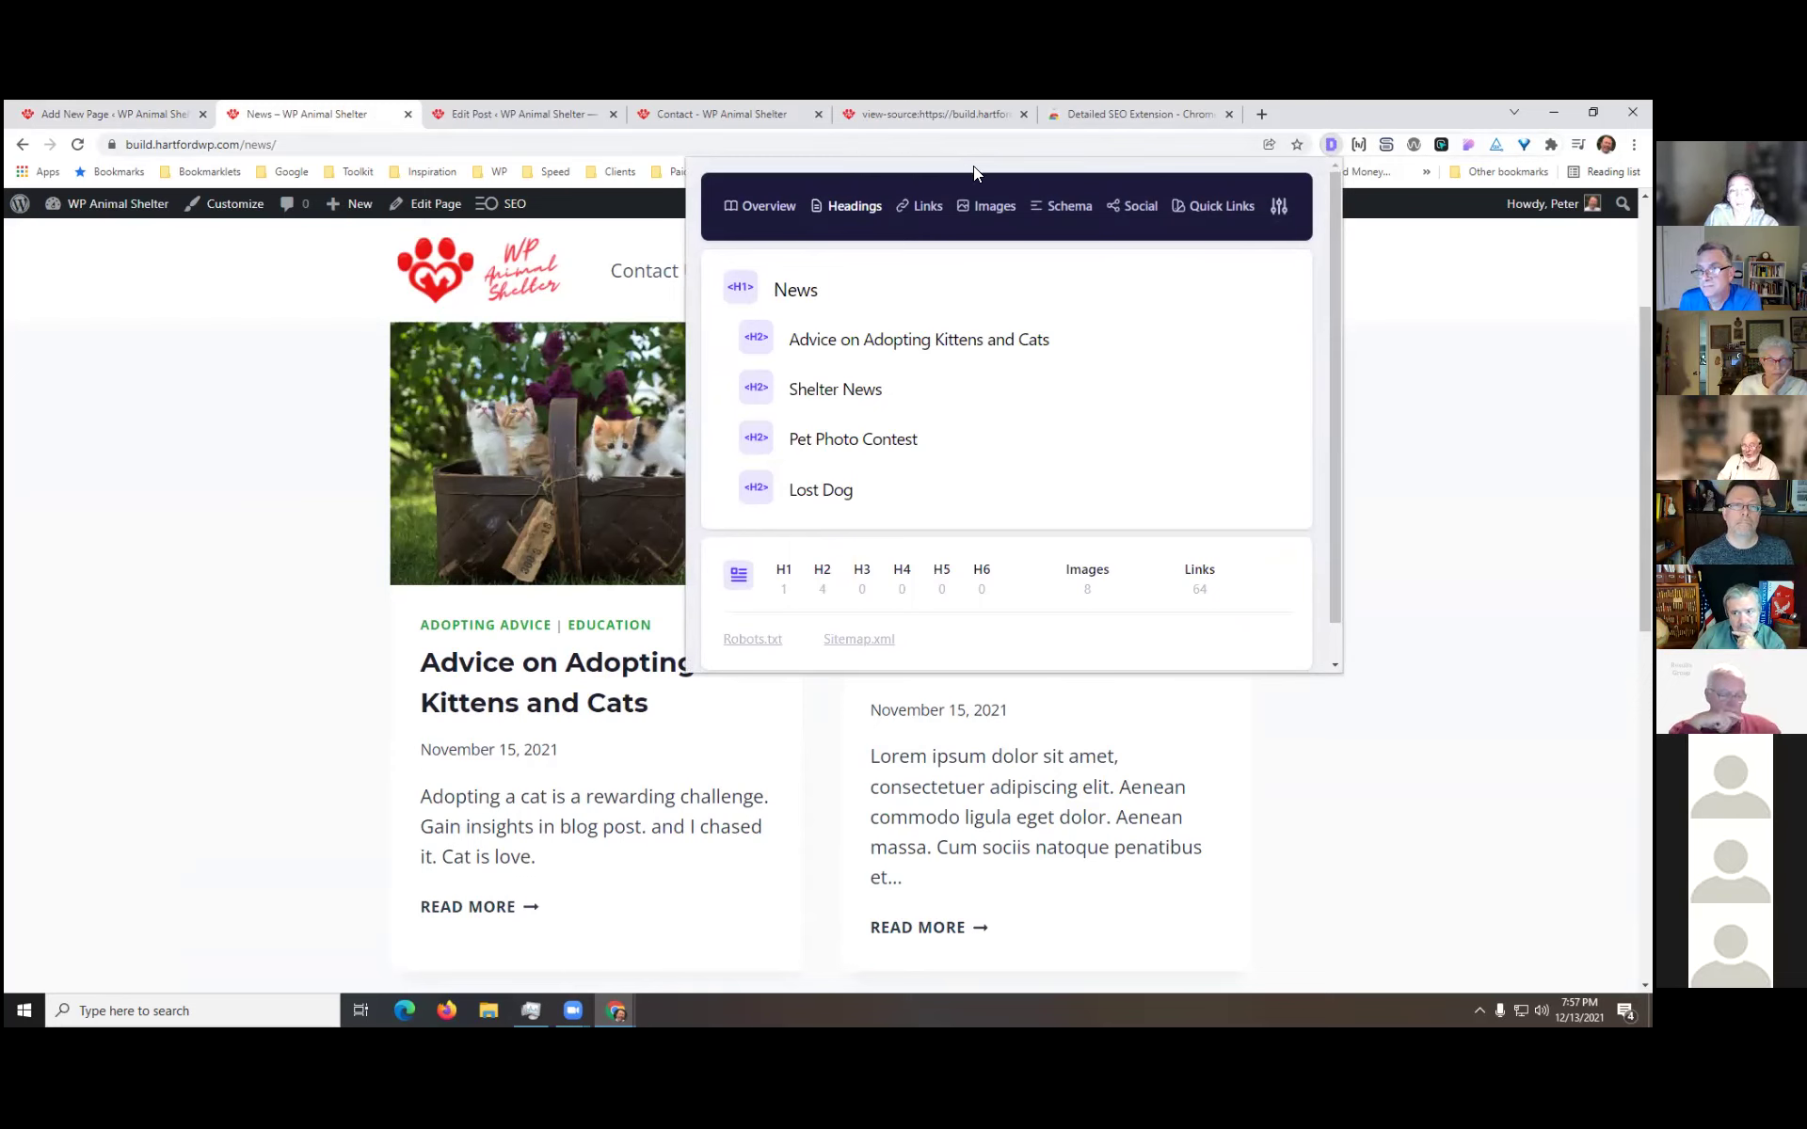
click(1445, 400)
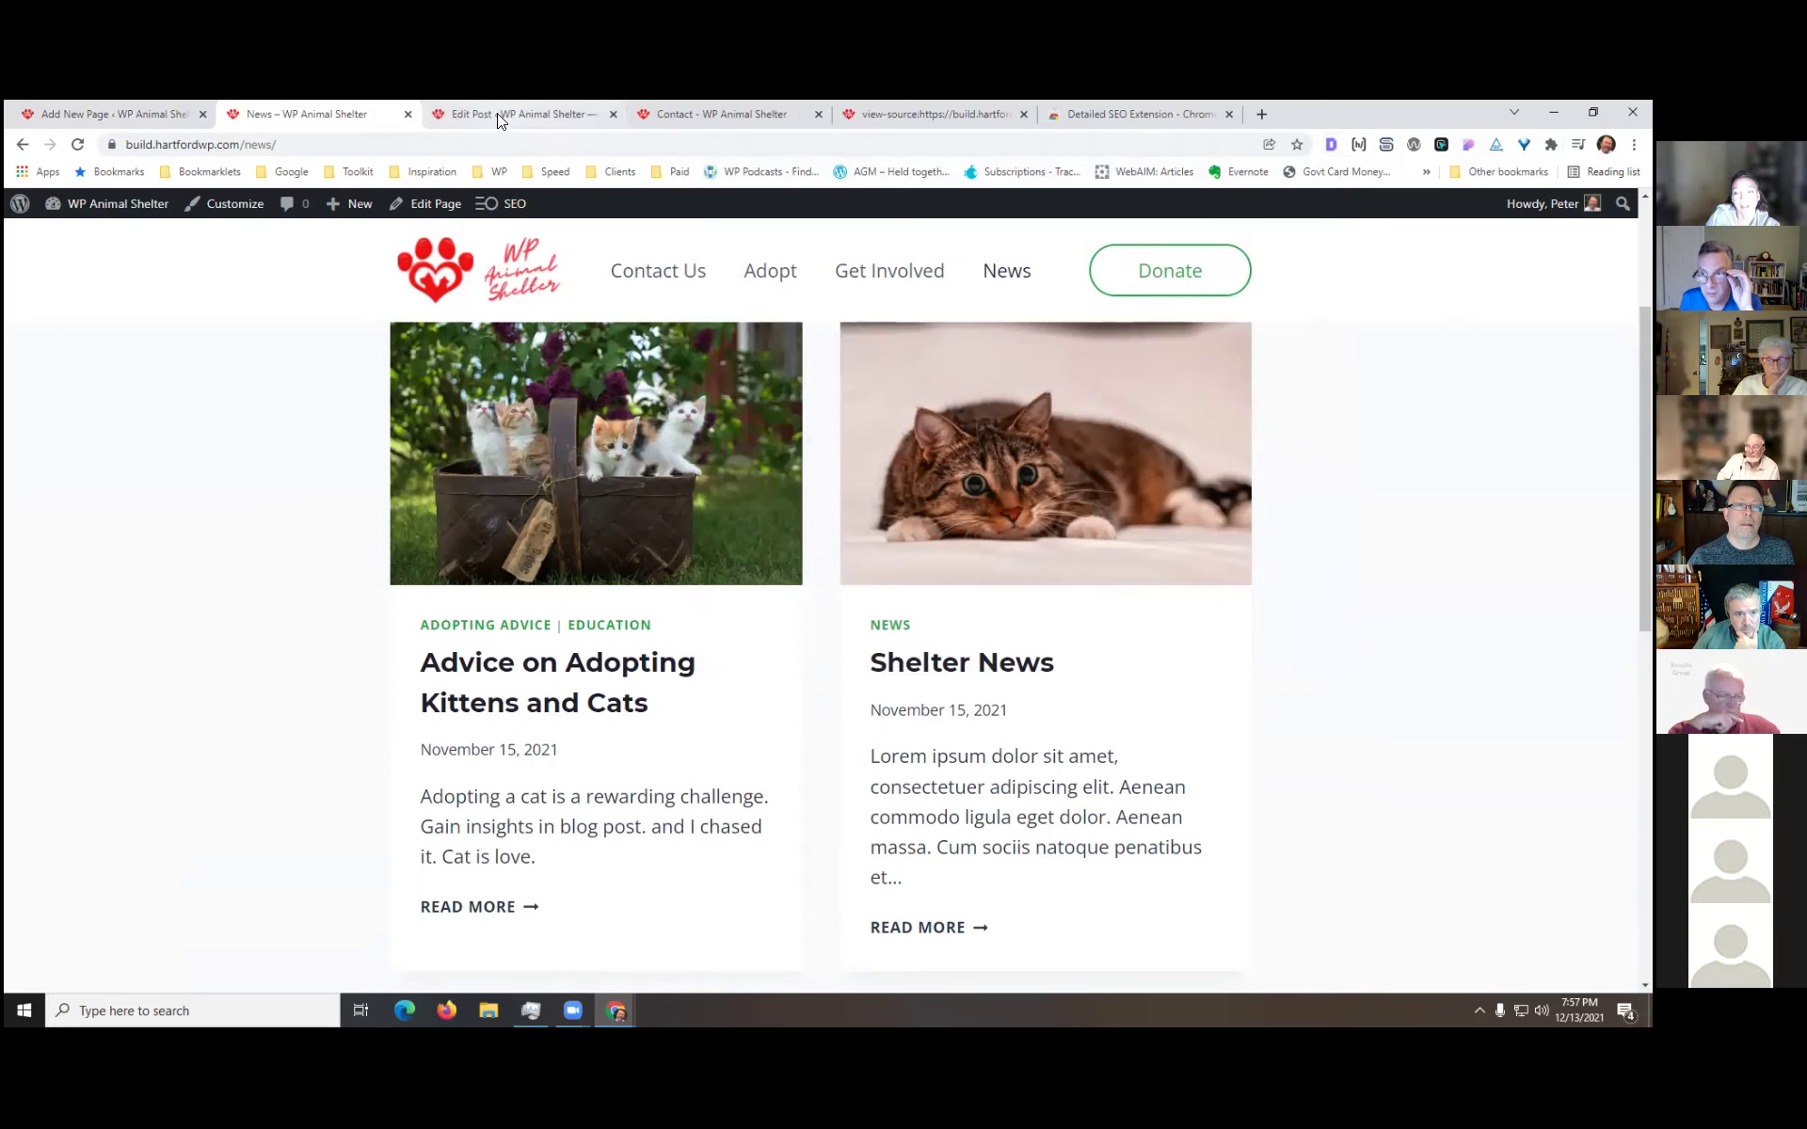
- Leave the new page's editor without saving the remaining changes and open the site's front page in a new browser tab
click(87, 116)
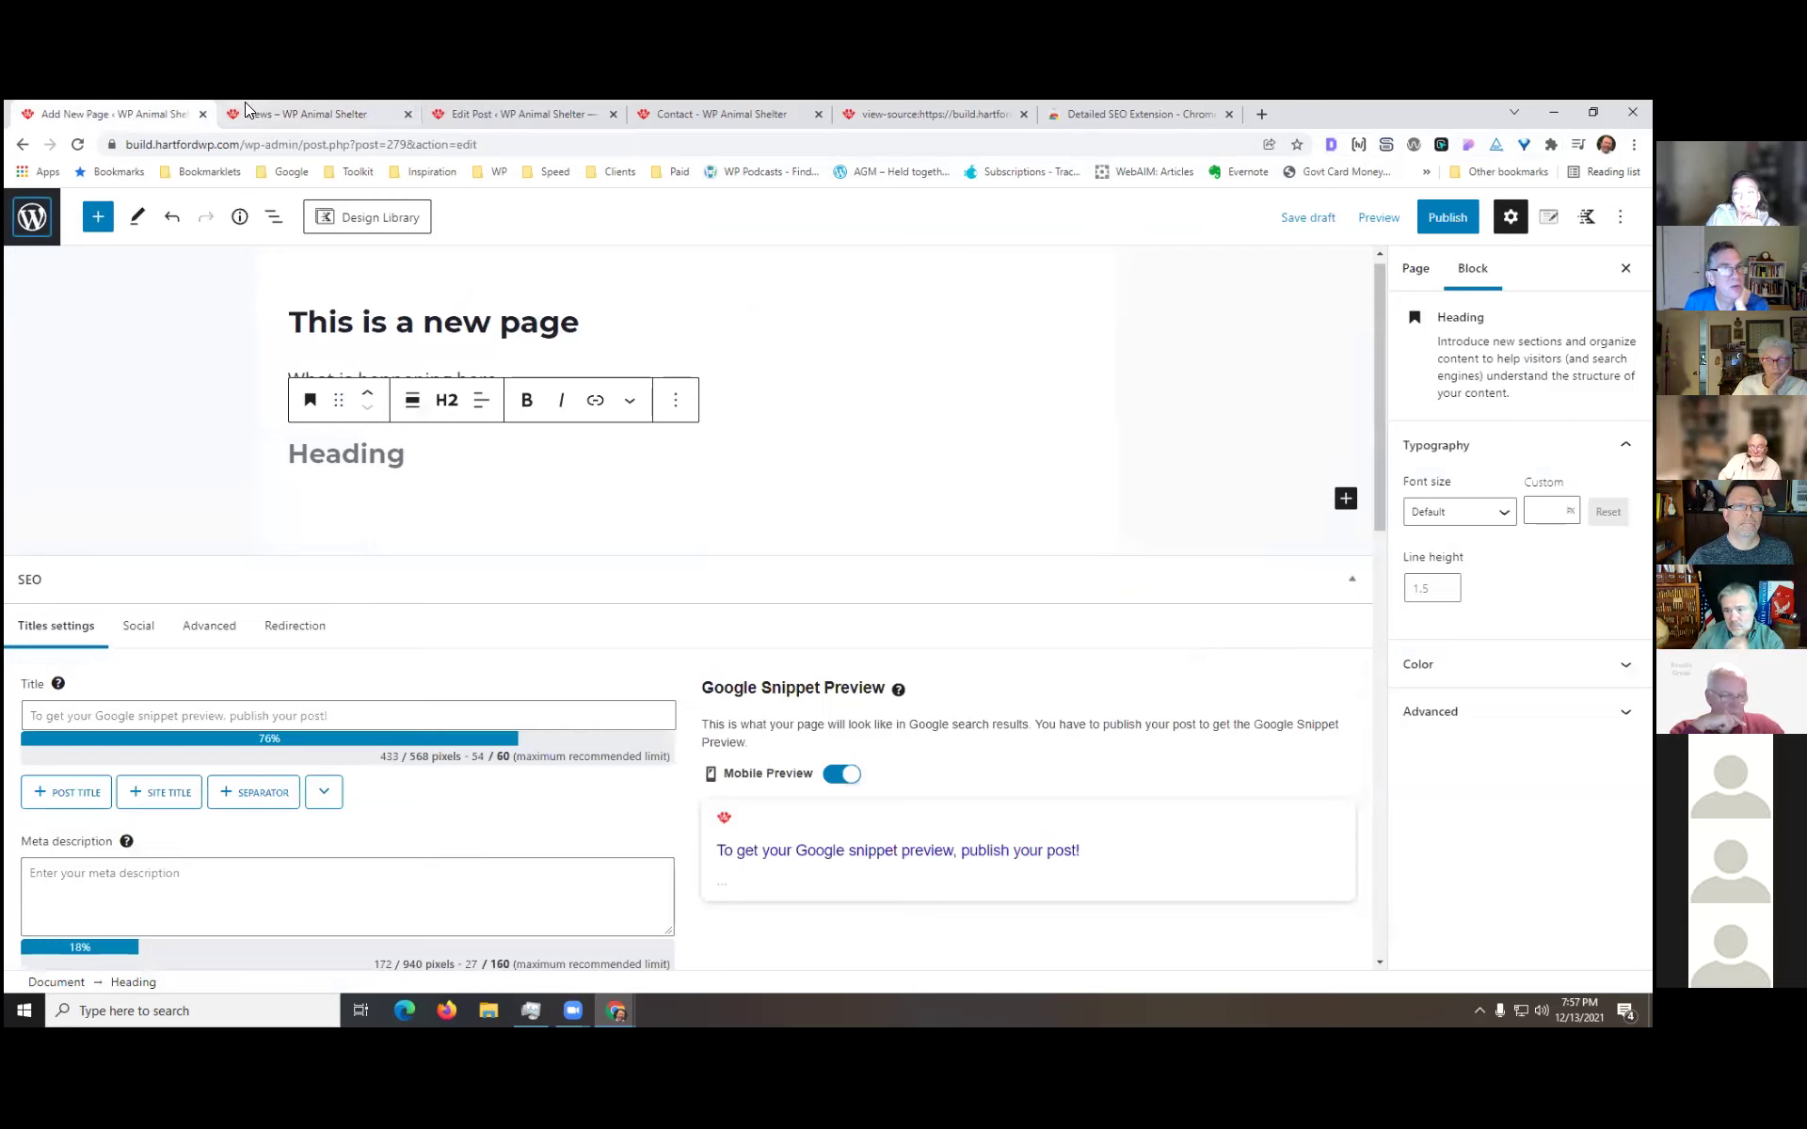
click(17, 145)
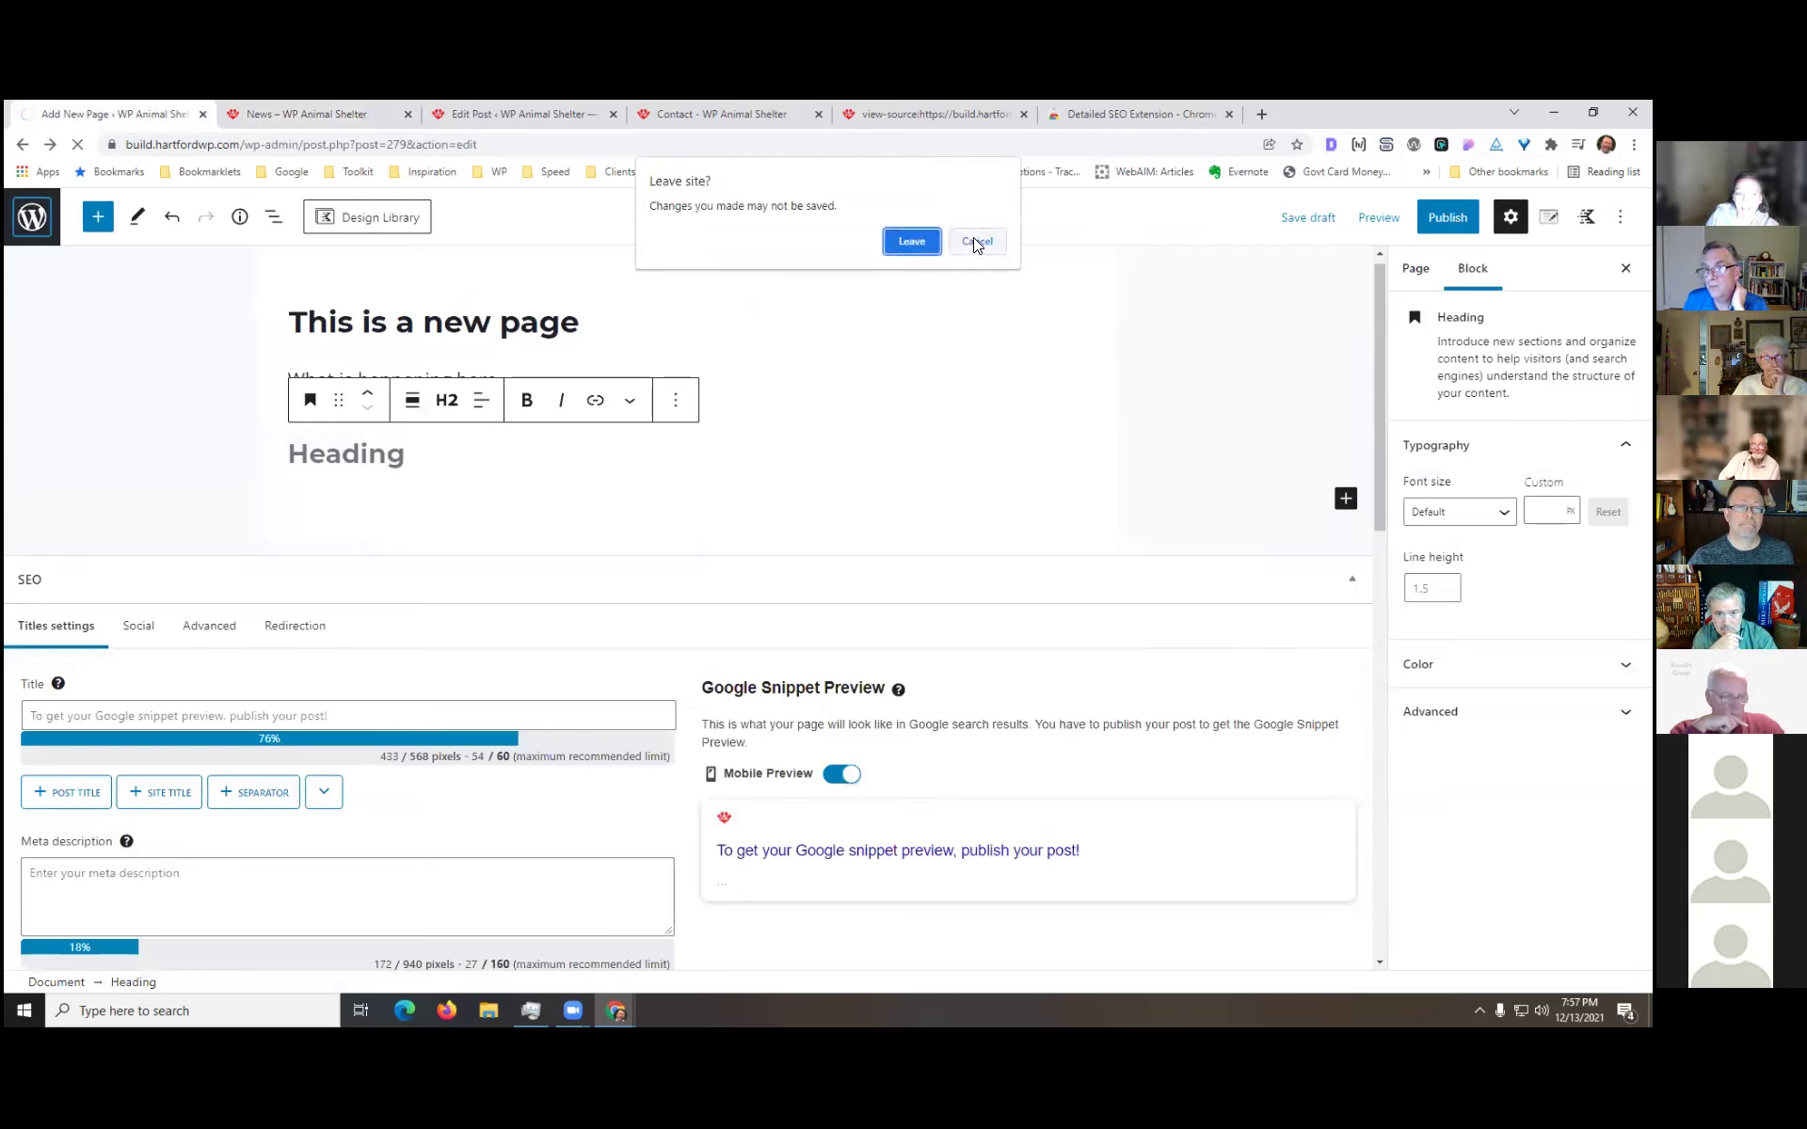
click(911, 241)
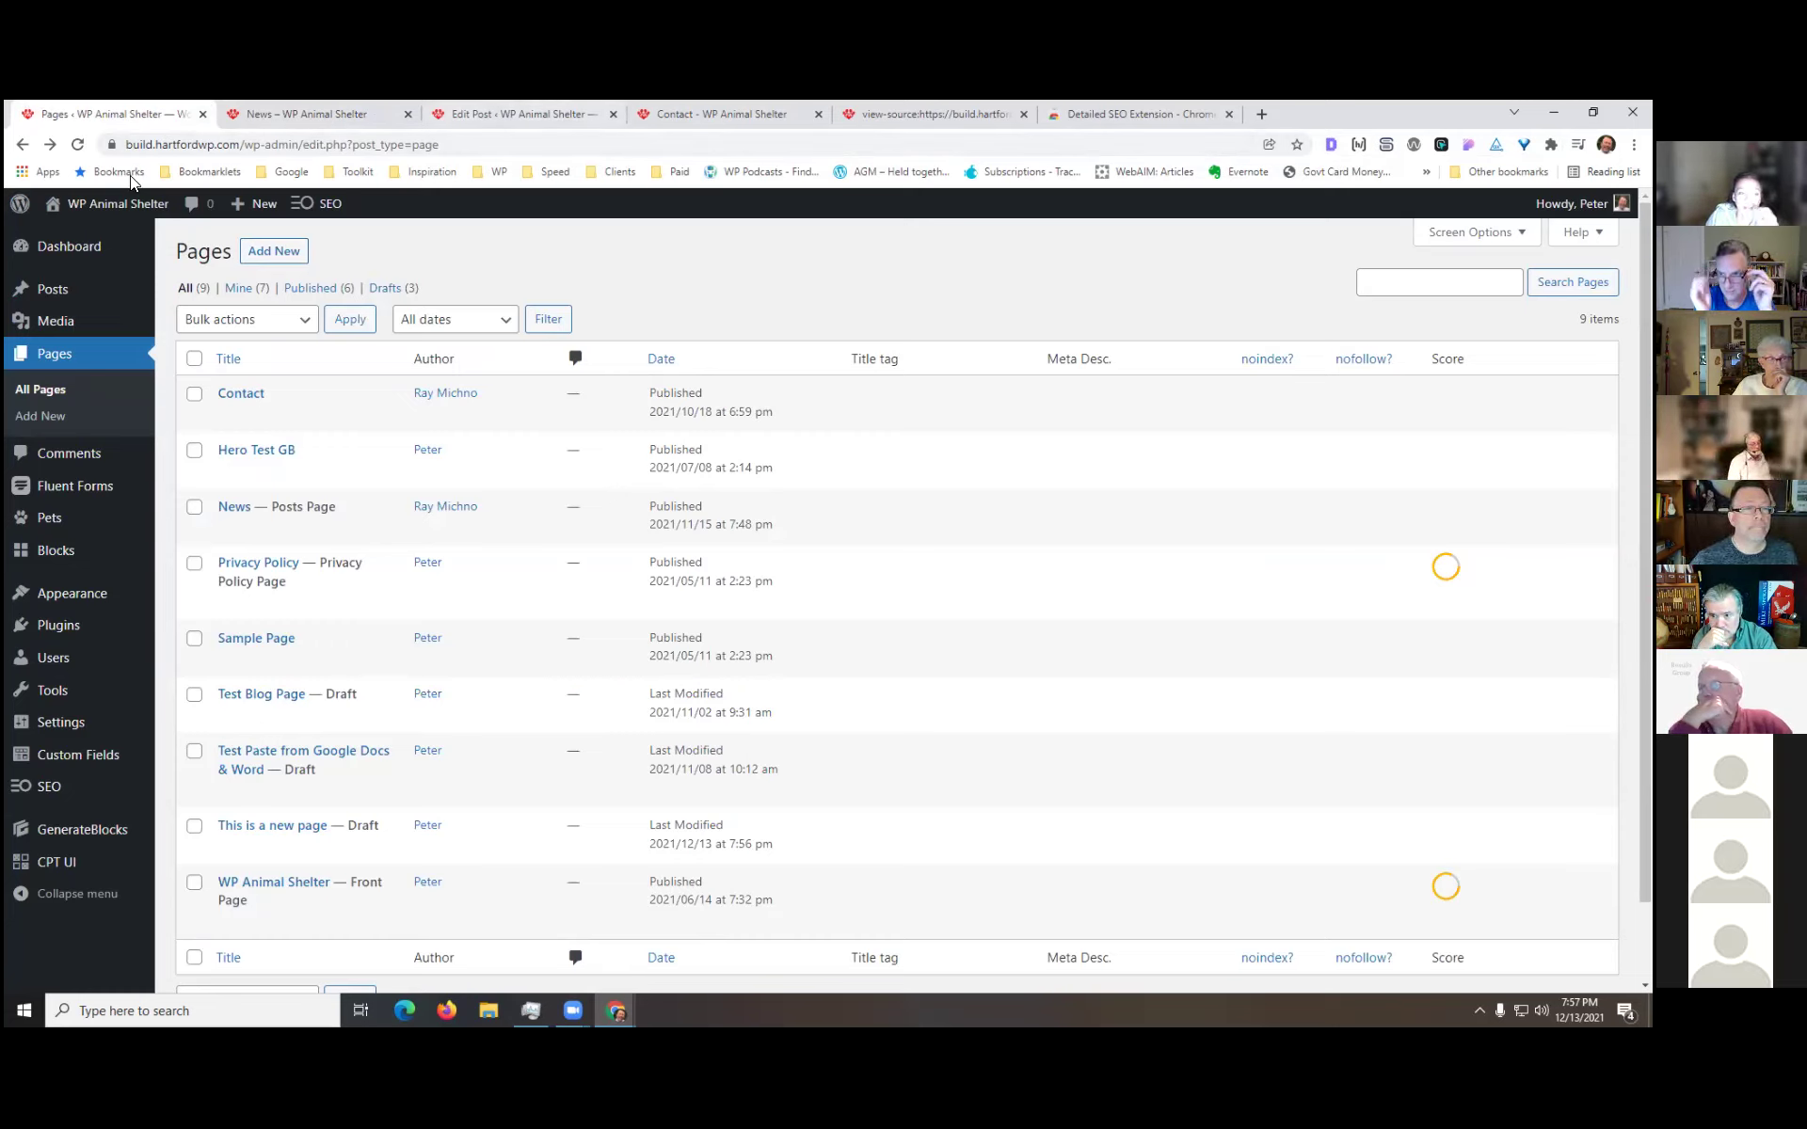
right_click(83, 201)
click(141, 215)
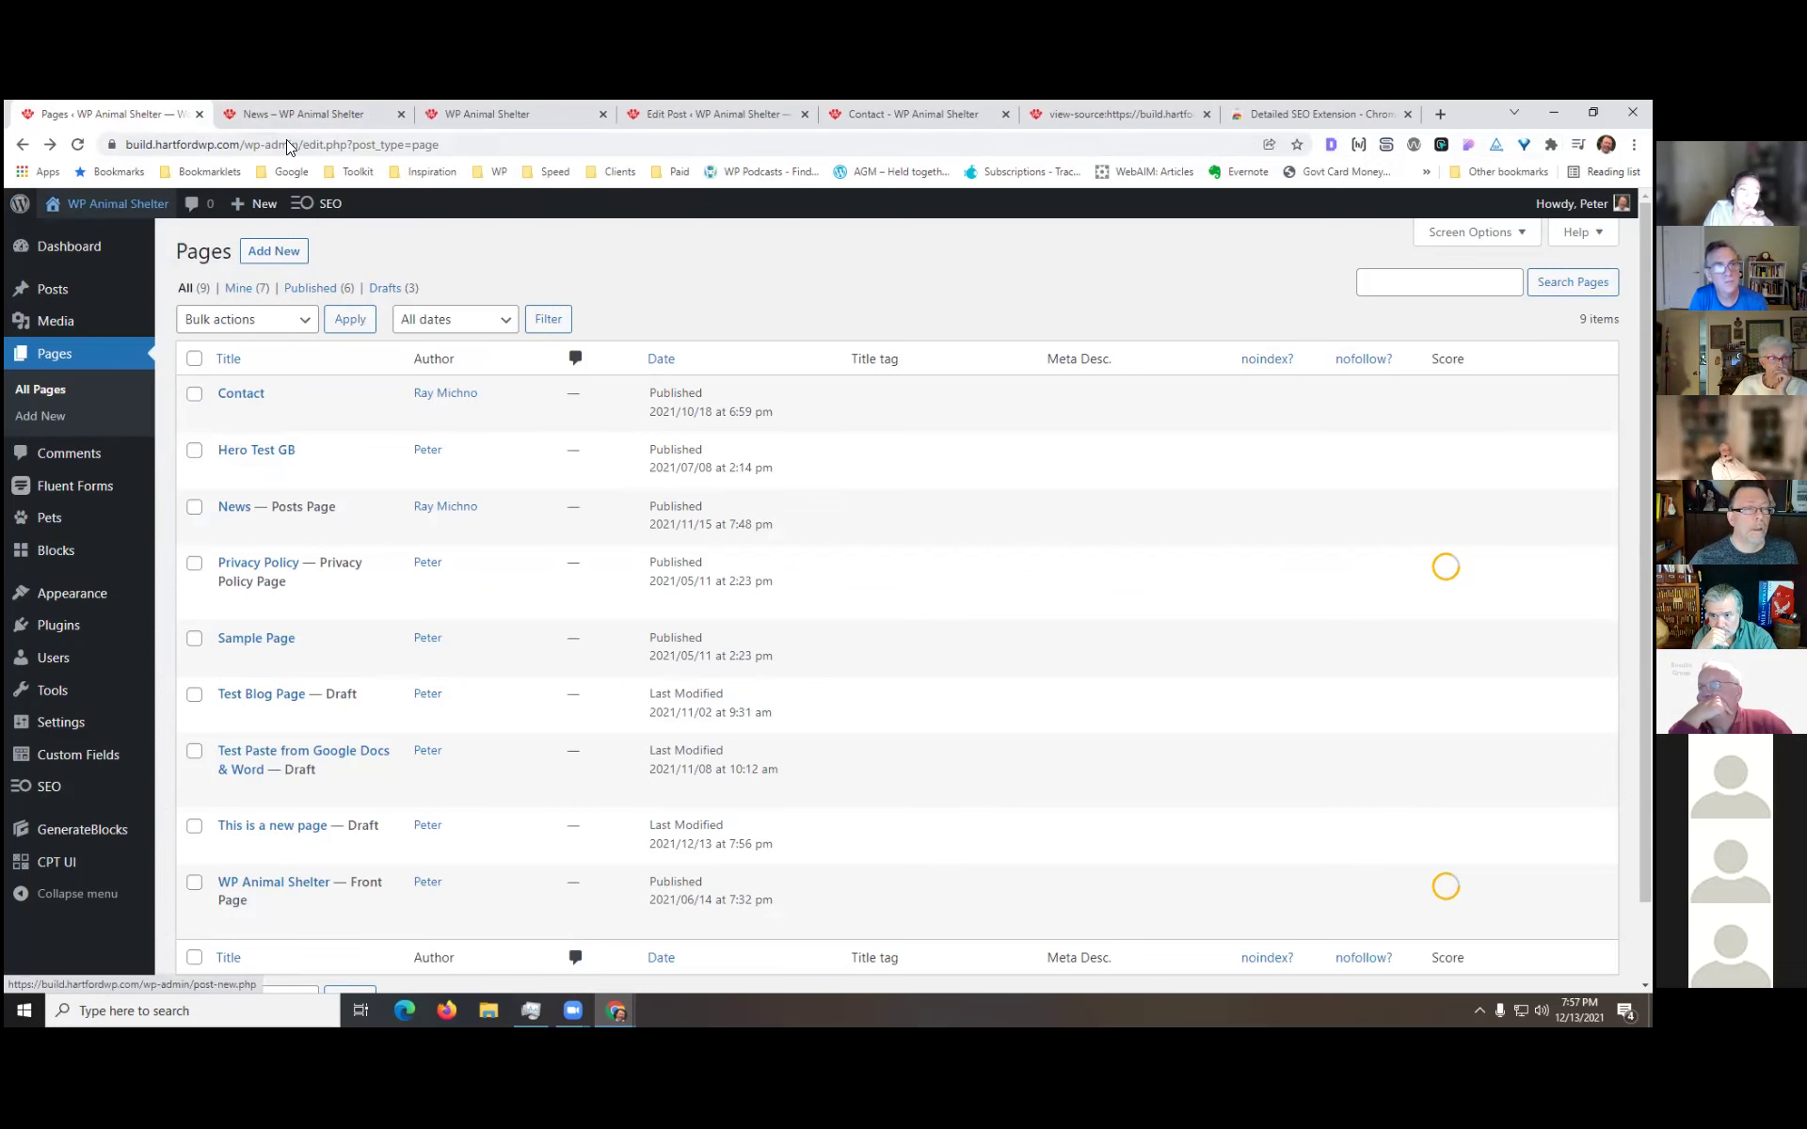
- Switch from the post editor to the published "Advice on Adopting Kittens and Cats" post and reload it to show the admin bar
click(647, 116)
click(34, 218)
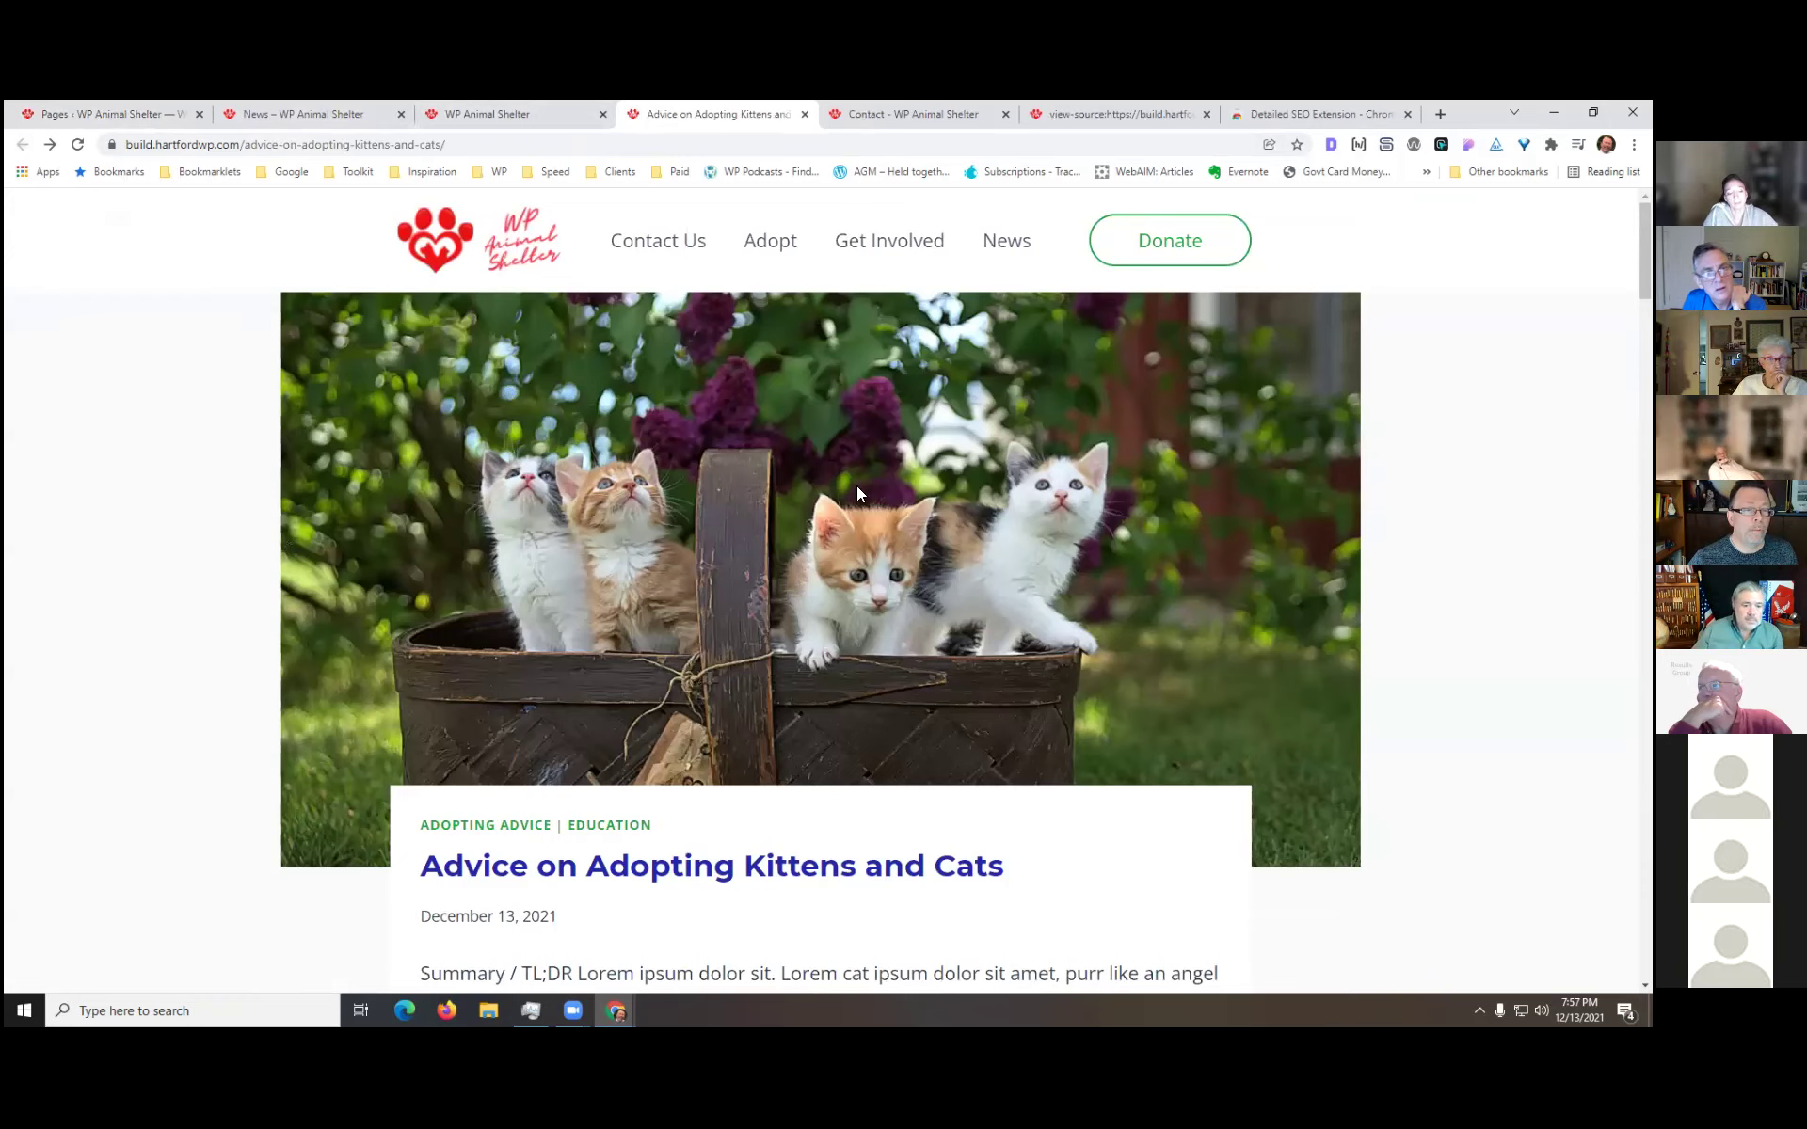
scroll(1009, 512, down, 2)
scroll(1009, 512, up, 2)
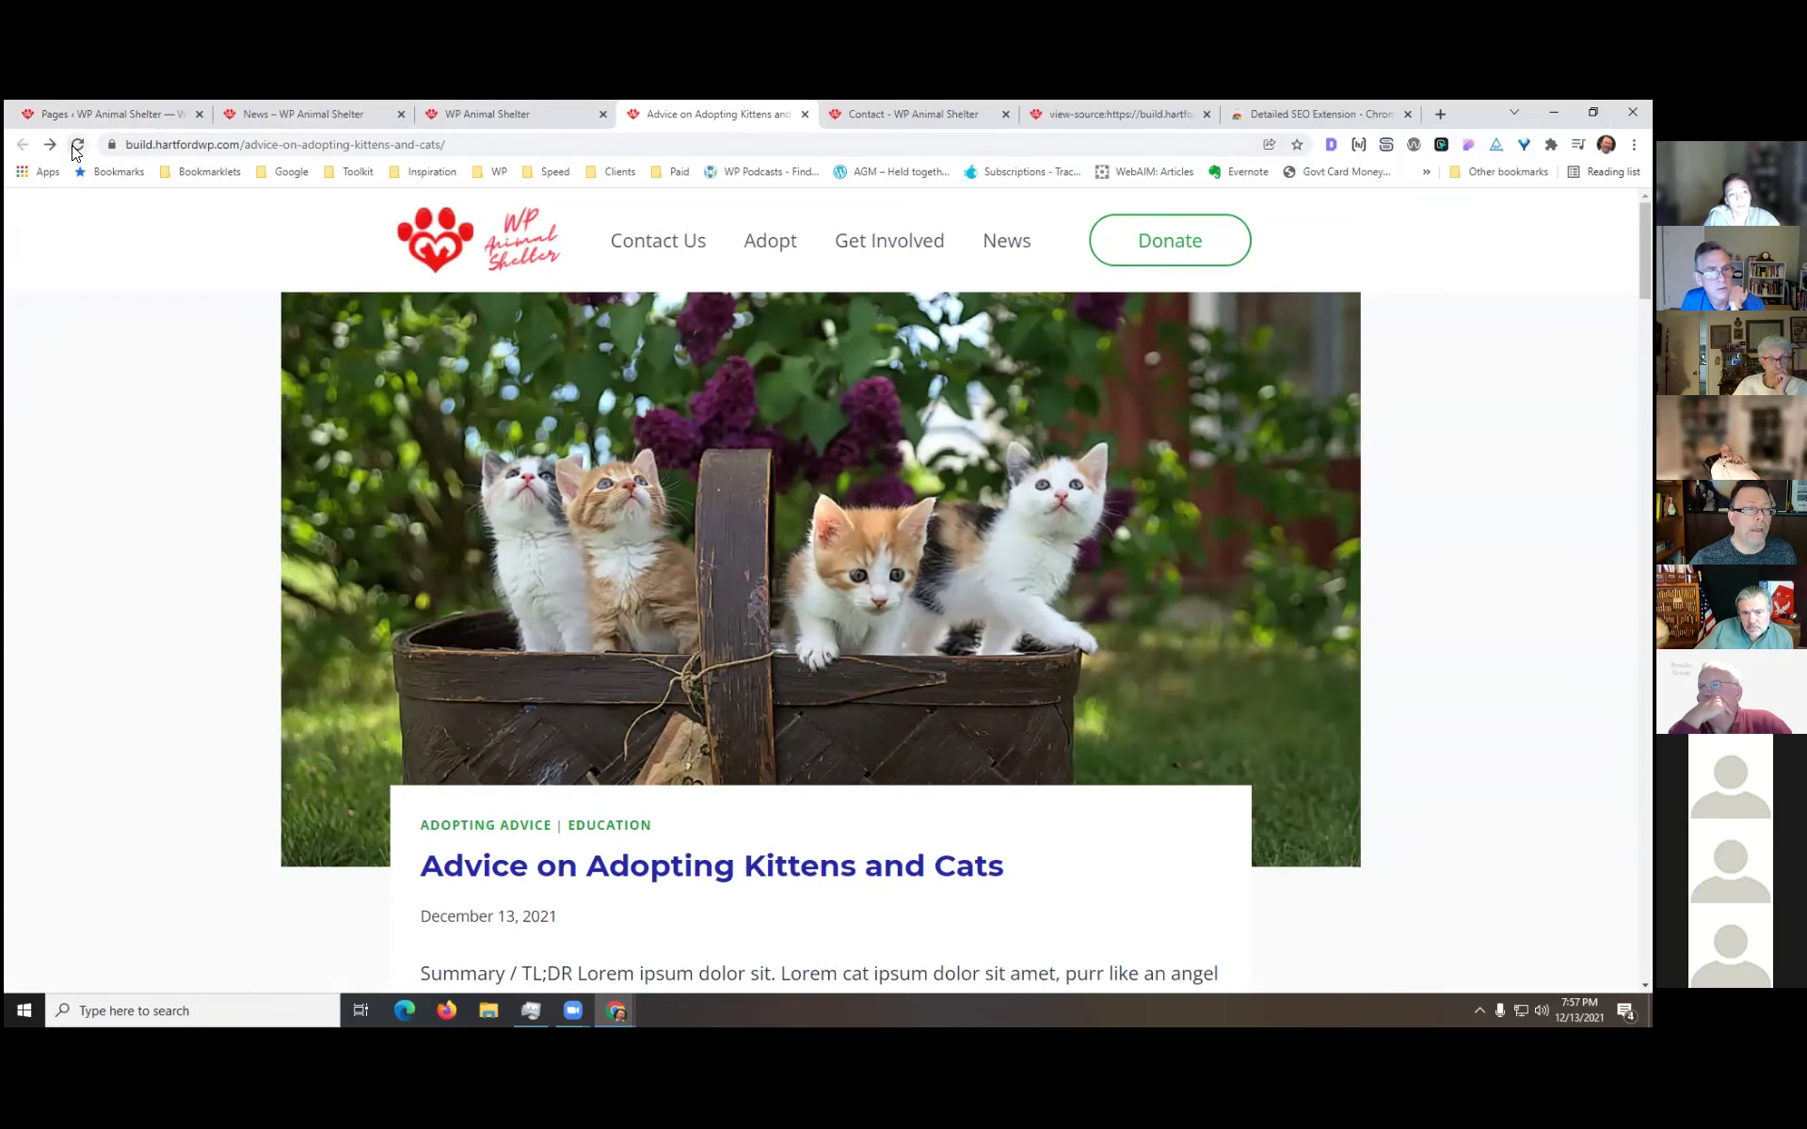
mouse_move(236, 198)
click(412, 214)
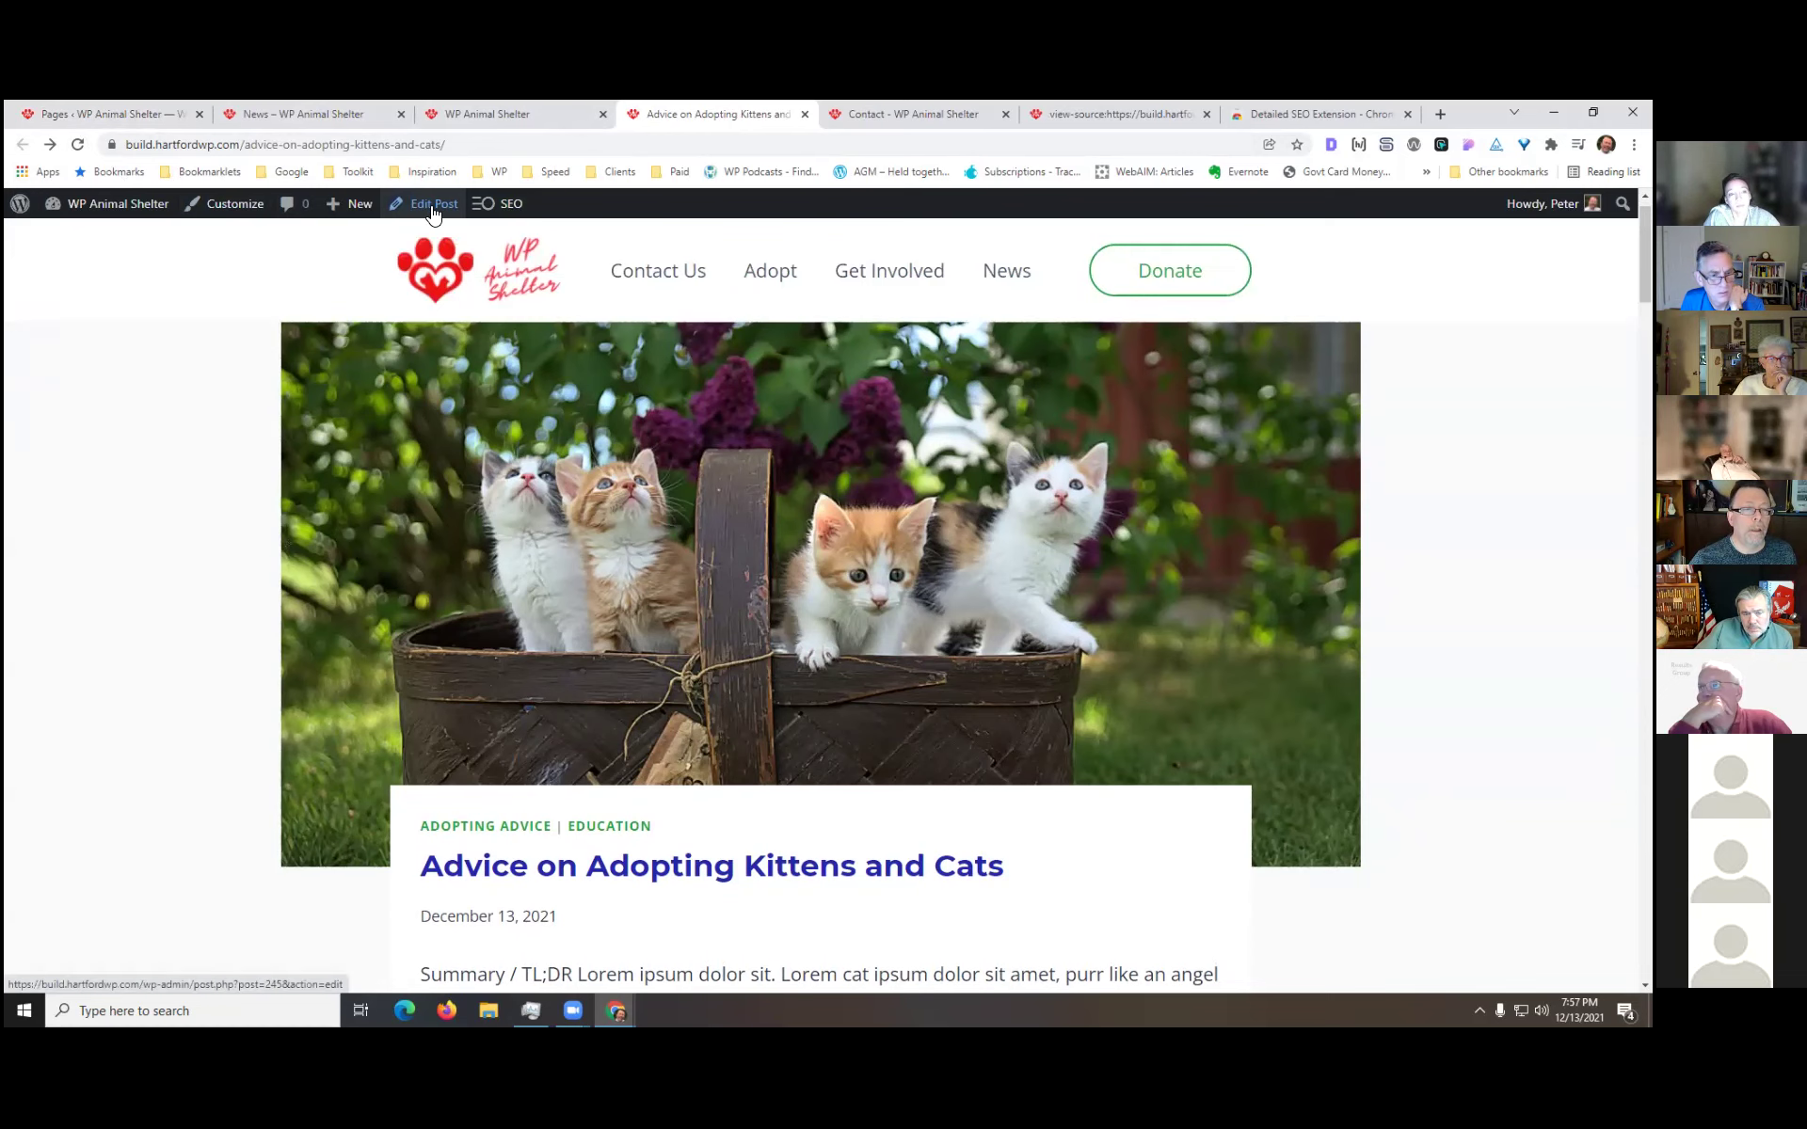
- Go to the site's front page from the published post and open that page for editing
click(22, 144)
click(431, 268)
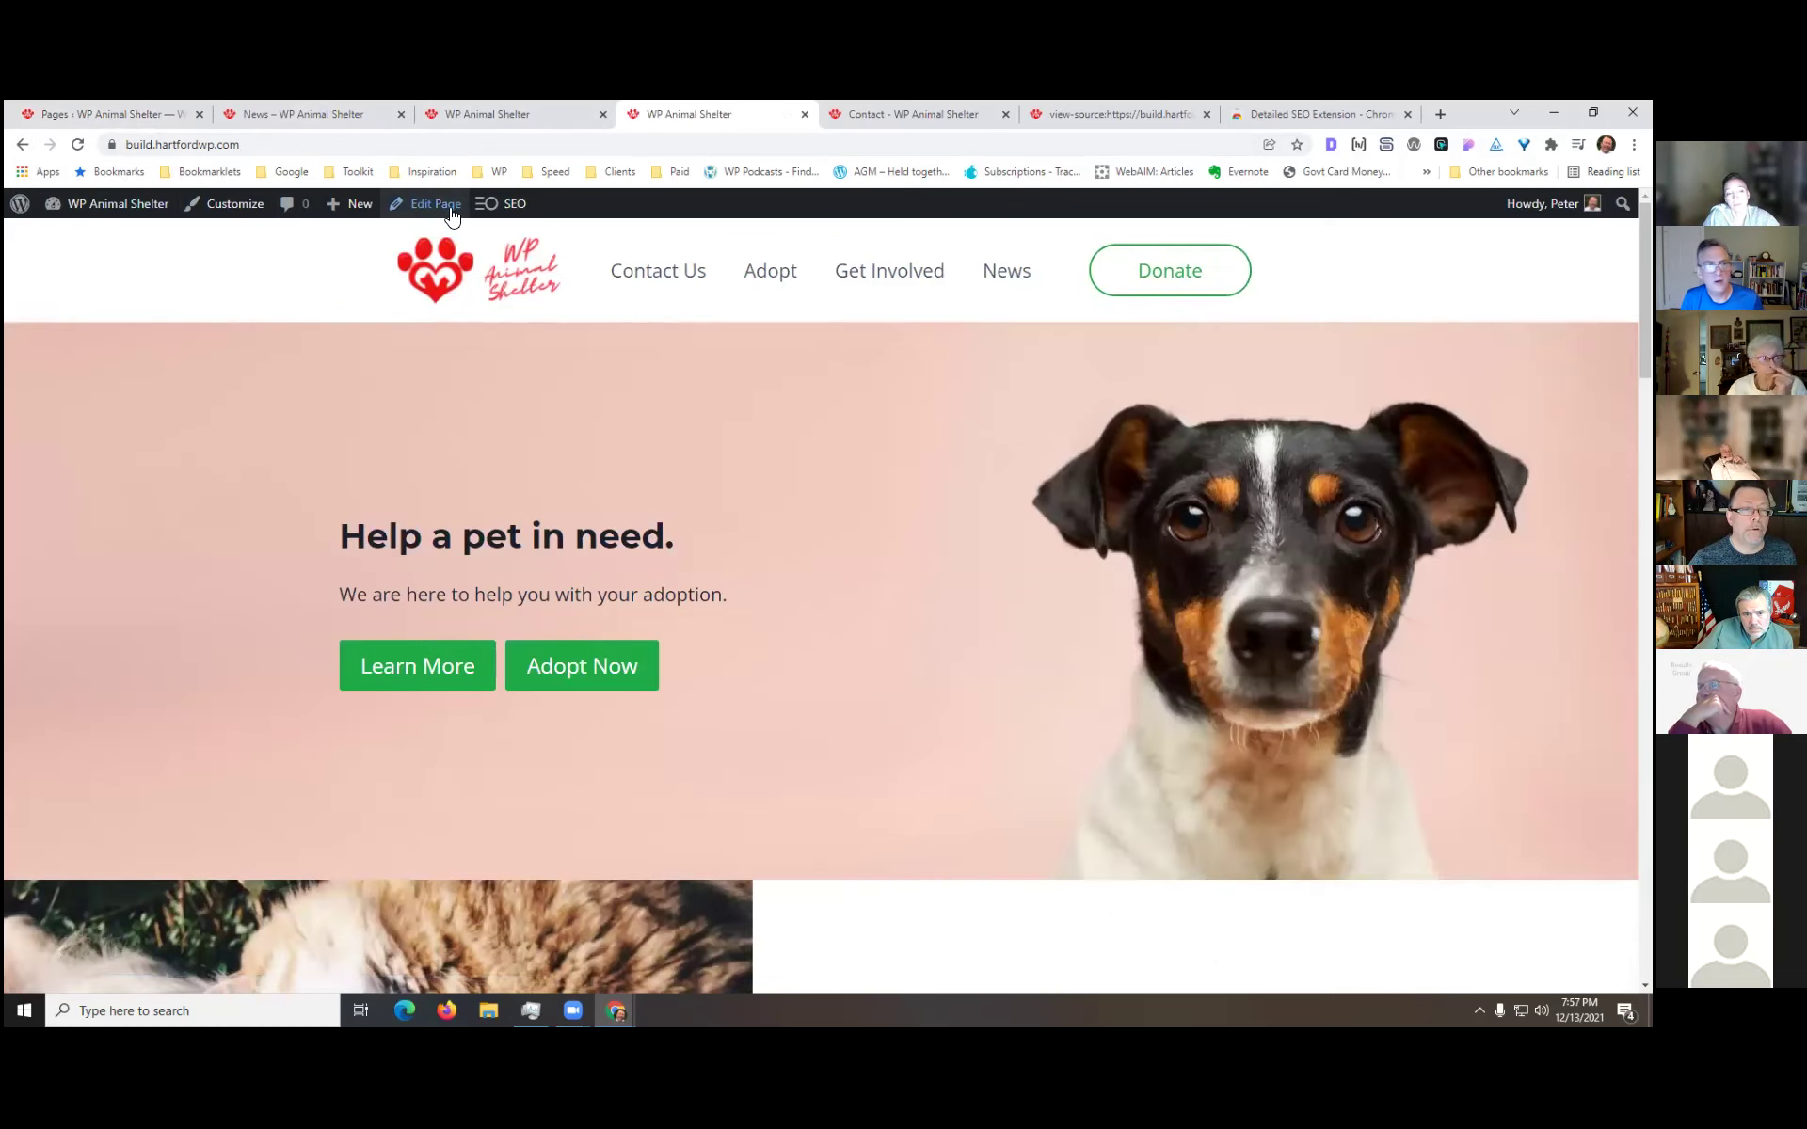
click(436, 205)
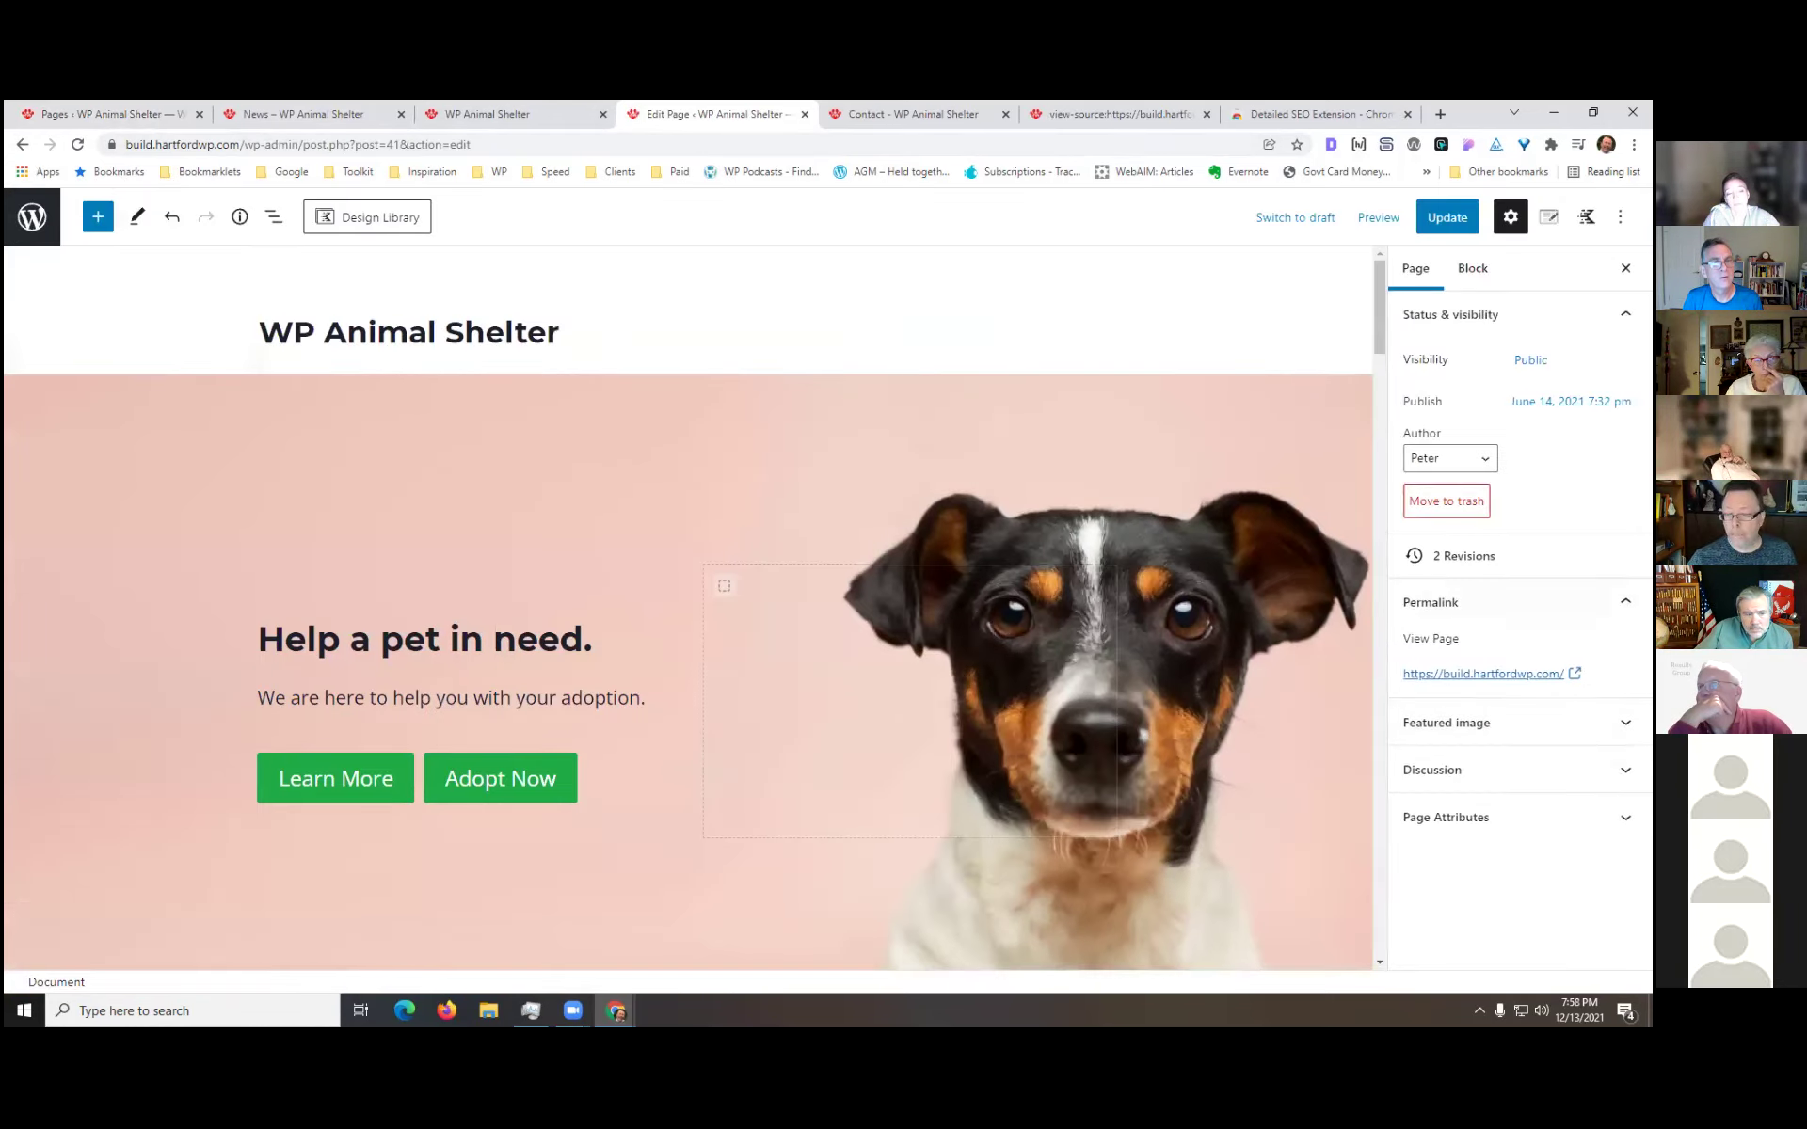
- Check the front page's parent and order attributes, and inspect its word count details and document outline
click(1447, 817)
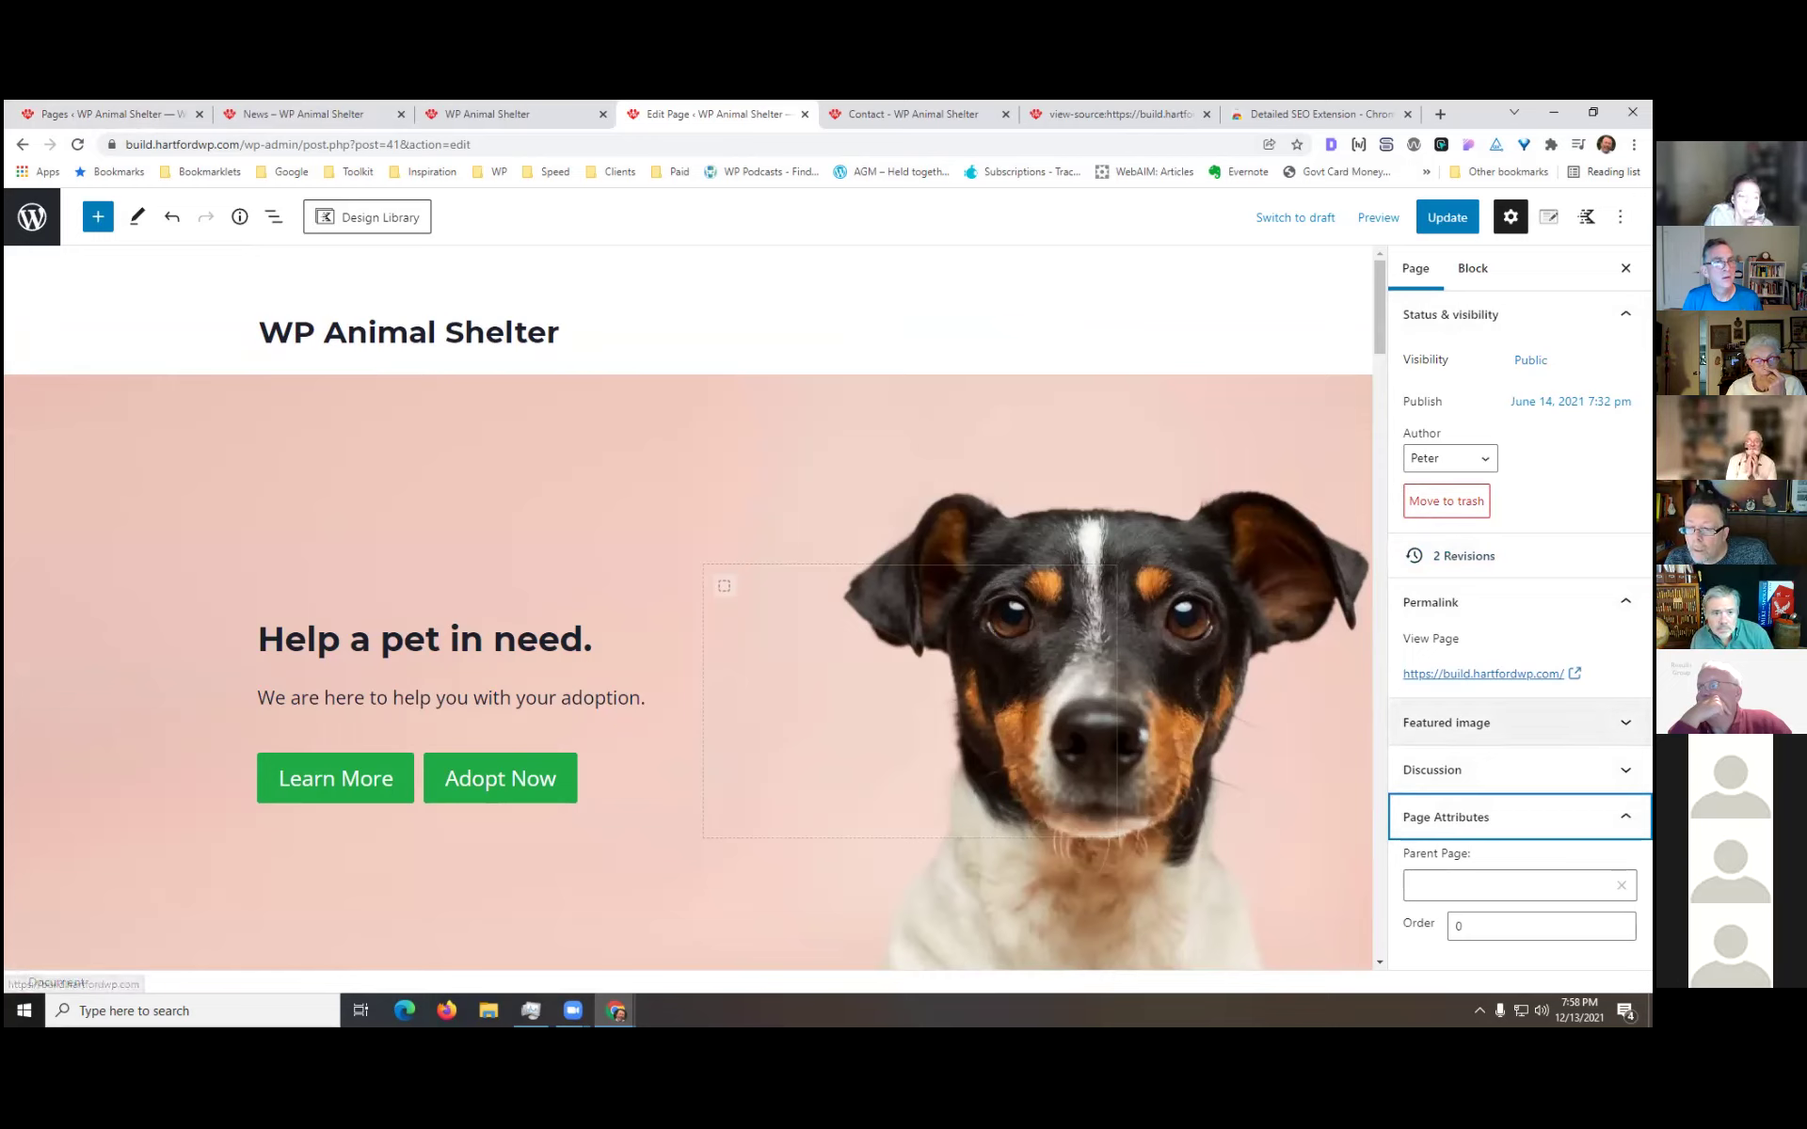
click(720, 307)
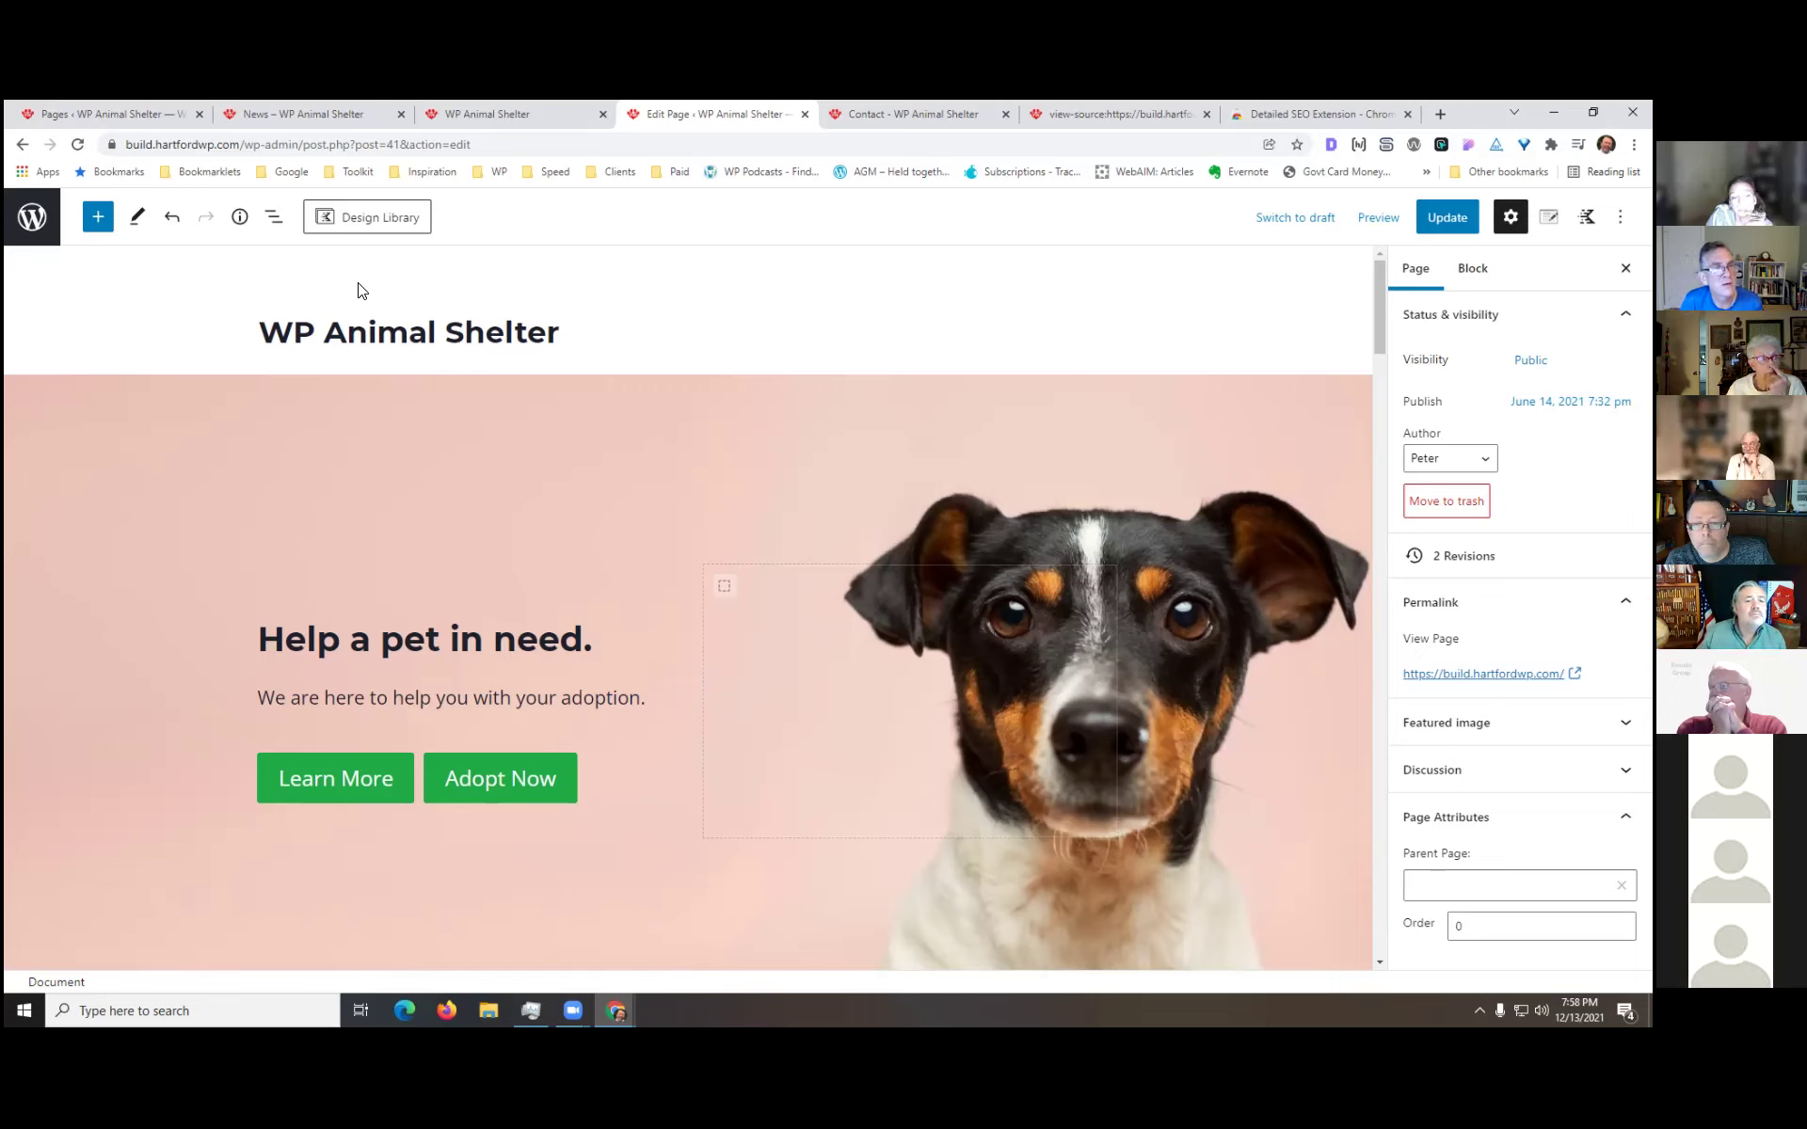
click(240, 218)
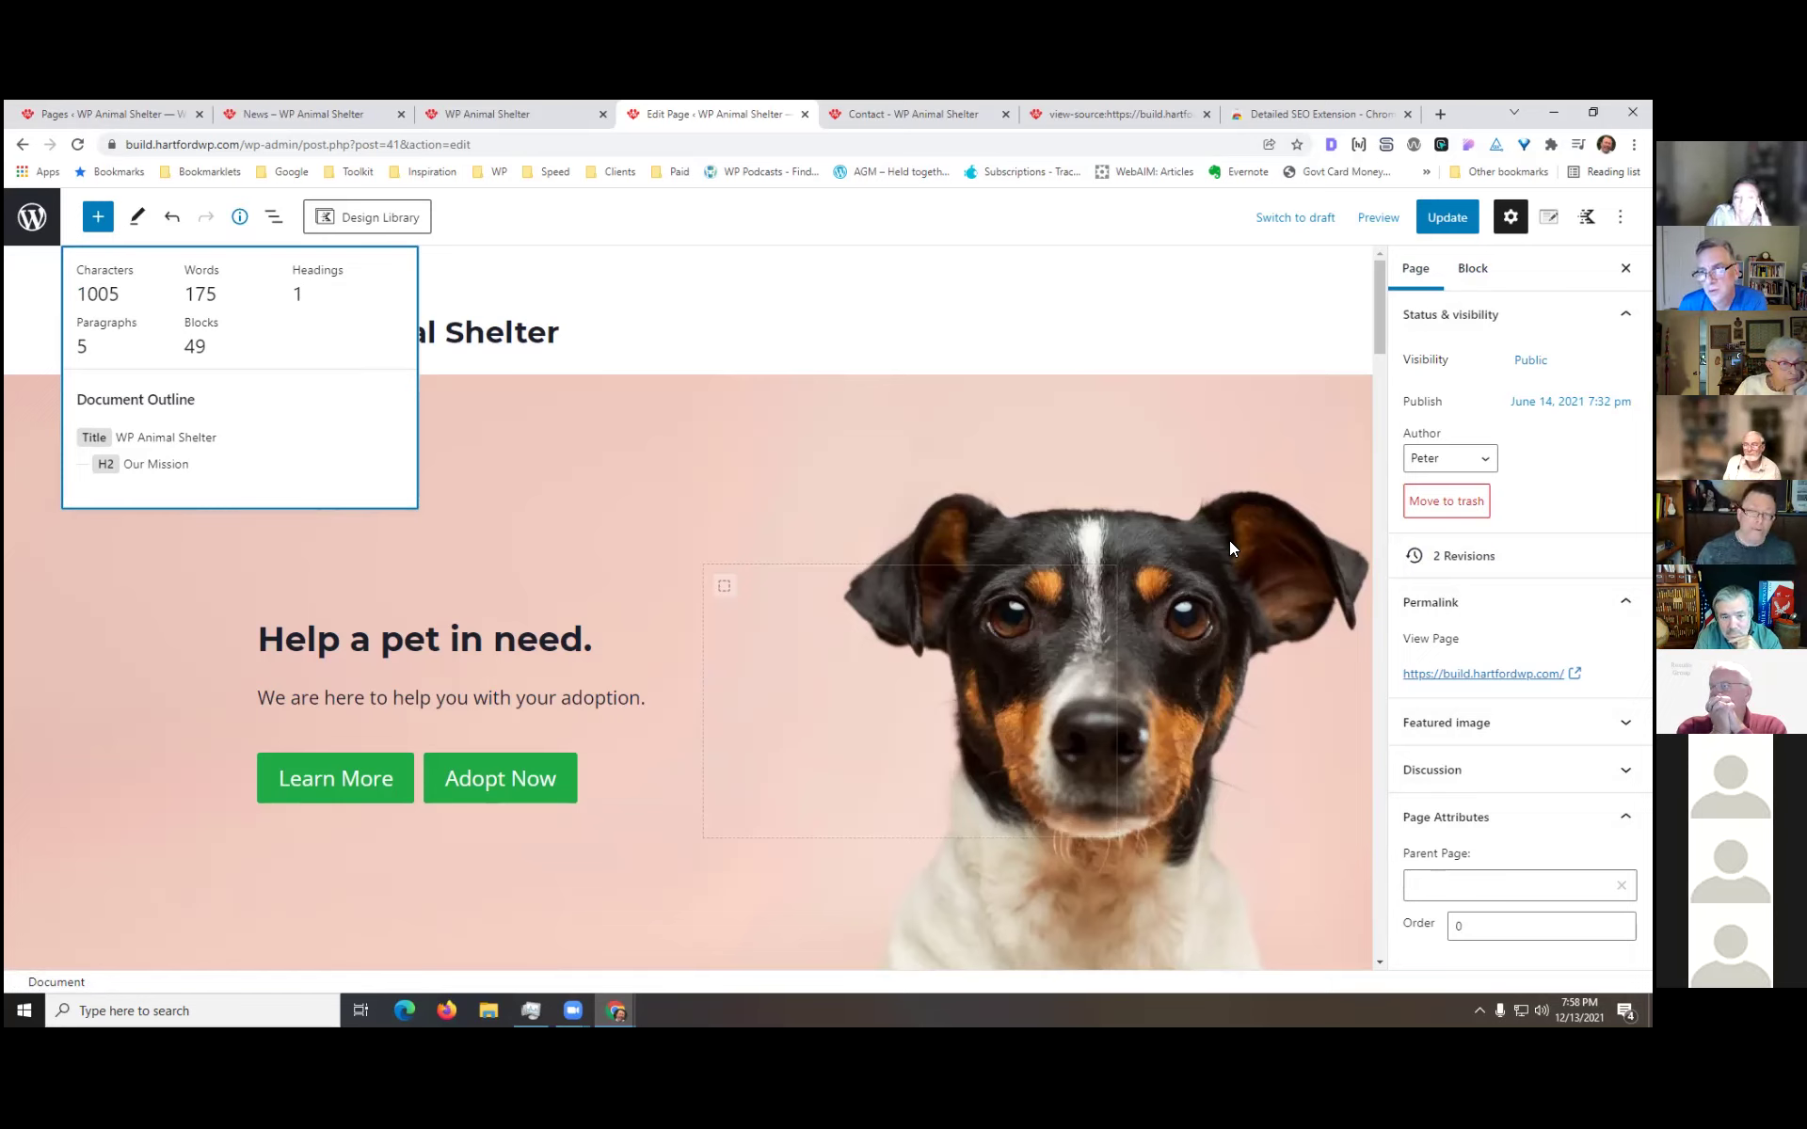
click(649, 279)
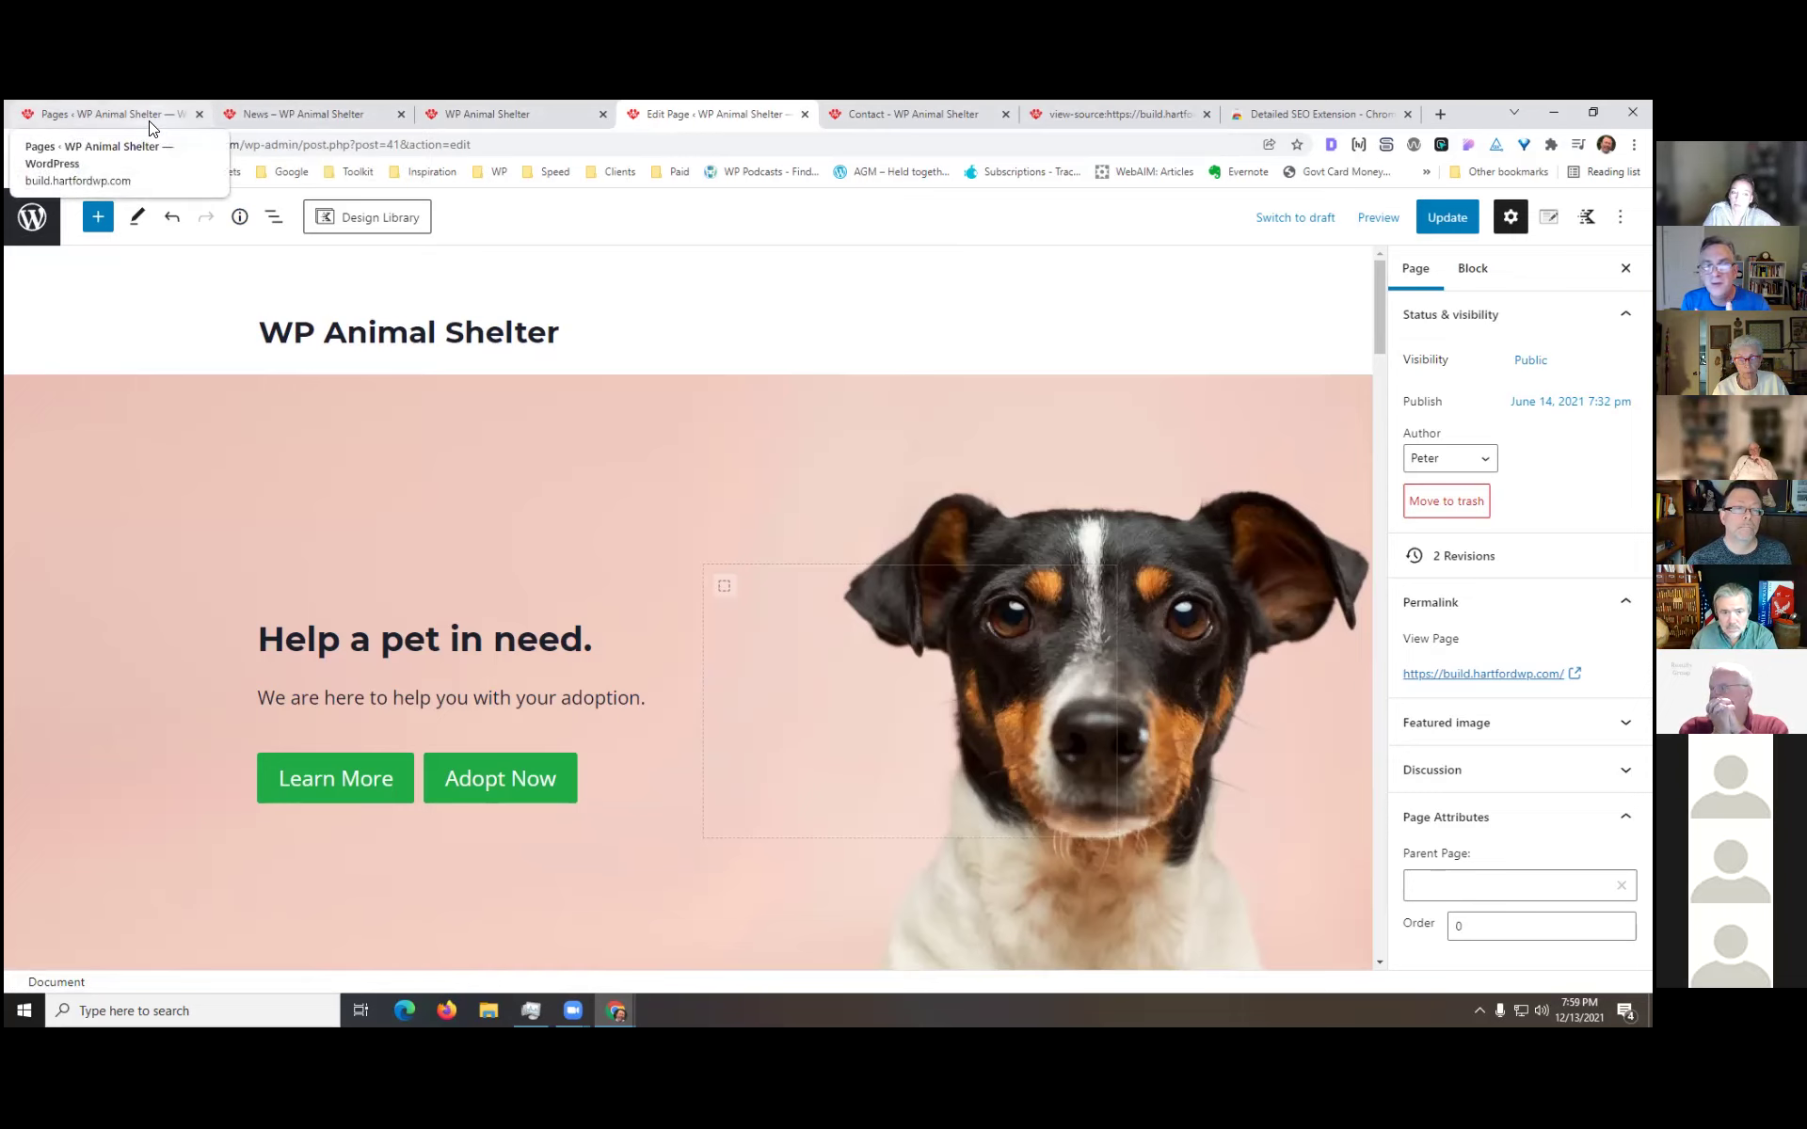
- Go from the site's front page to the admin dashboard and open the screen for adding new plugins
click(518, 111)
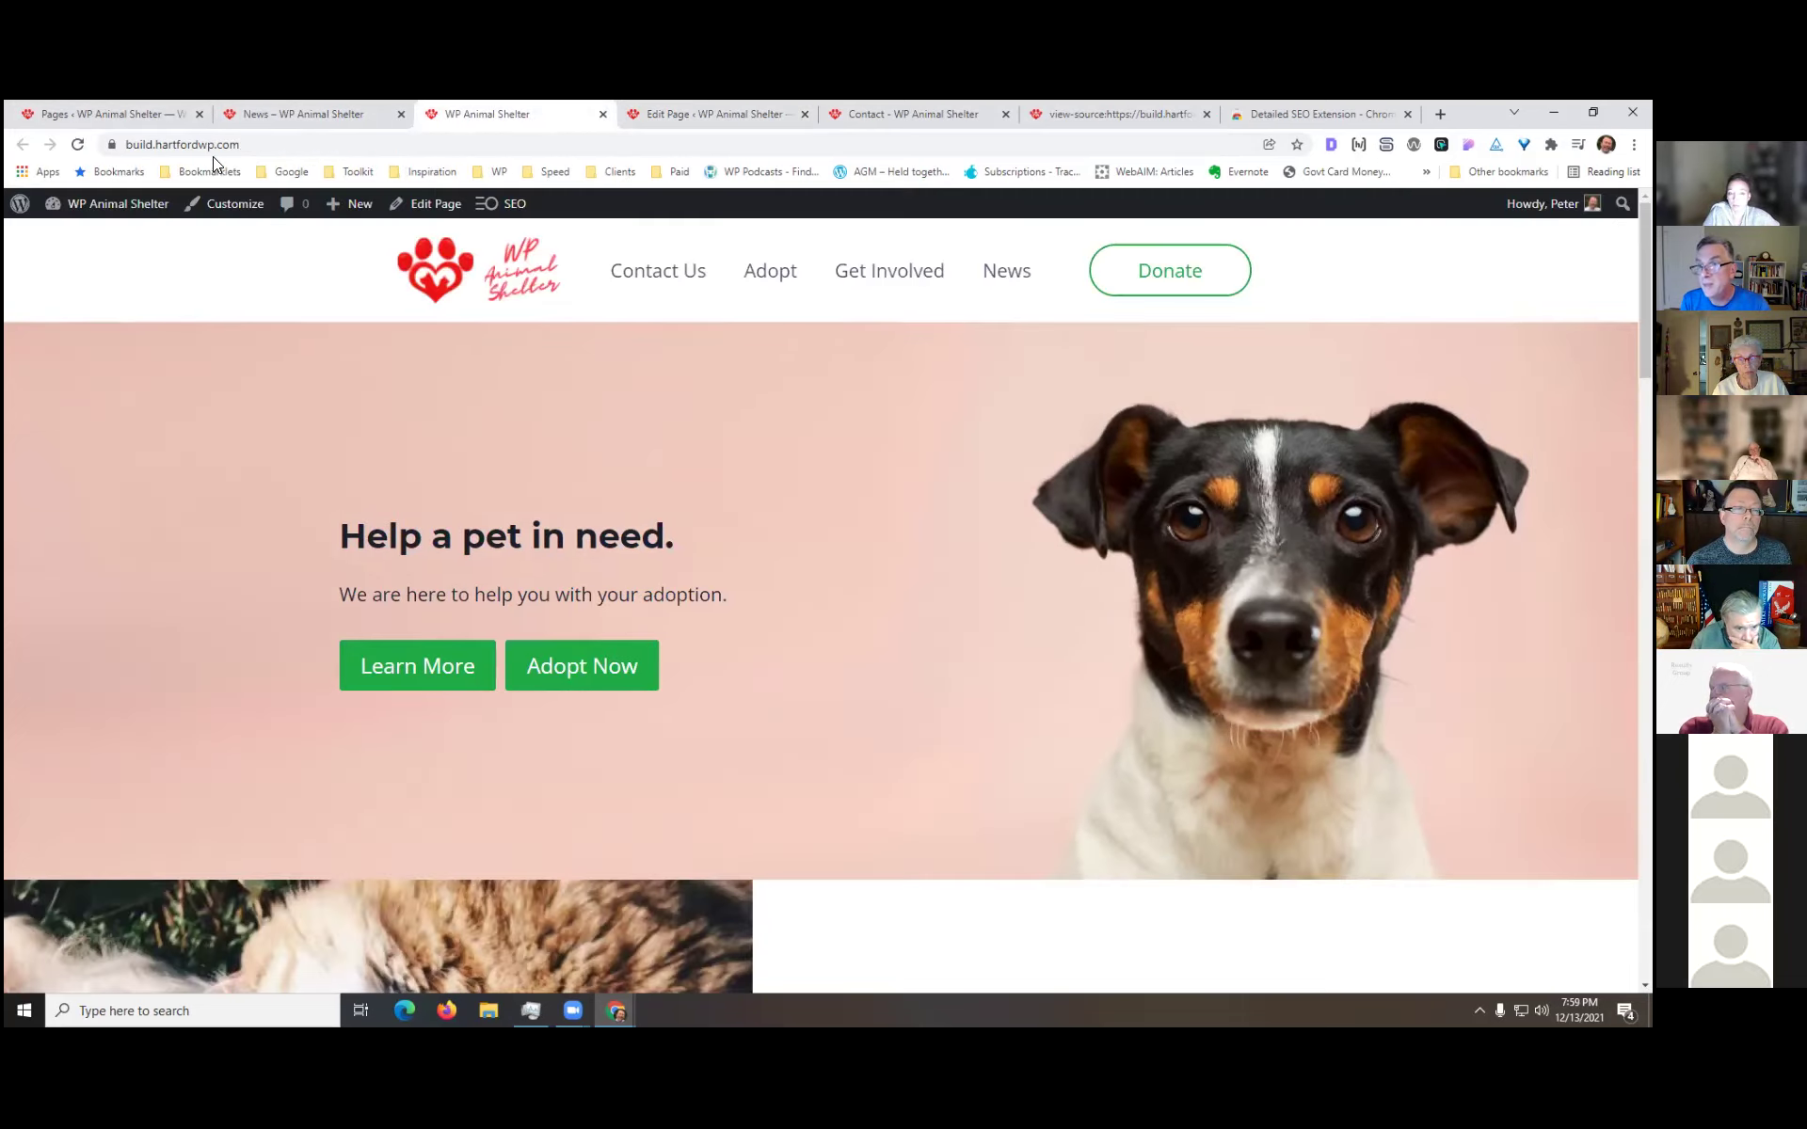
click(92, 235)
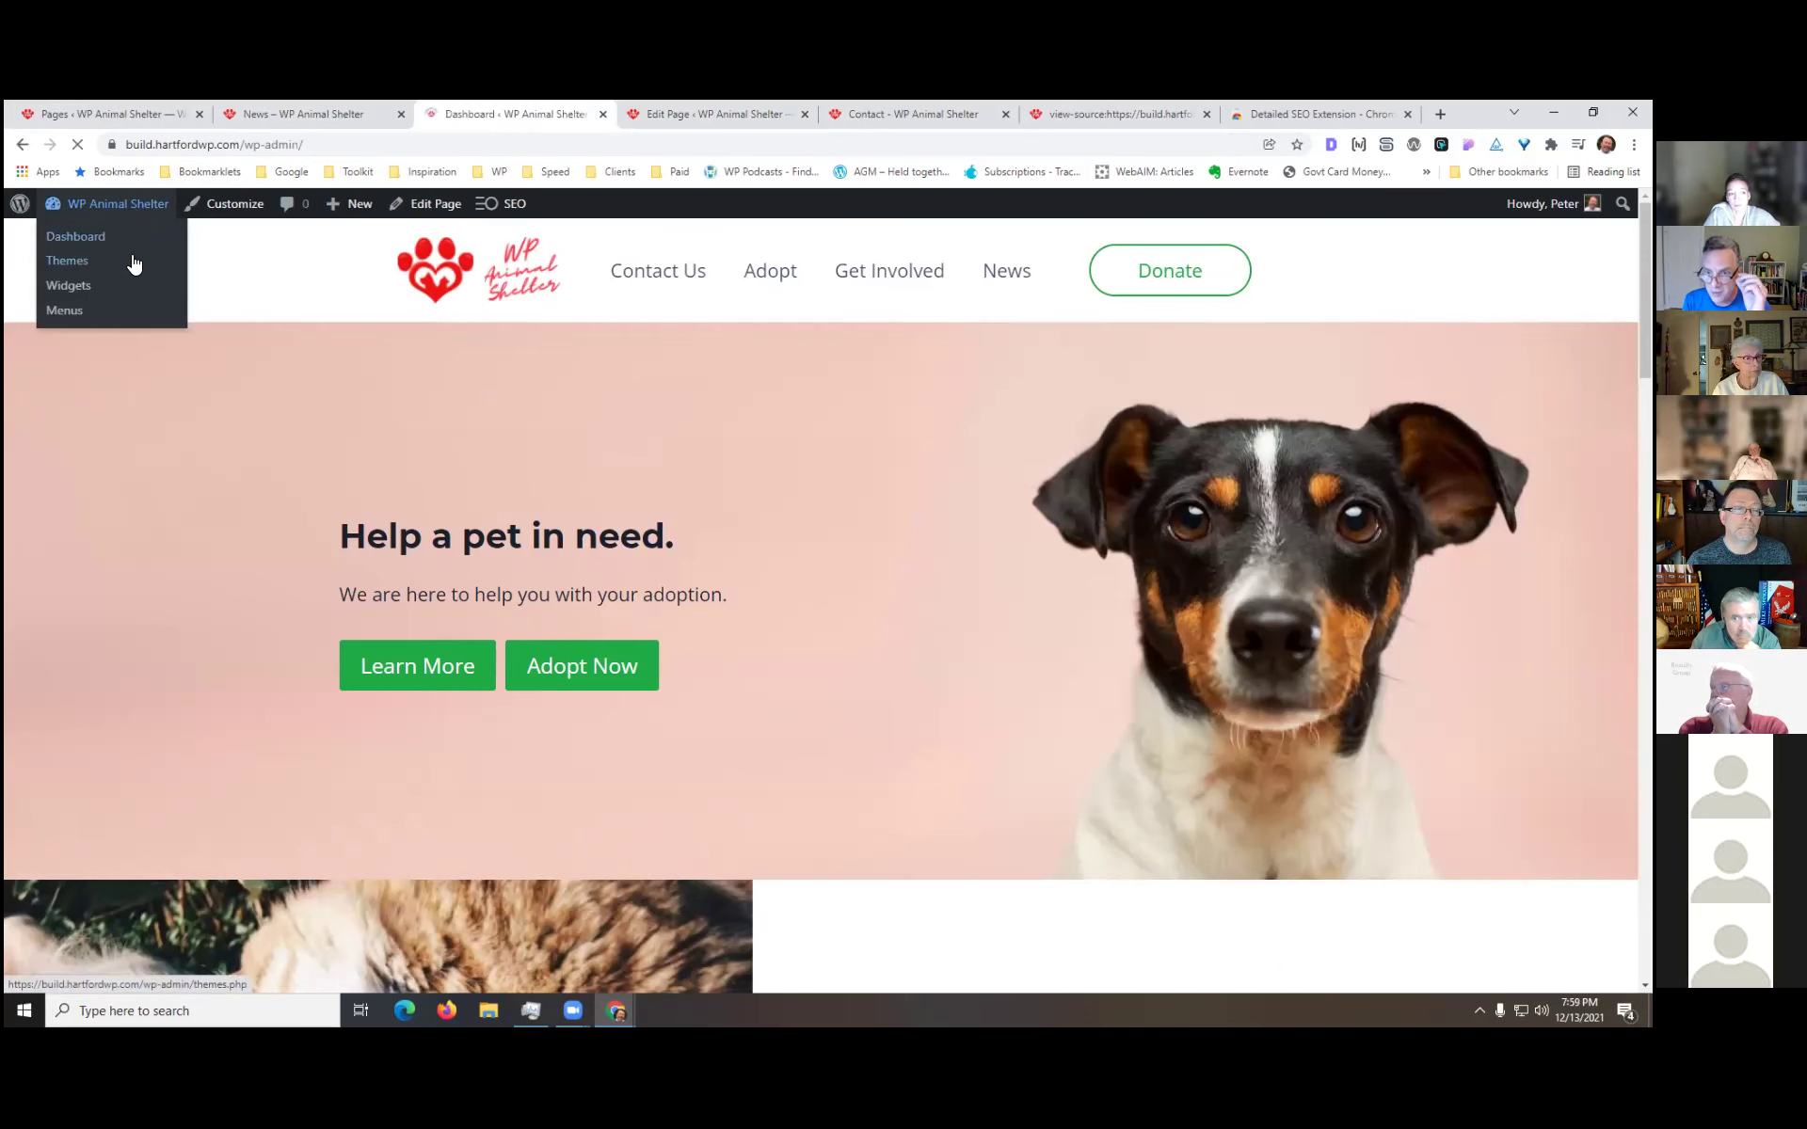
mouse_move(94, 837)
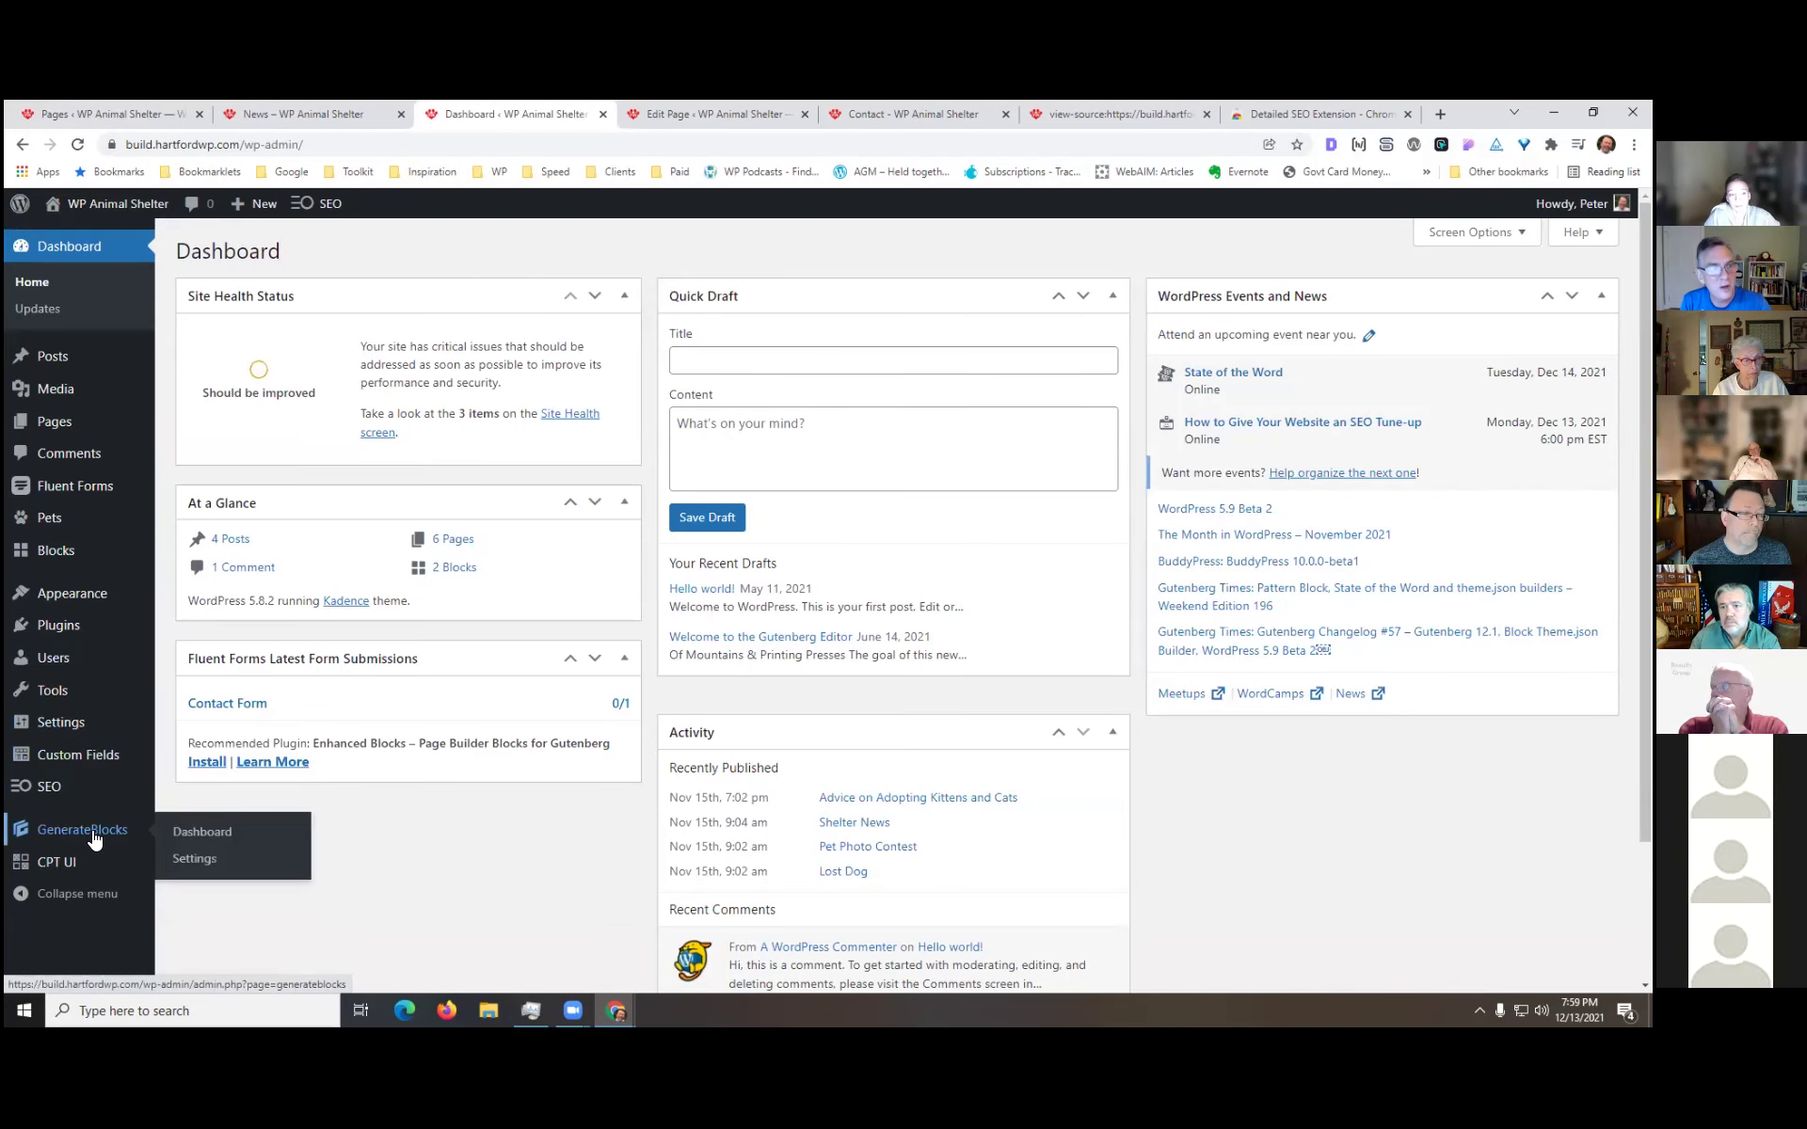
mouse_move(94, 625)
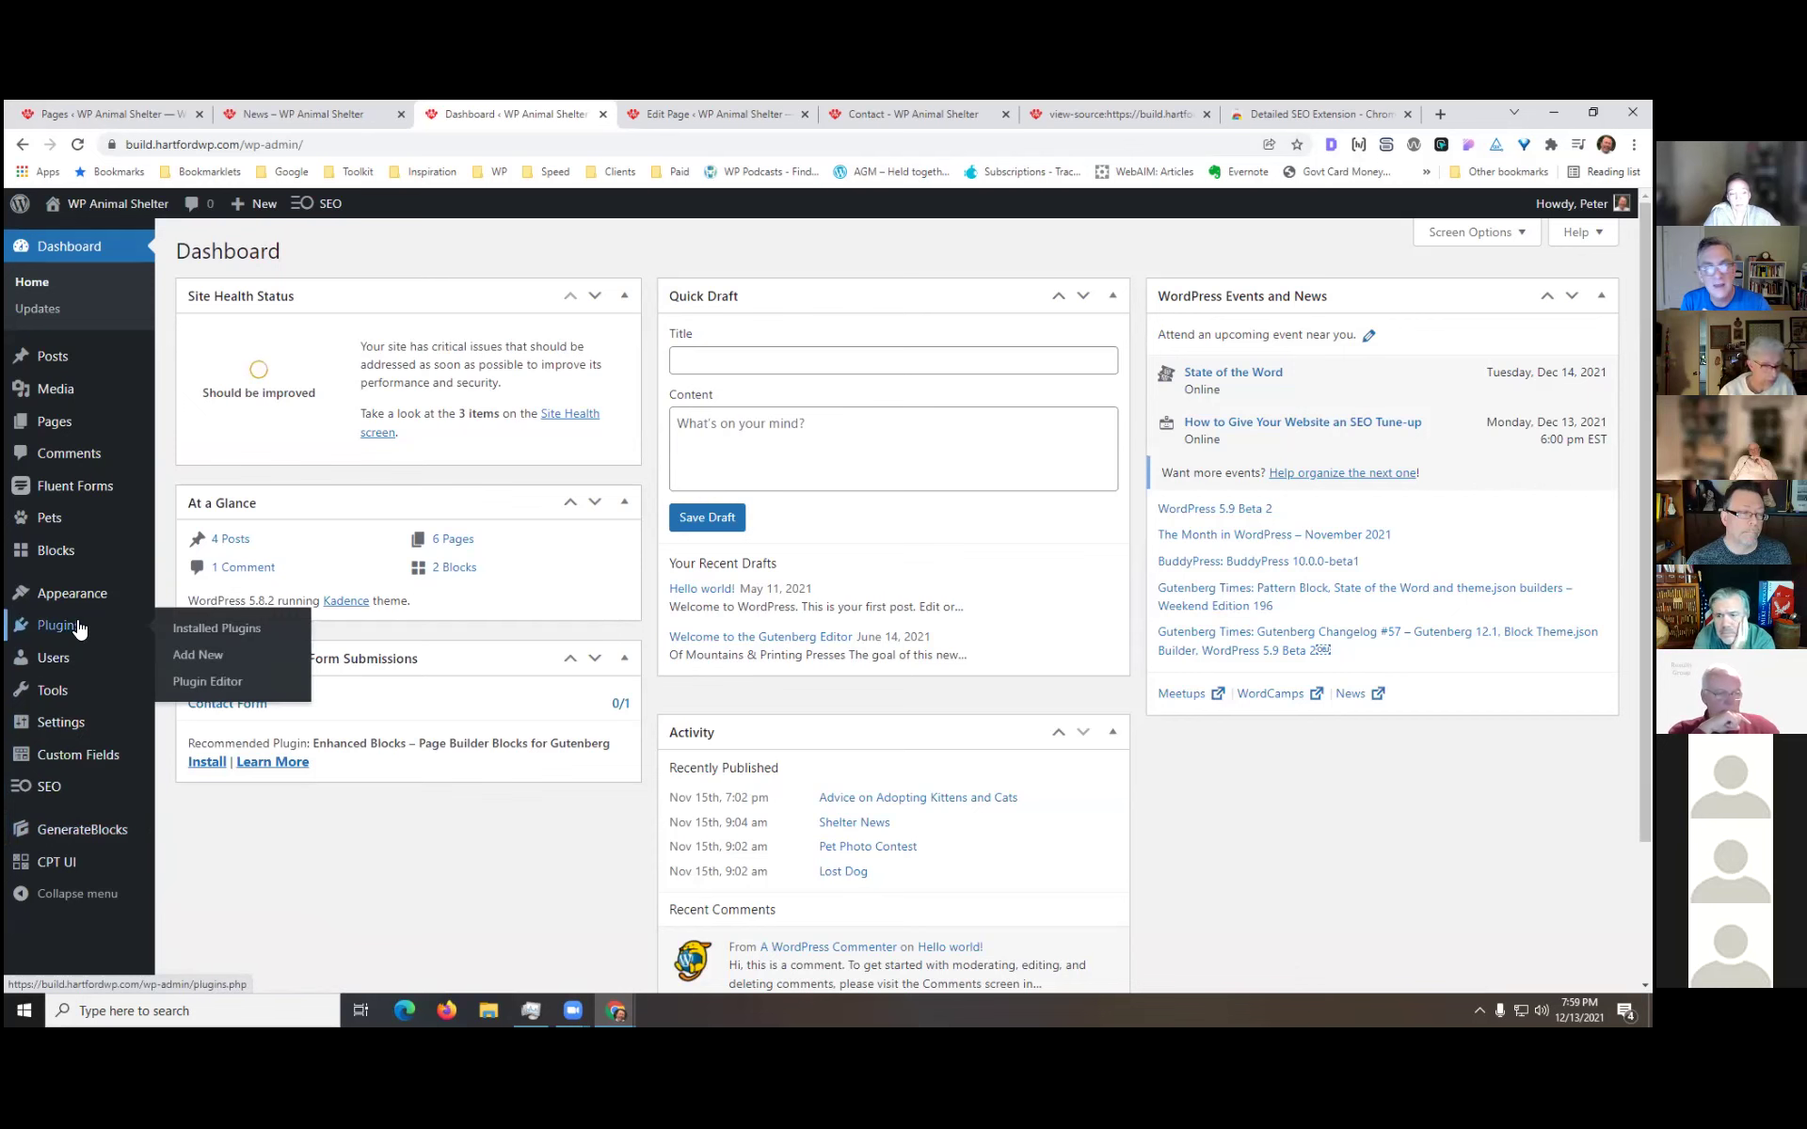
click(217, 632)
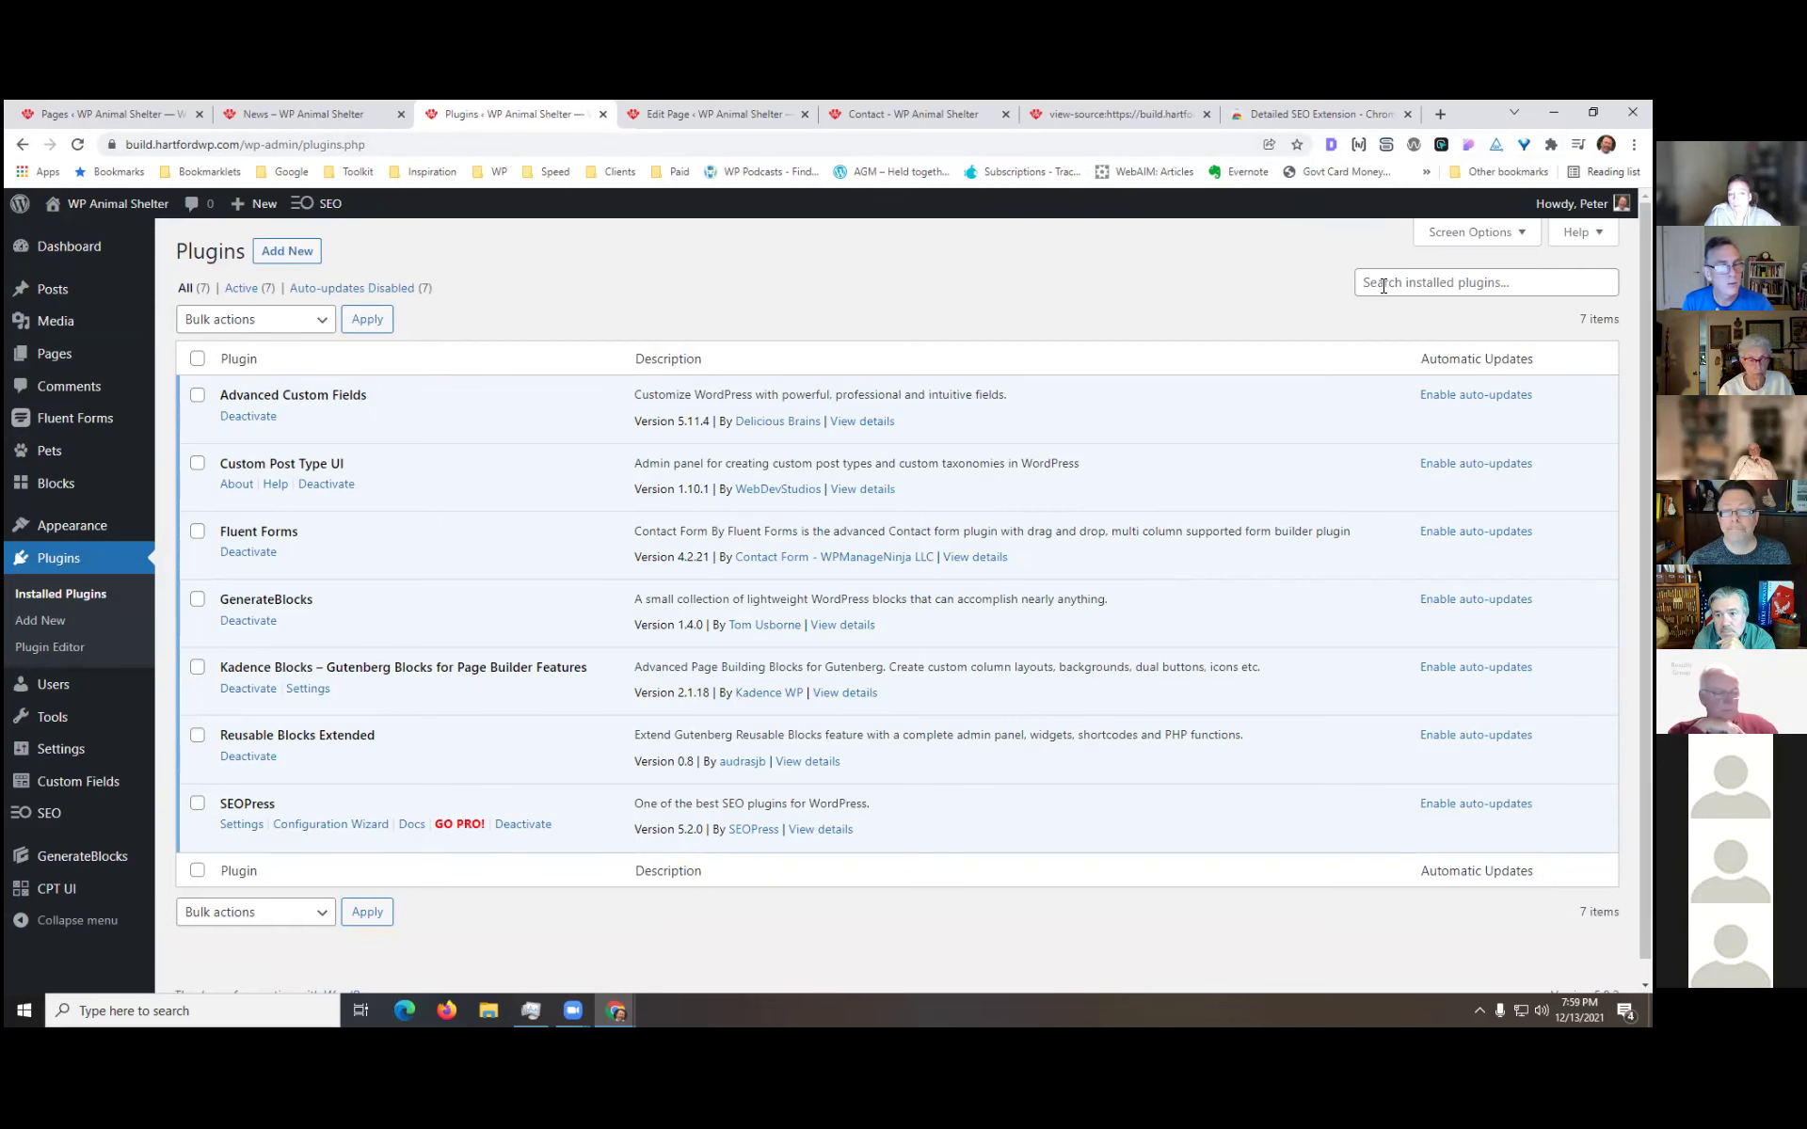
click(287, 250)
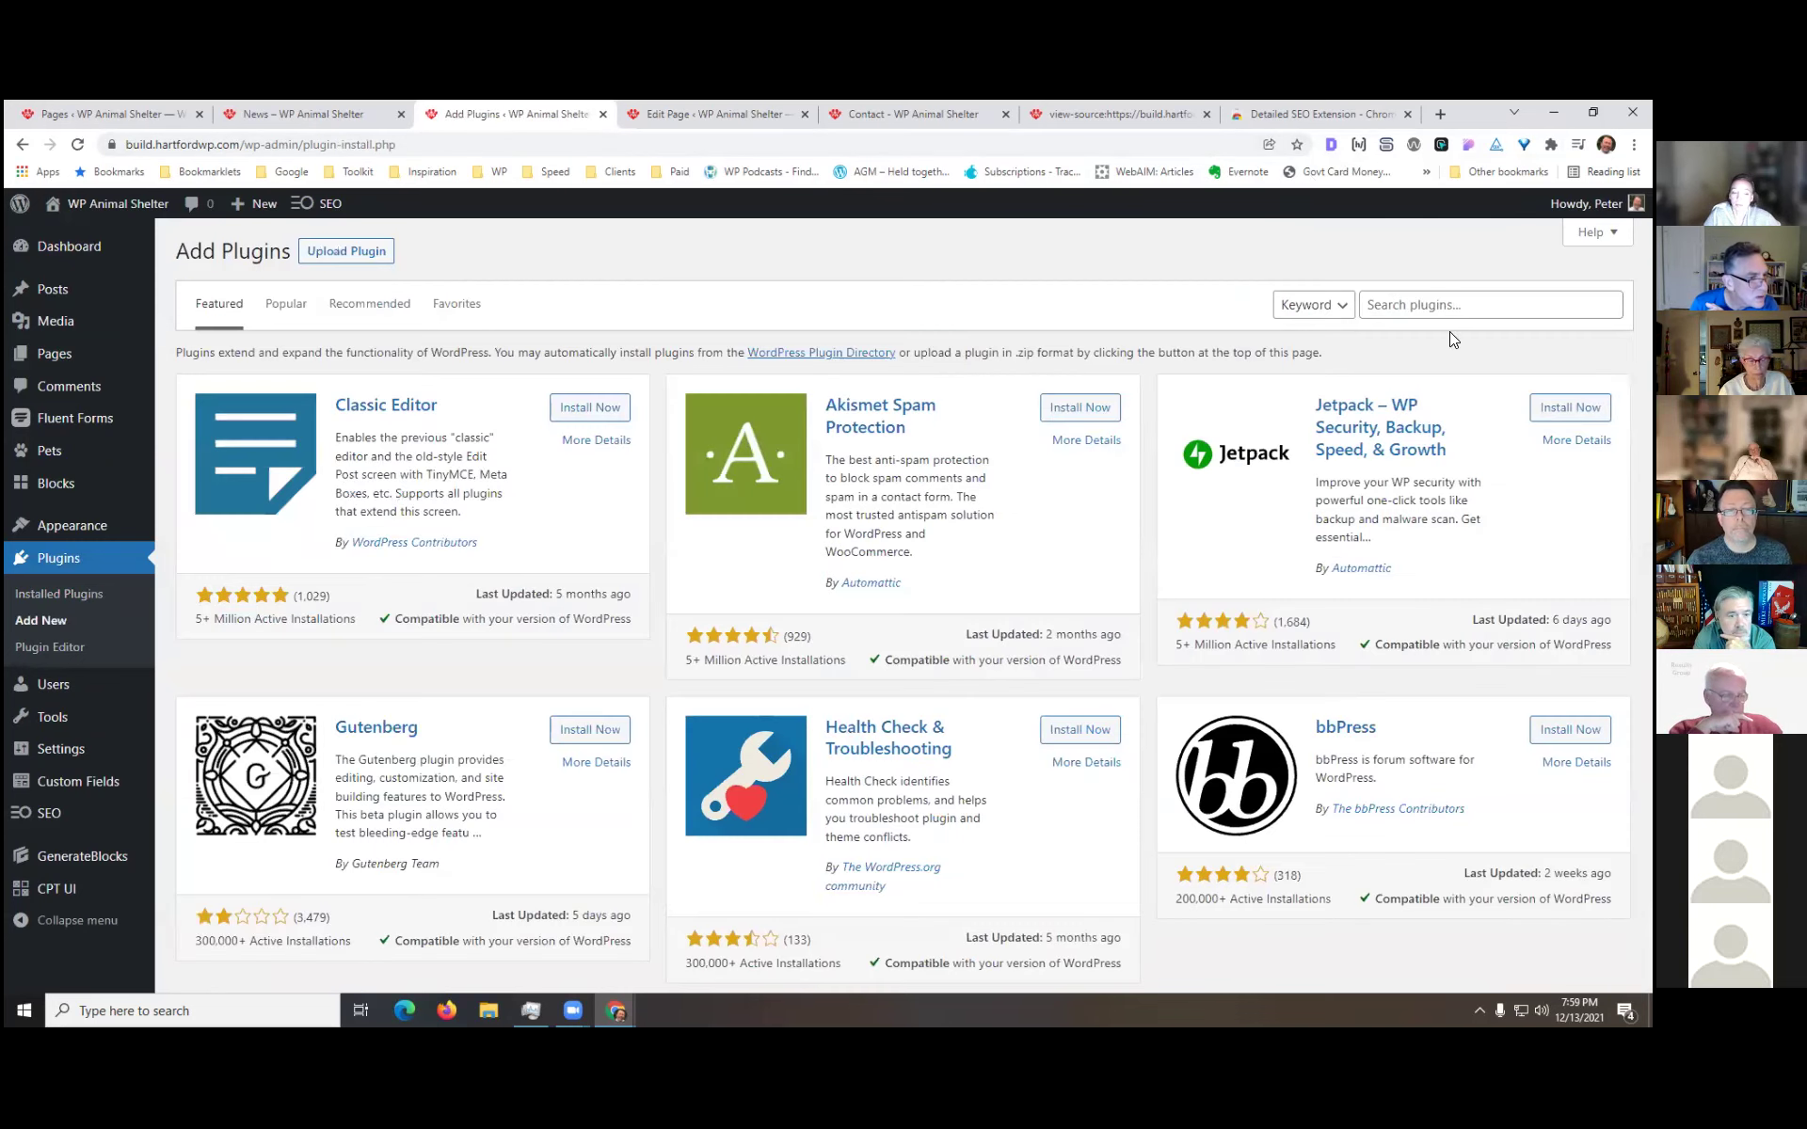
- Search the plugin directory for "broken link"
click(1468, 306)
text(b)
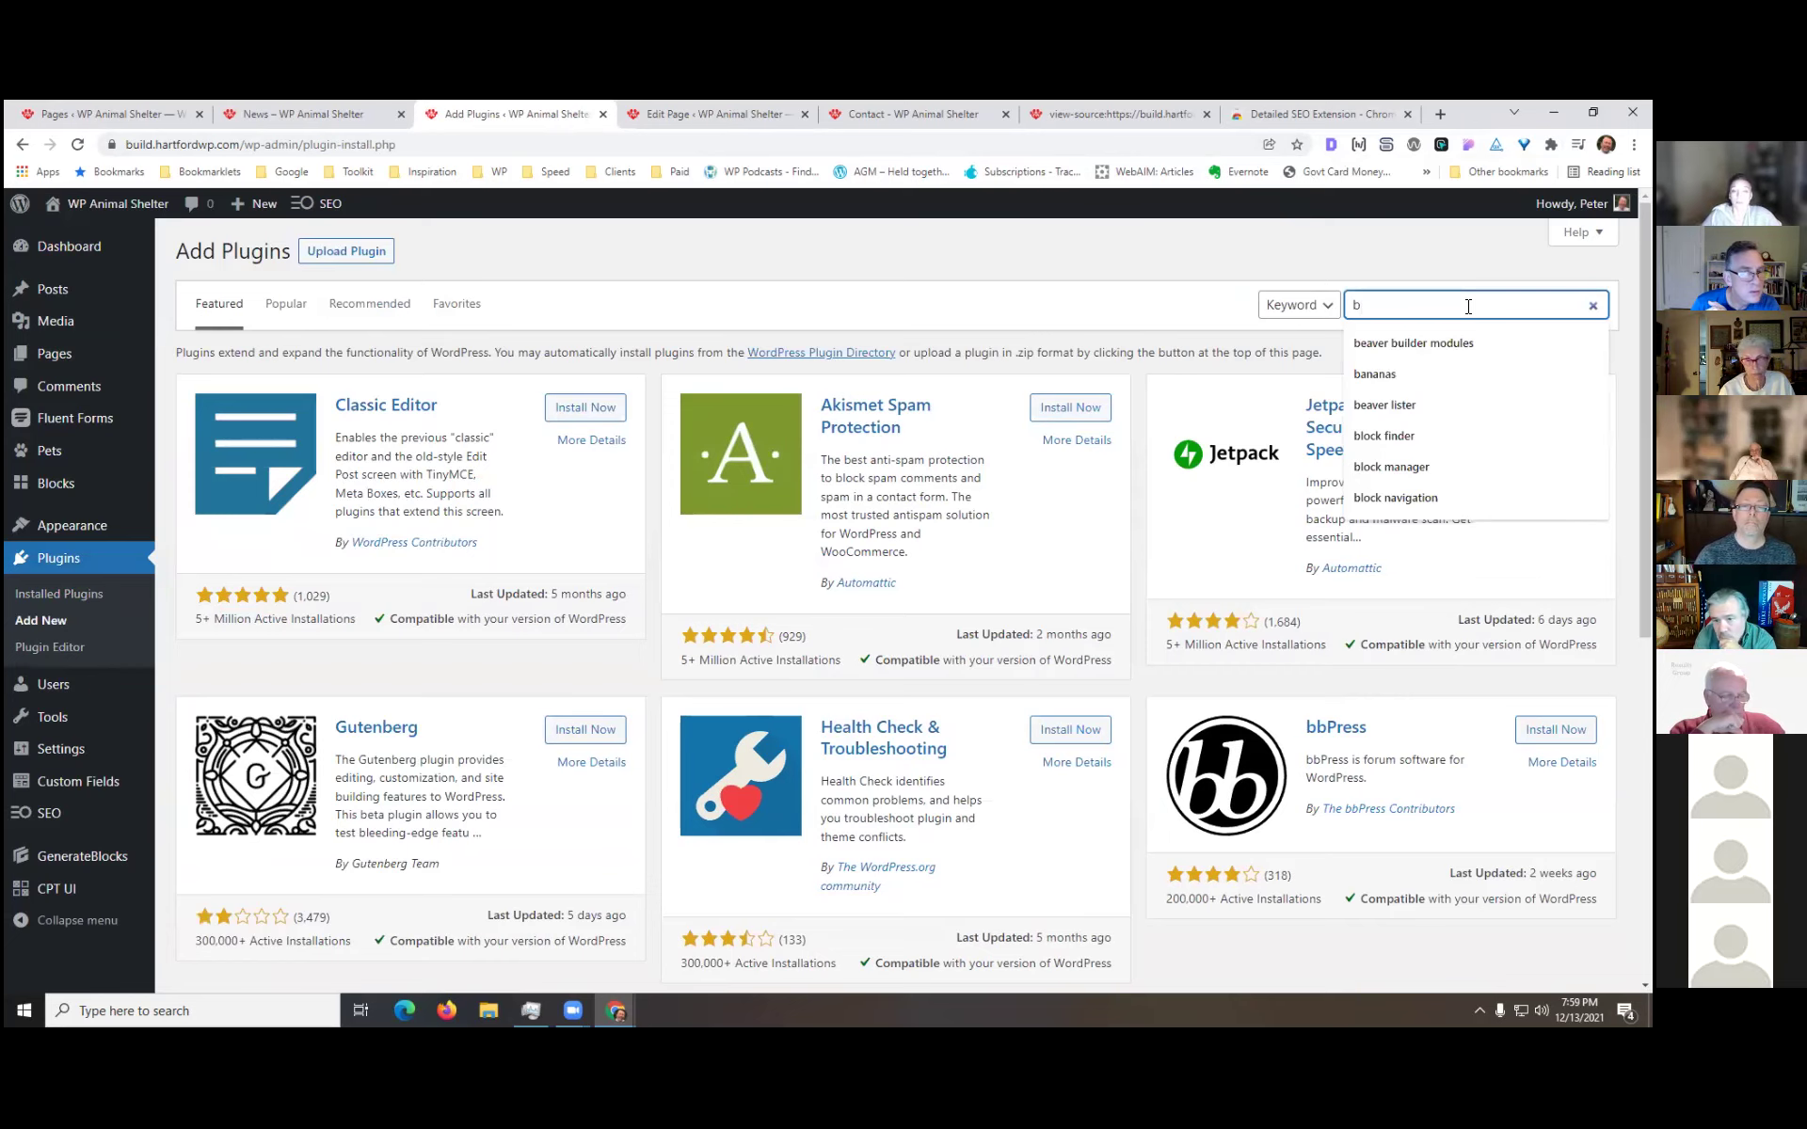
key(BackSpace)
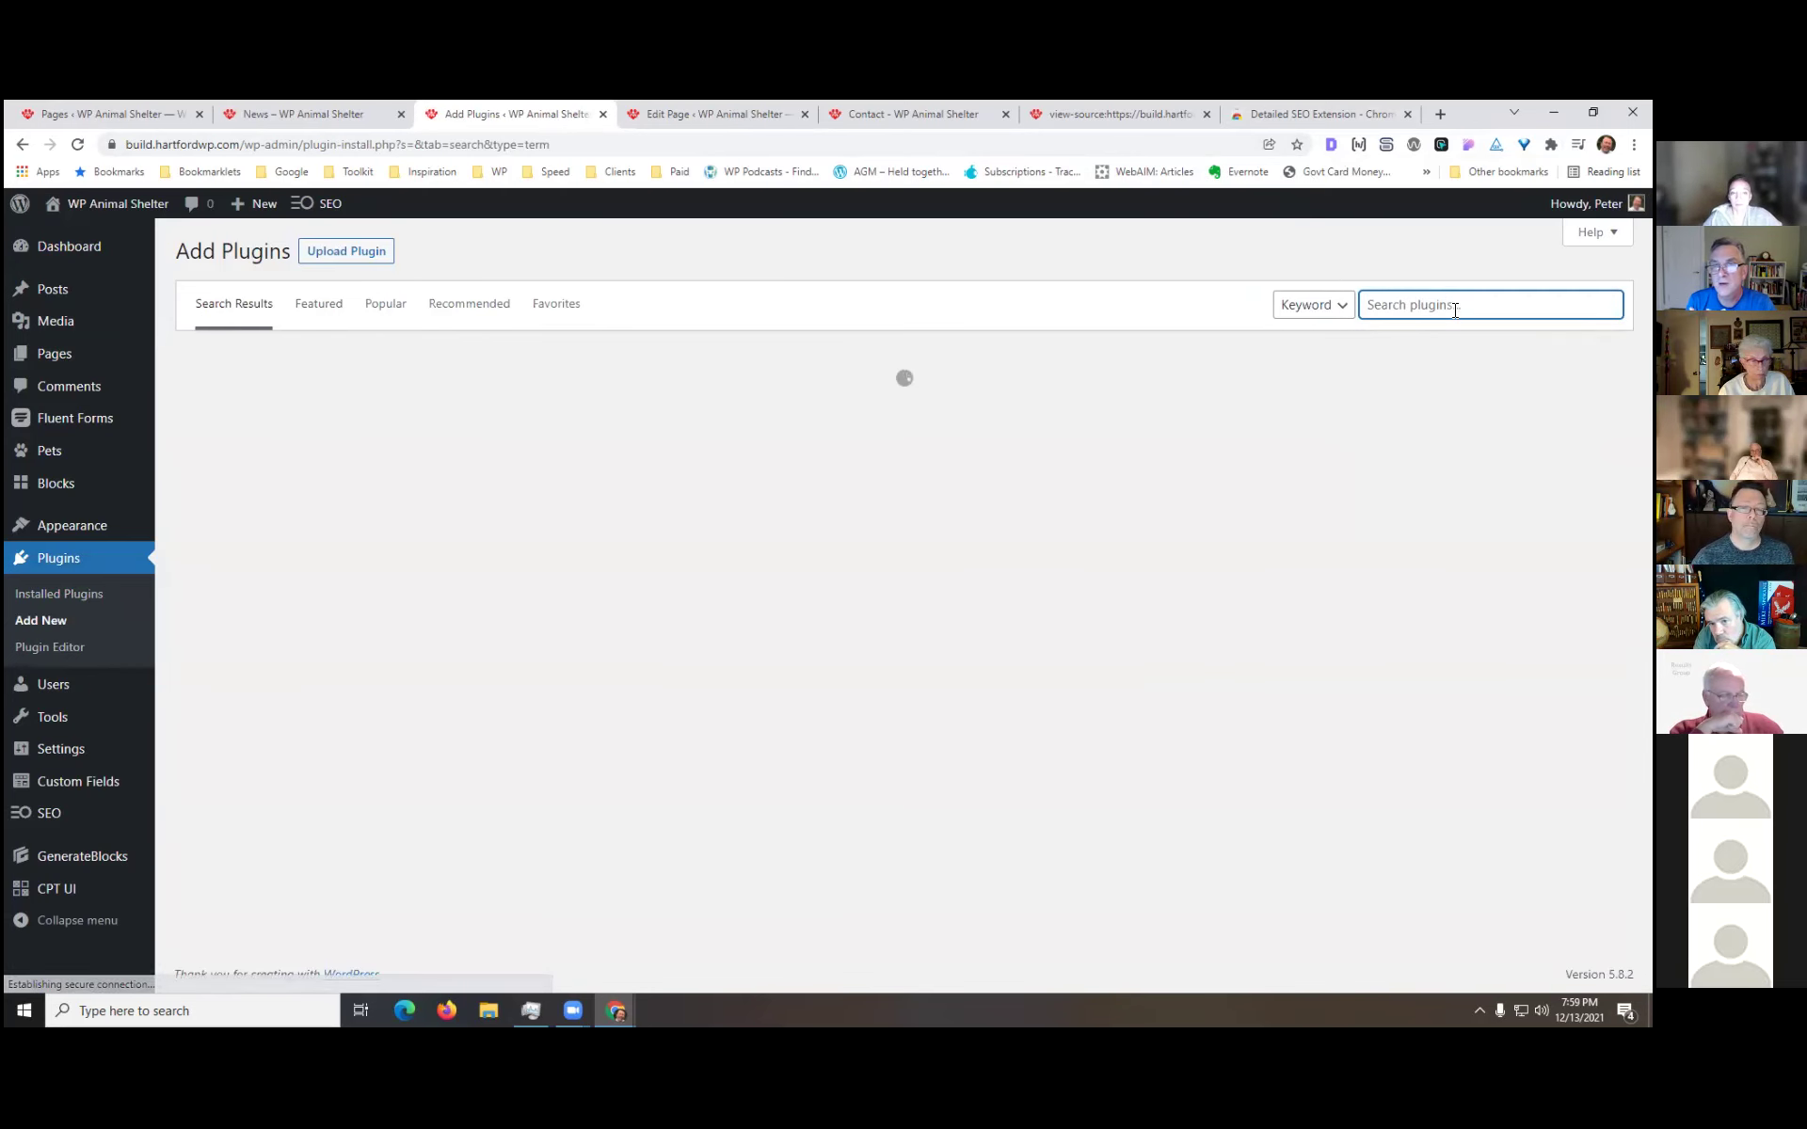
text(broke)
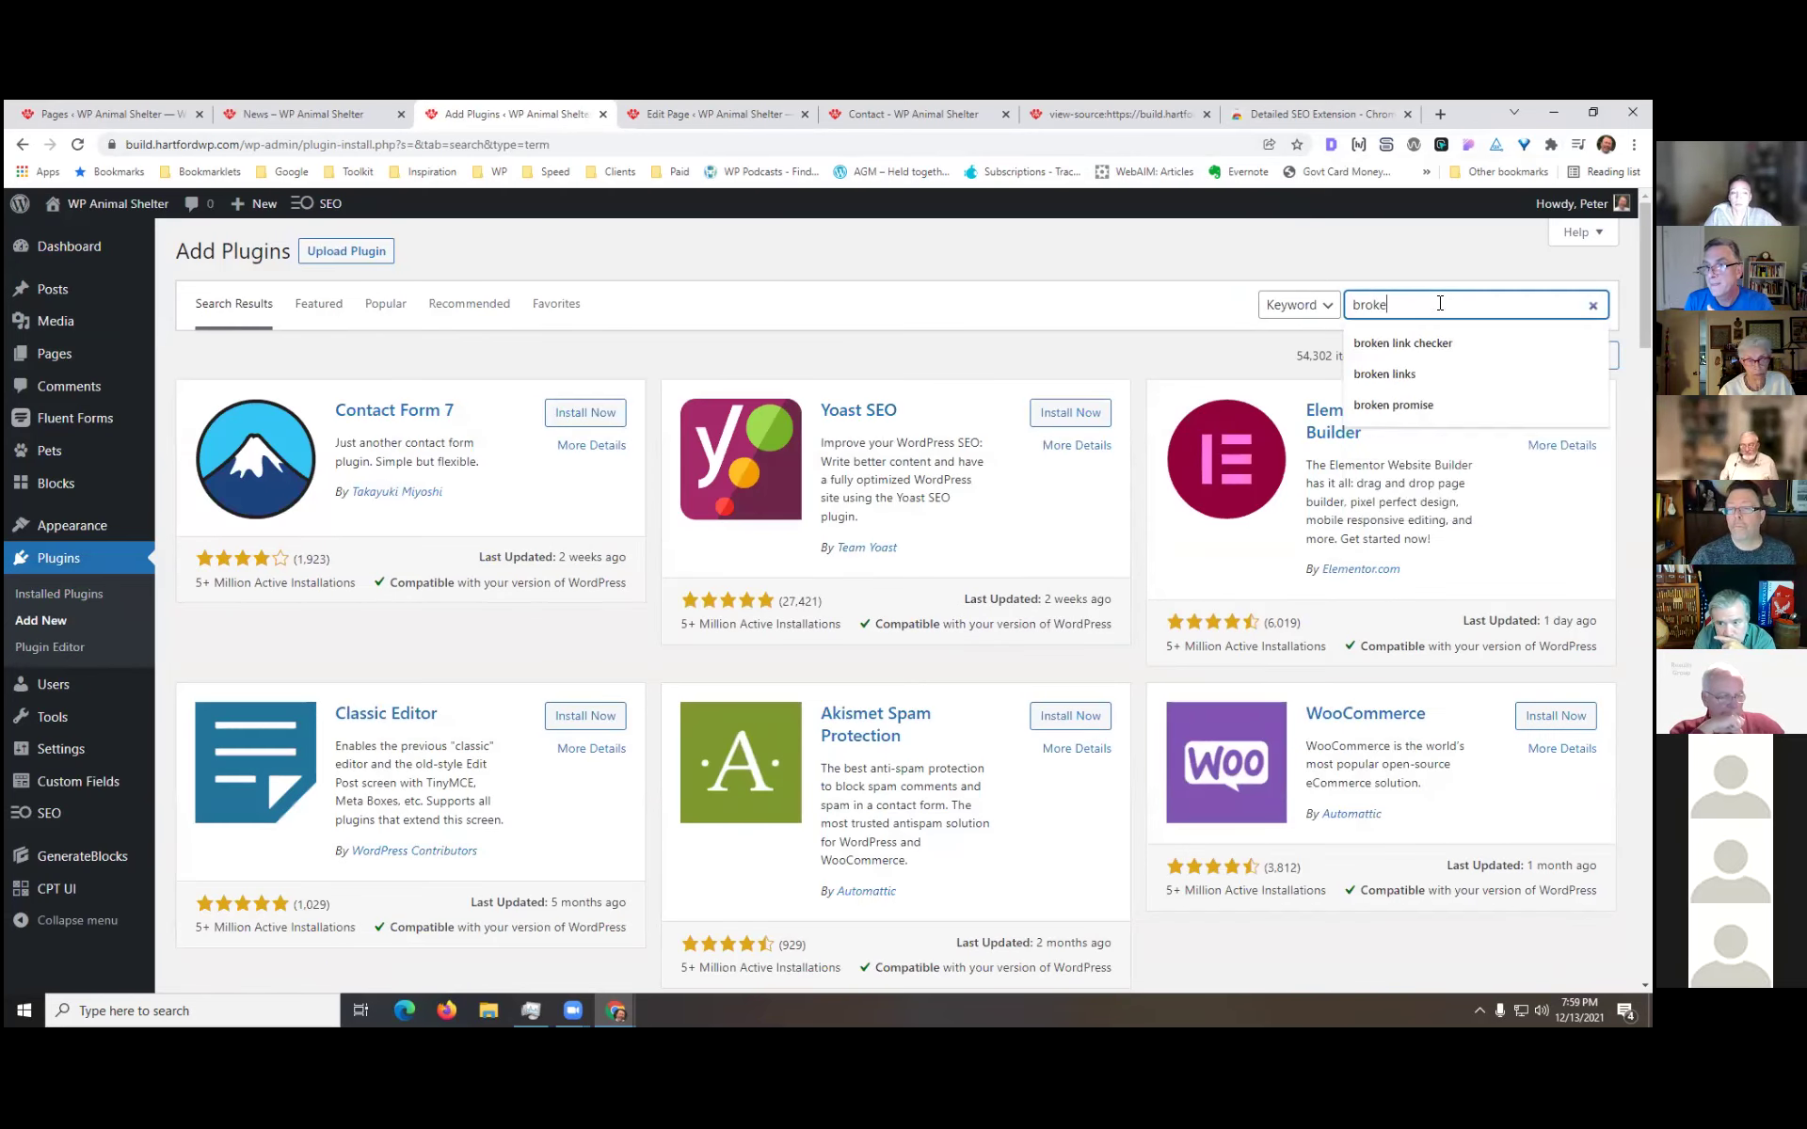
text(n link)
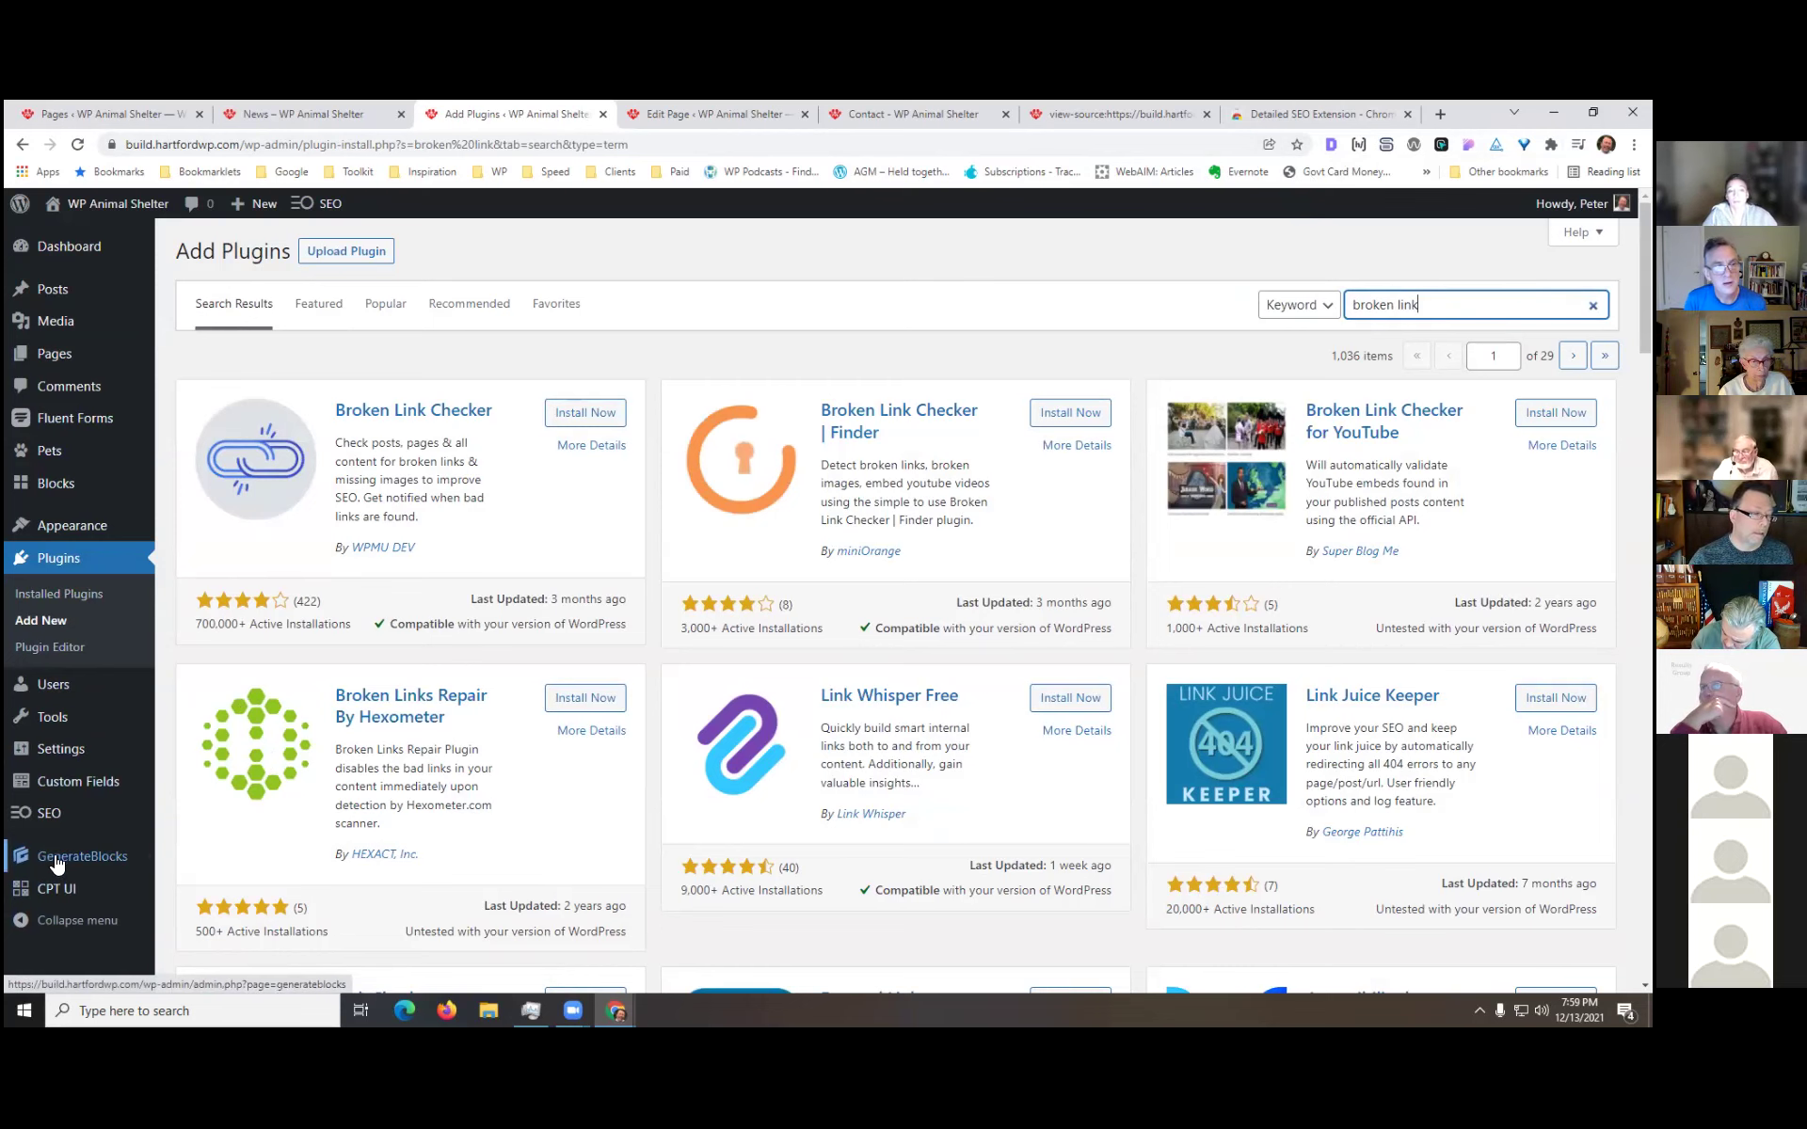
- Return to the front page's editor, review its SEO title, description and content analysis, and show its redirection settings
mouse_move(58, 891)
mouse_move(52, 812)
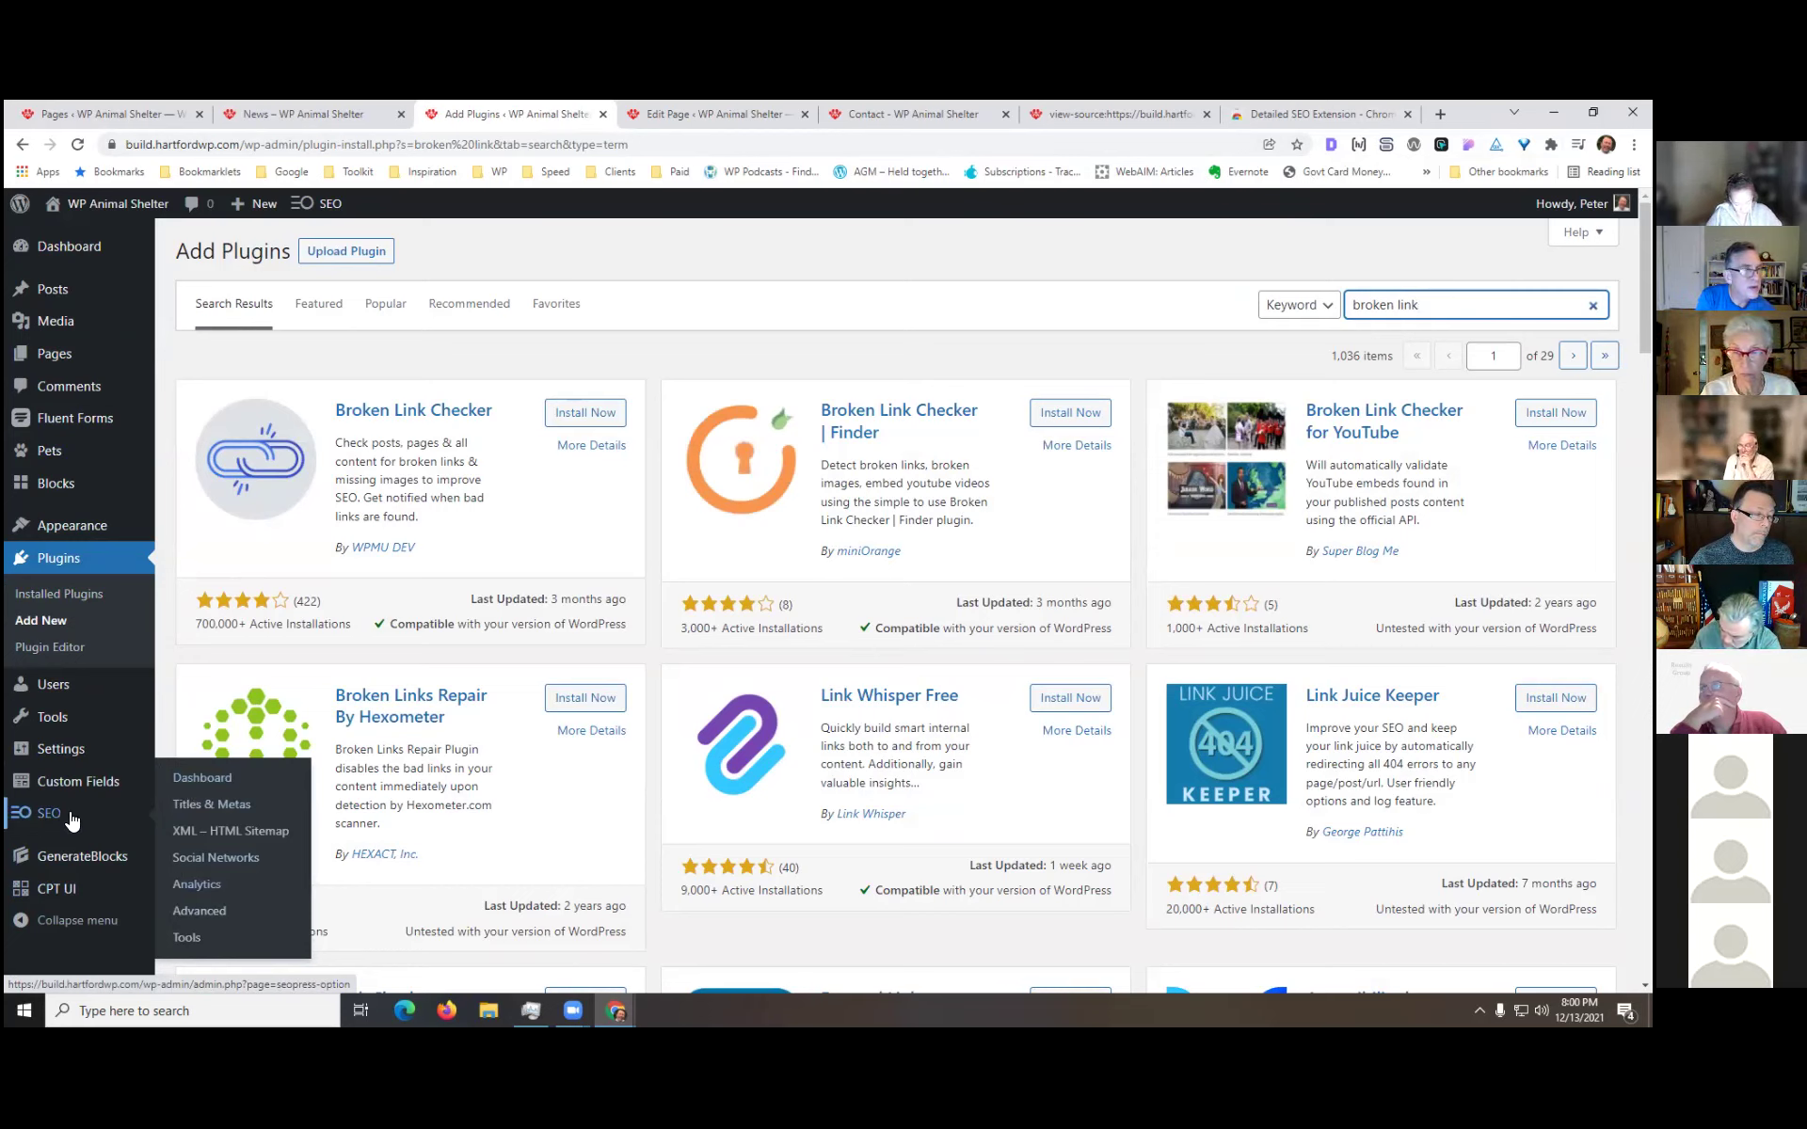
click(692, 115)
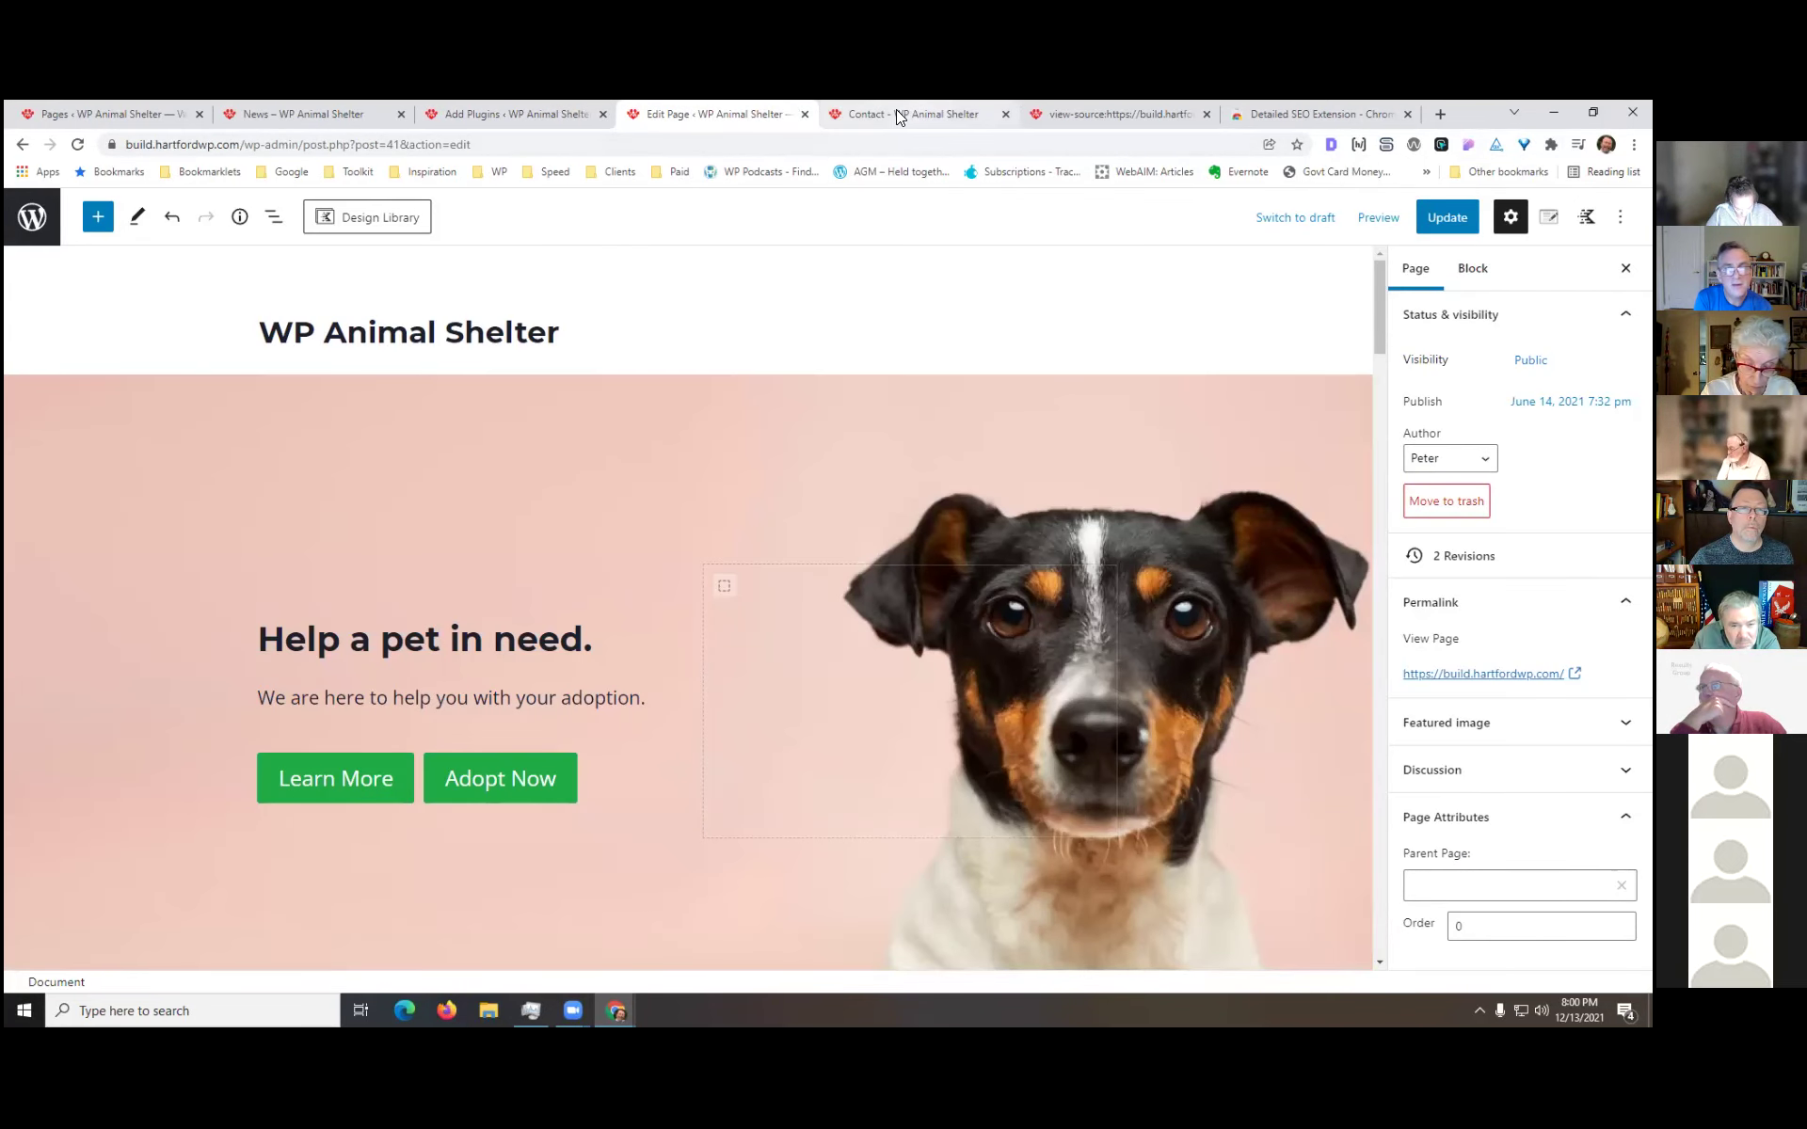
scroll(979, 687, down, 10)
scroll(979, 692, down, 15)
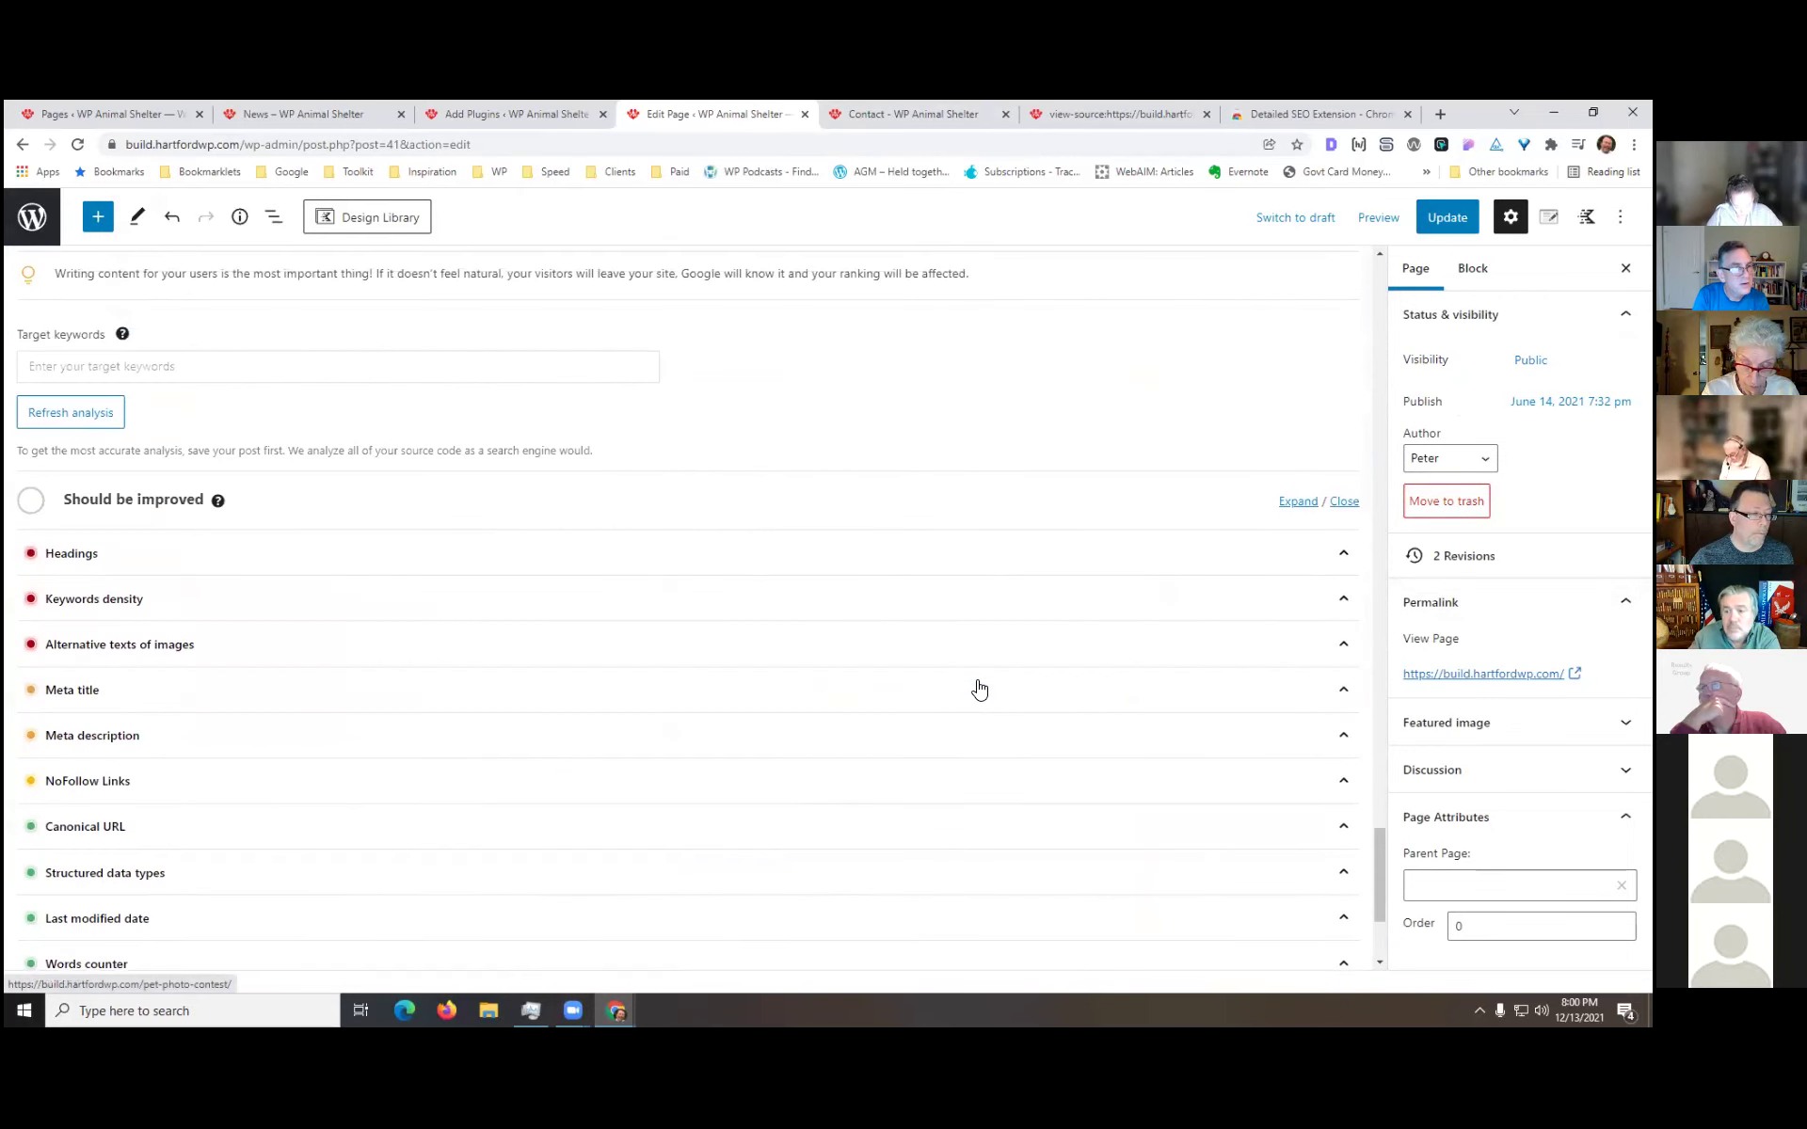
scroll(1051, 694, up, 2)
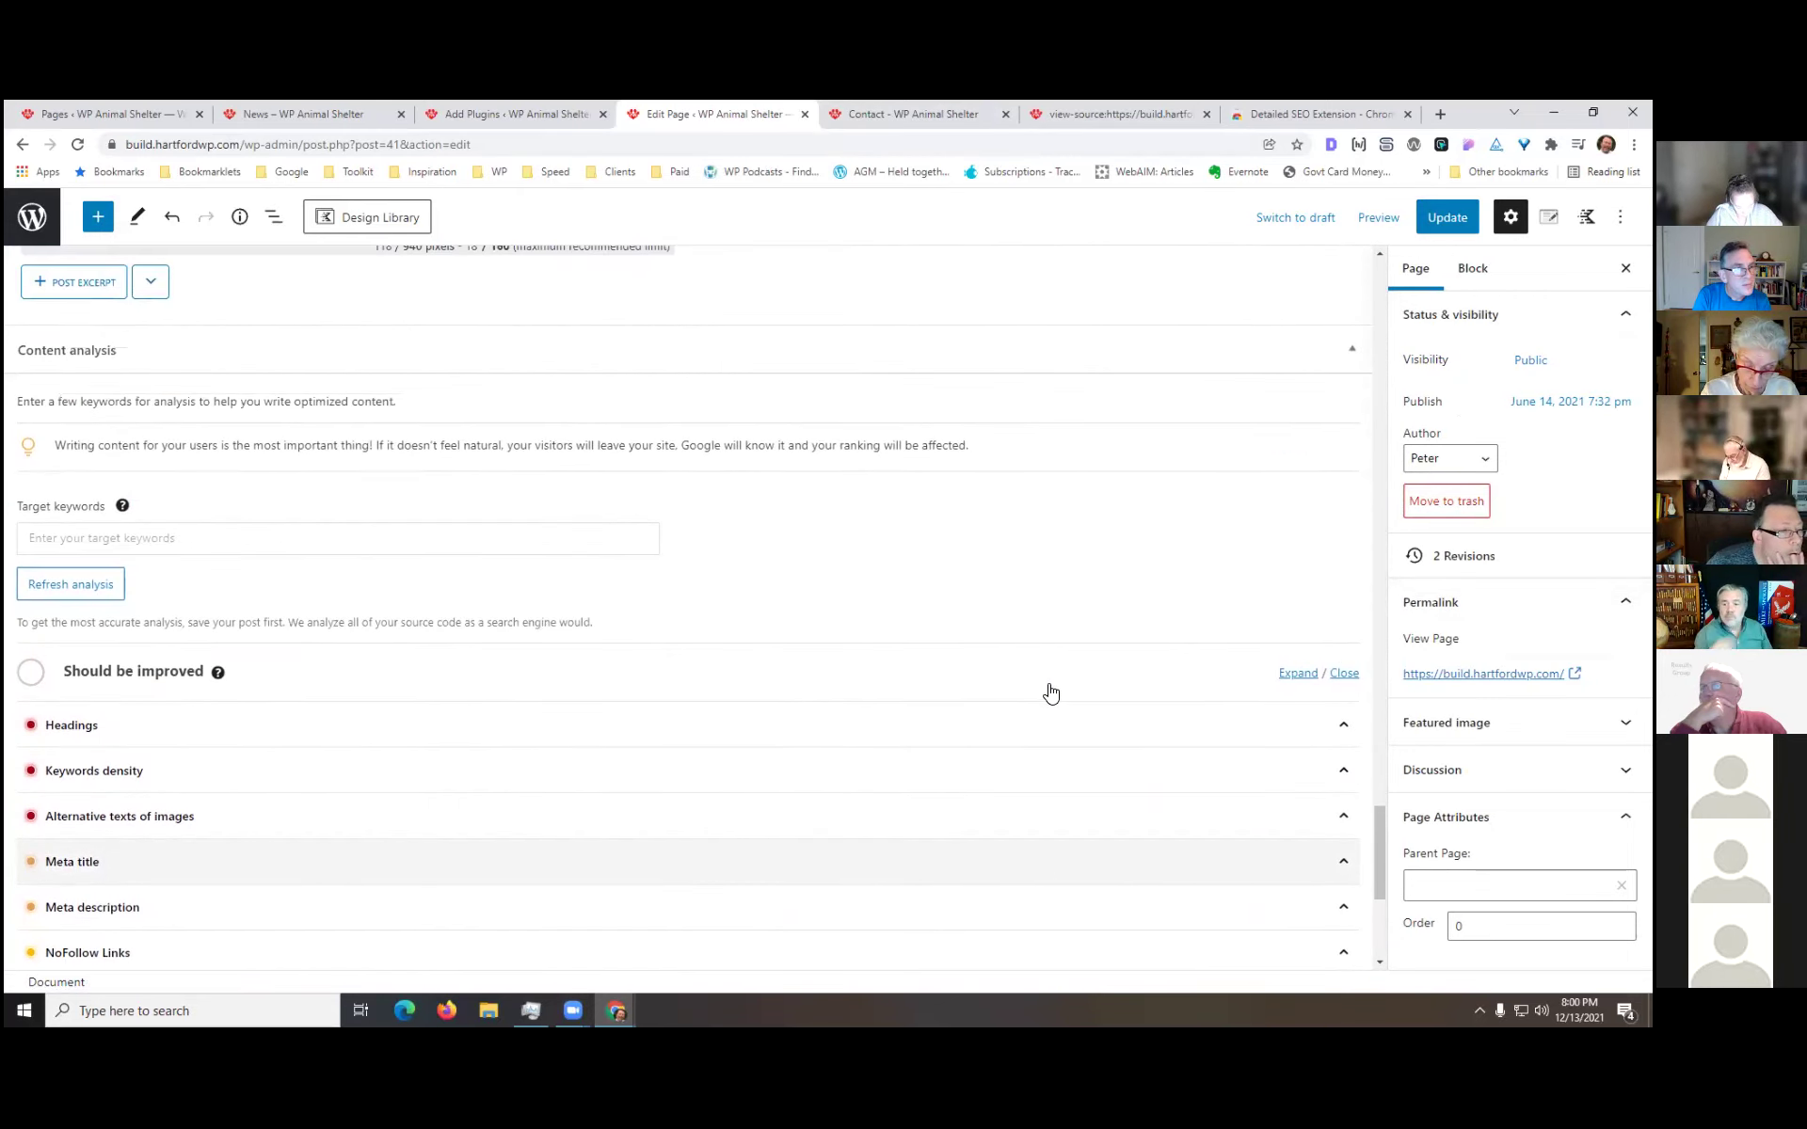
scroll(1051, 693, up, 4)
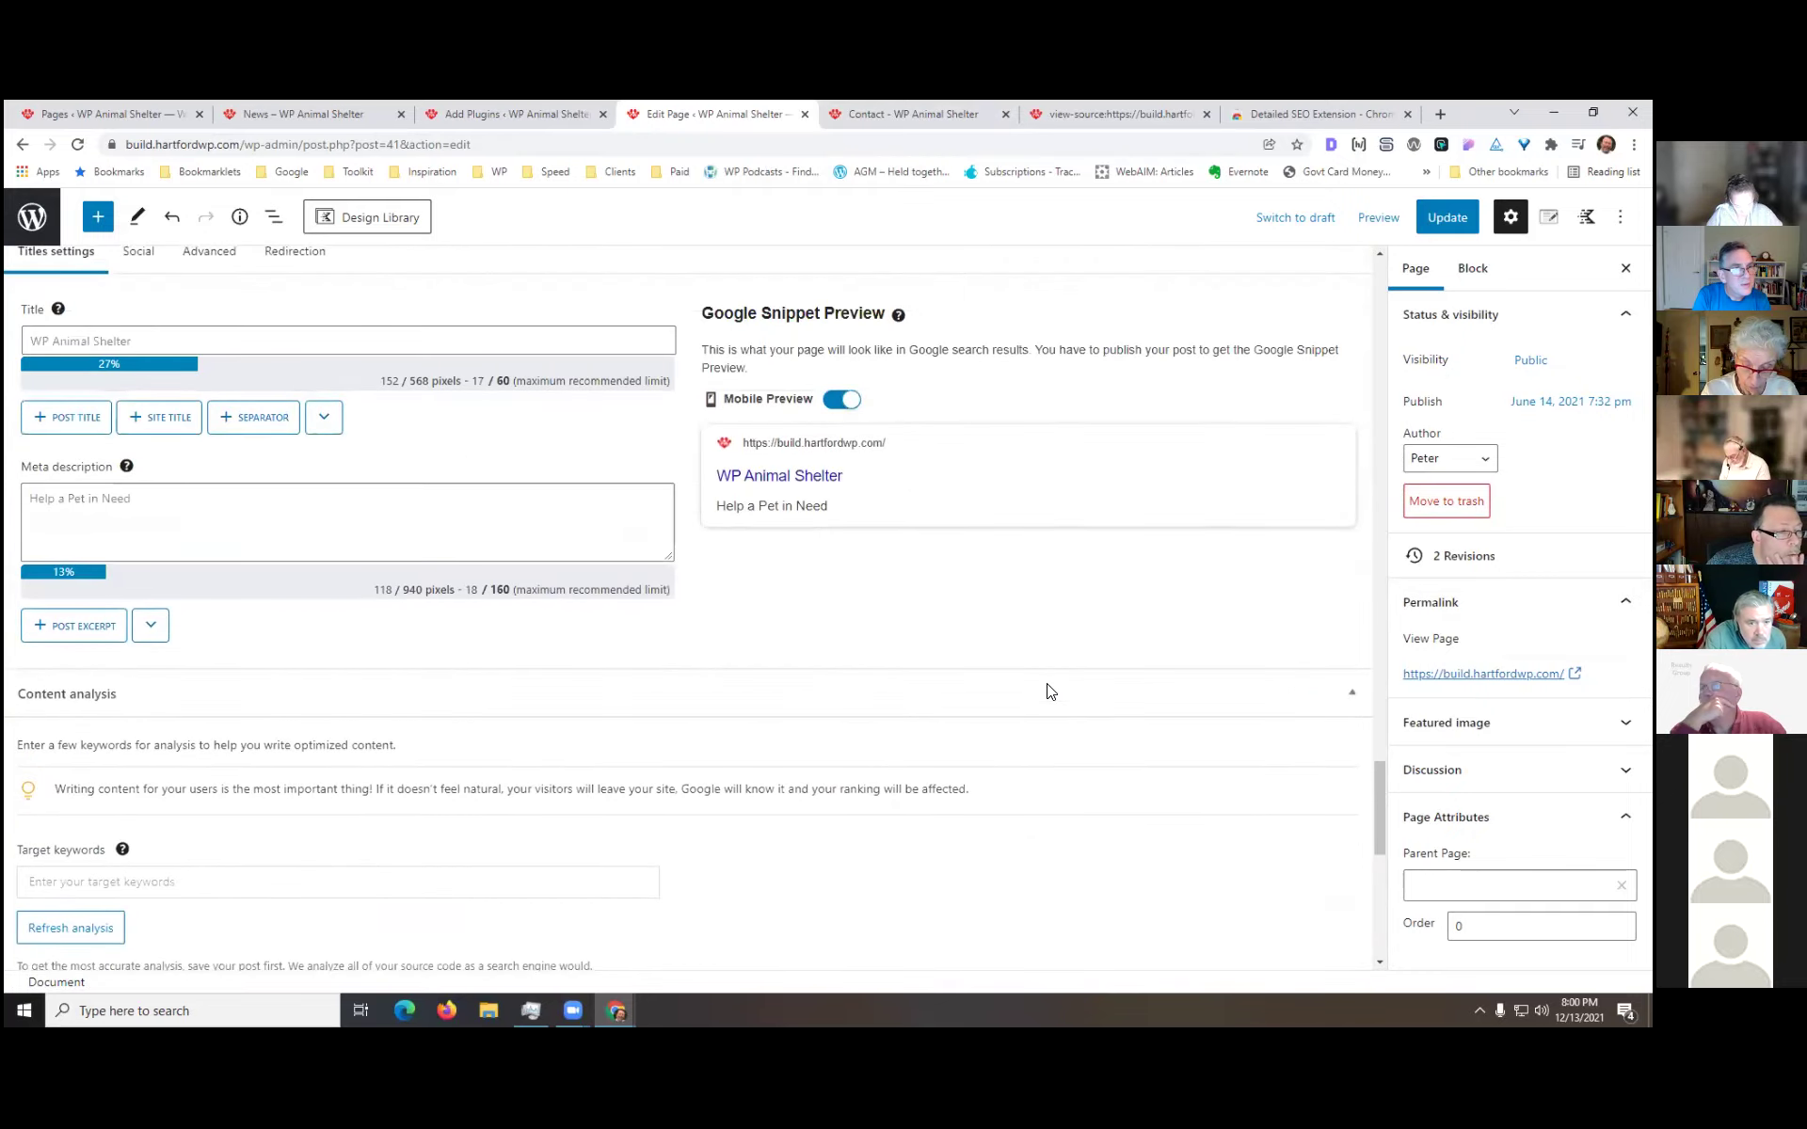
scroll(1051, 687, up, 1)
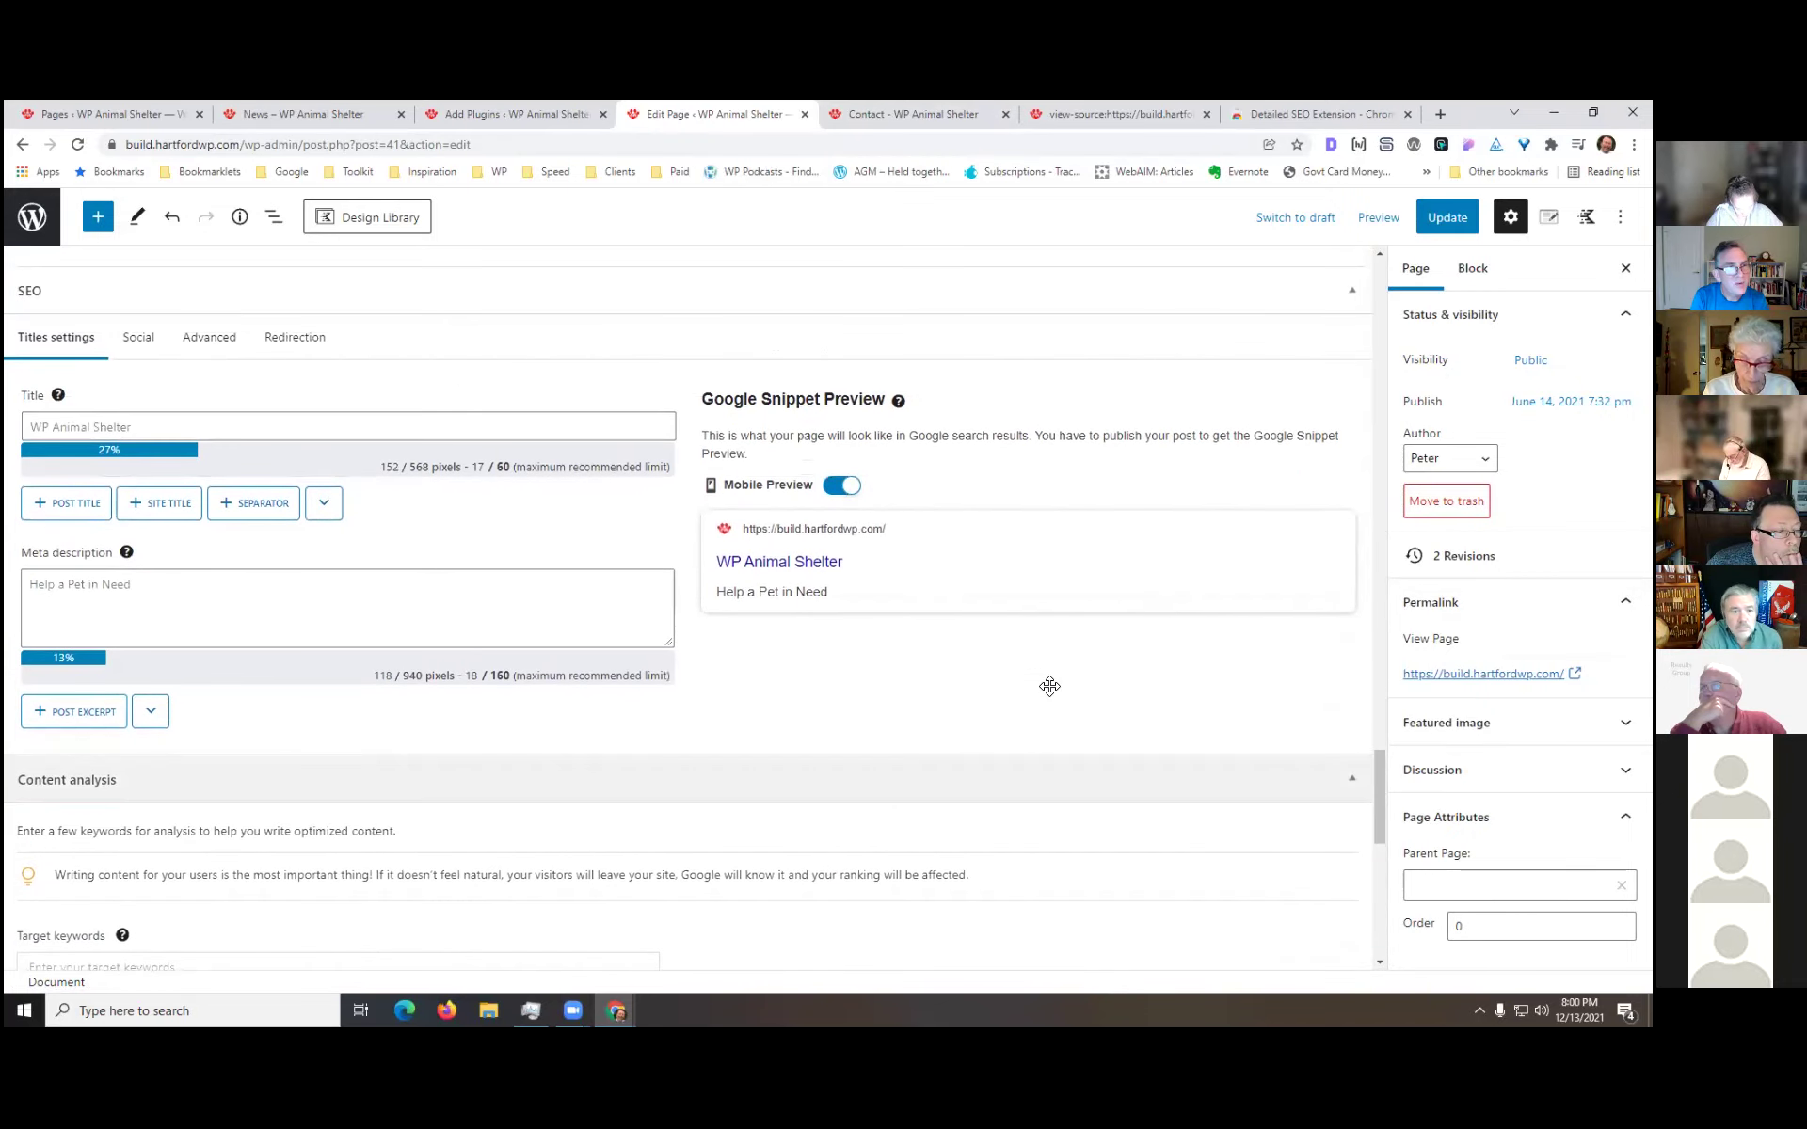
click(285, 339)
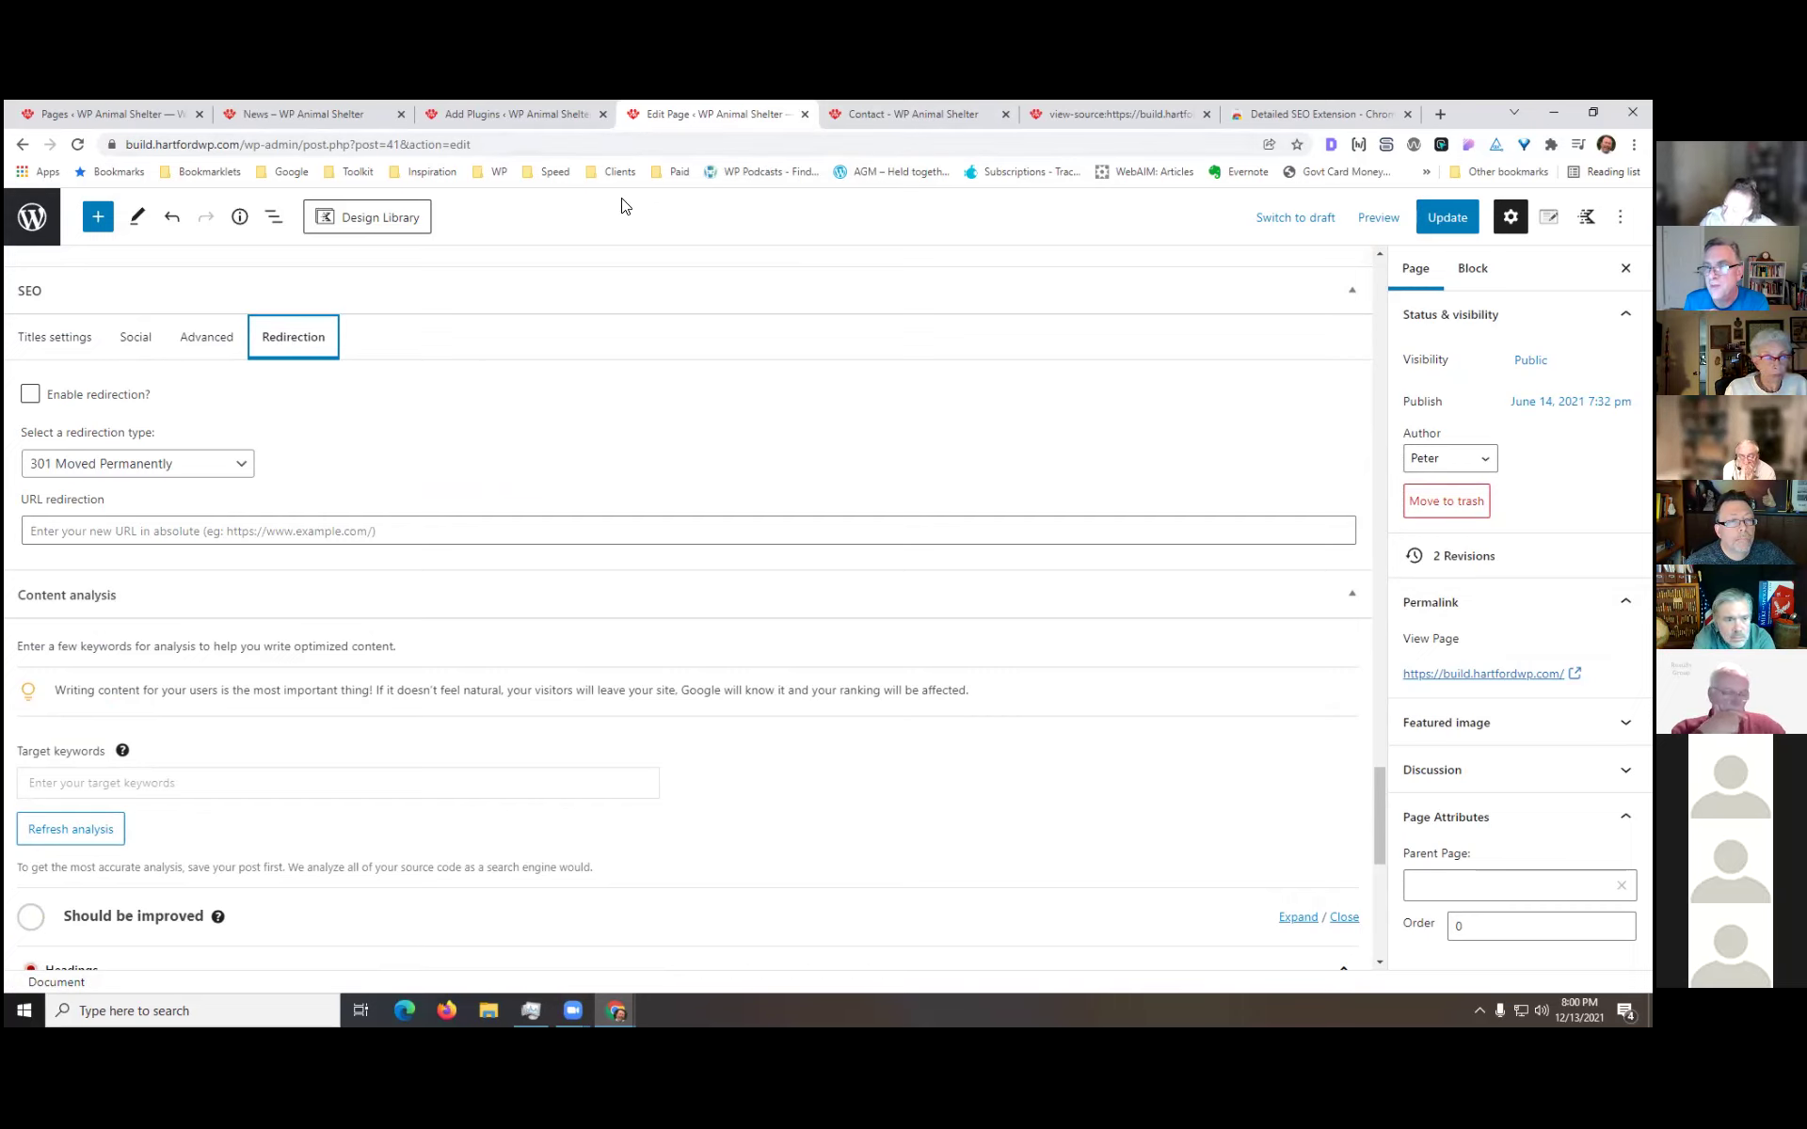
- Go back to the plugin search results and look over the broken link checker plugins
click(493, 118)
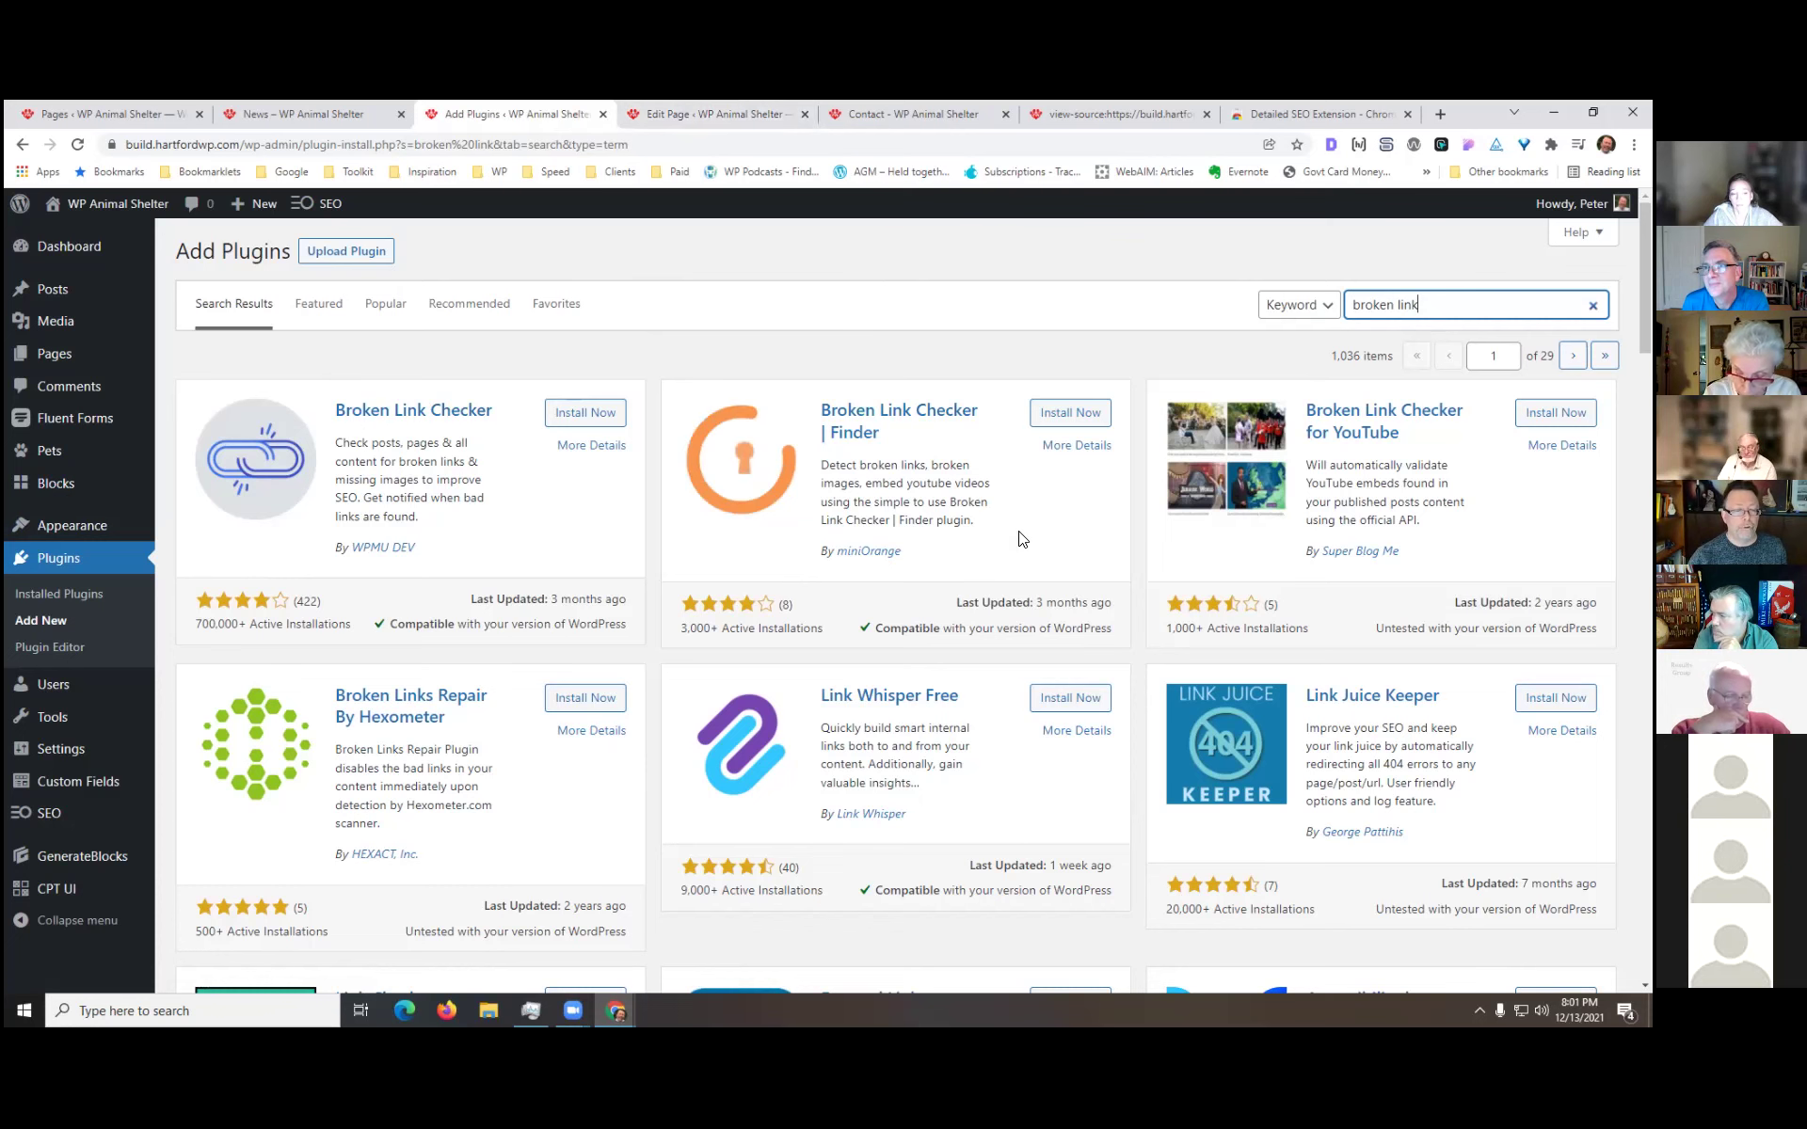
scroll(1018, 588, down, 1)
scroll(1018, 584, up, 1)
- Switch to the site's Pages list and minimise all windows to show the desktop
click(78, 115)
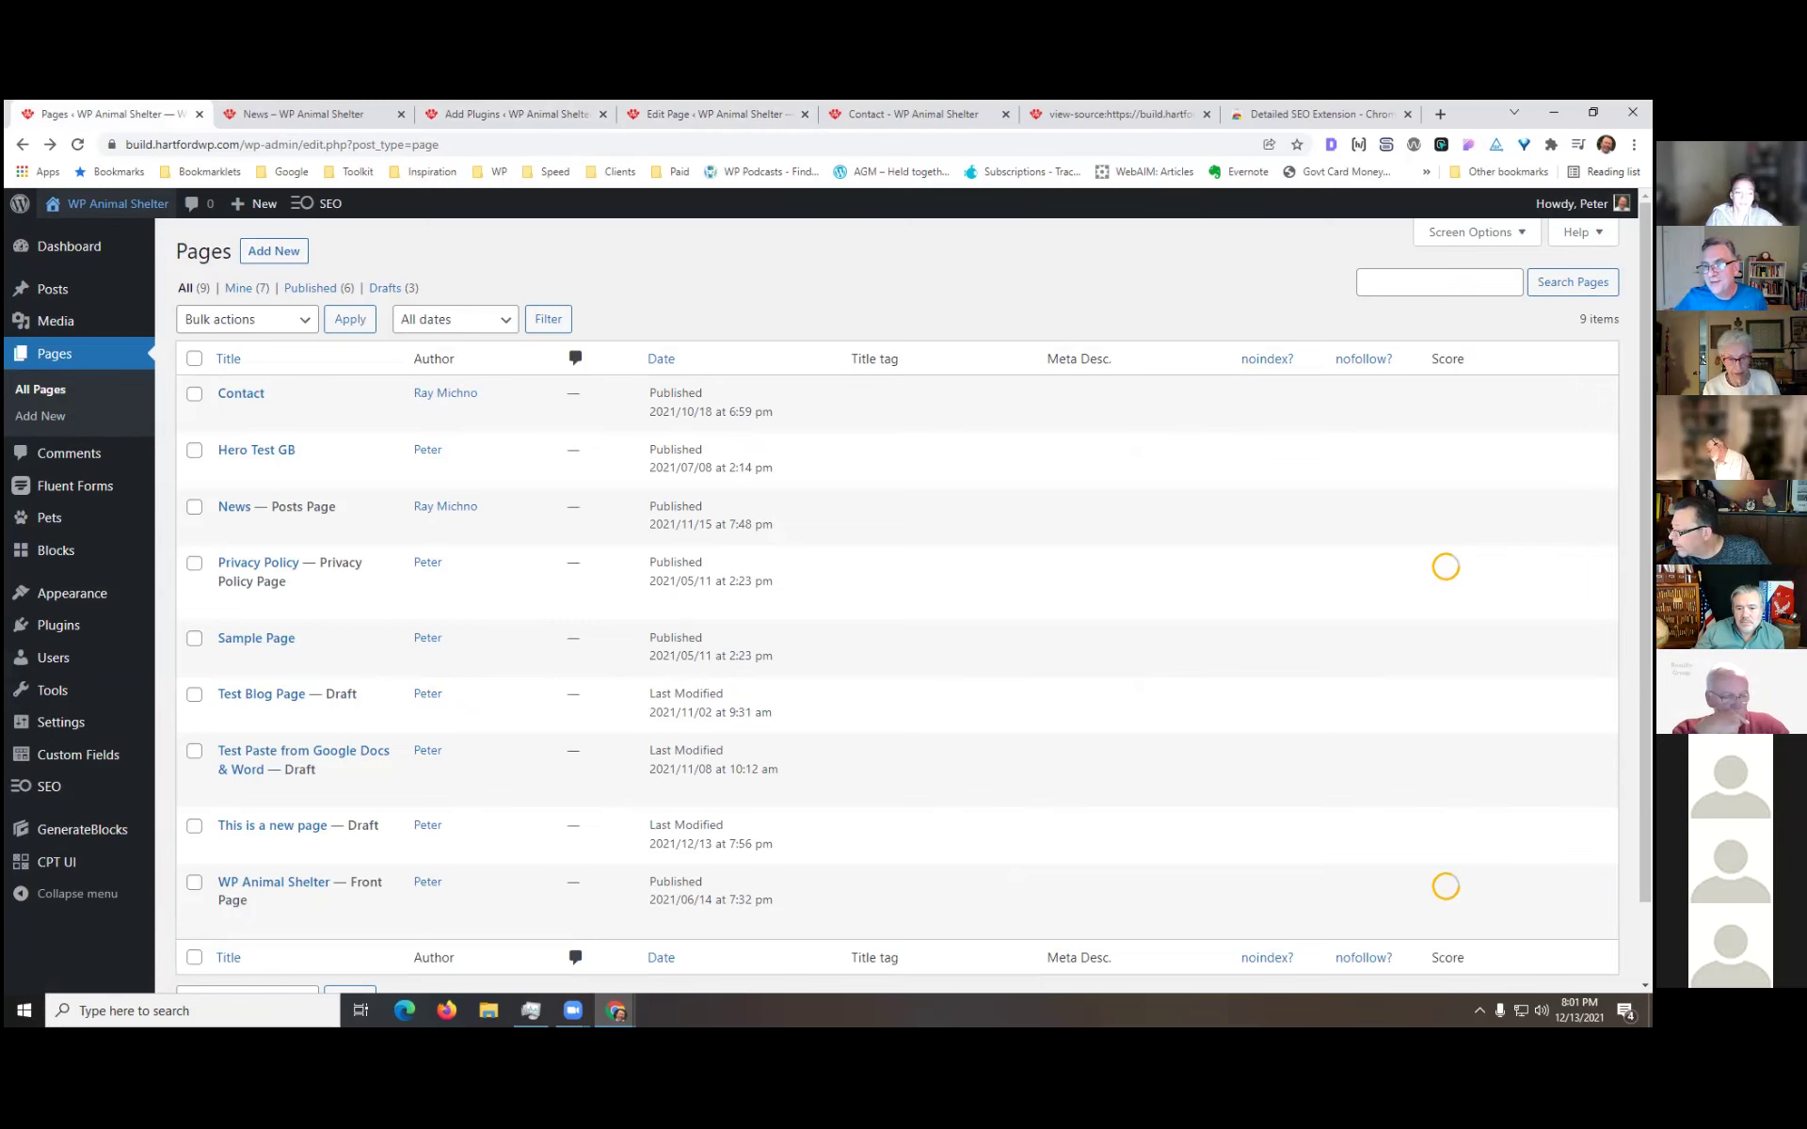
key(super+d)
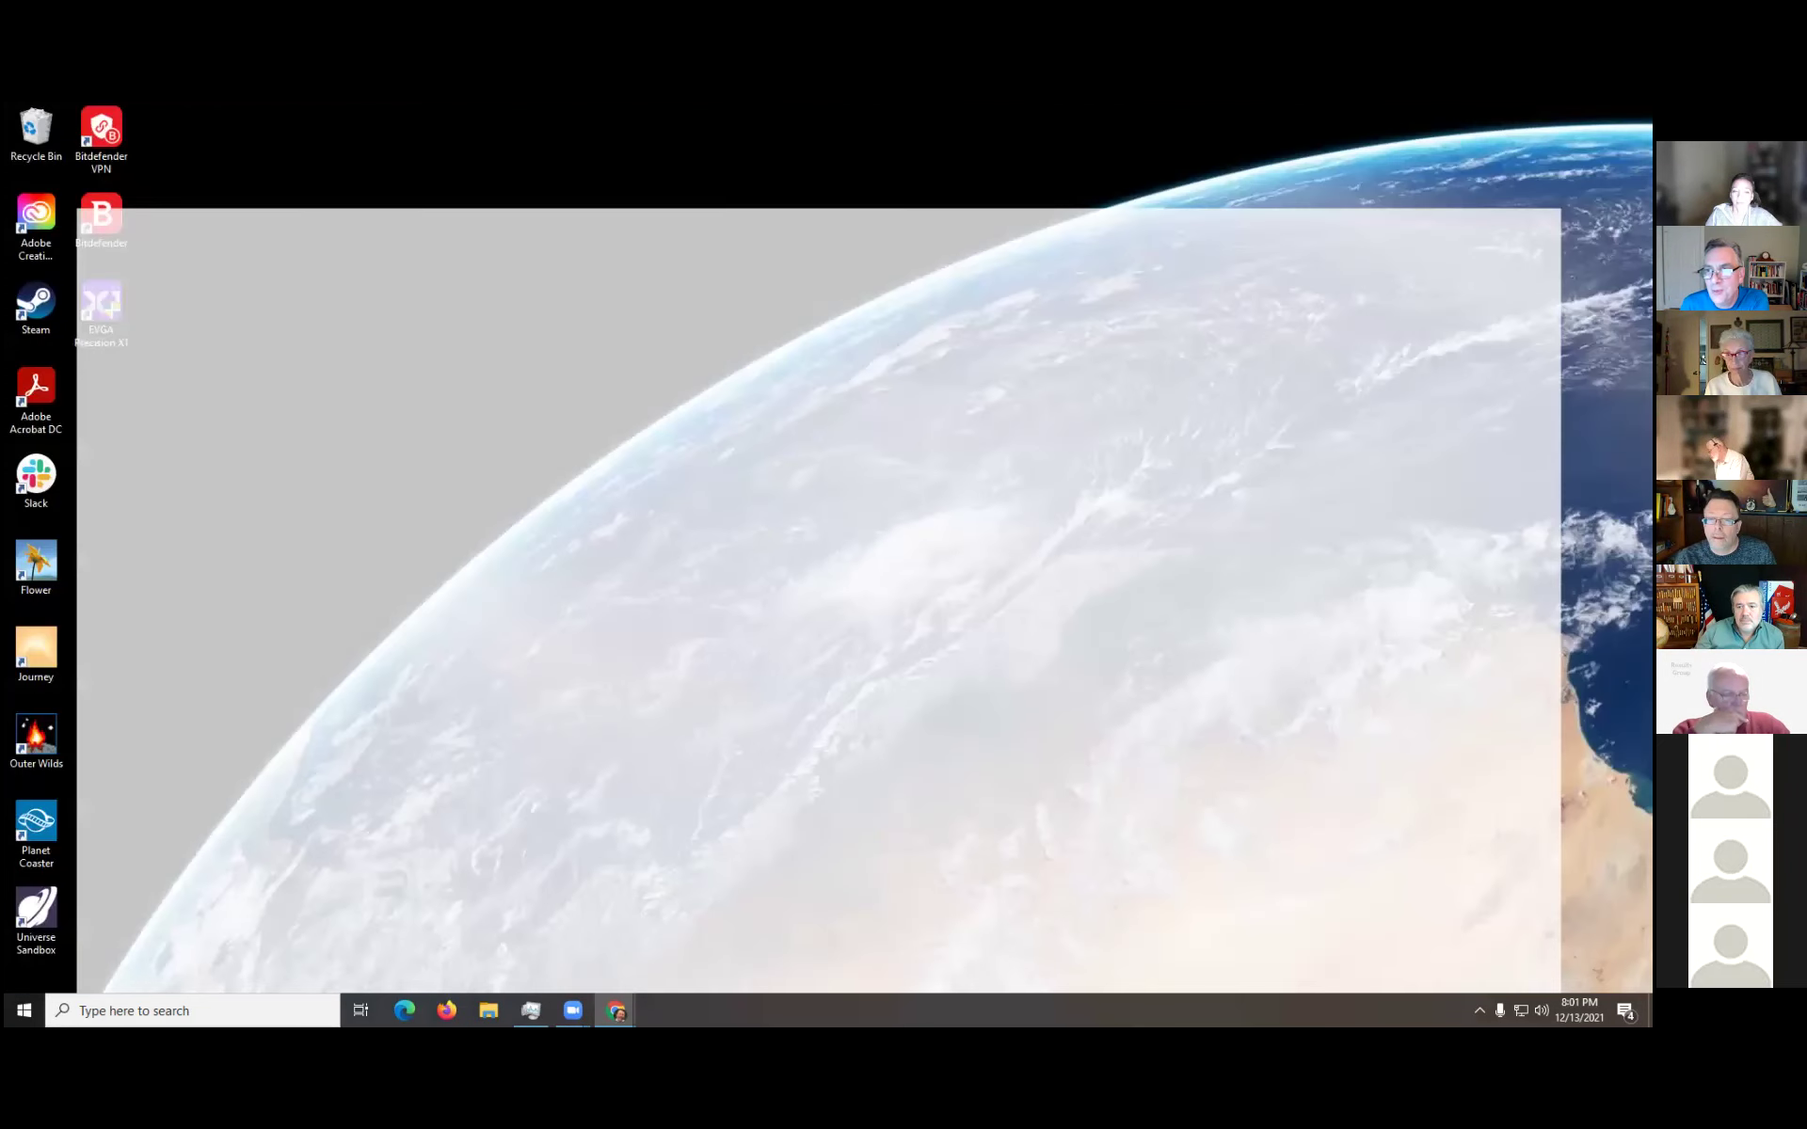